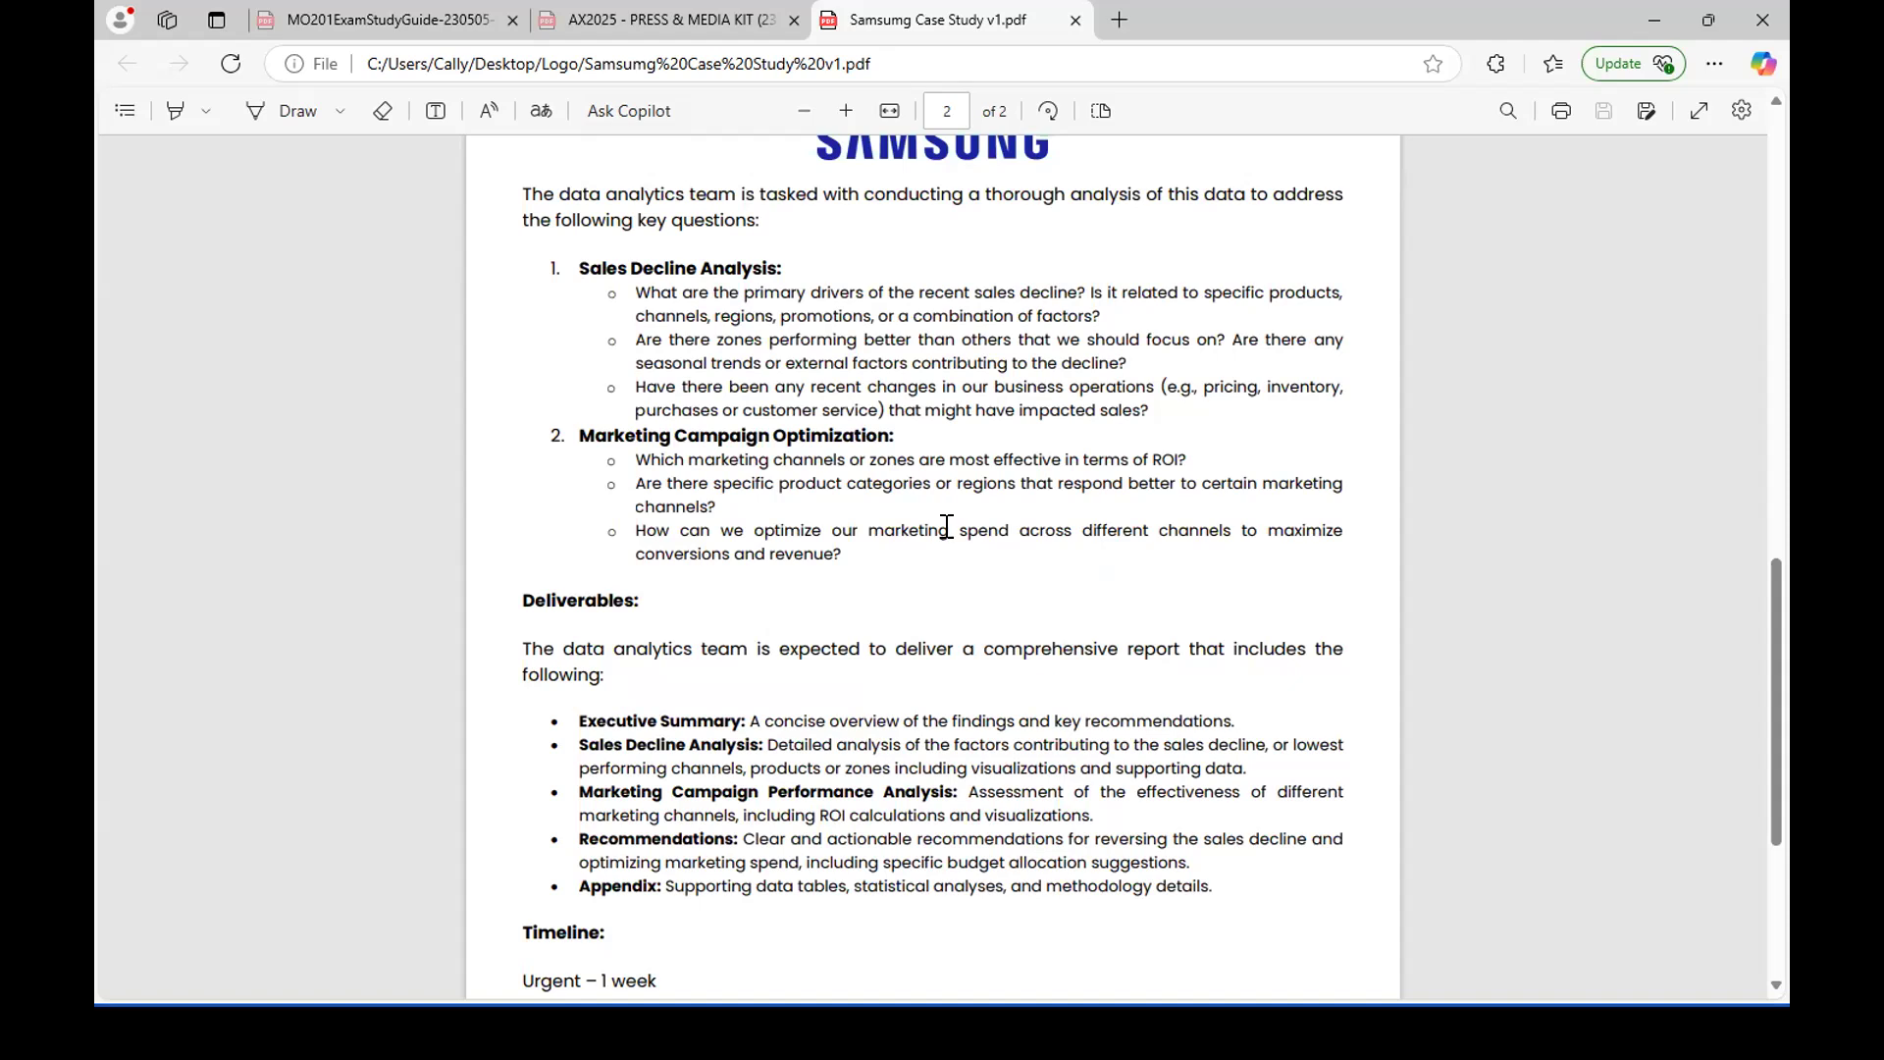
Review the deliverables, timeline and success metrics in the Samsung case study PDF.
scroll(839, 345, "down", 2)
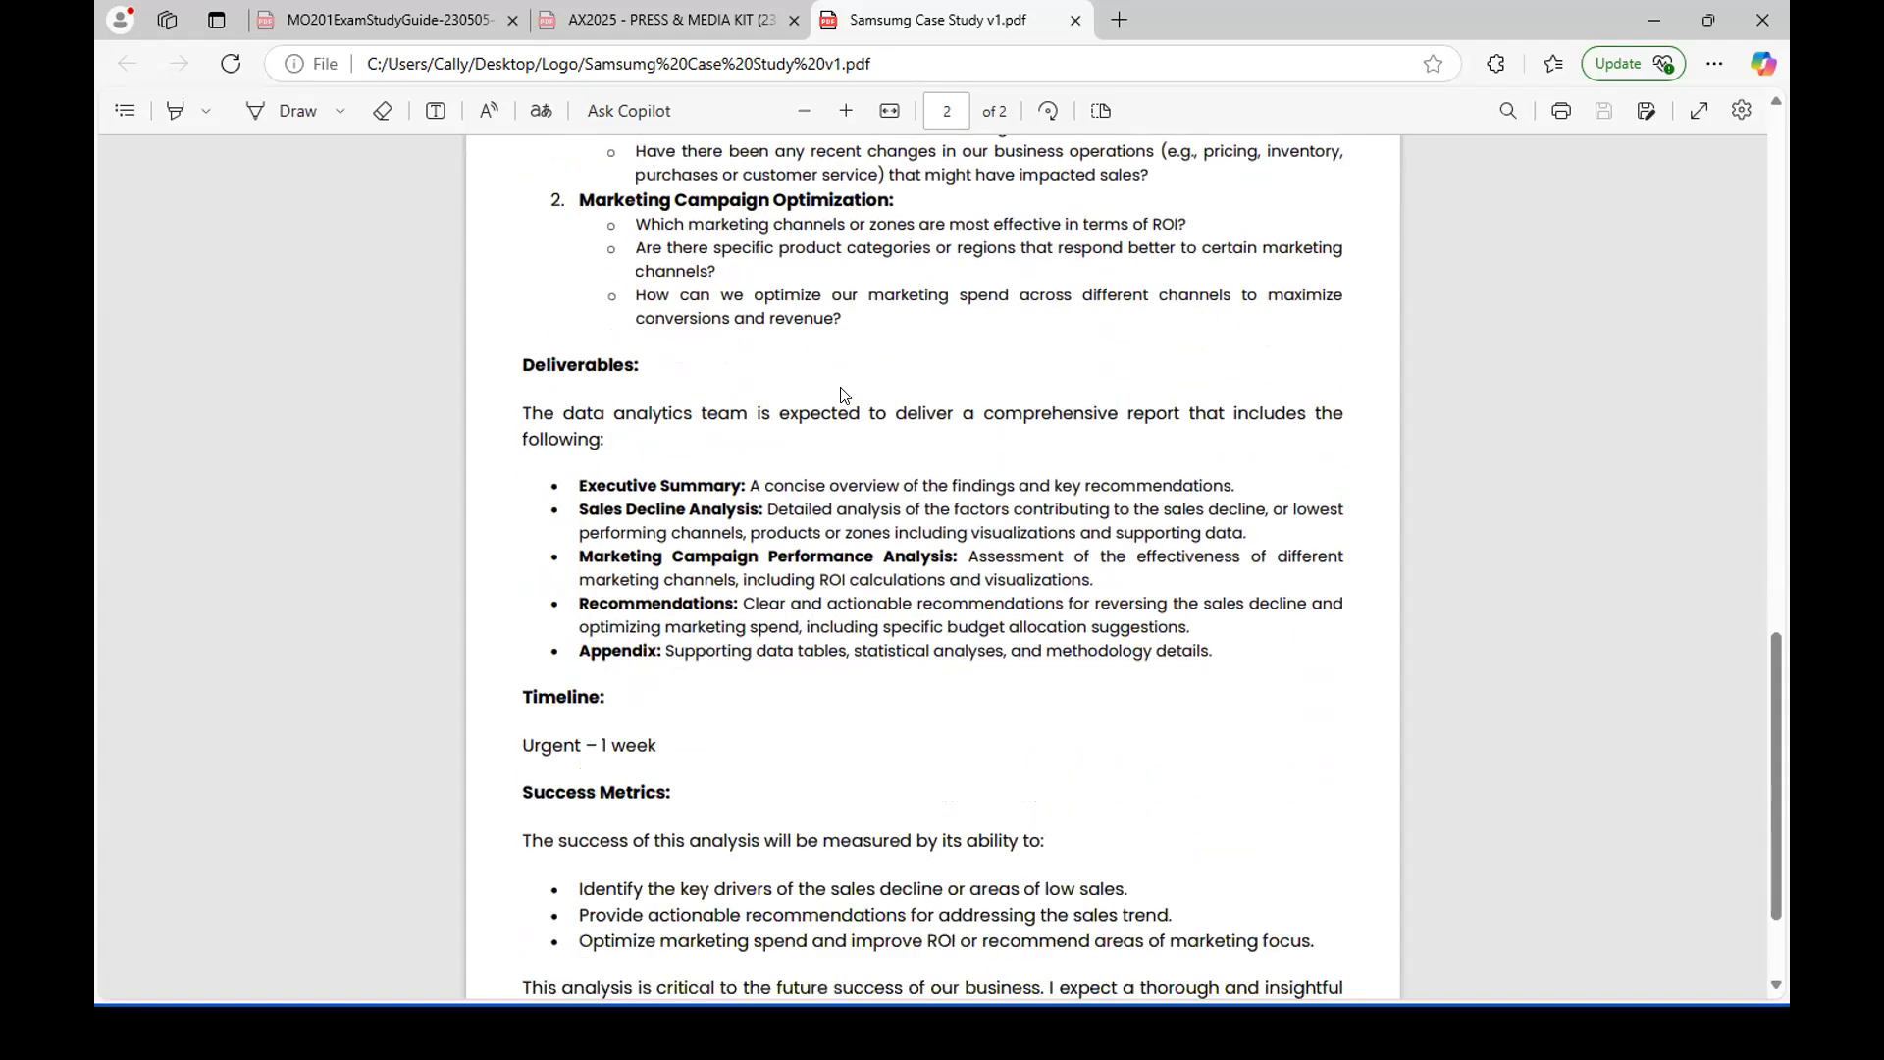
scroll(563, 402, "down", 1)
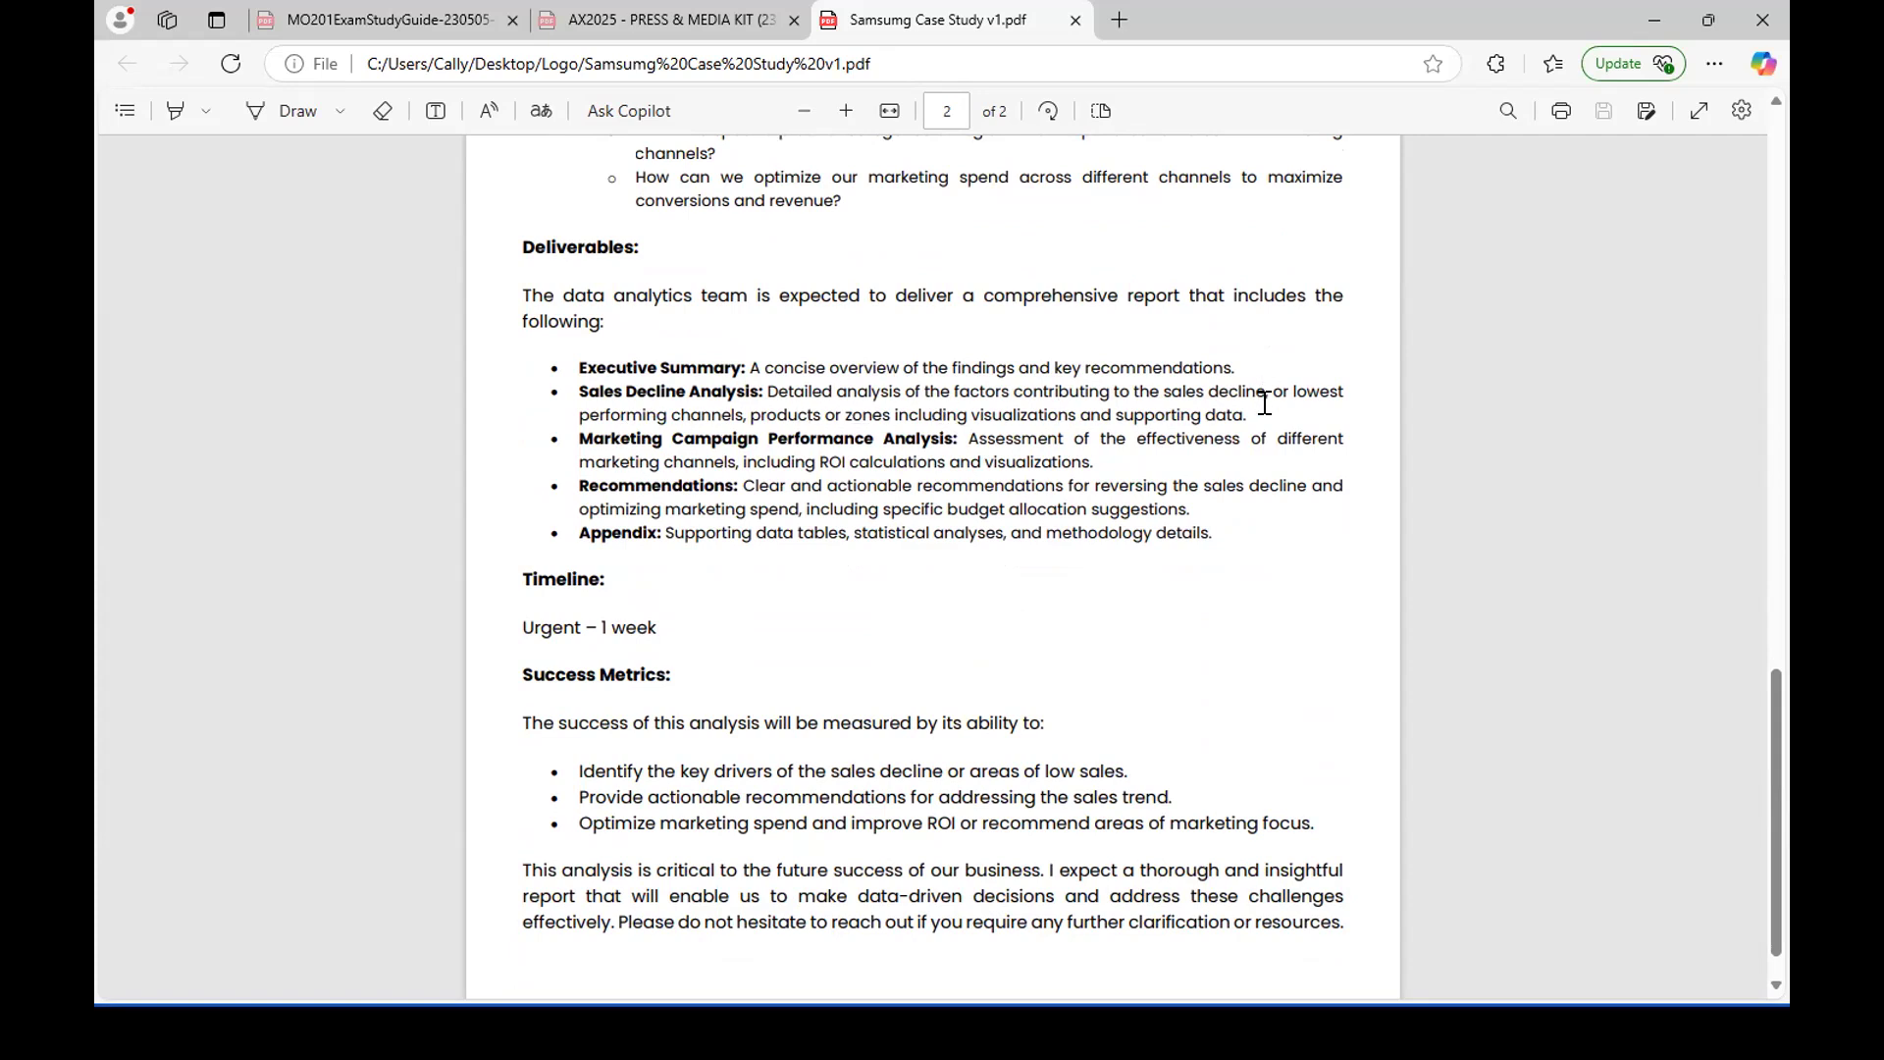
left_click_drag(576, 394, 1242, 414)
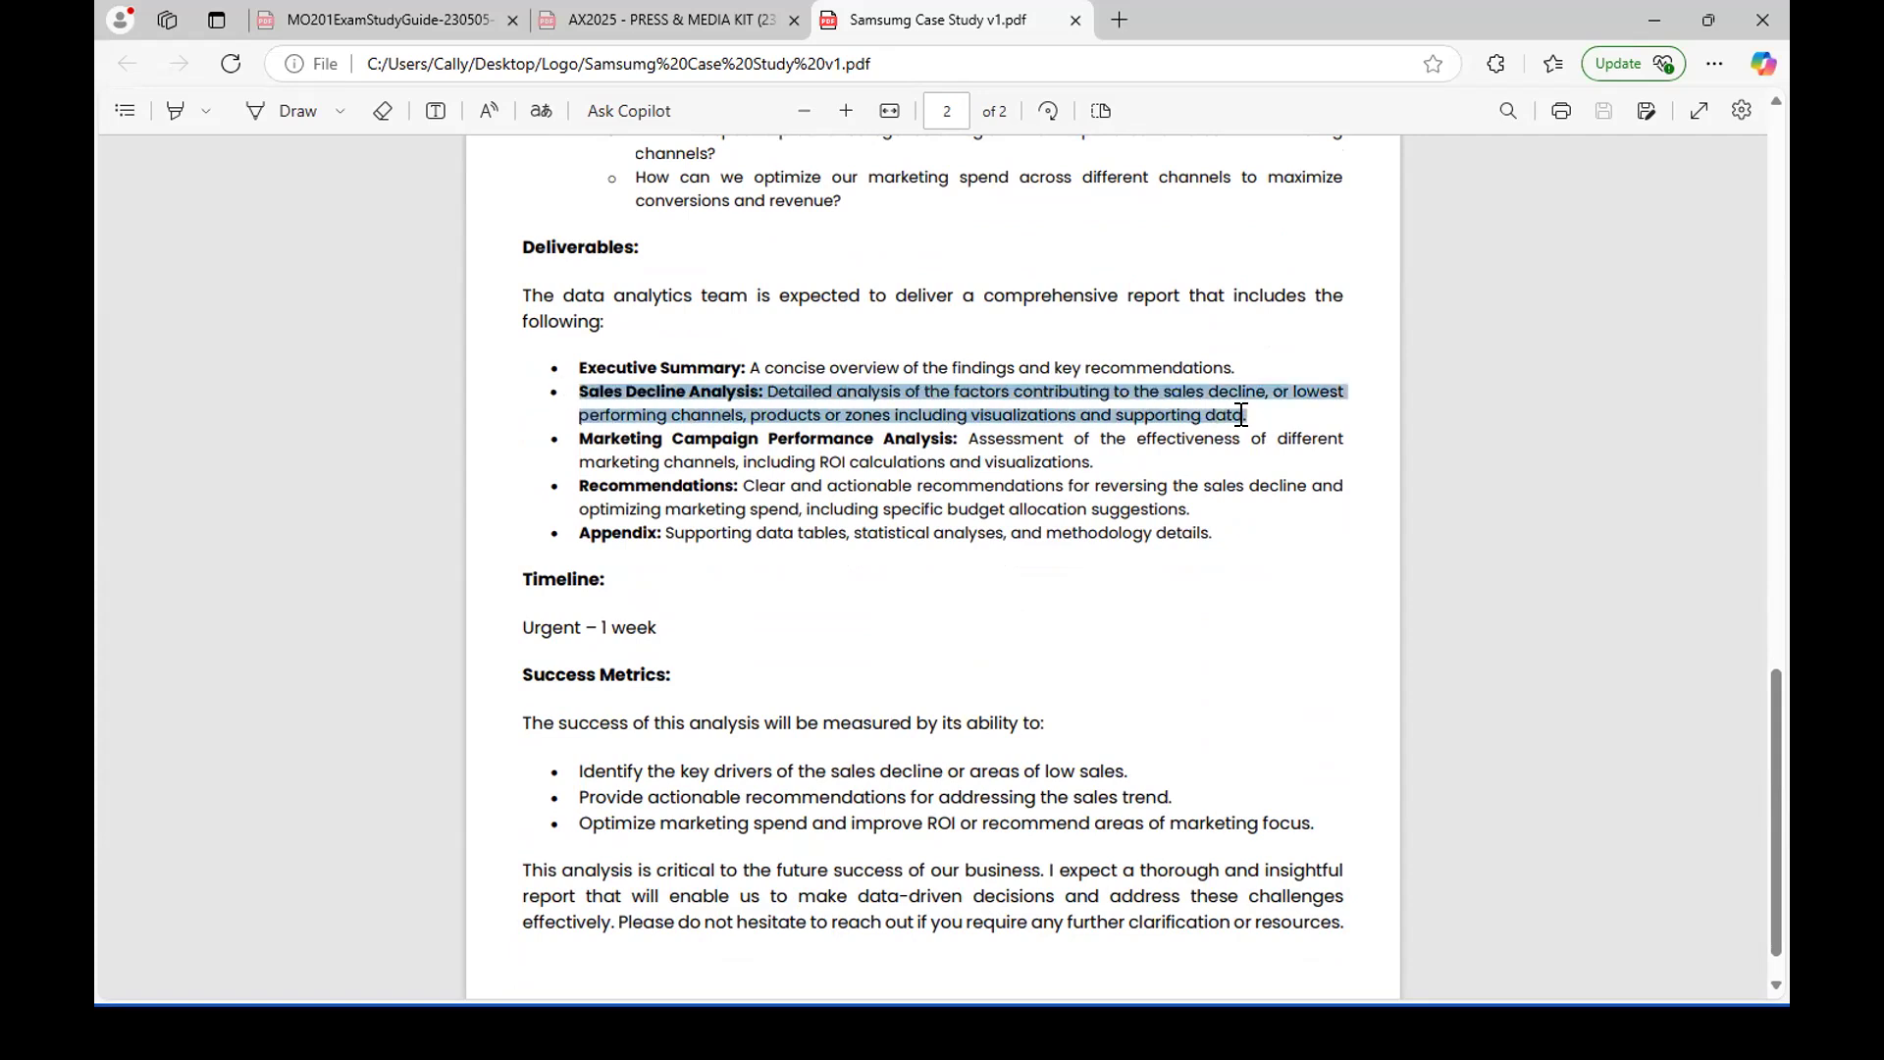
left_click(745, 461)
left_click_drag(576, 438, 947, 437)
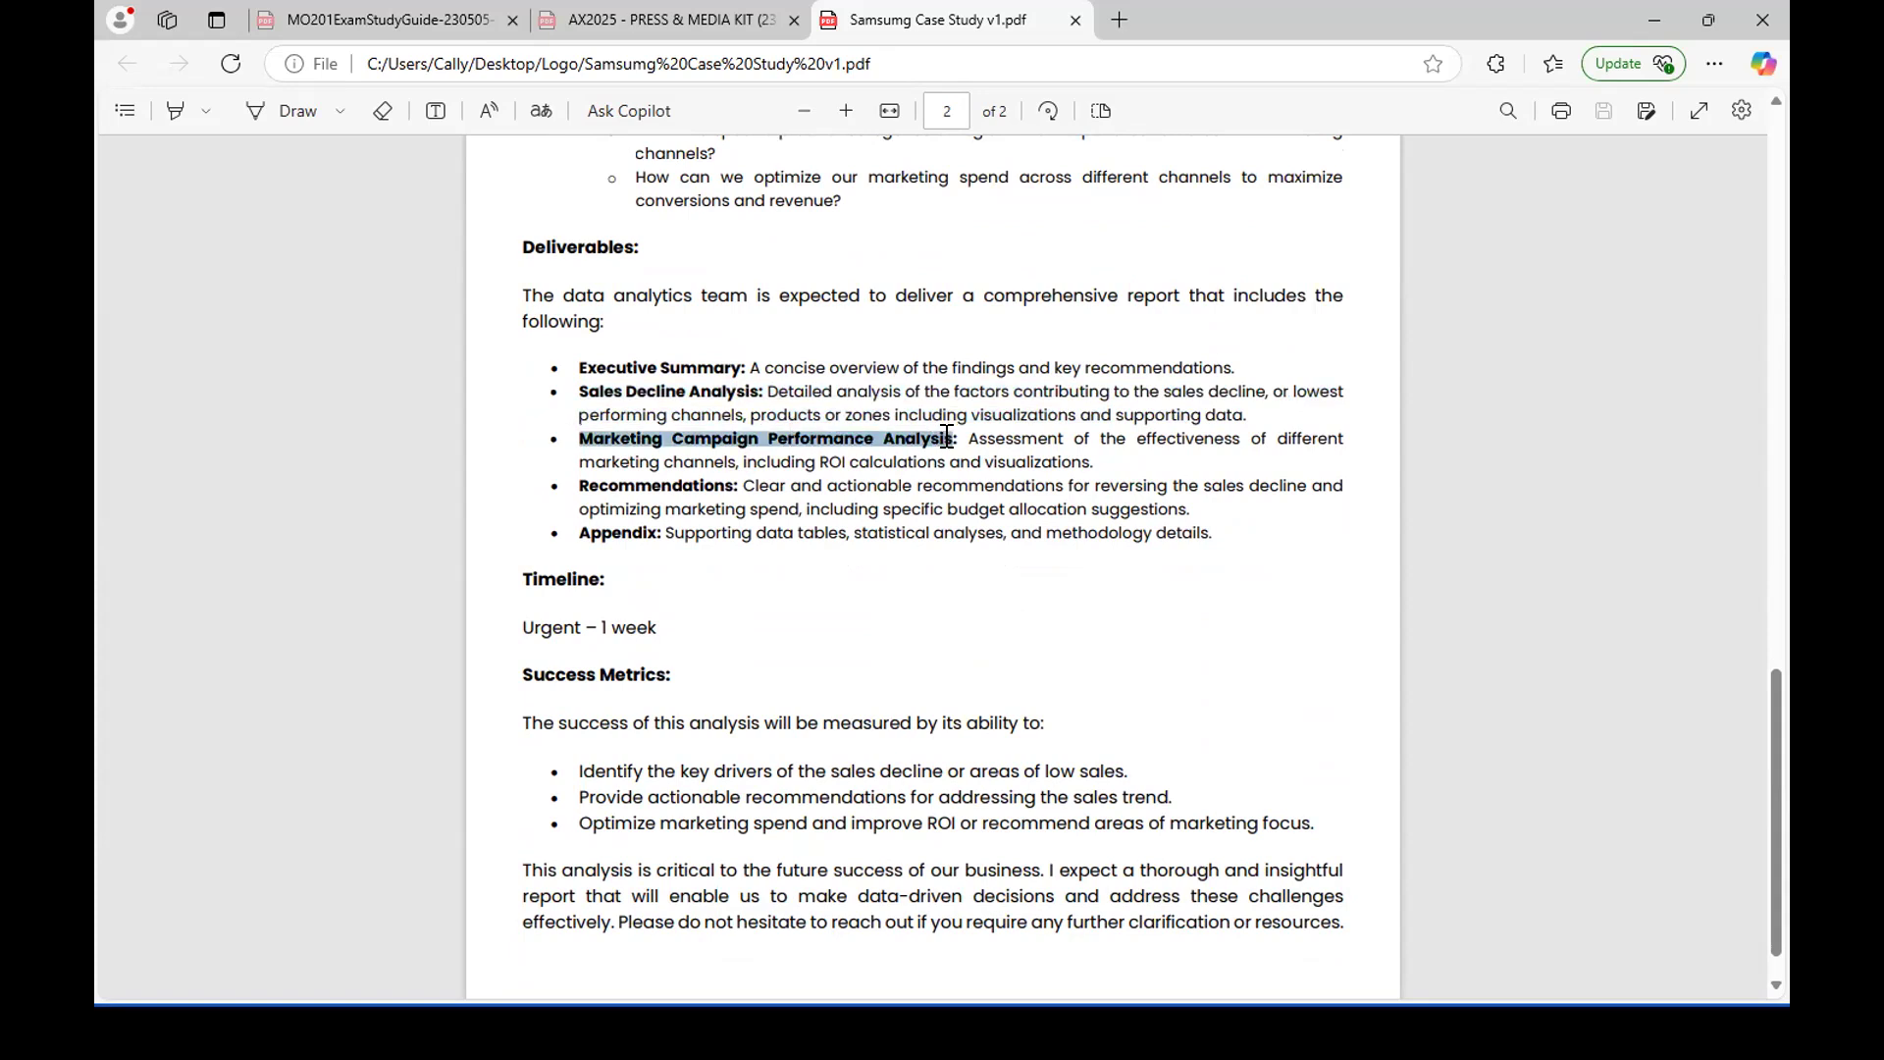
left_click(702, 472)
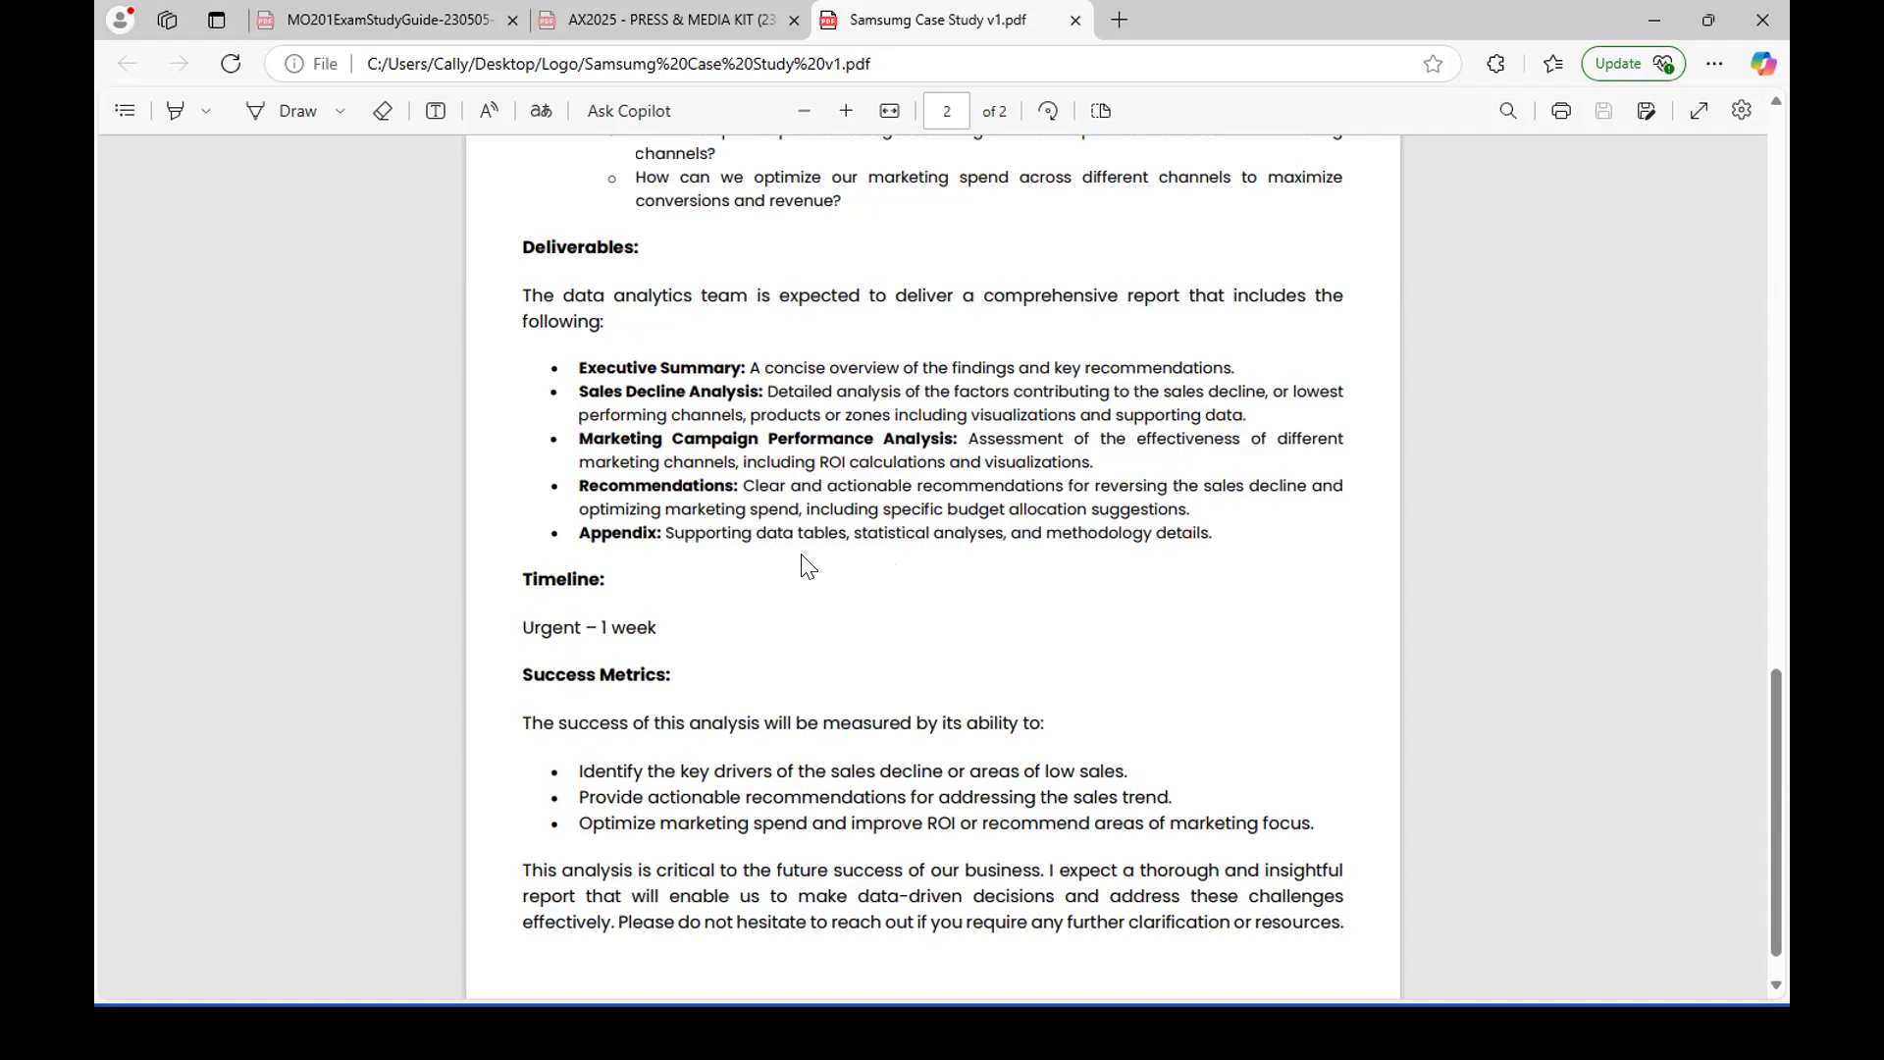
left_click_drag(520, 623, 650, 625)
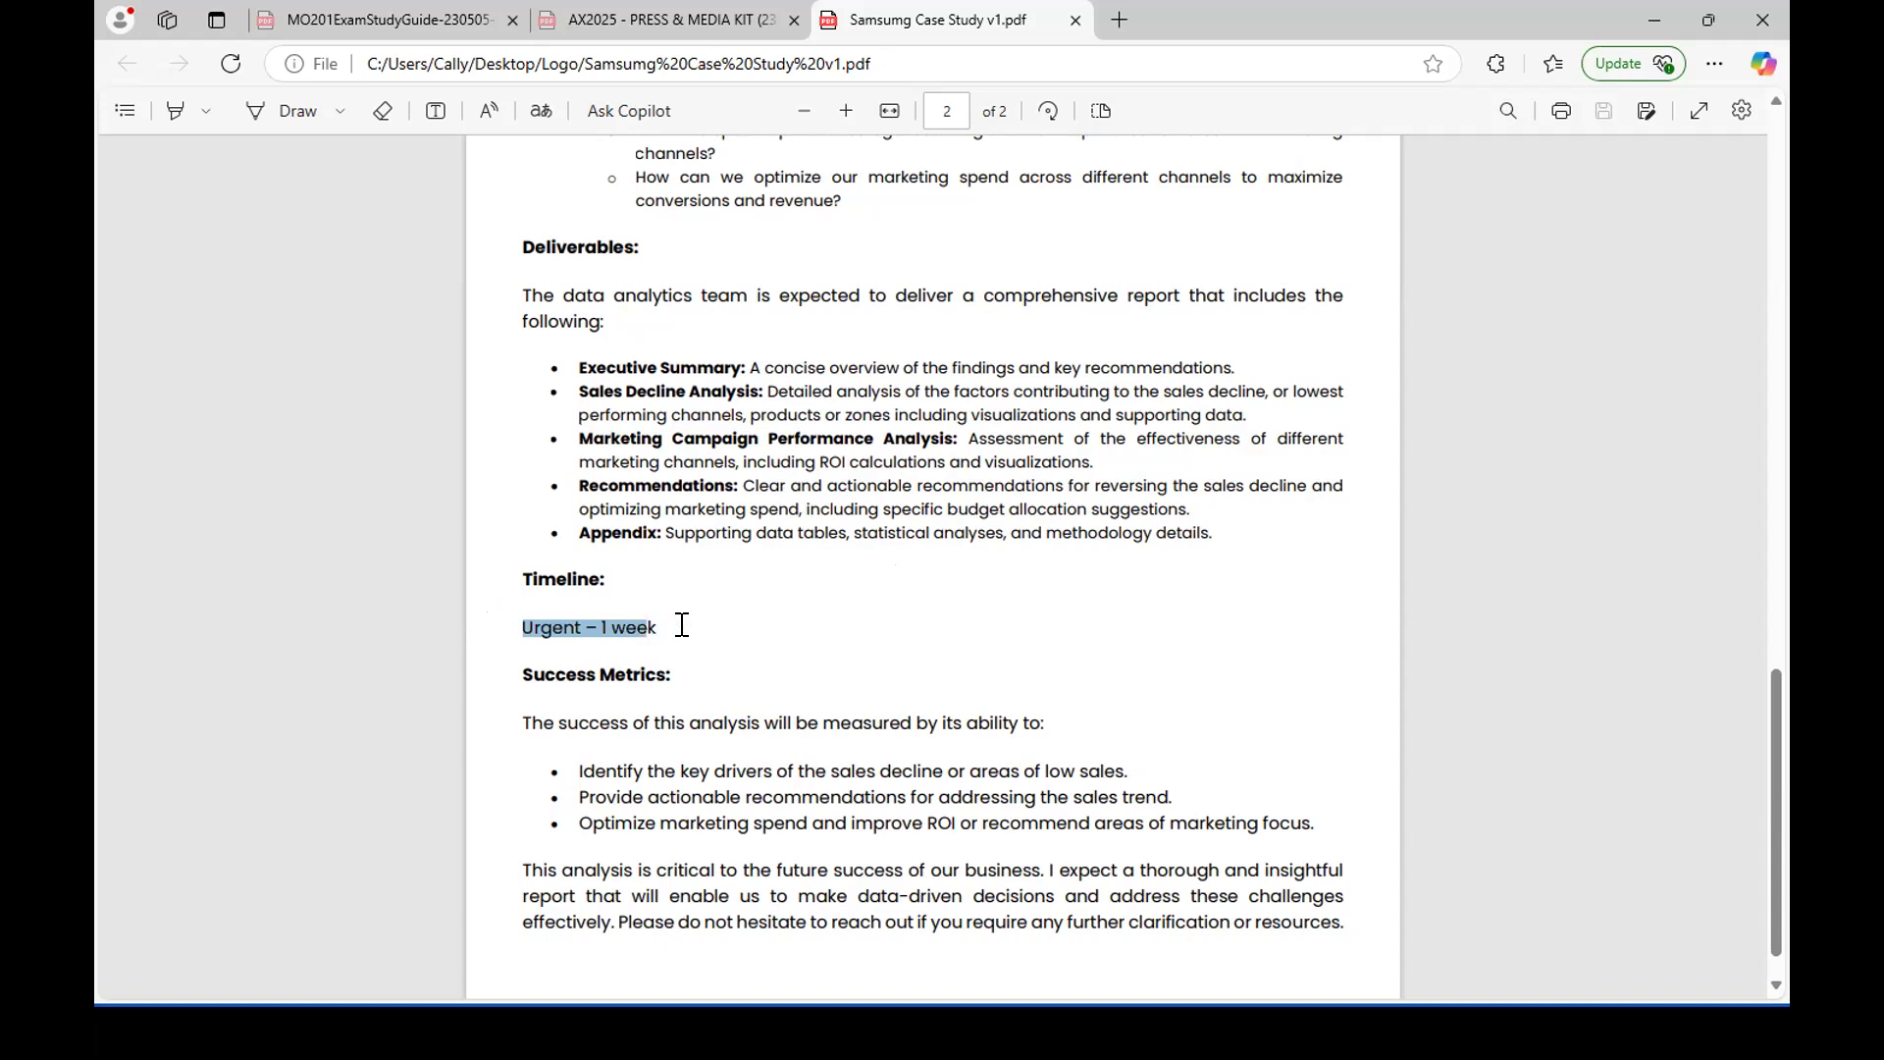
scroll(732, 656, "down", 1)
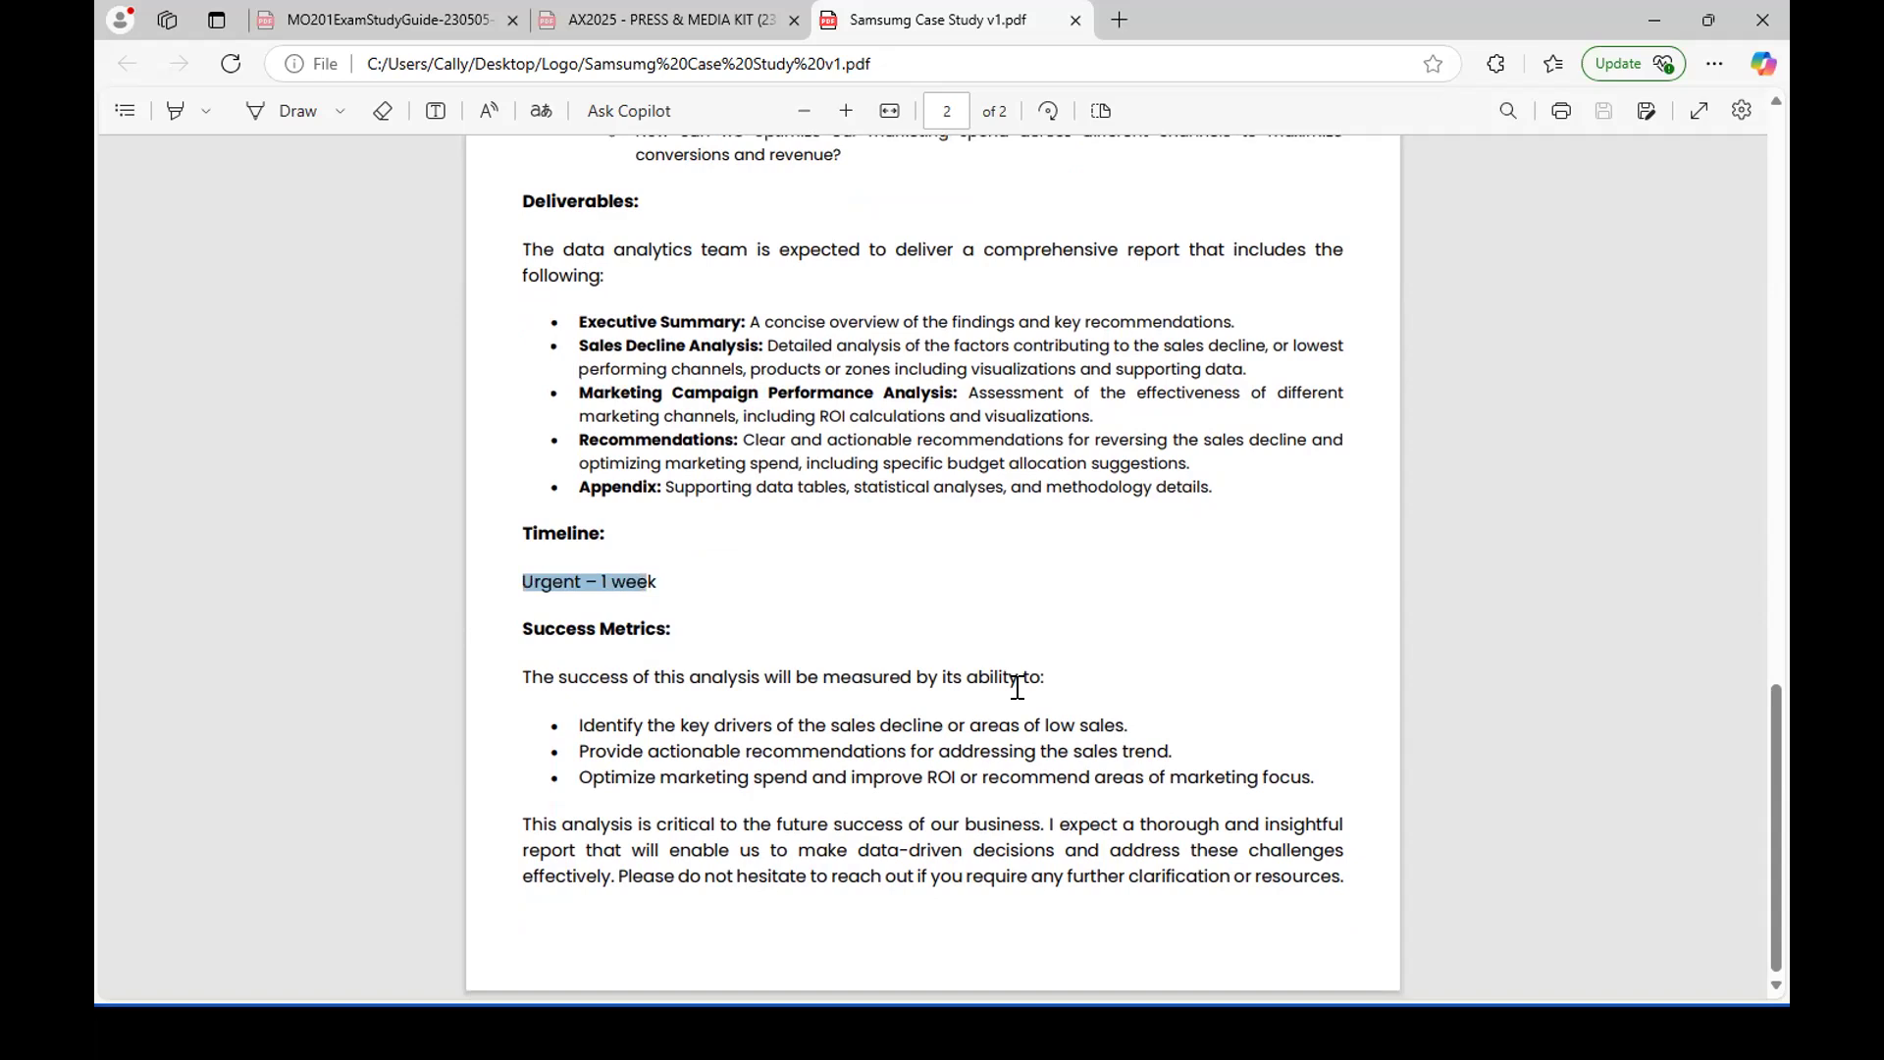
left_click_drag(573, 724, 1169, 704)
left_click(755, 763)
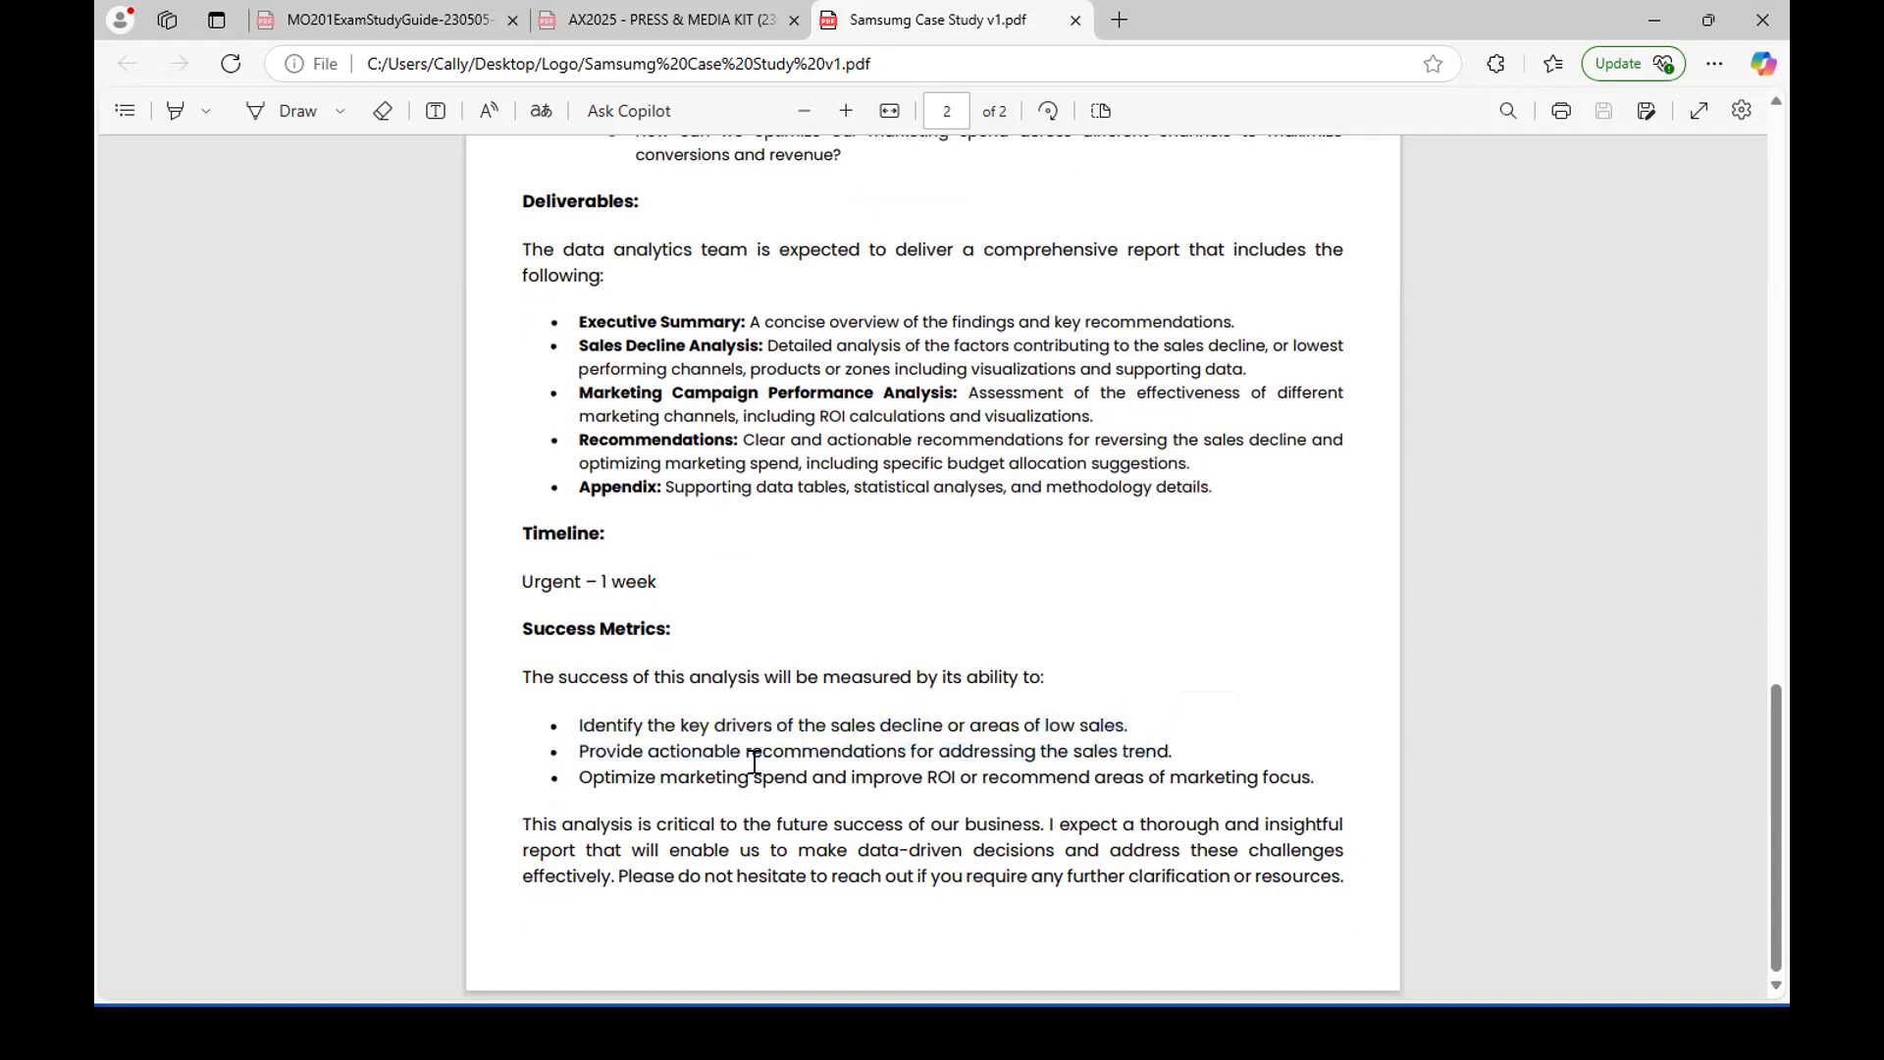
left_click_drag(611, 776, 1056, 782)
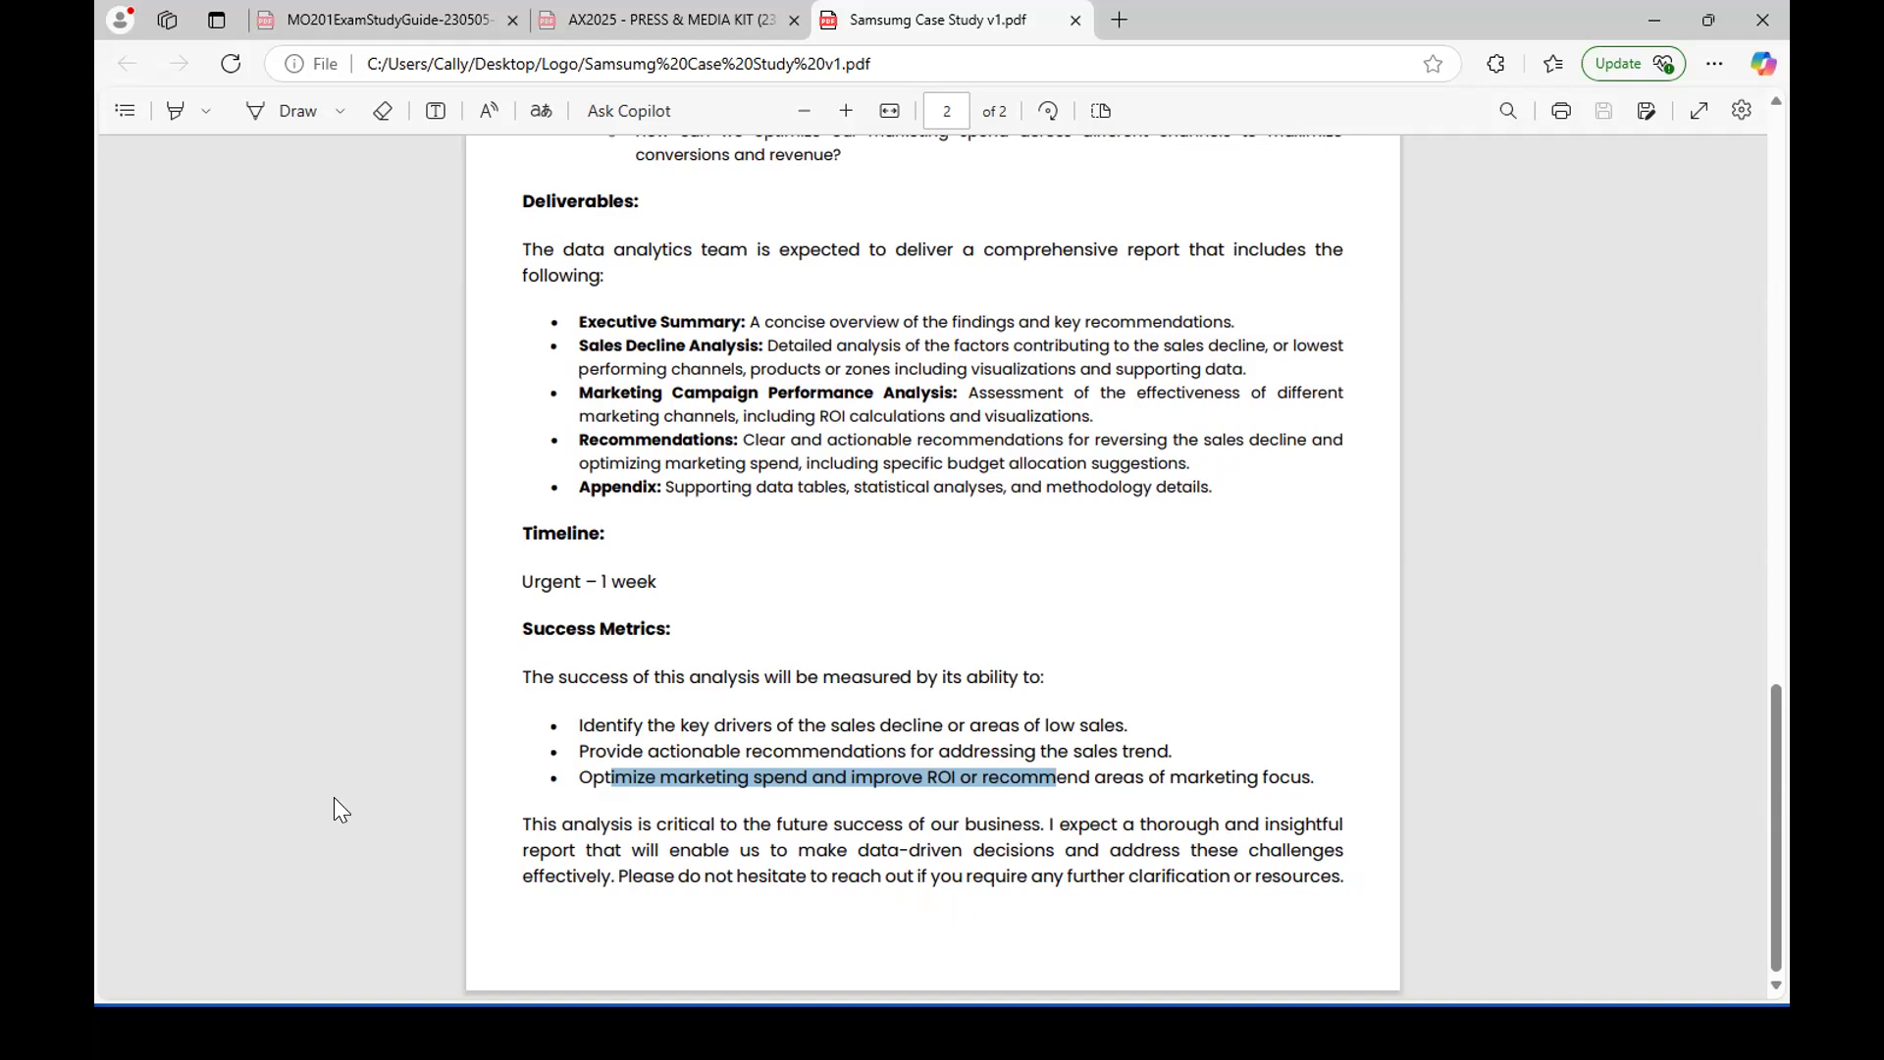
scroll(1168, 603, "up", 15)
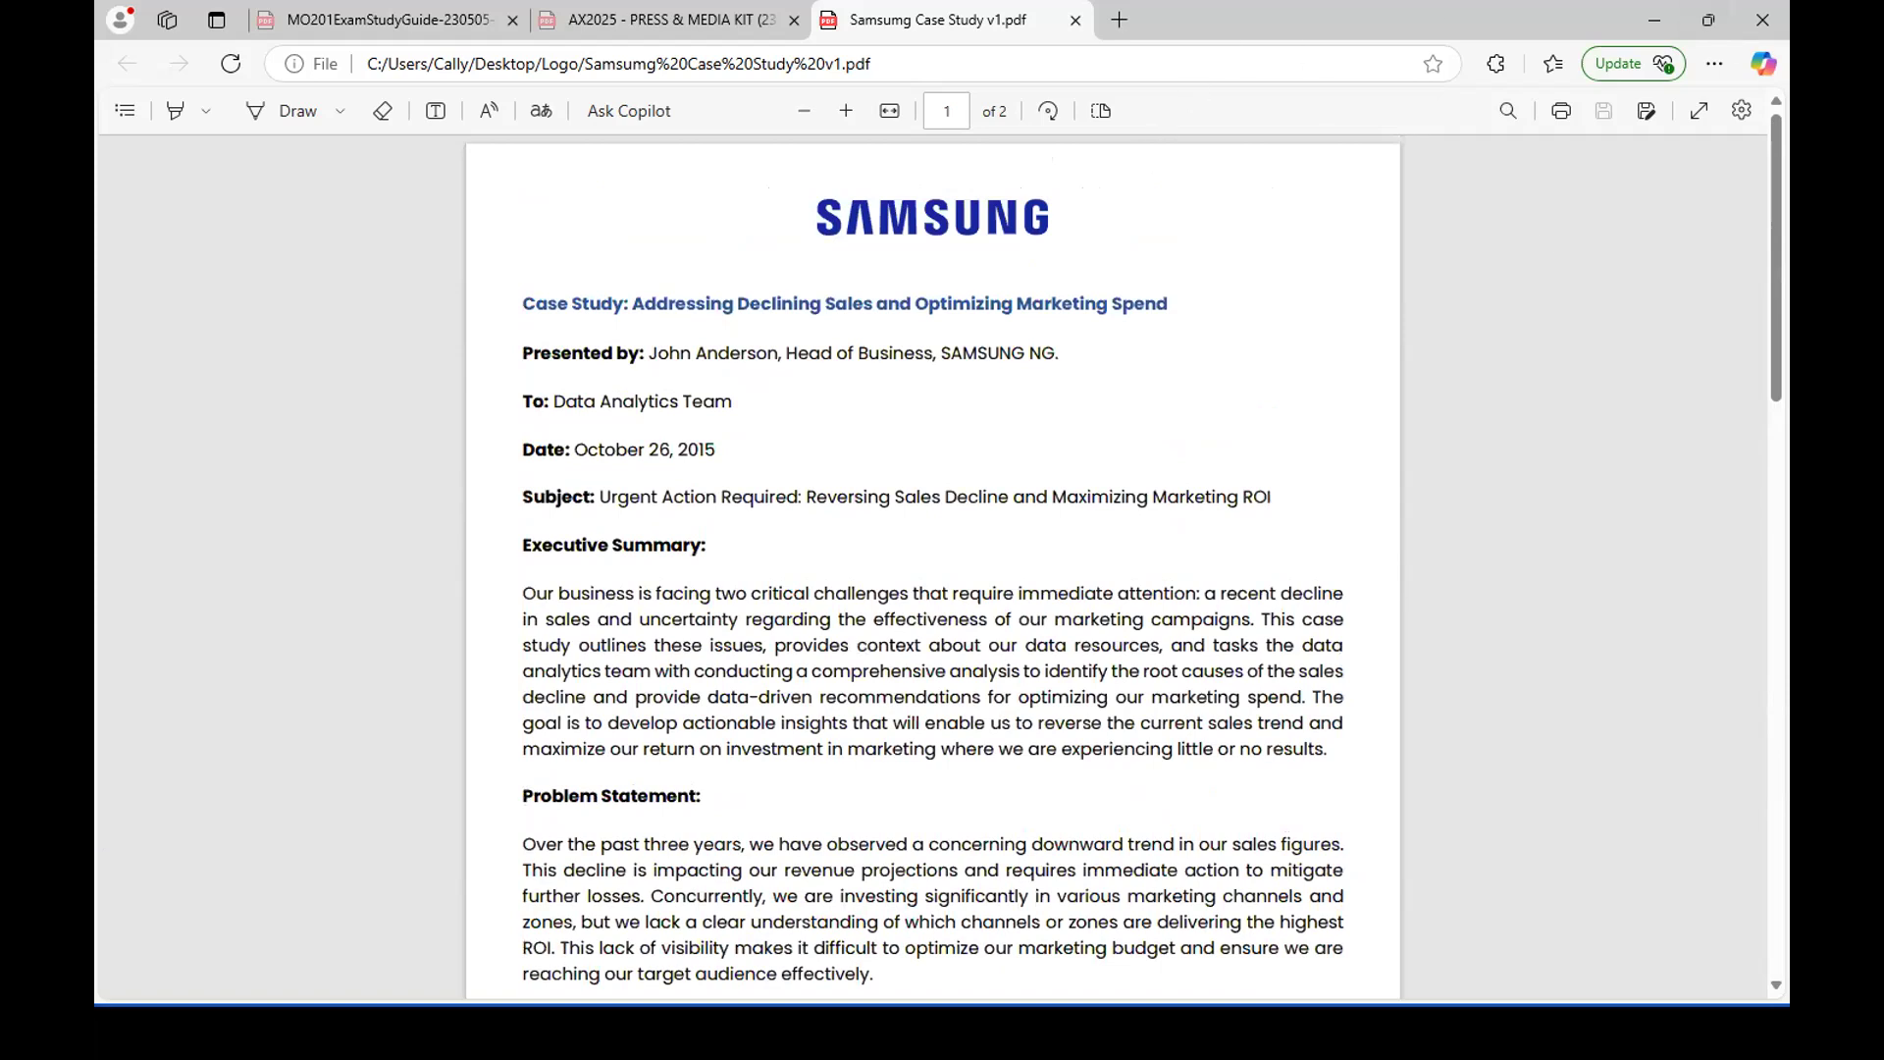
Switch to the Sales Report v5 file in Power BI Desktop and maximize its window.
key("alt+Tab")
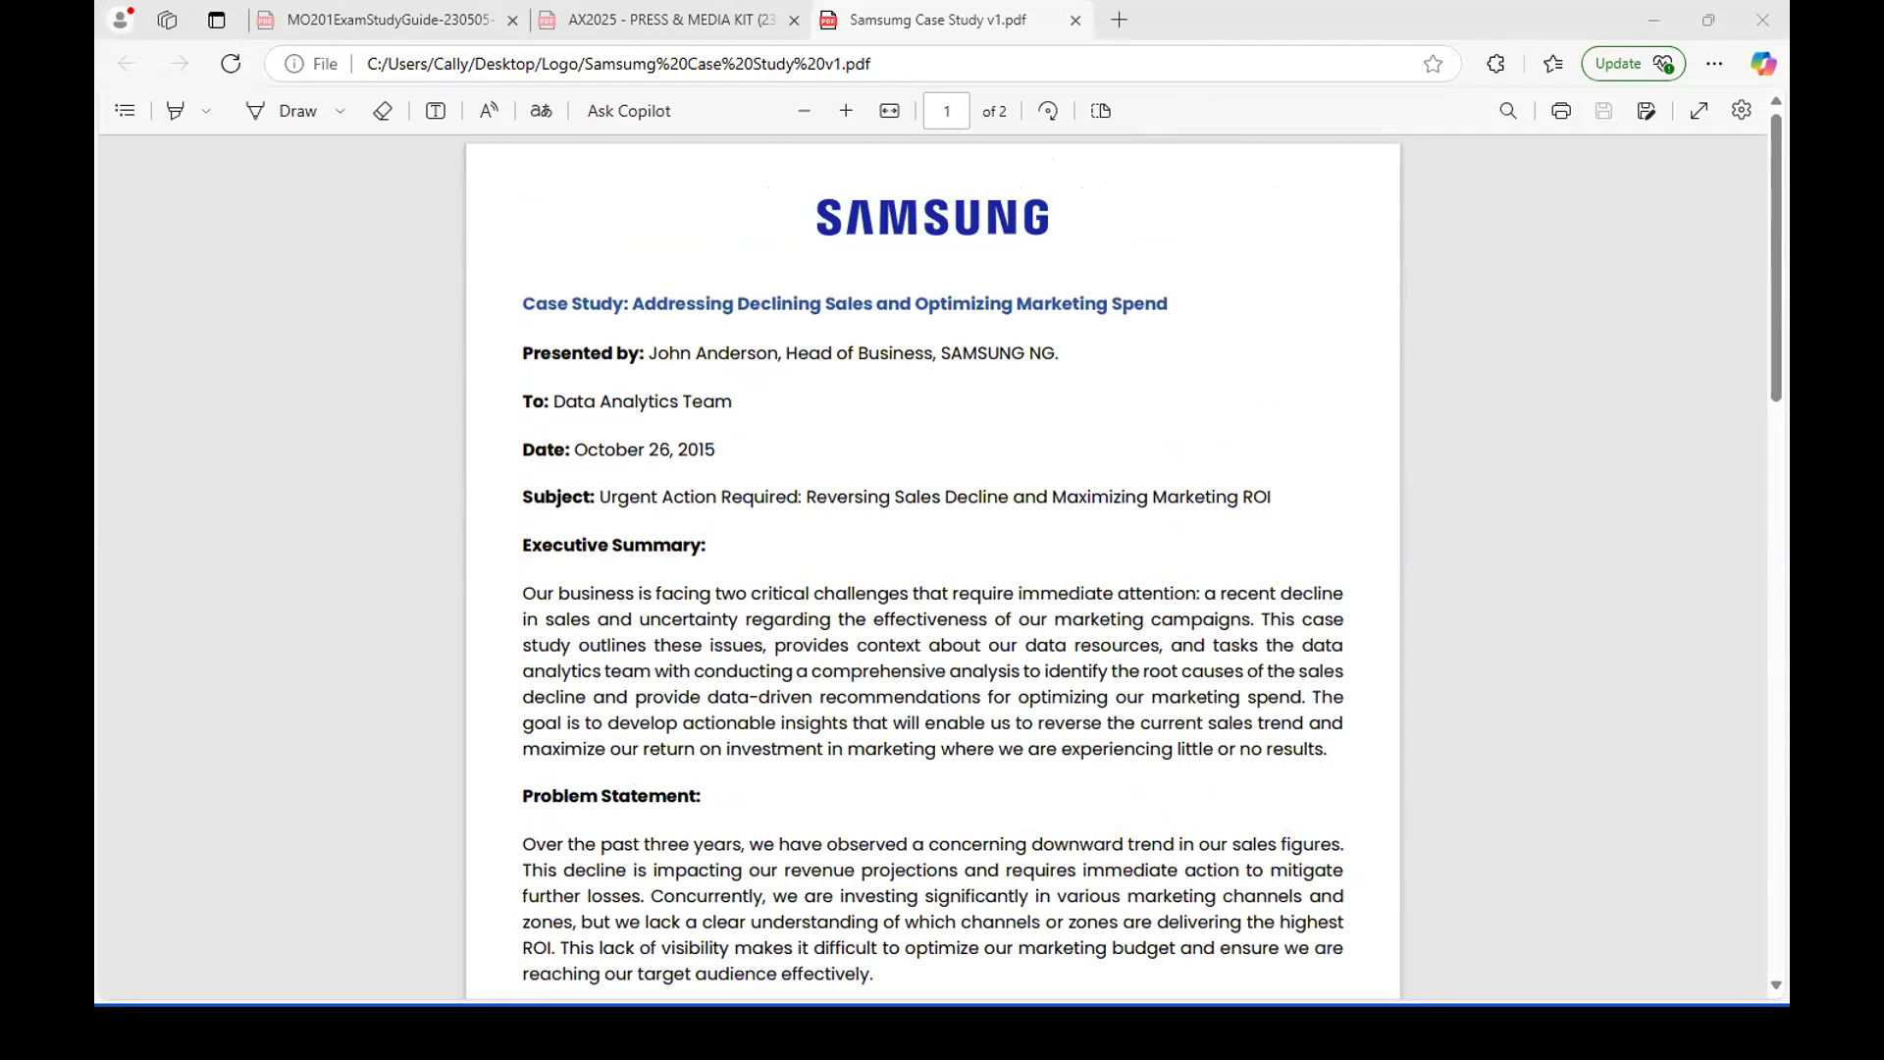
left_click_drag(1788, 230, 1174, 197)
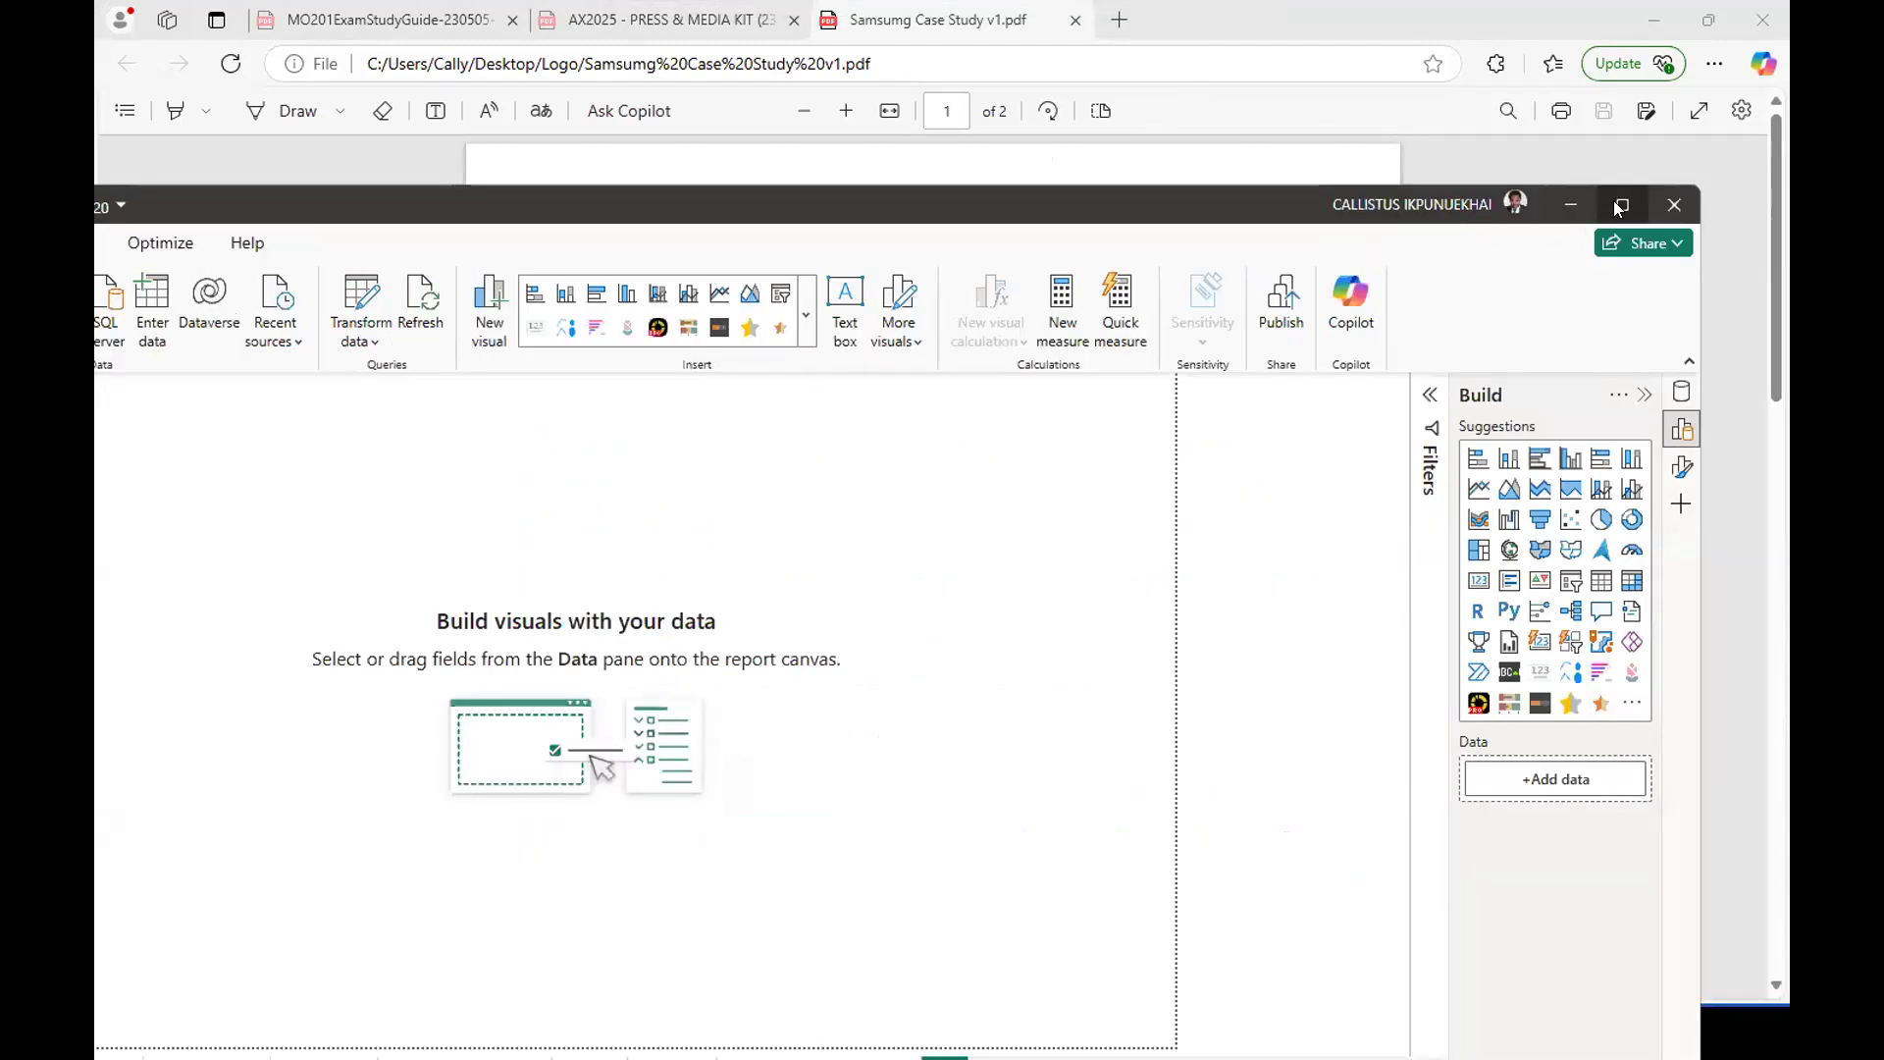
left_click(1623, 208)
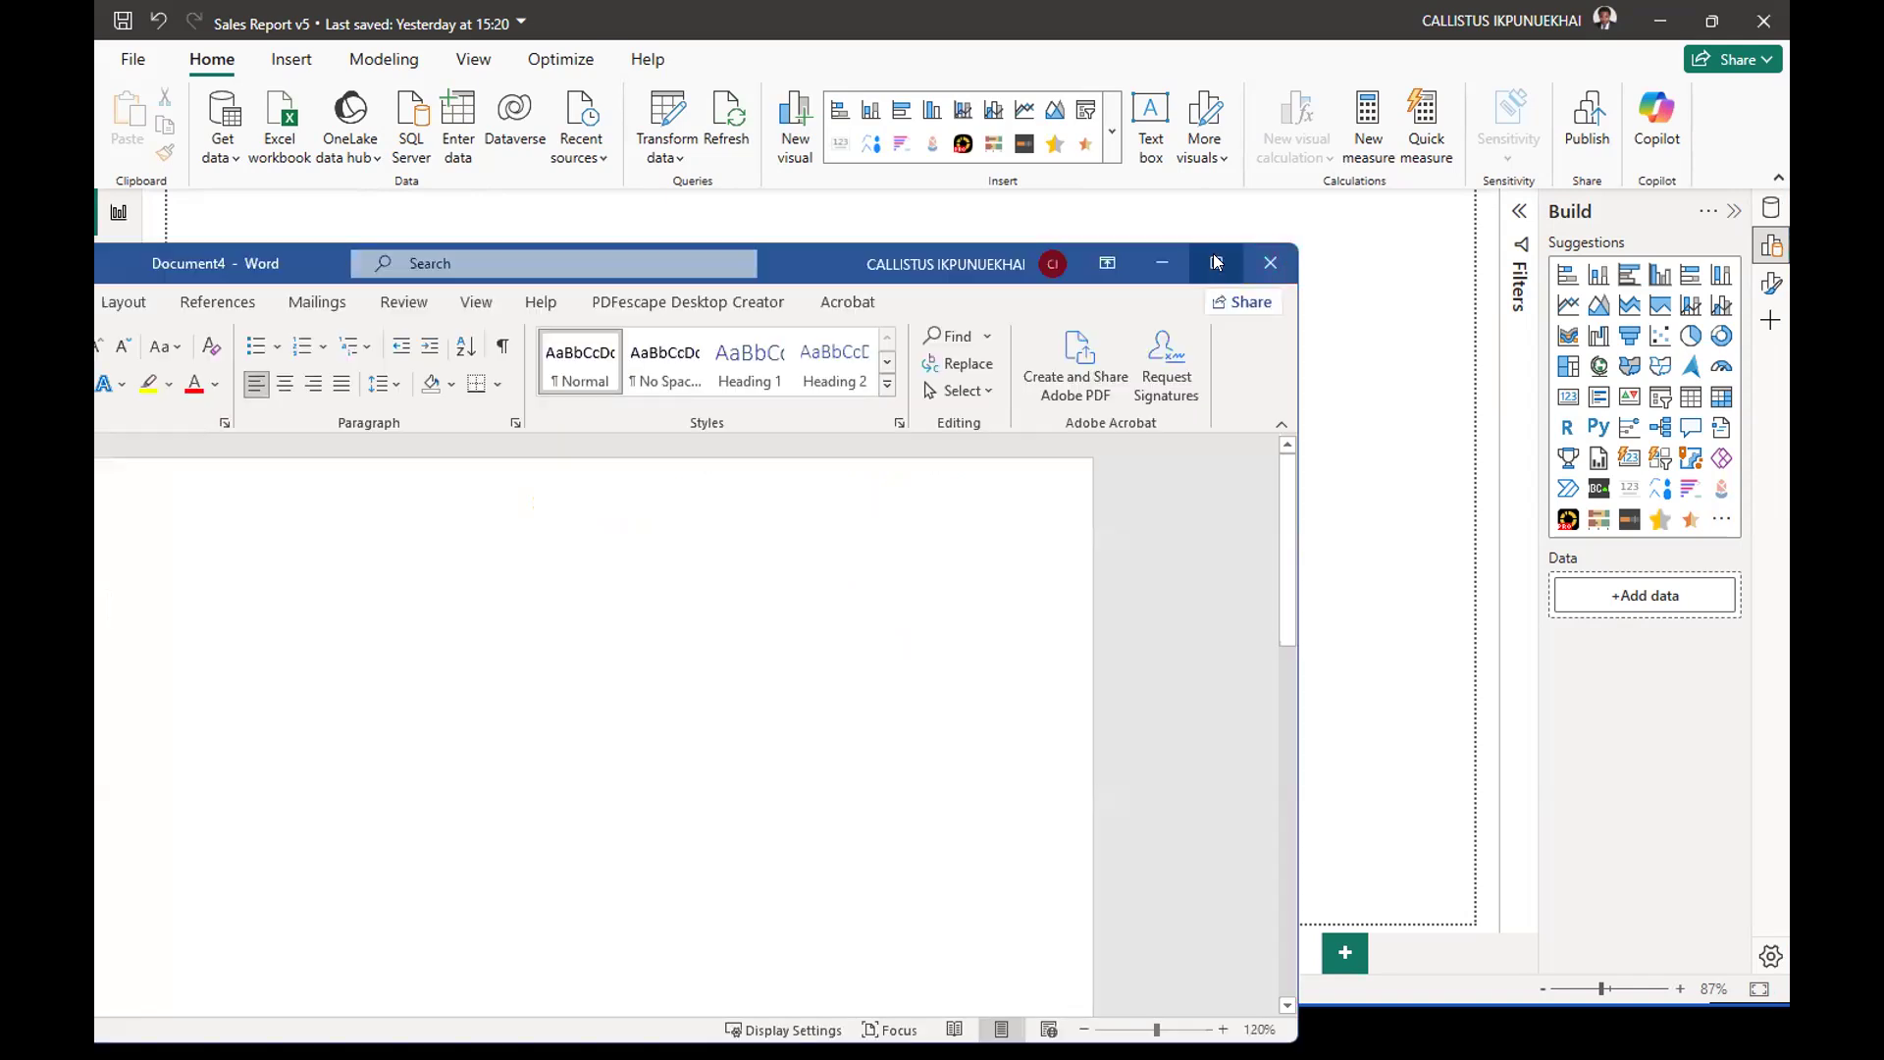
Switch to the blank Word document, maximize it and enter "Sales Analysis" as the first line.
left_click(1218, 262)
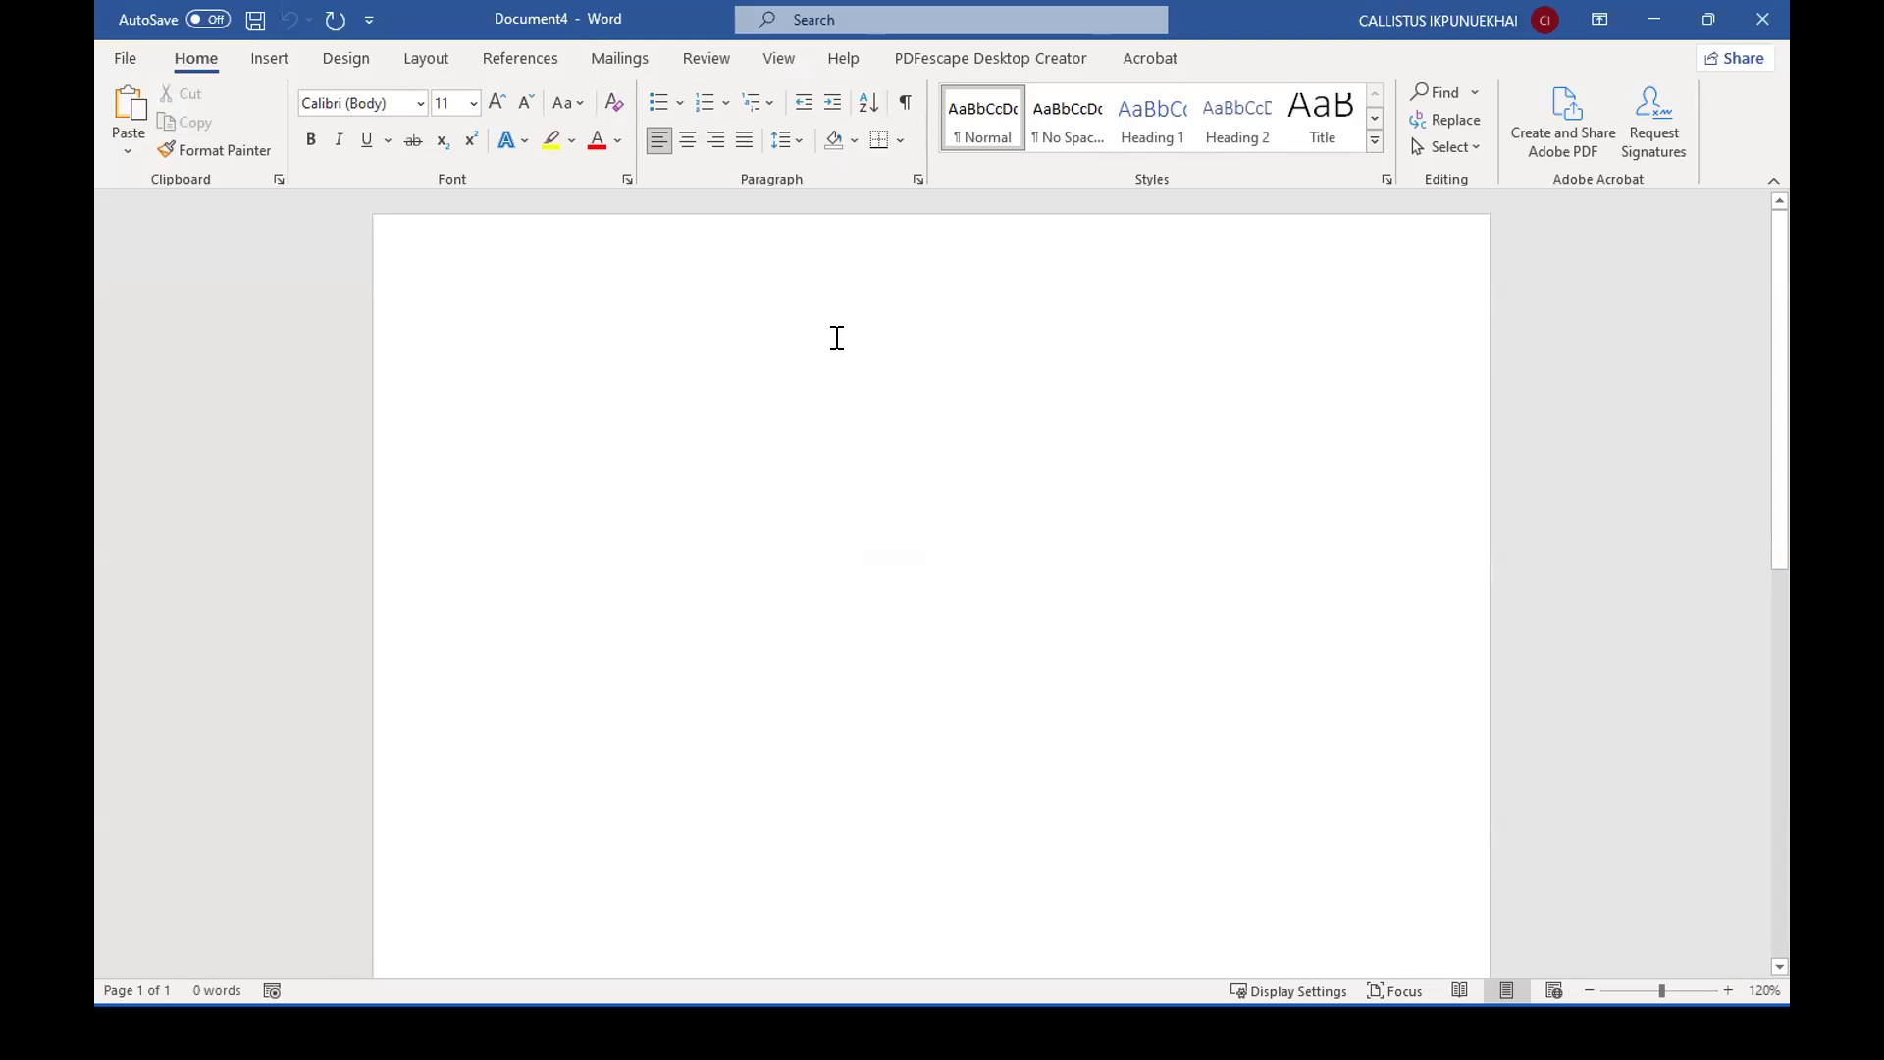
type("D")
key("BackSpace")
type("Sales Analysis")
key("Return")
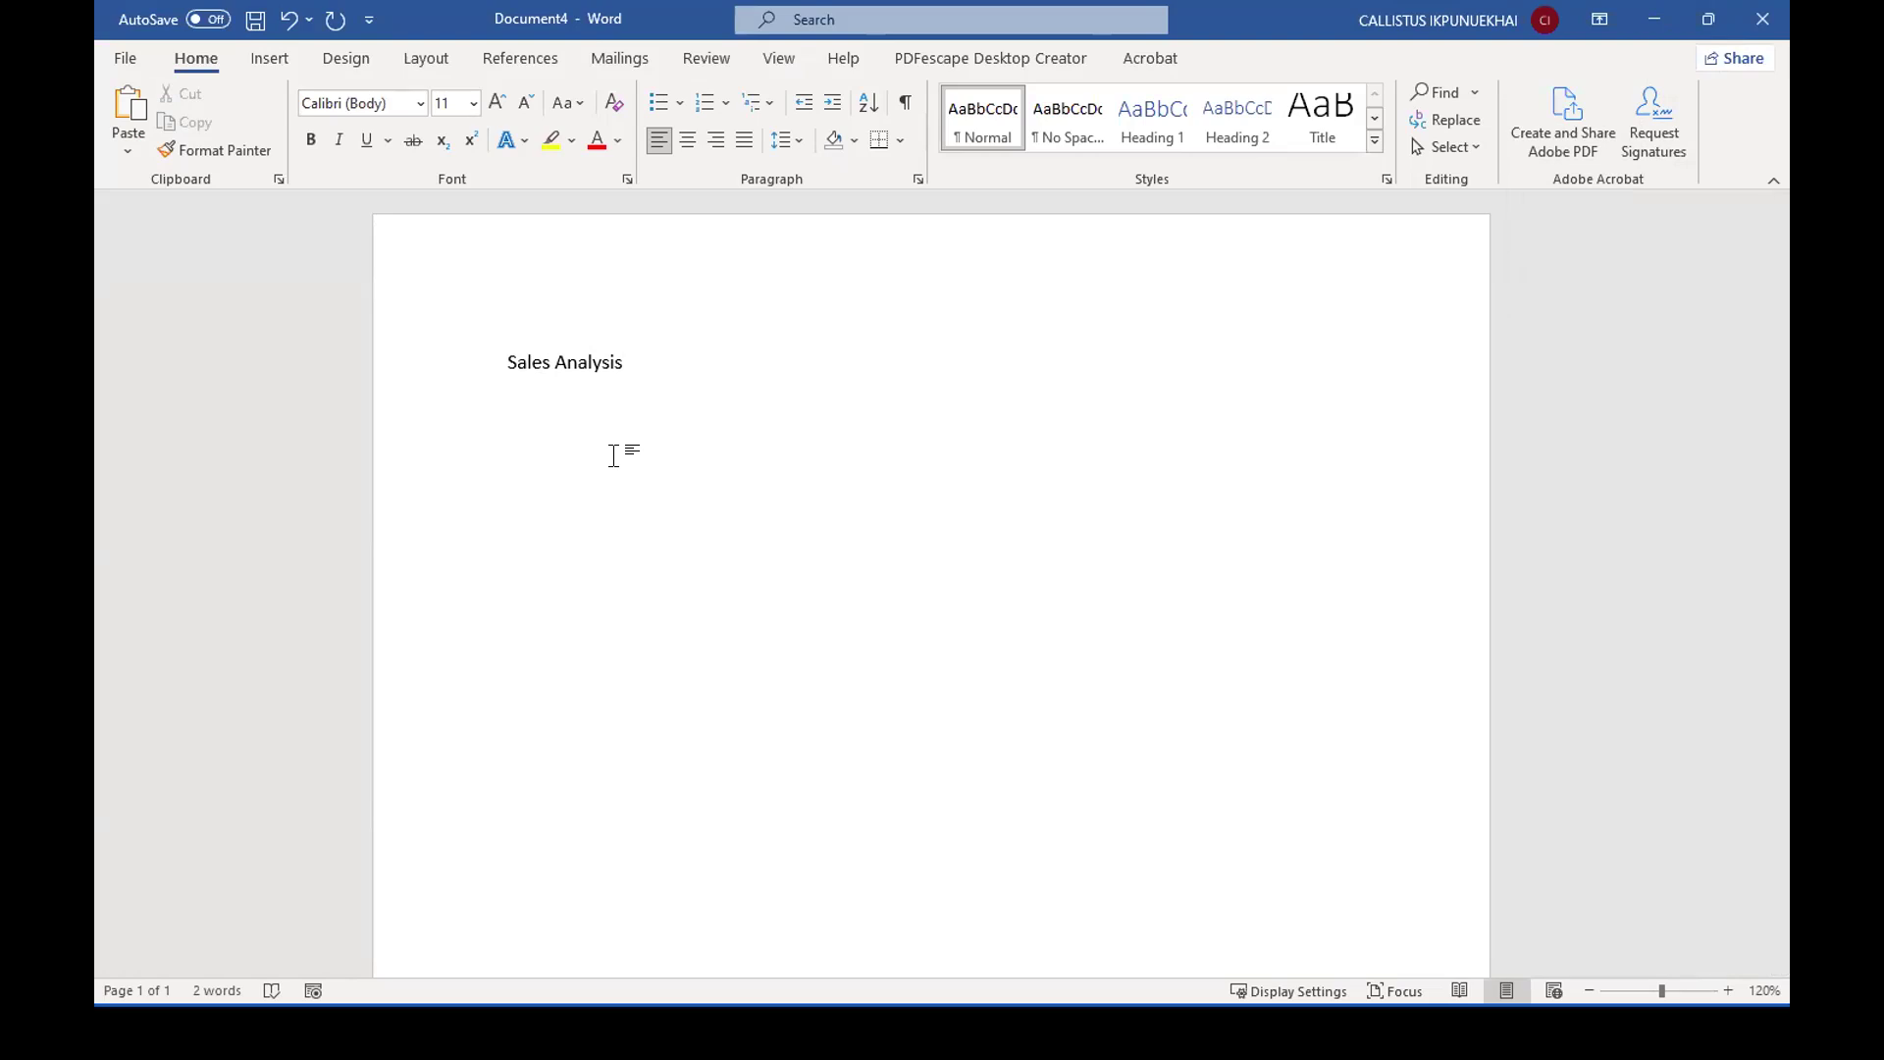
Add the lines "Sales by zones" and "Sales by promotions" below the Sales Analysis line.
type("Sal")
type("es by")
type(" zones ")
type("Sales by ")
type("p")
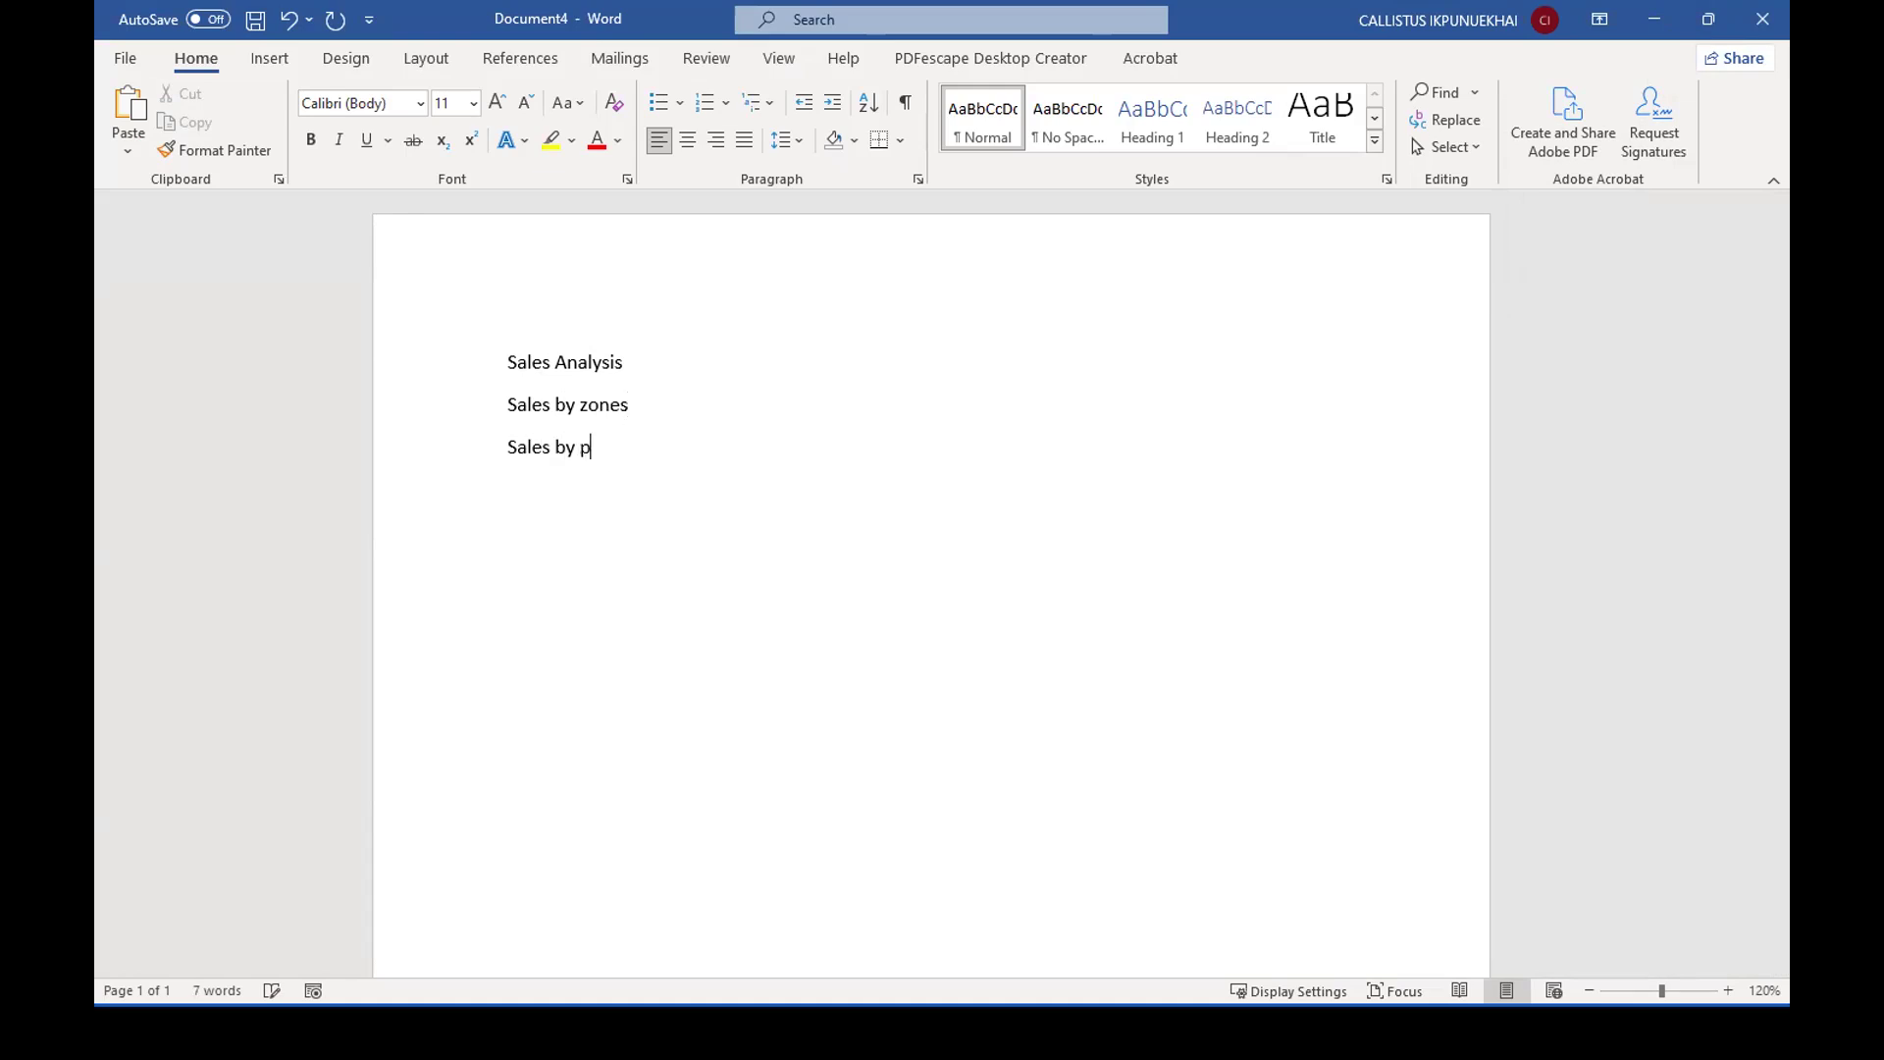
type("romotions")
key("Return")
Add the line "Causes of sales decline" below the promotions entry.
type("Sales by")
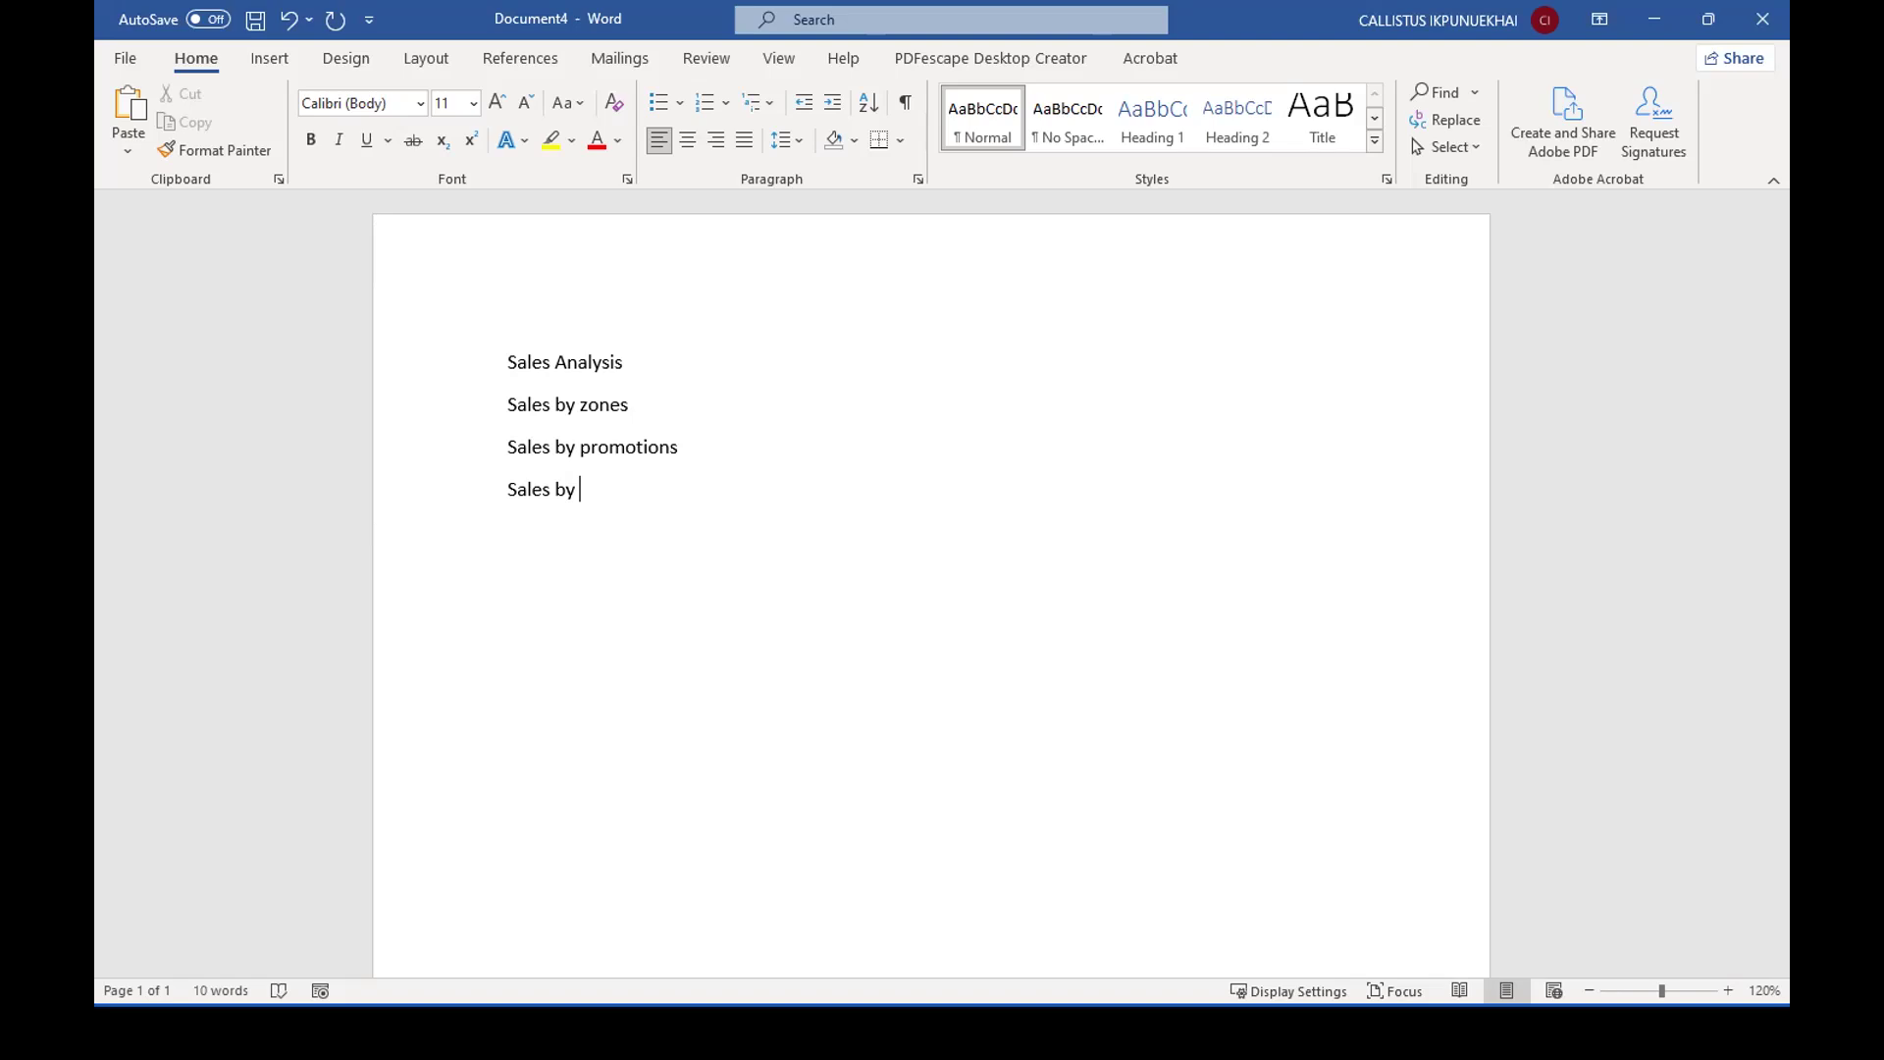
key("BackSpace")
key("BackSpace")
key("BackSpace")
key("BackSpace")
key("BackSpace")
key("BackSpace")
key("BackSpace")
key("BackSpace")
type("C")
key("BackSpace")
key("BackSpace")
type("Causes of sales declines")
key("BackSpace")
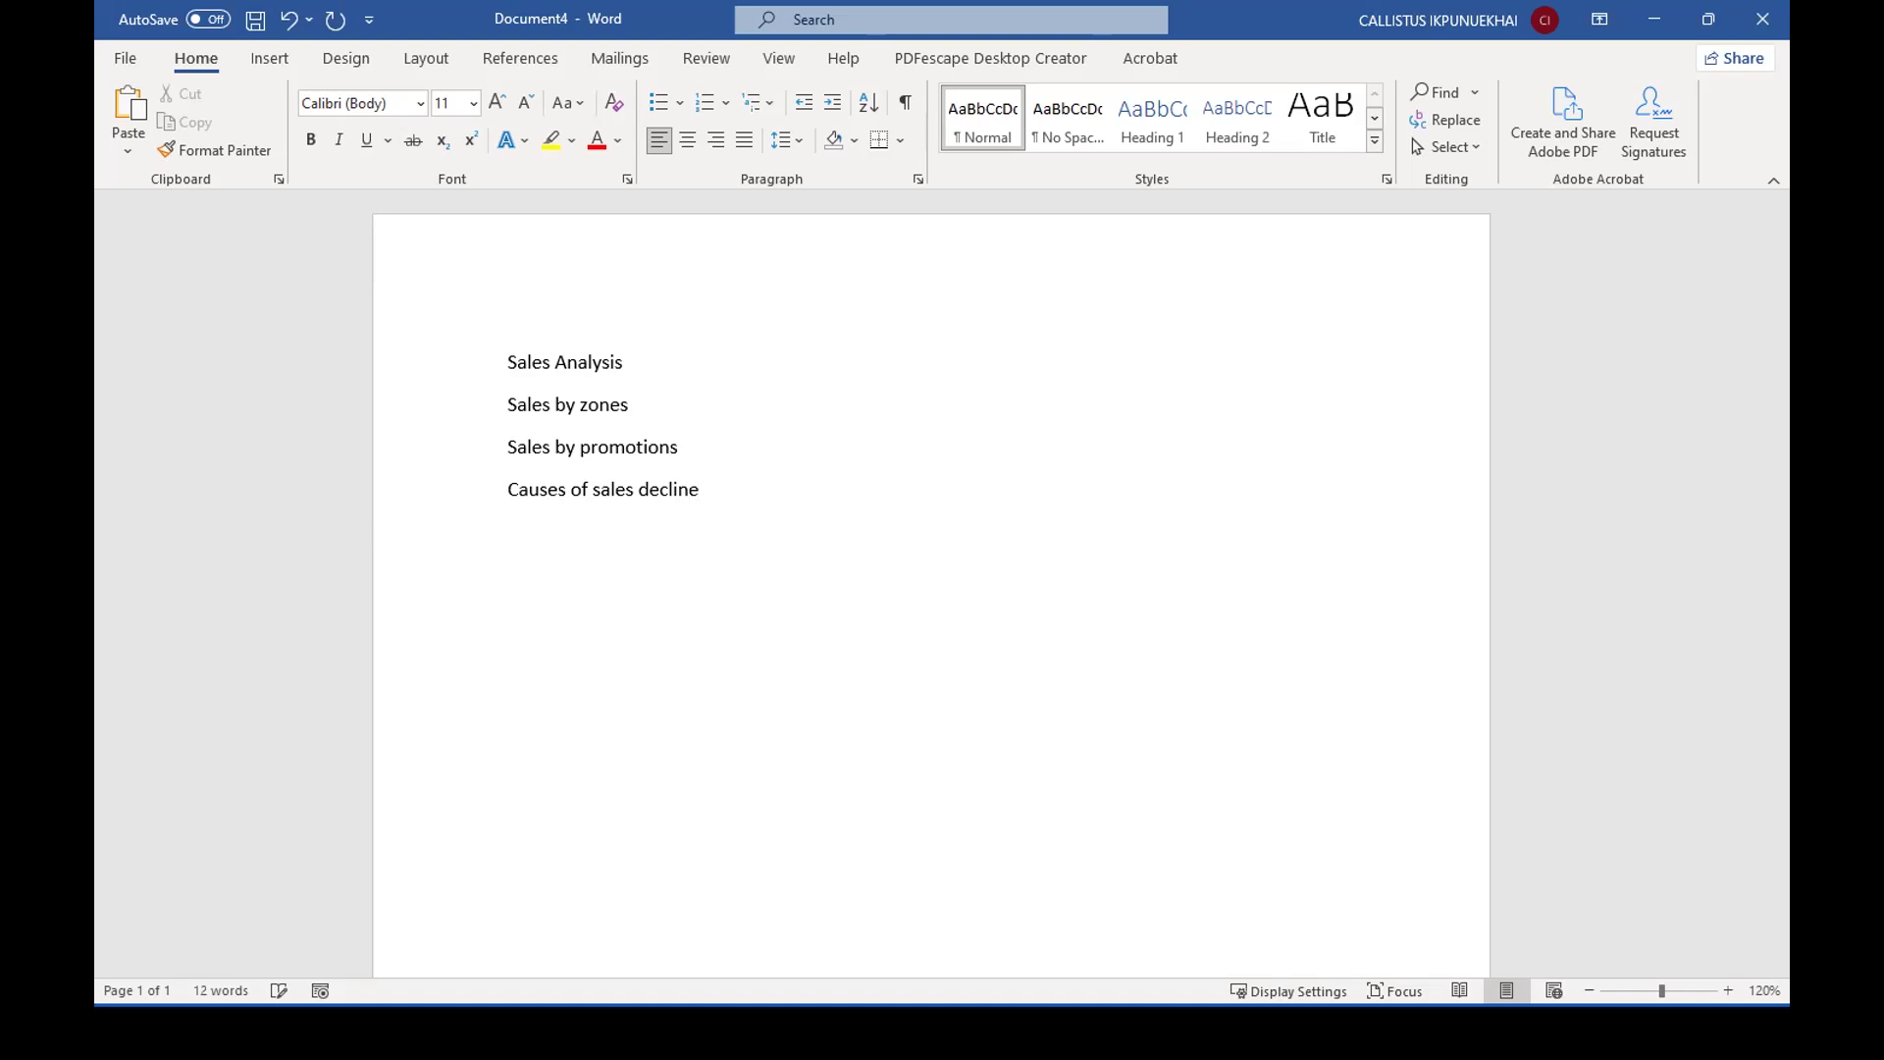
Add the lines "Sales by year" and "Sales by product" to the end of the list.
type("Sales by year")
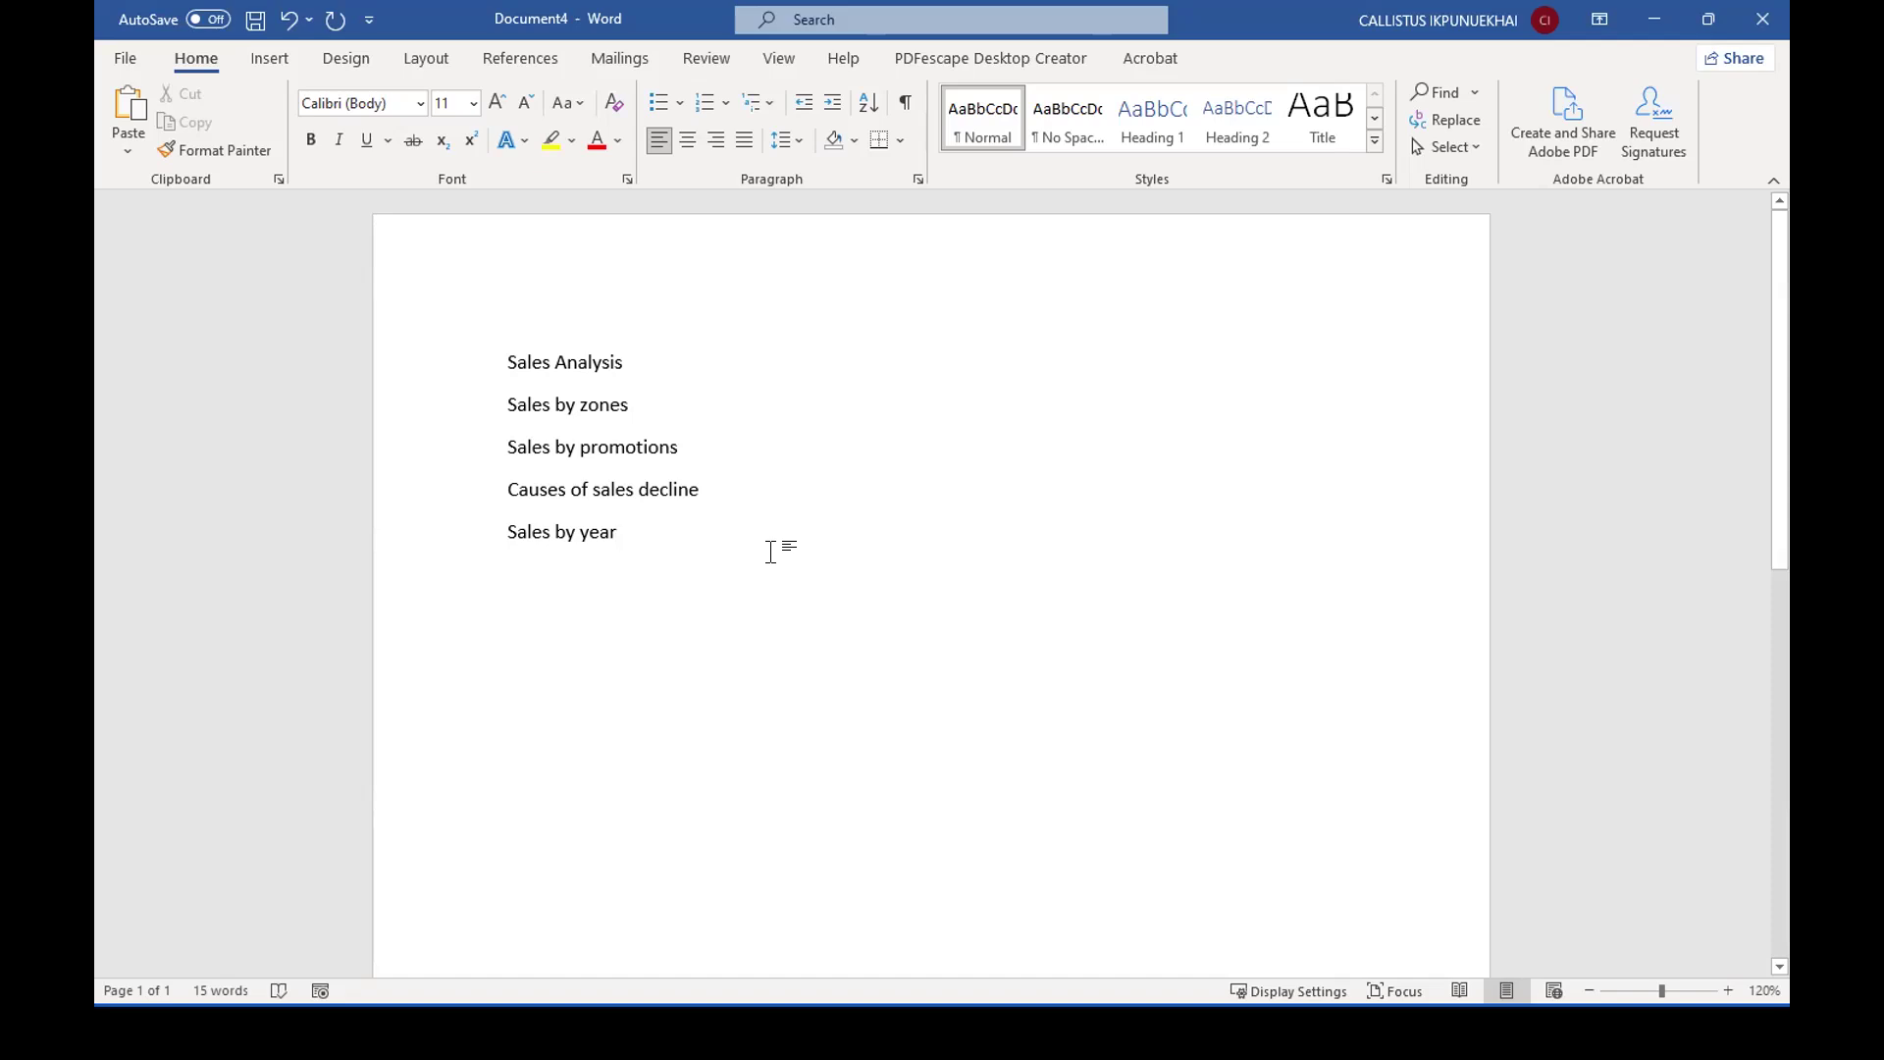
type("Sales")
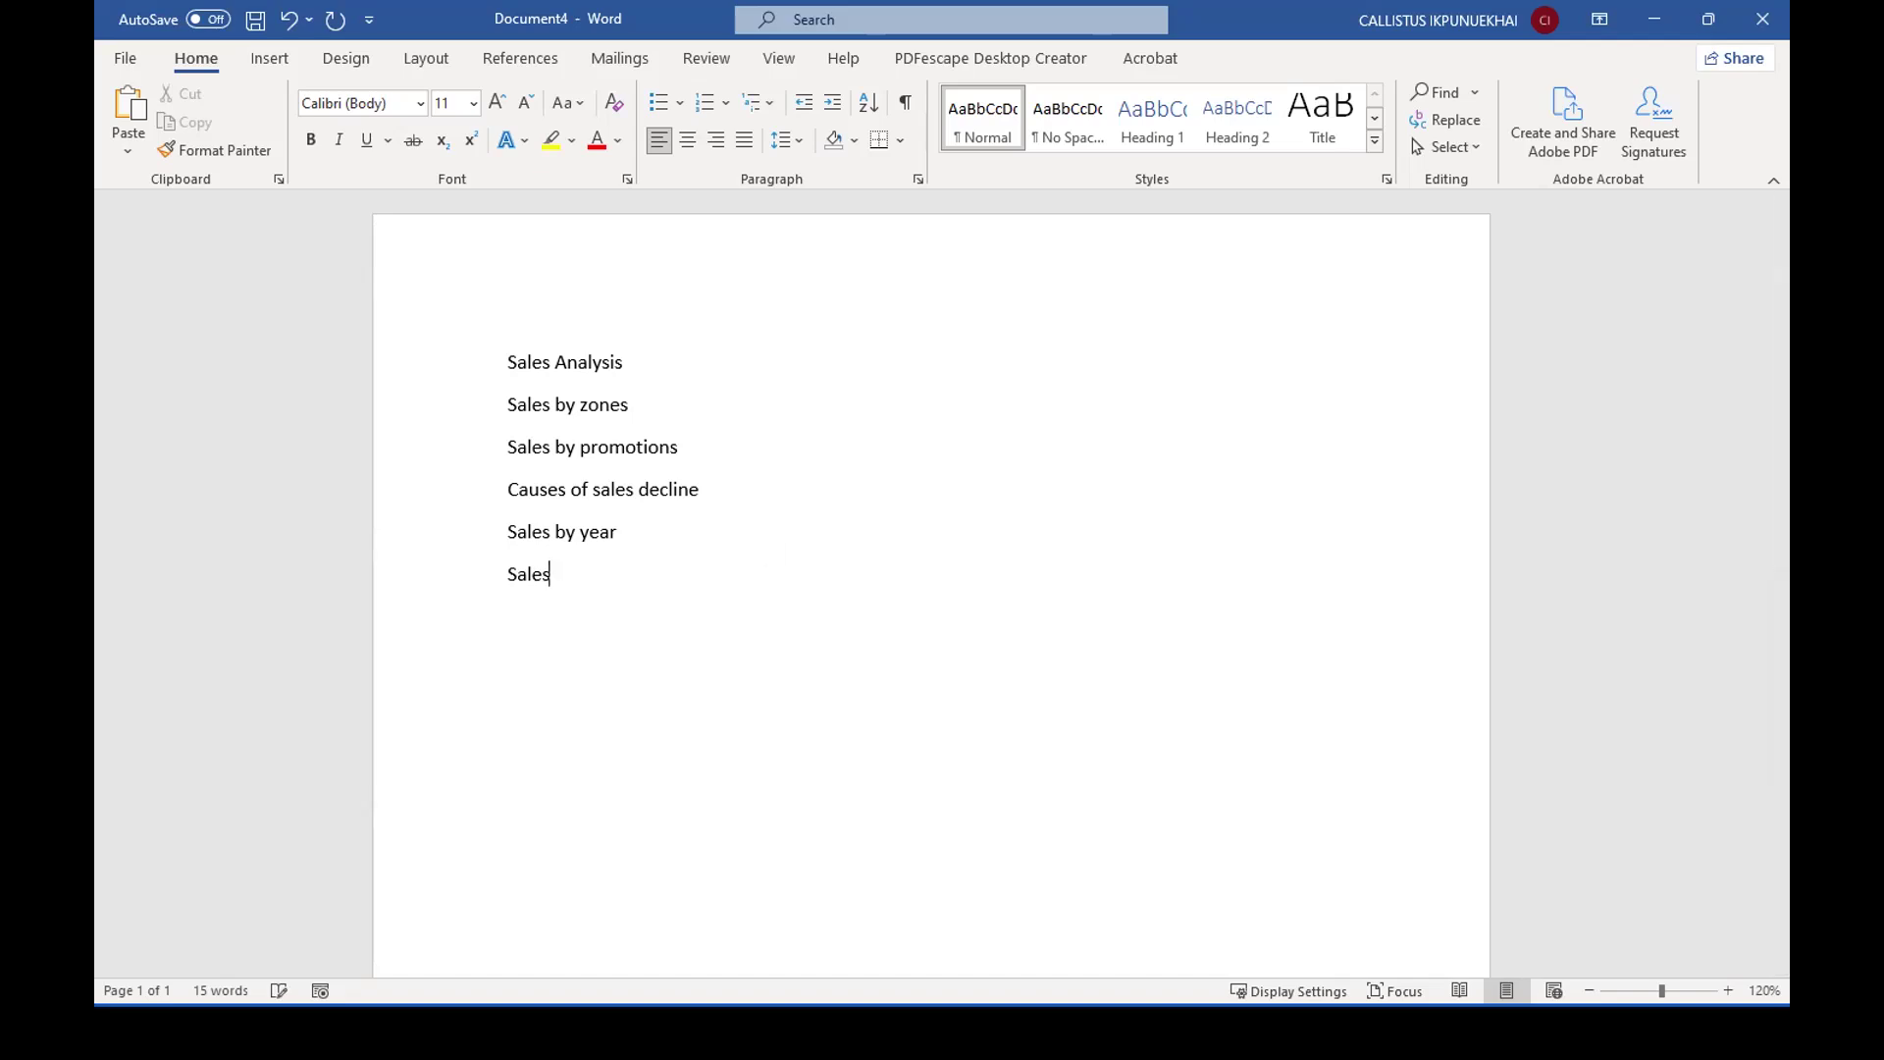
type(" by product")
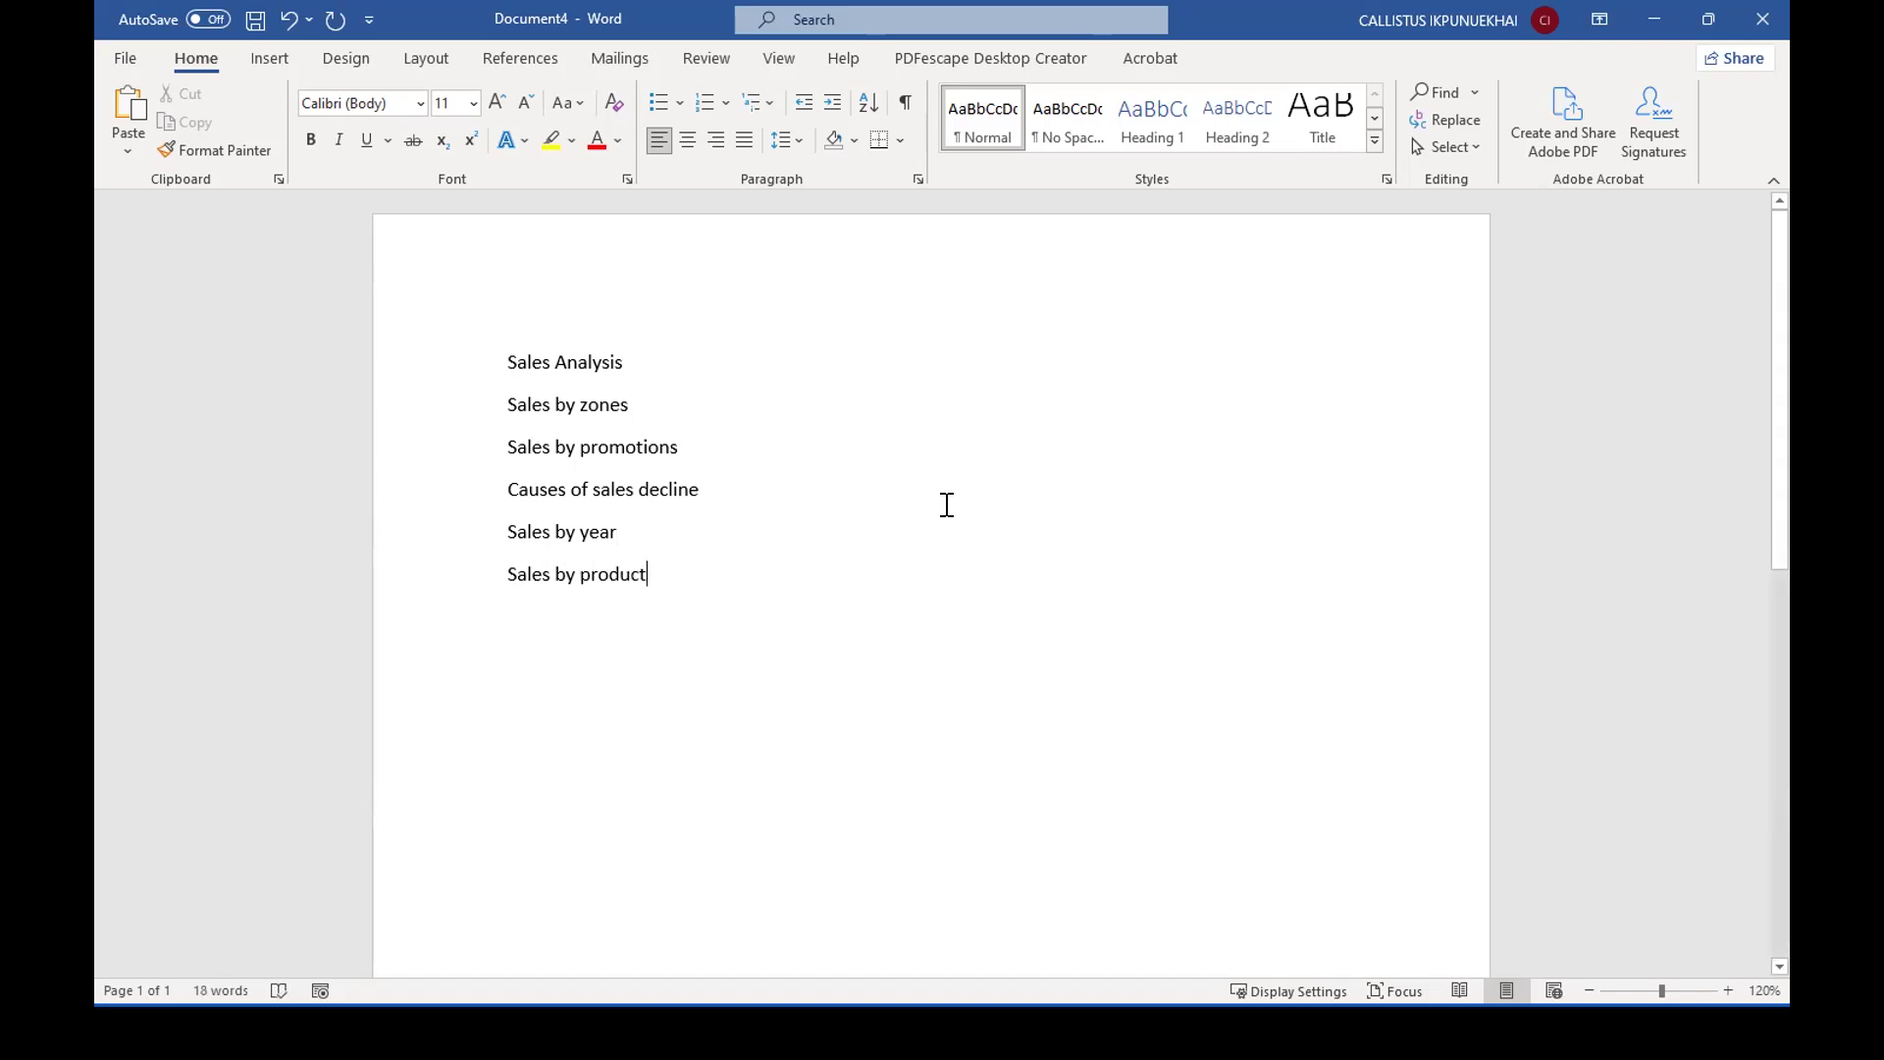
Make the "Sales Analysis" line bold.
left_click_drag(644, 362, 509, 349)
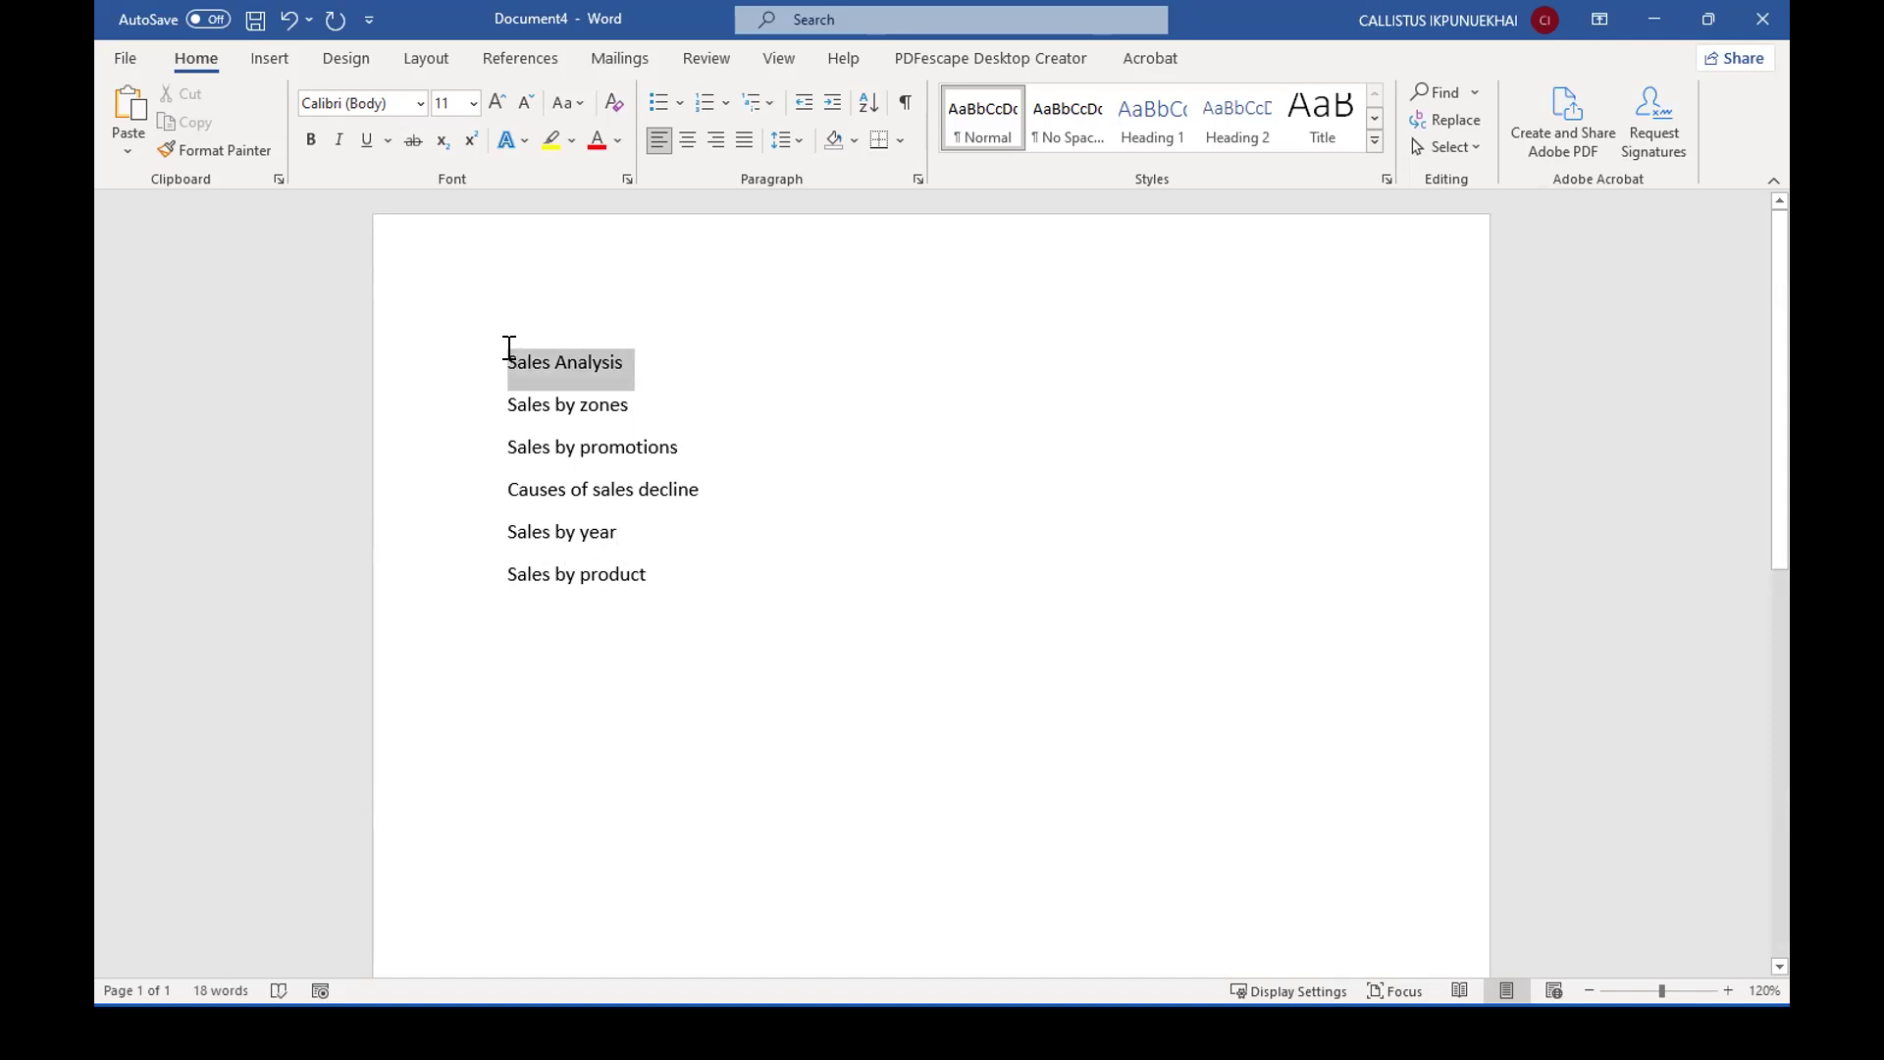
key("ctrl+b")
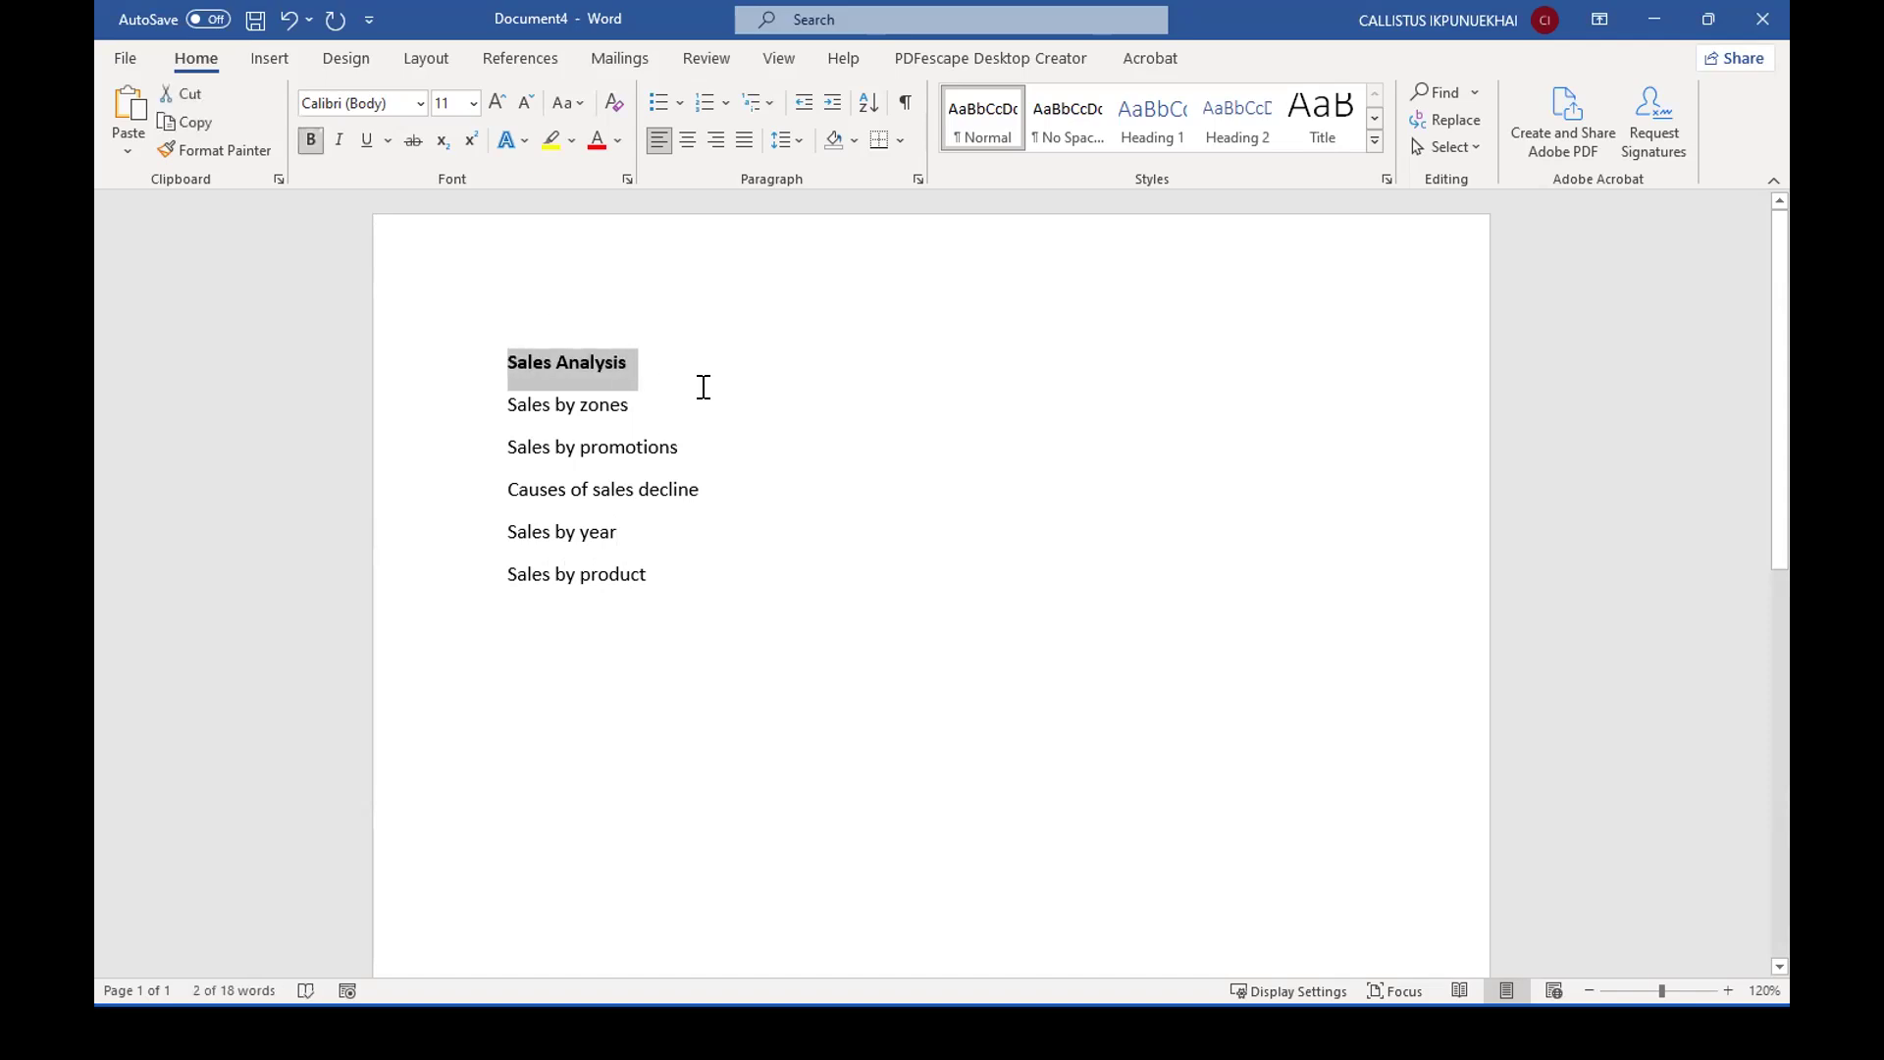
left_click(705, 386)
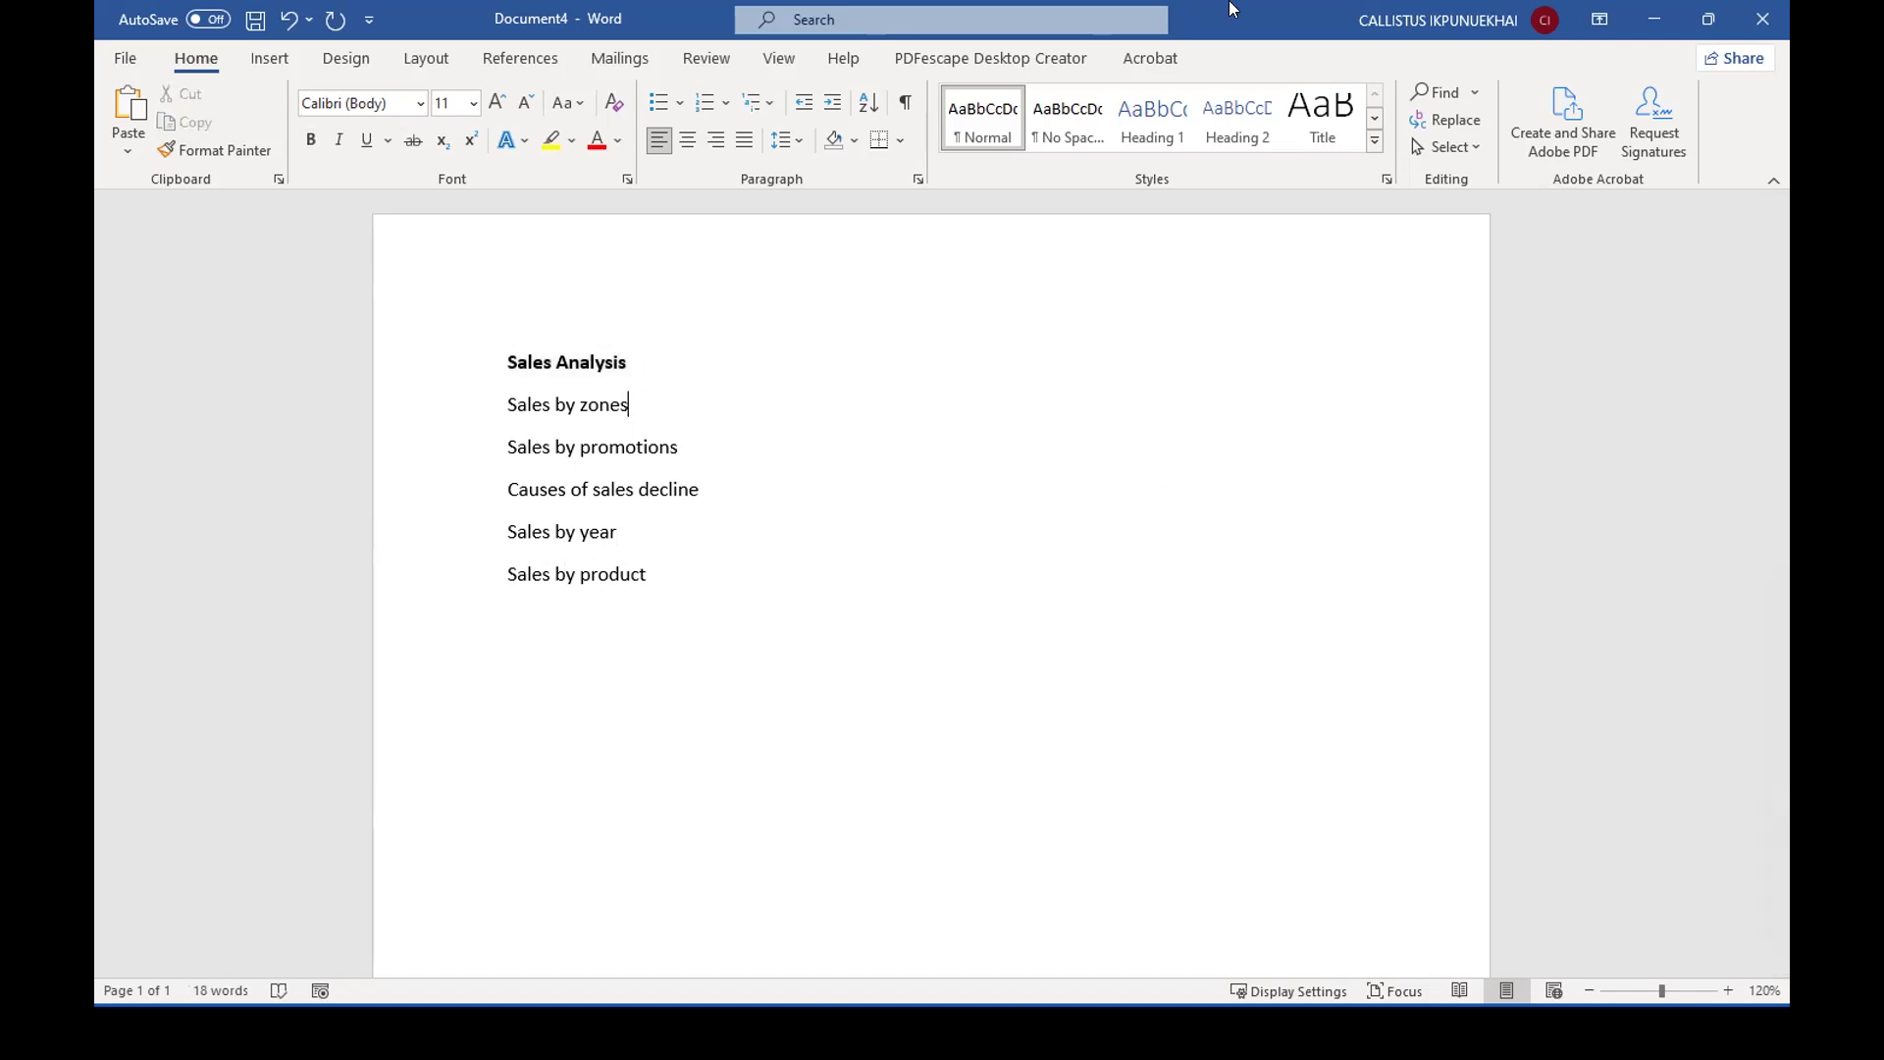
Restore the Word window to a smaller size, narrow it and place it over the middle of the Power BI report.
left_click(1699, 20)
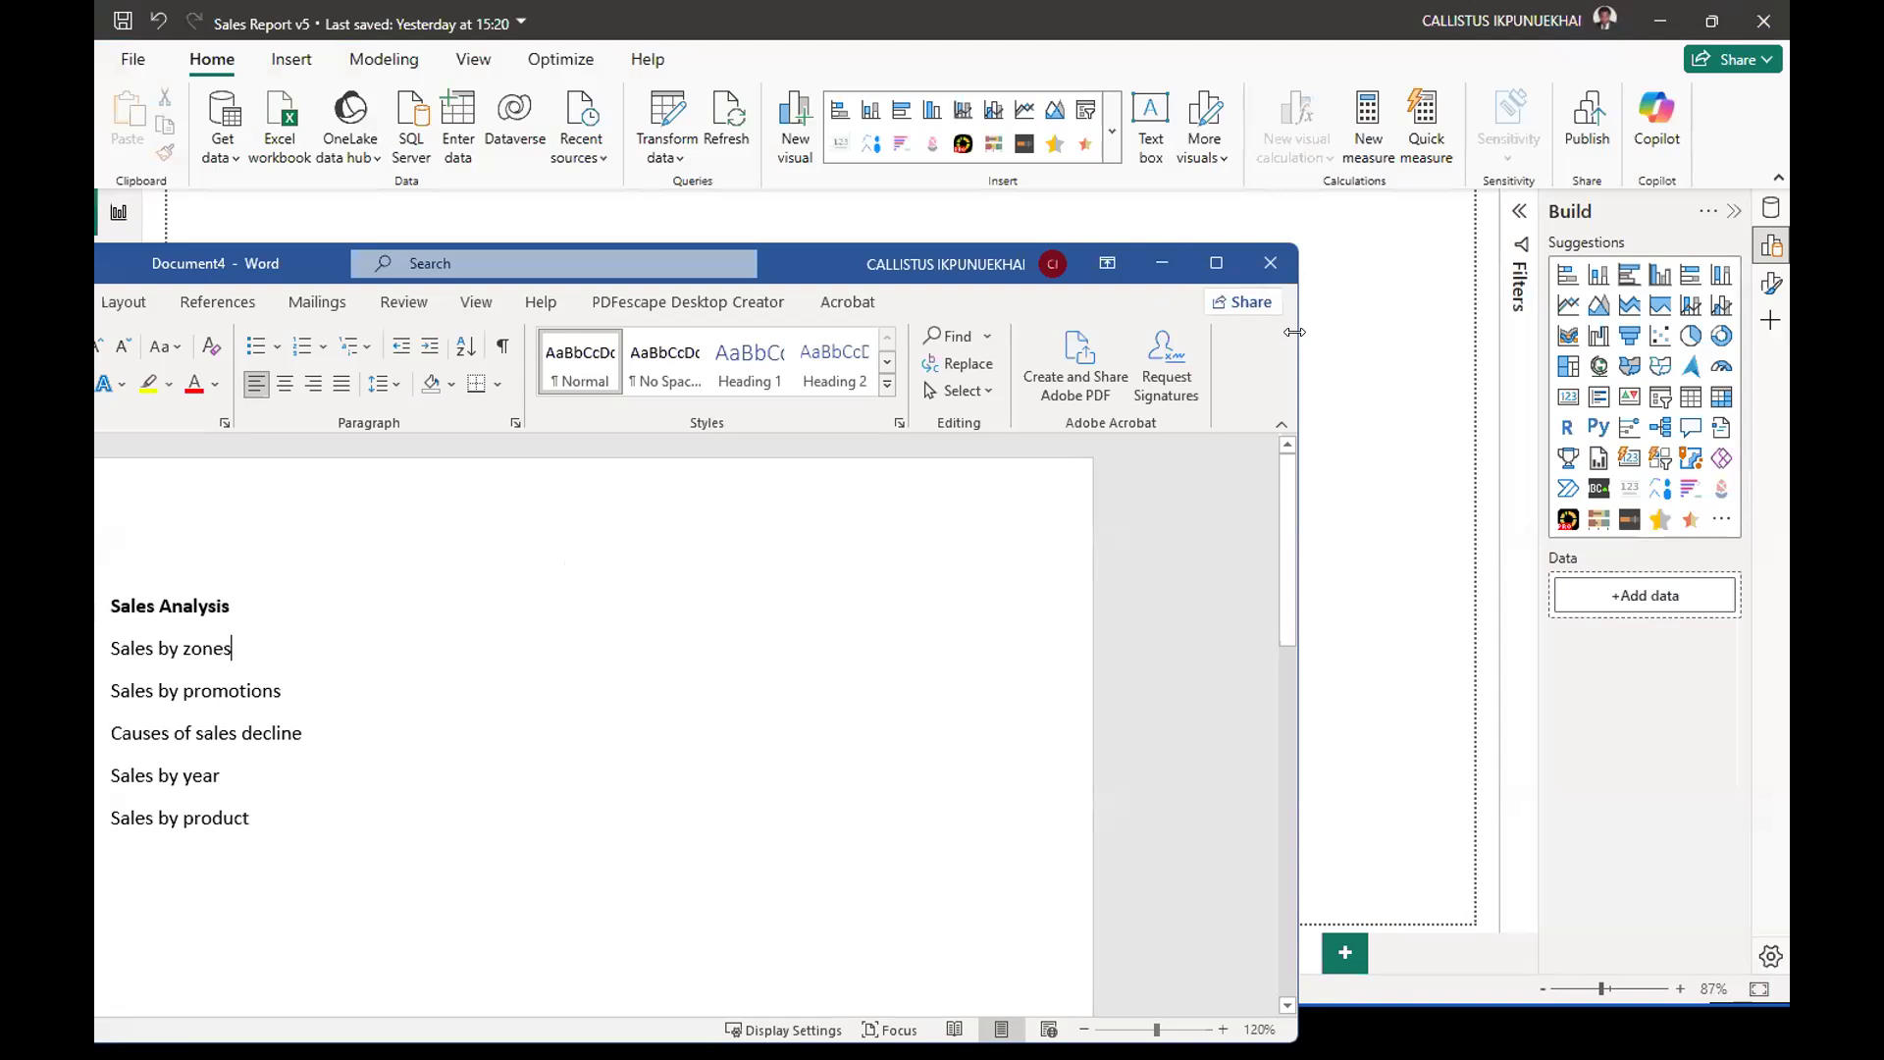
left_click_drag(1295, 331, 504, 331)
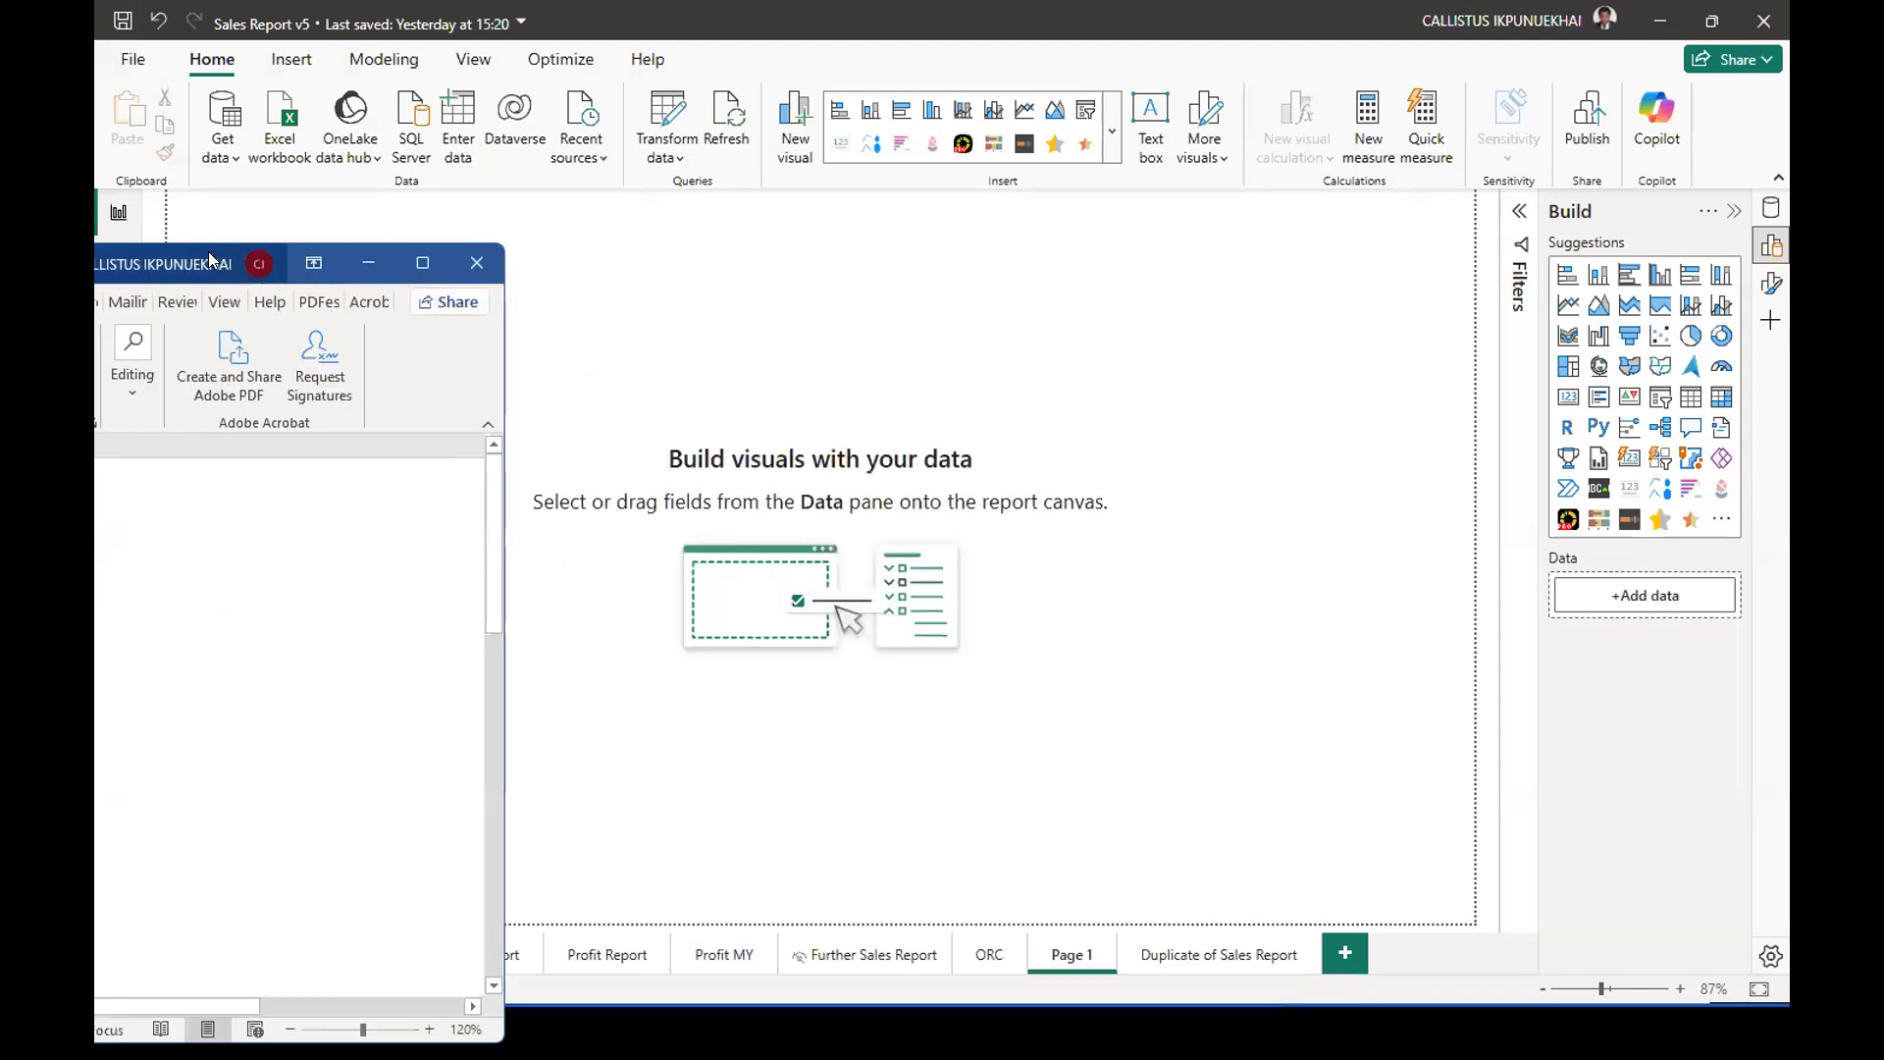
left_click_drag(236, 252, 1095, 212)
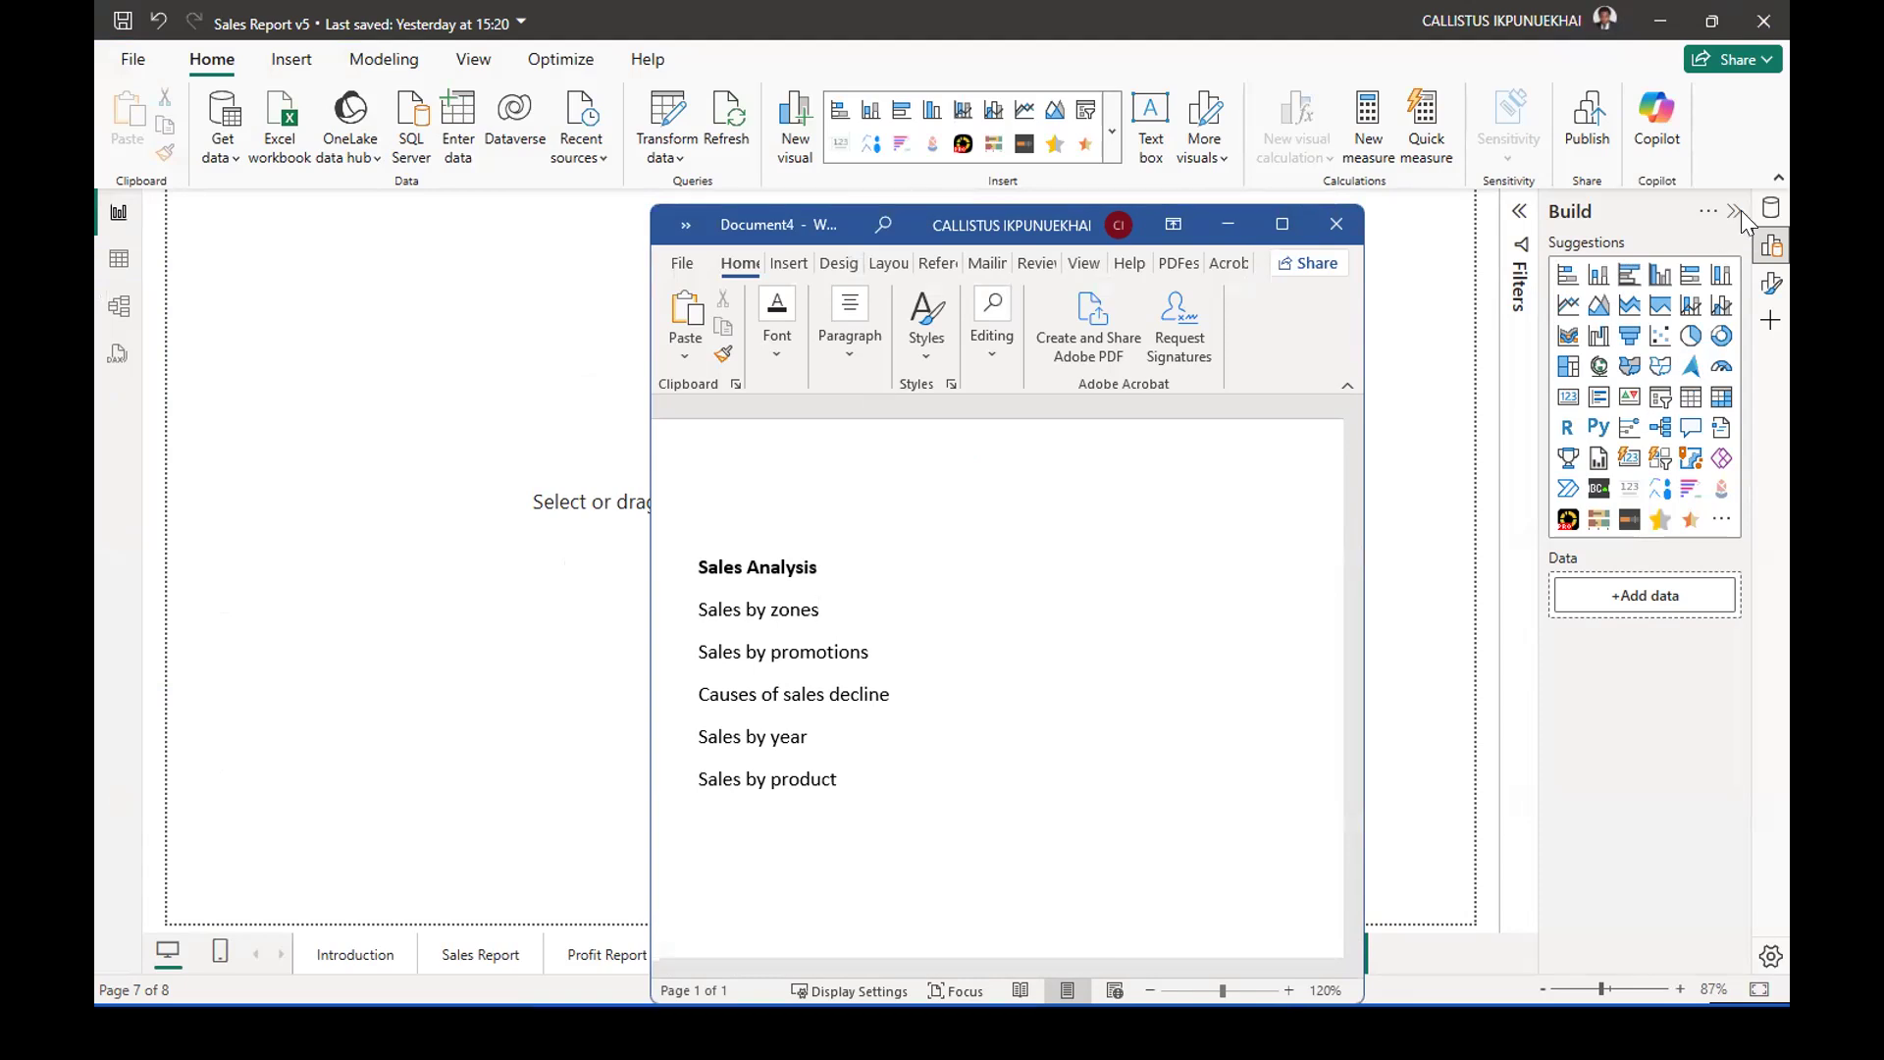
Switch to Power BI Desktop, show the data fields and examine the Channel, Products, Promotion, Sales Details and StateZone tables in turn.
left_click(1771, 207)
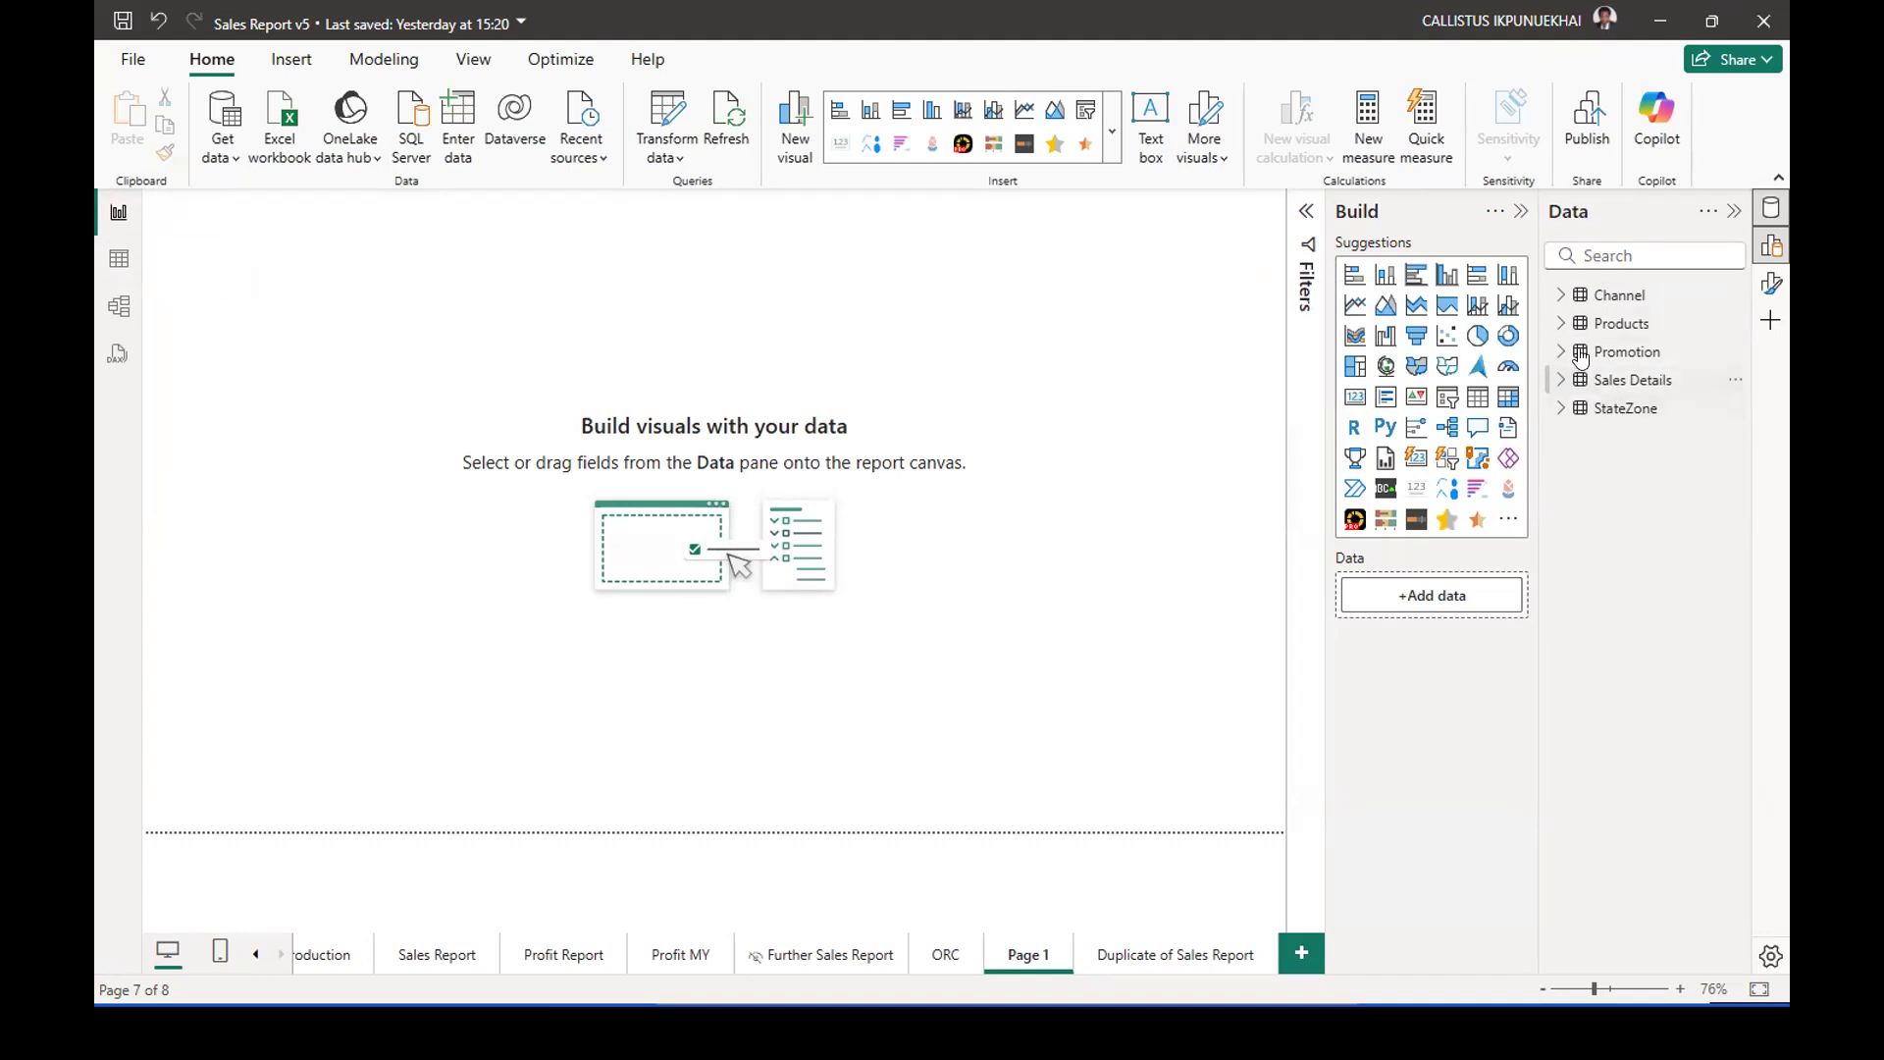
left_click(1561, 295)
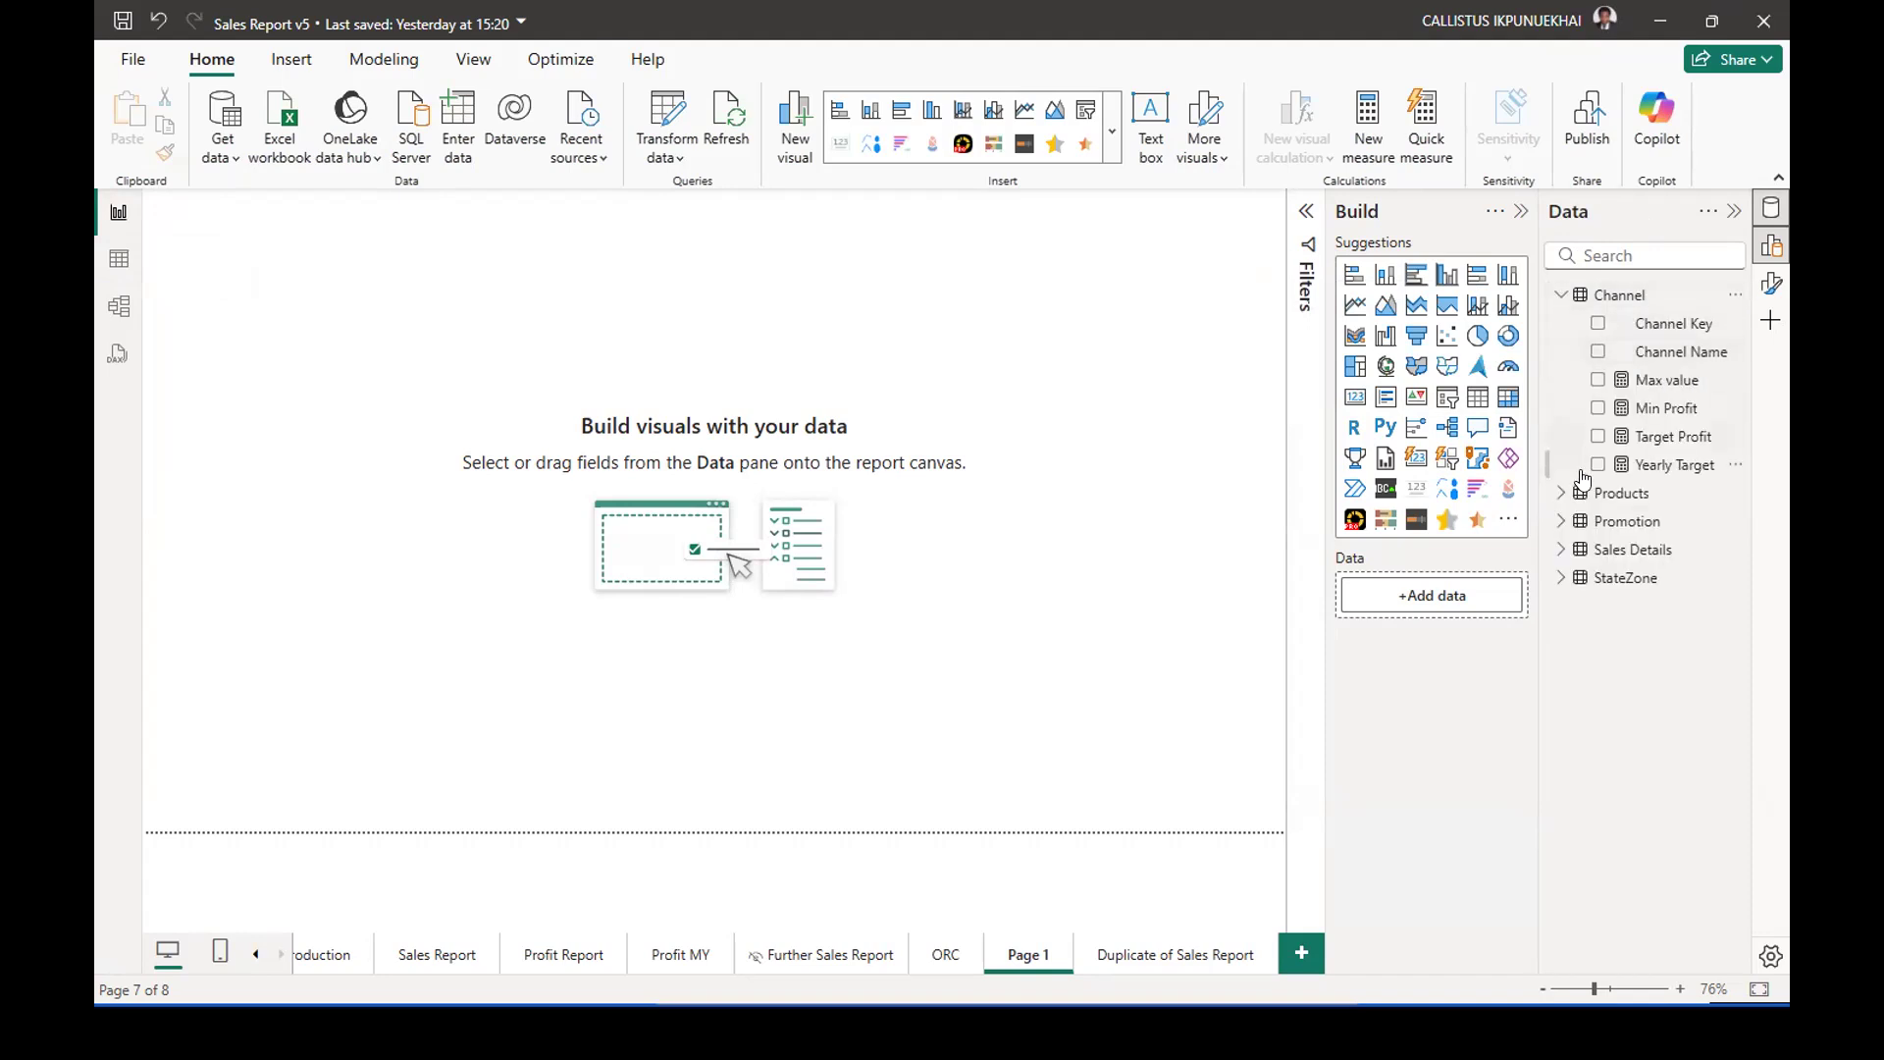
left_click(1562, 294)
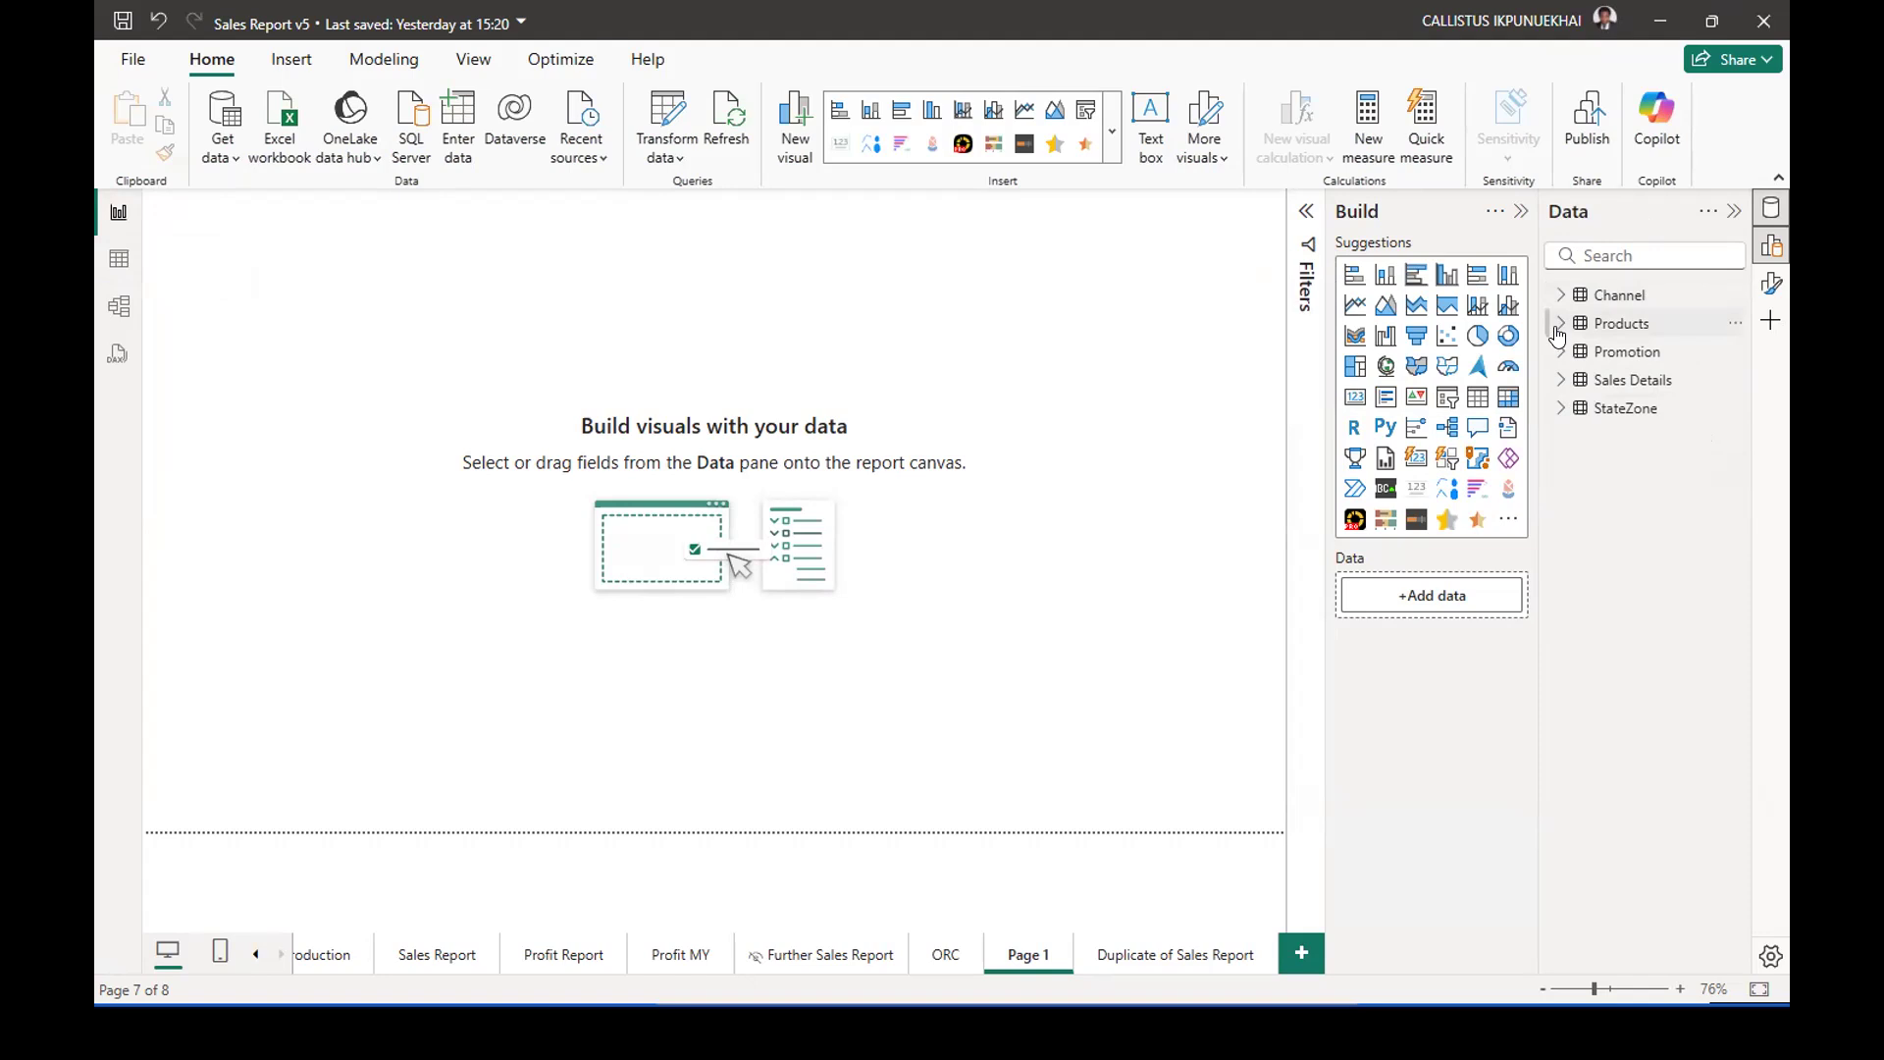
left_click(1559, 327)
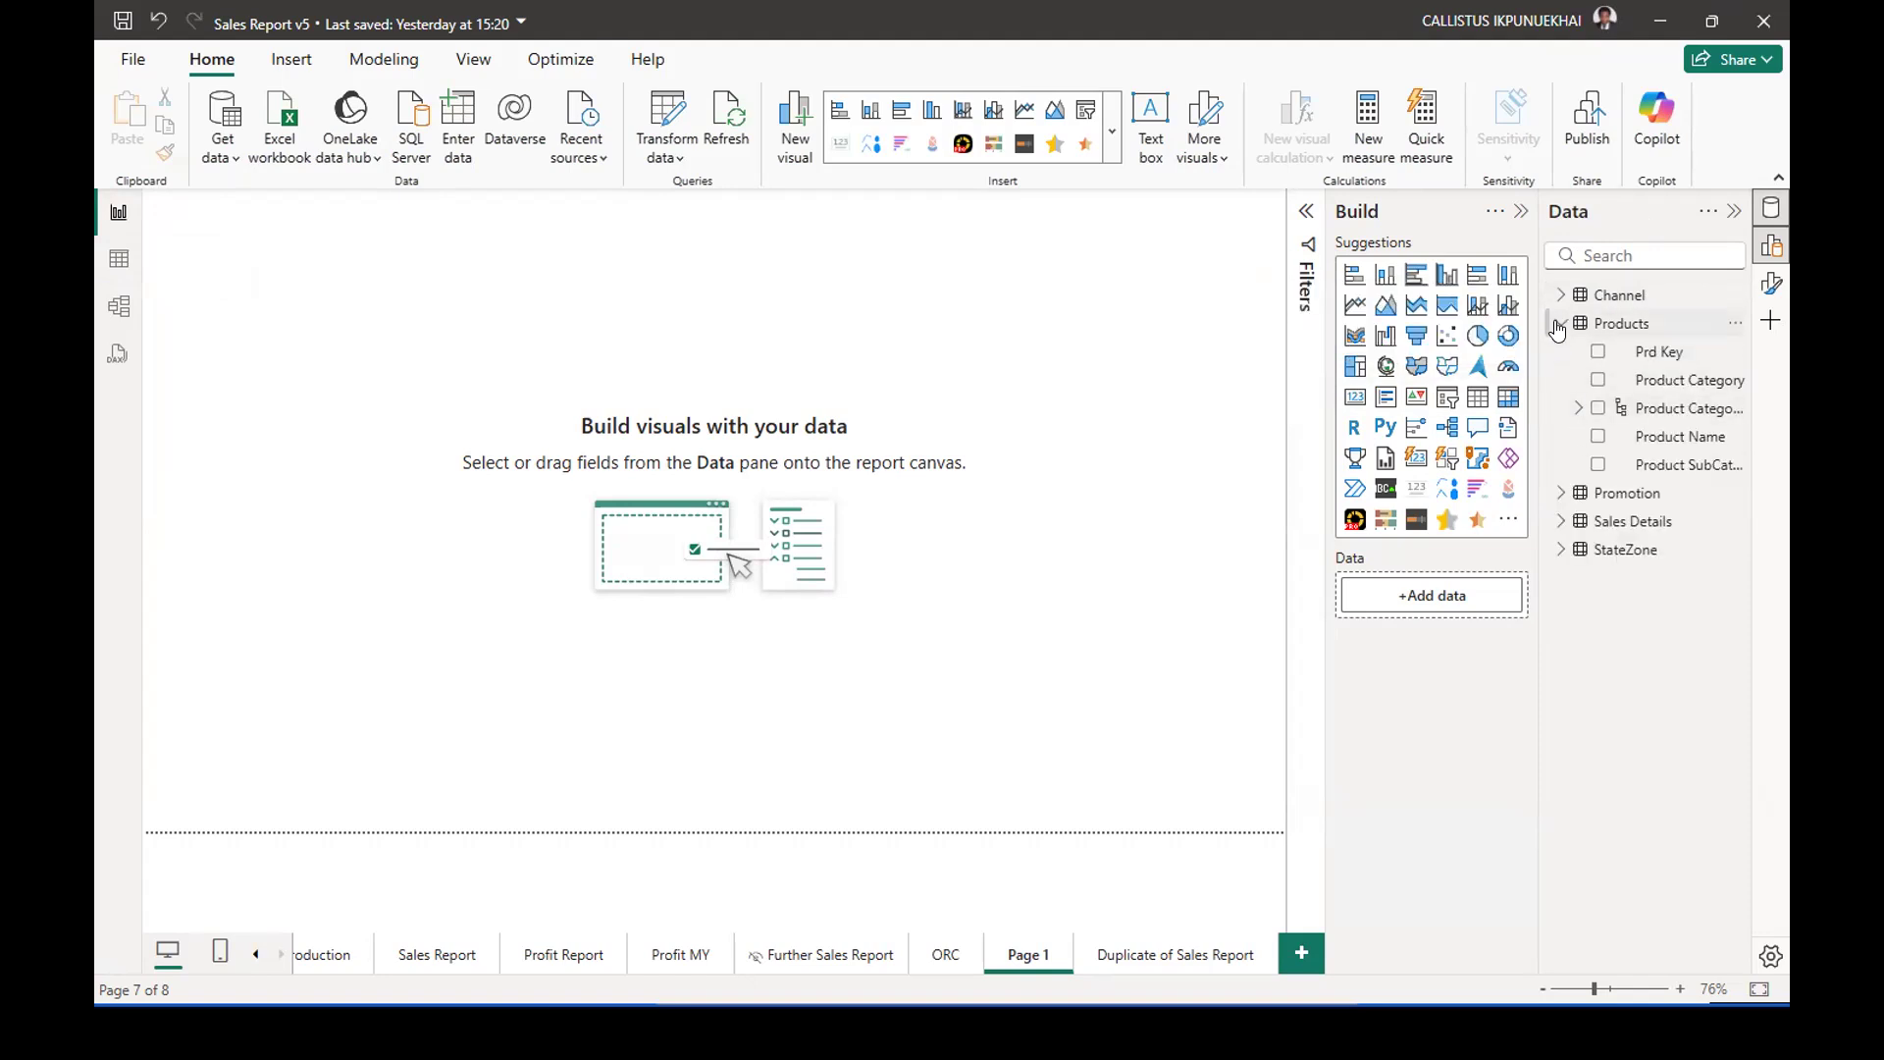
left_click(1559, 327)
left_click(1561, 352)
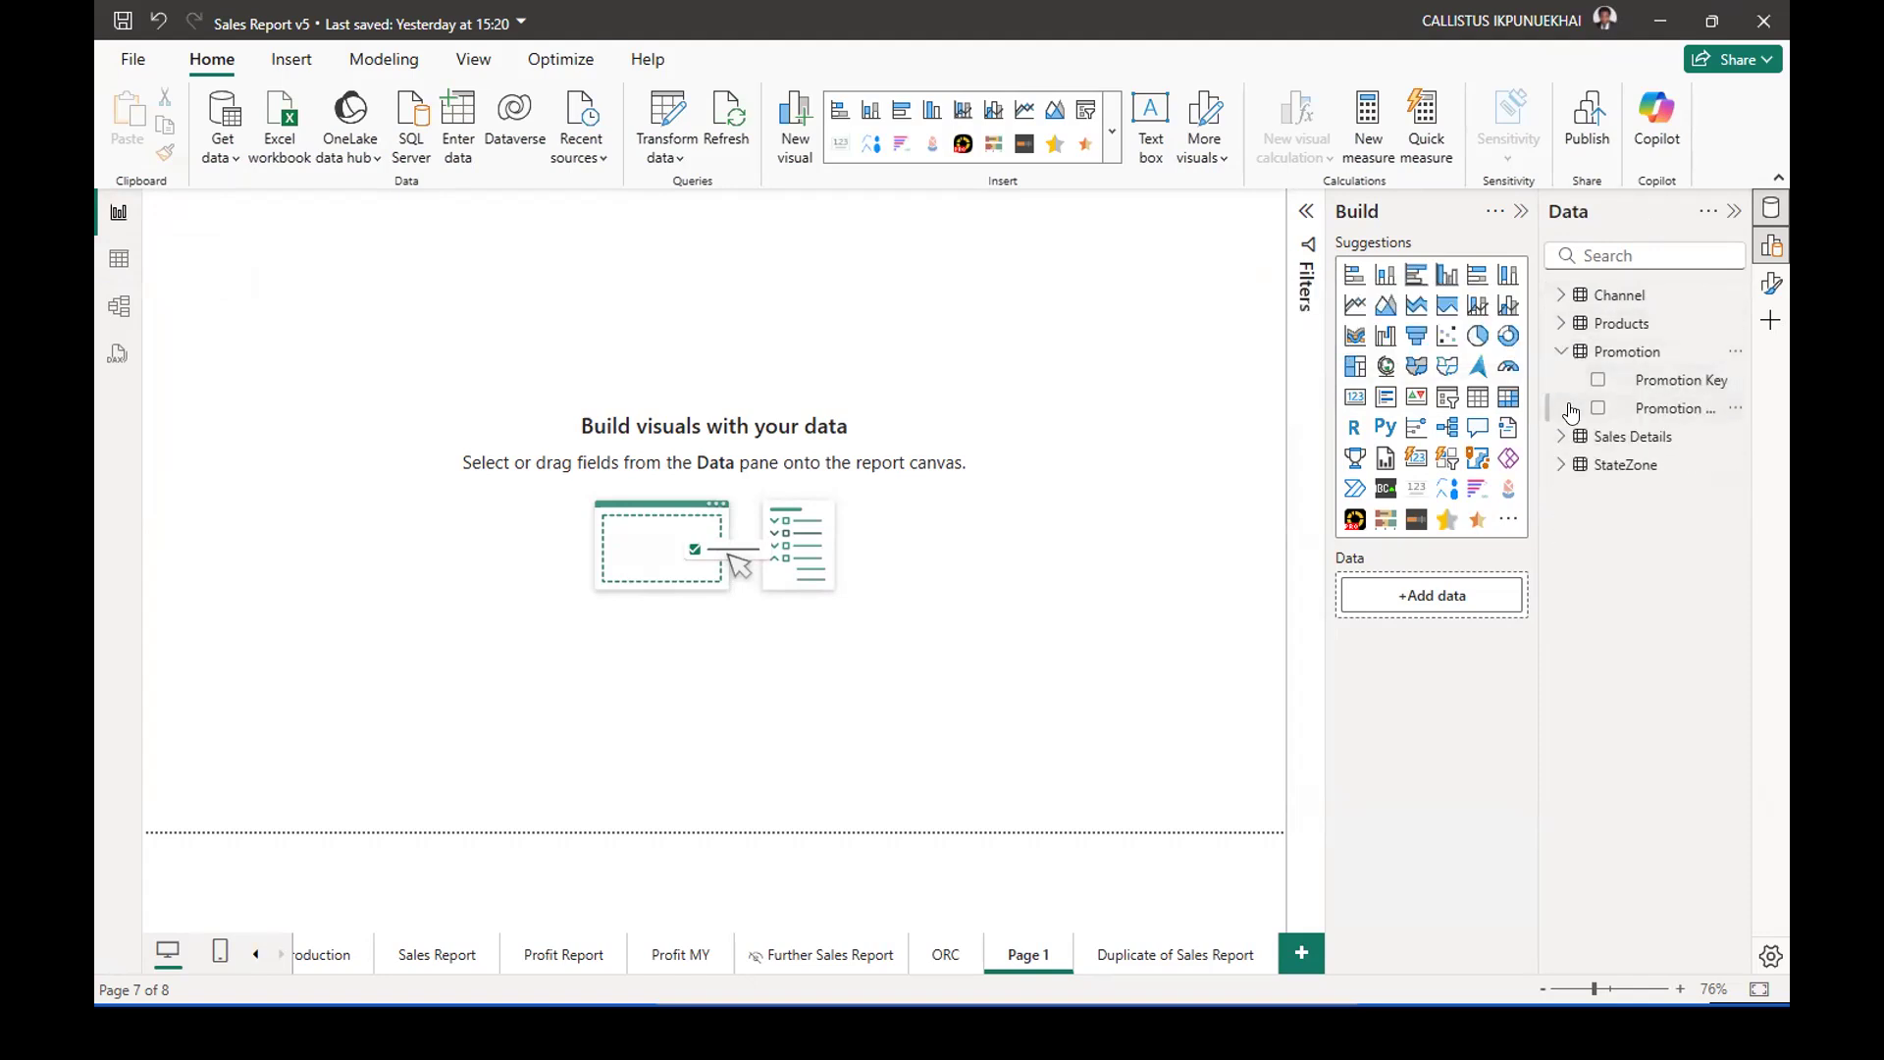
left_click(1560, 351)
left_click(1556, 385)
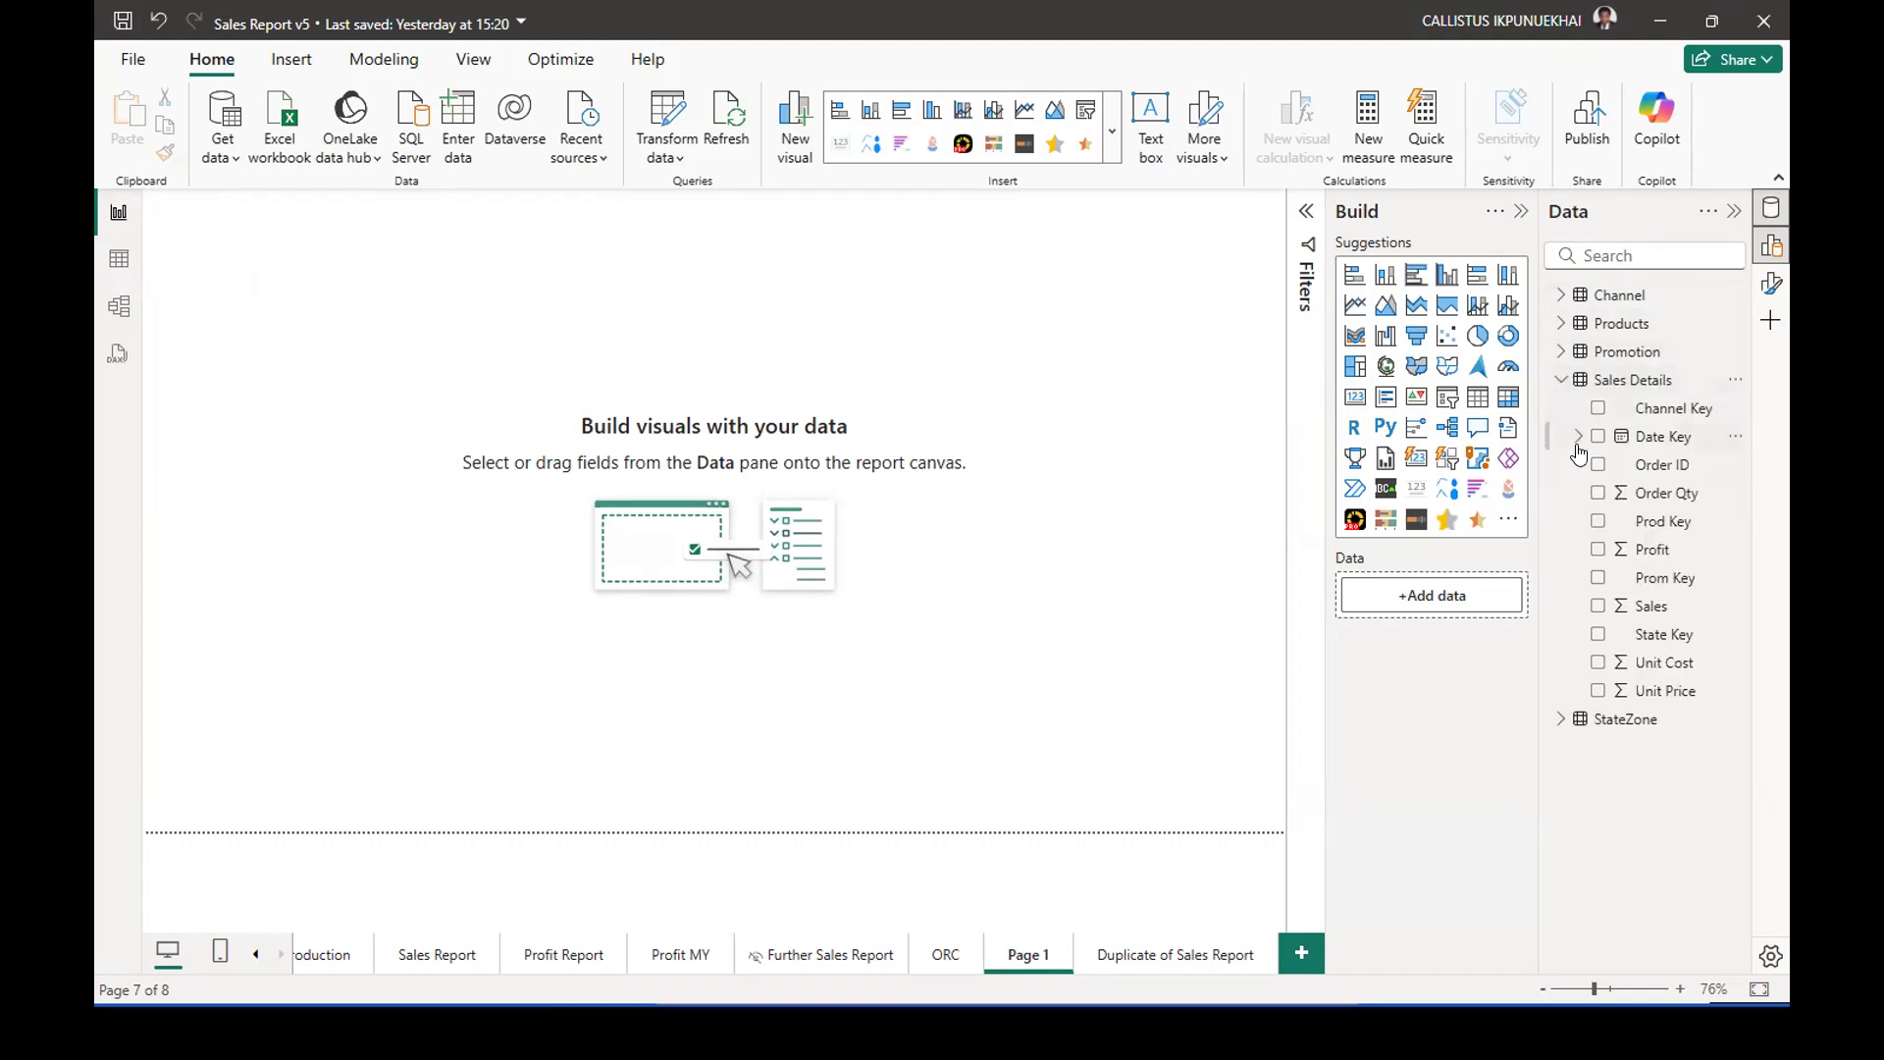
left_click(1556, 385)
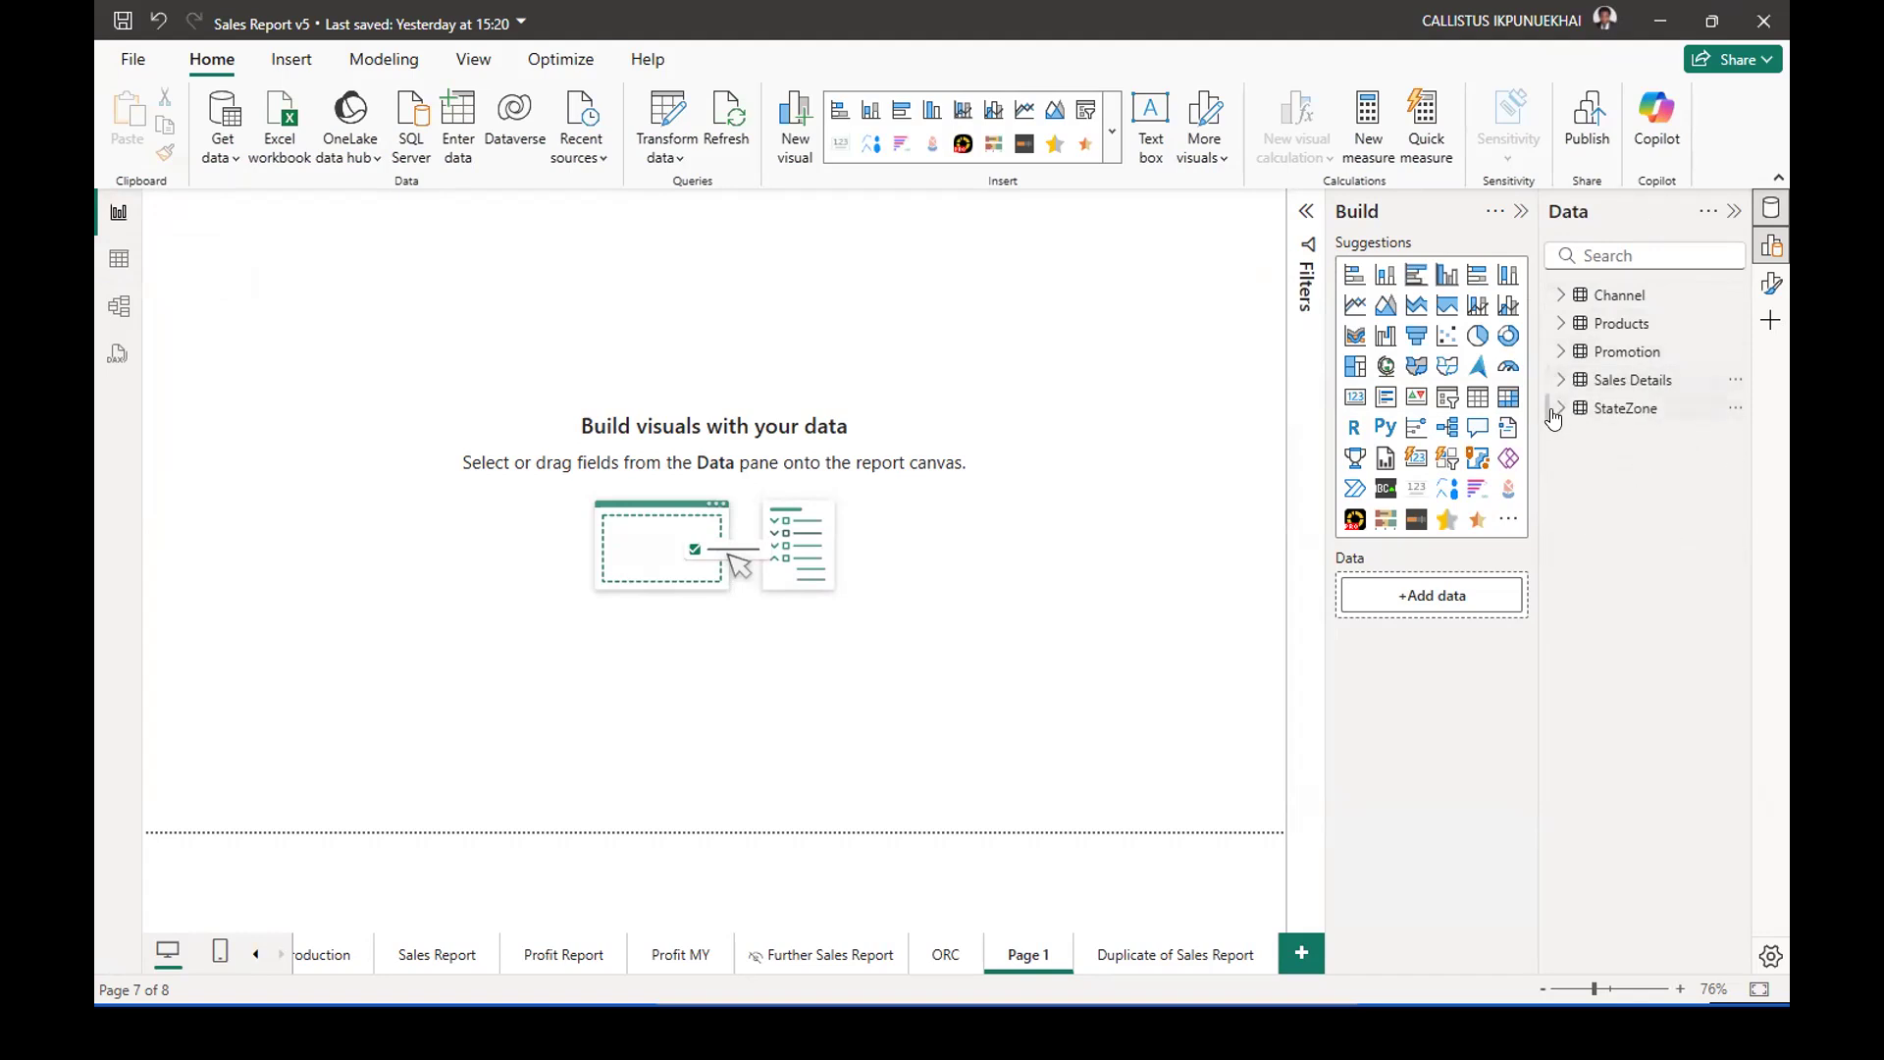
left_click(1557, 410)
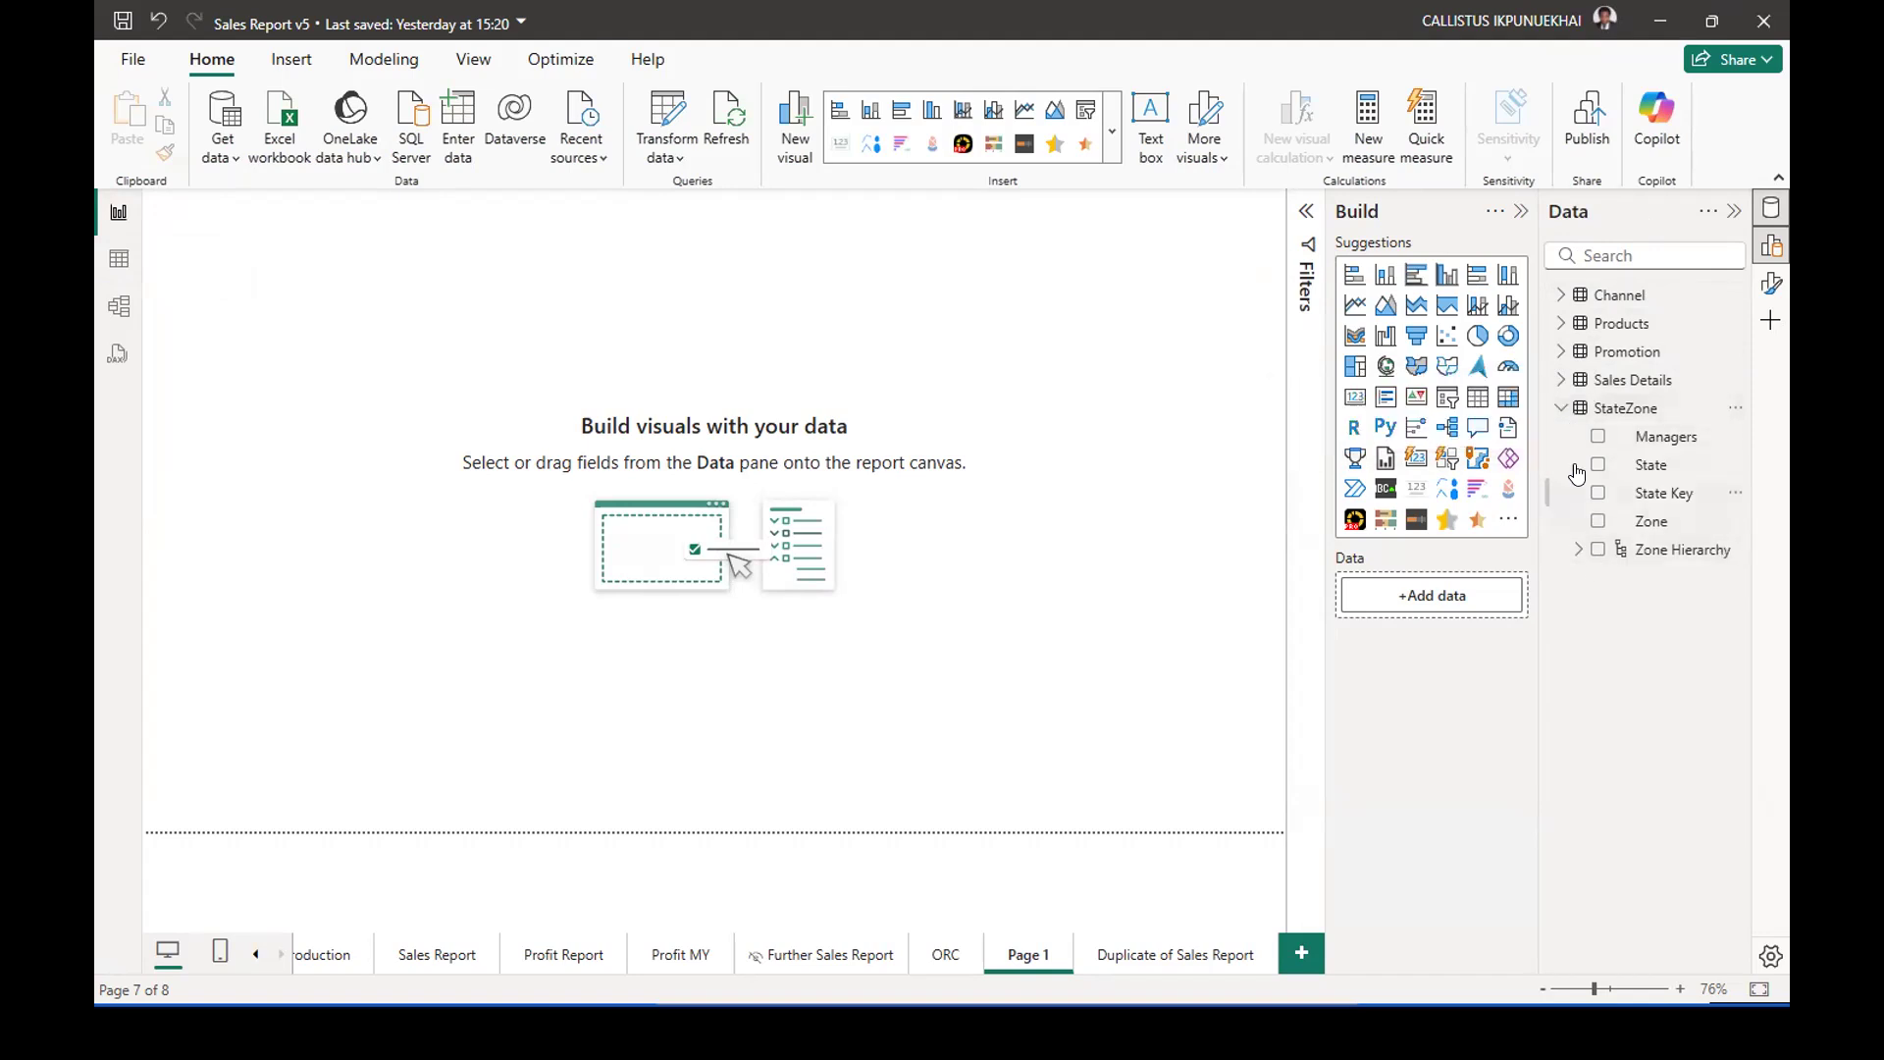
Examine the fields of the Sales Details table and the Channel table for the sales-by-channel analysis.
left_click(1561, 410)
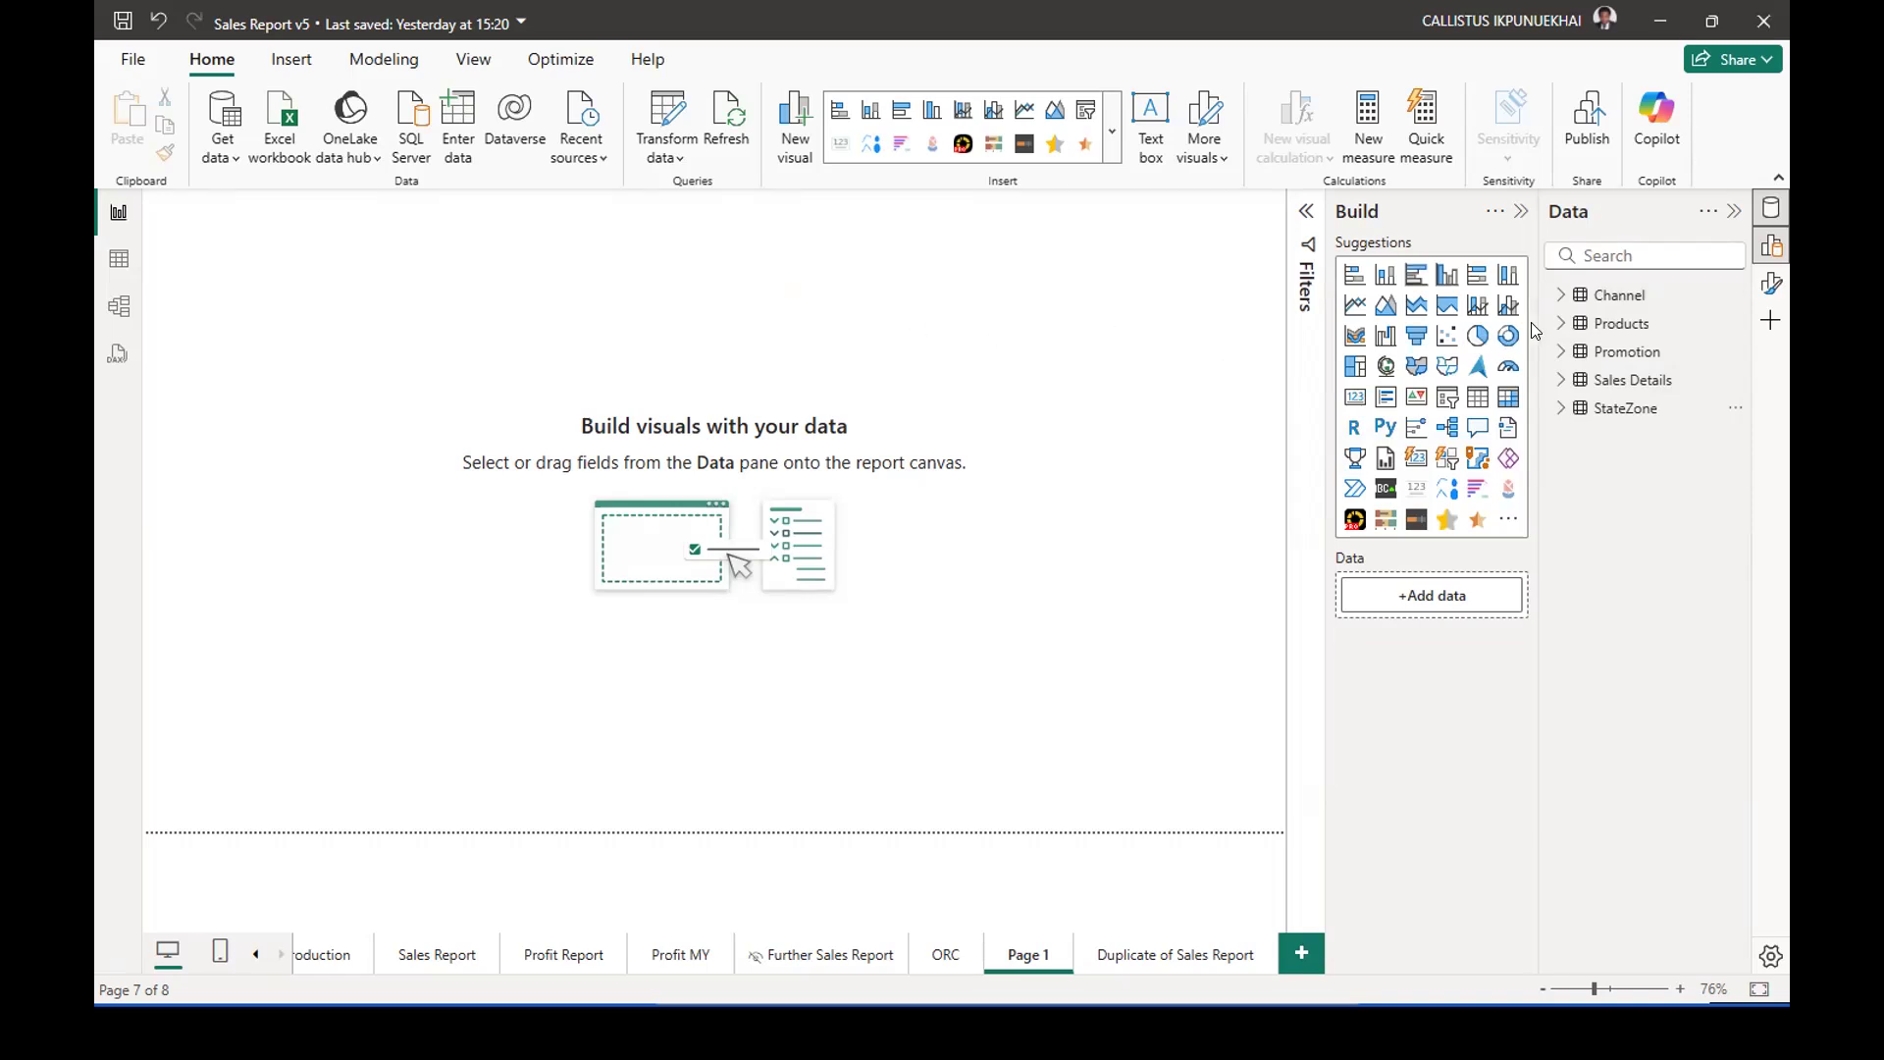
left_click(1561, 381)
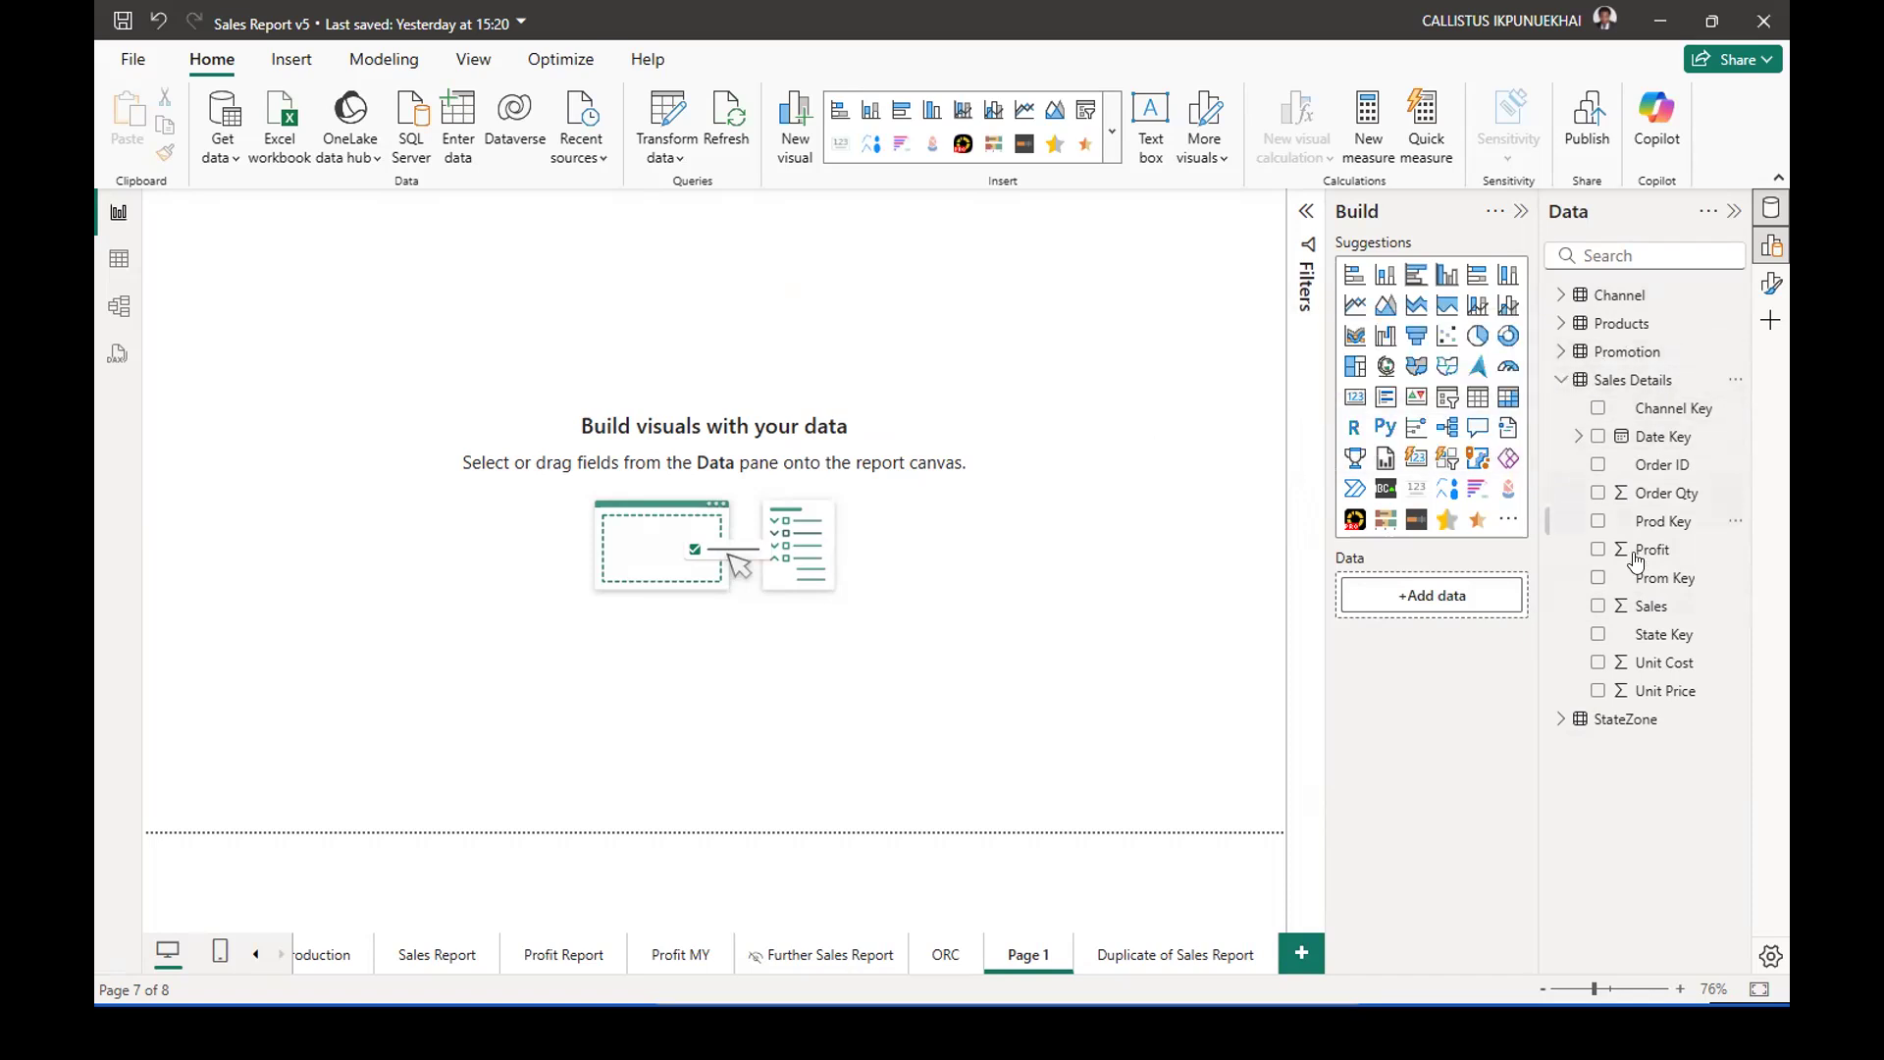
left_click(1560, 383)
left_click(1559, 379)
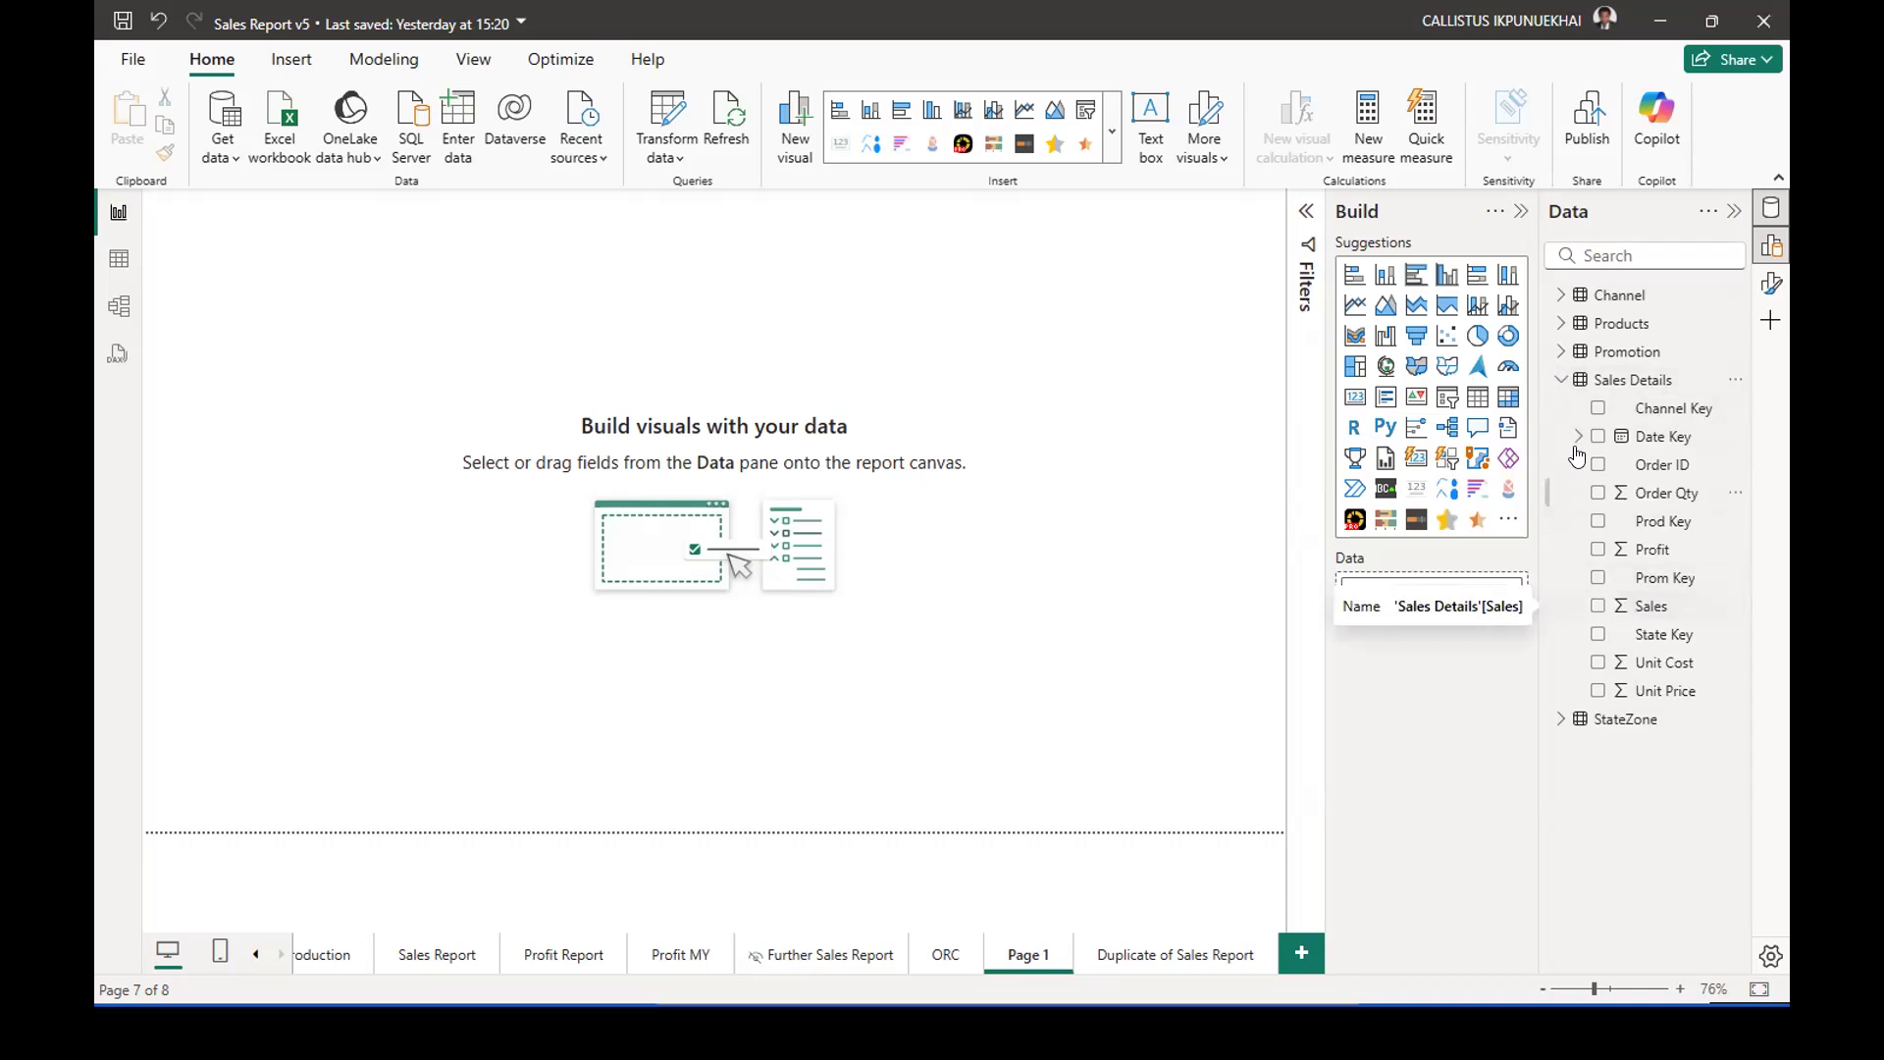
left_click(1560, 380)
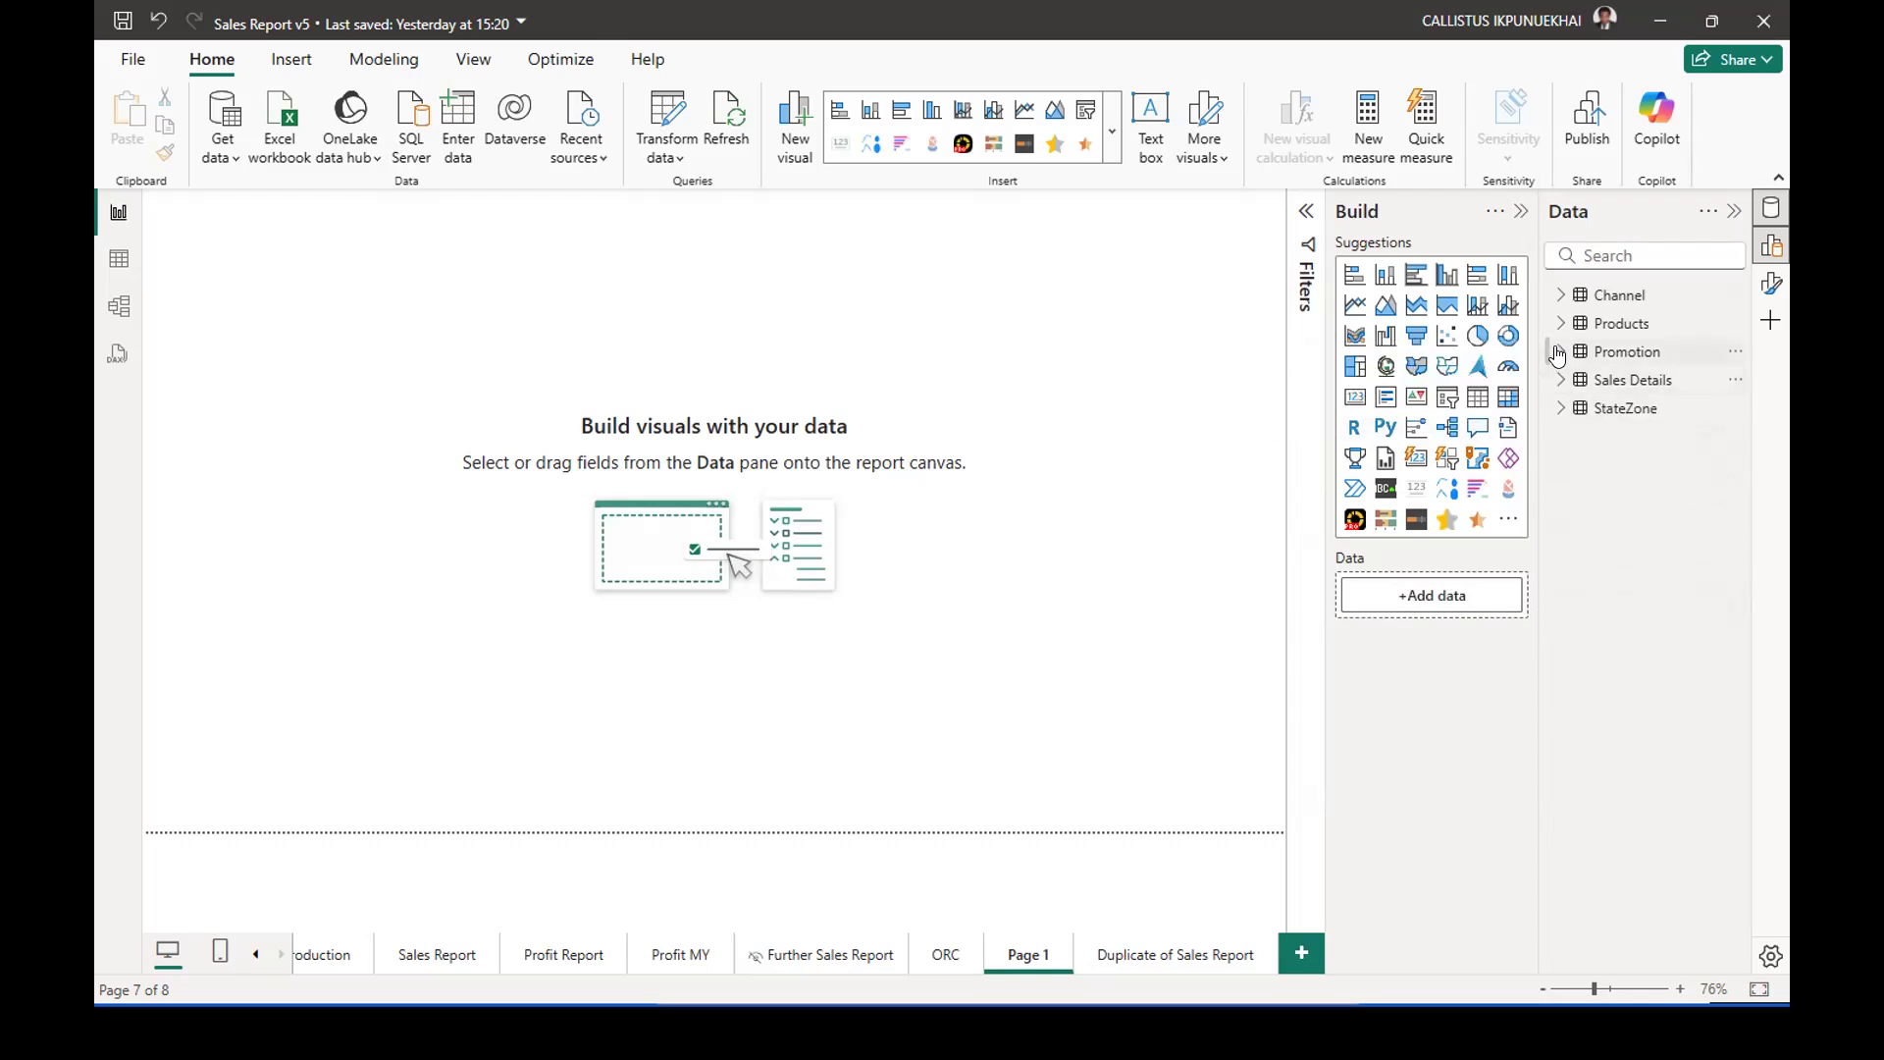
left_click(1560, 296)
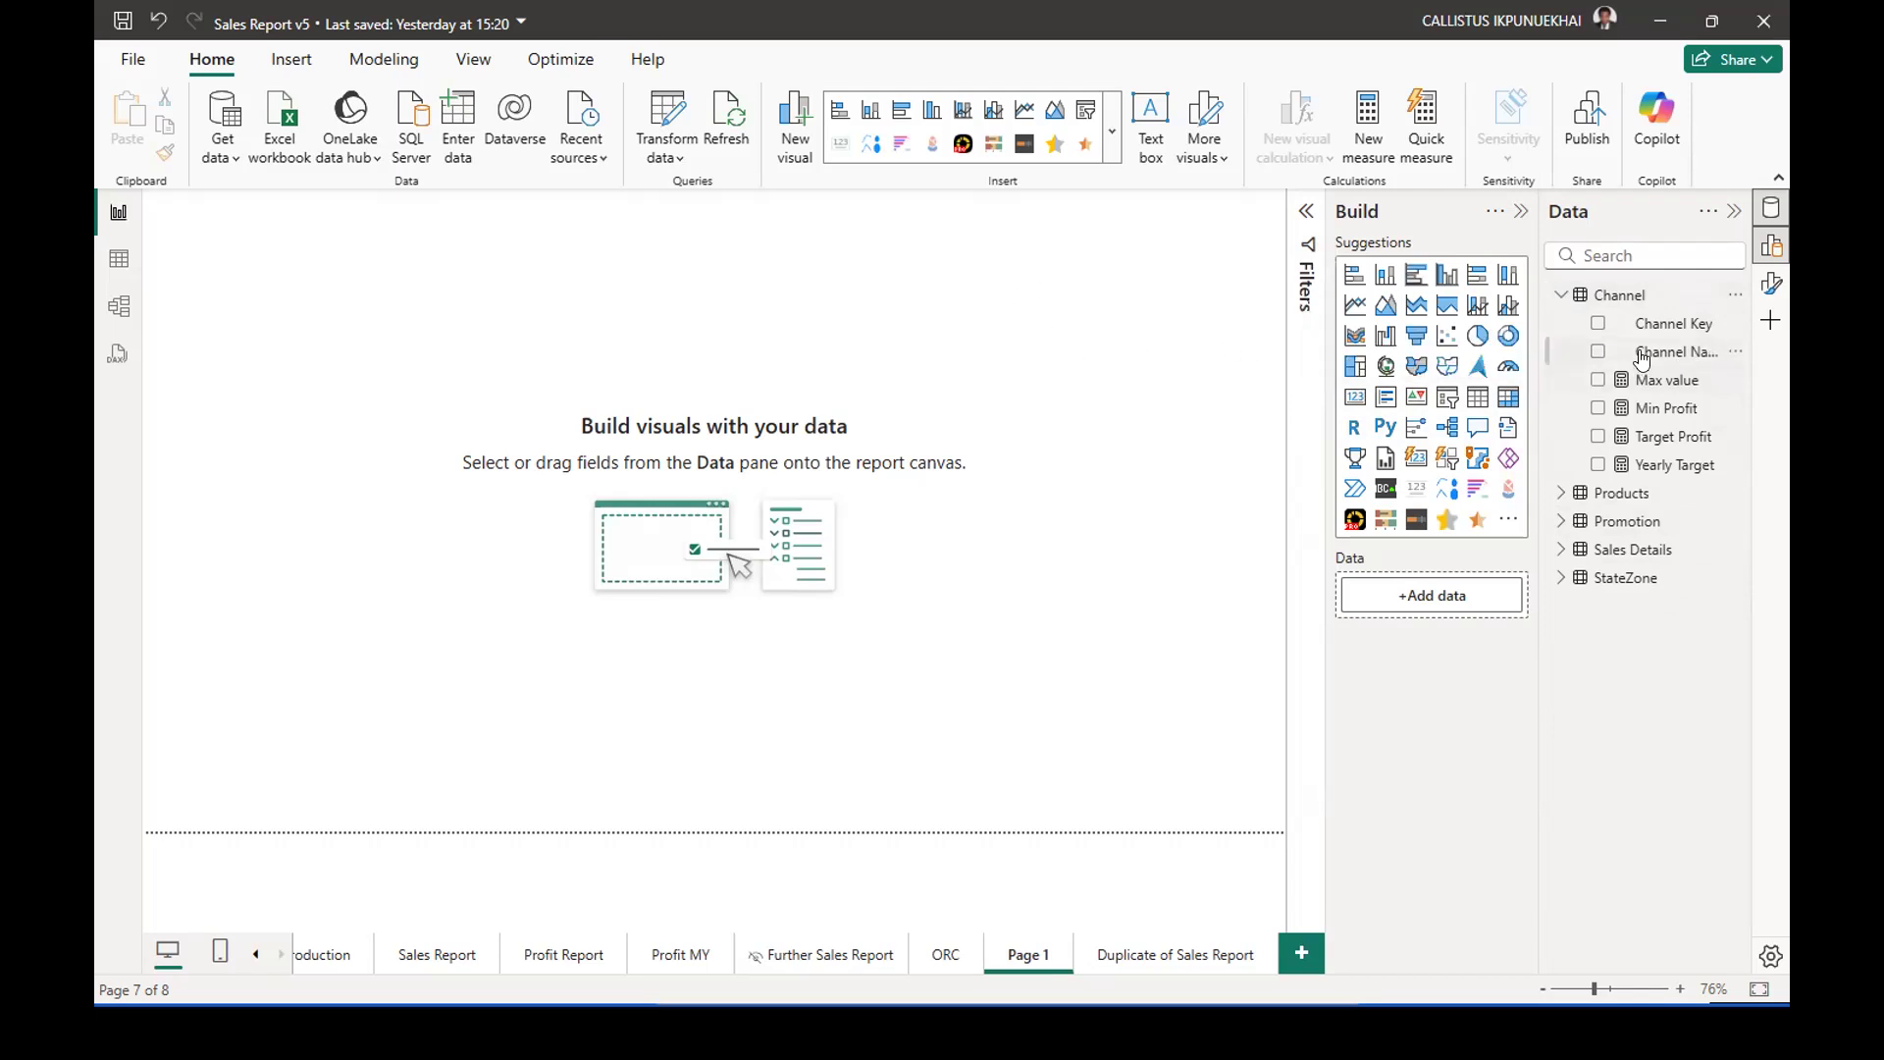
left_click(1560, 295)
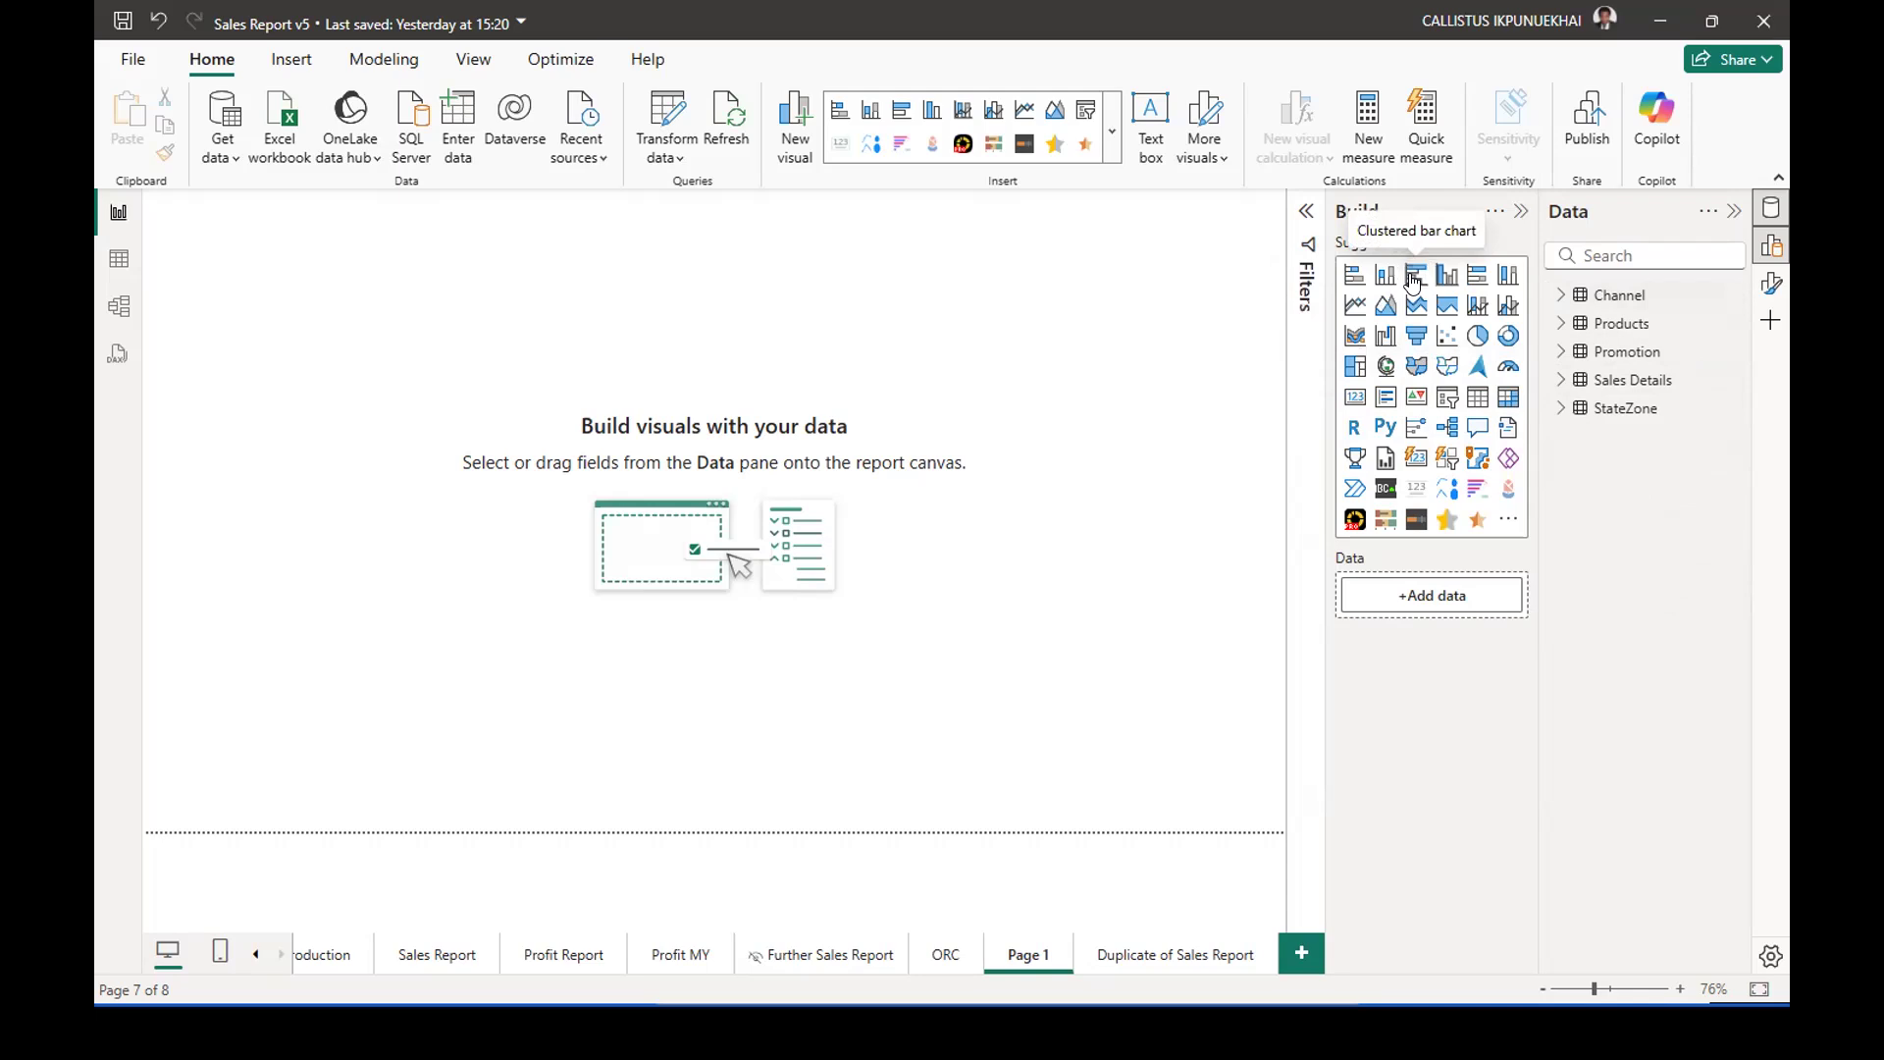
Add a clustered bar chart to Page 1 with Sales on the X-axis and Channel Name on the Y-axis.
left_click(1412, 279)
left_click_drag(336, 241, 1021, 319)
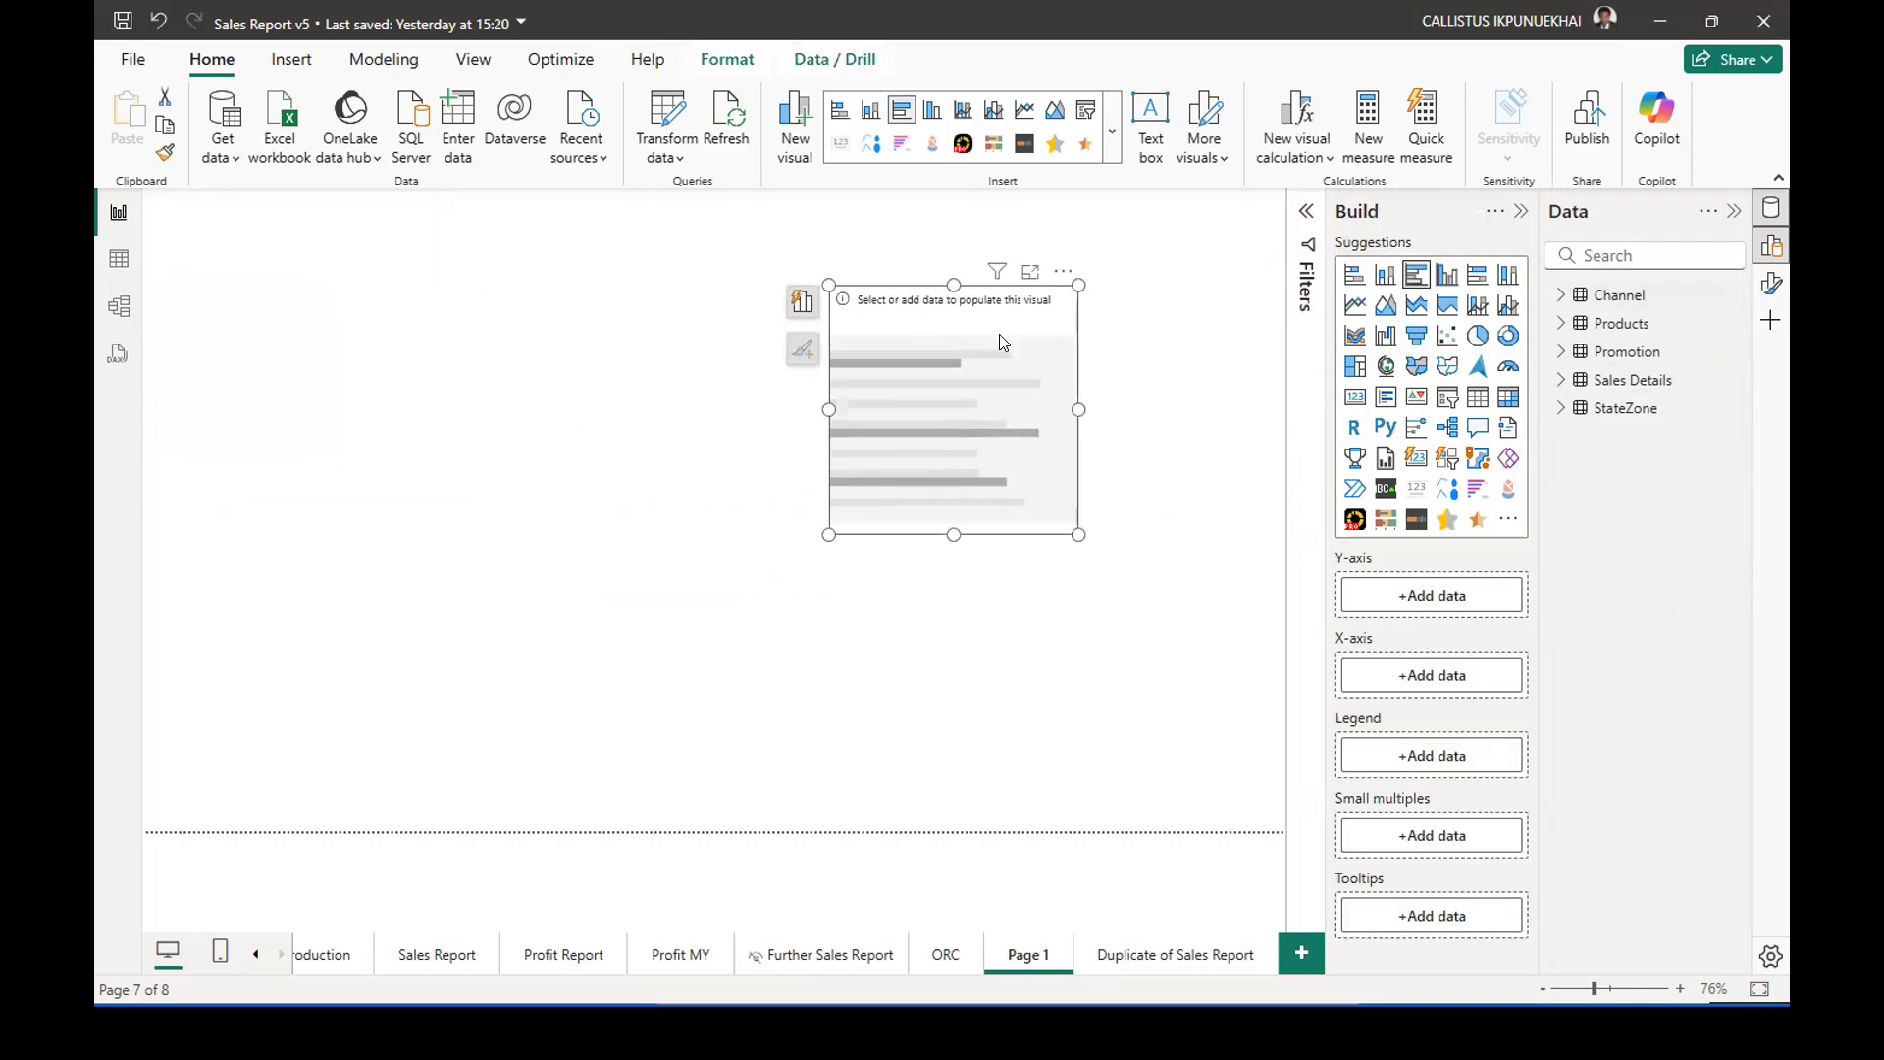
left_click(1556, 383)
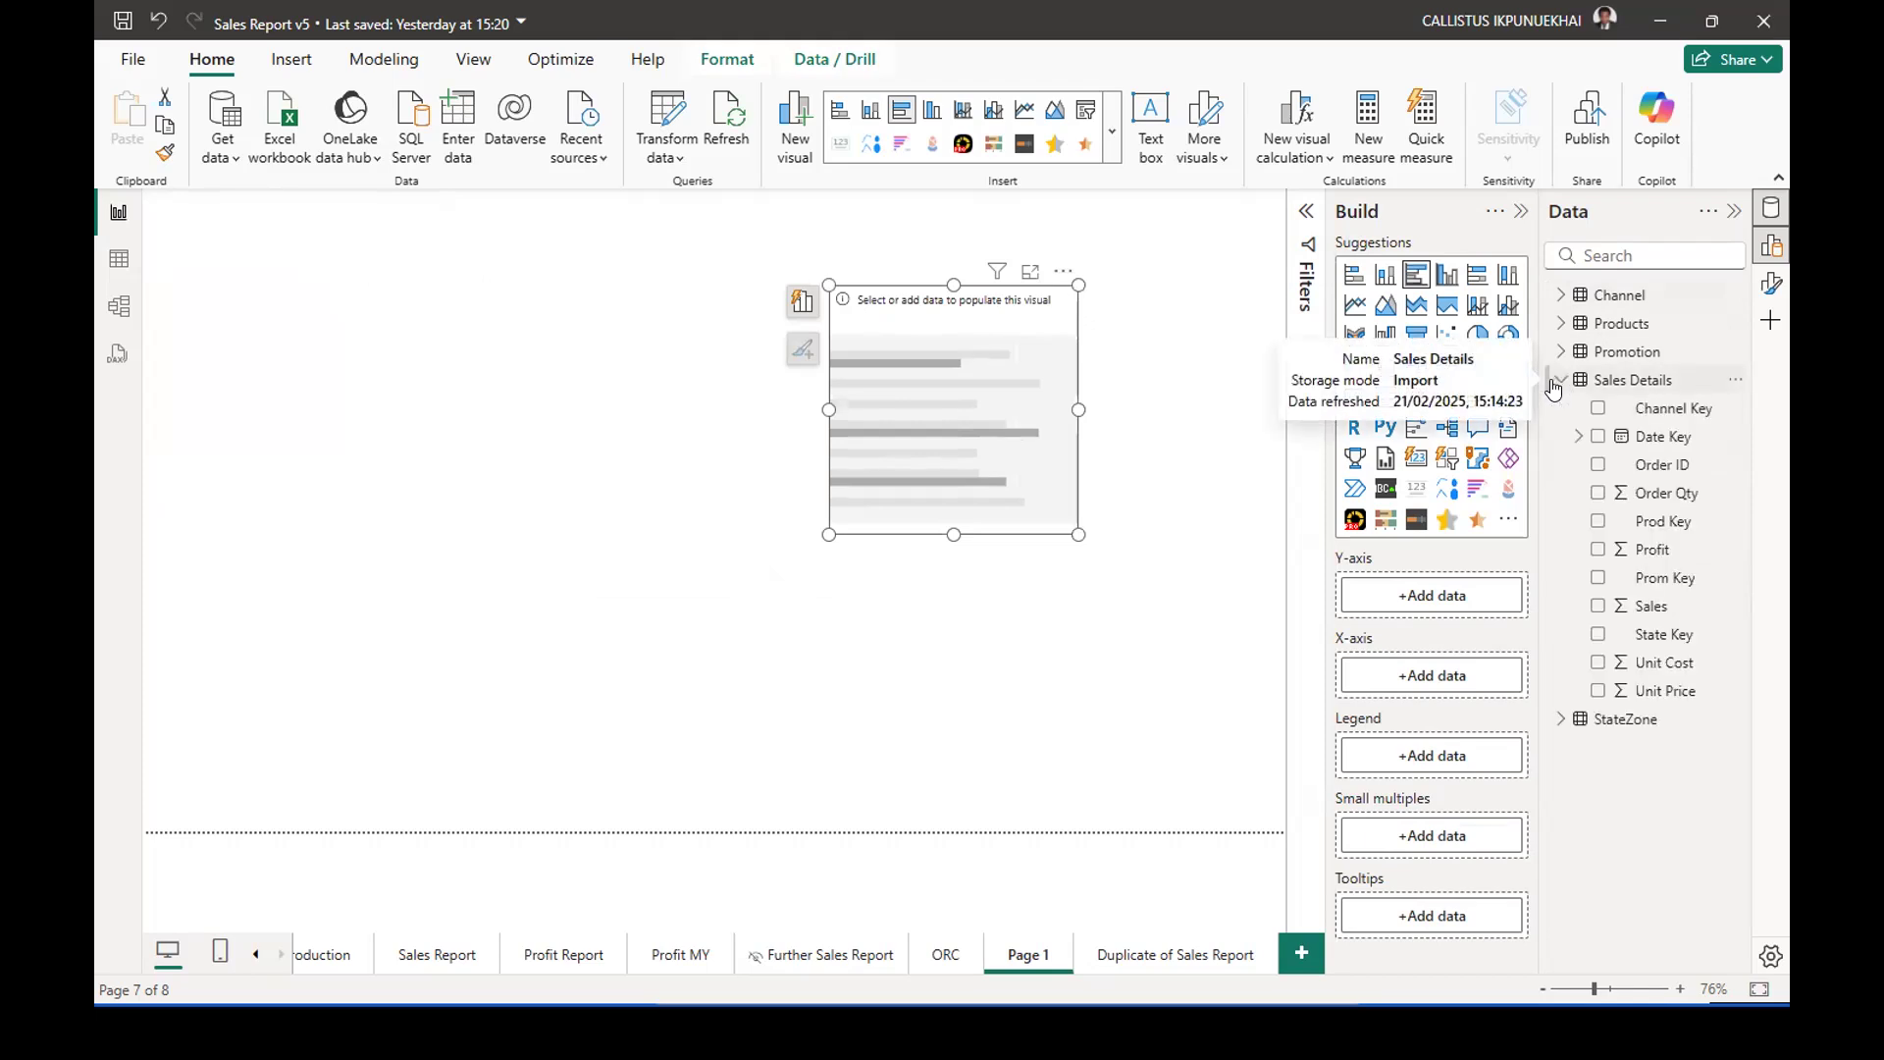
left_click(1596, 605)
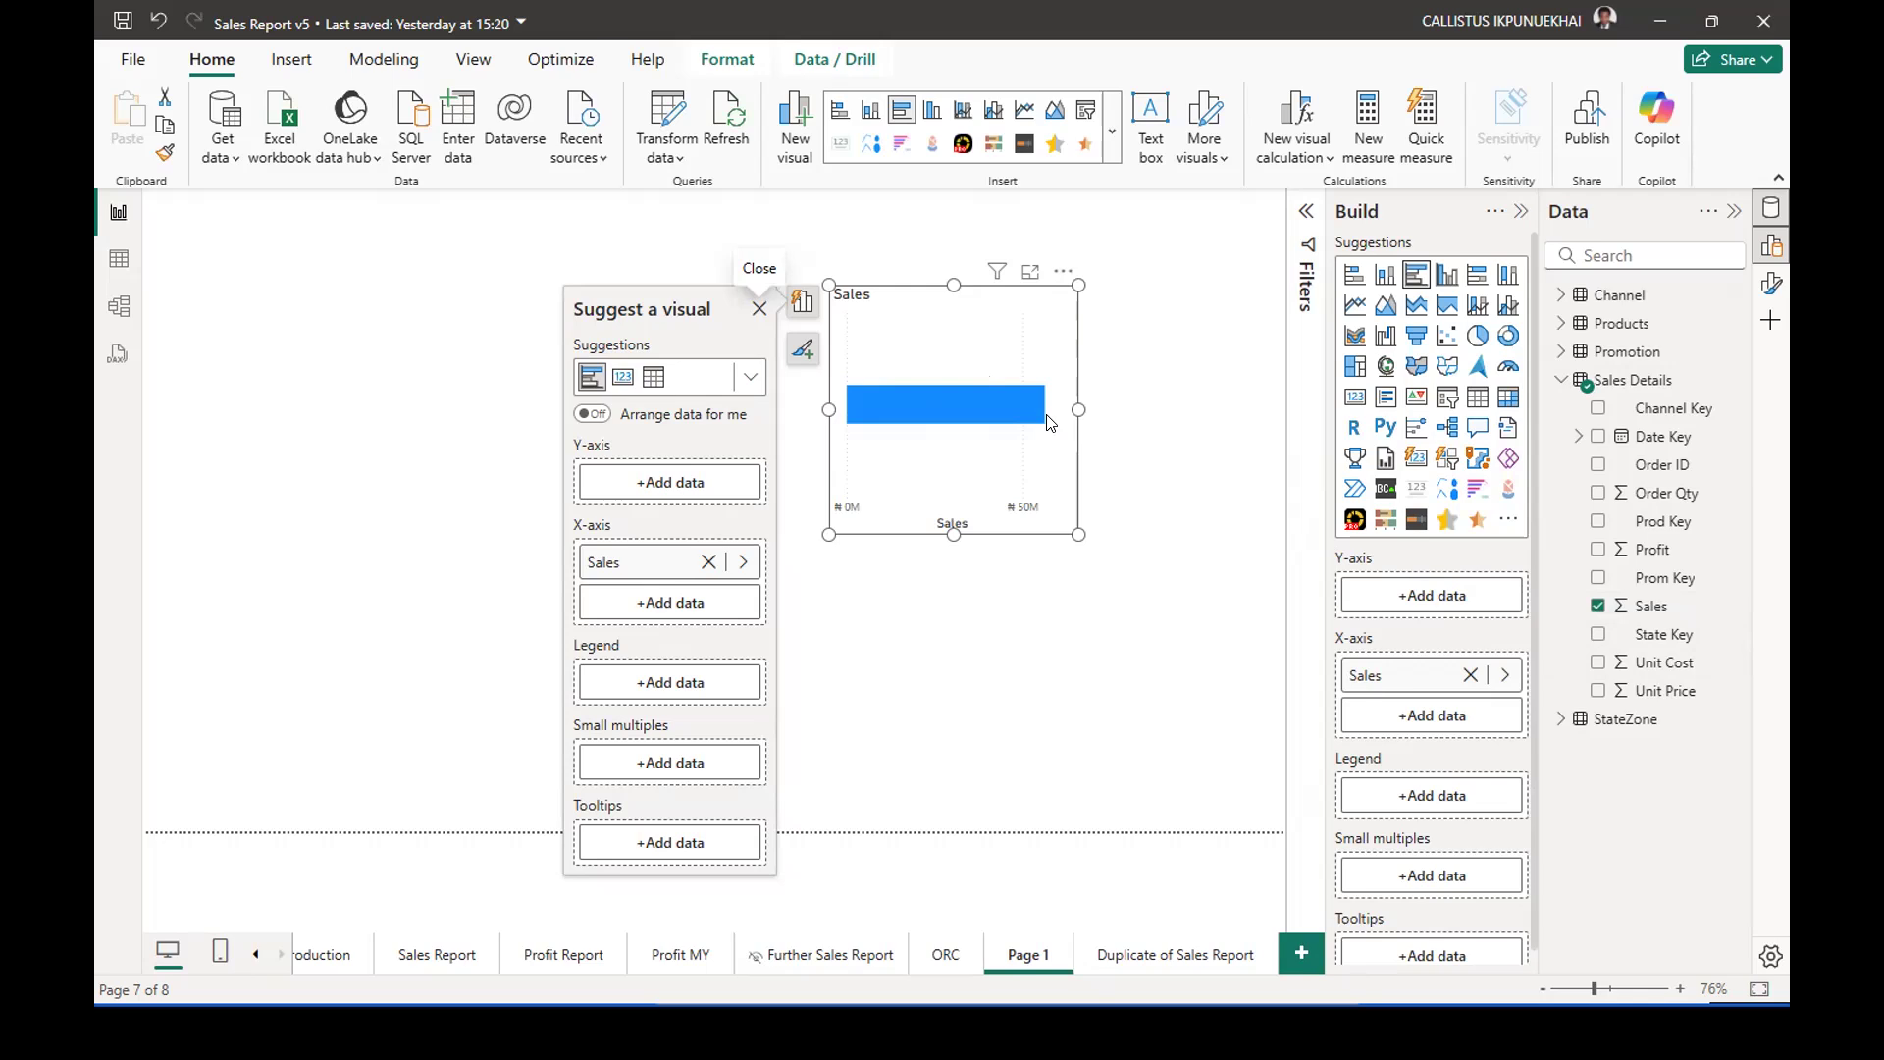
left_click(1559, 380)
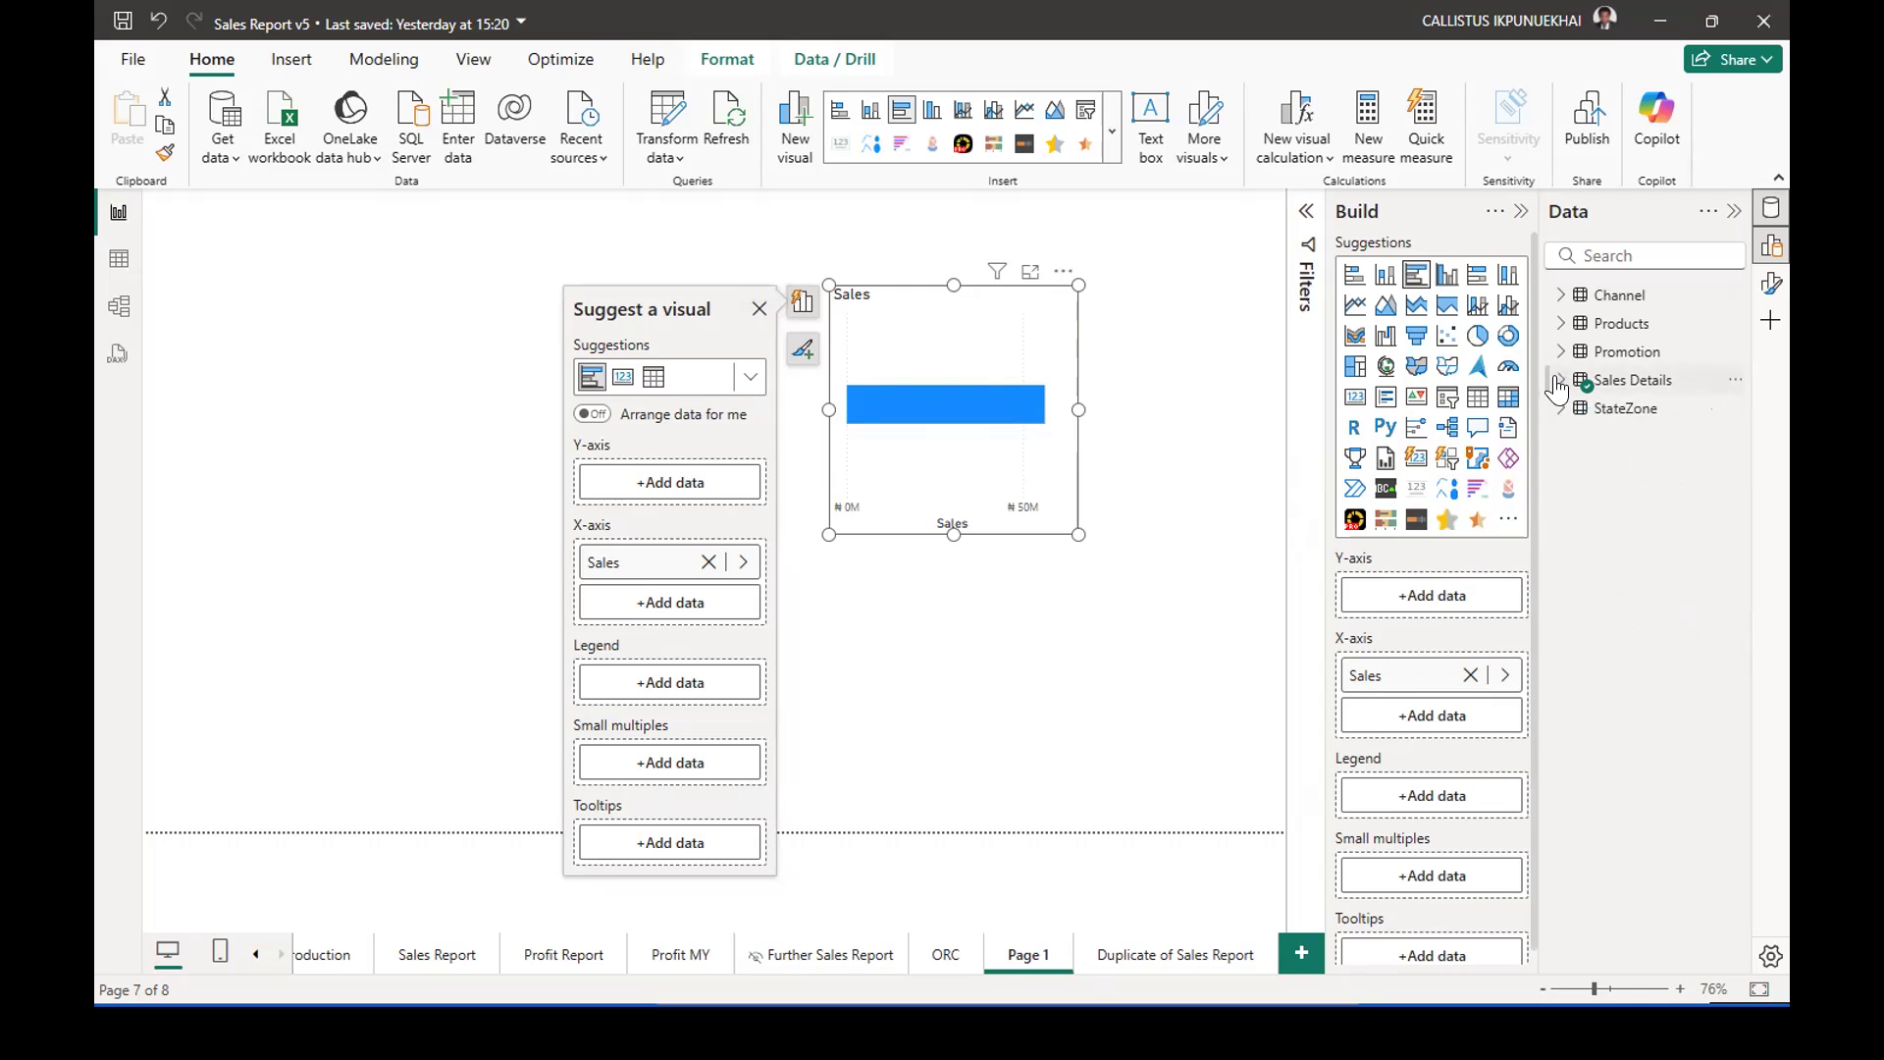
left_click(1559, 297)
left_click_drag(1649, 361, 966, 365)
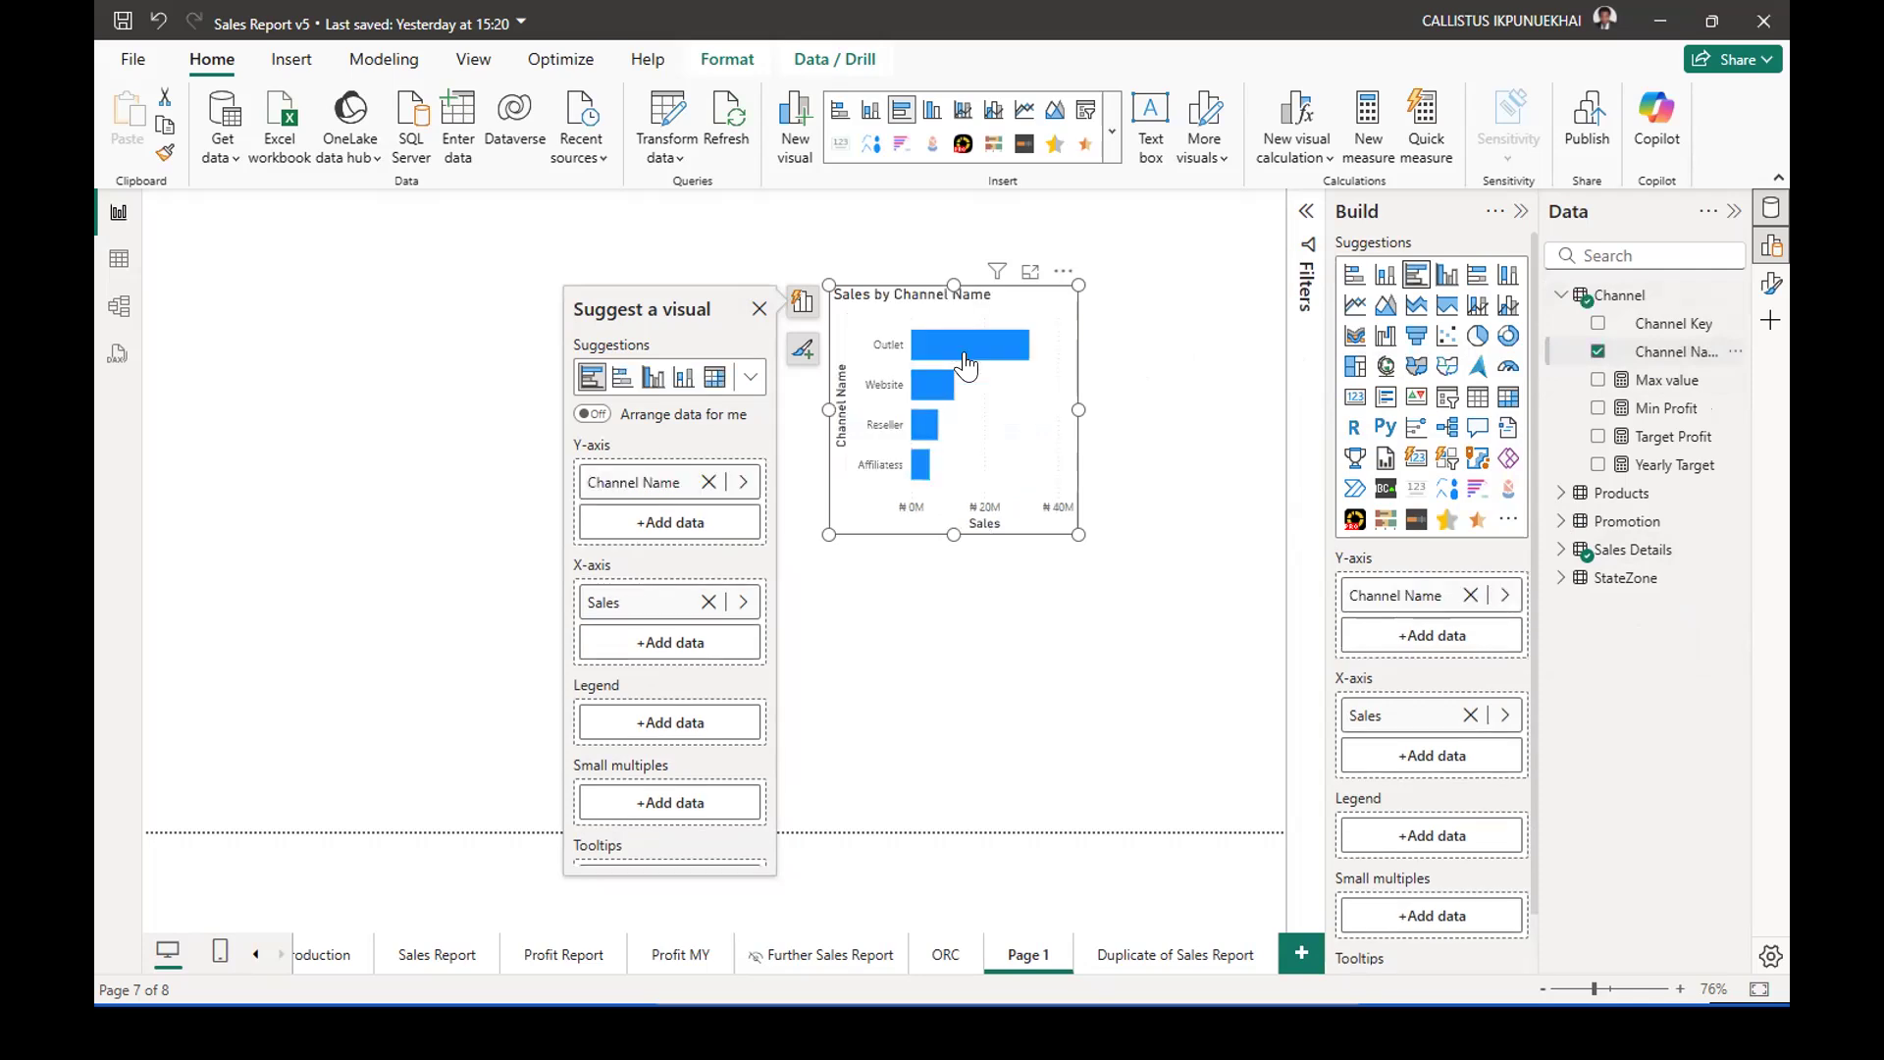
left_click(760, 309)
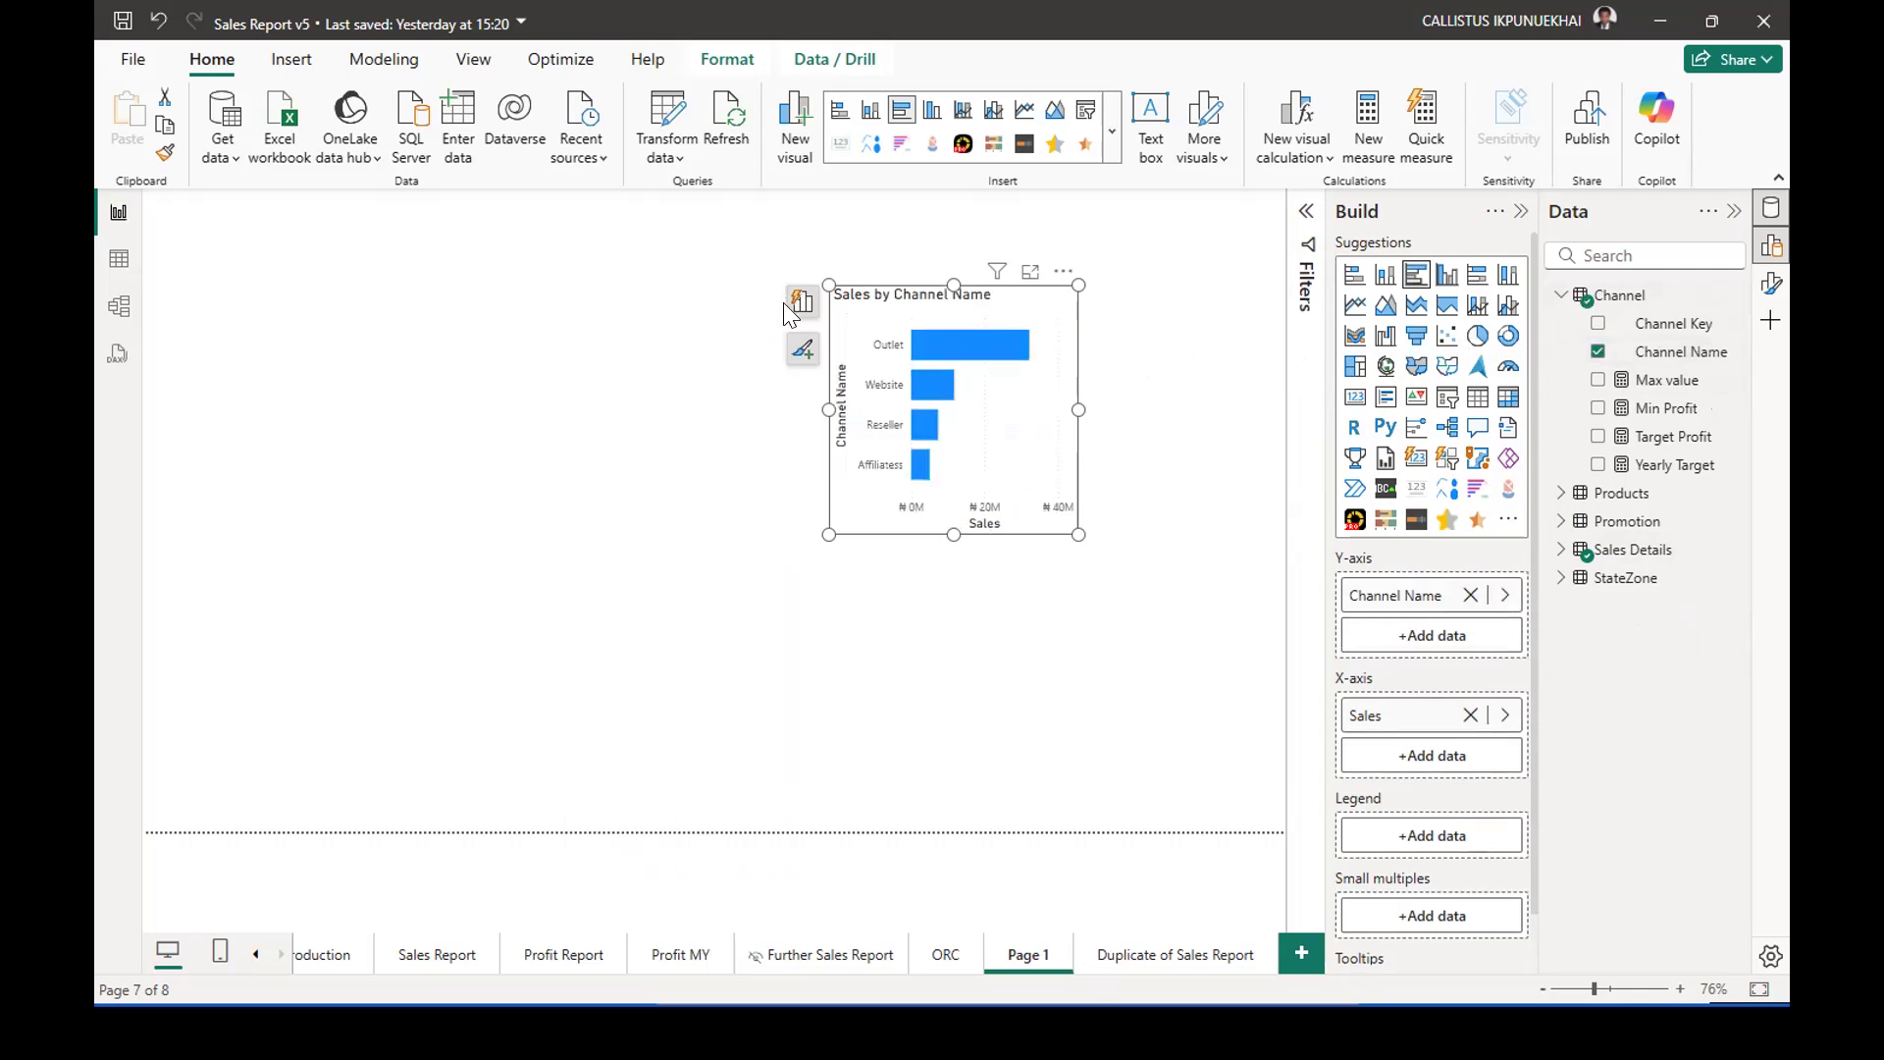
Widen and heighten the Sales by Channel Name chart, and inspect the values of its individual bars.
left_click_drag(829, 285, 590, 285)
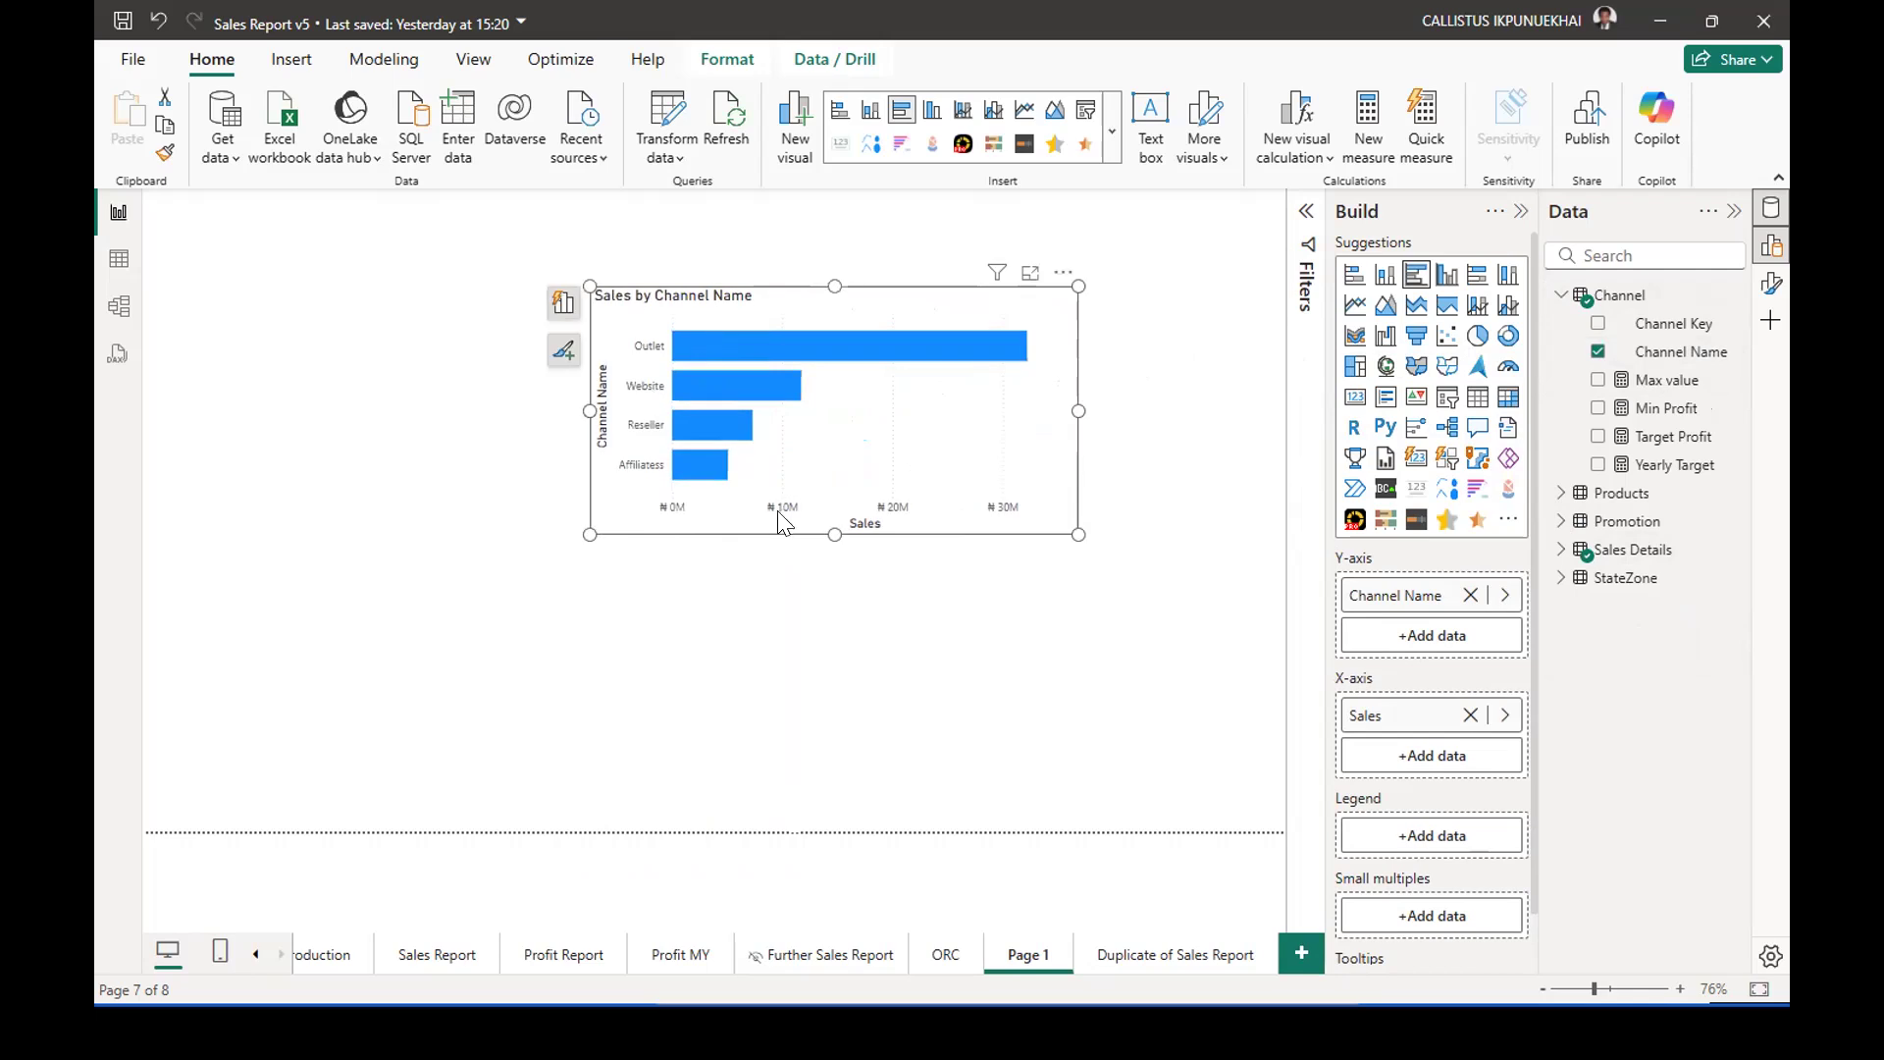
left_click_drag(835, 533, 824, 652)
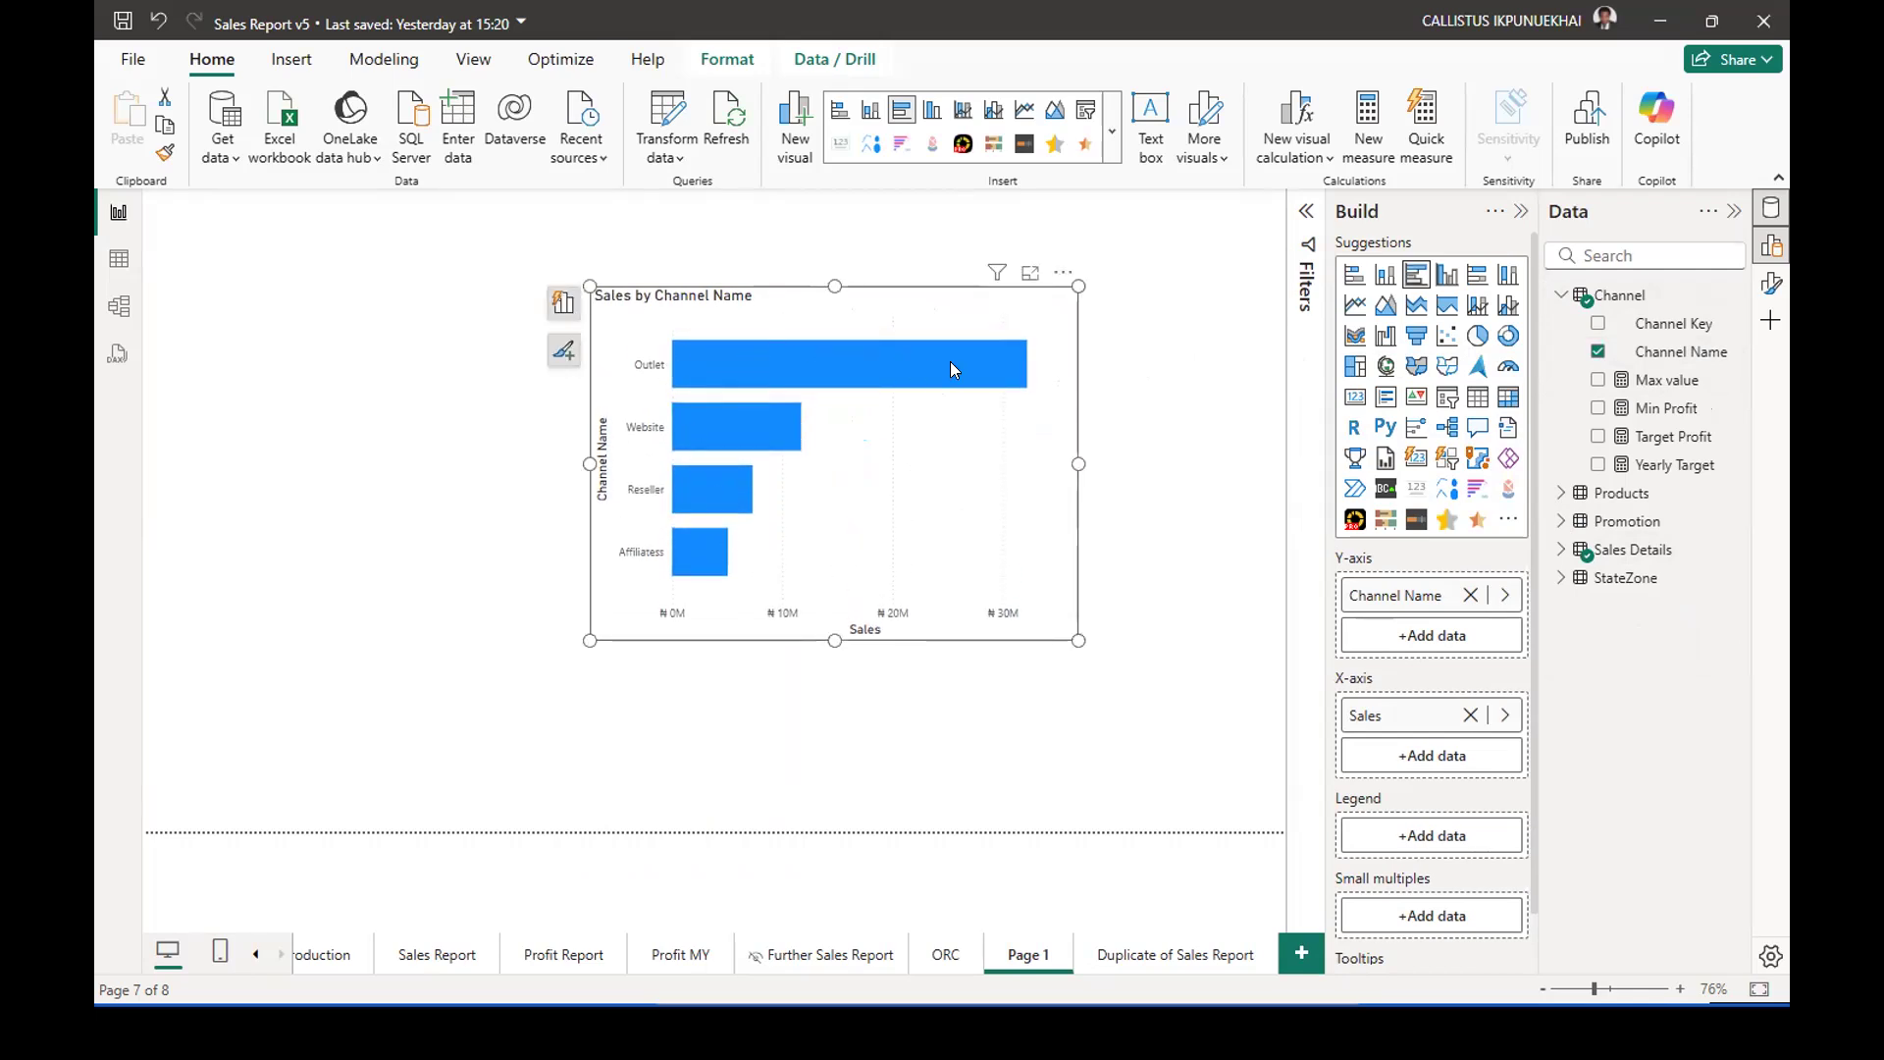
mouse_move(714, 452)
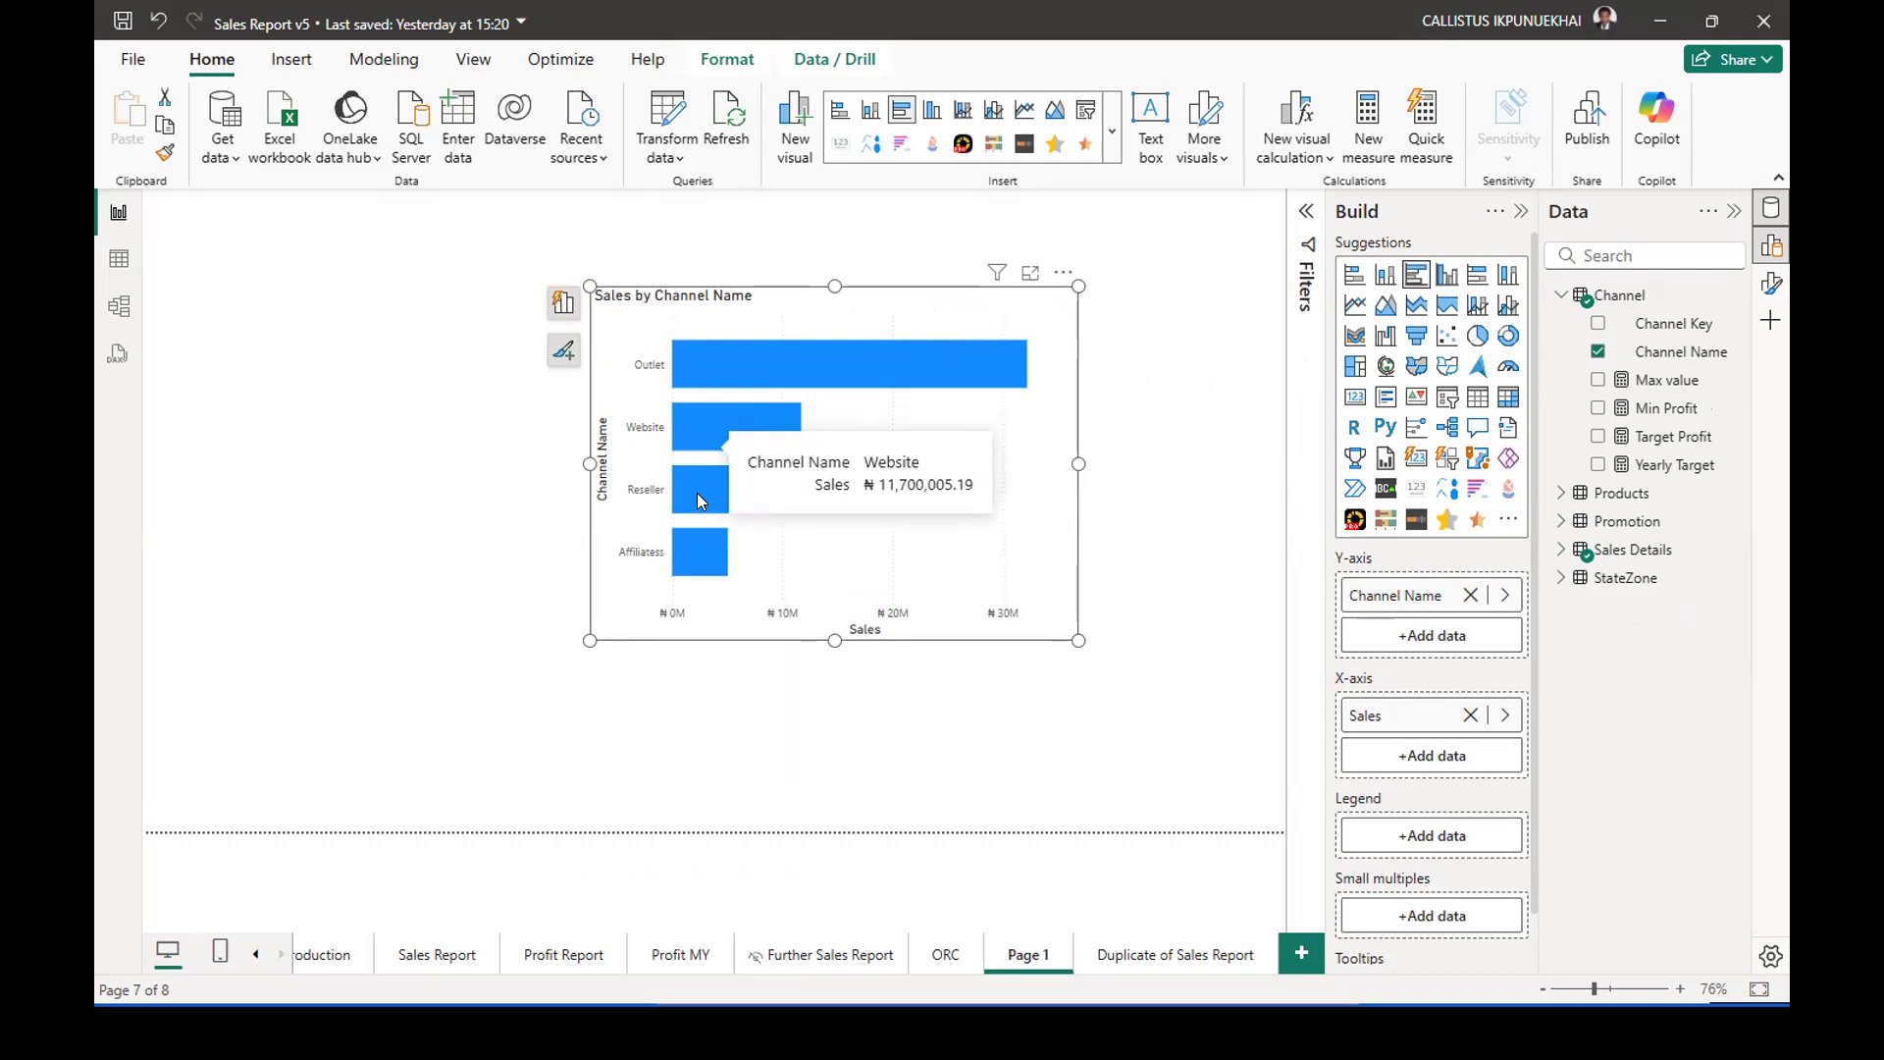
mouse_move(699, 560)
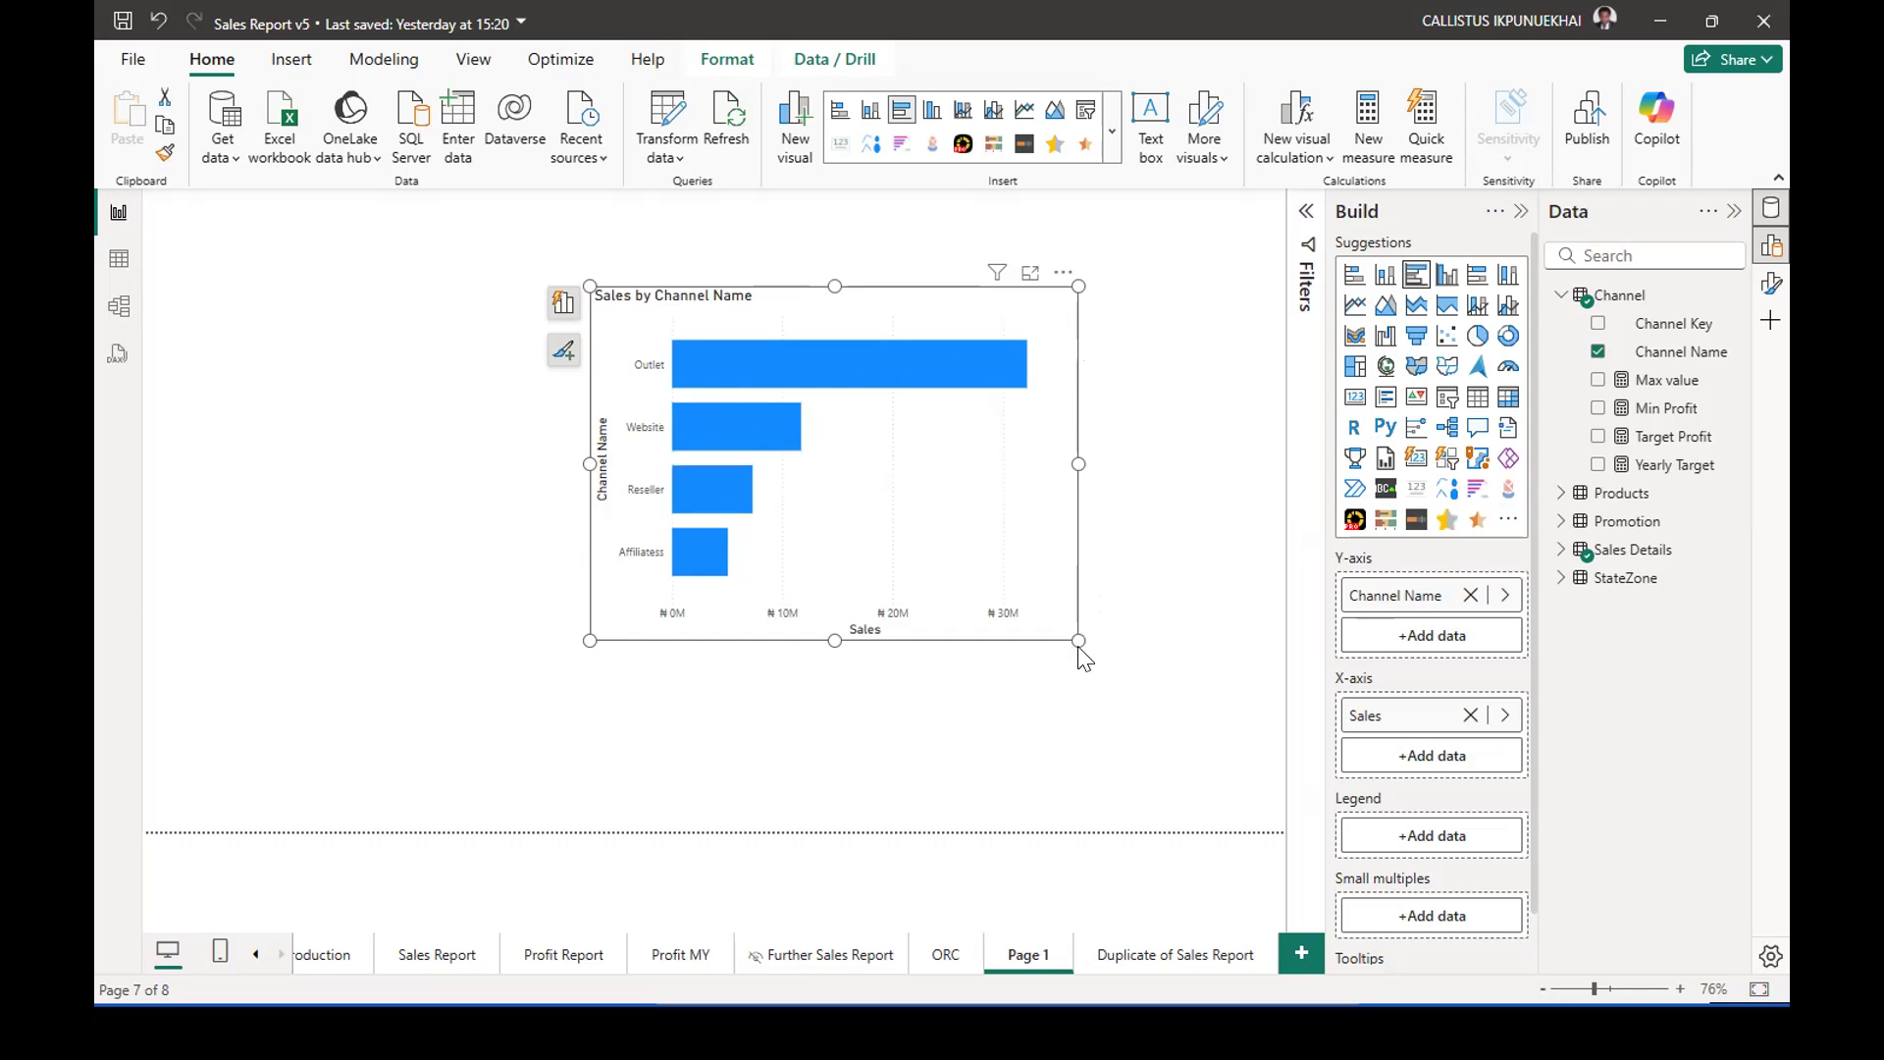
Shrink the Sales by Channel Name chart and move it to the left side of the report page, leaving it deselected.
left_click_drag(1073, 639, 962, 575)
left_click_drag(763, 314, 479, 343)
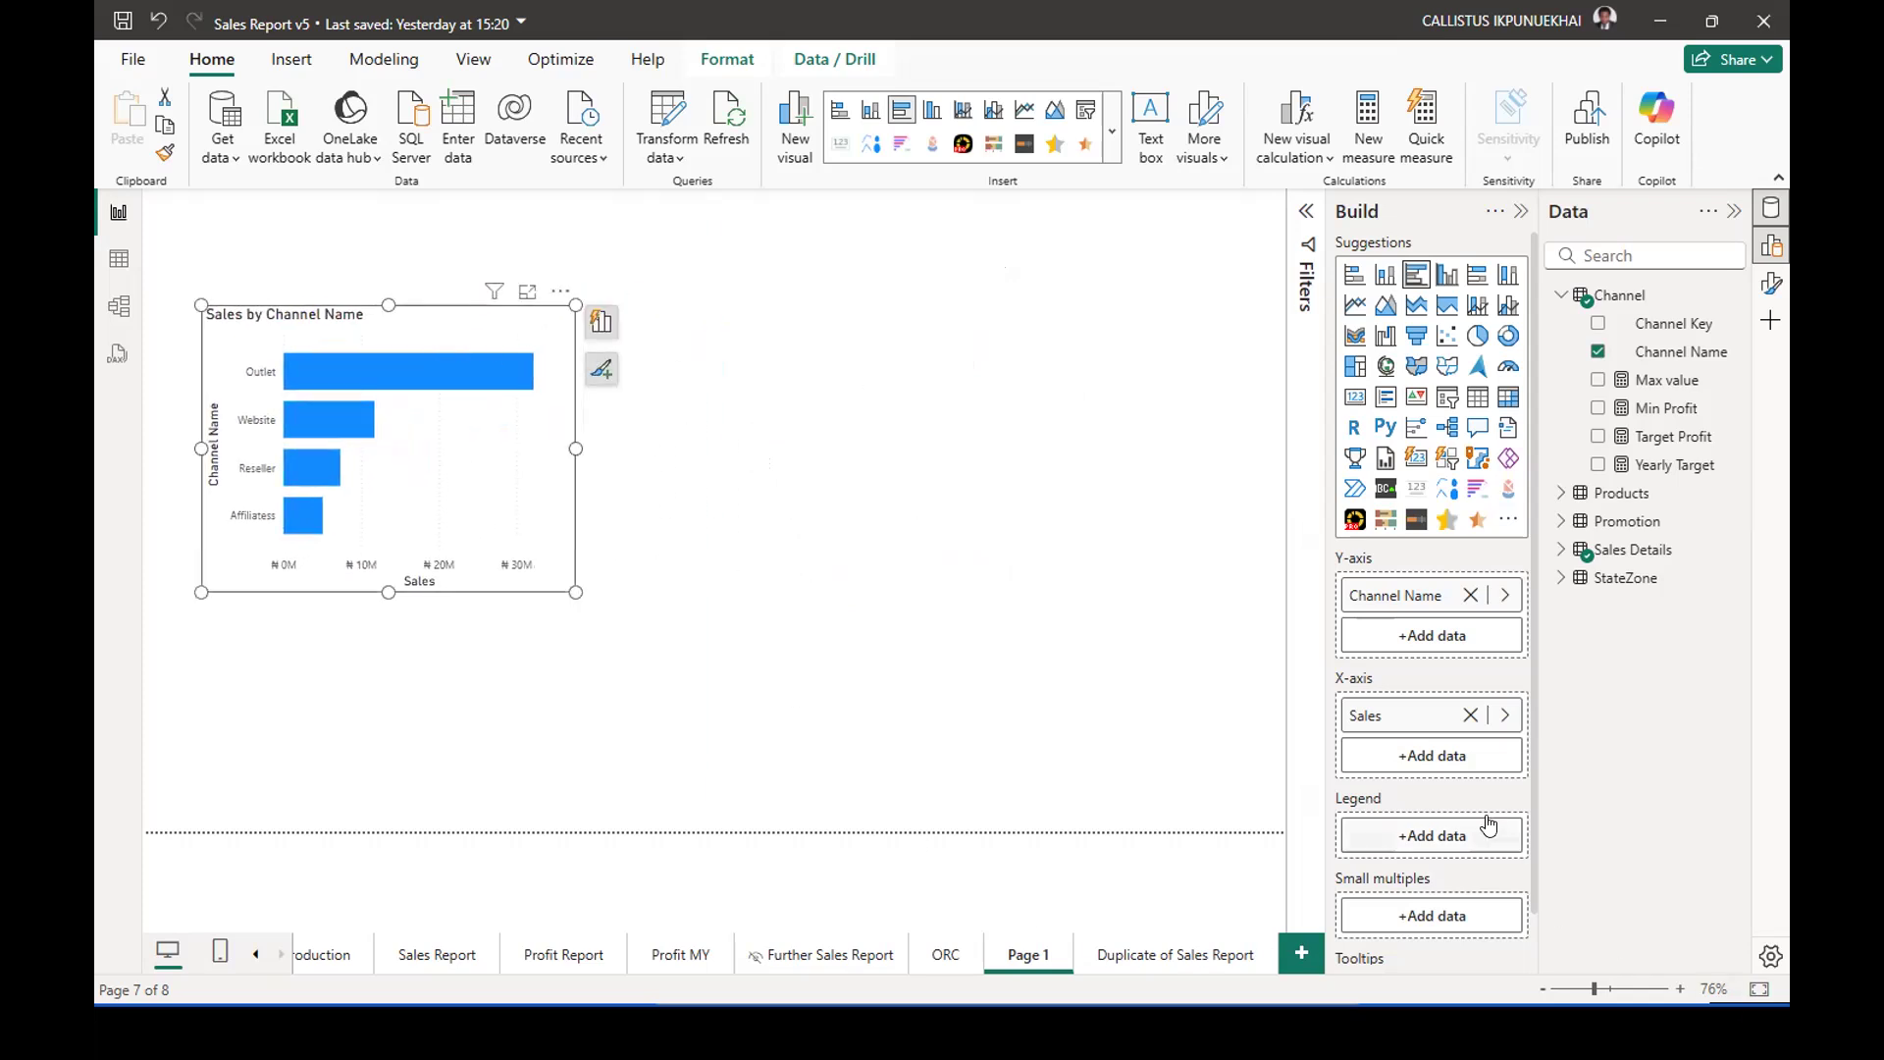
left_click(1559, 296)
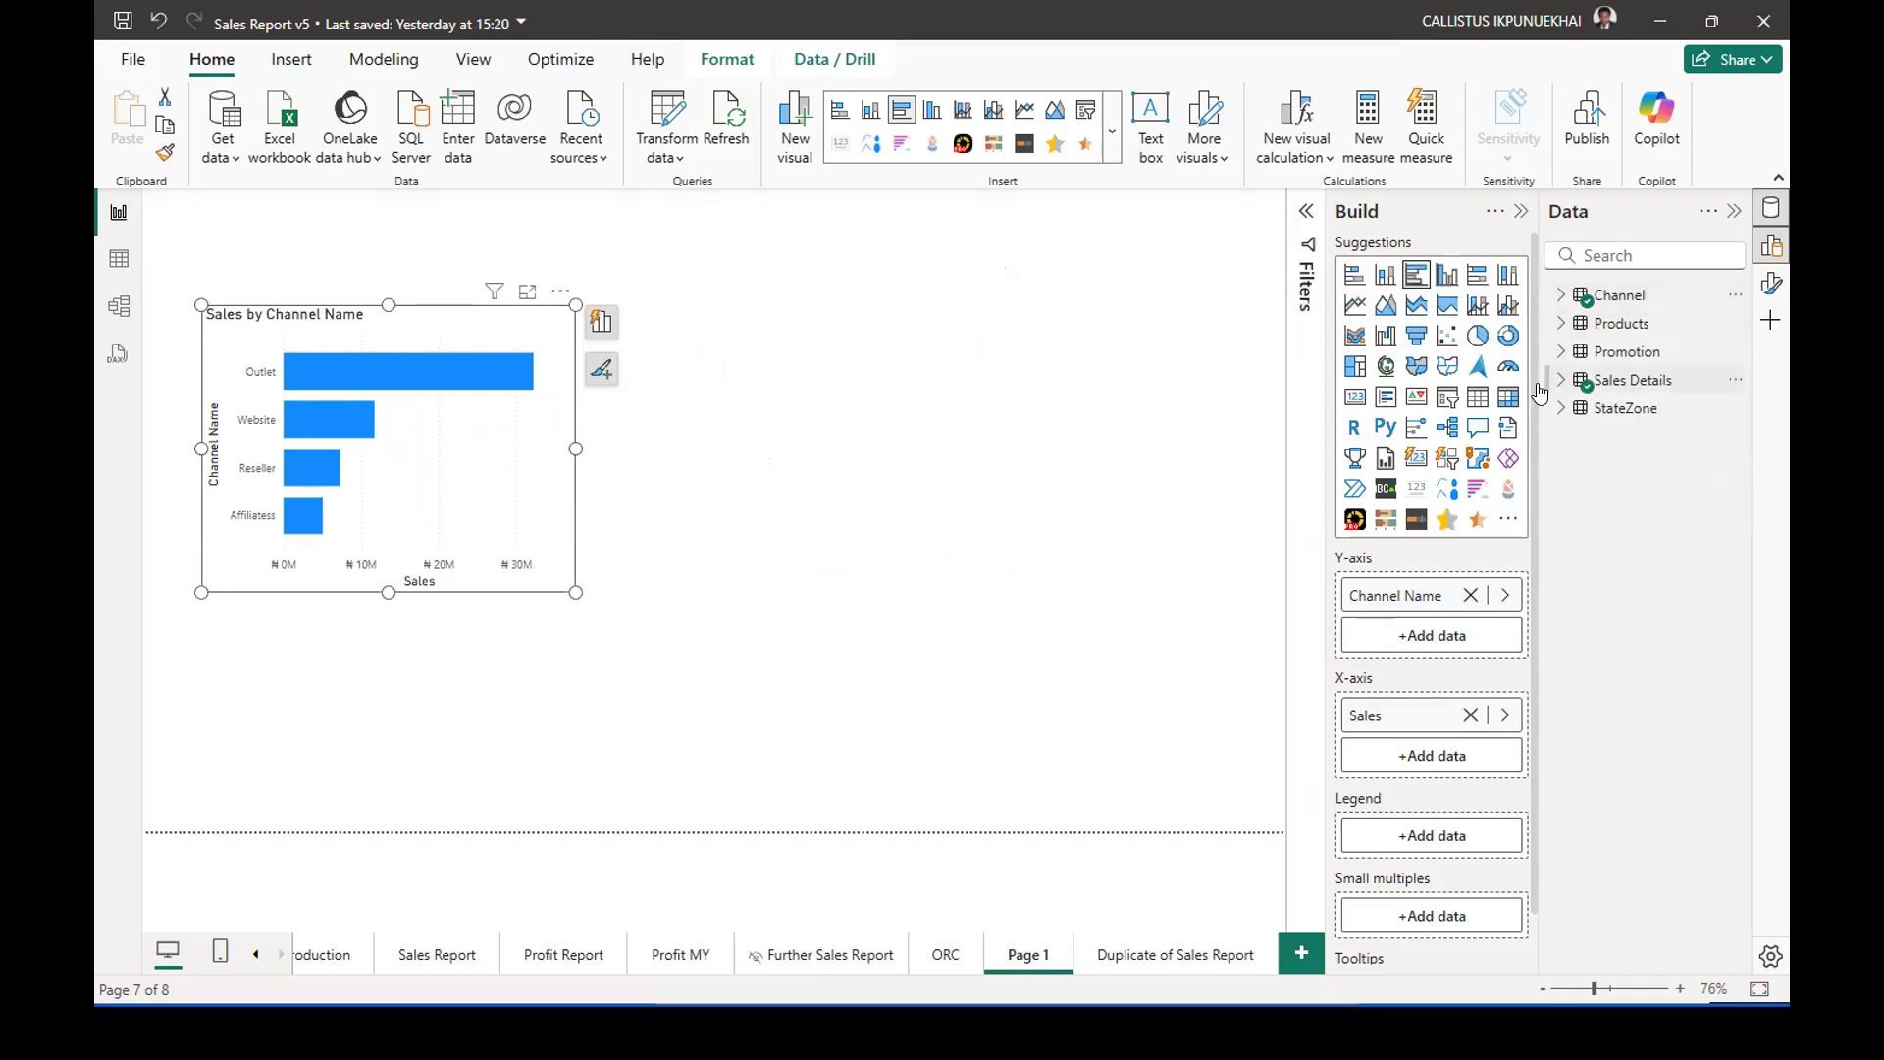
left_click(1123, 372)
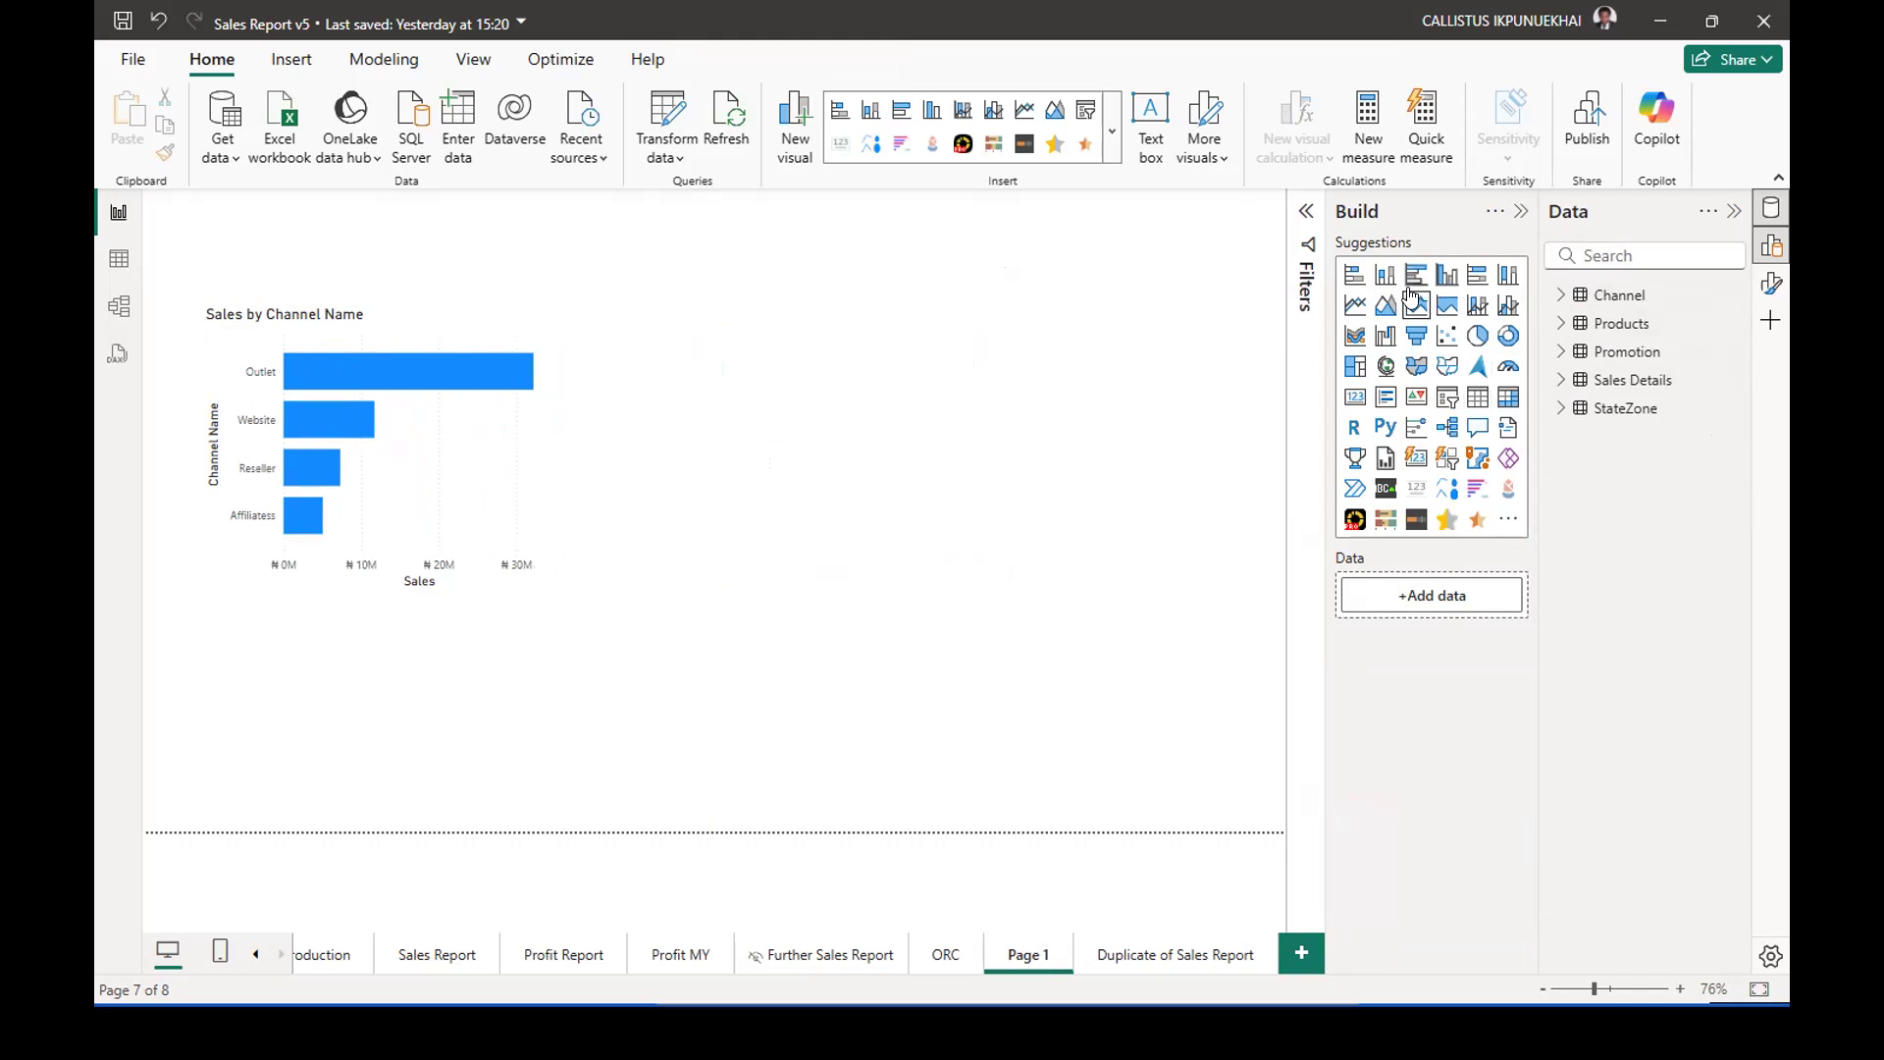
Place a line chart beside the Sales by Channel Name chart, trying the clustered column type before returning to line.
left_click(1356, 305)
left_click_drag(432, 675, 870, 380)
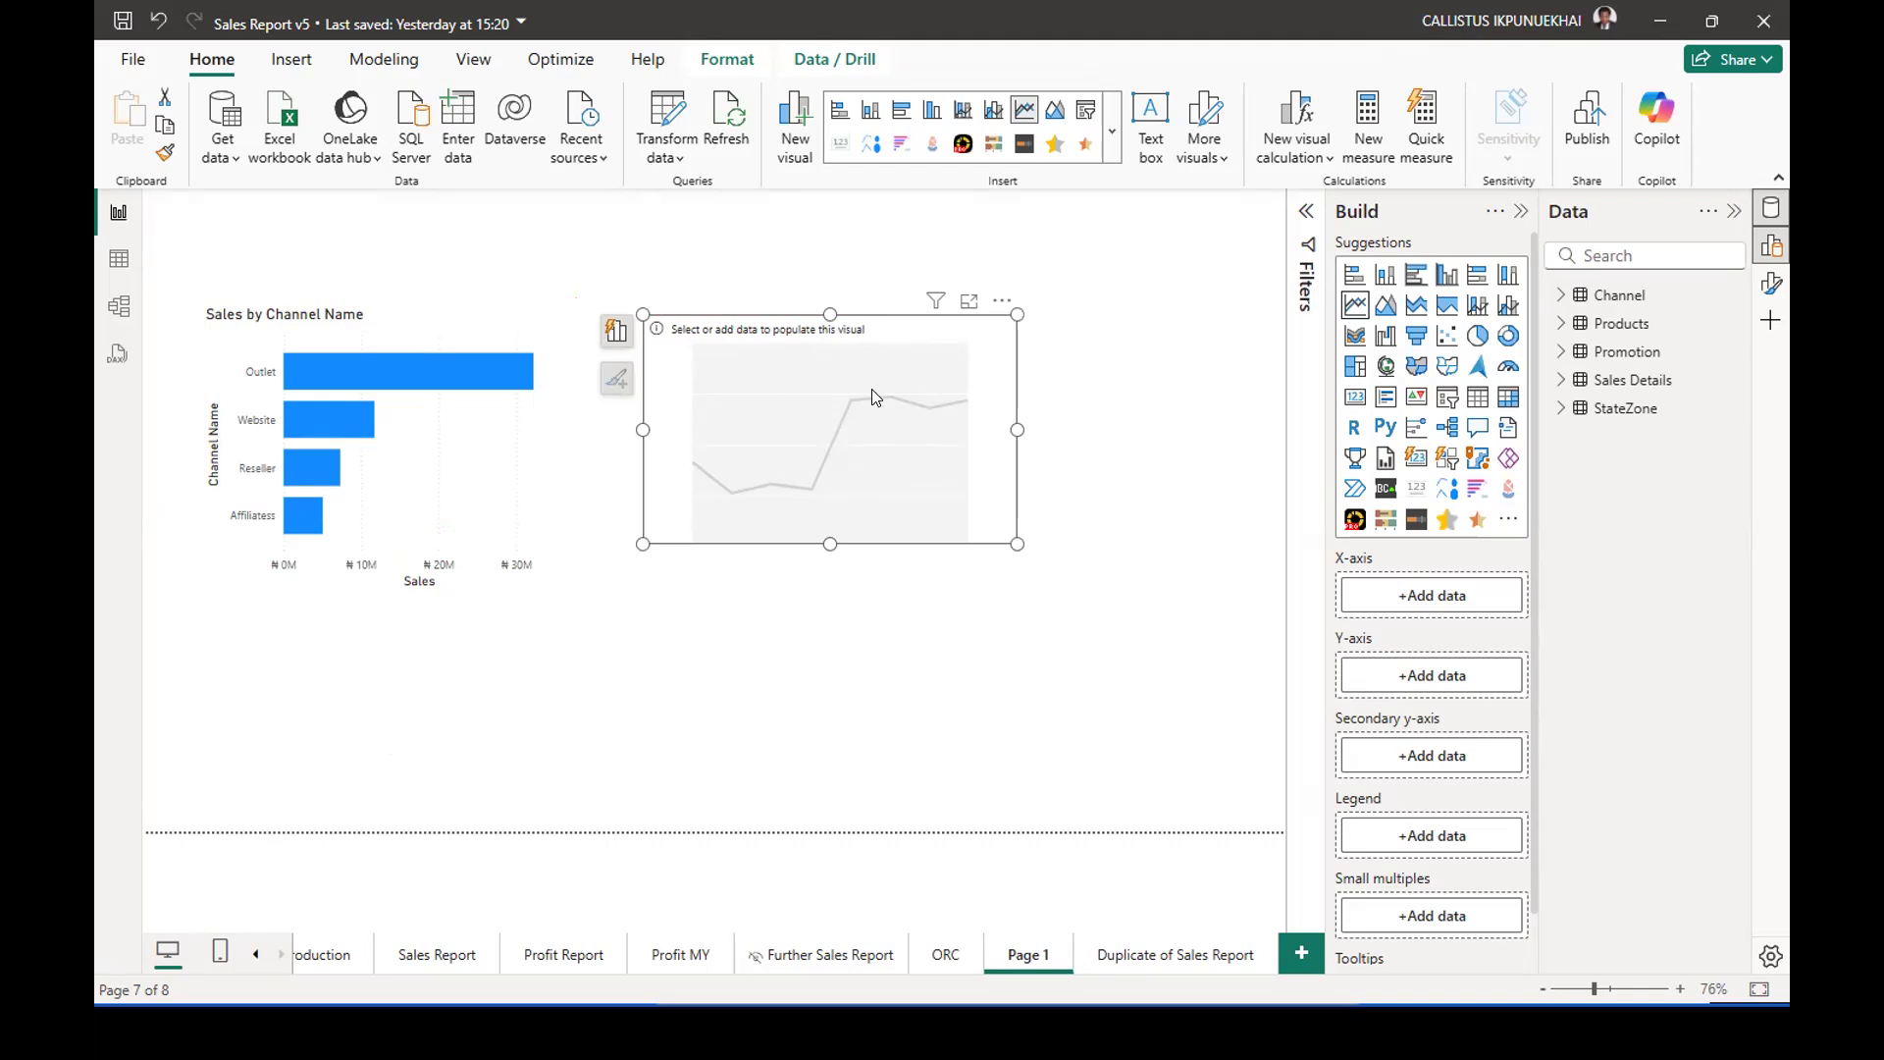
left_click(1445, 280)
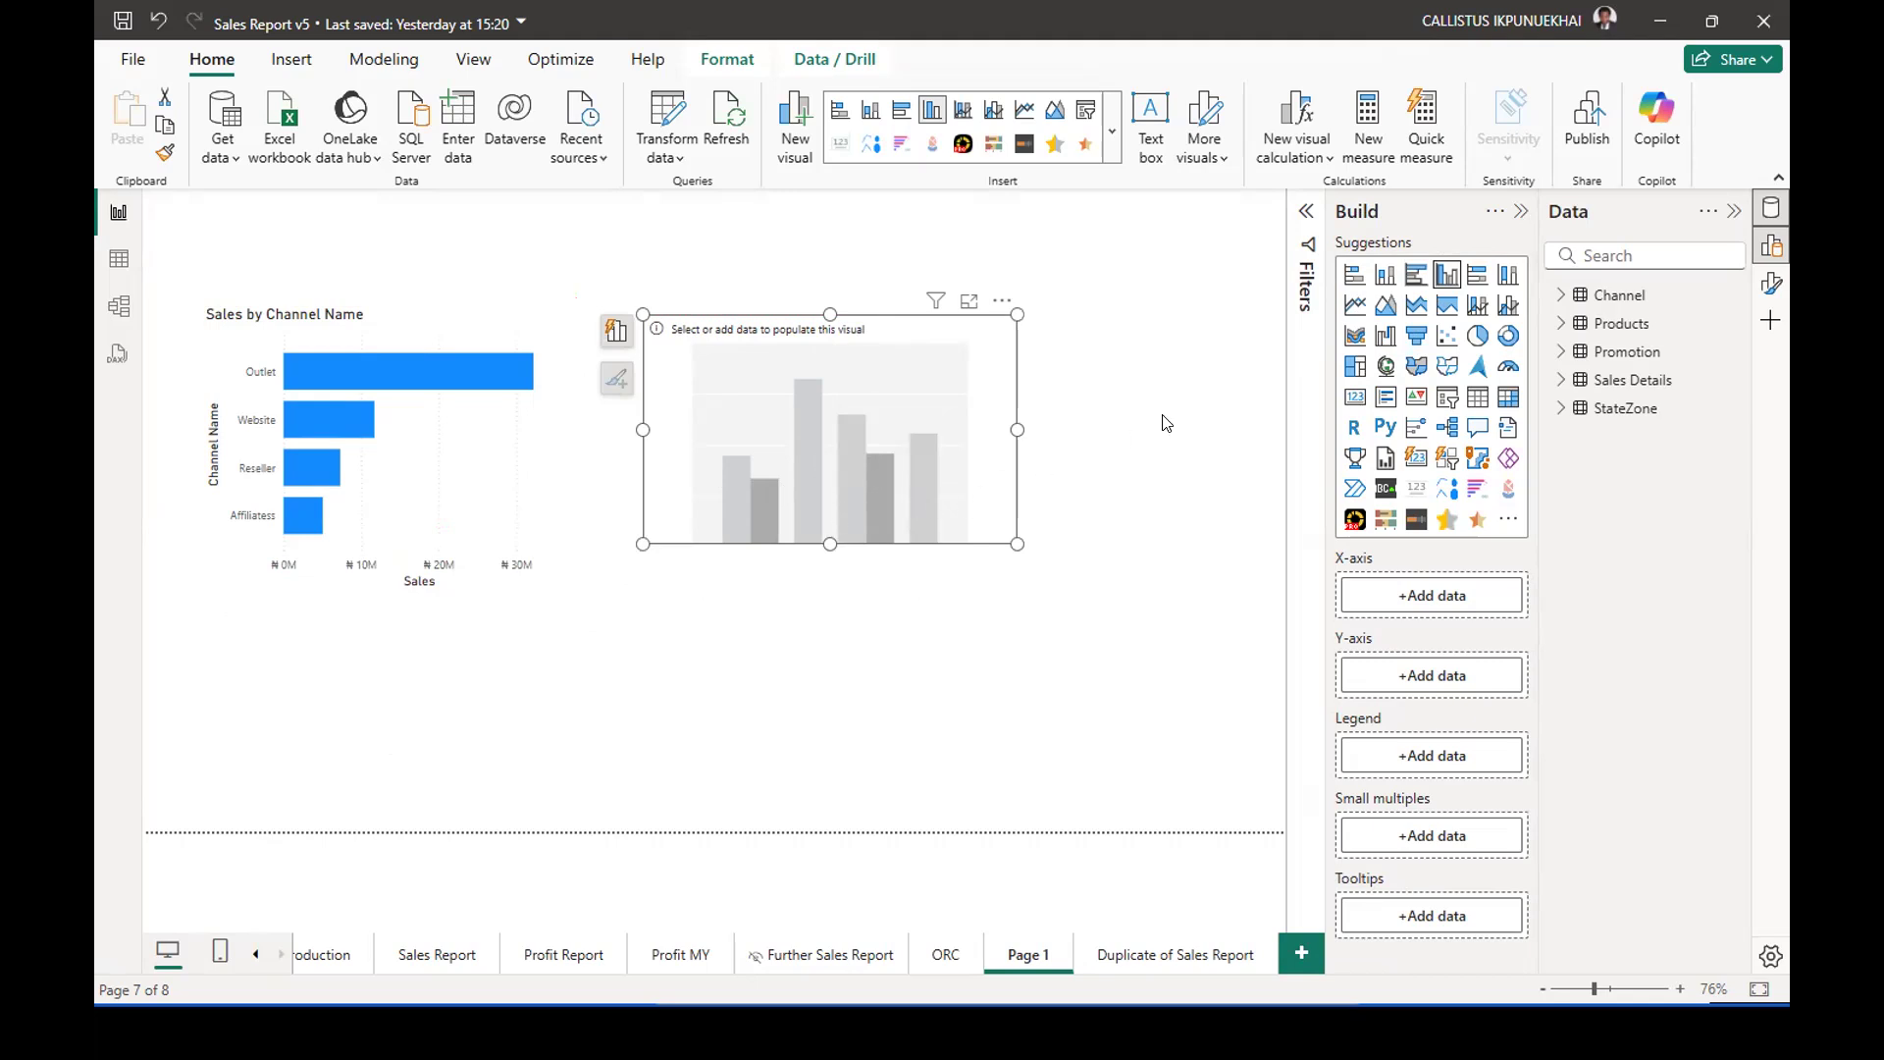
left_click(1354, 304)
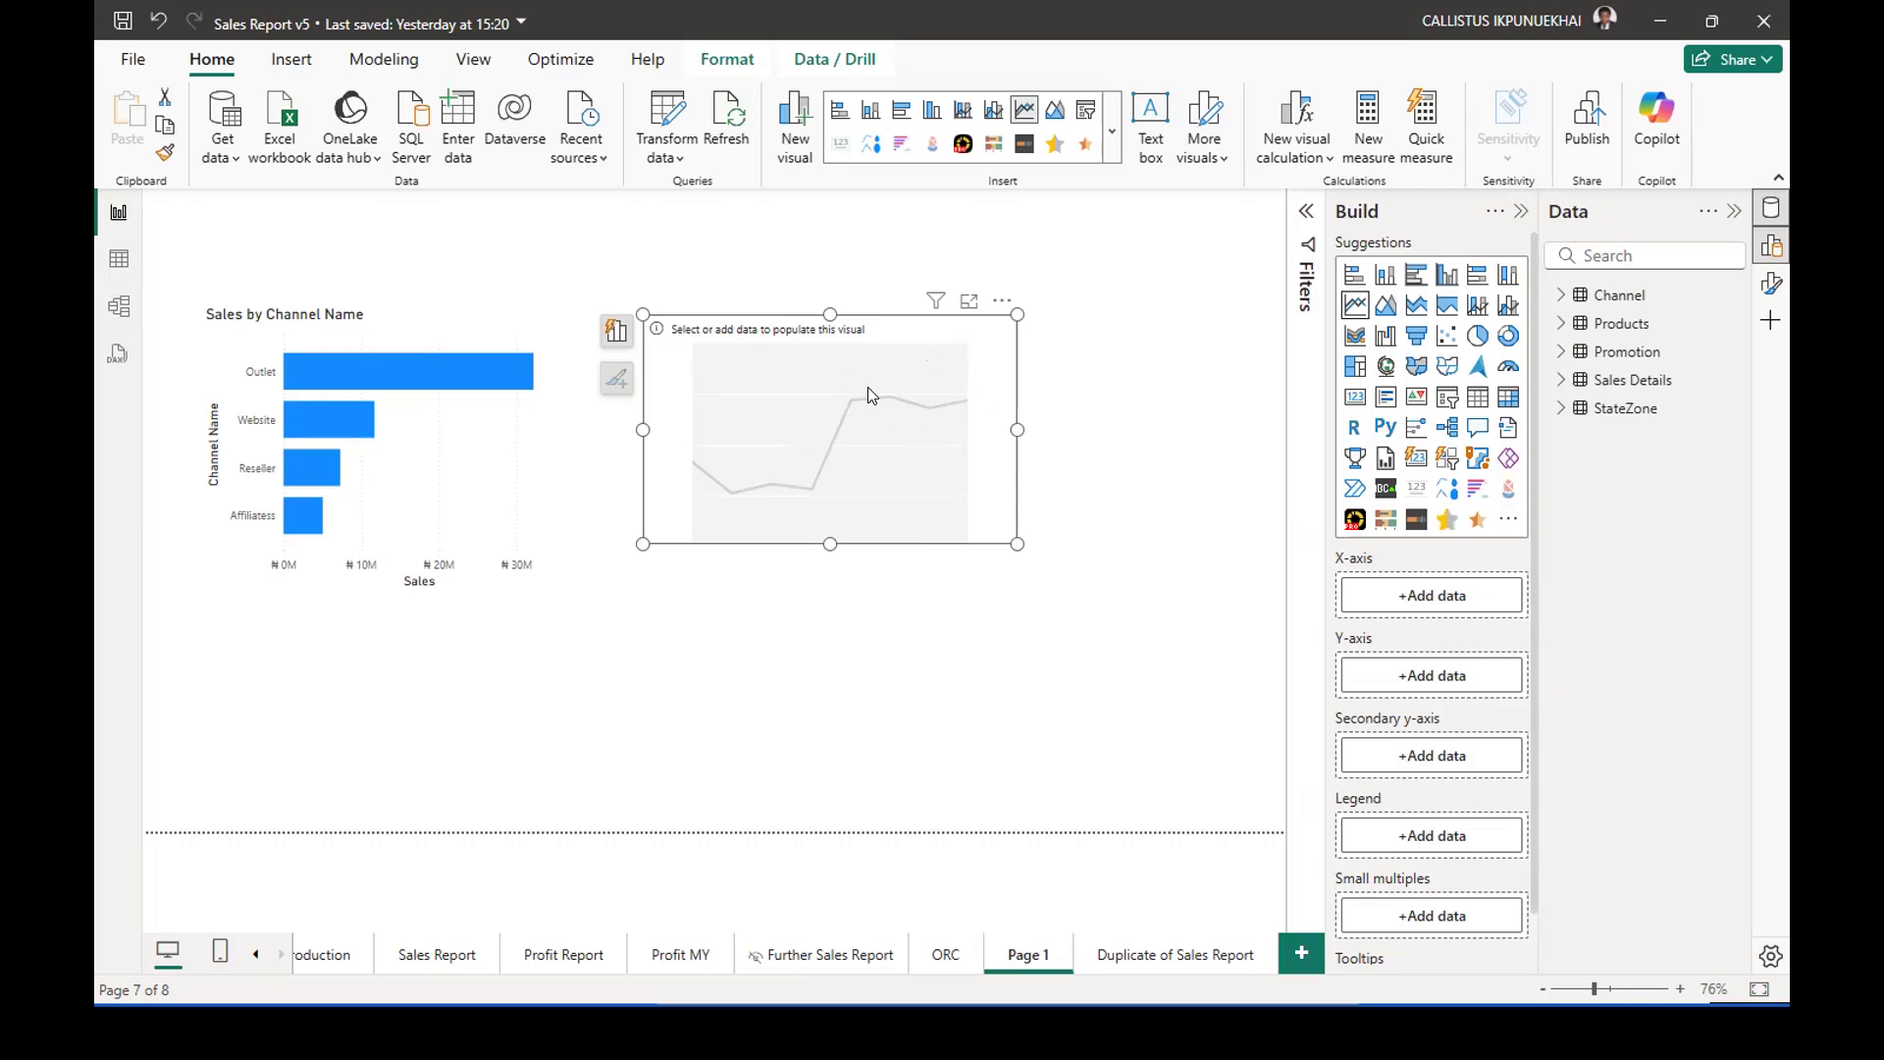
left_click(1560, 382)
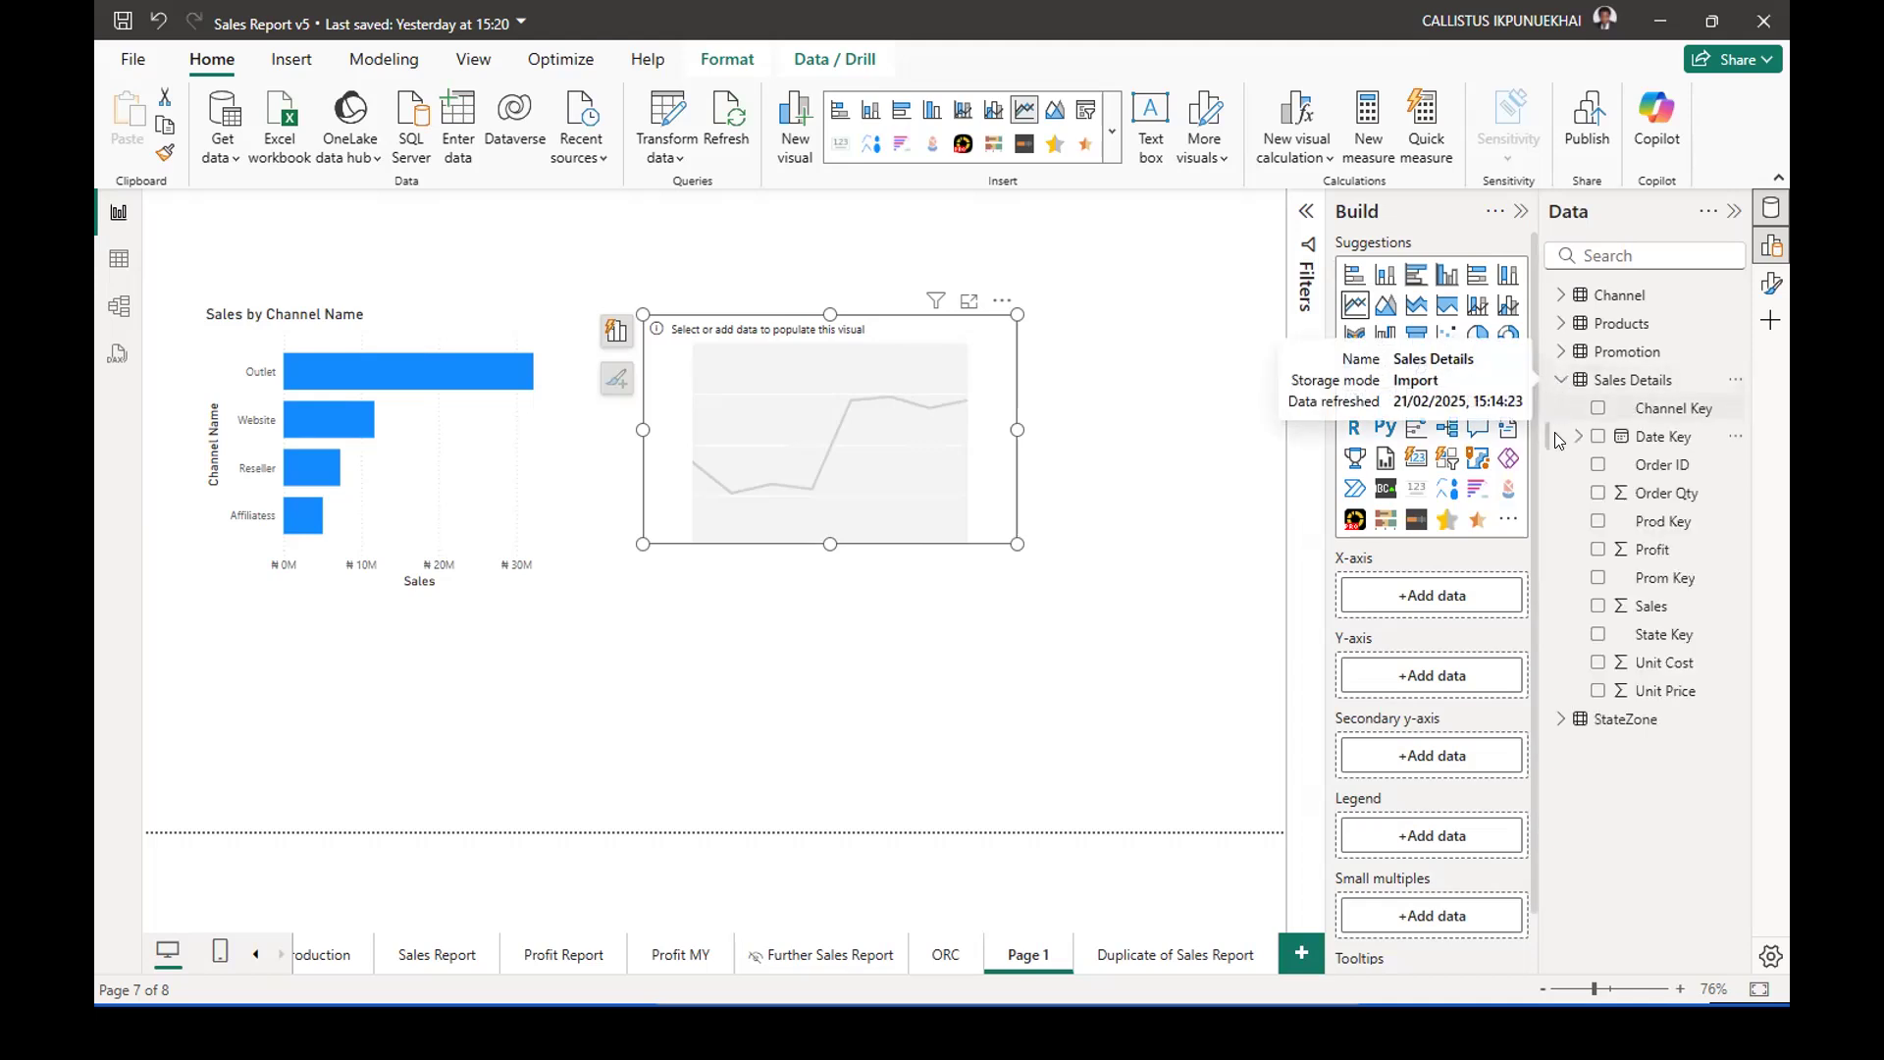
left_click(1597, 606)
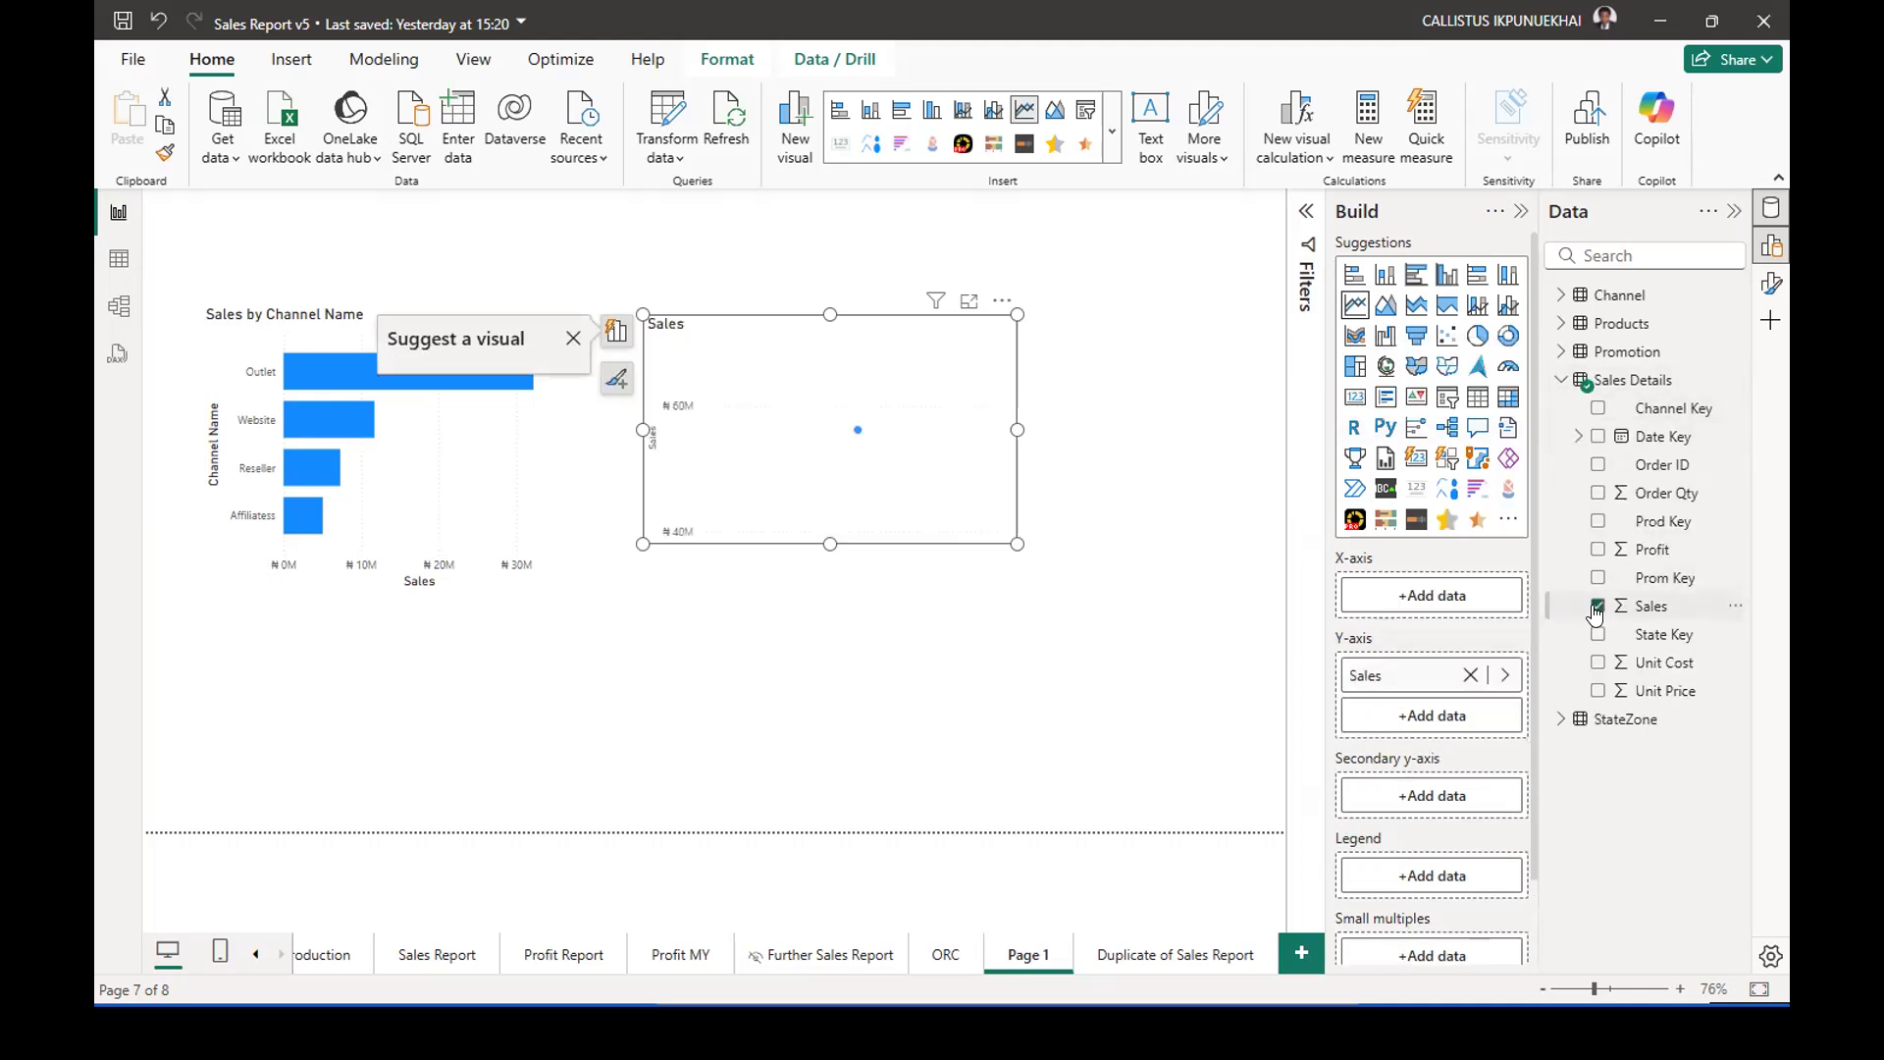
left_click(1125, 315)
mouse_move(956, 448)
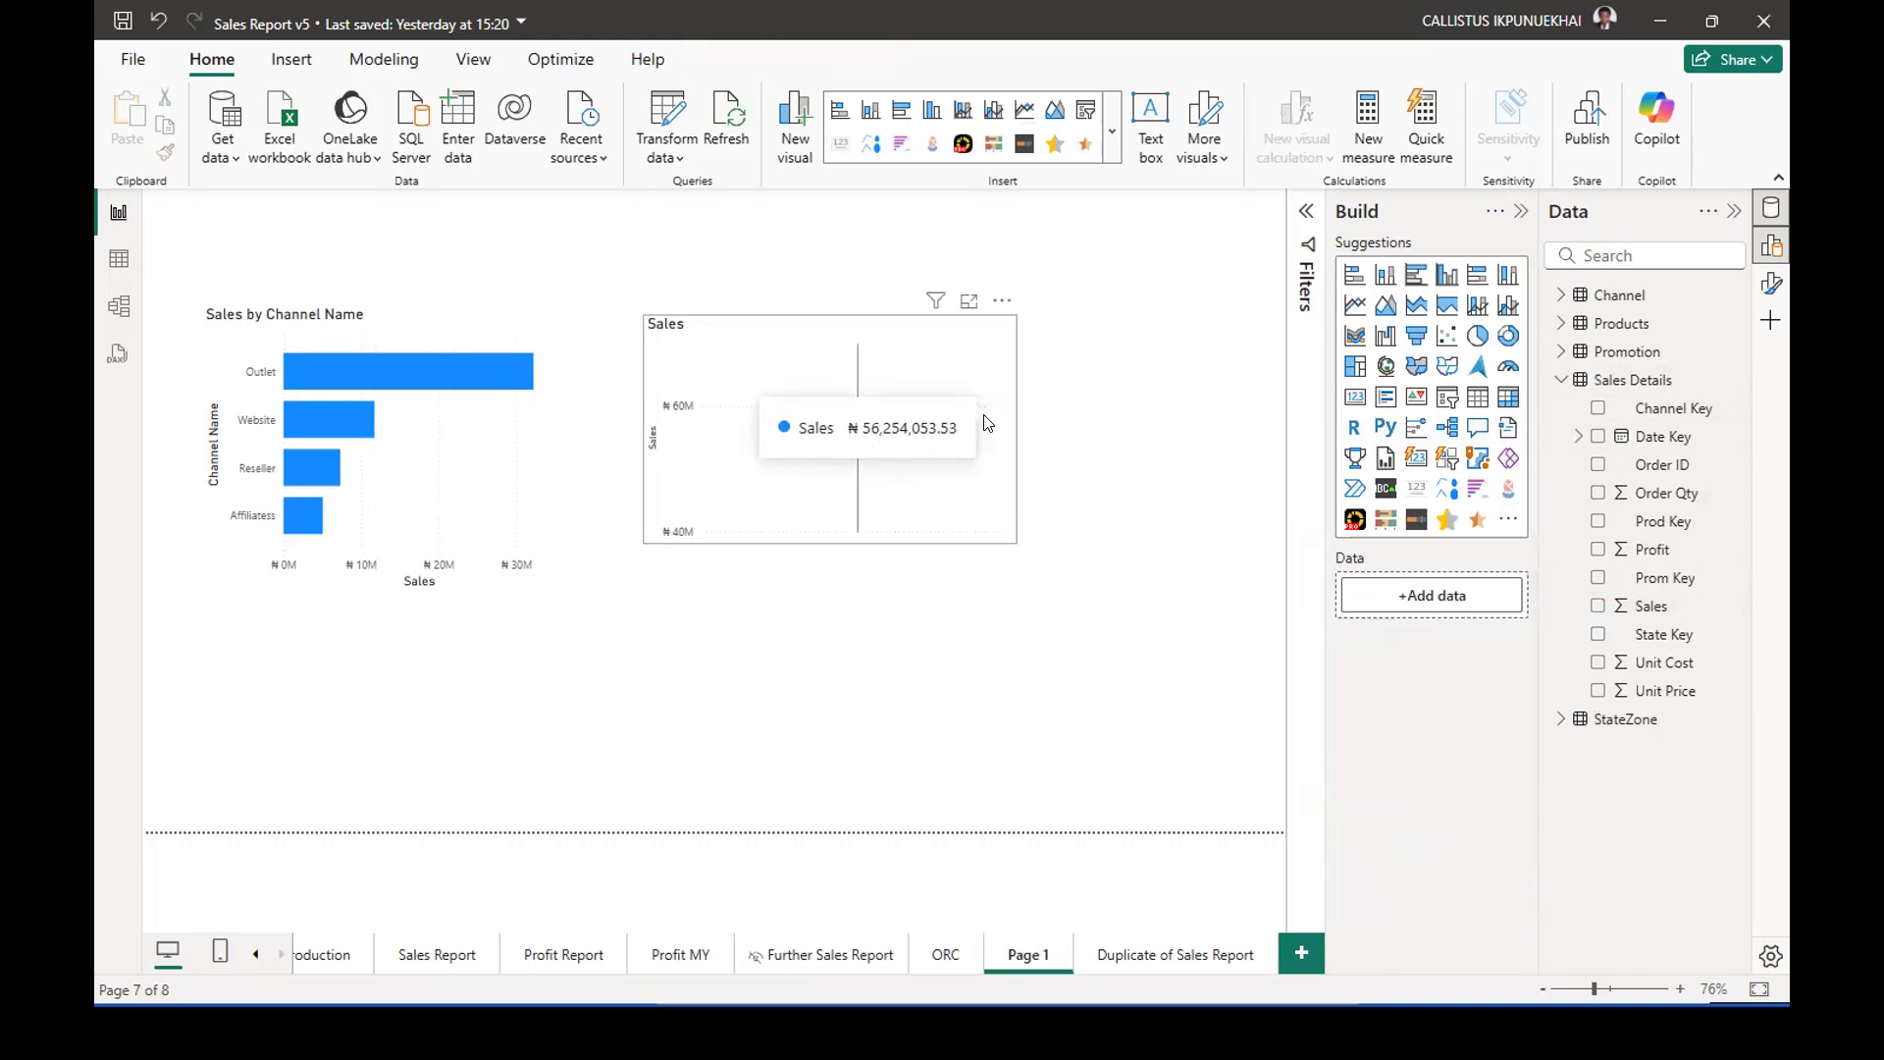
left_click(1010, 382)
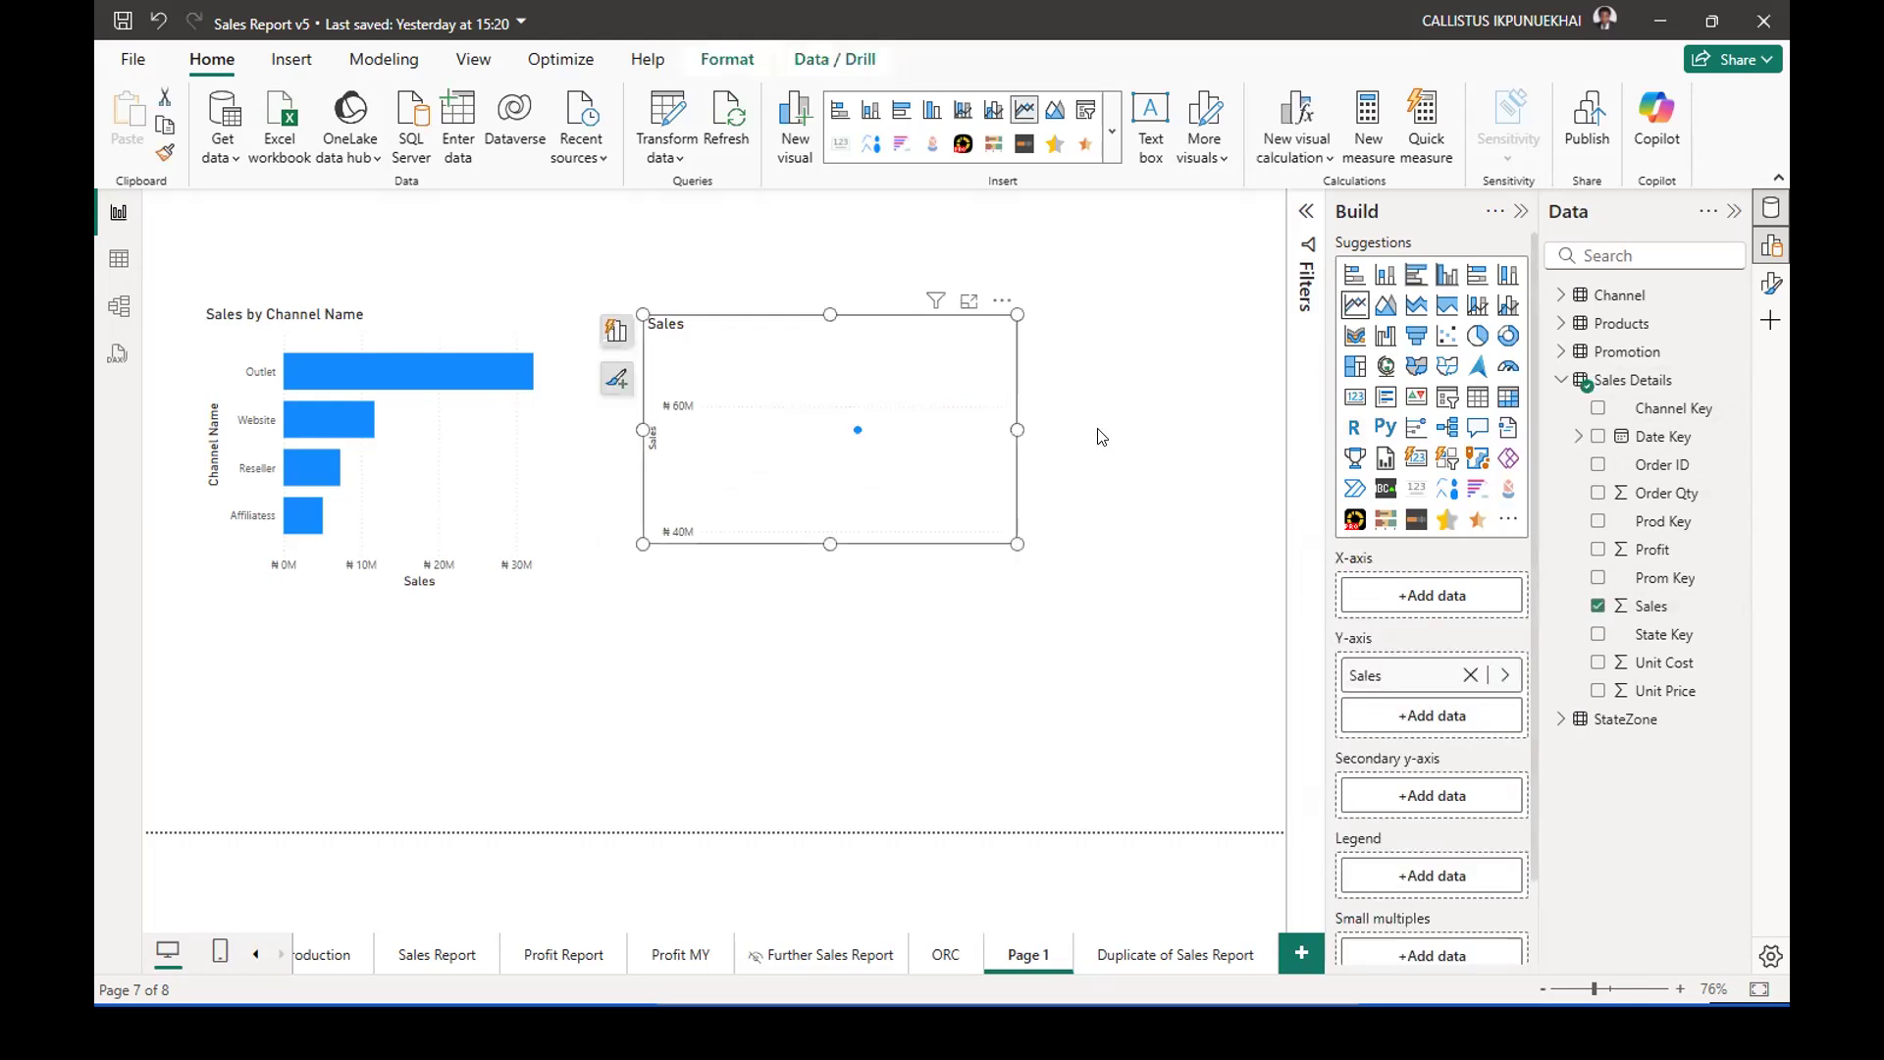
left_click(1597, 606)
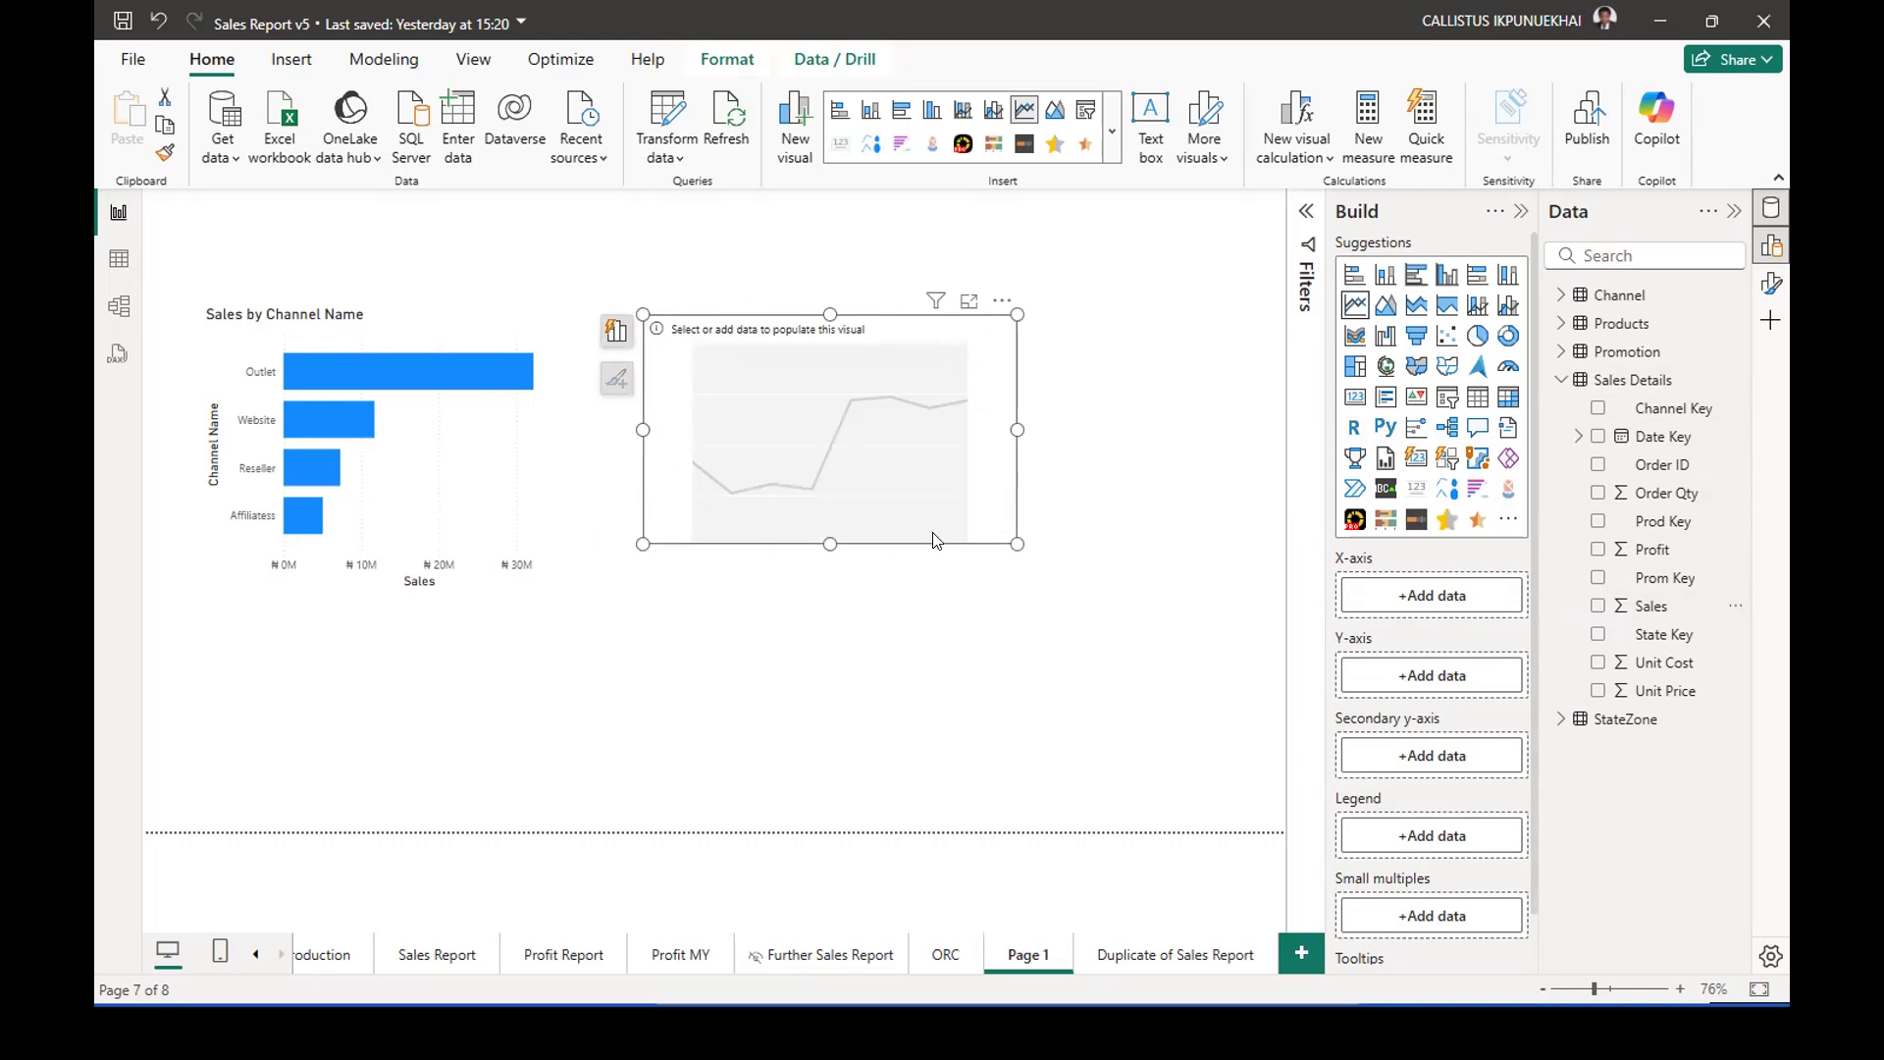
Create a separate card visual for Sales from the Sales Details table with no existing visual selected.
left_click(1182, 276)
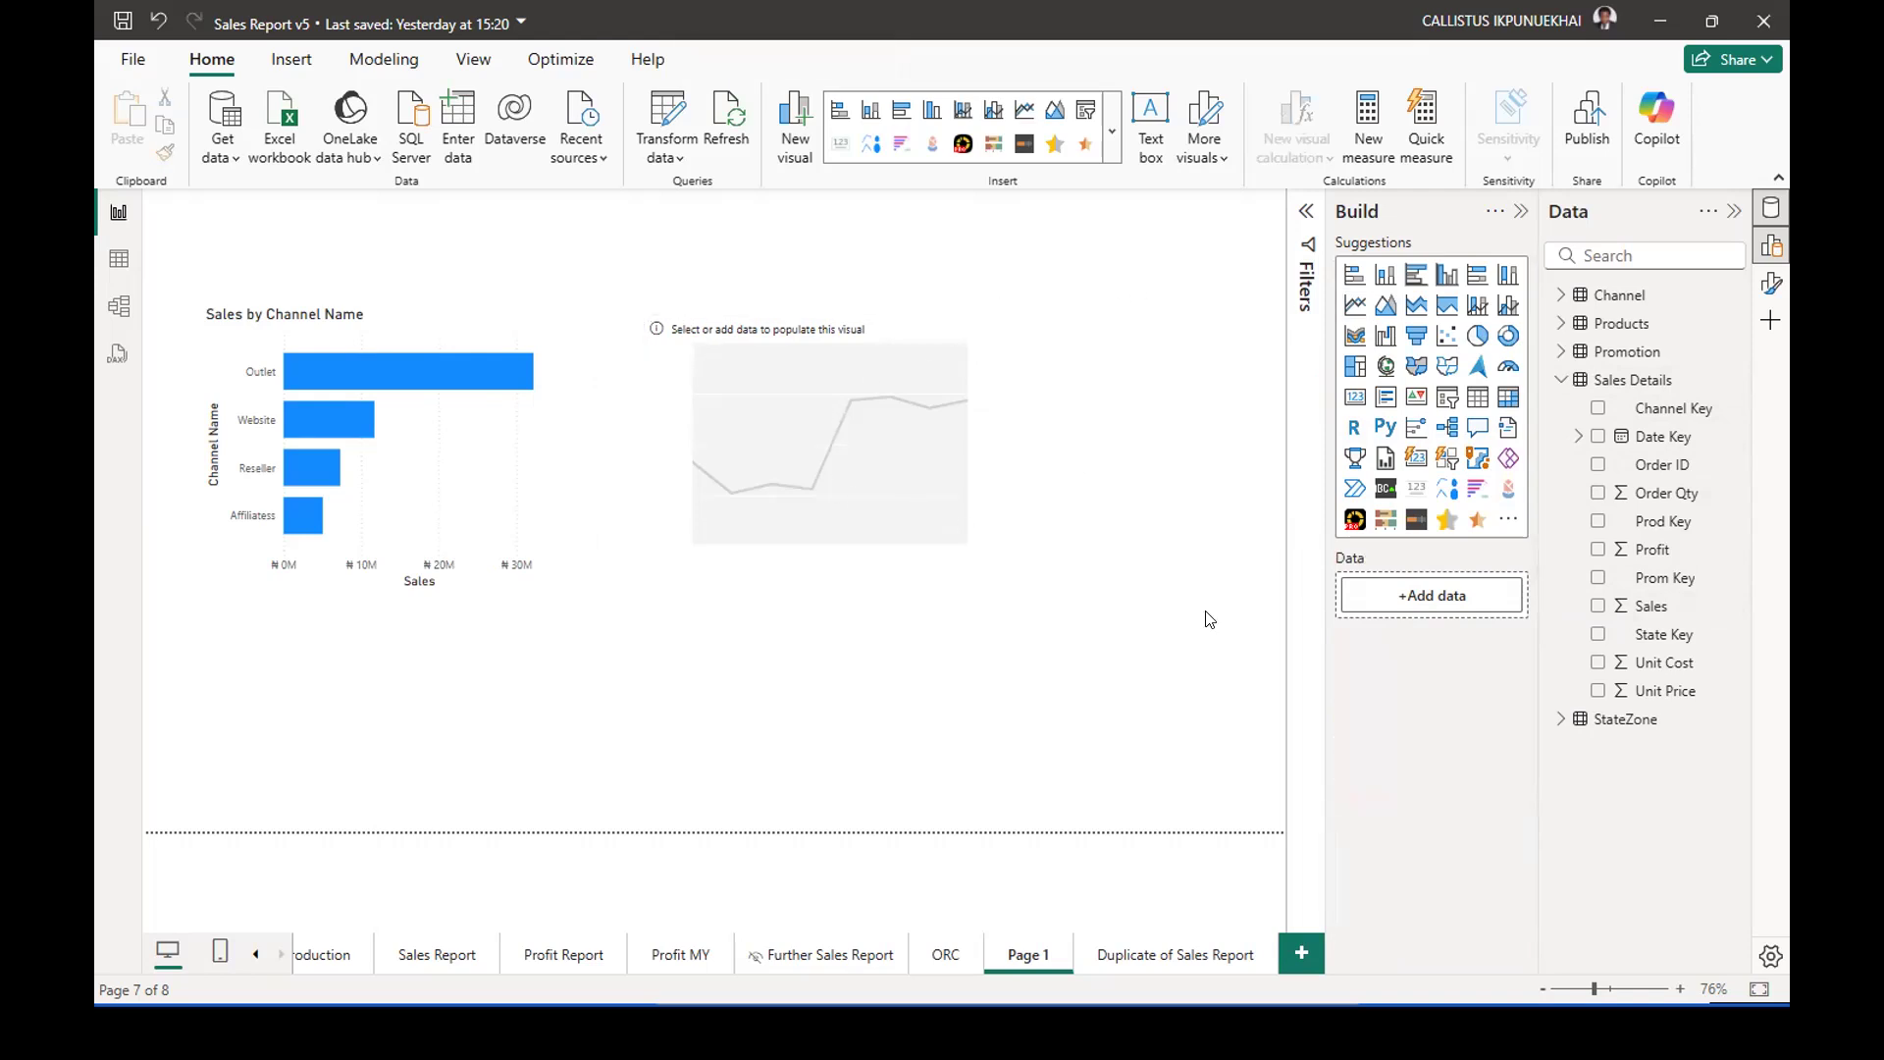
left_click(1597, 606)
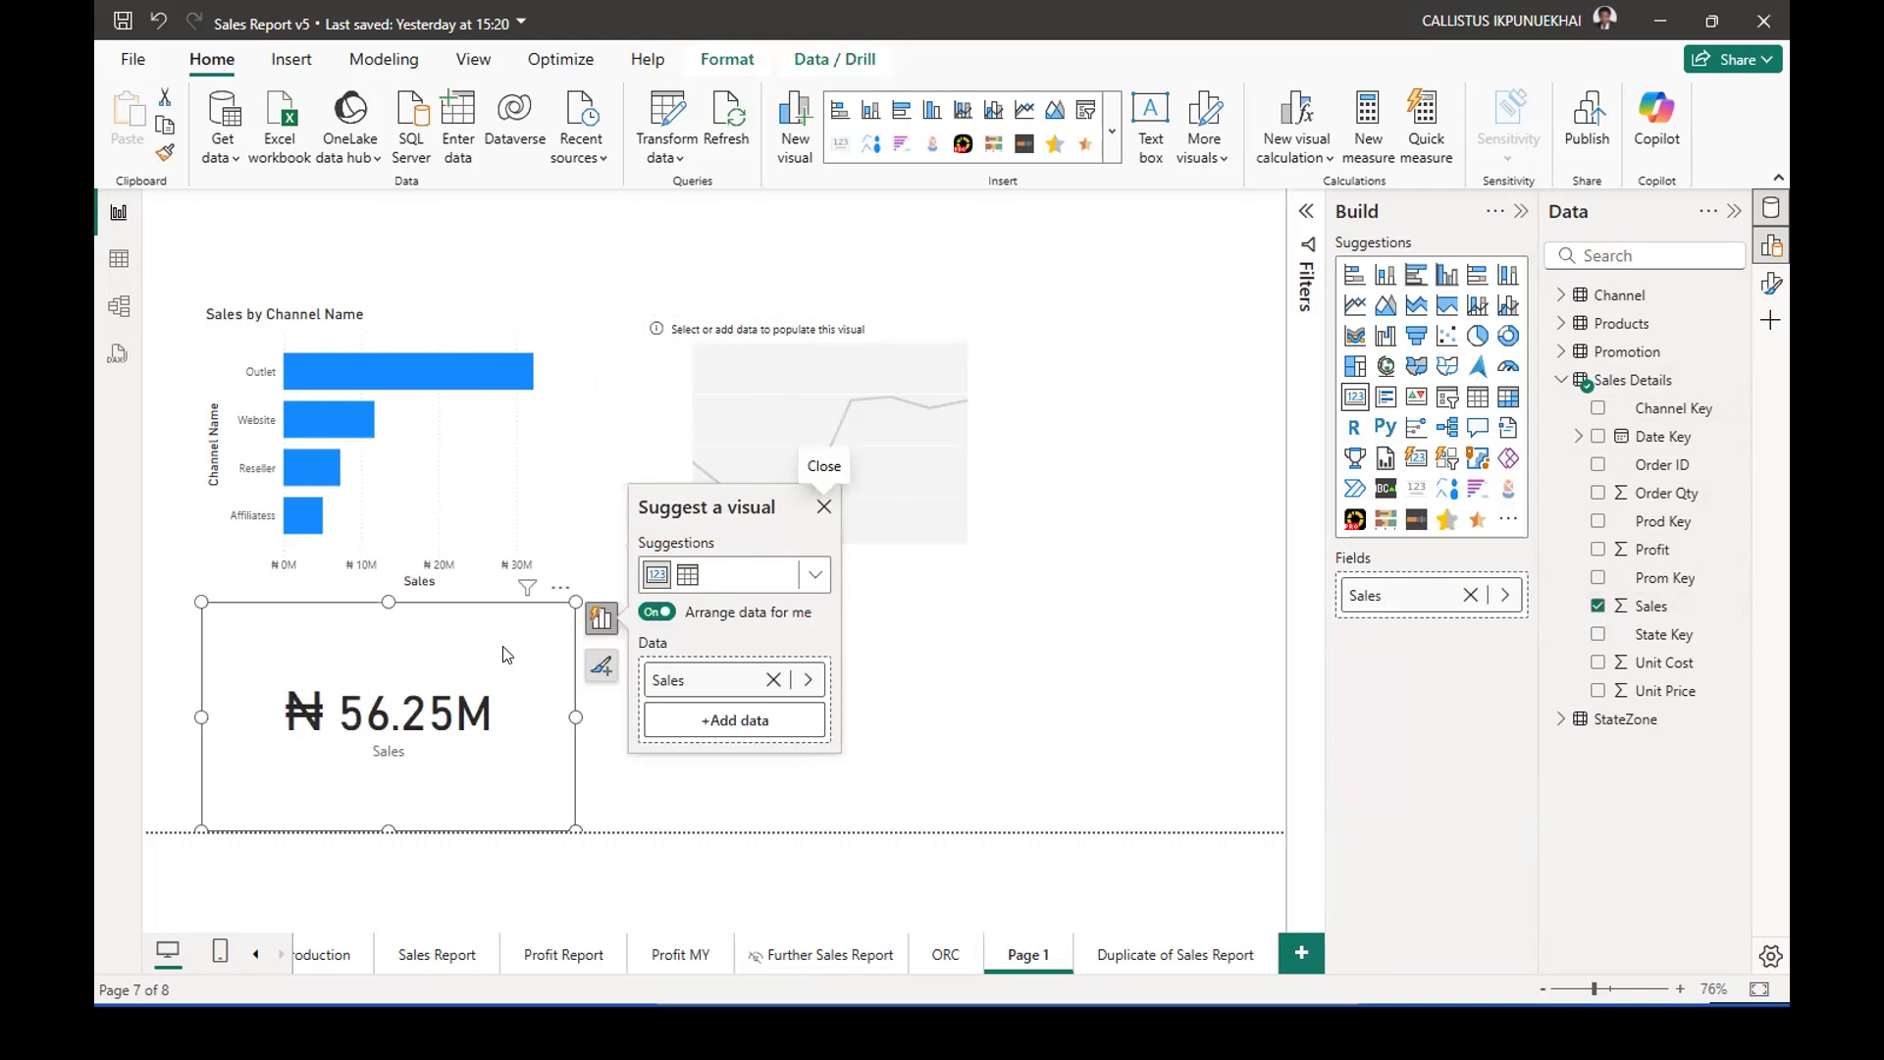
left_click(972, 625)
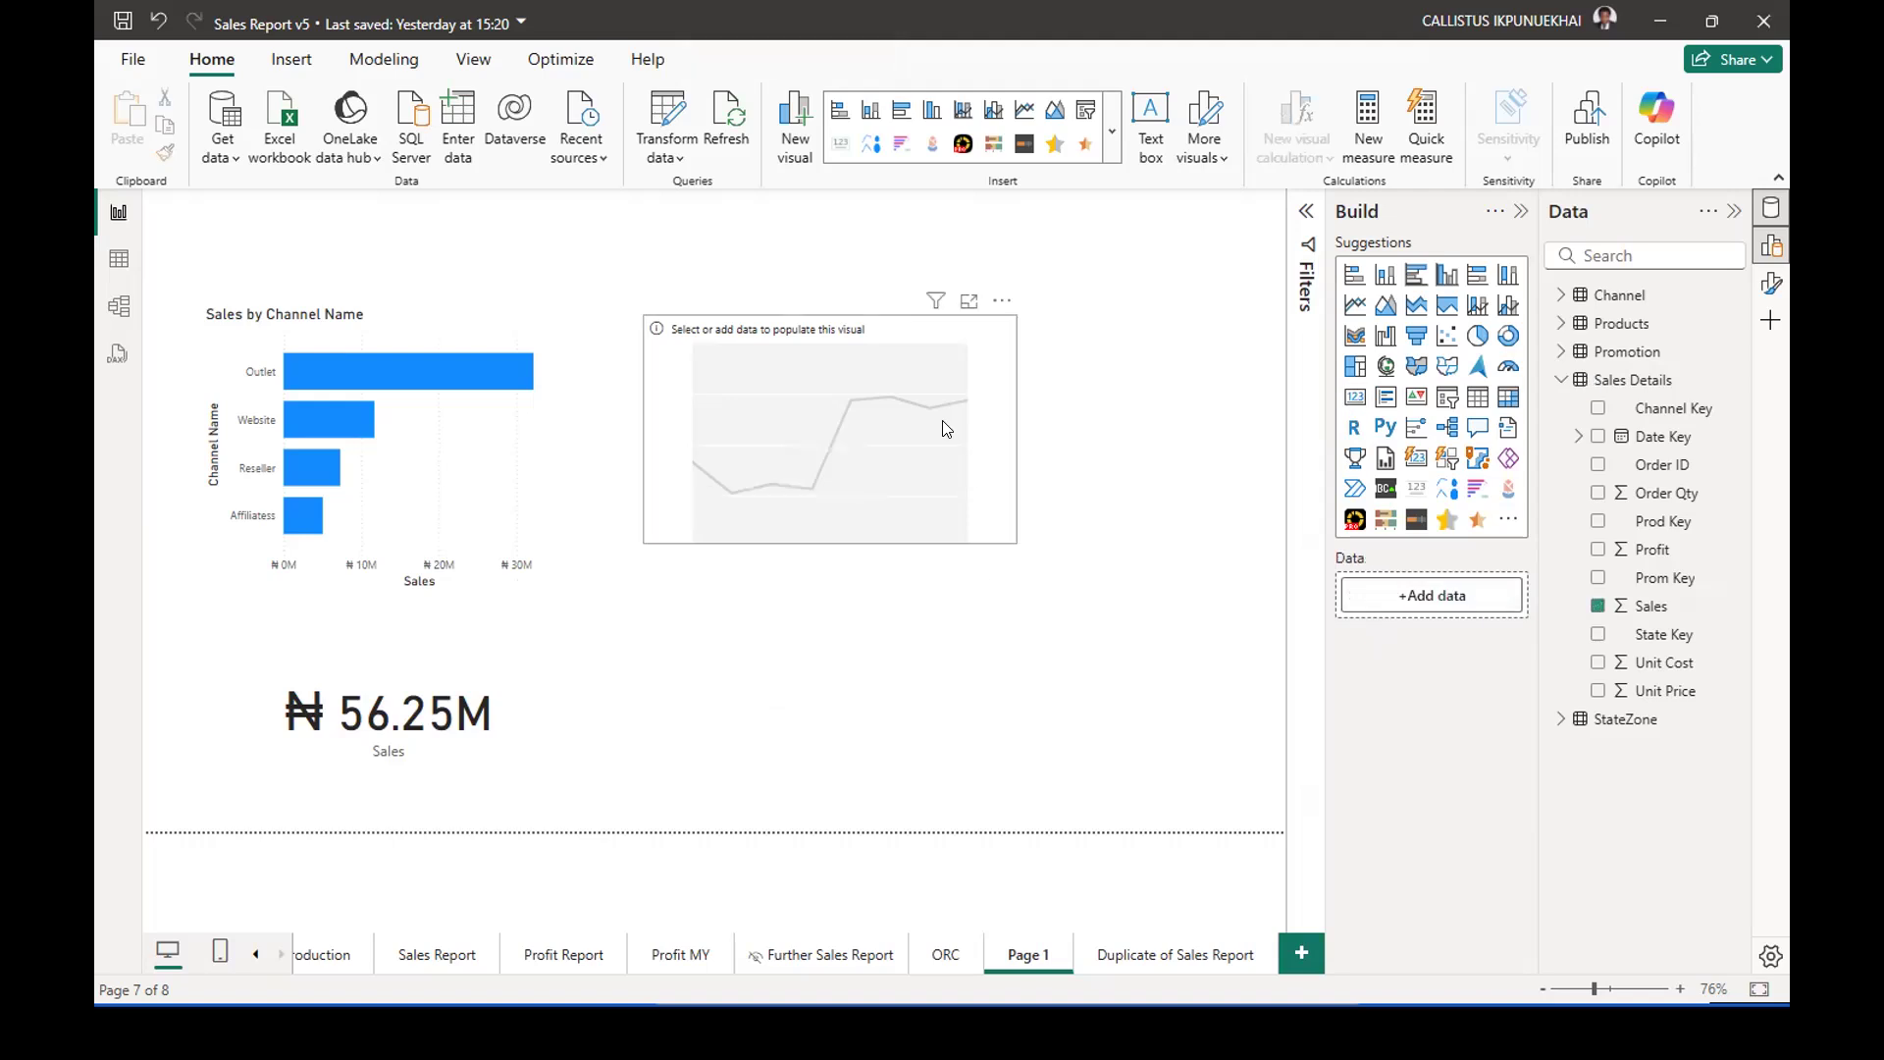
Plot Sales by Date Key in the empty line chart, and enlarge the chart in width and height.
left_click(920, 370)
left_click(1597, 607)
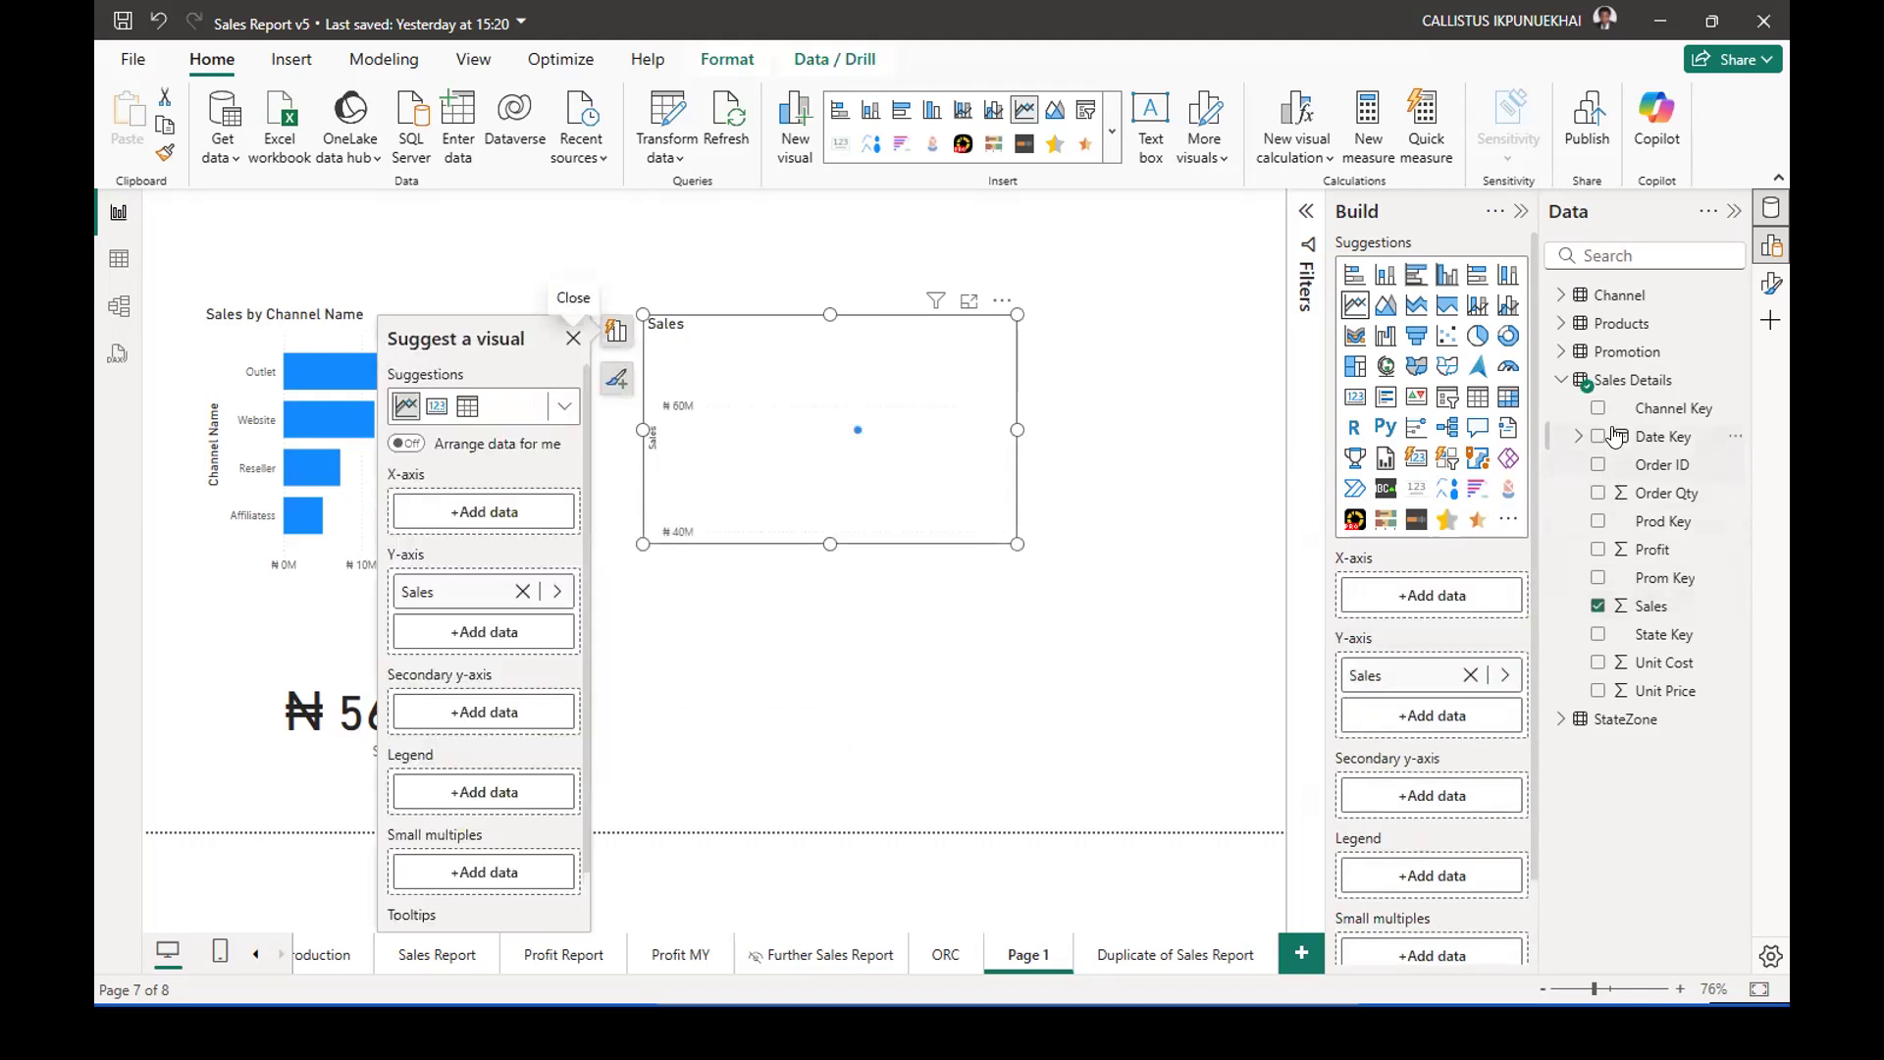
left_click(1559, 382)
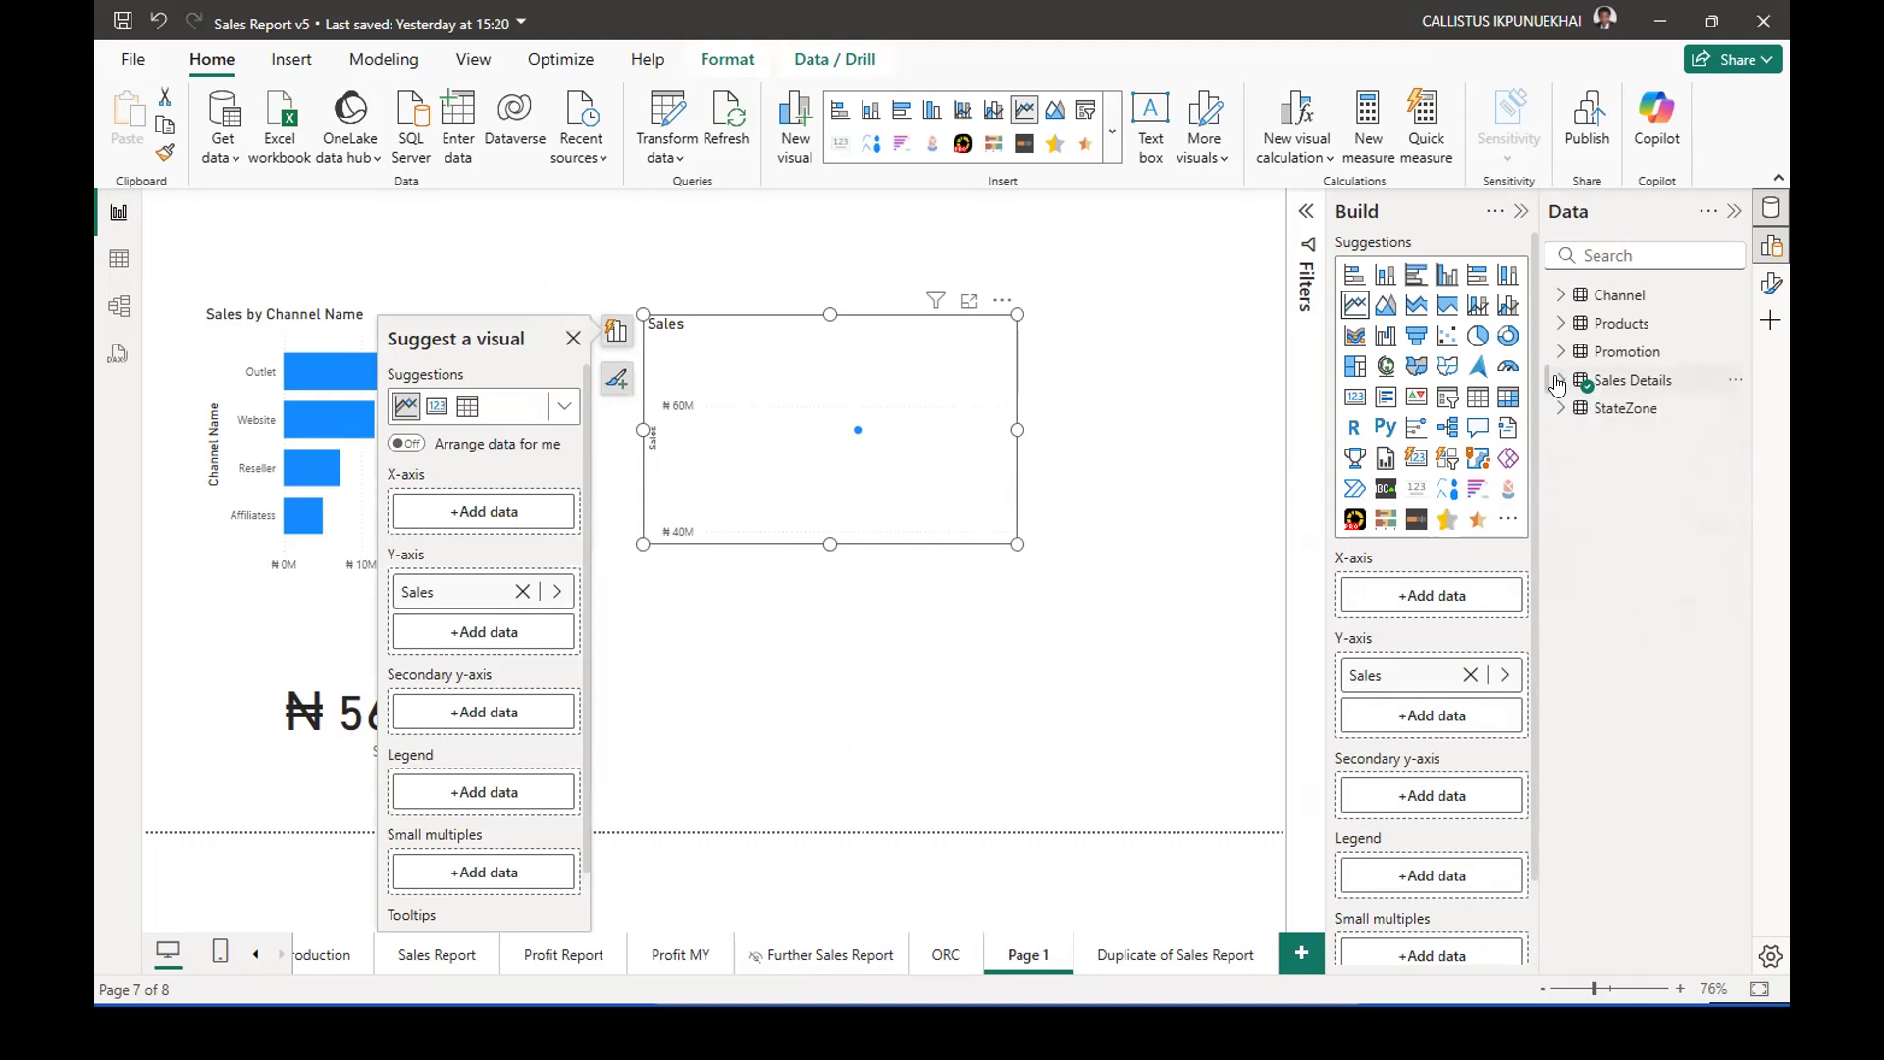
left_click(1559, 381)
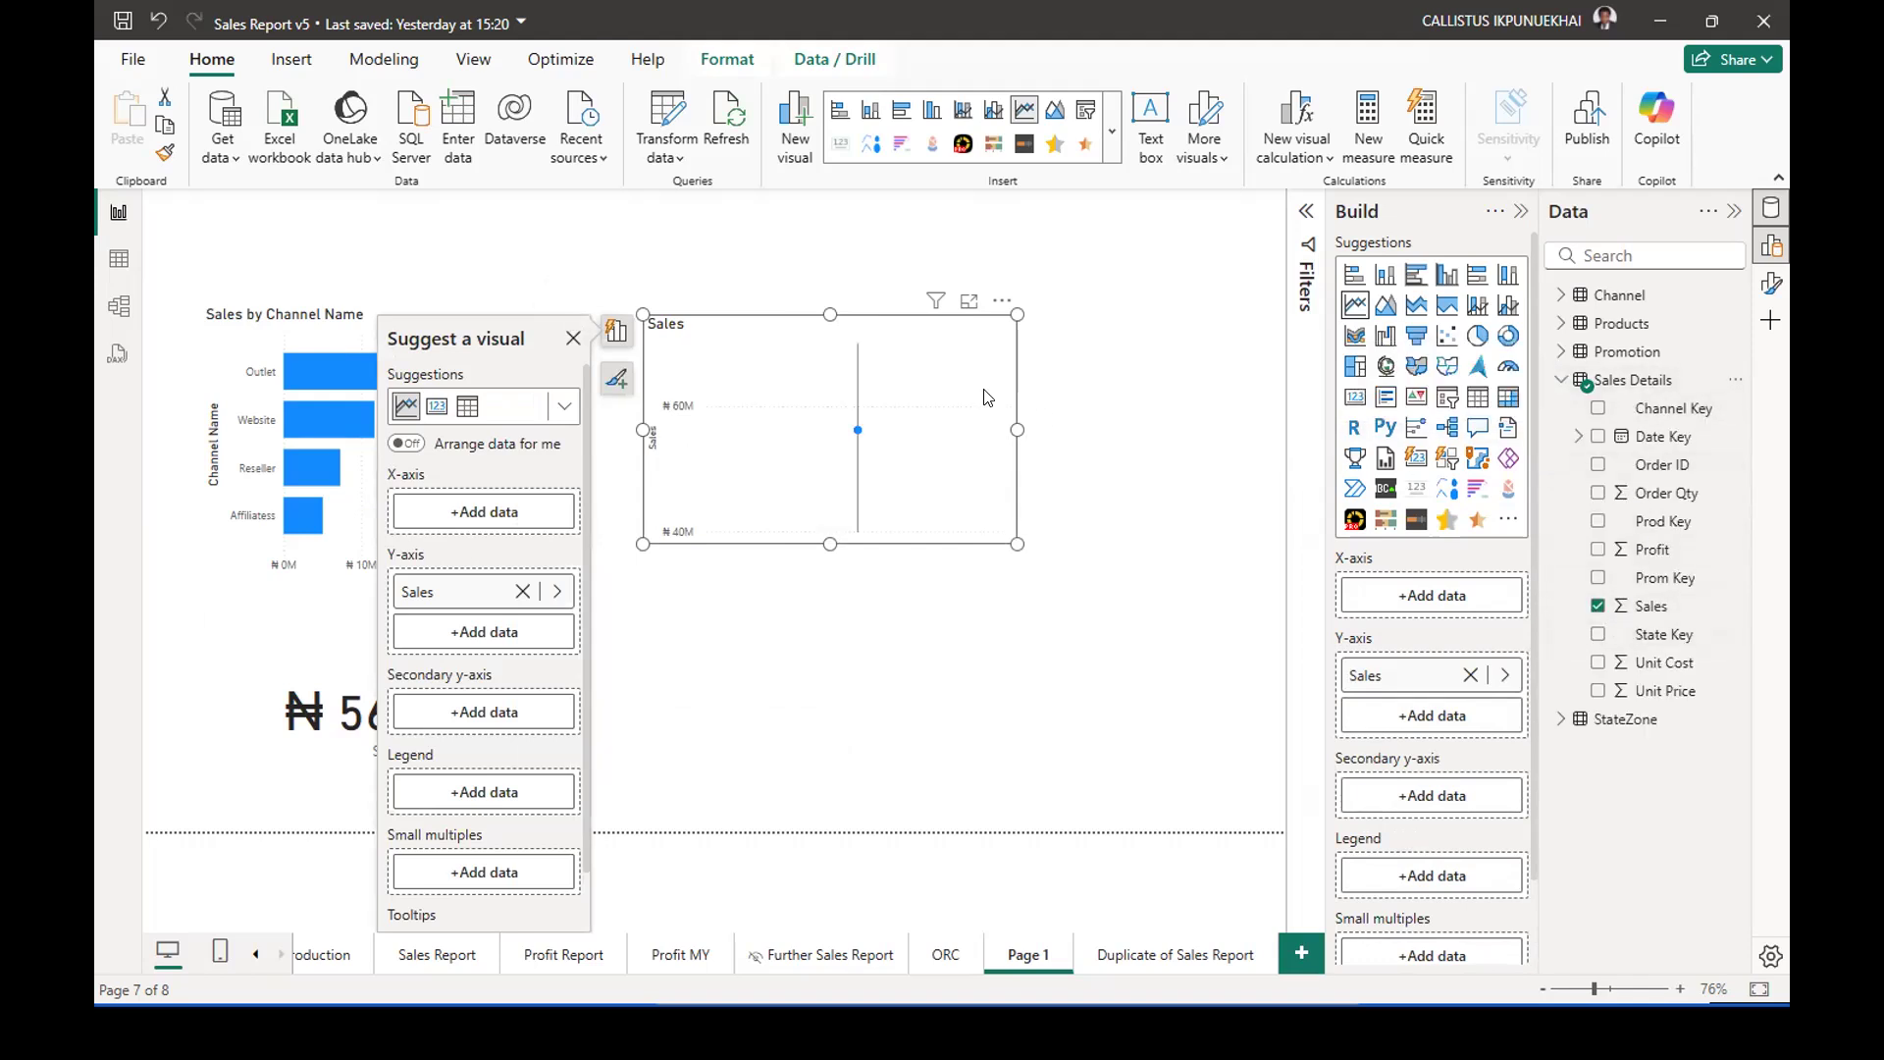
left_click(1597, 437)
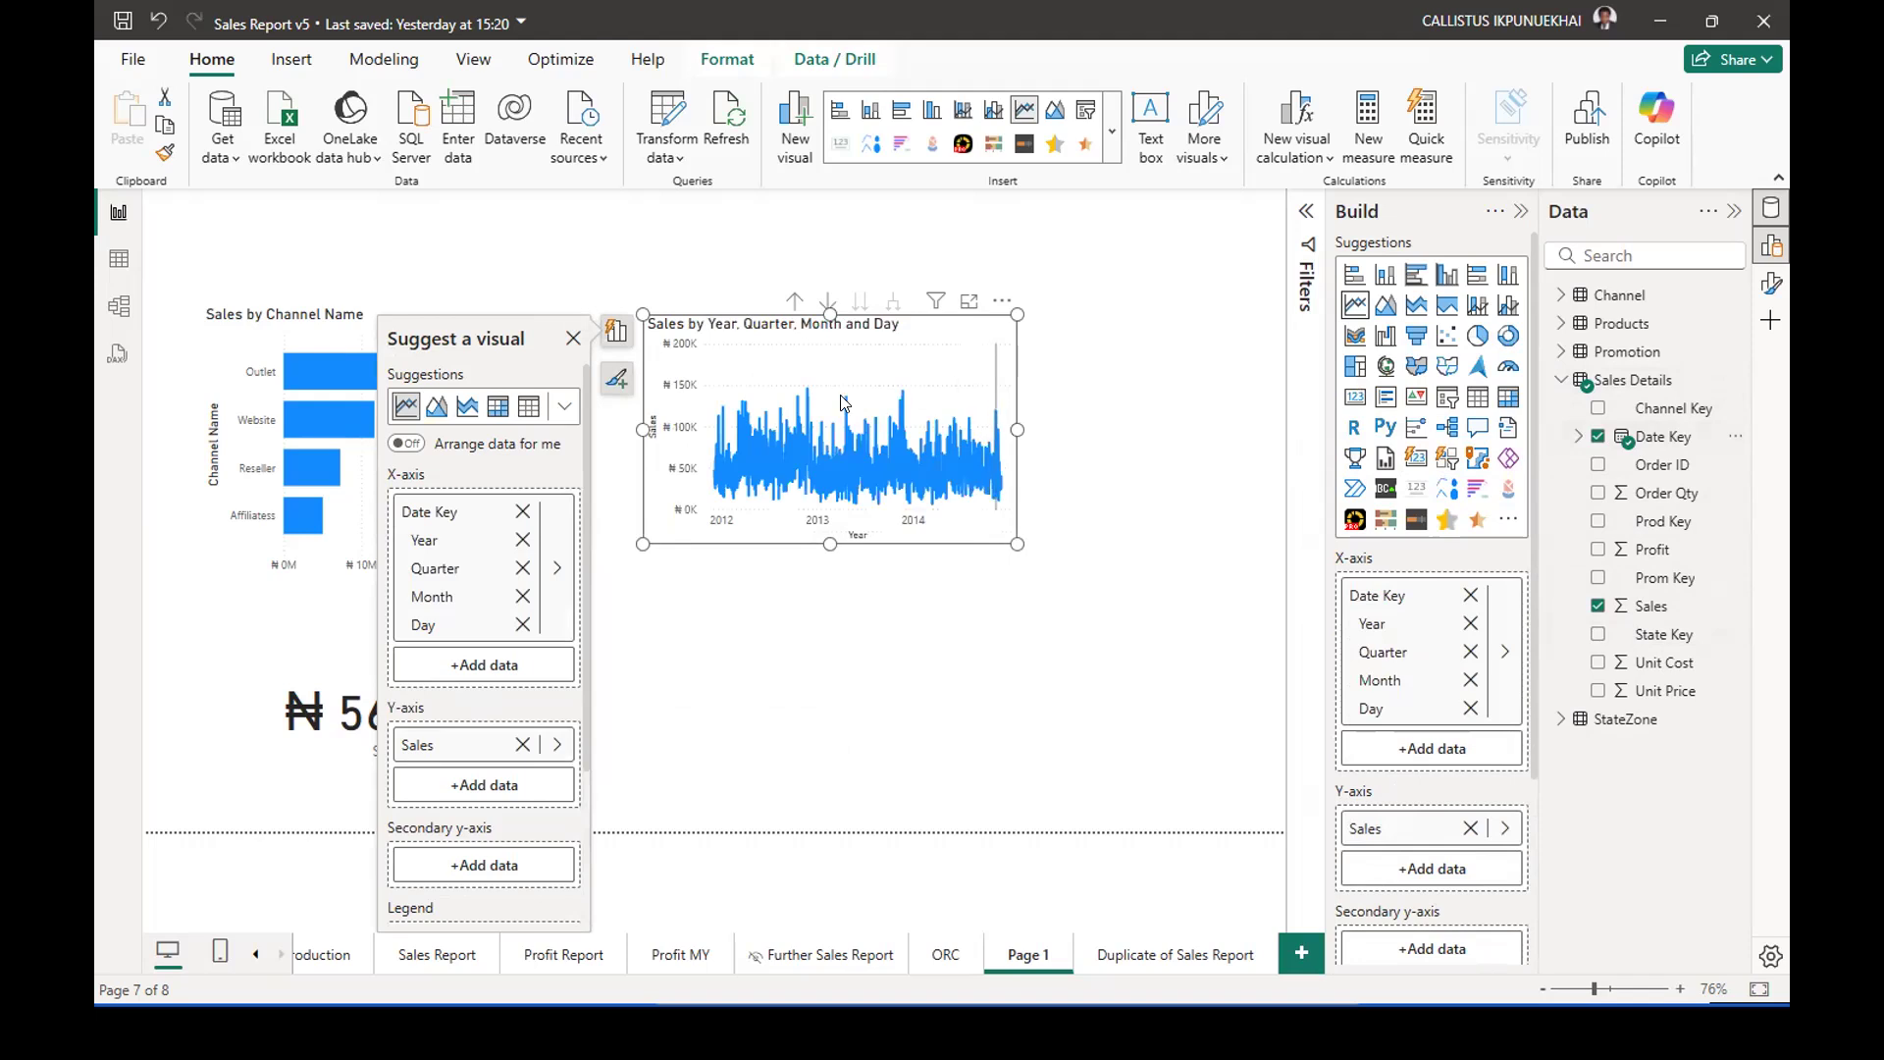
left_click_drag(1015, 329, 1235, 324)
left_click_drag(942, 541, 929, 661)
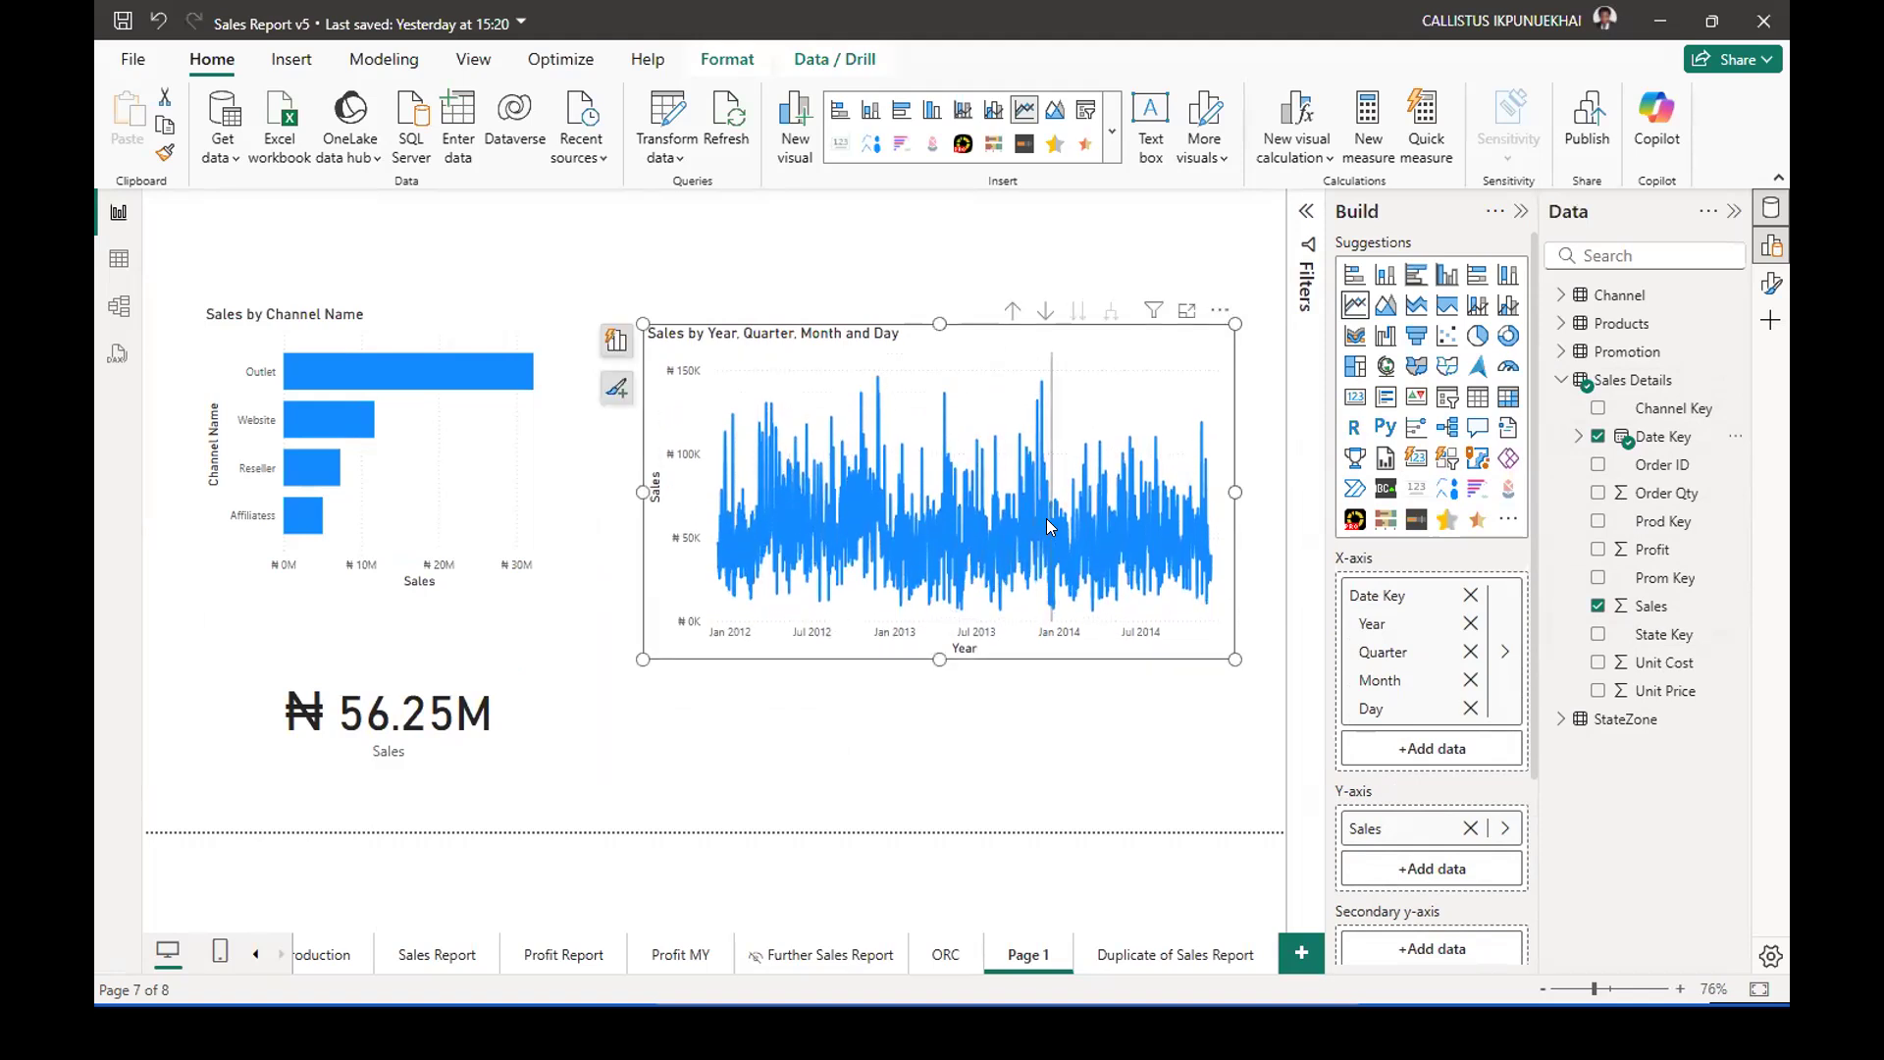
Drill the Sales line chart up from daily points to the Year, Quarter and Month level.
mouse_move(1046, 519)
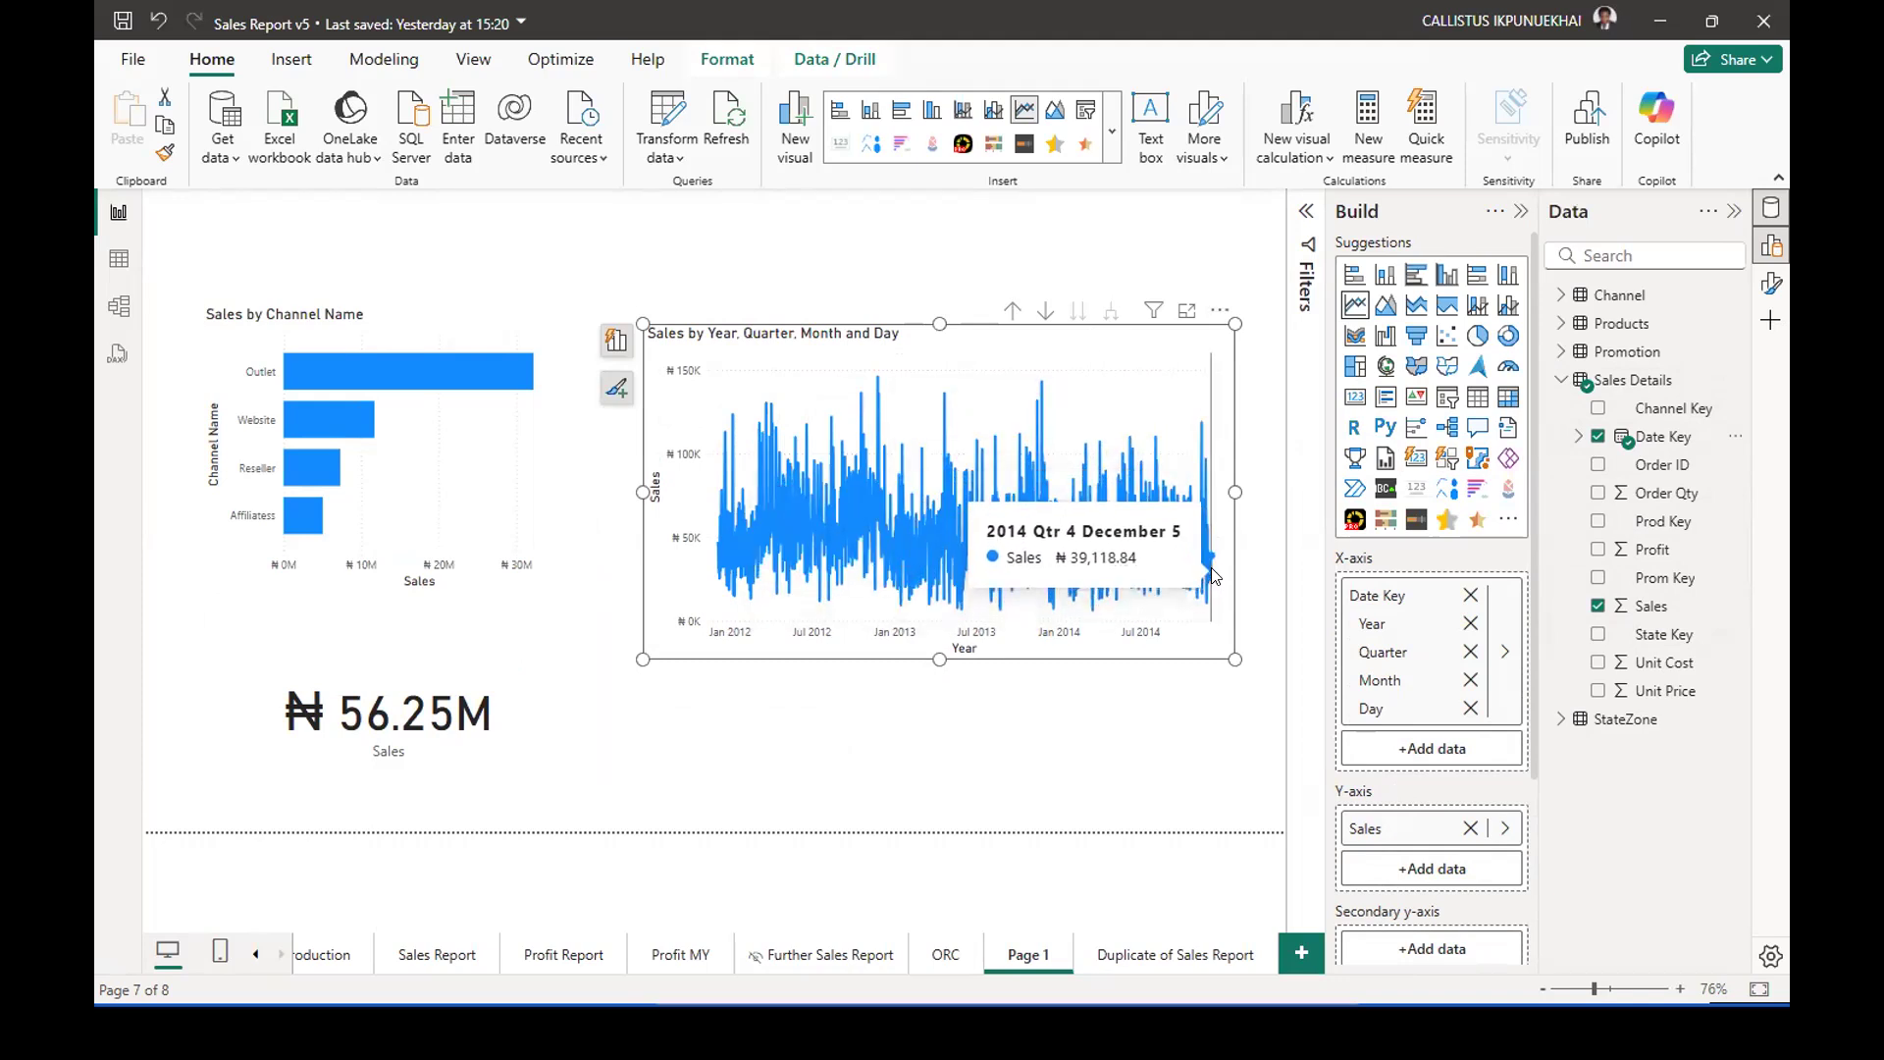
mouse_move(1213, 575)
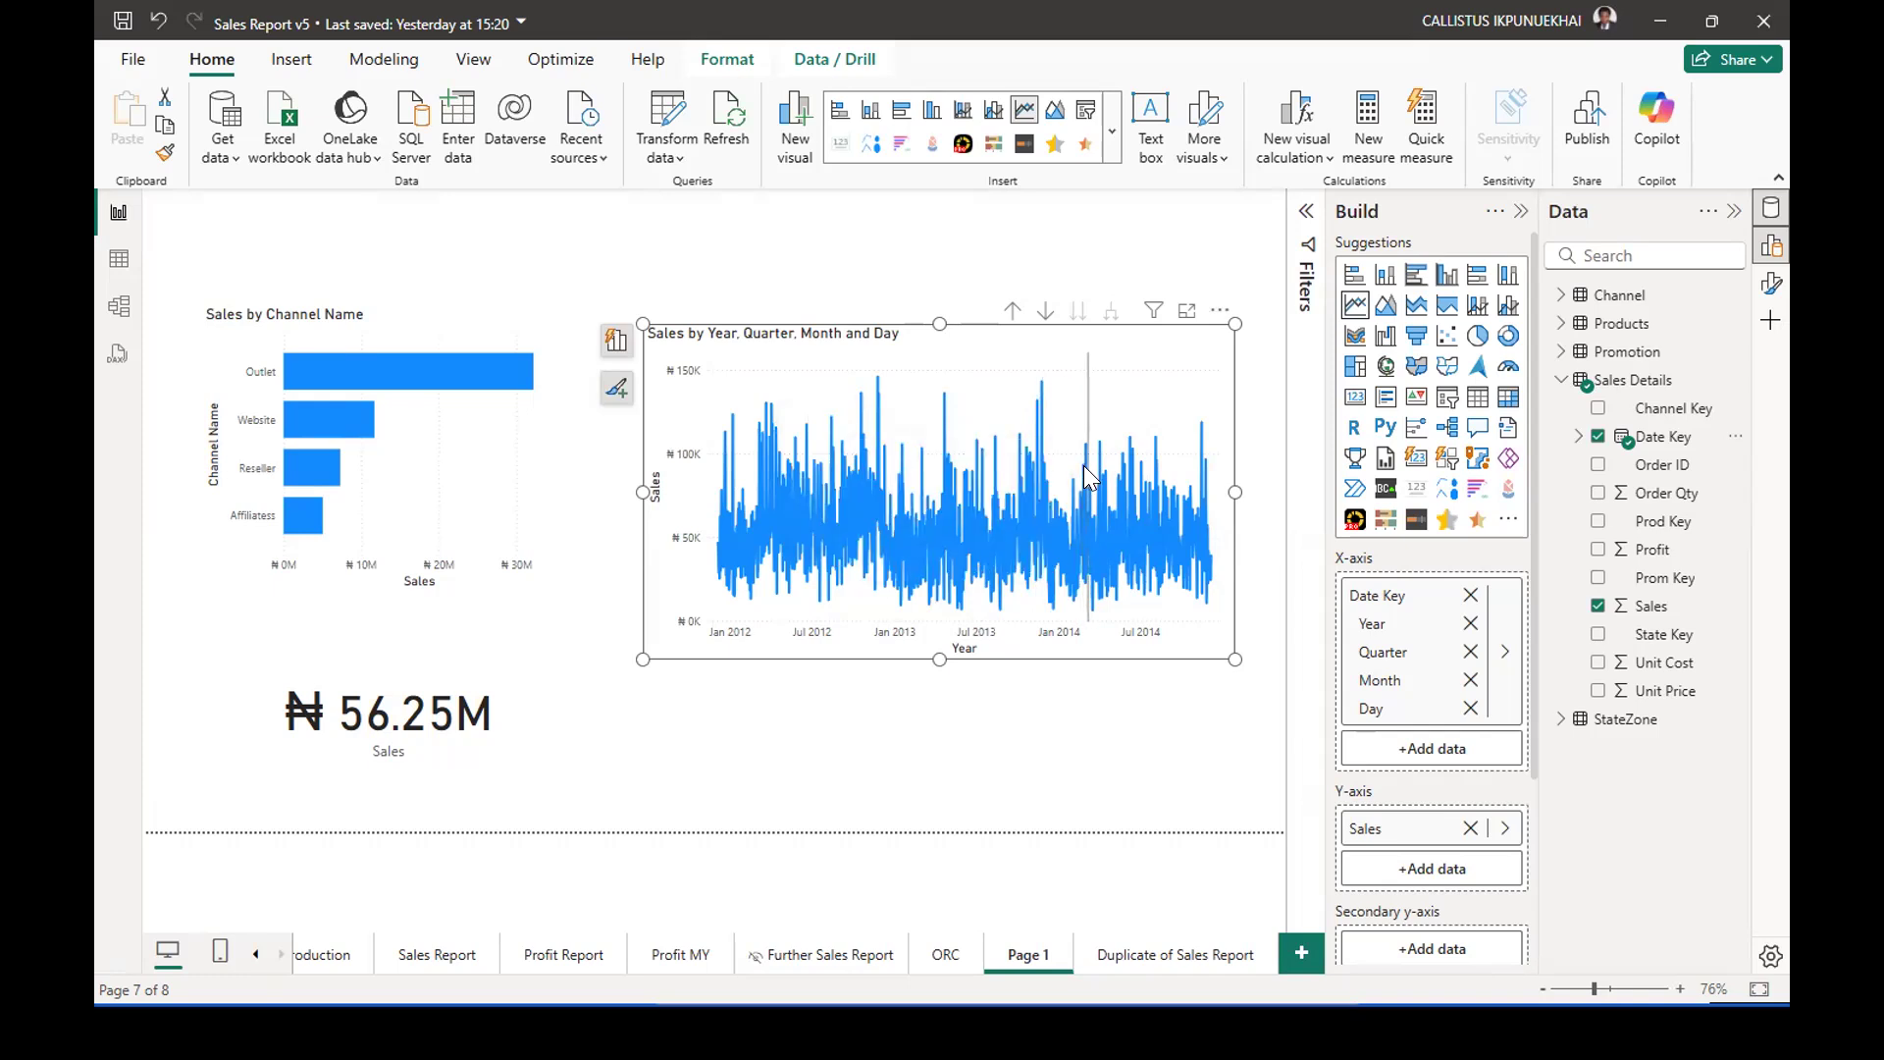
mouse_move(1134, 510)
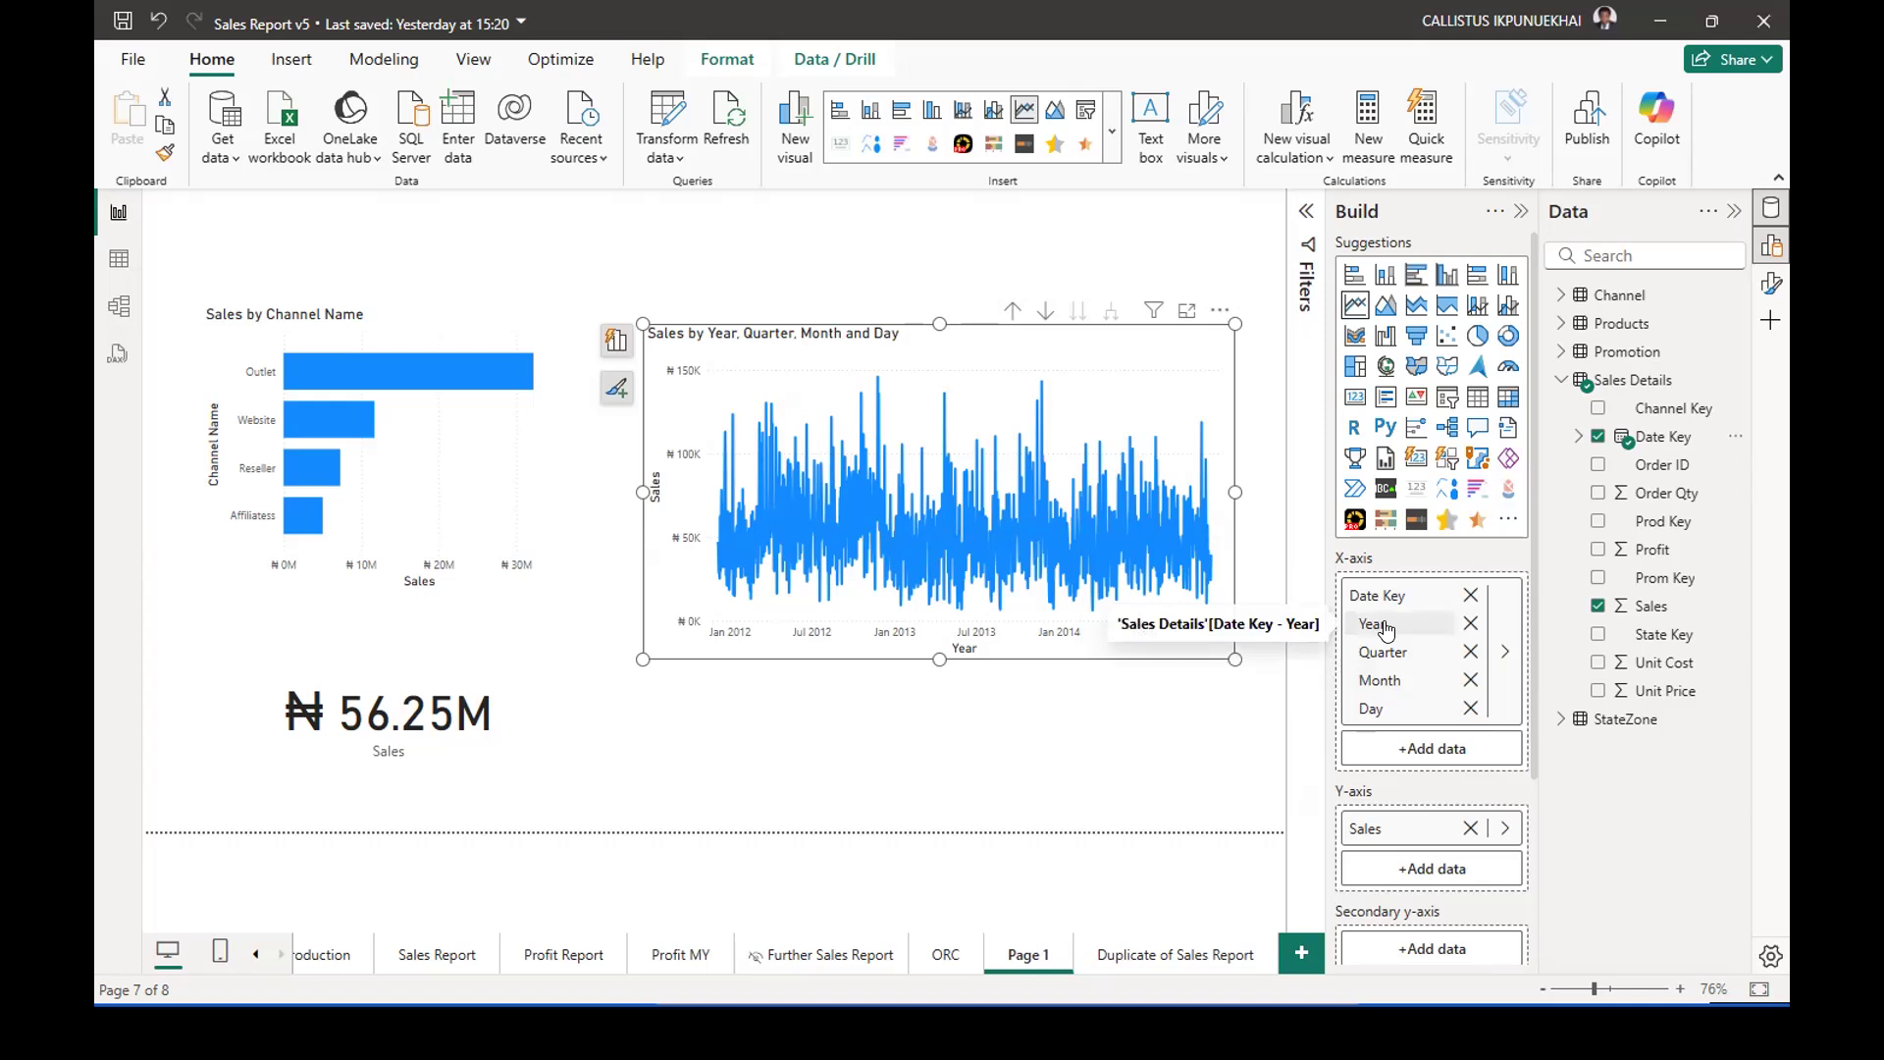
left_click(1010, 314)
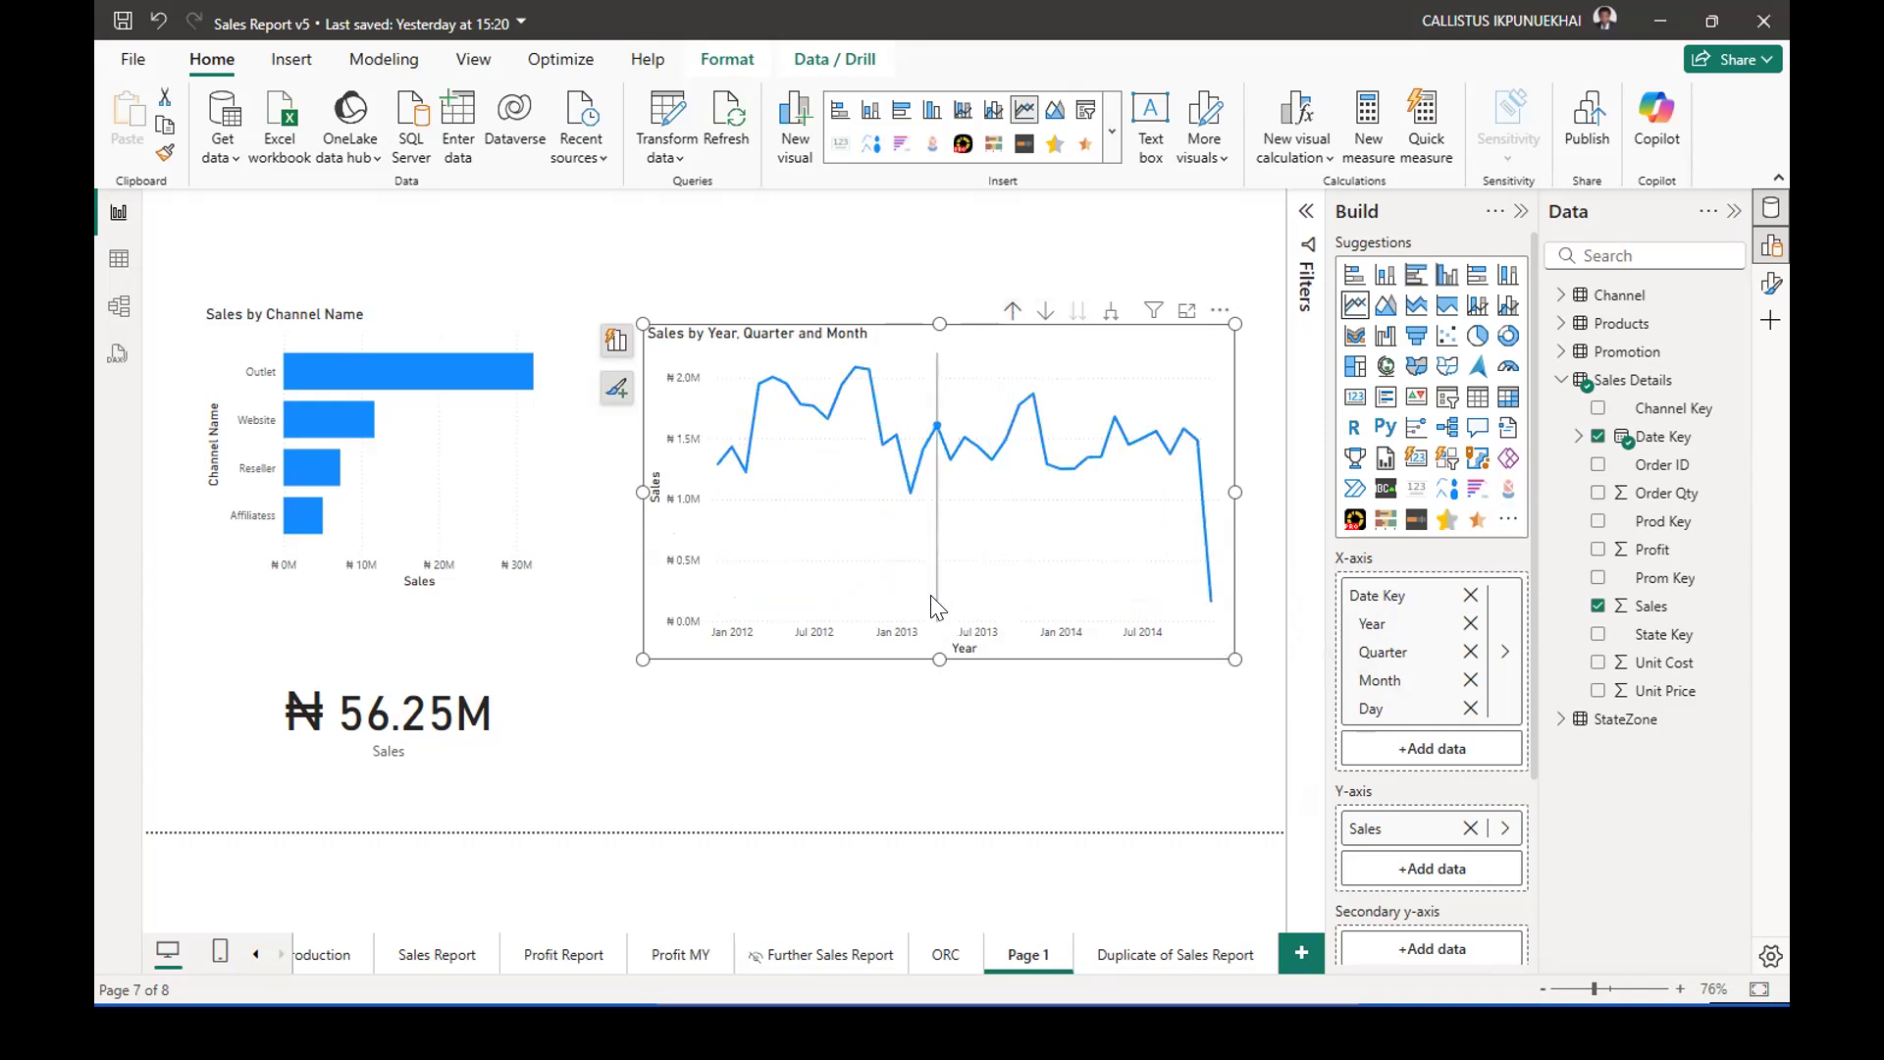
Inspect monthly sales points on the line chart, and drill it up to the Year and Quarter level.
left_click(890, 561)
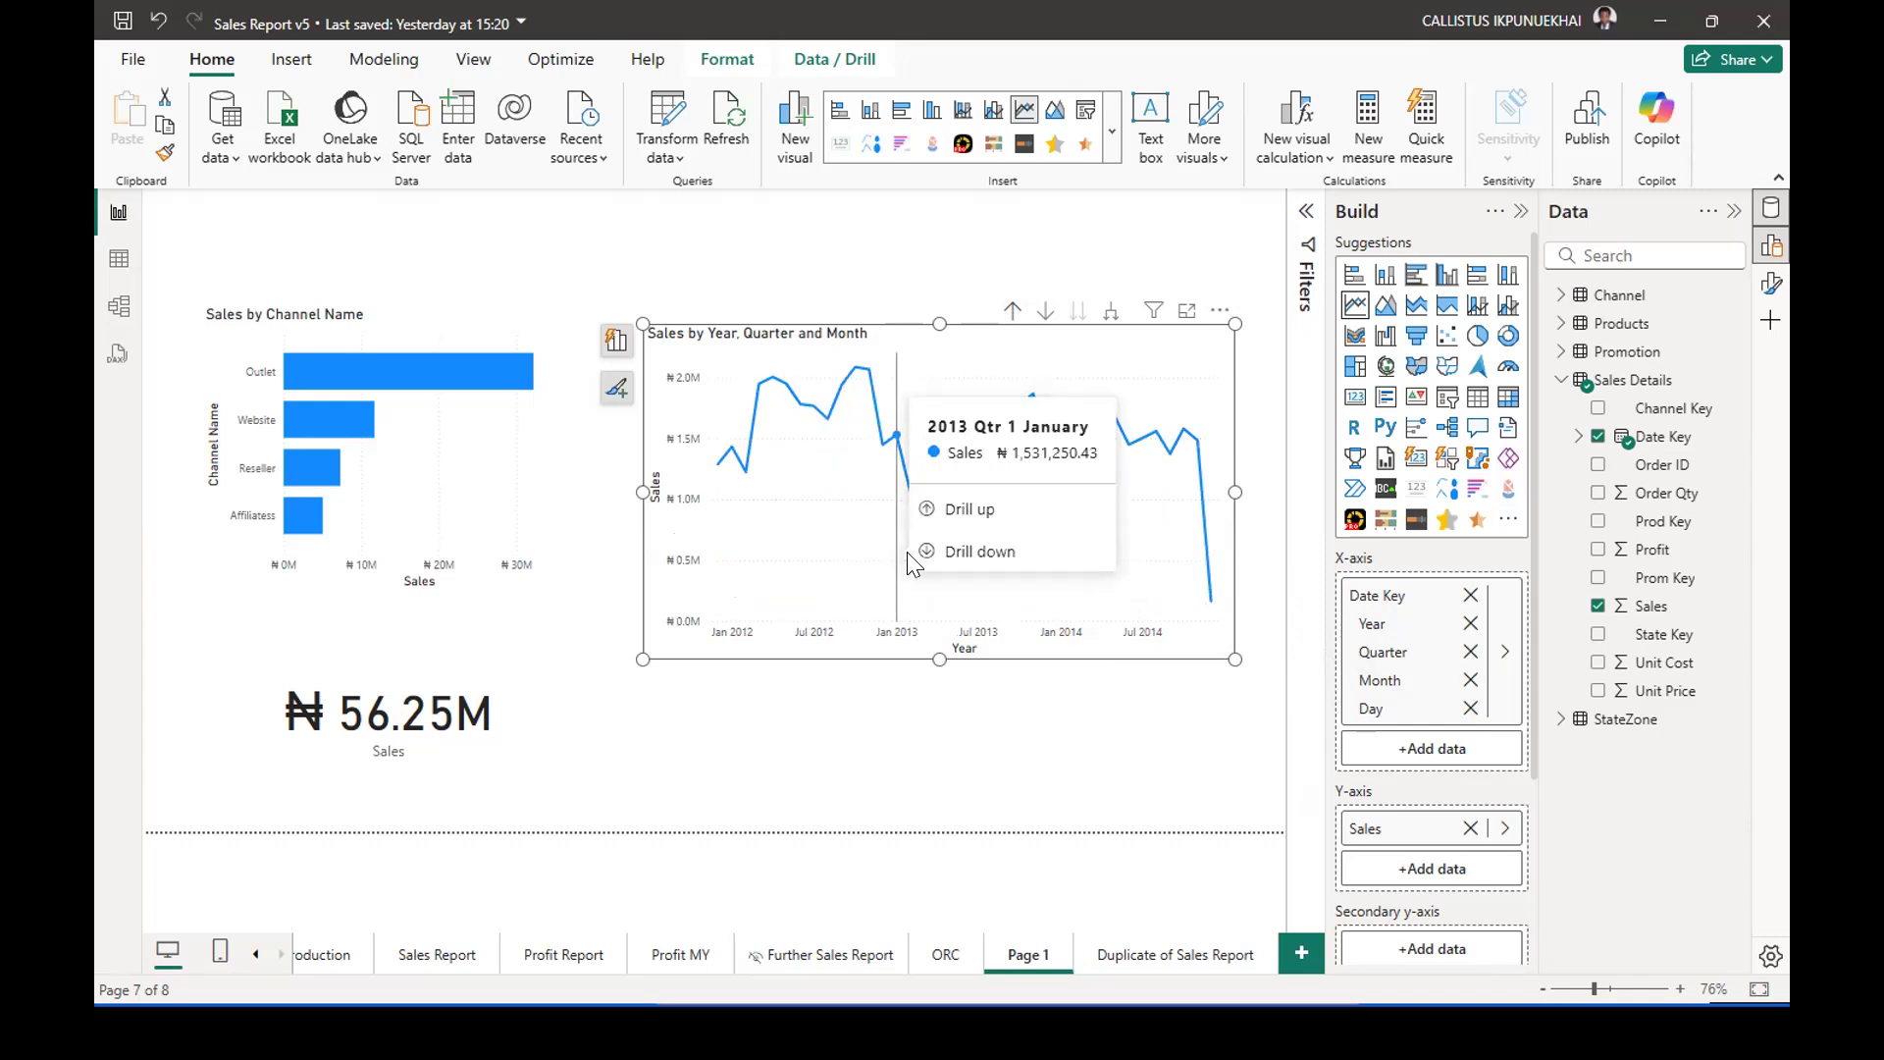
mouse_move(1182, 450)
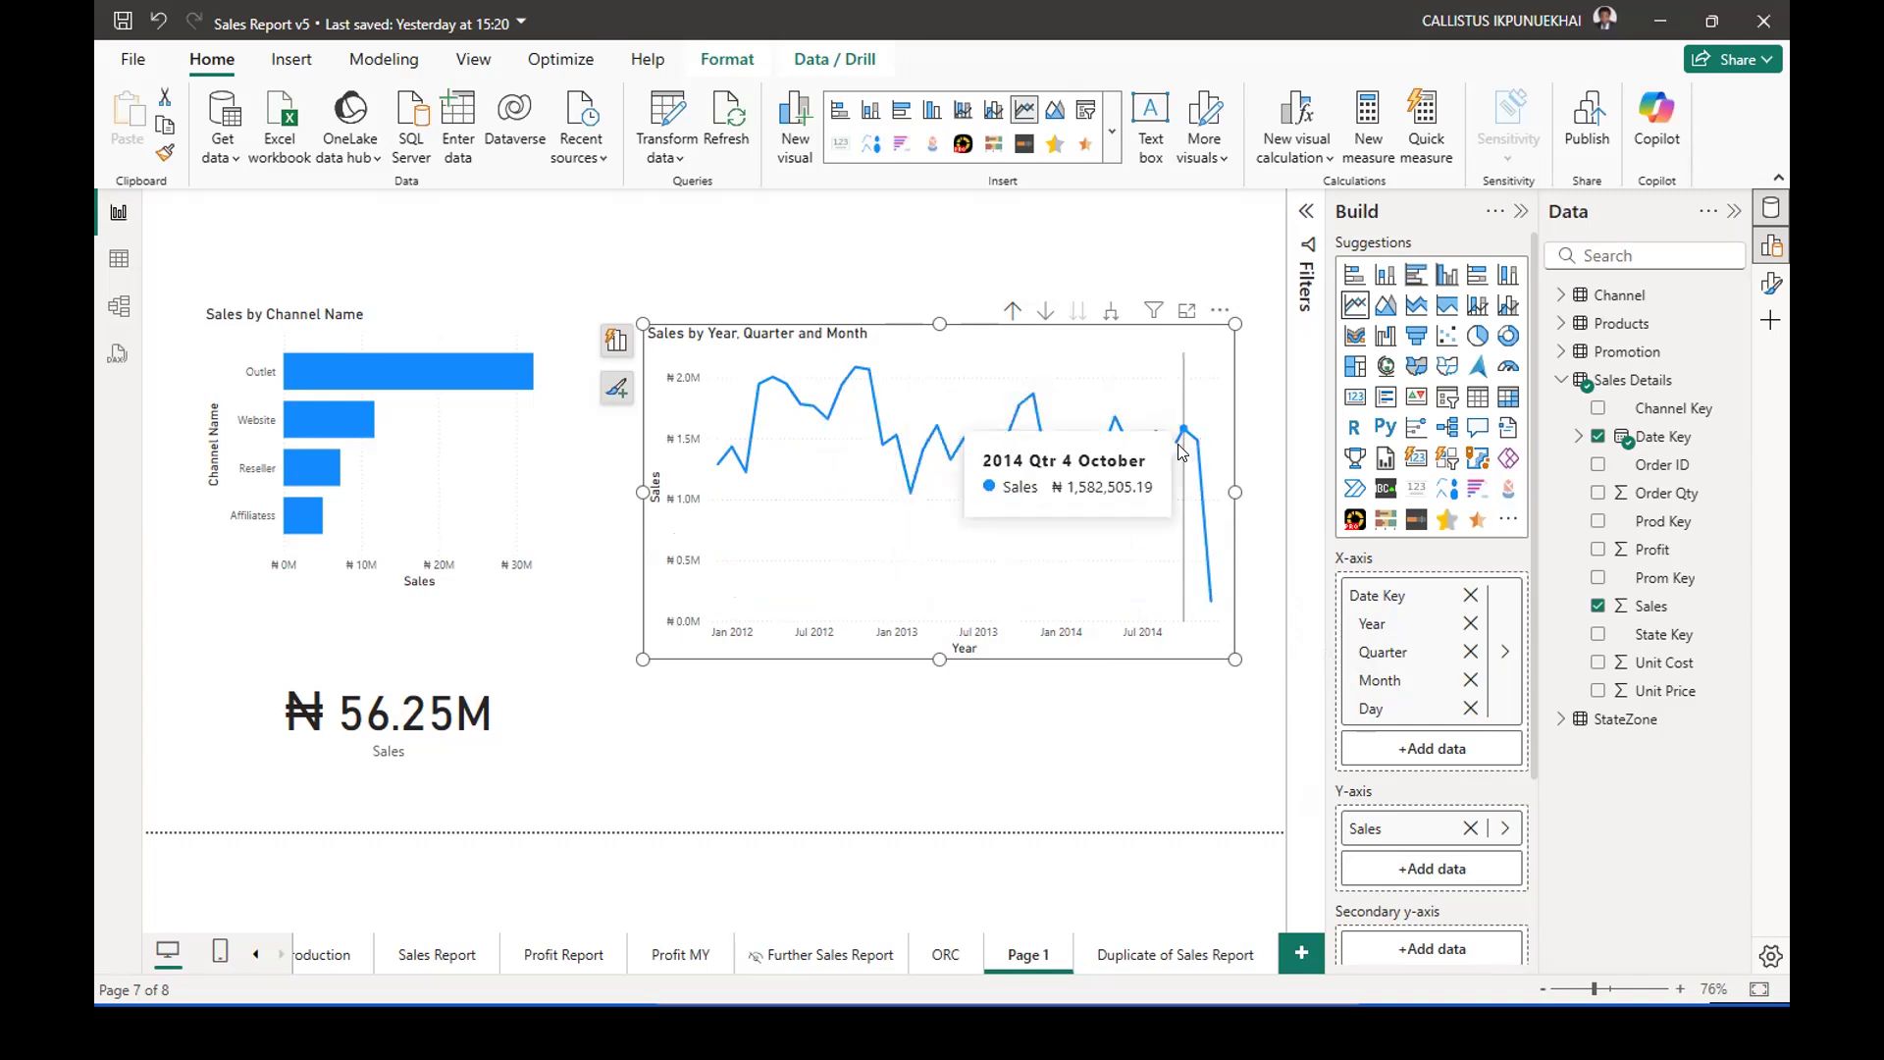
left_click(1154, 454)
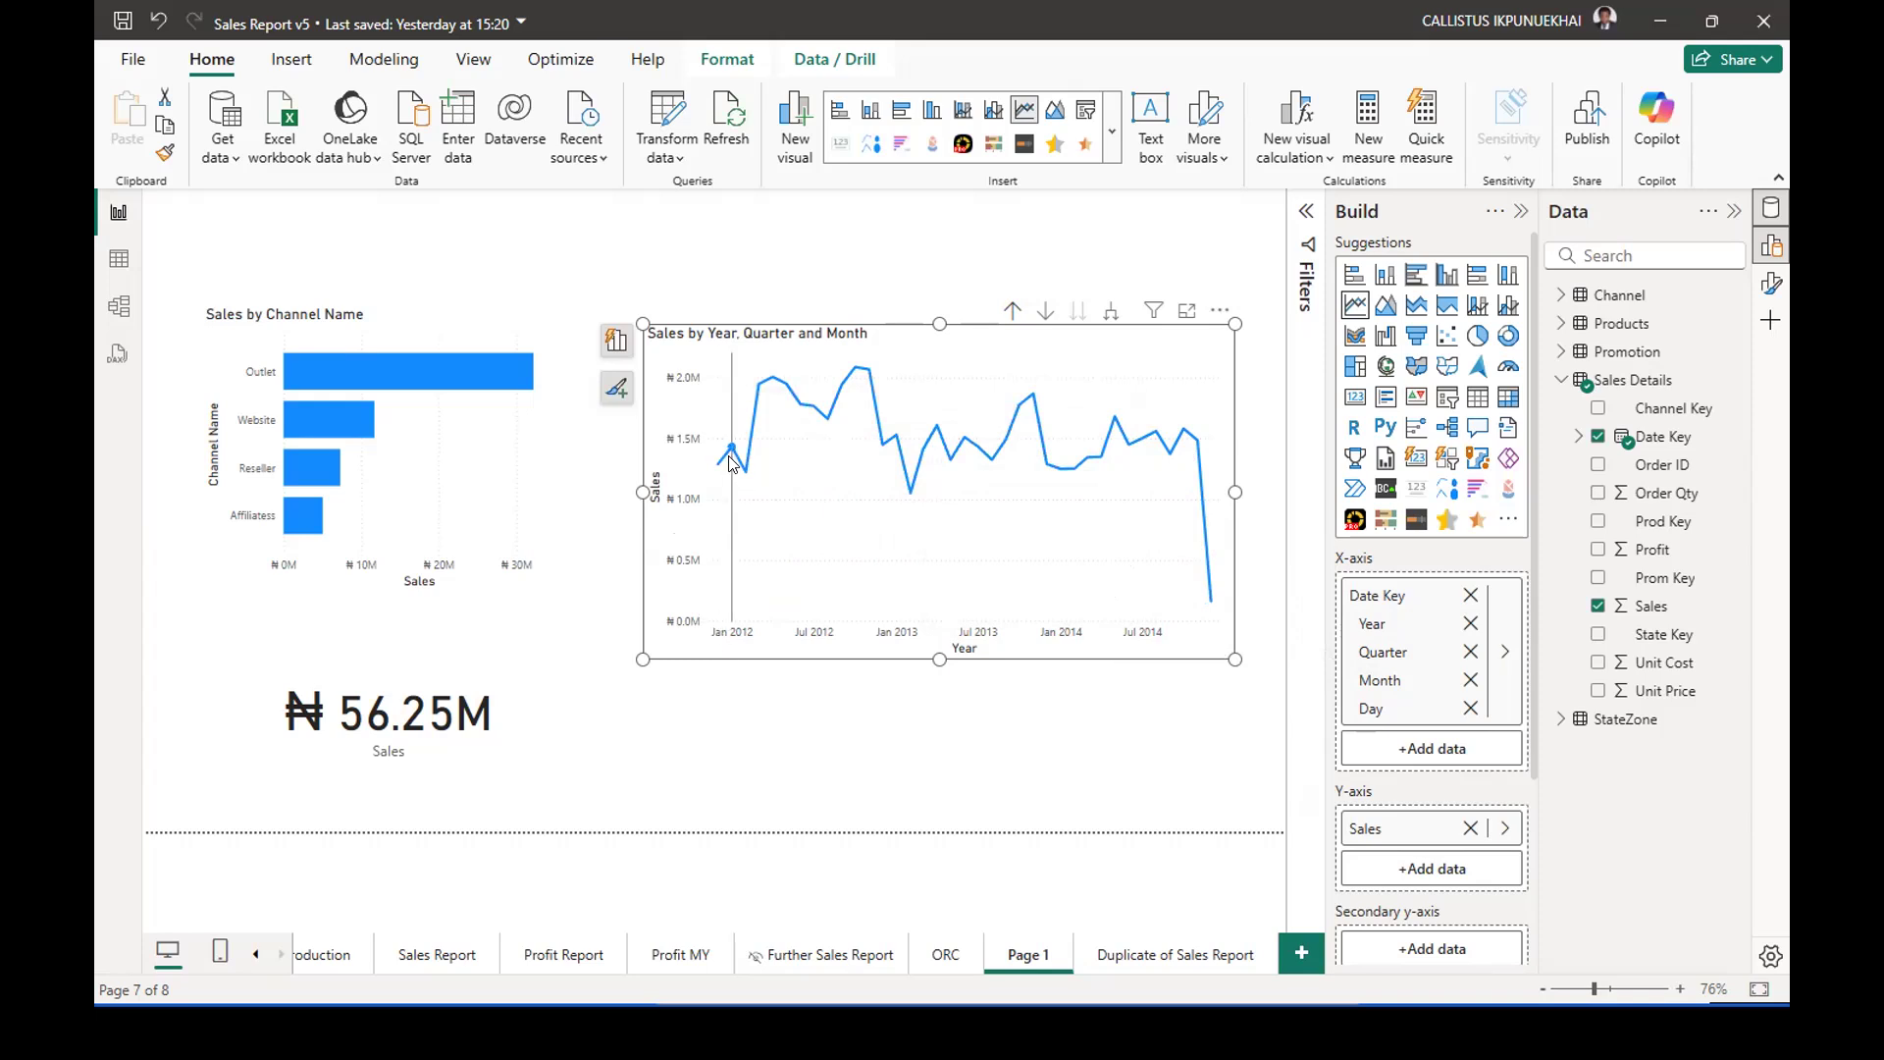
mouse_move(731, 461)
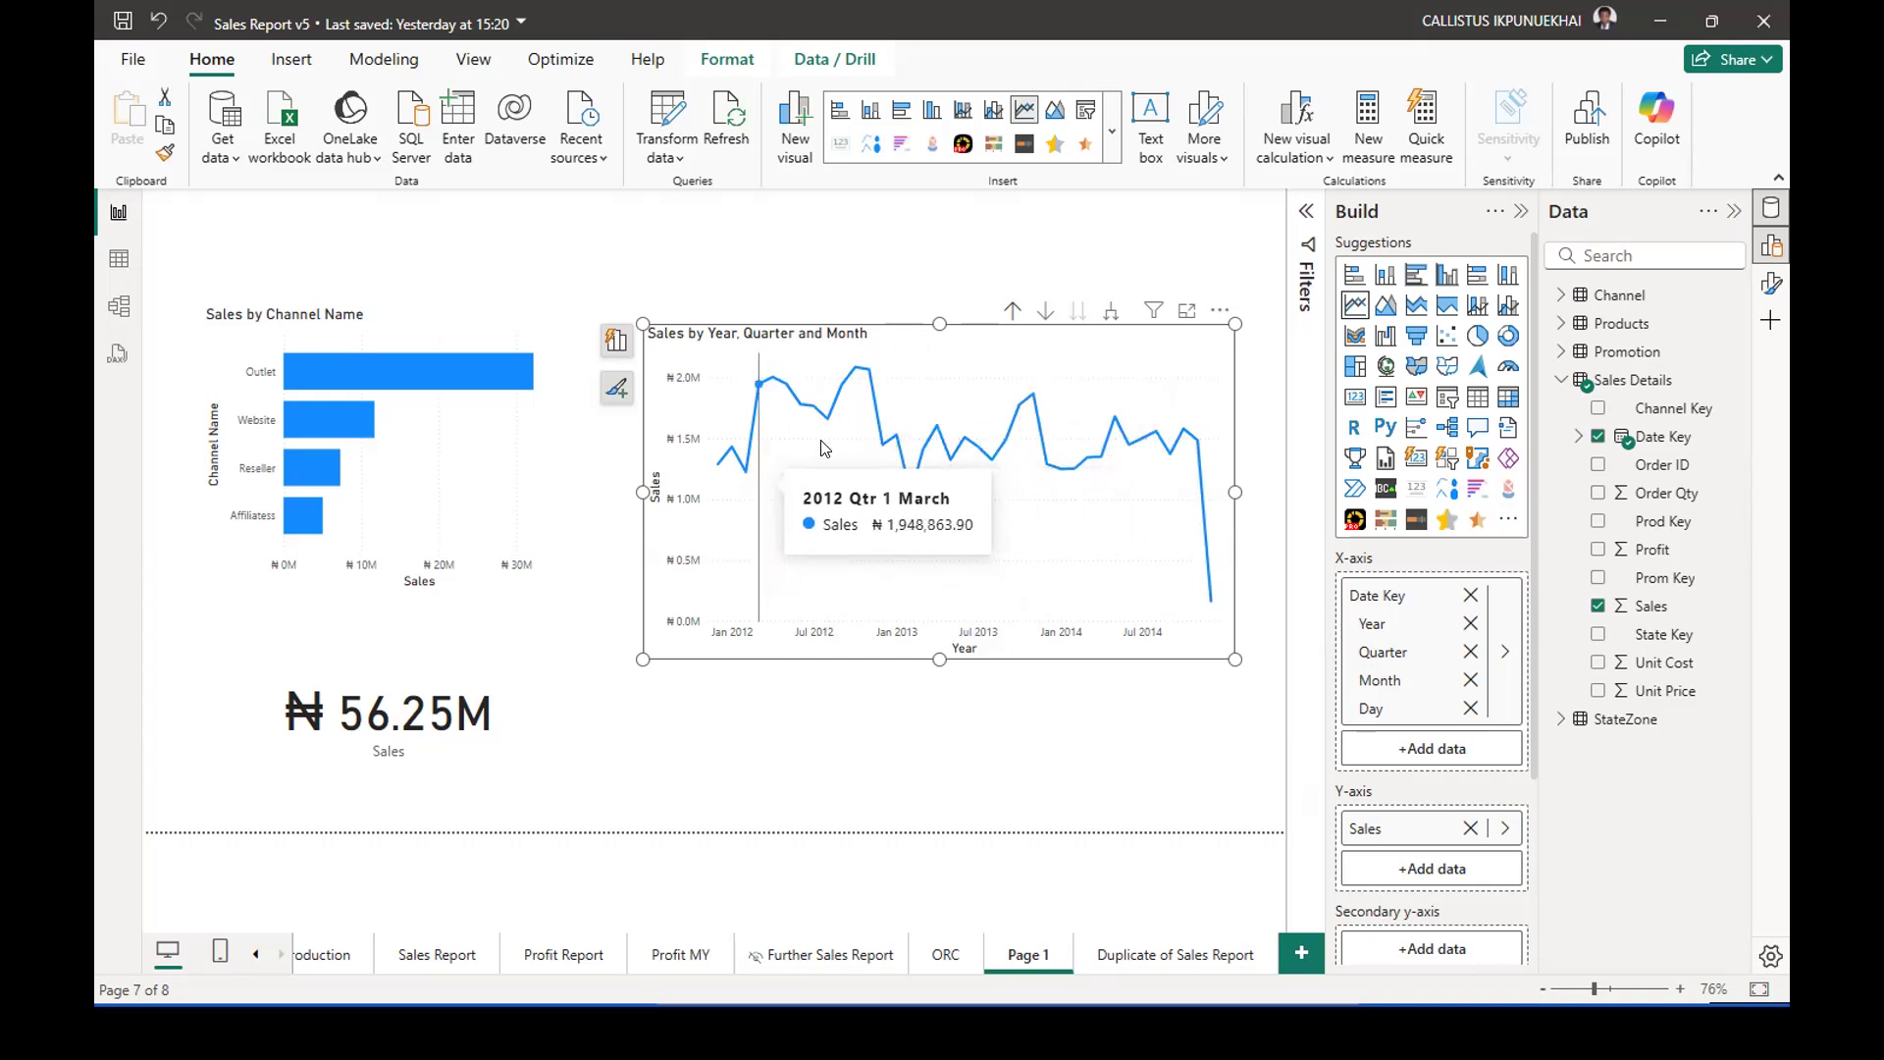
left_click(1011, 312)
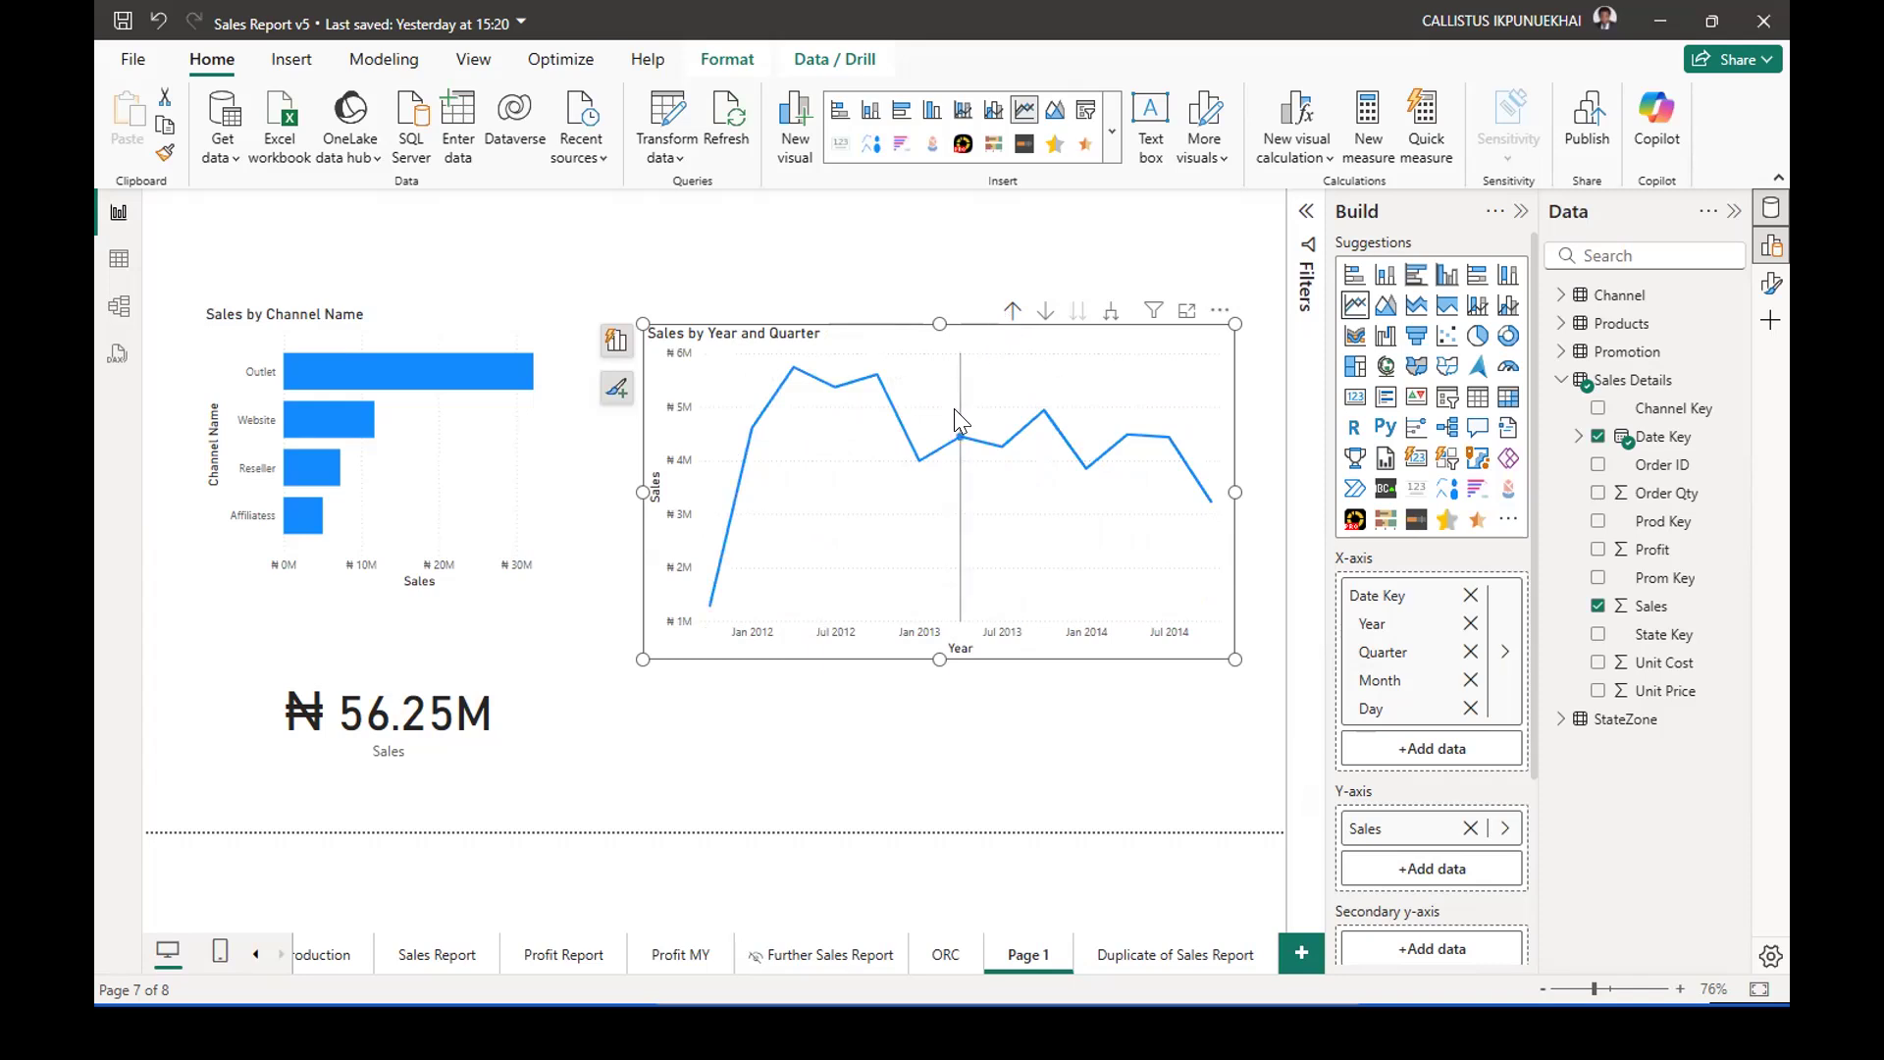
Inspect the quarterly sales points on the line chart, and drill it up to the Year level.
mouse_move(1181, 602)
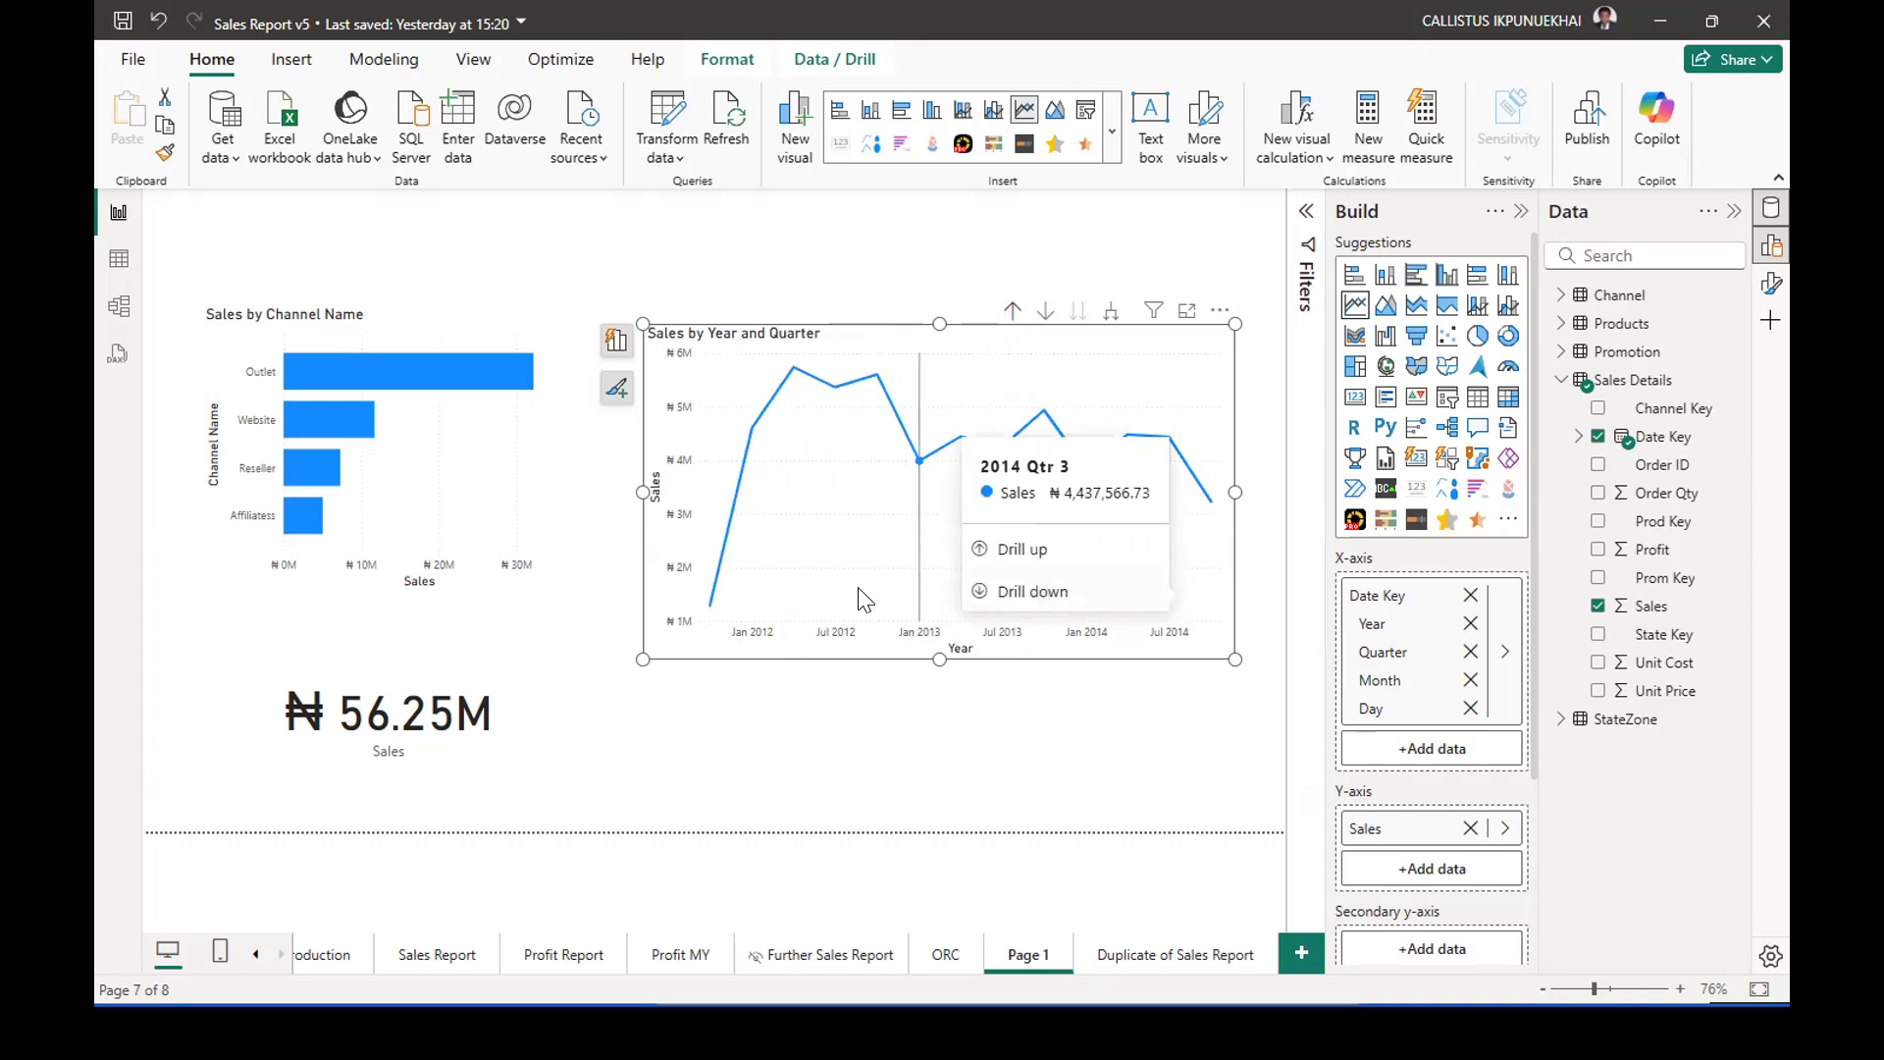
mouse_move(1160, 534)
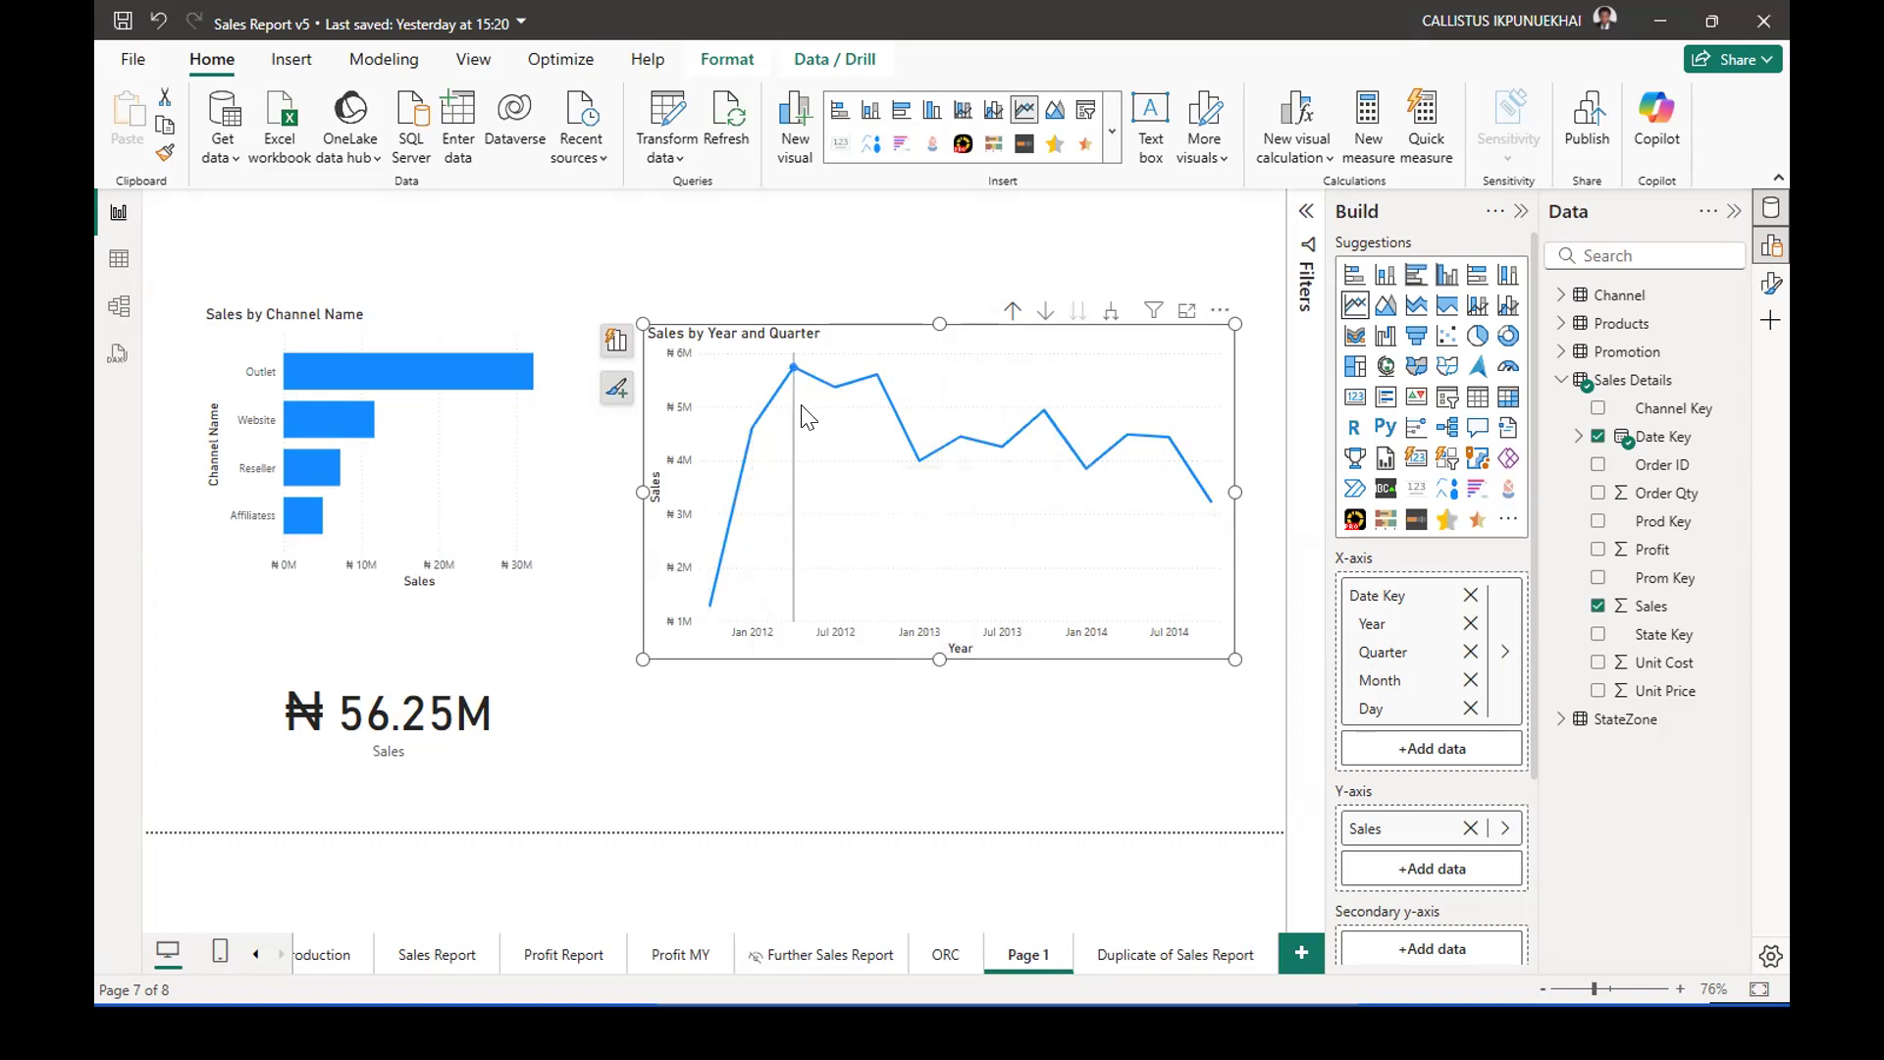
mouse_move(803, 416)
left_click(1011, 312)
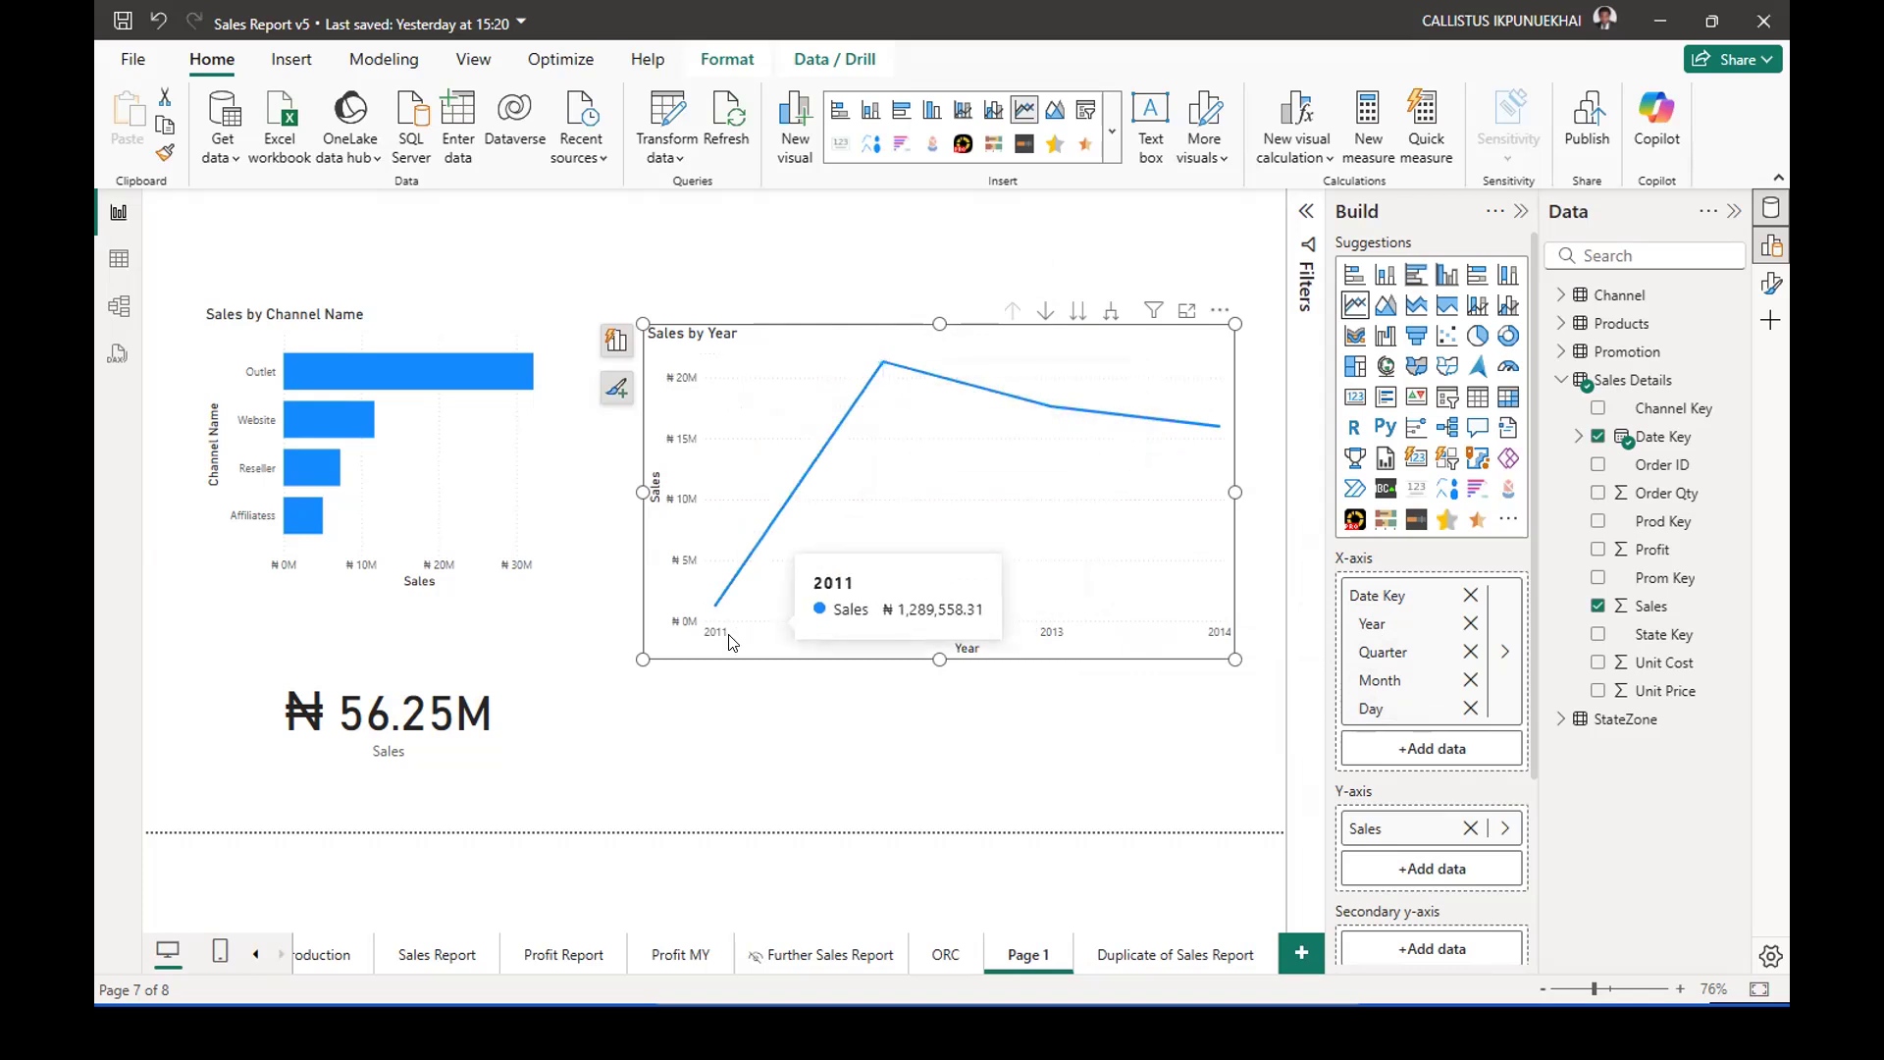
Examine the sales values for each year from 2011 to 2014 on the line chart.
mouse_move(728, 618)
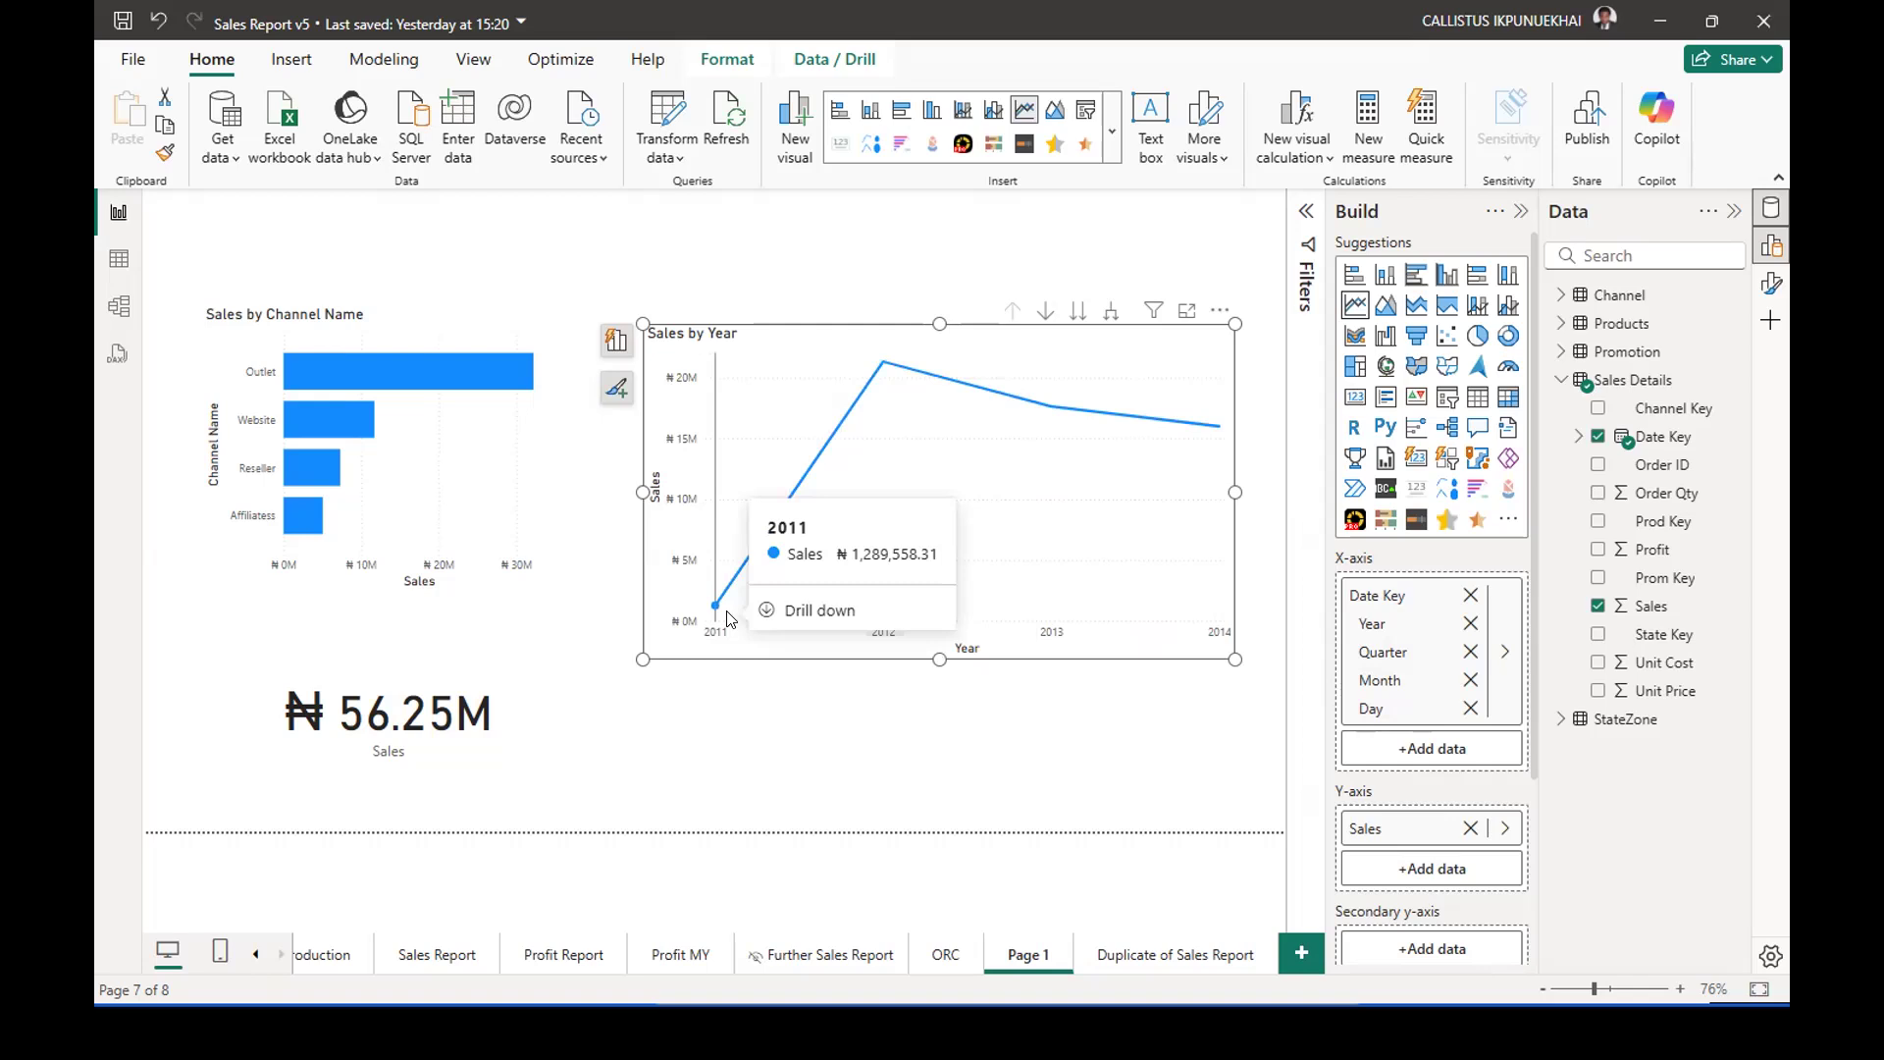
mouse_move(911, 448)
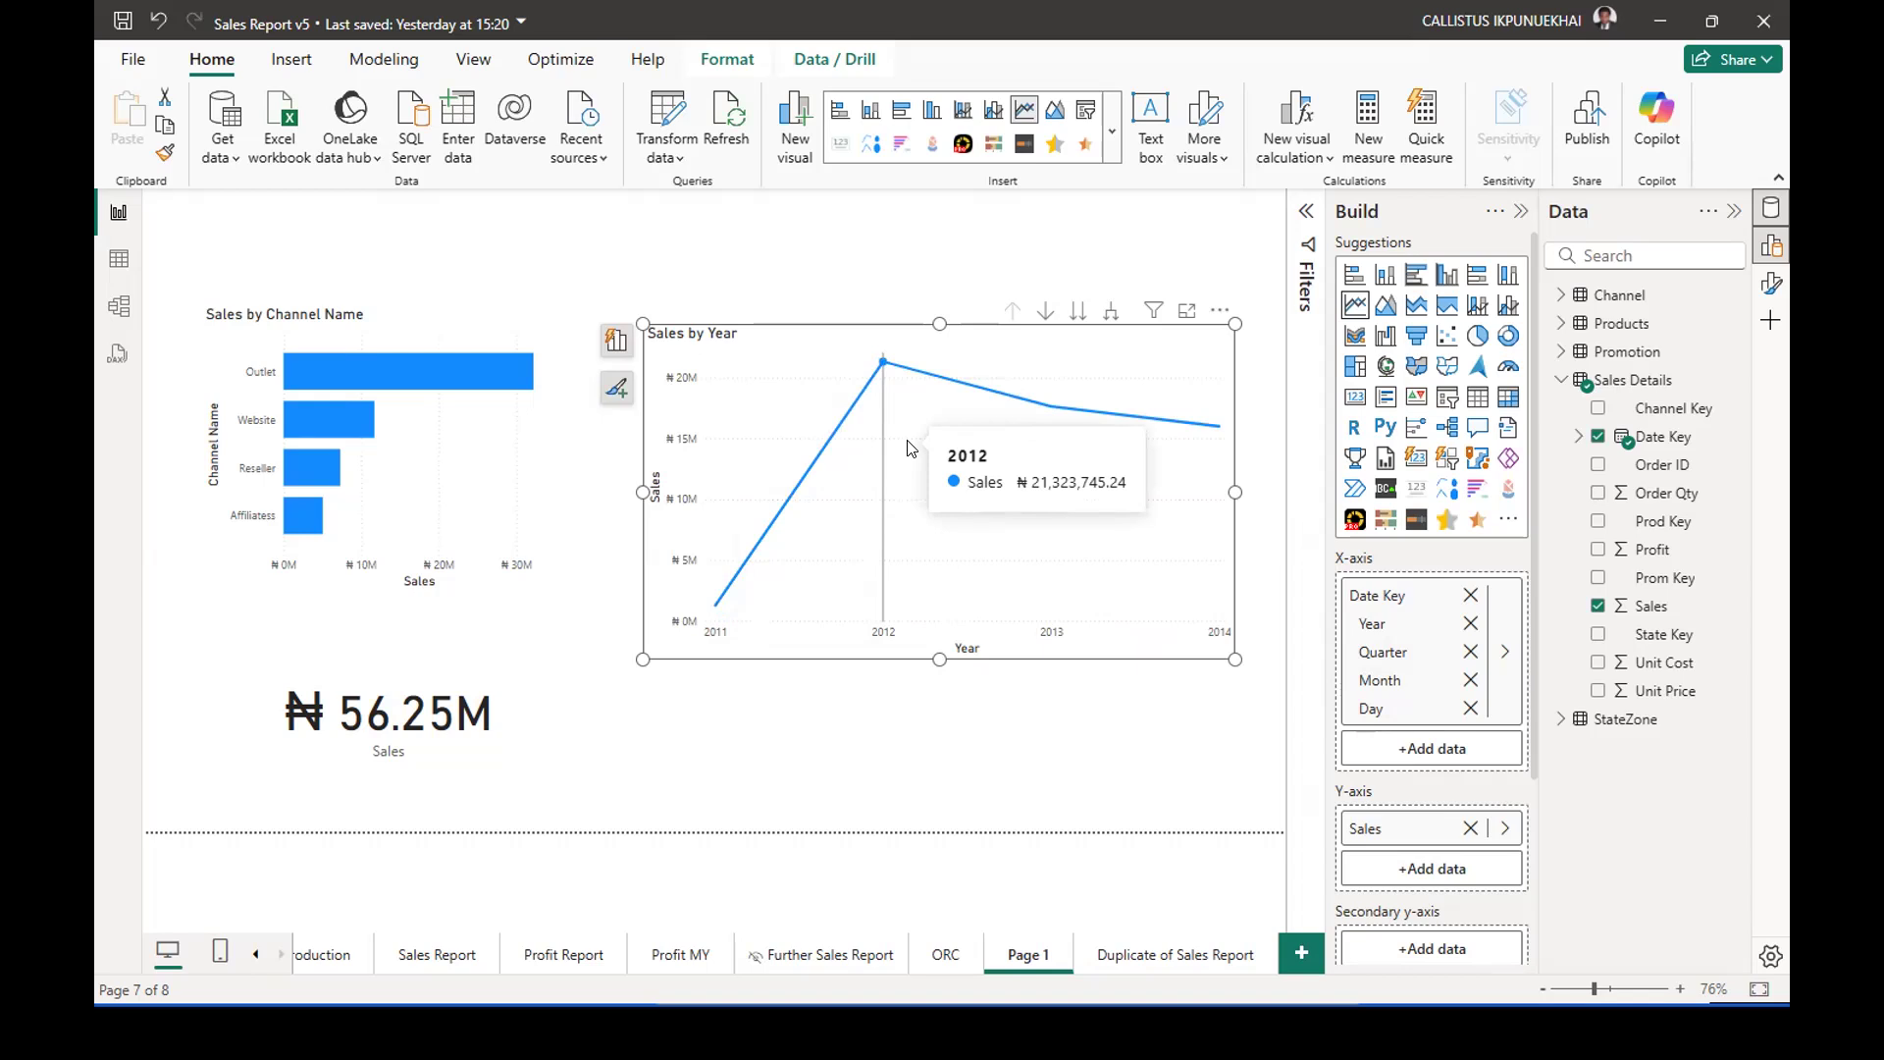
mouse_move(1054, 433)
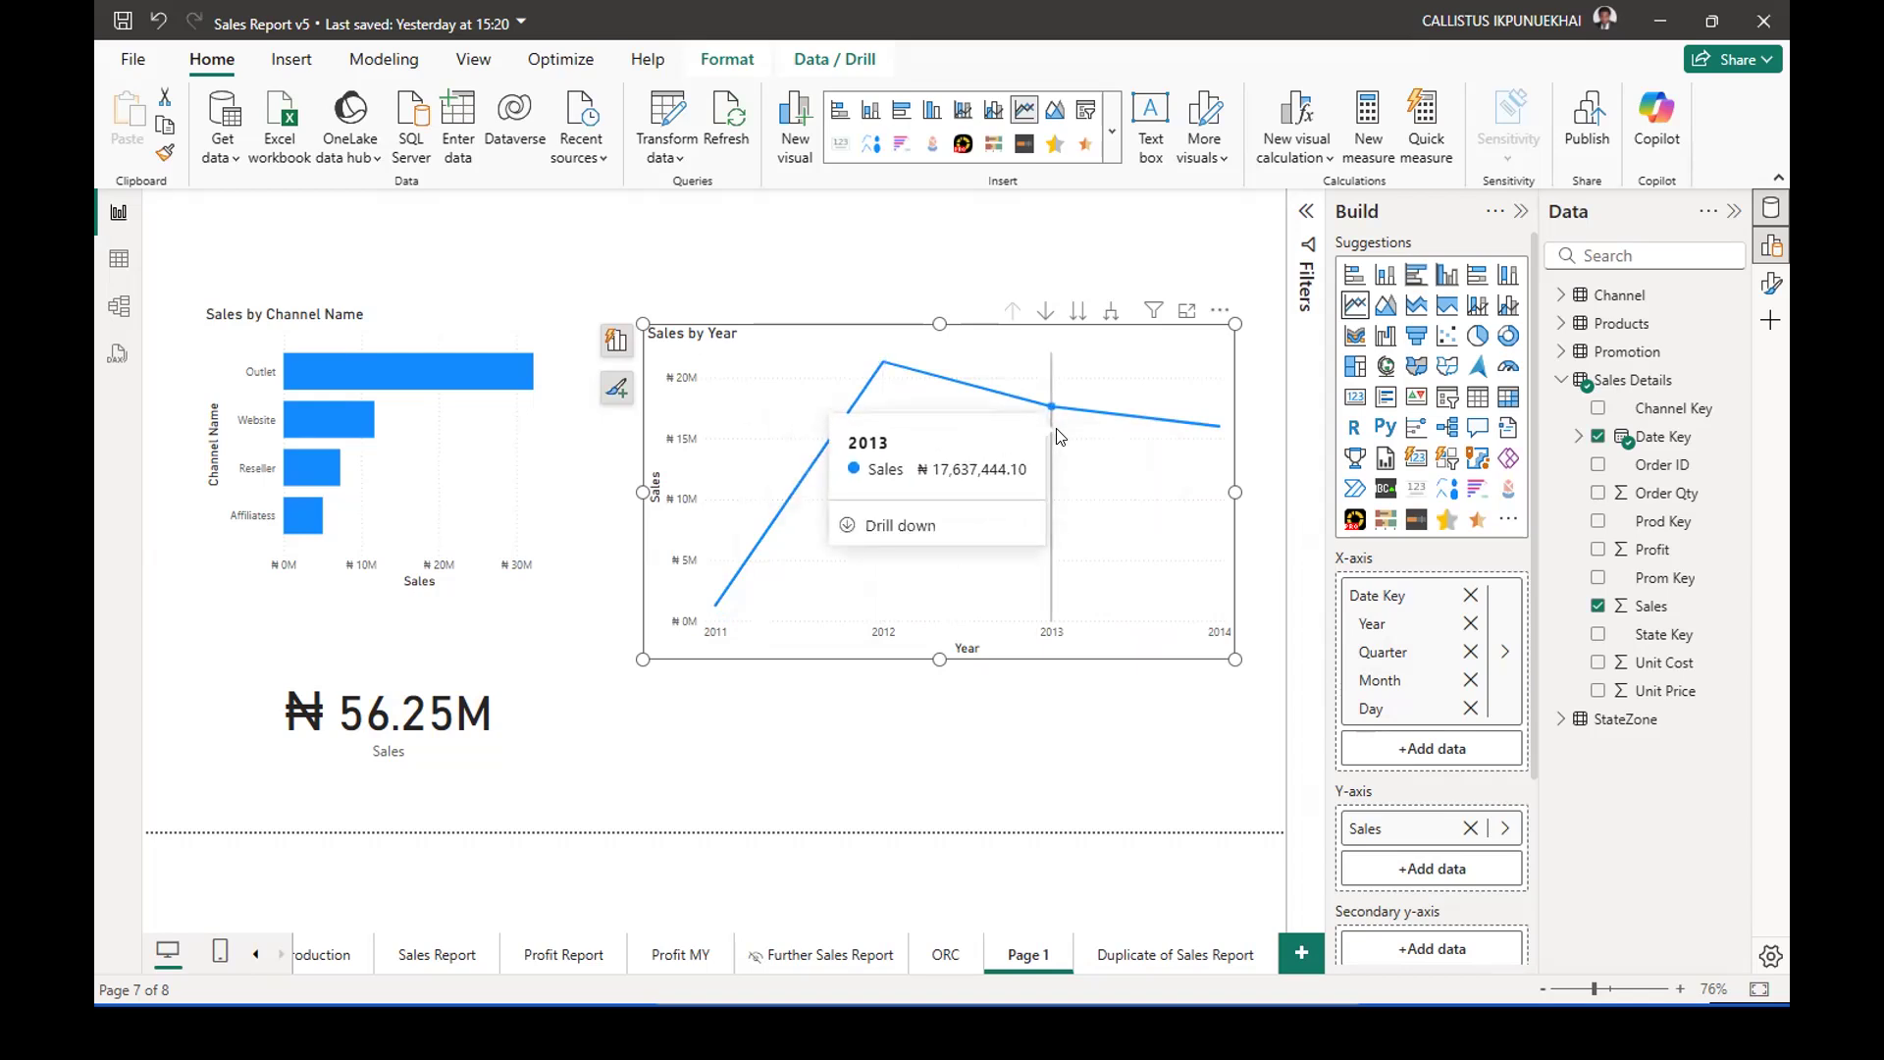
mouse_move(1210, 437)
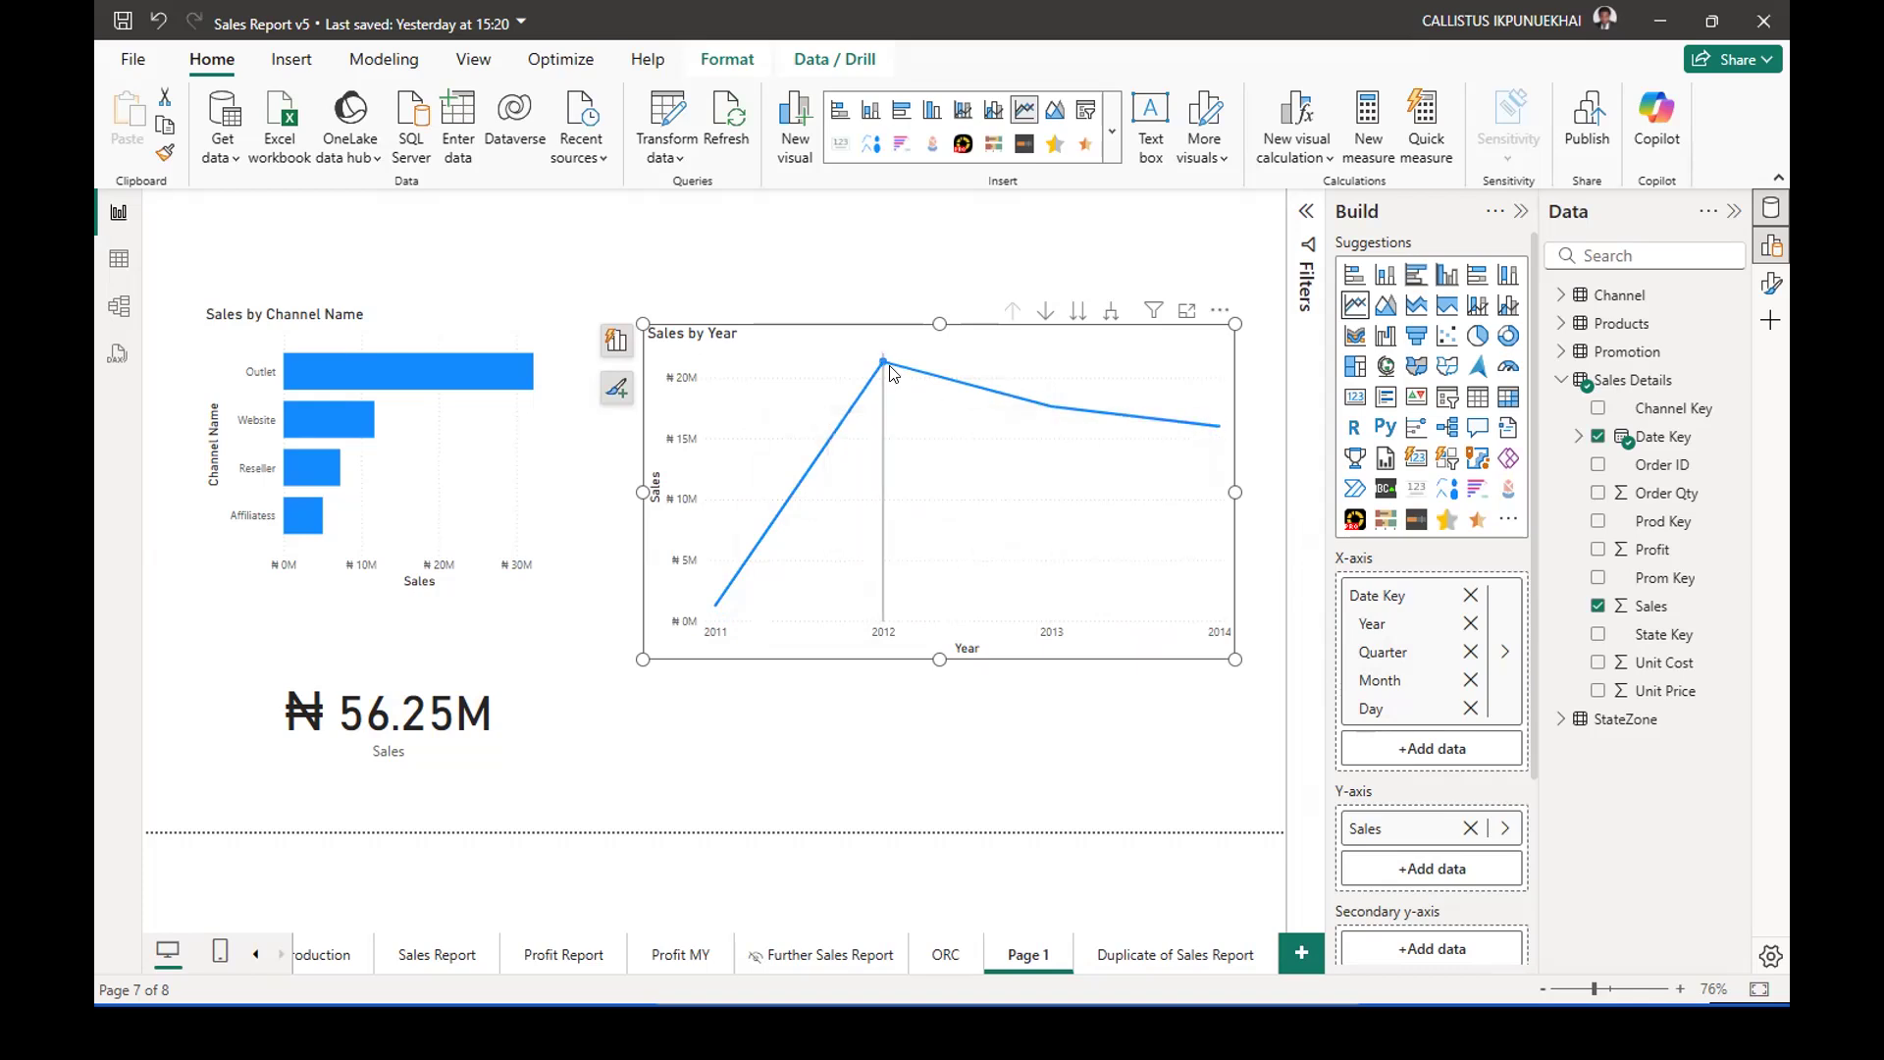
mouse_move(1023, 404)
mouse_move(887, 365)
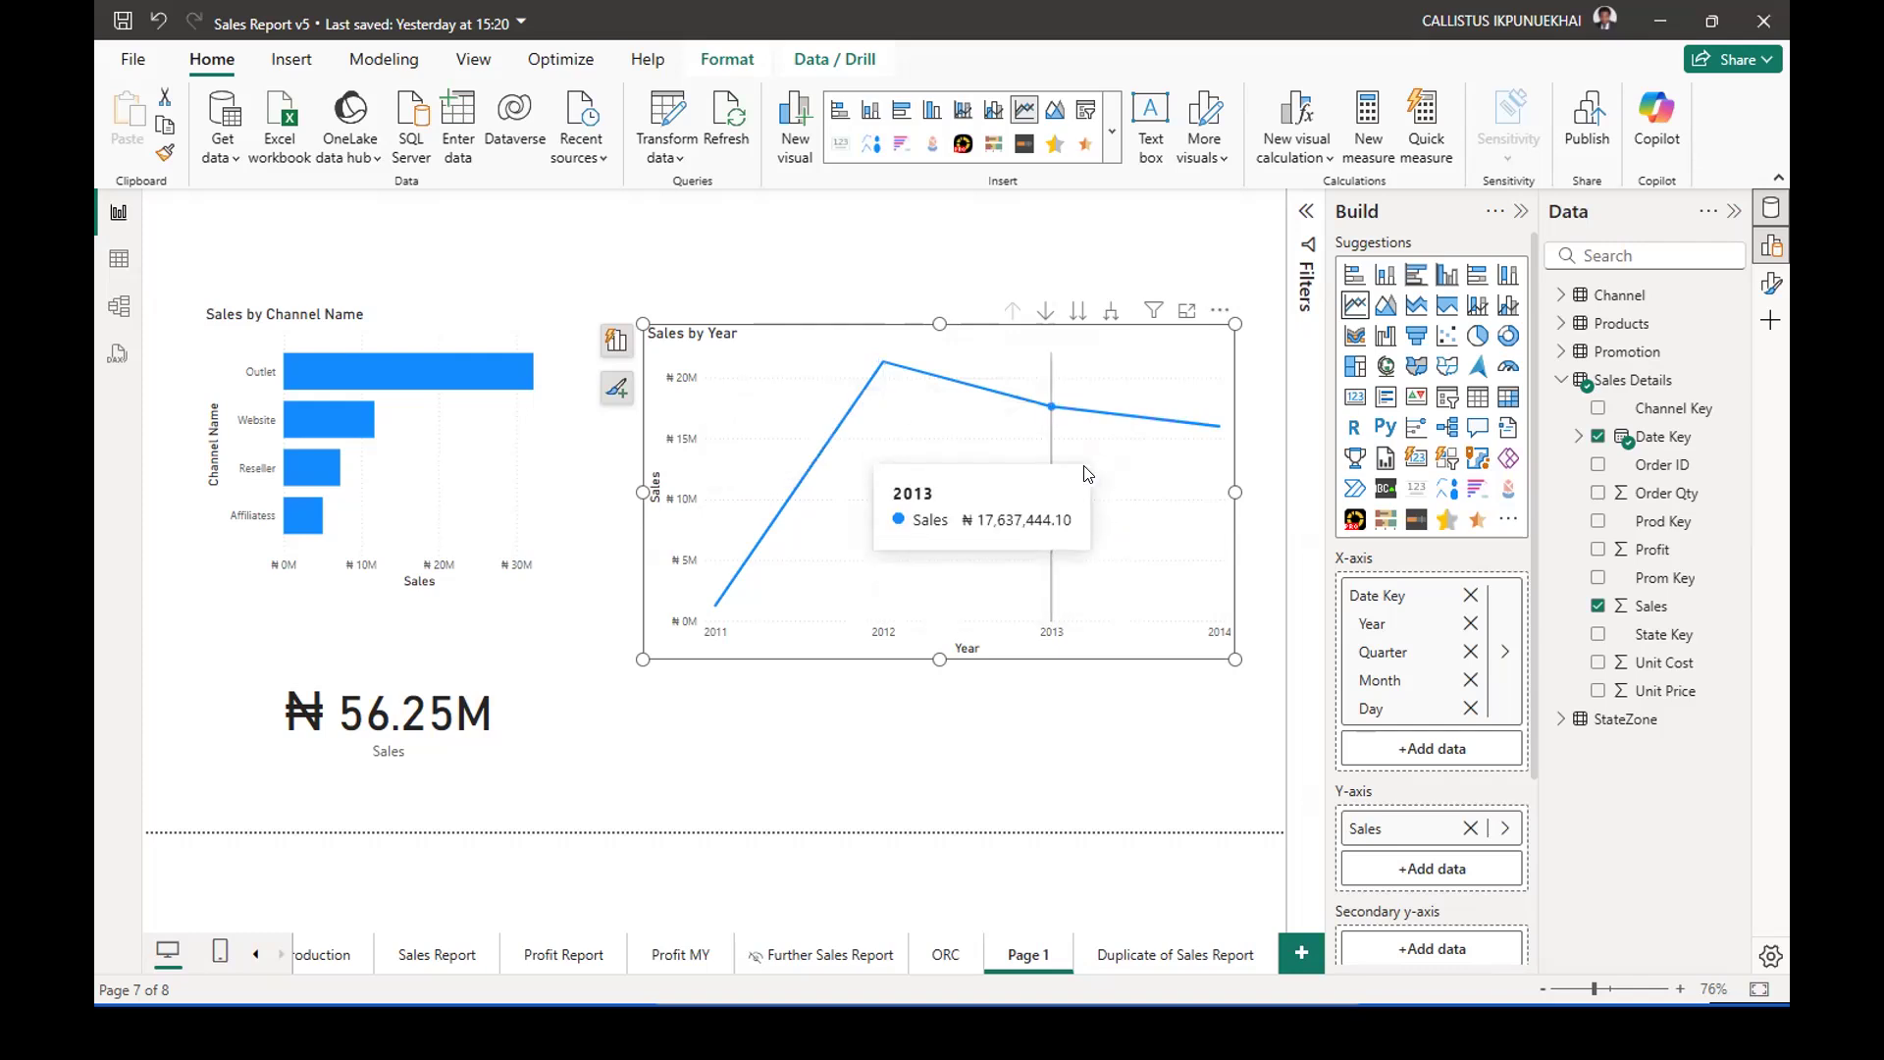
Convert the Sales by Year line chart to a clustered column chart and check the 2012, 2013 and 2014 columns.
left_click(1442, 279)
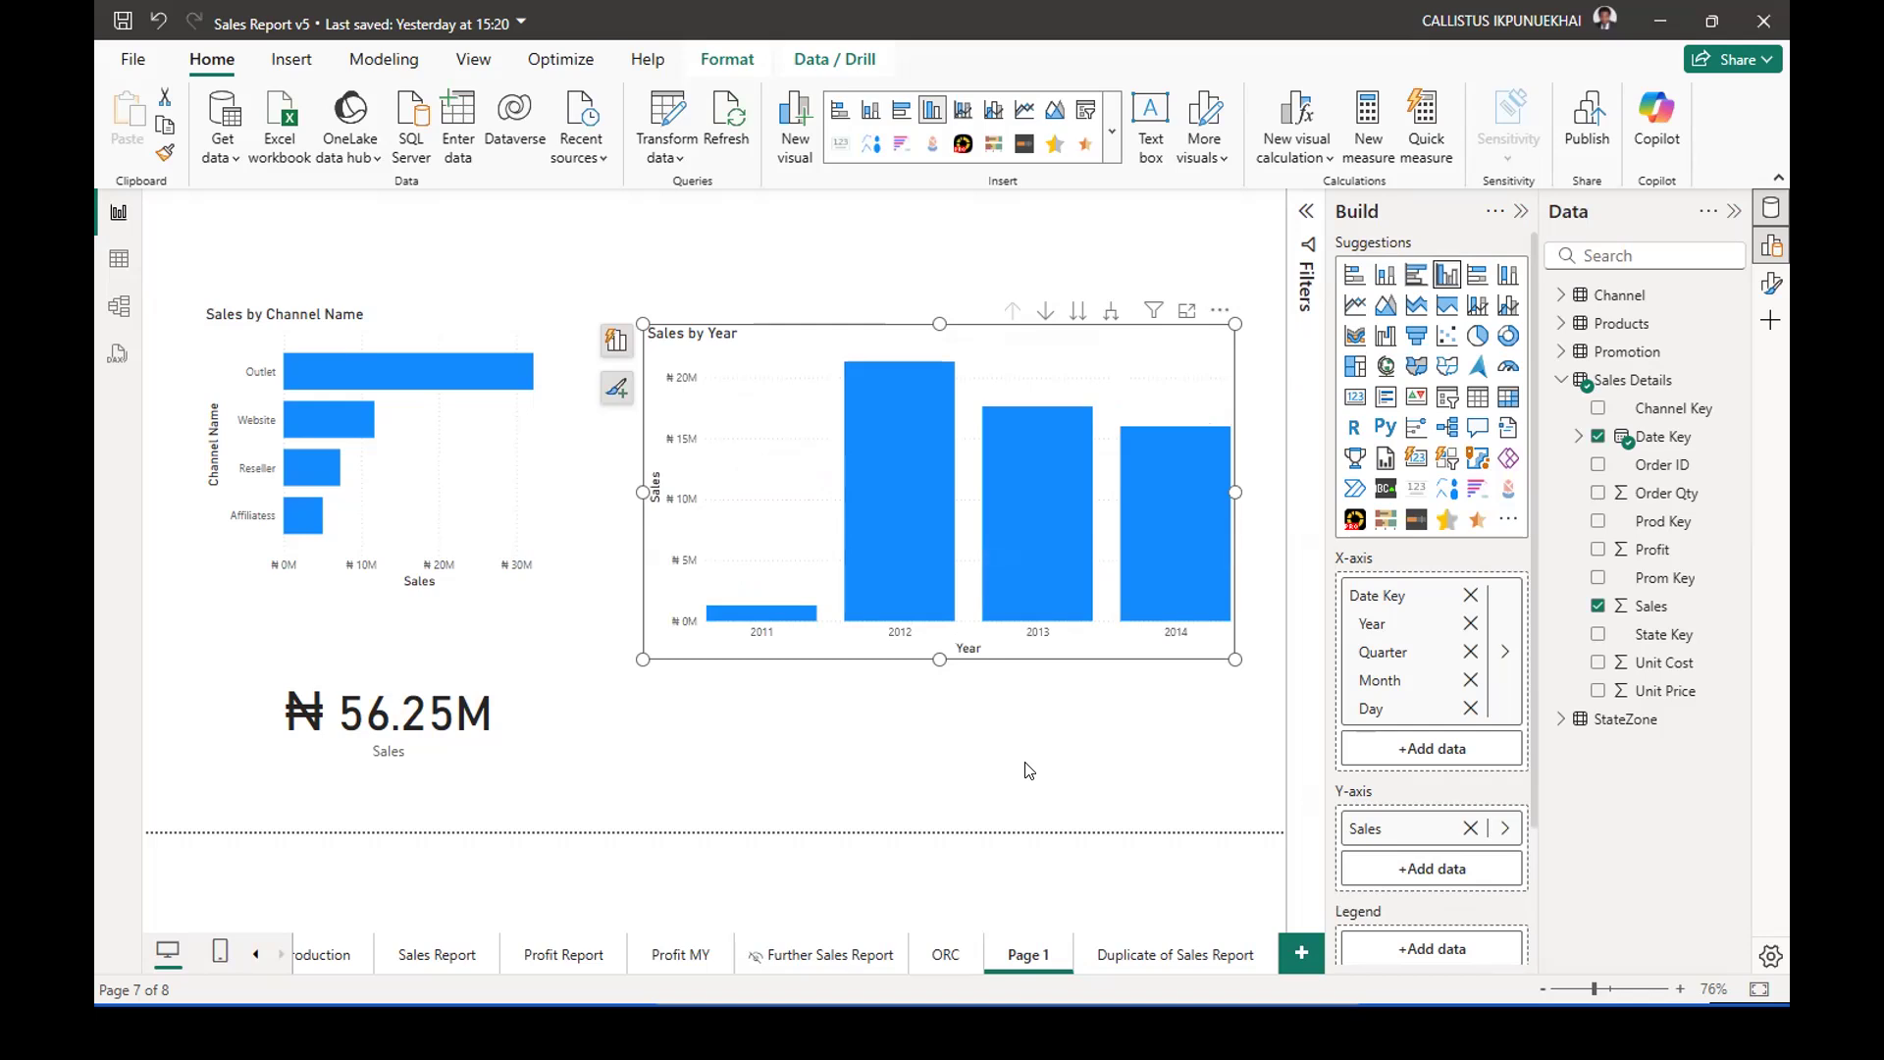
mouse_move(910, 445)
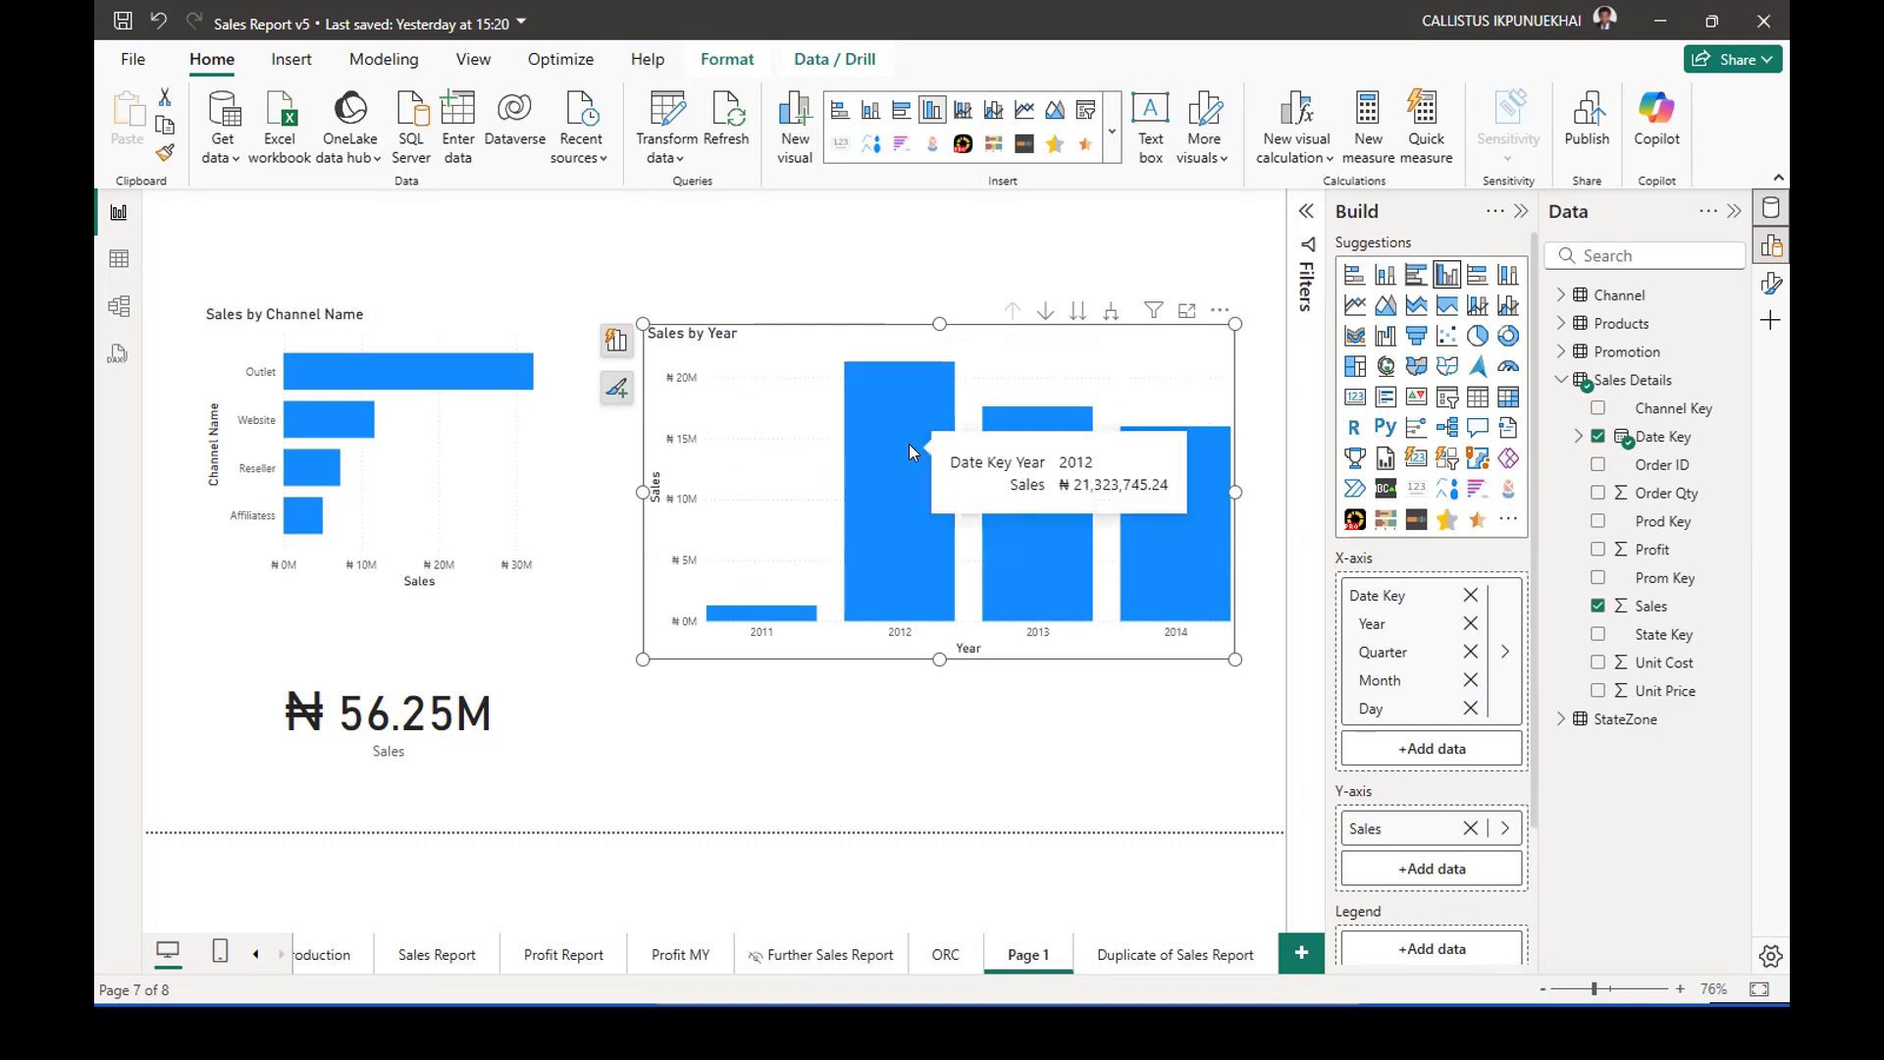
mouse_move(1028, 518)
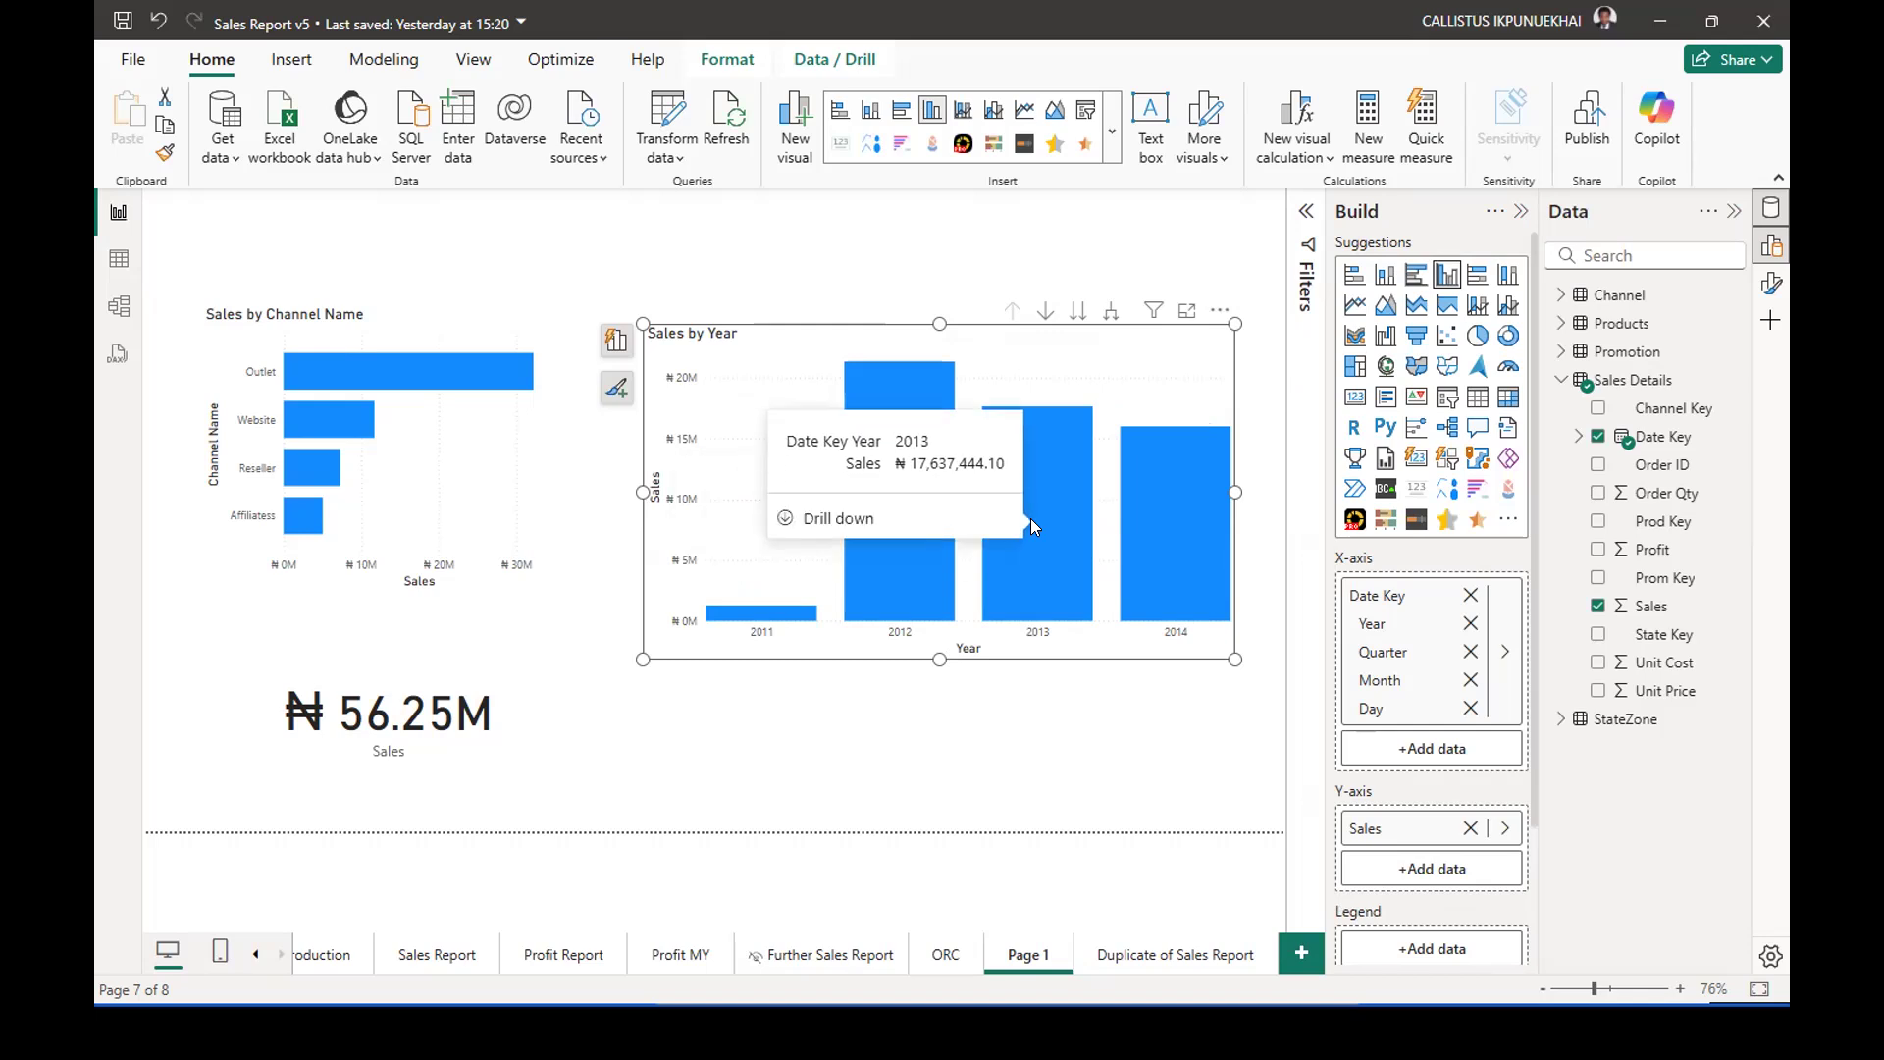
mouse_move(1191, 536)
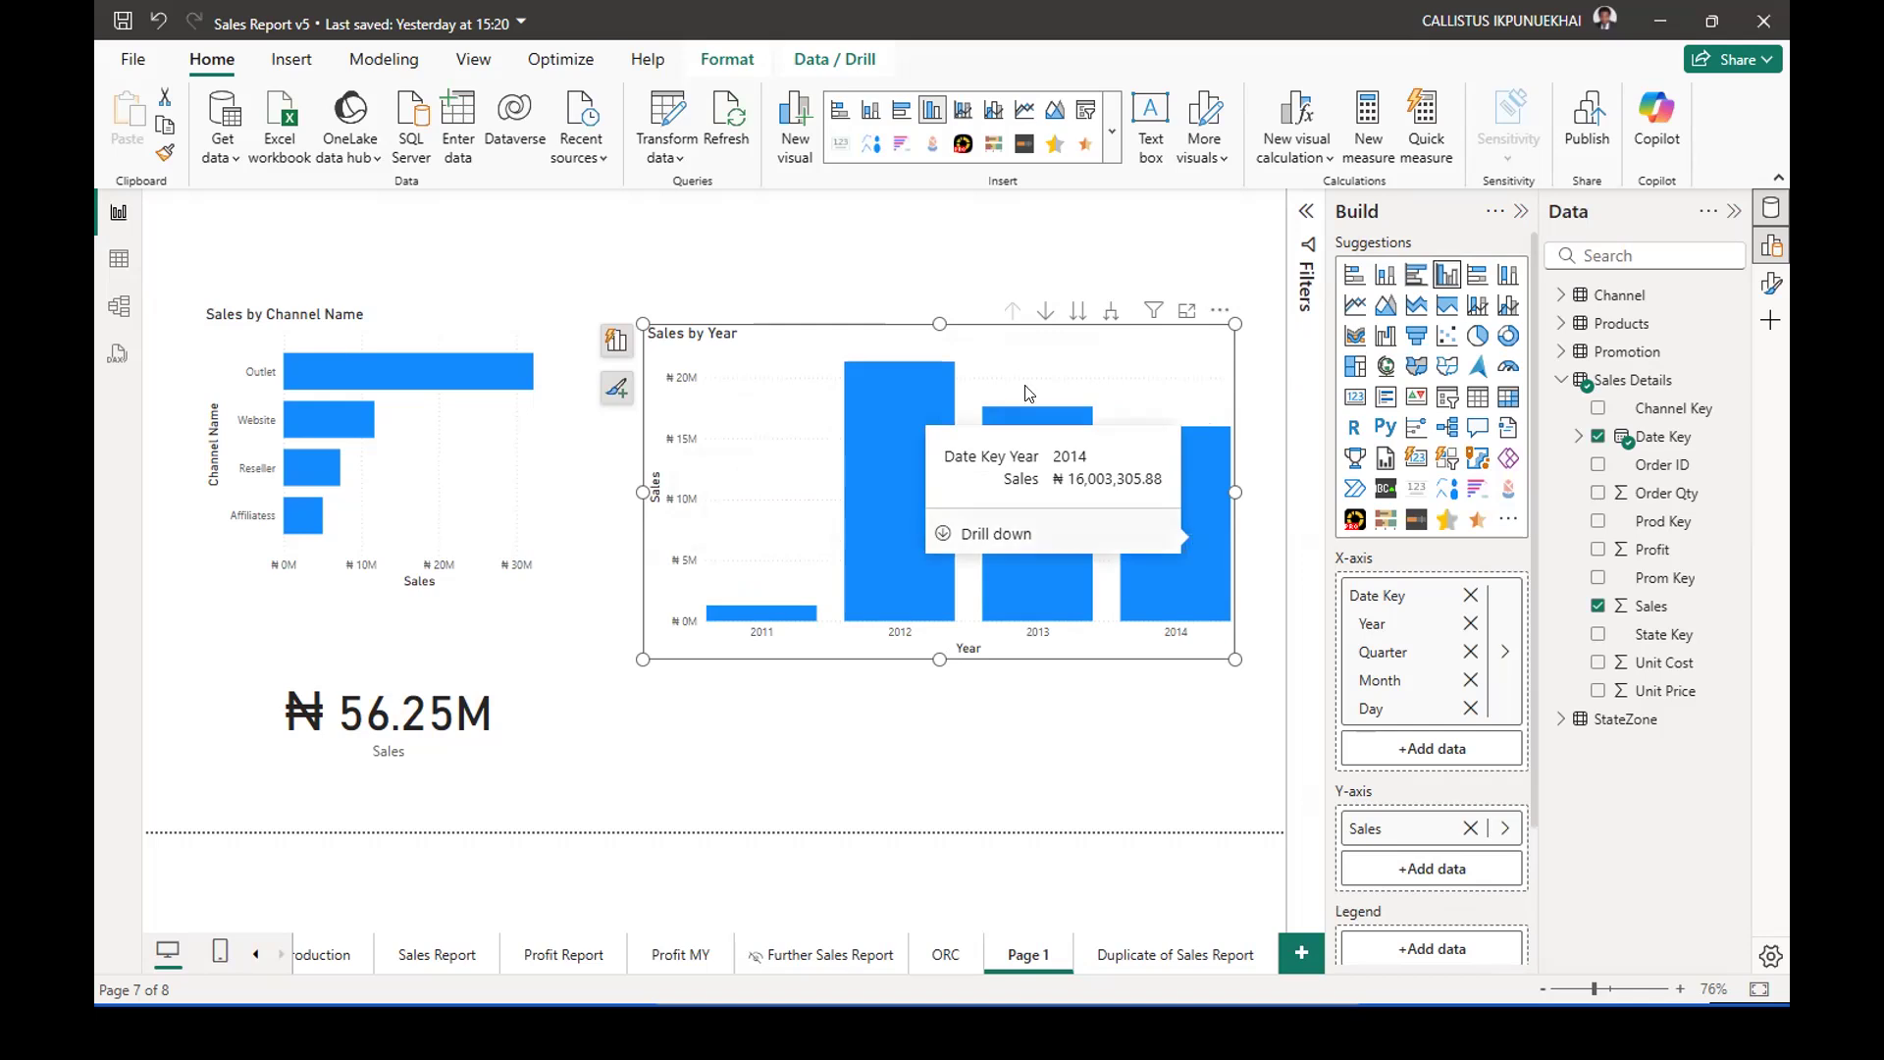
Move both sales charts up the report page and shrink Sales by Year to the height of Sales by Channel Name.
left_click_drag(913, 345, 921, 256)
left_click_drag(447, 328, 430, 245)
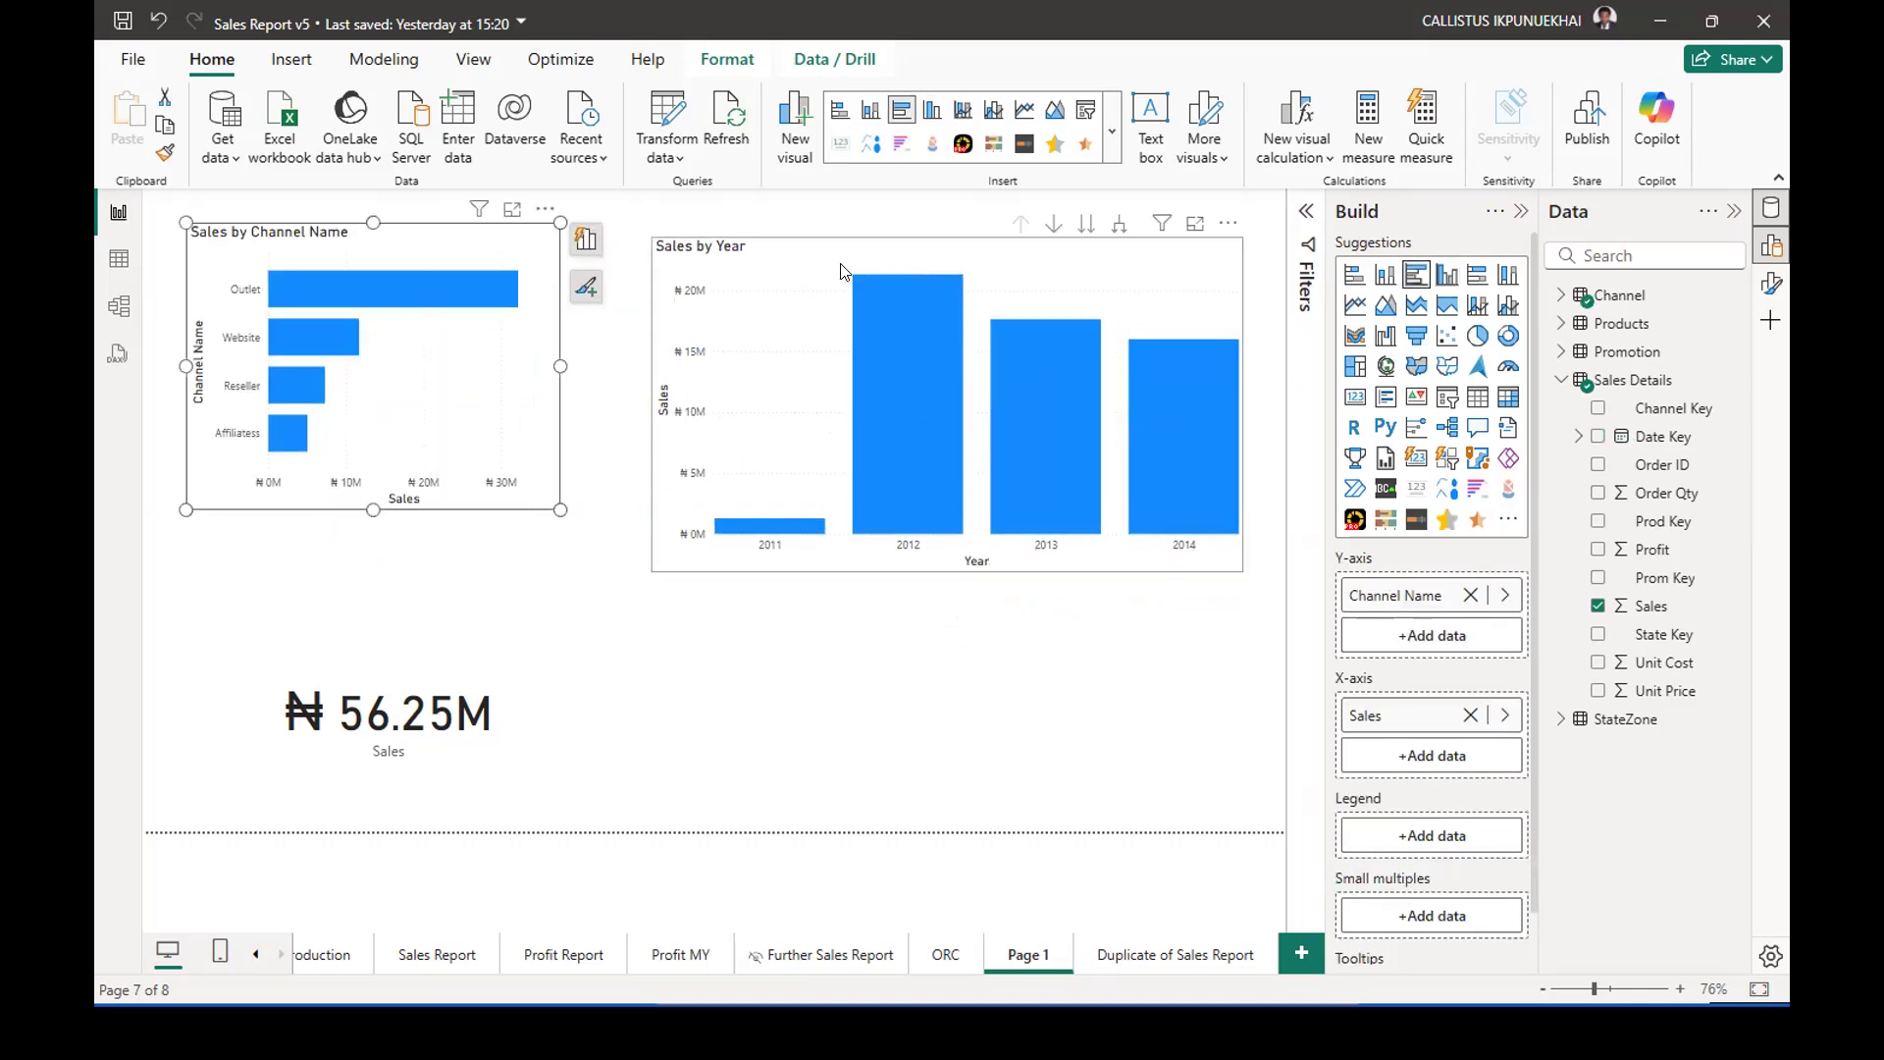
left_click_drag(832, 285, 803, 271)
left_click_drag(620, 556, 651, 509)
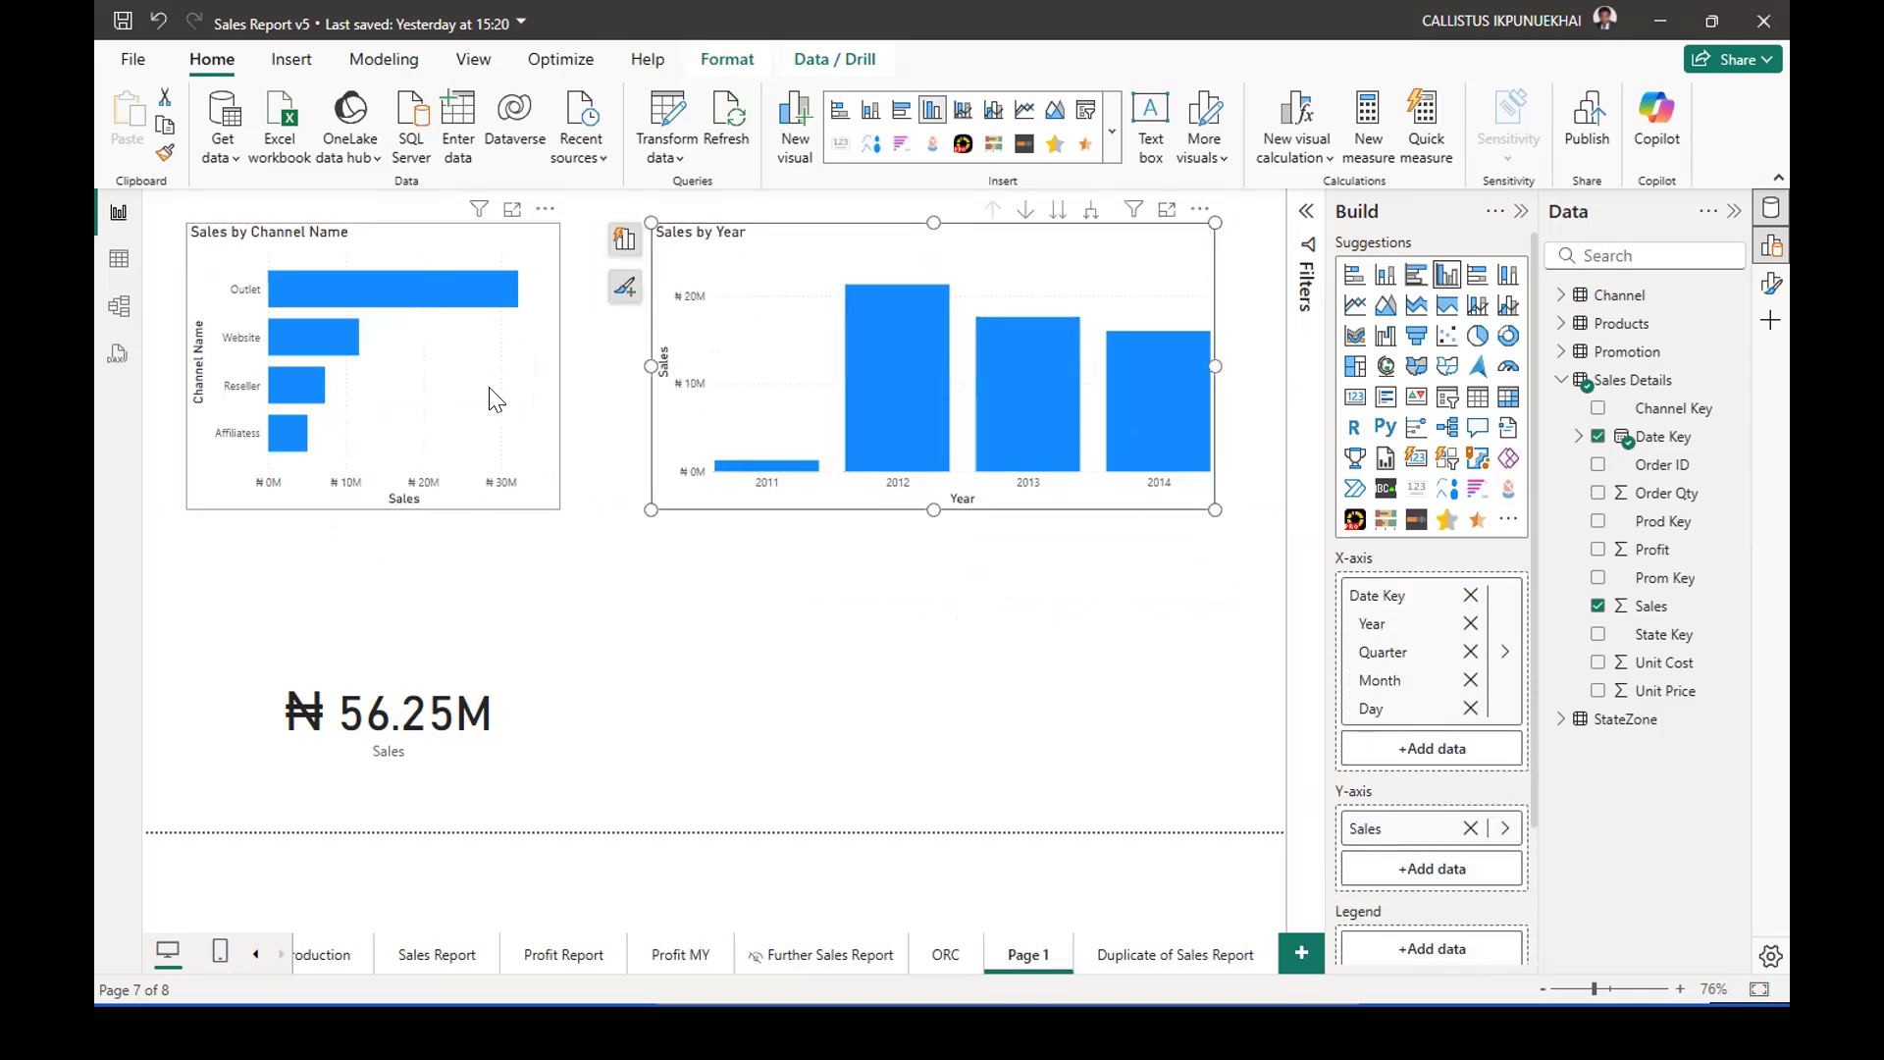
Swap the two charts, placing Sales by Year on the left of the page and a wider Sales by Channel Name on the right.
left_click(542, 475)
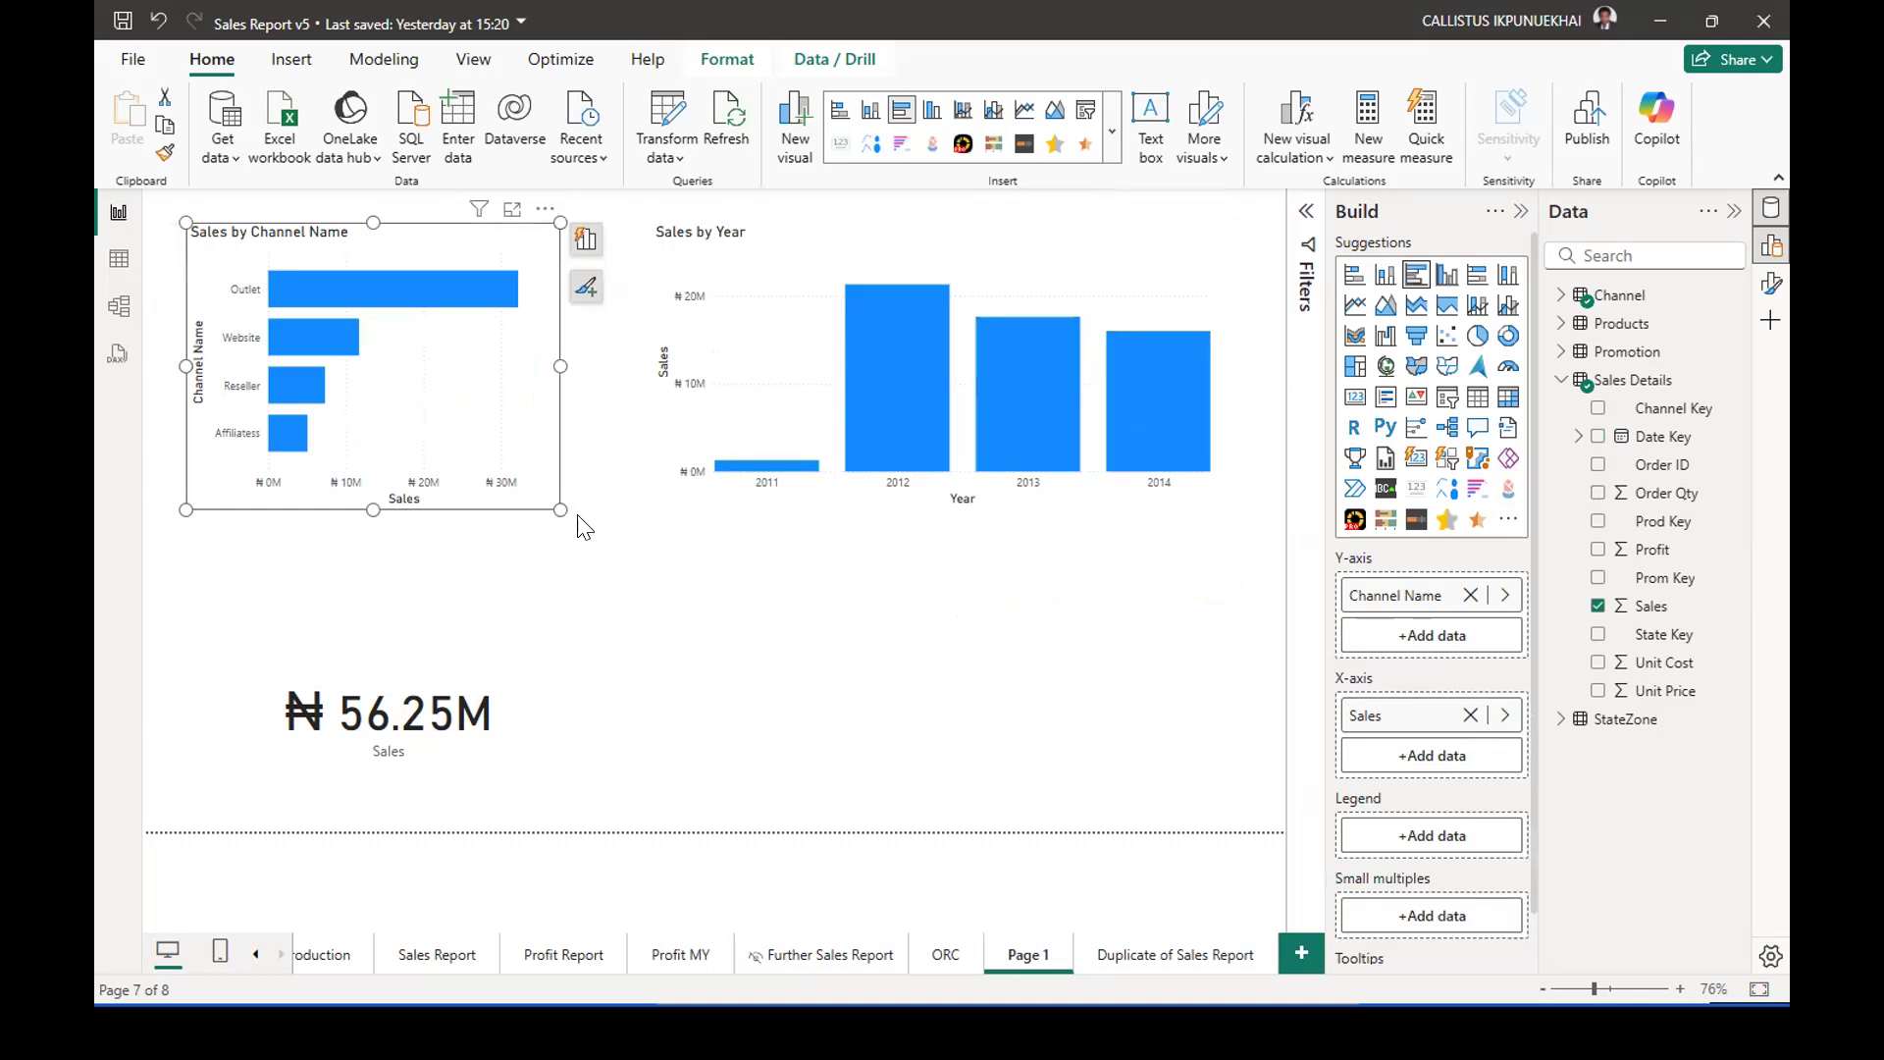
left_click_drag(534, 463, 924, 761)
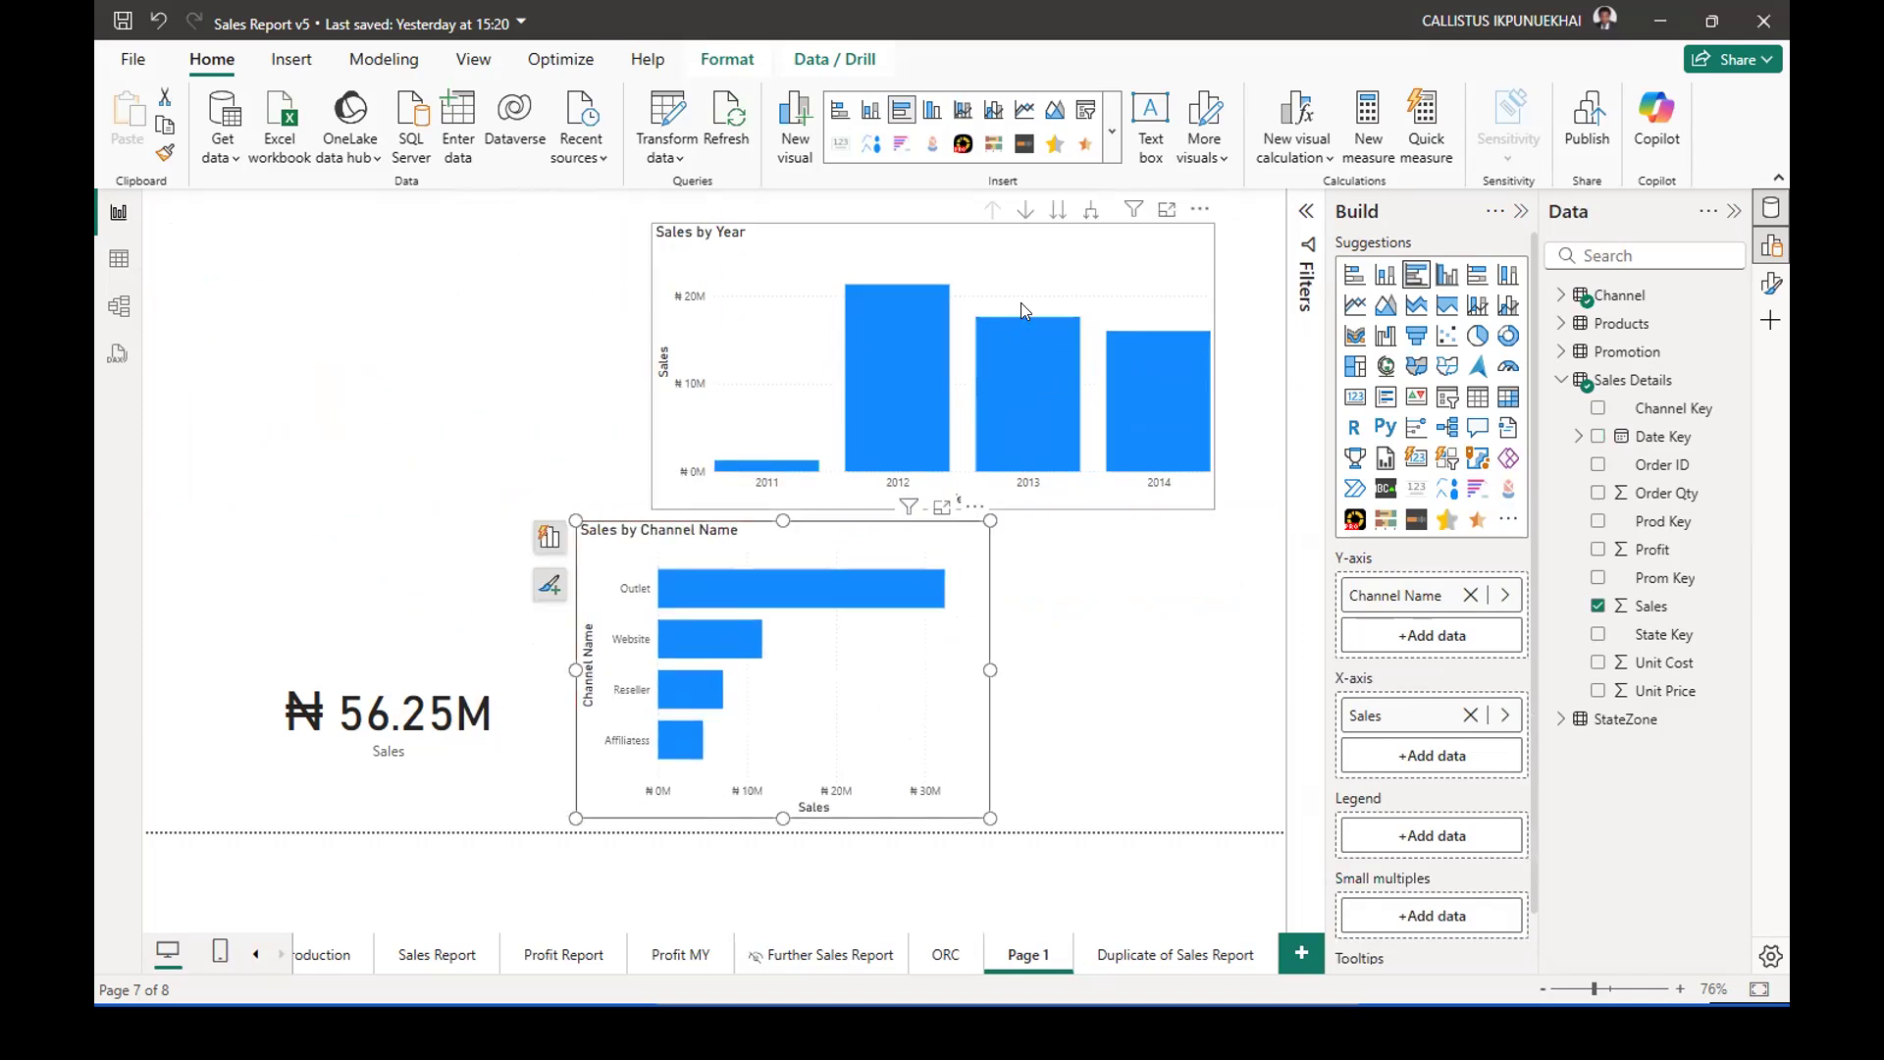
left_click_drag(815, 271, 545, 280)
left_click_drag(872, 547, 1087, 293)
left_click_drag(1232, 408, 1266, 408)
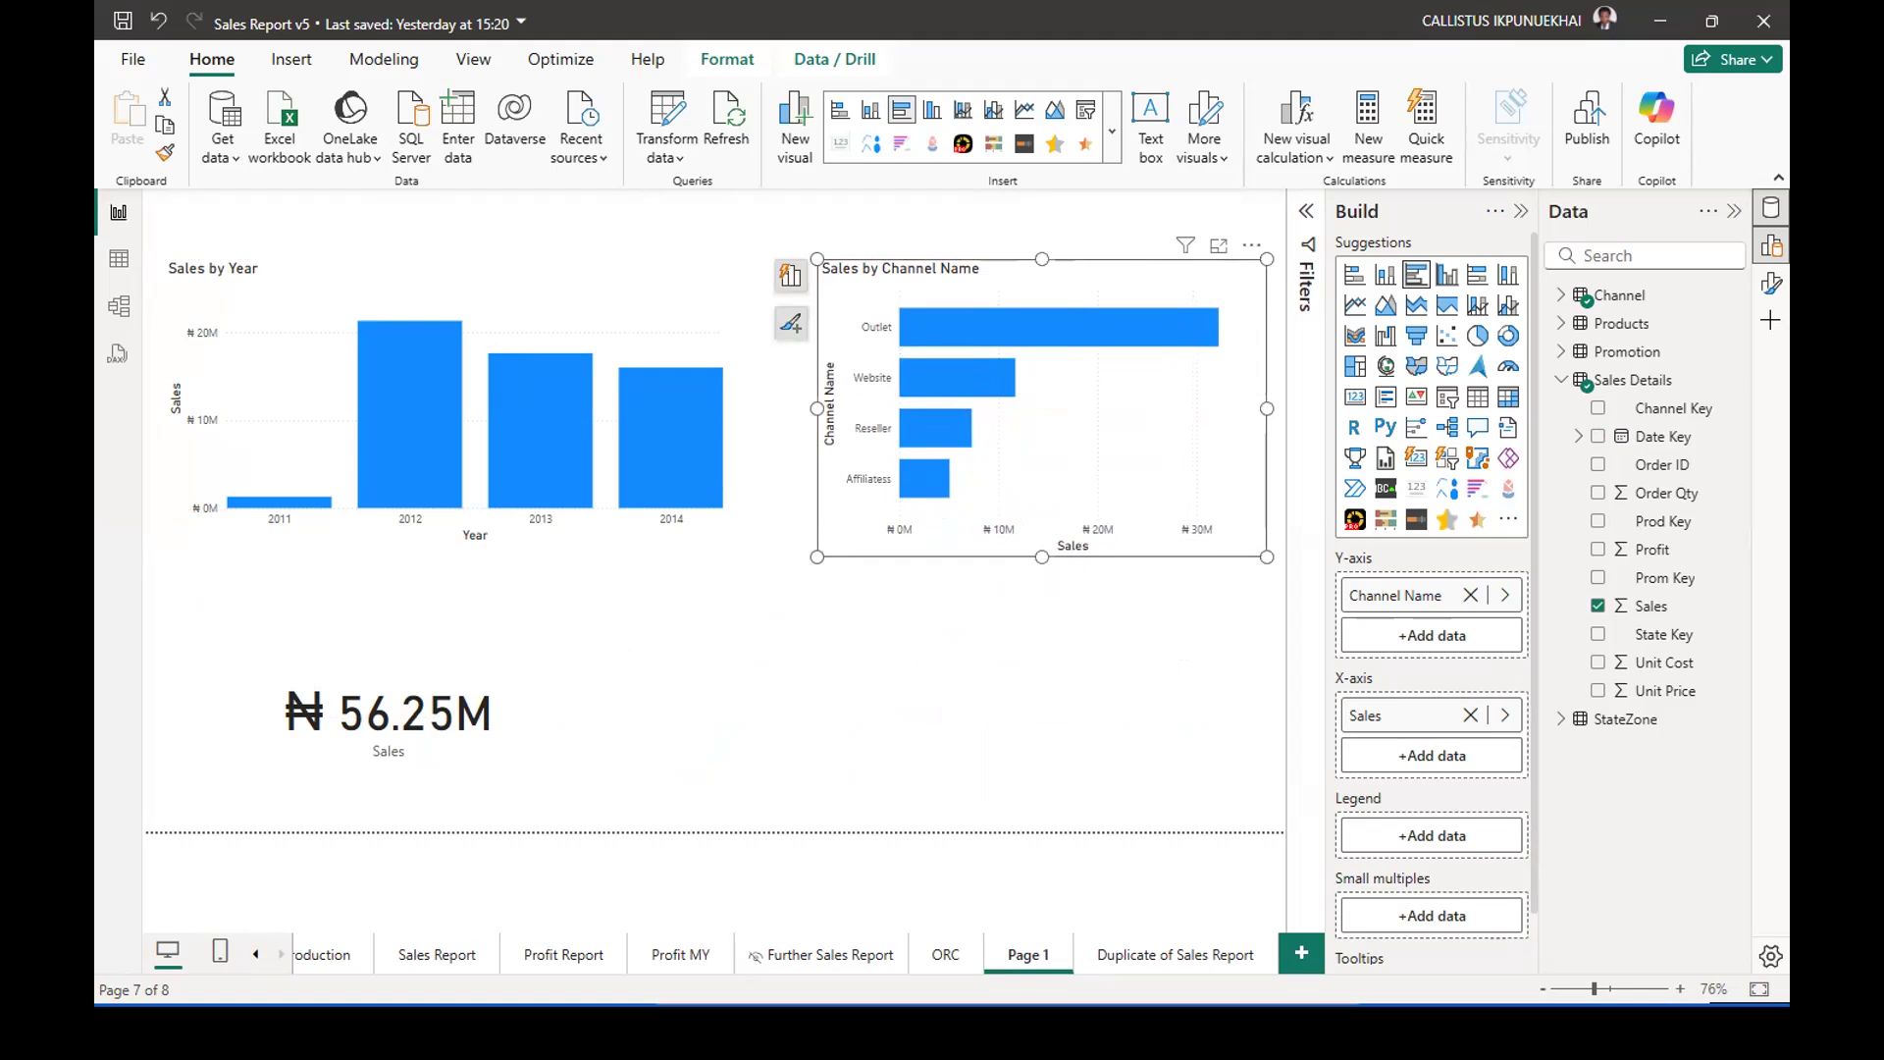
Switch to the Word analysis list and colour the lines "Causes of sales decline" and "Sales by year" red.
key("alt+Tab")
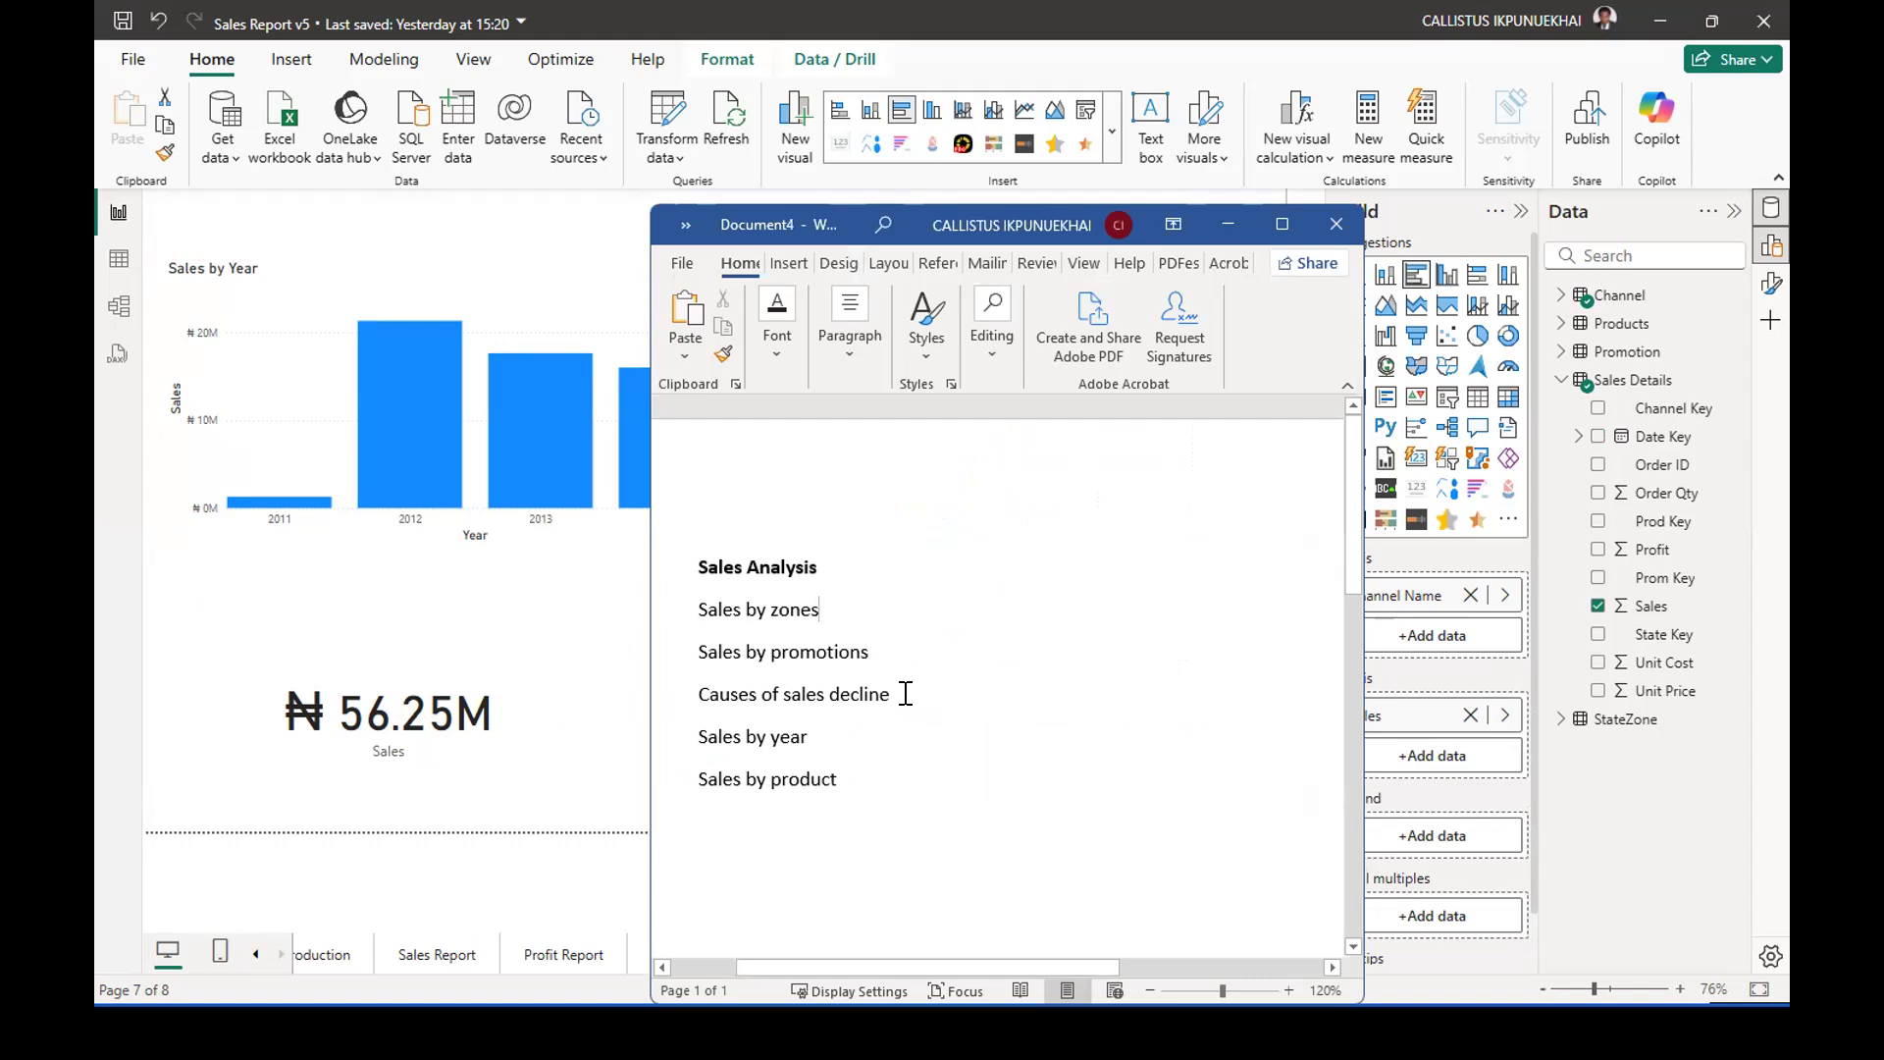
left_click(679, 696)
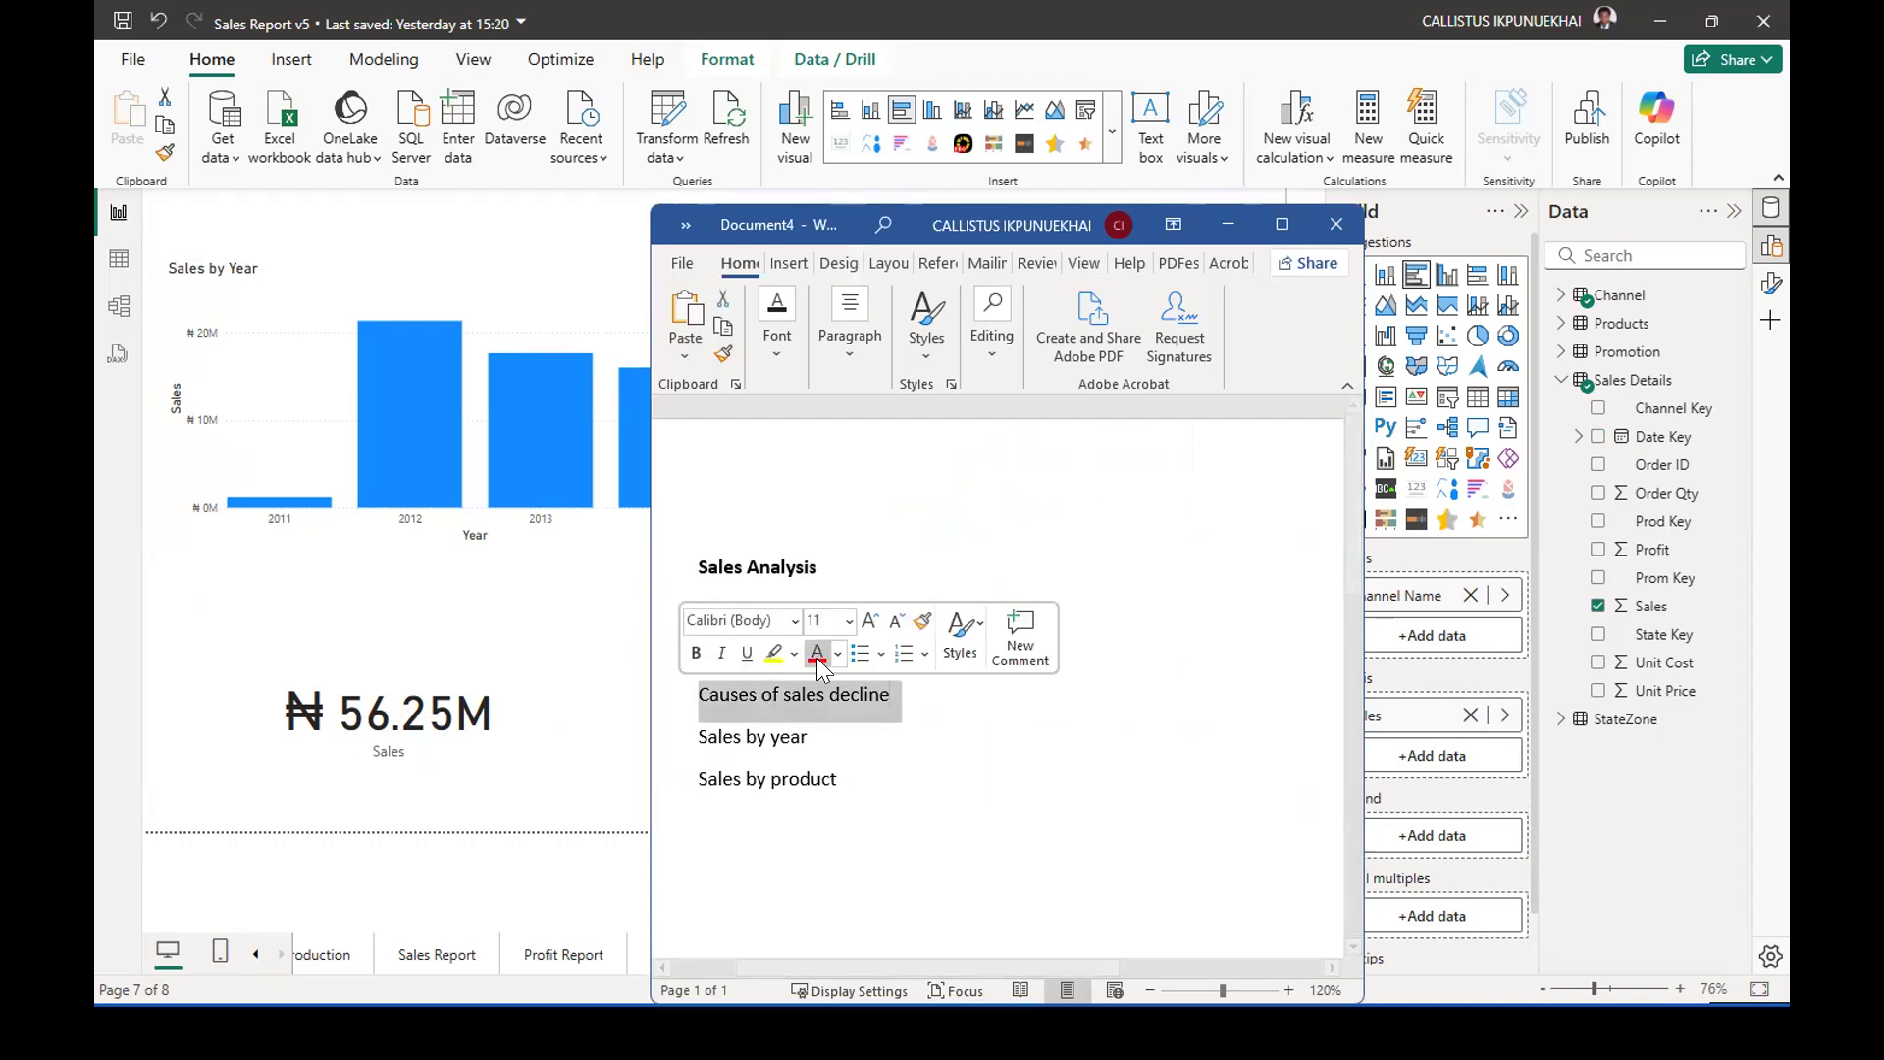
left_click(818, 654)
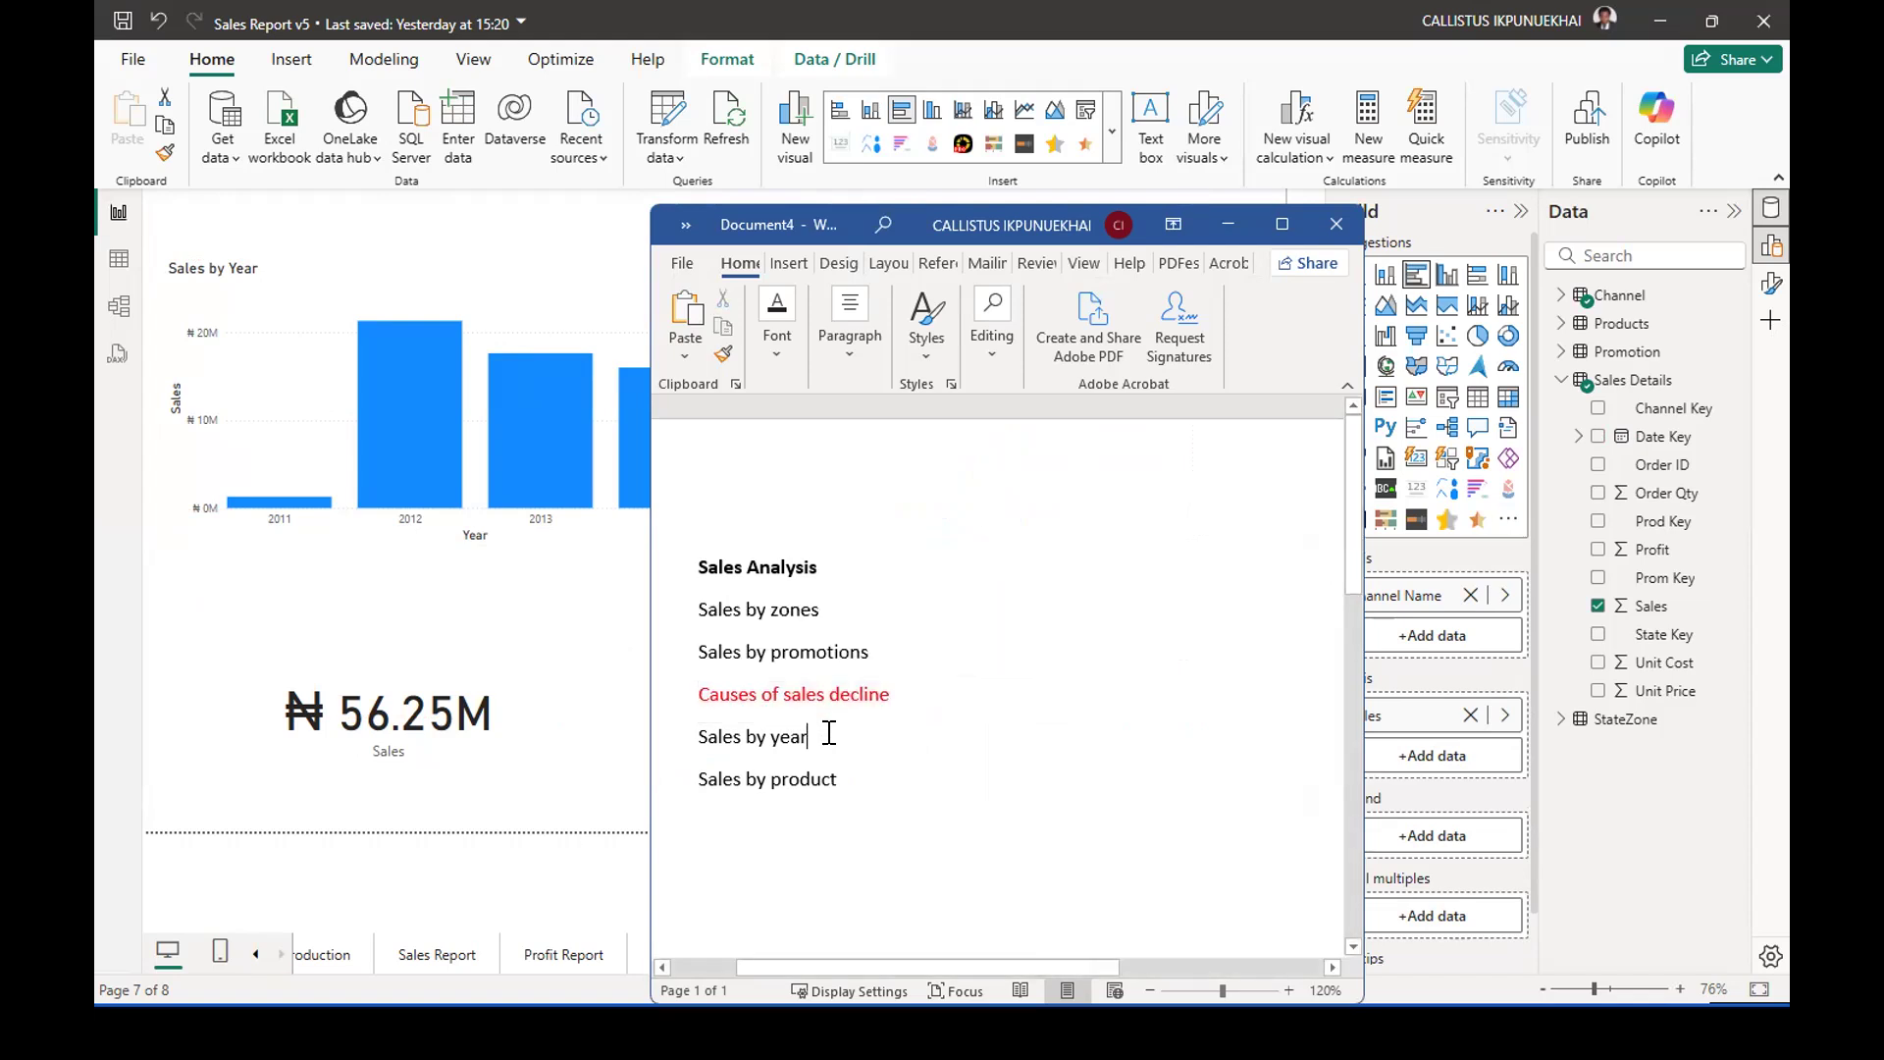
left_click_drag(827, 734, 702, 734)
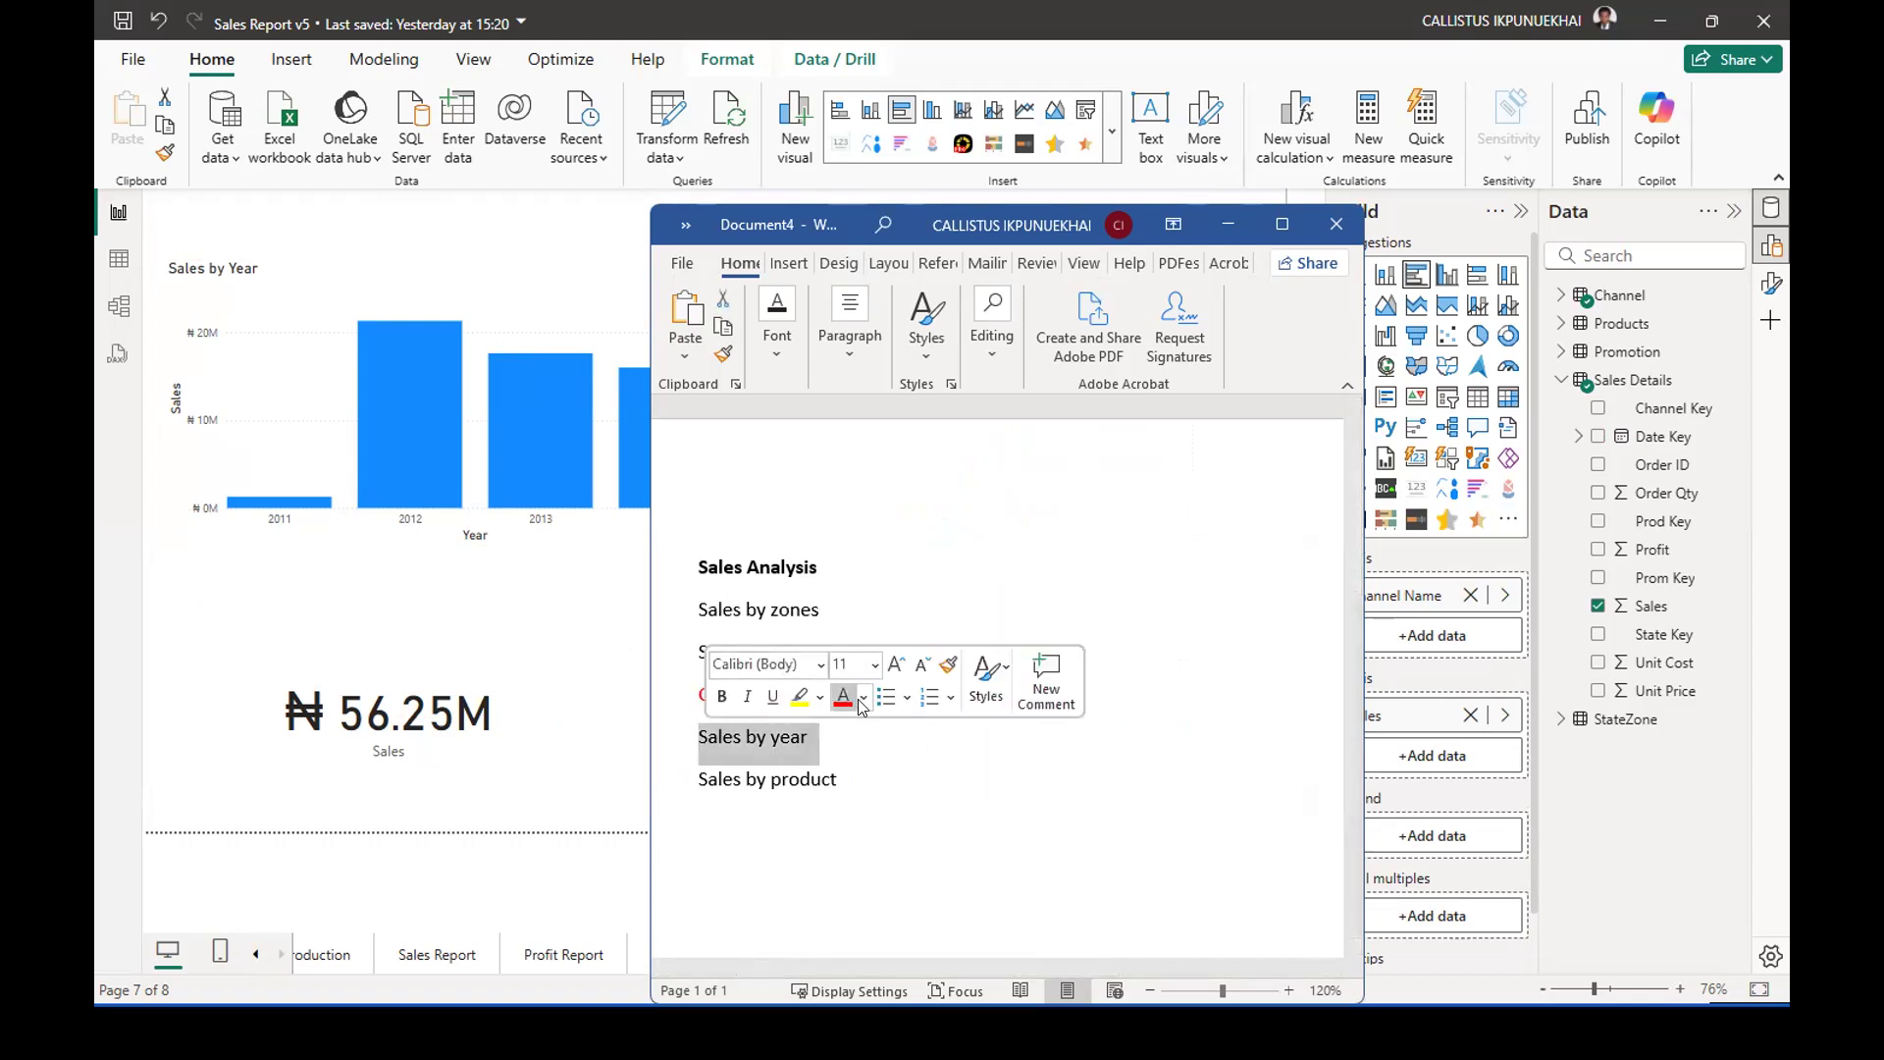
left_click(864, 697)
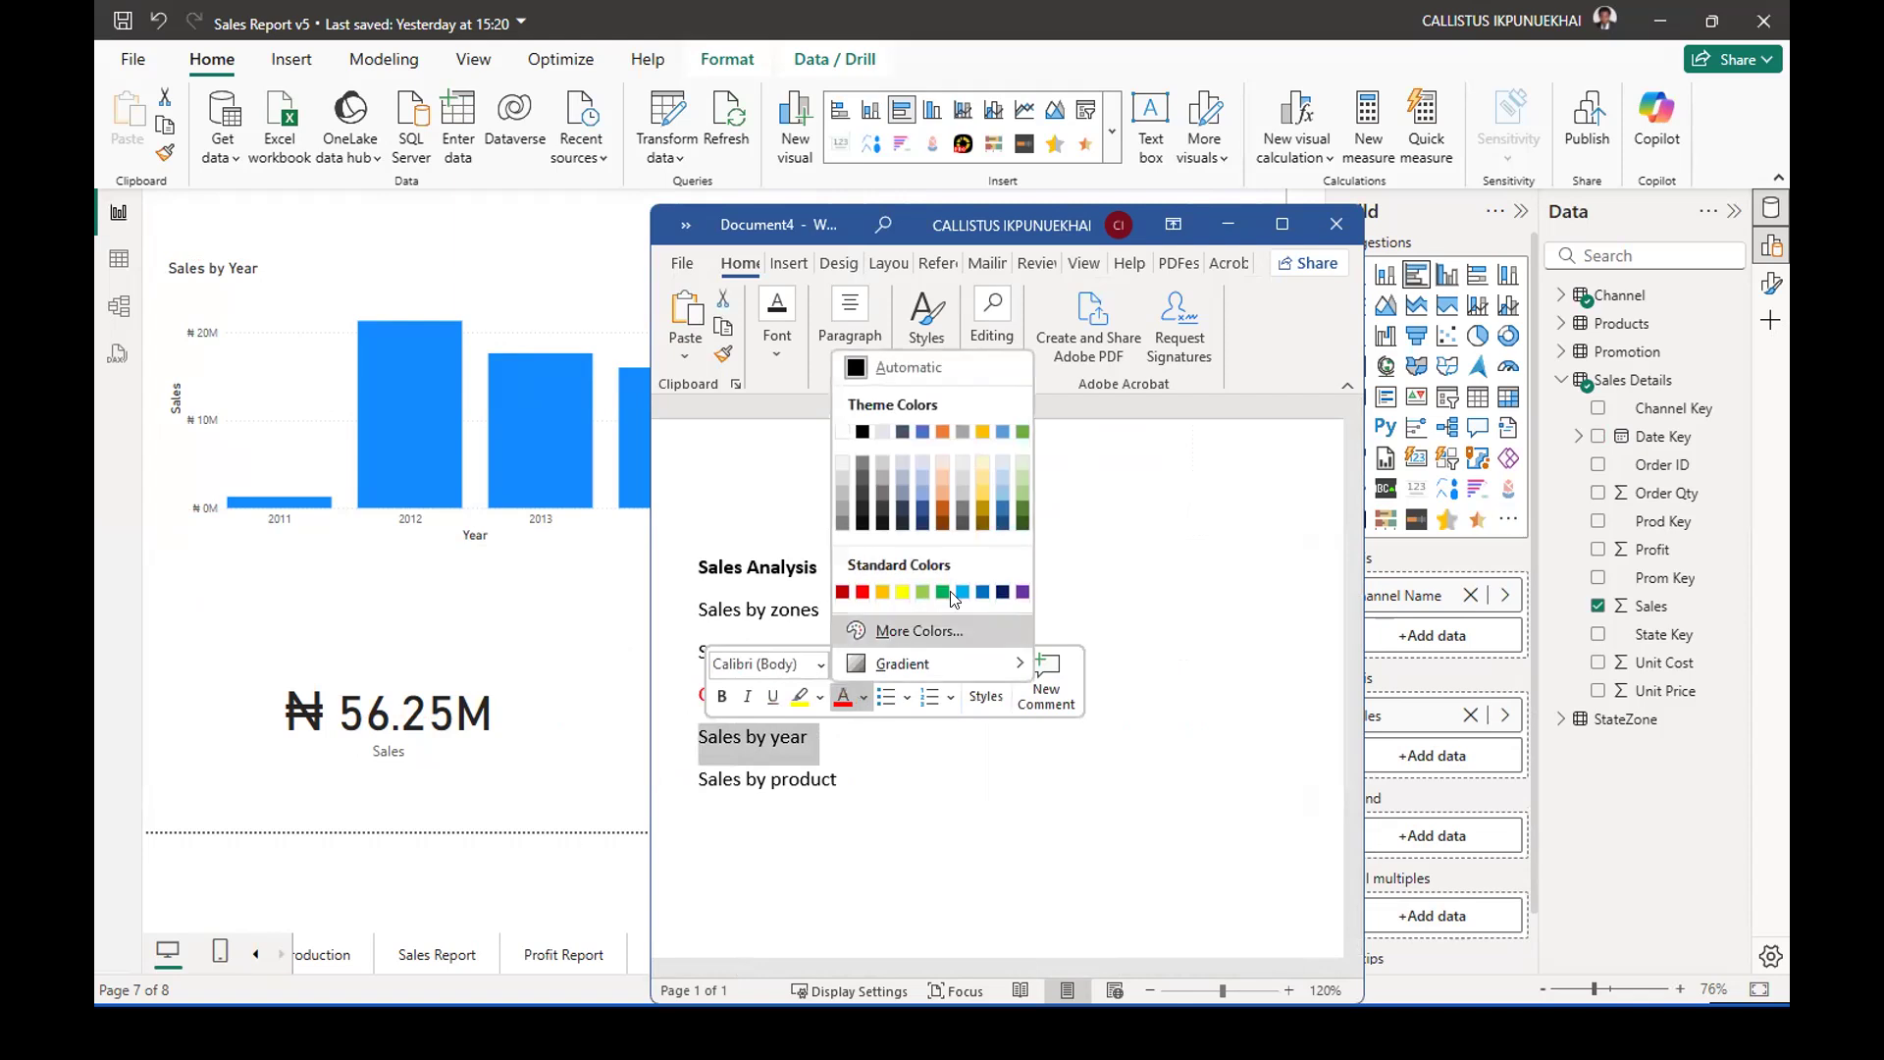
left_click(862, 593)
Recolour the line "Causes of sales decline" green, deselect it, and reposition the Word window over the report.
left_click_drag(893, 695, 699, 694)
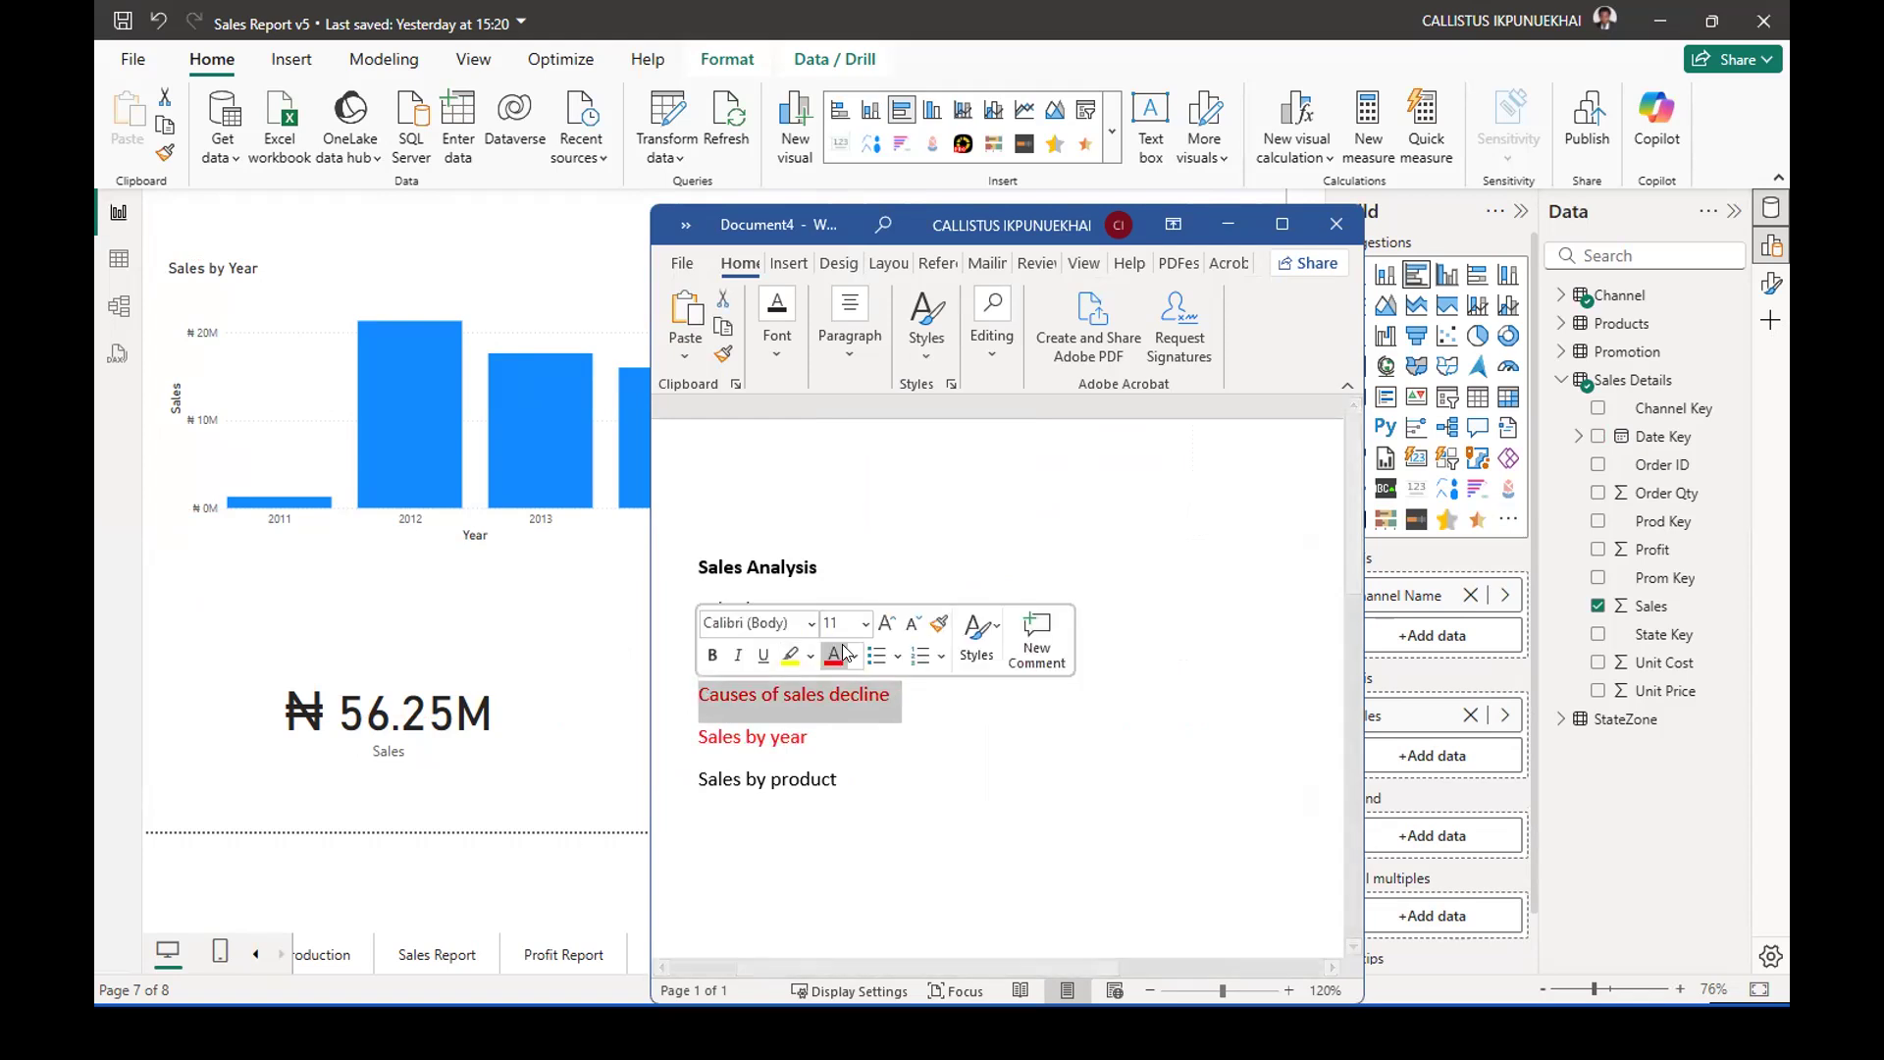
left_click(853, 655)
left_click(930, 546)
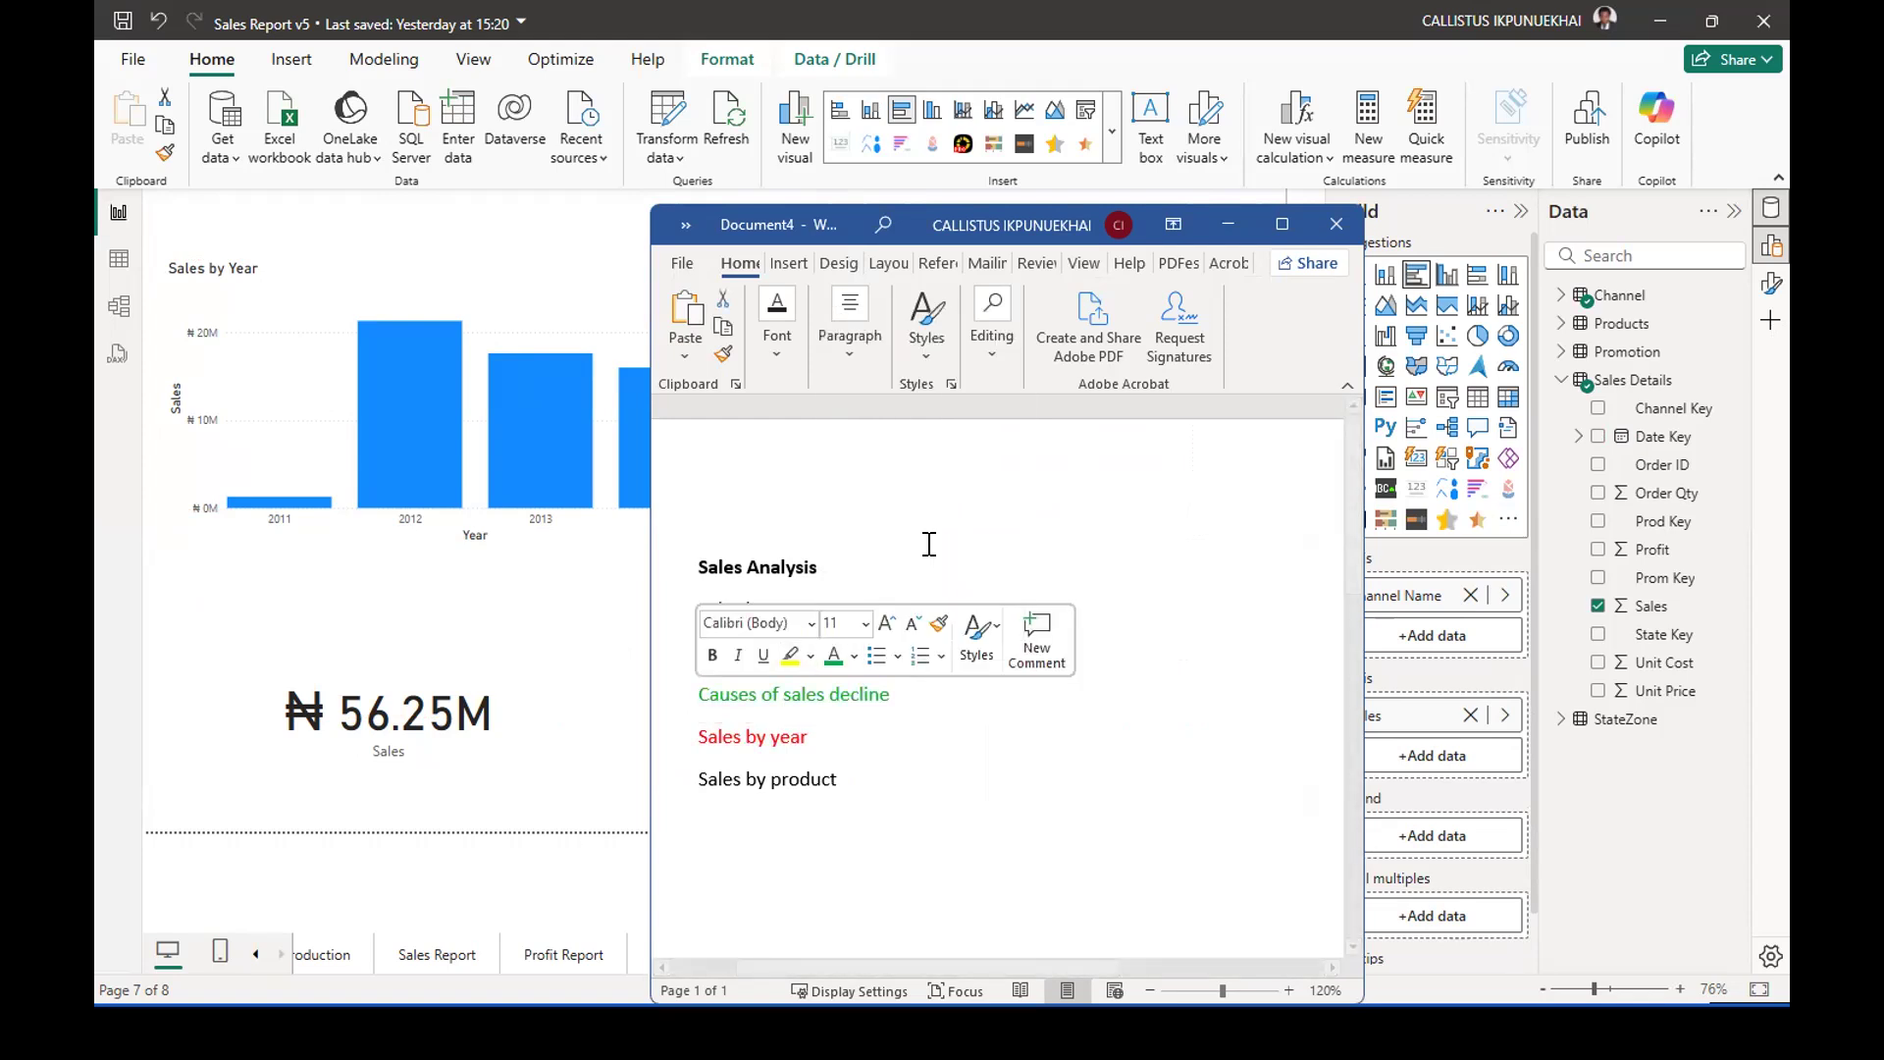
left_click(960, 738)
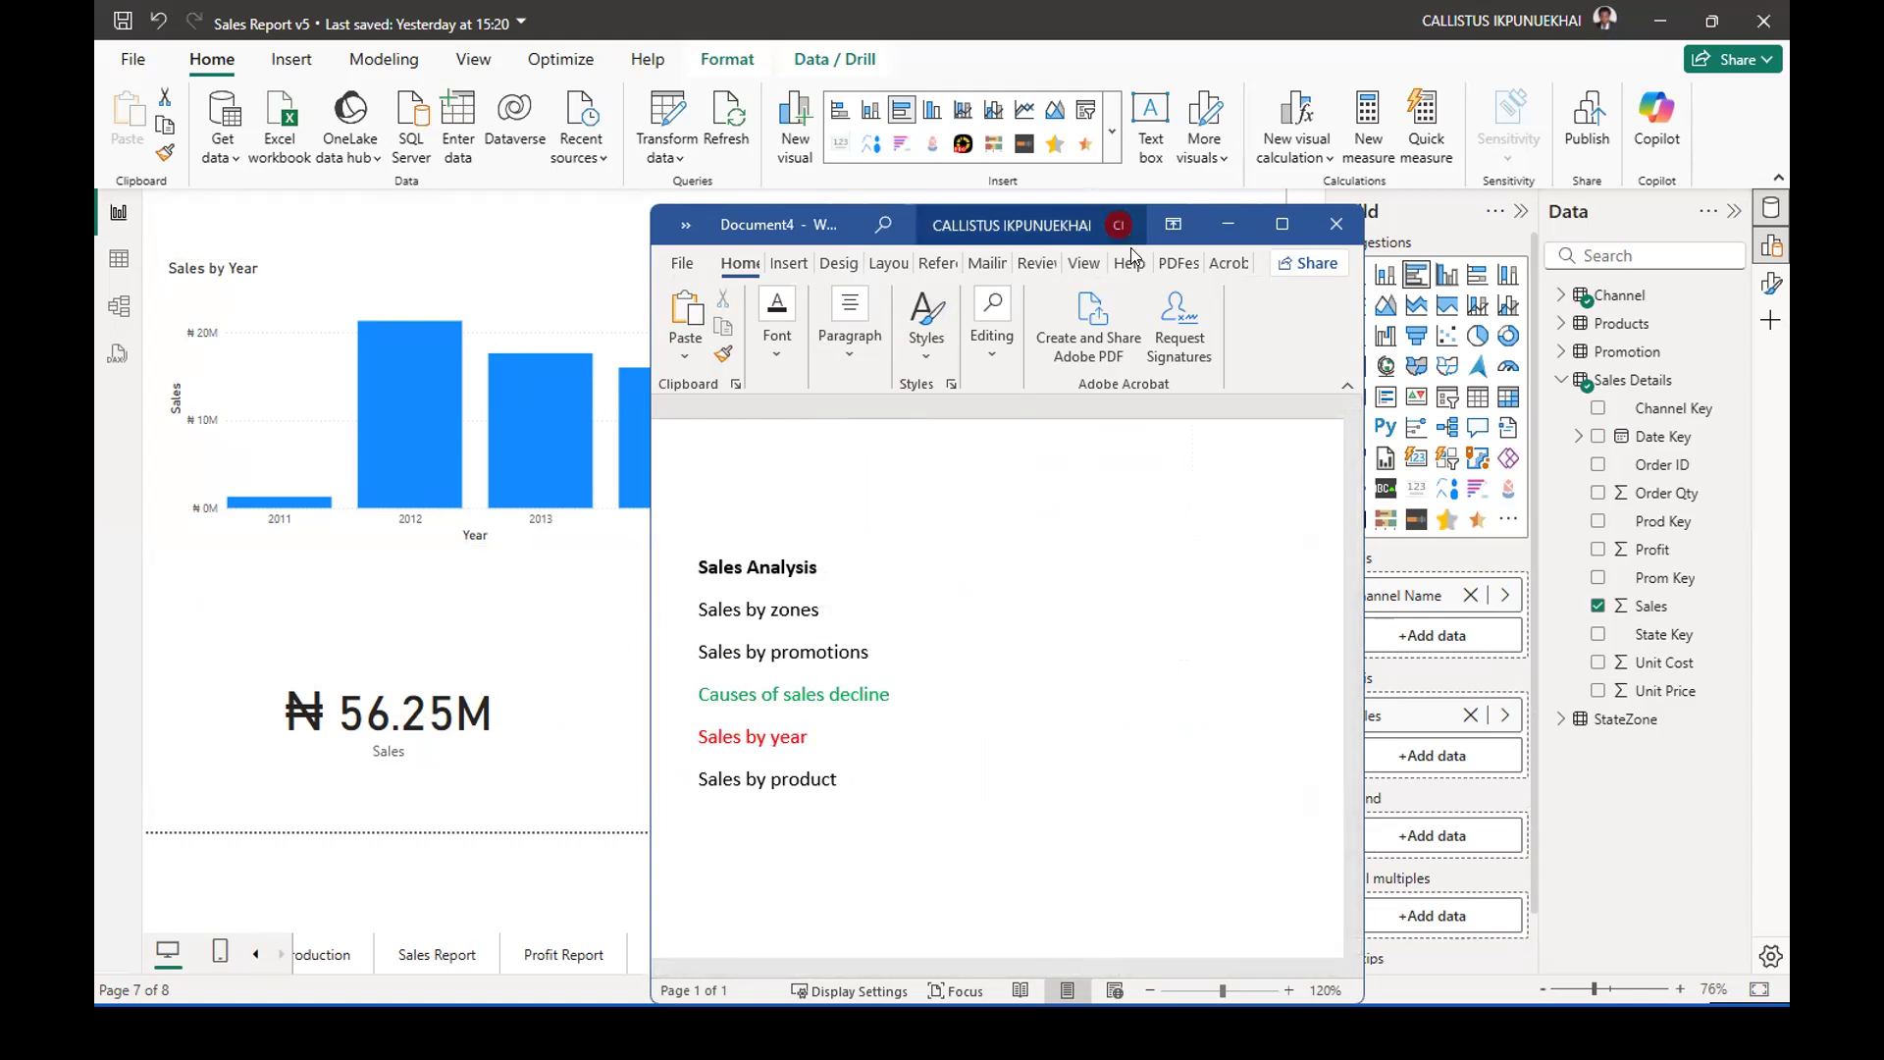
left_click_drag(1131, 251, 1015, 280)
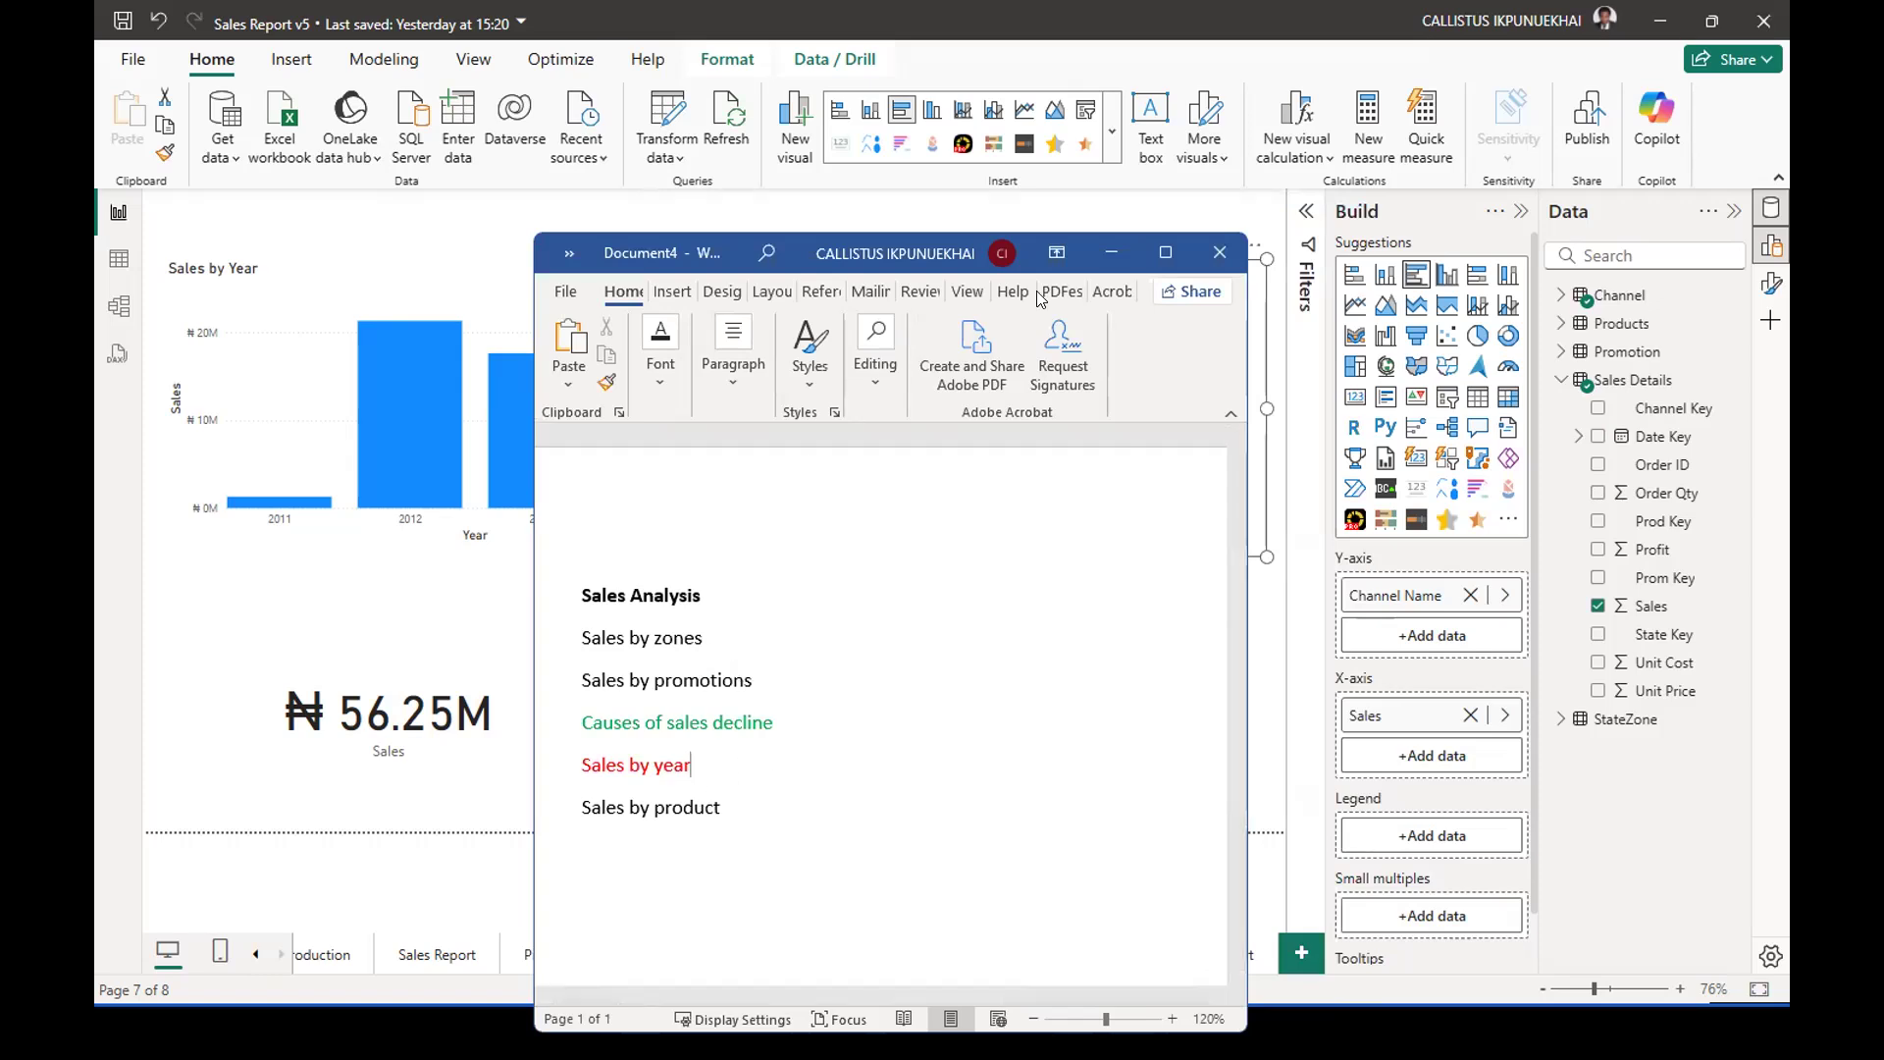
Return to the Power BI report and delete the total Sales card below the Sales by Year chart.
left_click(1114, 253)
left_click(549, 680)
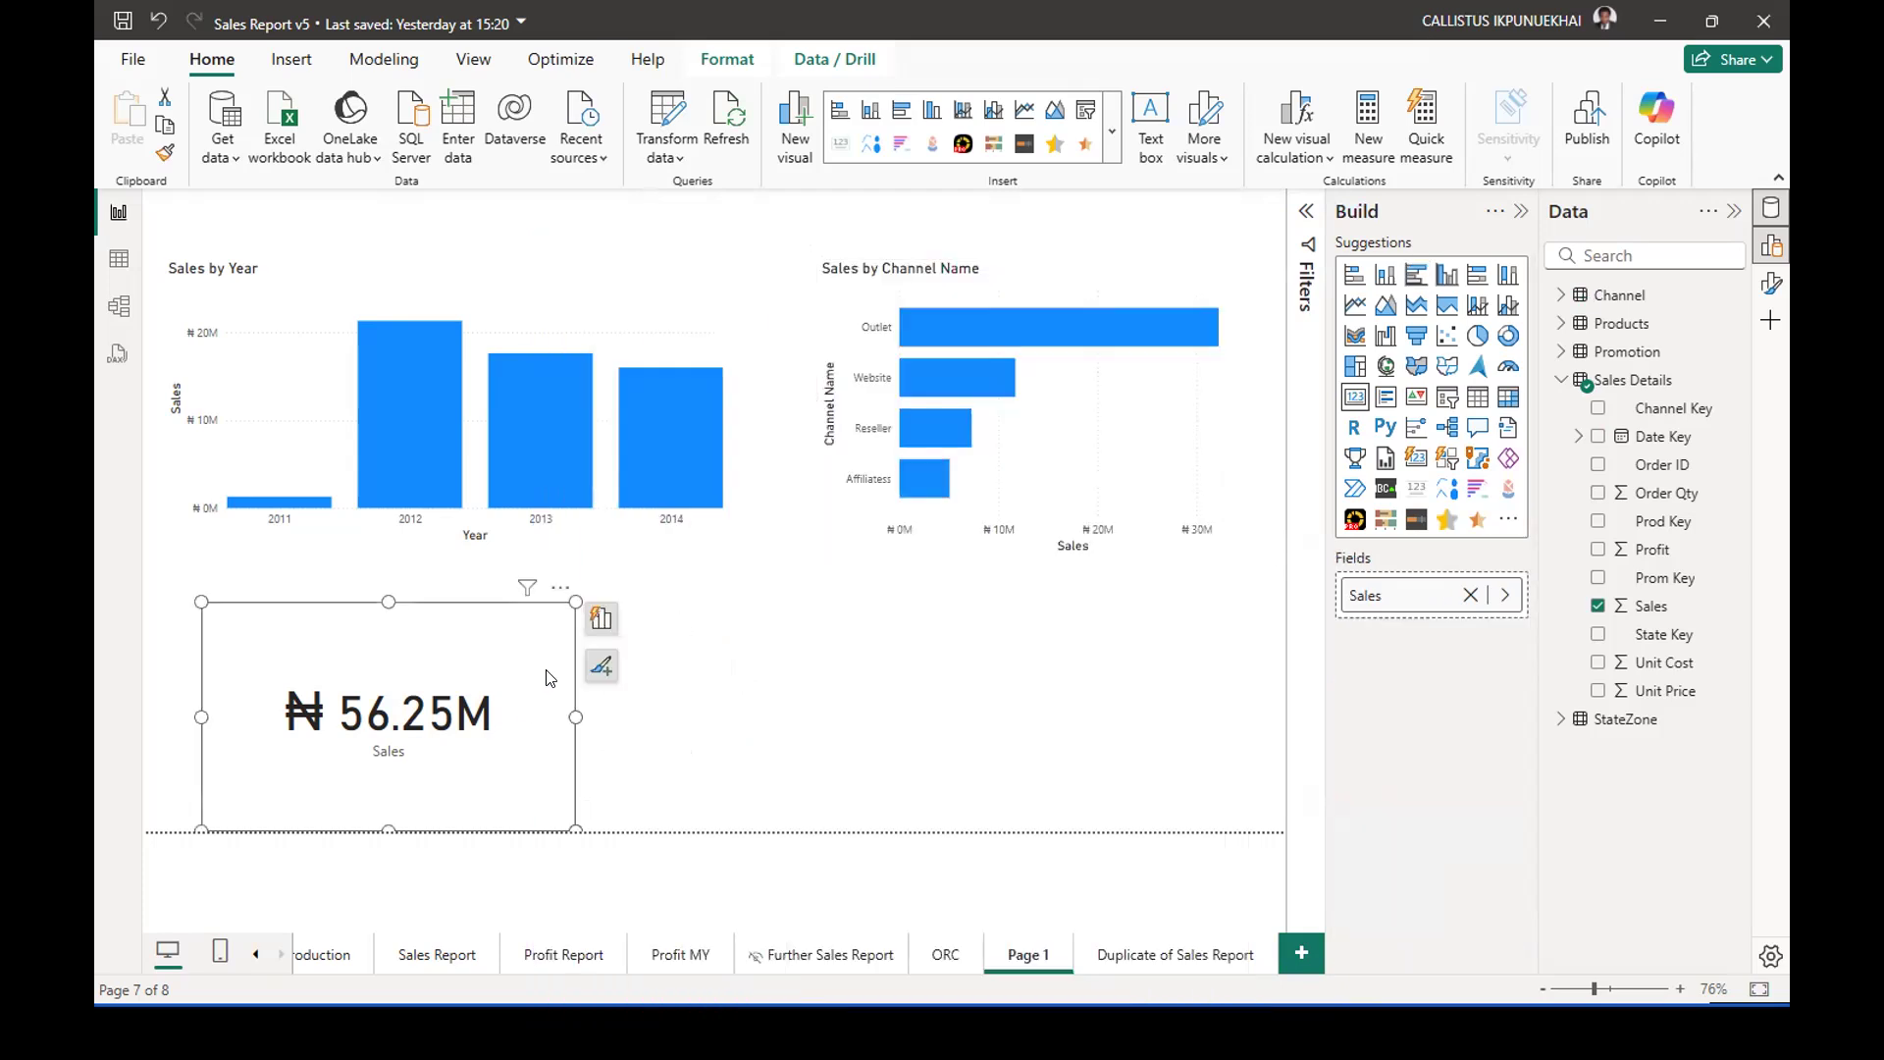
key("Delete")
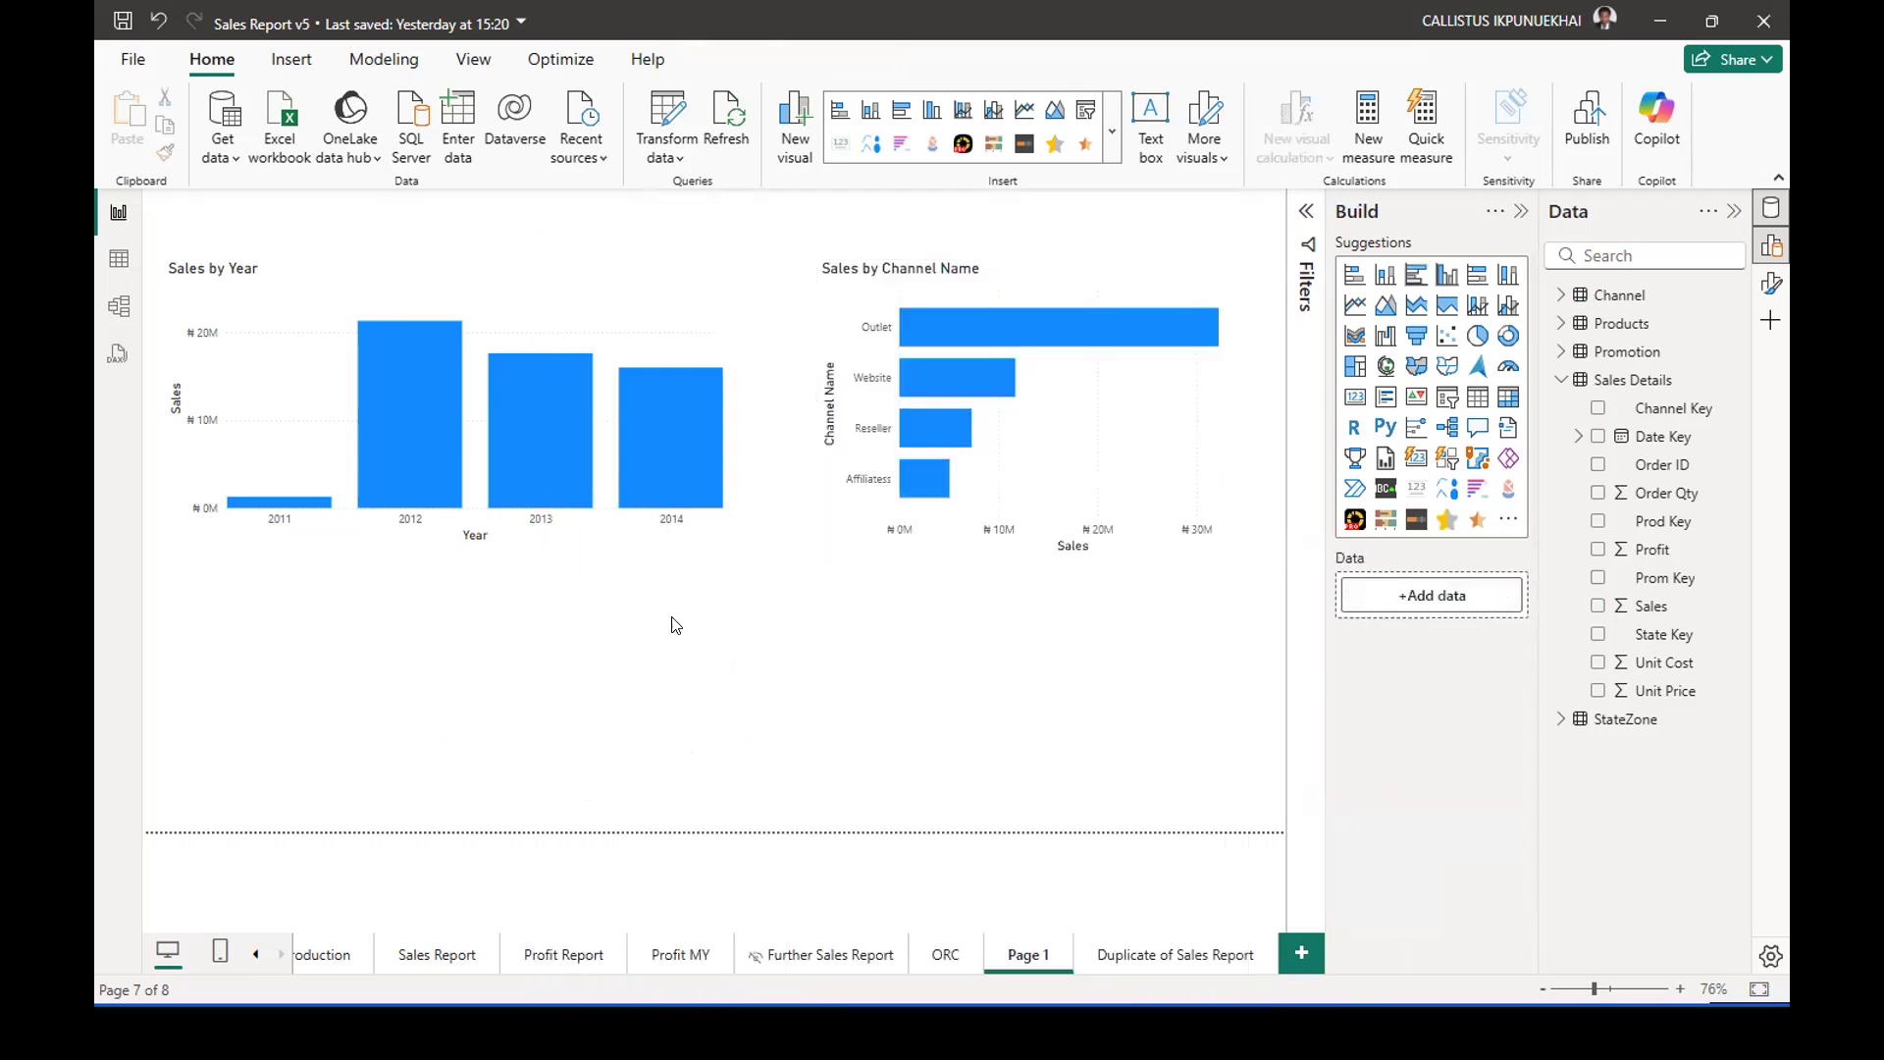
left_click(630, 353)
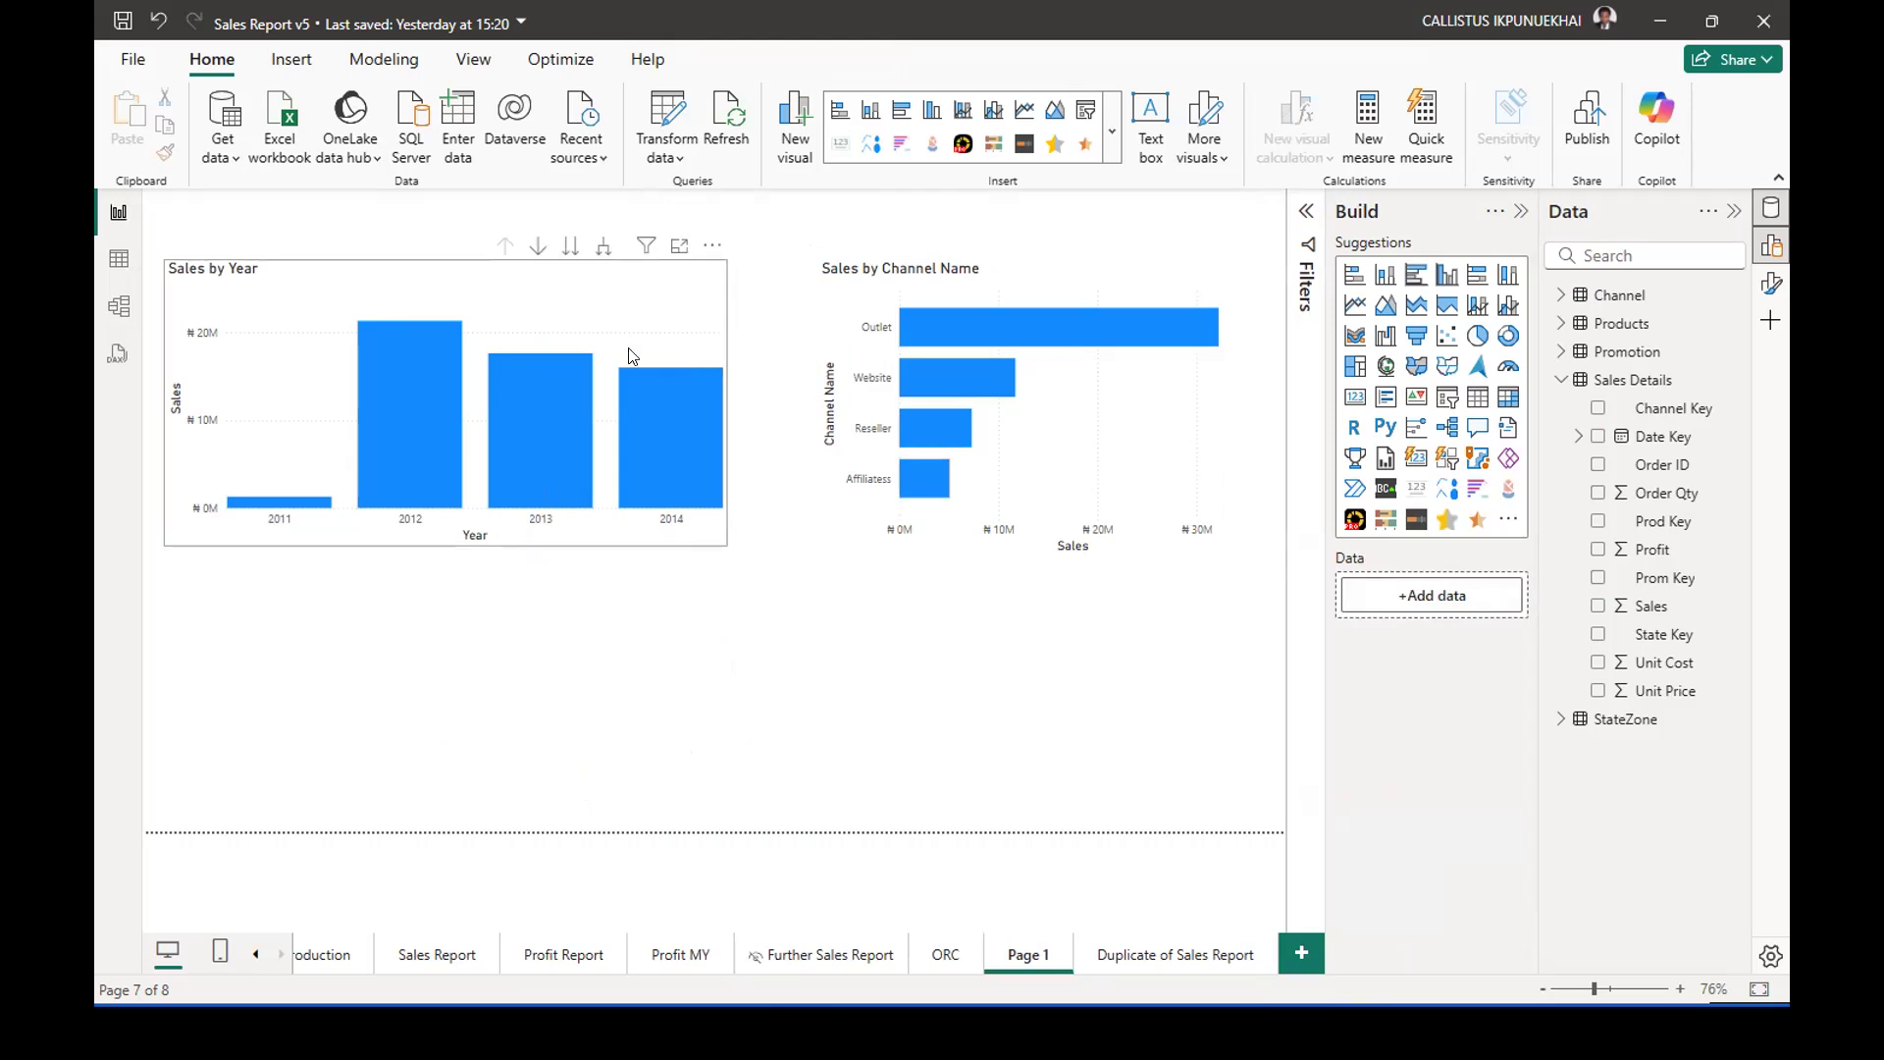
left_click(1202, 658)
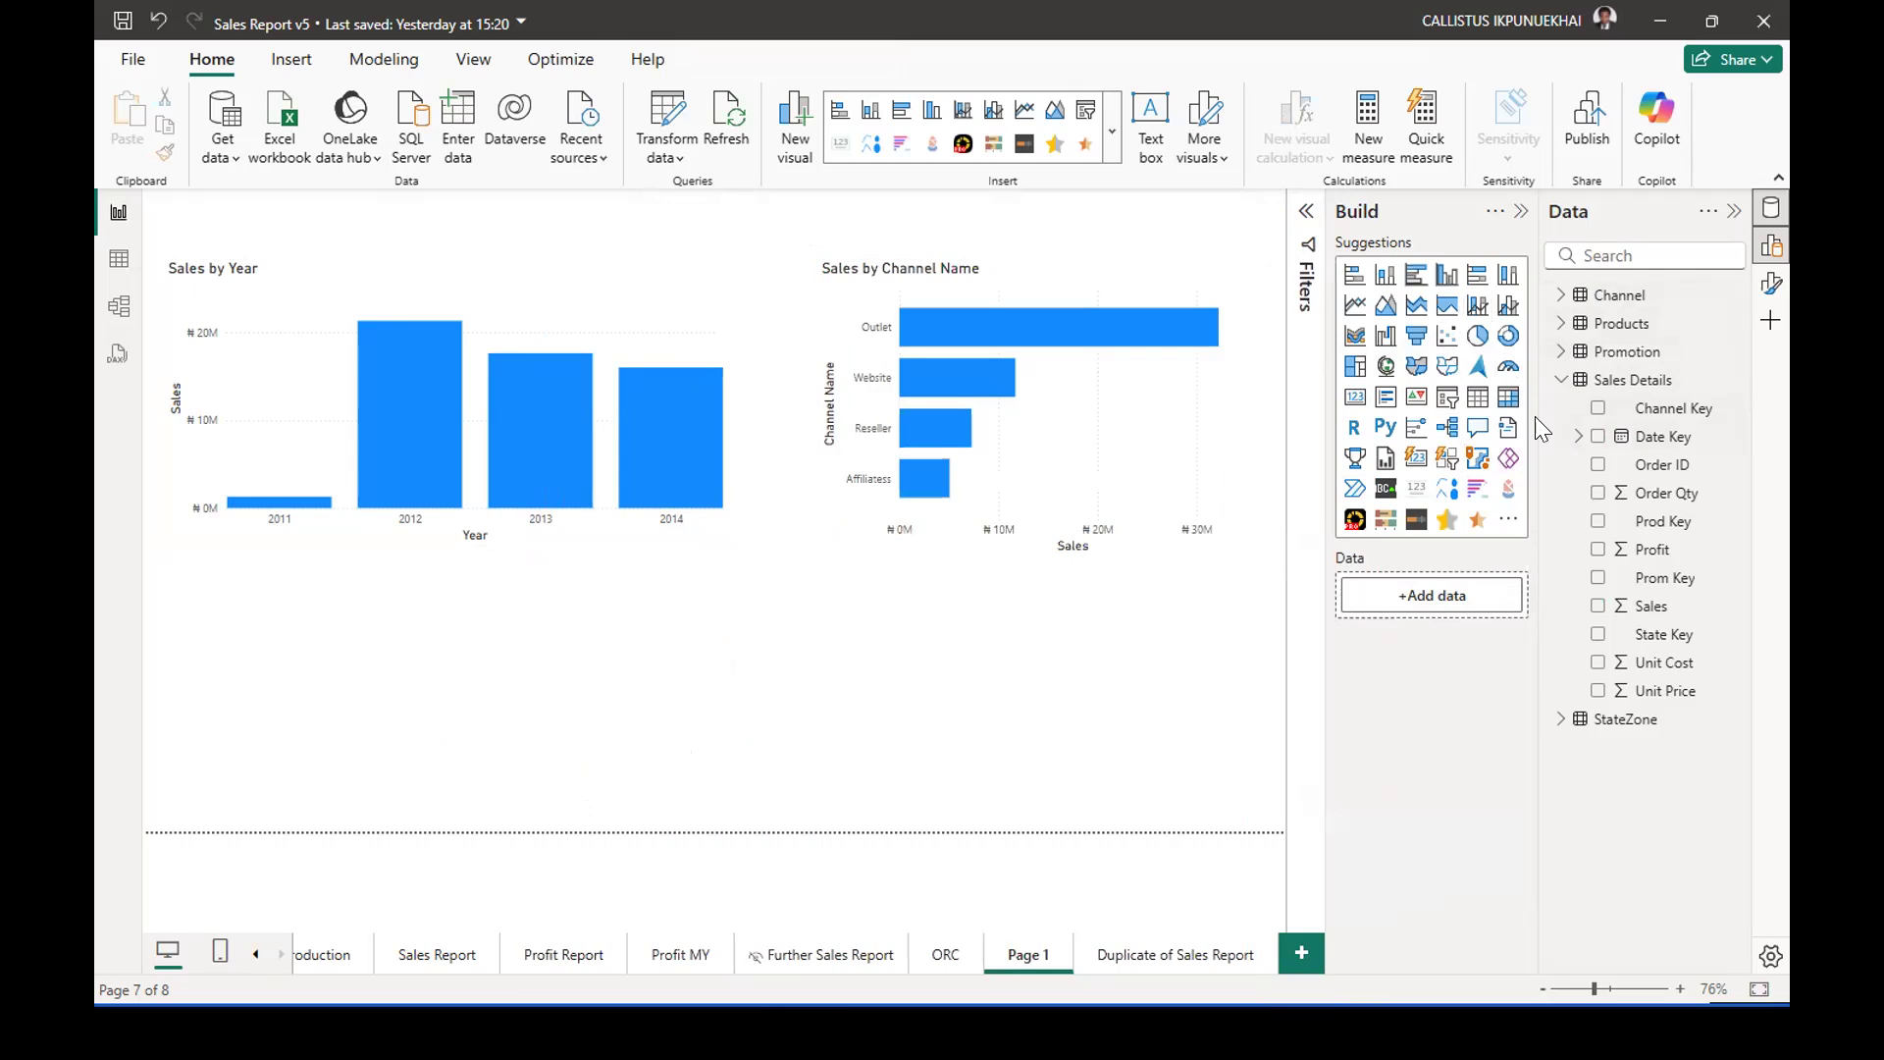
Create a new visual from the Sales field of the Sales Details table and deselect it.
left_click(1636, 382)
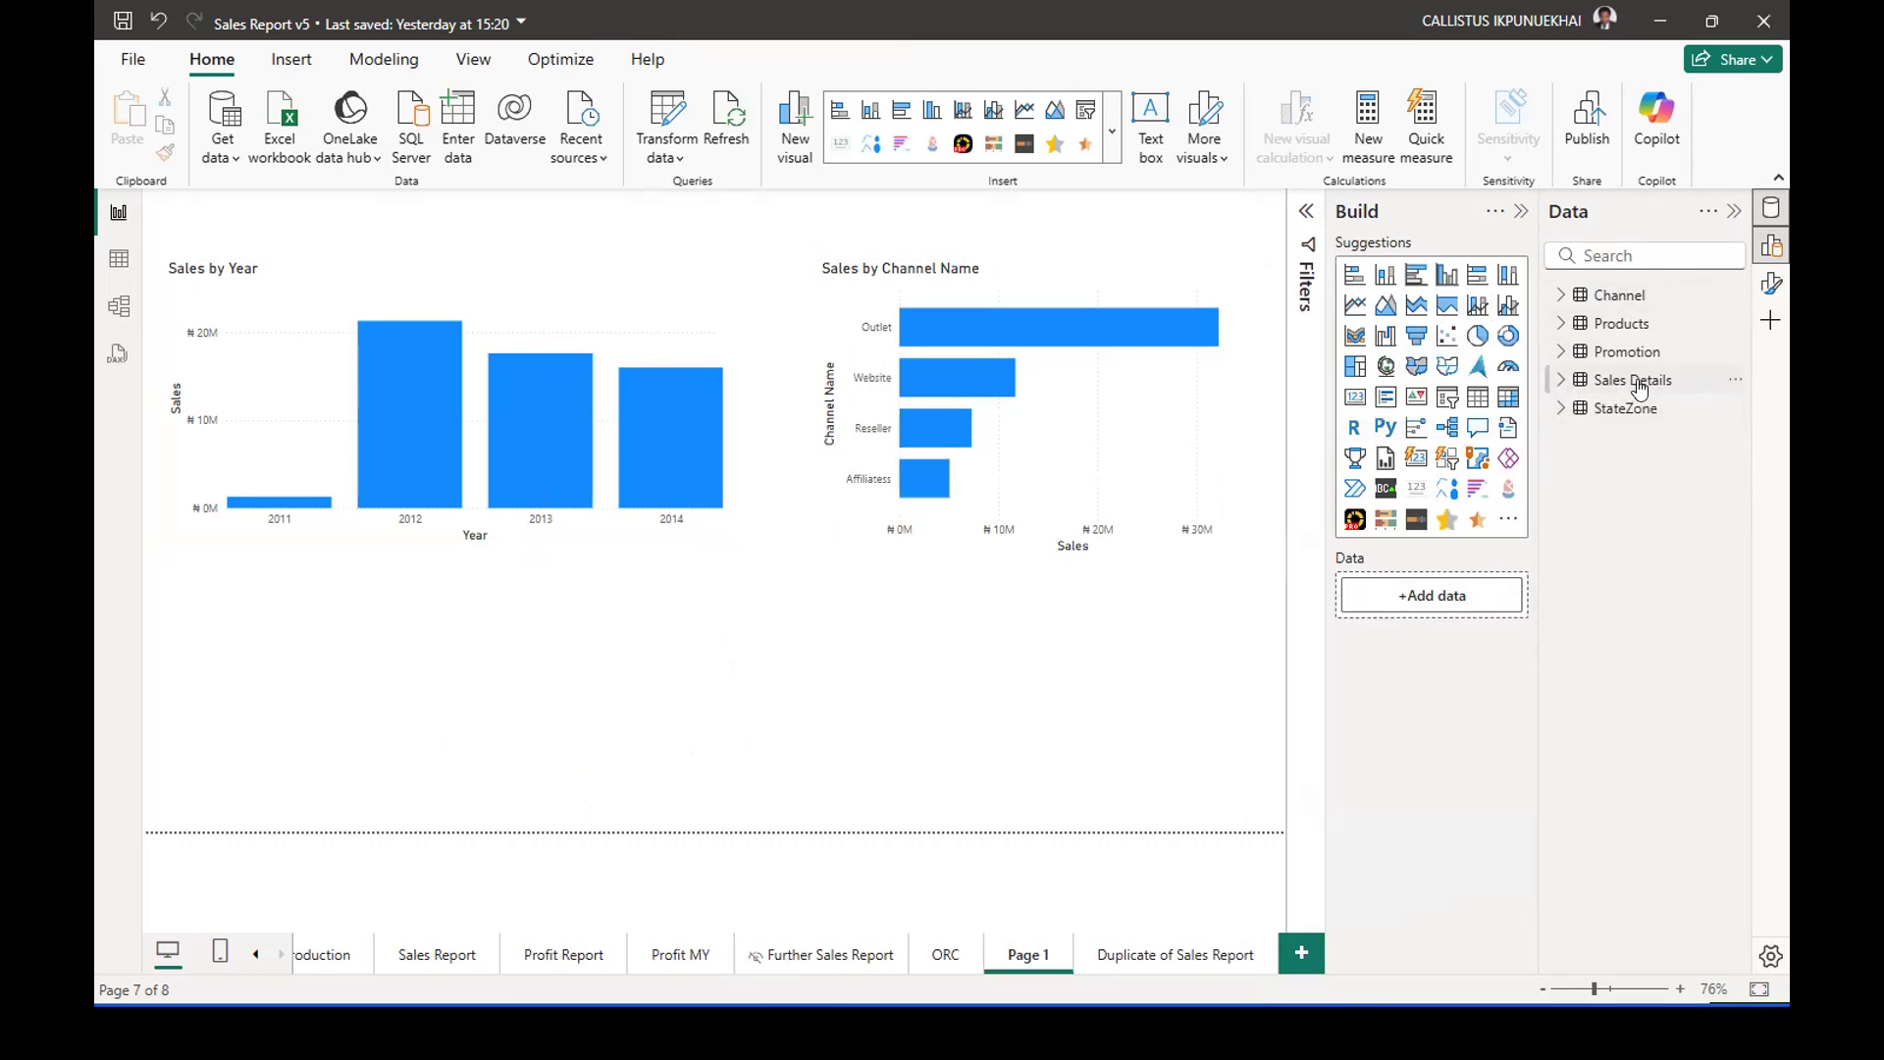
left_click(1561, 381)
left_click(1597, 606)
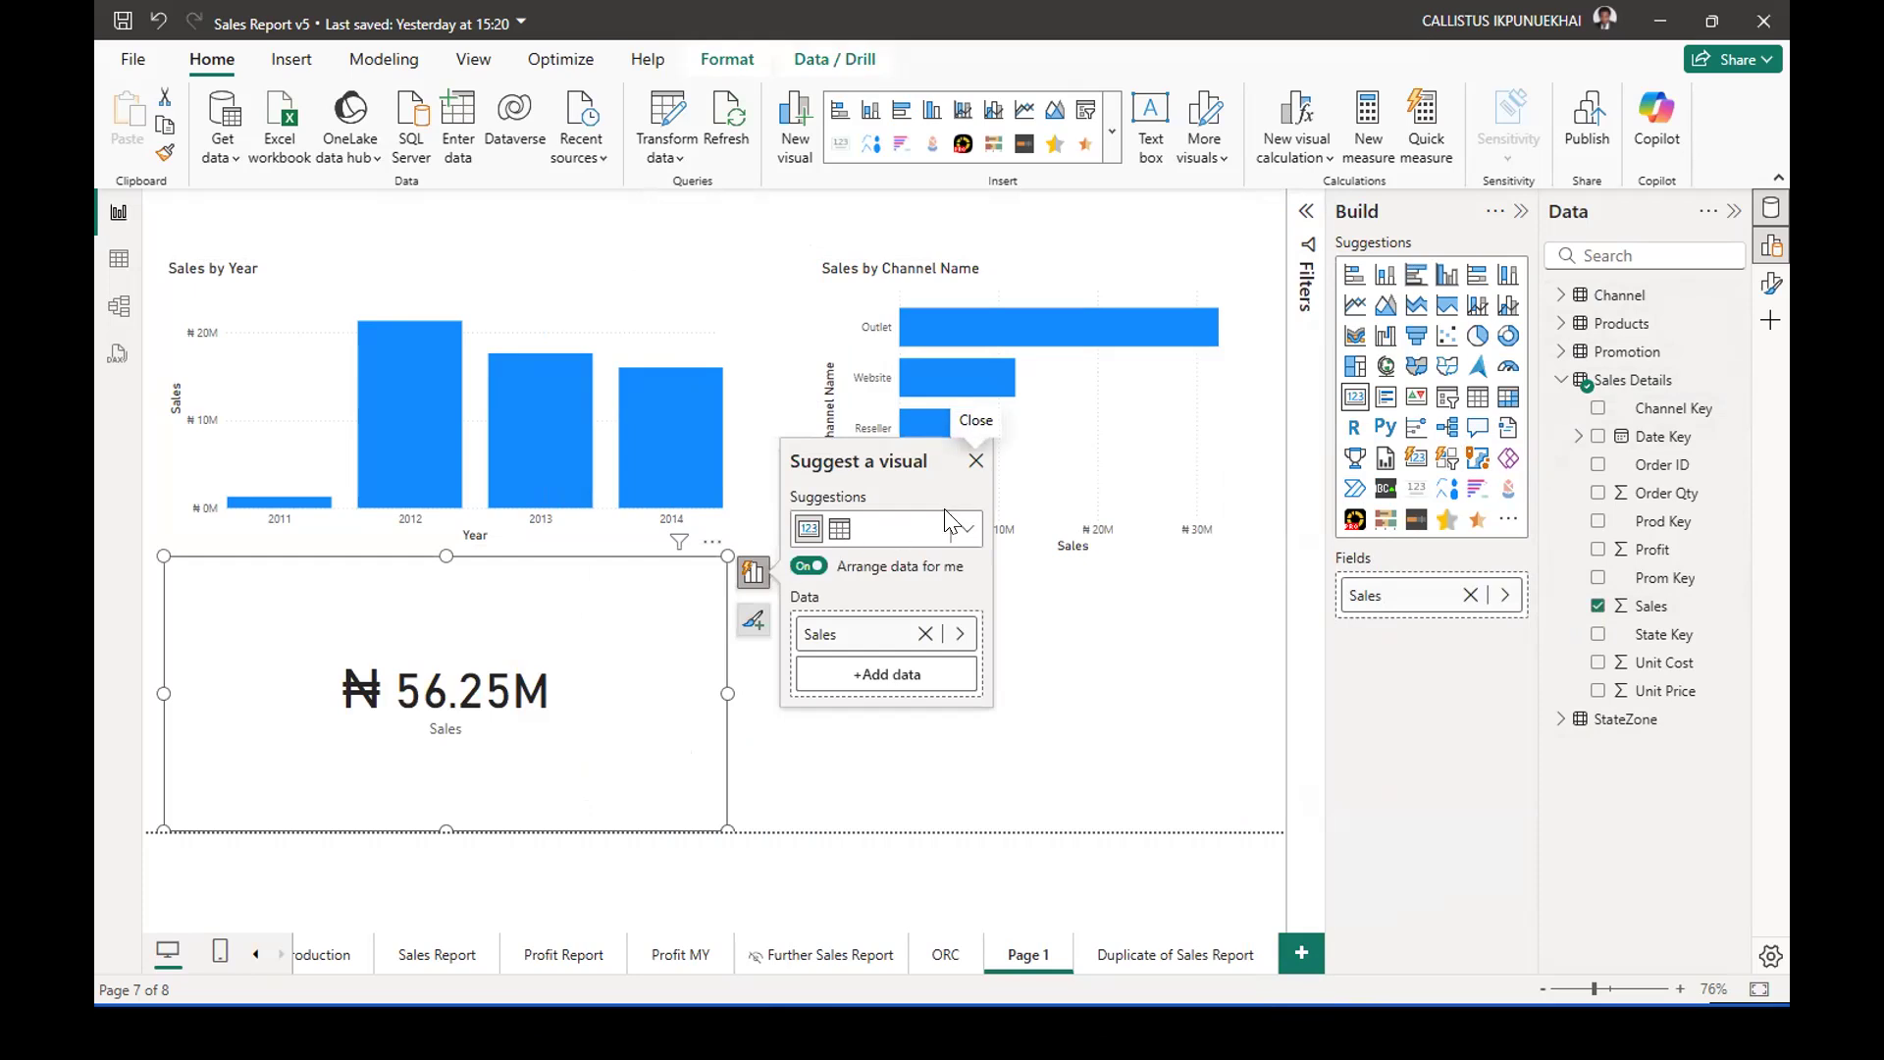
mouse_move(1607, 300)
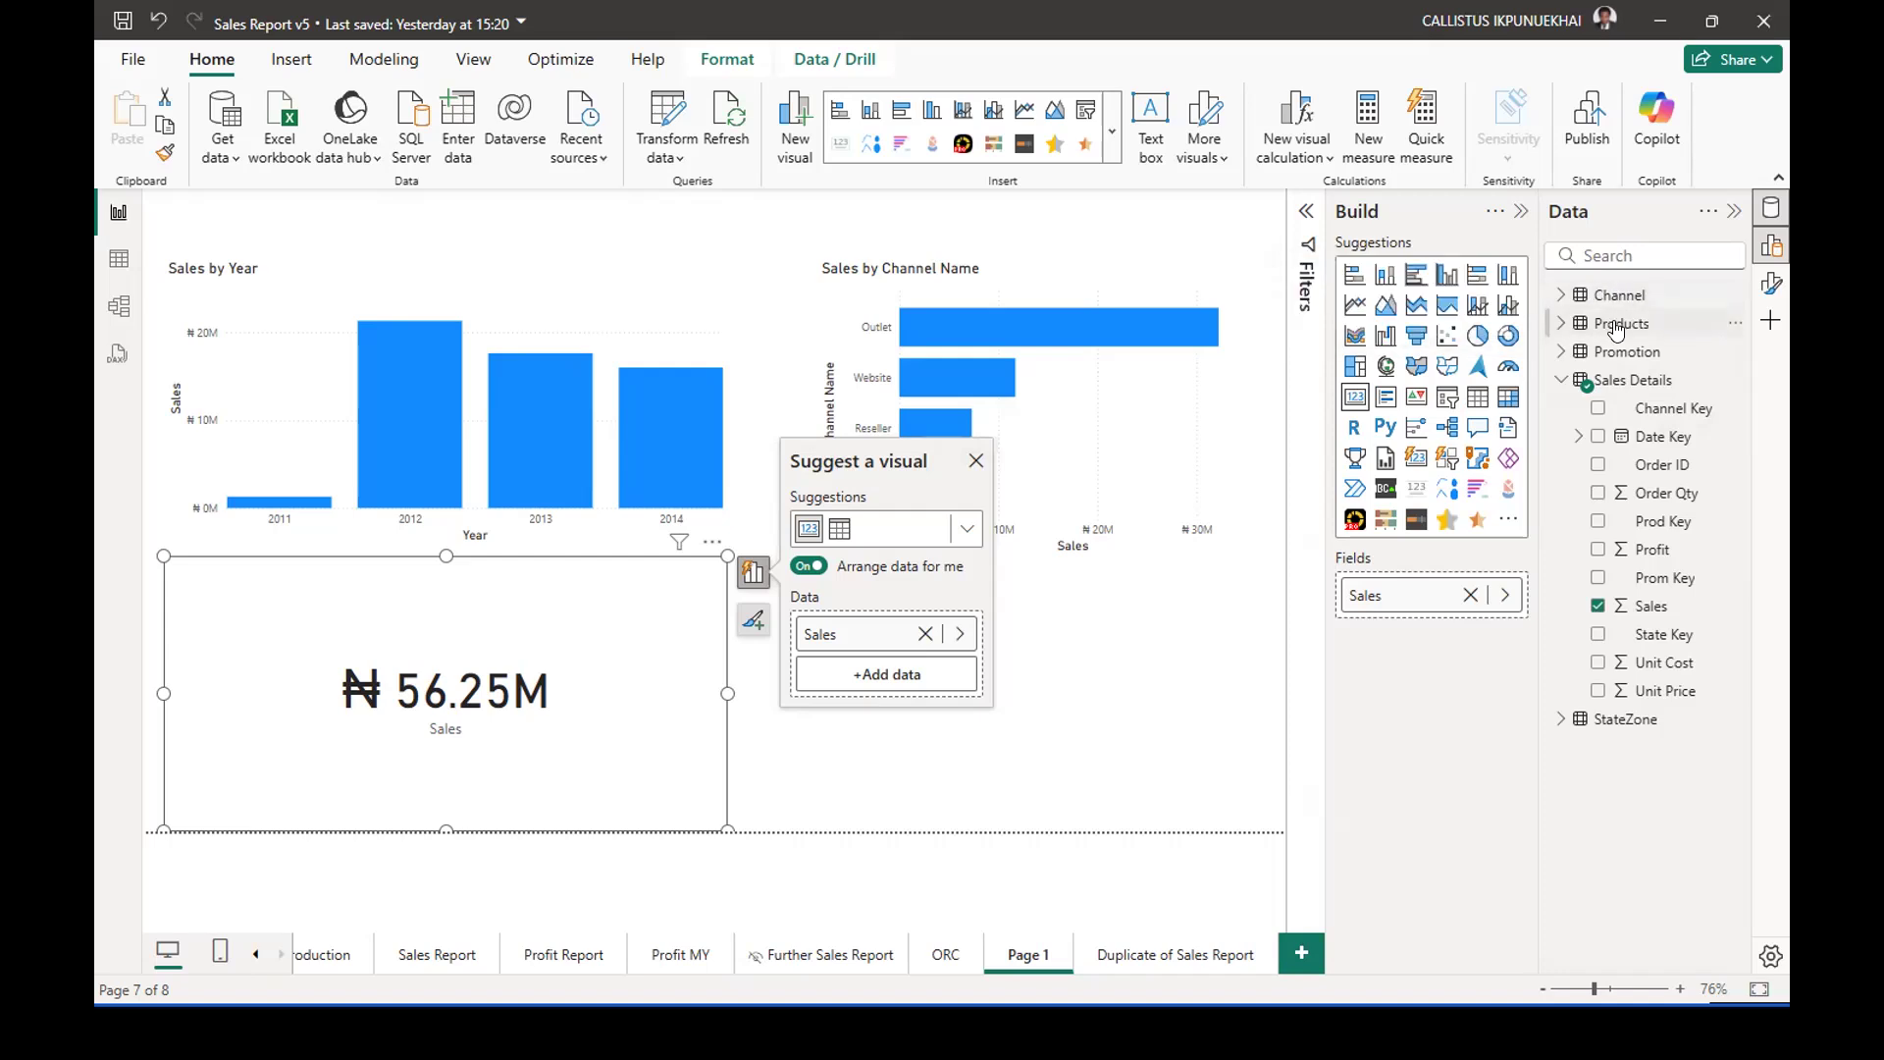
mouse_move(1648, 329)
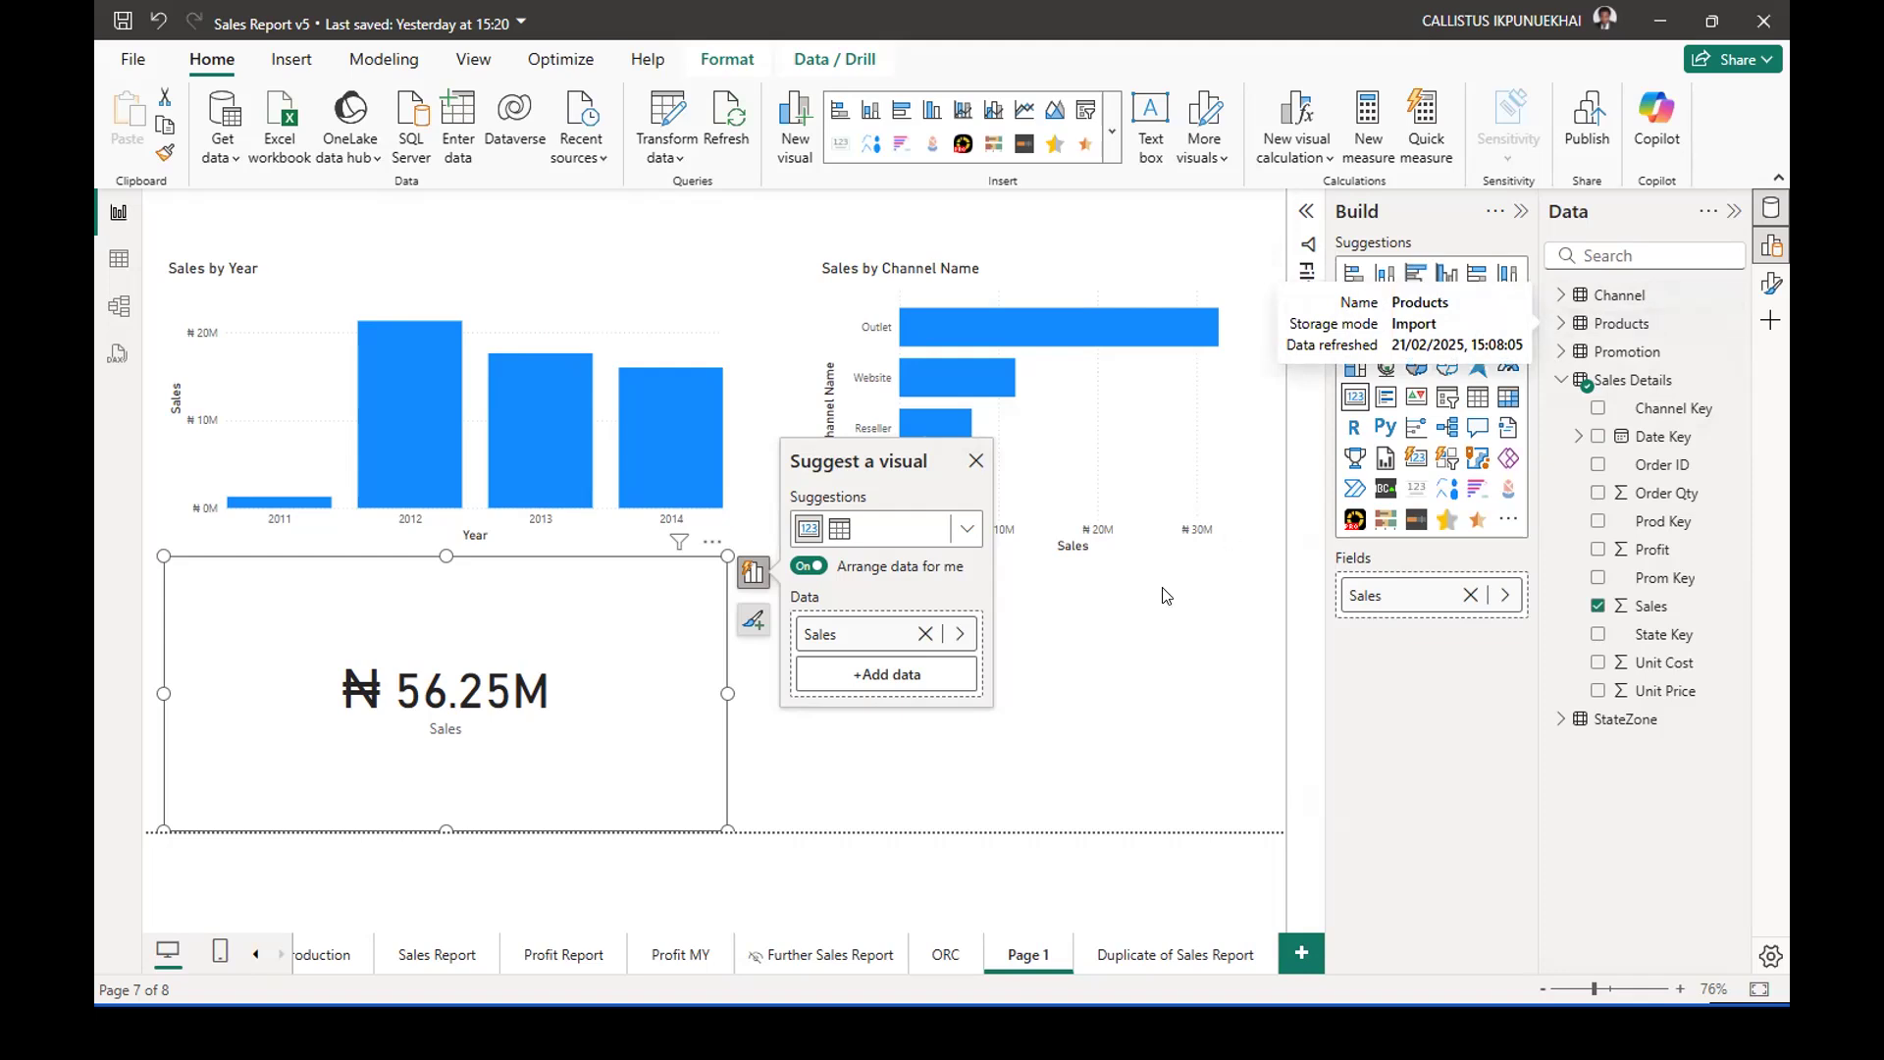
left_click(1125, 667)
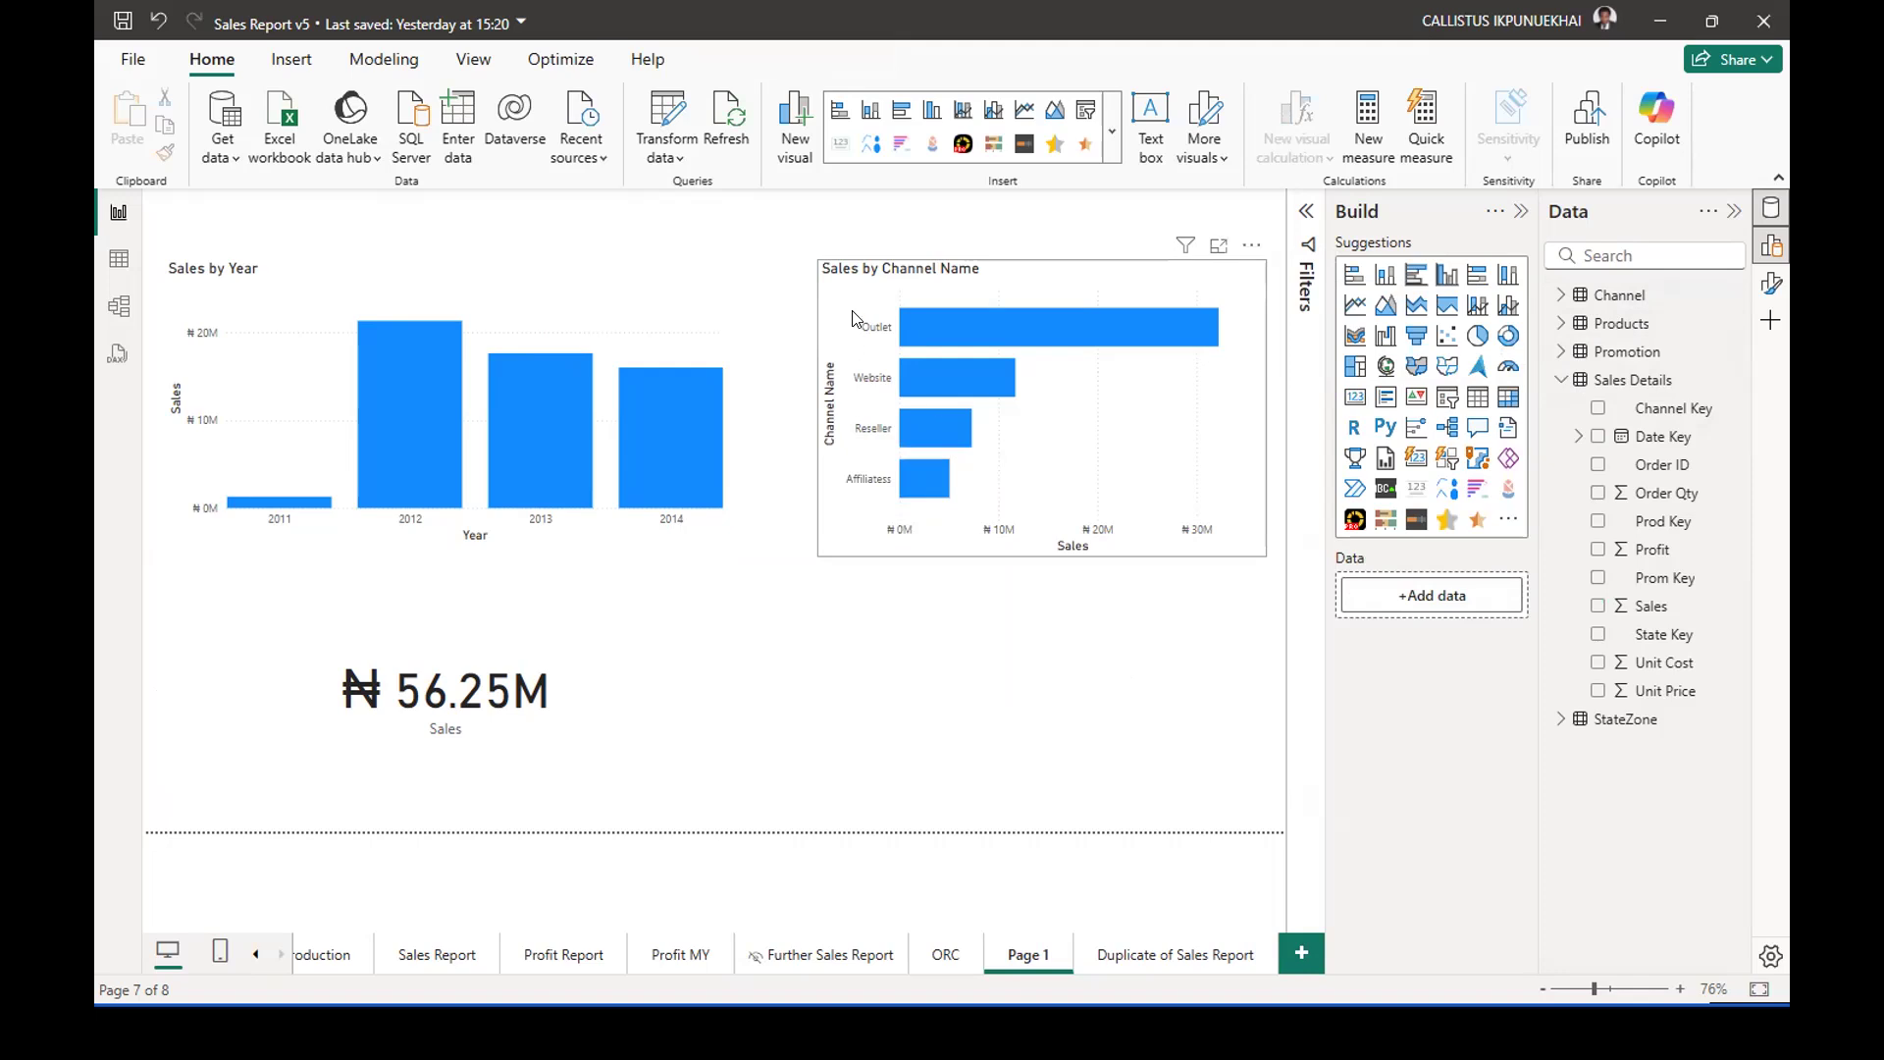
left_click(813, 318)
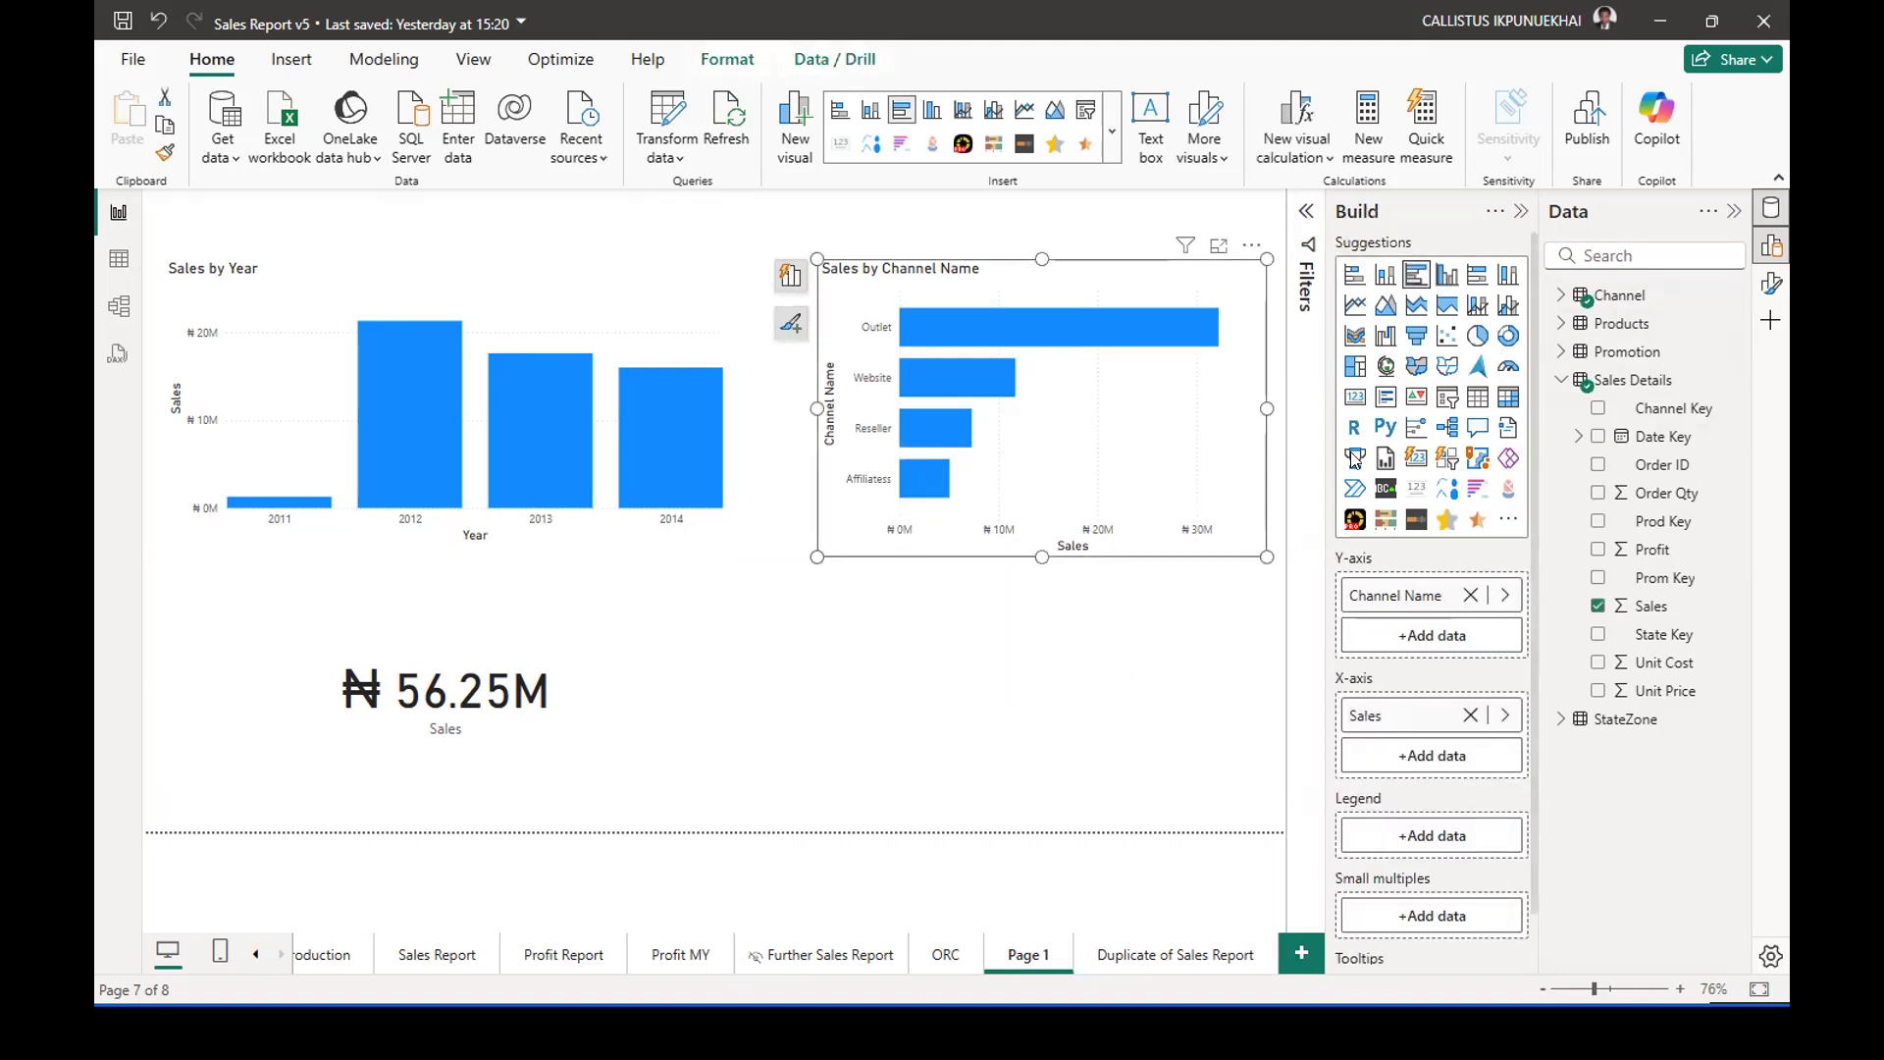
key("Escape")
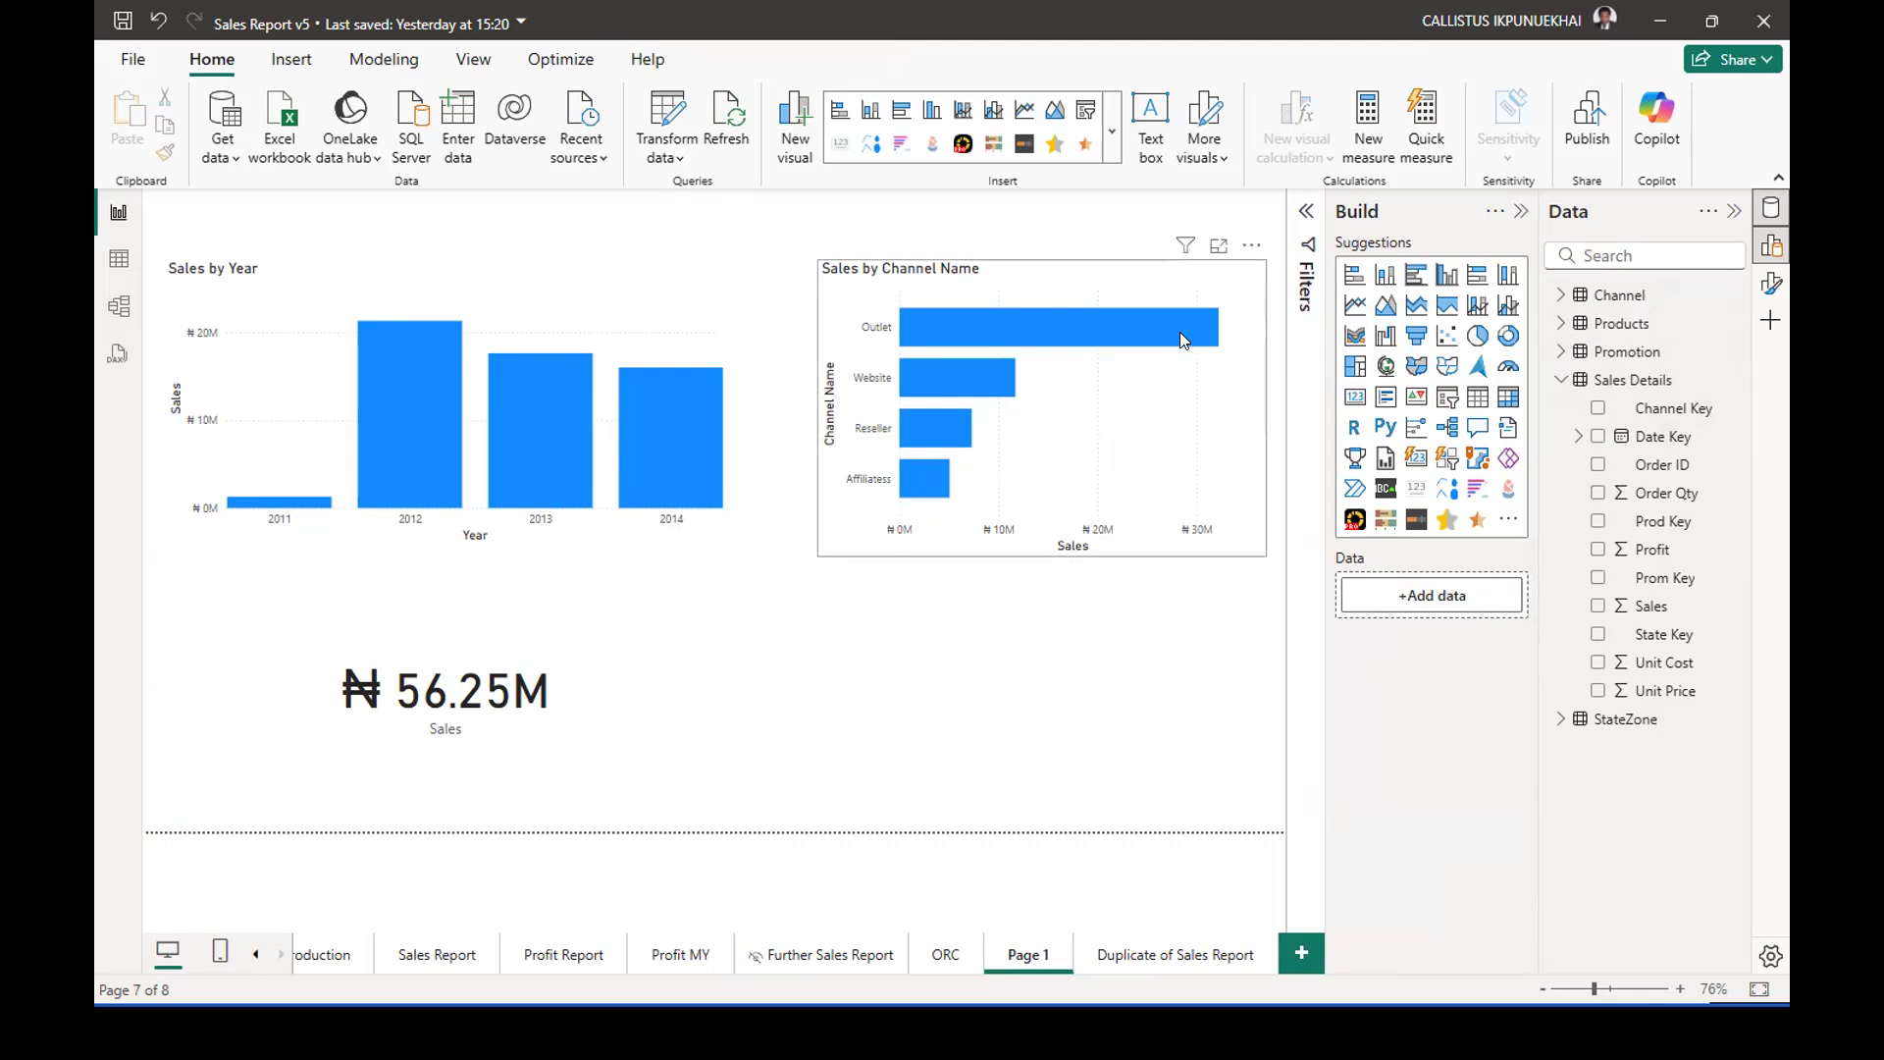
left_click(1416, 275)
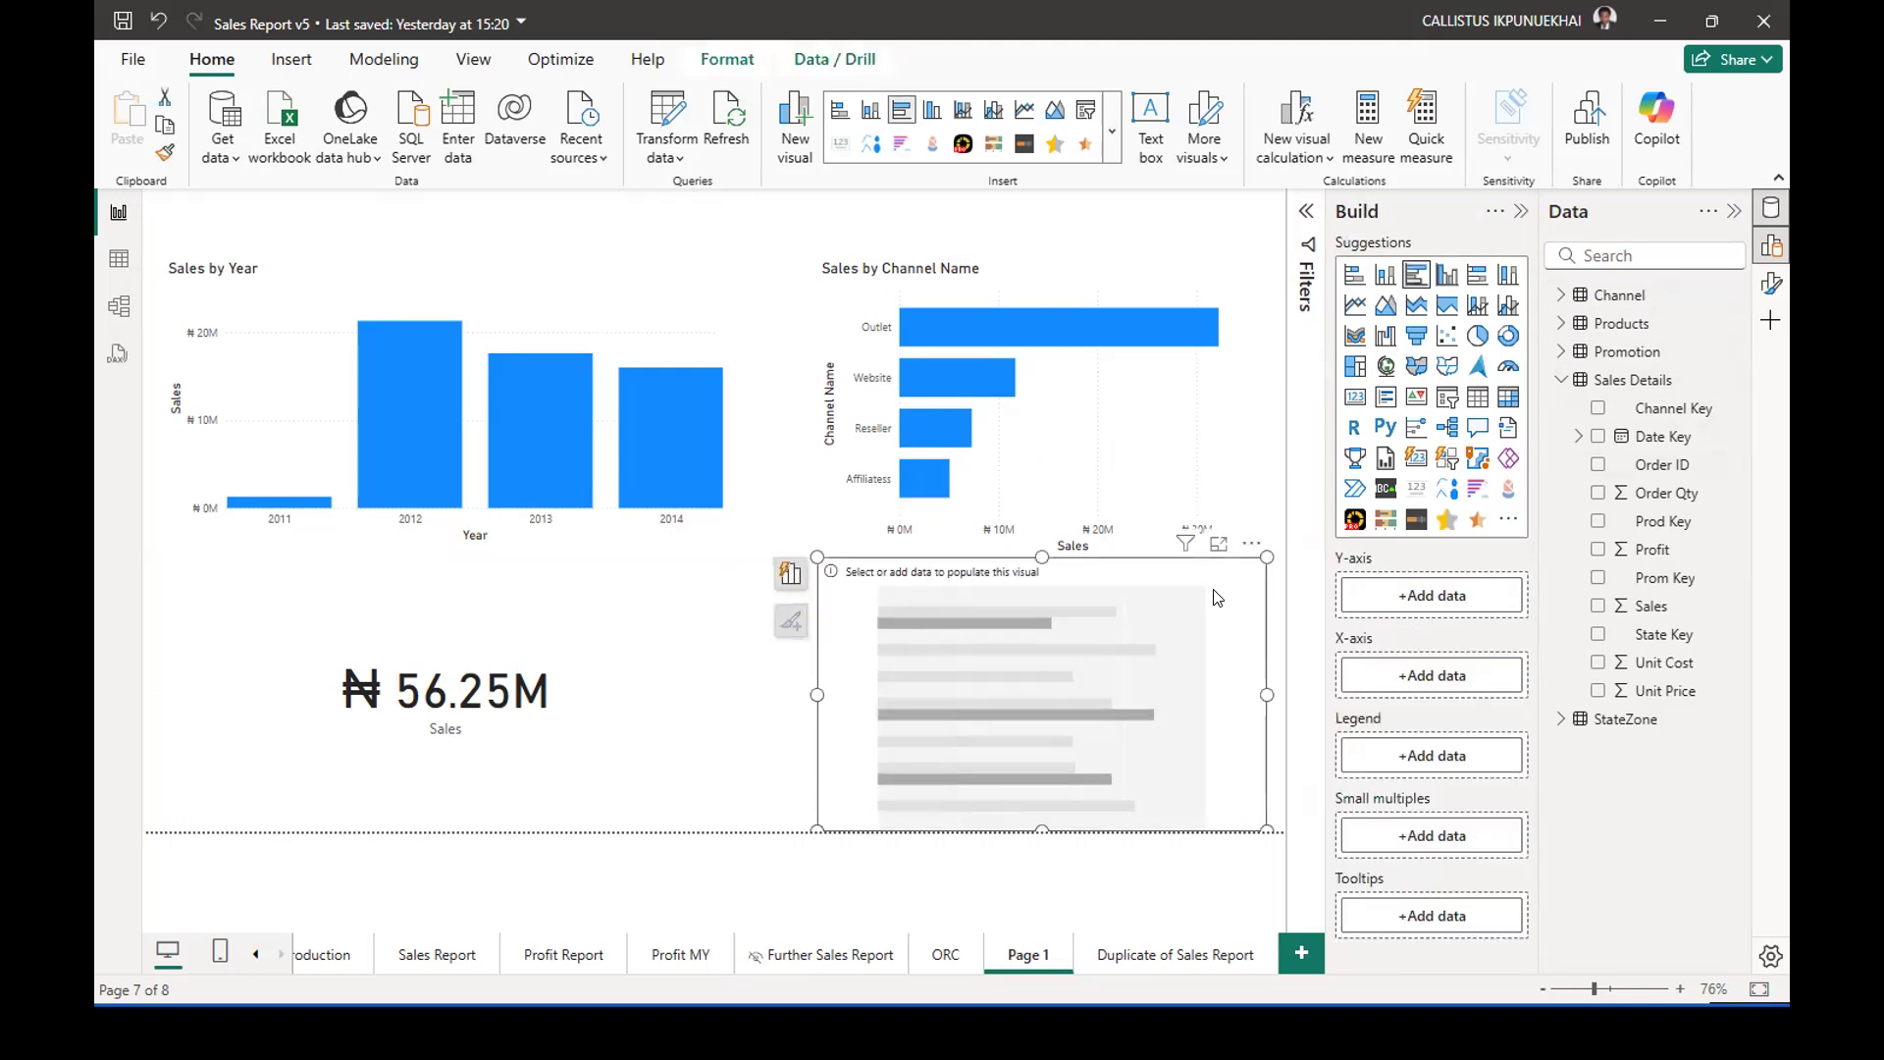
key("Delete")
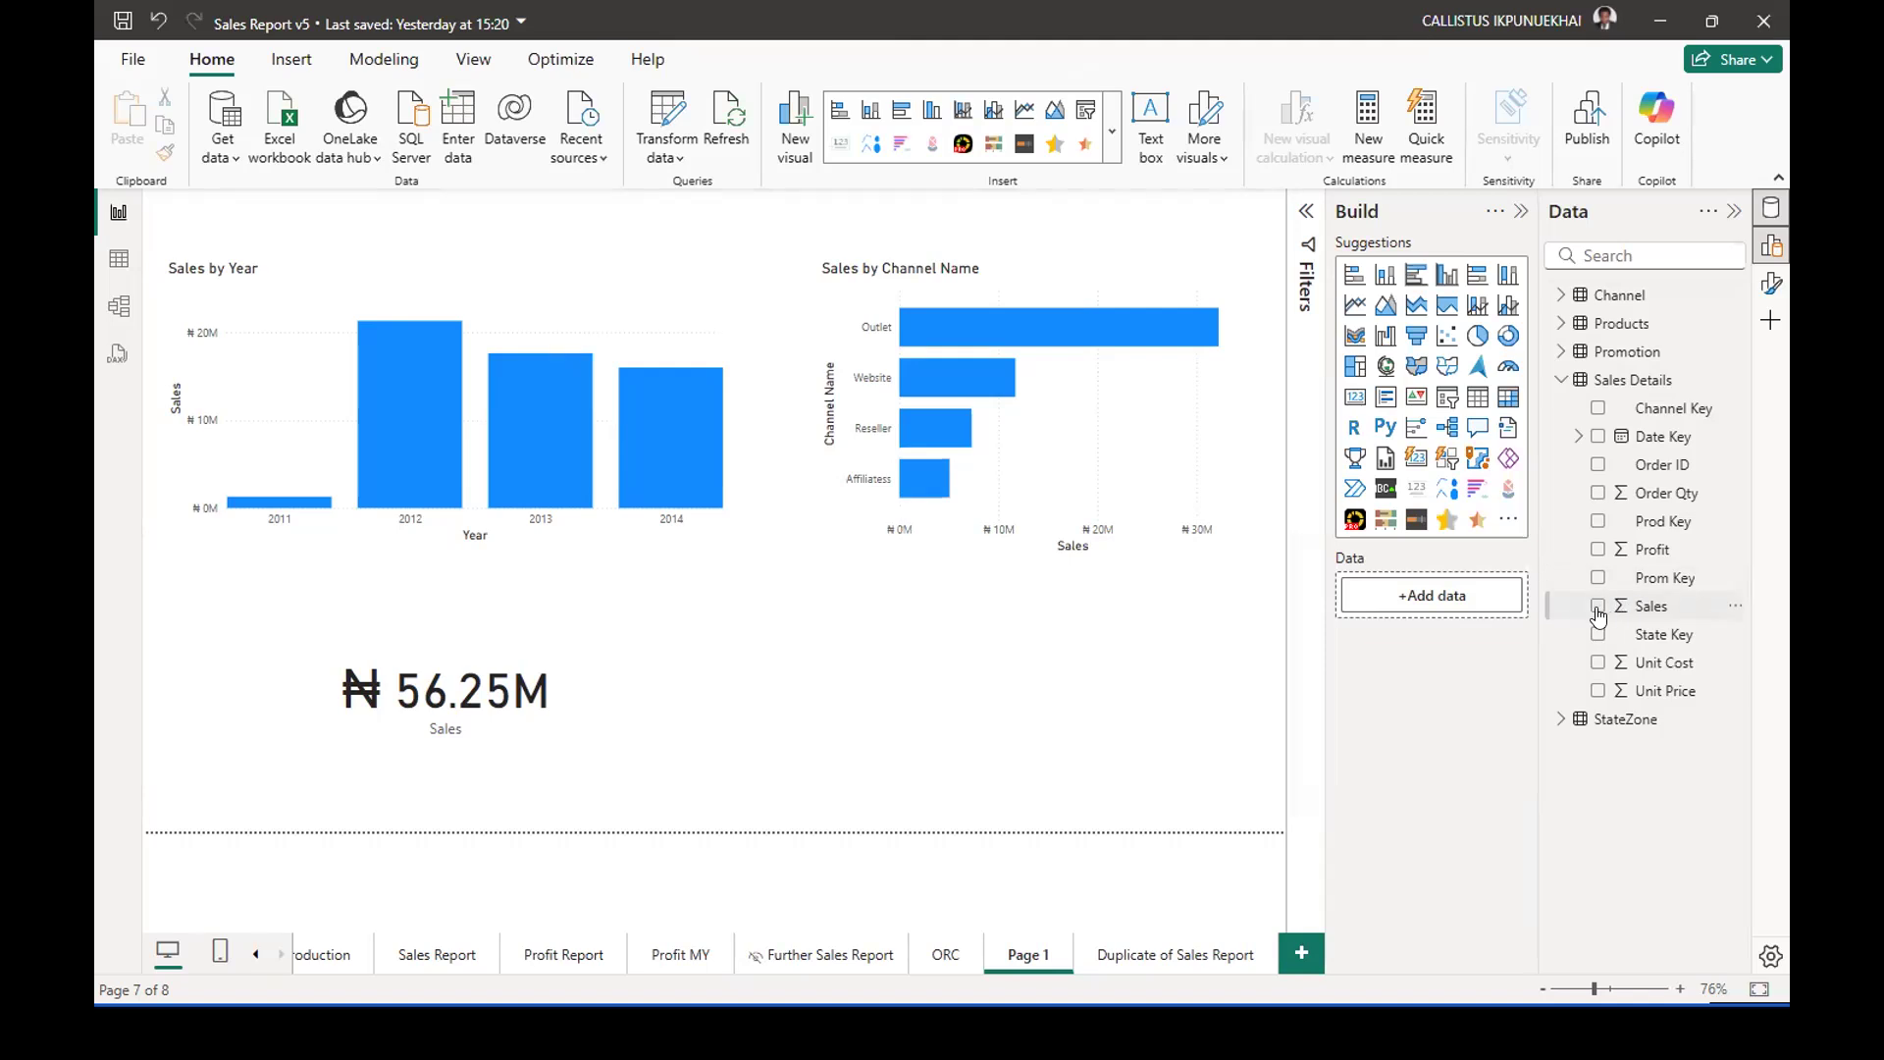
Move the new Sales card beneath Sales by Channel Name and convert it to a clustered bar chart.
left_click_drag(594, 629, 1089, 633)
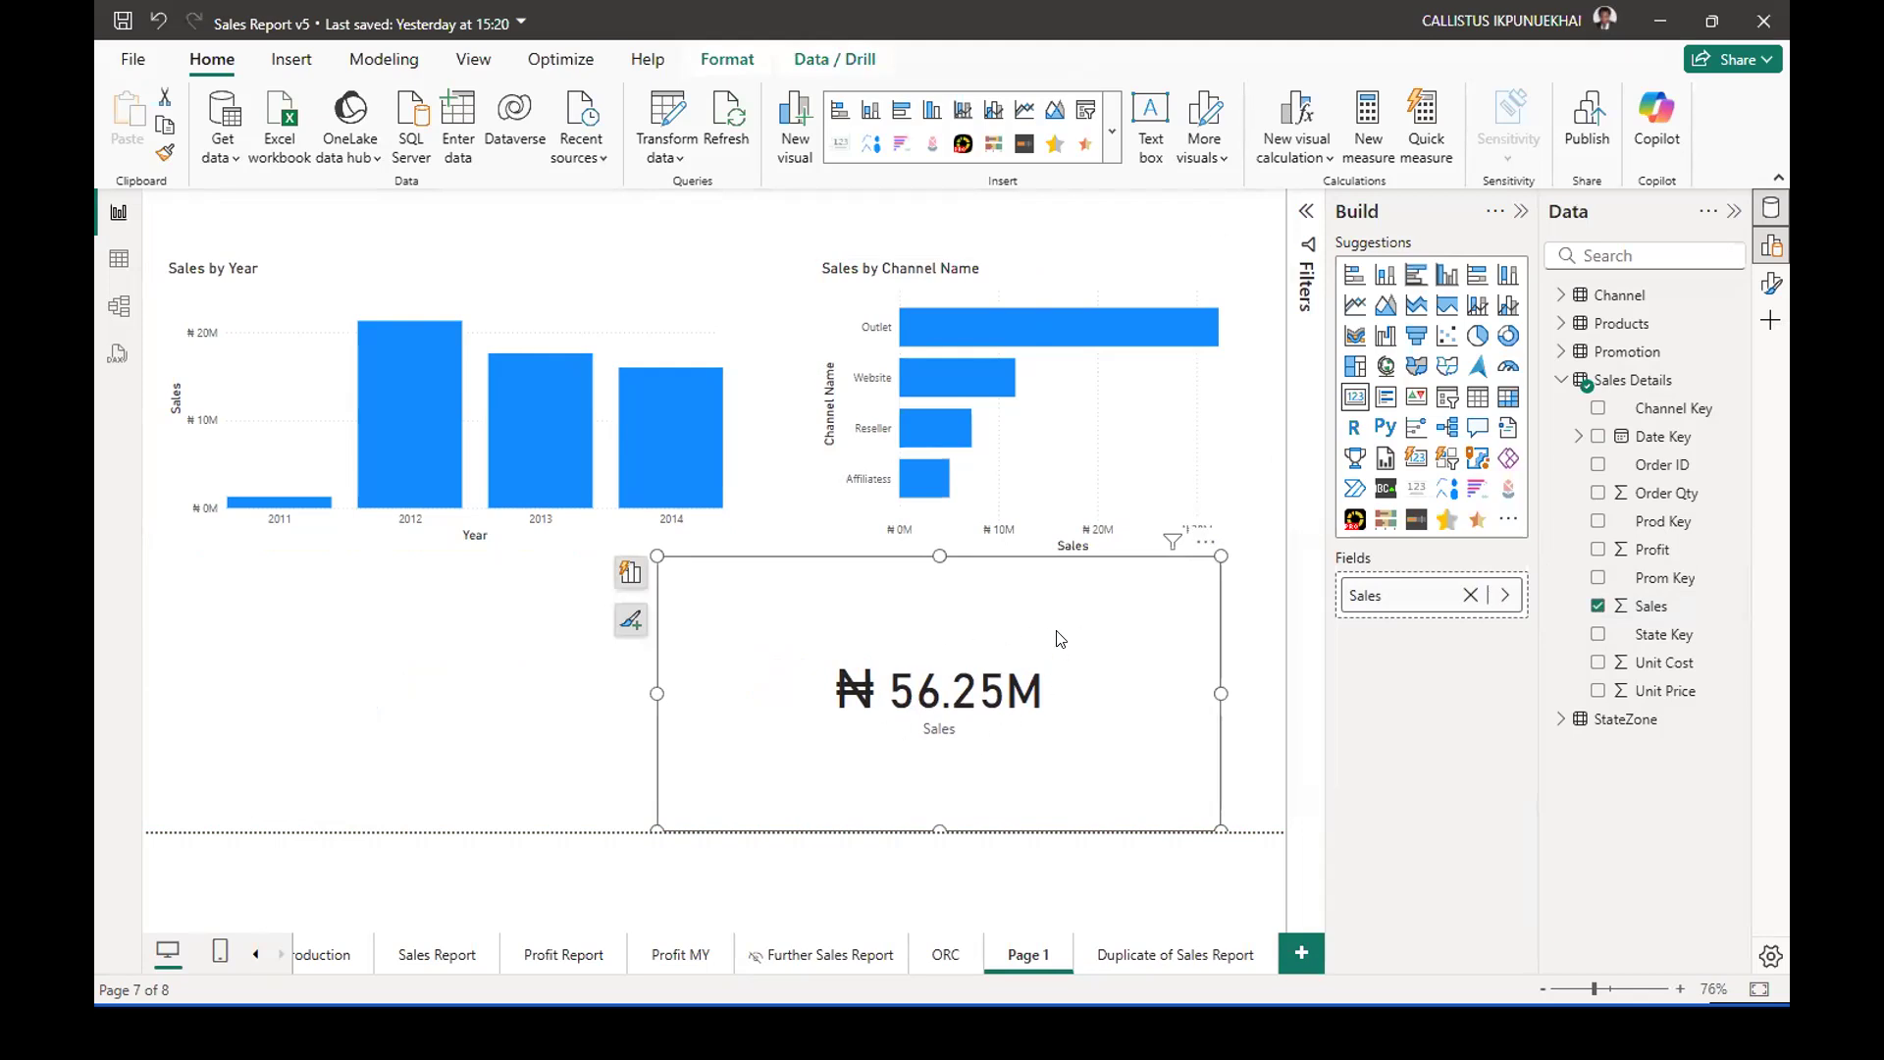
left_click(1443, 278)
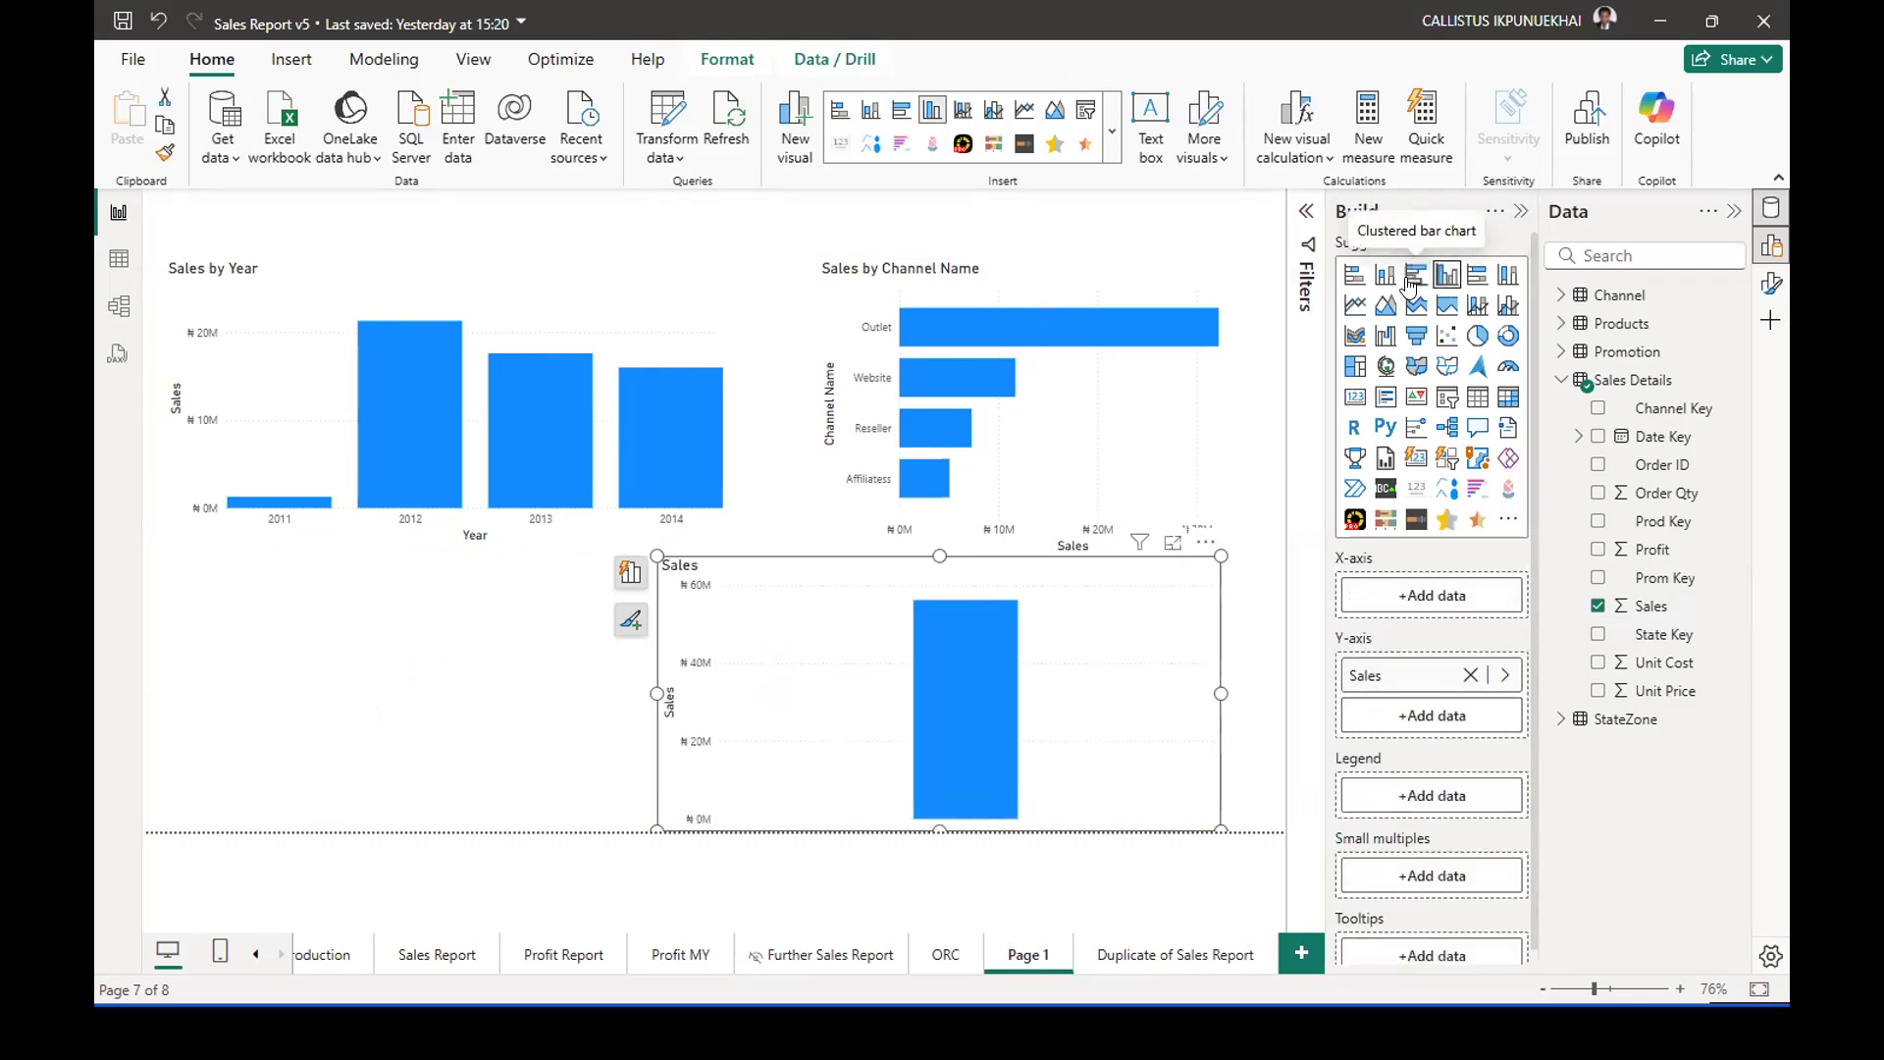
left_click(1410, 279)
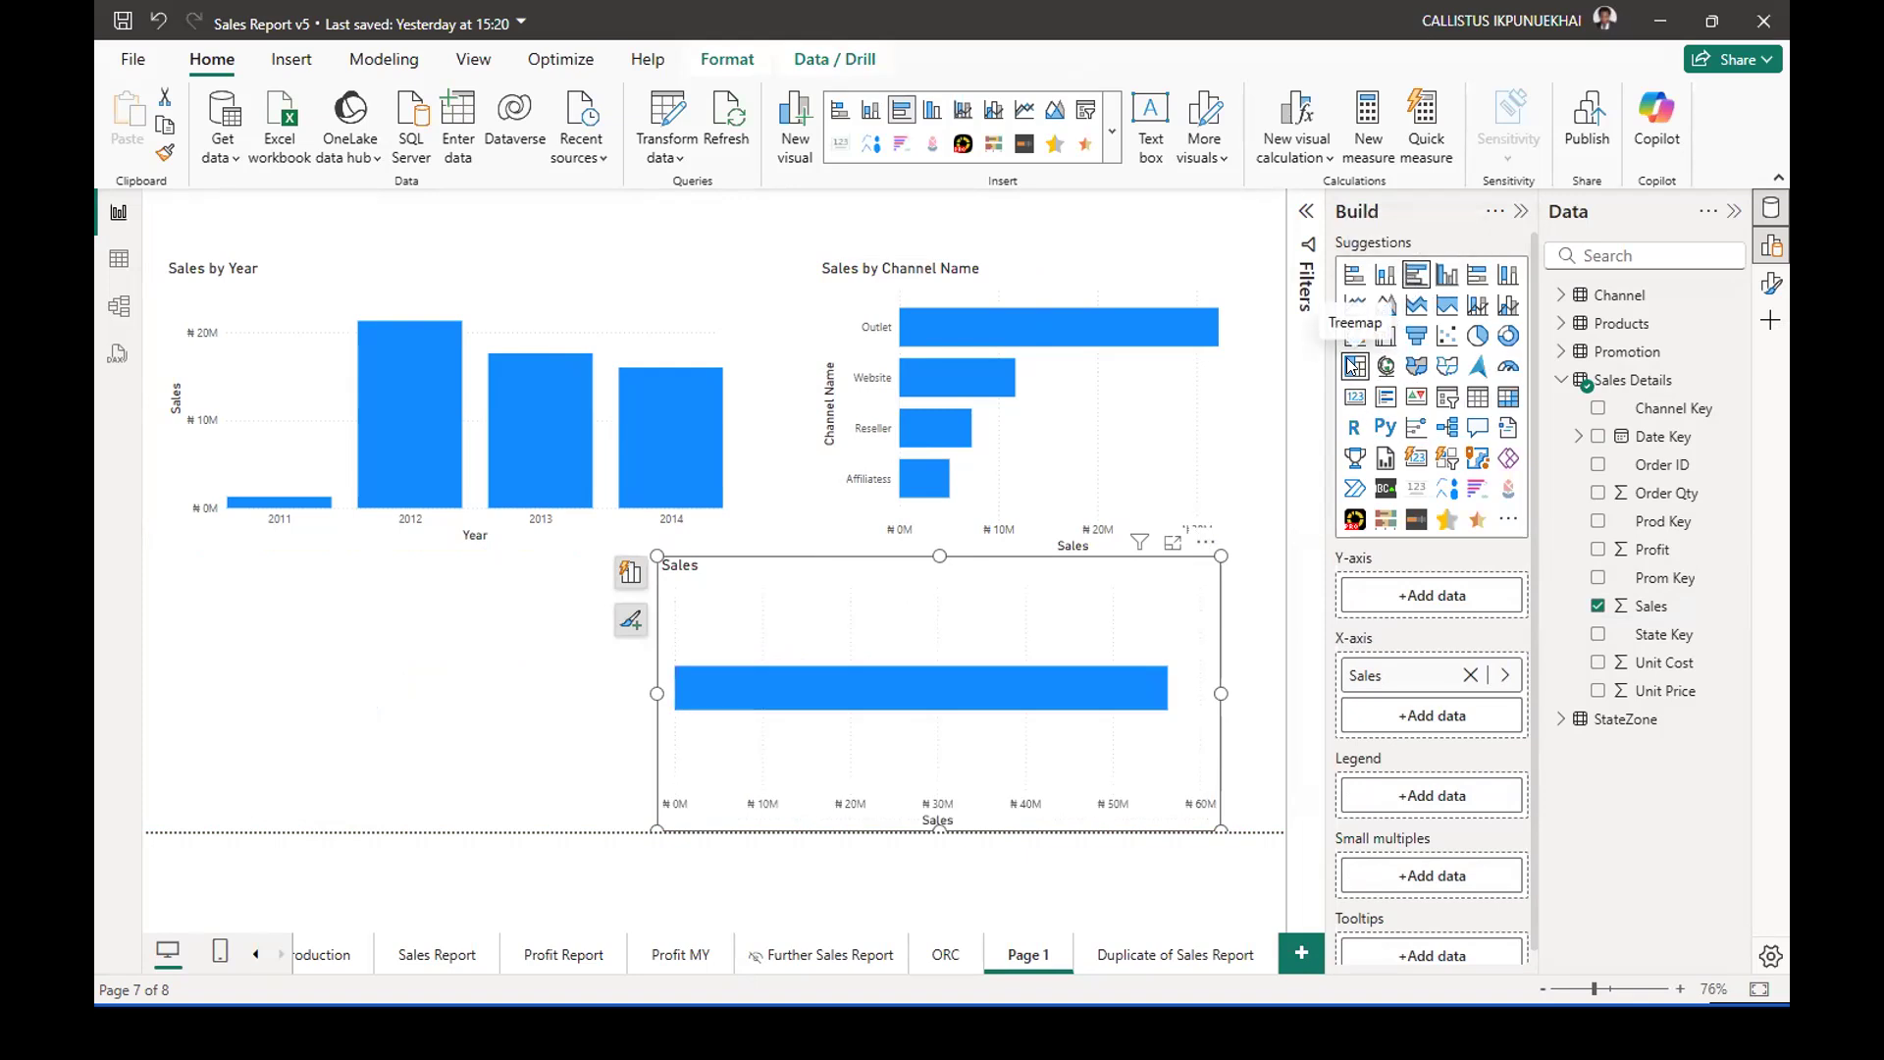
Break the new Sales bar chart down by Product Category from the Products table, after trying Product Name.
left_click(1559, 382)
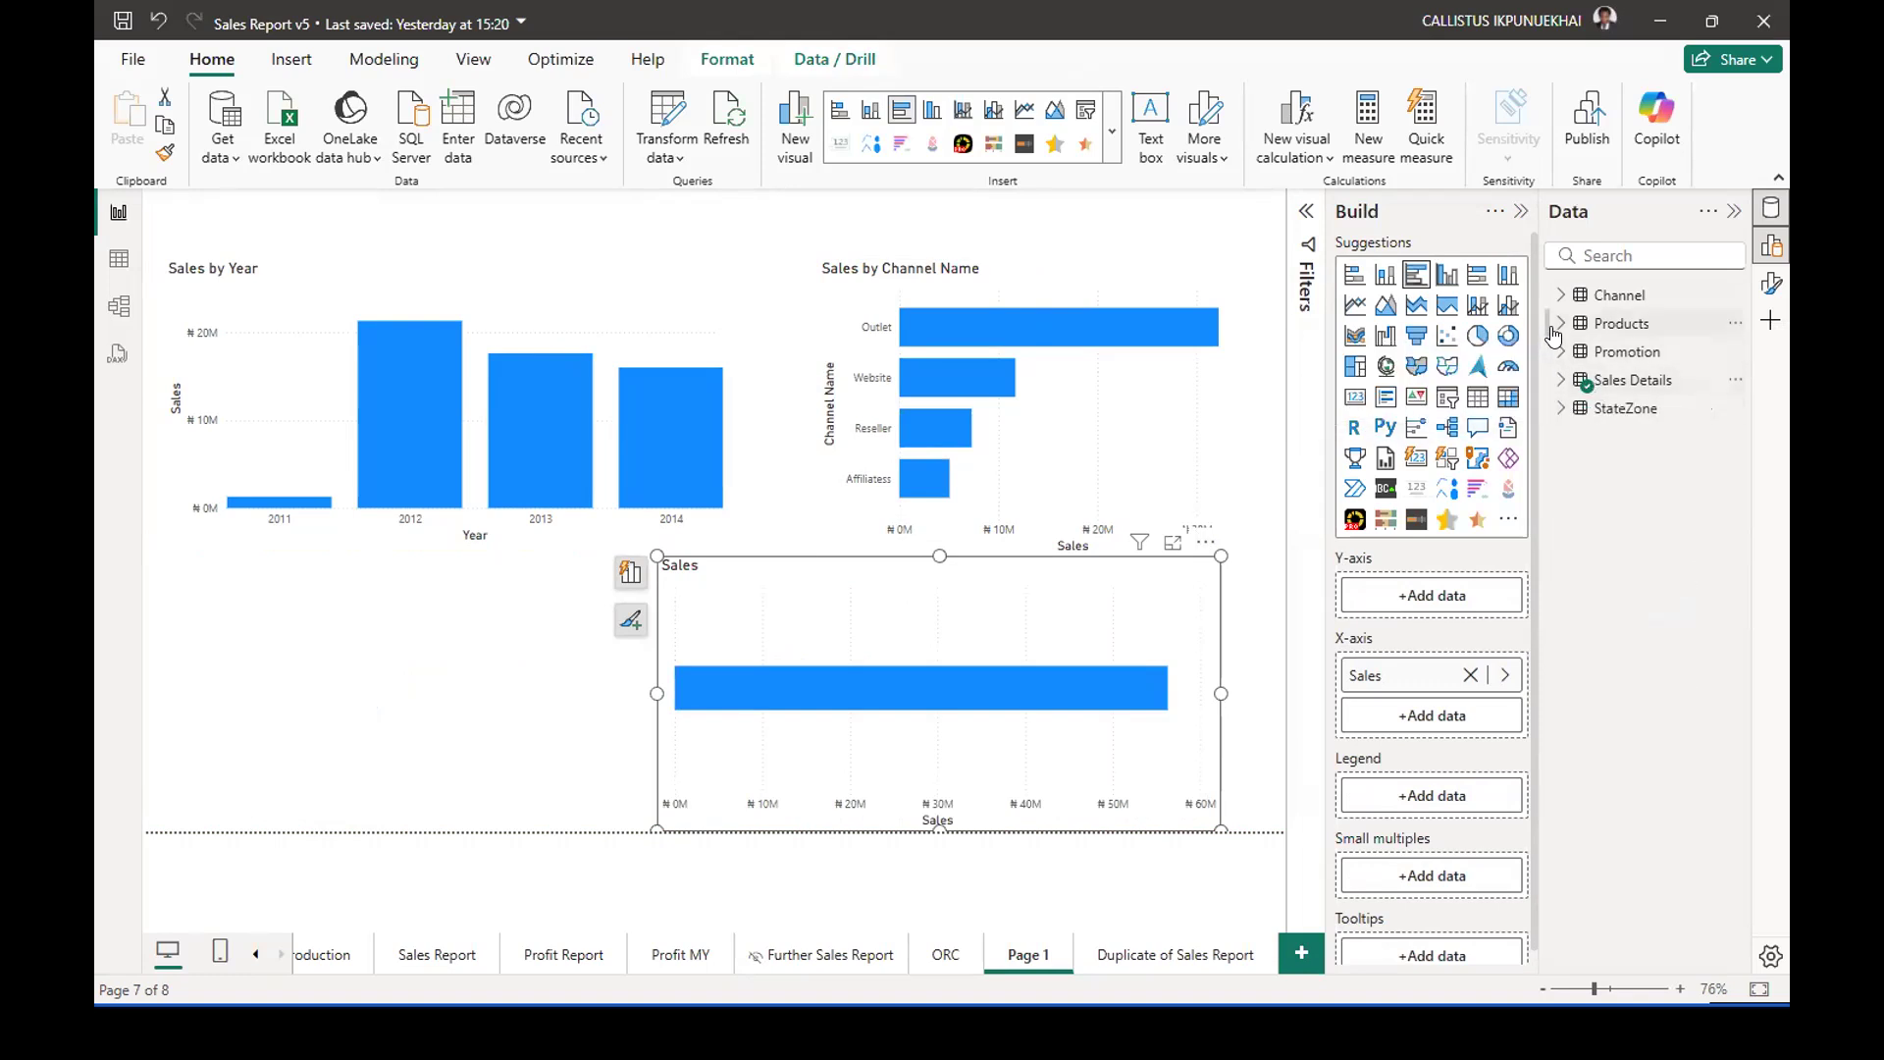
left_click(1555, 334)
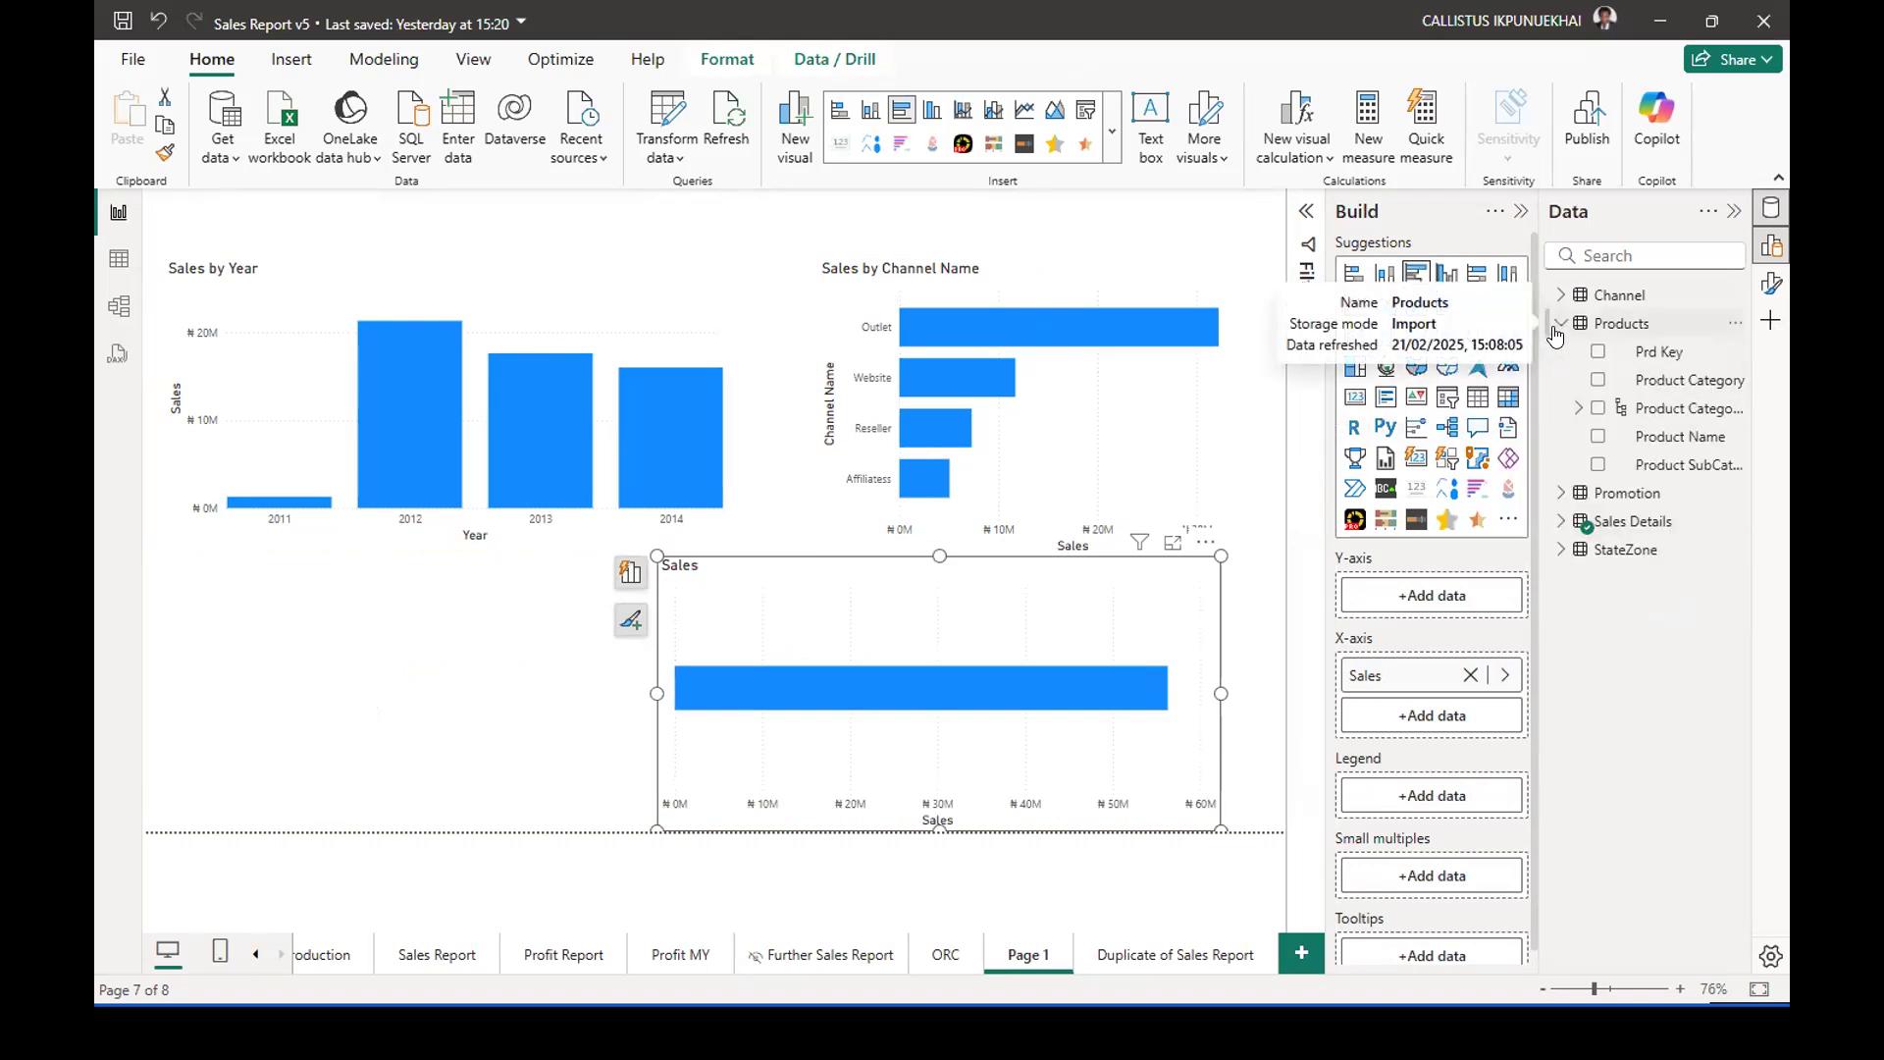
left_click(1597, 438)
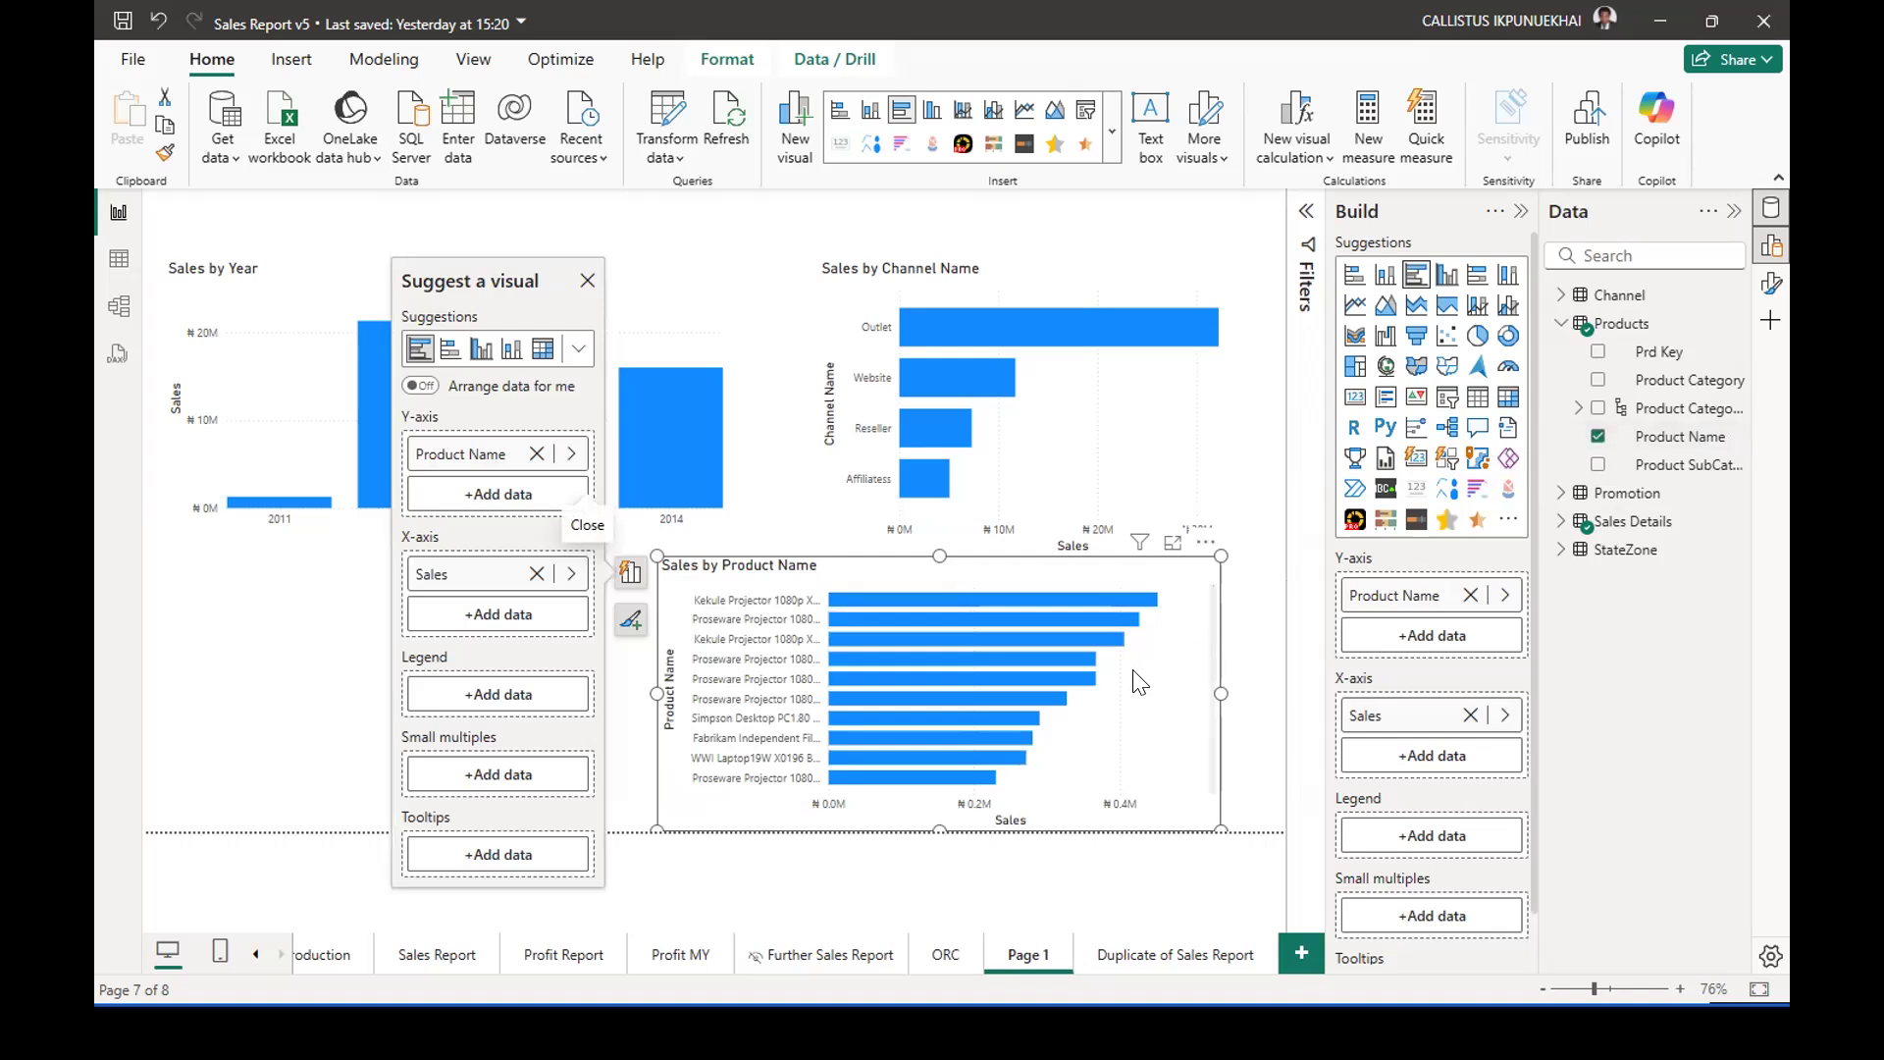
left_click(1598, 436)
left_click(1597, 380)
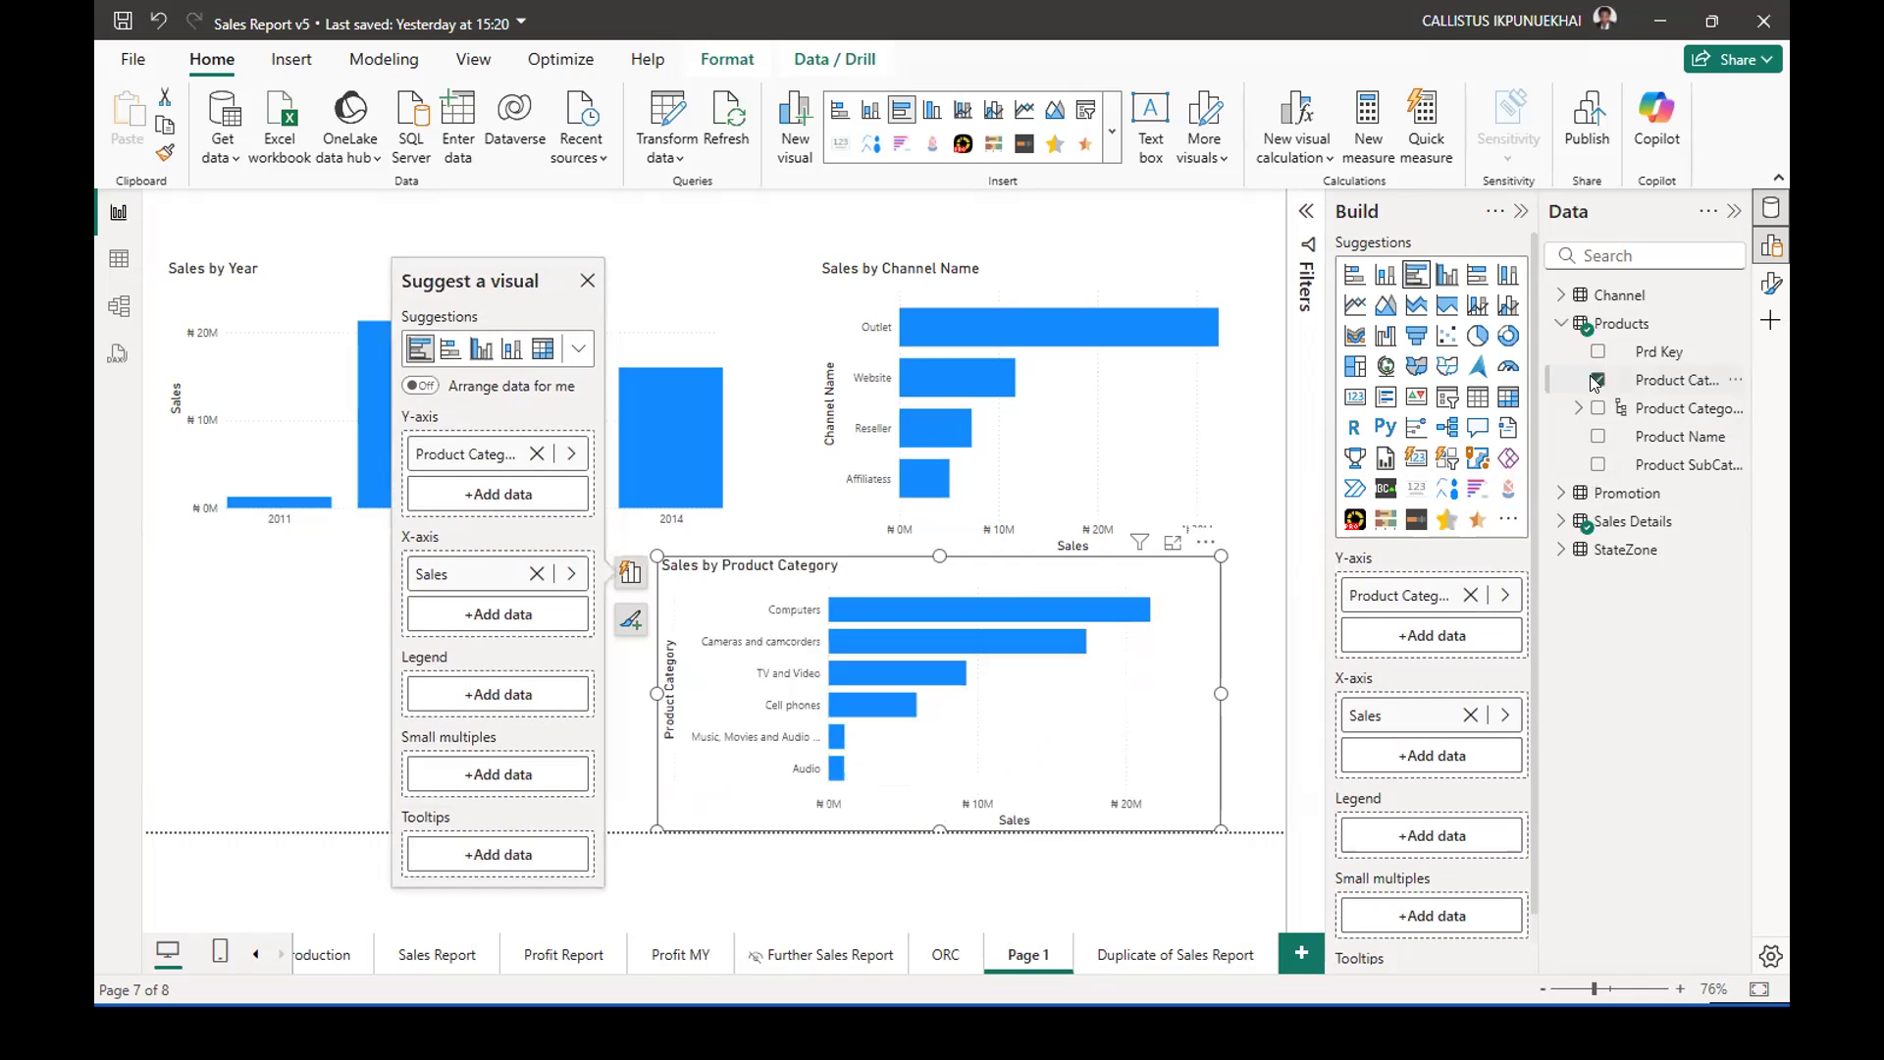
left_click(589, 282)
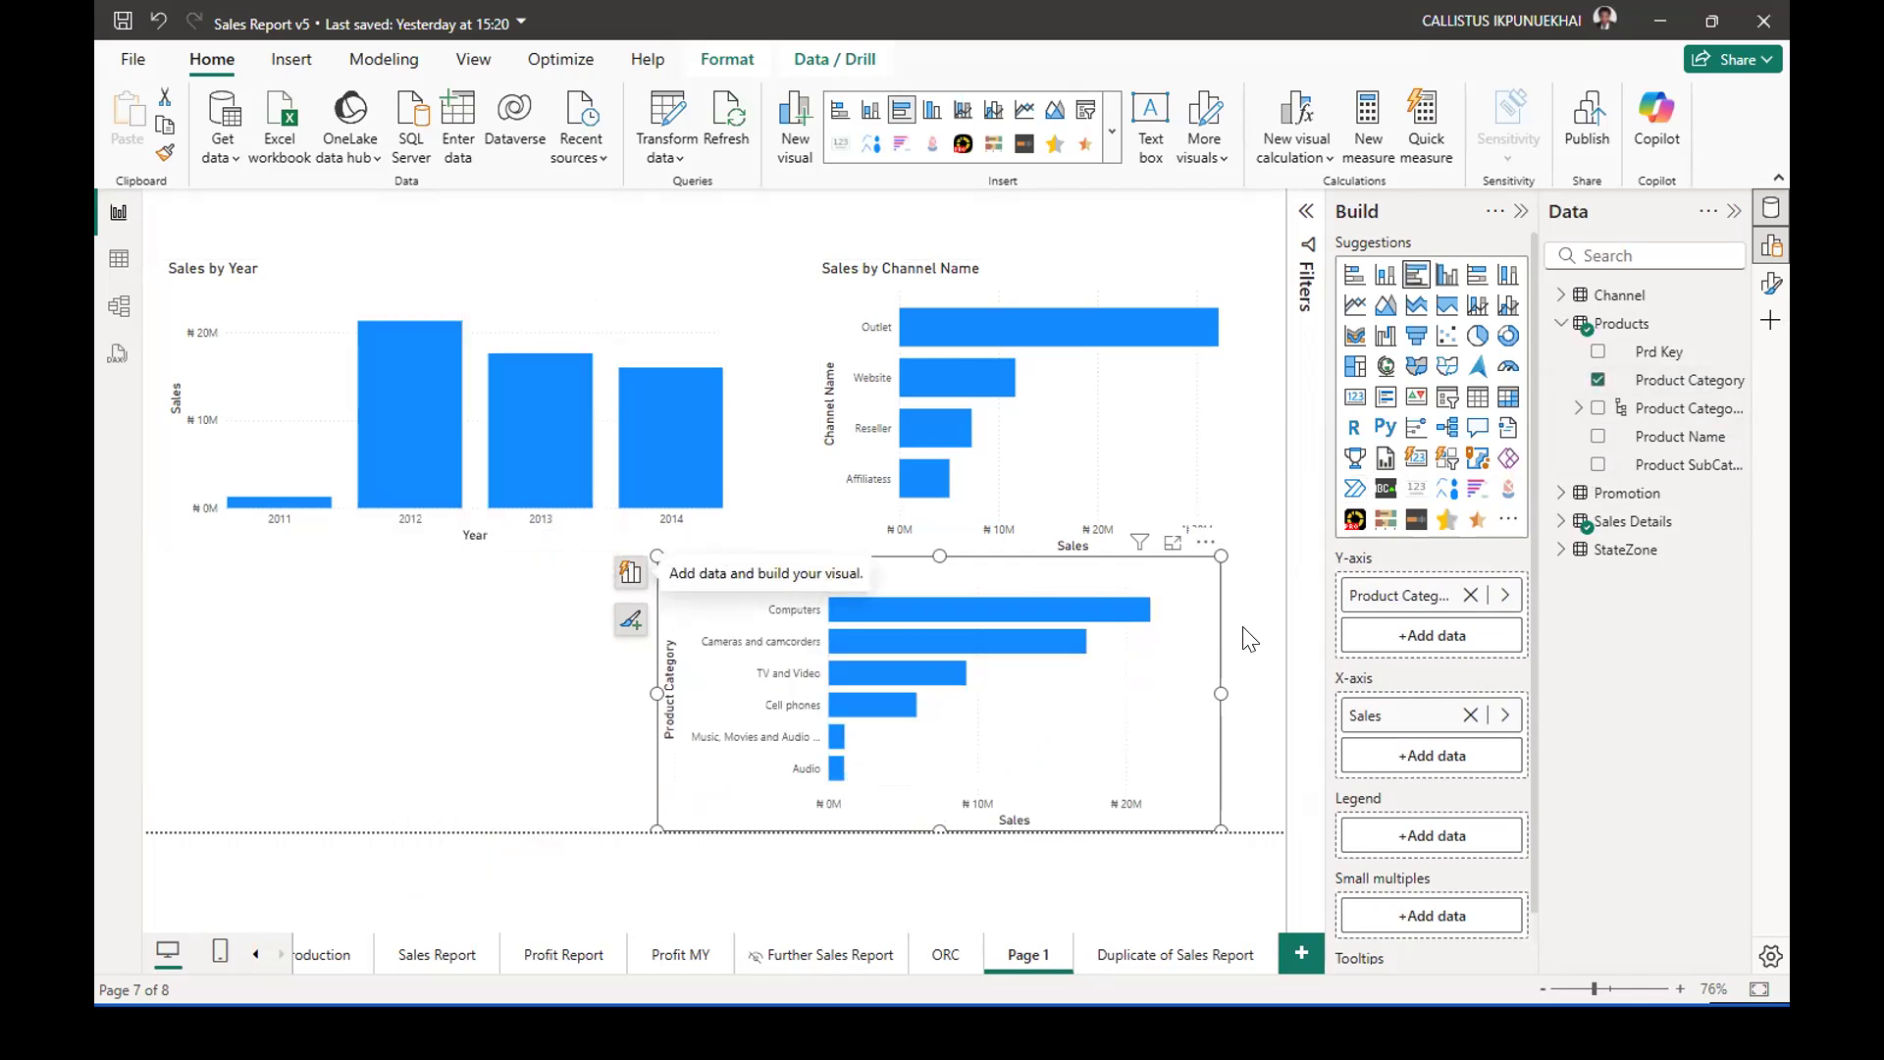
Place the Sales by Product Category chart directly beneath Sales by Year and deselect it.
left_click_drag(1182, 693, 723, 692)
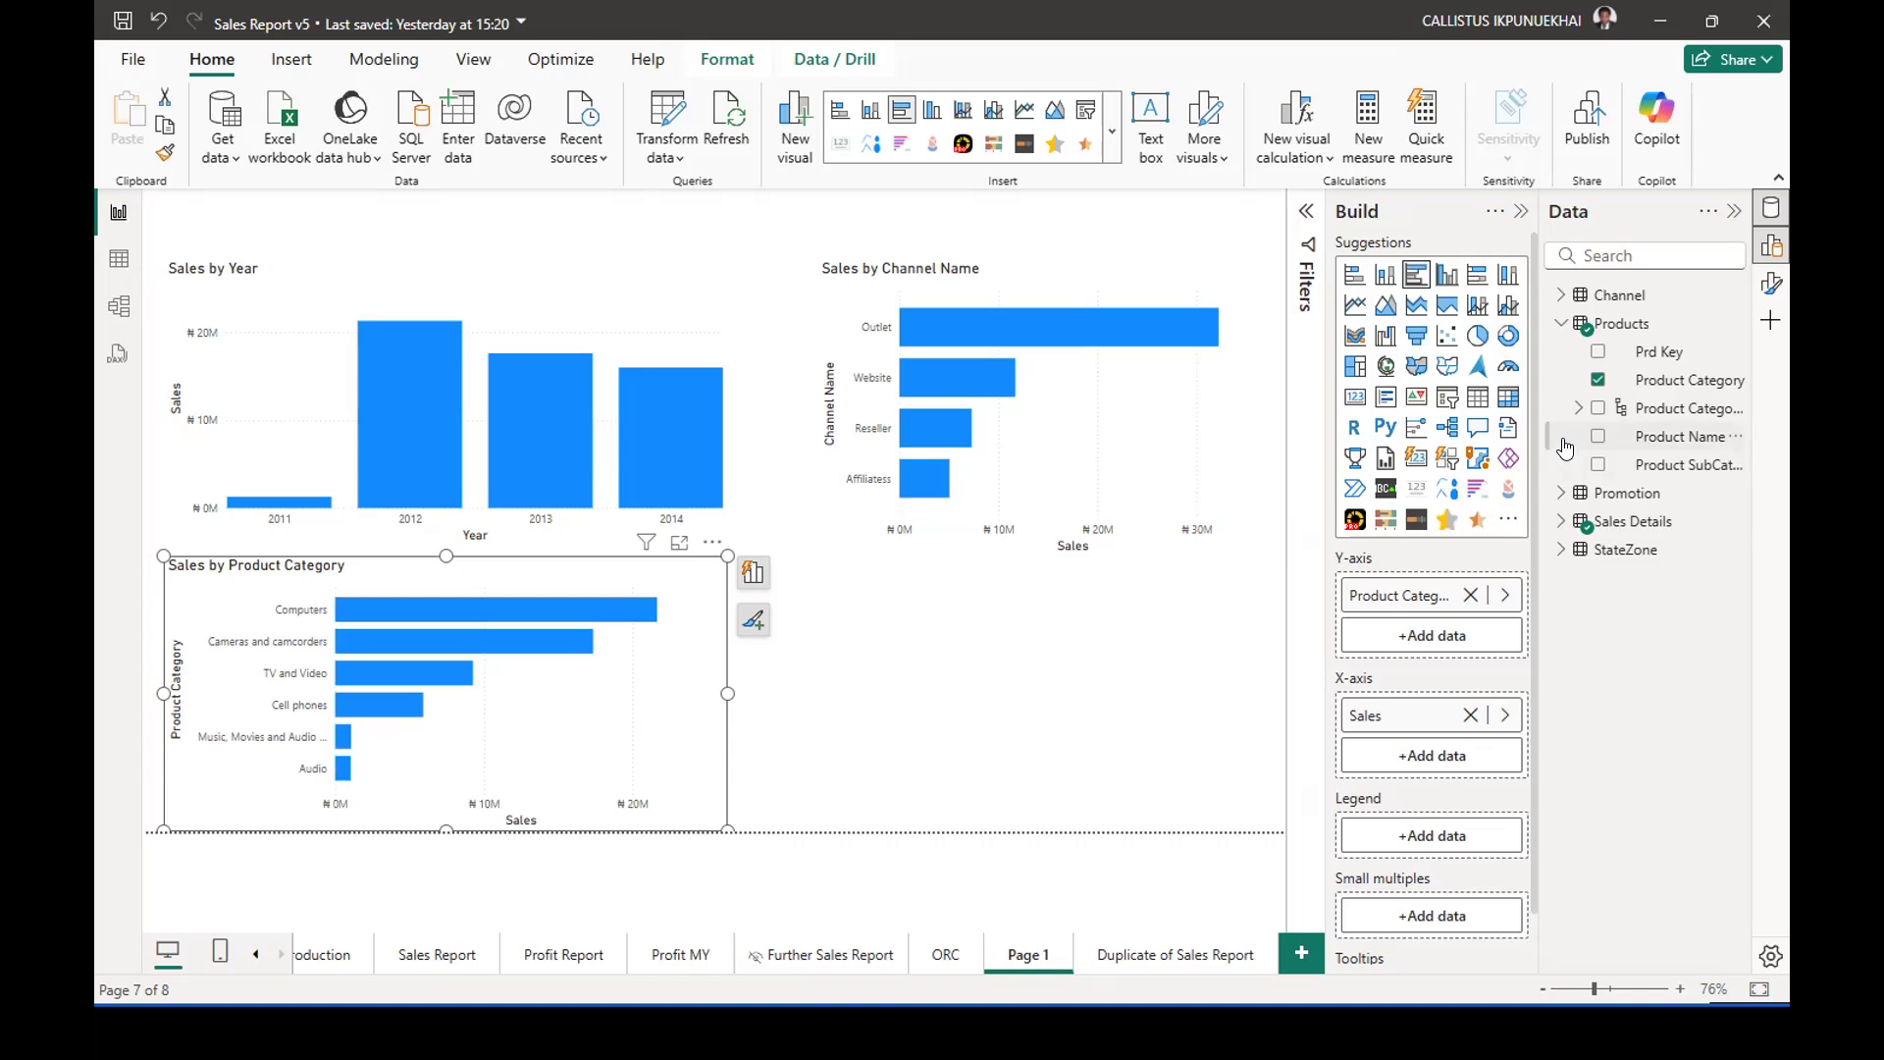
left_click(1026, 684)
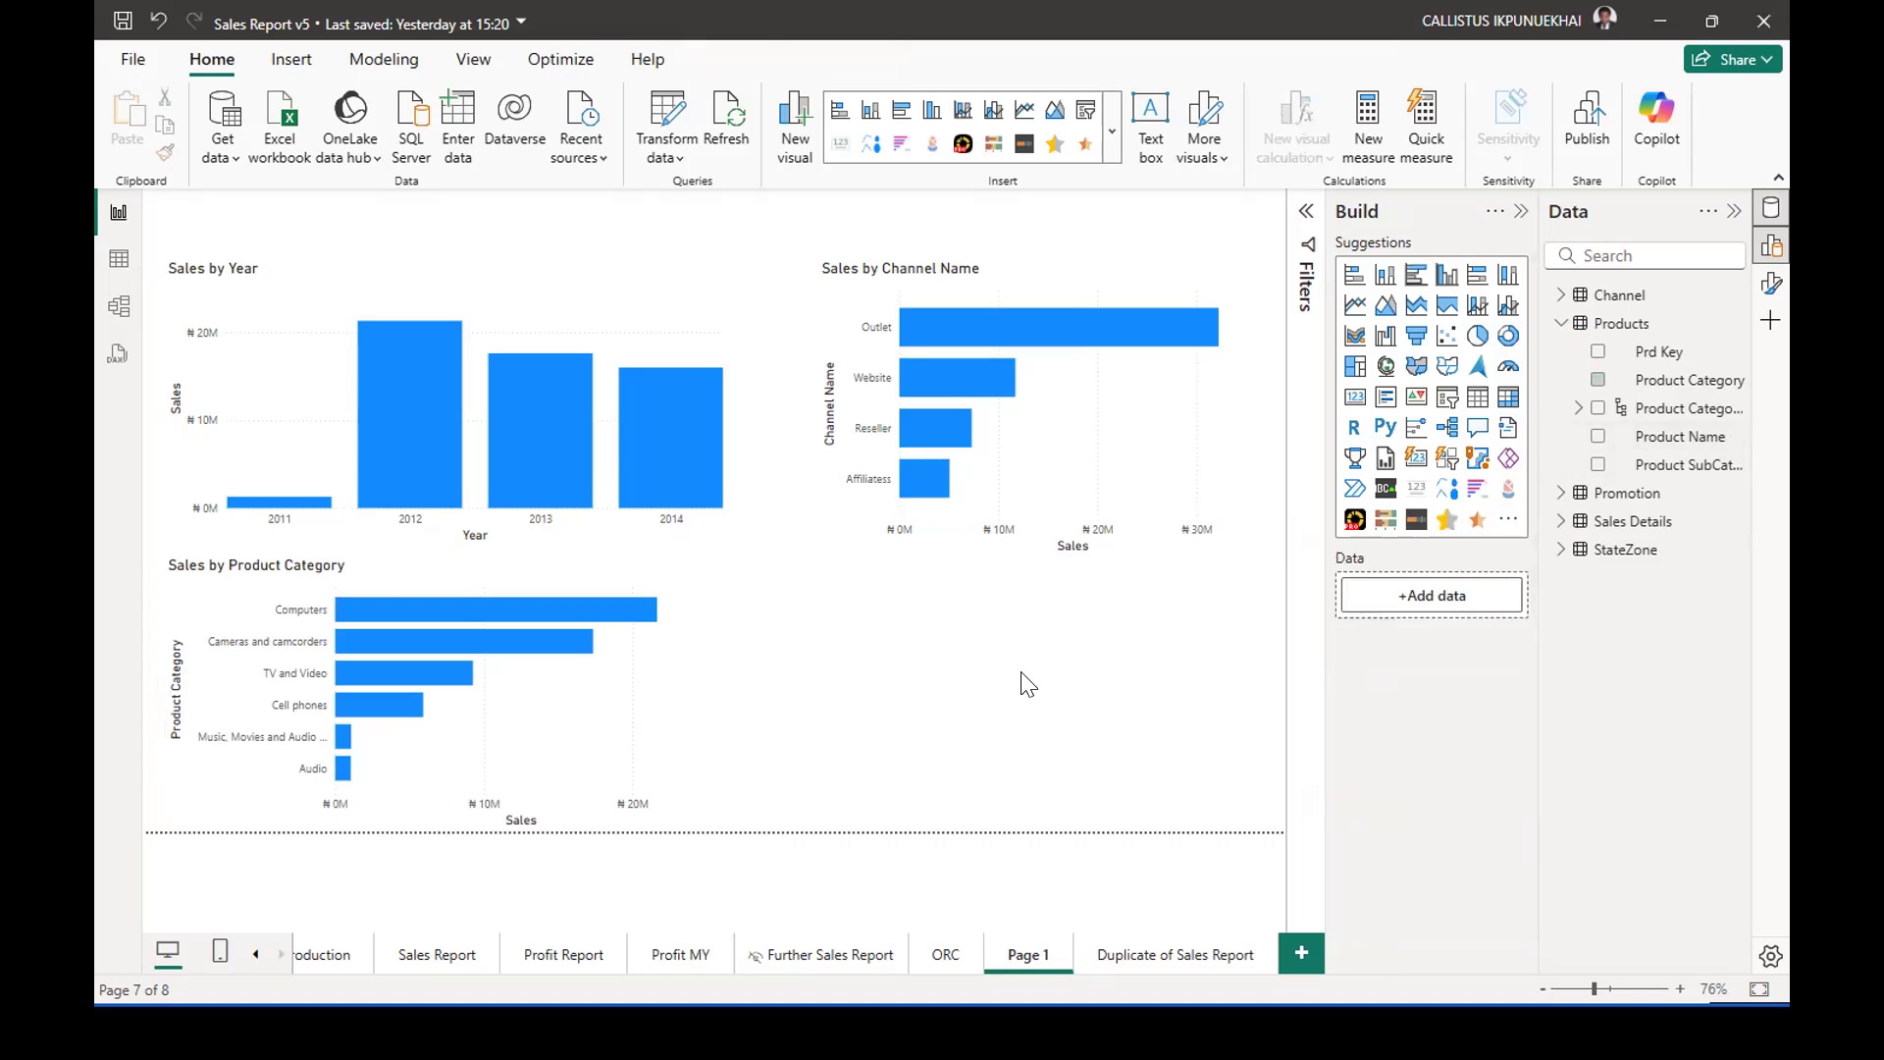
left_click(652, 695)
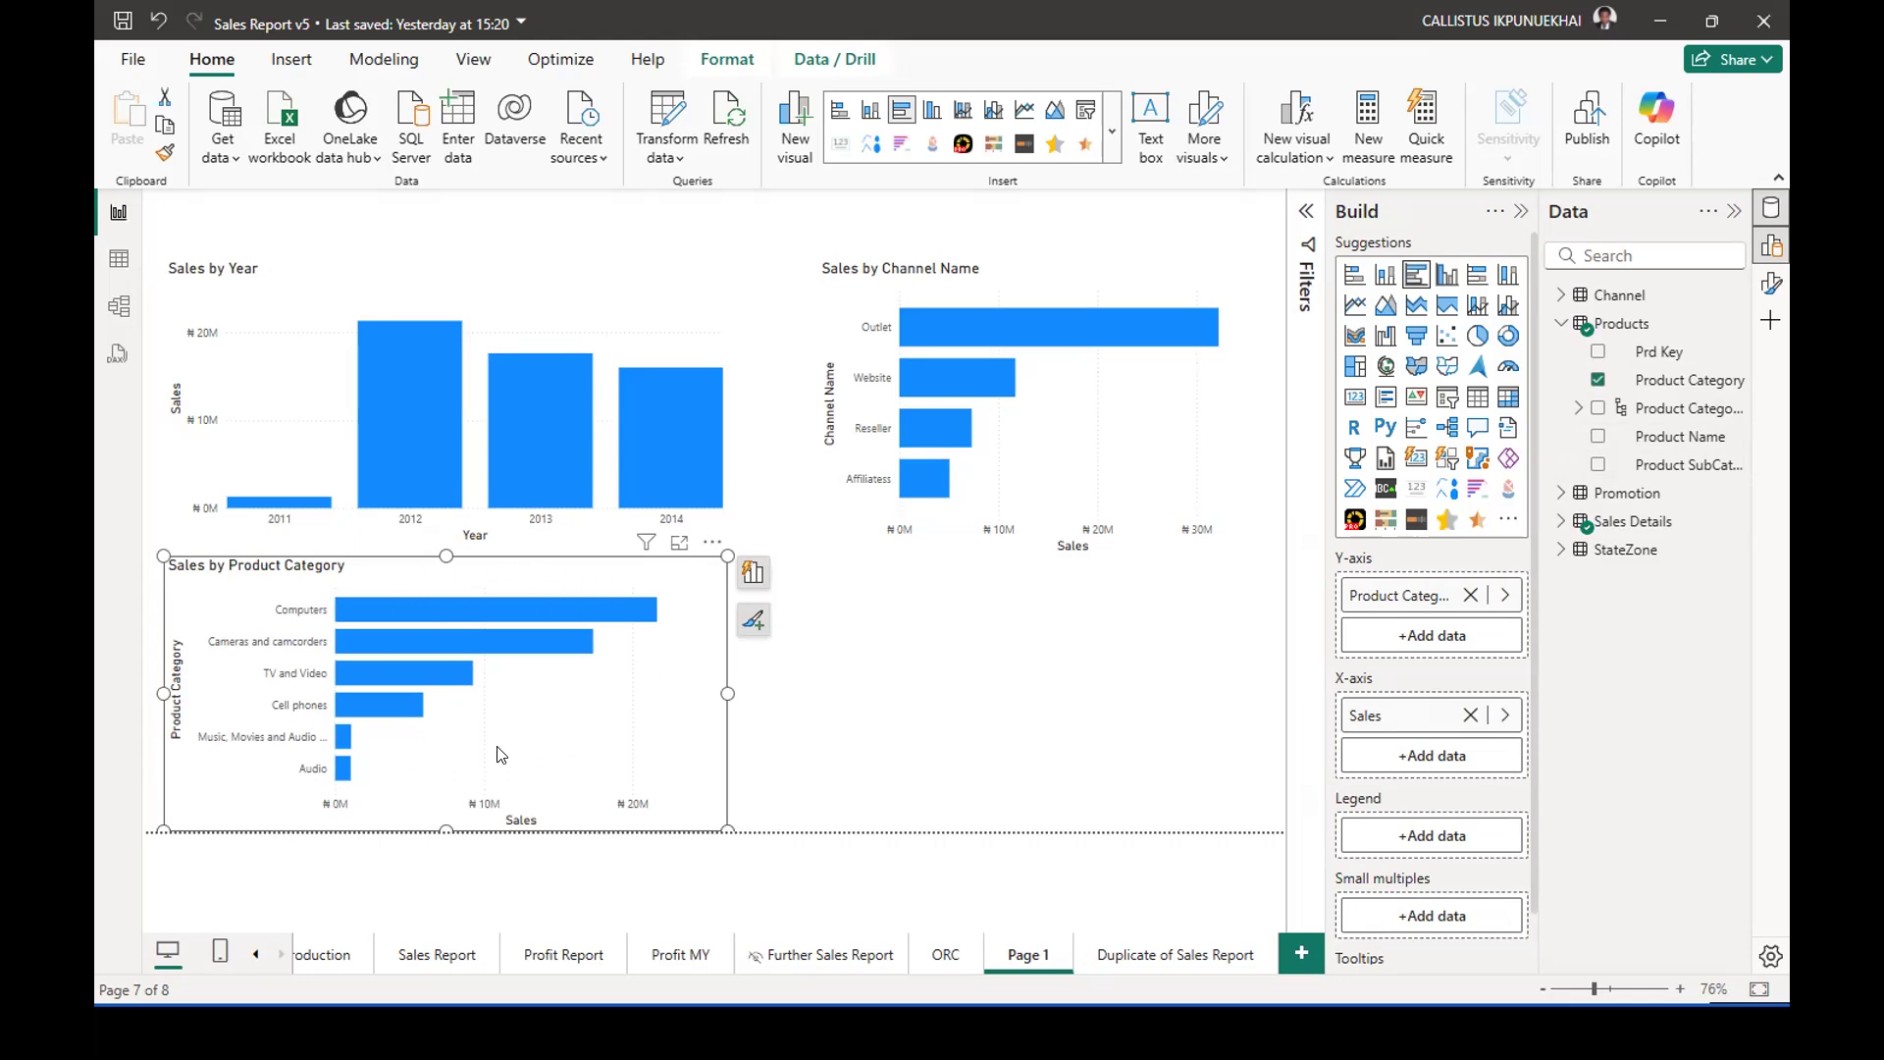
left_click(1023, 693)
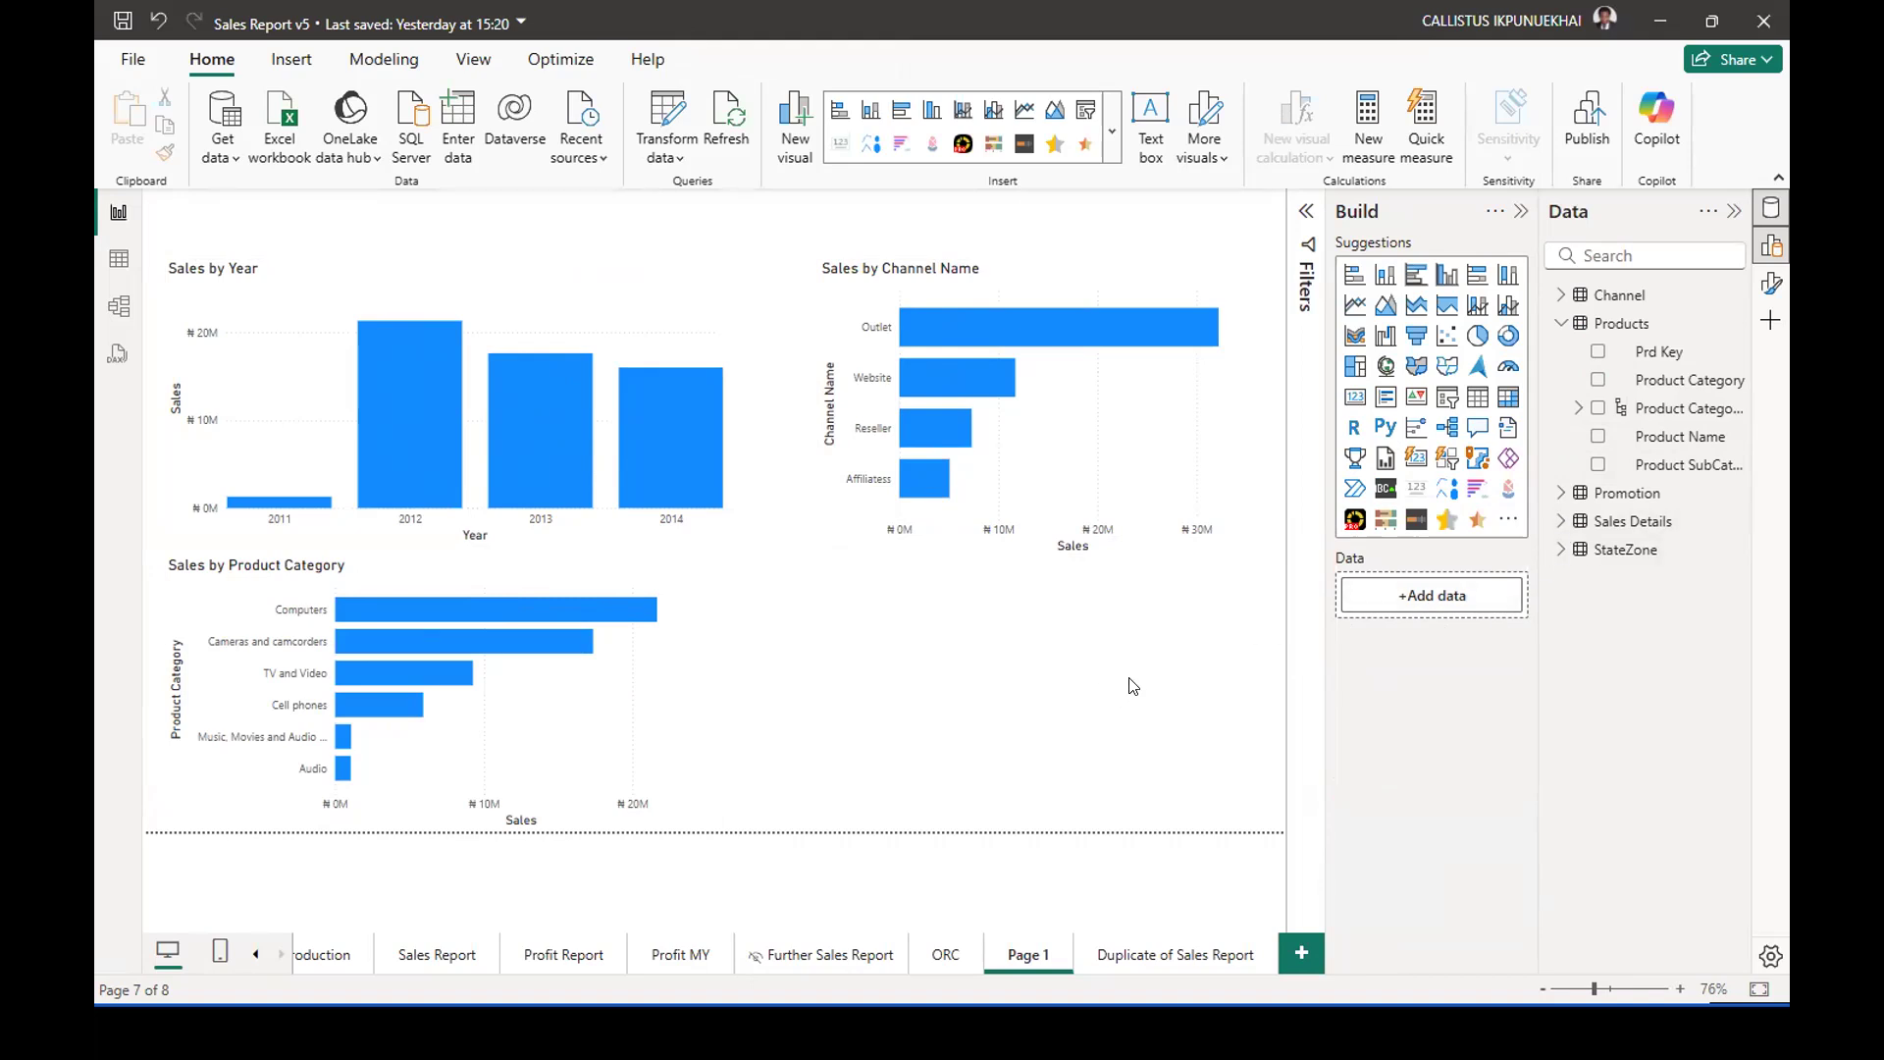
Collapse the Products table and look through the fields available in the StateZone table.
left_click(1559, 318)
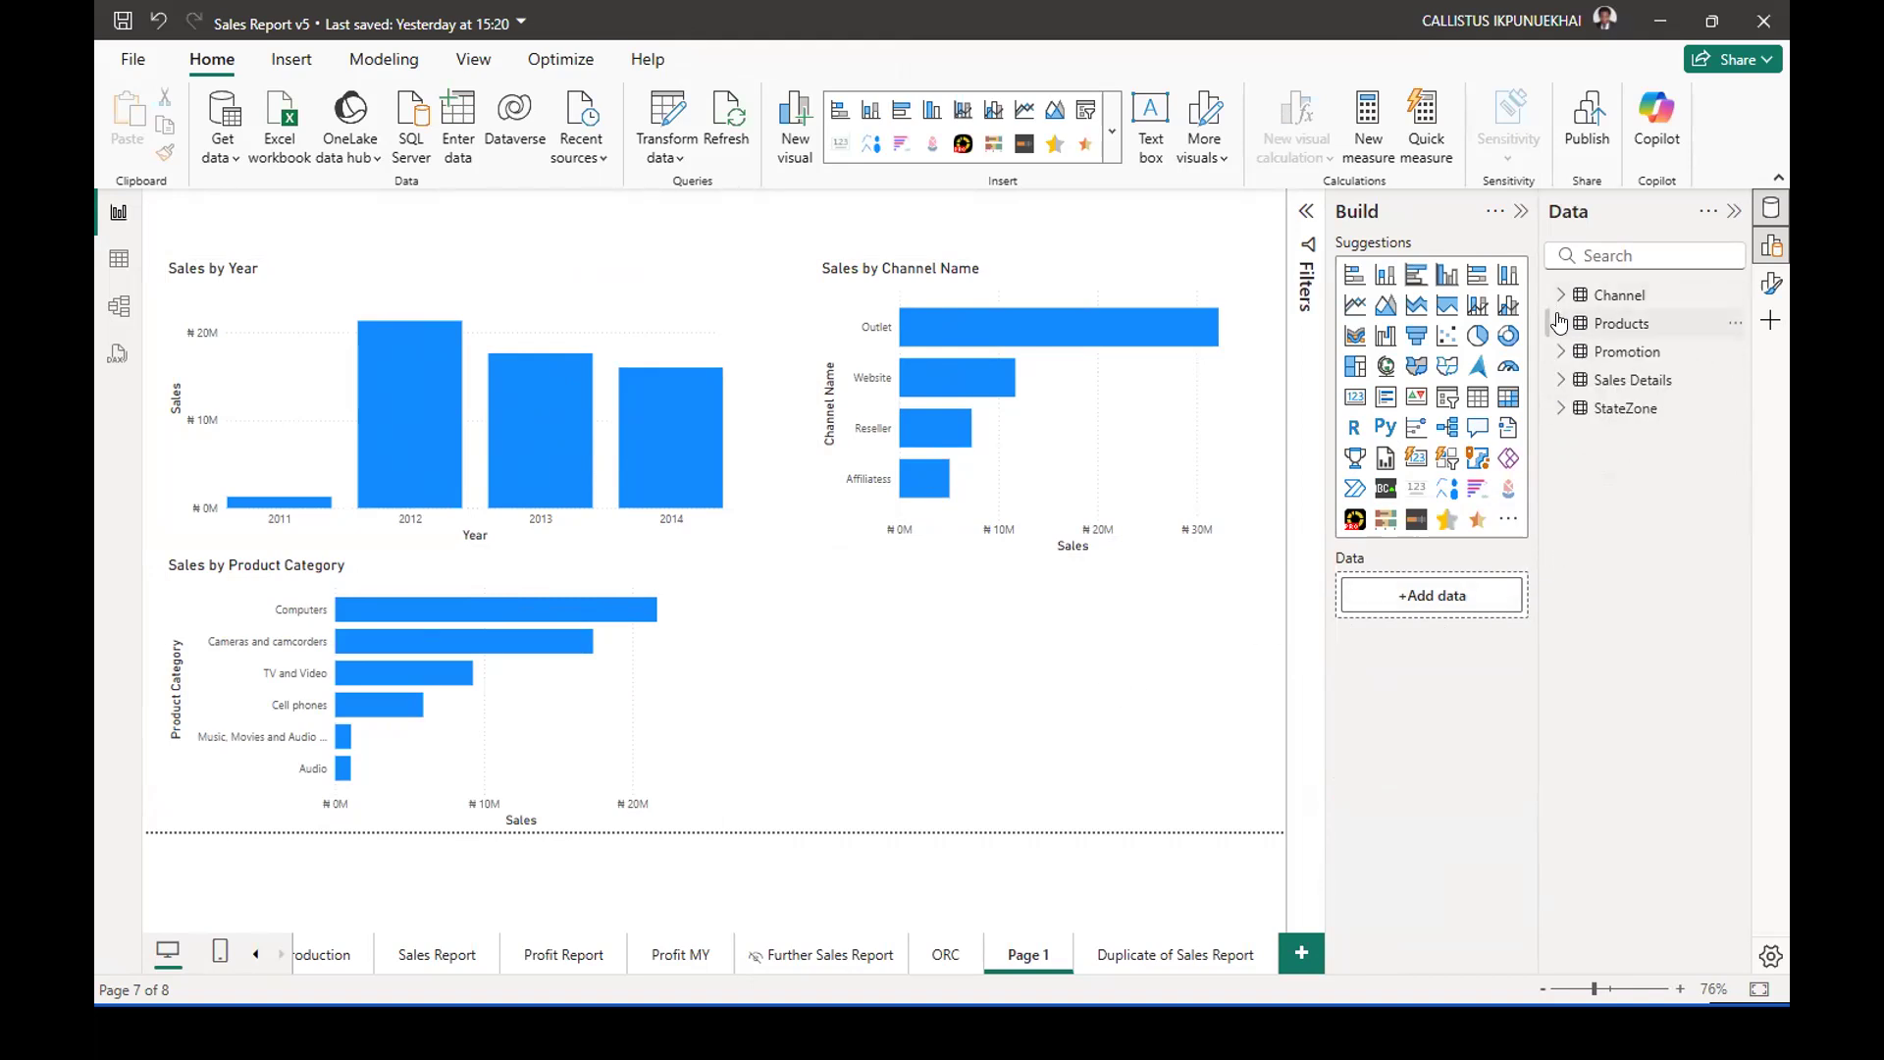
mouse_move(1560, 334)
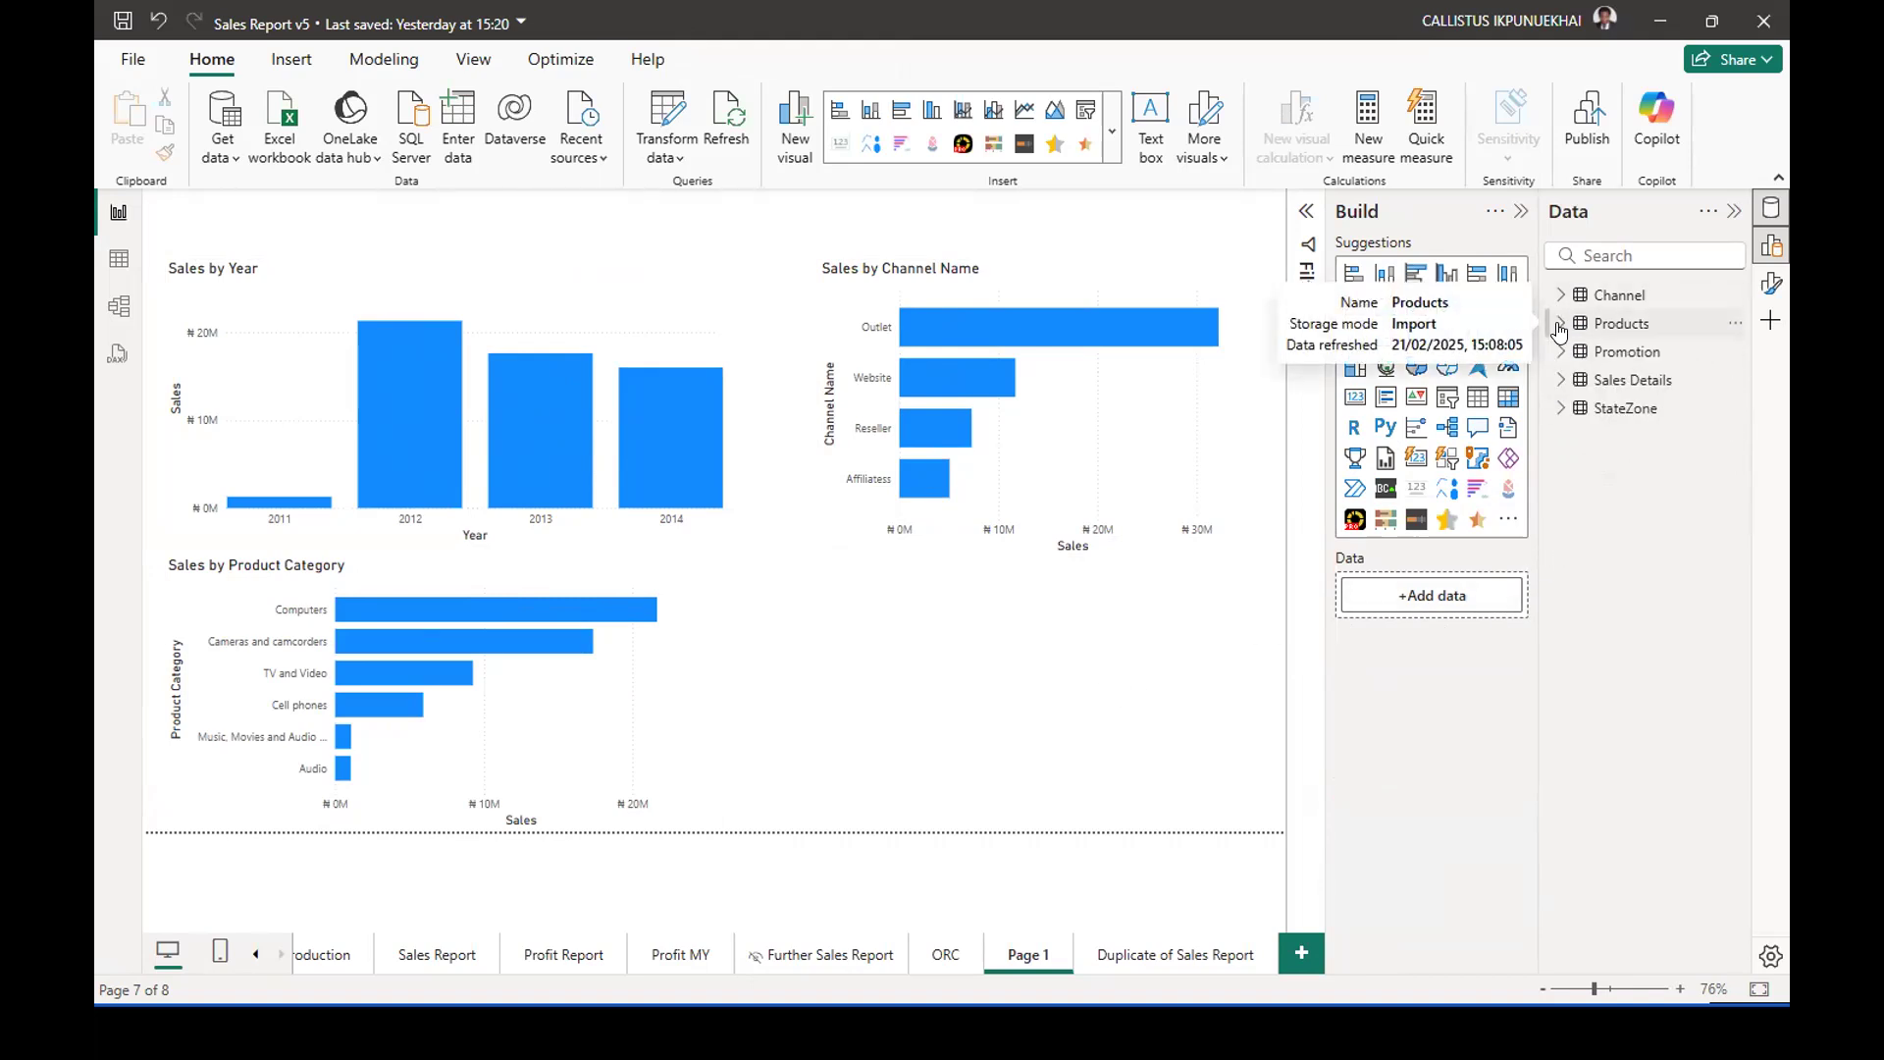
left_click(1559, 410)
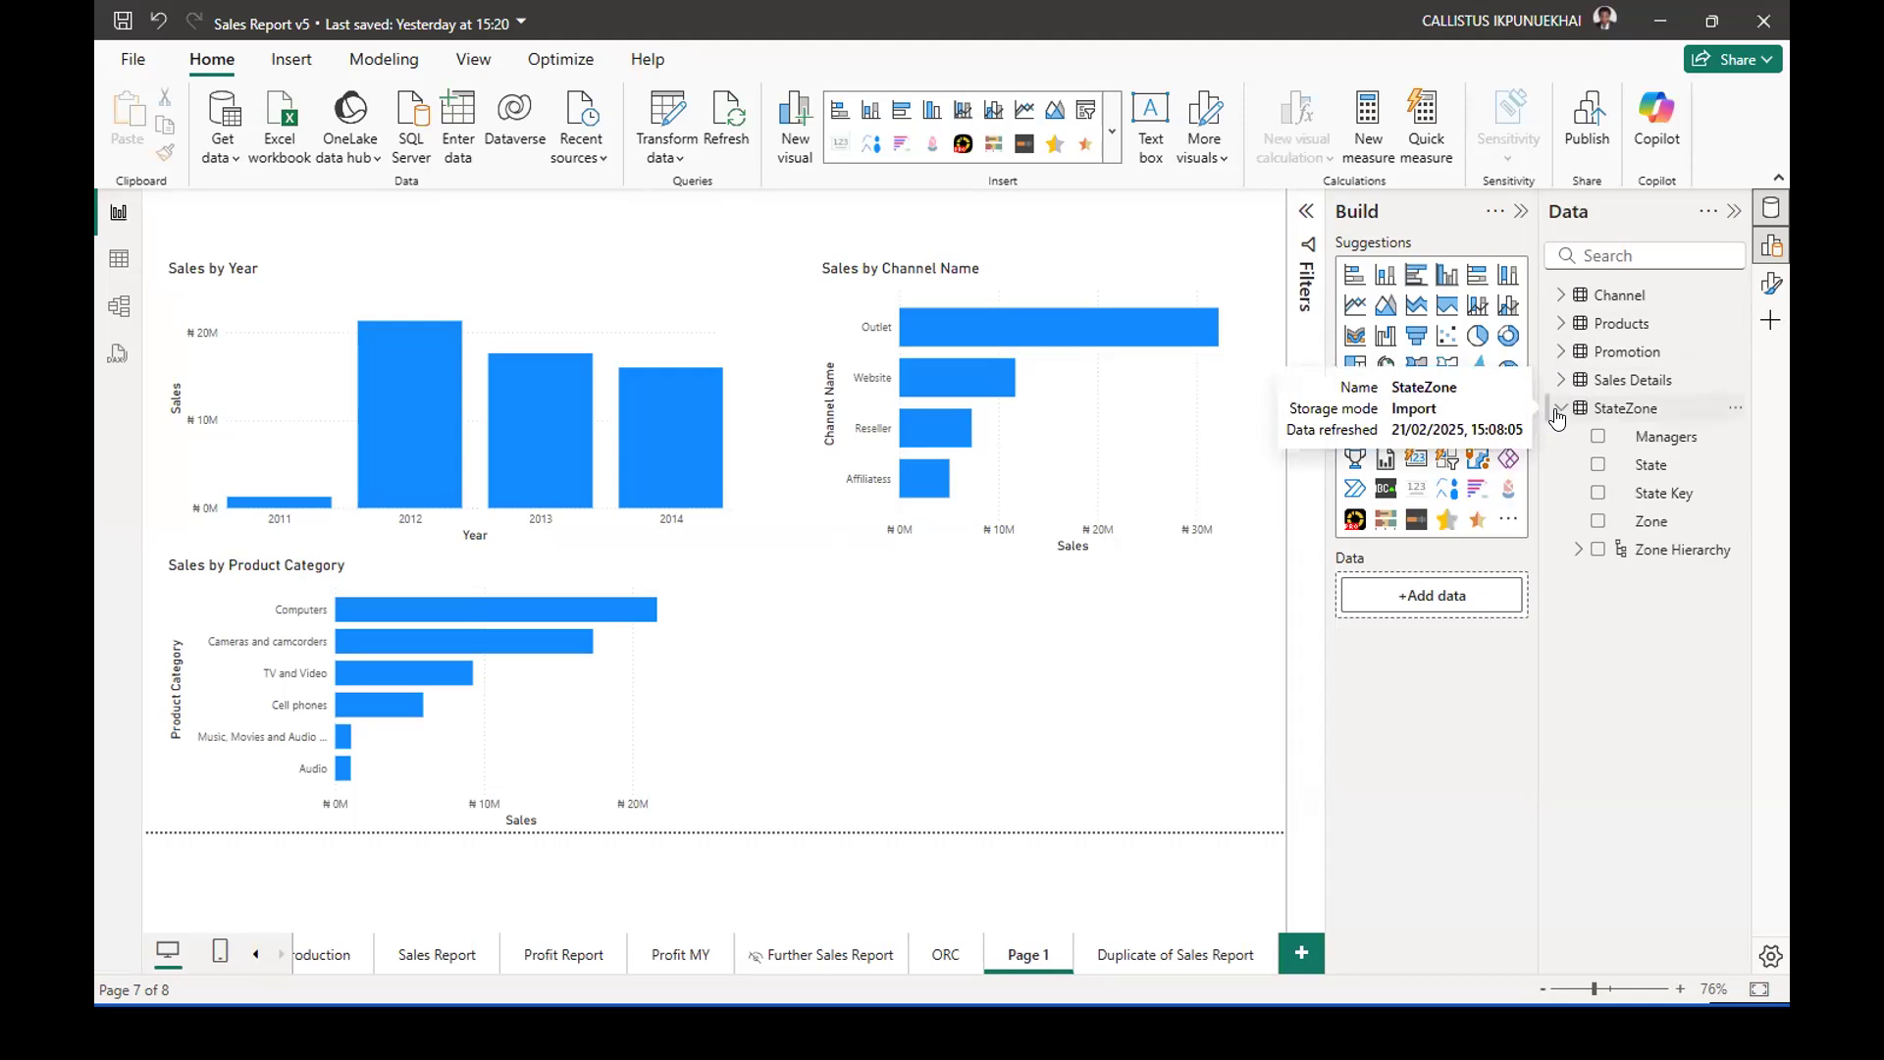
left_click(1558, 412)
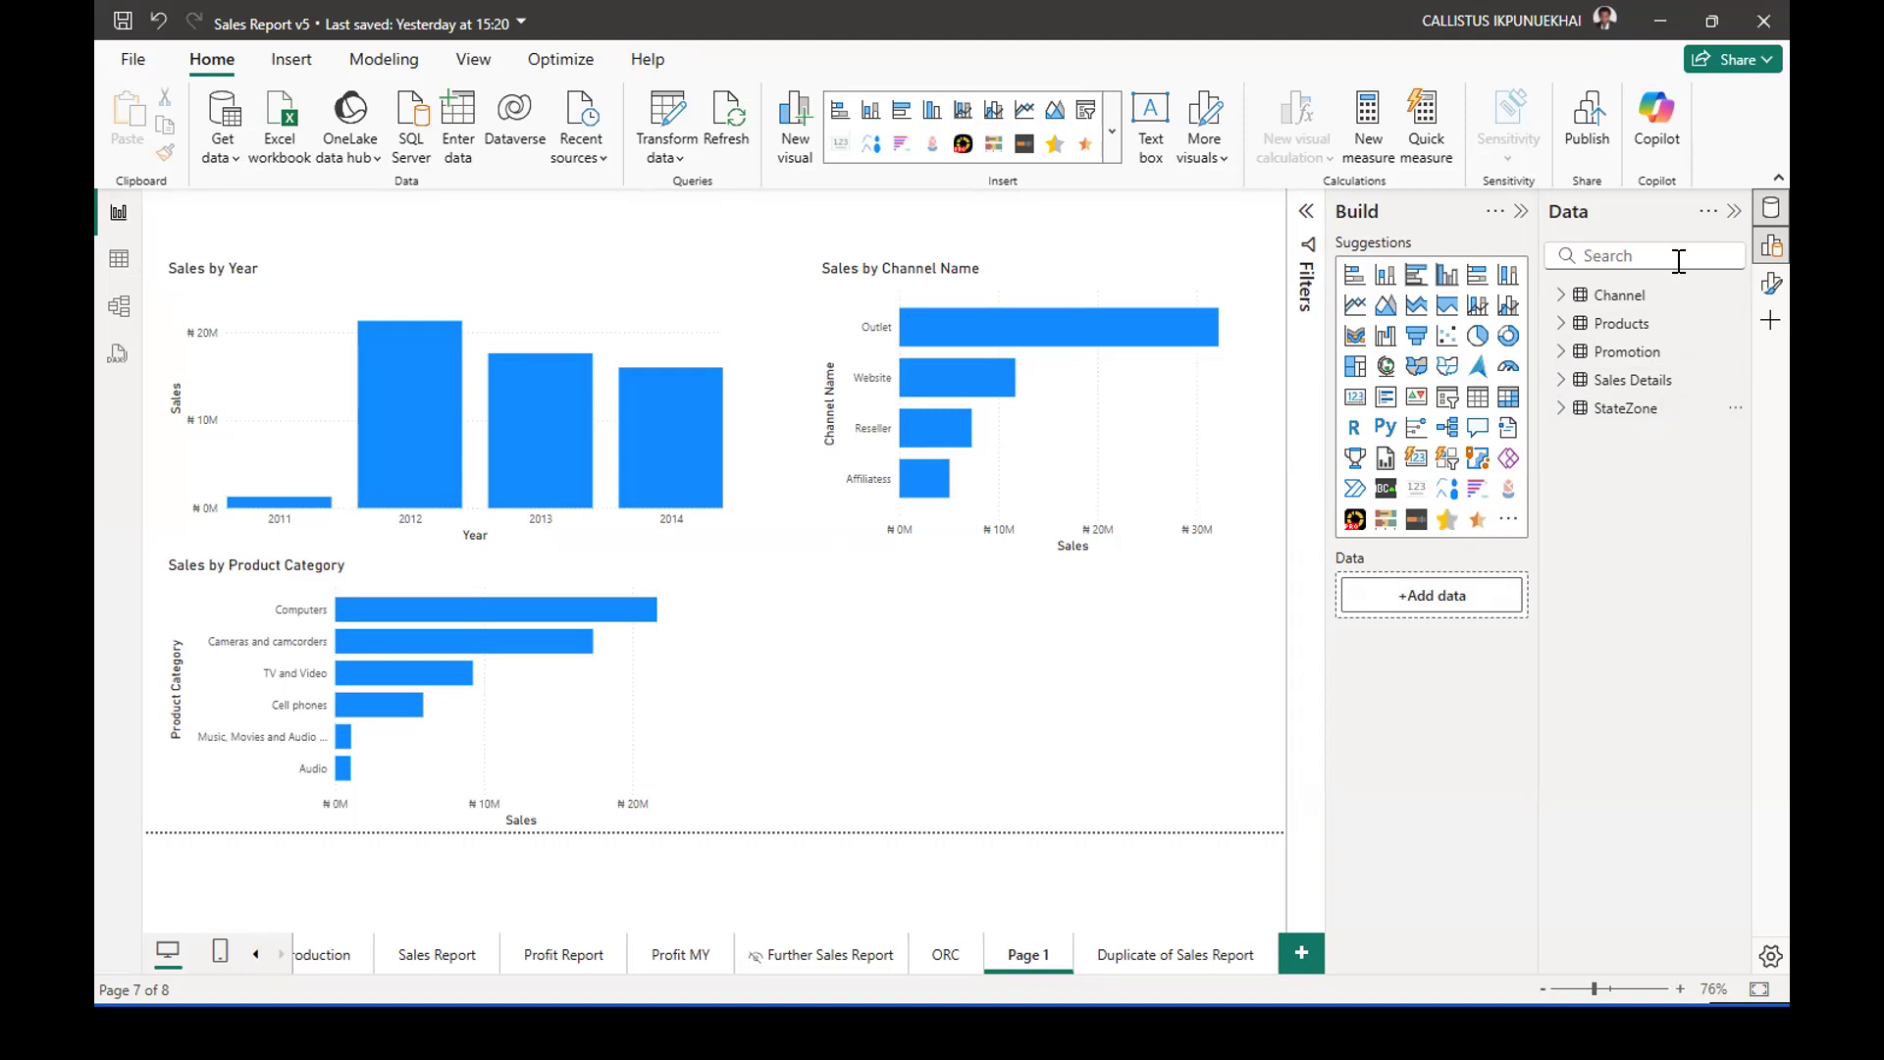
left_click(1554, 410)
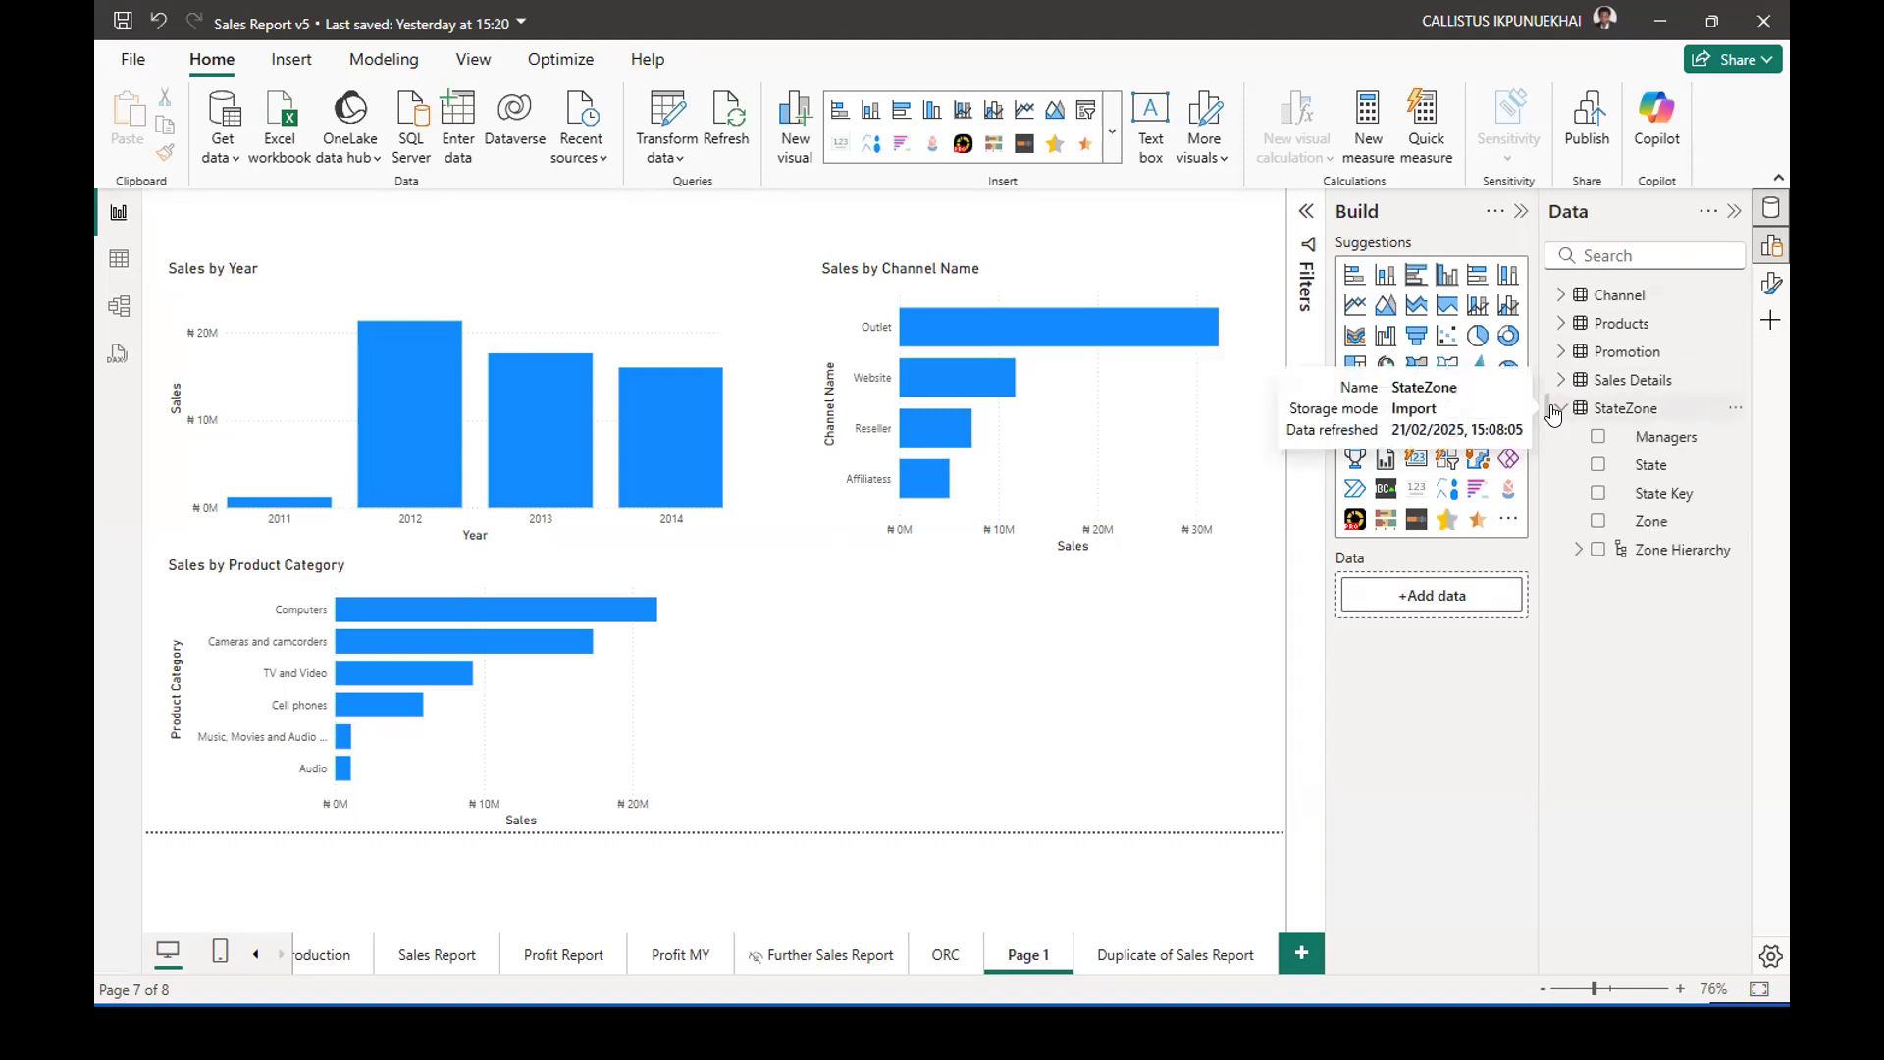
left_click(1553, 410)
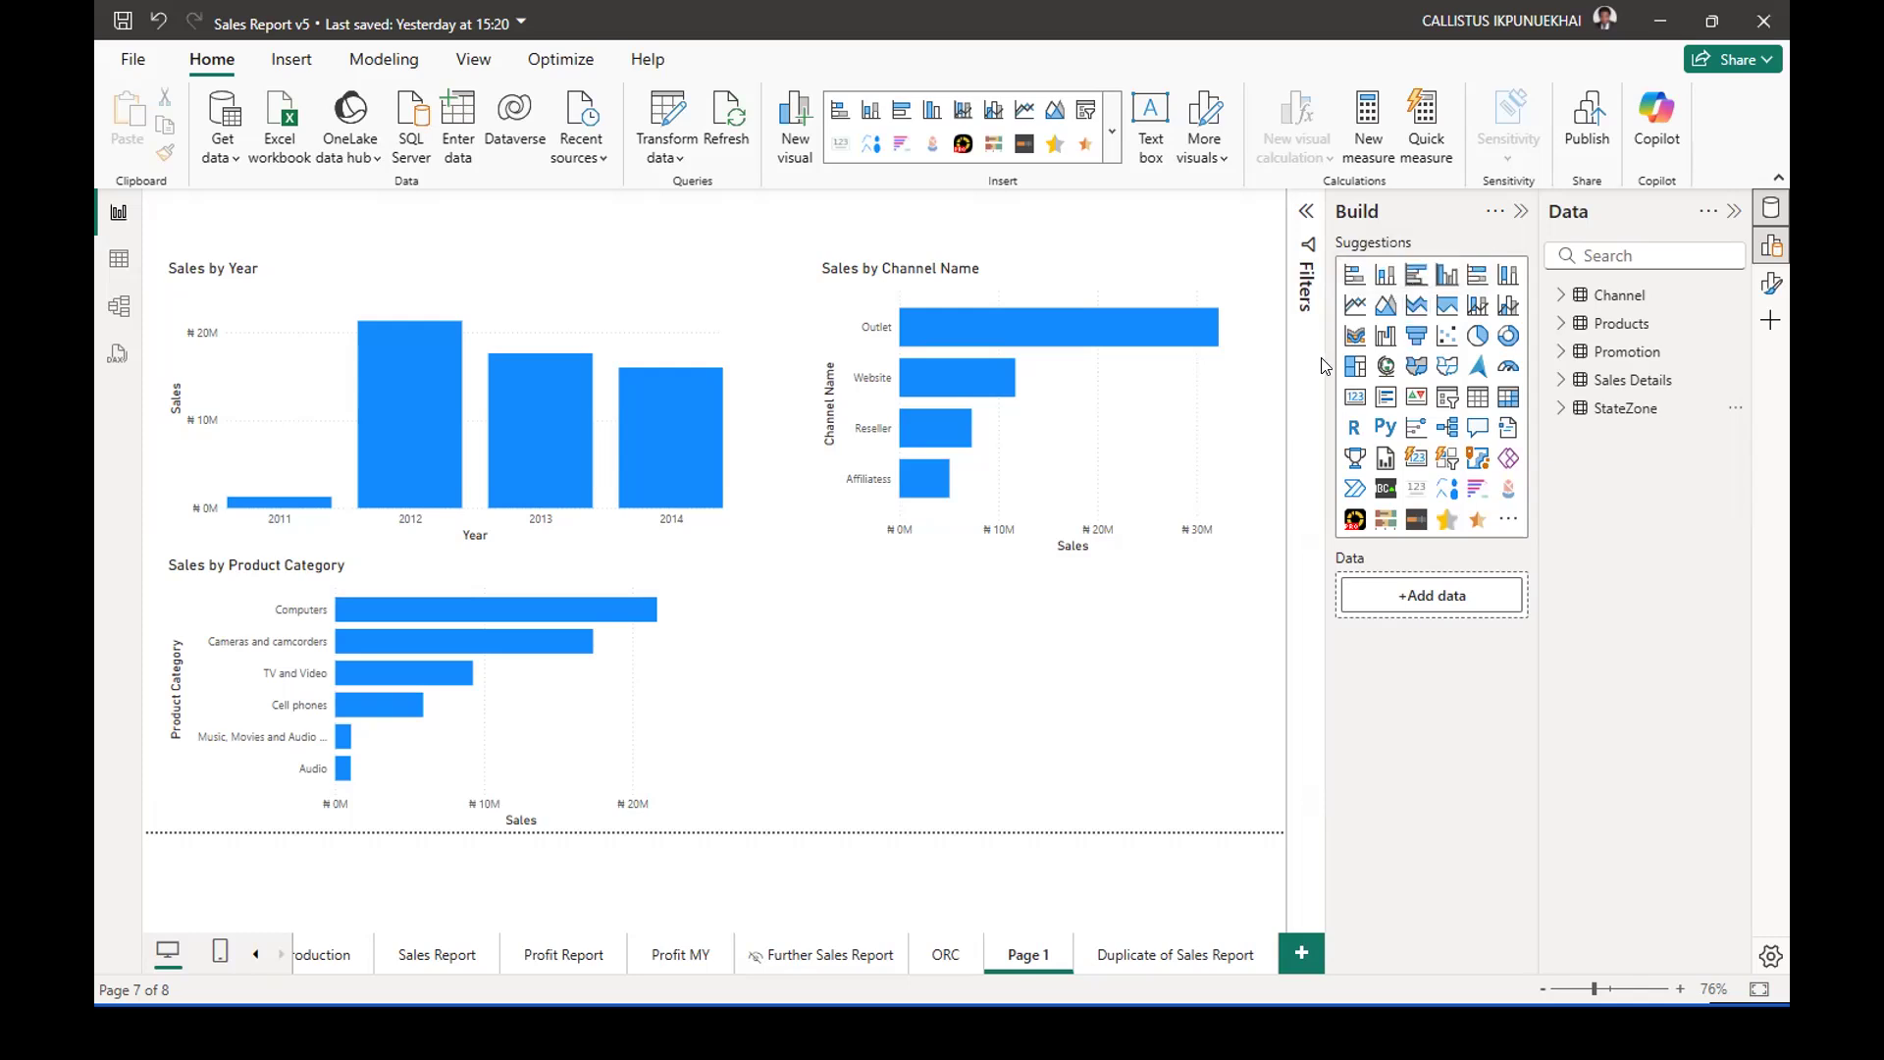
Add a clustered column chart in the empty space beneath Sales by Channel Name, plotting Sales by StateZone's Zone Hierarchy.
left_click(1448, 276)
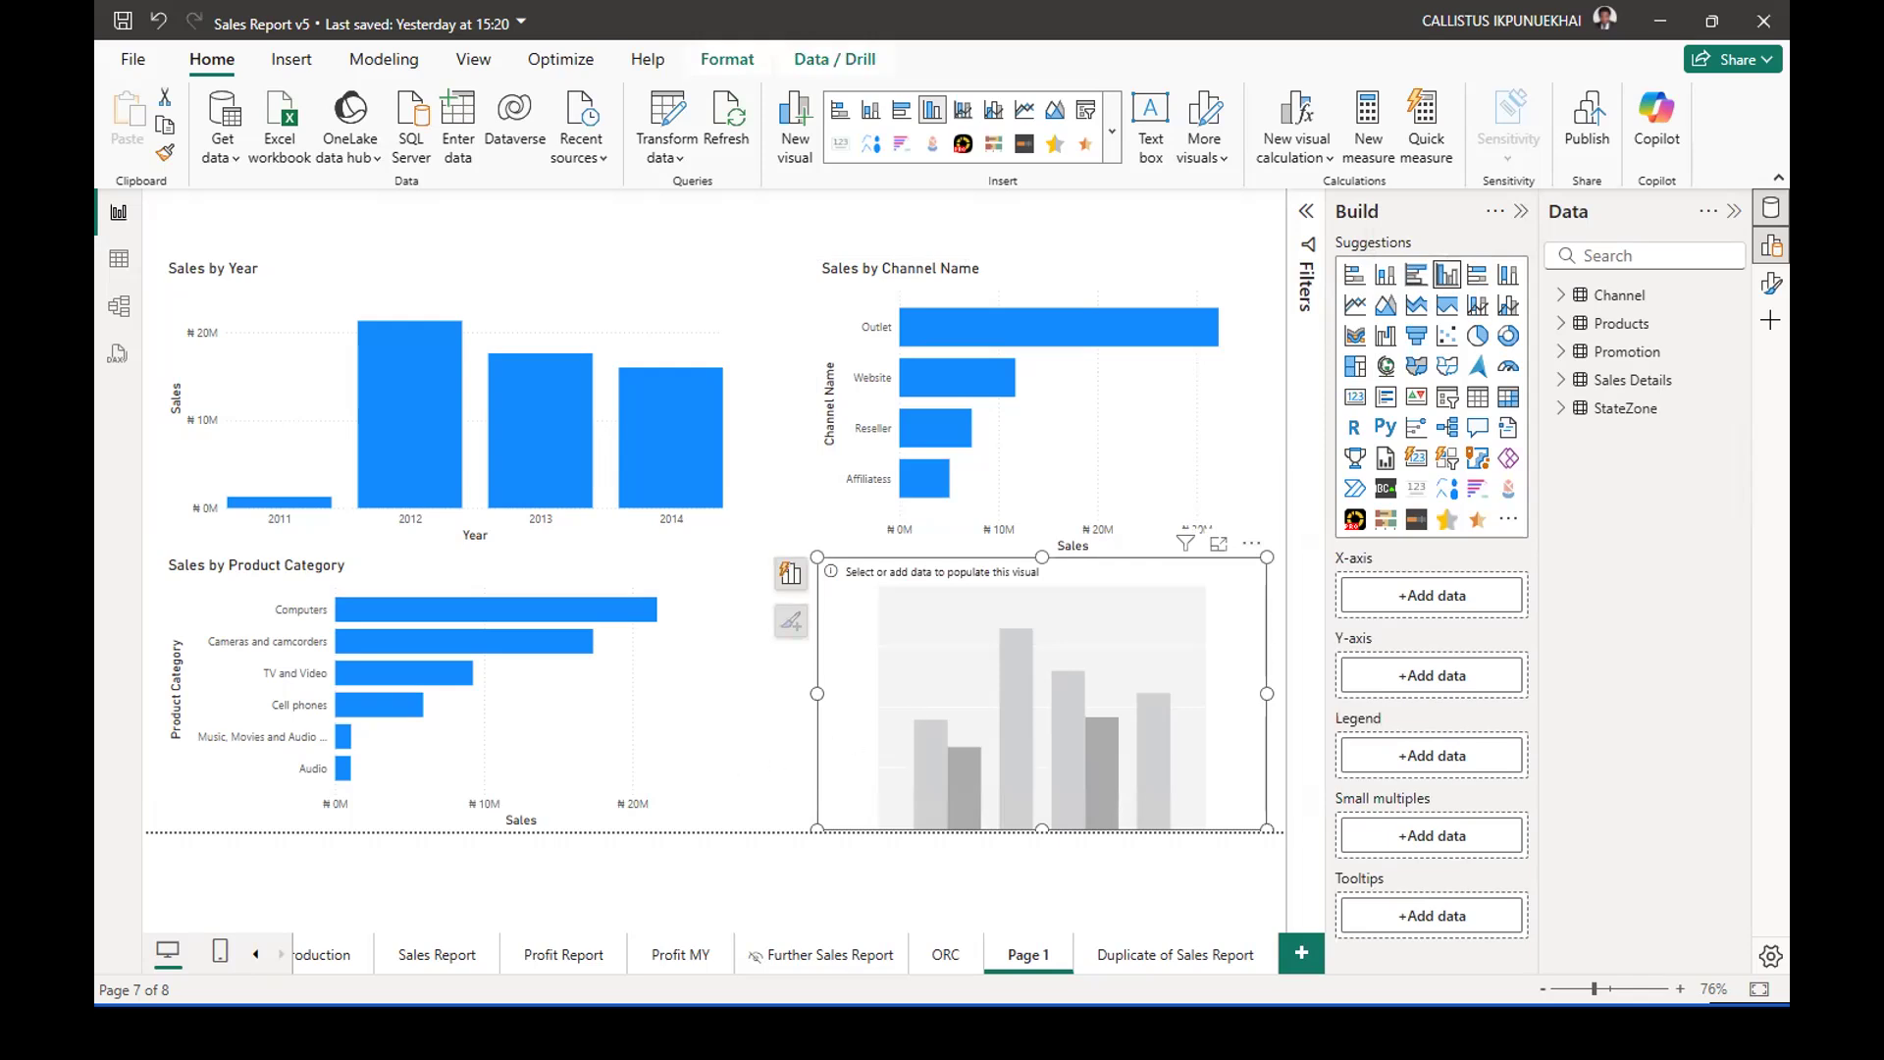
left_click(1550, 383)
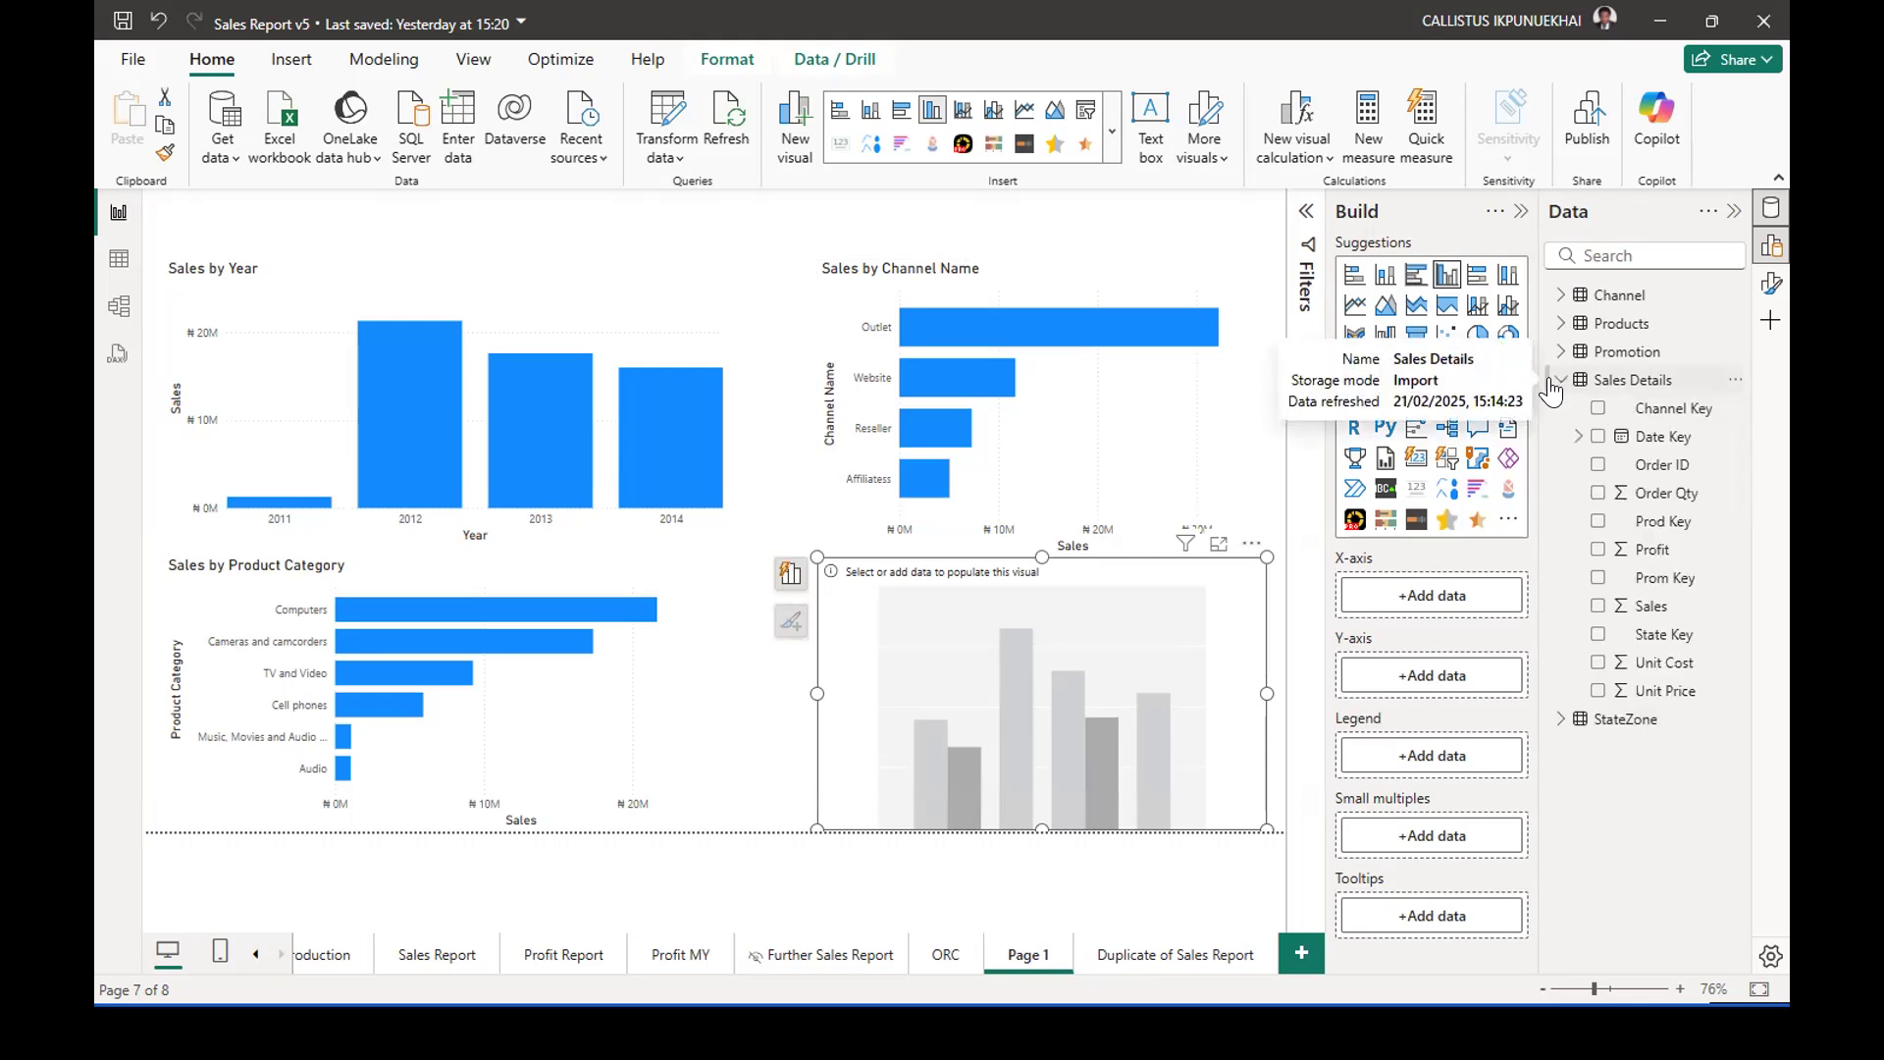
left_click(1596, 607)
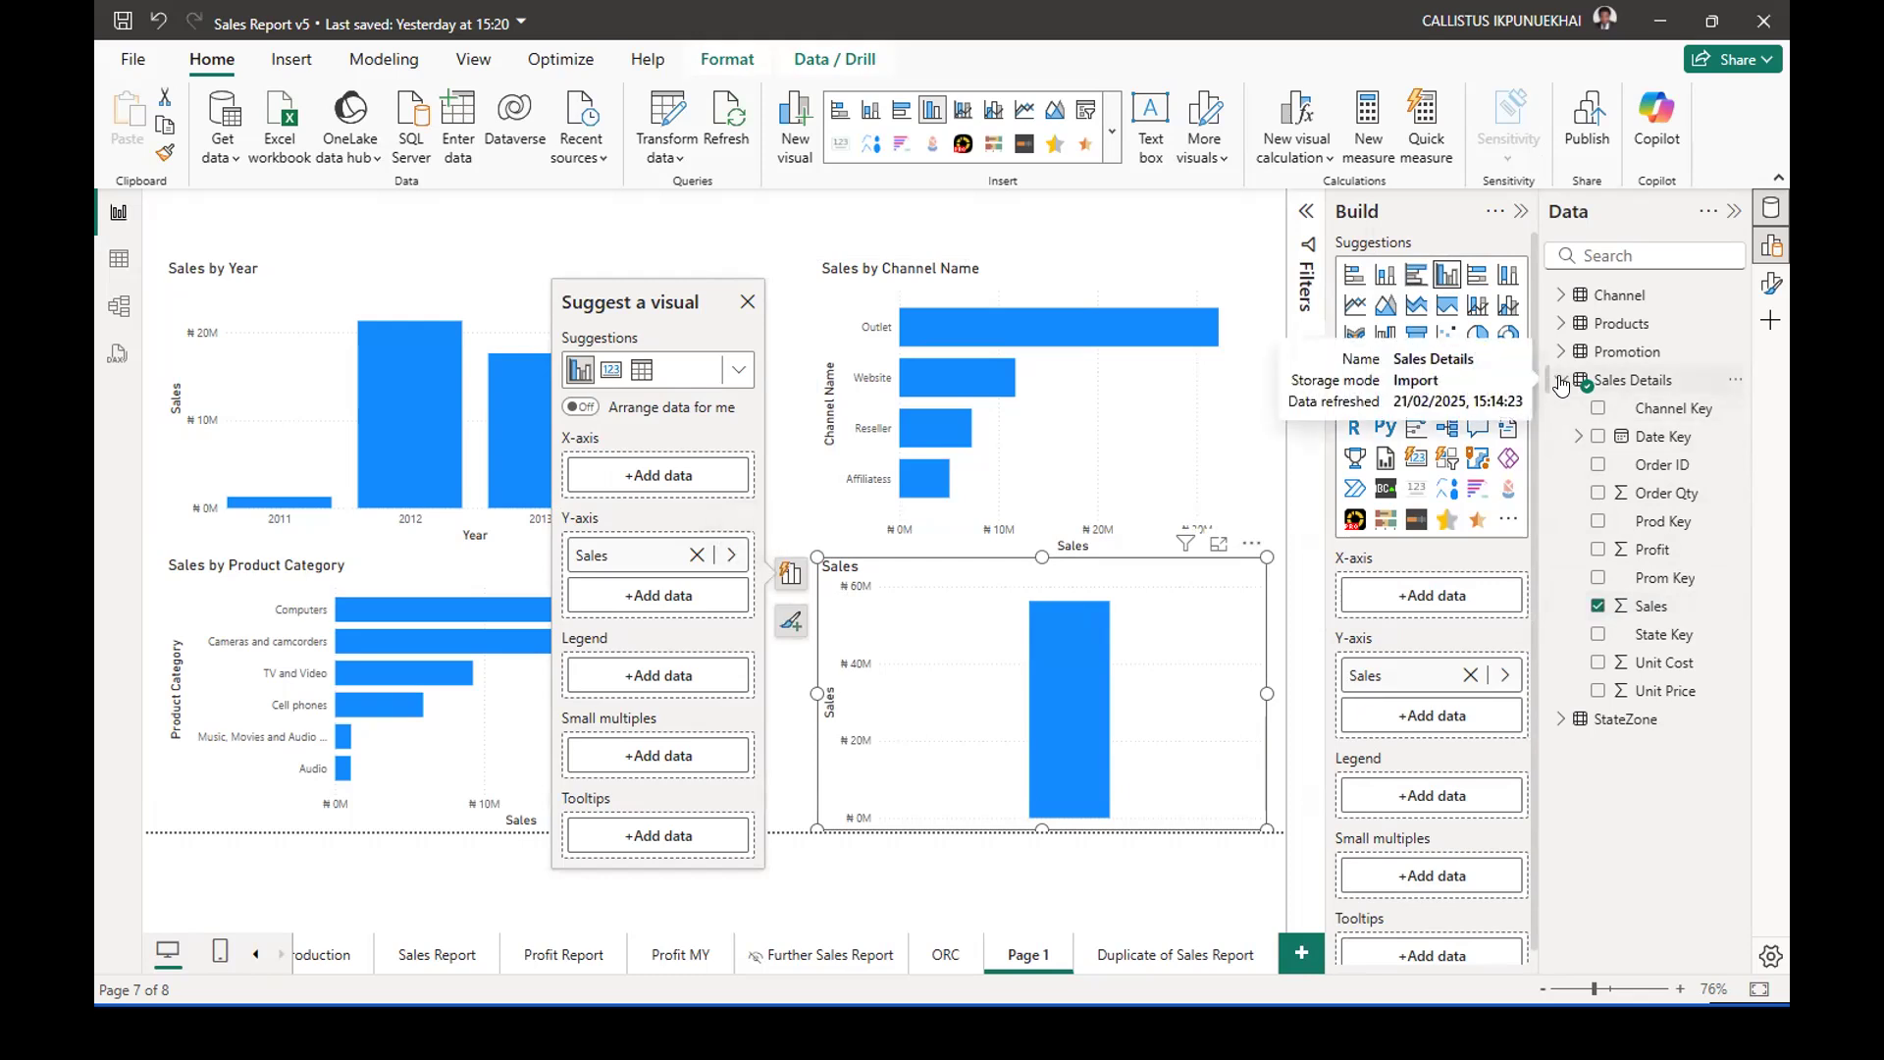
left_click(1561, 382)
left_click(1561, 410)
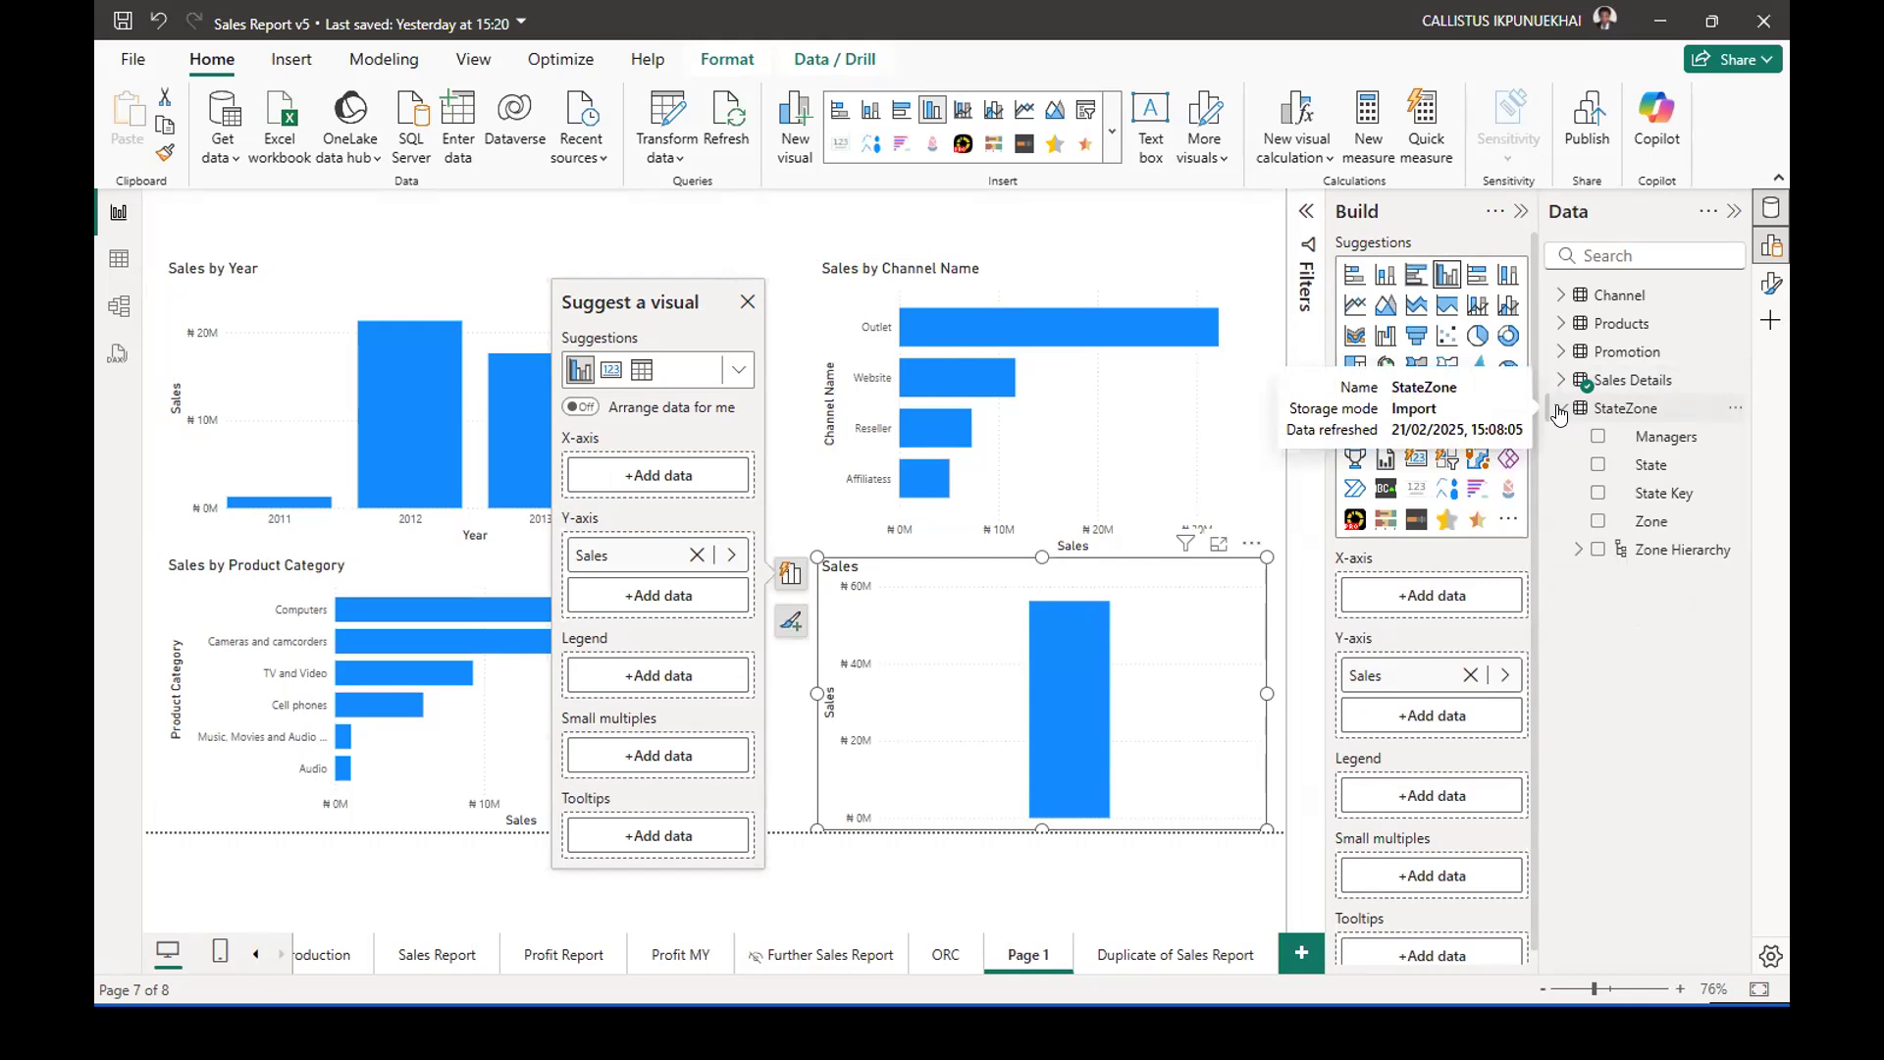
left_click(1596, 550)
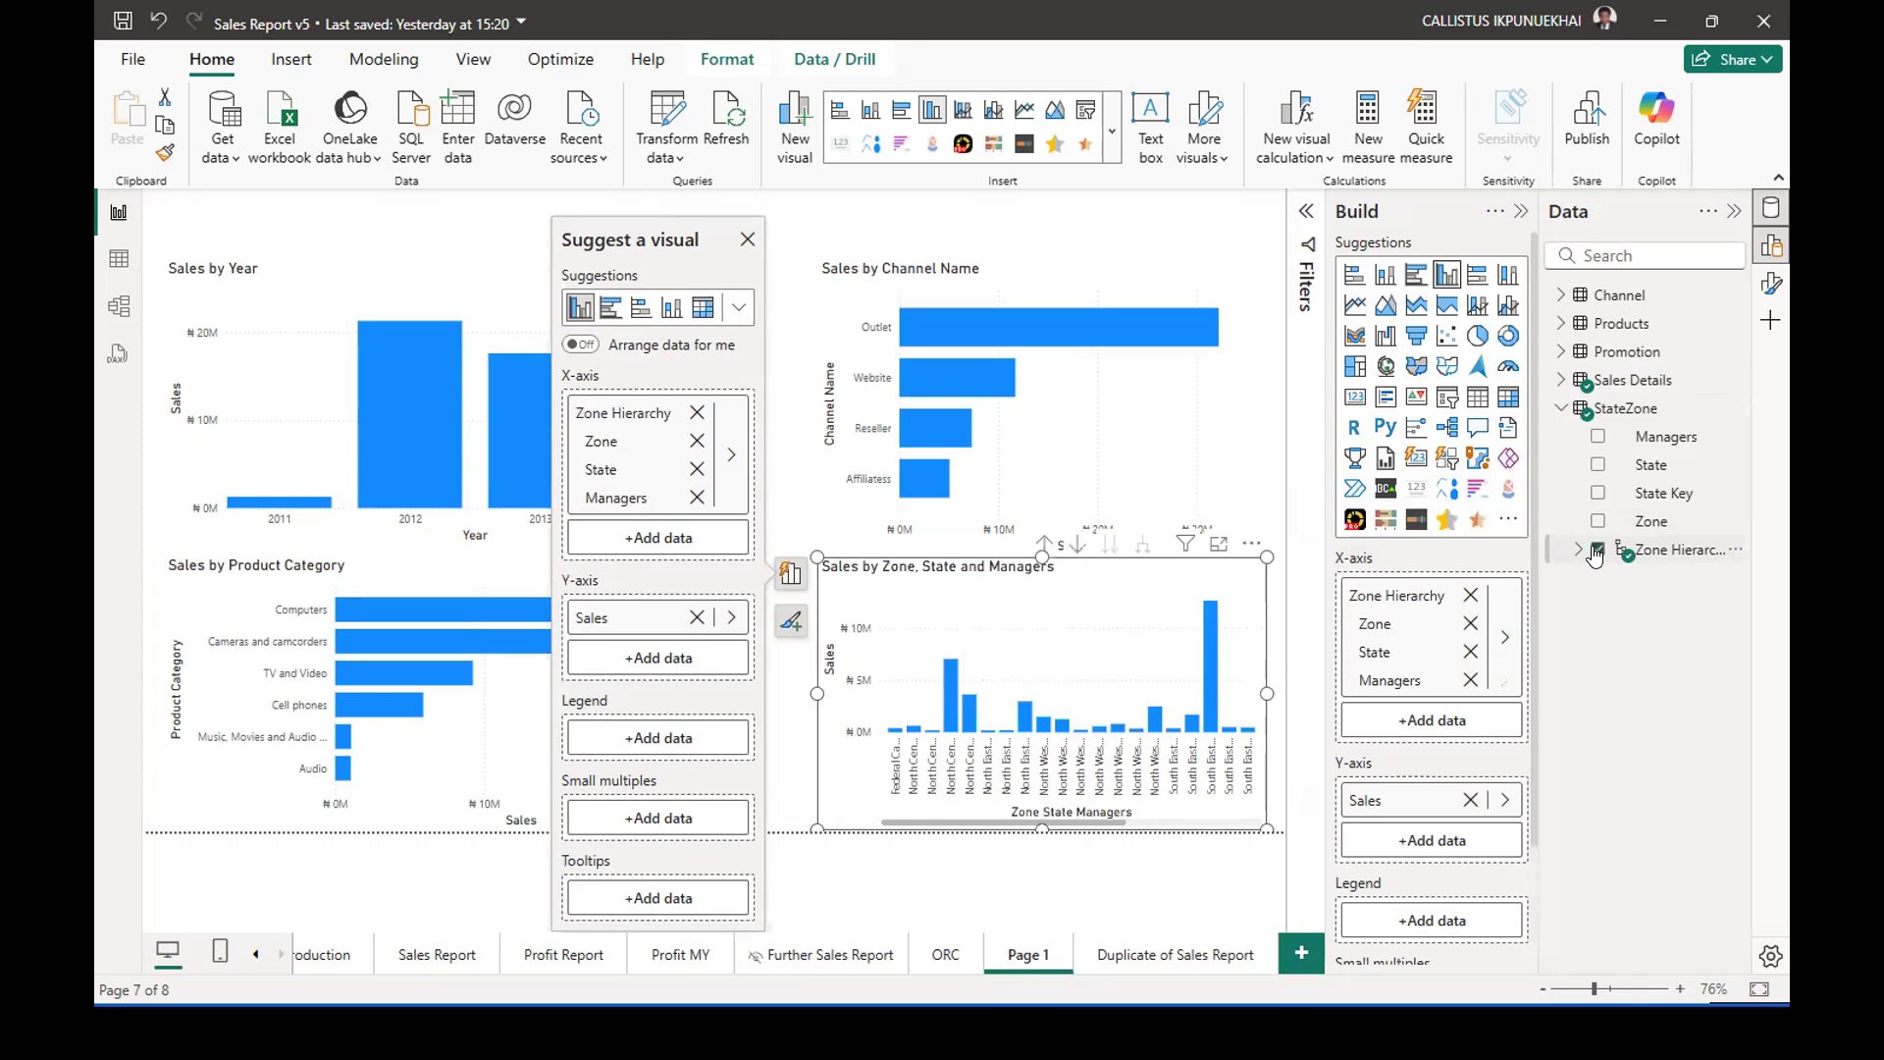
Drill the new column chart beneath Sales by Channel Name up to the Zone level and deselect it.
left_click(1042, 542)
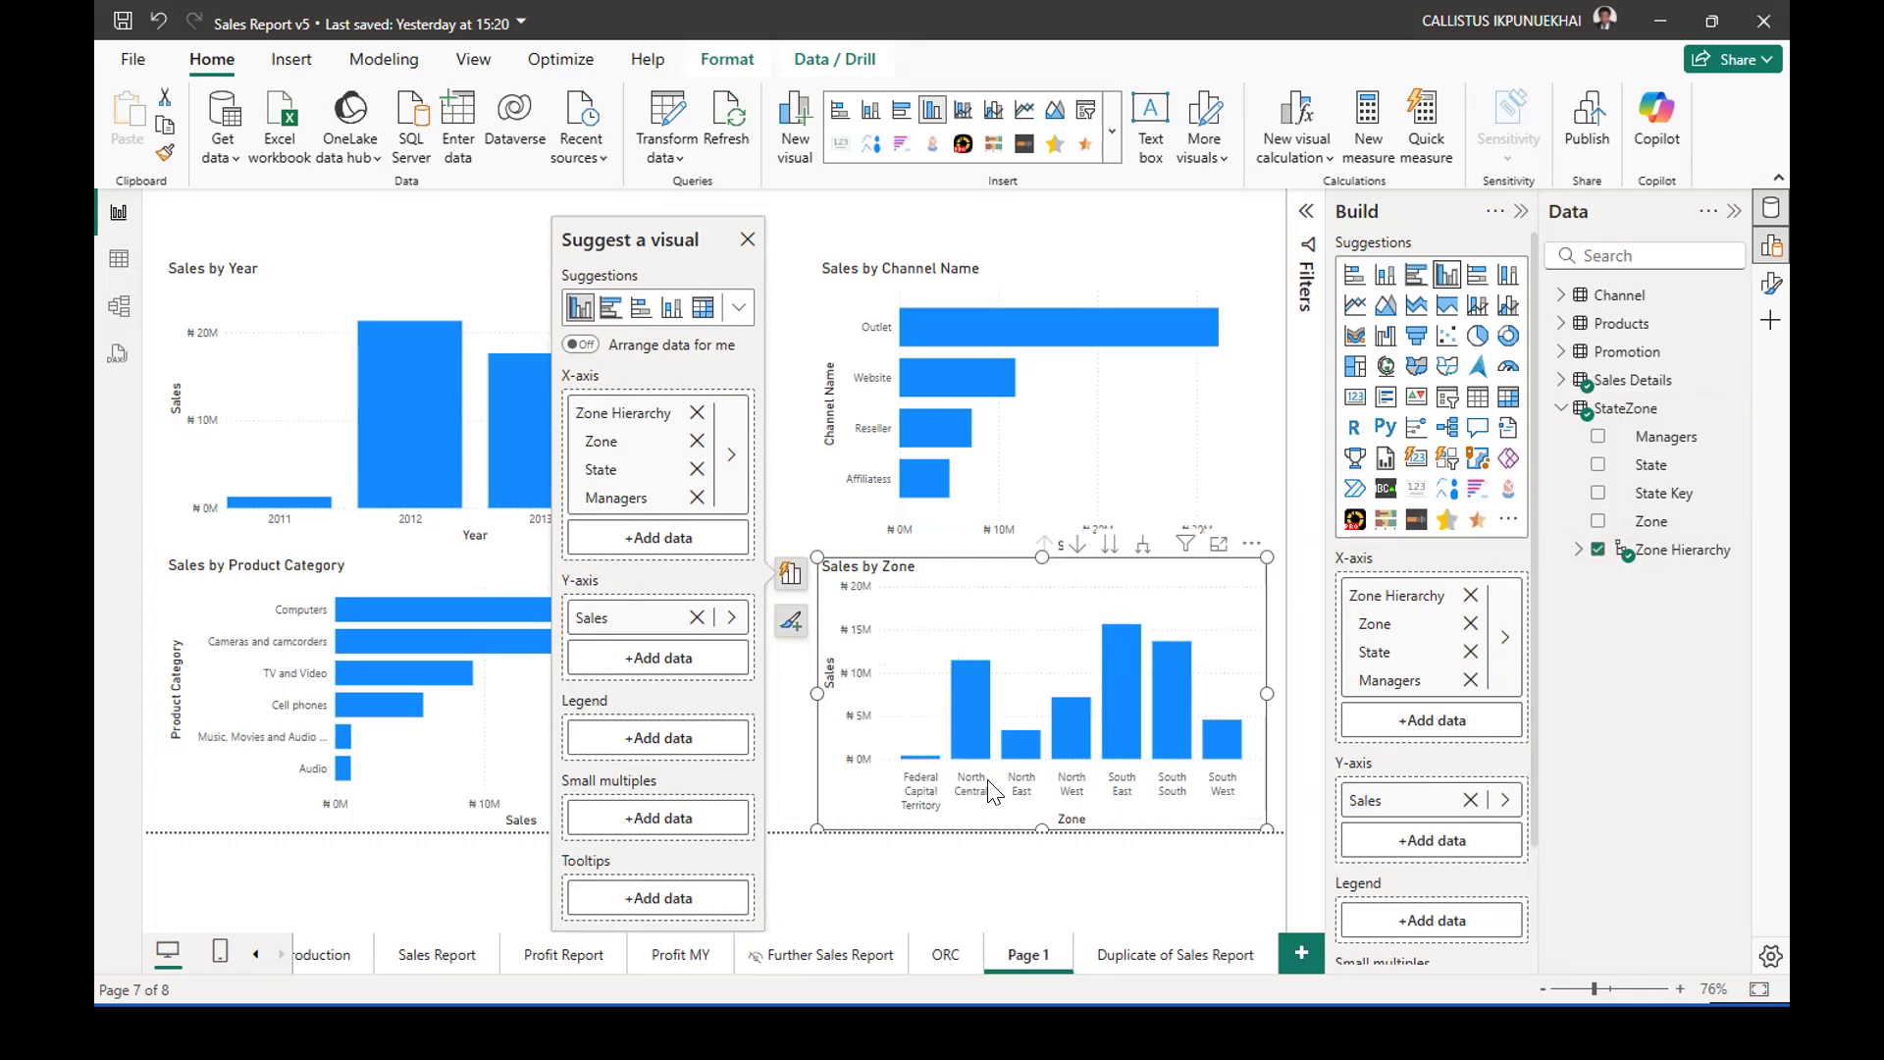
left_click(793, 795)
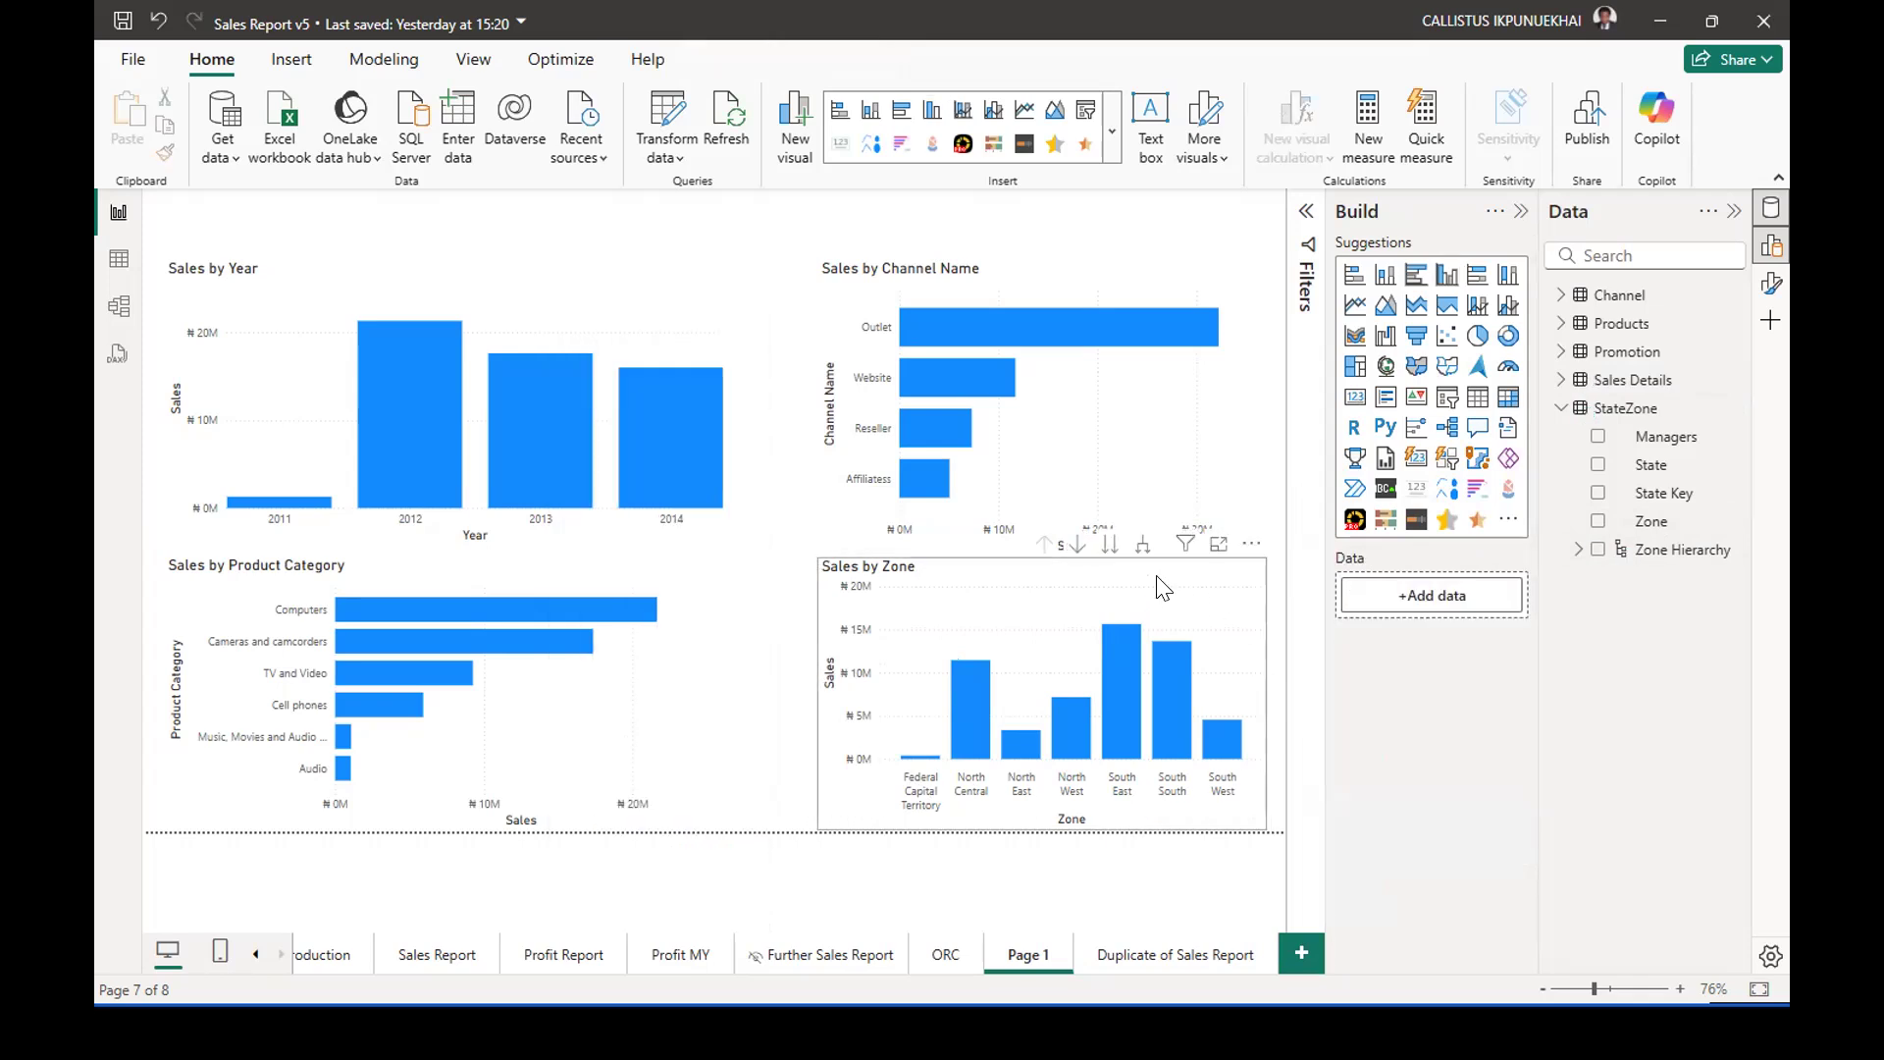
Preview the Sales by Zone chart in focus mode and place it, slightly smaller, clear of the Sales by Channel Name axis title.
mouse_move(1091, 563)
left_mouse_down()
mouse_move(1058, 566)
mouse_move(1066, 580)
left_mouse_up()
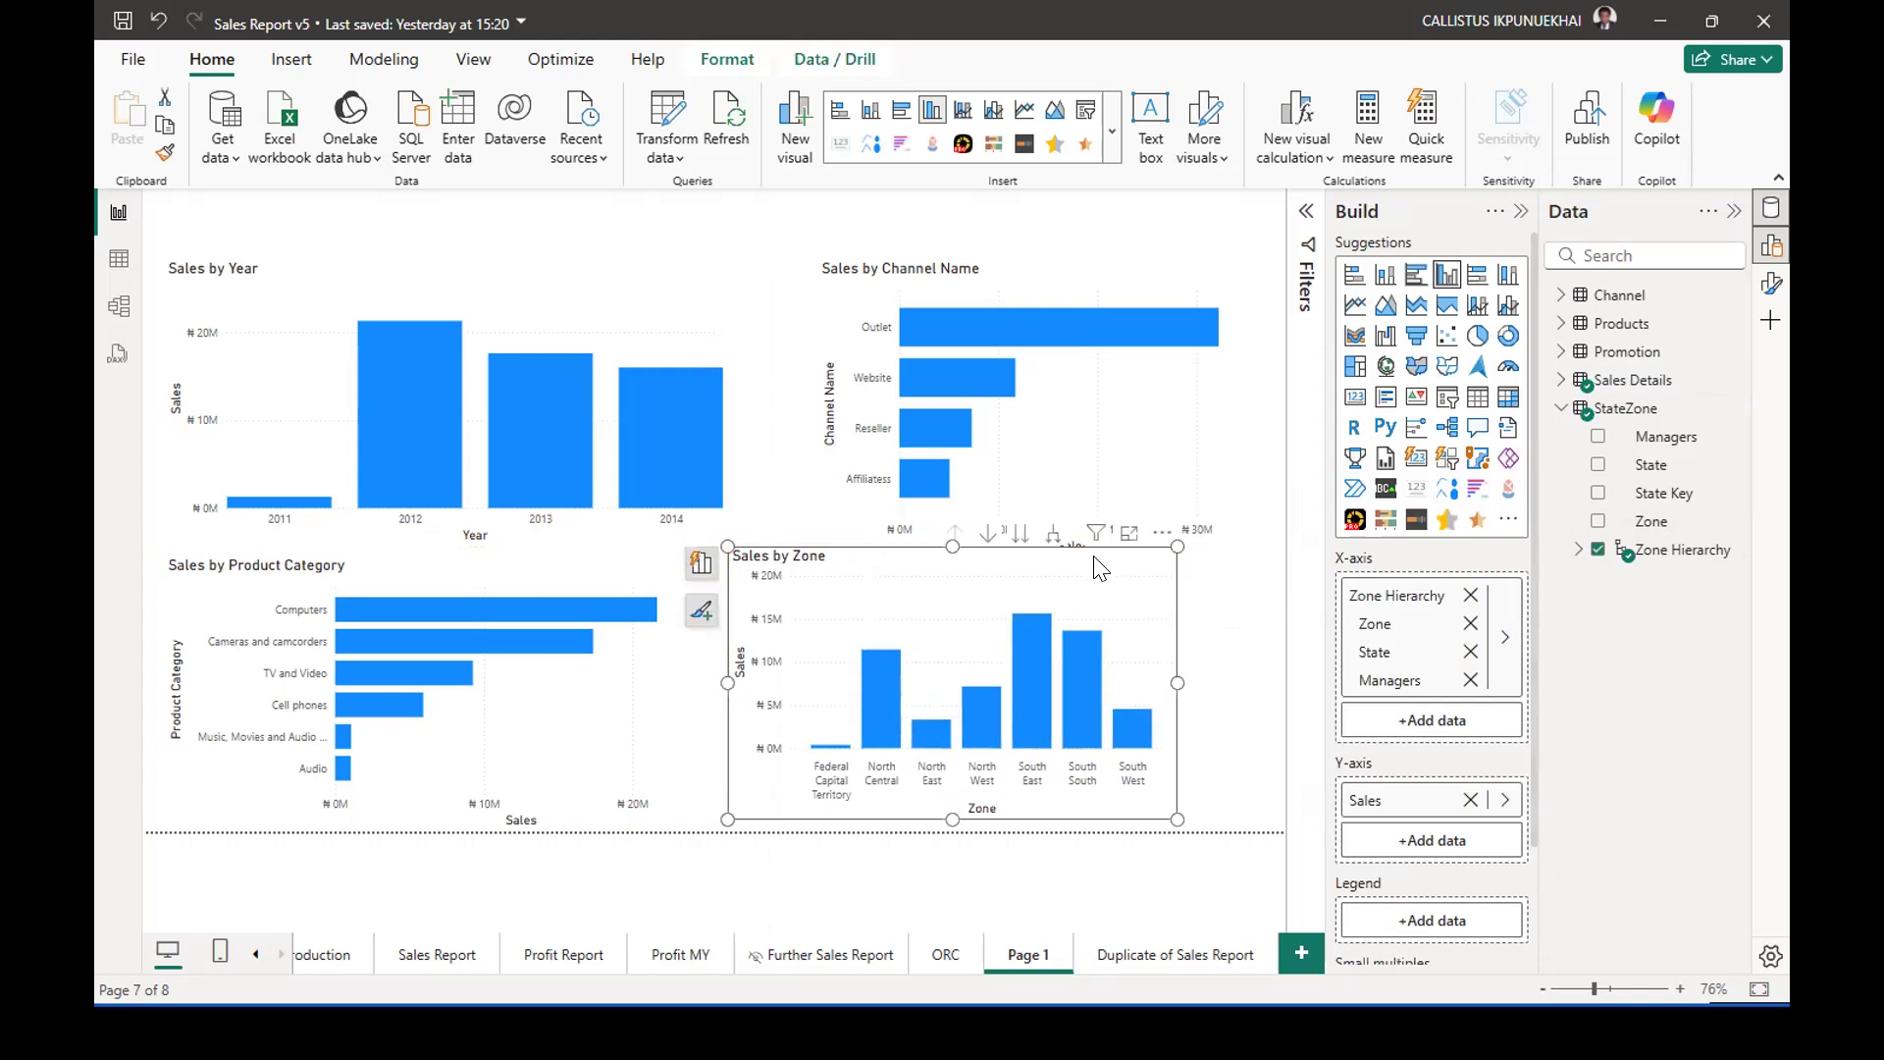
left_click(1128, 535)
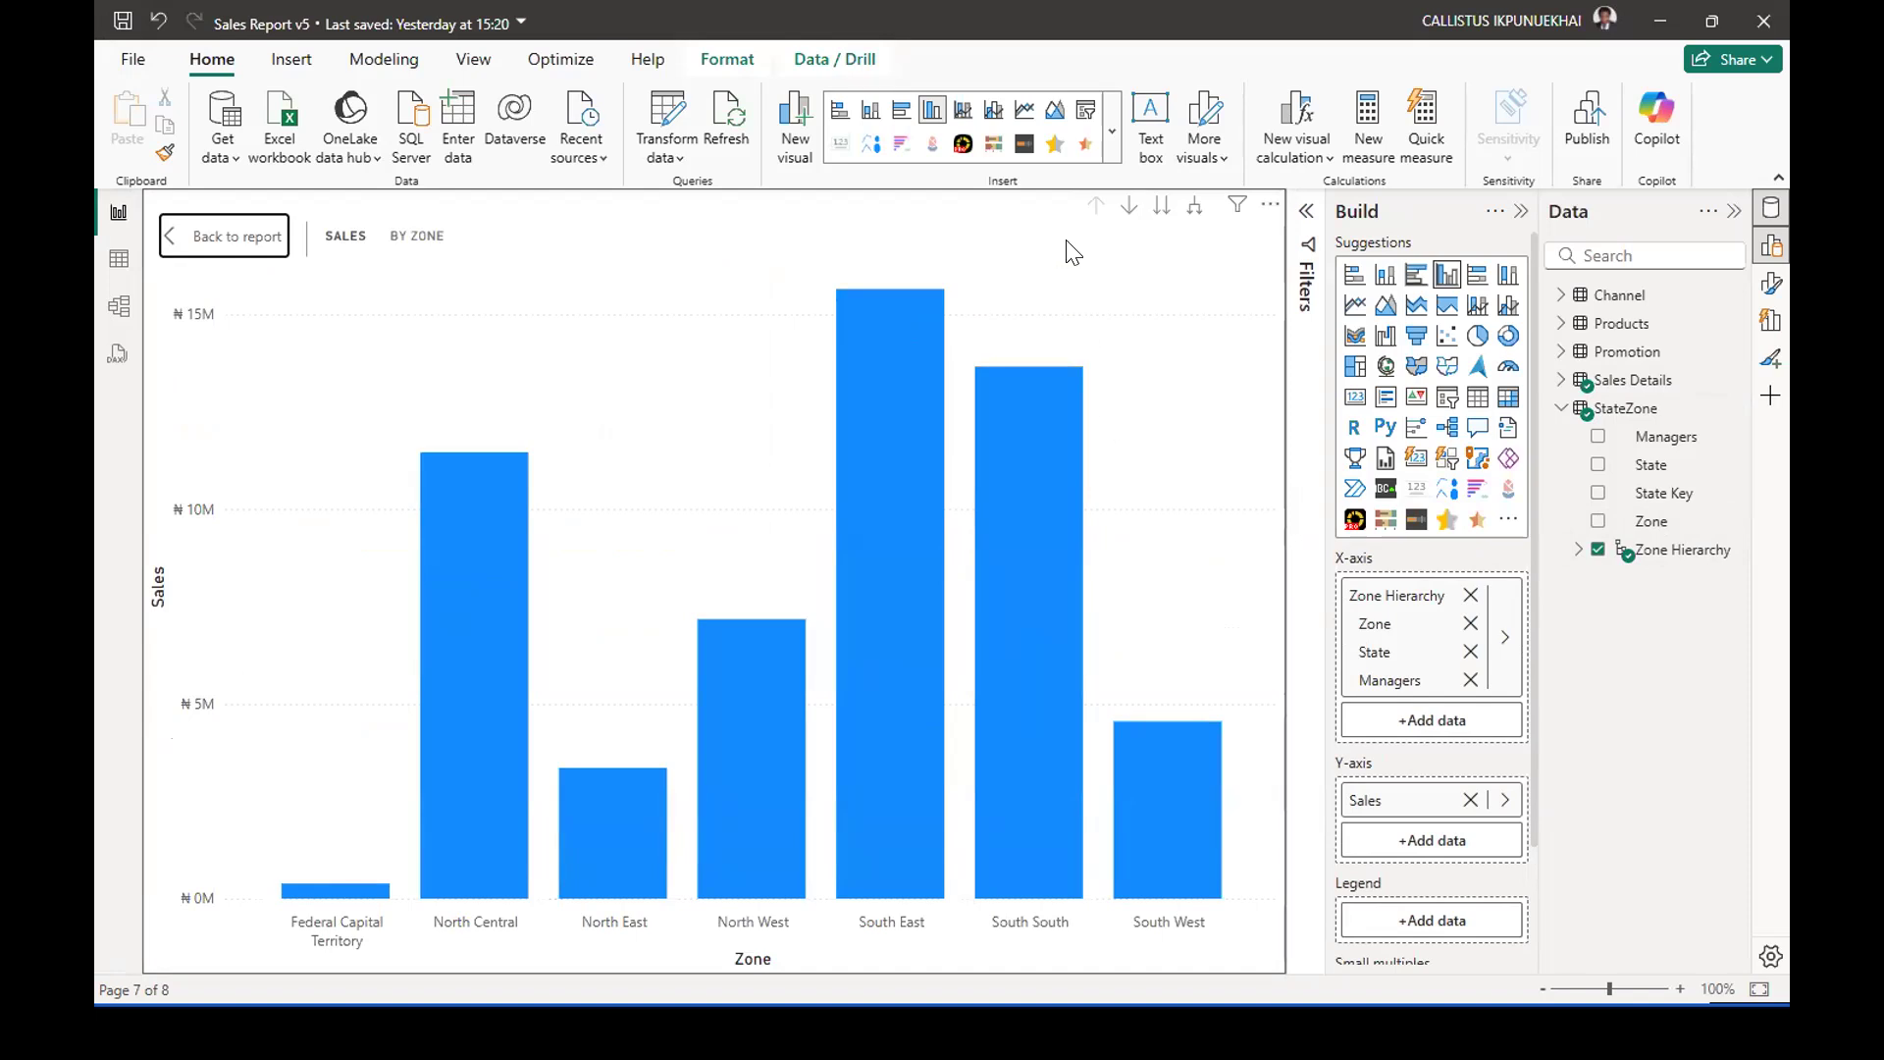
left_click(239, 237)
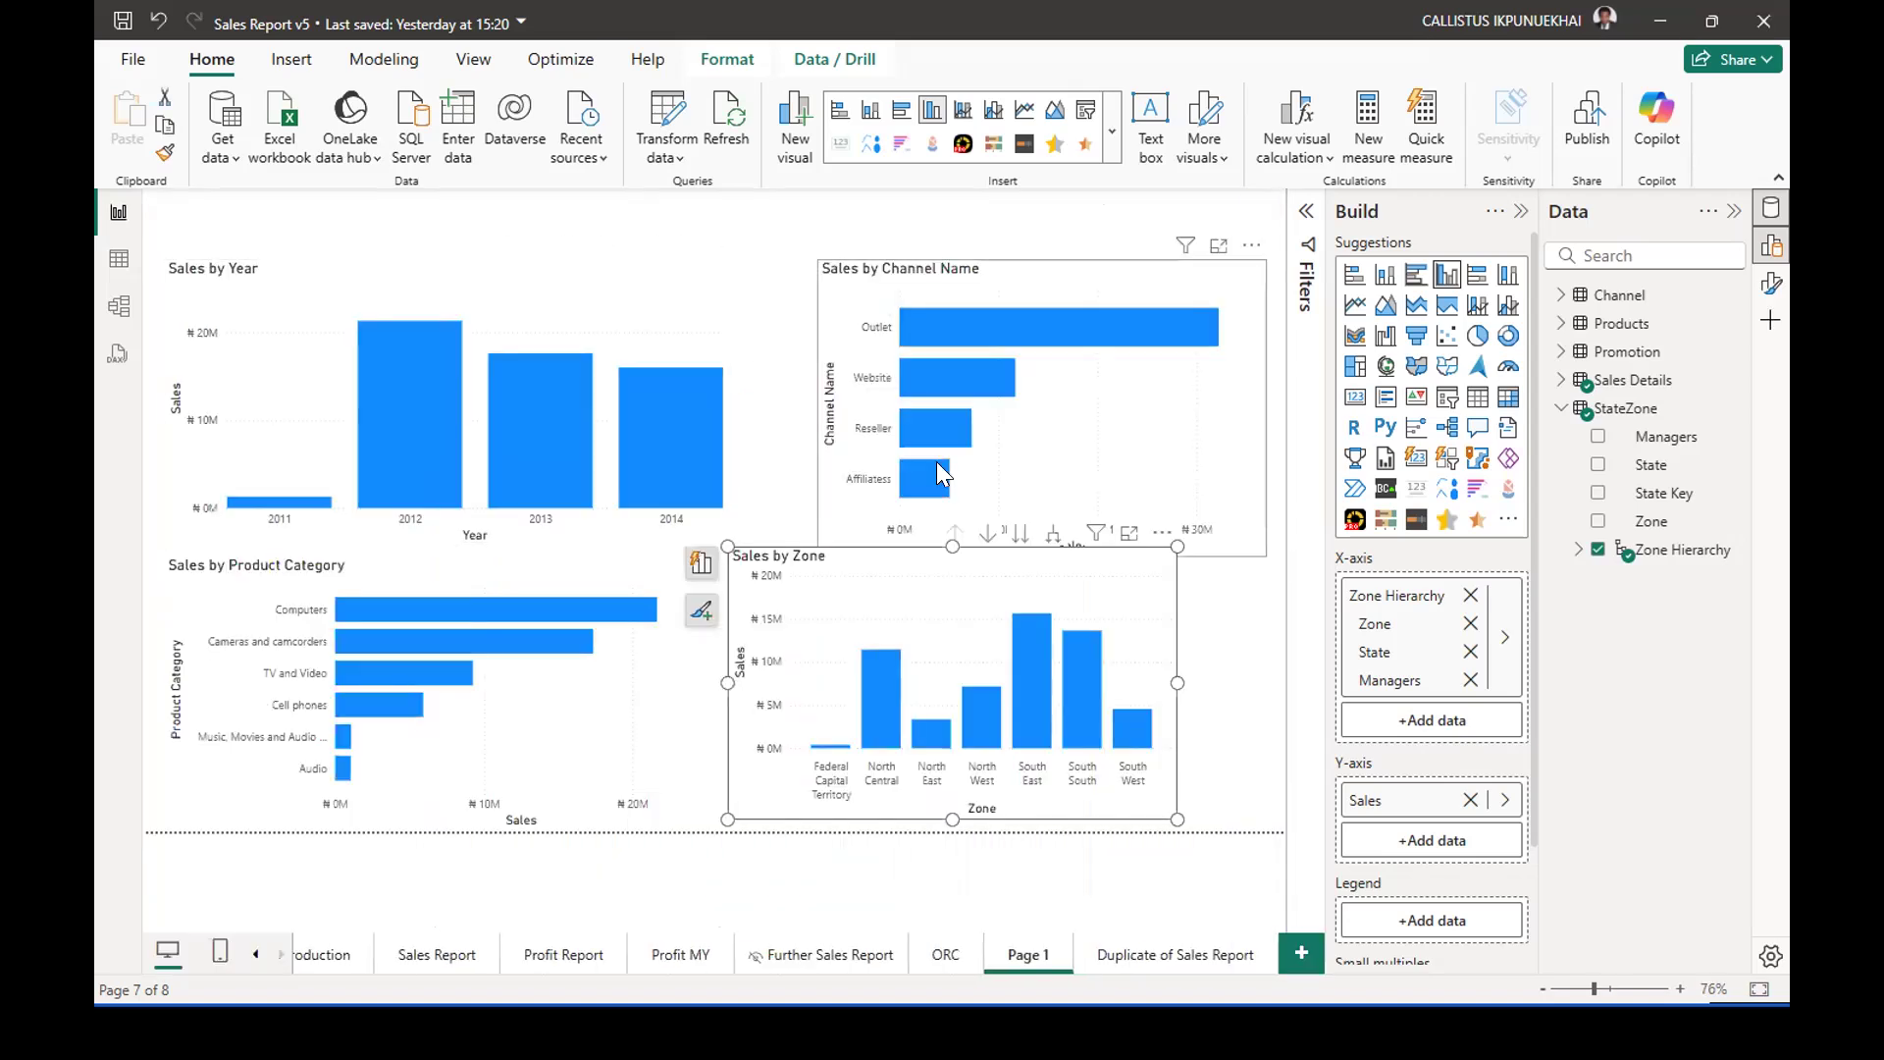
left_click_drag(1158, 574, 1214, 596)
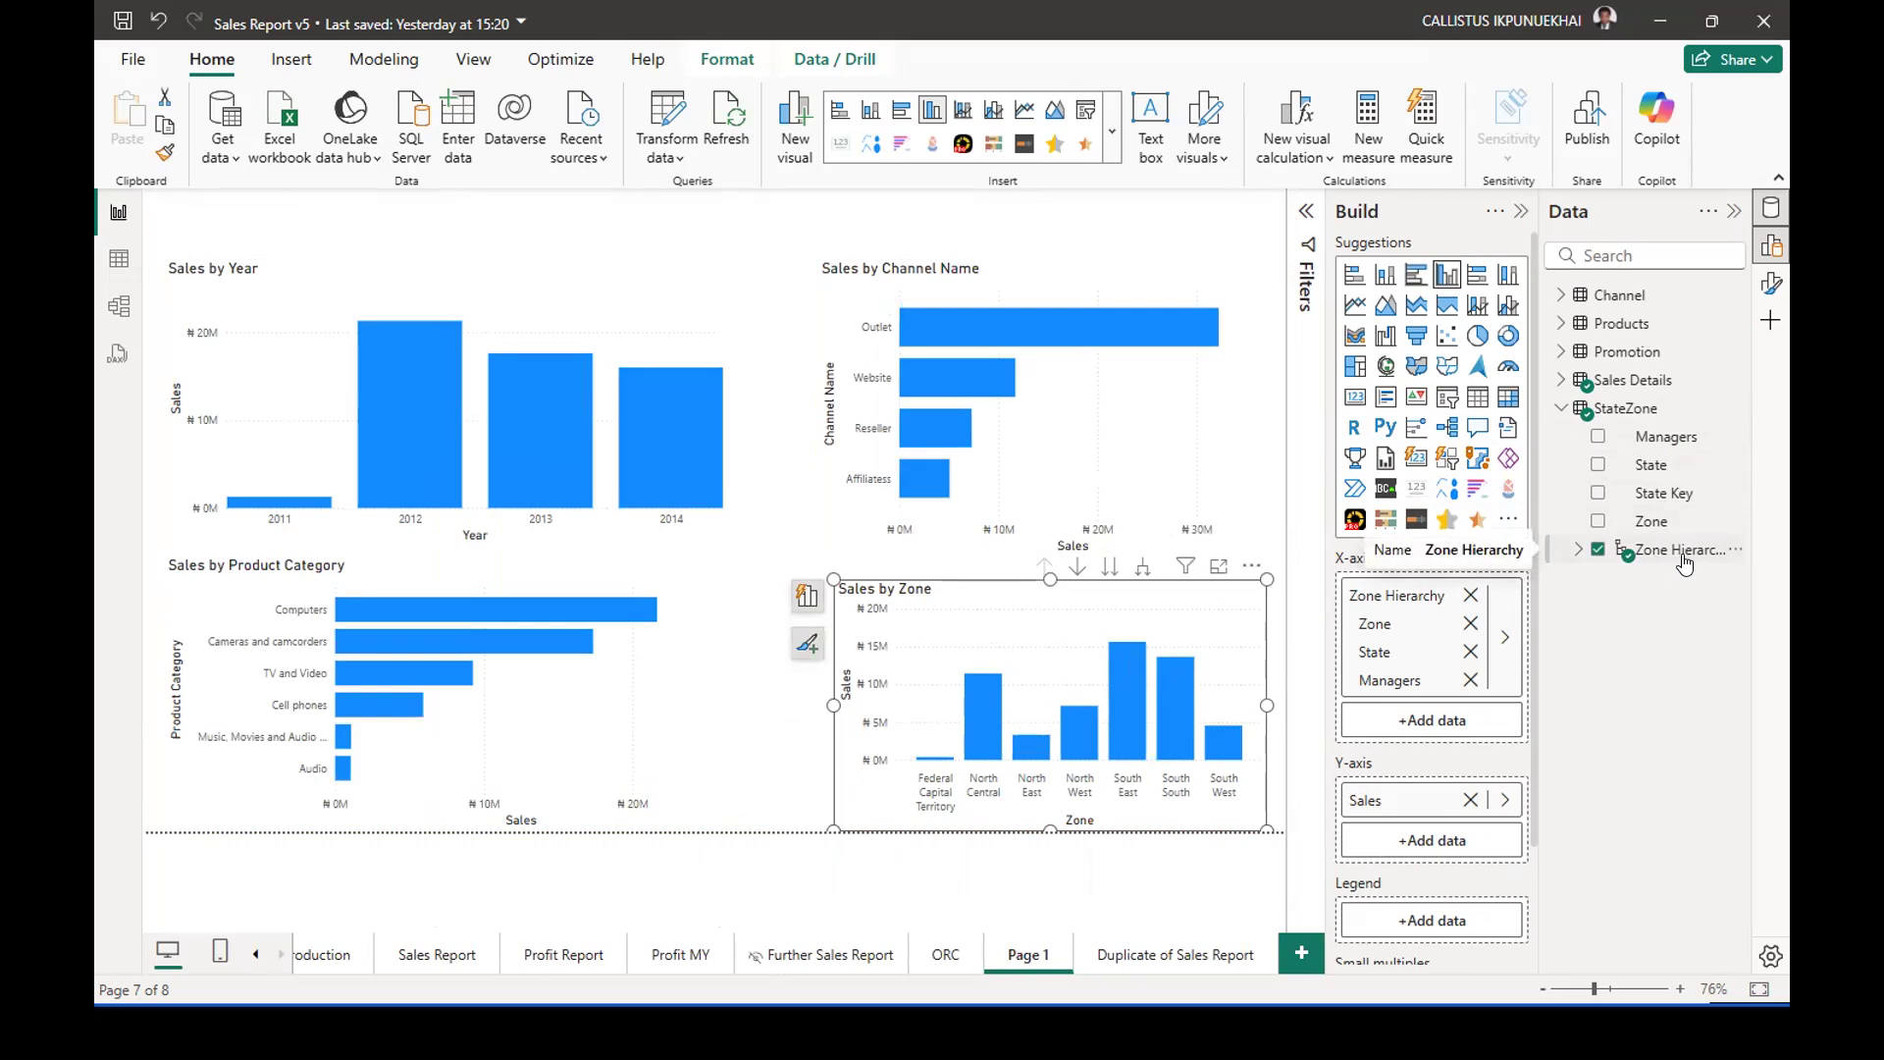
left_click(739, 692)
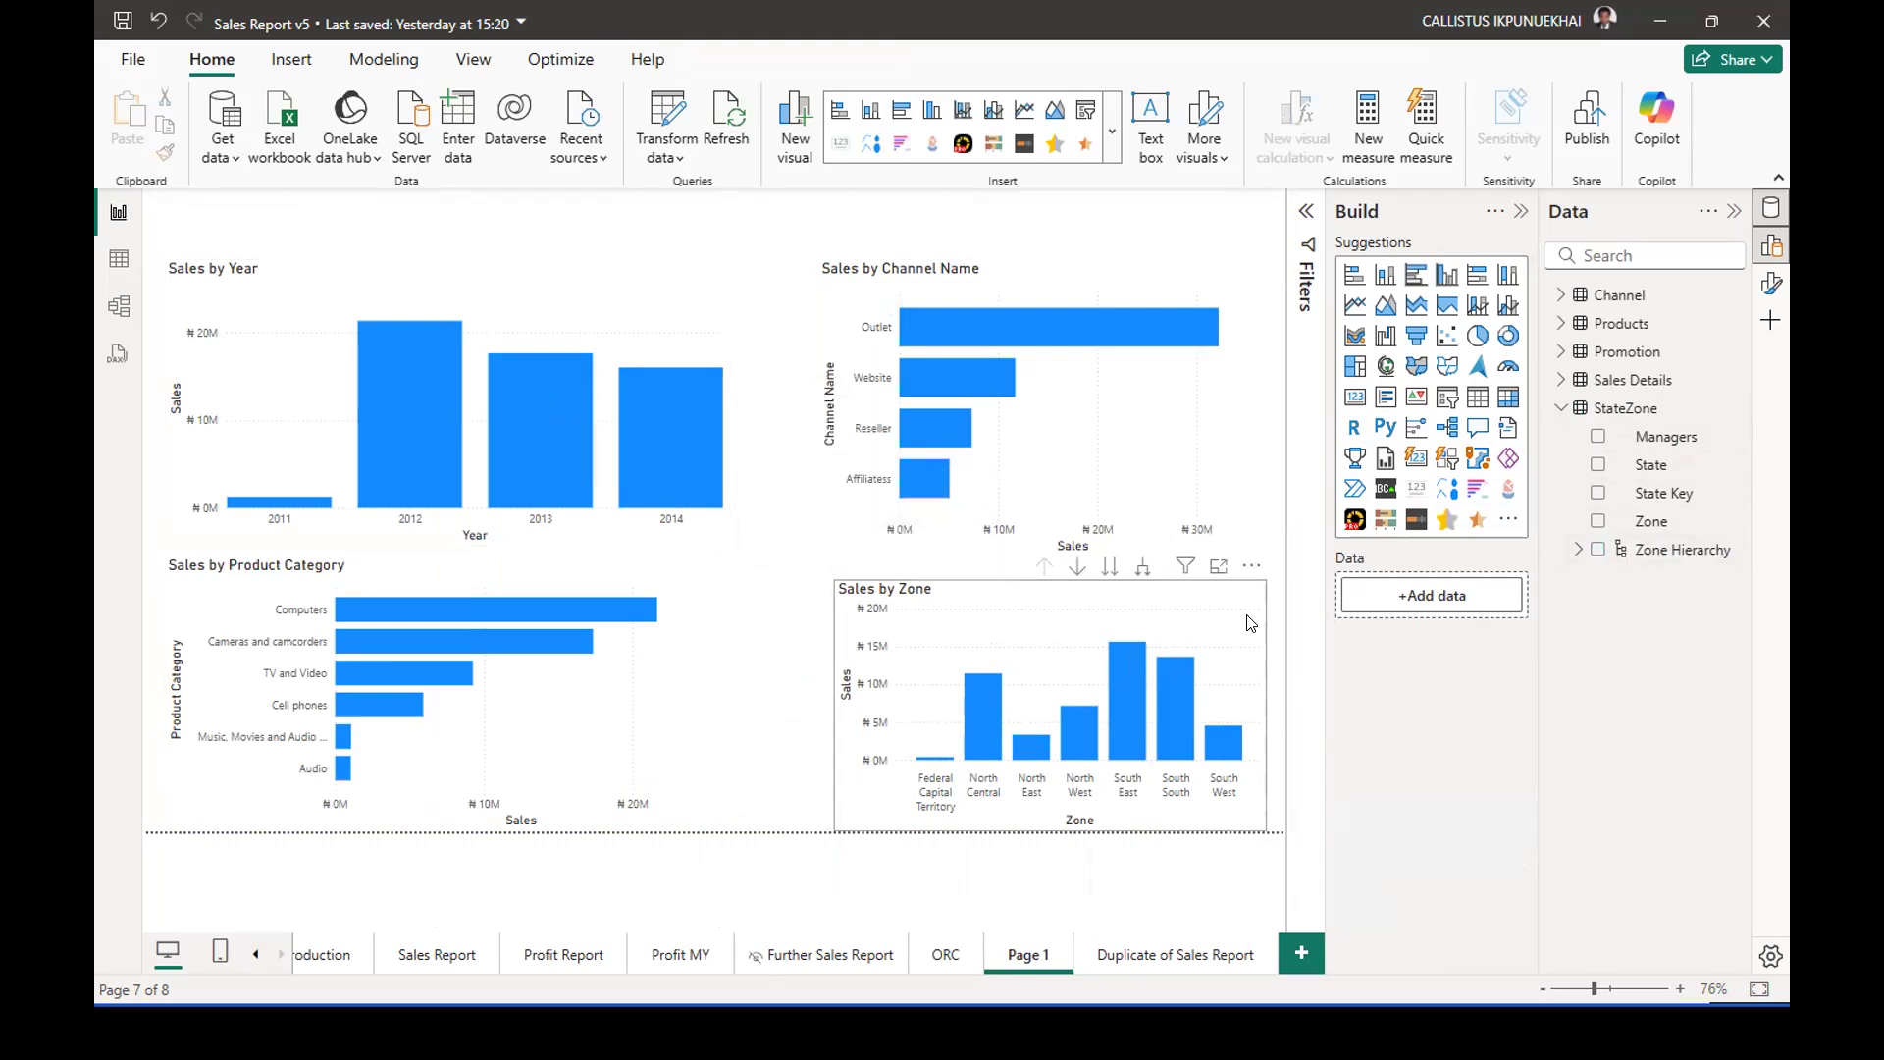
Open Sales by Zone in focus mode and drill down through South South and Delta State to the managers.
left_click(1218, 570)
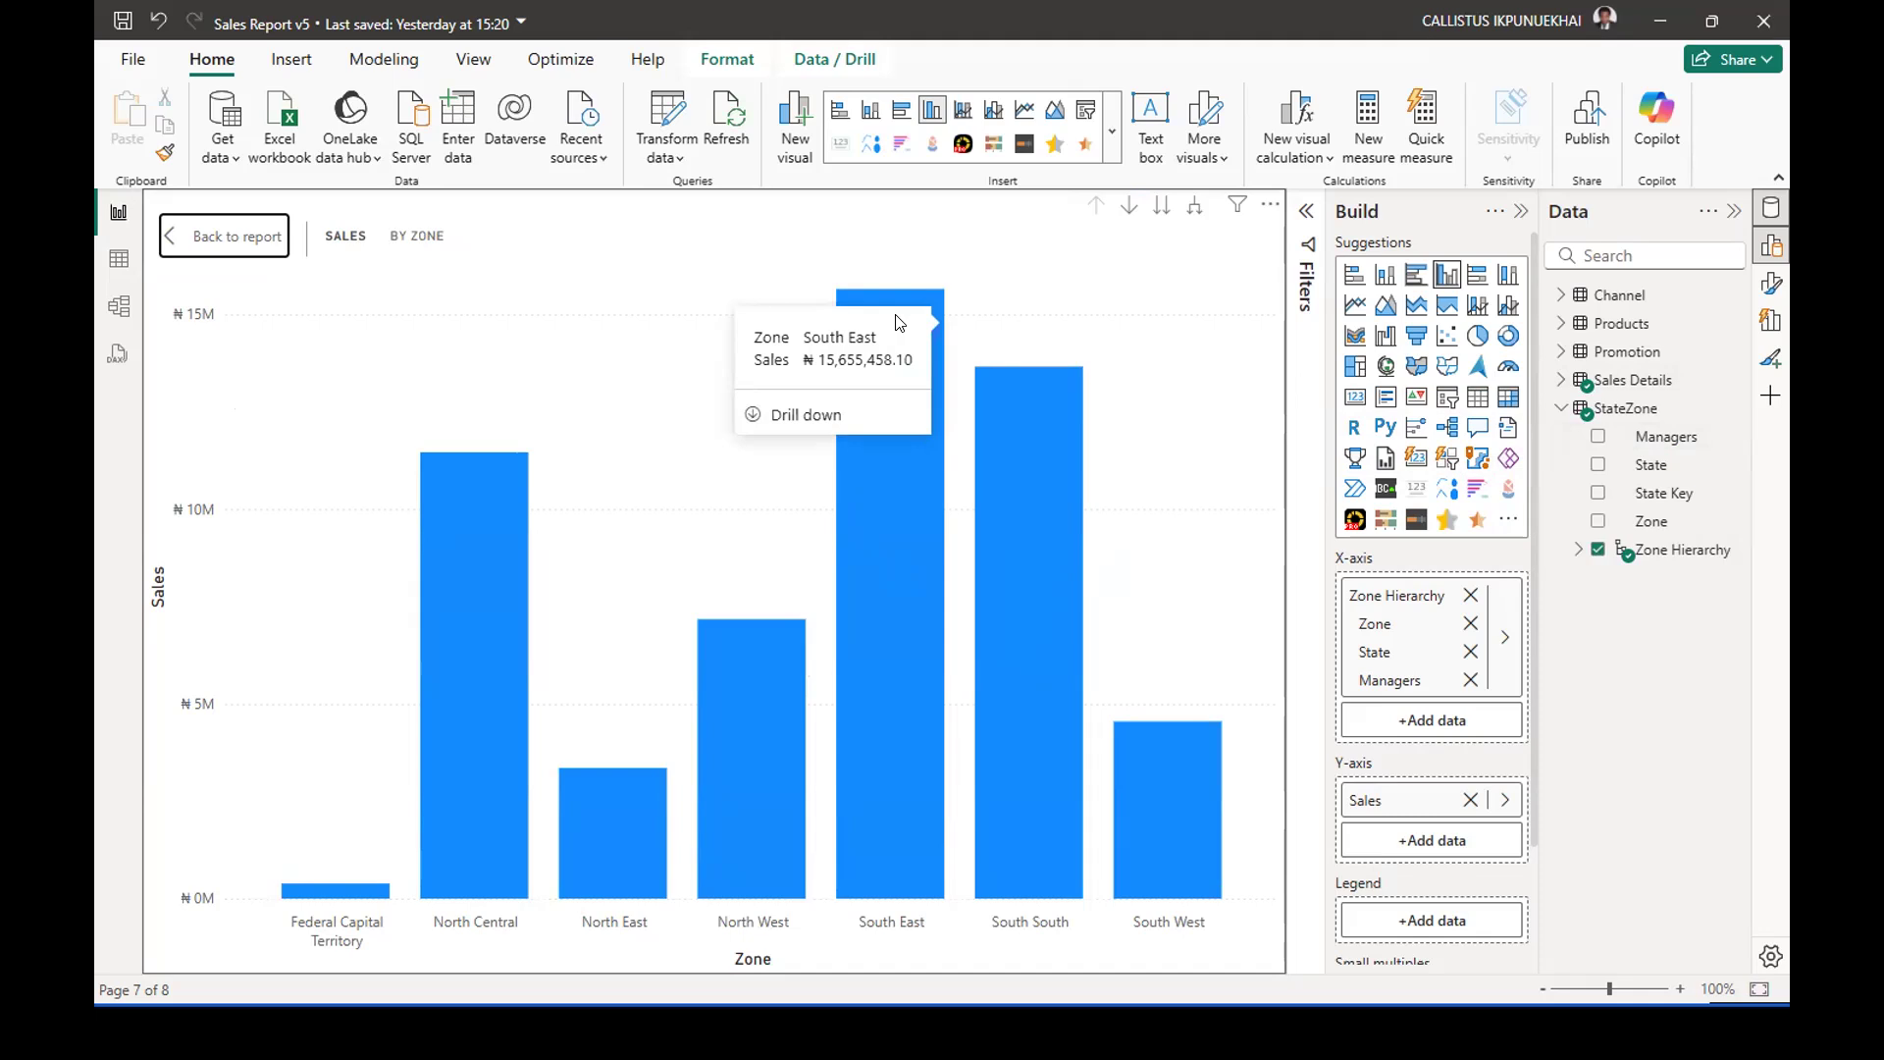
right_click(1034, 434)
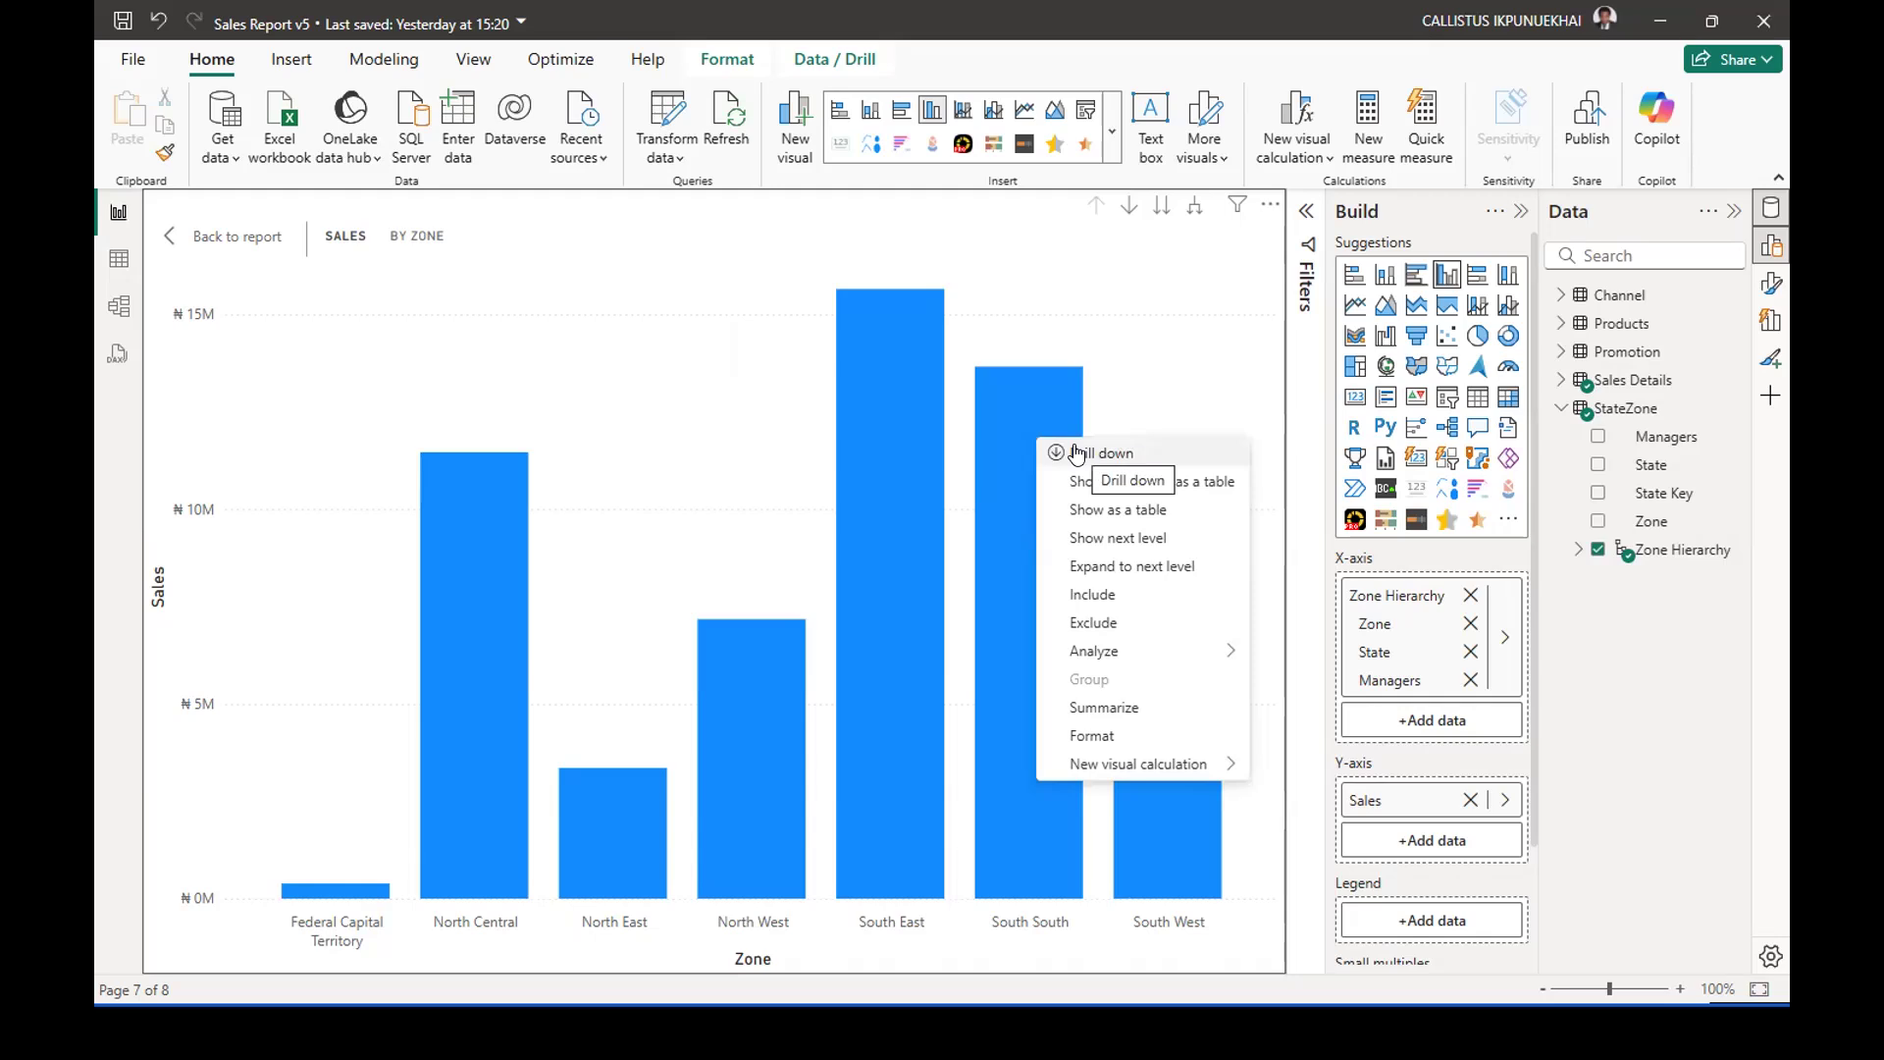
left_click(1076, 453)
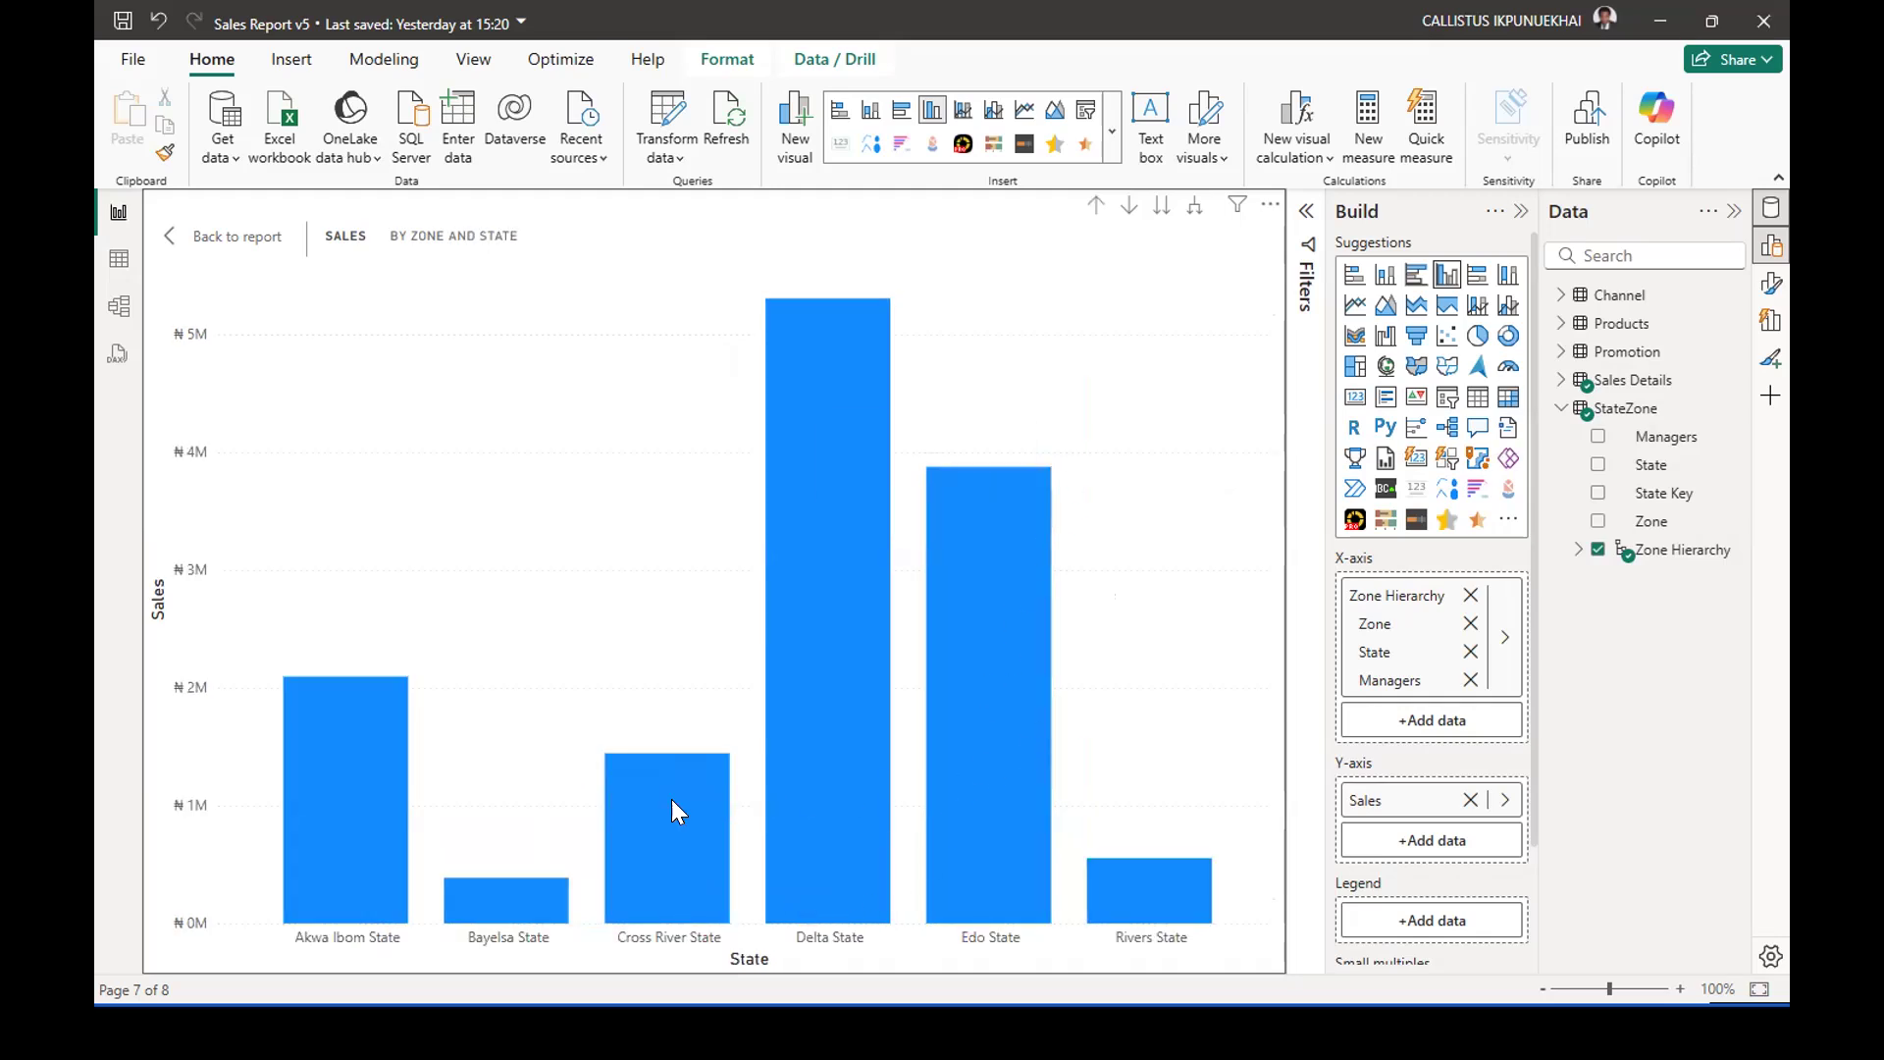
right_click(821, 360)
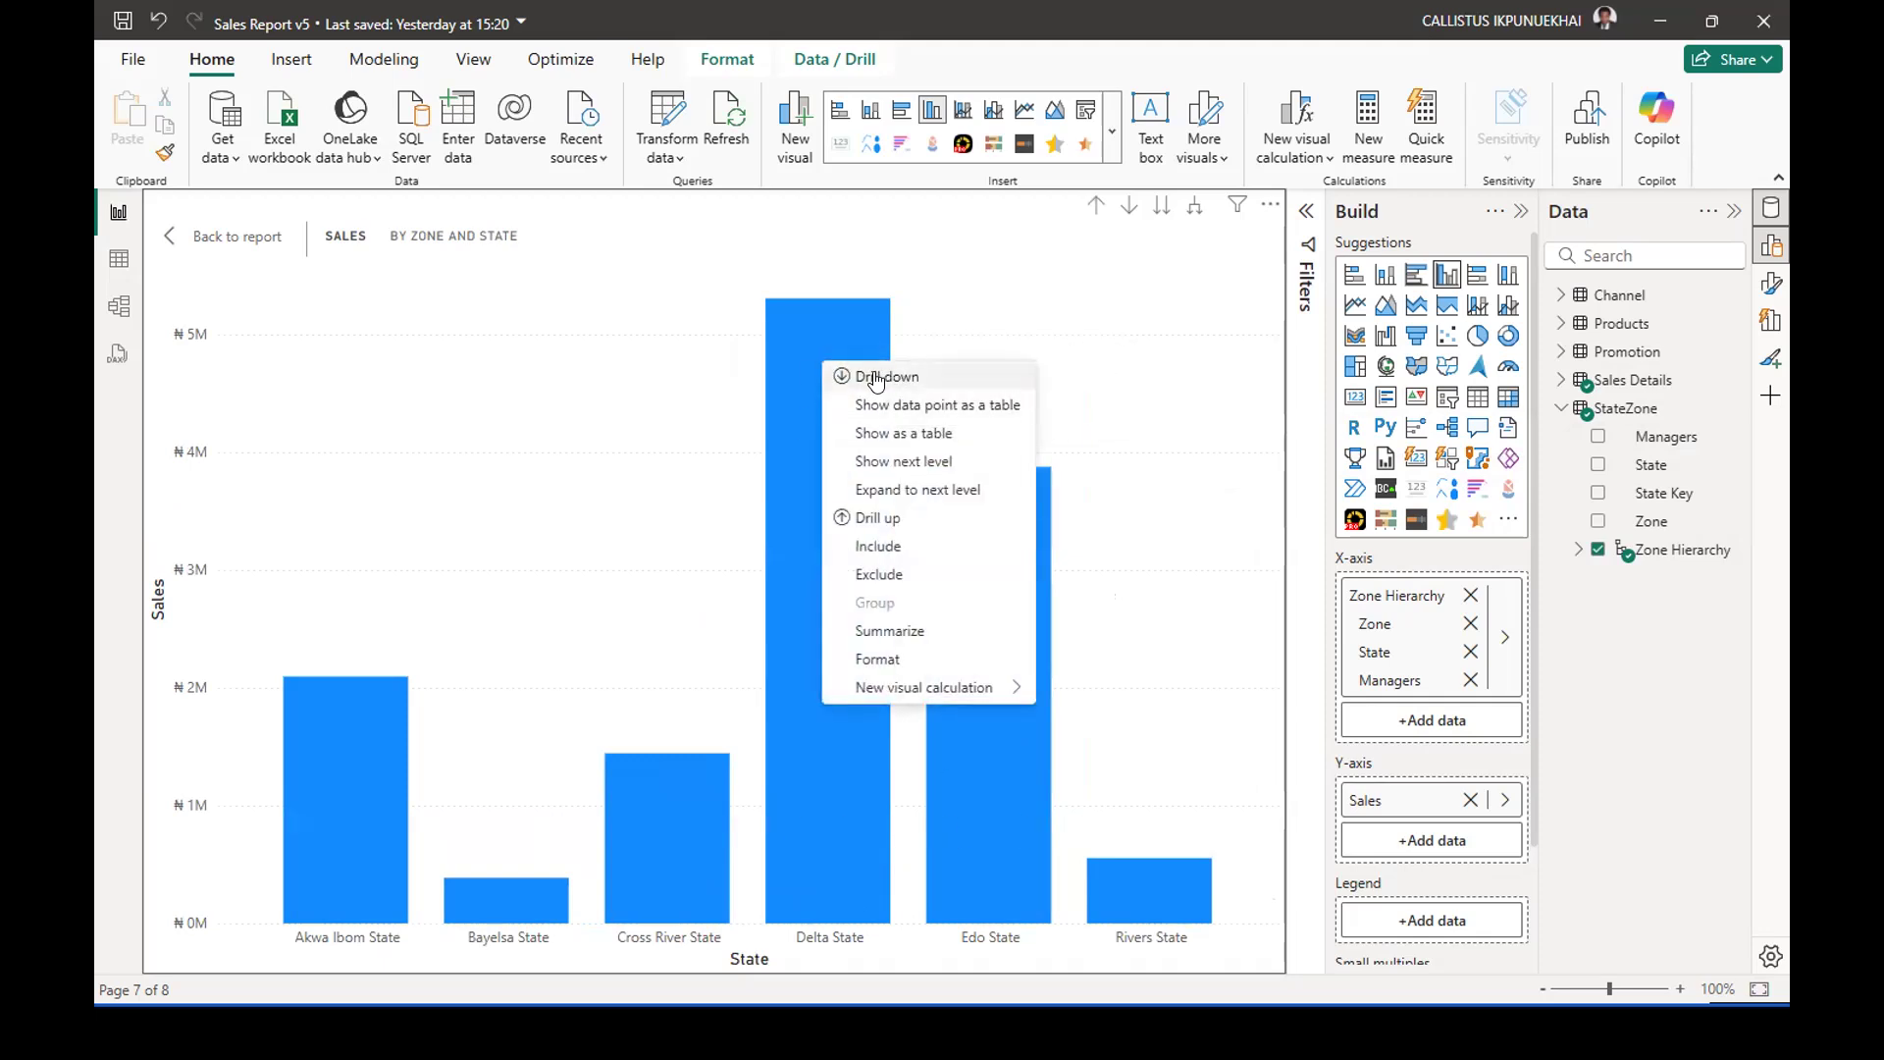
left_click(874, 377)
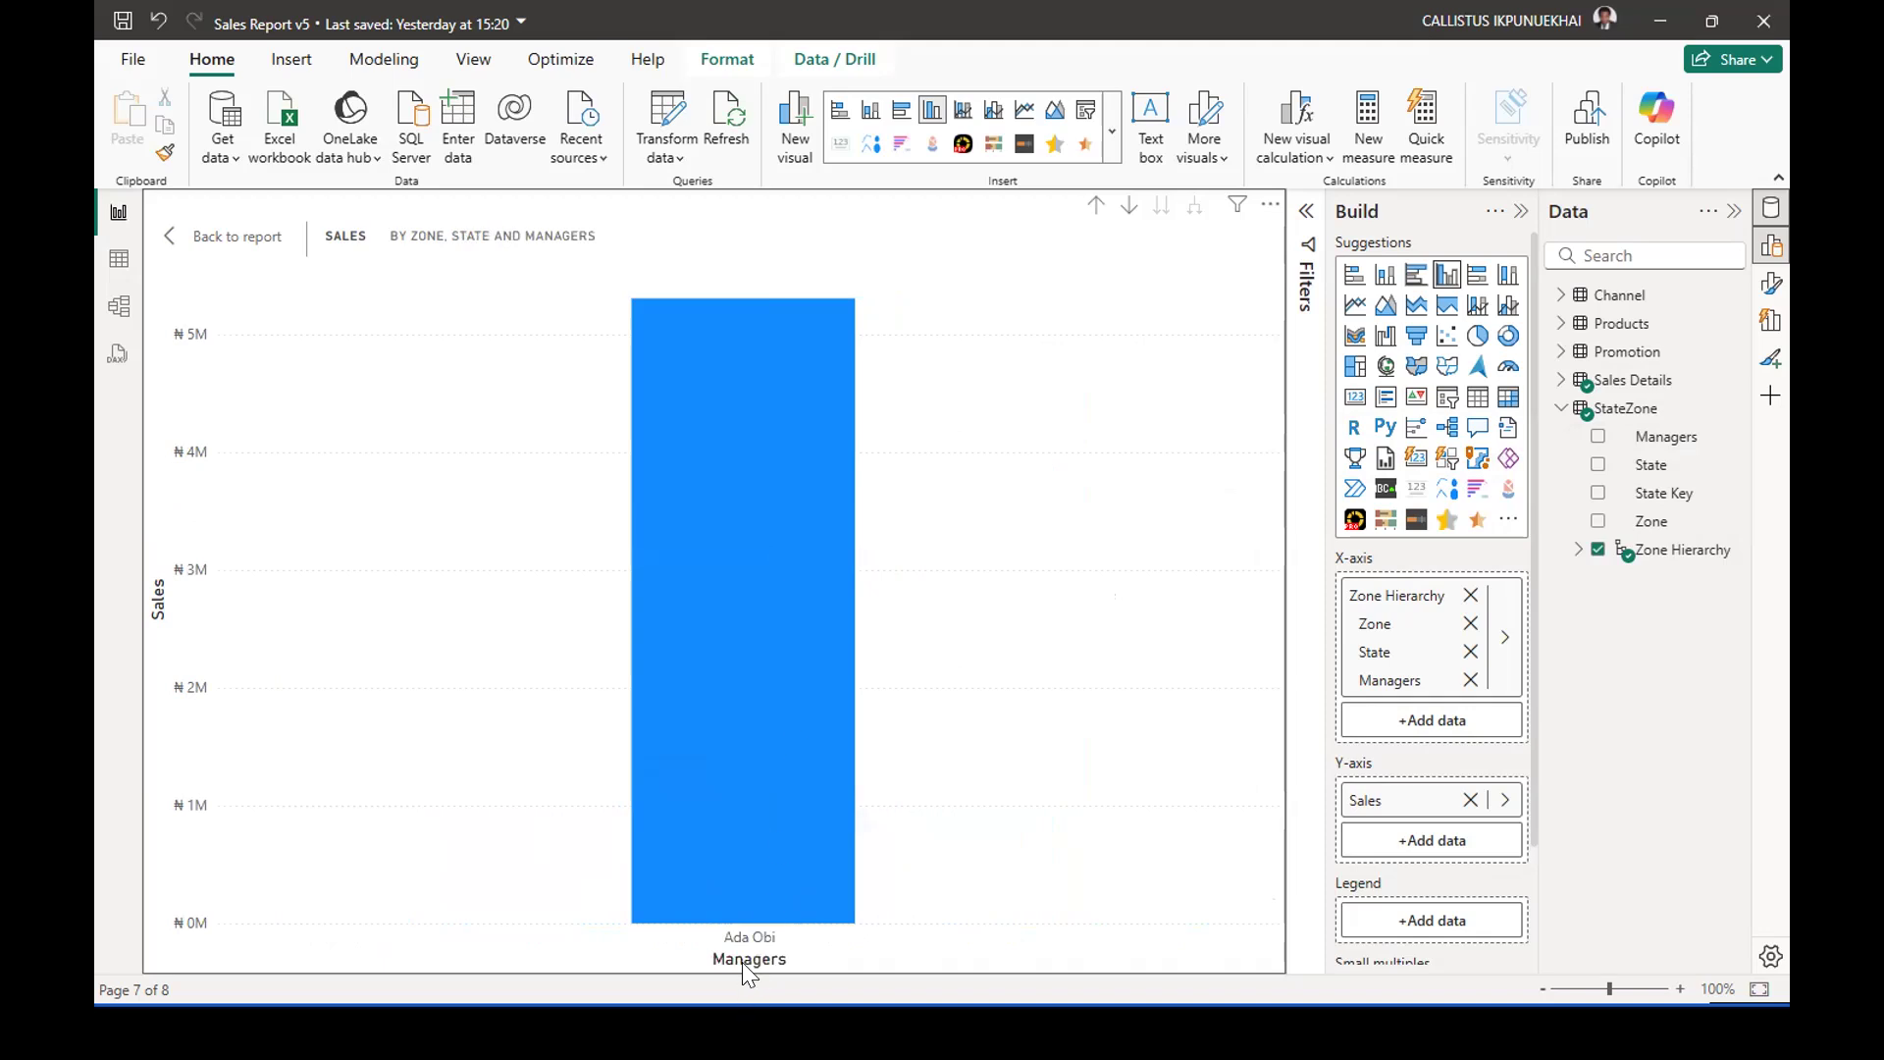
Drill back up to the Zone level and compare the sales figures of the individual zones.
left_click(1094, 206)
left_click(1093, 206)
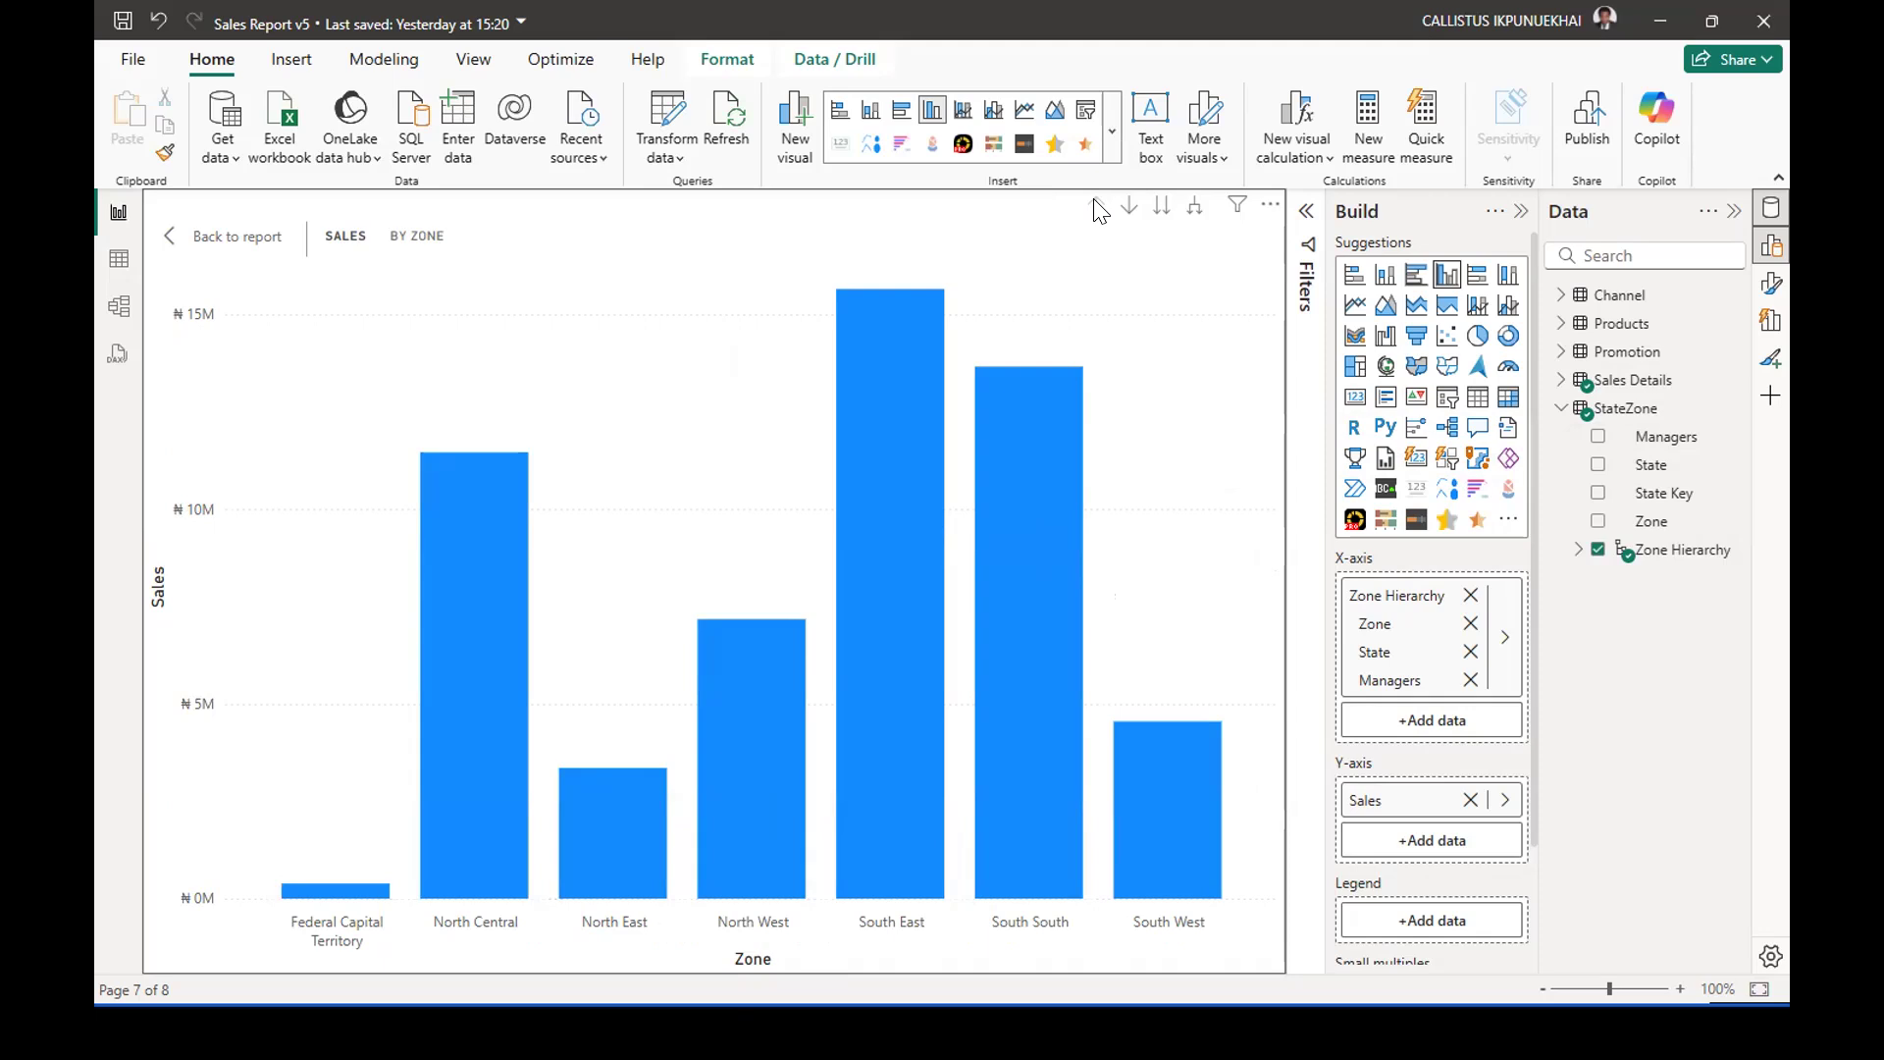
mouse_move(875, 341)
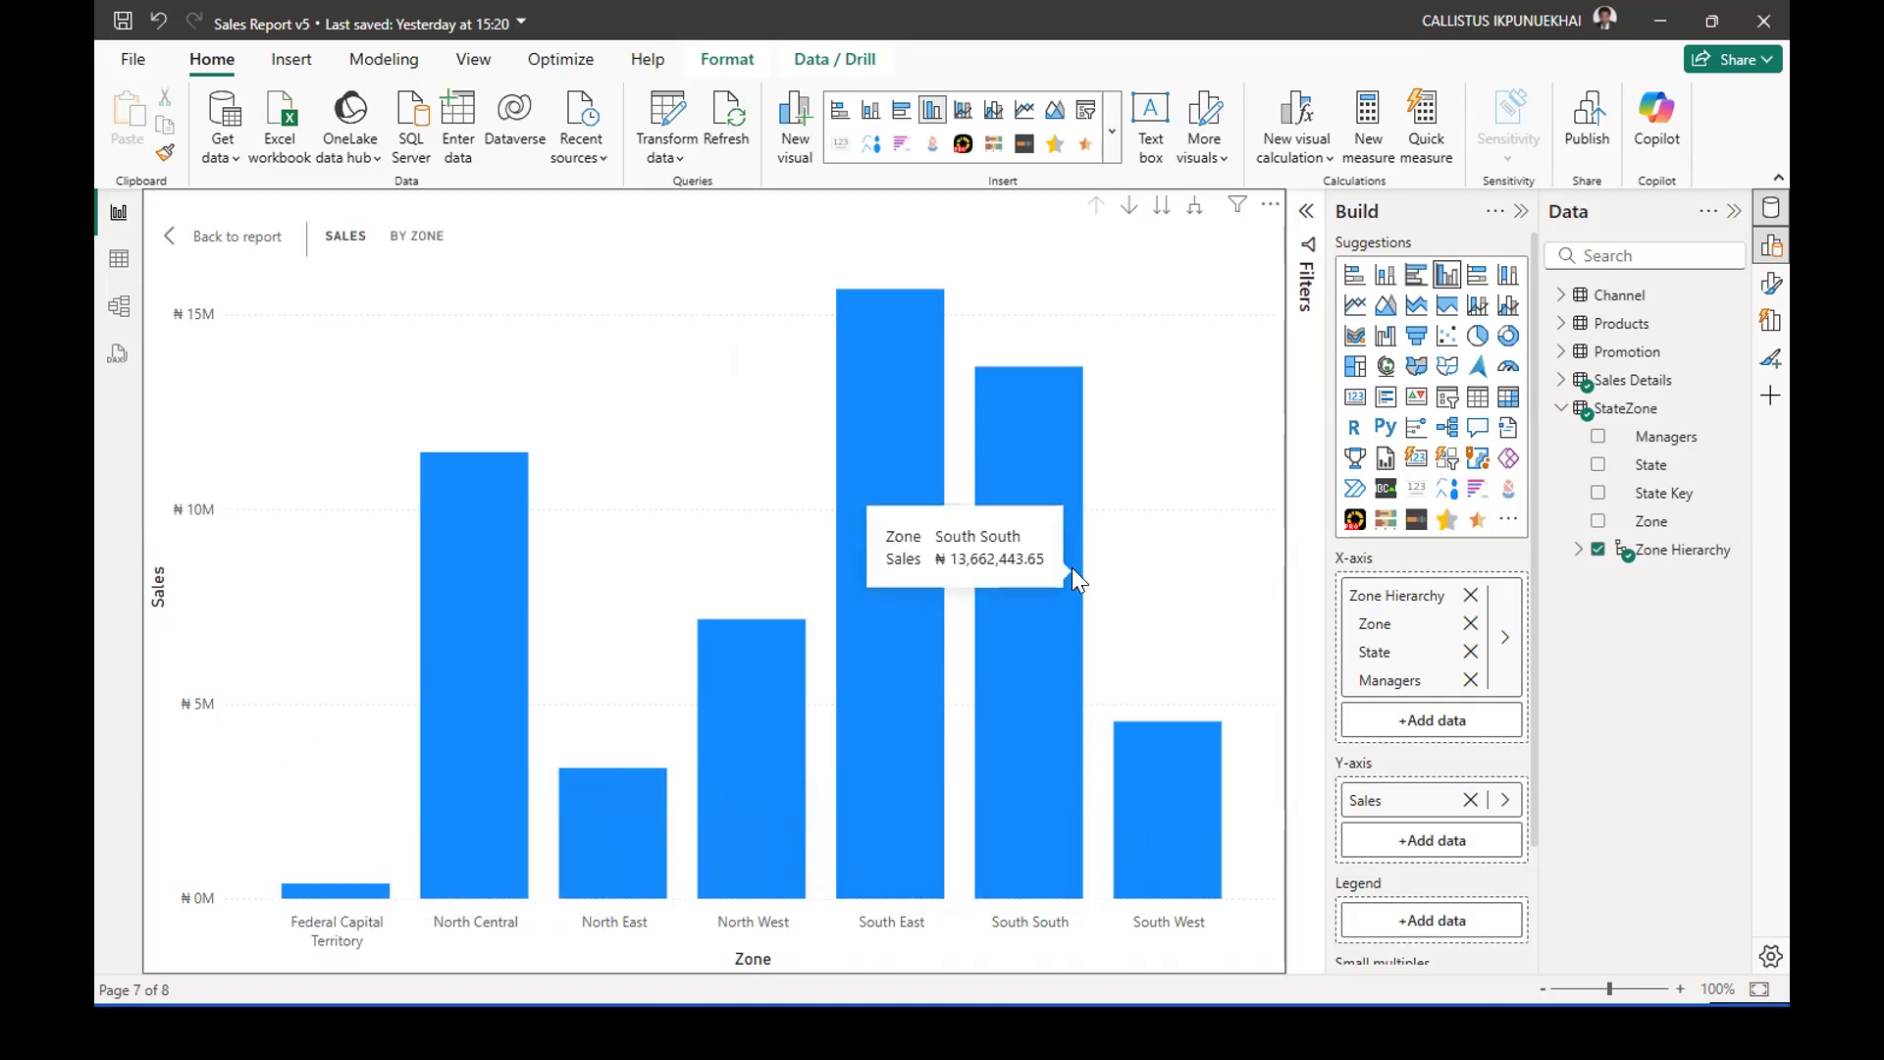
mouse_move(1073, 569)
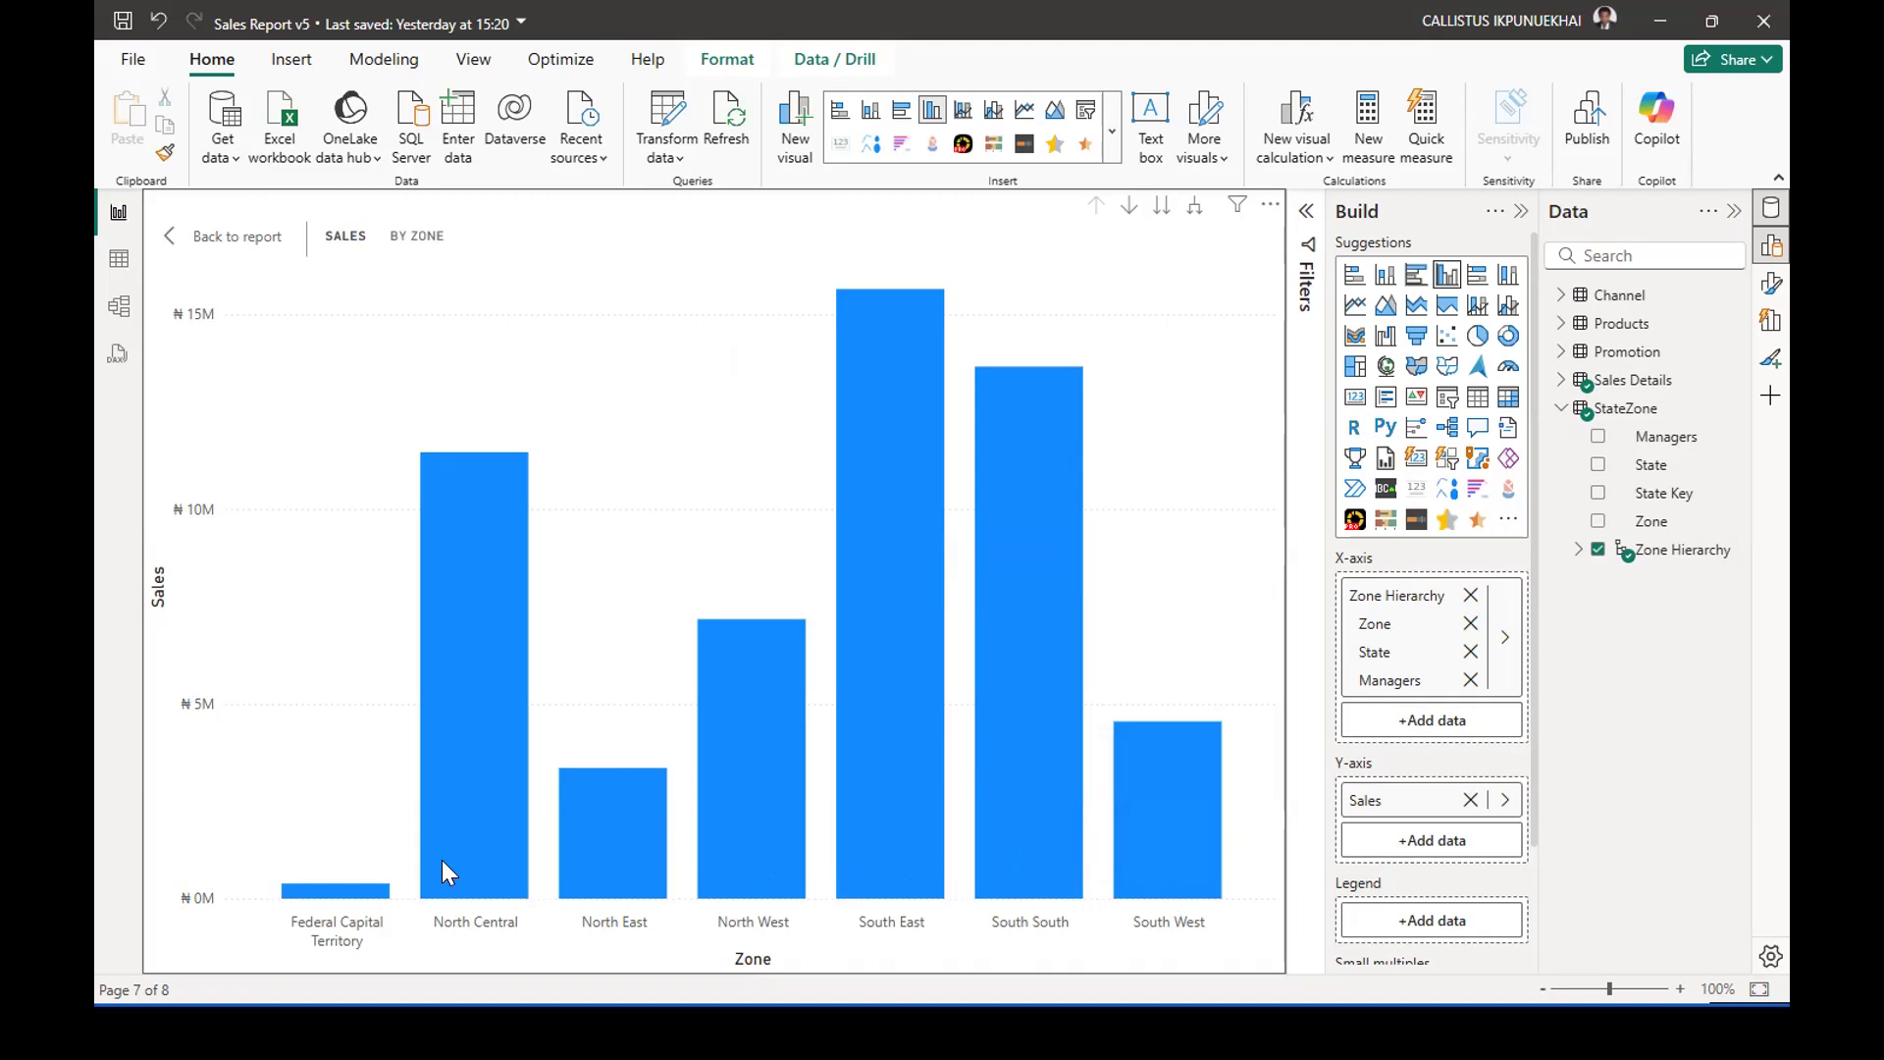
mouse_move(1113, 850)
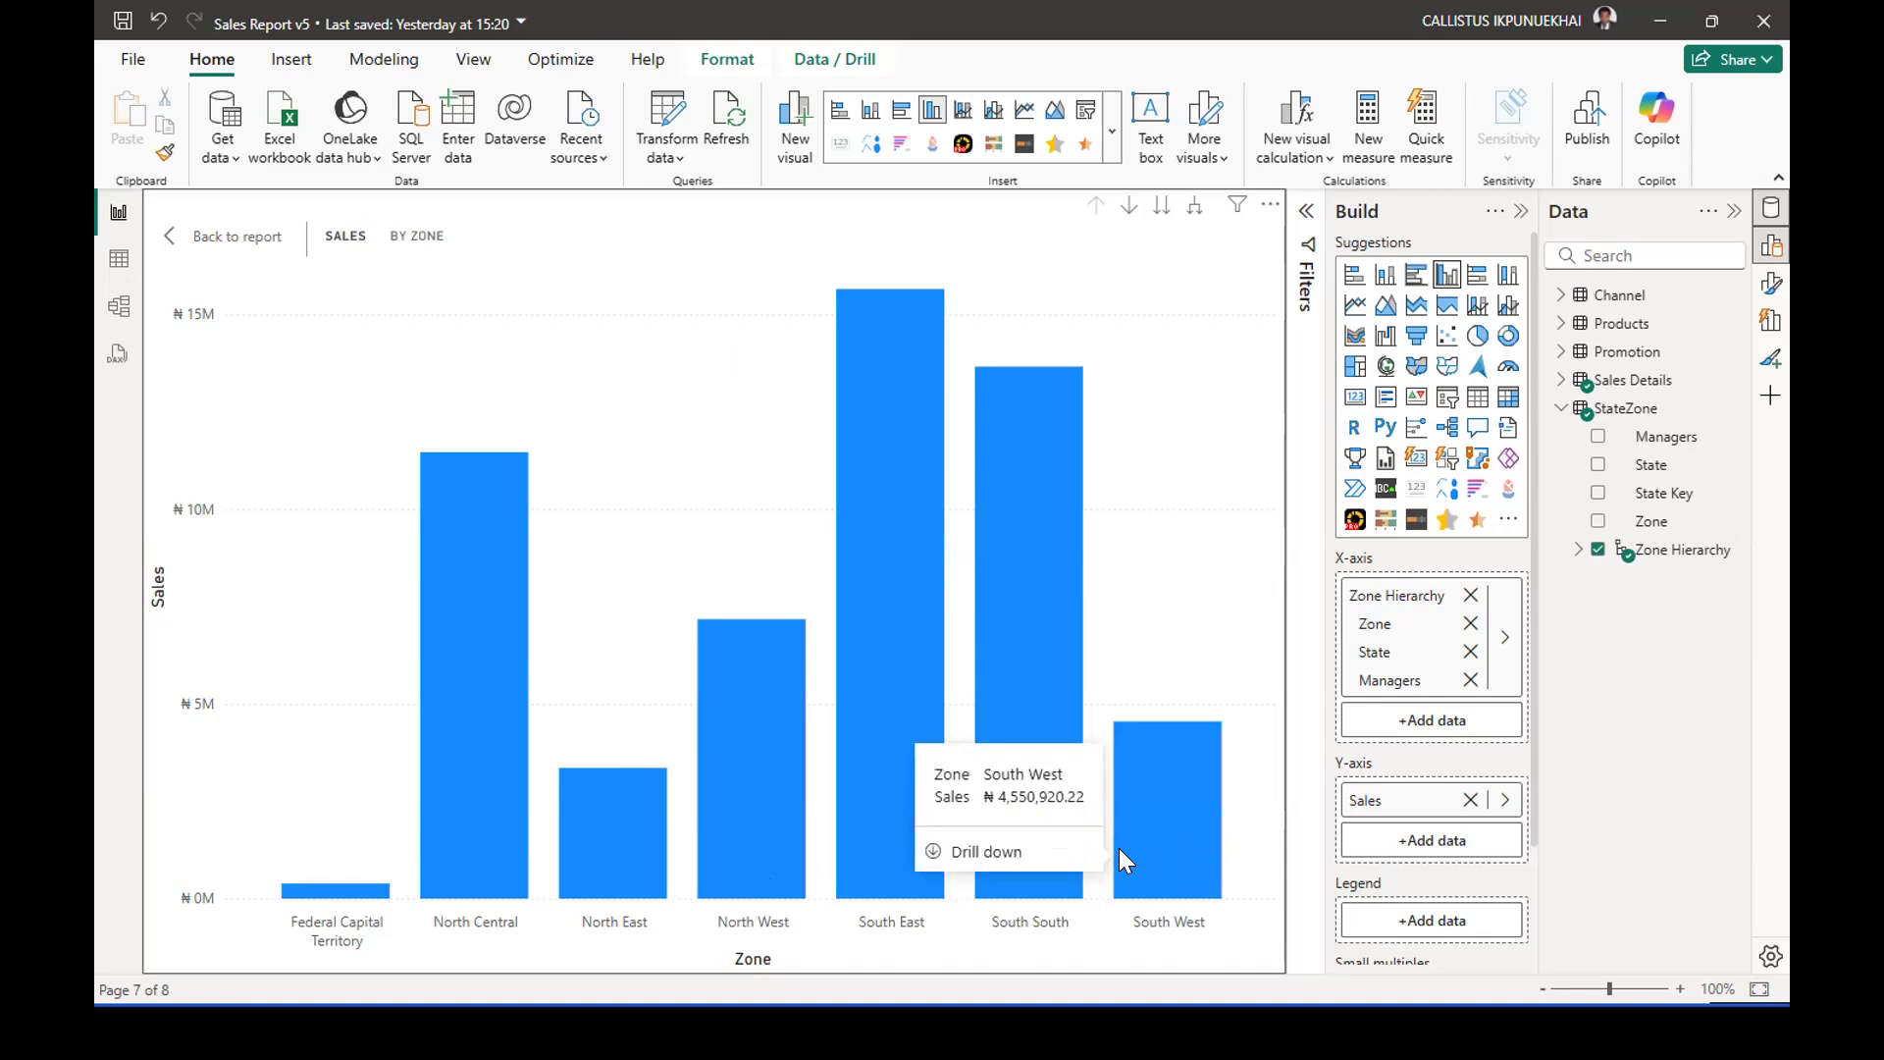
mouse_move(885, 397)
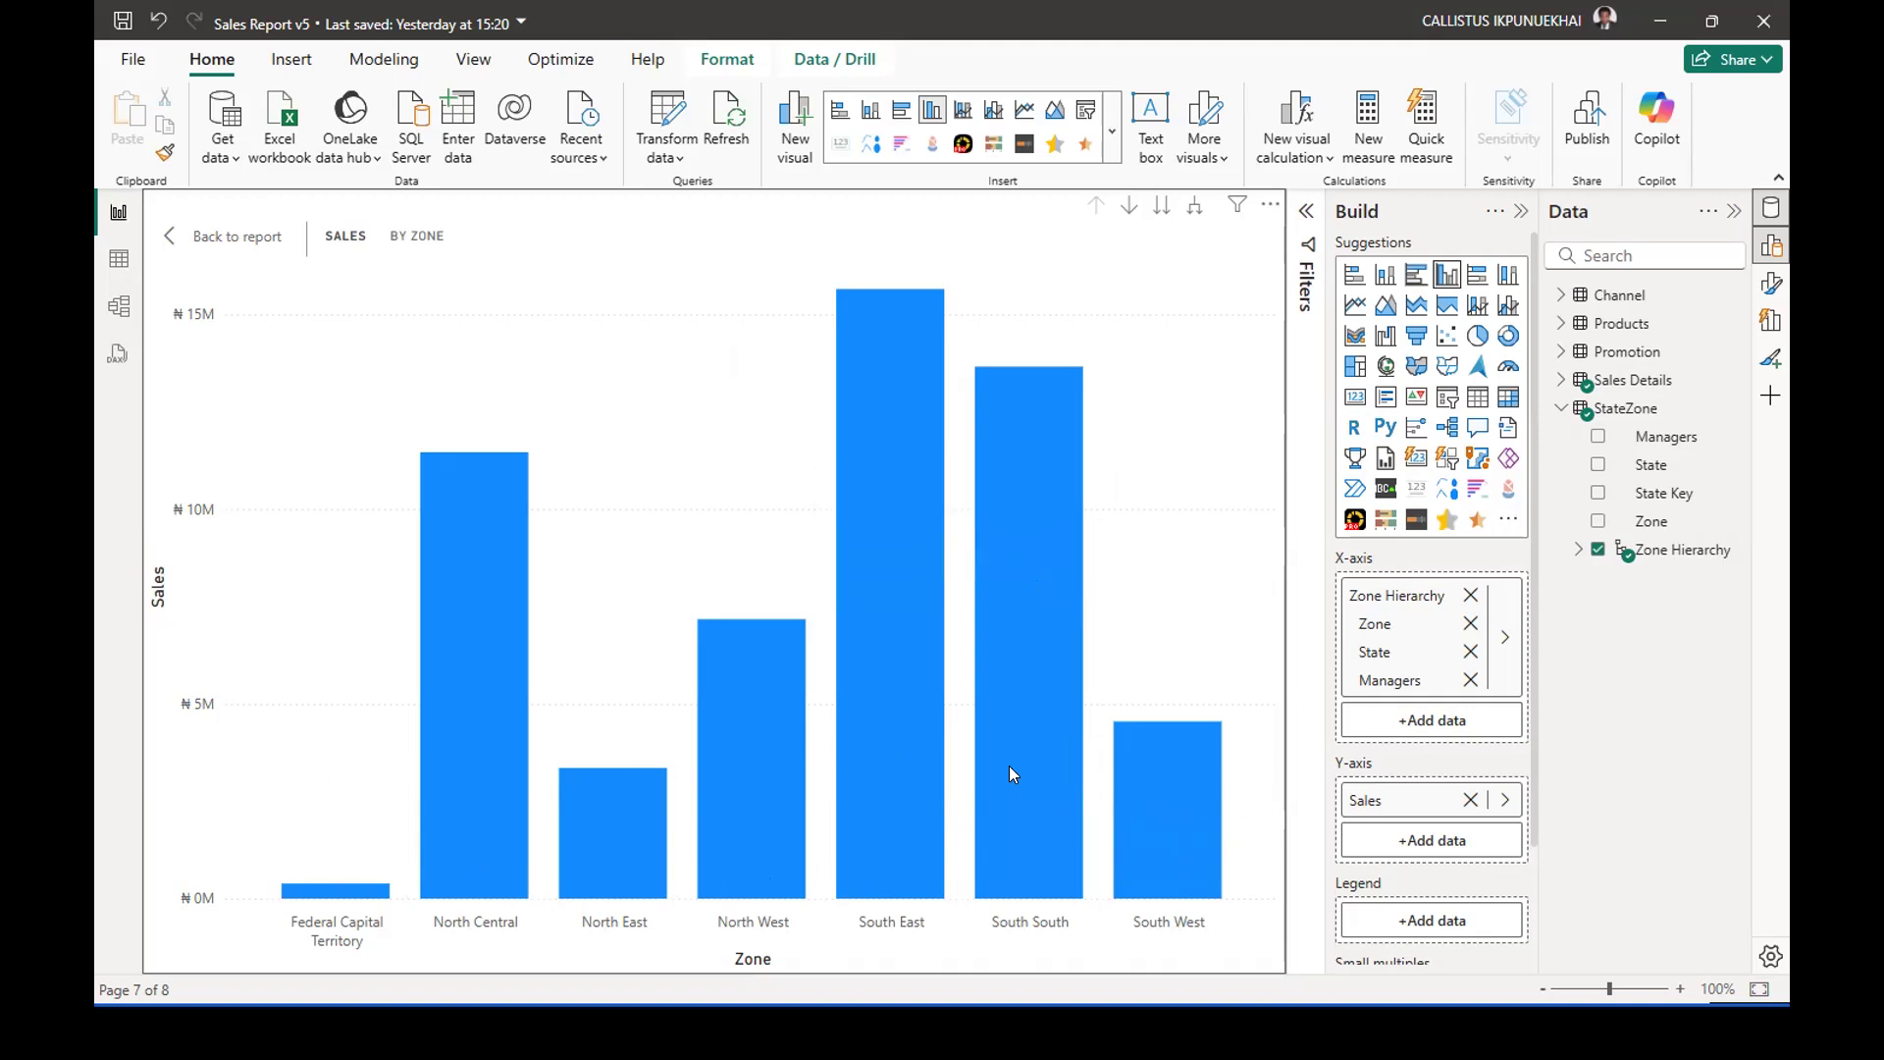
mouse_move(1007, 758)
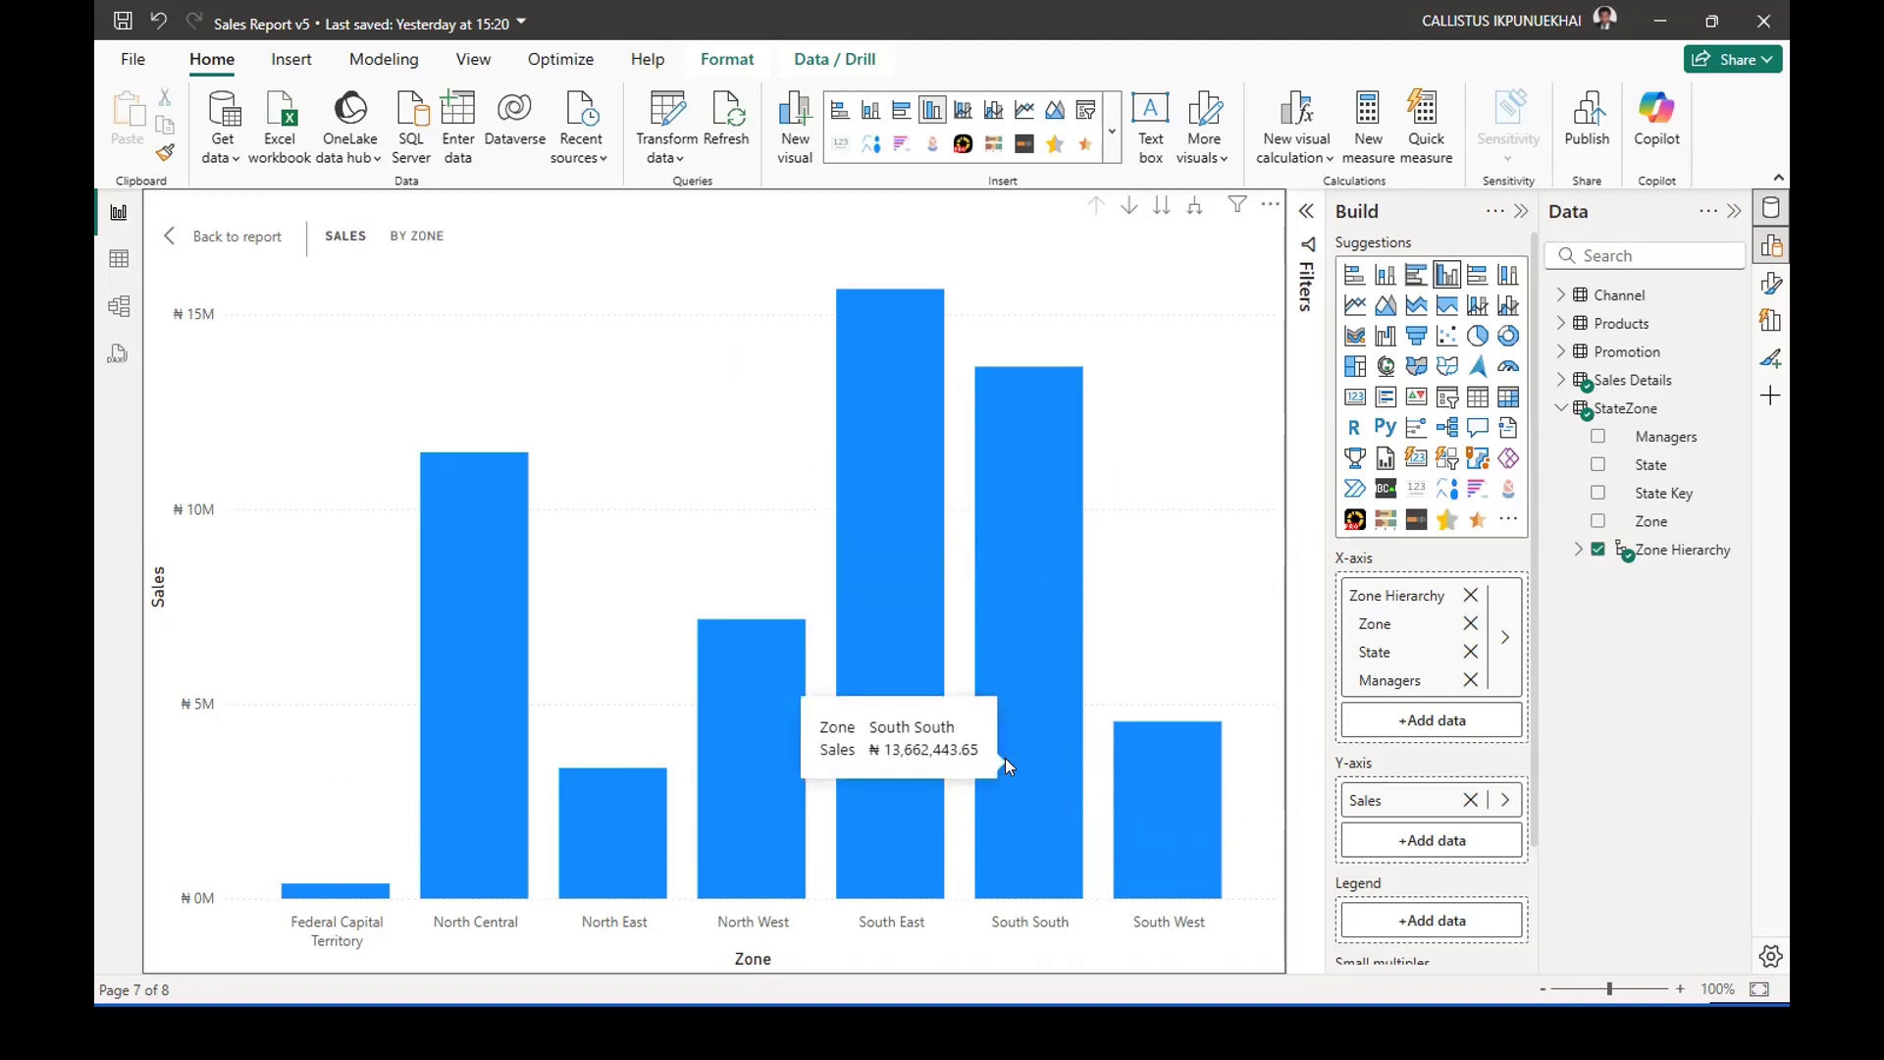
mouse_move(853, 513)
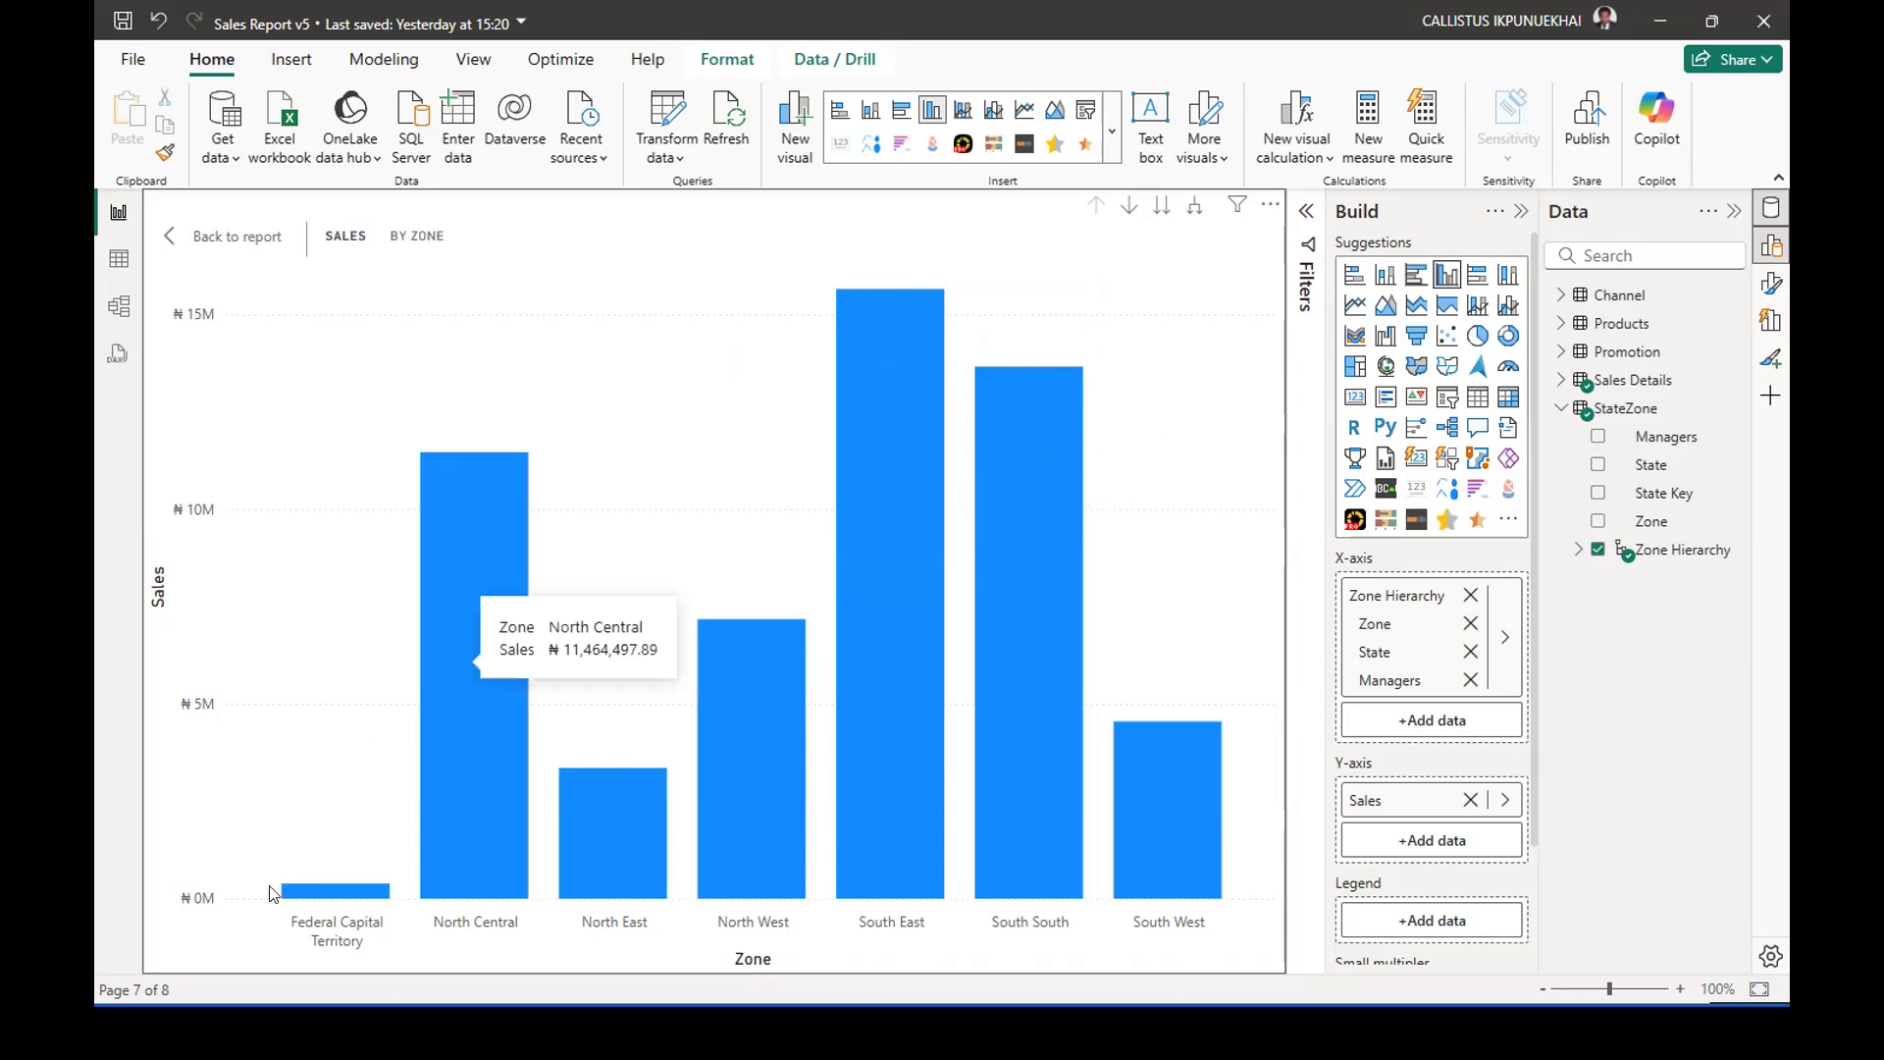
mouse_move(298, 894)
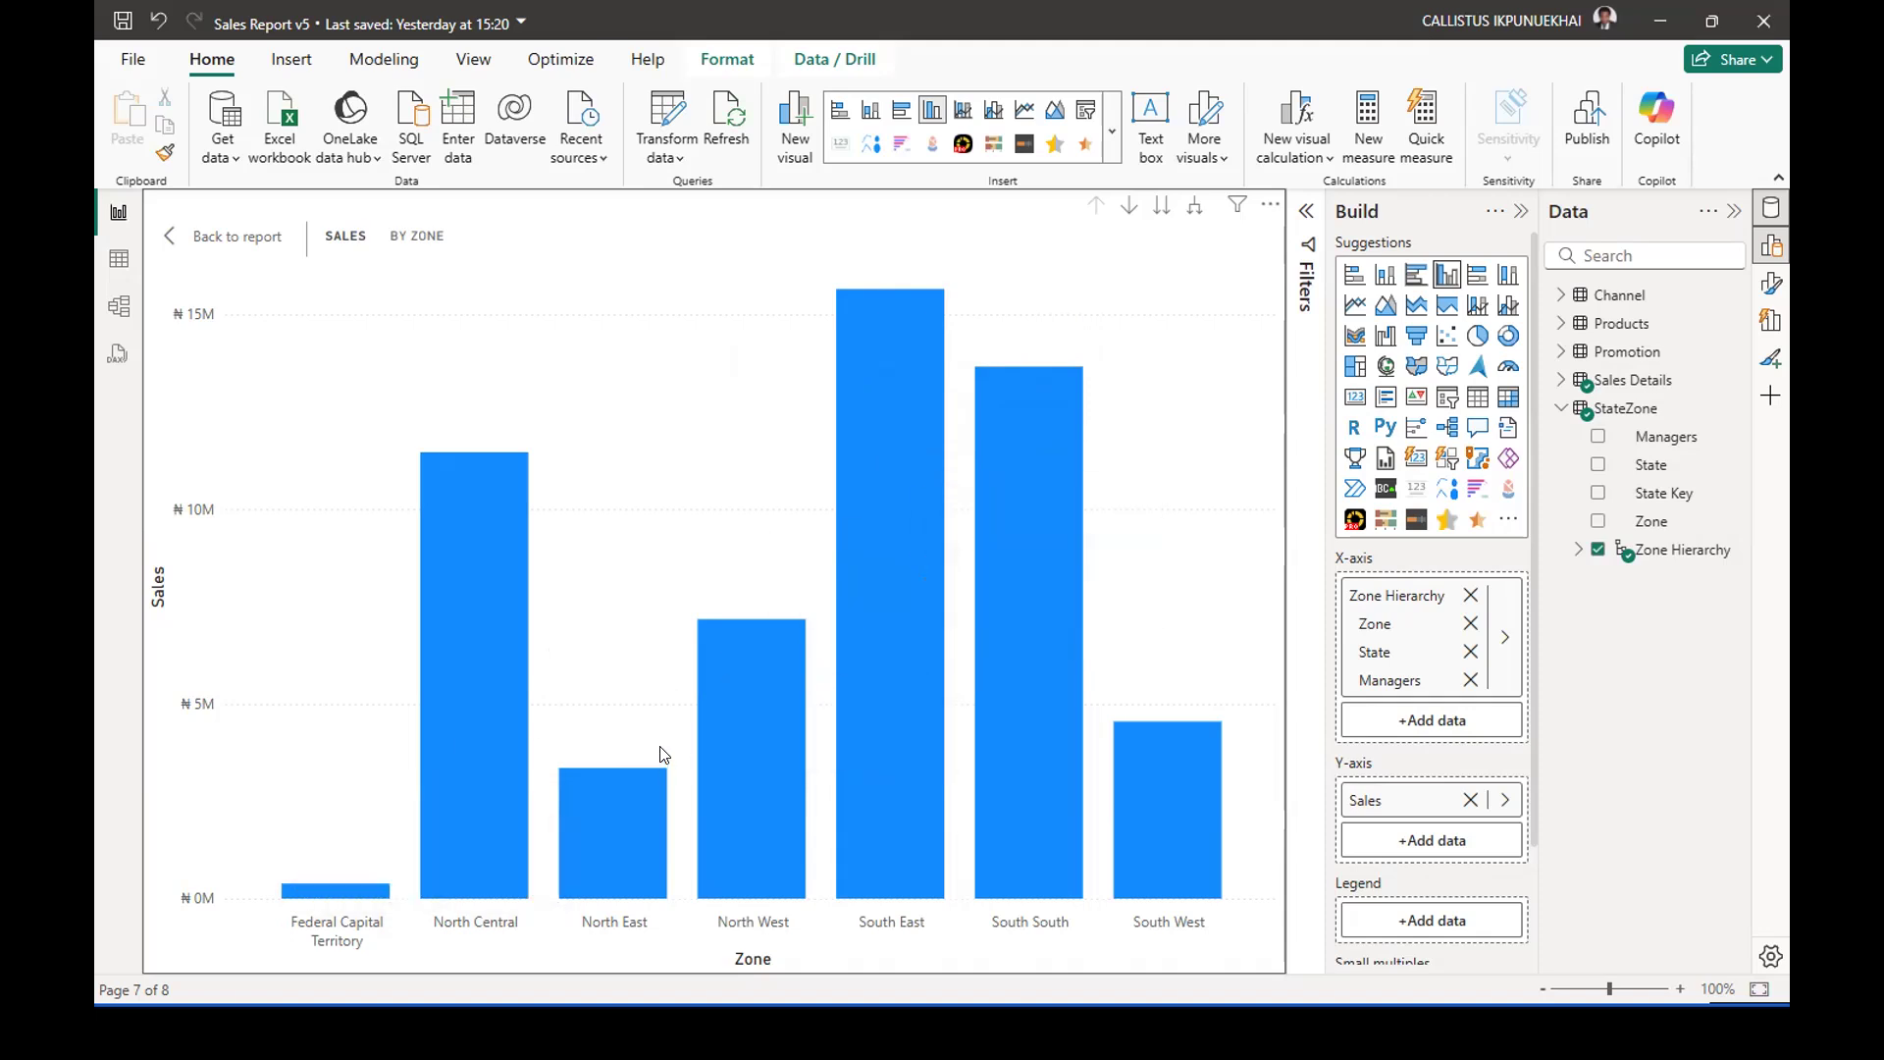
mouse_move(359, 884)
mouse_move(643, 799)
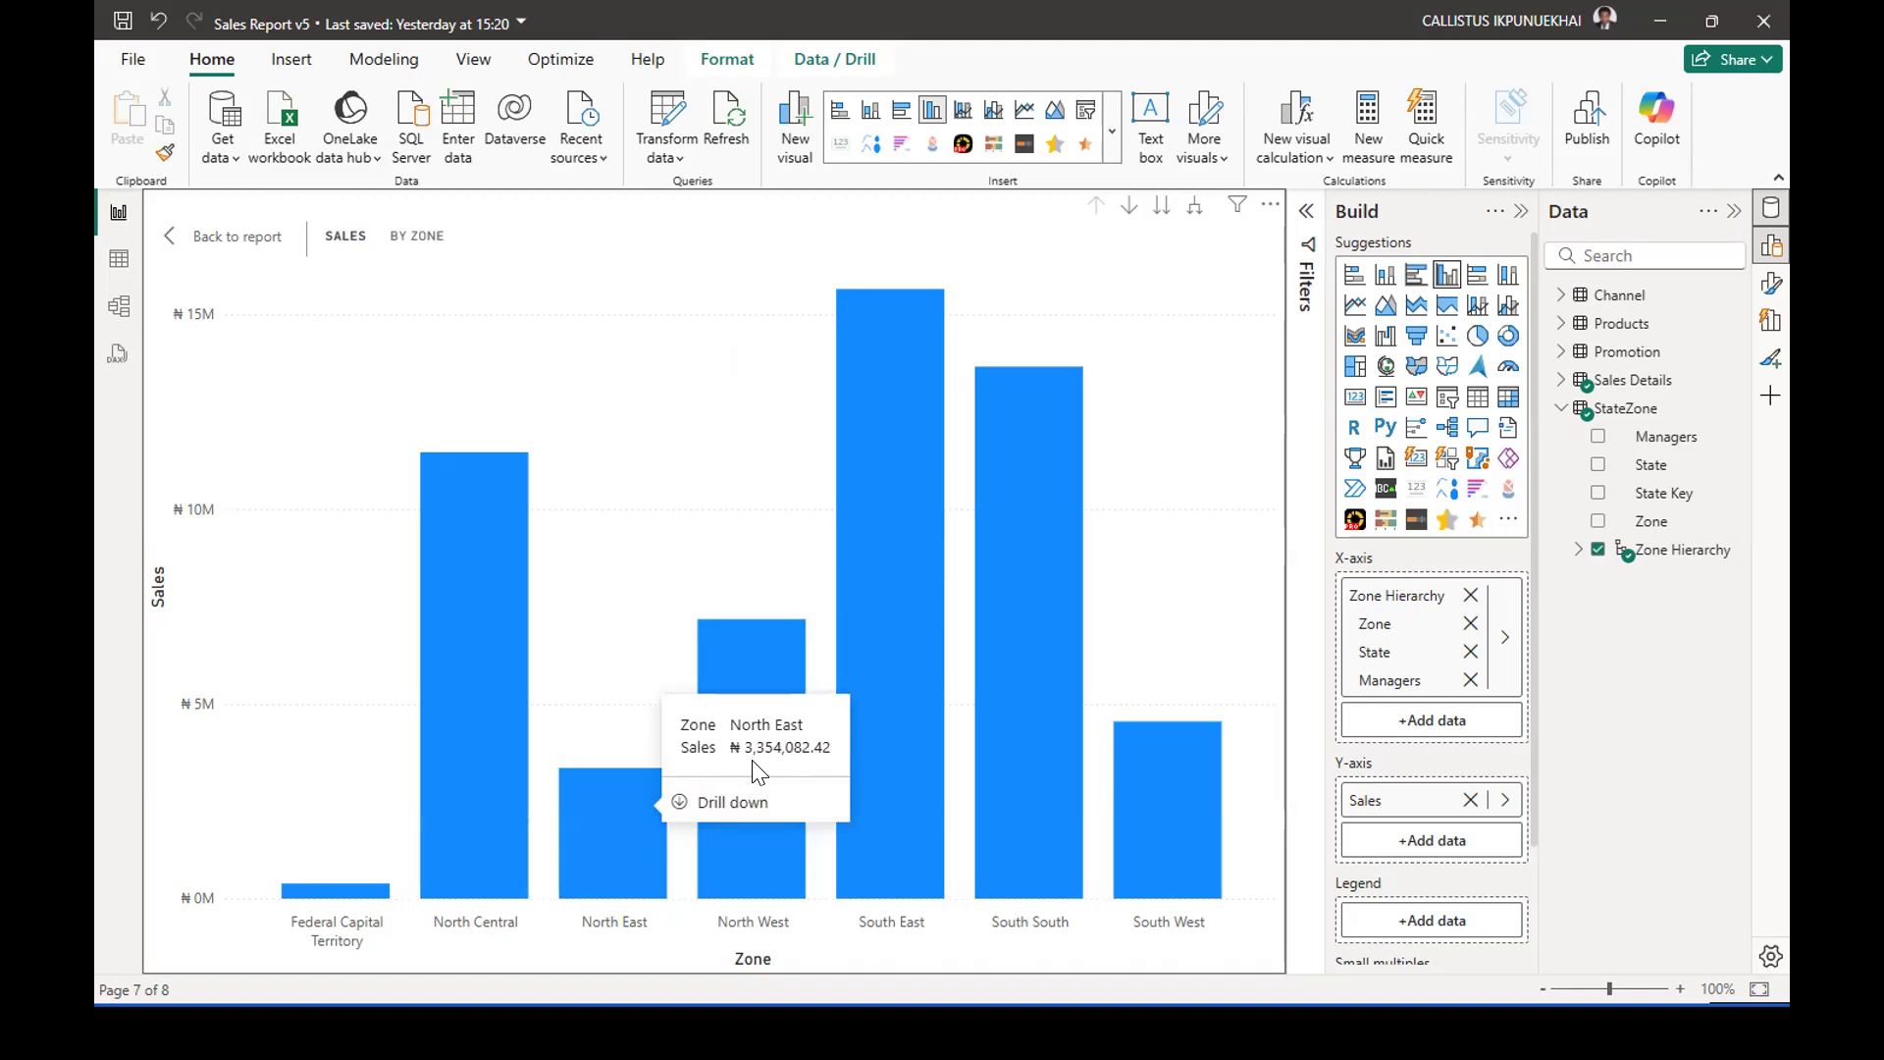
mouse_move(892, 459)
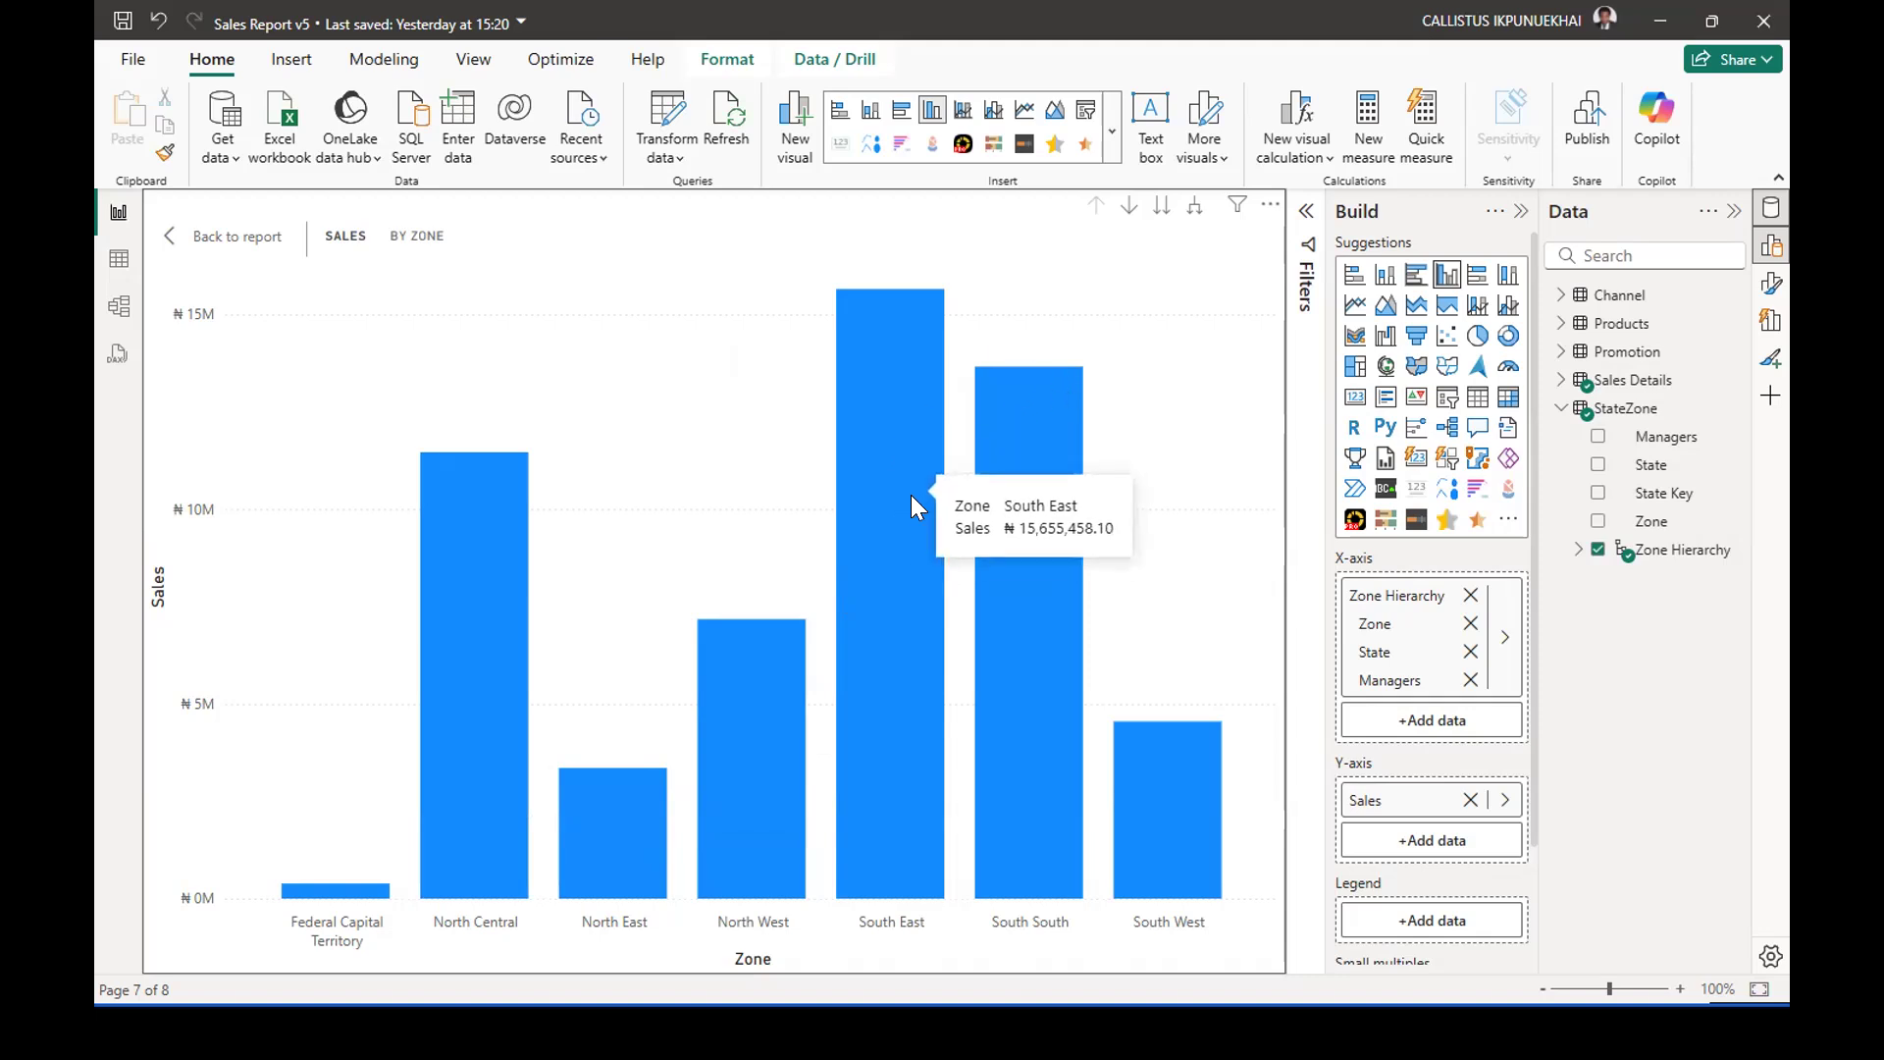
mouse_move(897, 399)
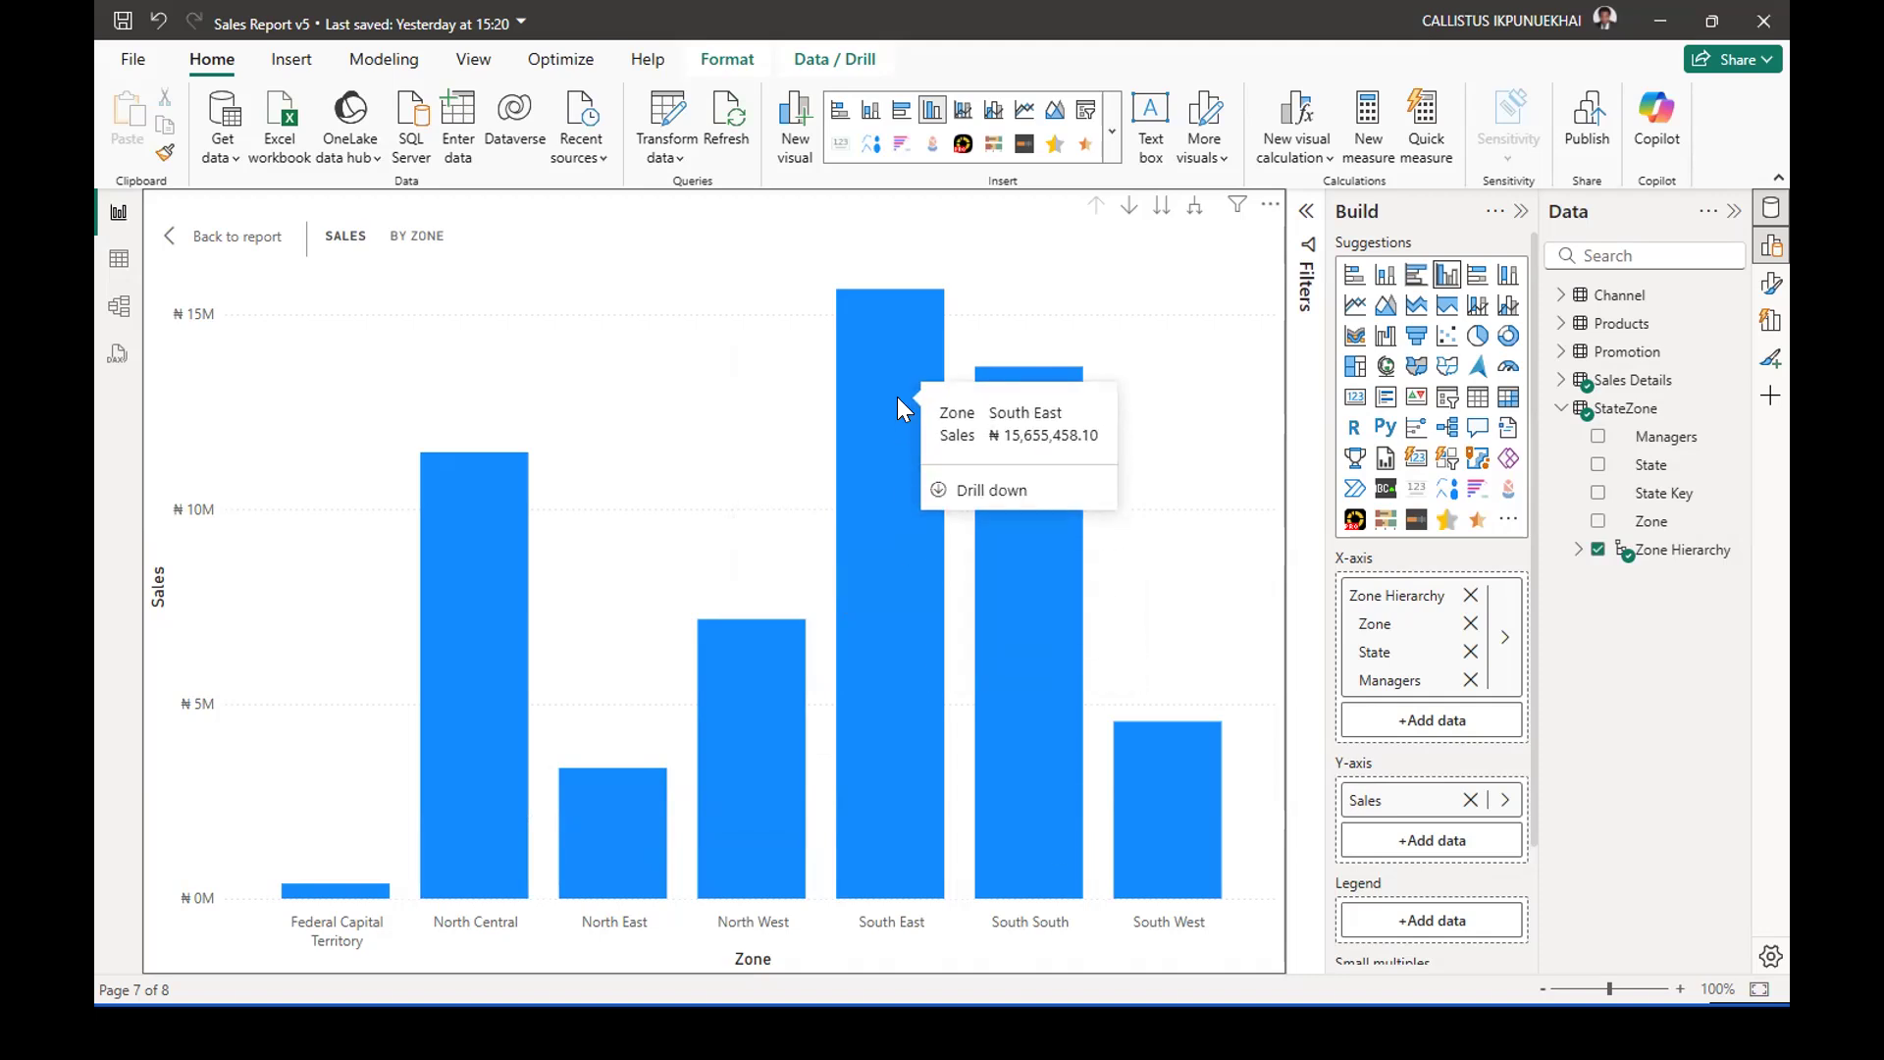
Drill down into South East to compare sales across its states, and return to the Zone level.
right_click(876, 303)
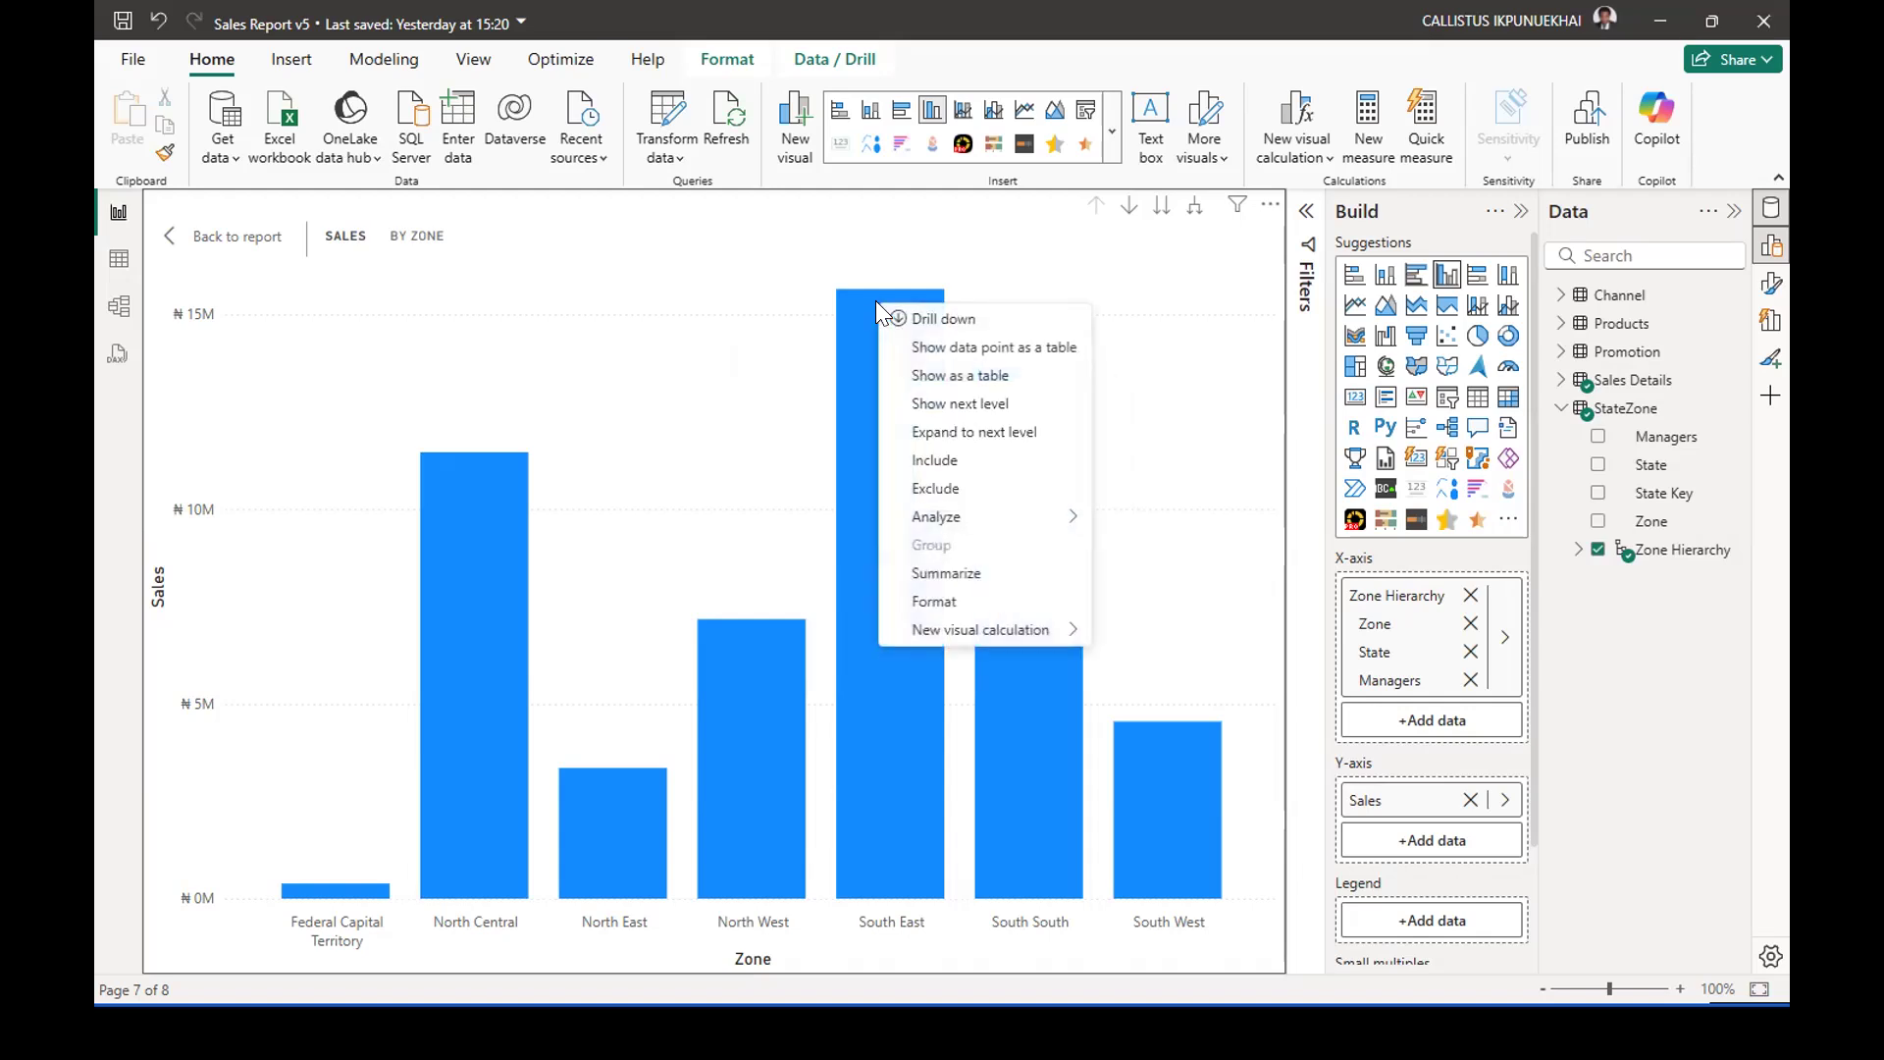
left_click(928, 322)
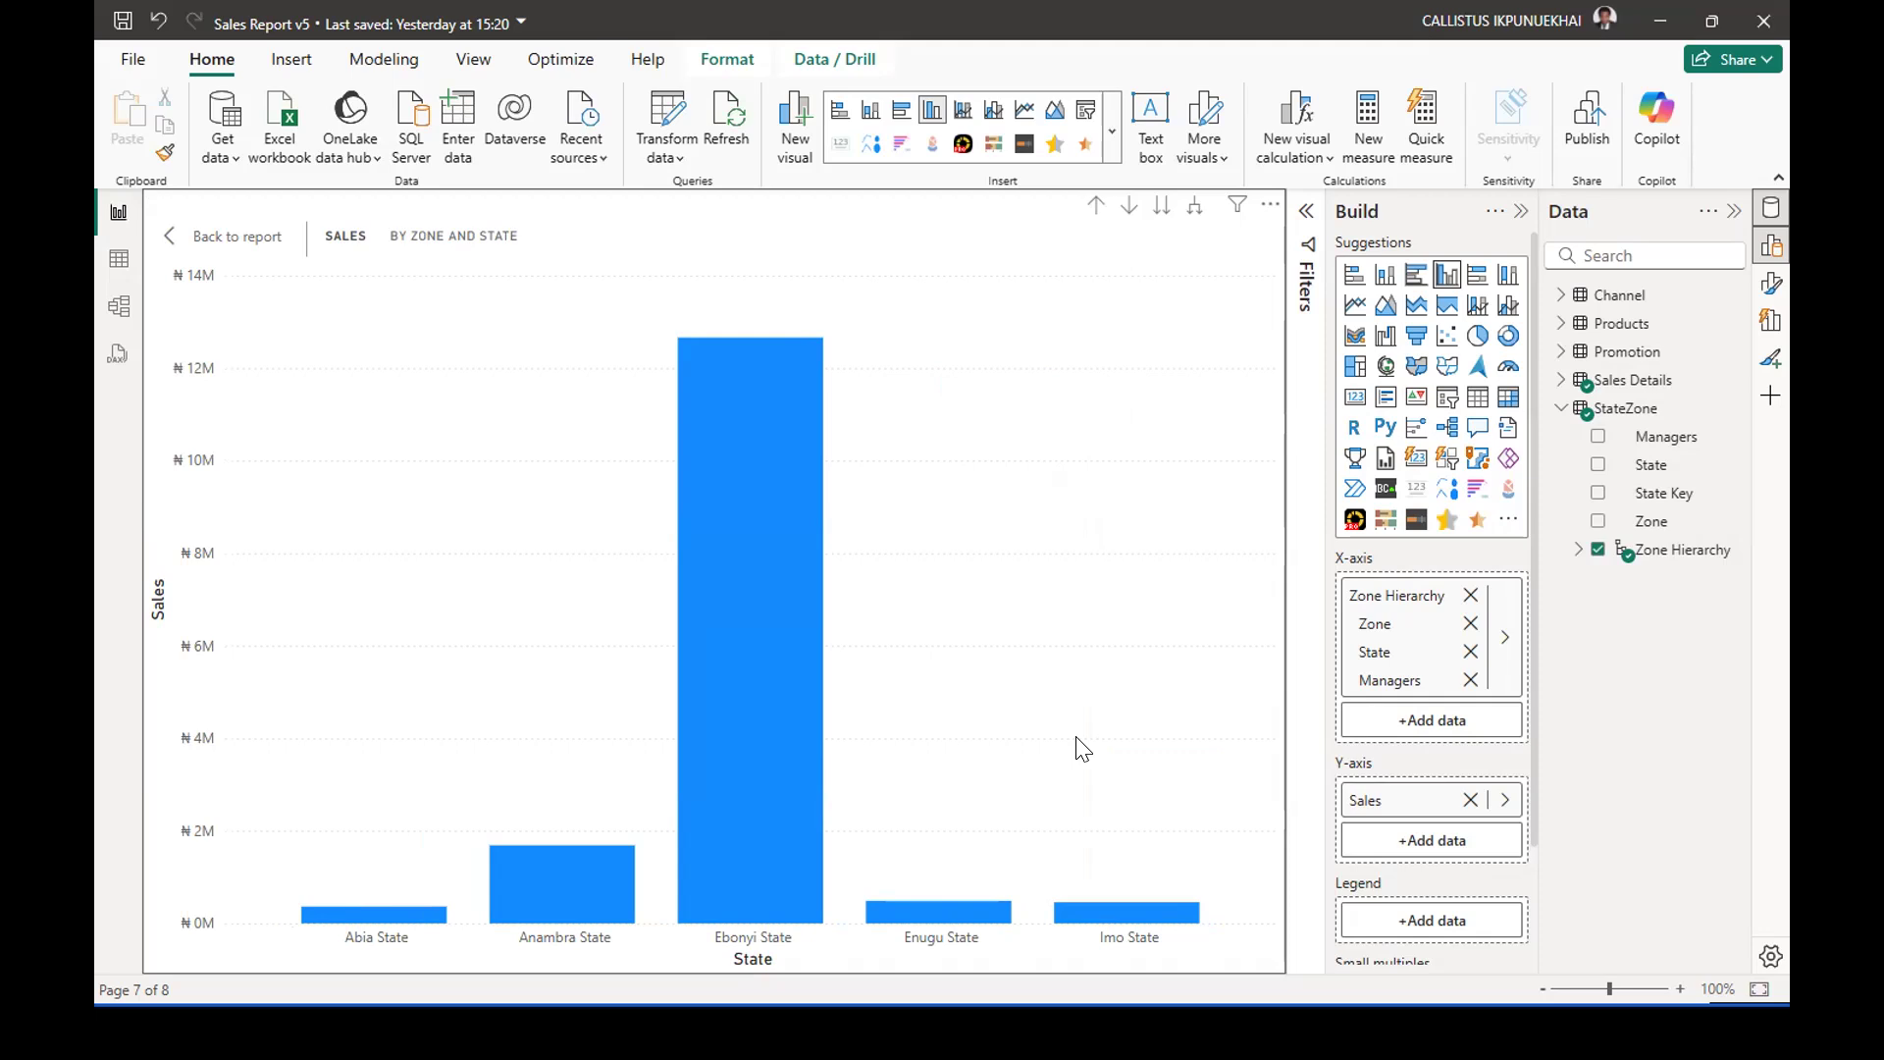
mouse_move(759, 658)
mouse_move(322, 913)
left_click(1095, 207)
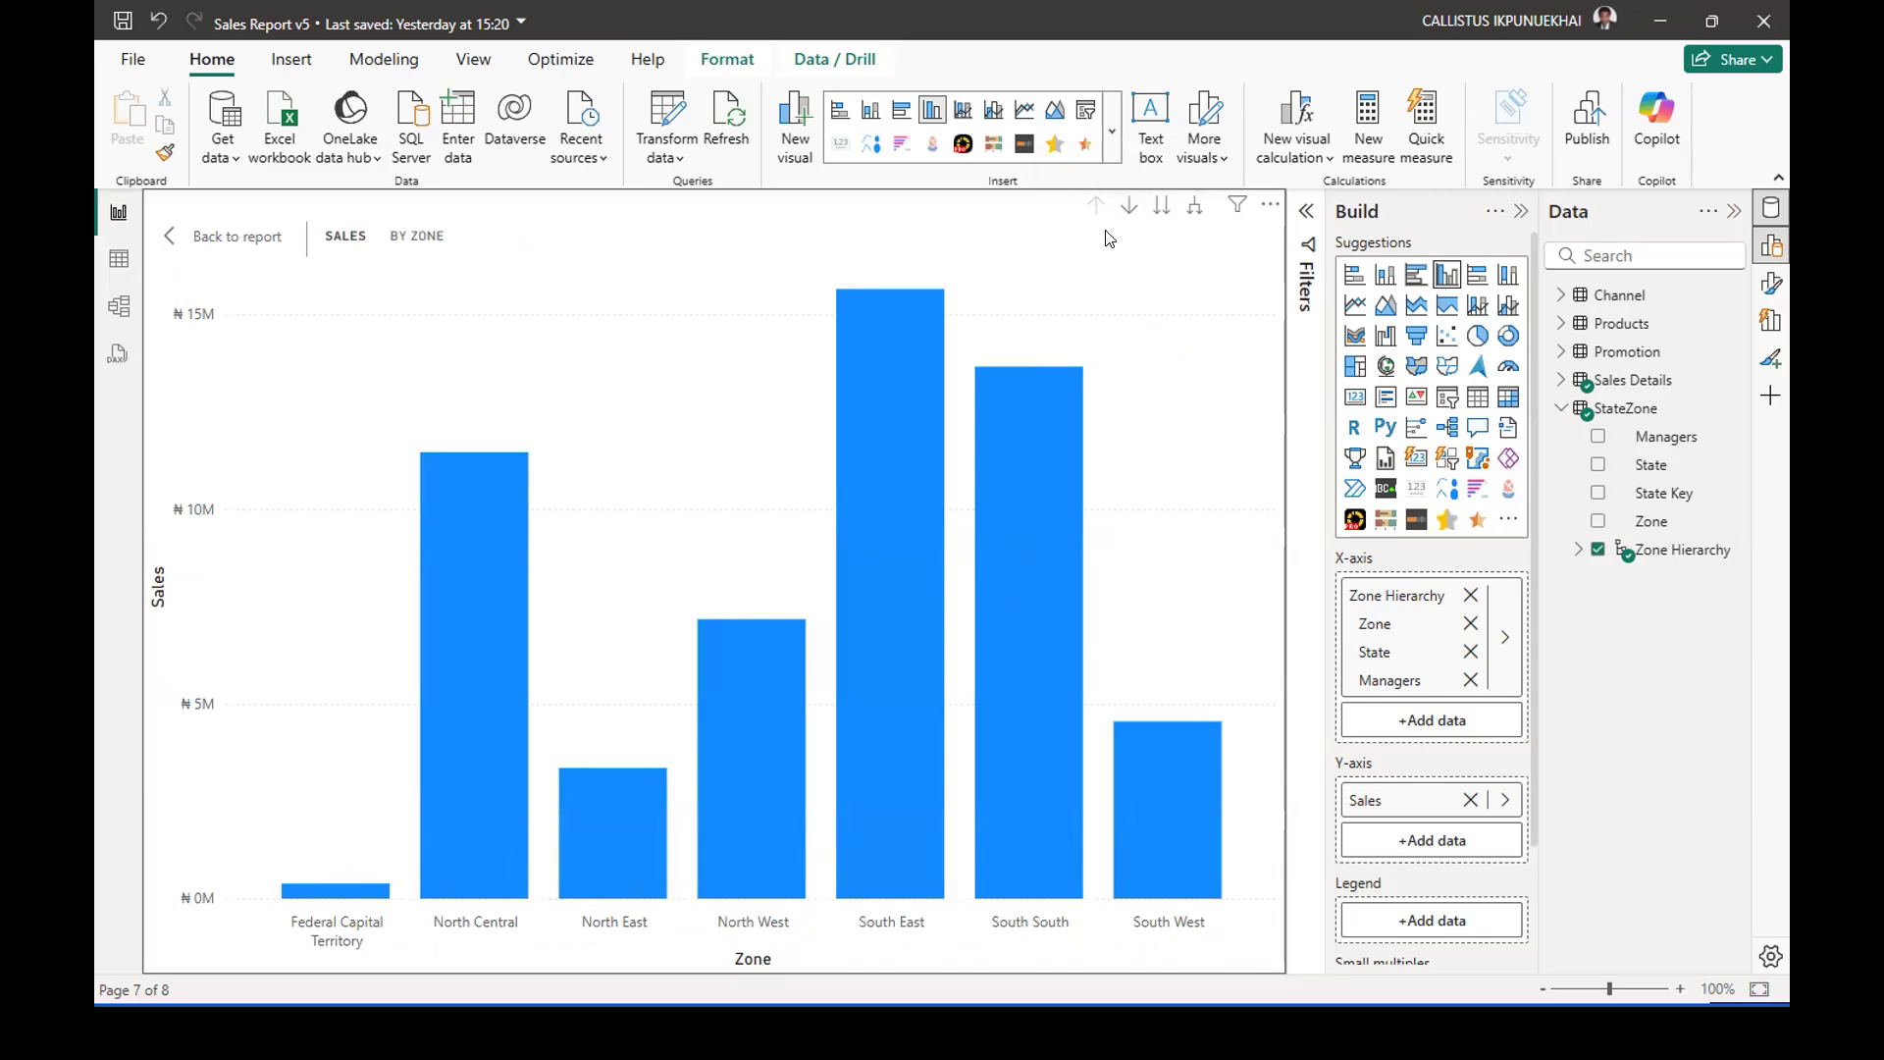
Drill into South East again to examine Ebonyi State's sales against its other states, and drill back up.
right_click(932, 308)
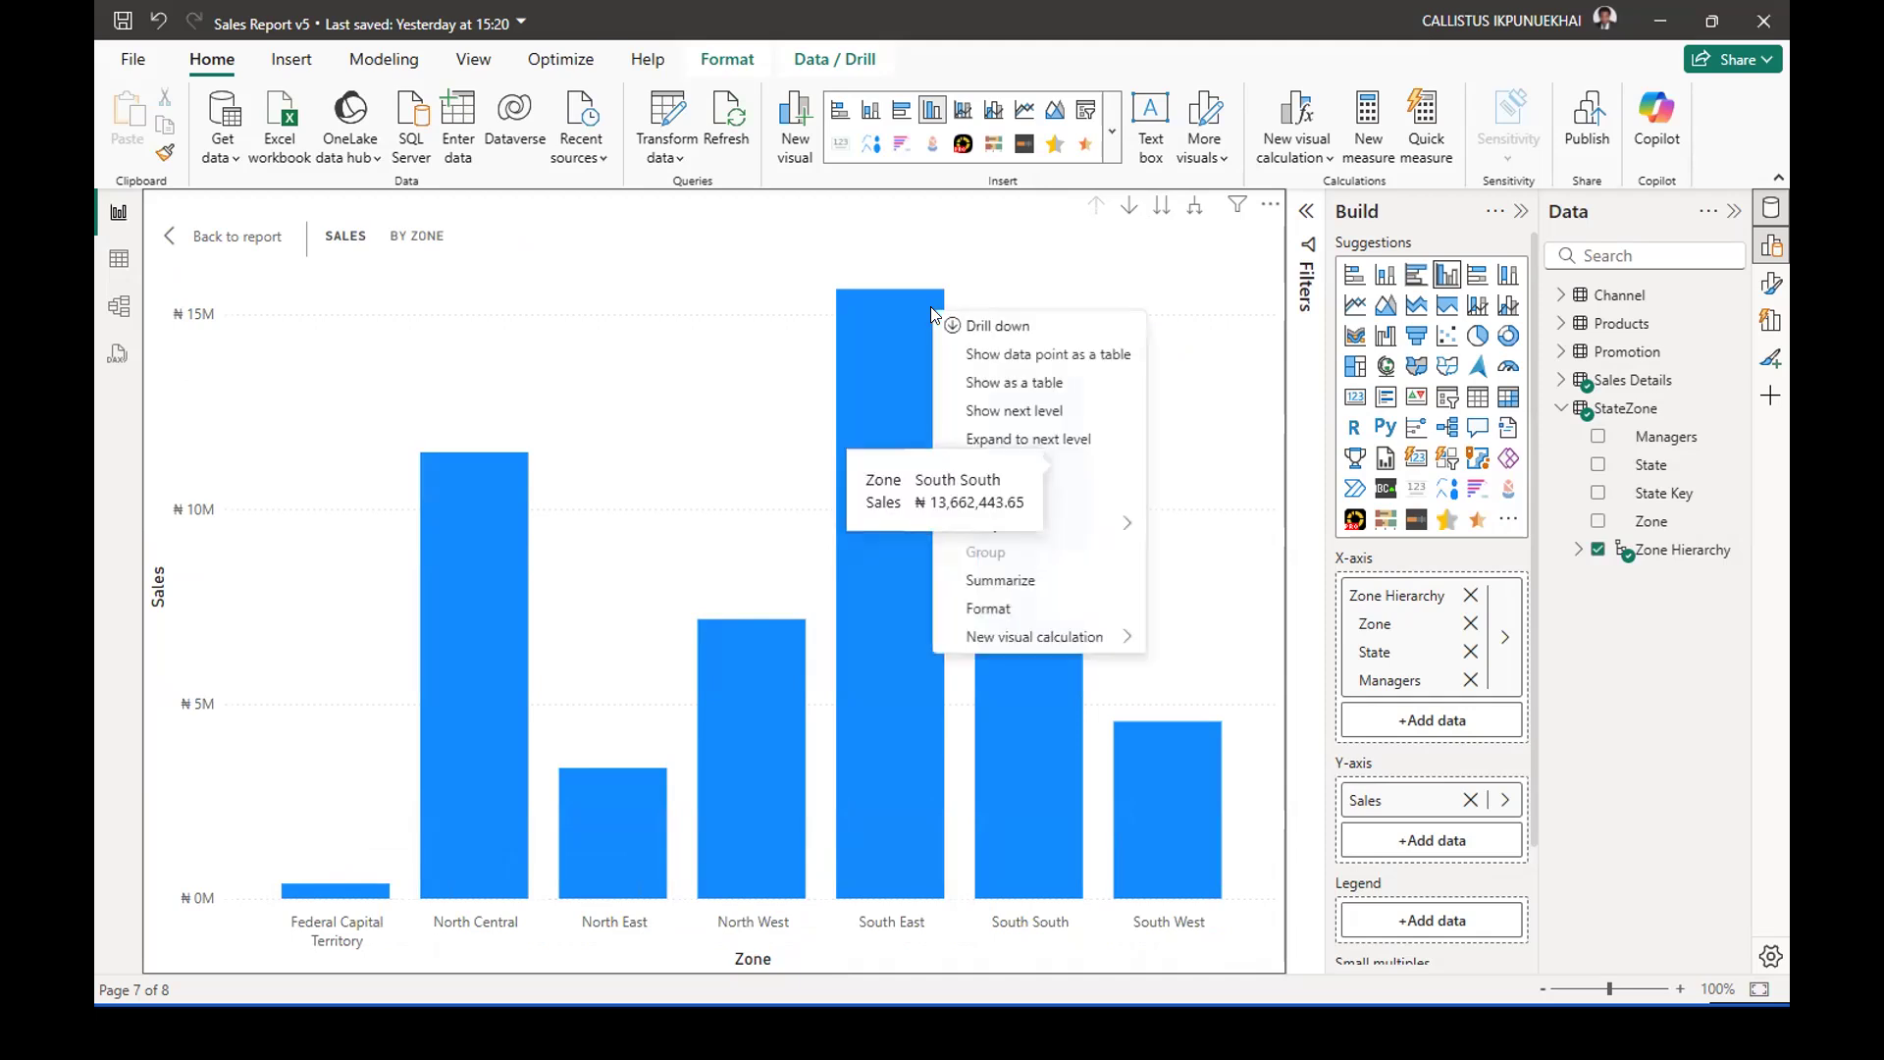
left_click(993, 328)
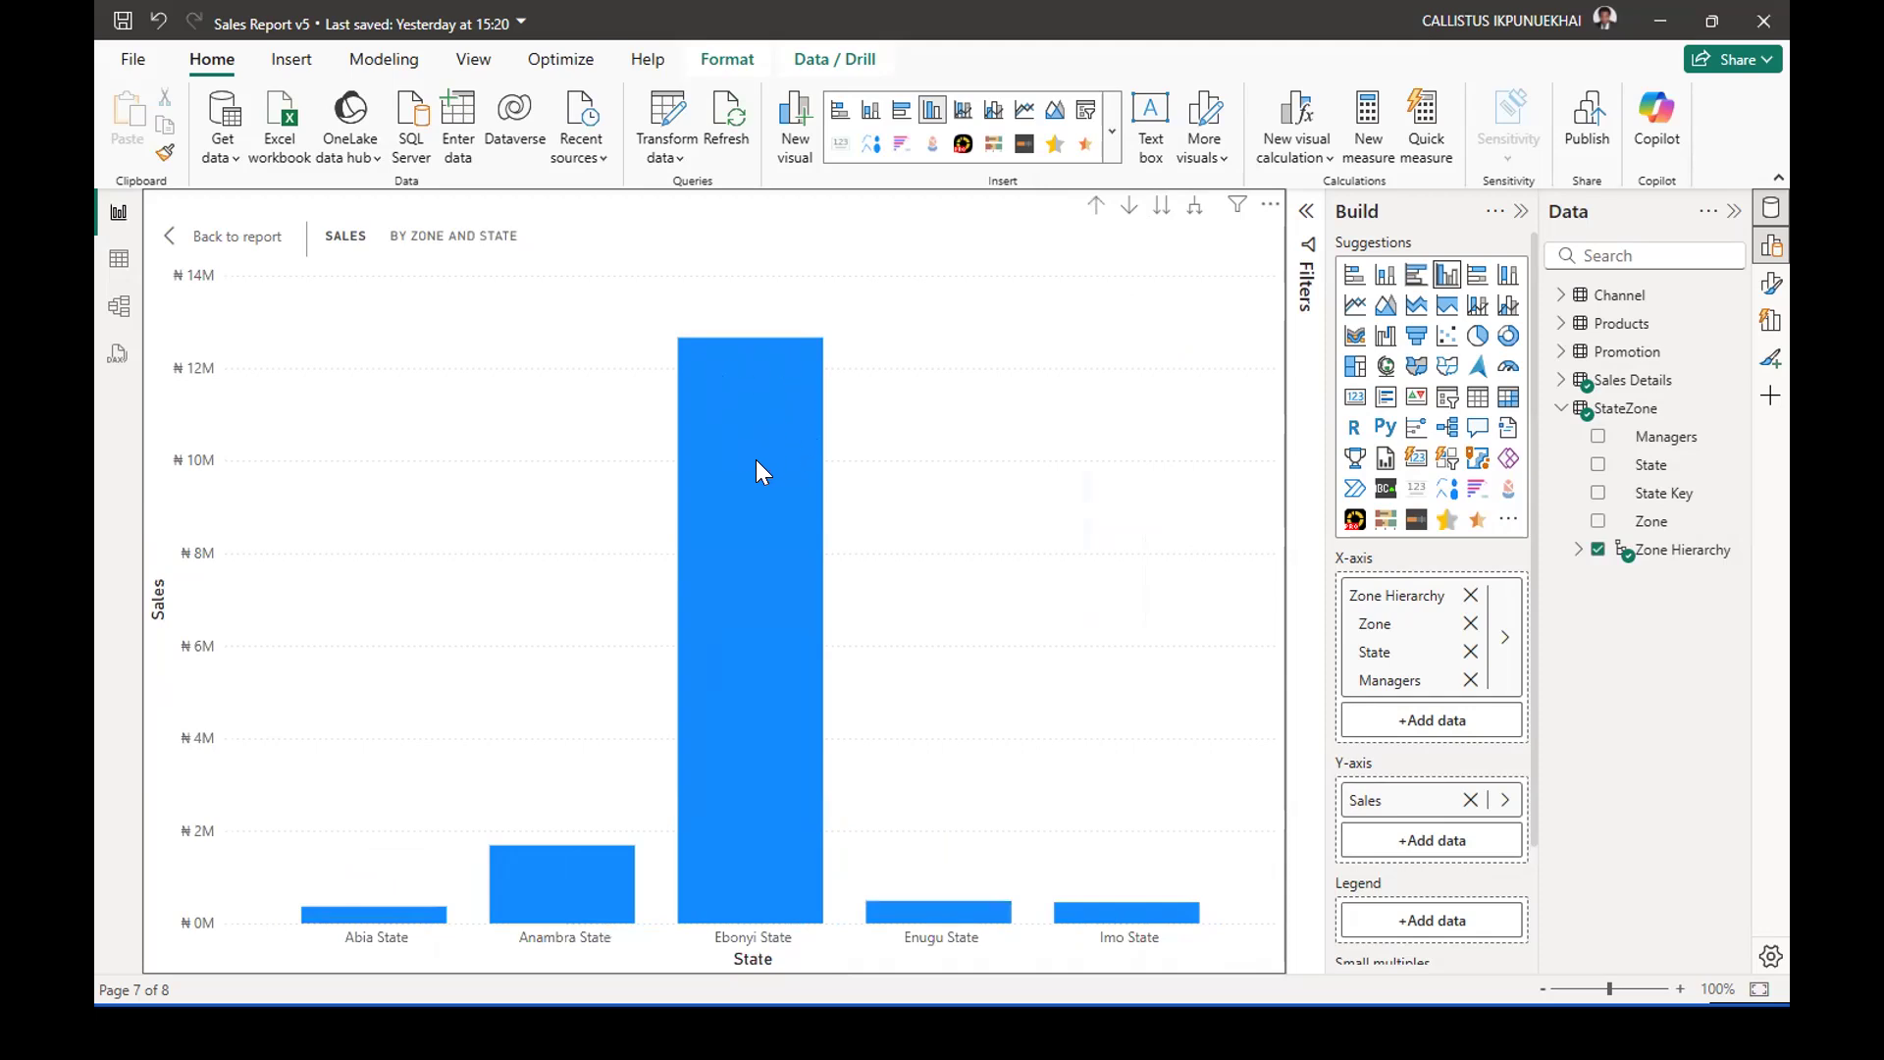
mouse_move(758, 457)
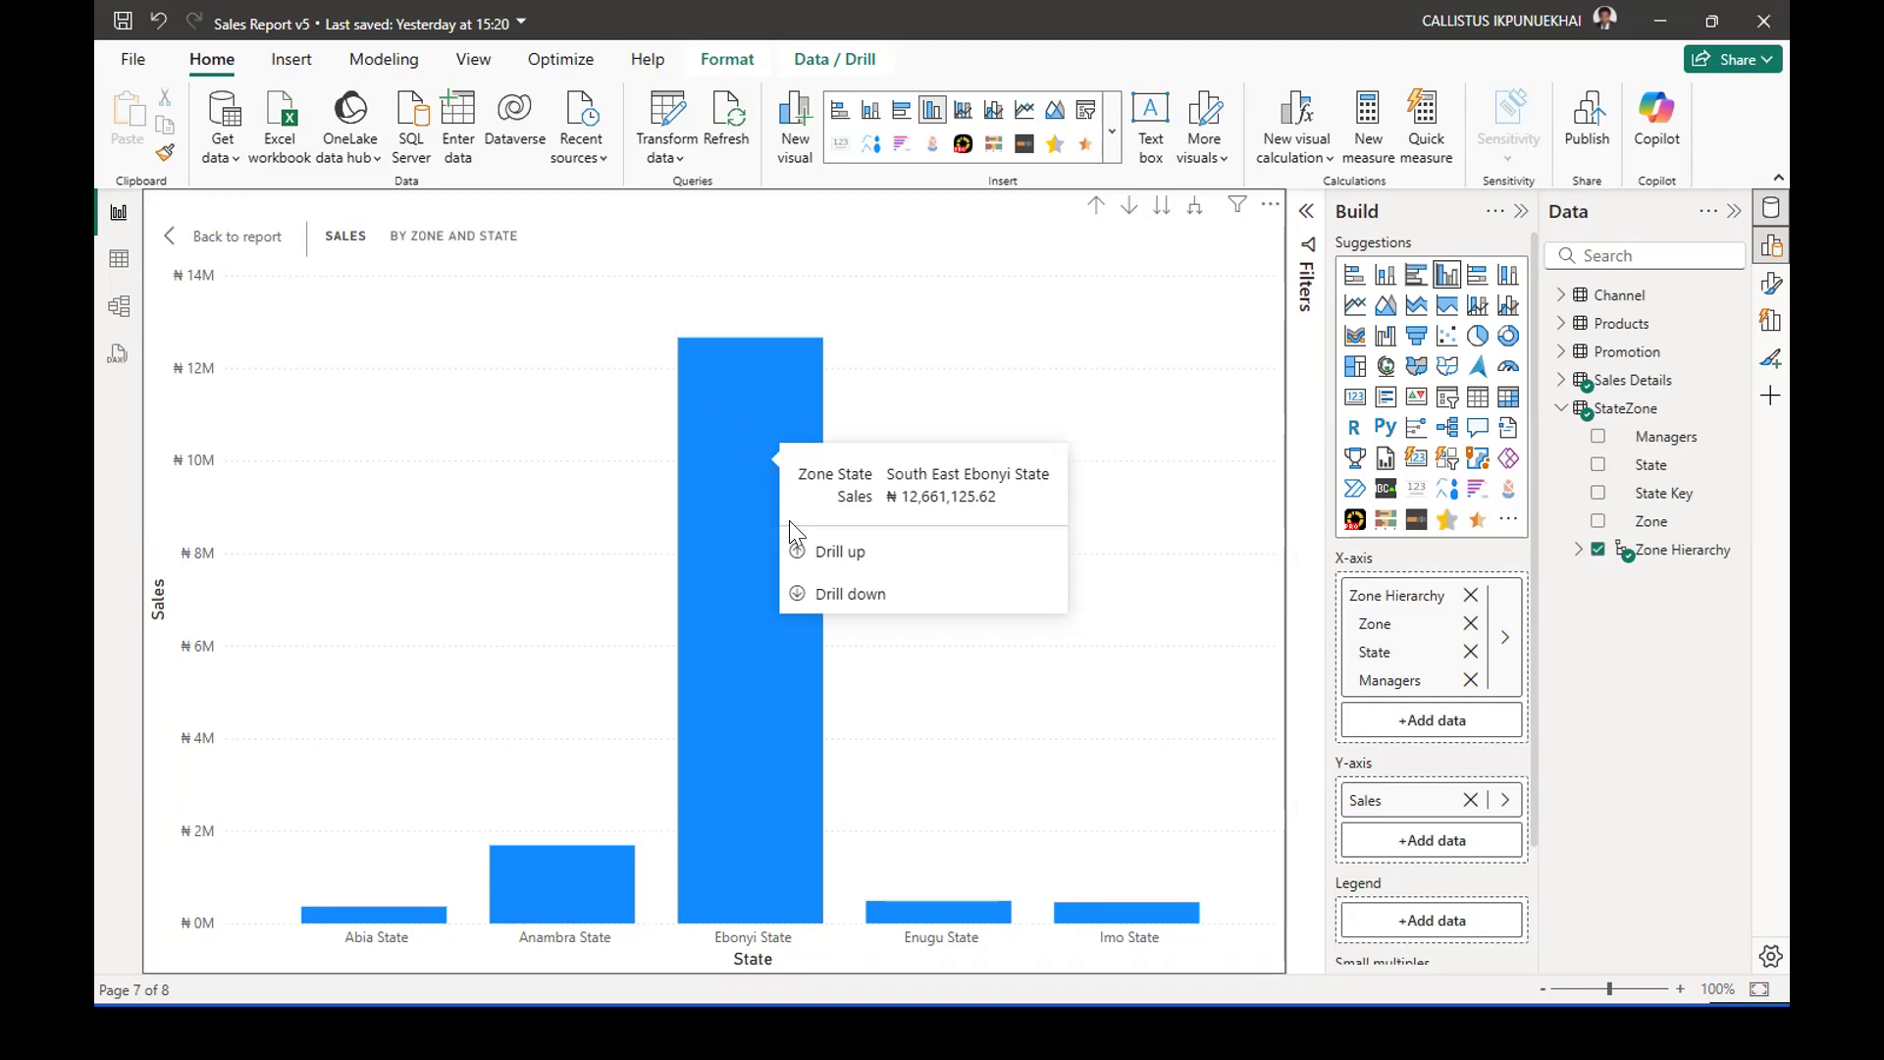
mouse_move(736, 780)
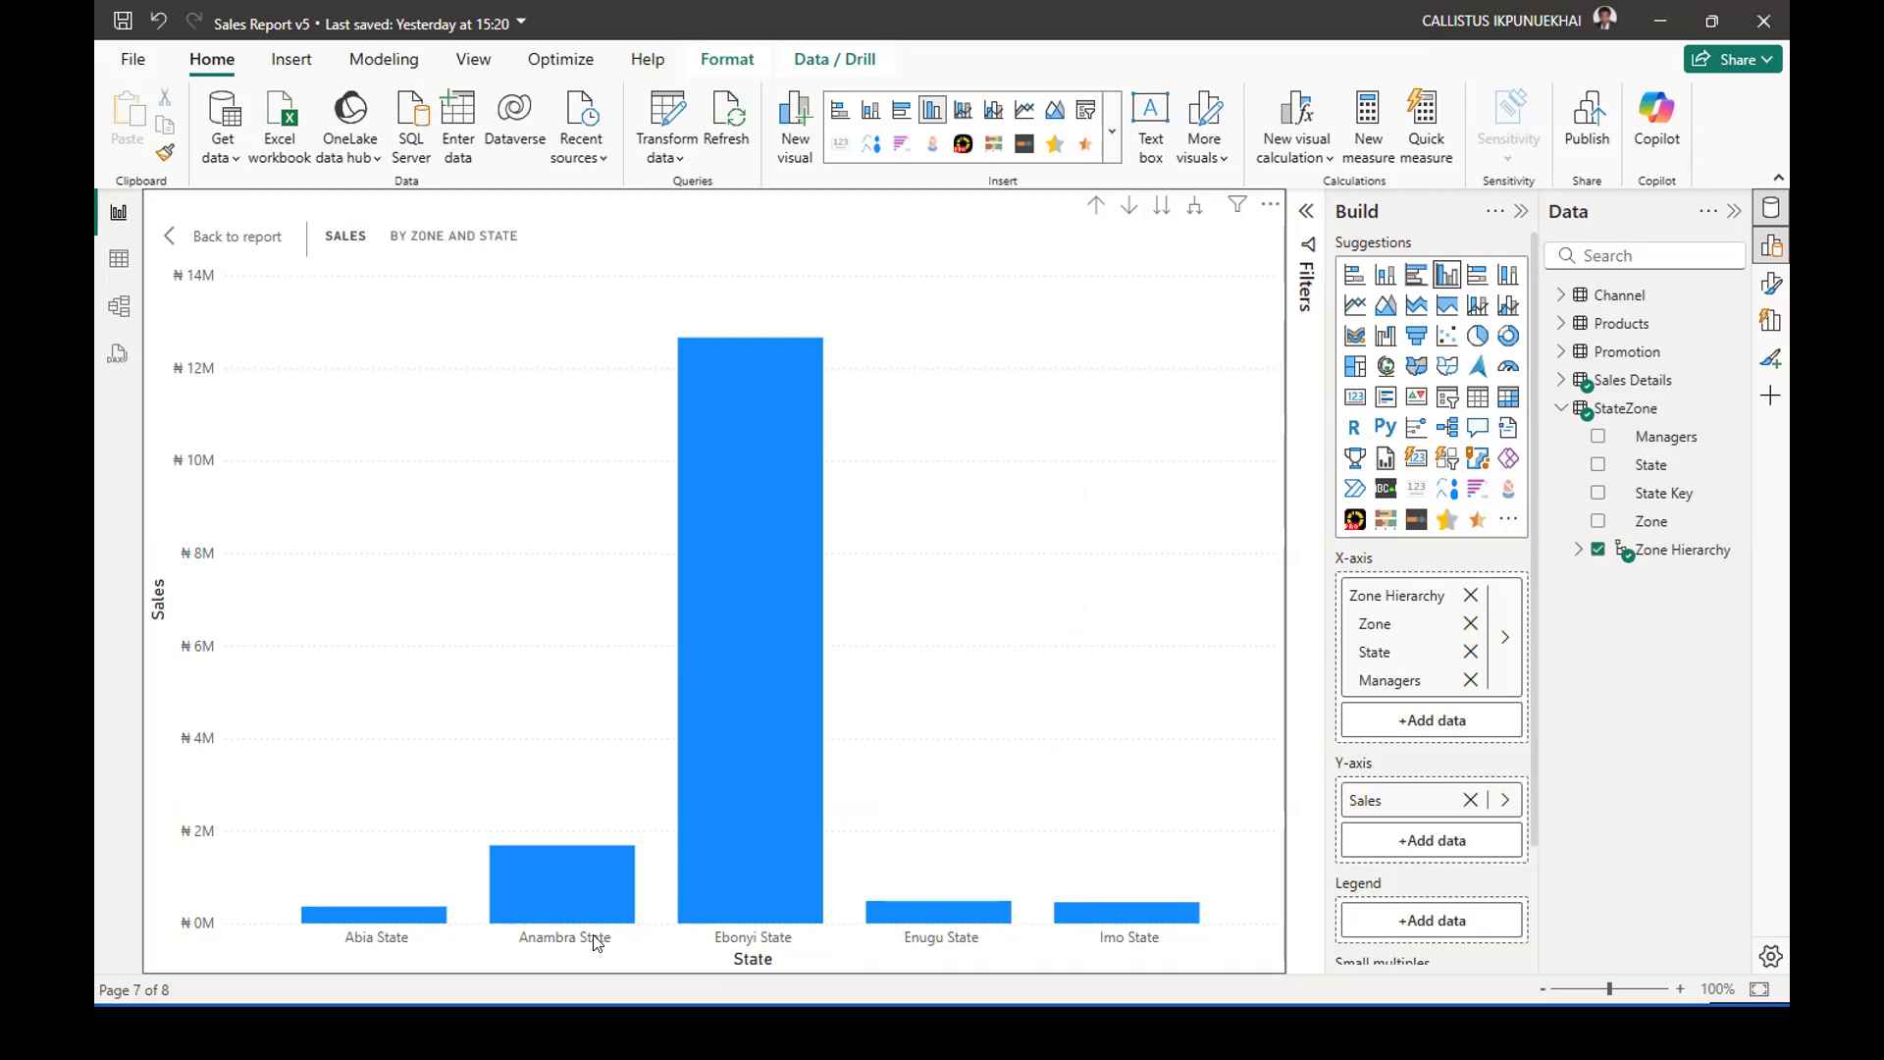
mouse_move(873, 910)
left_click(1093, 208)
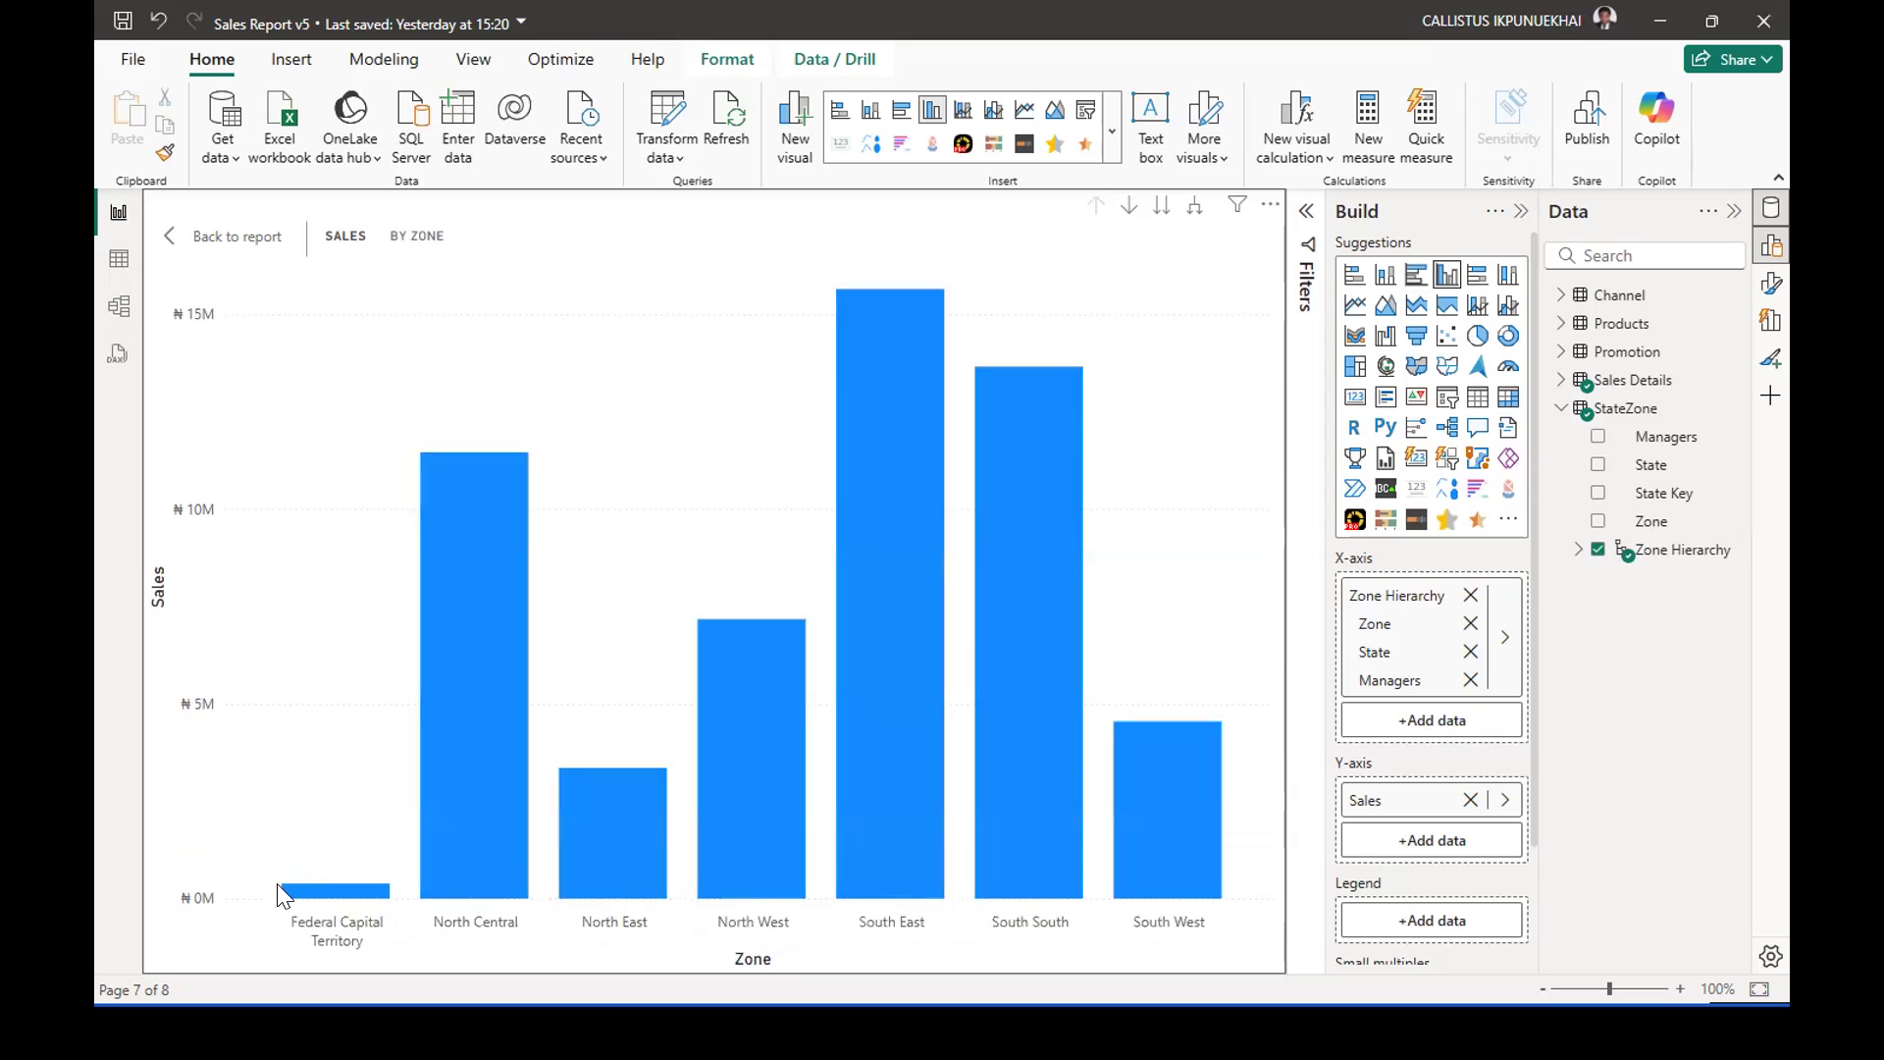
Return to the report page with the Sales by Product Category chart selected and collapse the StateZone table.
mouse_move(328, 887)
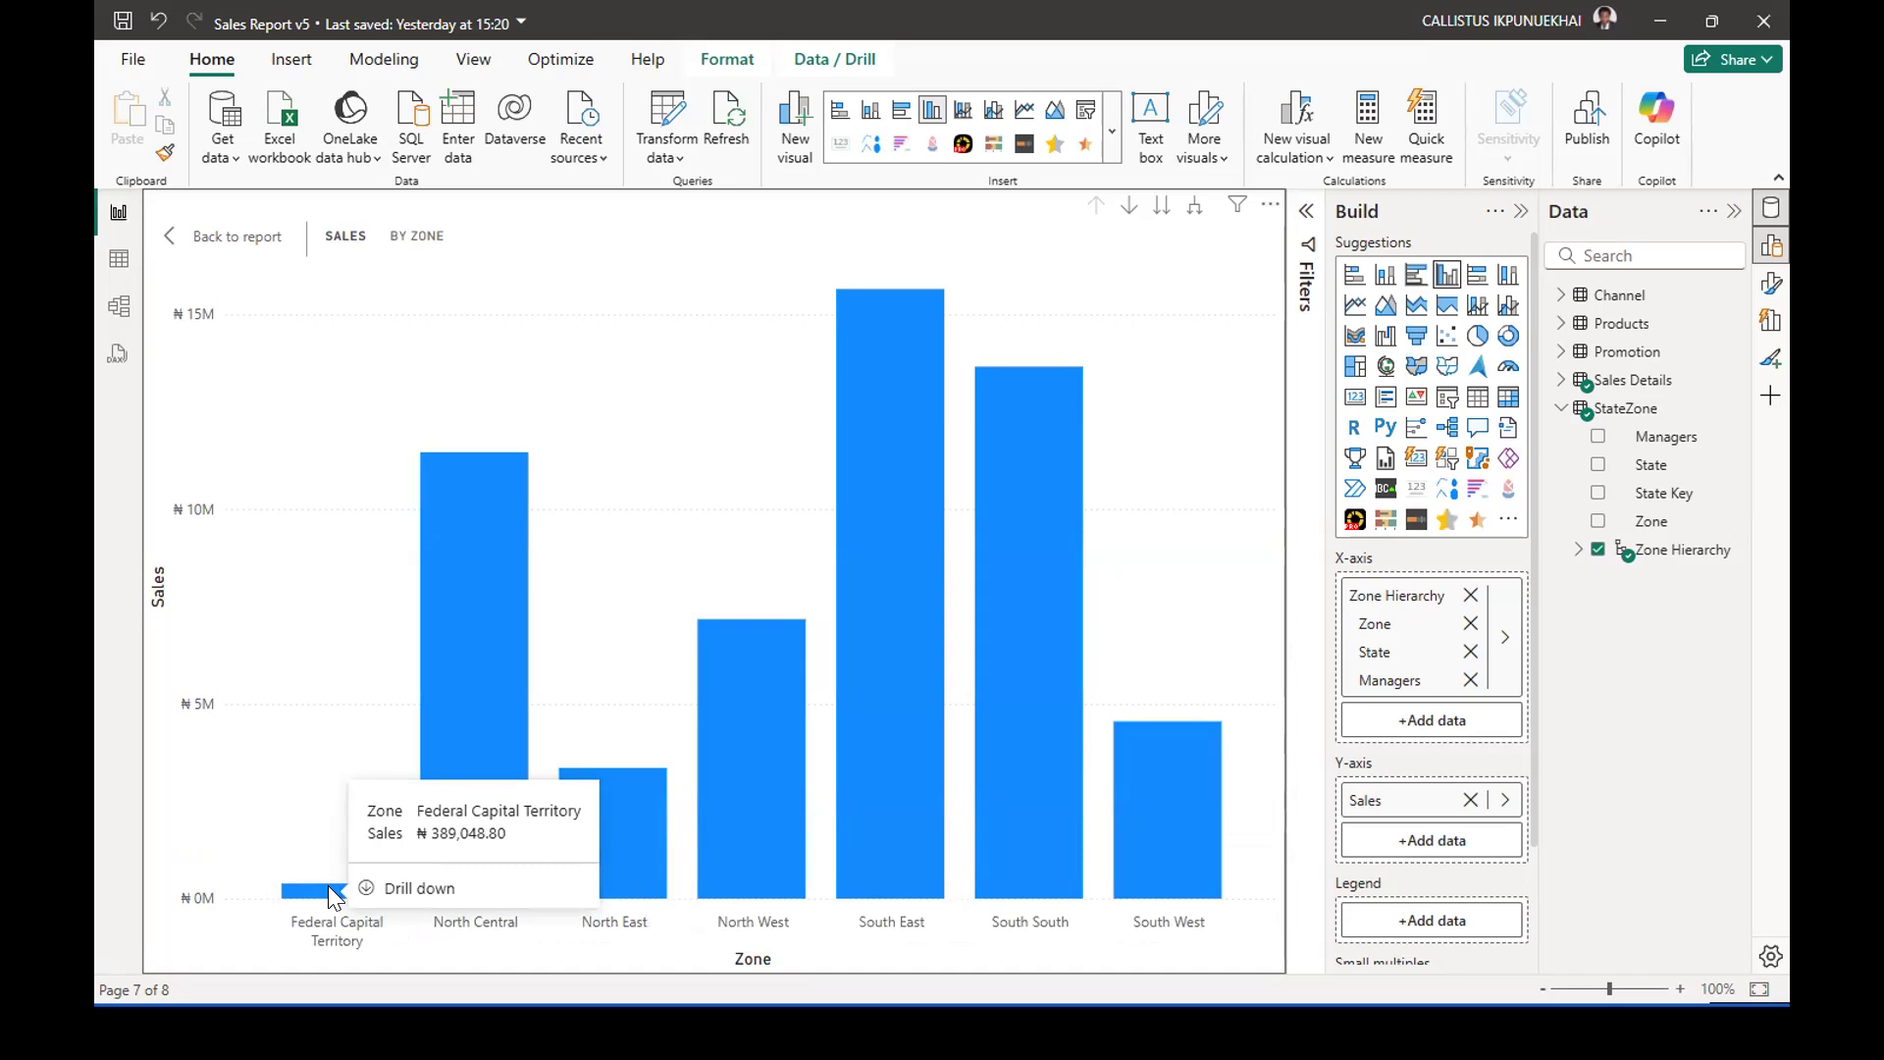
left_click(173, 242)
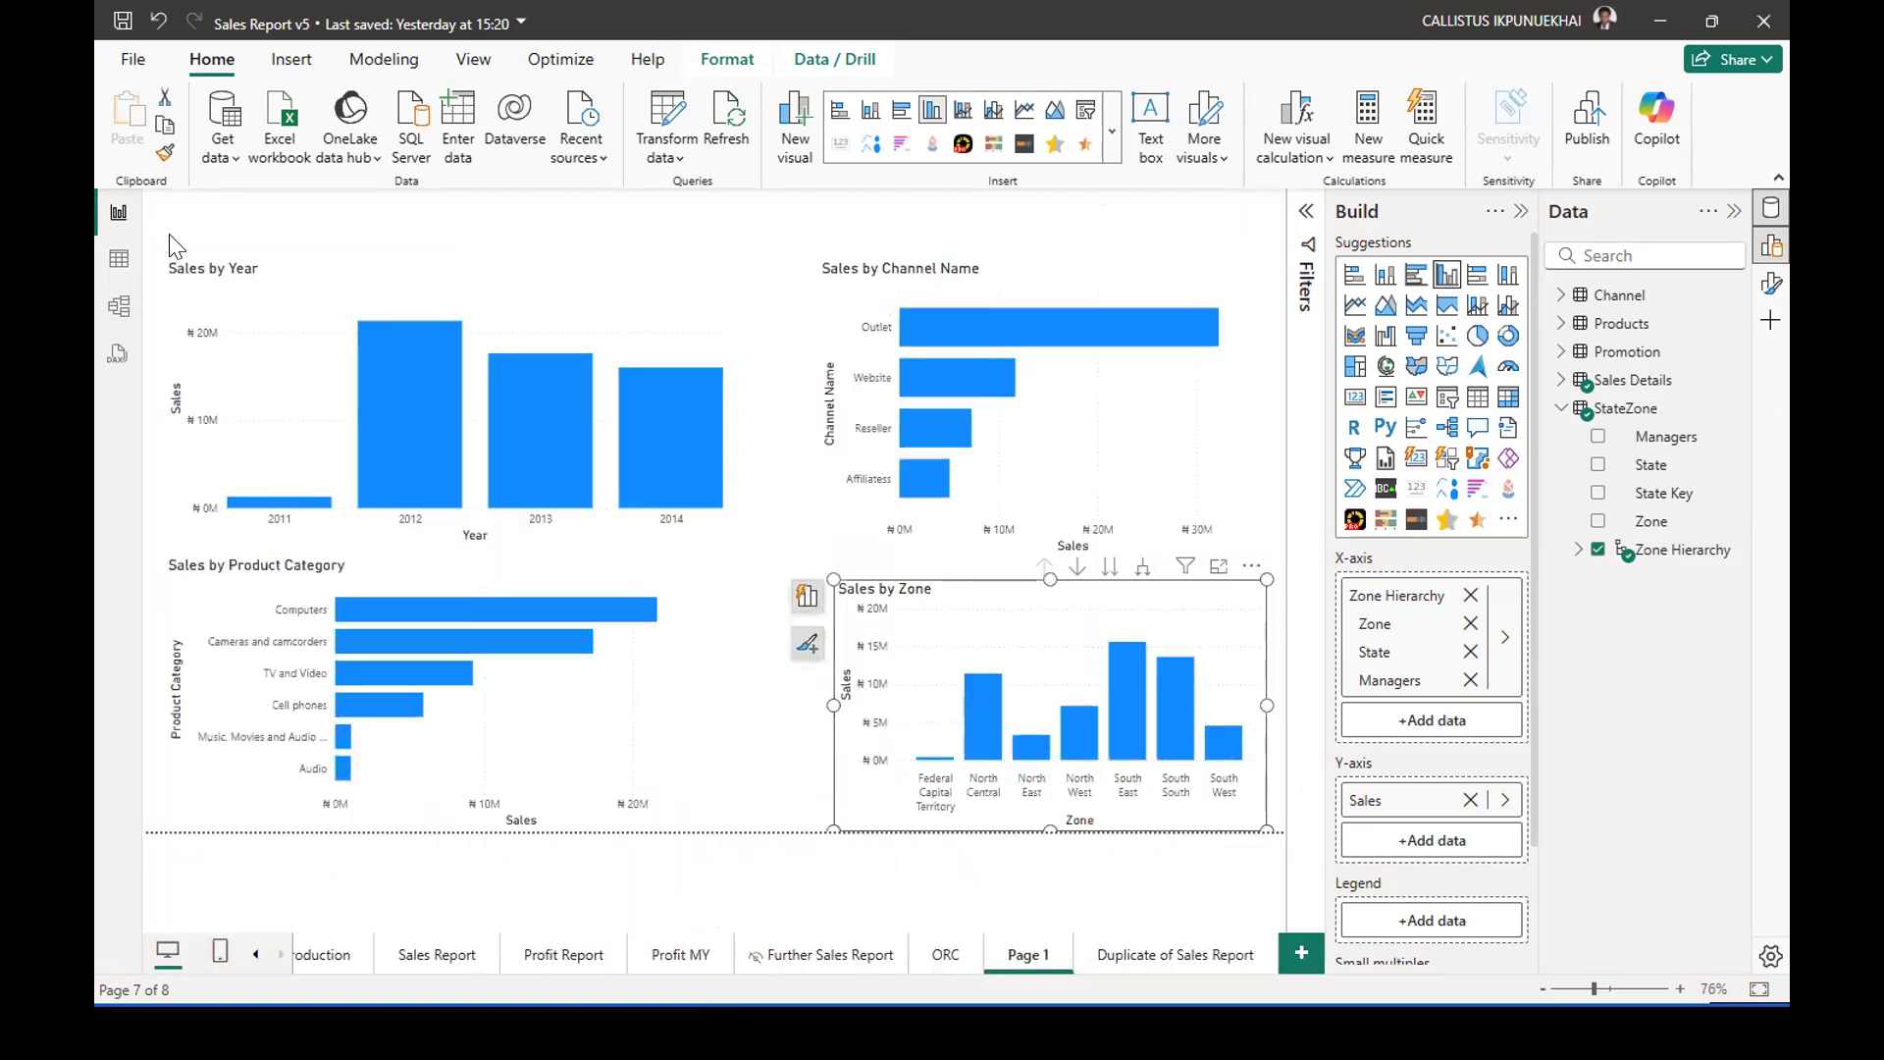
left_click(653, 670)
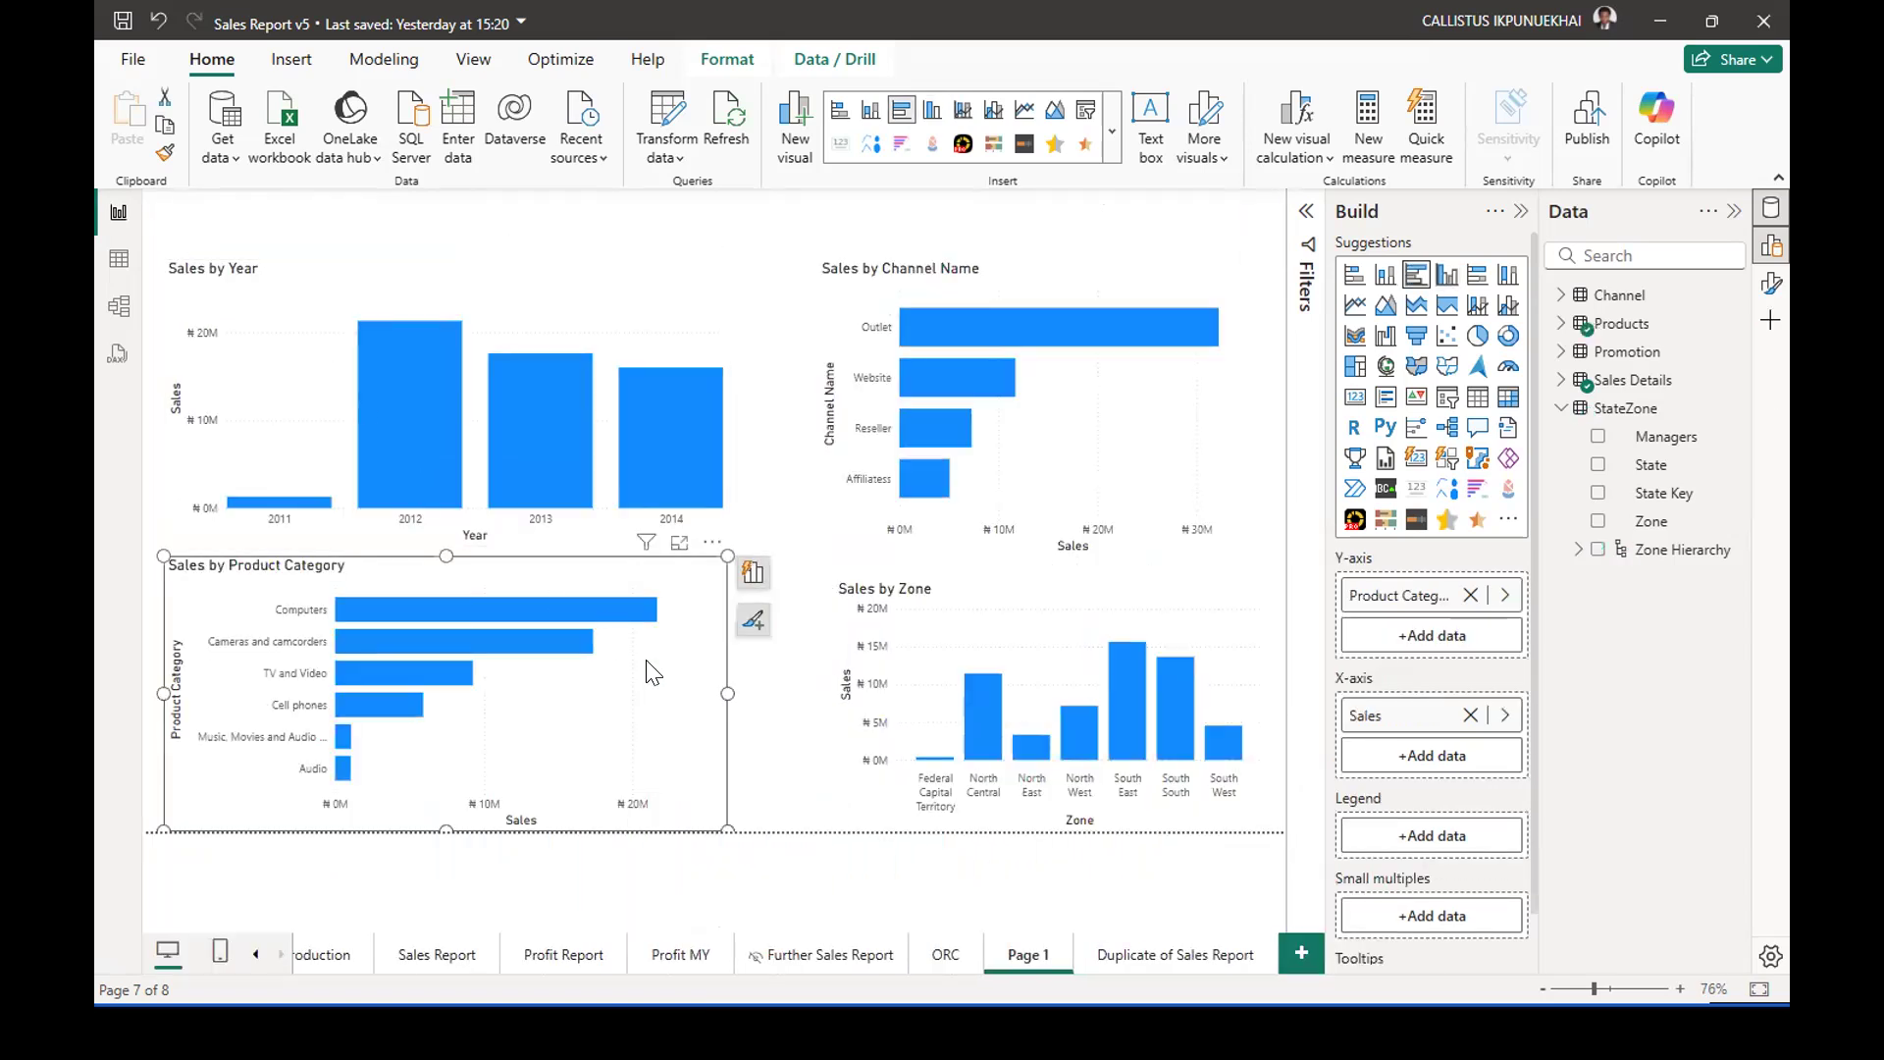
left_click(1562, 408)
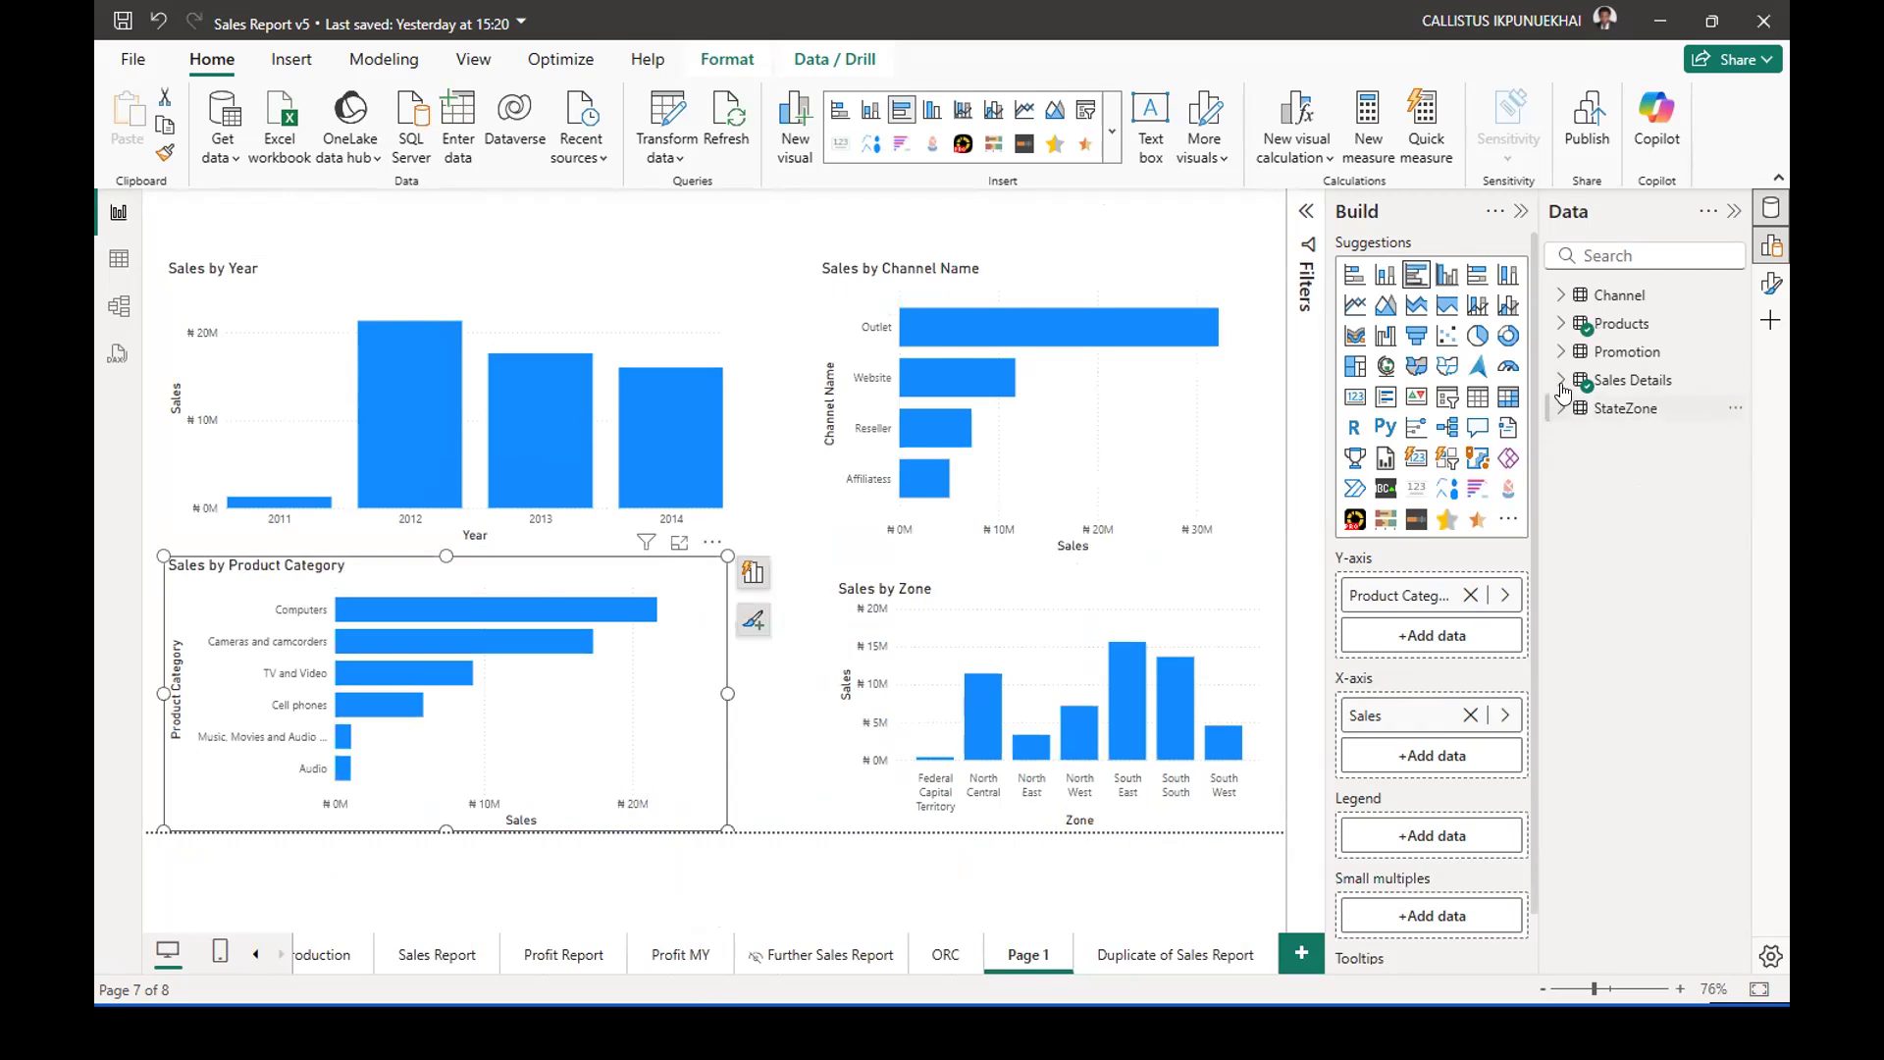
Replace the Product Category field in the Sales by Product Category chart with the Product Category hierarchy, and open the chart in focus mode.
left_click(1561, 327)
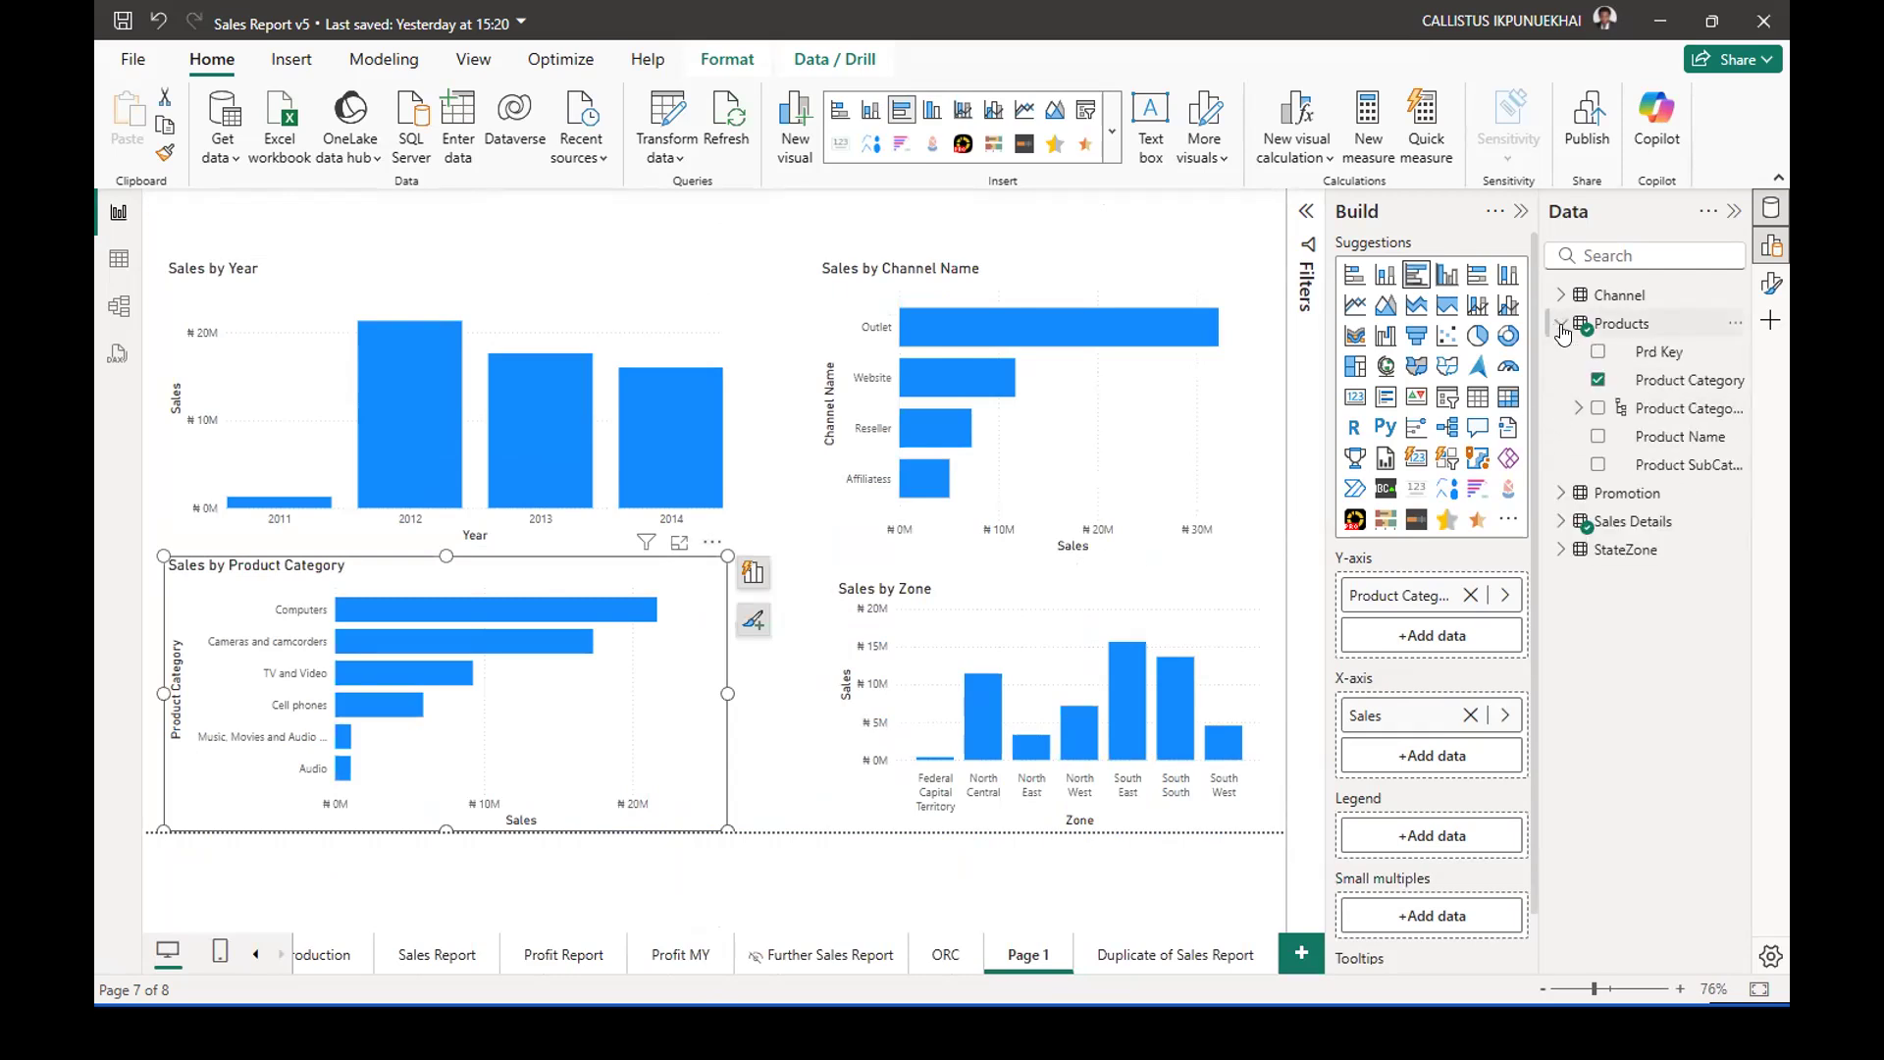
left_click(1599, 381)
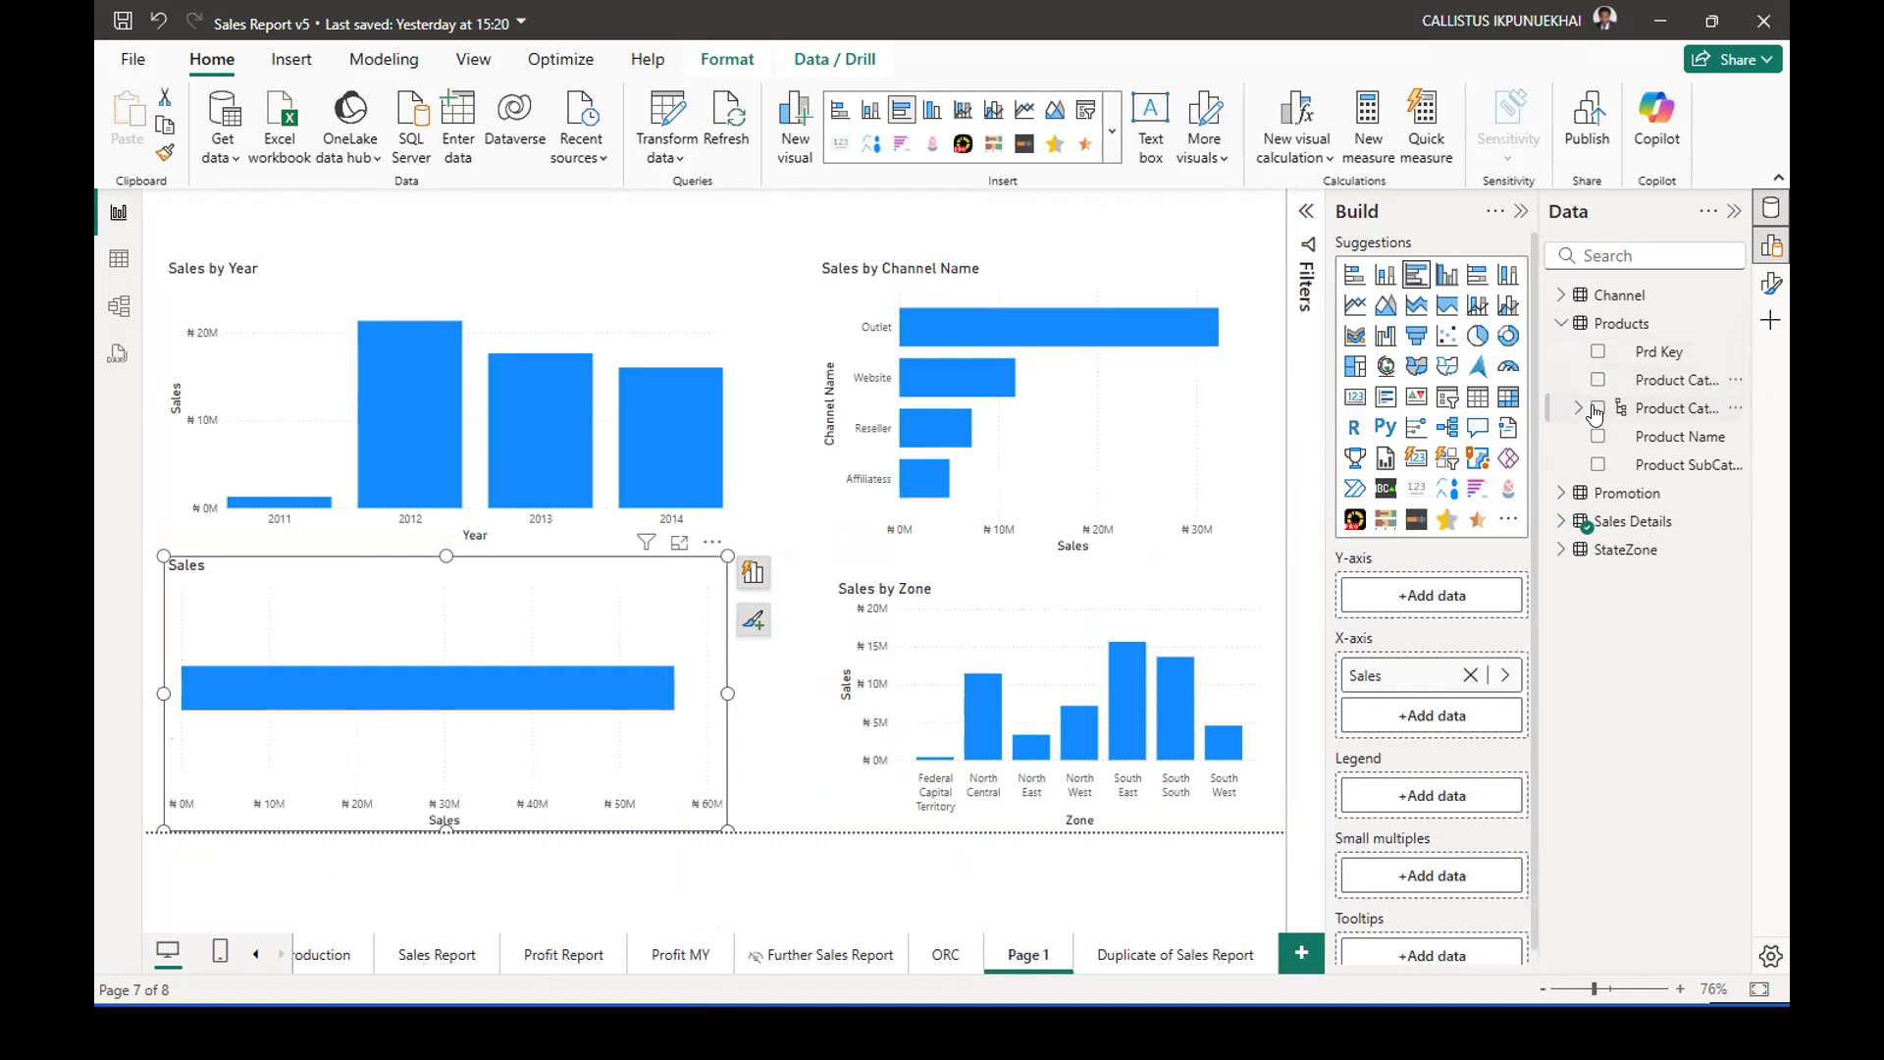
left_click(1597, 409)
left_click(753, 572)
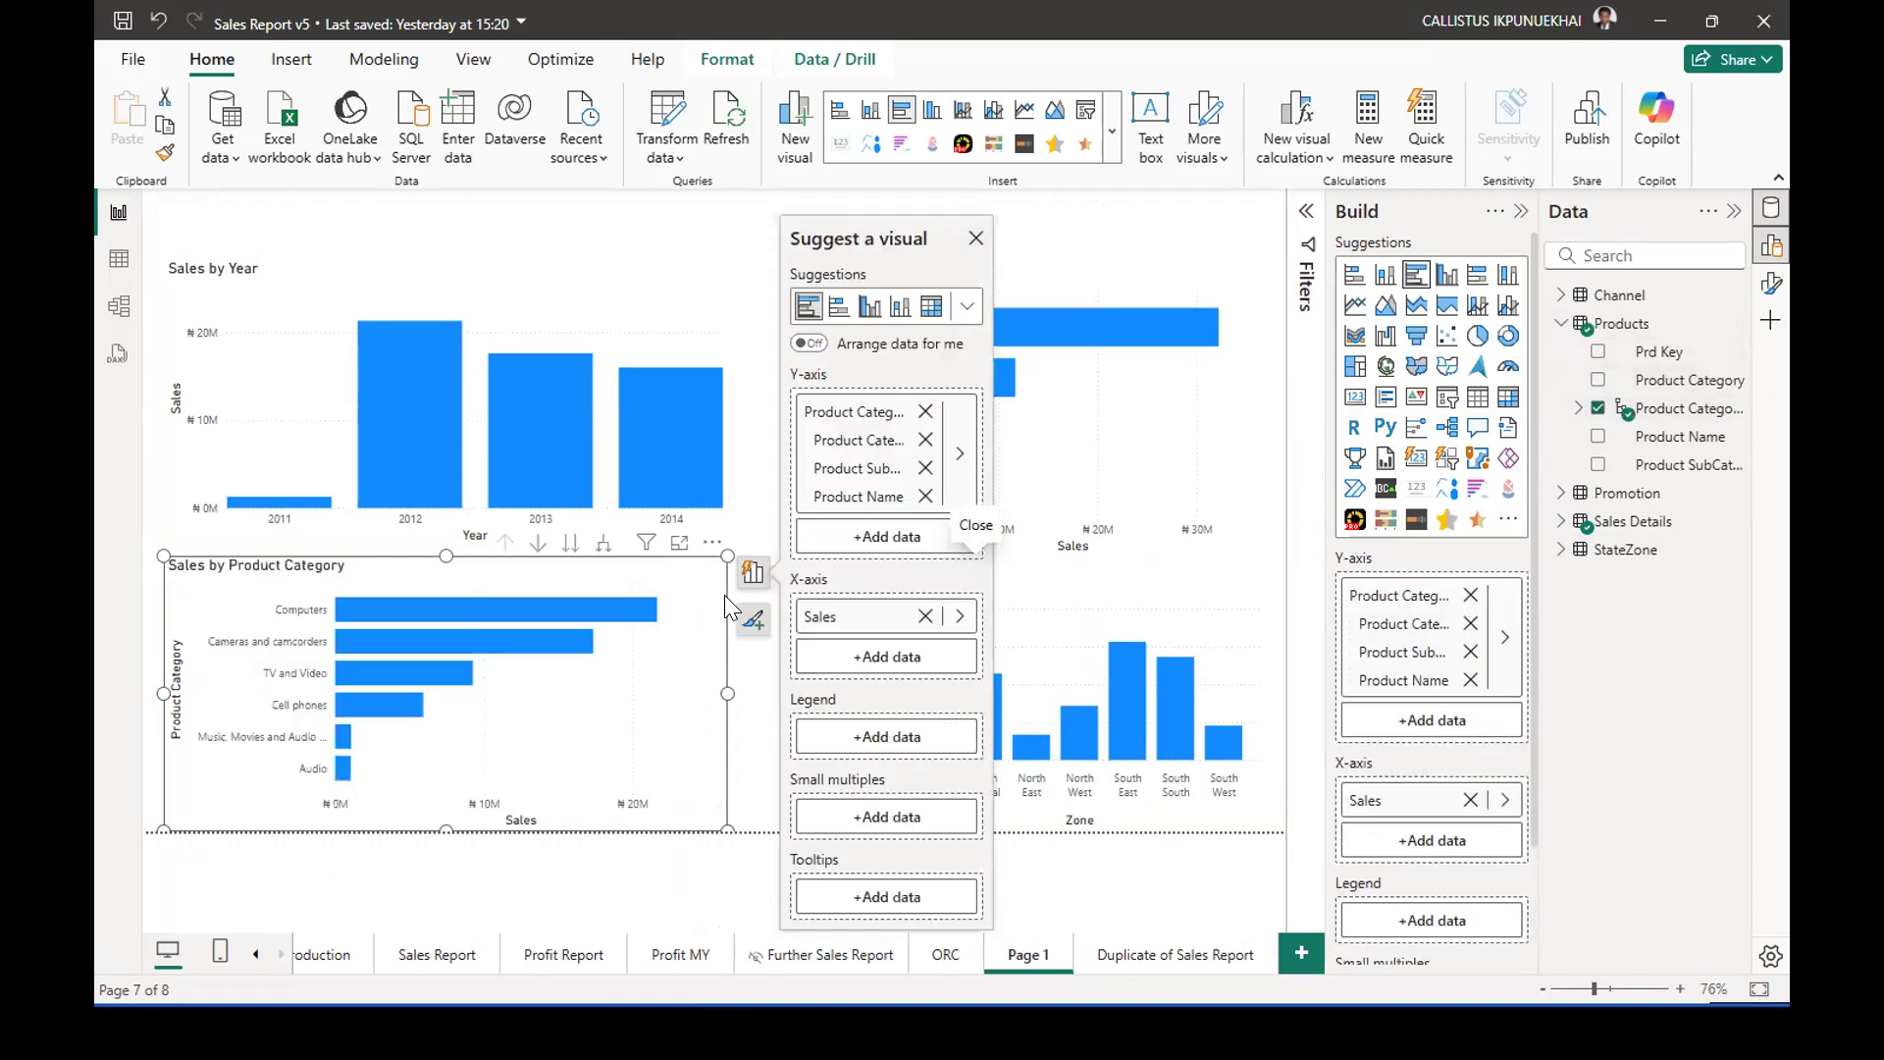
left_click(677, 545)
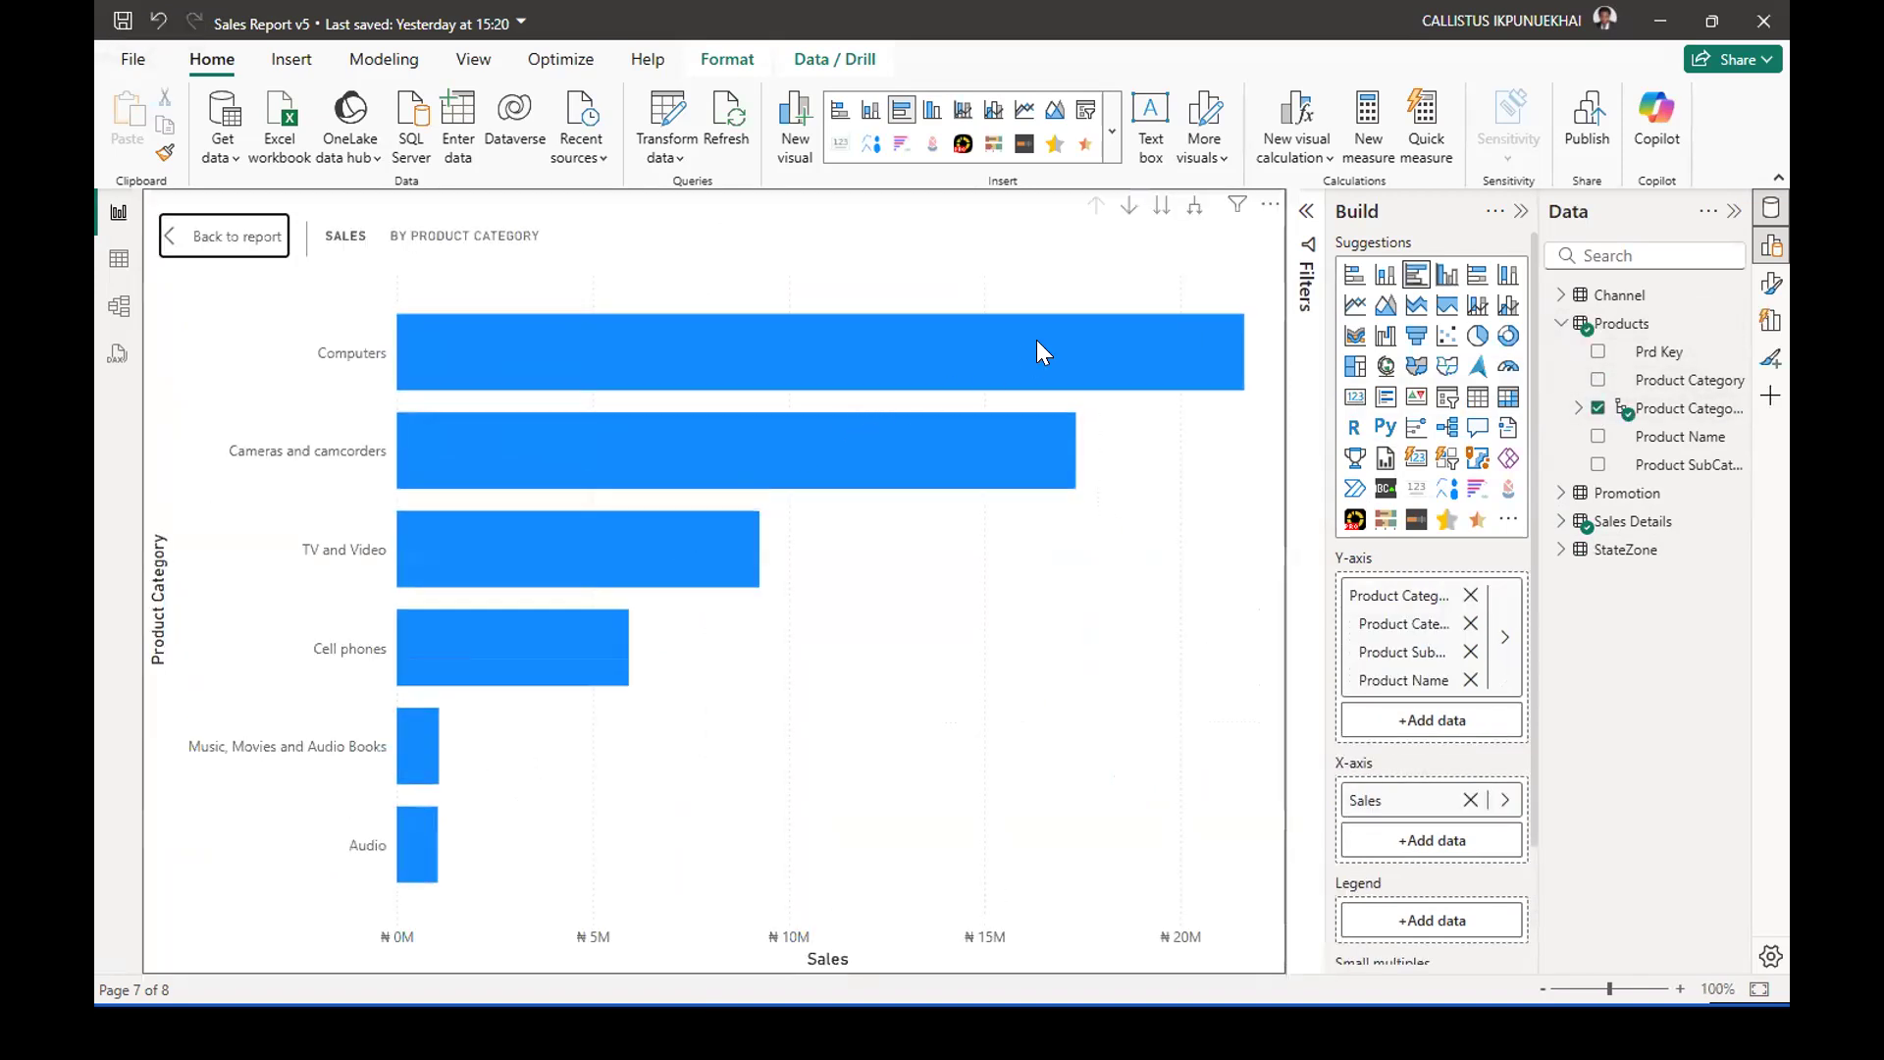
Switch the focused chart to a clustered column chart and compare the sales of the product categories.
mouse_move(1037, 341)
left_click(1446, 275)
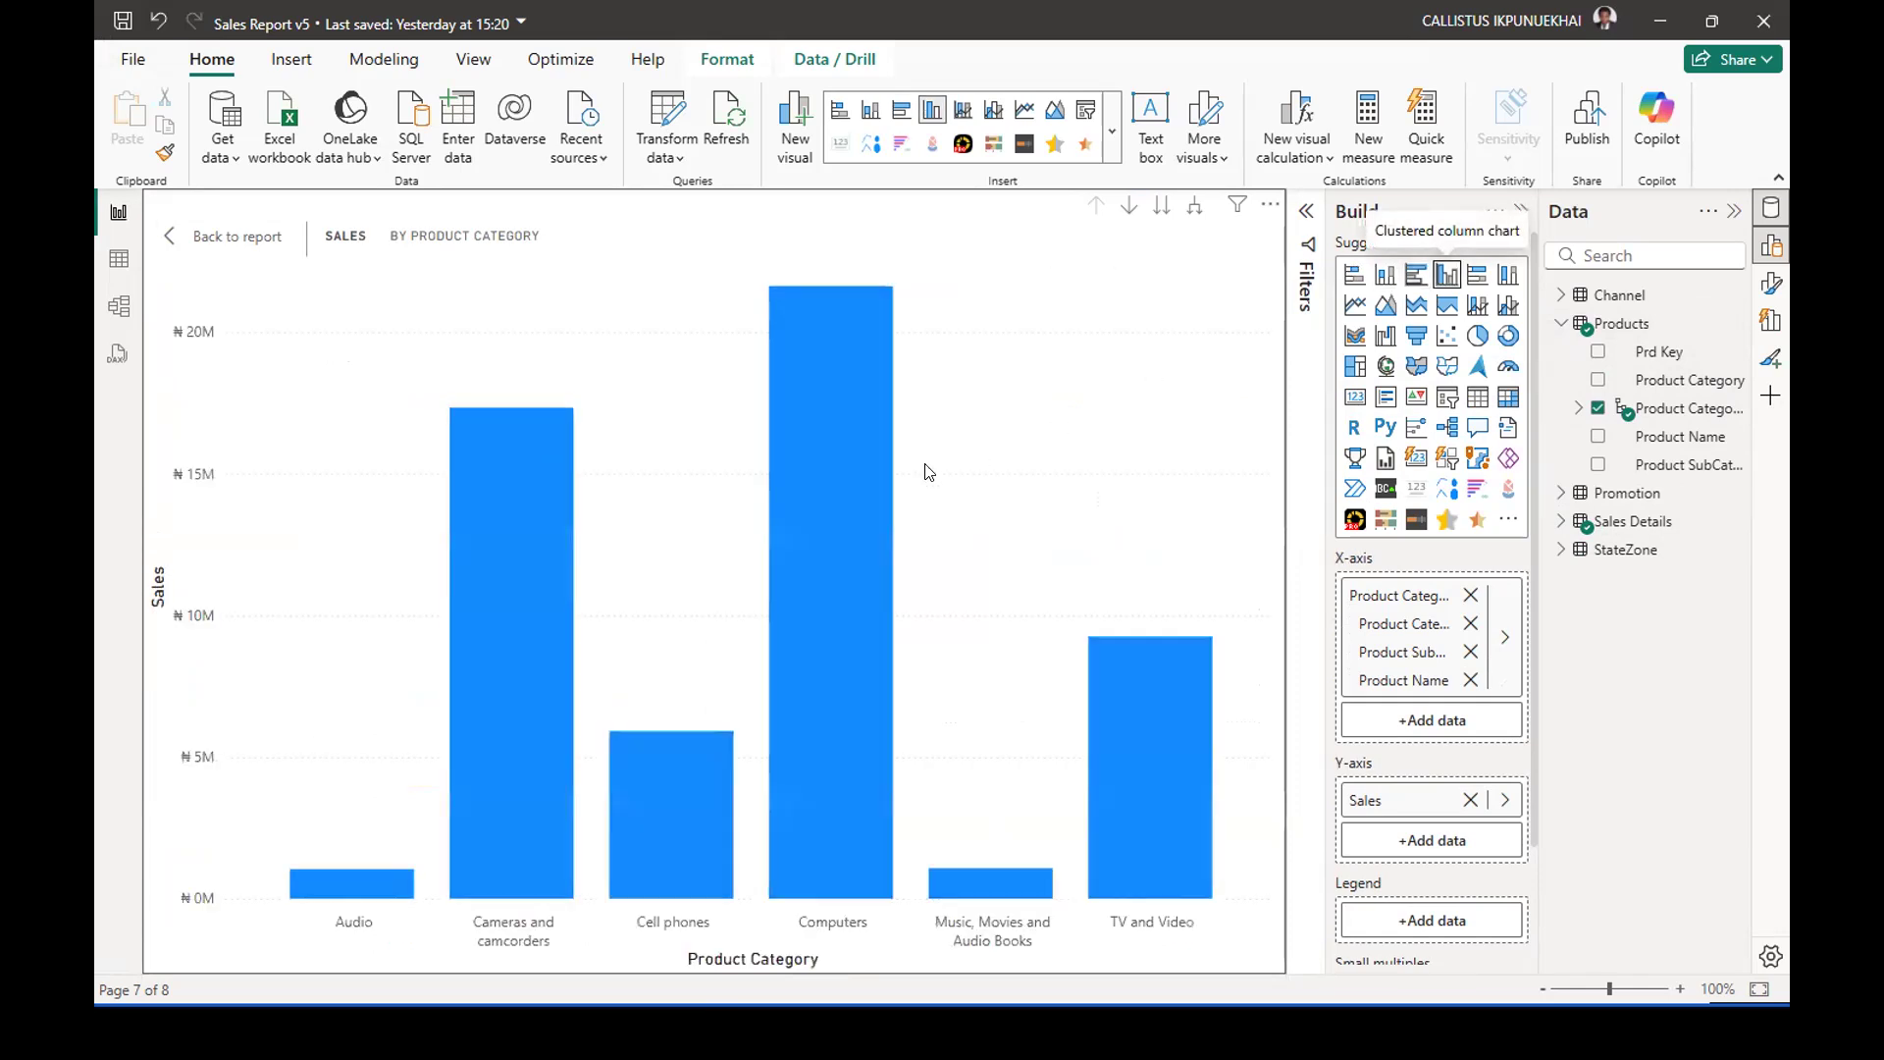
mouse_move(836, 369)
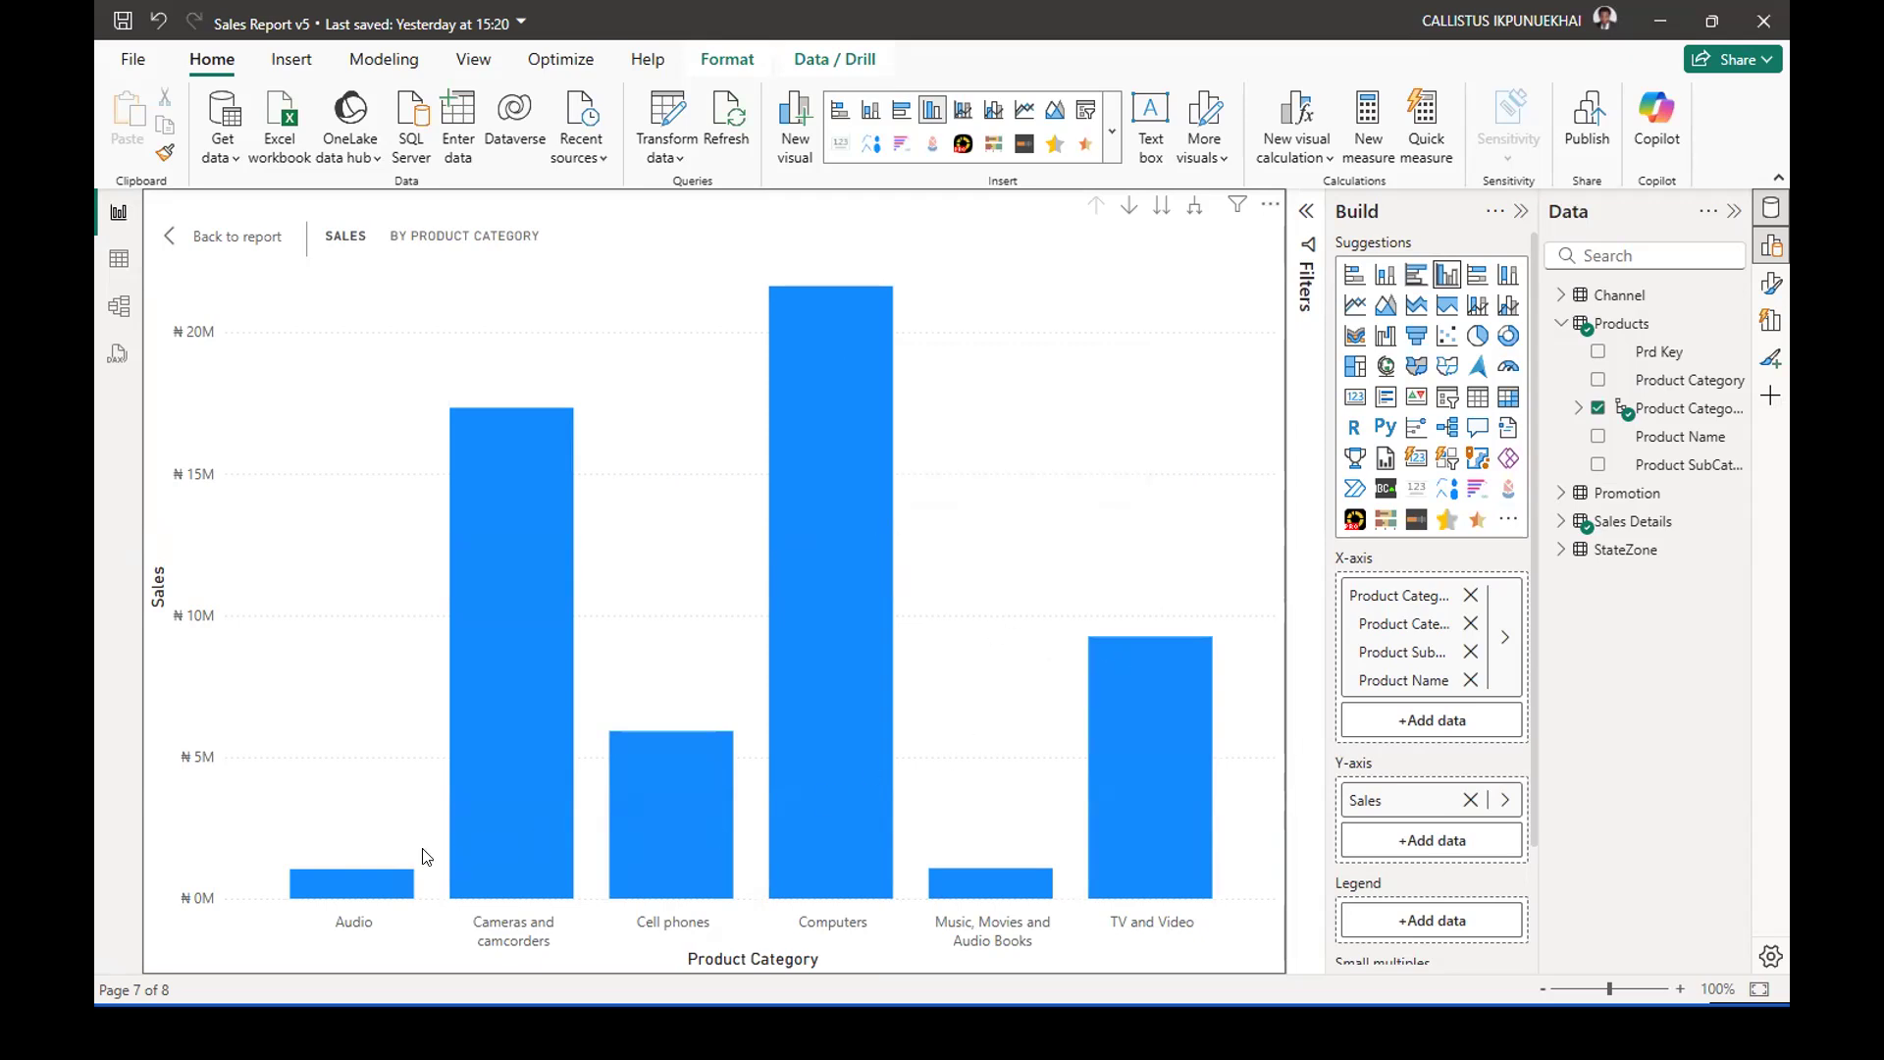
mouse_move(384, 898)
mouse_move(1042, 894)
mouse_move(840, 481)
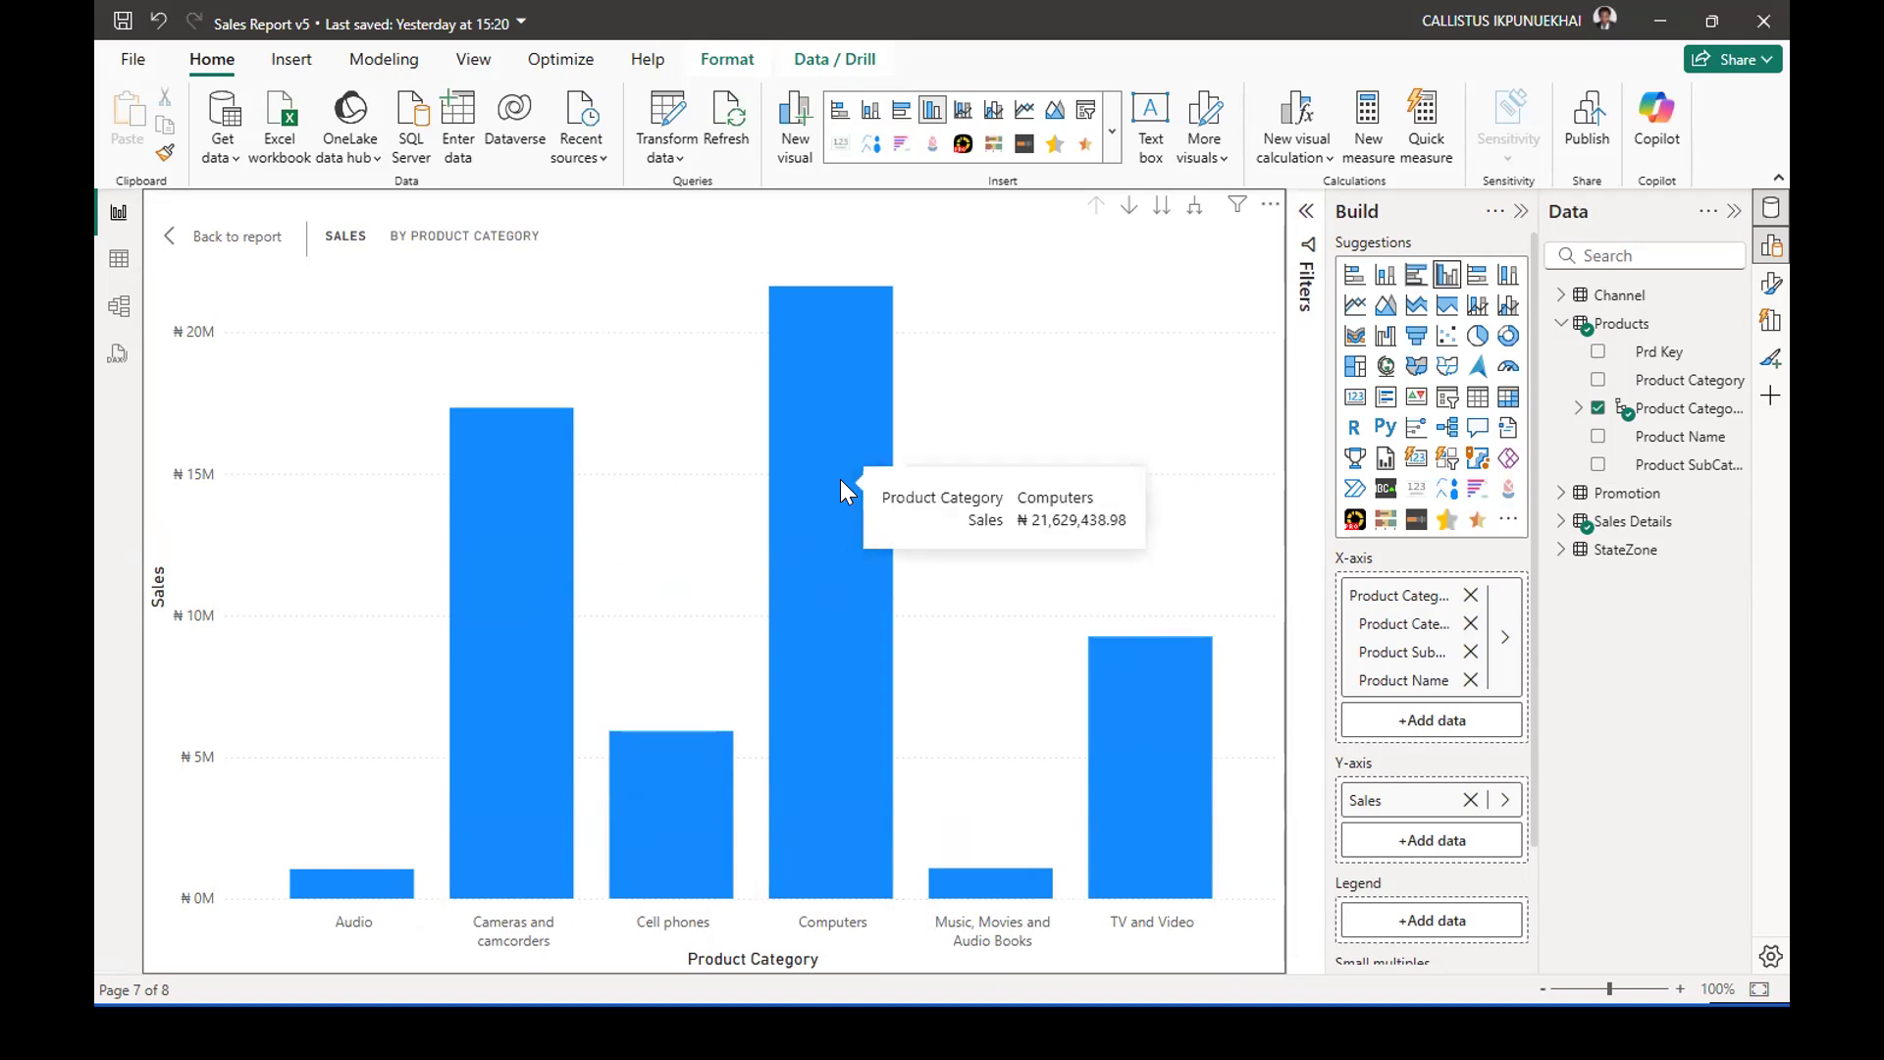
Drill down into Computers to view sales by product subcategory, and drill back up to the category level.
right_click(853, 336)
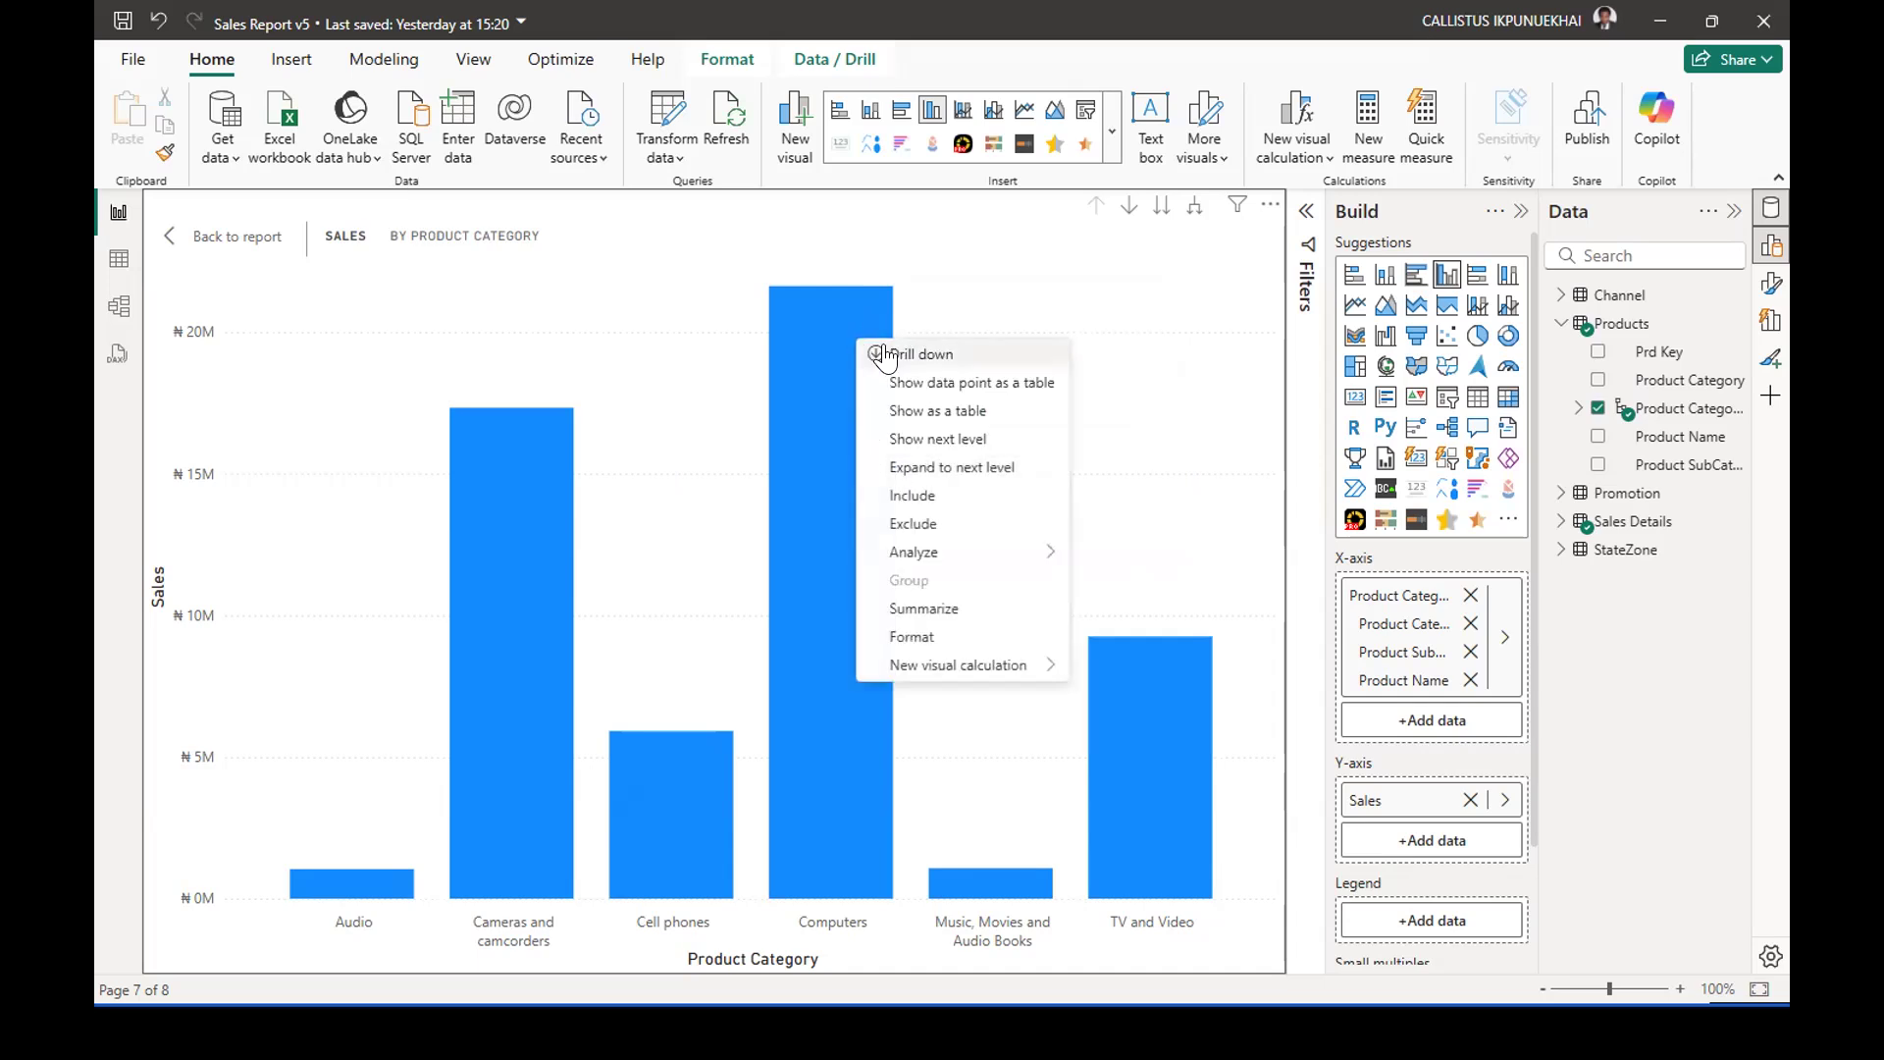
left_click(922, 356)
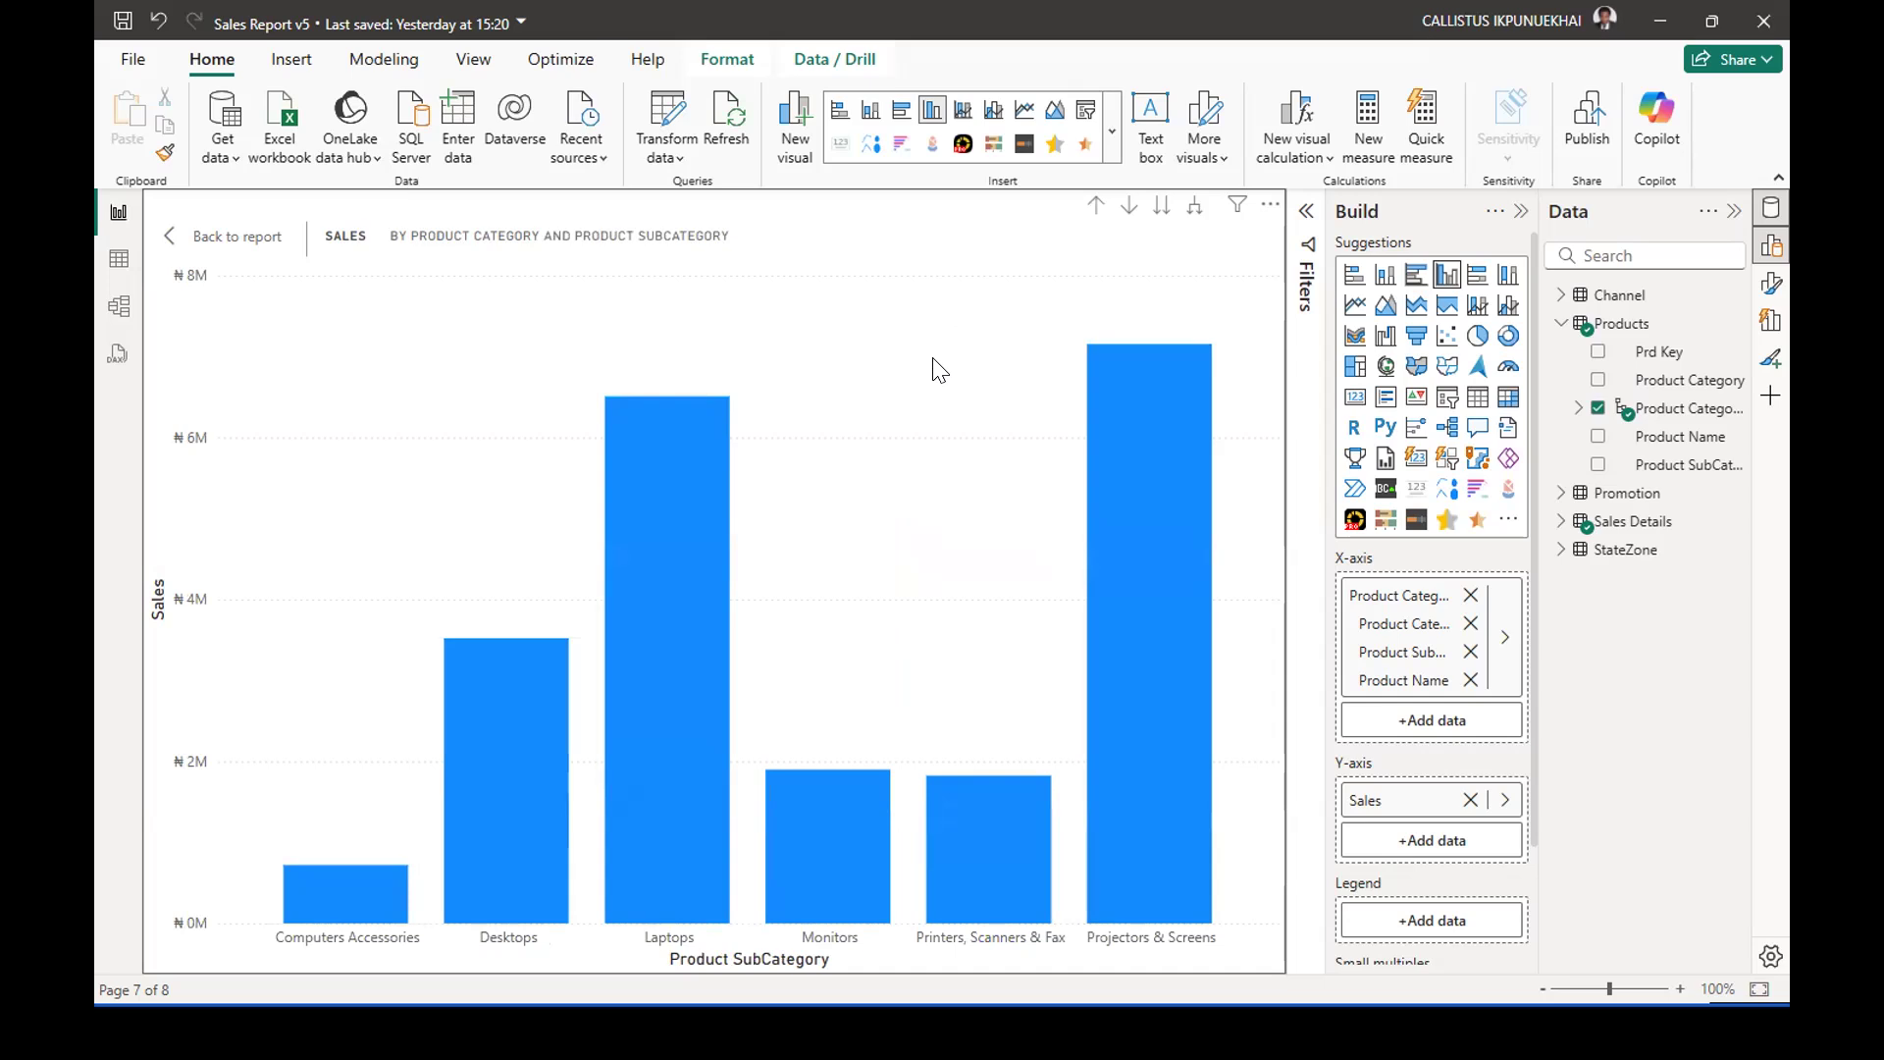
left_click(1094, 206)
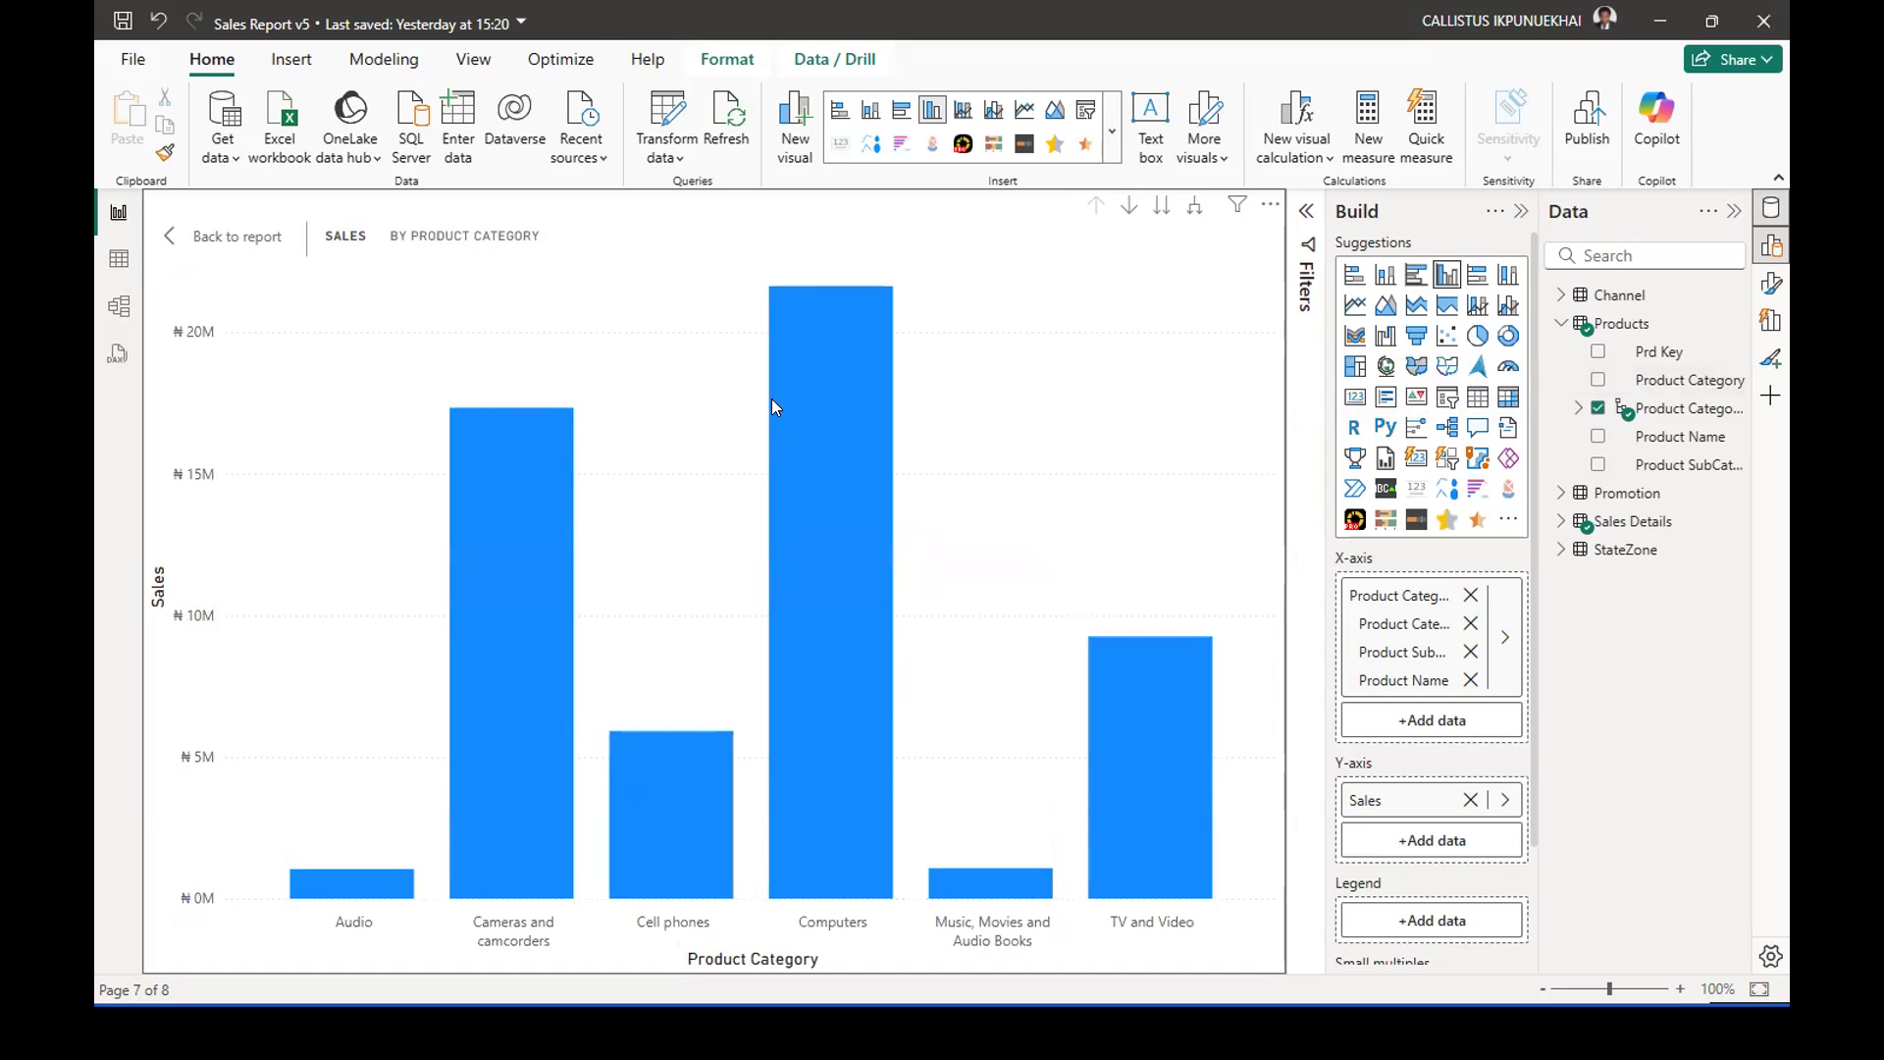
Drill down into the Computers category again and examine the sales of its subcategories, including Monitors and Laptops.
right_click(848, 313)
left_click(908, 329)
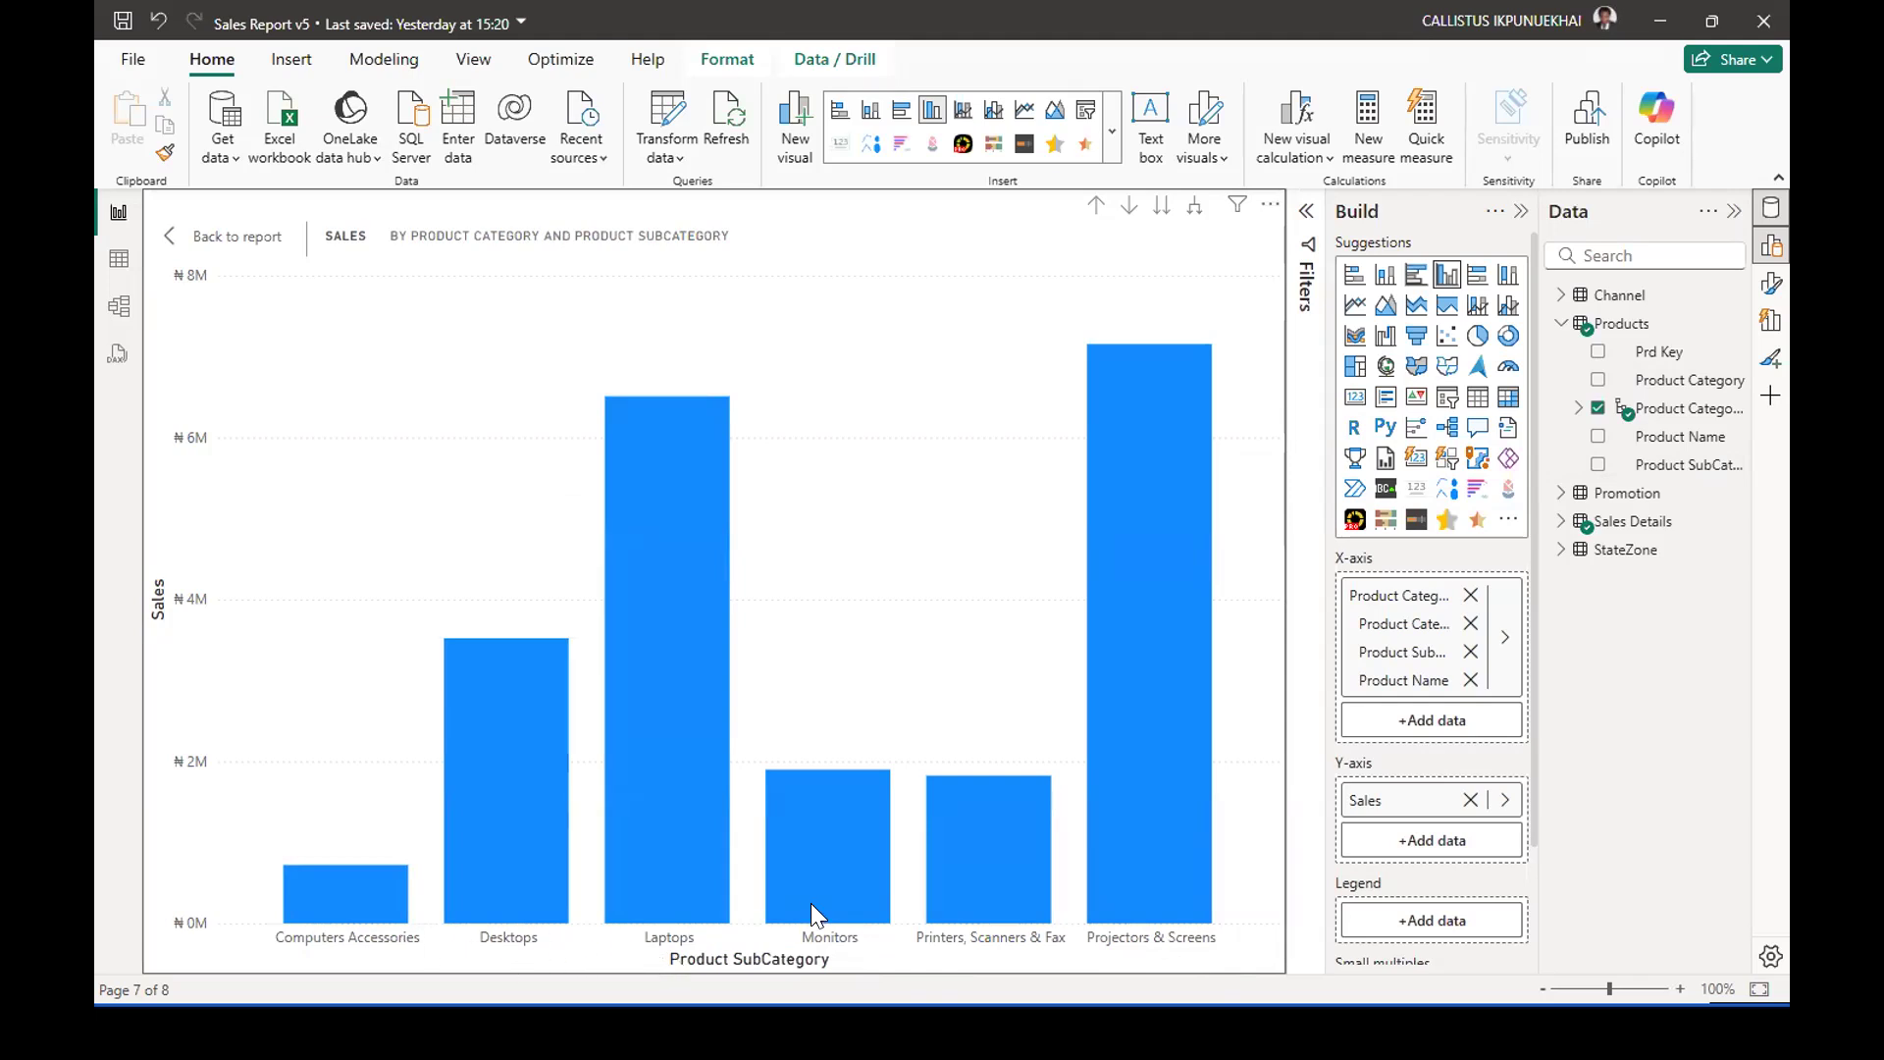
mouse_move(817, 899)
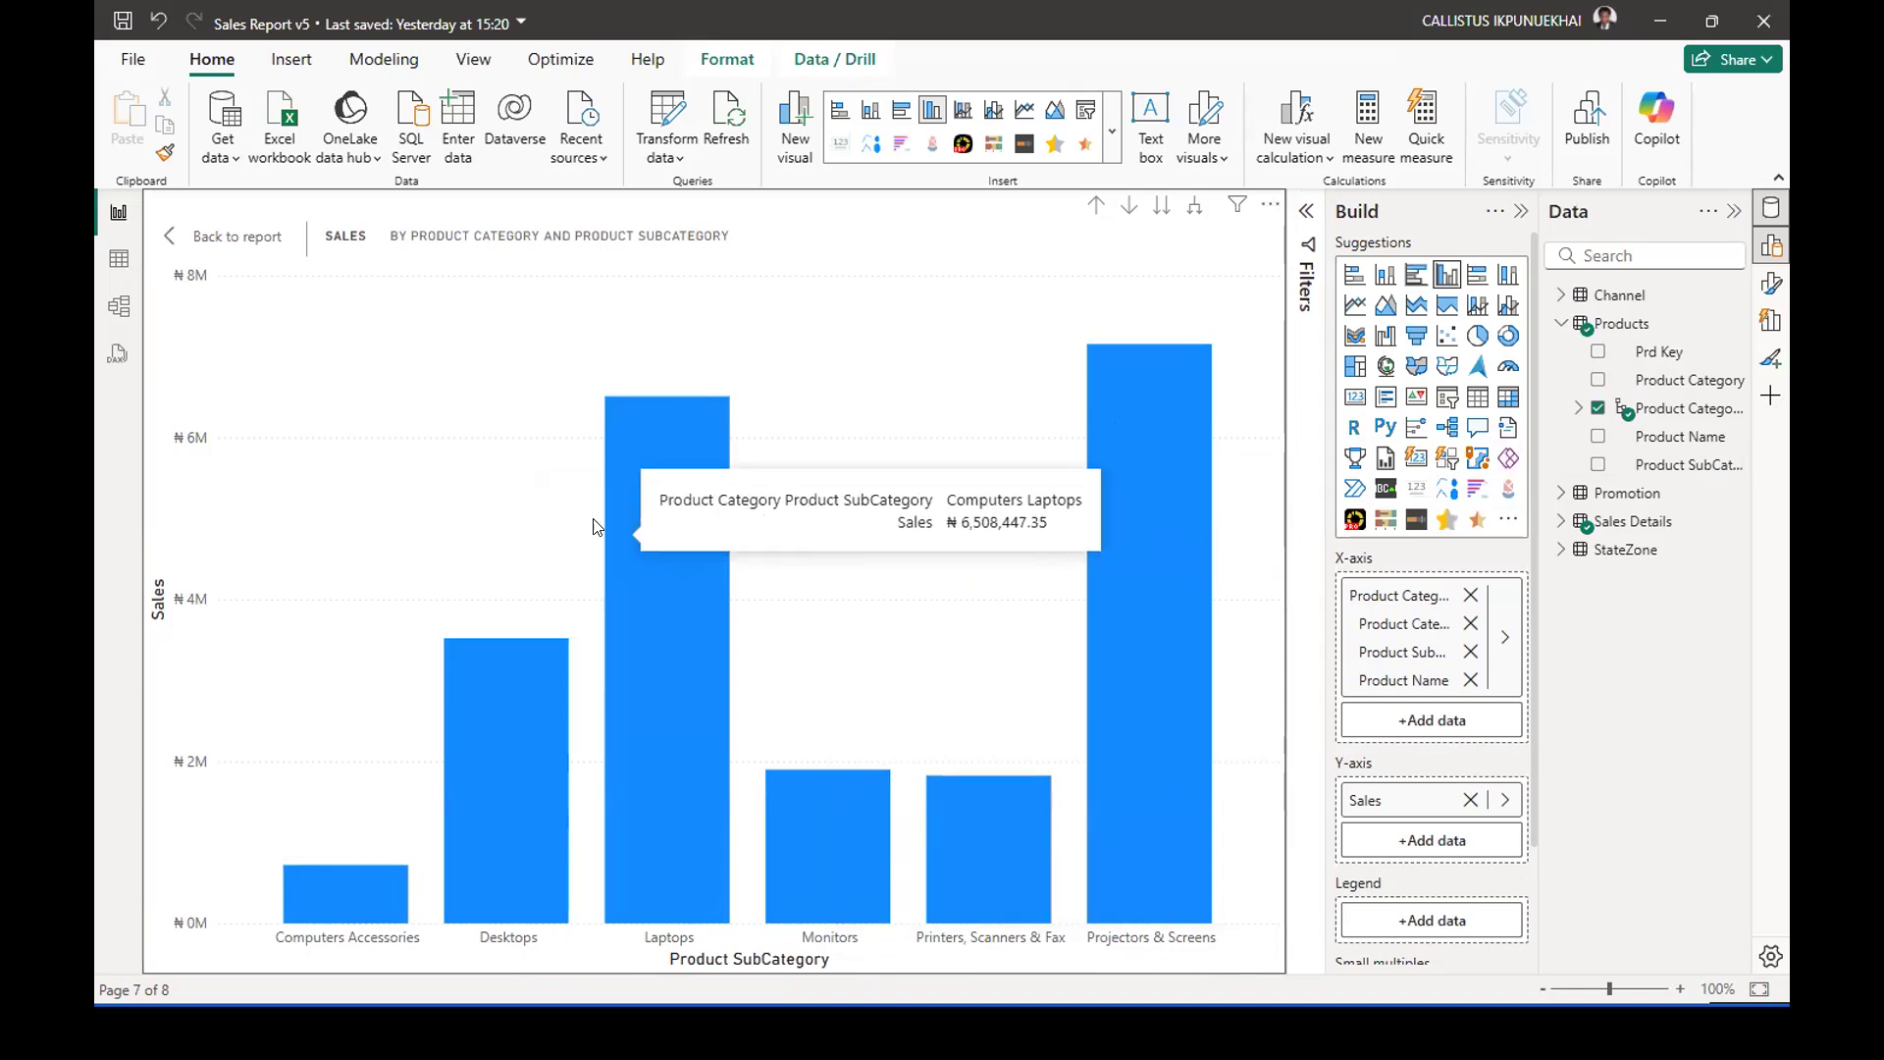
mouse_move(628, 429)
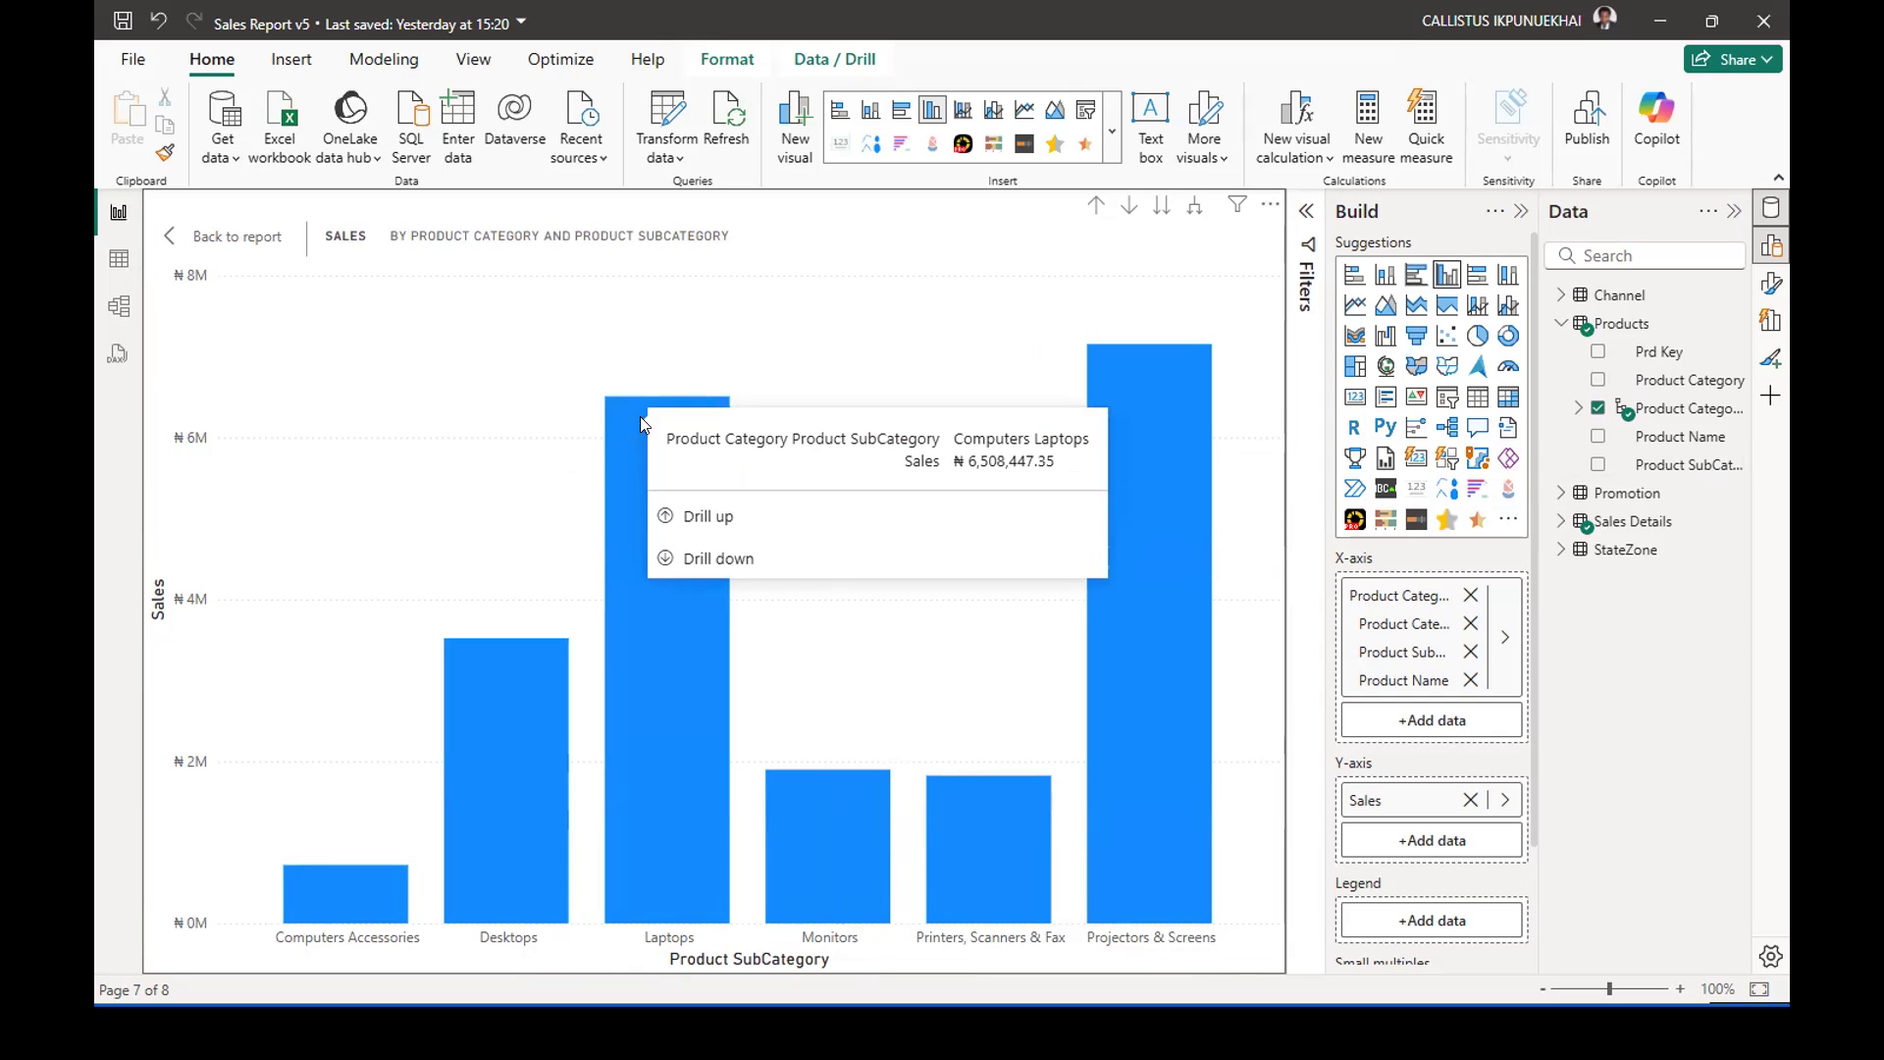
Drill down from Laptops to the individual product names and change the visual to a clustered bar chart.
right_click(618, 407)
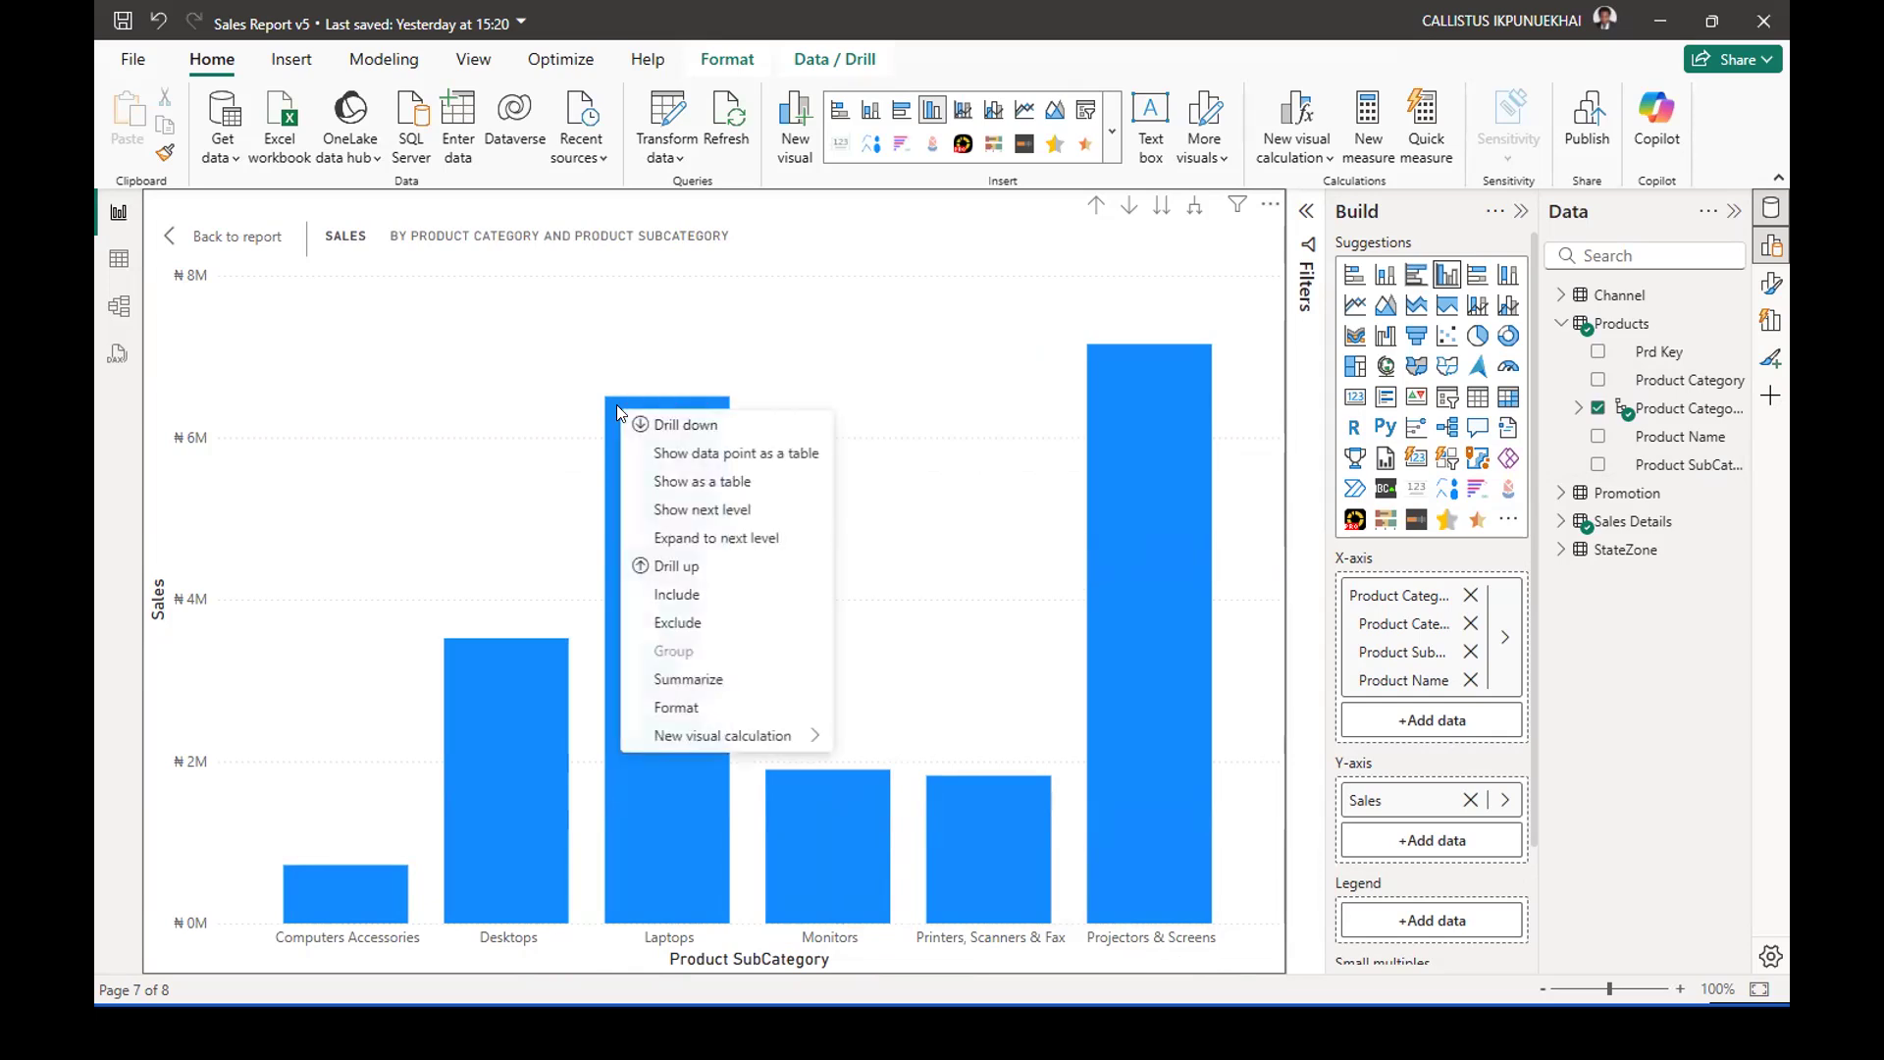
left_click(670, 424)
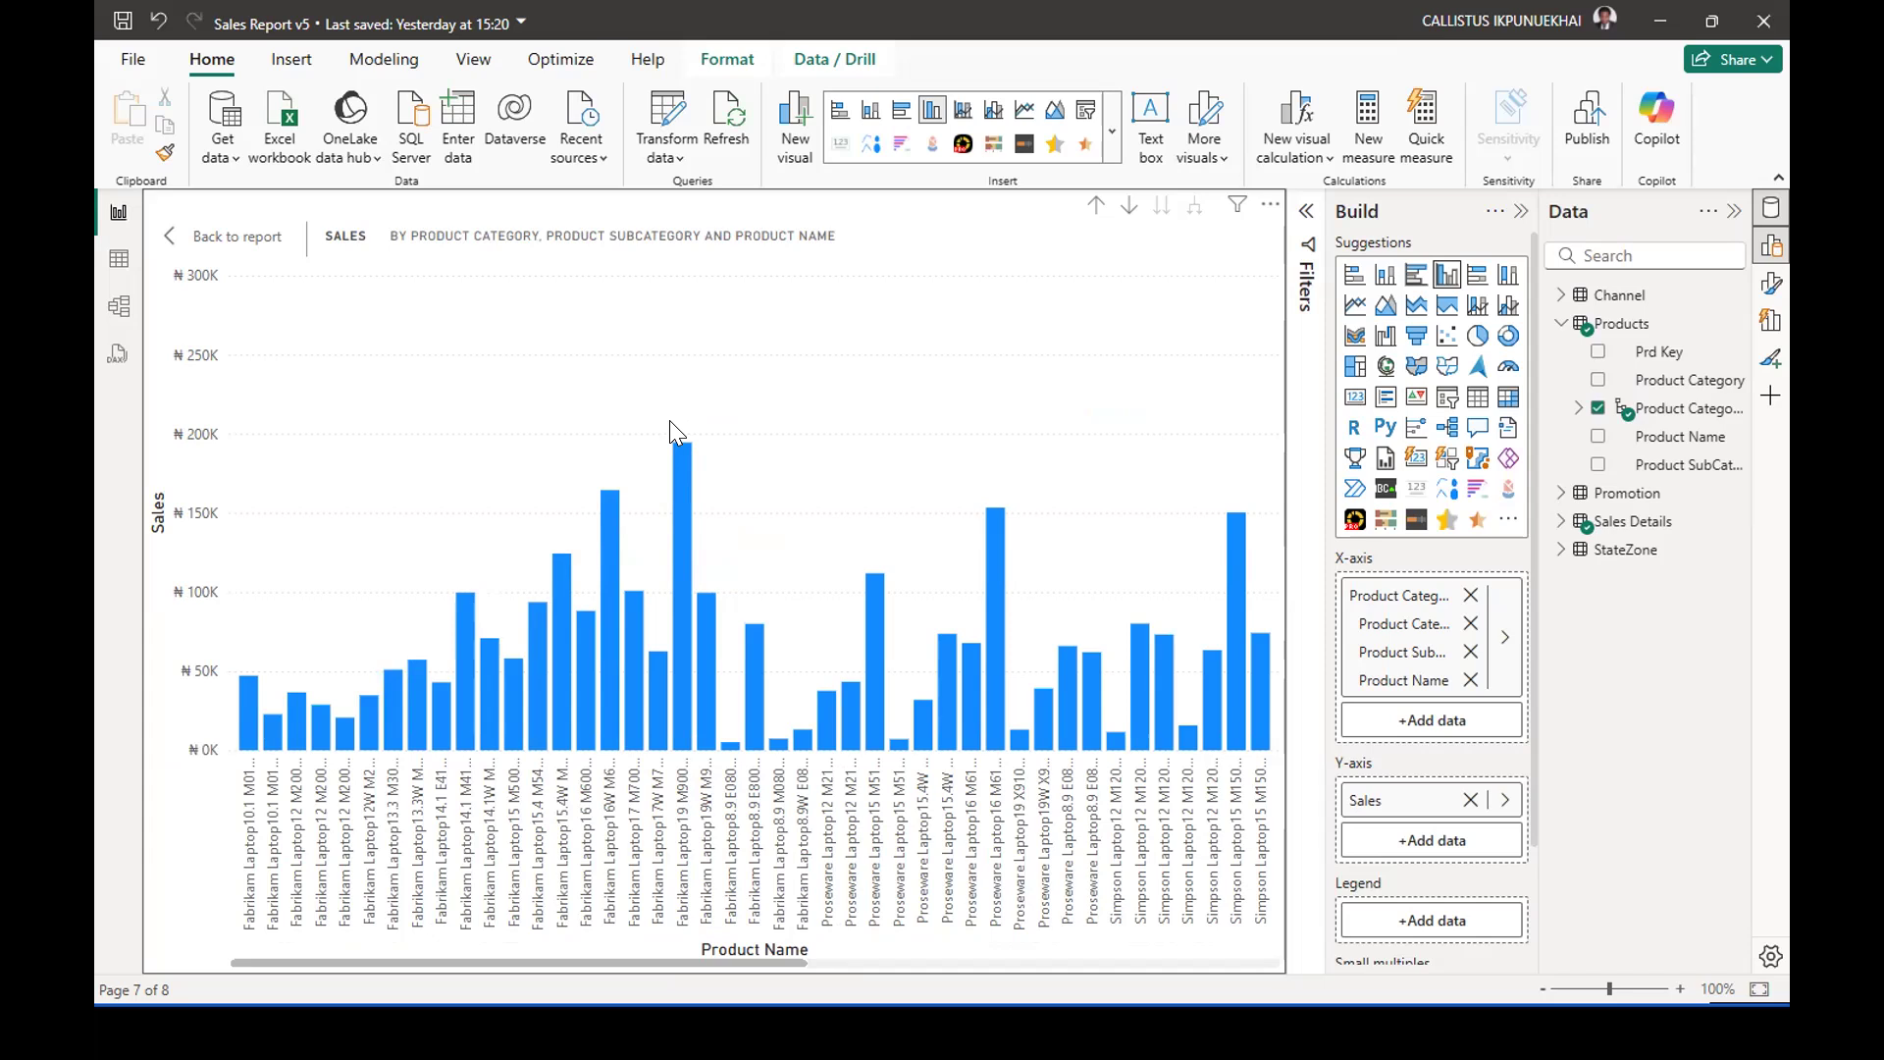
left_click(1414, 283)
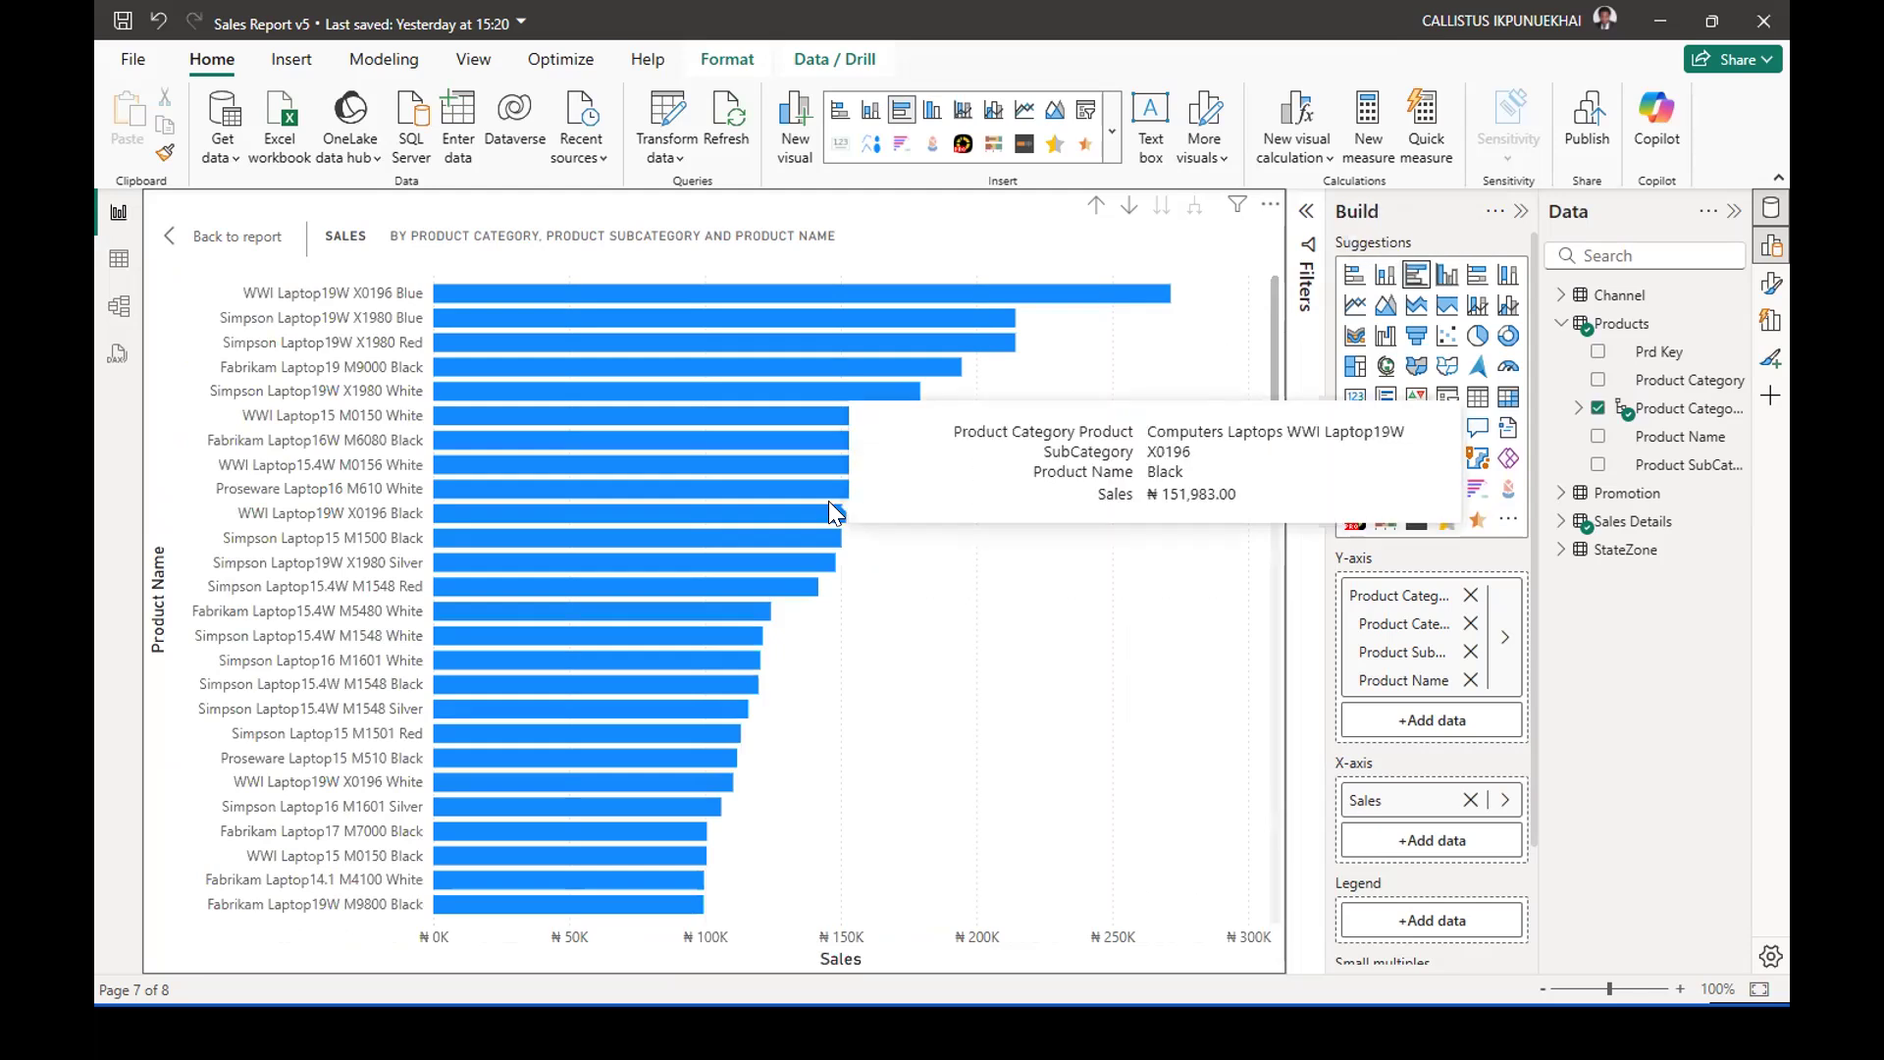
Compare the sales figures of the top-selling laptops, including WWI Laptop19W X0196 Blue and Simpson Laptop19W X1980 White.
mouse_move(689, 304)
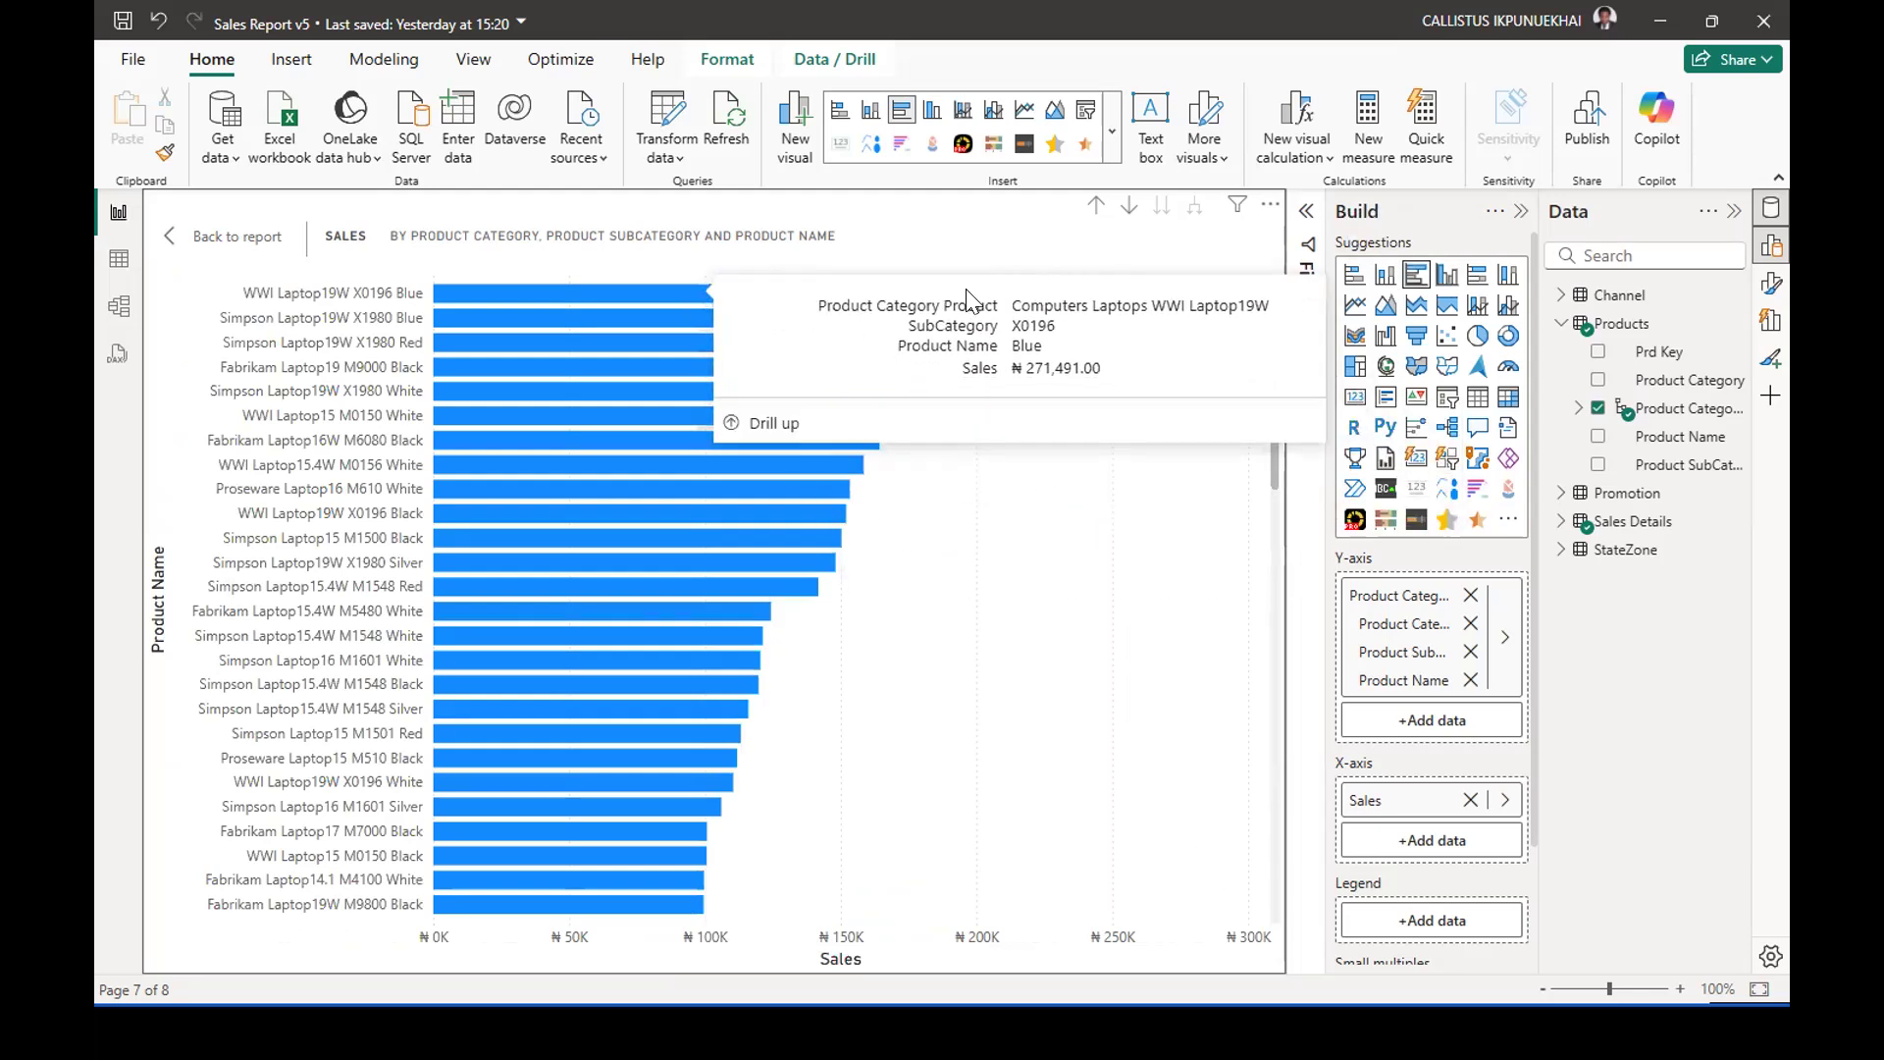
mouse_move(1016, 289)
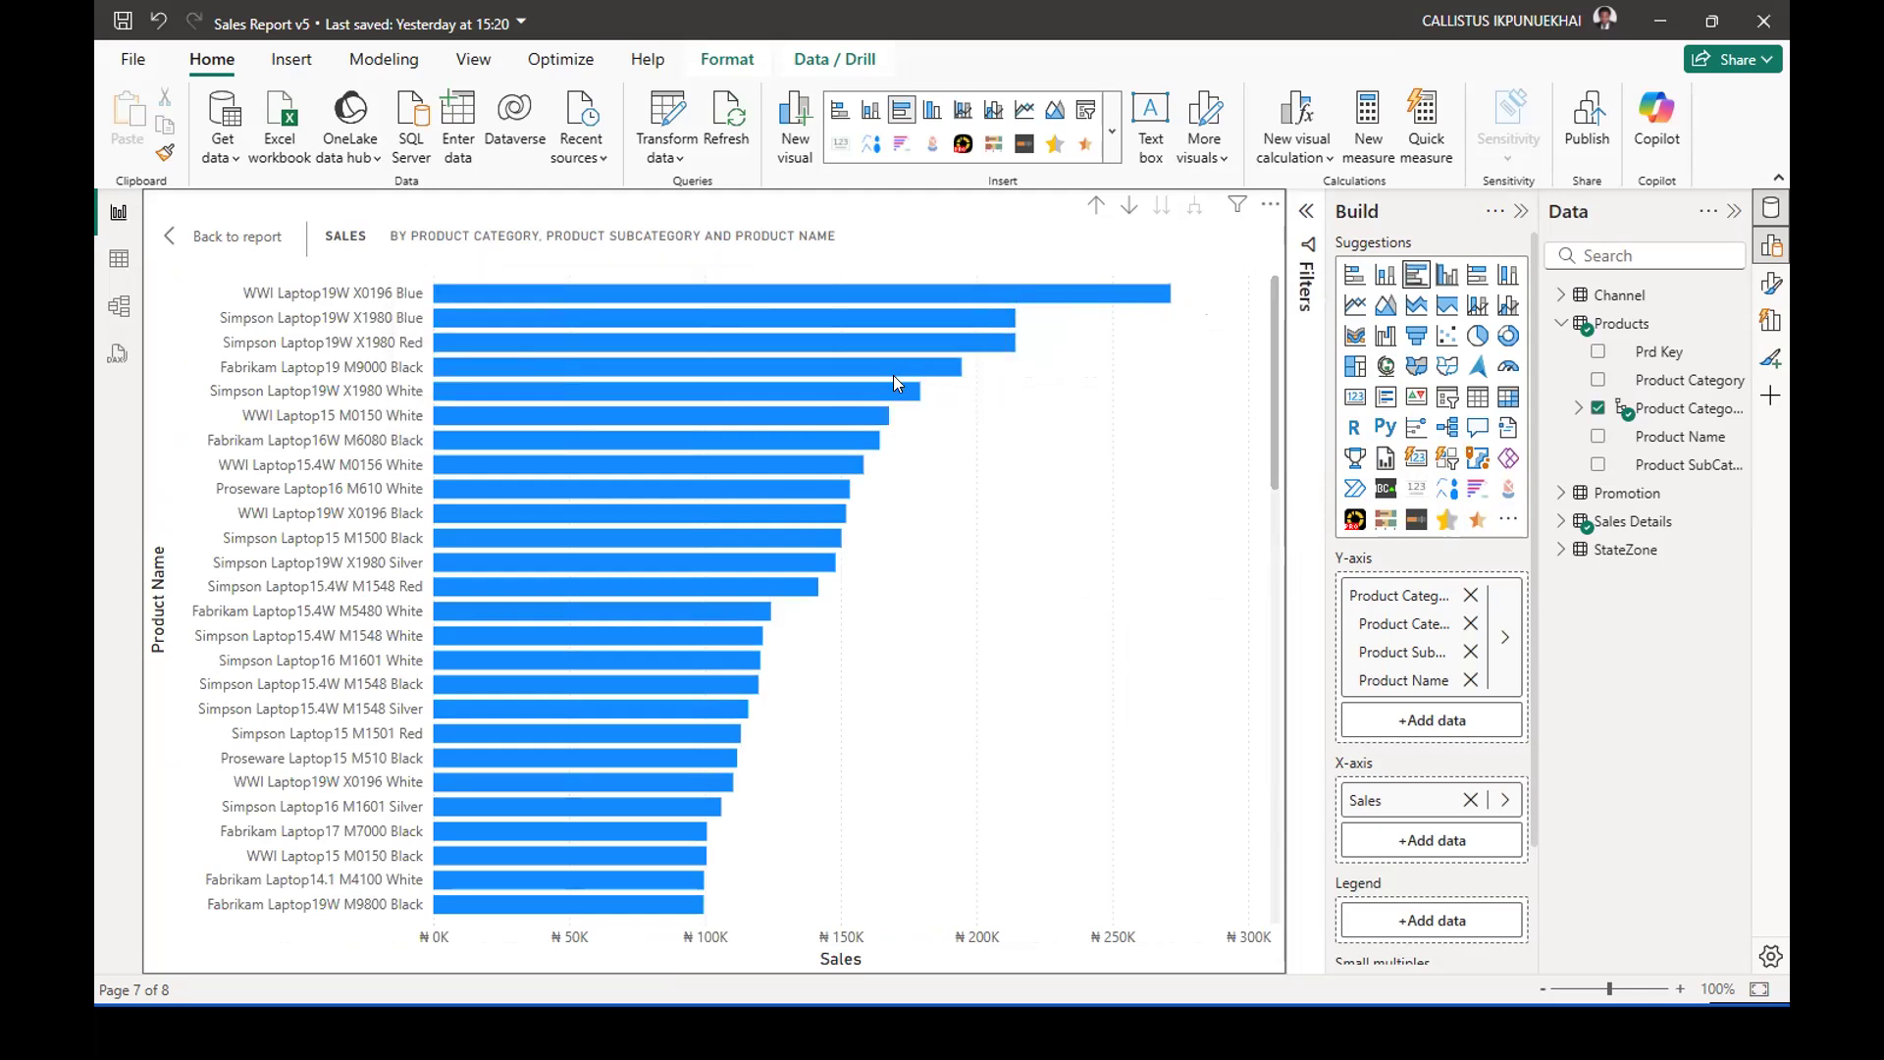
mouse_move(887, 313)
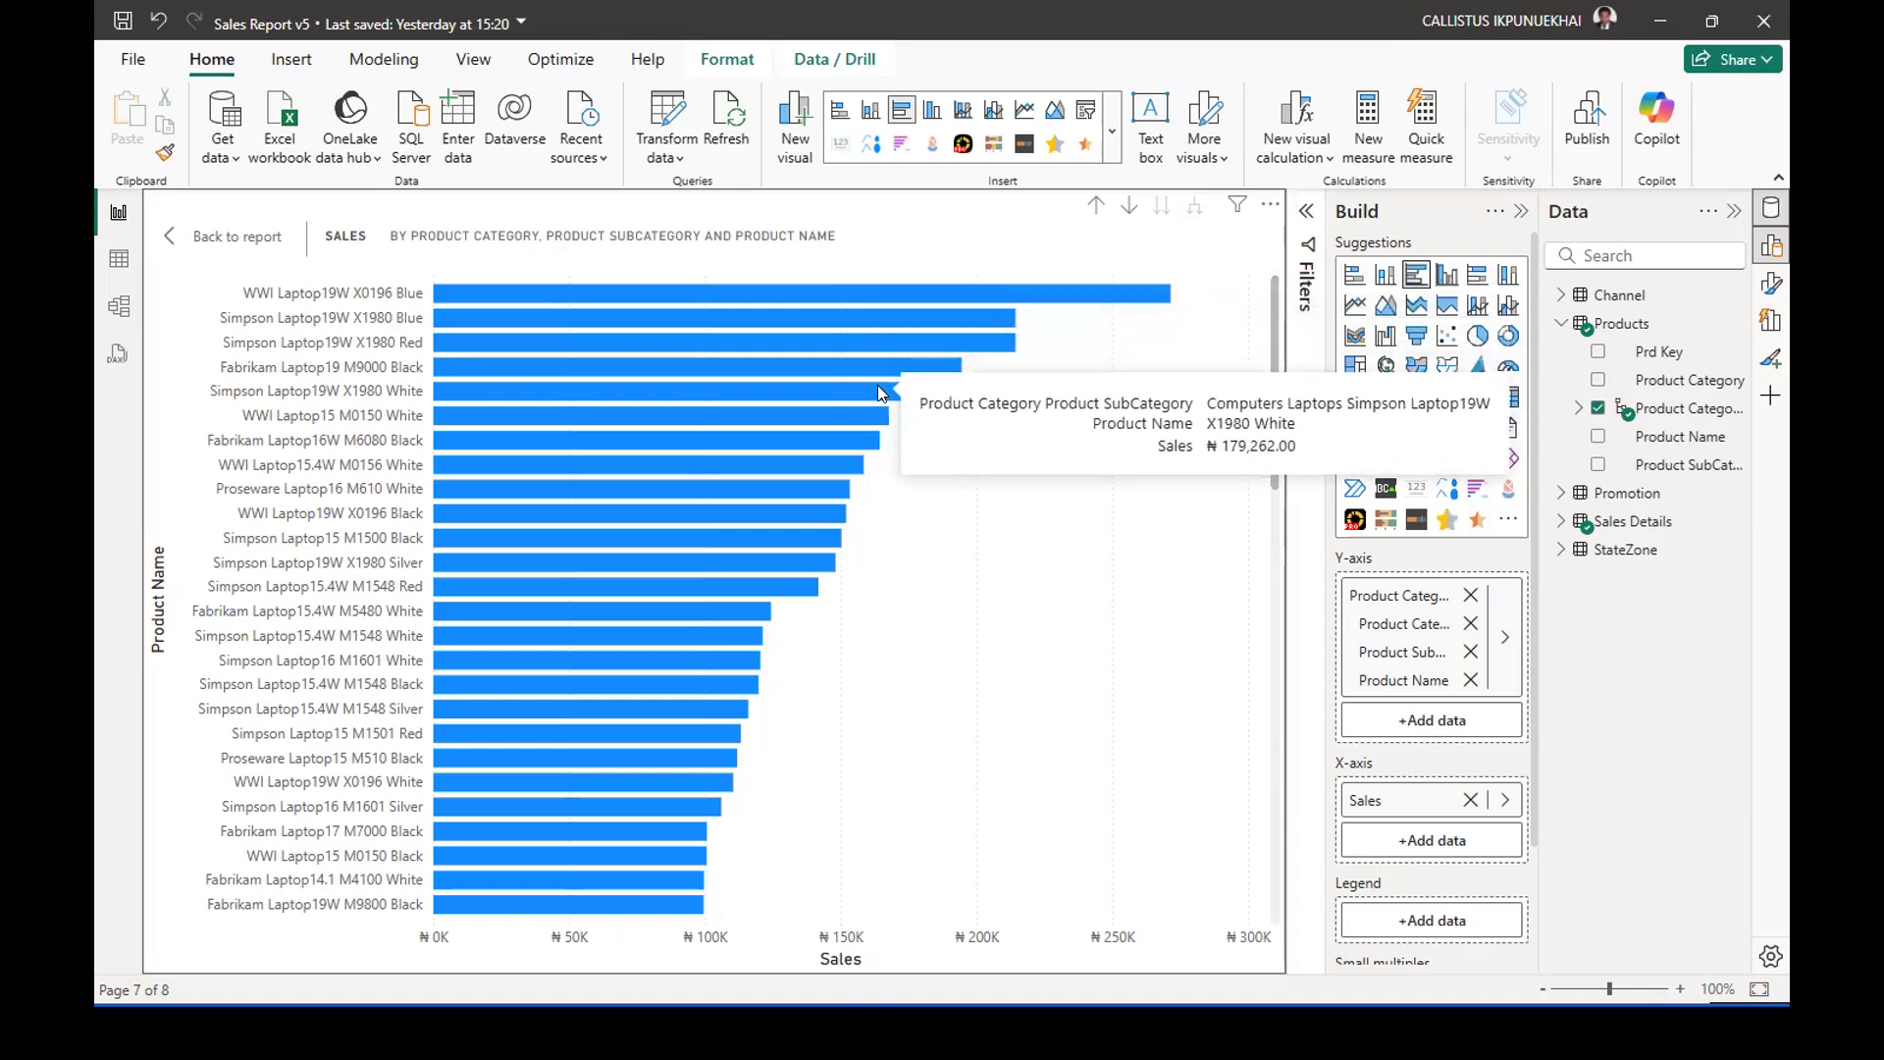
mouse_move(879, 392)
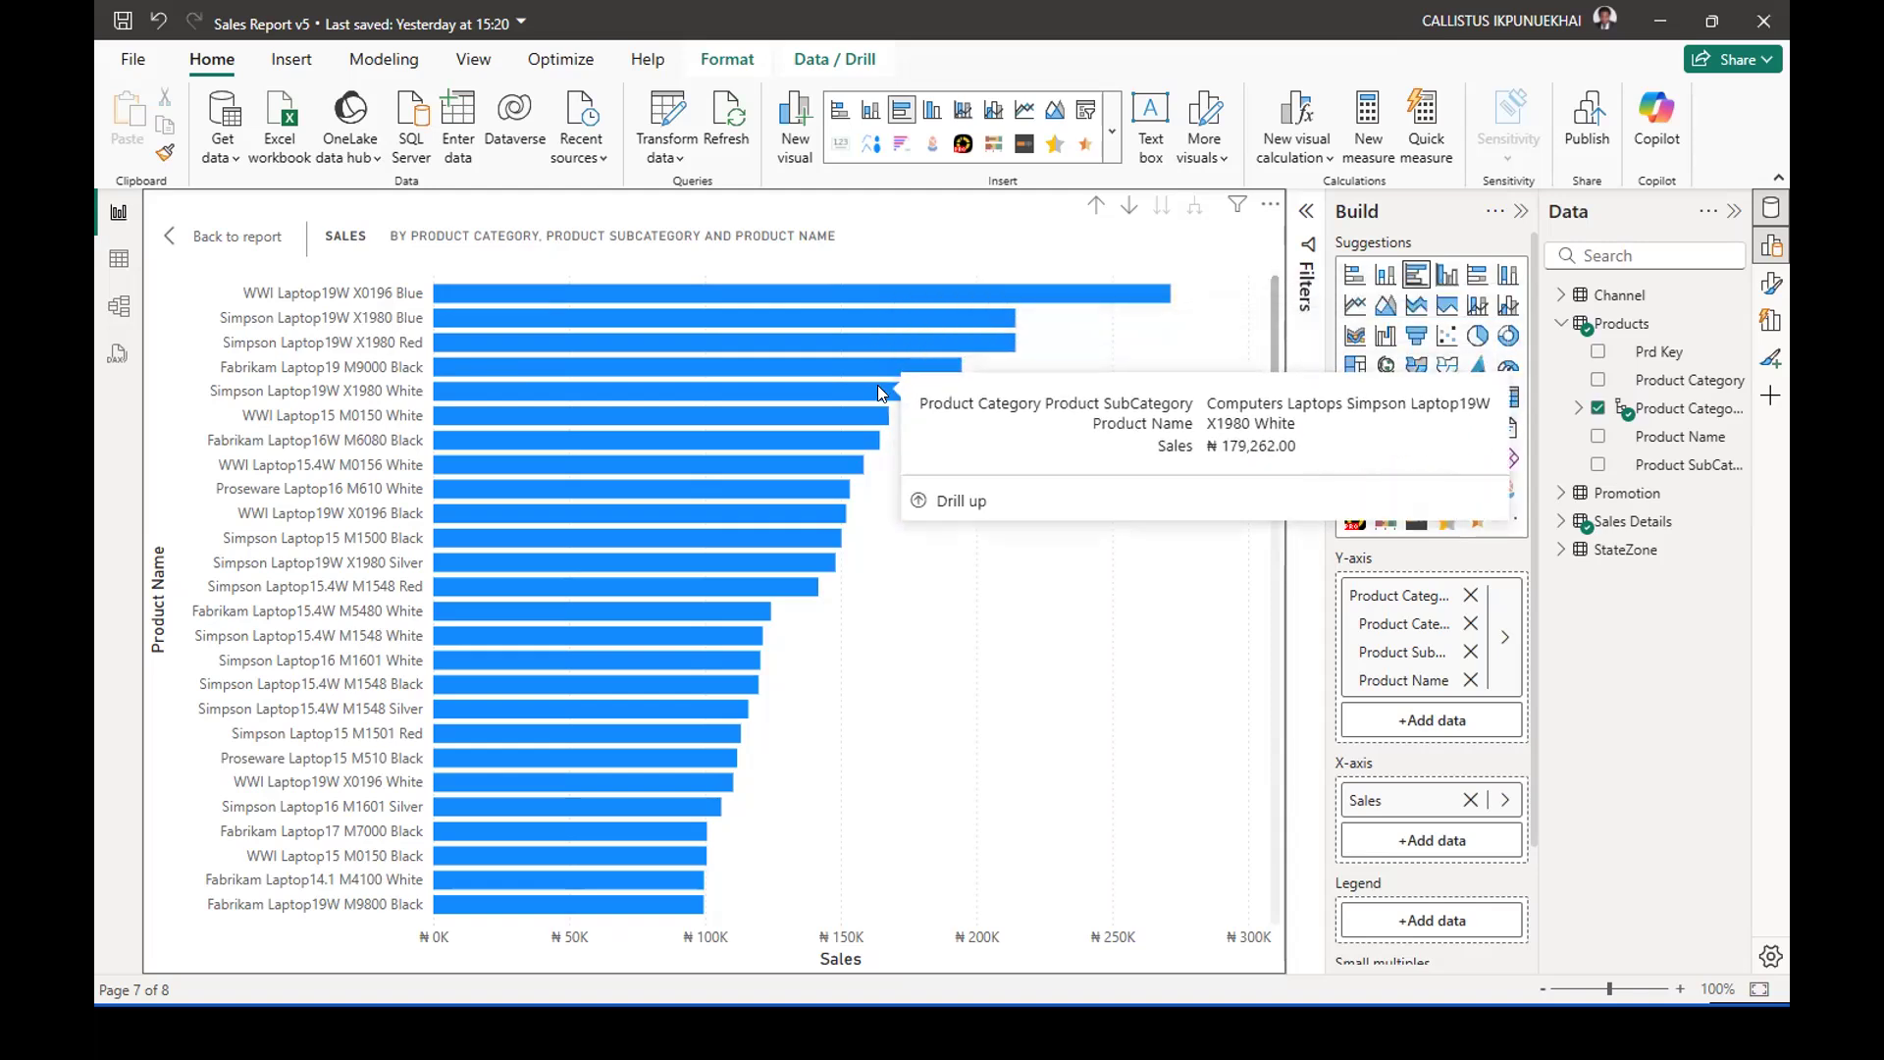
mouse_move(928, 288)
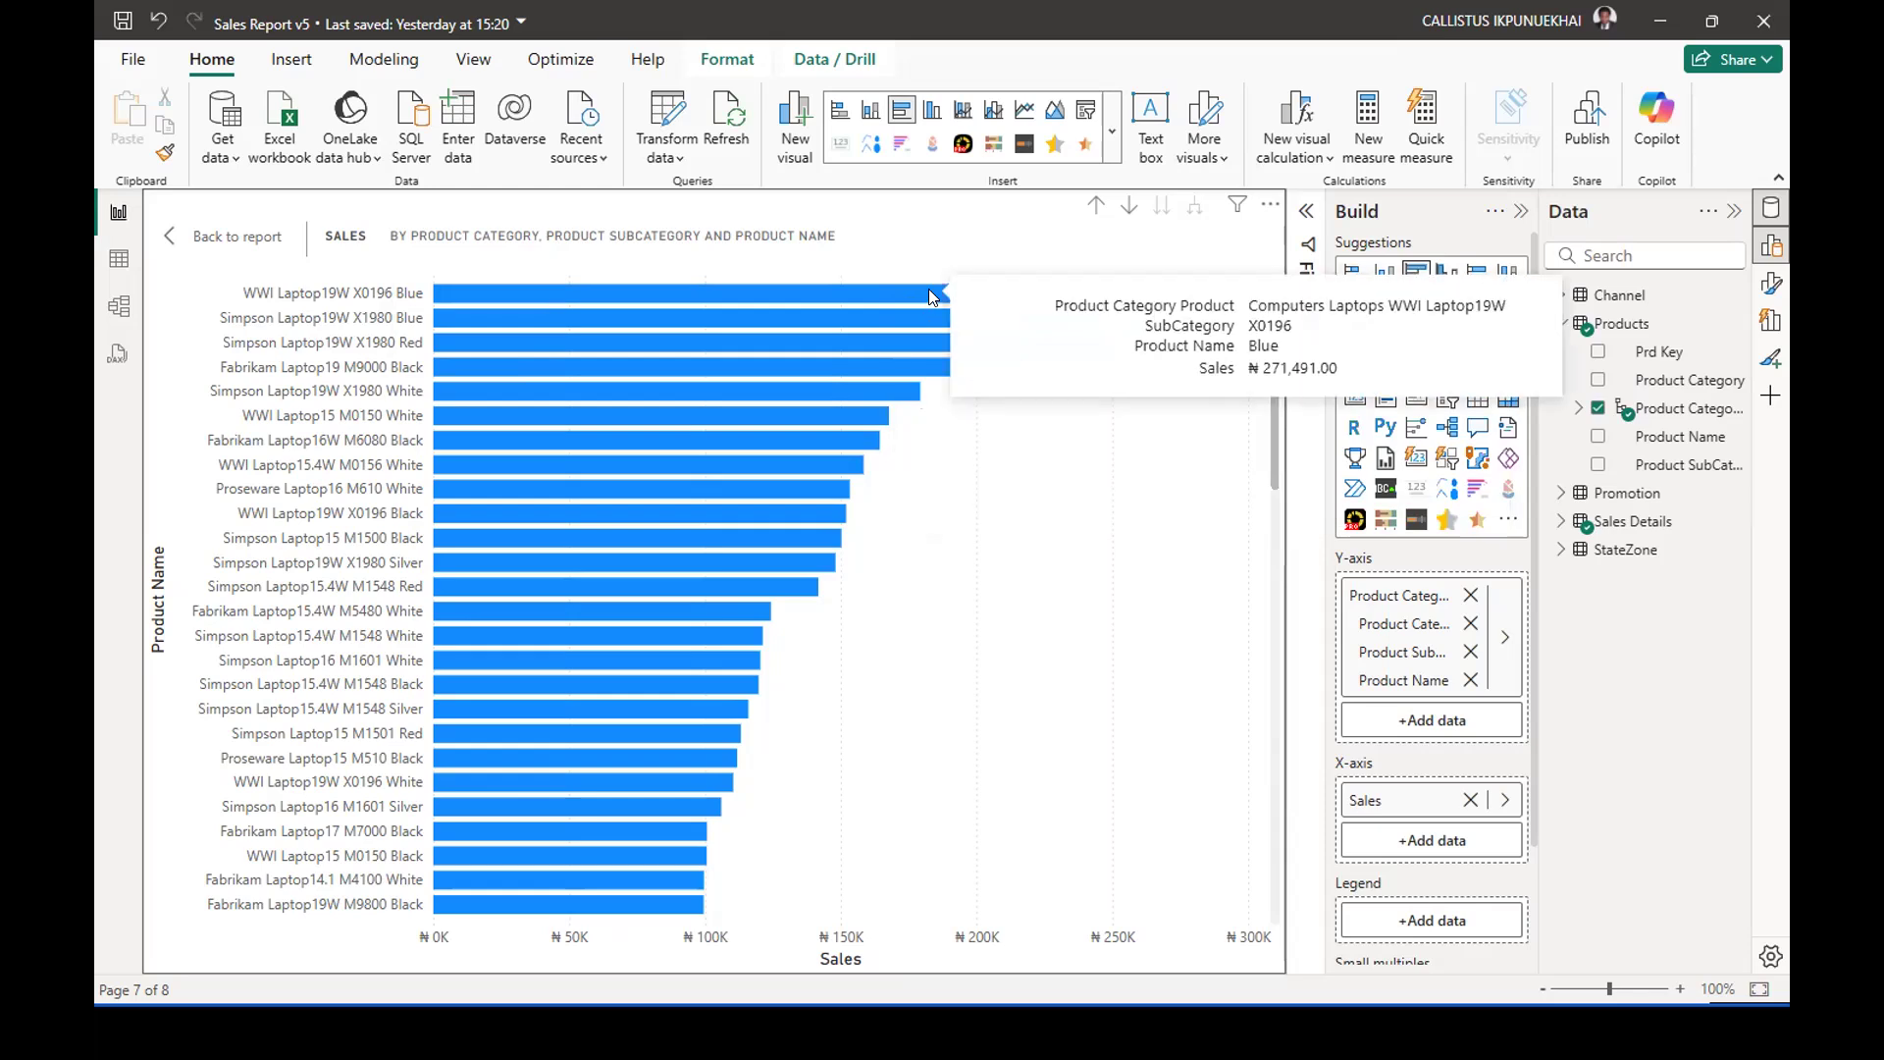
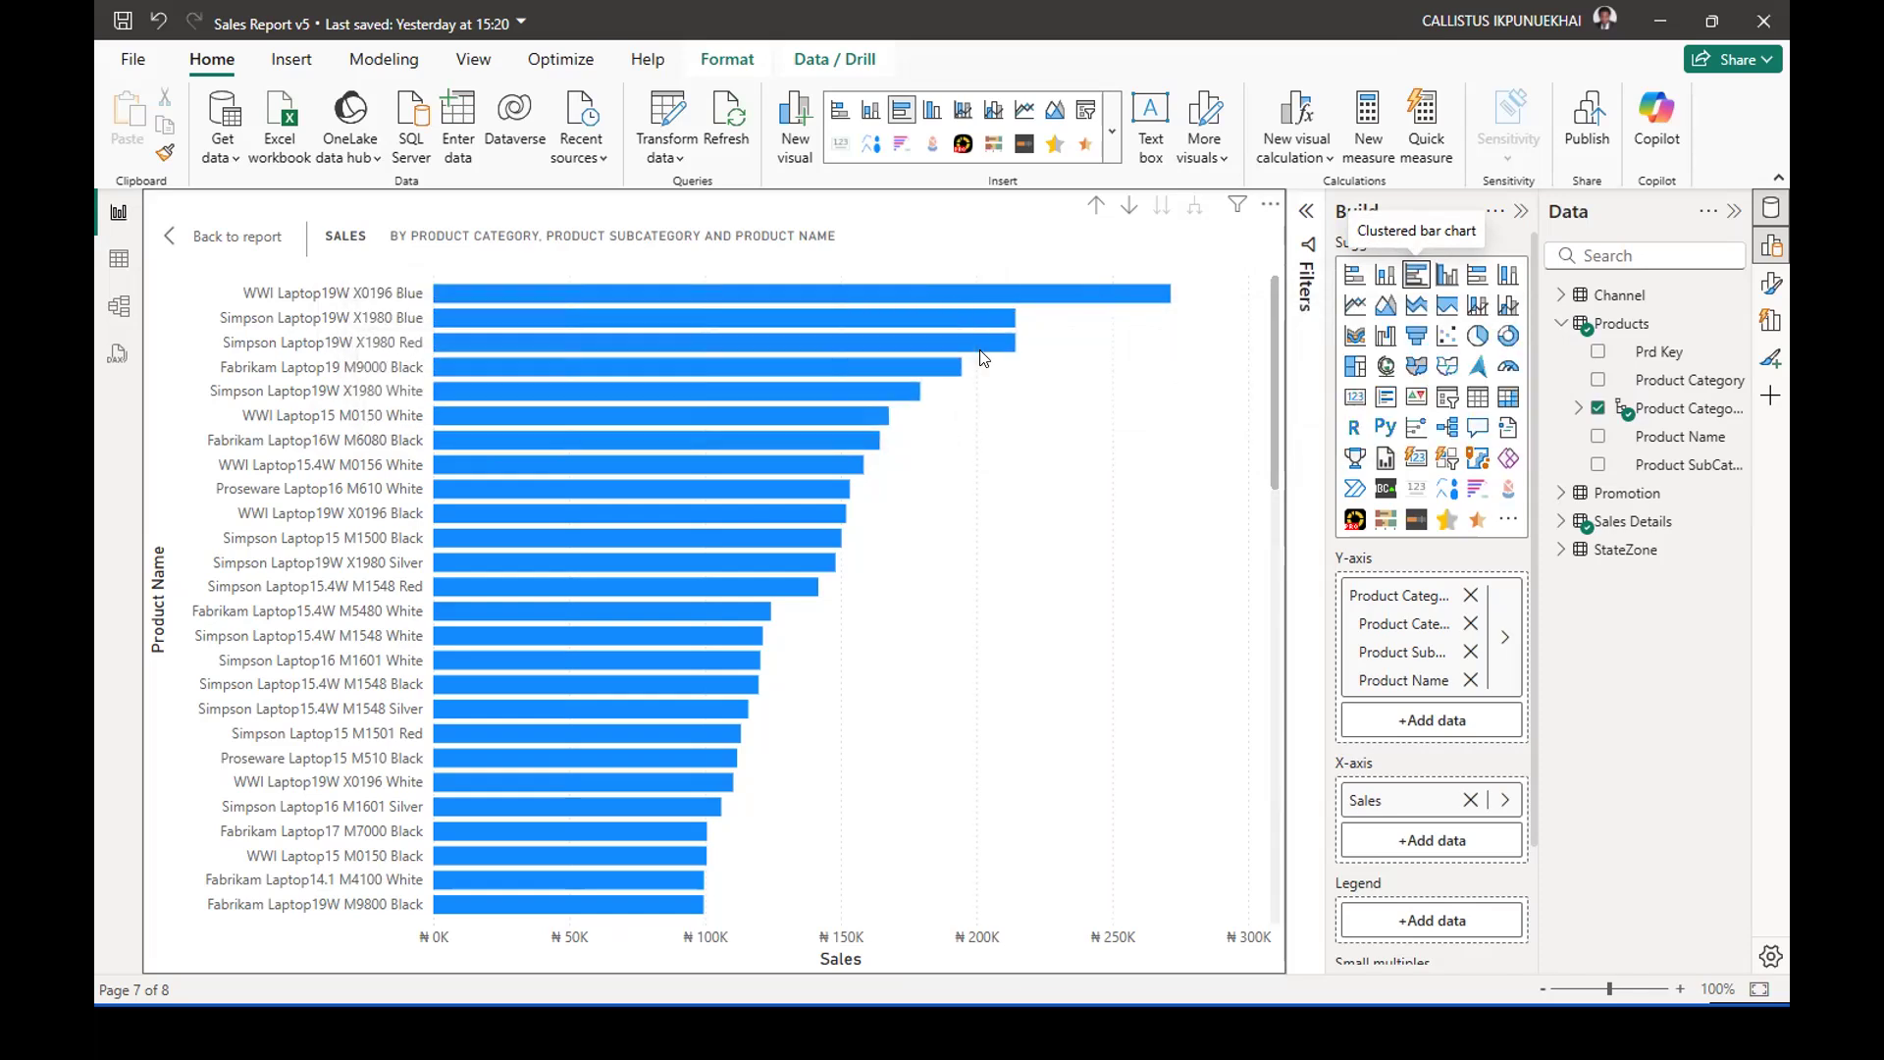
Drill up from the laptop product names to the product category level and return to the report page.
mouse_move(933, 365)
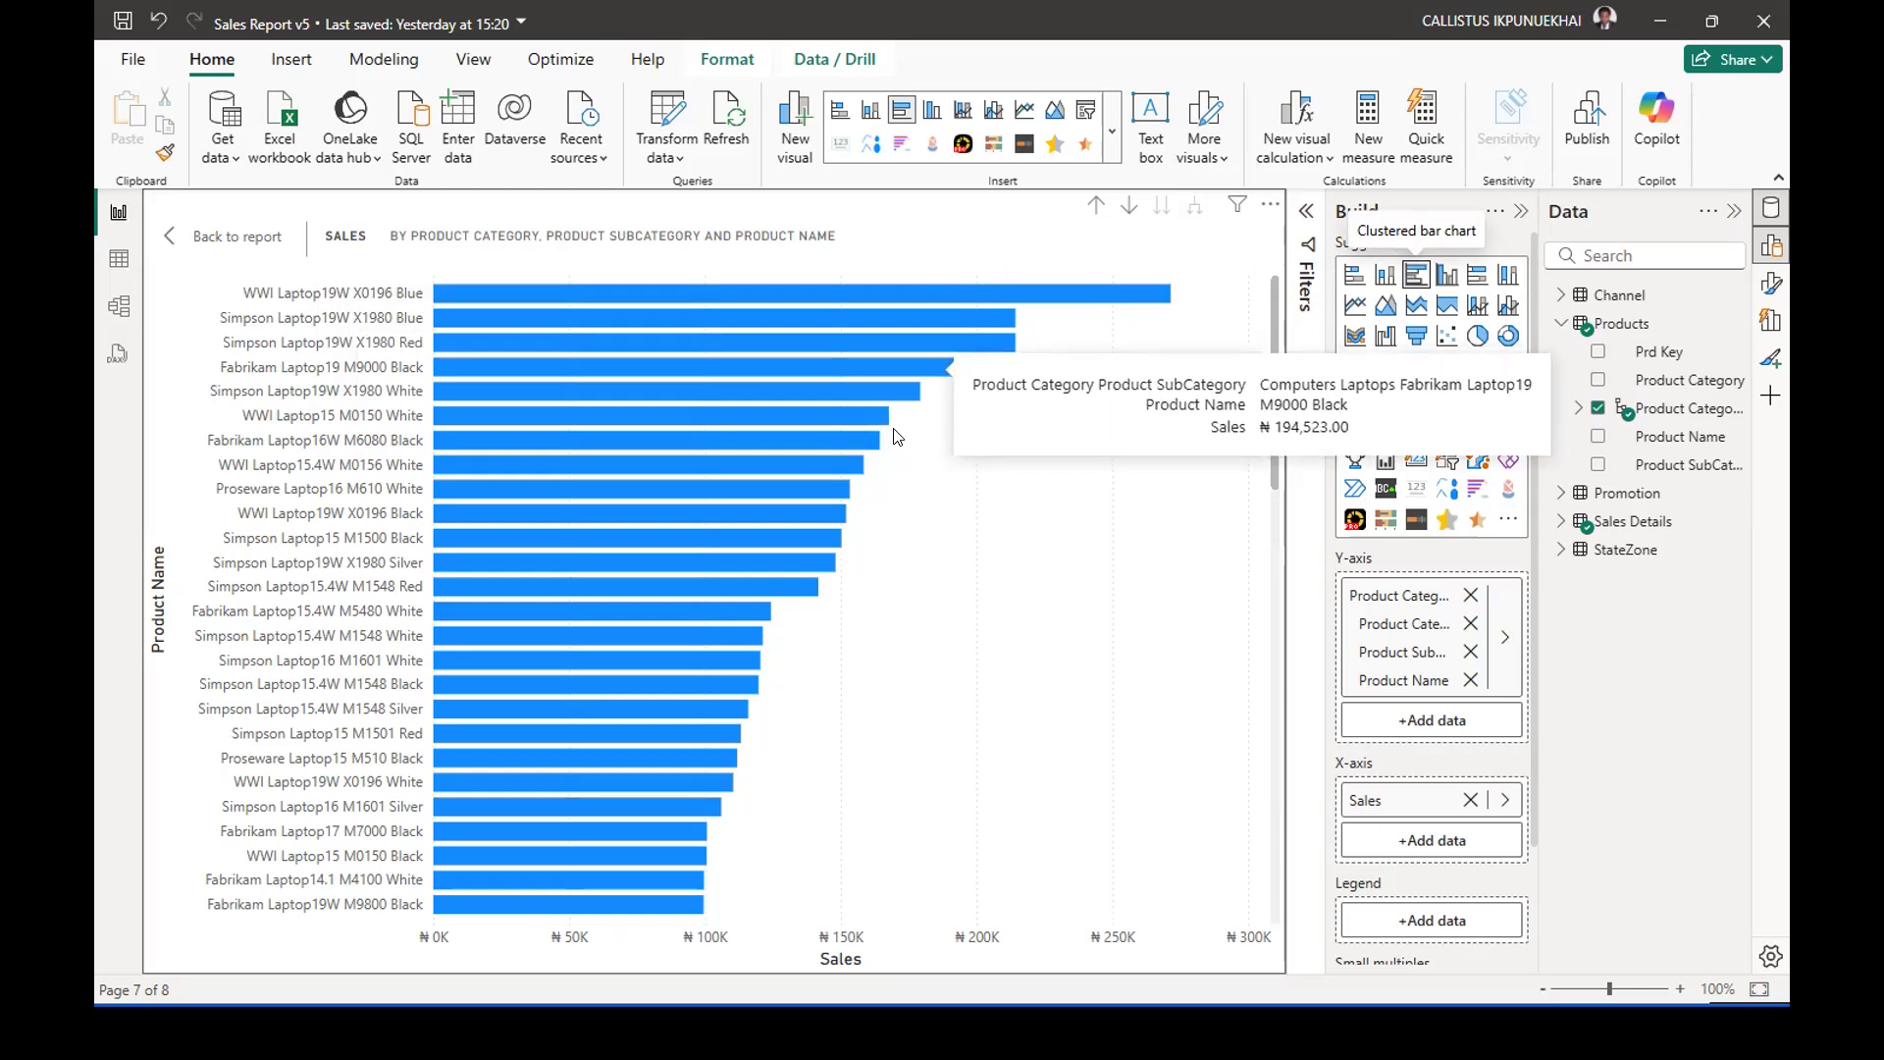
mouse_move(834, 466)
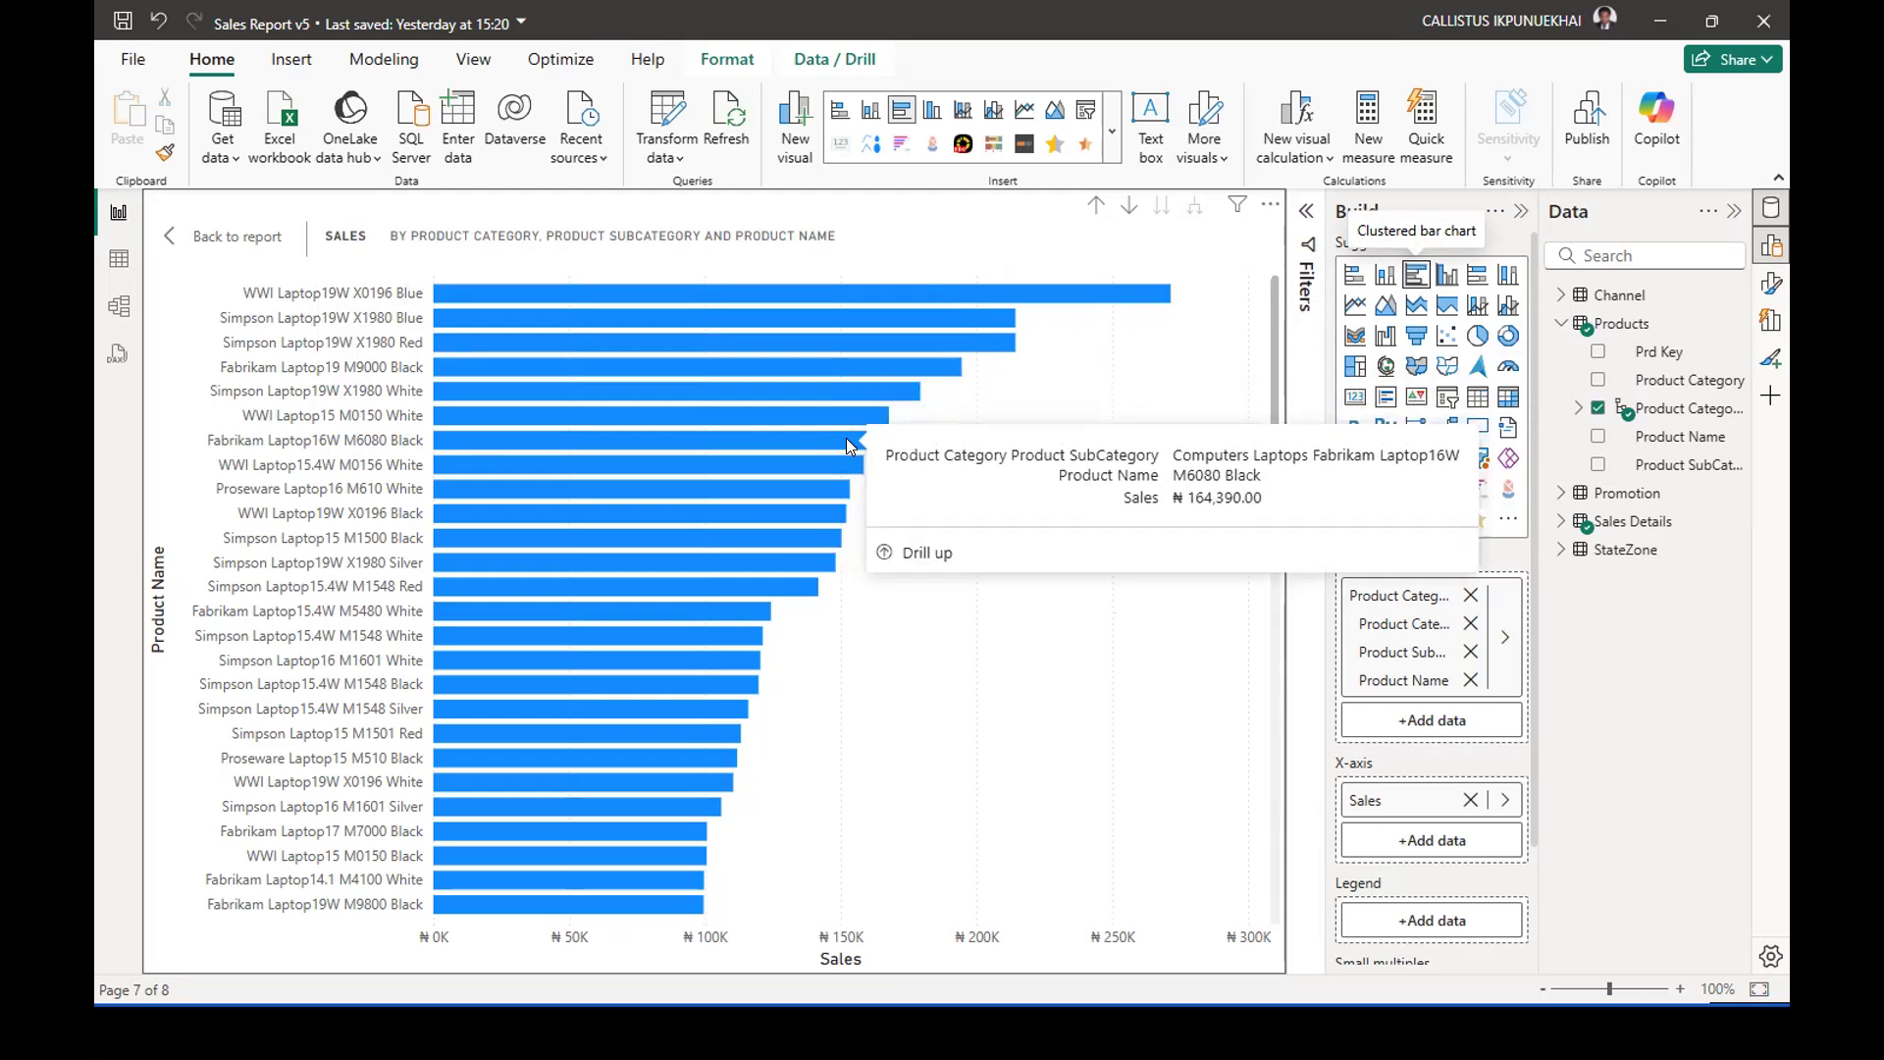
left_click(1091, 210)
left_click(1093, 206)
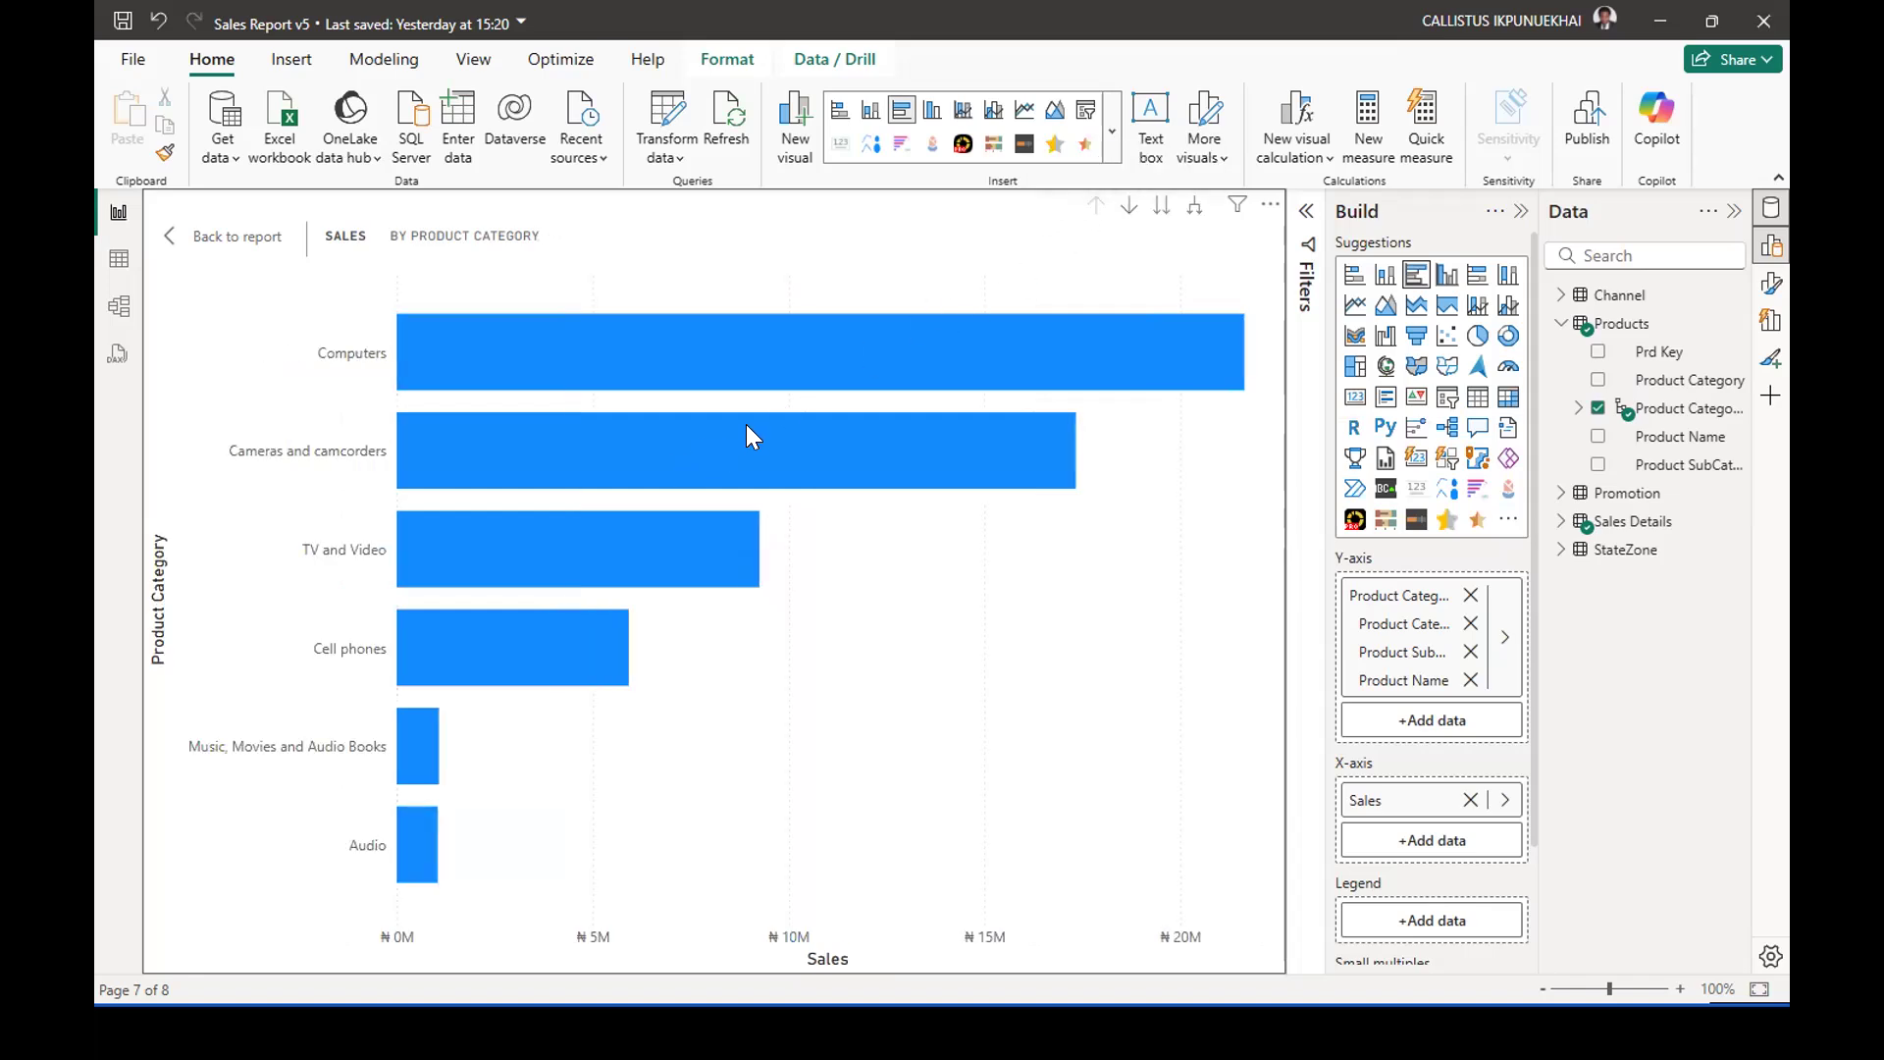
left_click(189, 245)
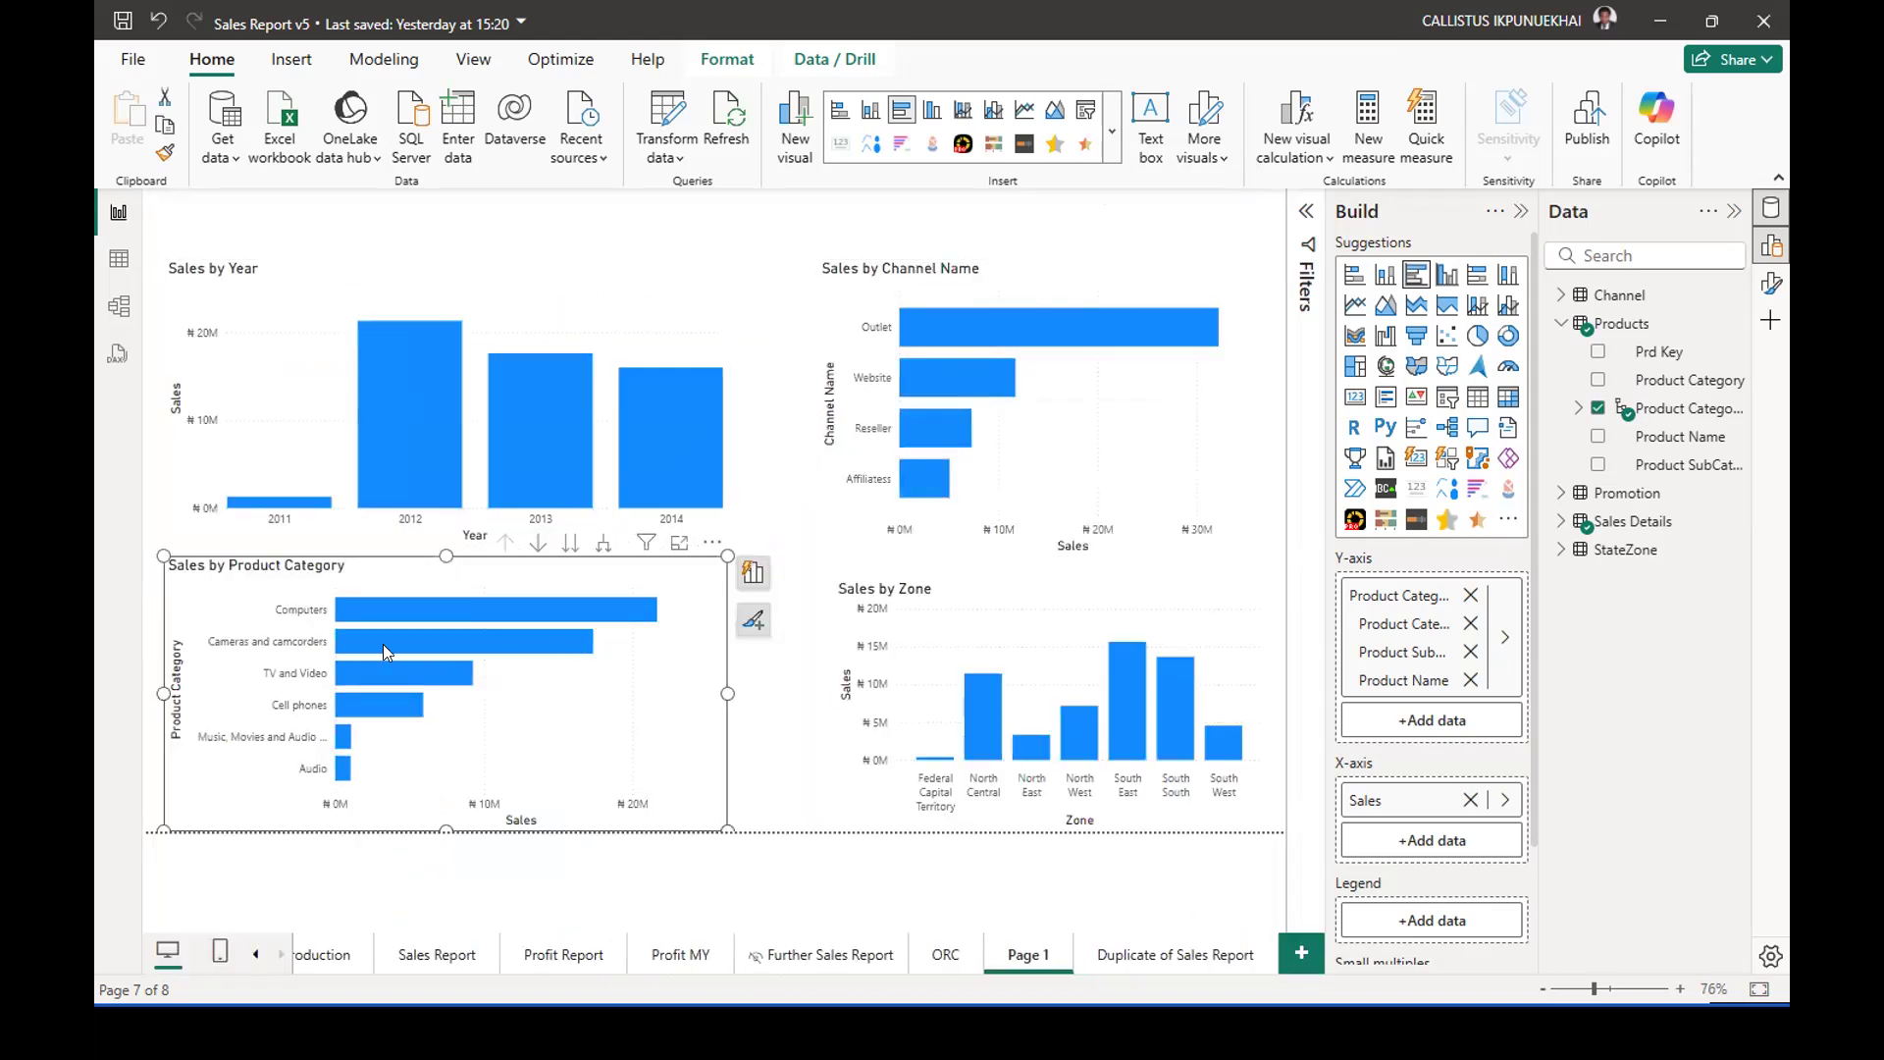
Move the Sales by Zone chart slightly up and widen it toward the Sales by Product Category chart.
mouse_move(565, 612)
left_click(768, 669)
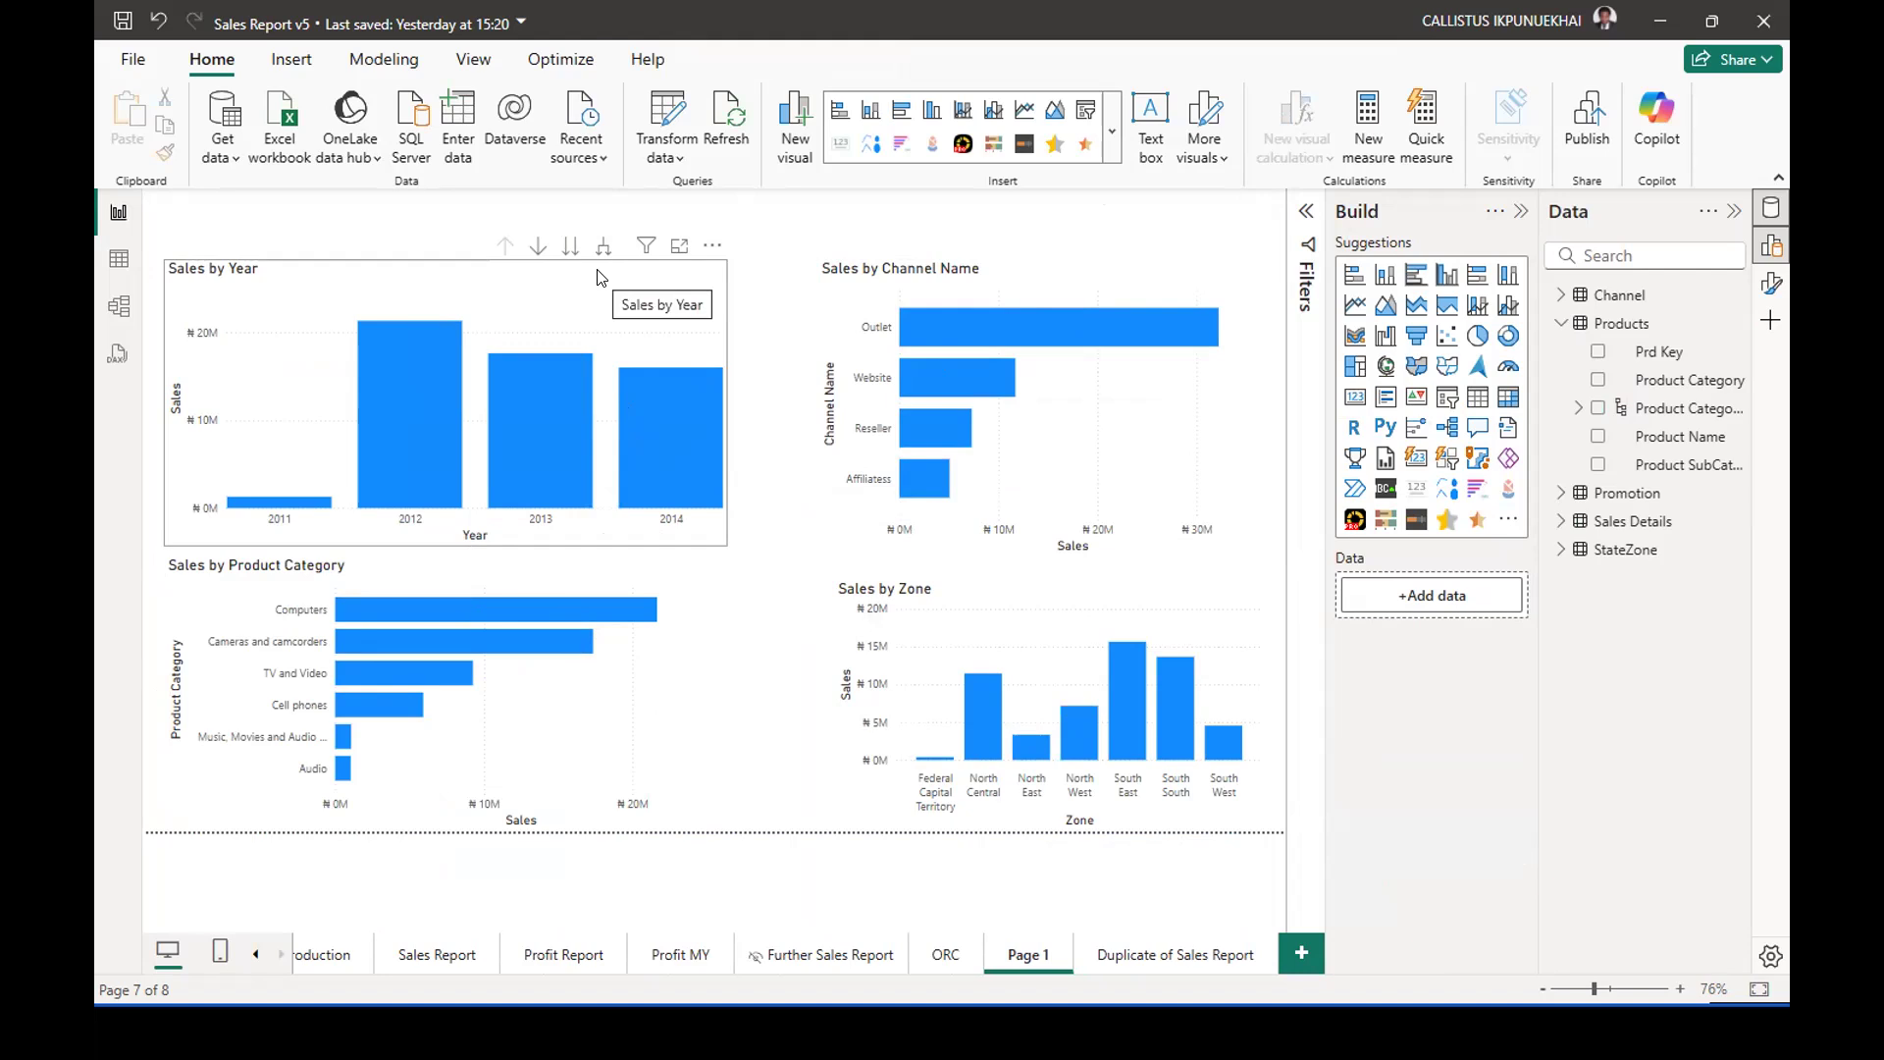
left_click(695, 699)
left_click(970, 602)
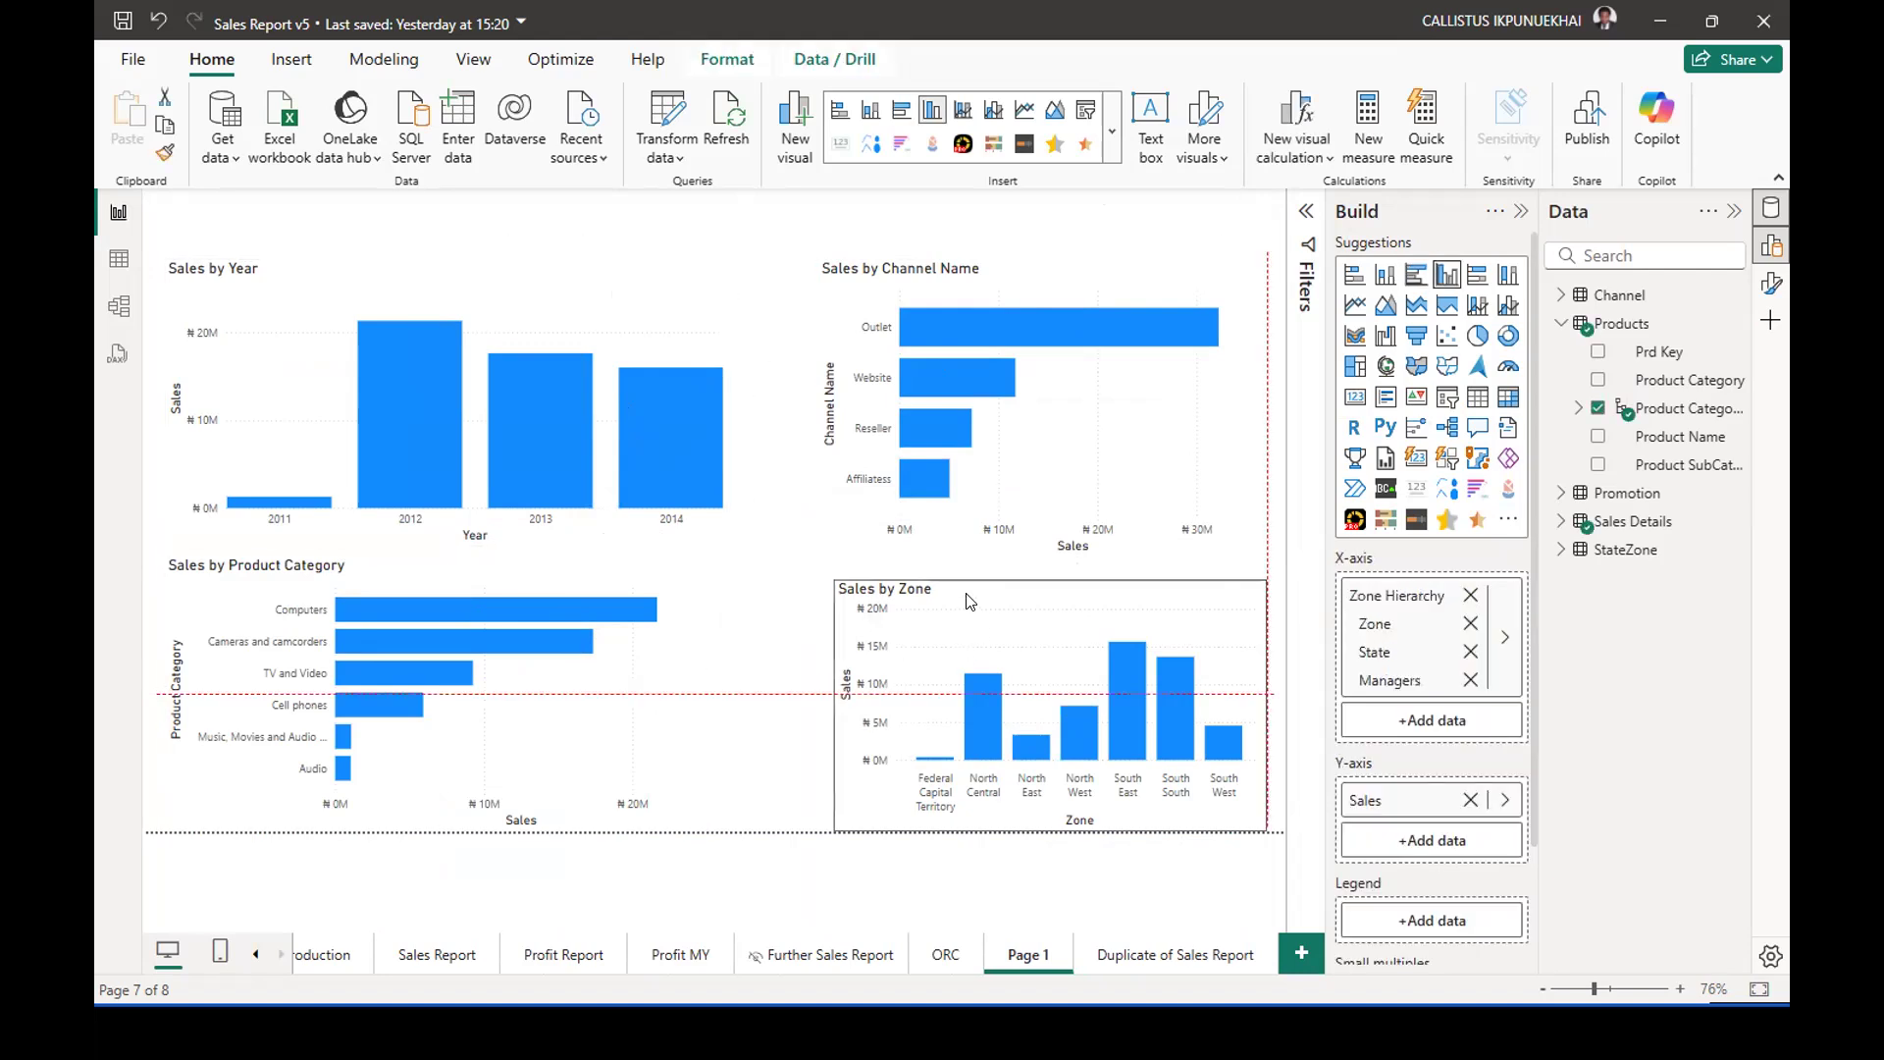
left_click_drag(969, 601, 907, 570)
left_click_drag(757, 667, 719, 672)
left_click_drag(1000, 593, 1011, 616)
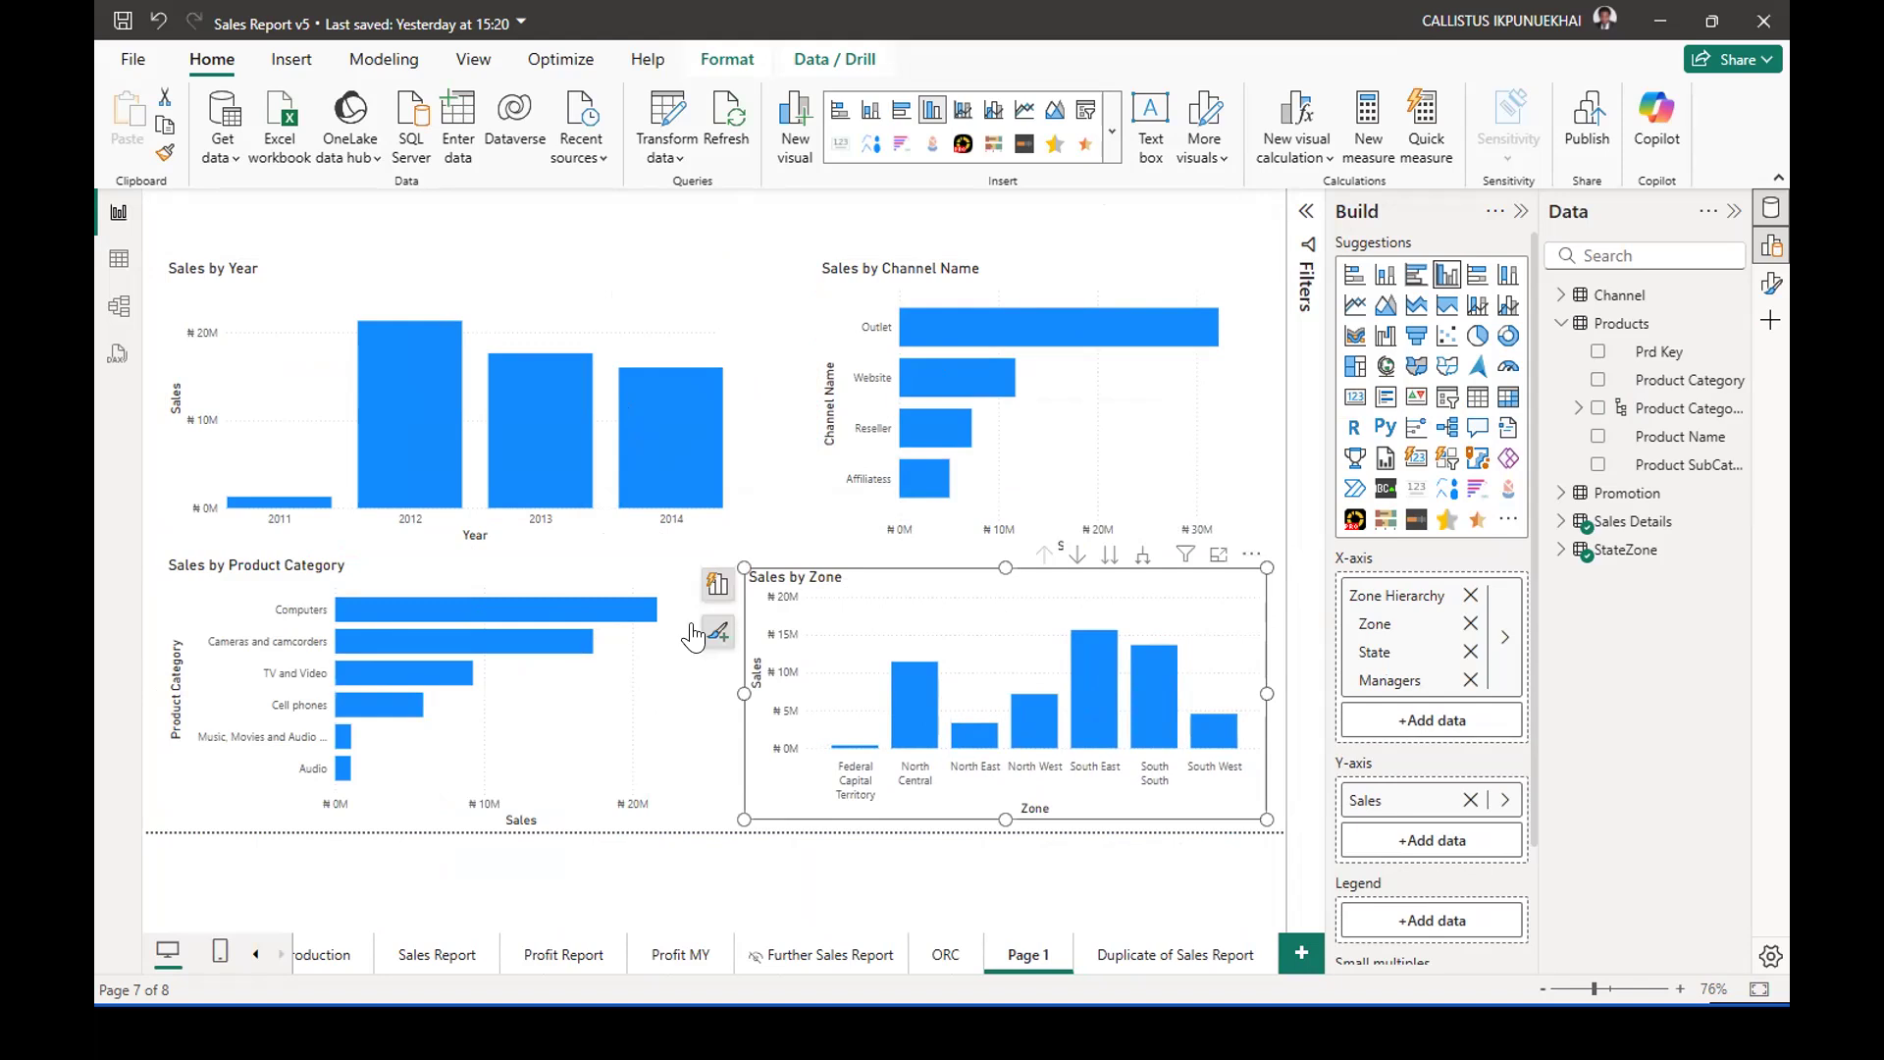
Align the Sales by Product Category chart's top and bottom edges with the Sales by Zone chart, and extend the Sales by Year chart slightly downward.
left_click(658, 668)
left_click_drag(659, 668, 662, 681)
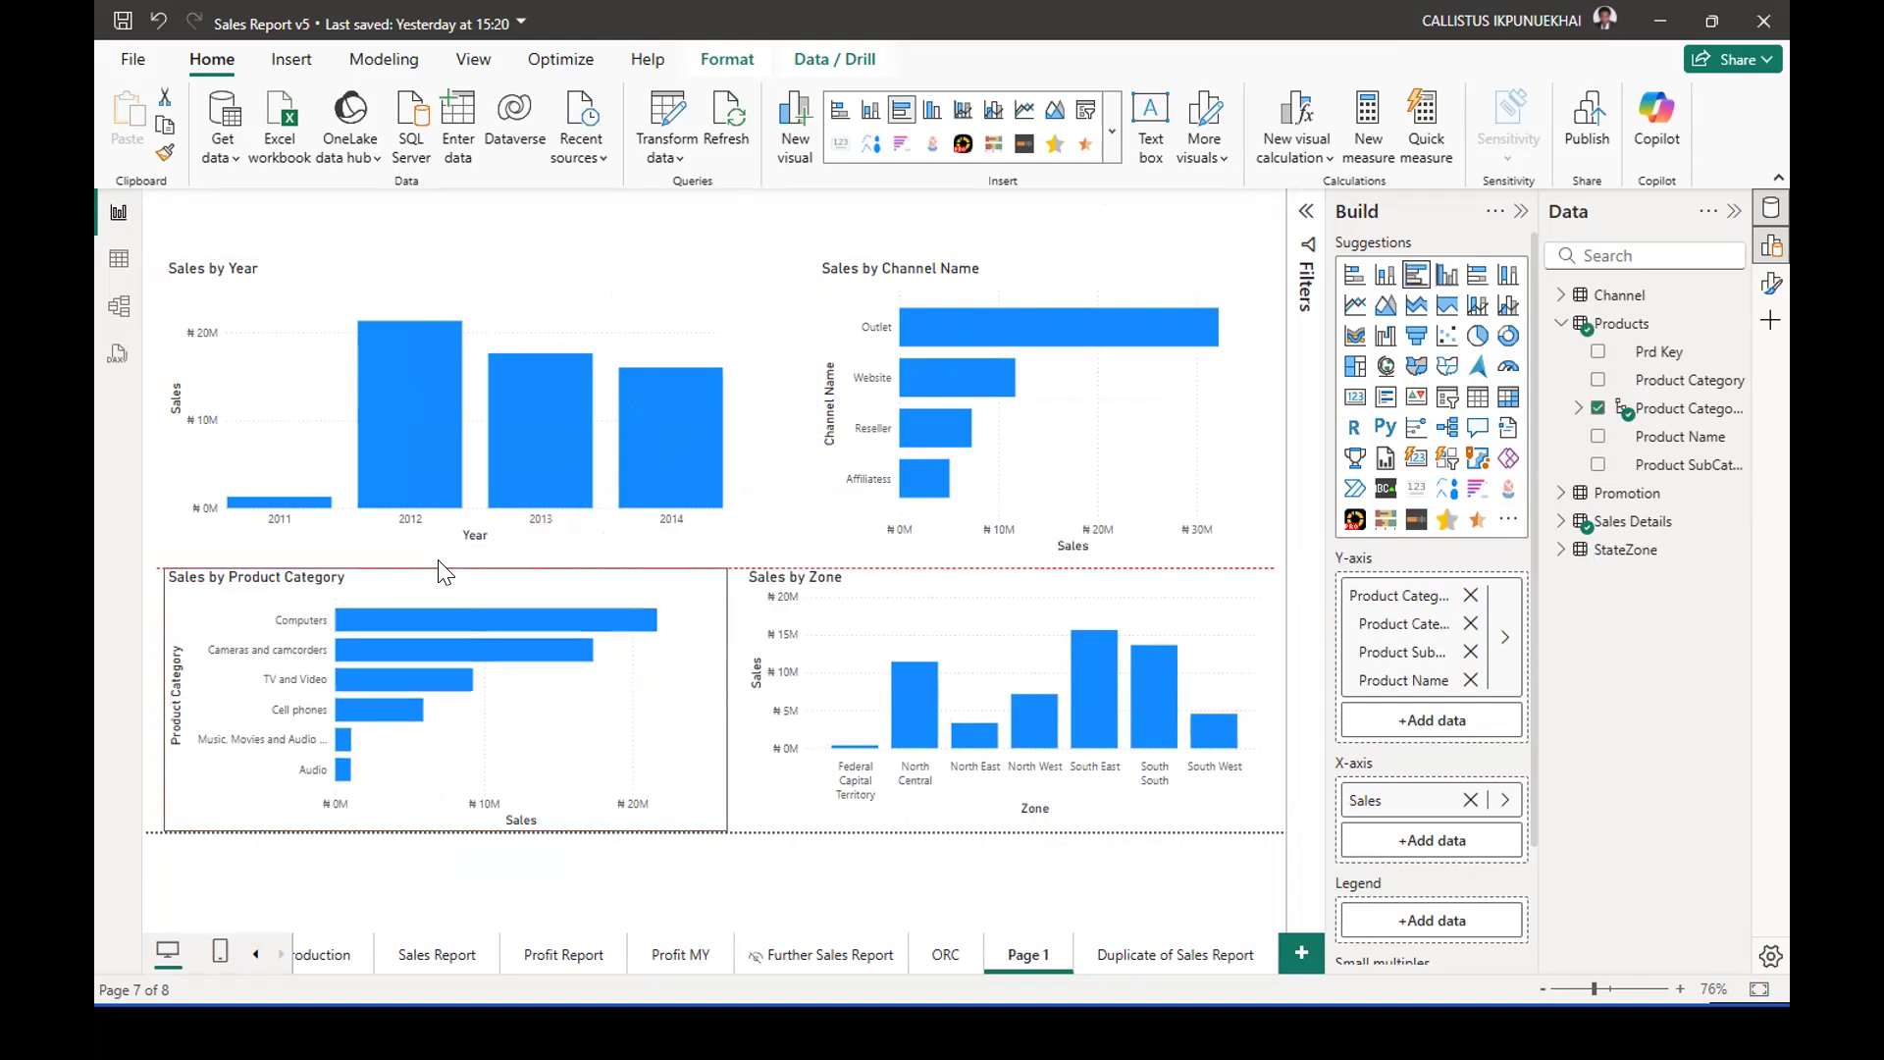
left_click_drag(454, 821, 454, 818)
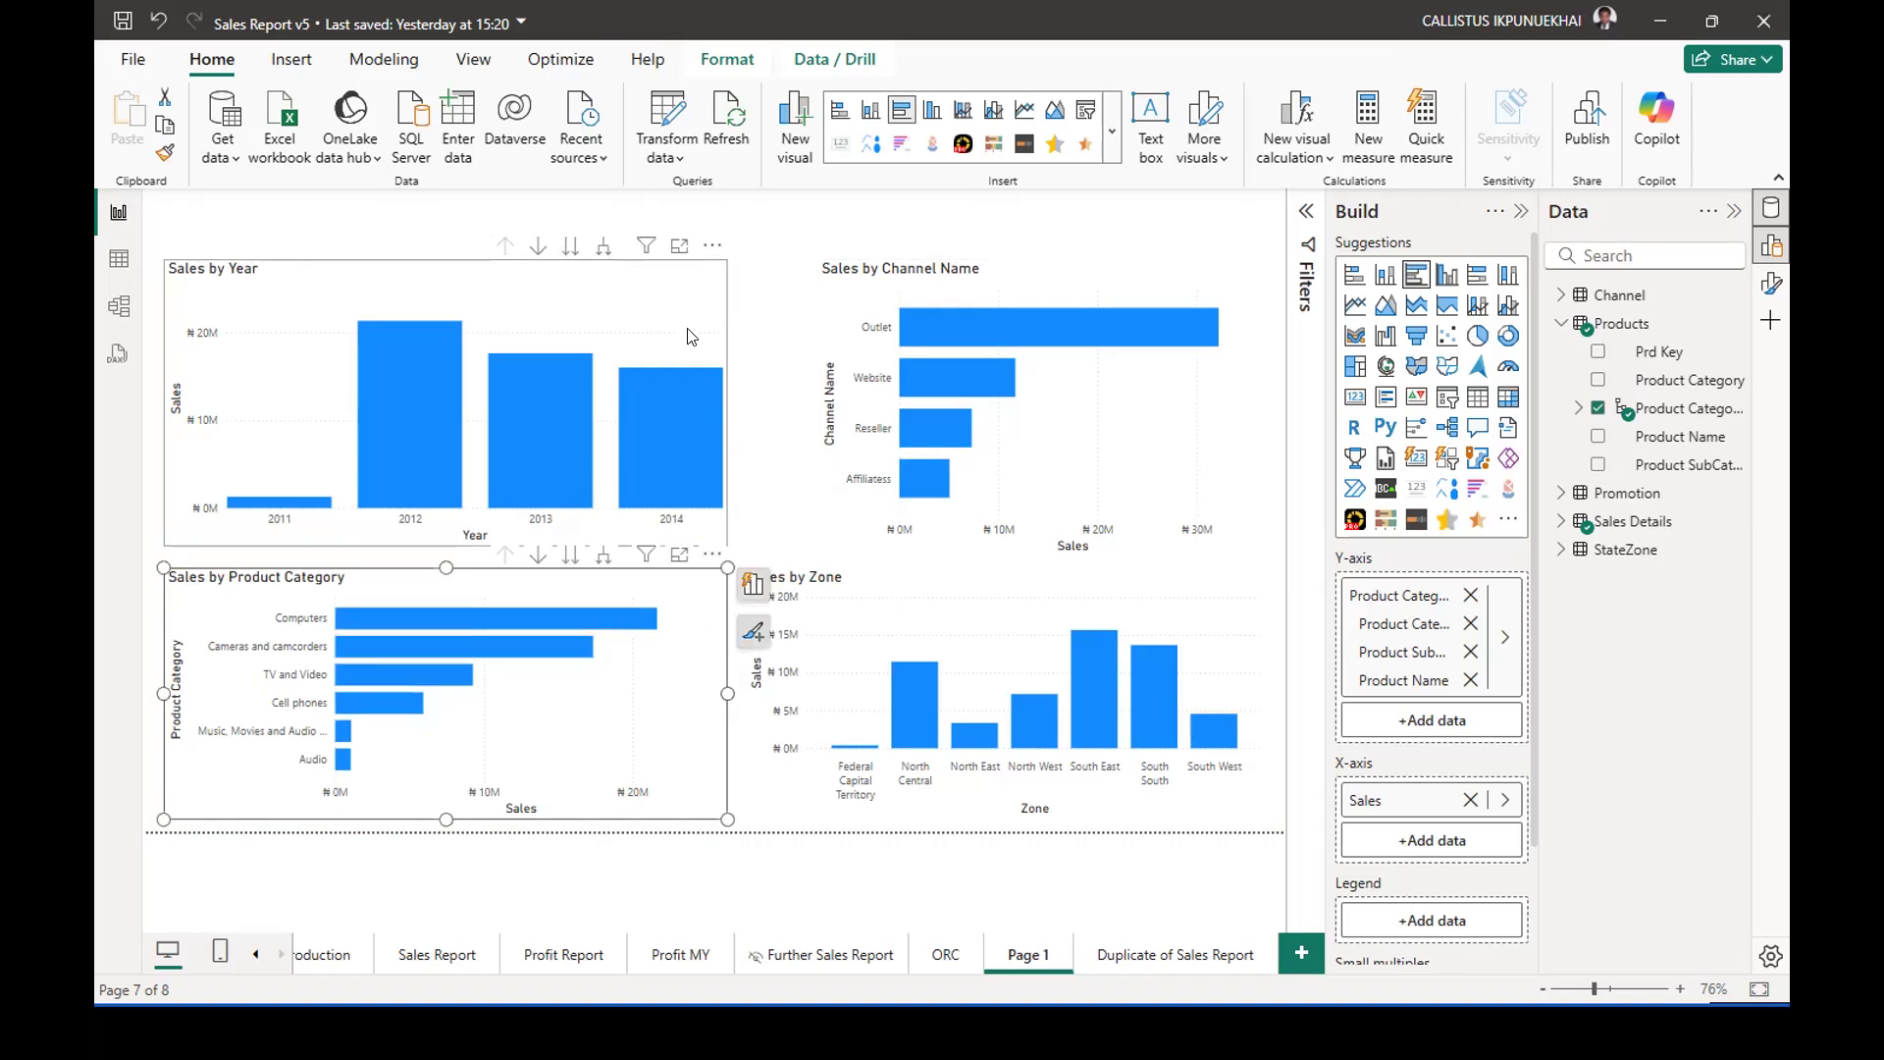
left_click(577, 530)
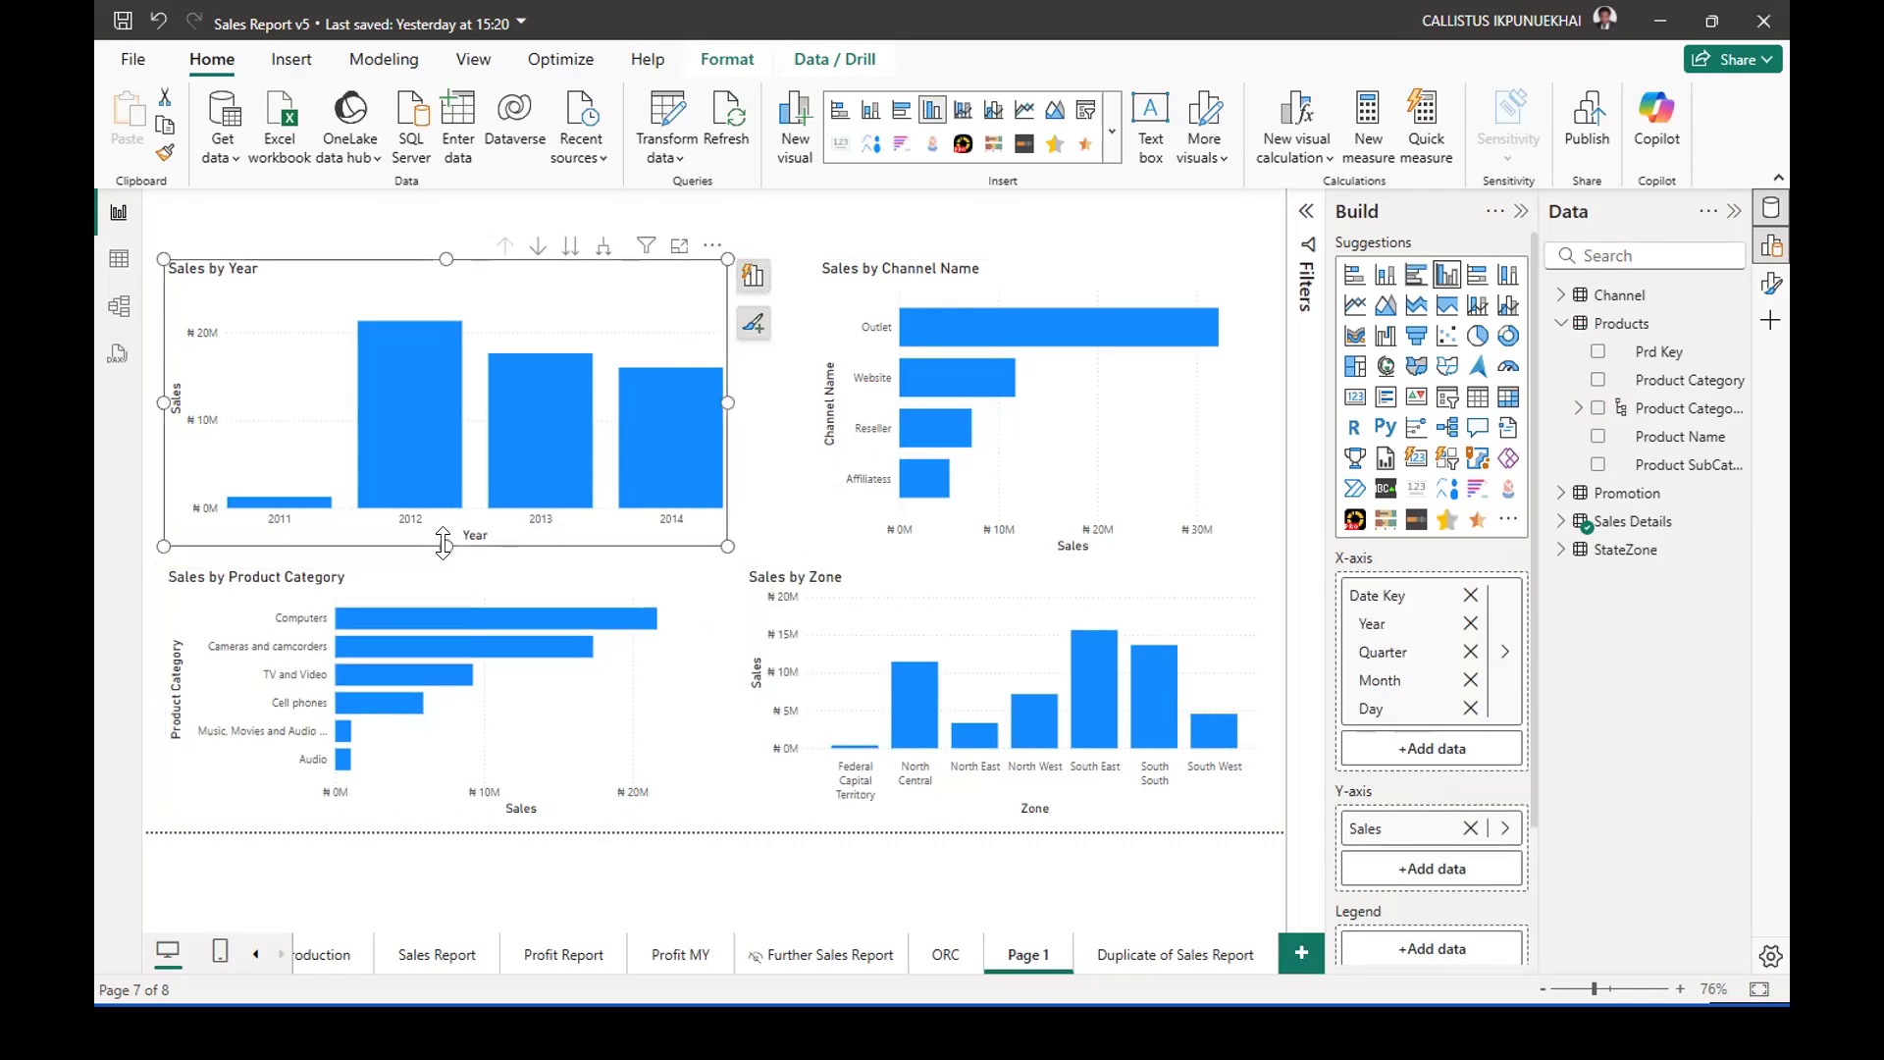
left_click_drag(443, 557, 443, 560)
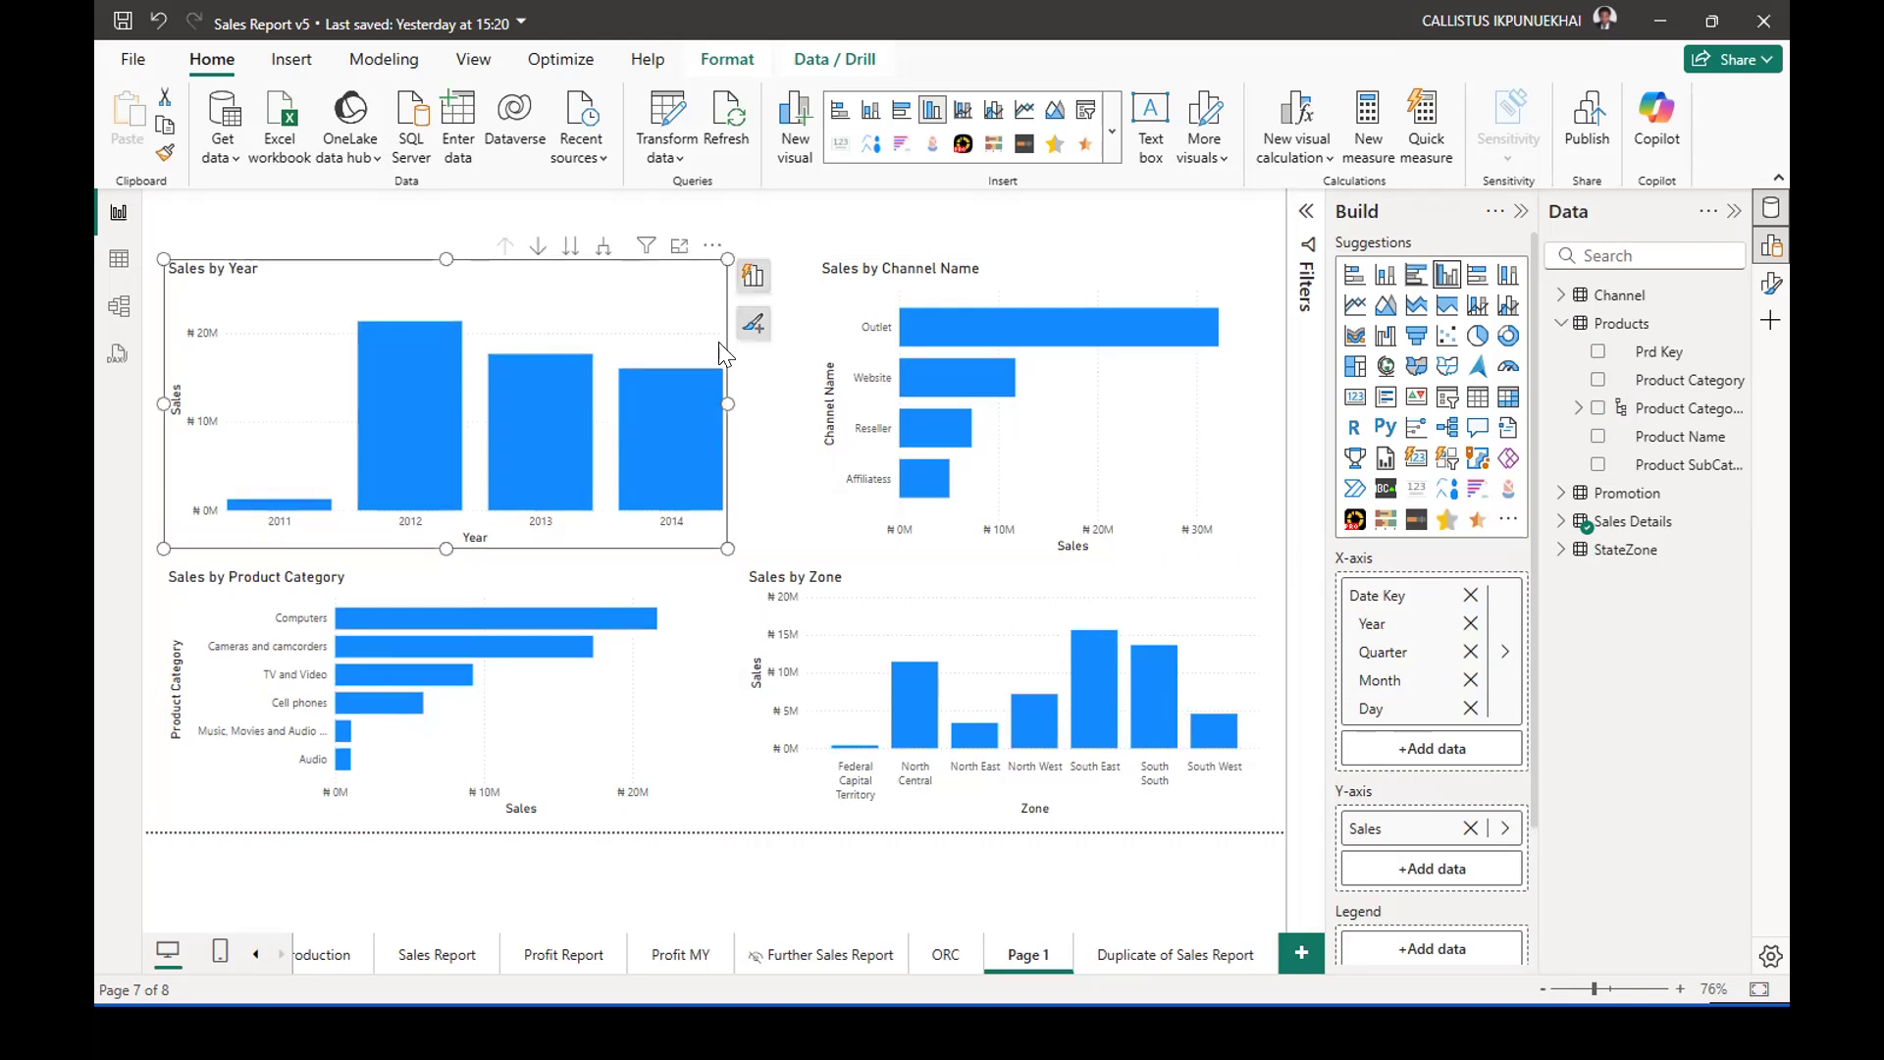
Widen the Sales by Channel Name chart to match the Sales by Zone chart and align its bottom edge with the Sales by Year chart.
left_click(1044, 278)
left_click_drag(818, 410, 744, 406)
left_click_drag(1001, 557, 1008, 553)
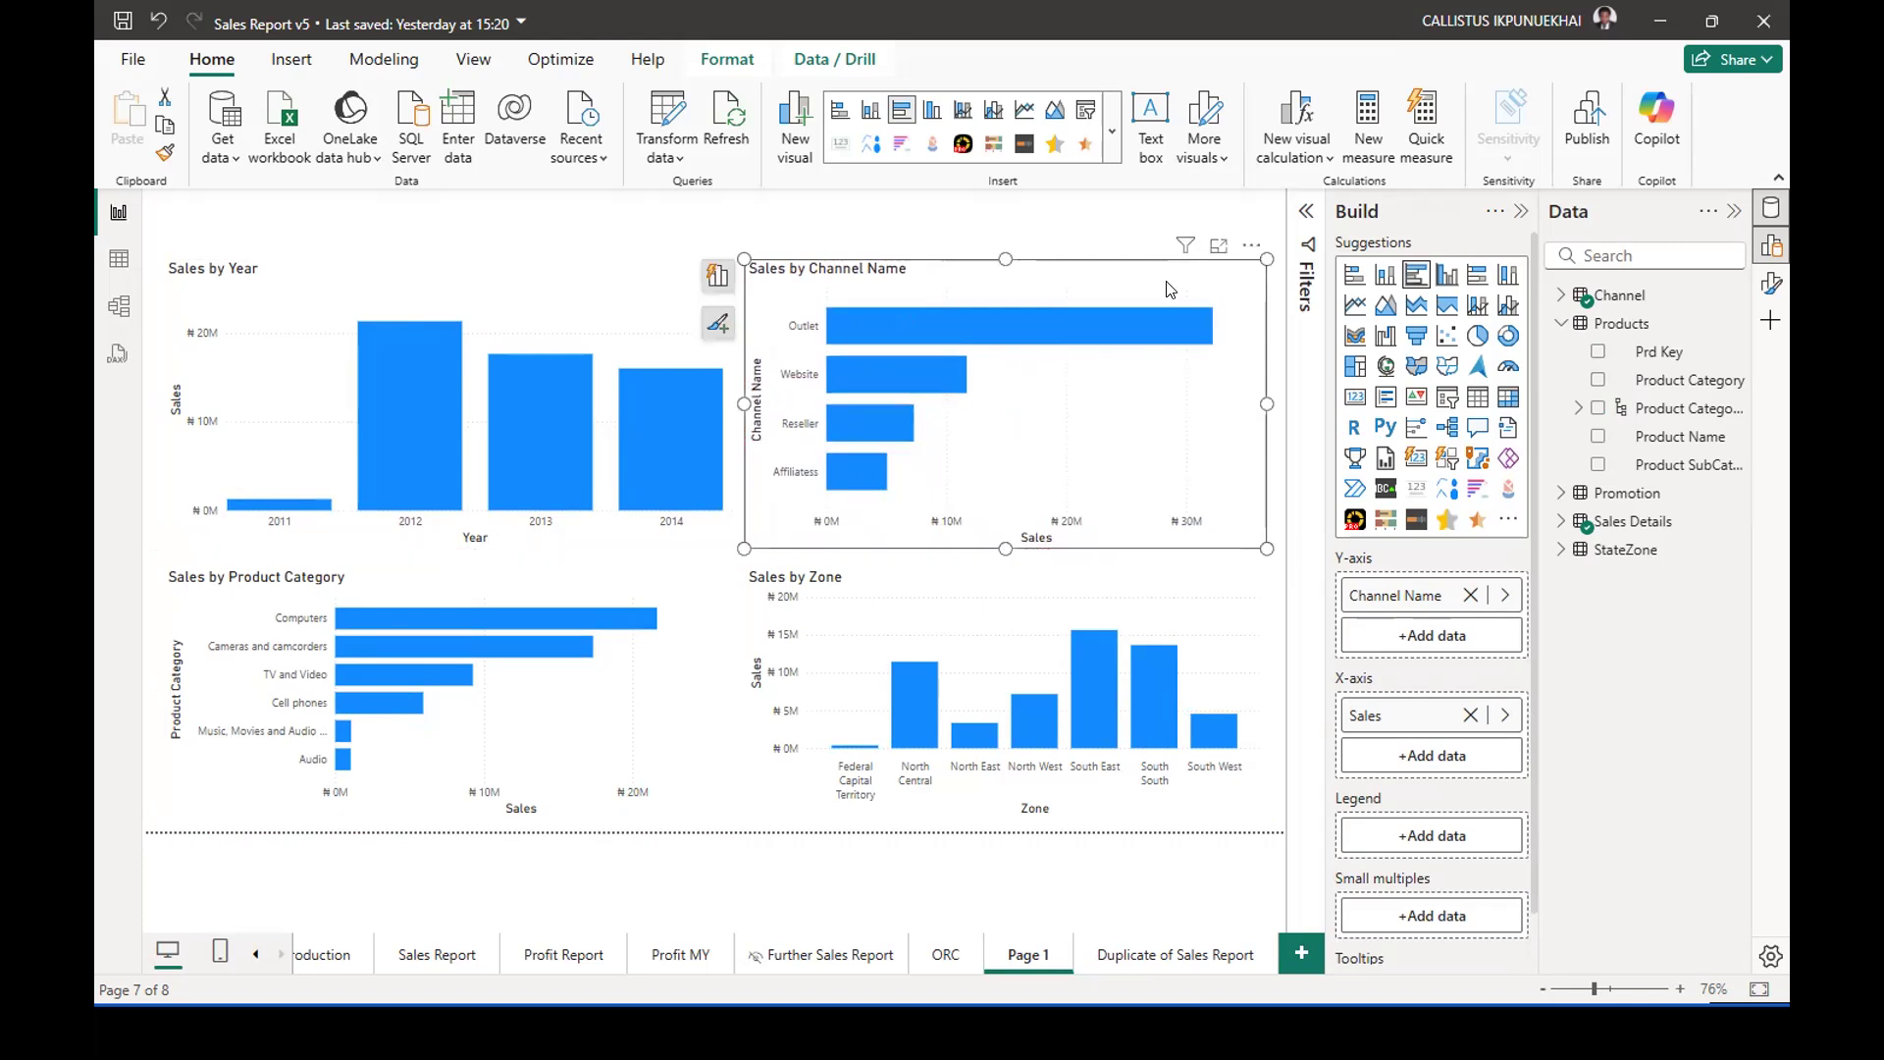
left_click(1074, 212)
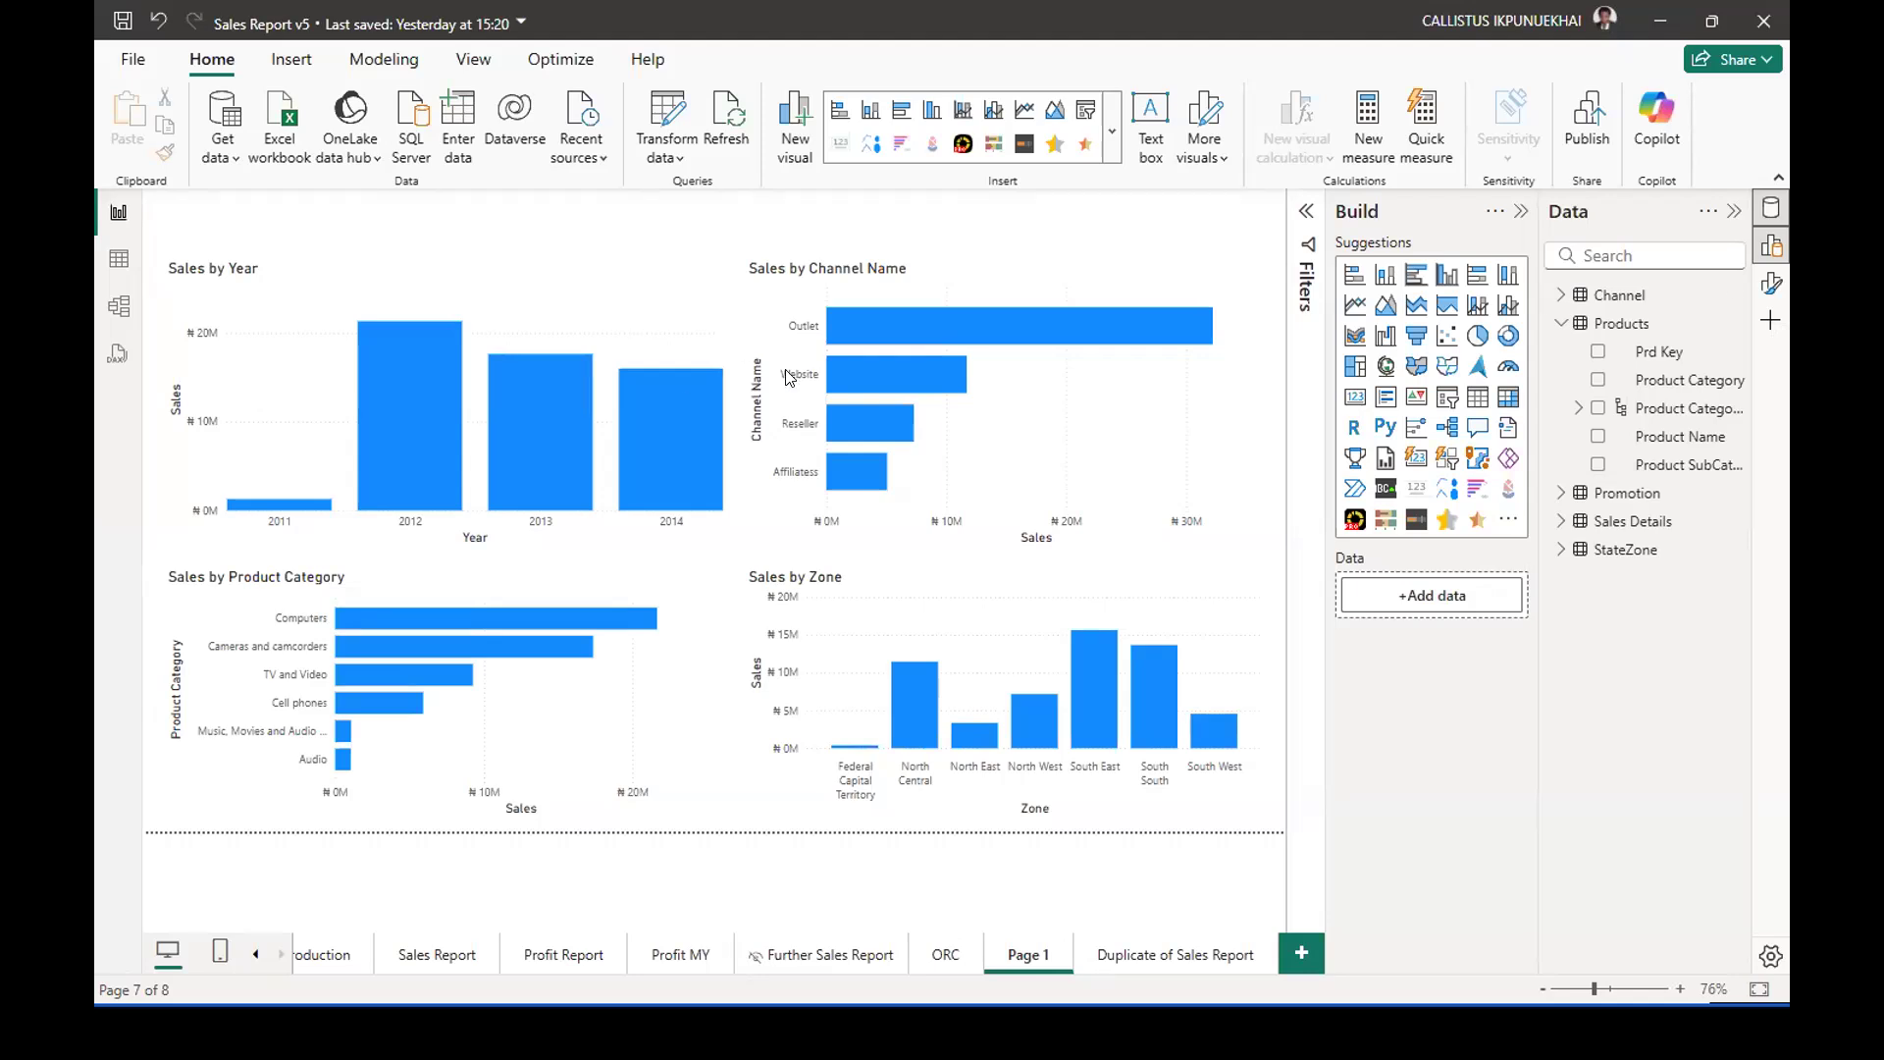
Shift the Sales by Channel Name and Sales by Zone charts slightly right to widen the gap between the two chart columns.
left_click(1268, 405)
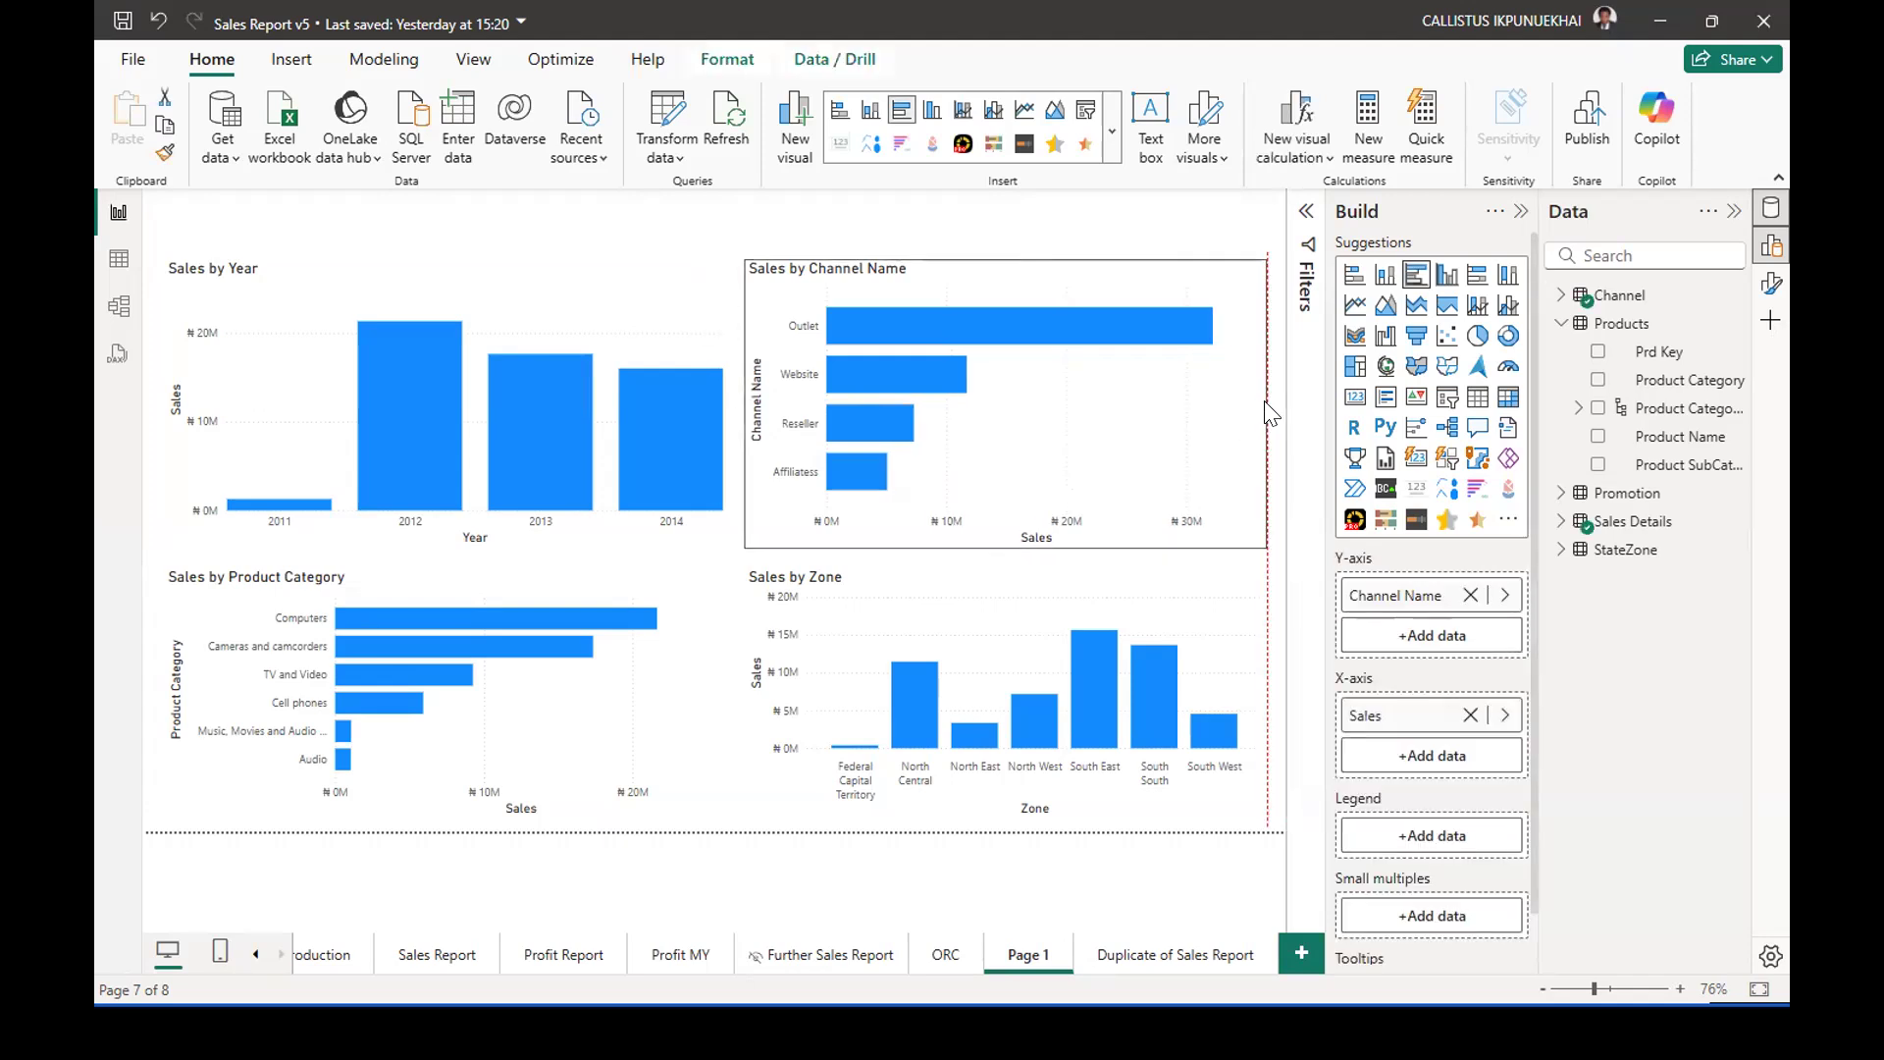
left_click_drag(1159, 420, 1168, 427)
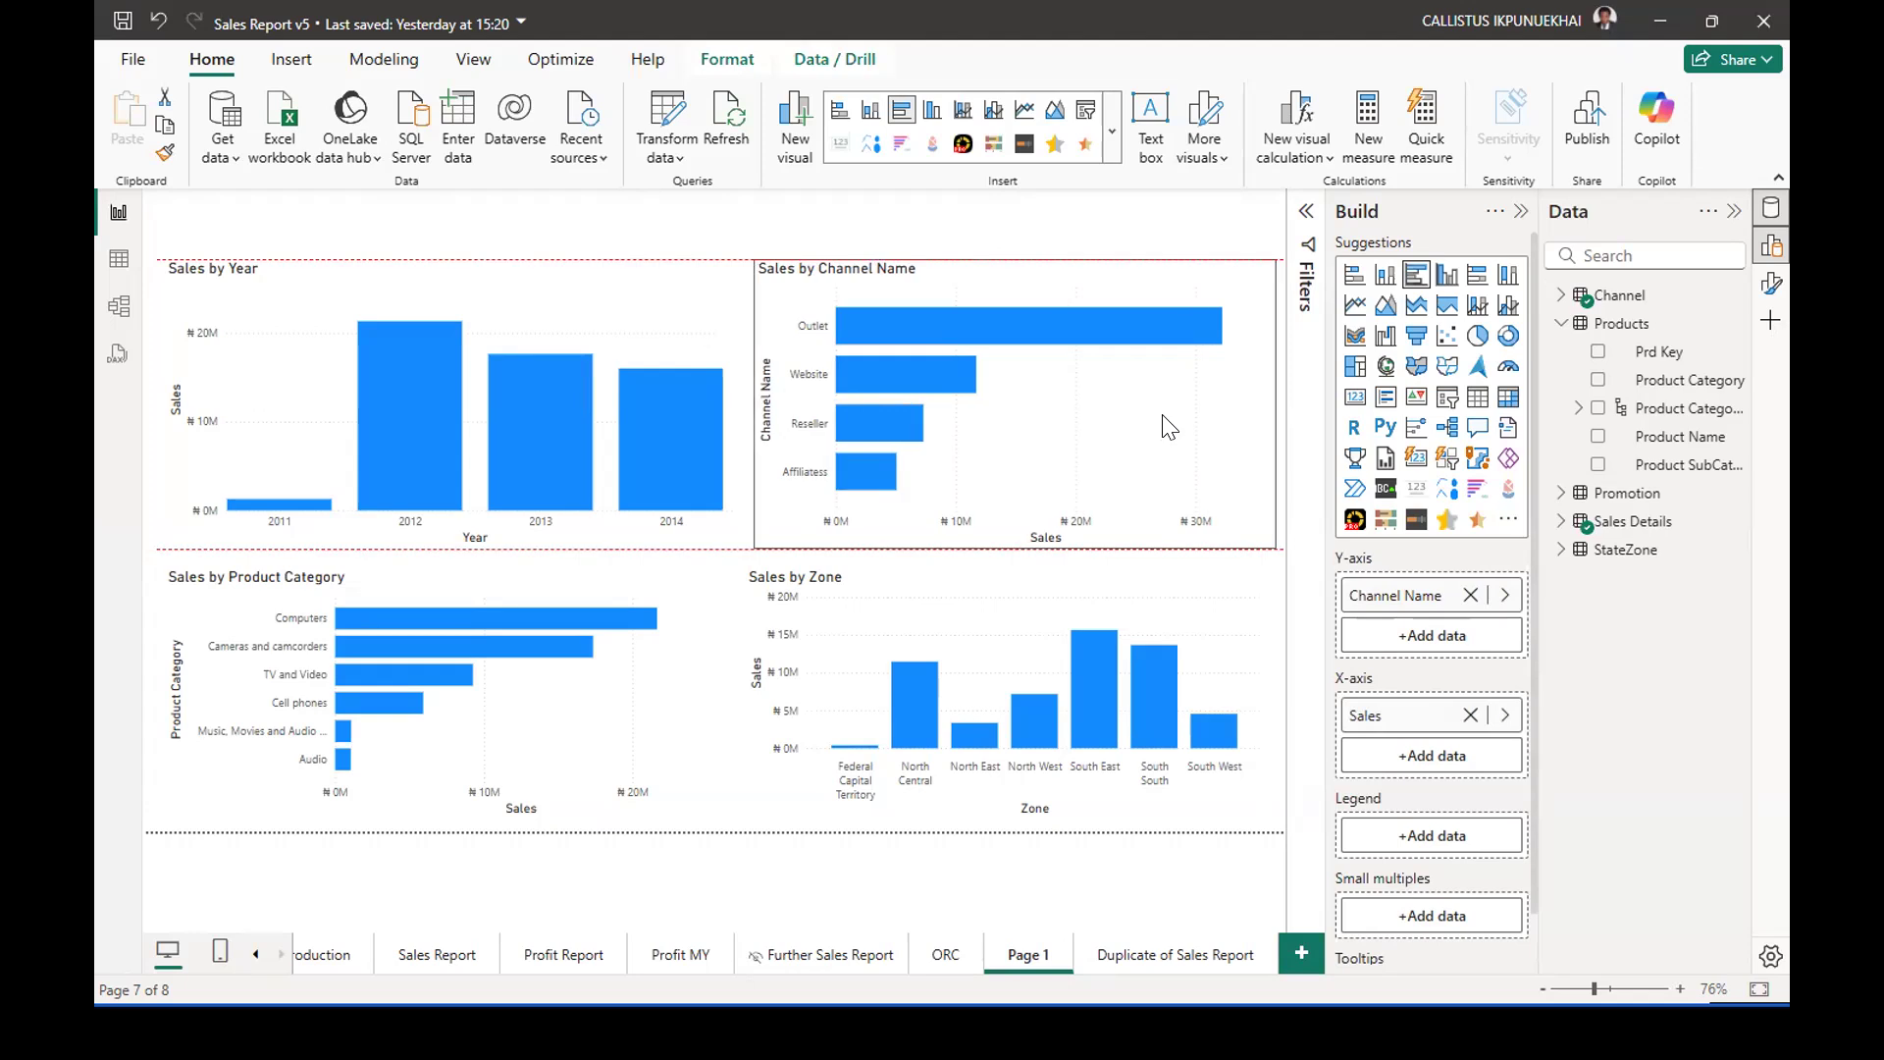
left_click_drag(1181, 585, 1189, 586)
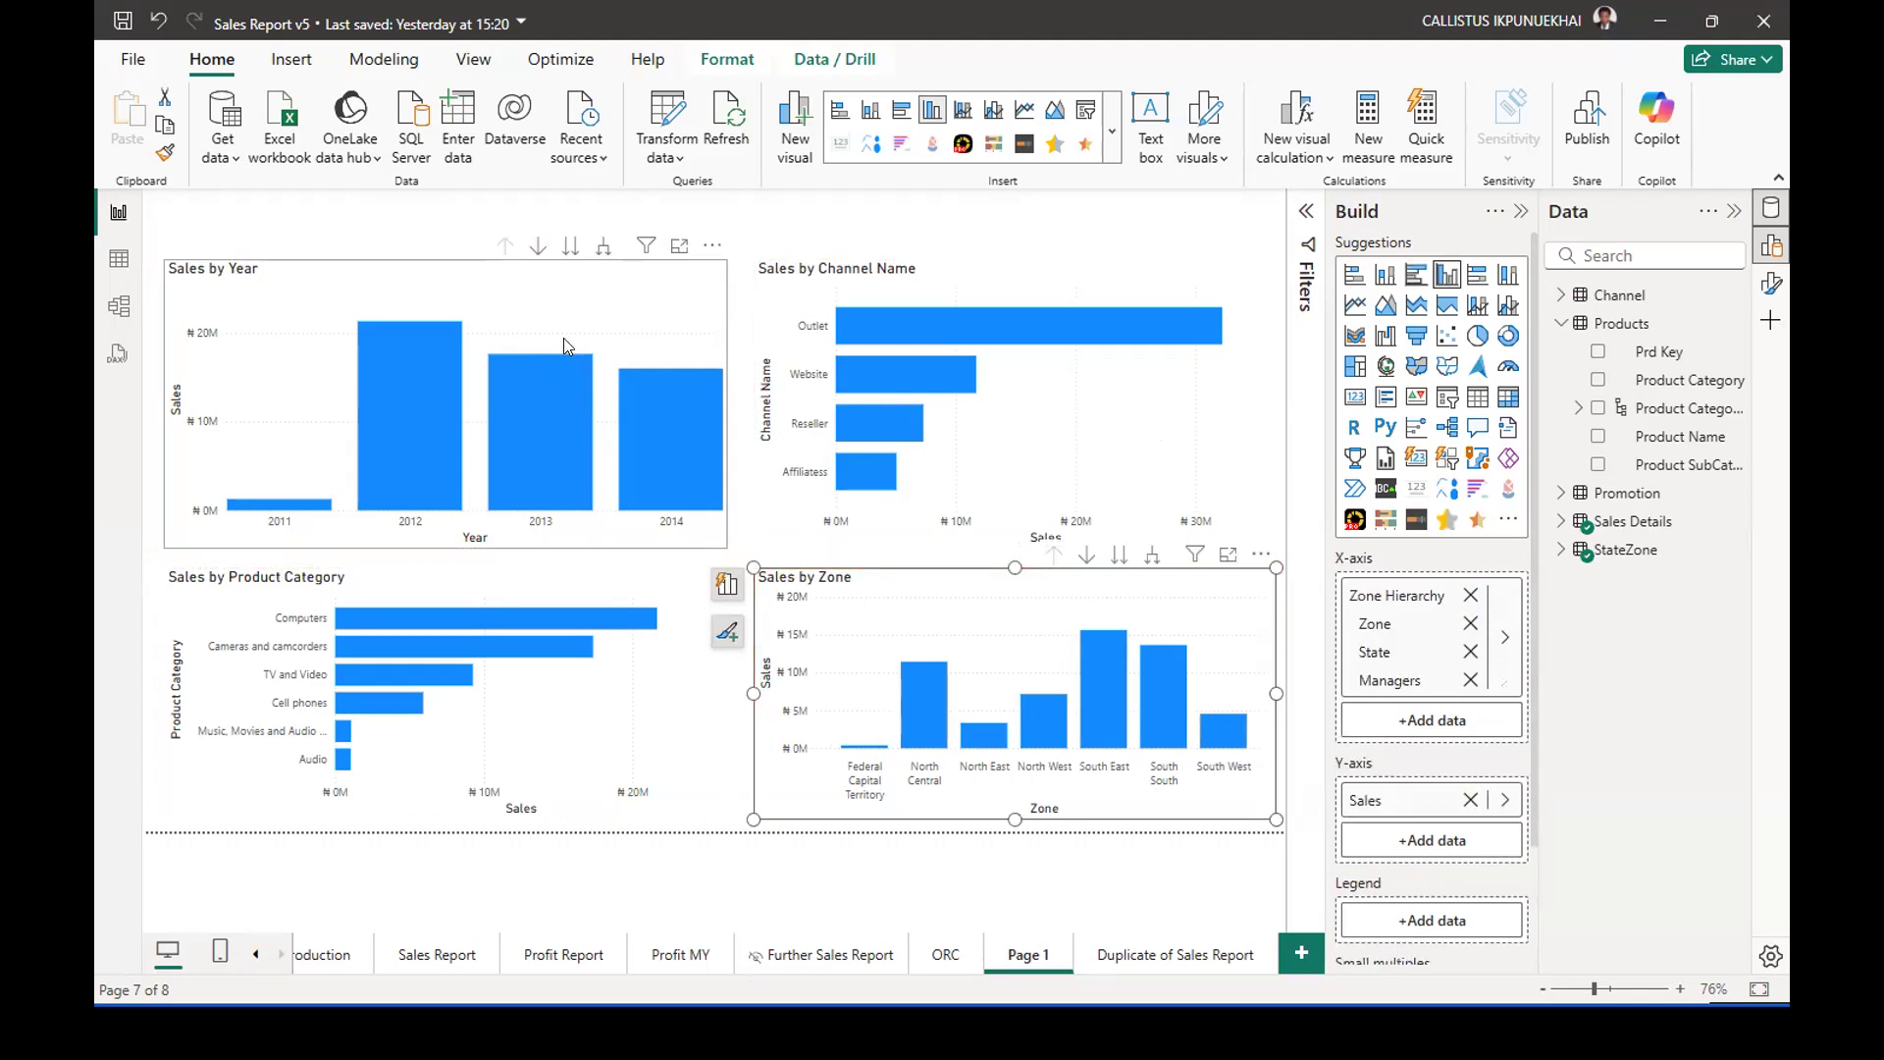
left_click(645, 309)
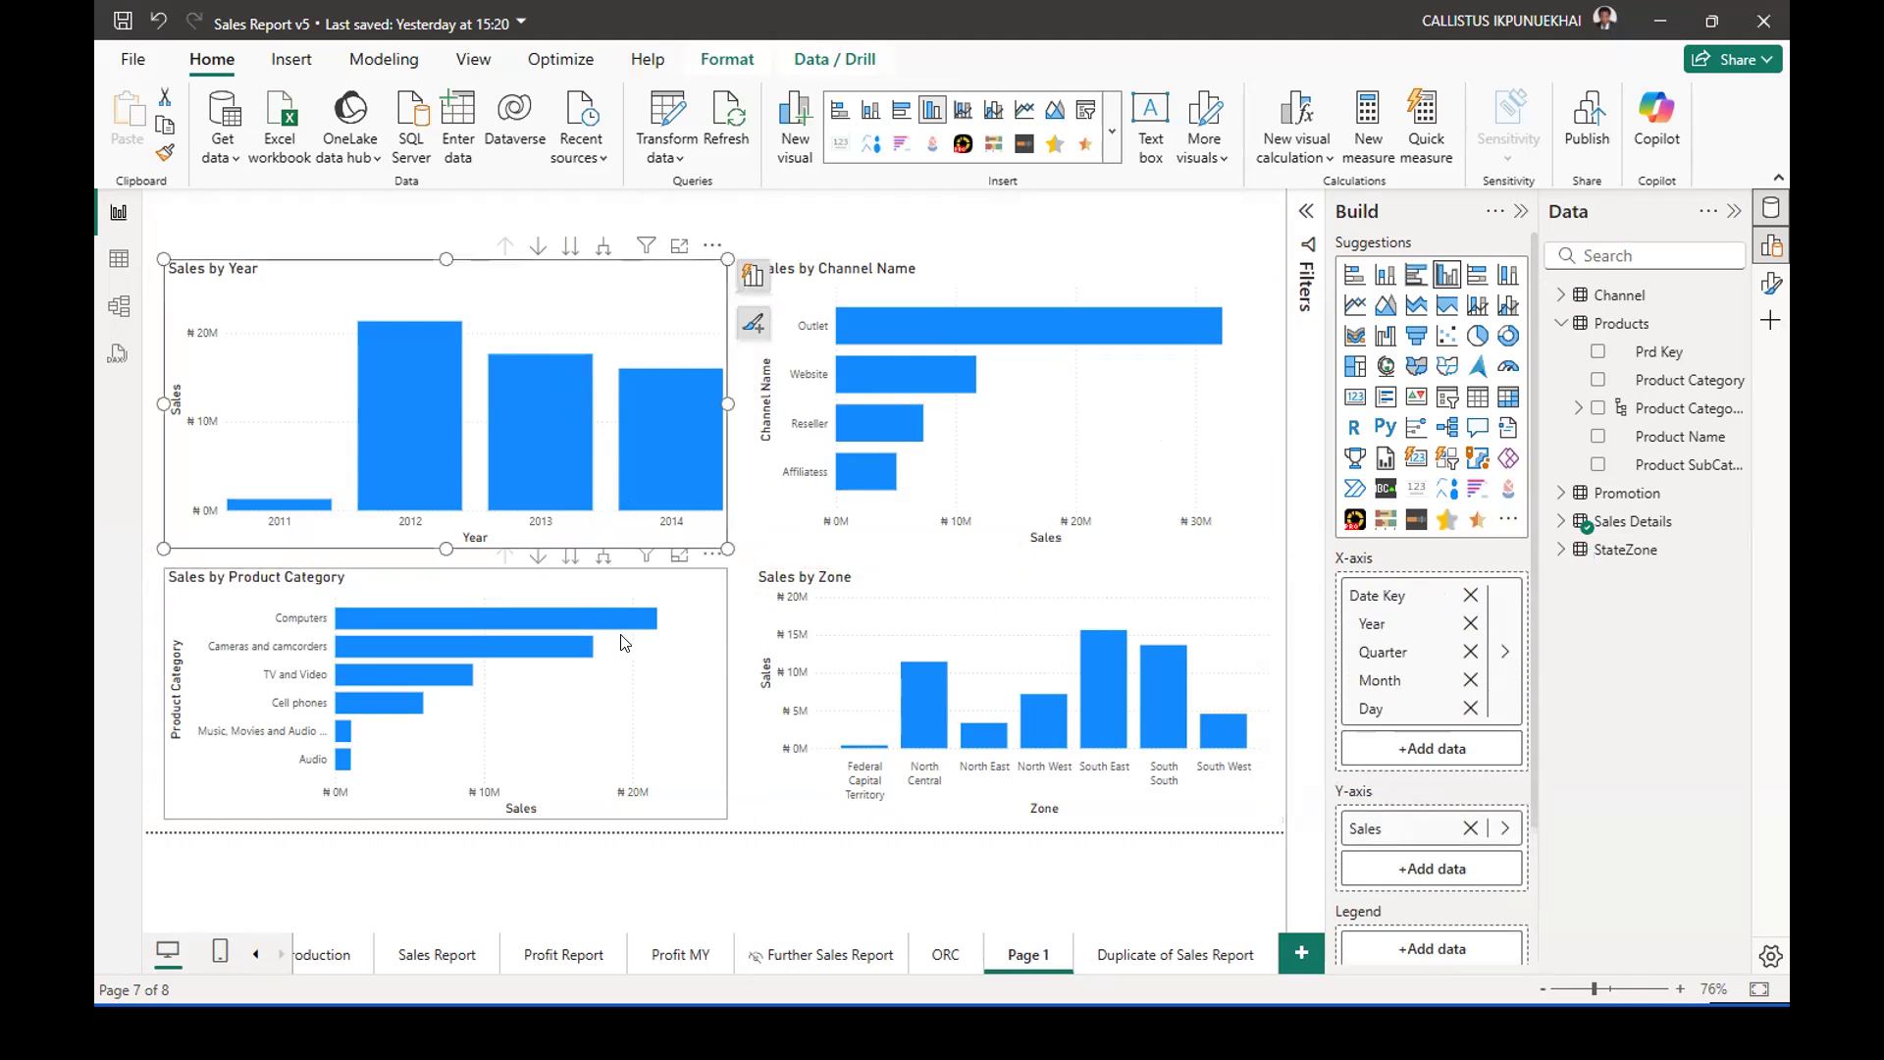
left_click(824, 204)
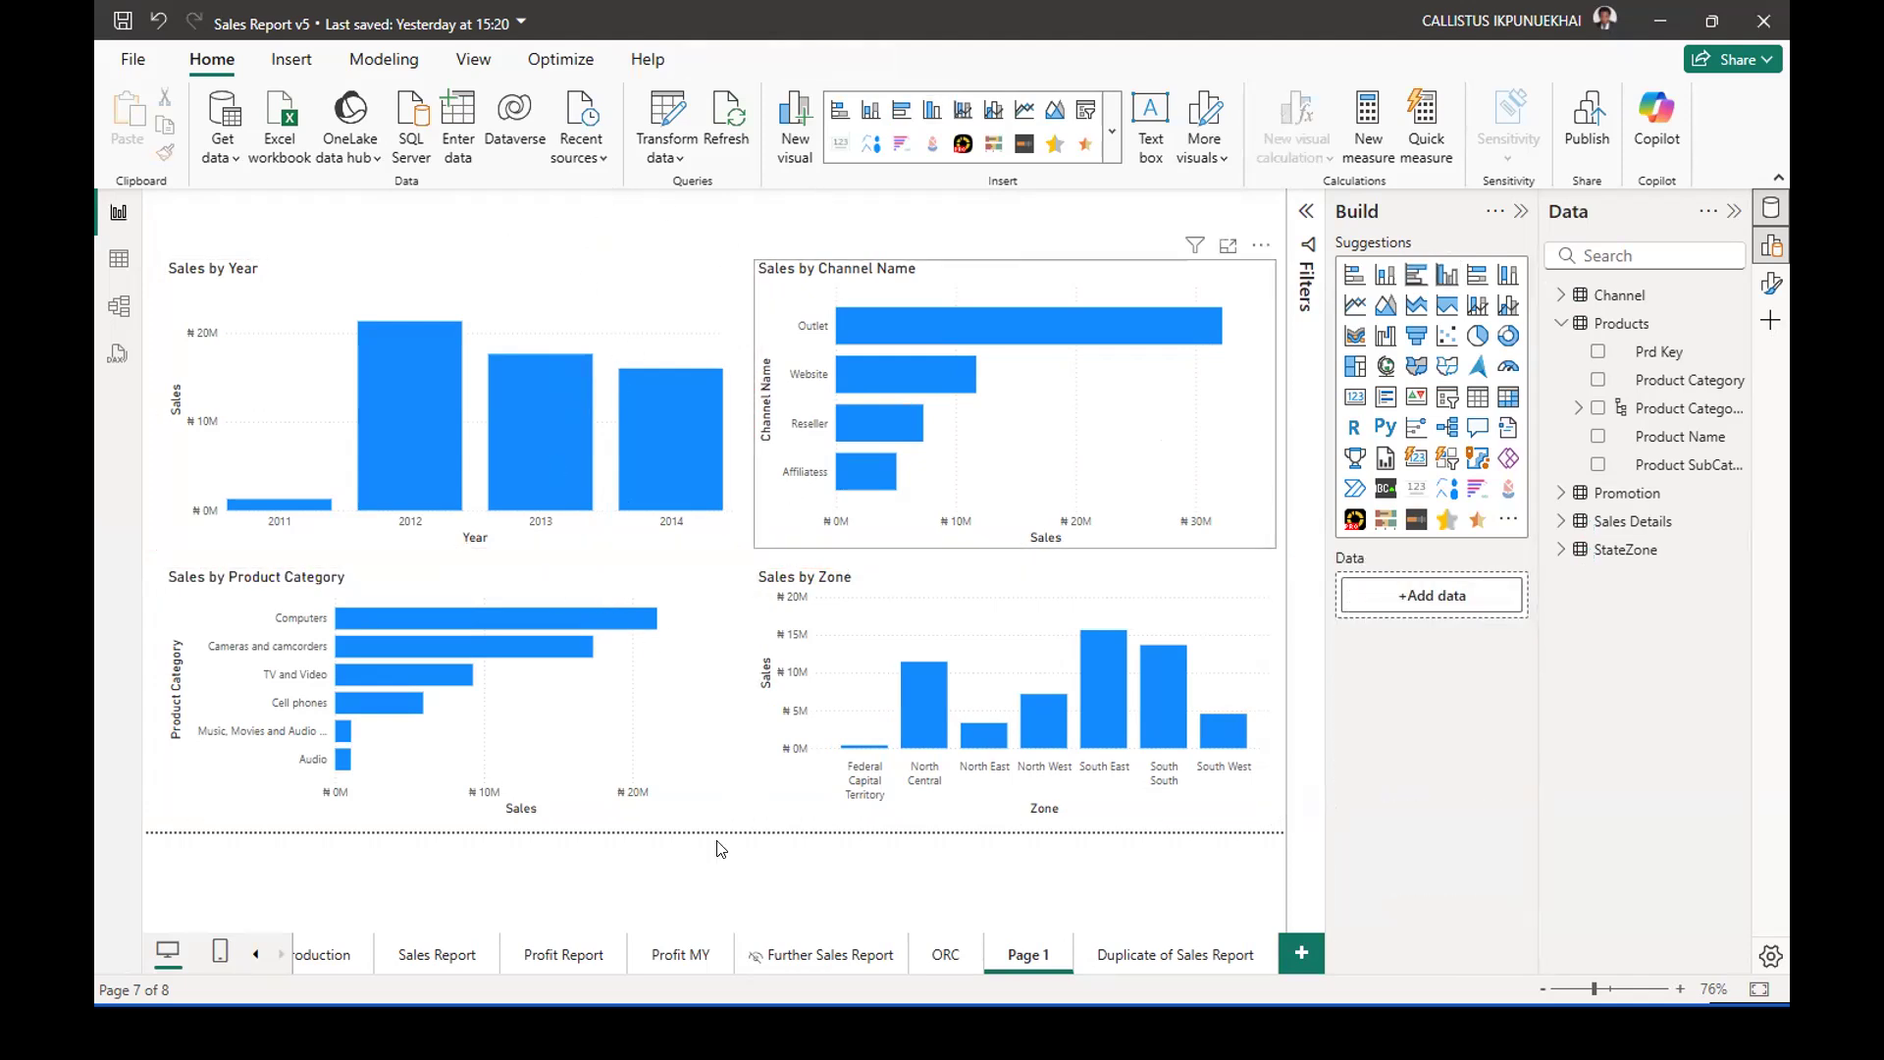
Examine the layouts of the Sales Report and Duplicate of Sales Report pages, and return to Page 1.
left_click(443, 957)
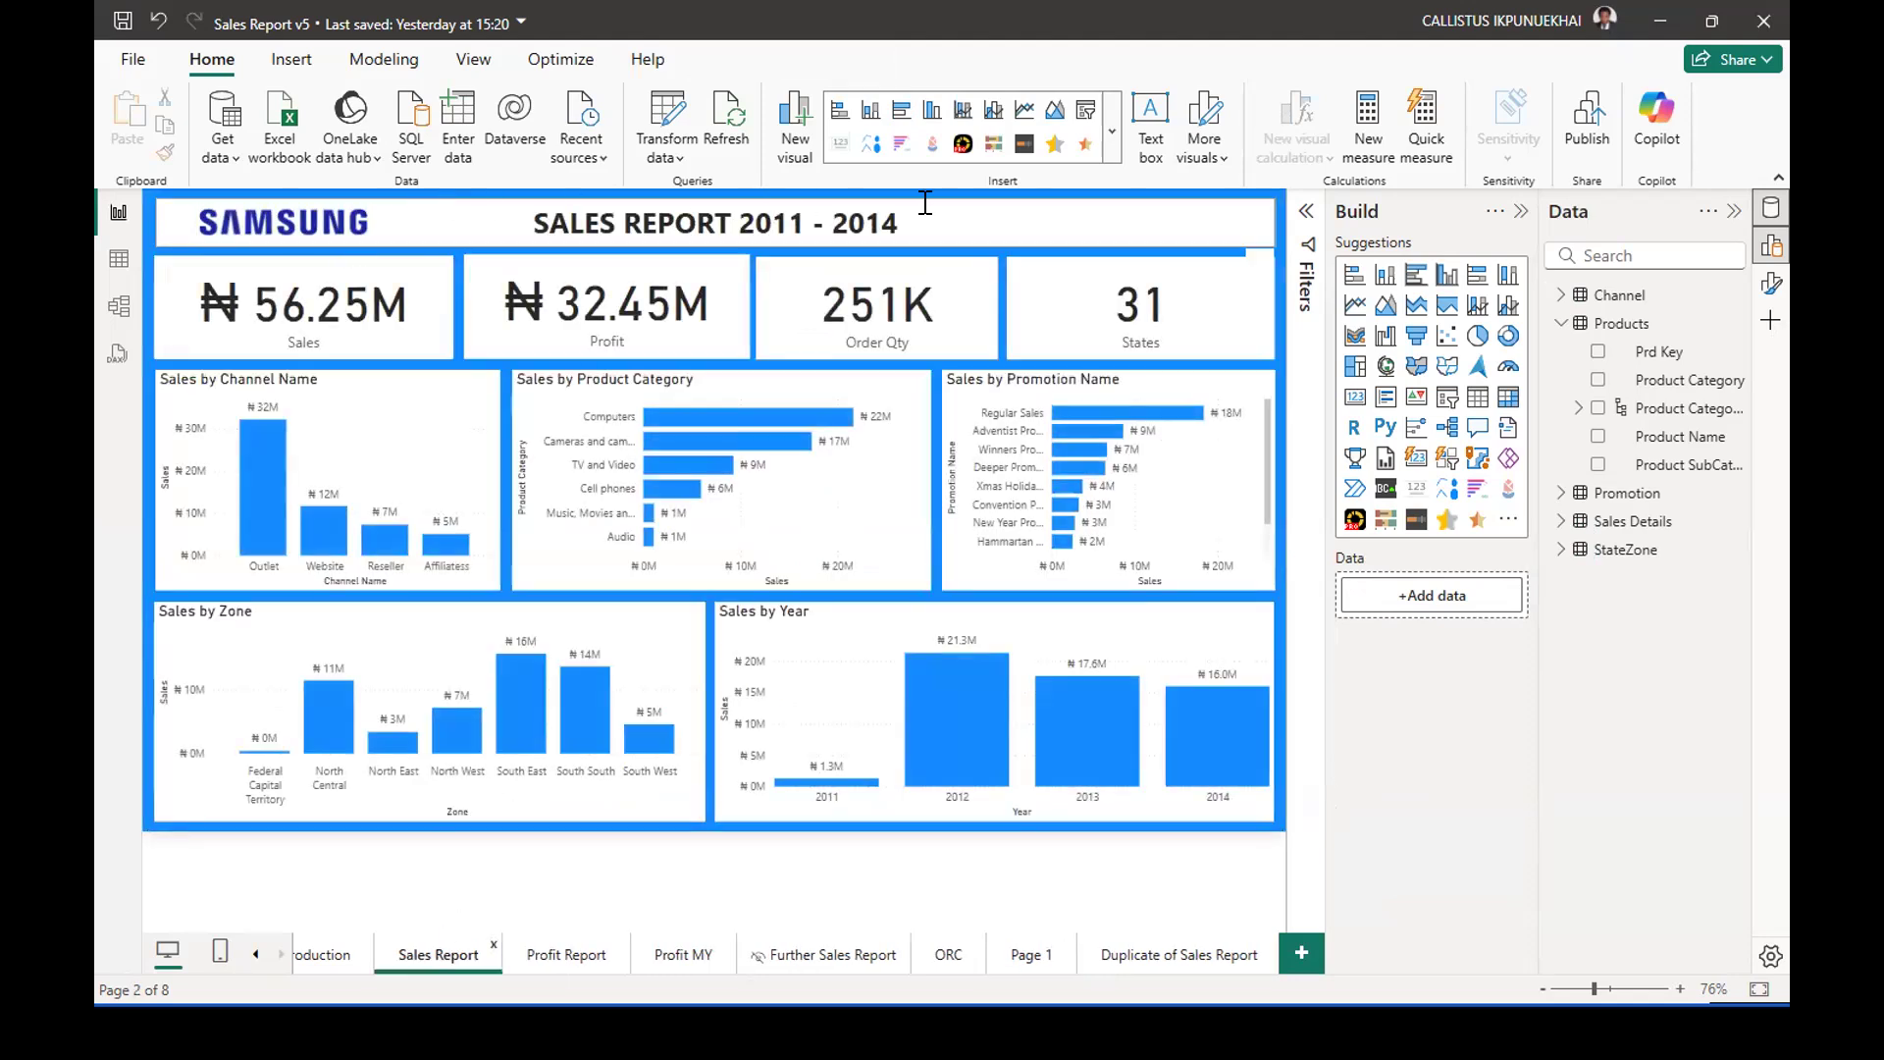
left_click(1168, 951)
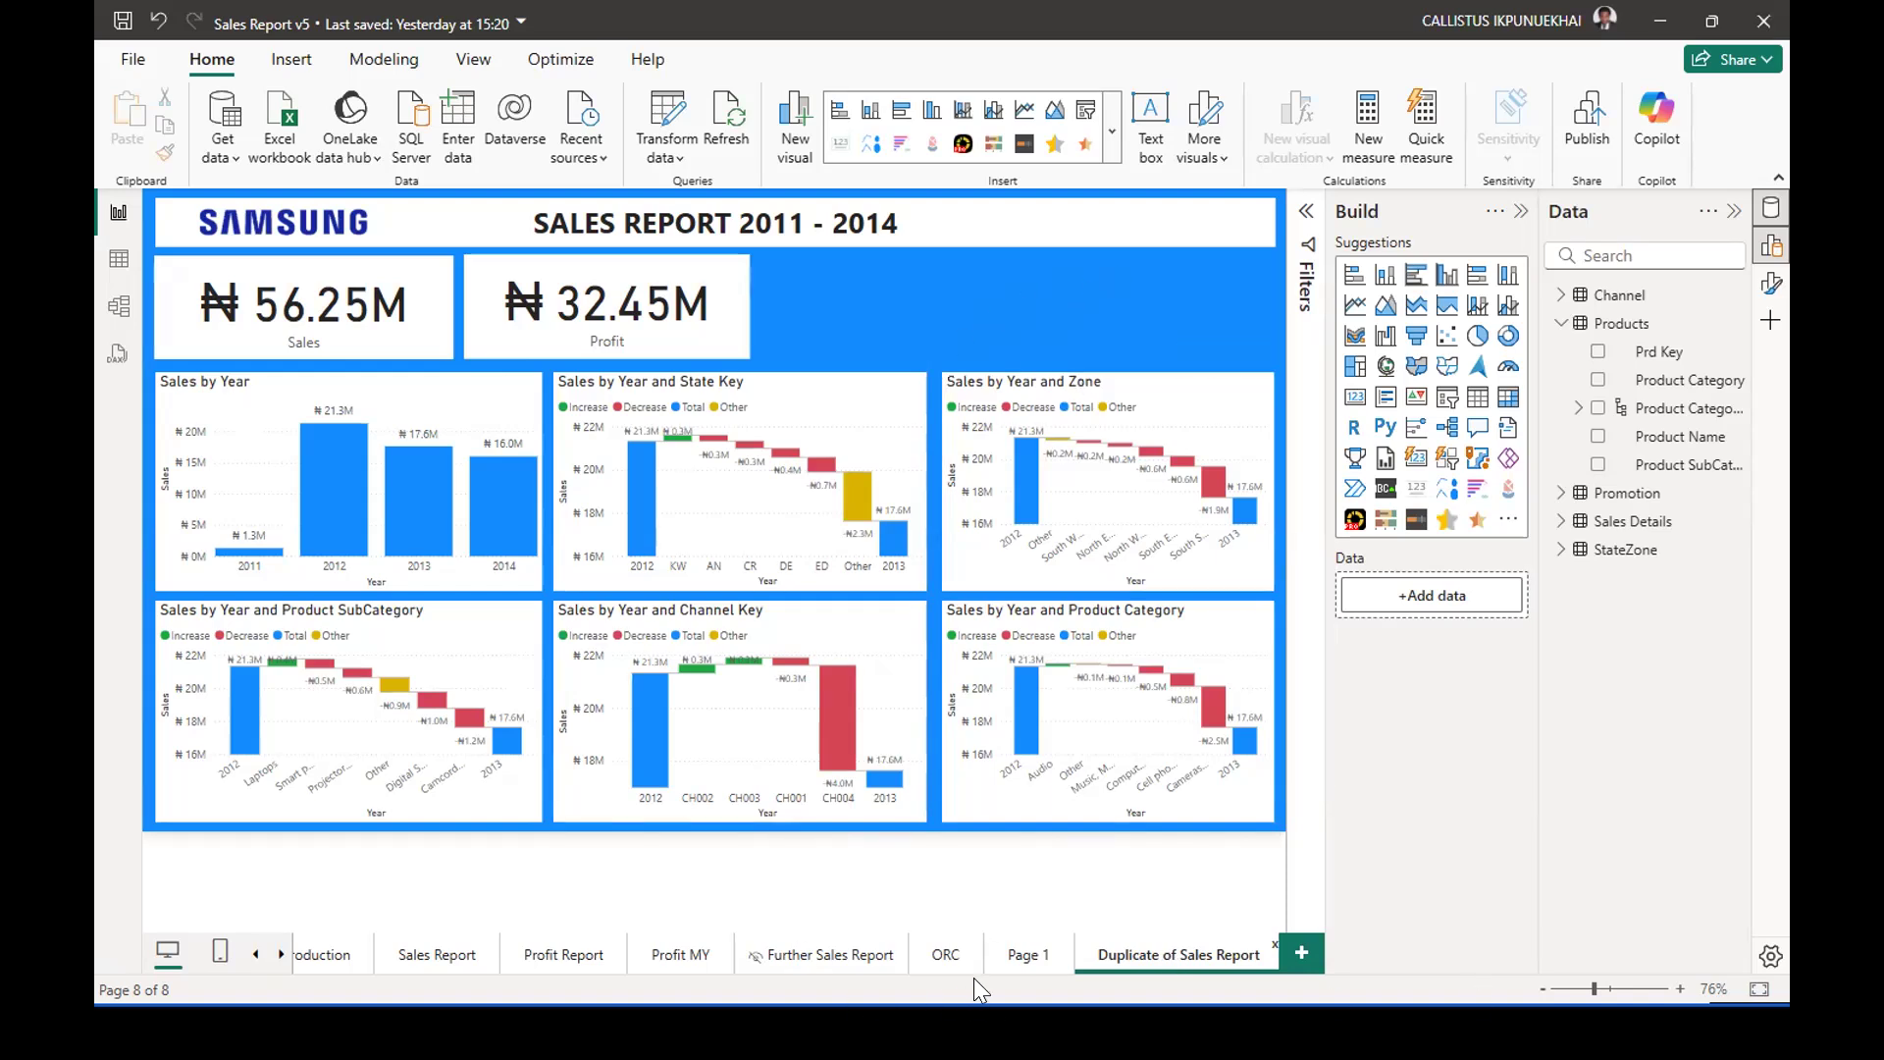
left_click(441, 957)
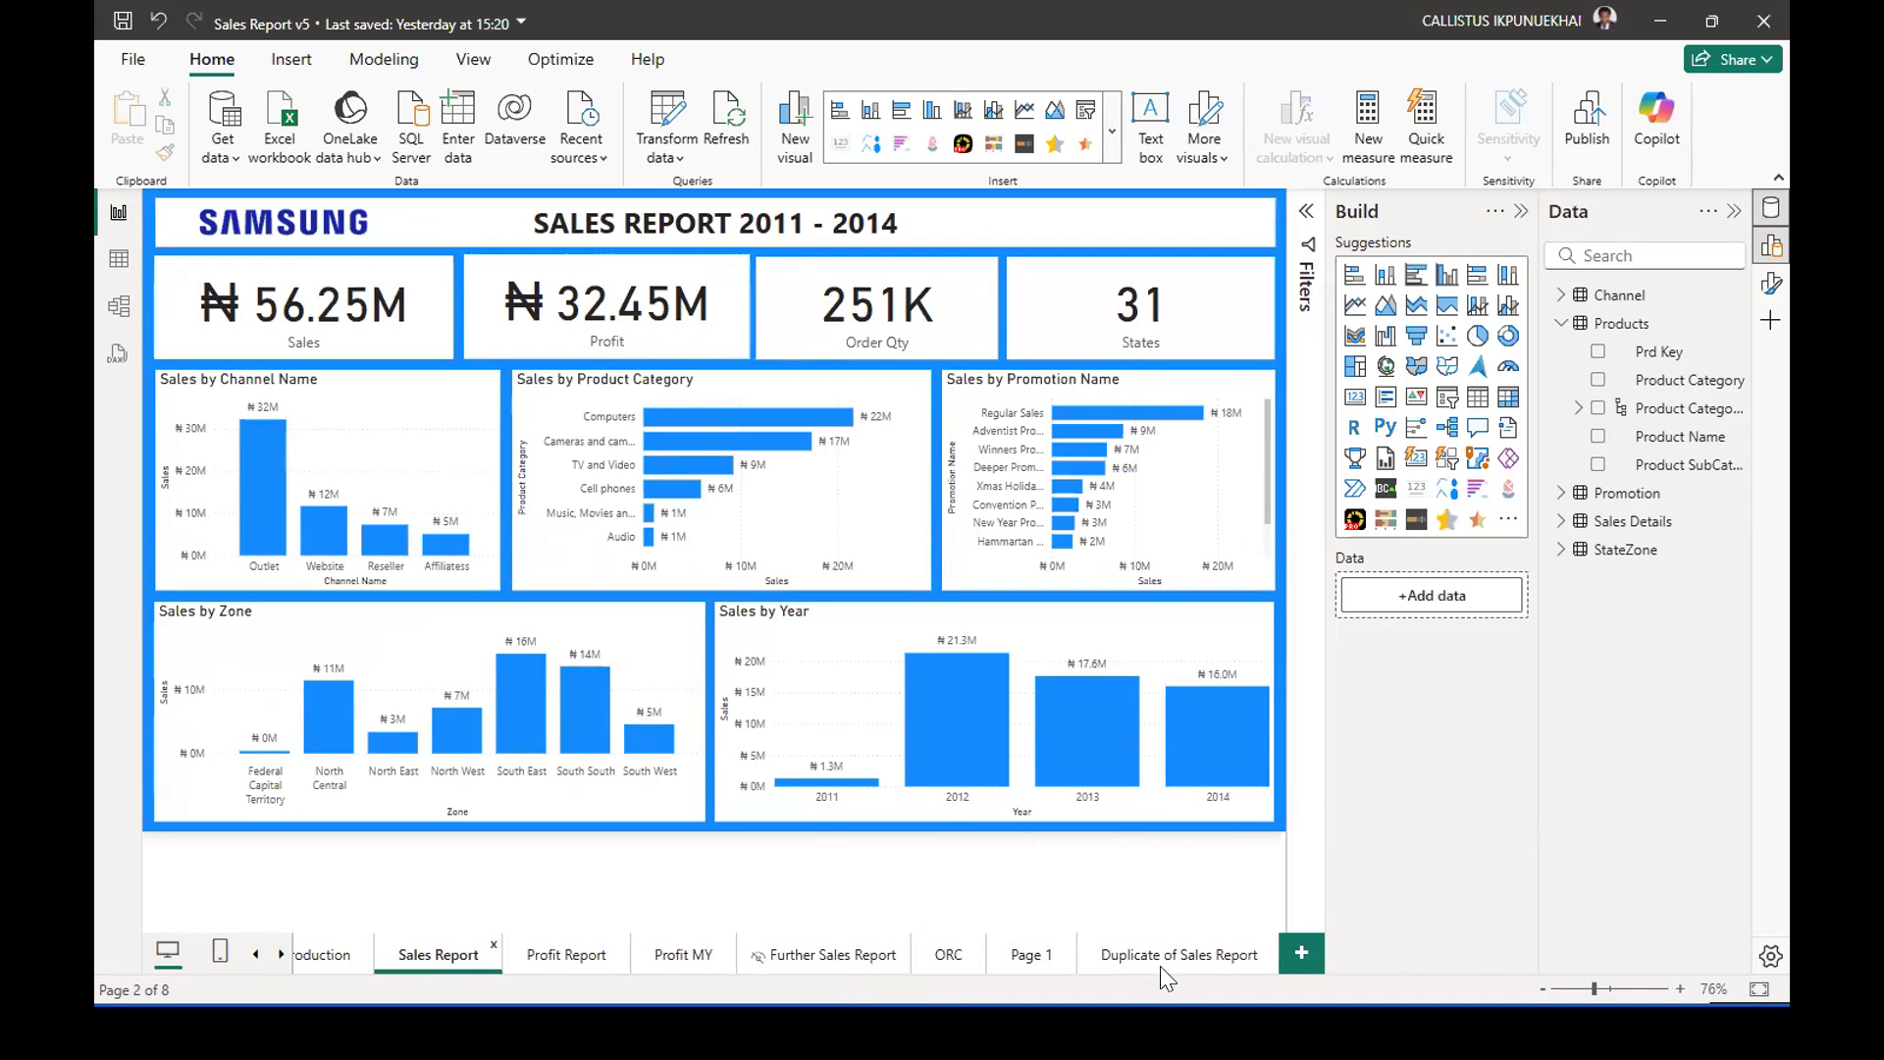
left_click(1021, 962)
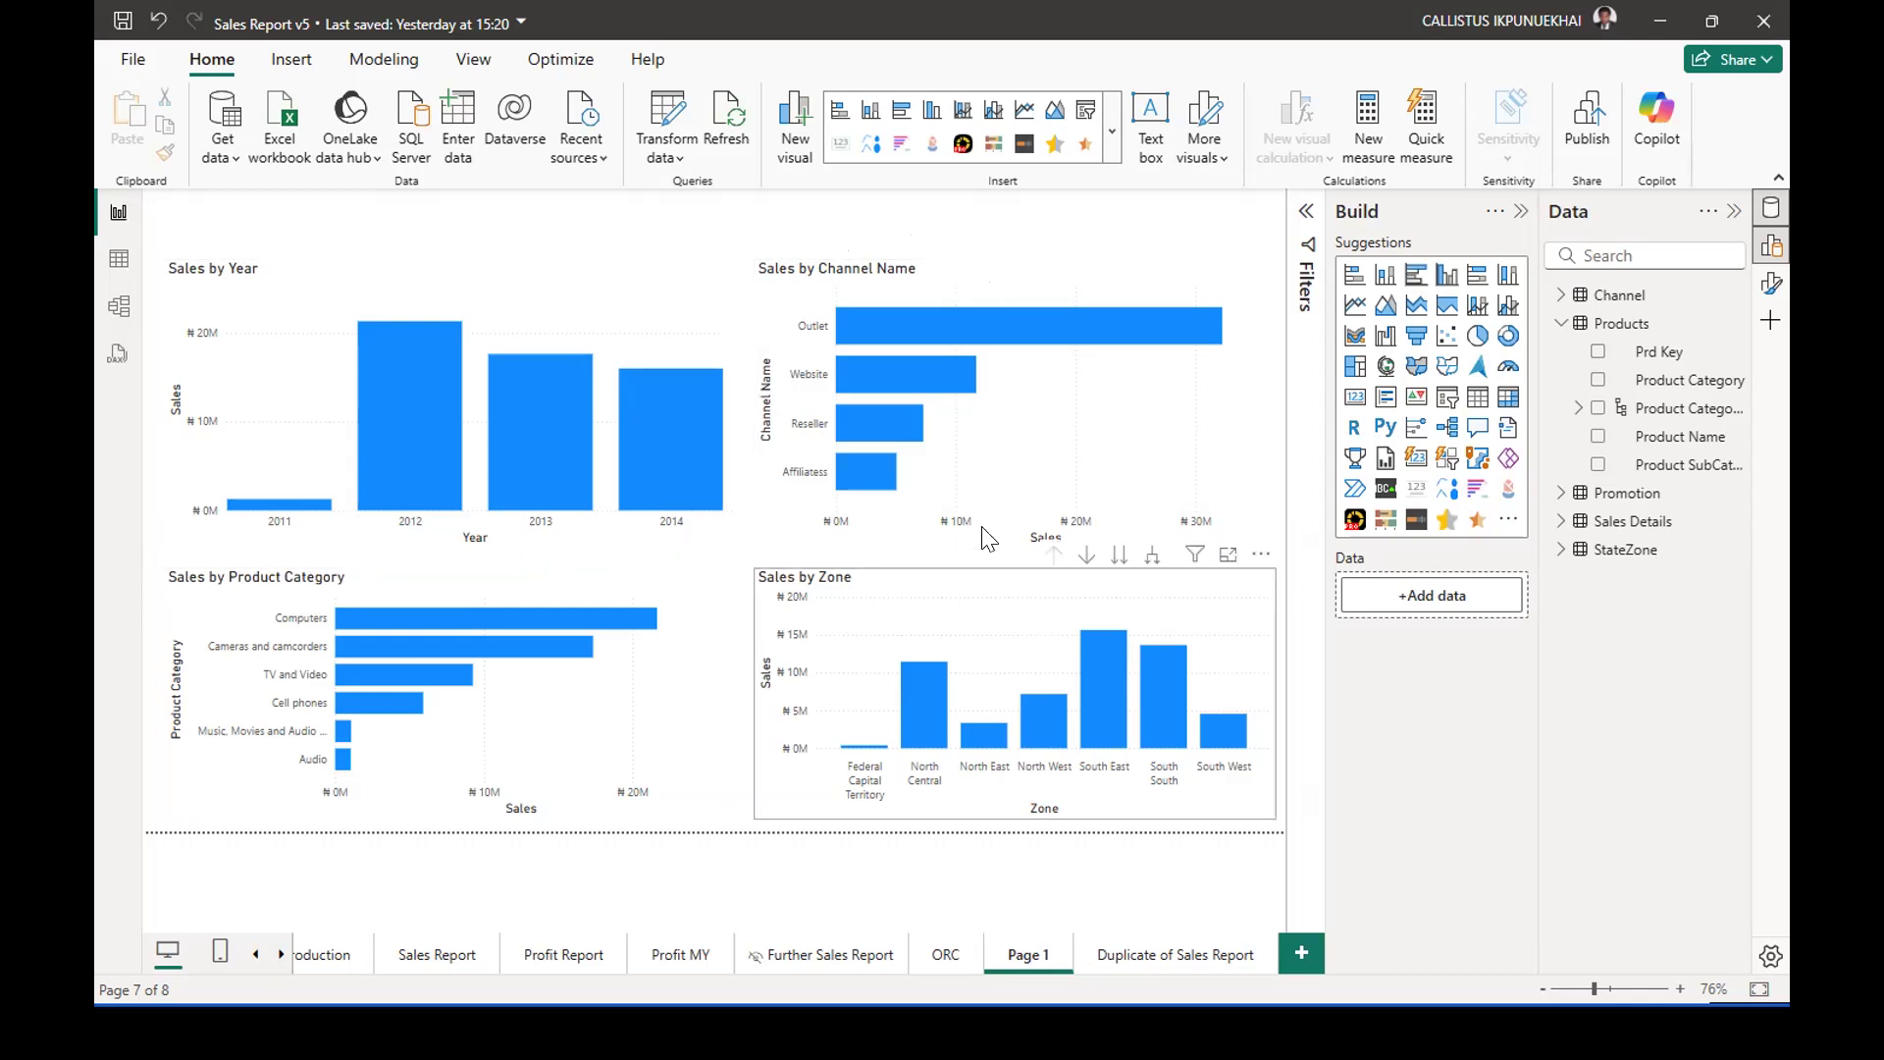
Try moving the Sales by Channel Name chart over the Sales by Year chart, and undo the move.
left_click(1248, 475)
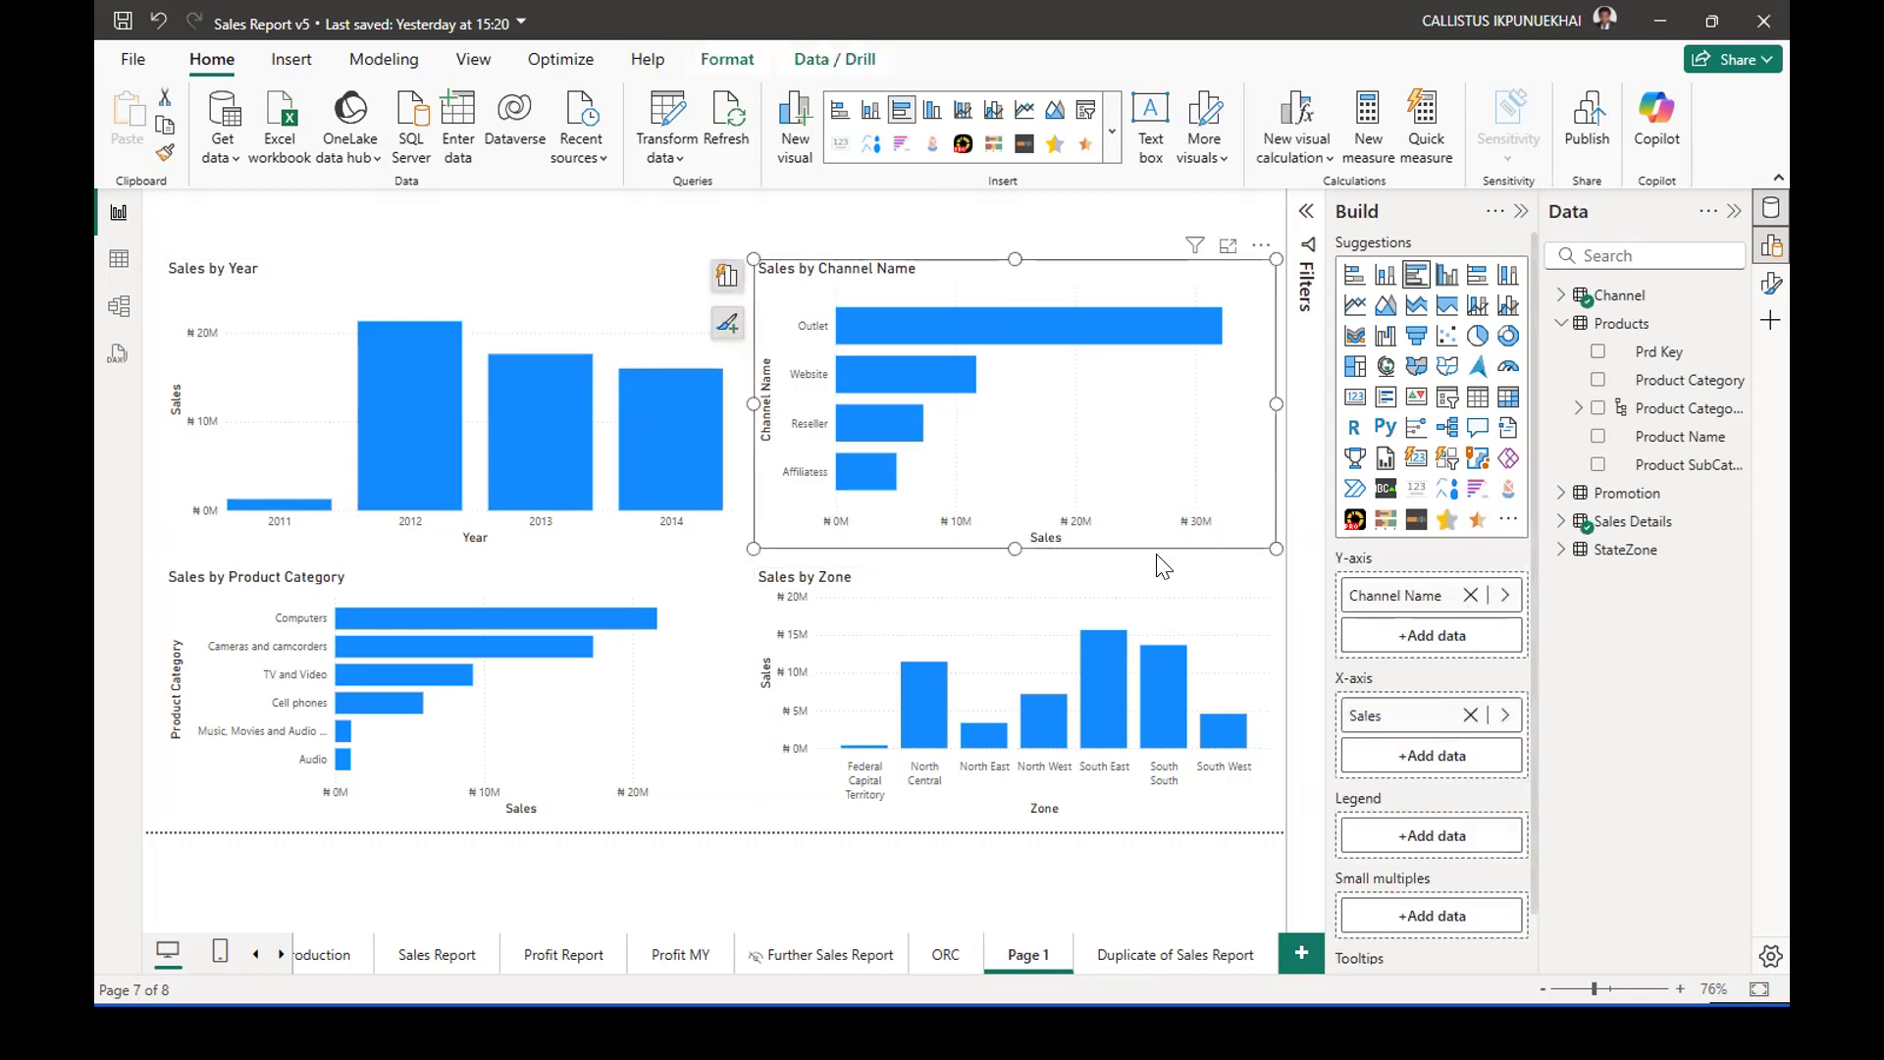
left_click_drag(1248, 465, 915, 411)
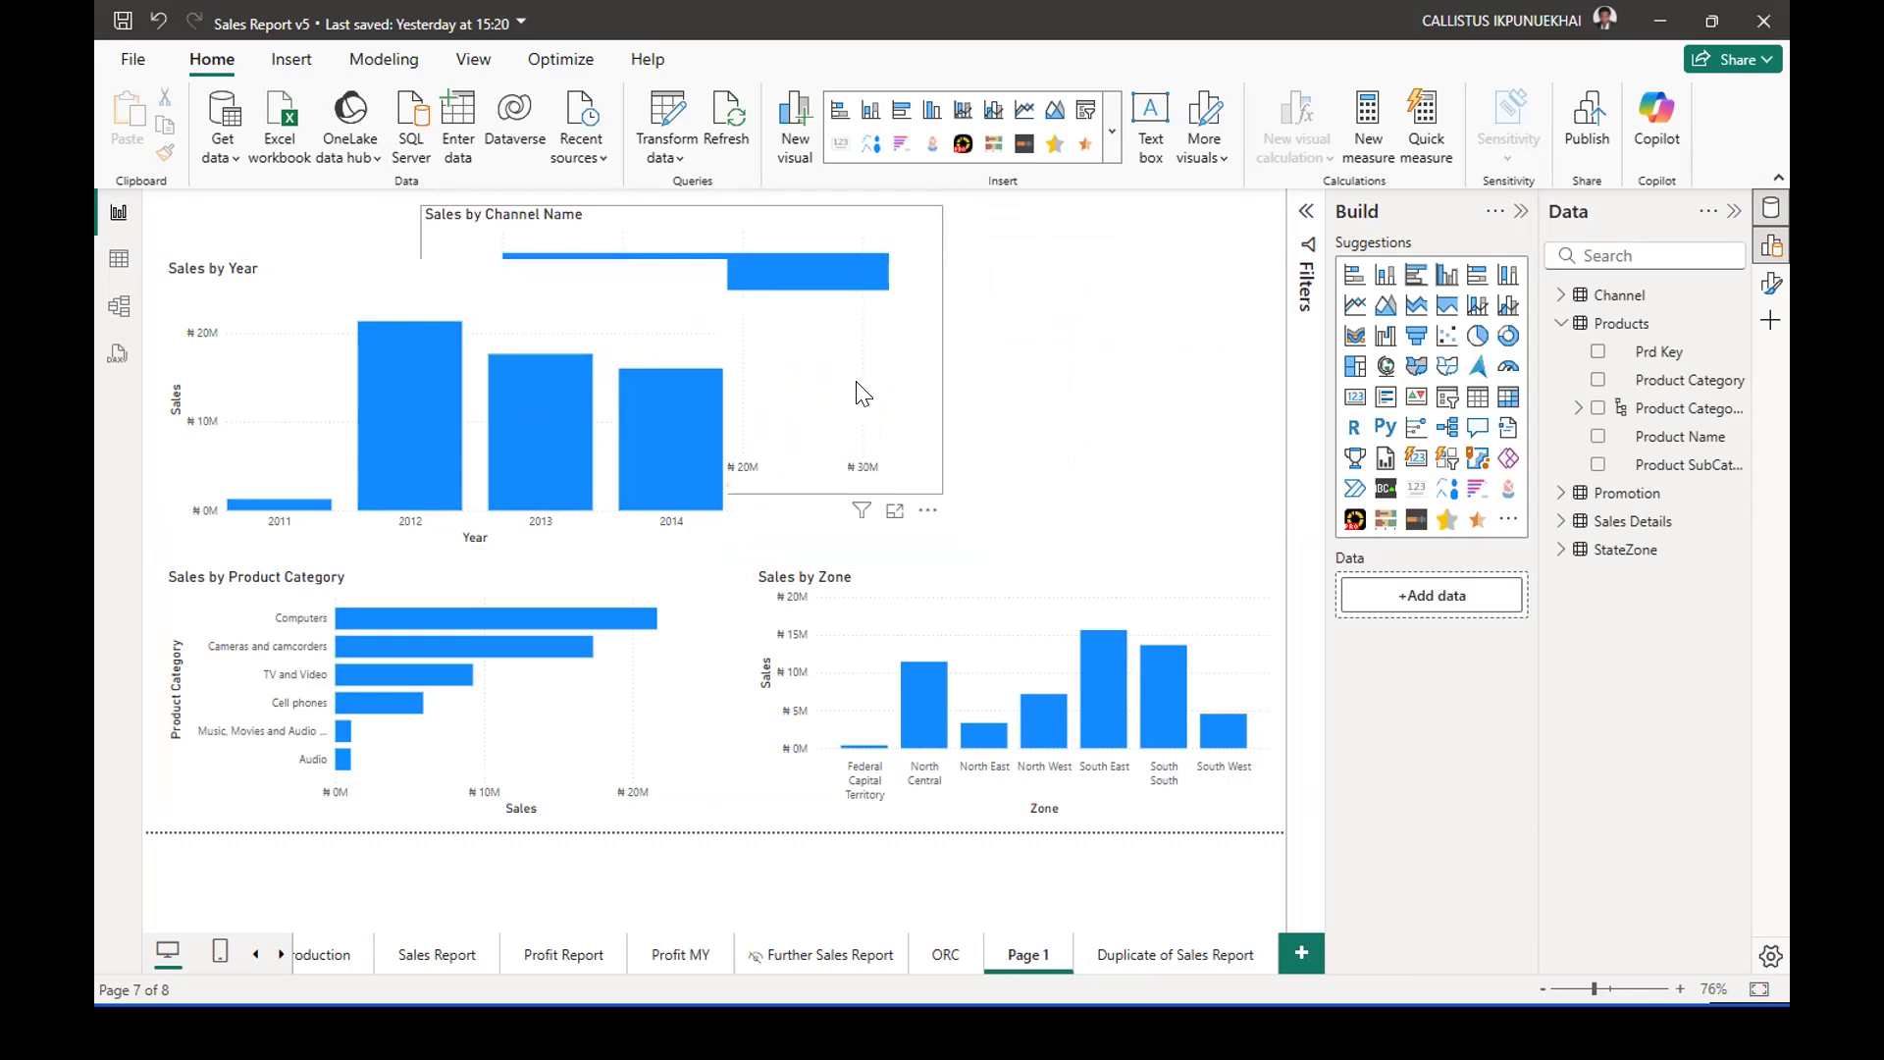
key("ctrl+z")
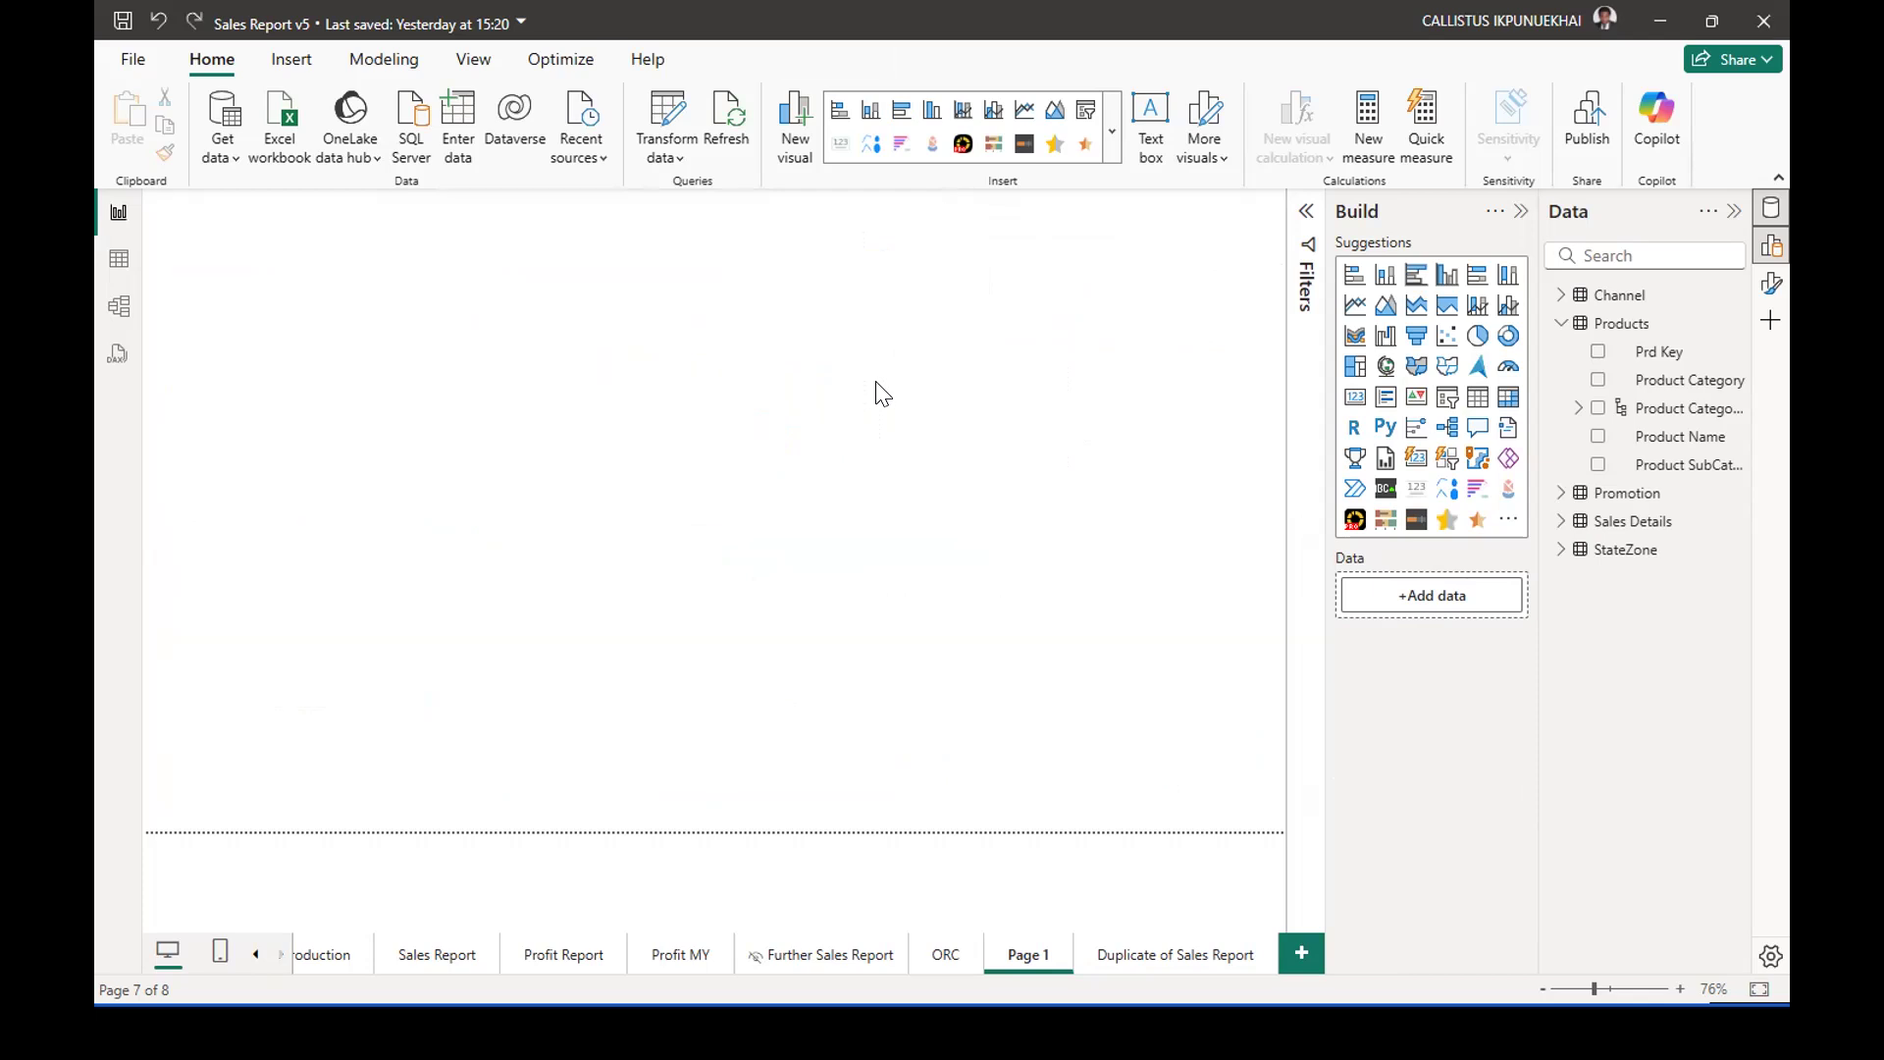
left_click(728, 216)
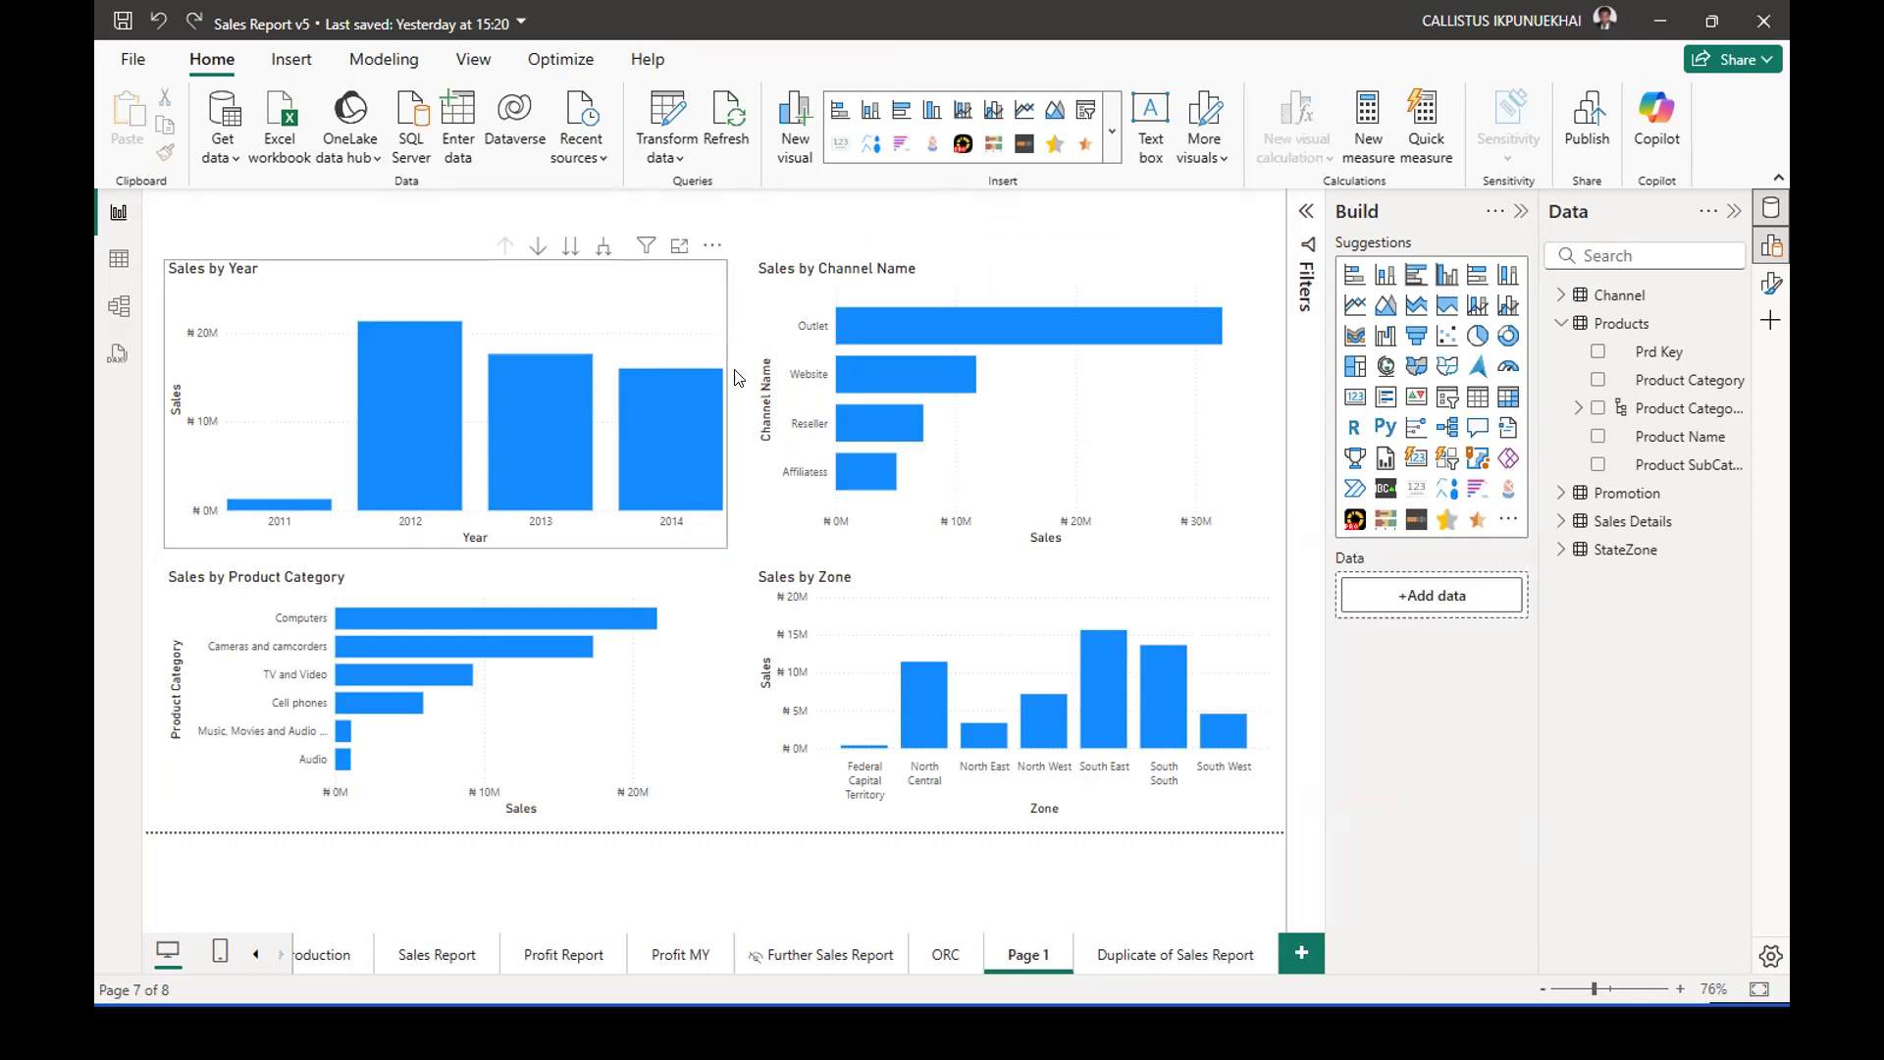
Narrow the Sales by Year chart from its right edge to leave a wider gap before the Sales by Channel Name chart.
left_click(724, 394)
left_click_drag(724, 393, 646, 397)
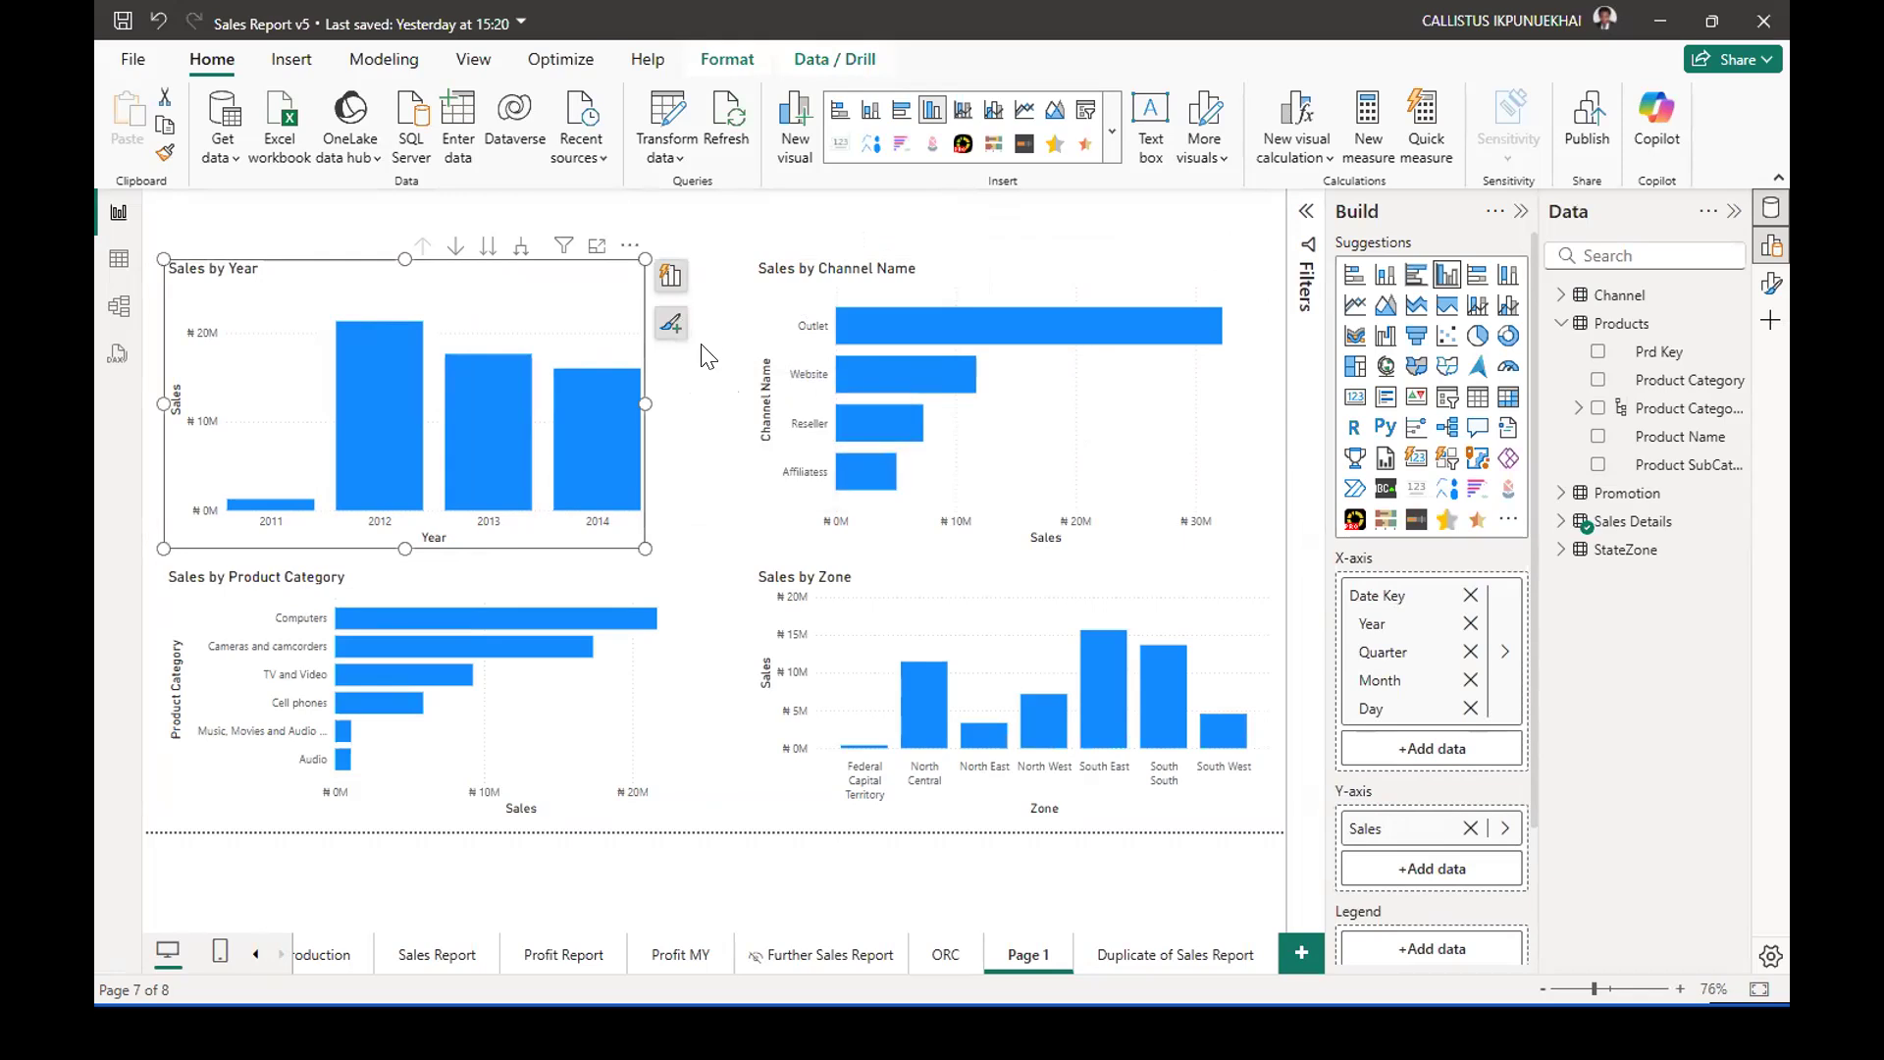
left_click(705, 383)
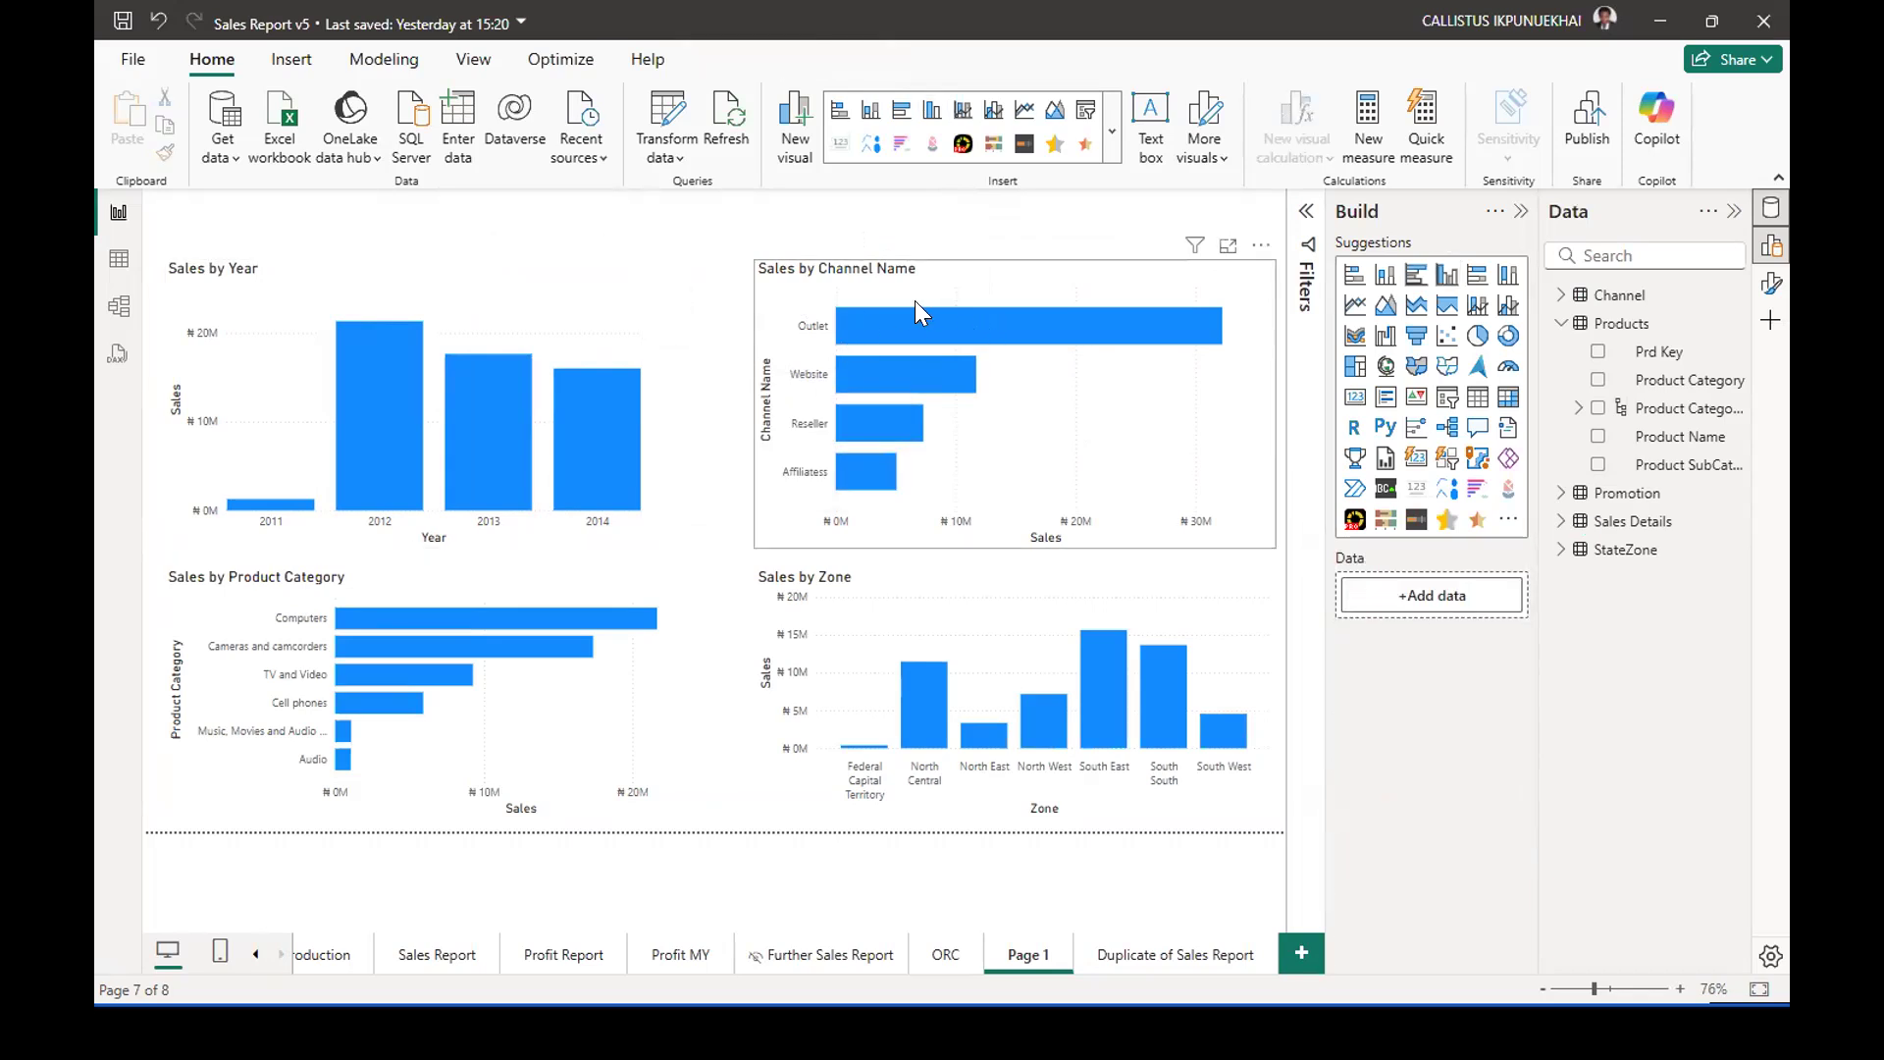
left_click(945, 289)
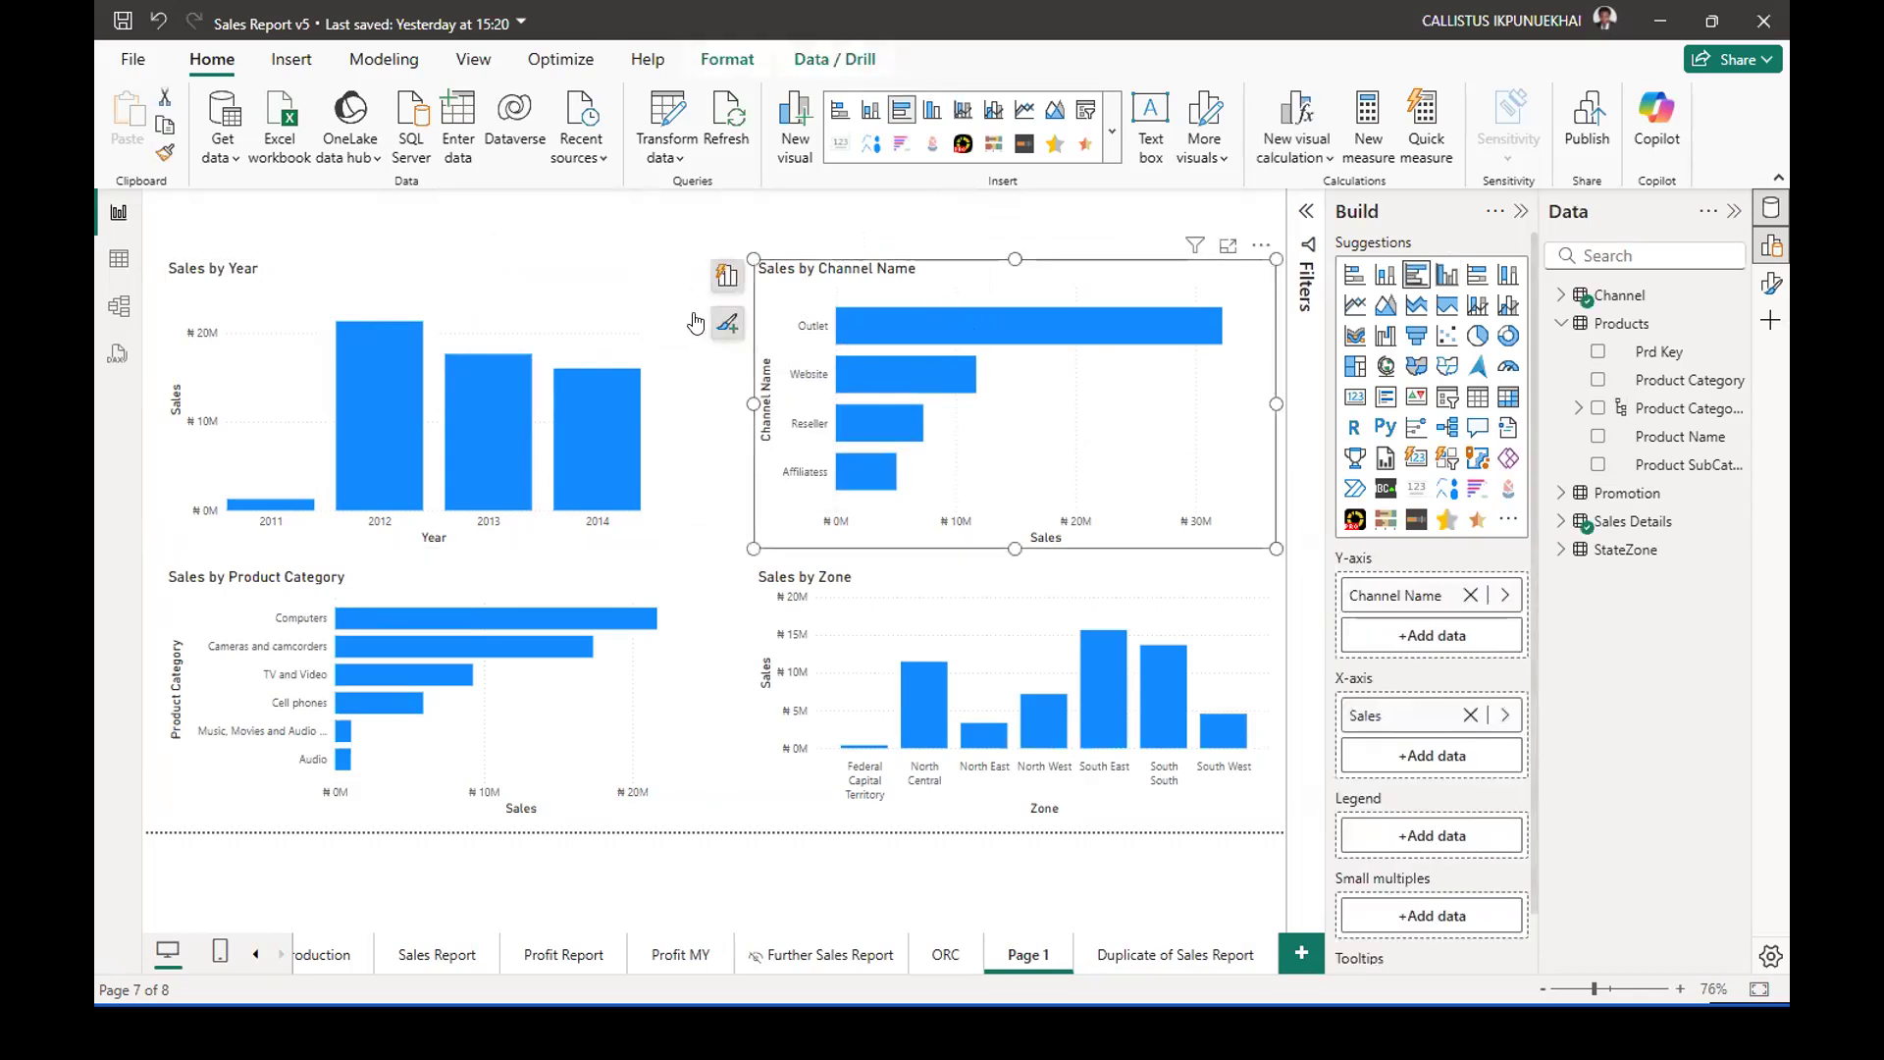
Set the canvas background color of Page 1 to the blue theme color.
left_click(686, 380)
right_click(695, 360)
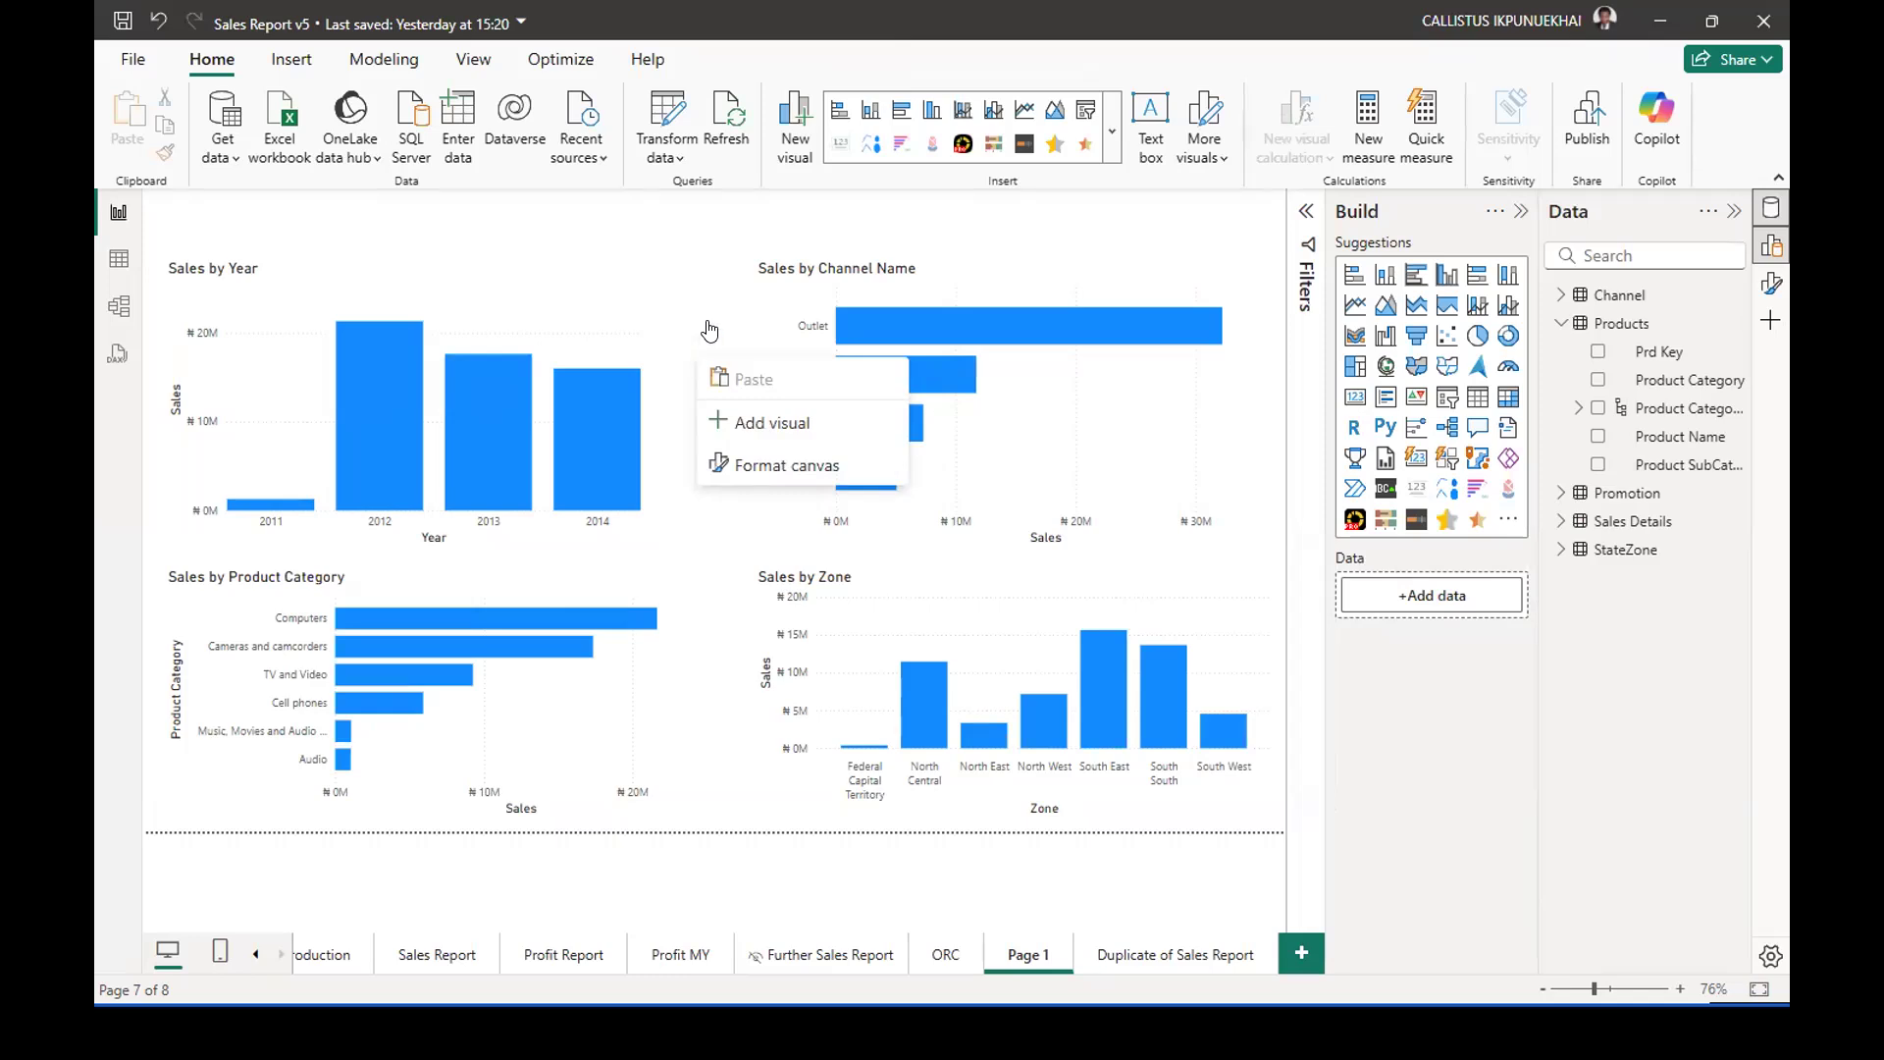
left_click(709, 331)
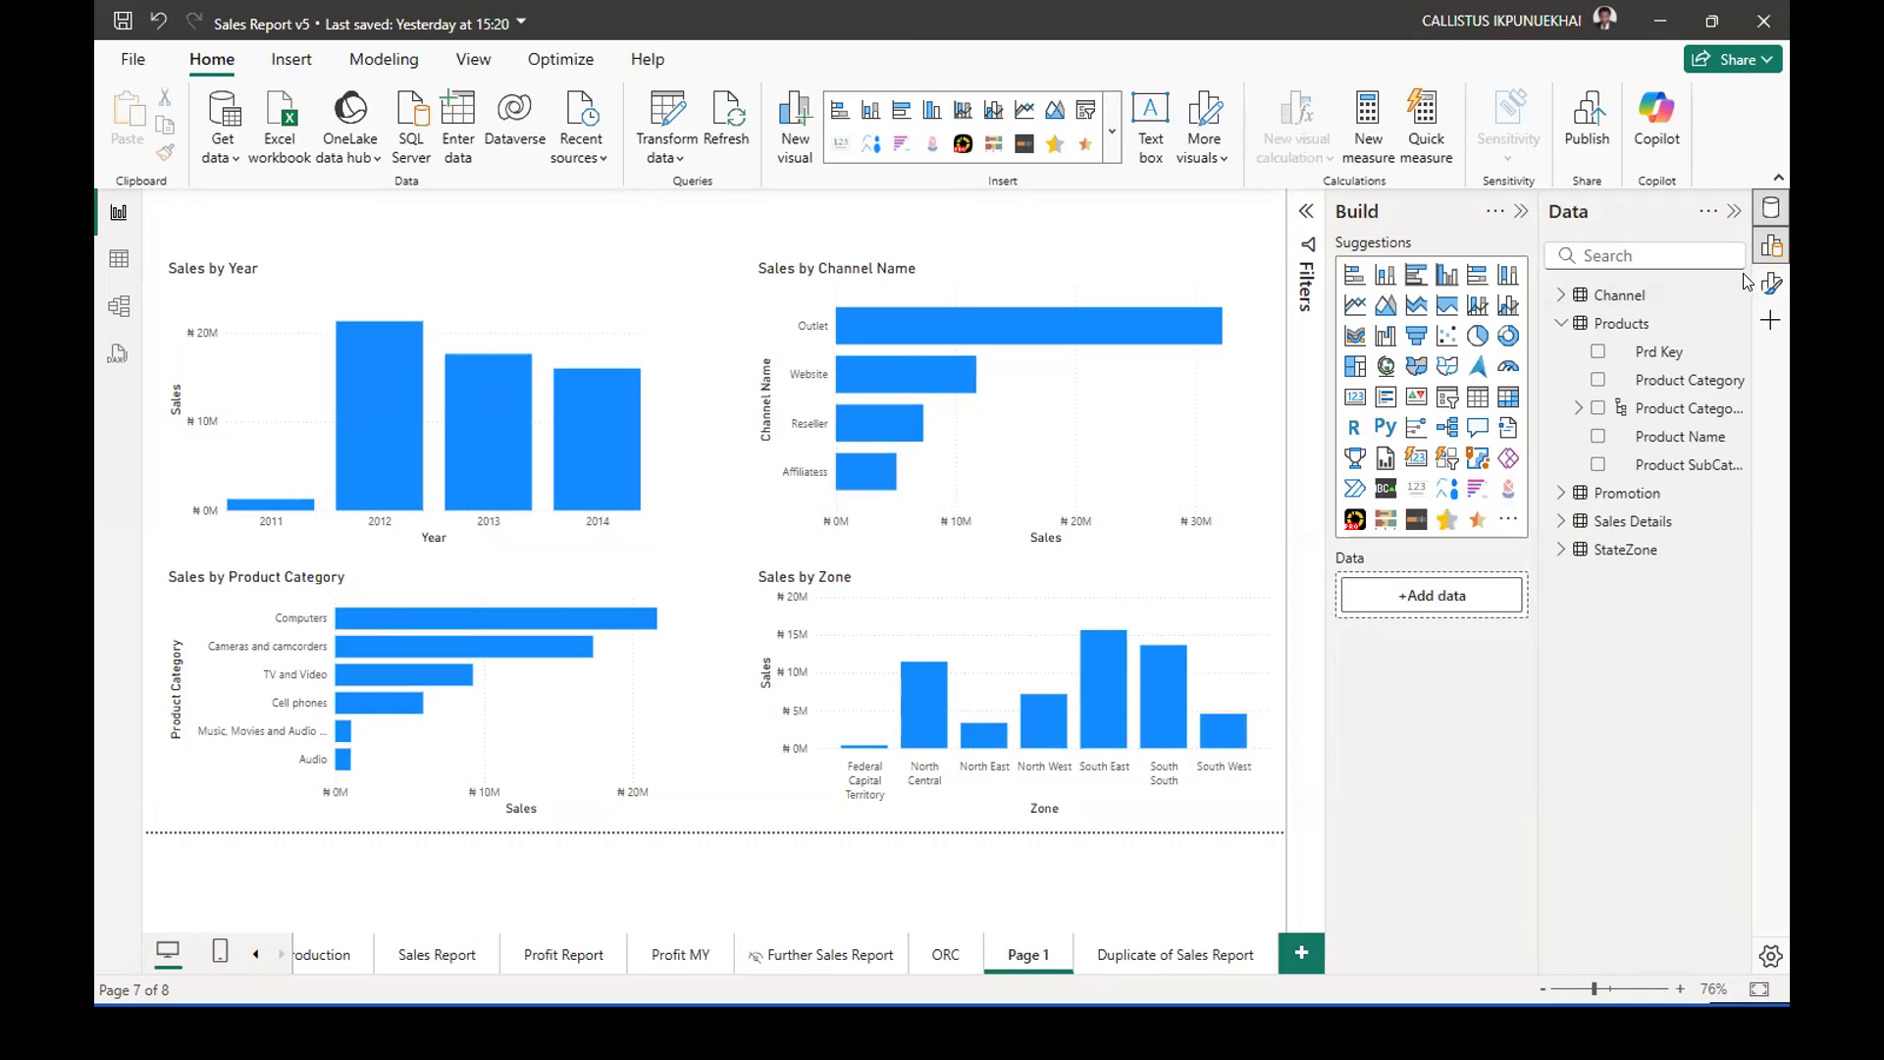
left_click(1773, 287)
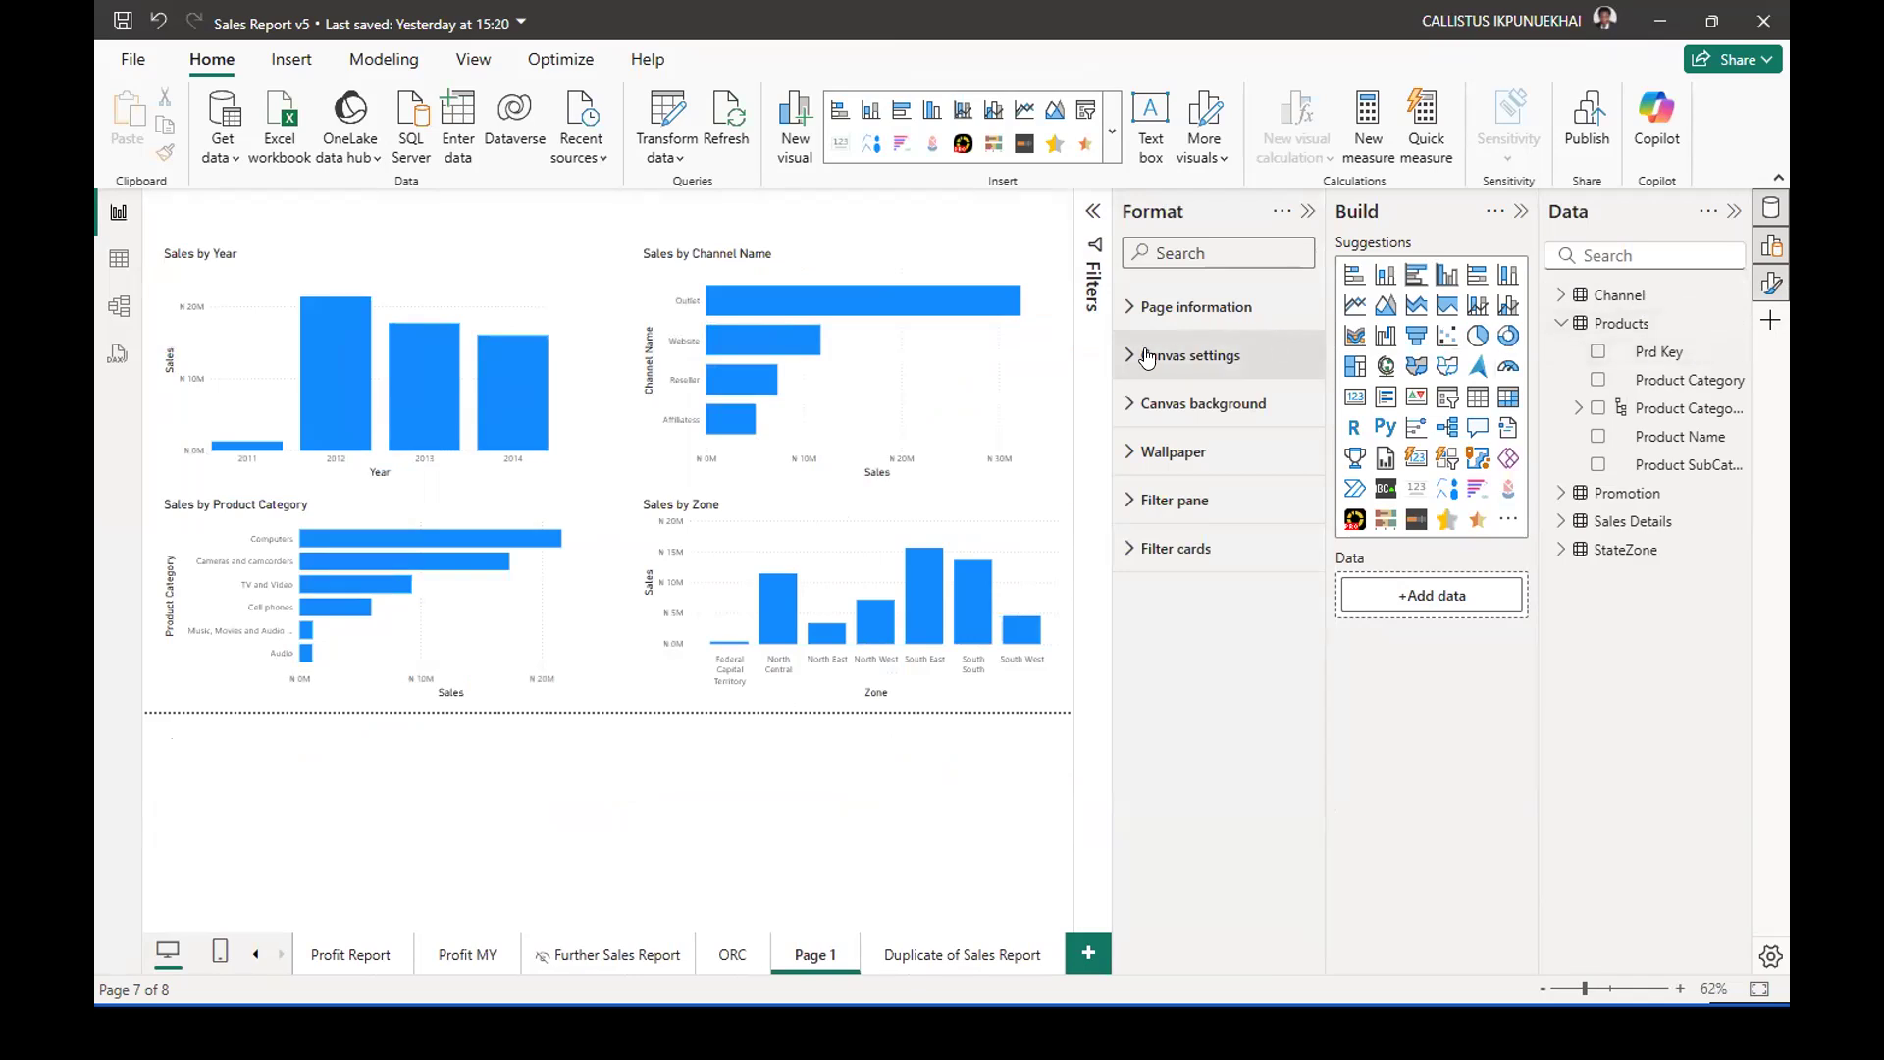
left_click(1124, 407)
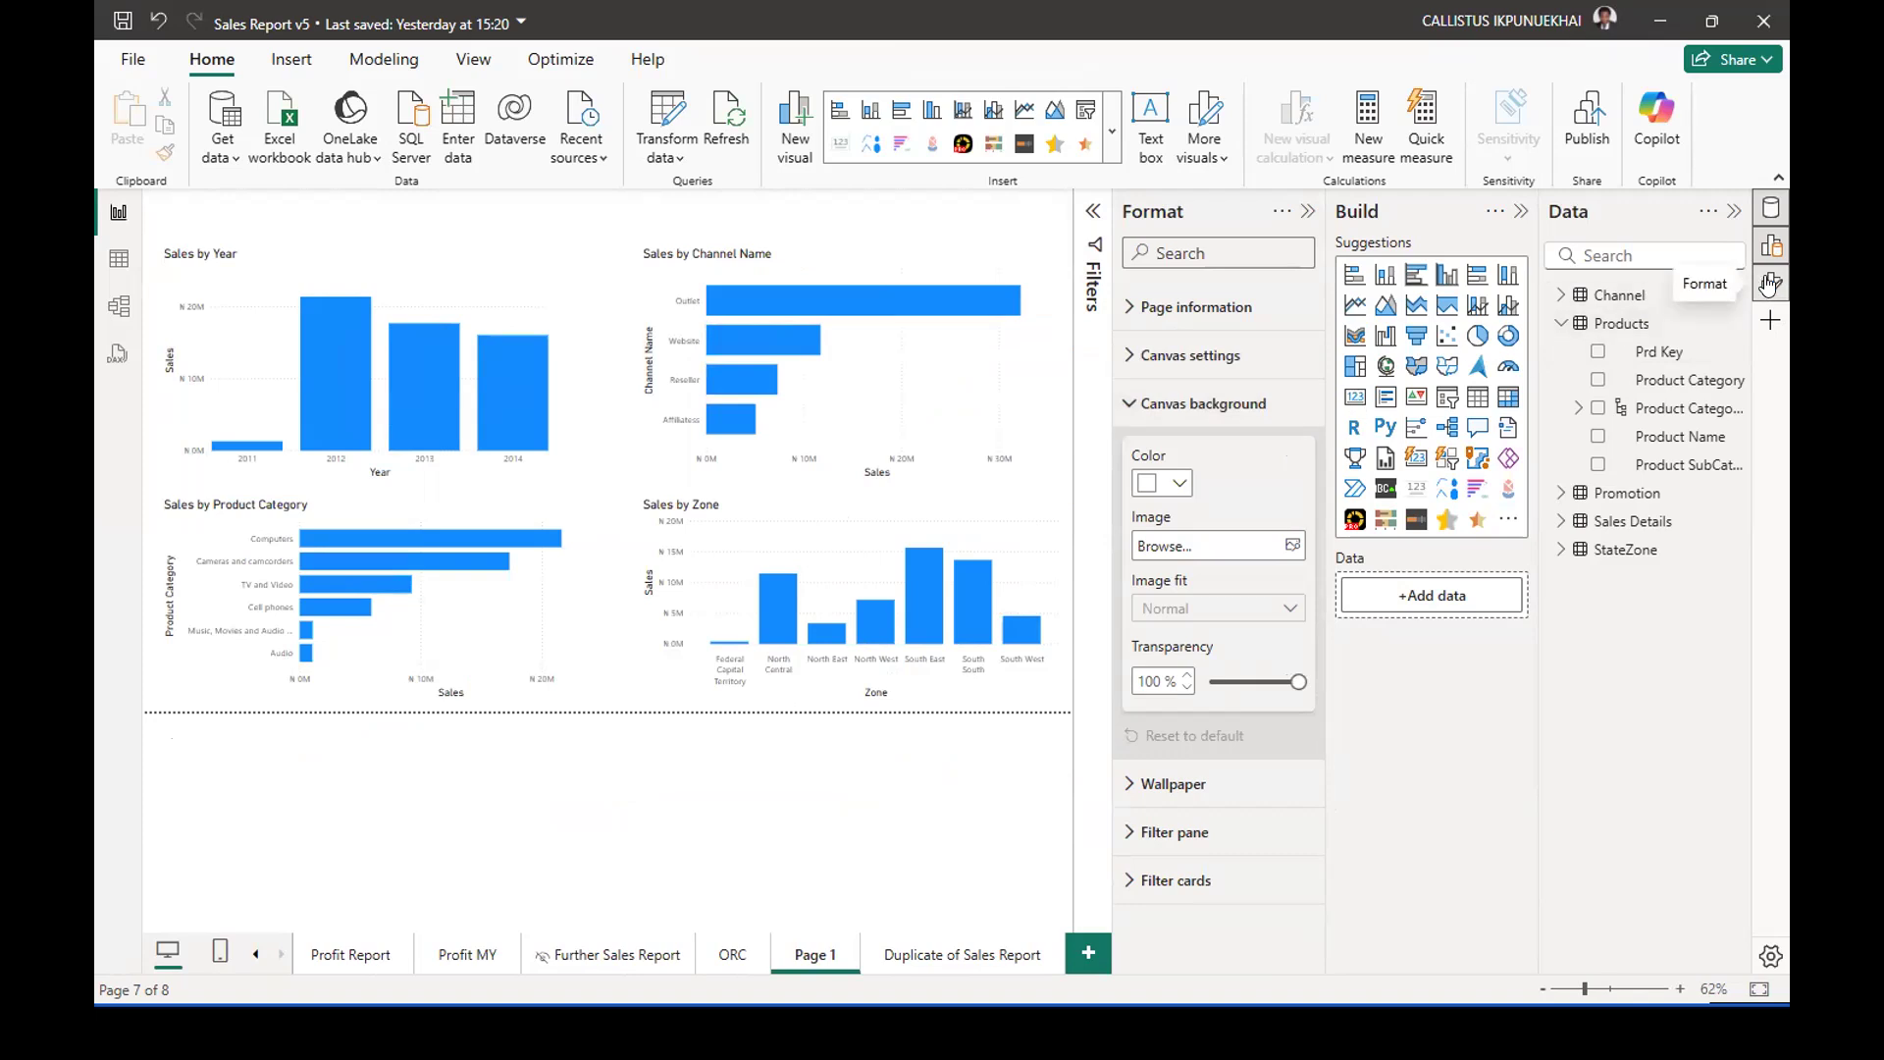
left_click(1176, 487)
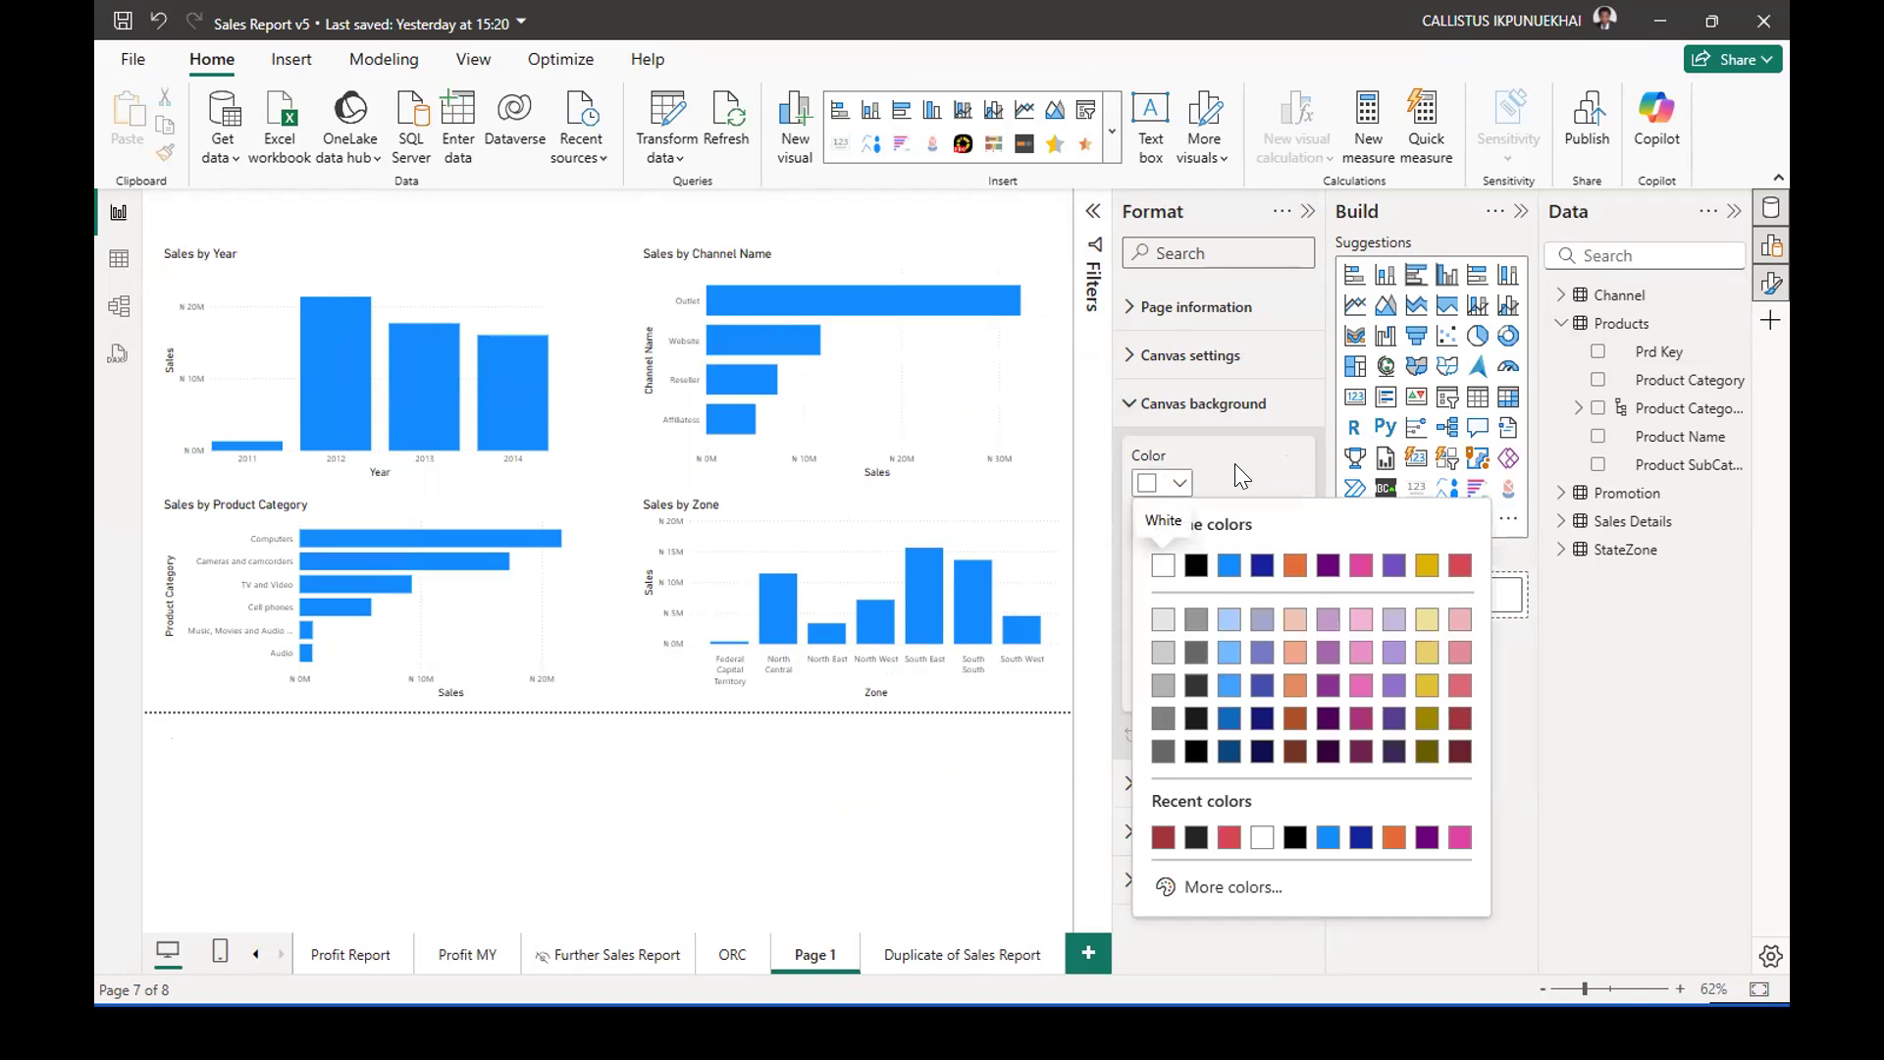
left_click(1219, 566)
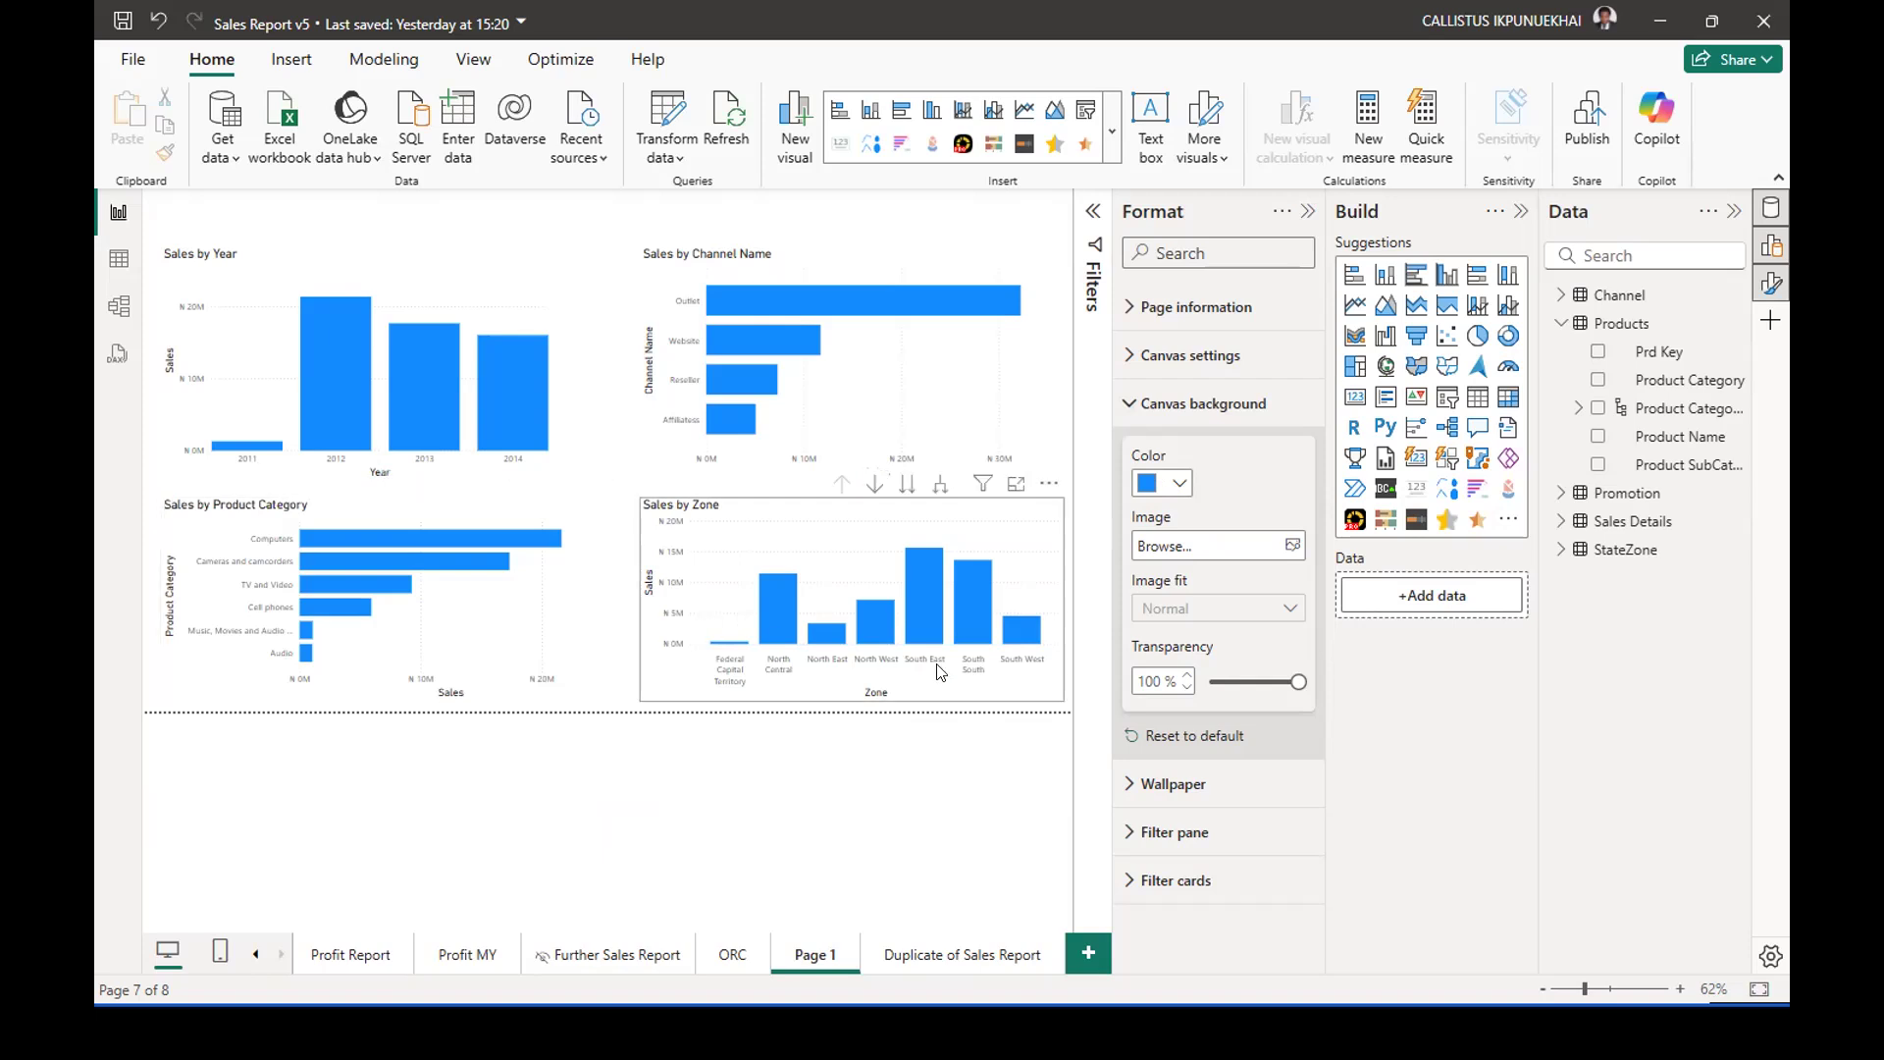
Set the canvas background transparency of Page 1 to 0%.
left_click(1178, 687)
left_click(1181, 693)
left_click(1181, 692)
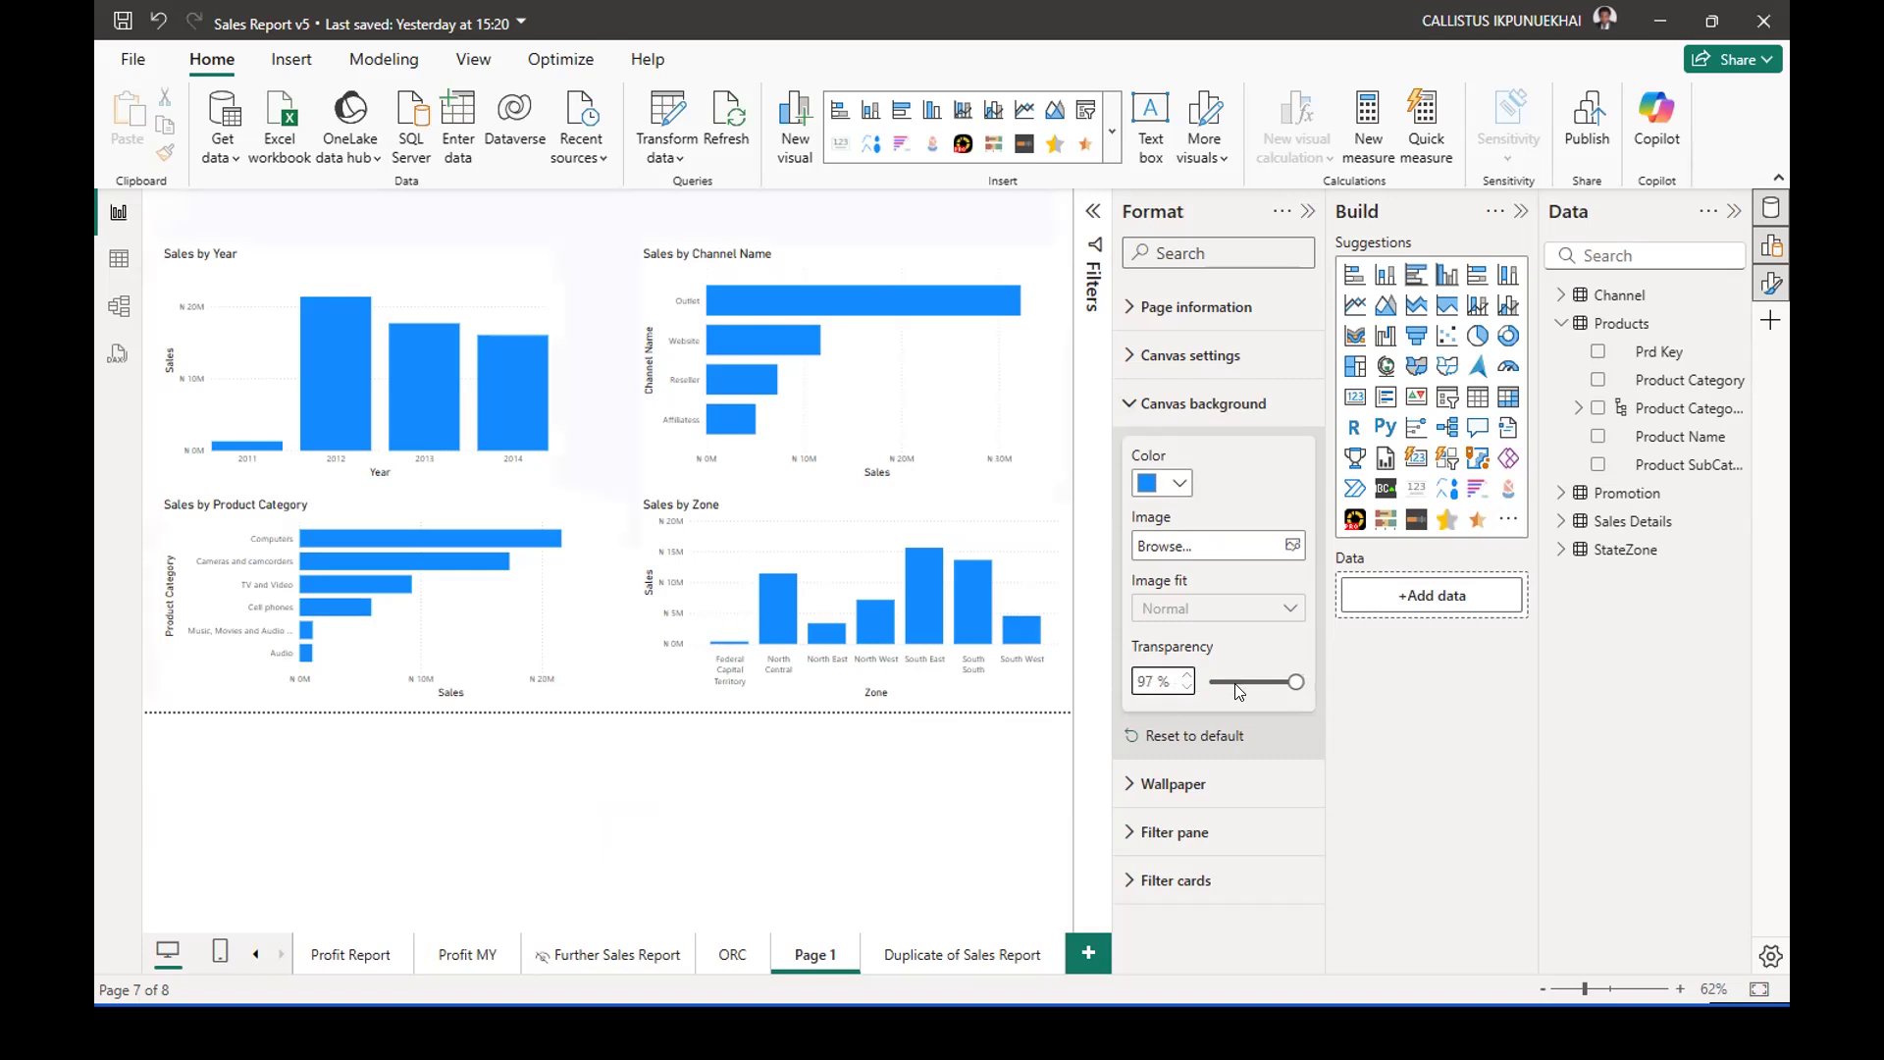
left_click_drag(1284, 676, 1197, 690)
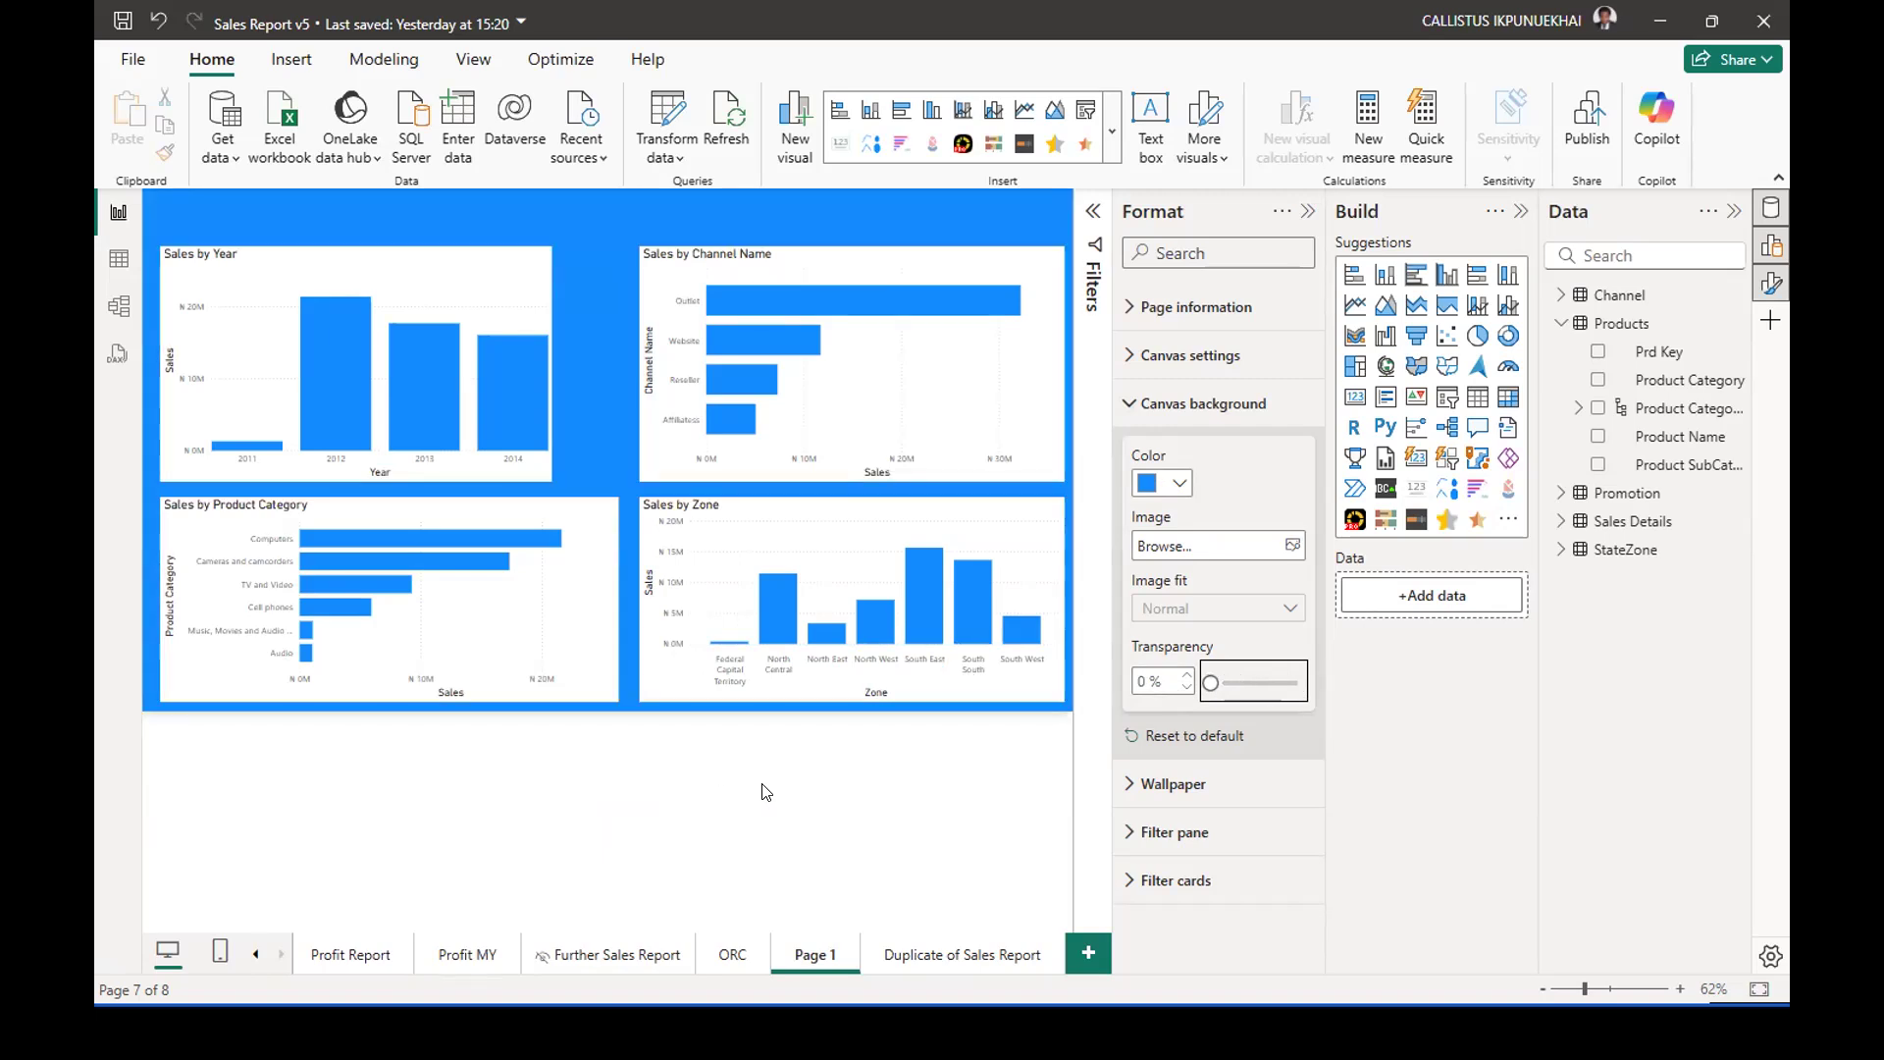
Try orange, grey and dark purple as the canvas background color, and set it back to the blue theme color.
left_click(1177, 484)
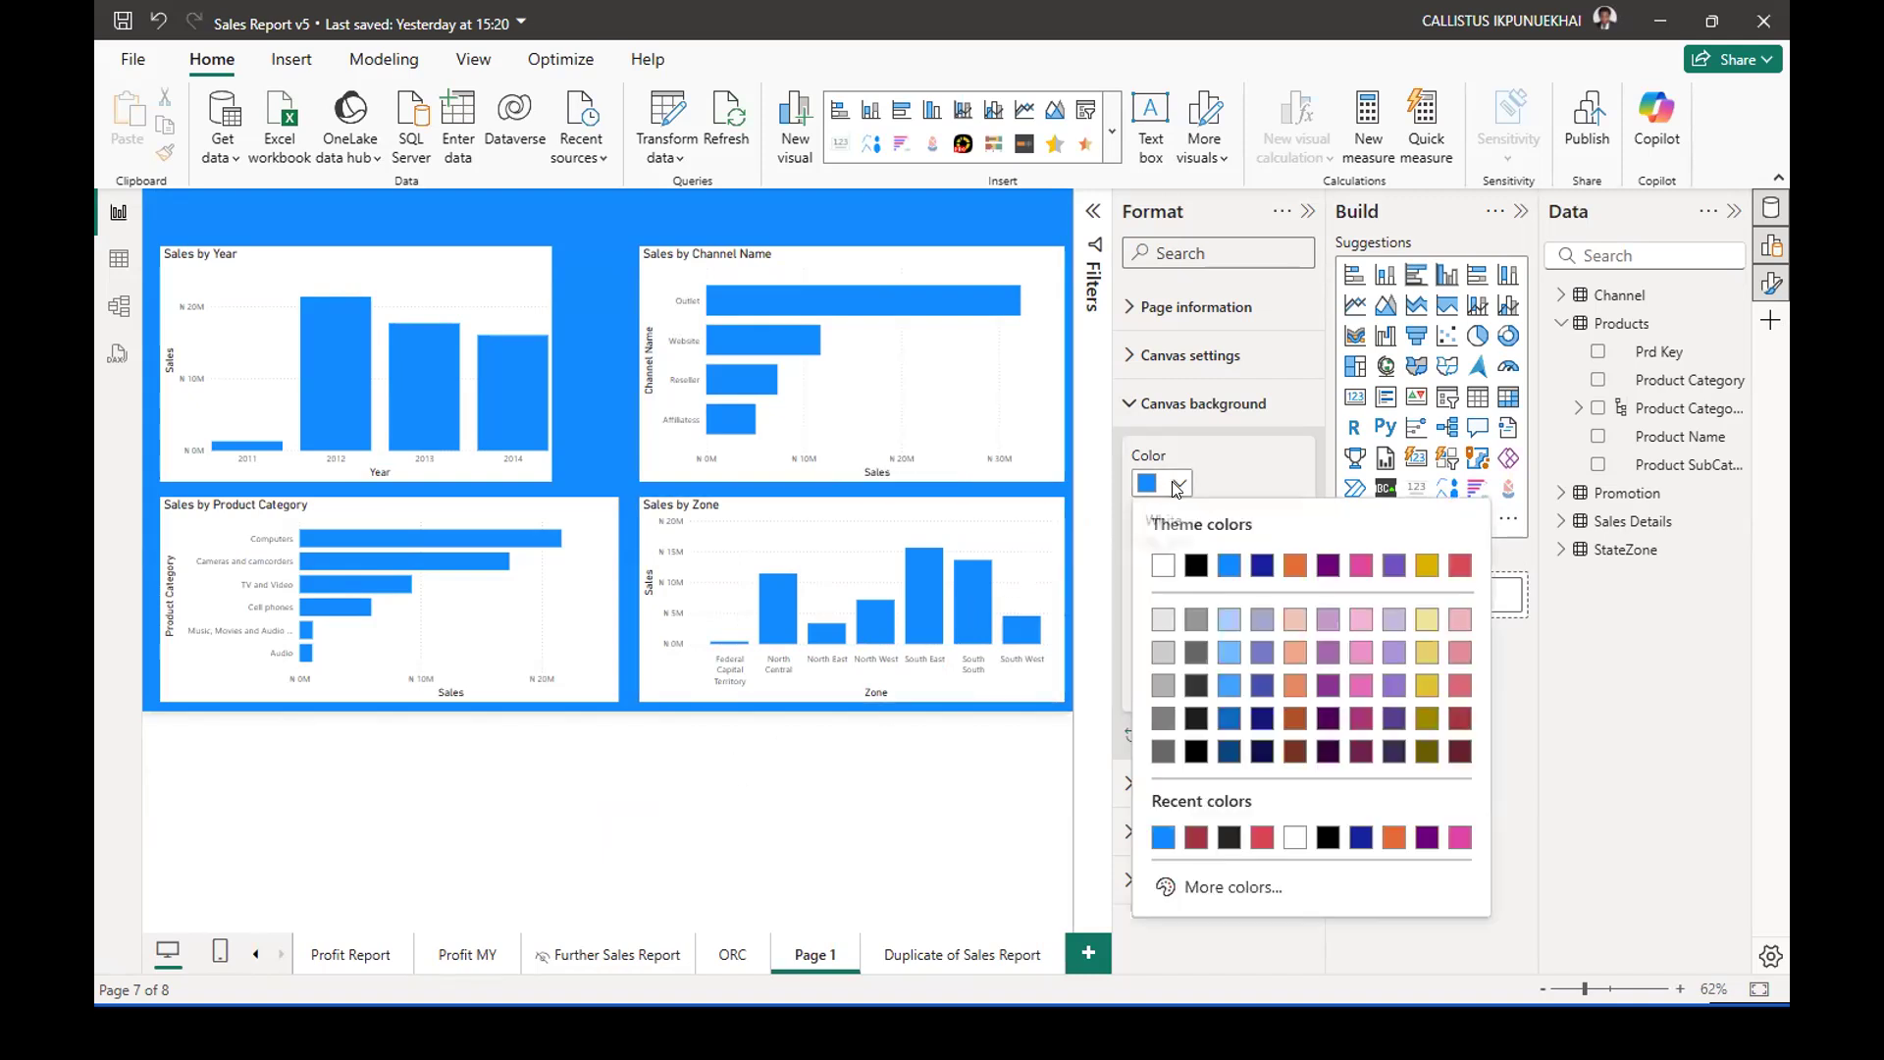
left_click(1295, 566)
left_click(1178, 483)
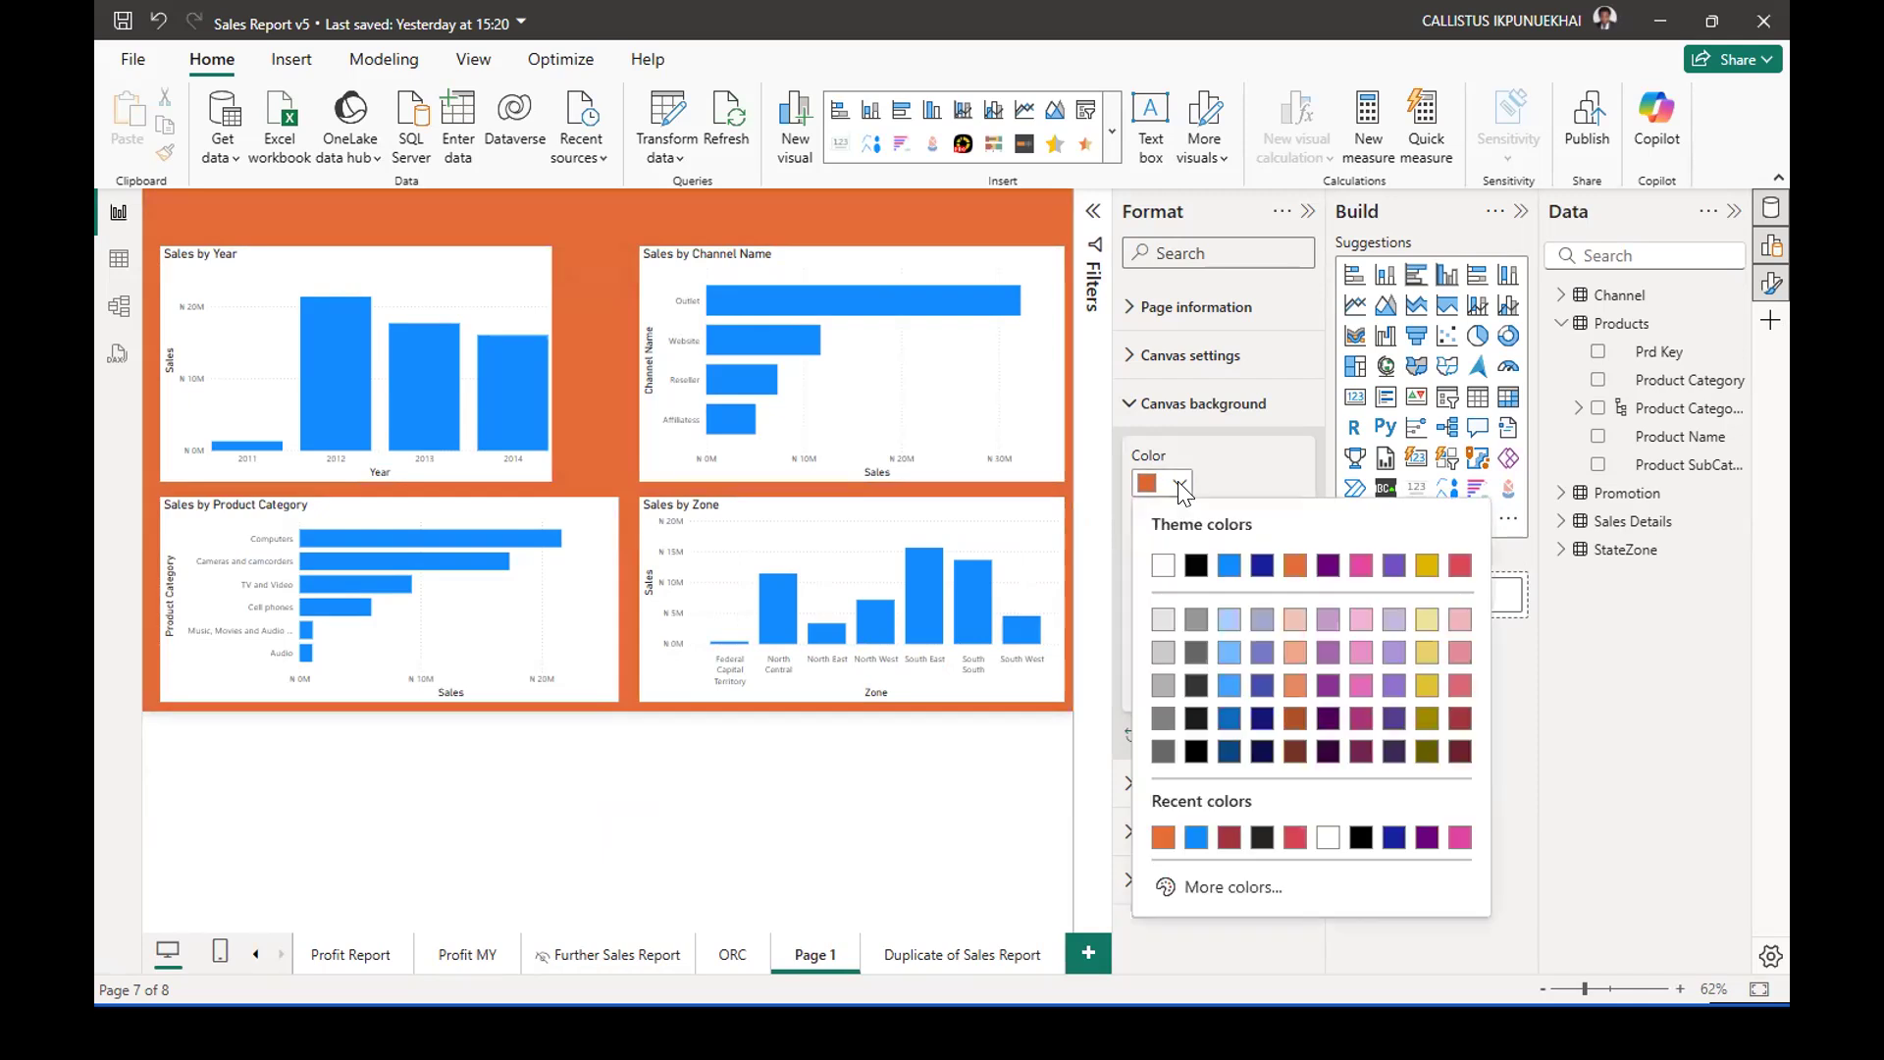
left_click(1193, 623)
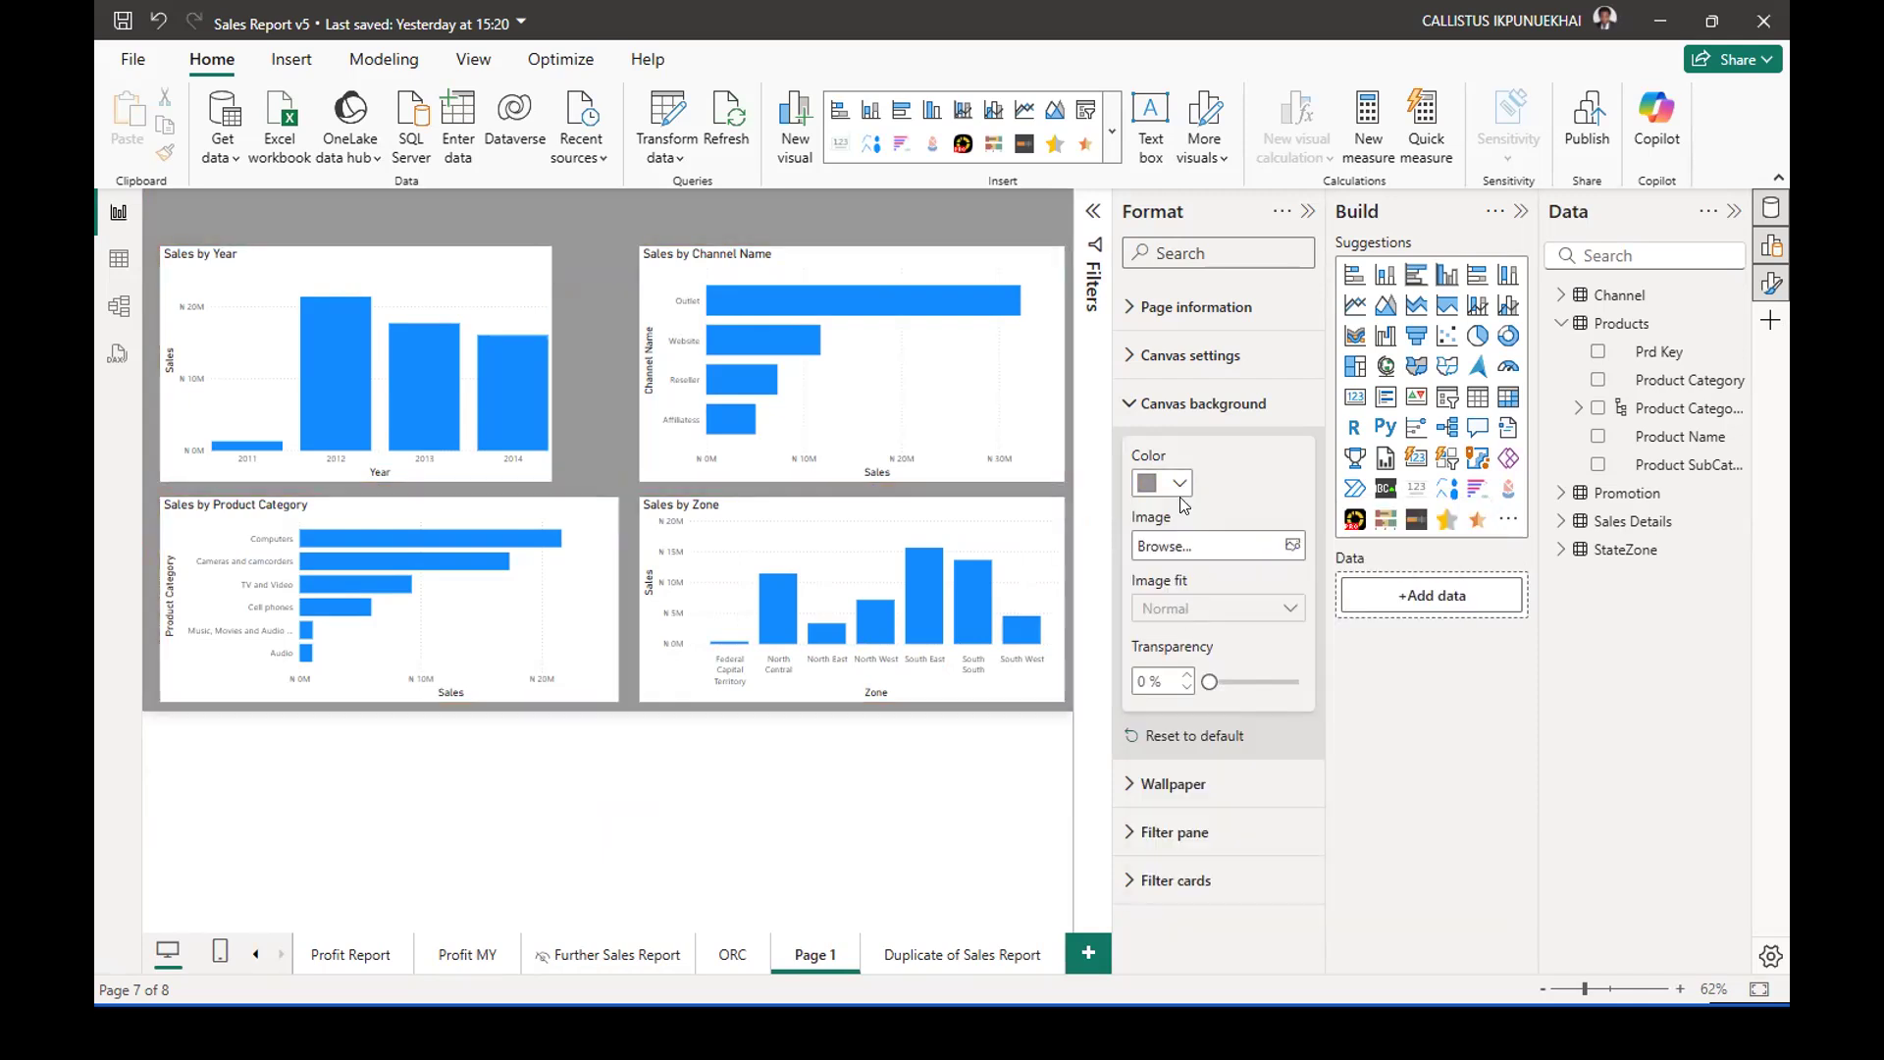
left_click(1181, 487)
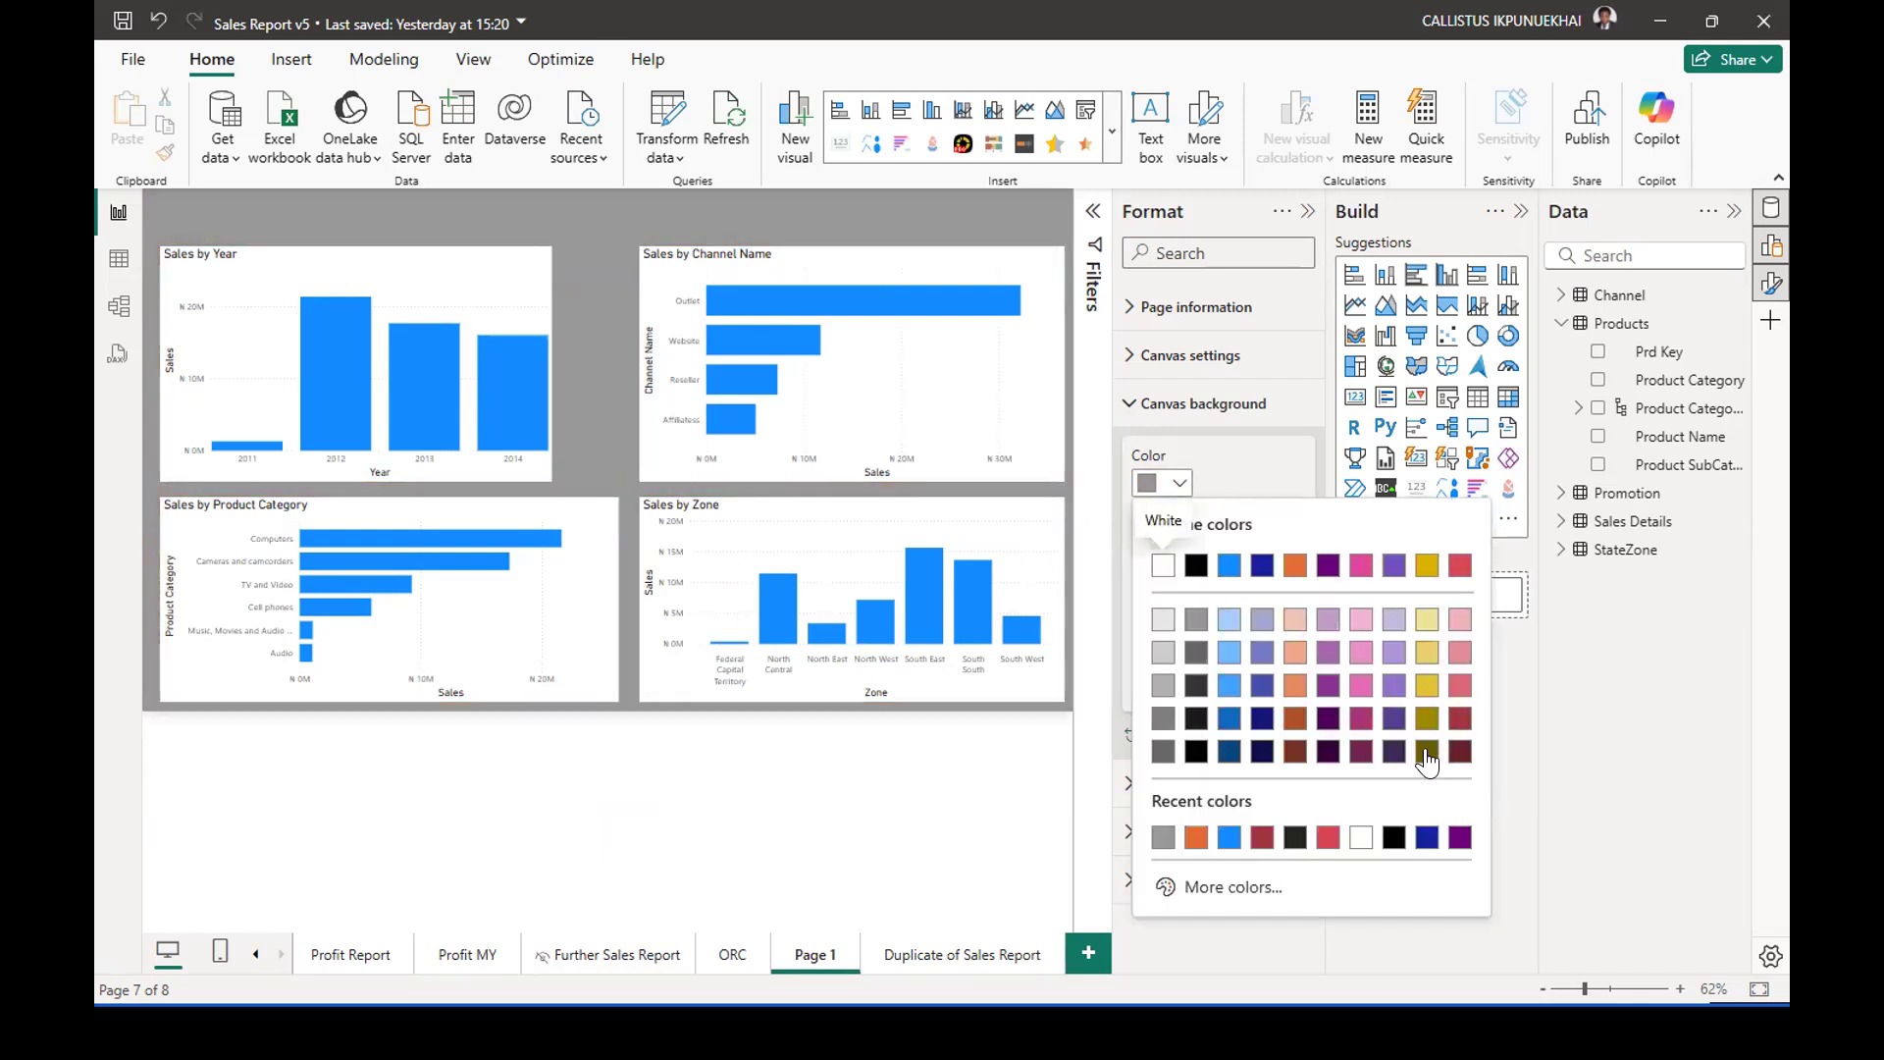
left_click(1458, 837)
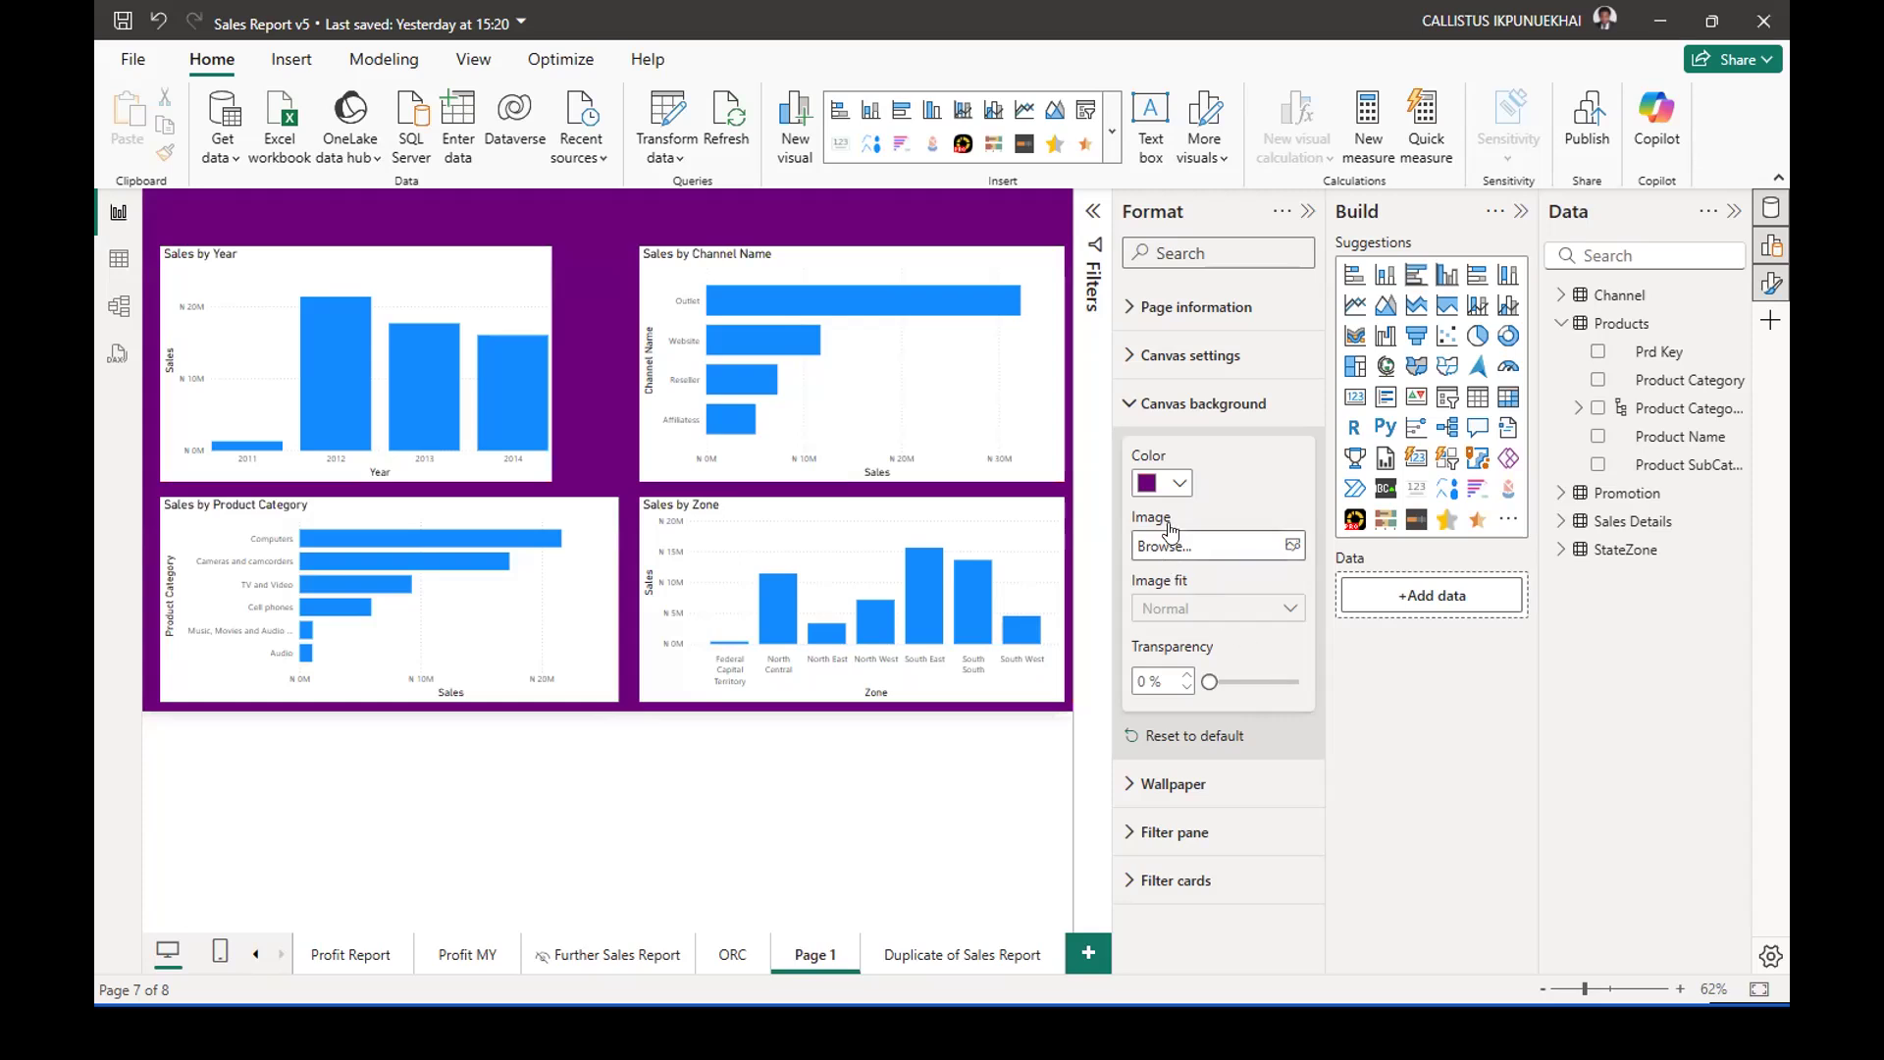
left_click(1180, 485)
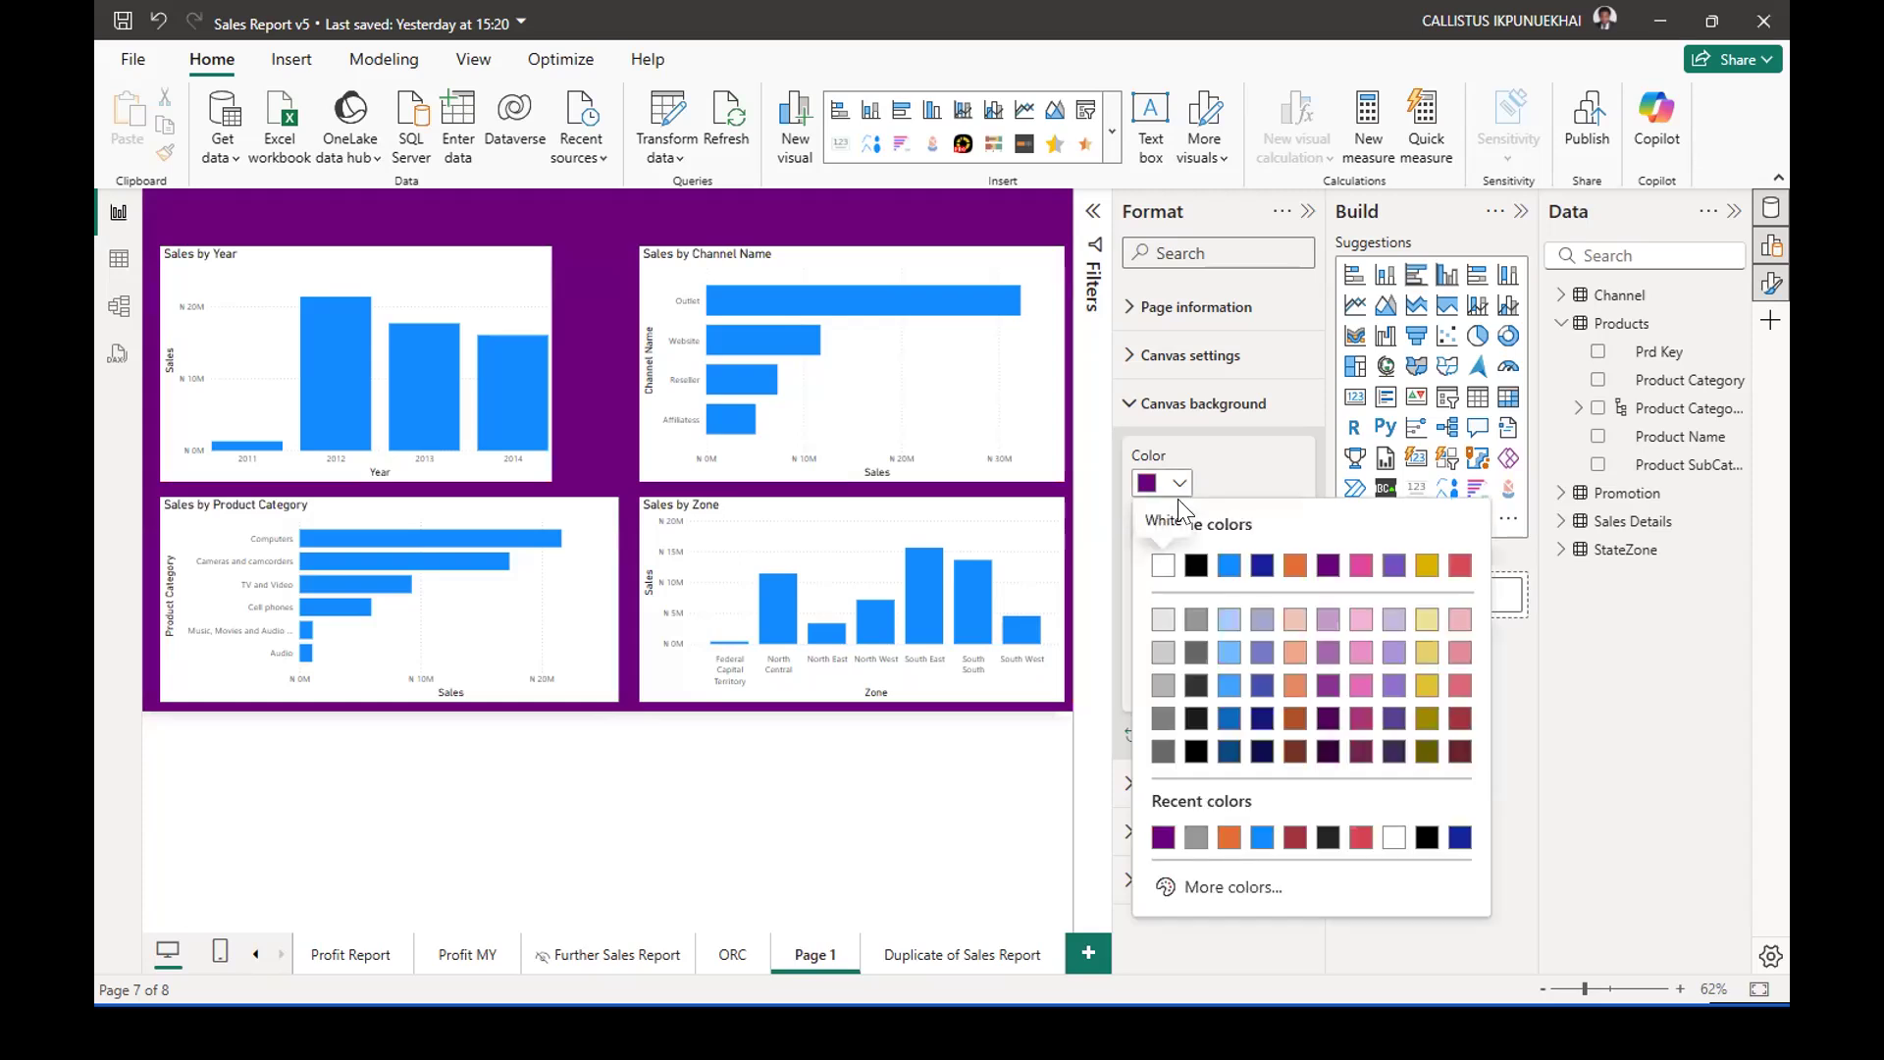
left_click(1261, 837)
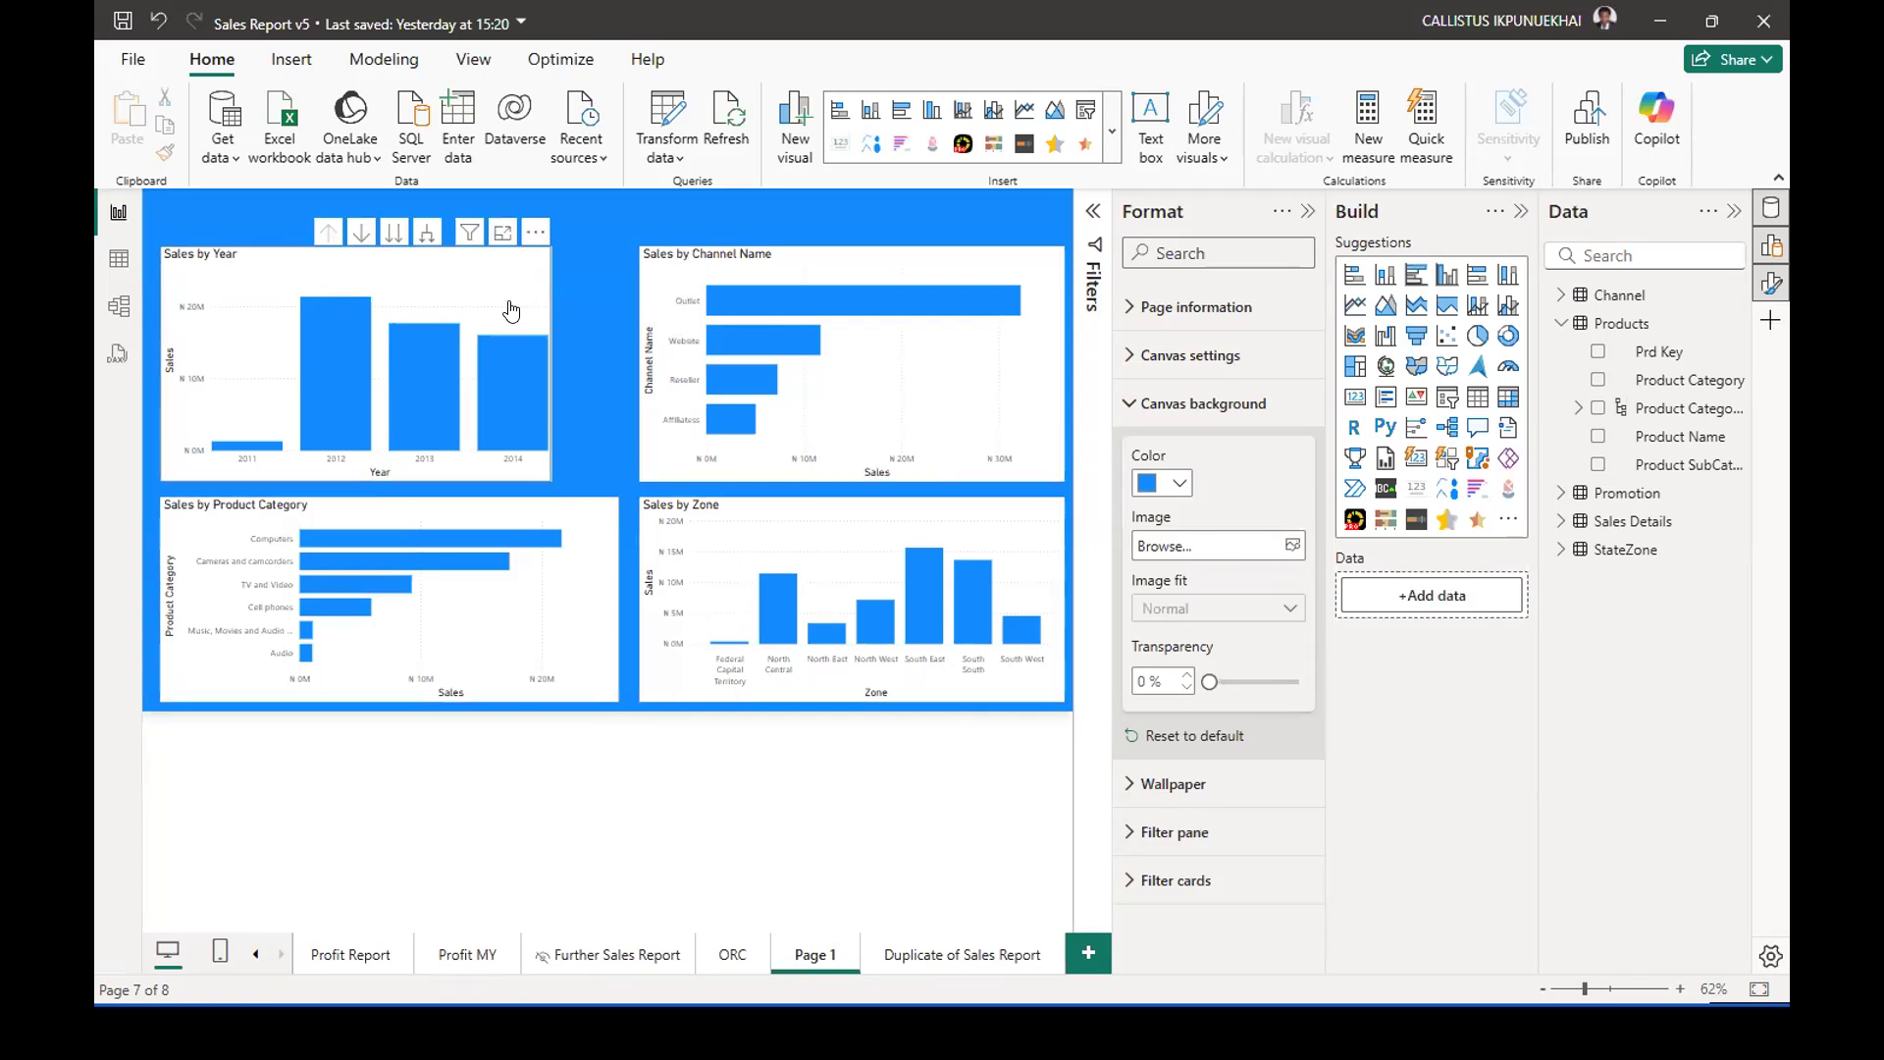
Widen the Sales by Year chart to match the Sales by Product Category chart, and shift both charts slightly left.
left_click(545, 343)
left_click_drag(551, 359, 610, 359)
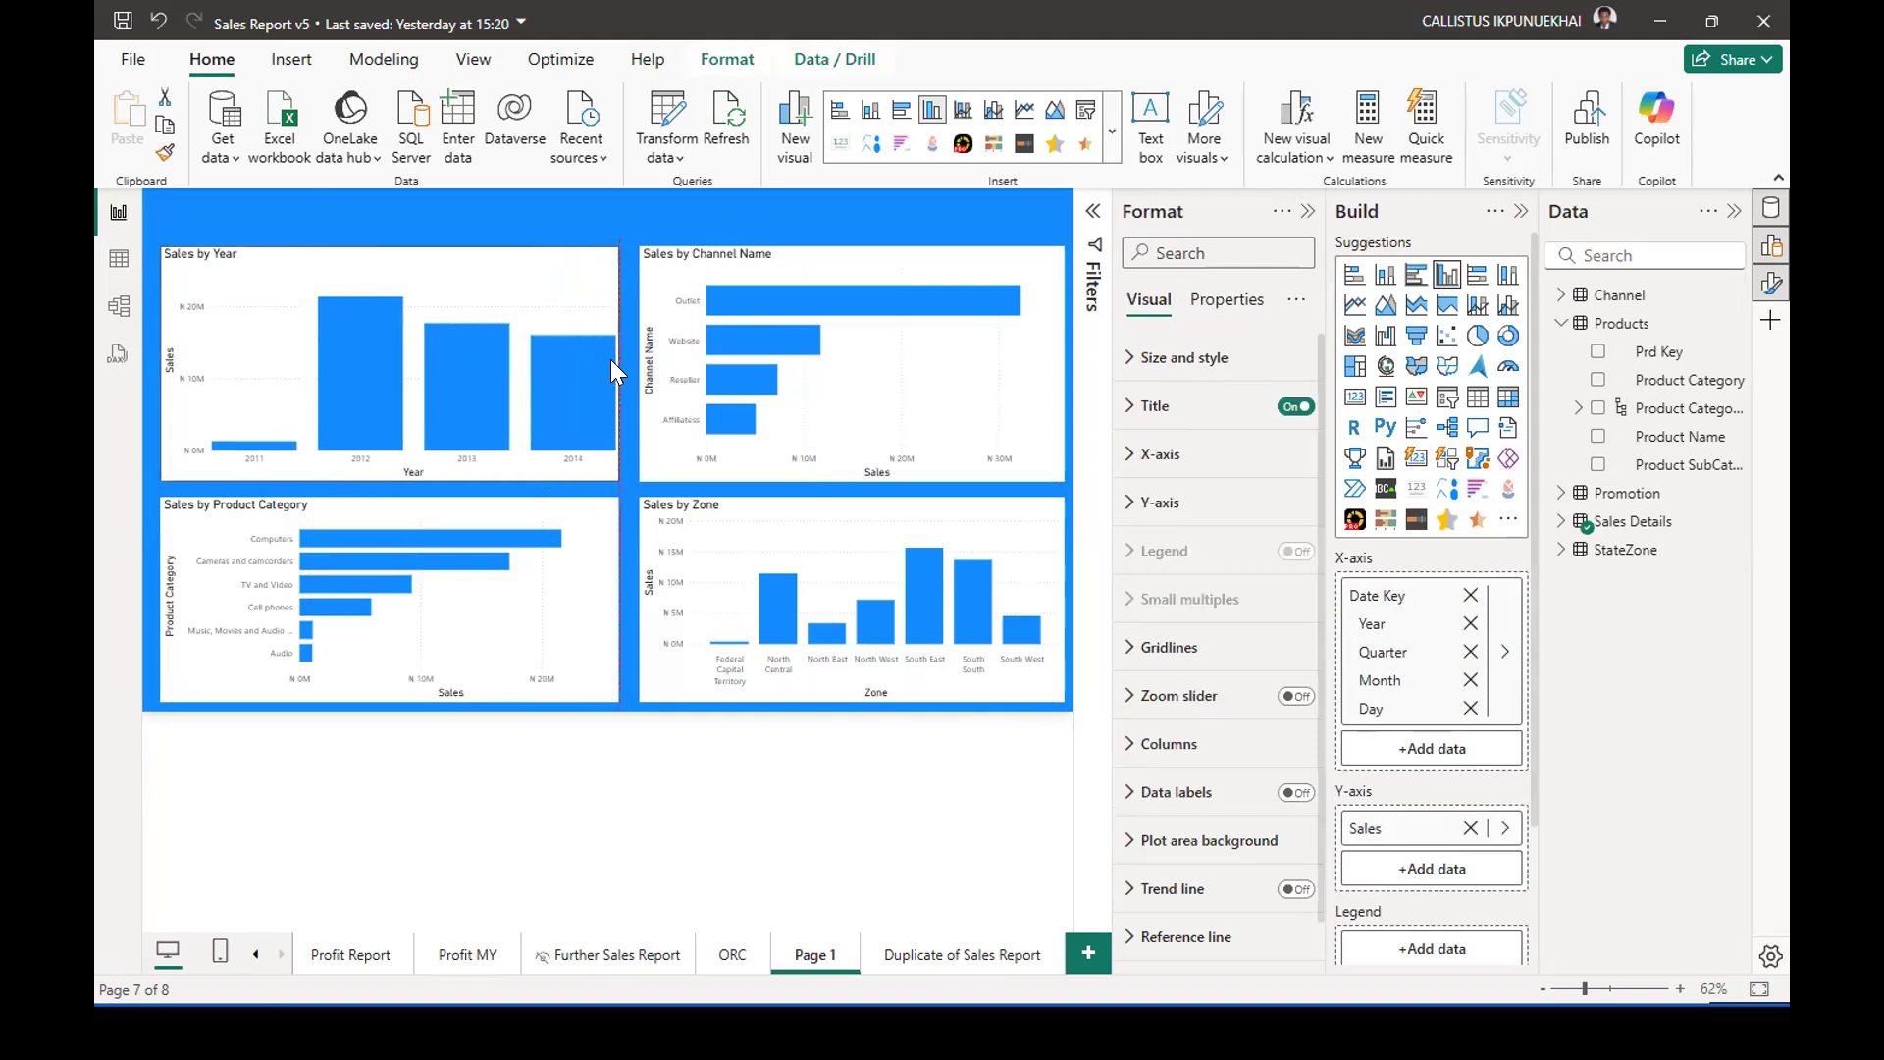
left_click_drag(514, 510, 502, 510)
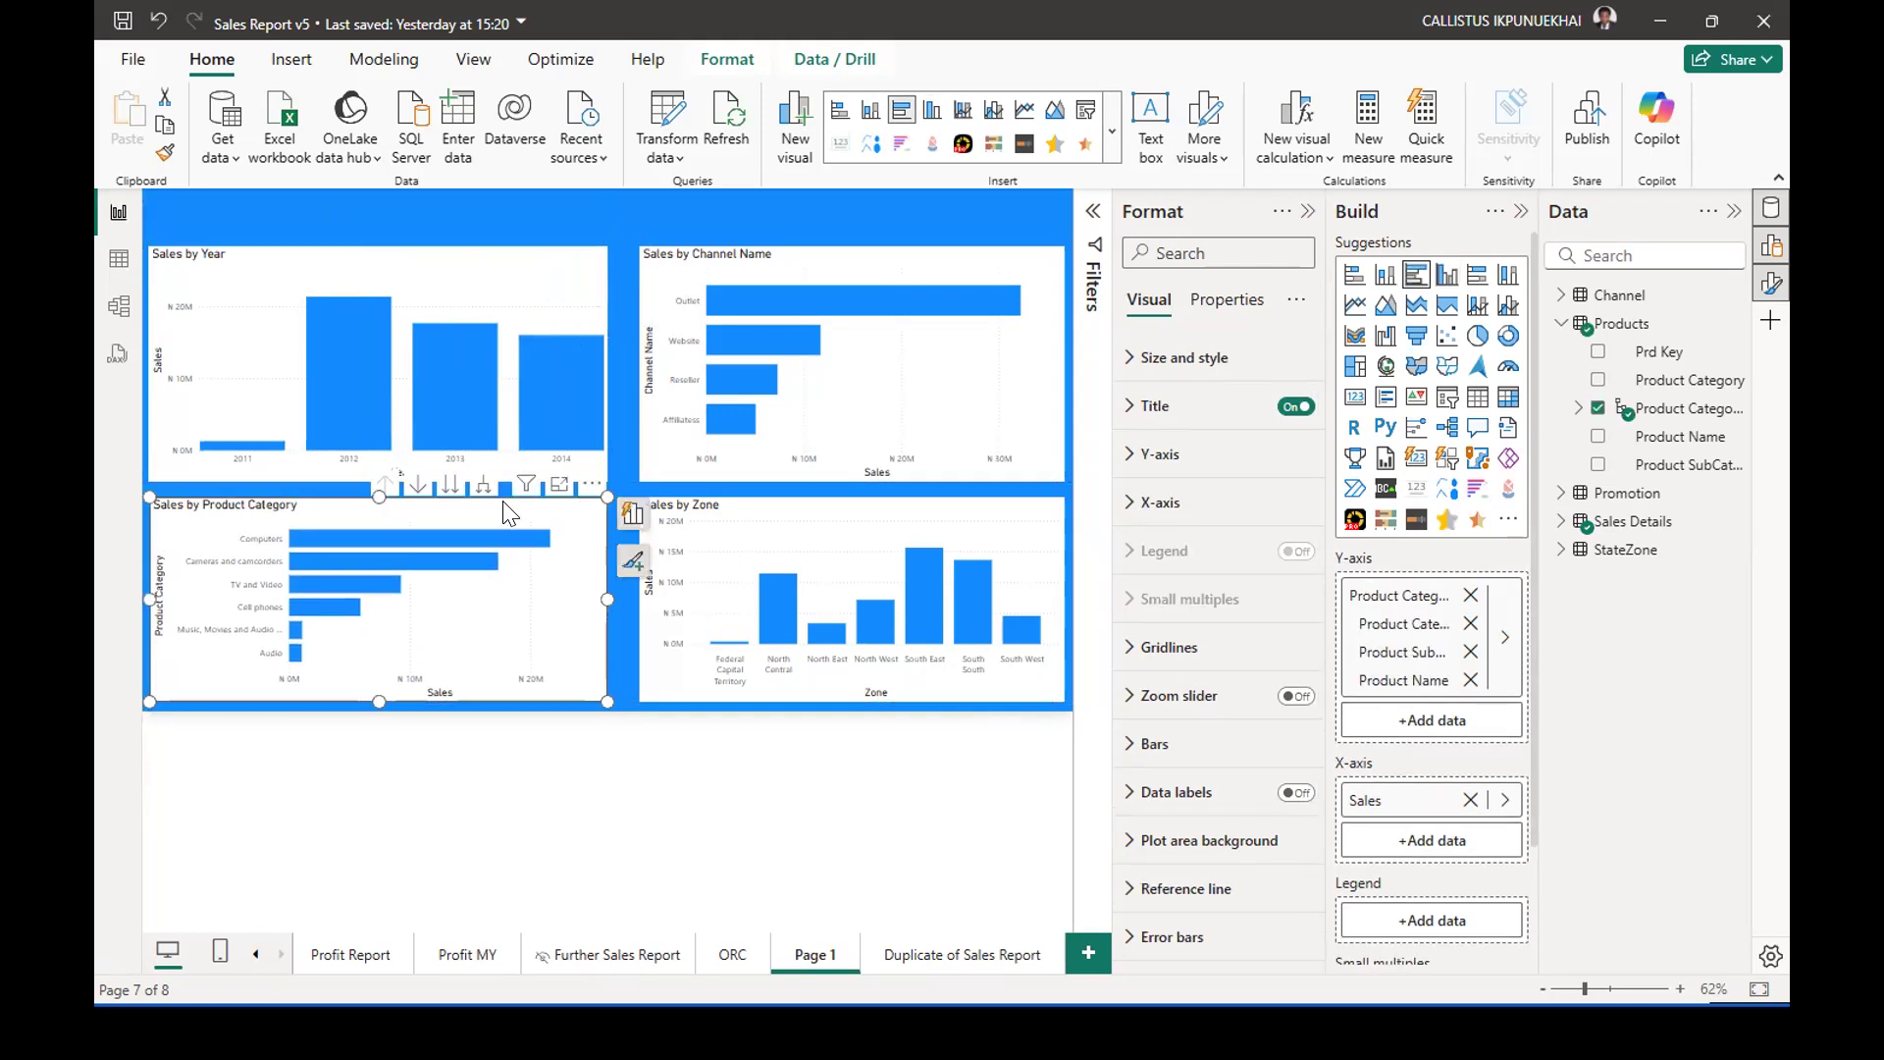
Lower the Sales by Year chart until only a thin gap remains above the Sales by Product Category chart.
left_click(456, 275)
left_click_drag(459, 247, 460, 246)
key("Down")
key("Down")
key("Down")
key("Down")
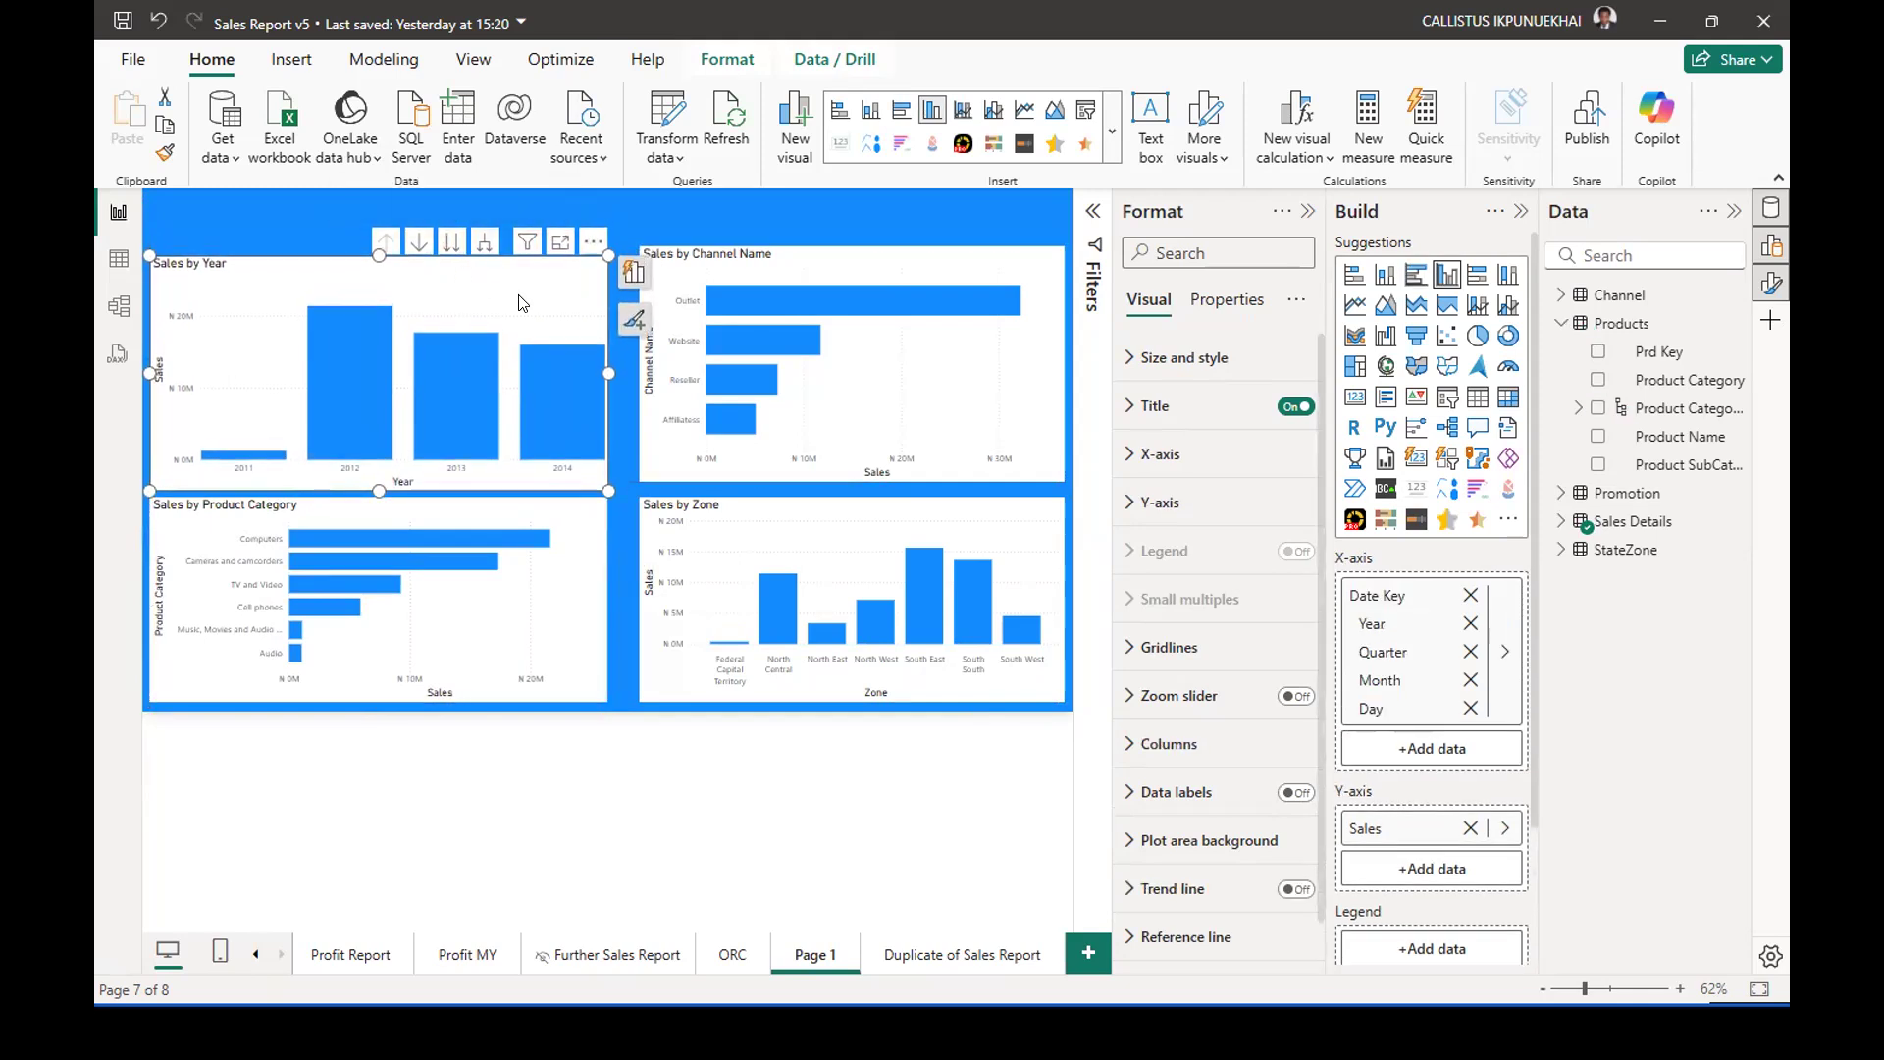
Widen and reposition the Sales by Zone and Sales by Channel Name charts so only thin gaps separate them from the neighboring charts.
left_click(657, 437)
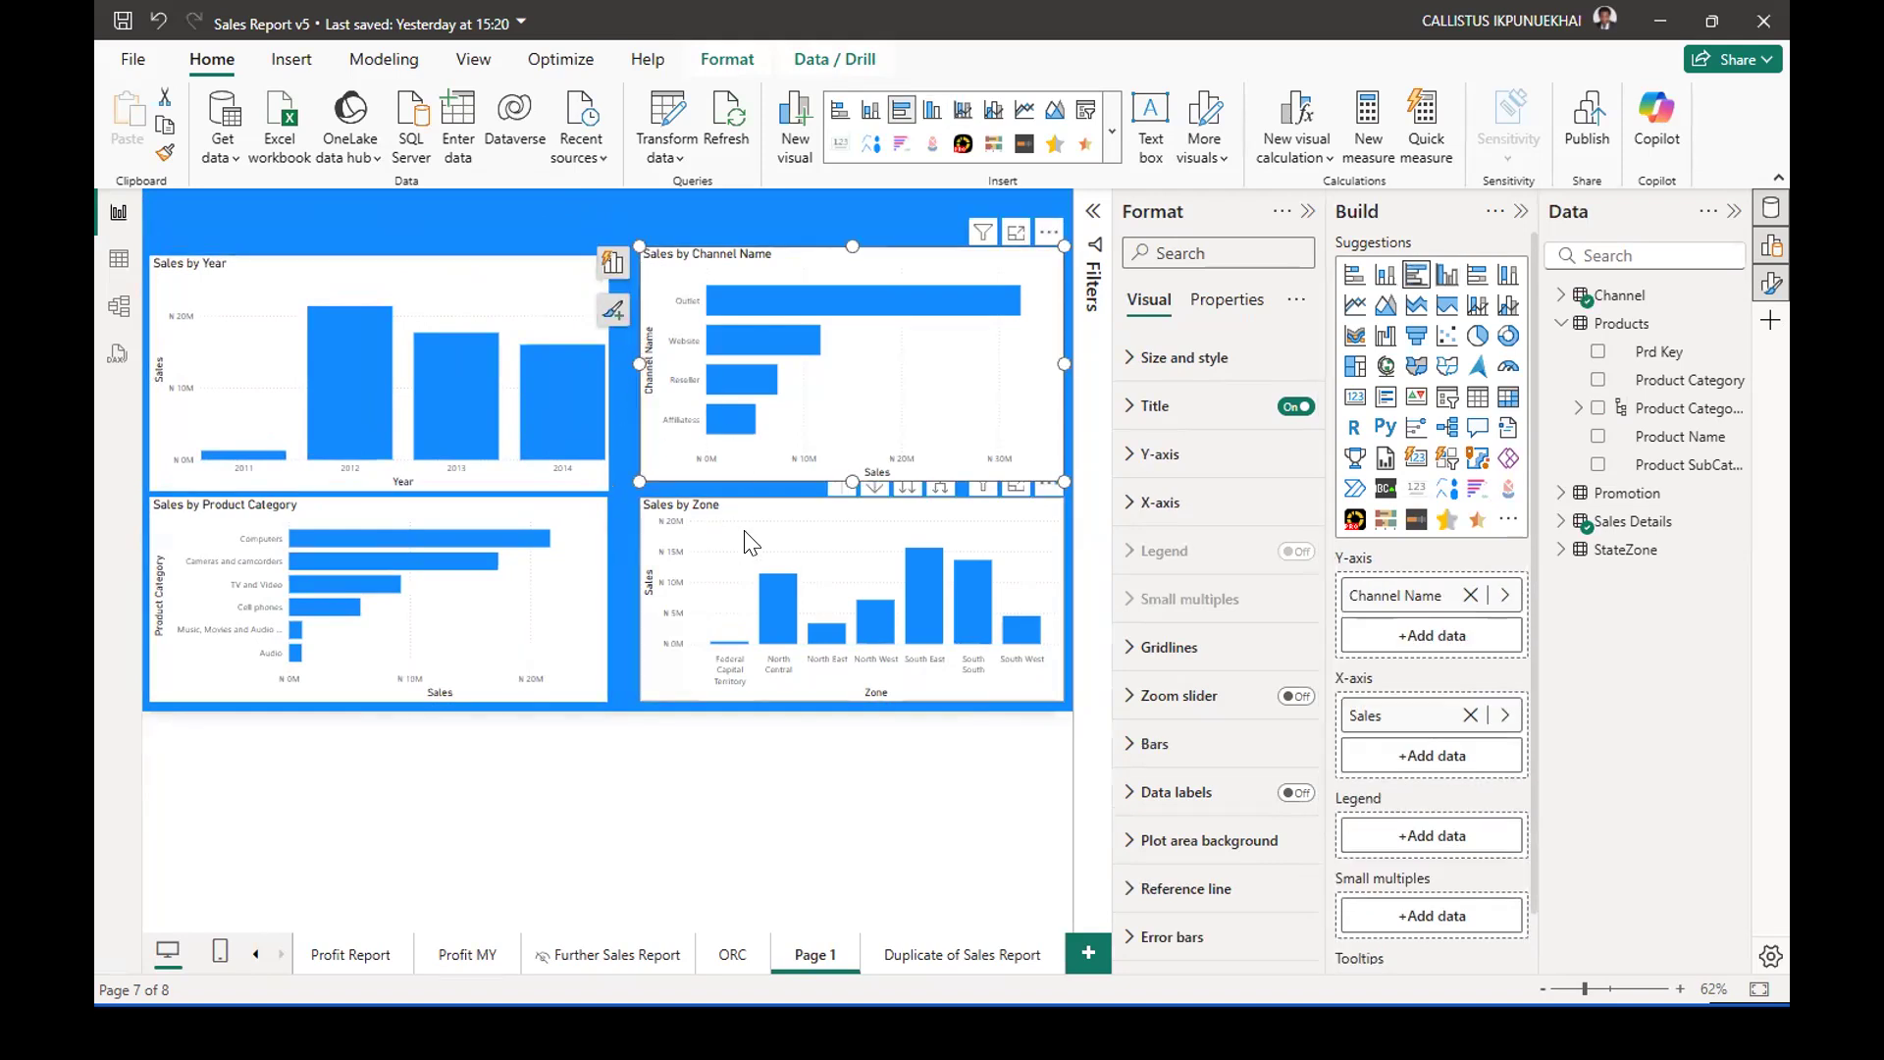
left_click(640, 597)
left_click_drag(639, 597, 613, 606)
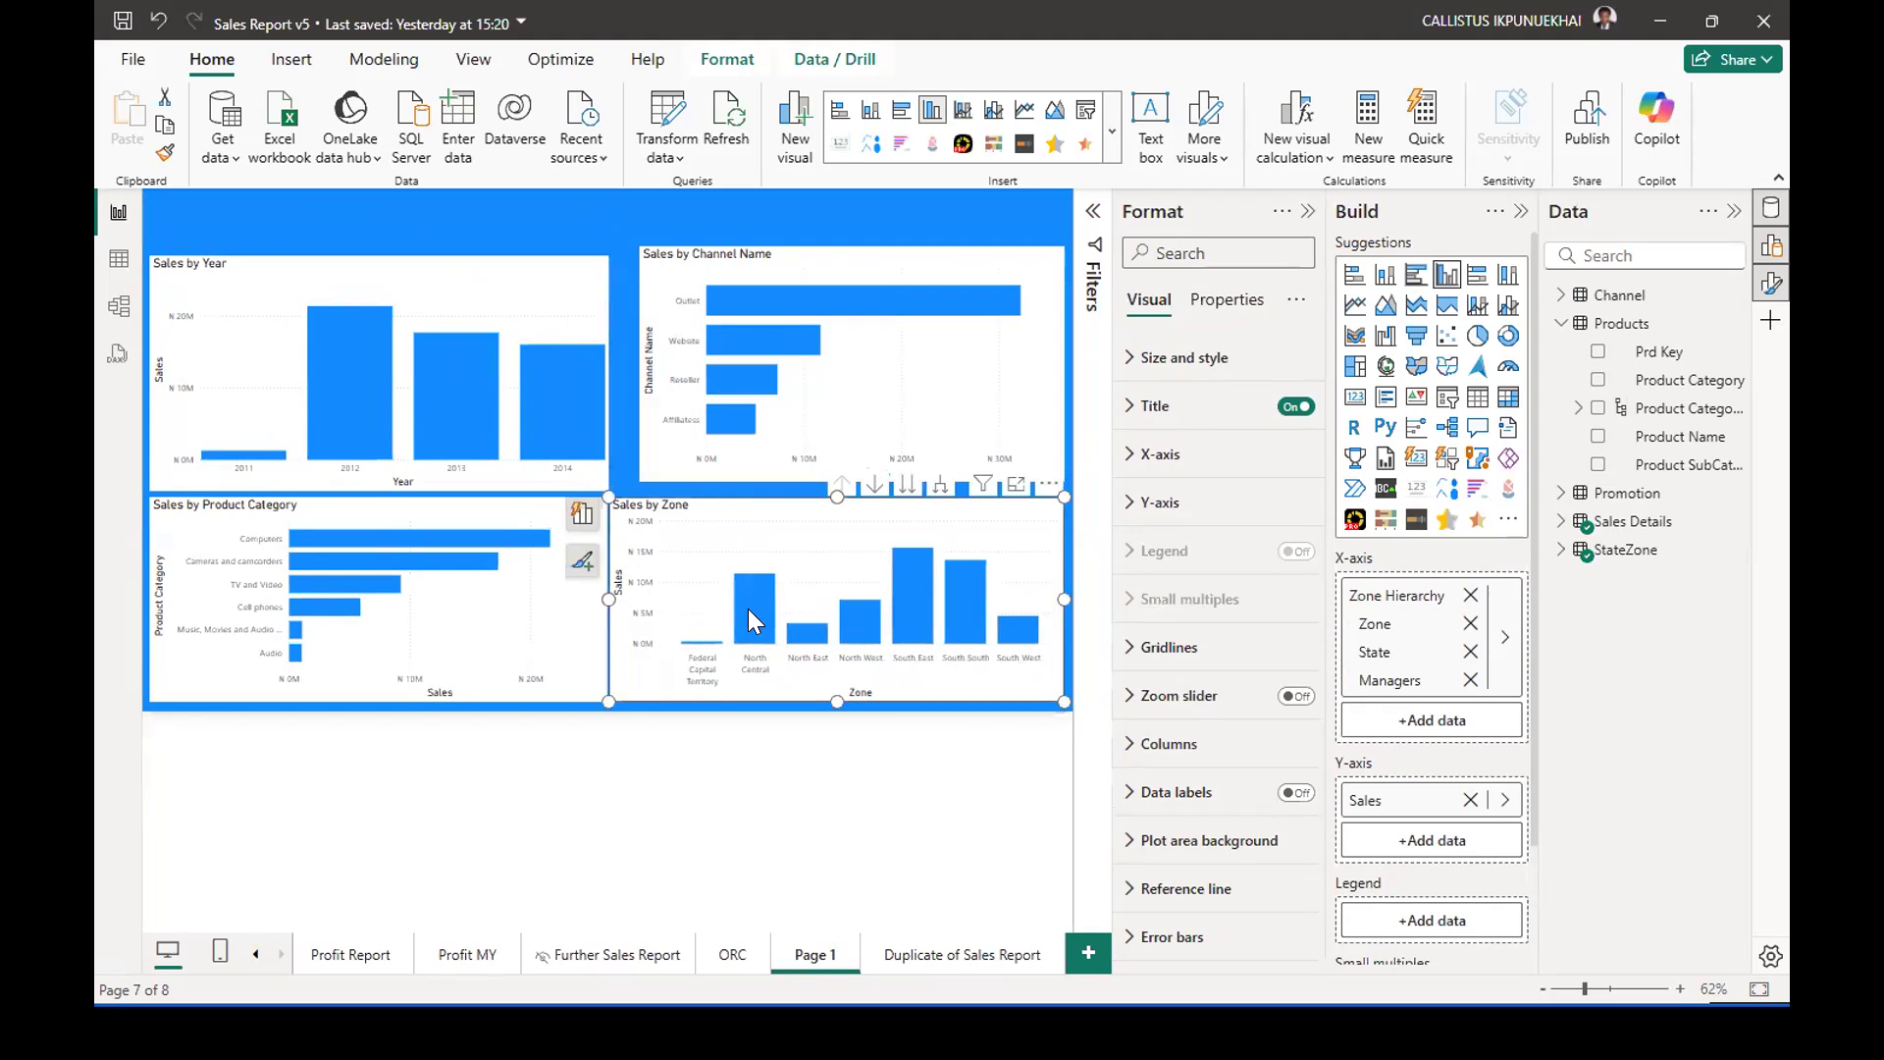
key("Right")
key("Right")
key("Right")
key("Right")
key("Right")
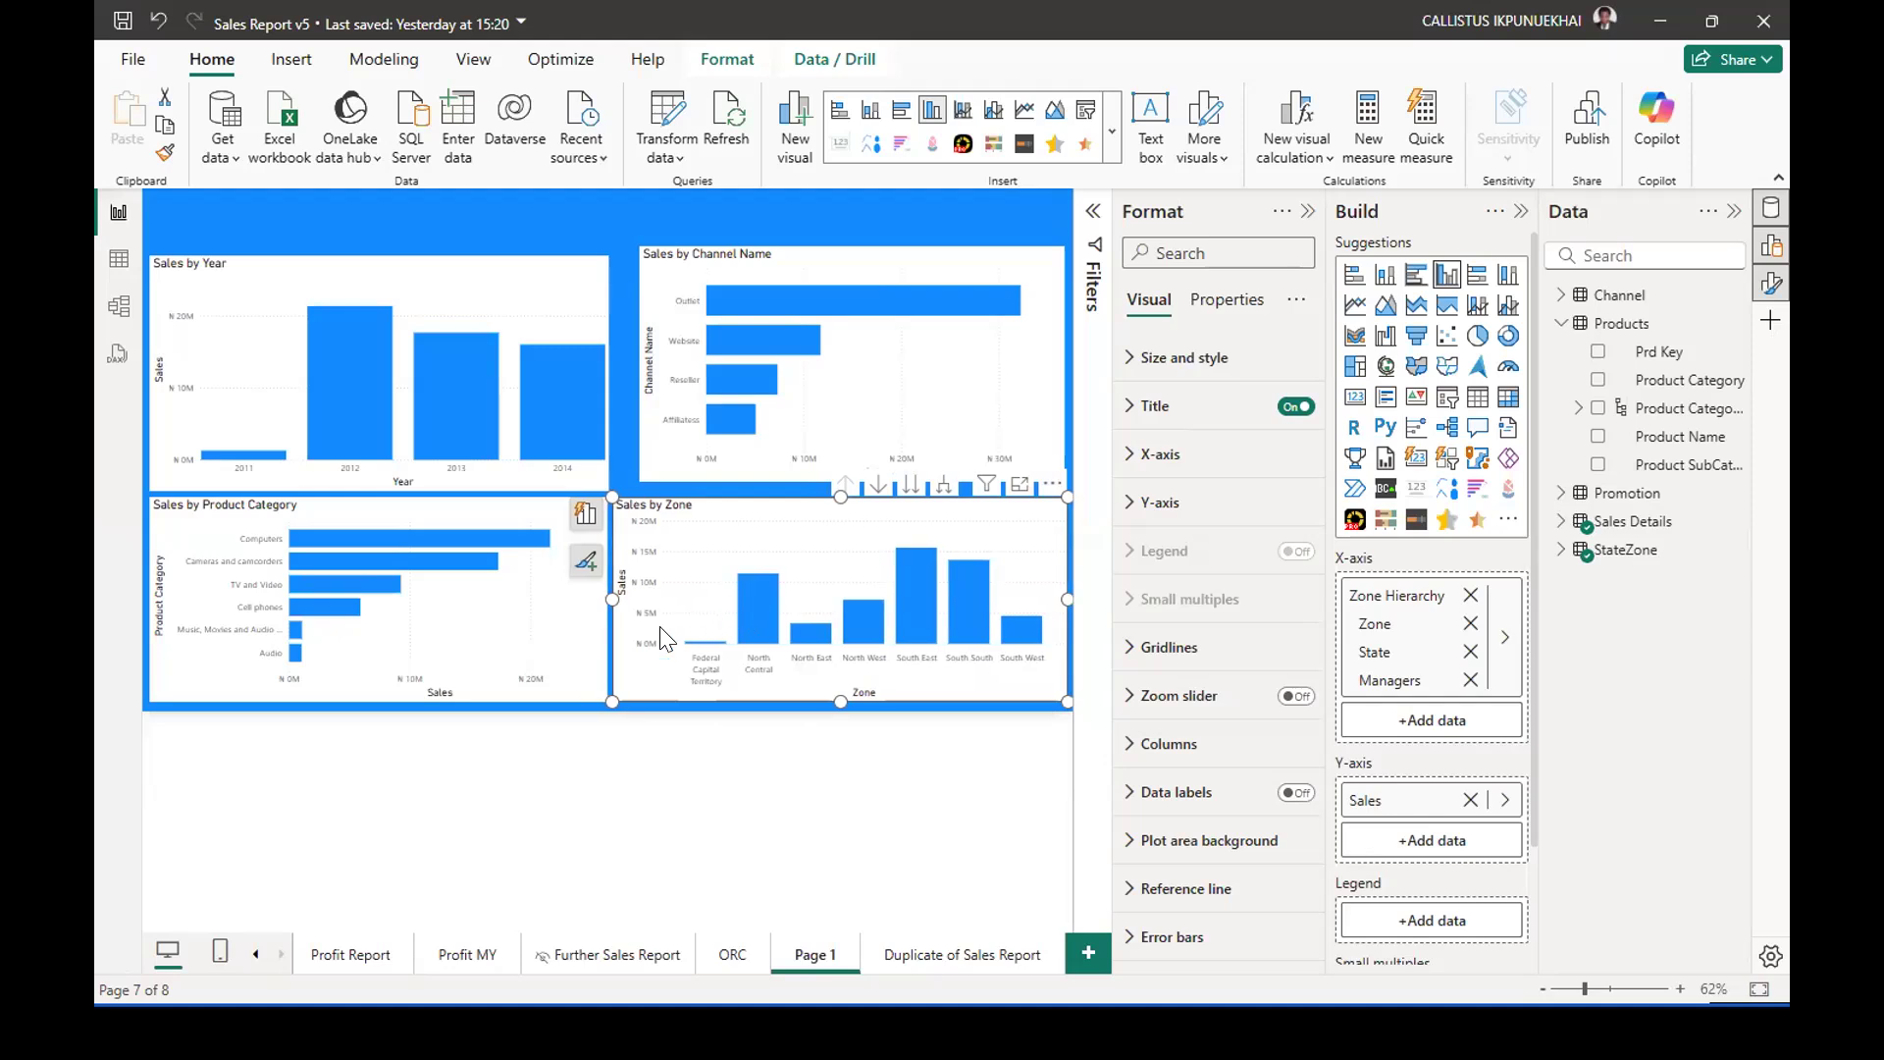
left_click_drag(669, 479, 646, 481)
left_click_drag(1036, 371, 1062, 367)
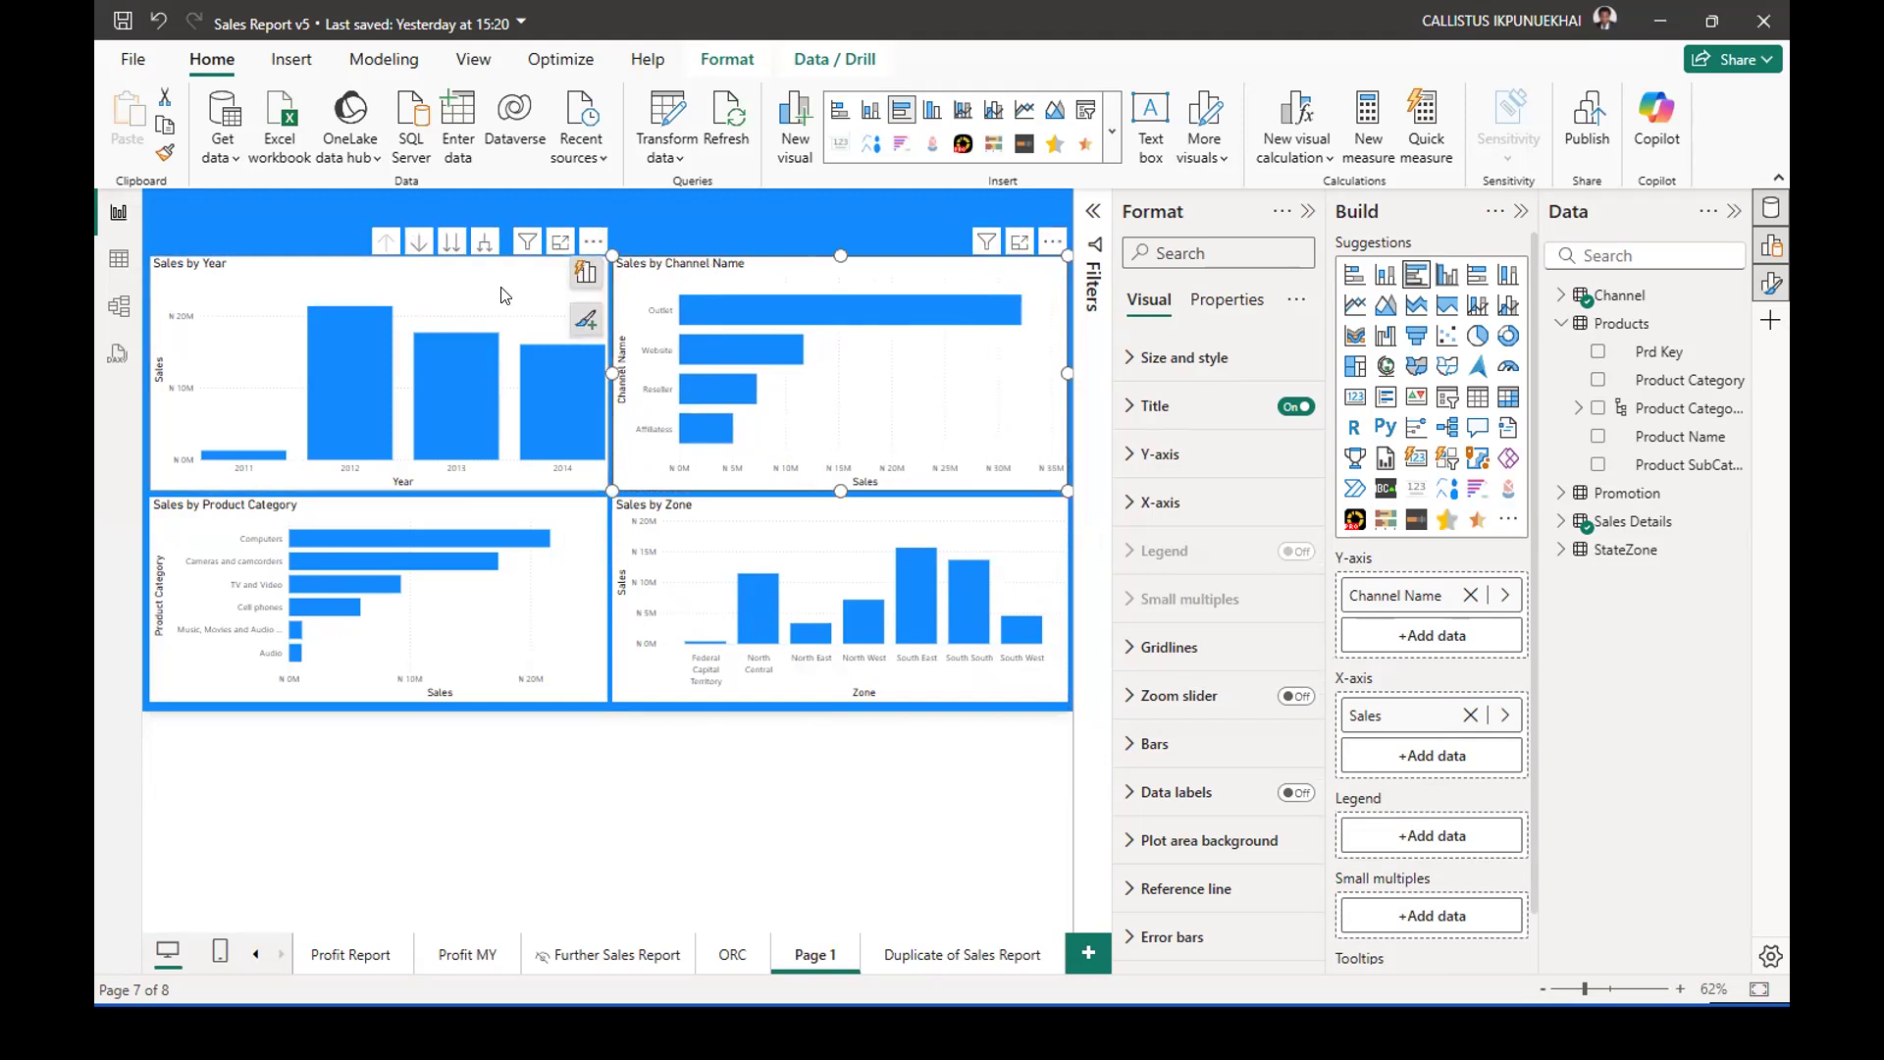
Lower the top edges of the Sales by Year and Sales by Channel Name charts equally to enlarge the header band.
left_click(422, 279)
left_click_drag(373, 253, 378, 277)
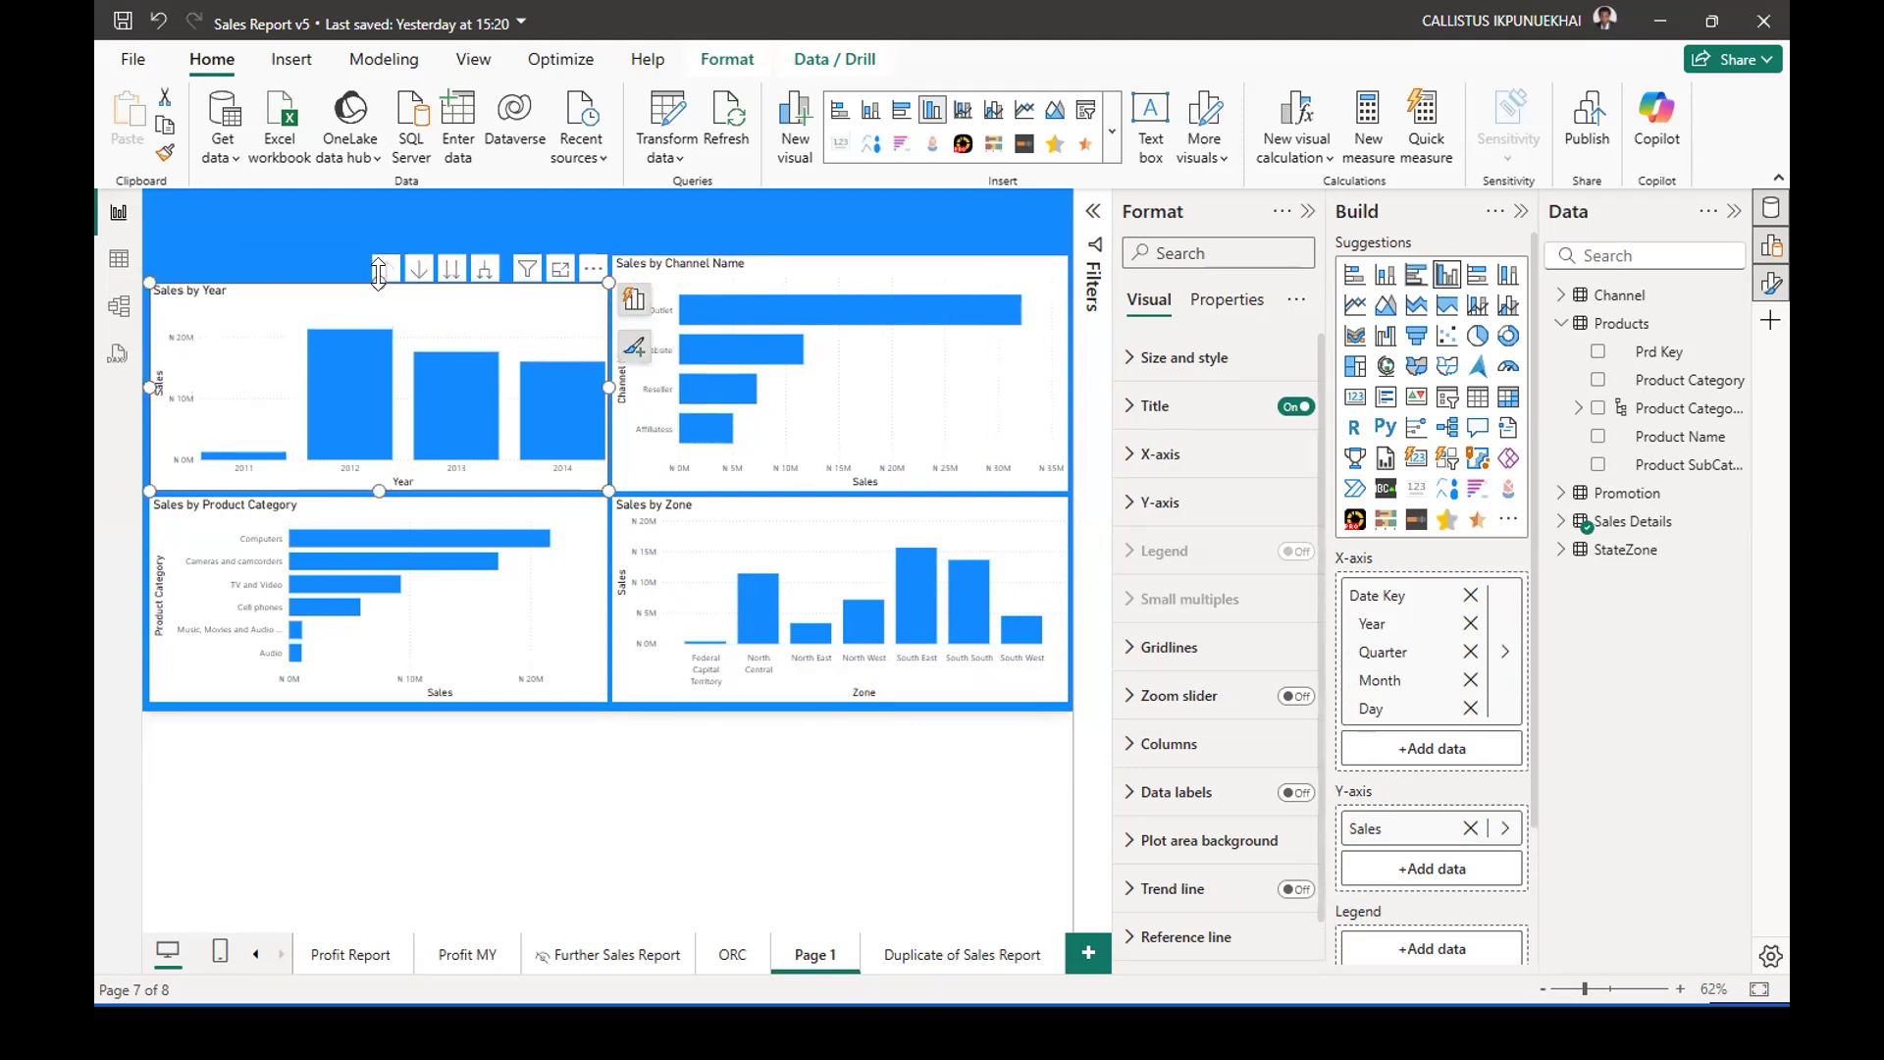
left_click(836, 257)
left_click_drag(841, 254, 841, 291)
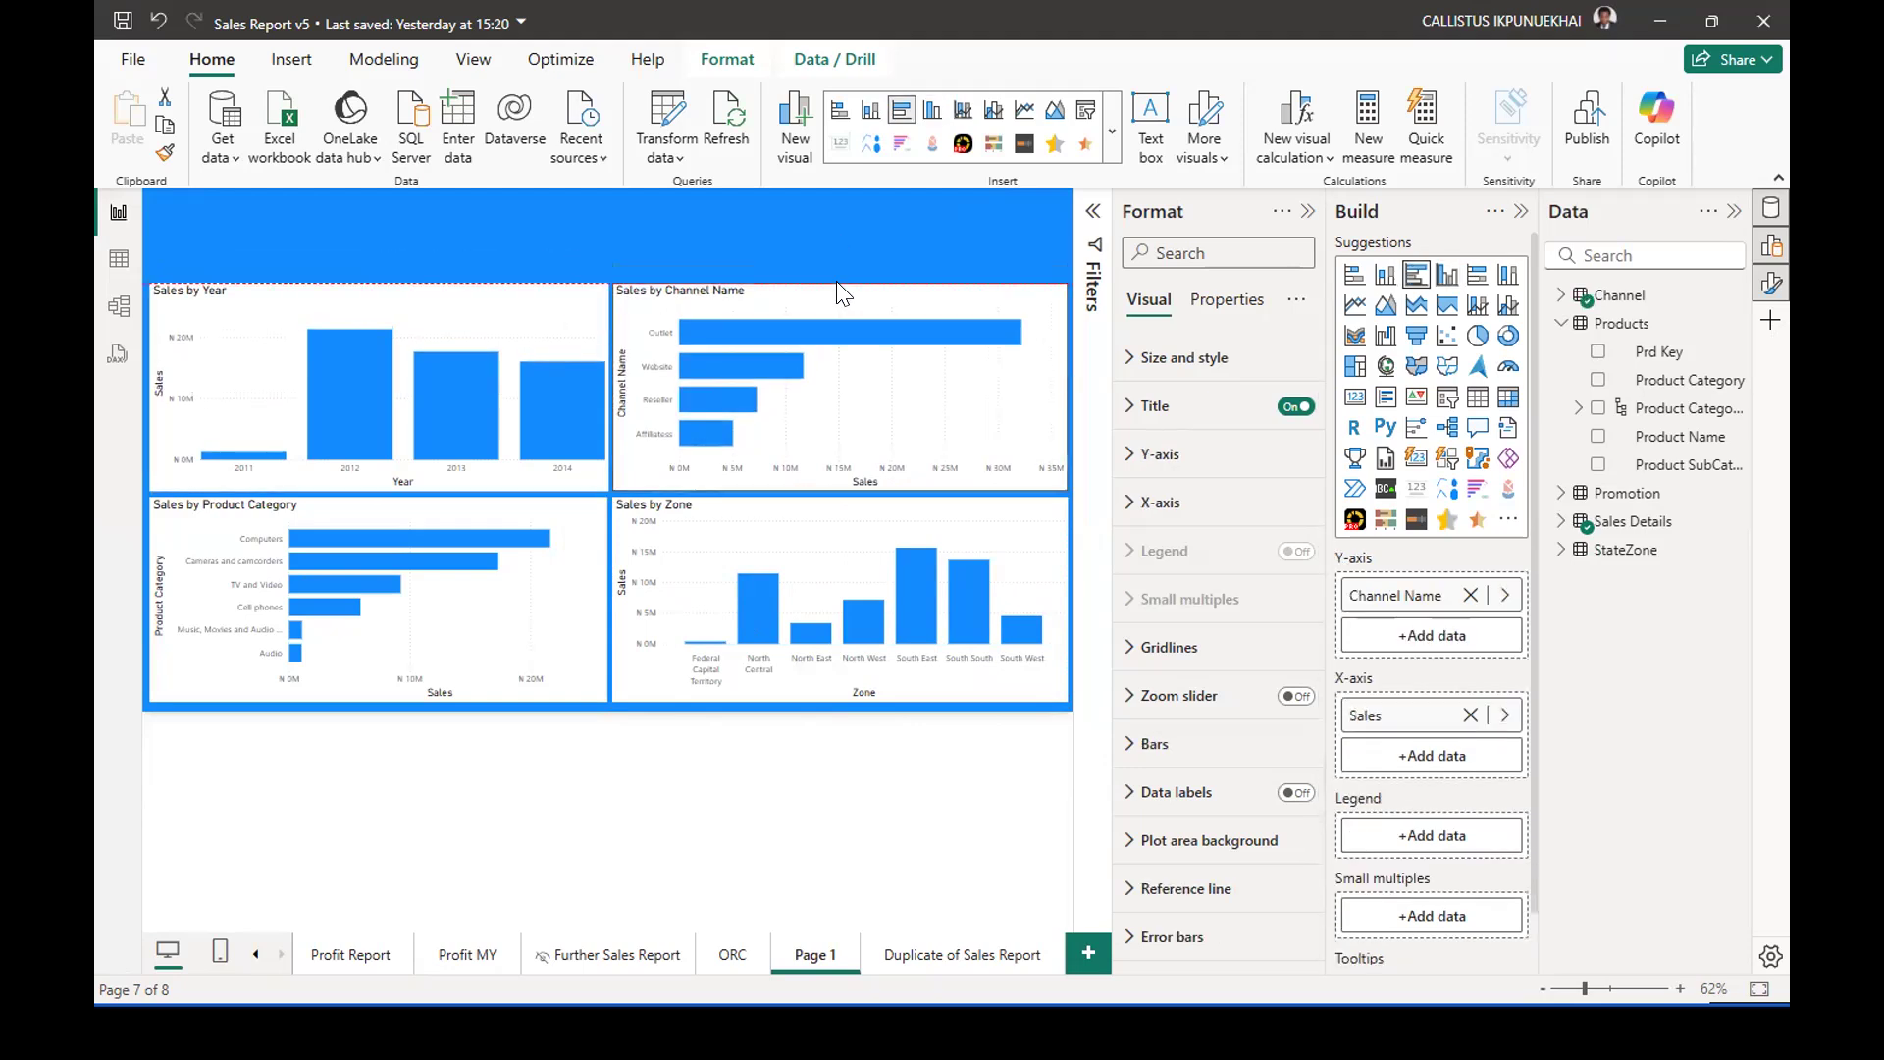
left_click(669, 228)
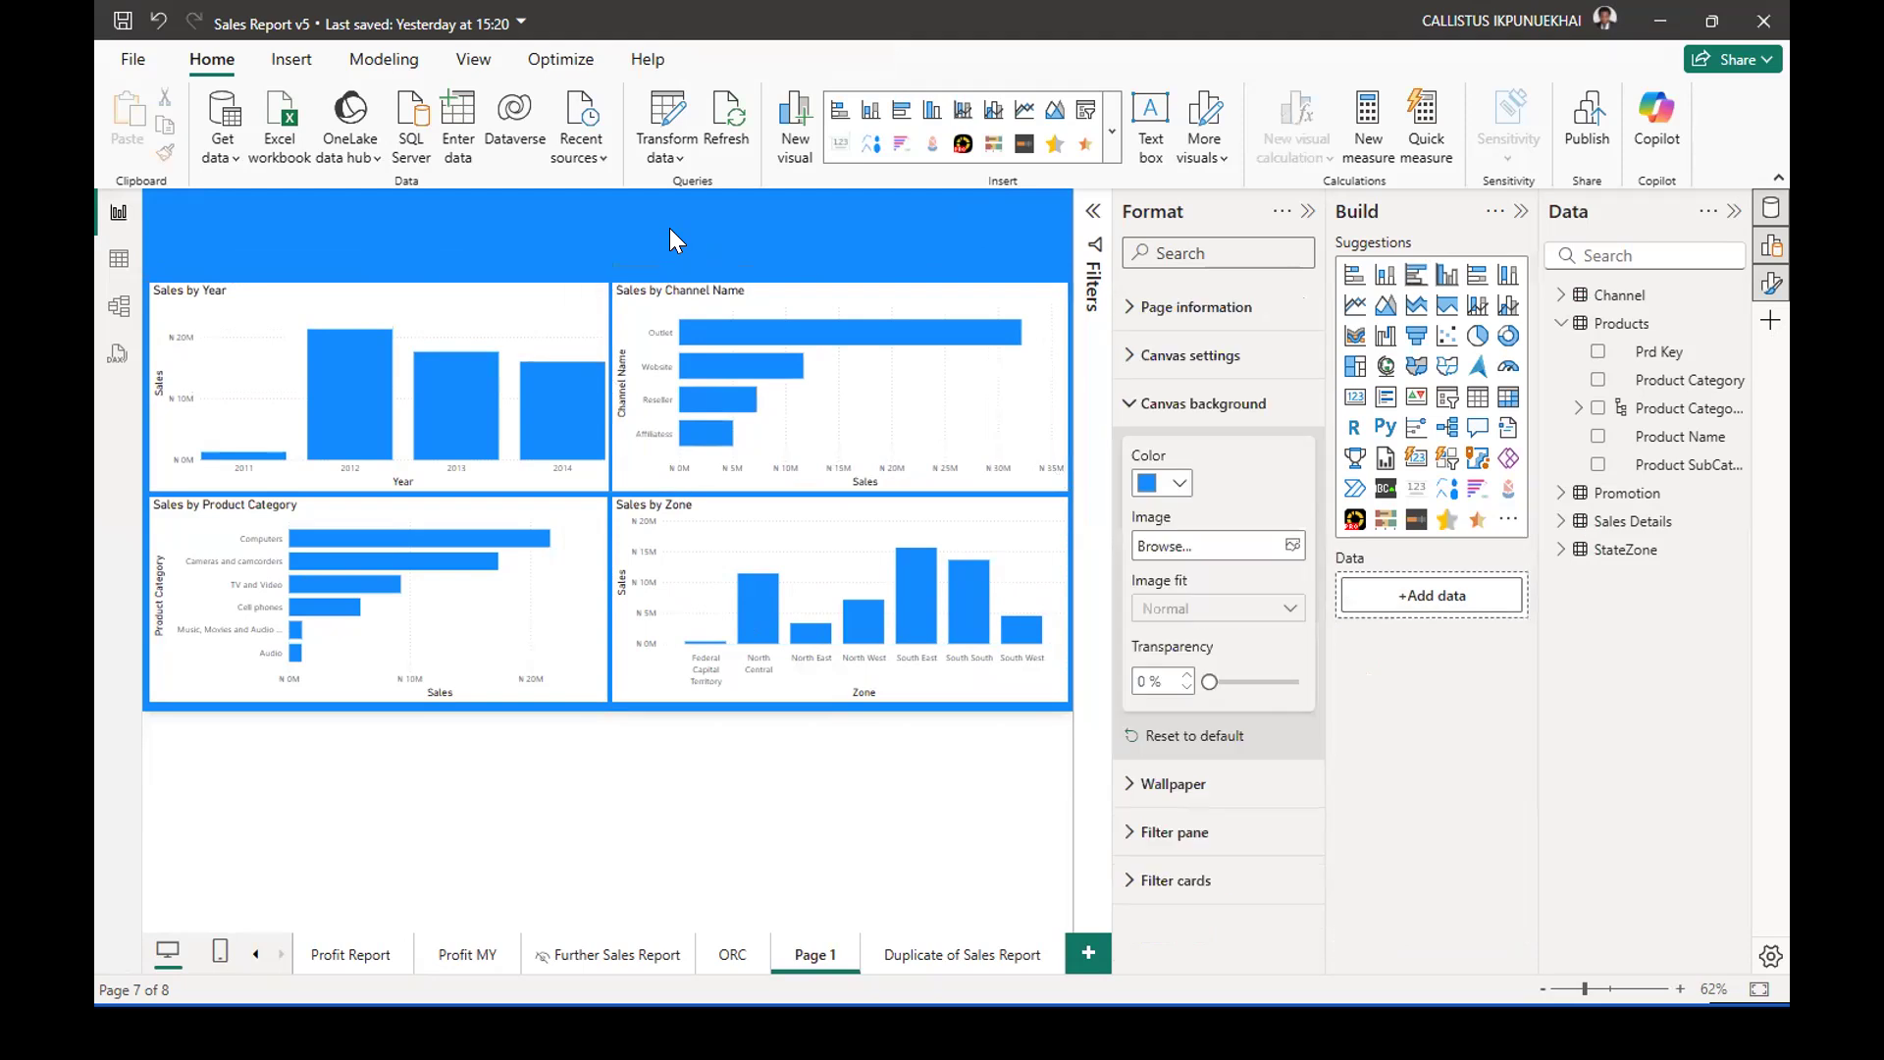
Try narrowing the Sales by Product Category chart and shortening the Sales by Channel Name chart from its bottom edge.
left_click(587, 339)
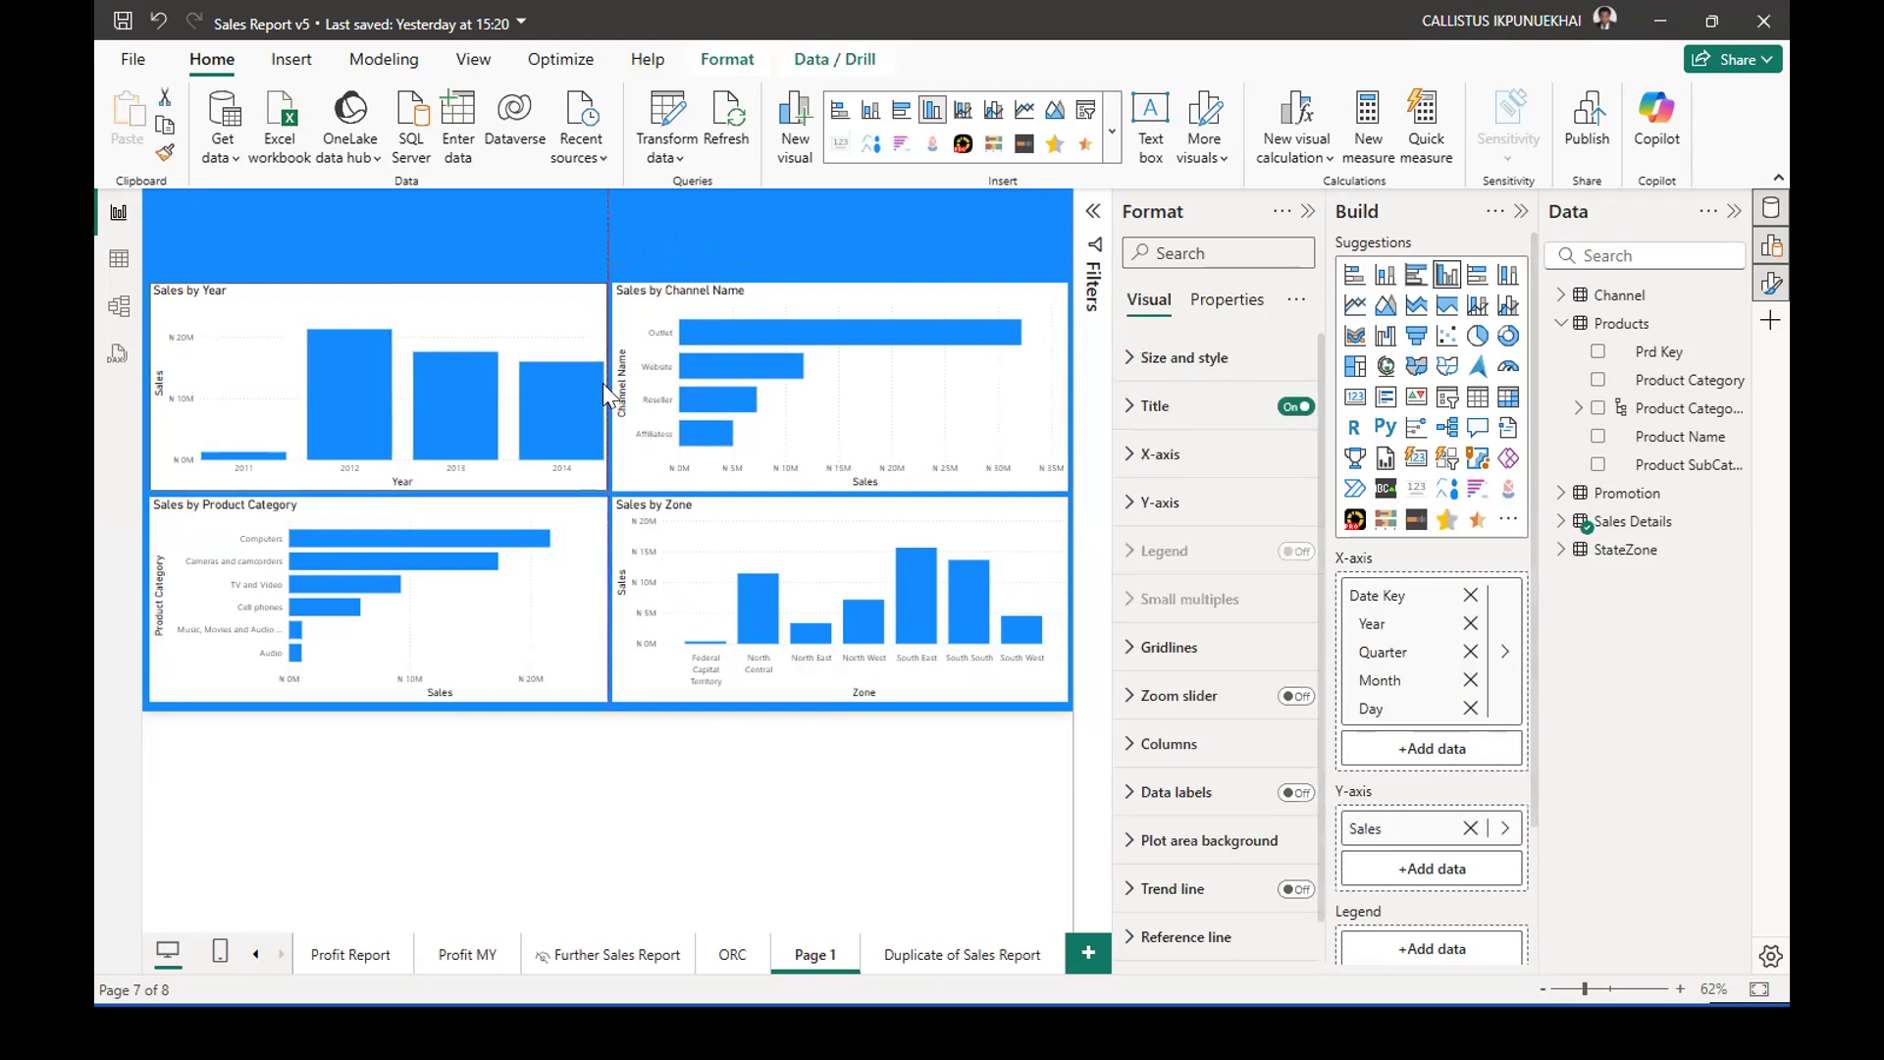
left_click(689, 239)
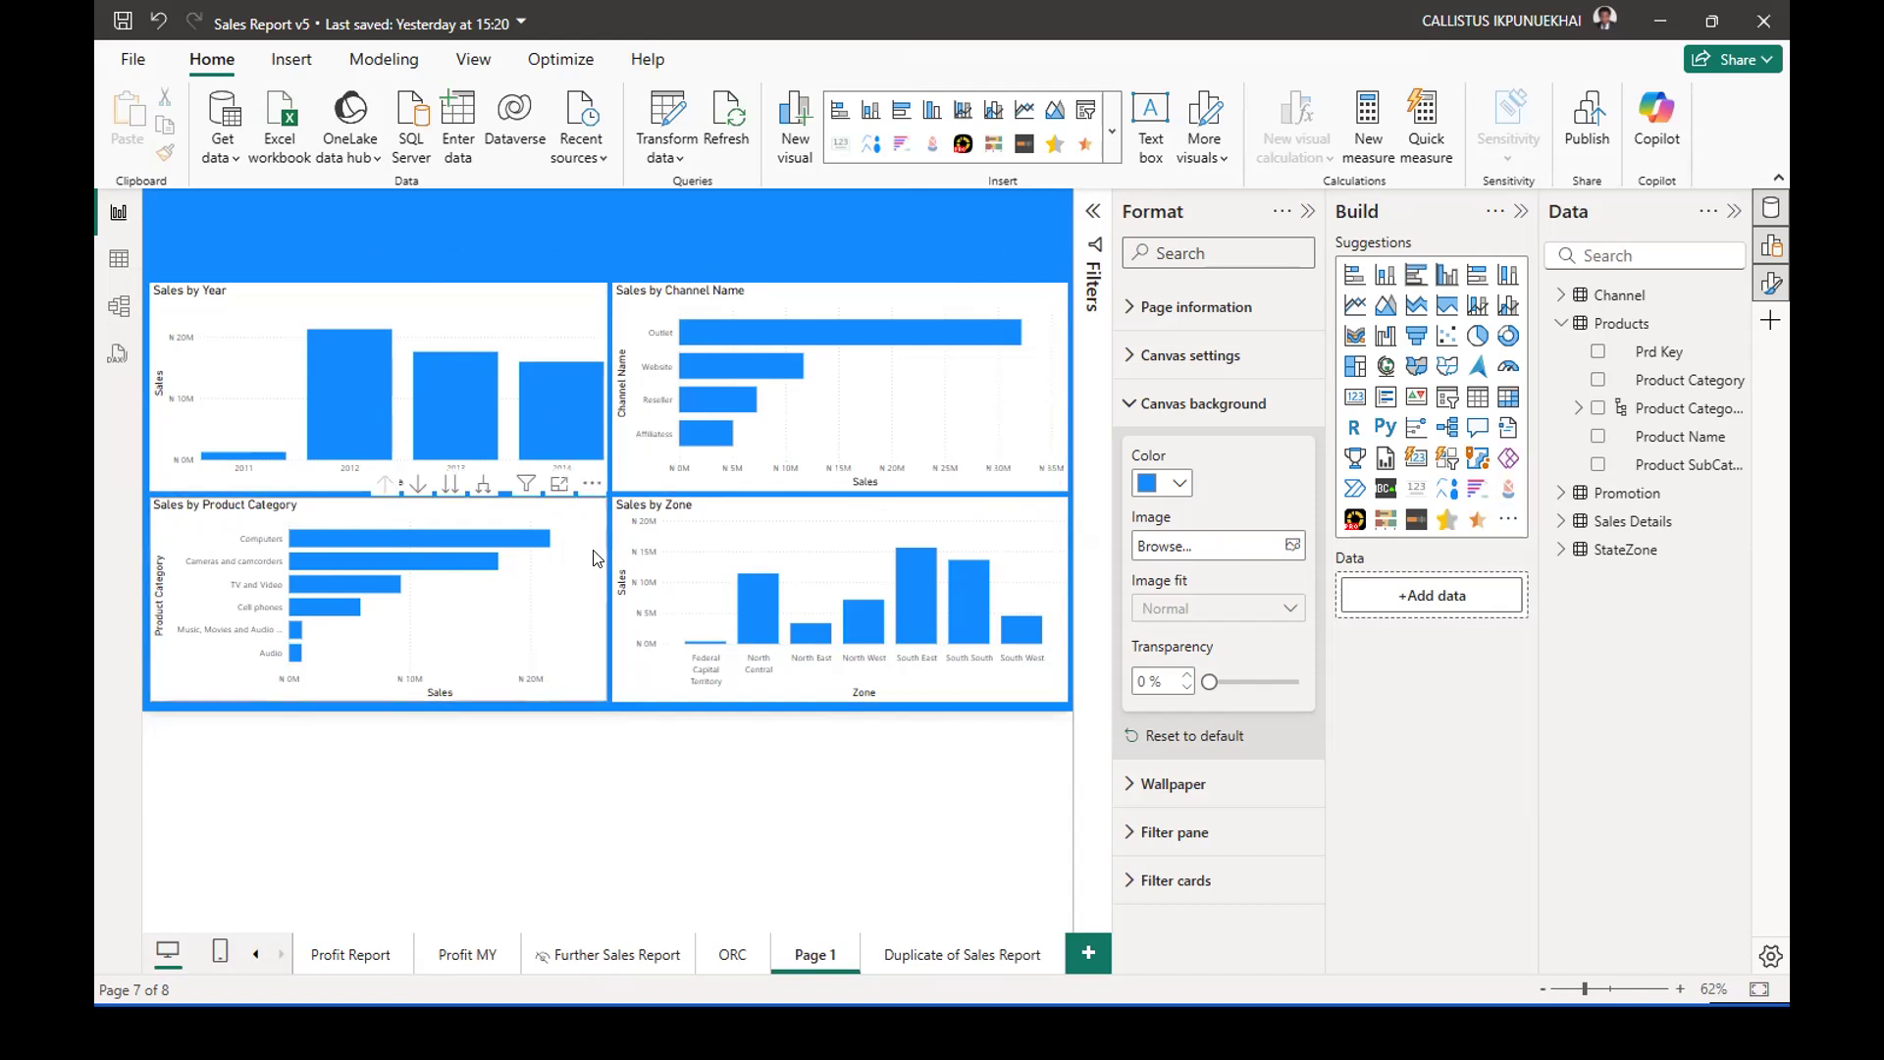
left_click(602, 583)
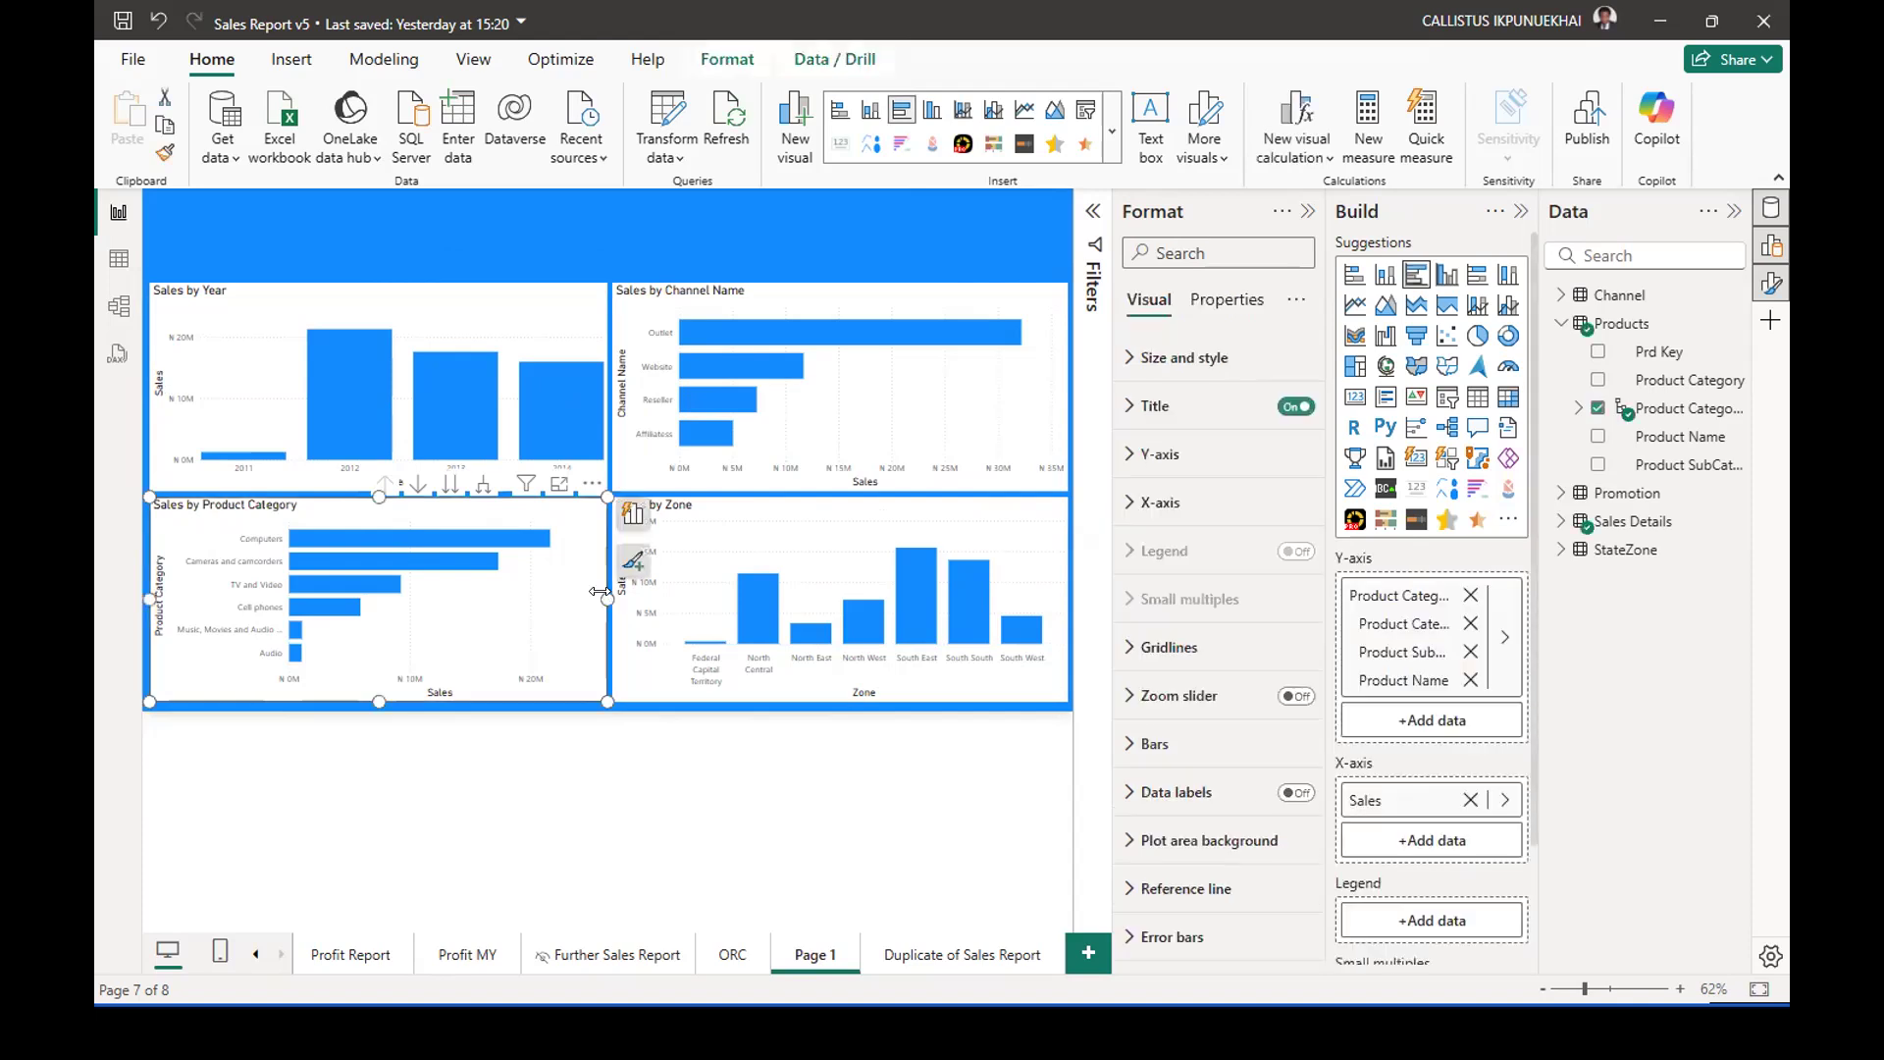
left_click_drag(605, 584, 585, 584)
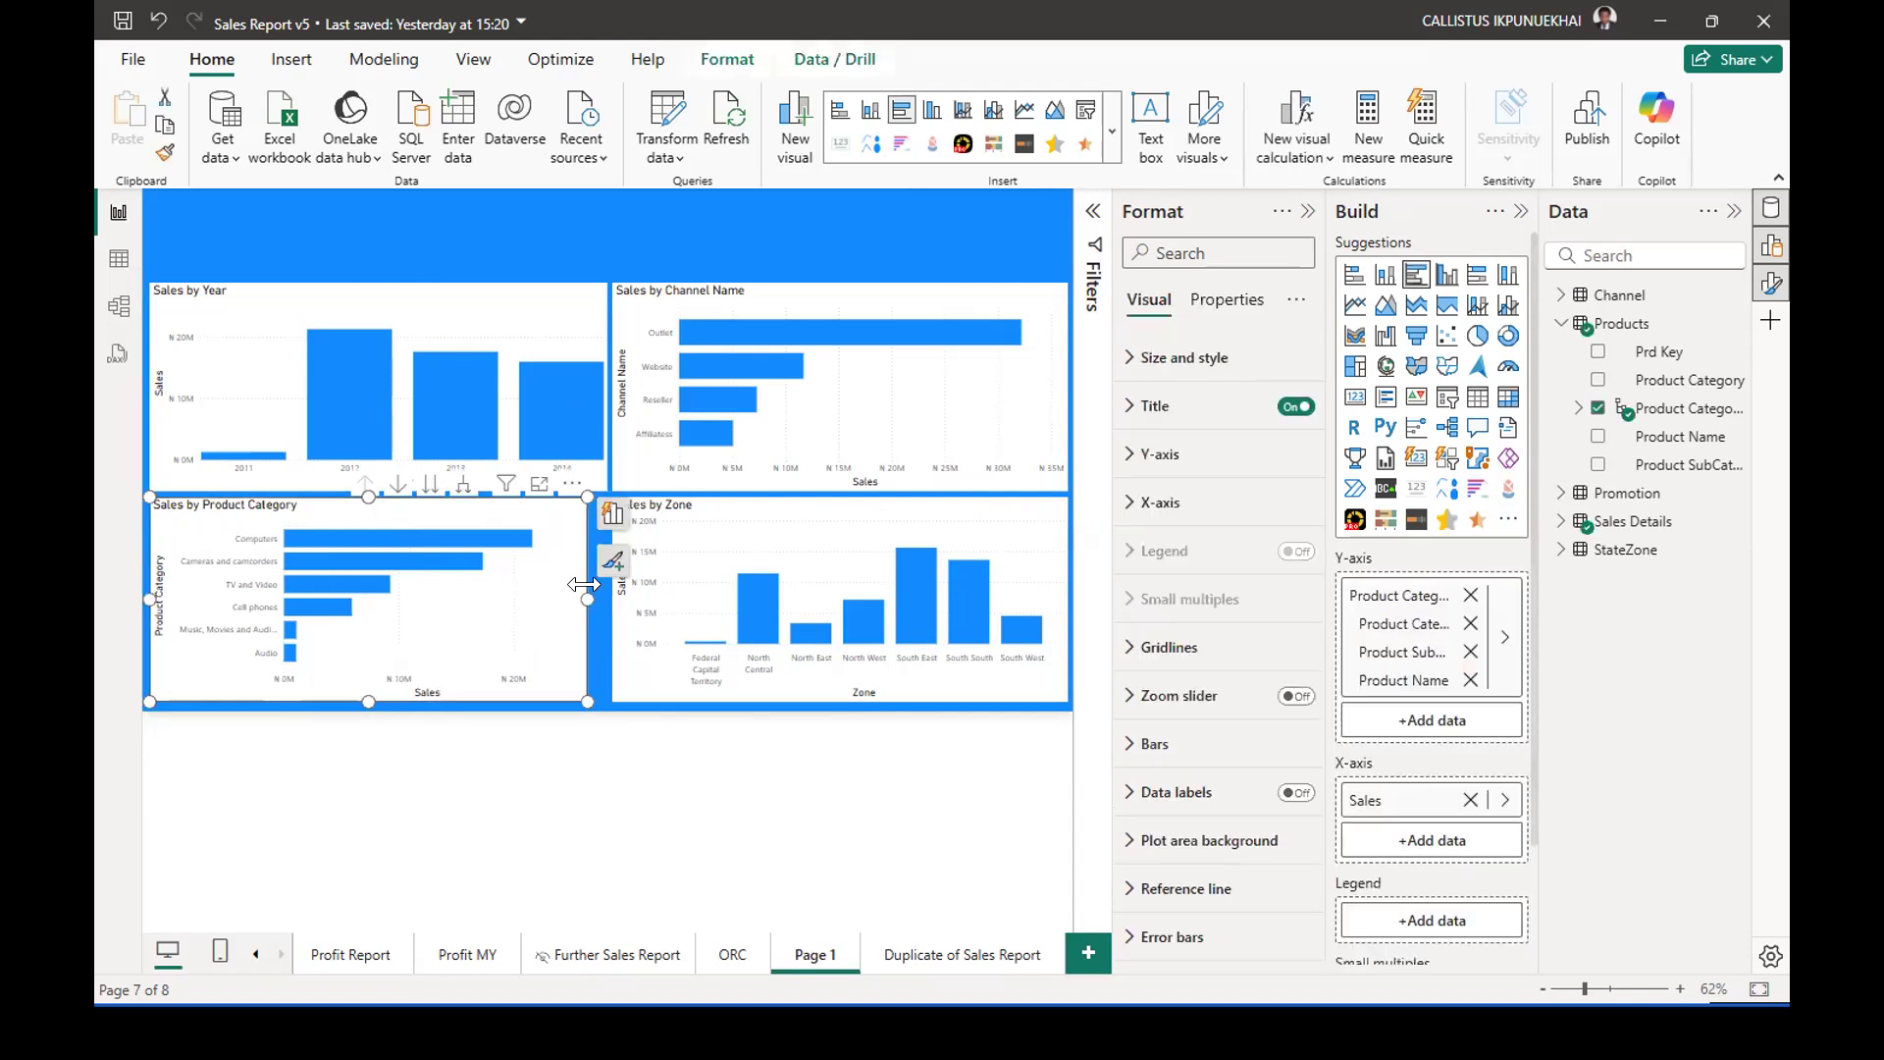
left_click(801, 481)
left_click_drag(834, 490, 836, 471)
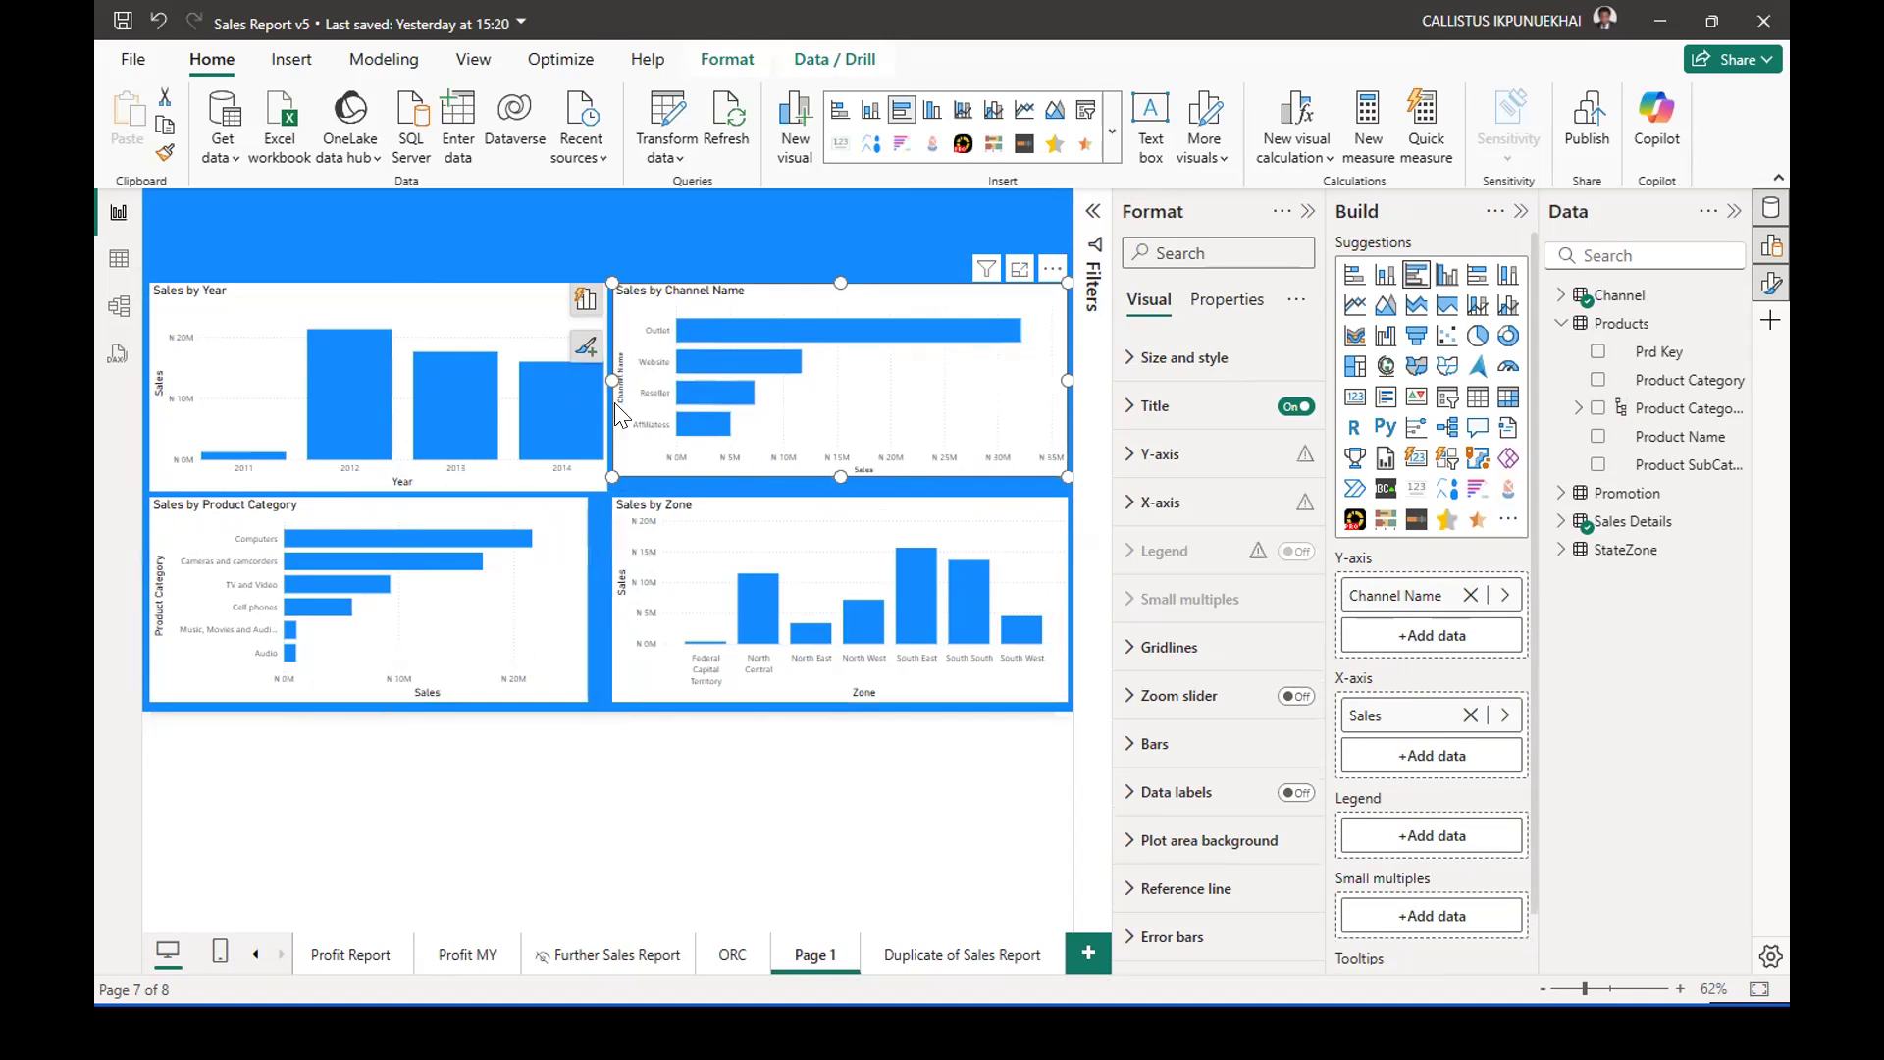
left_click(589, 222)
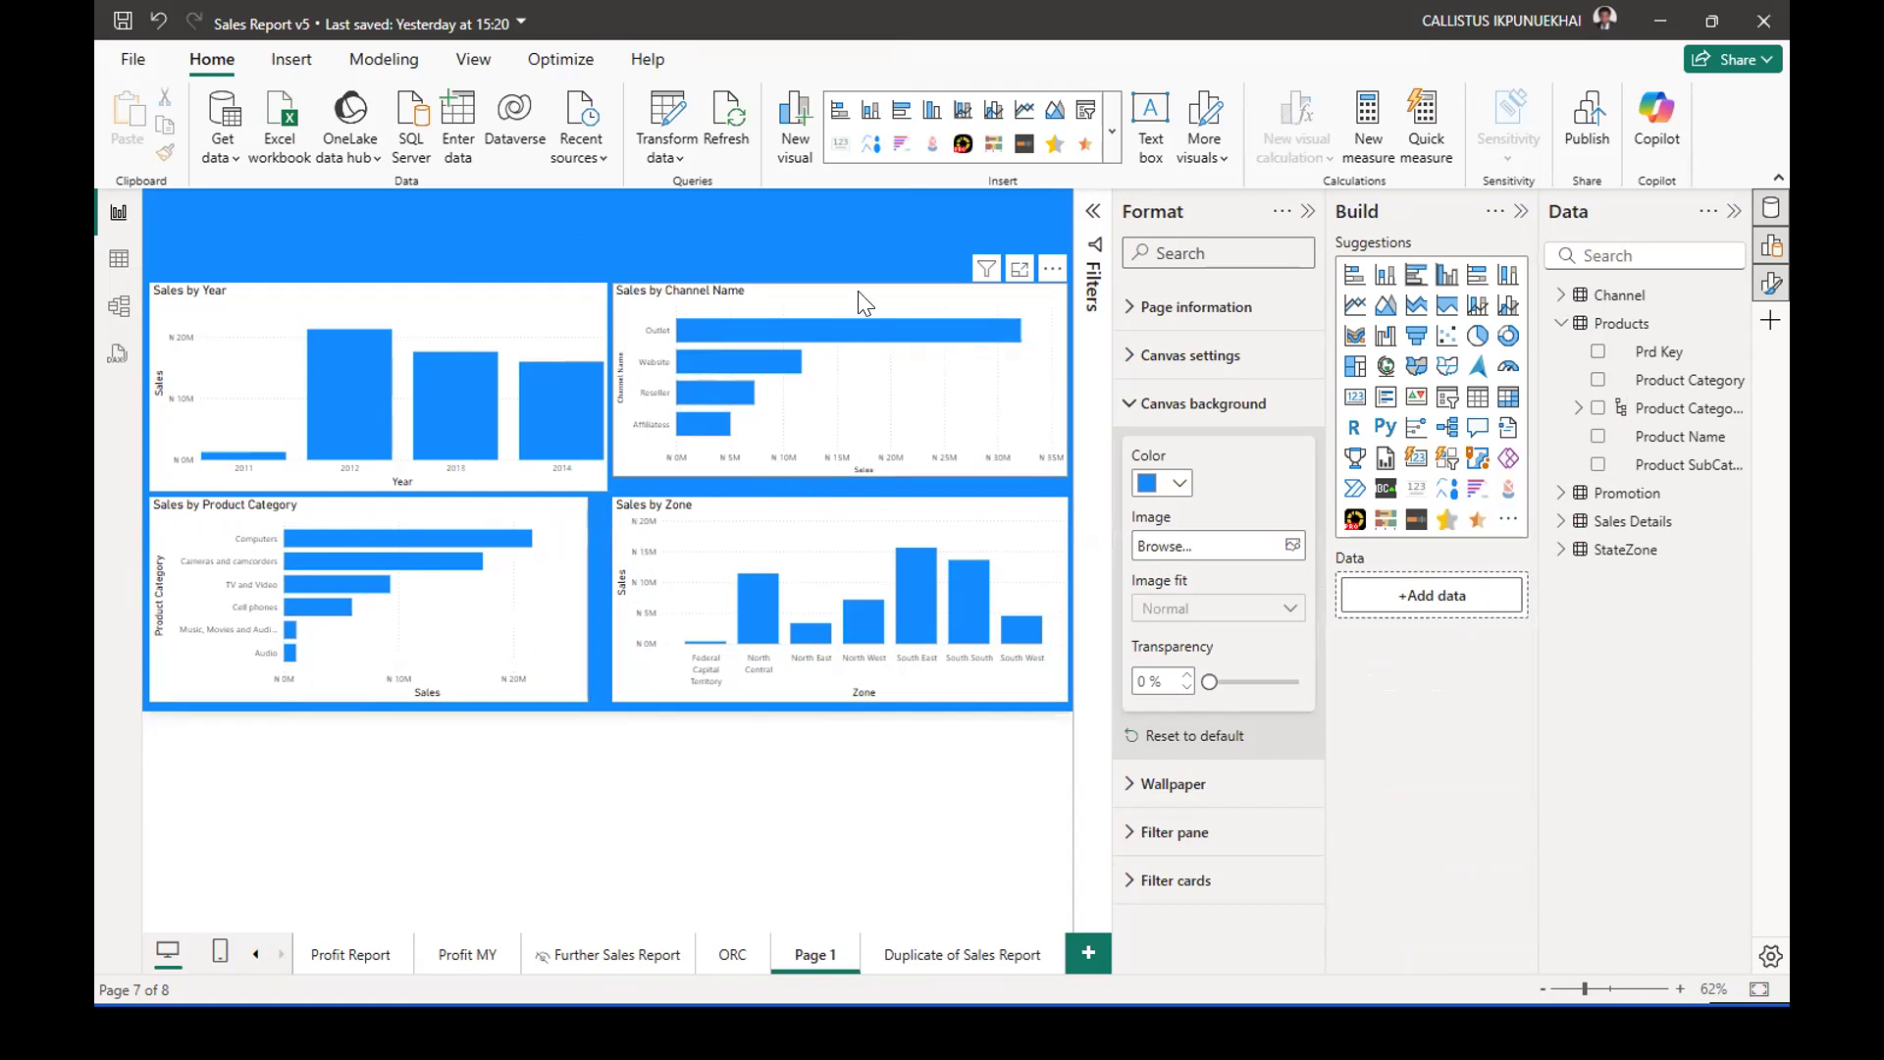
Stretch the Sales by Channel Name and Sales by Product Category charts back into alignment with the charts beside and above them.
left_click(856, 329)
left_click_drag(840, 477, 837, 482)
left_click(560, 598)
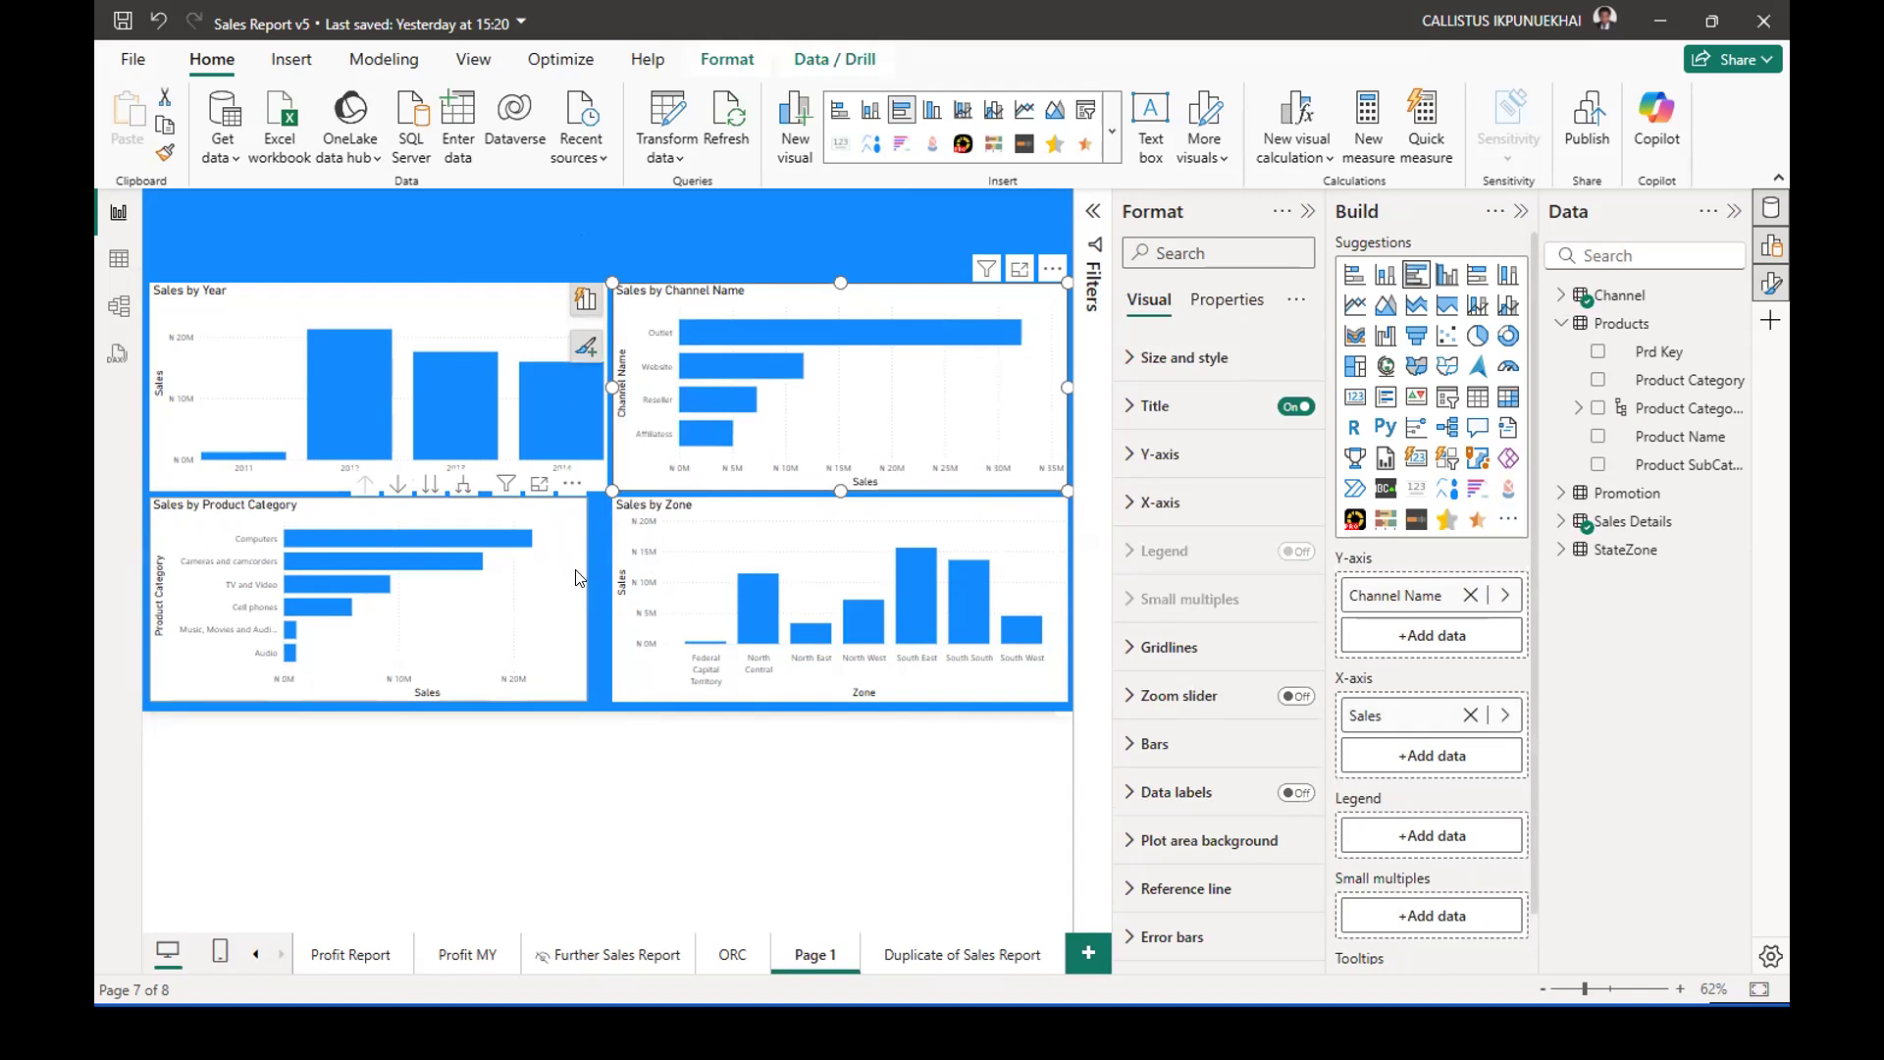
left_click_drag(576, 593, 603, 596)
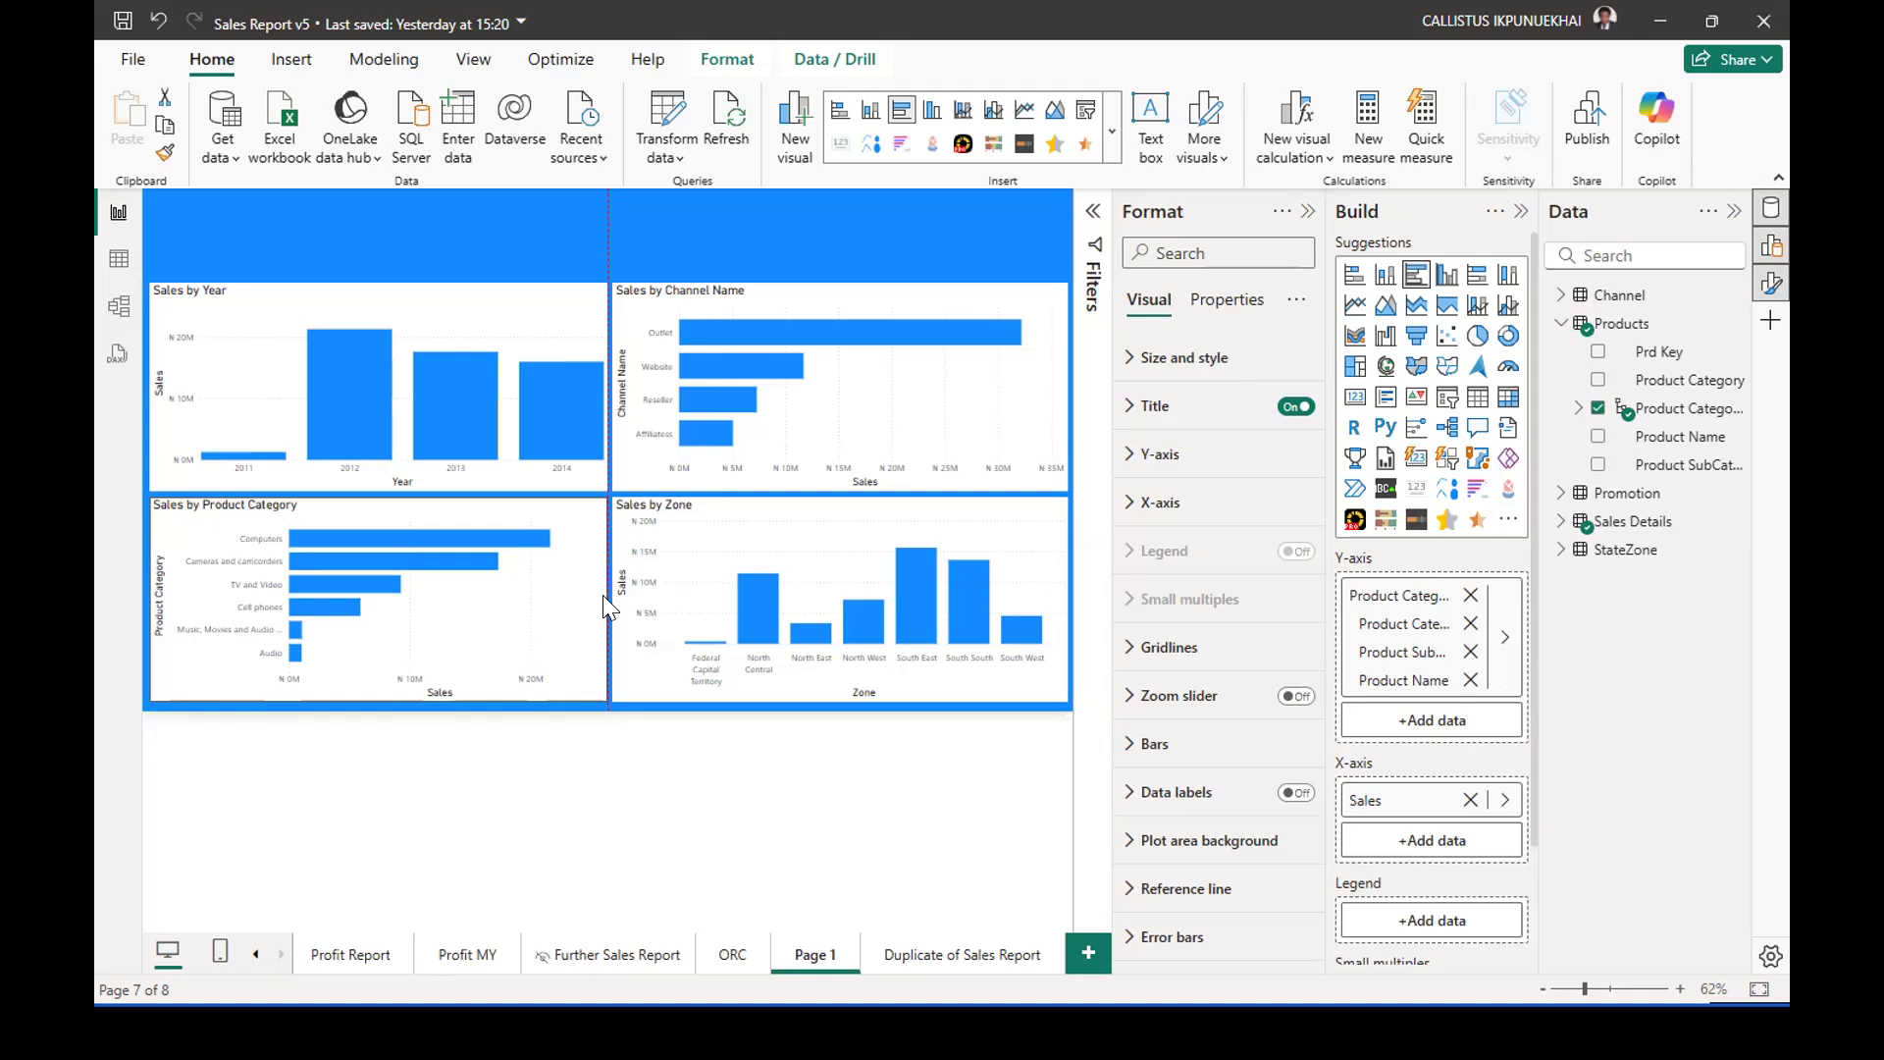
left_click_drag(604, 595, 604, 597)
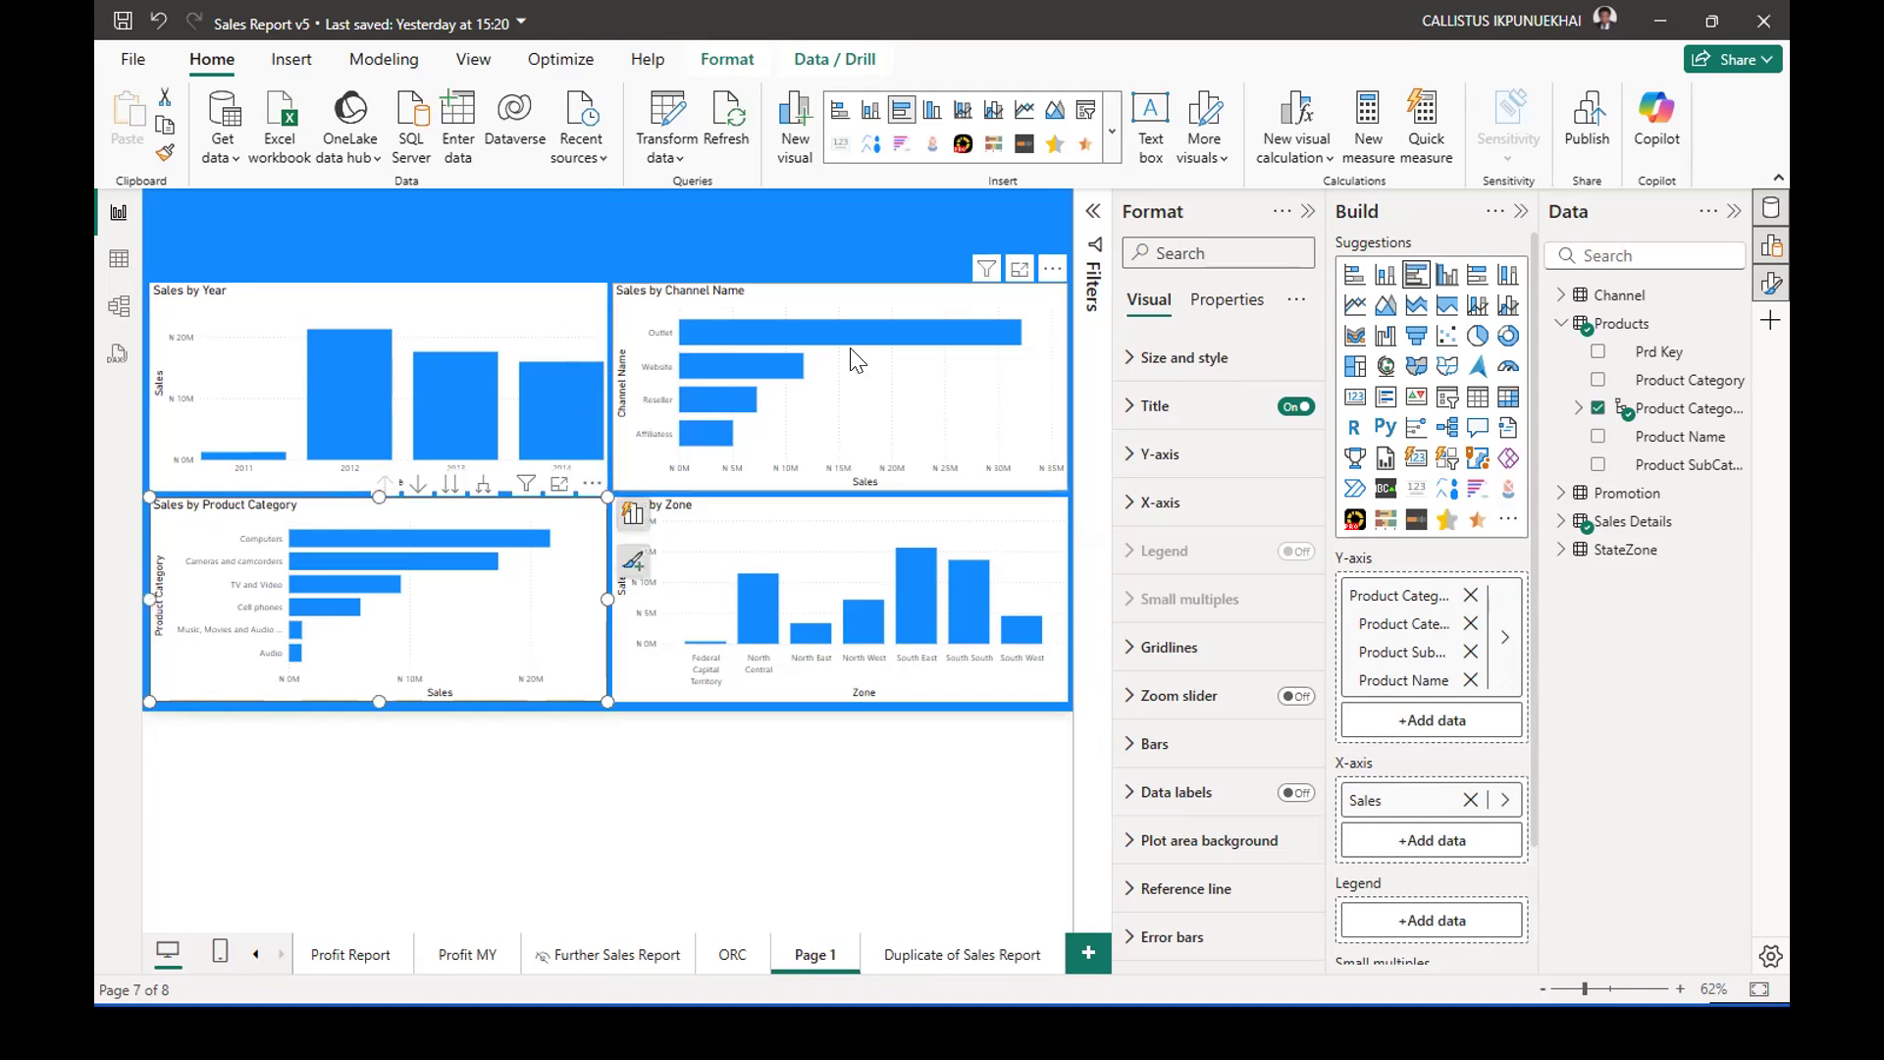
left_click(840, 487)
left_click_drag(840, 489, 840, 485)
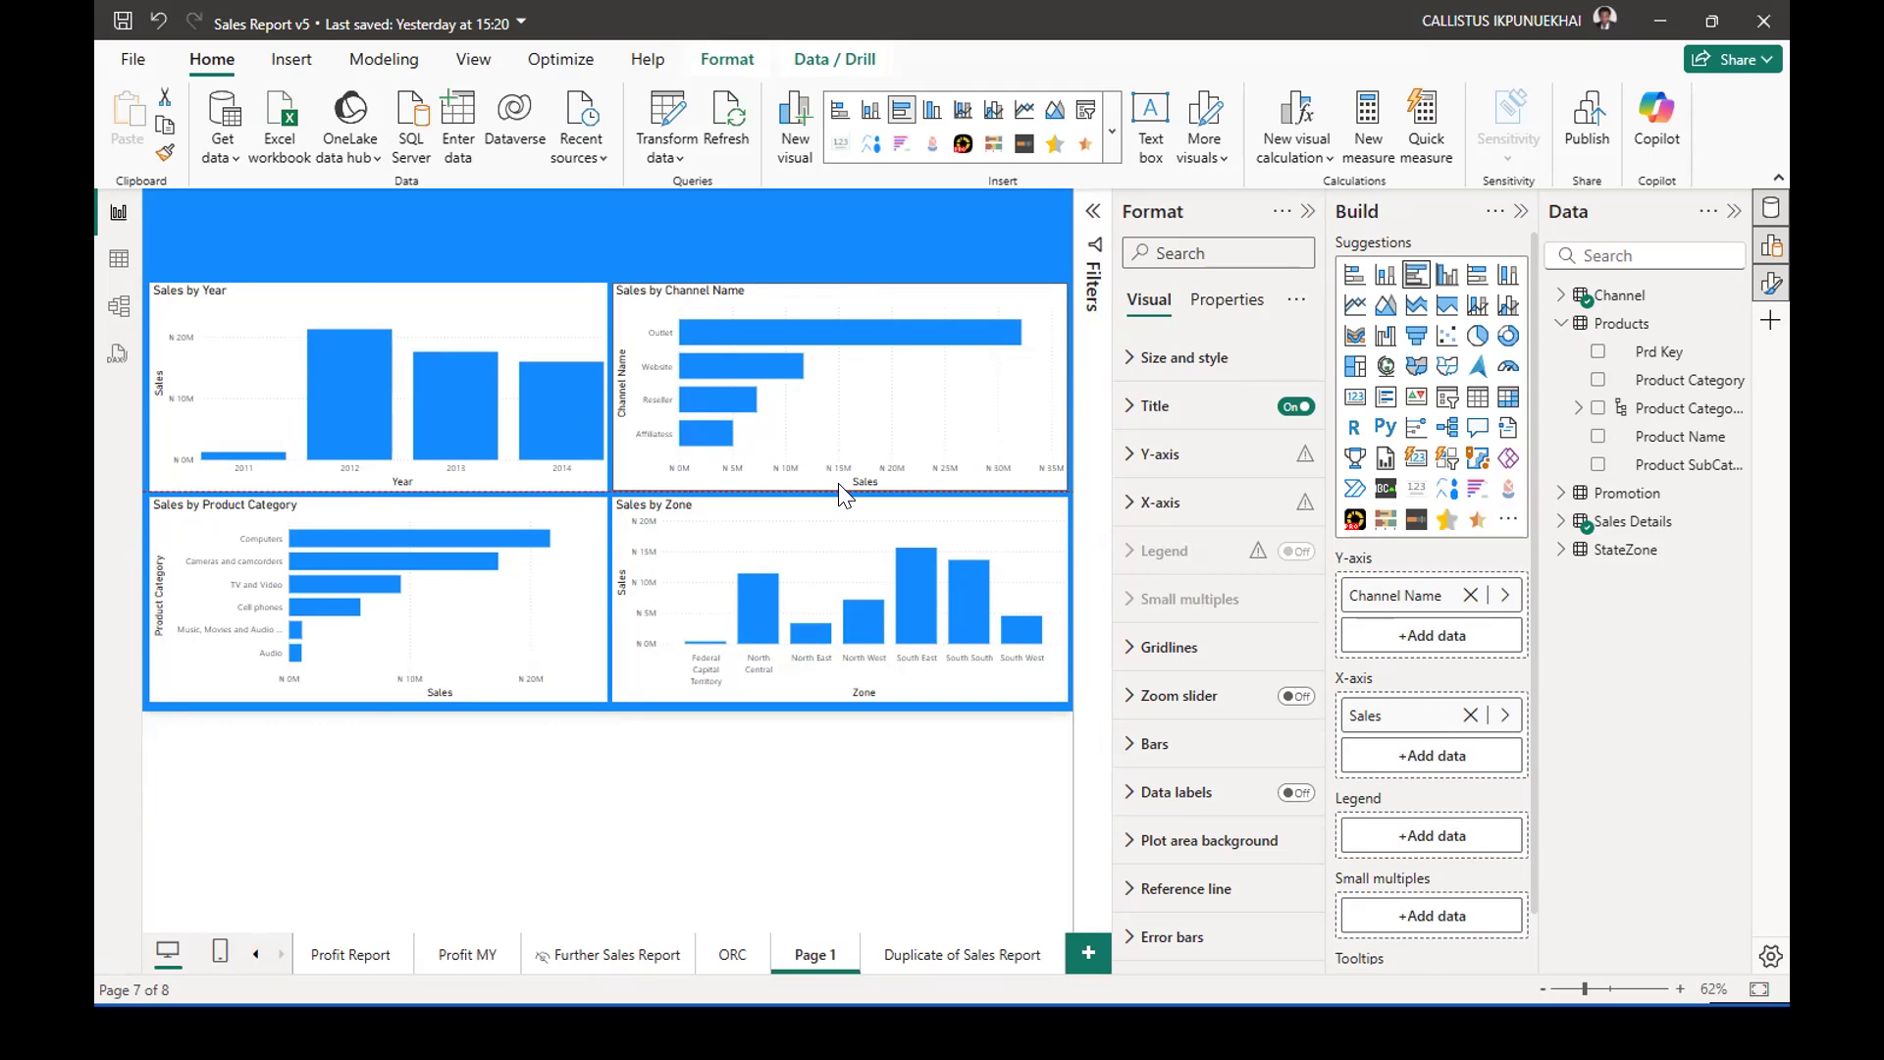
left_click(717, 235)
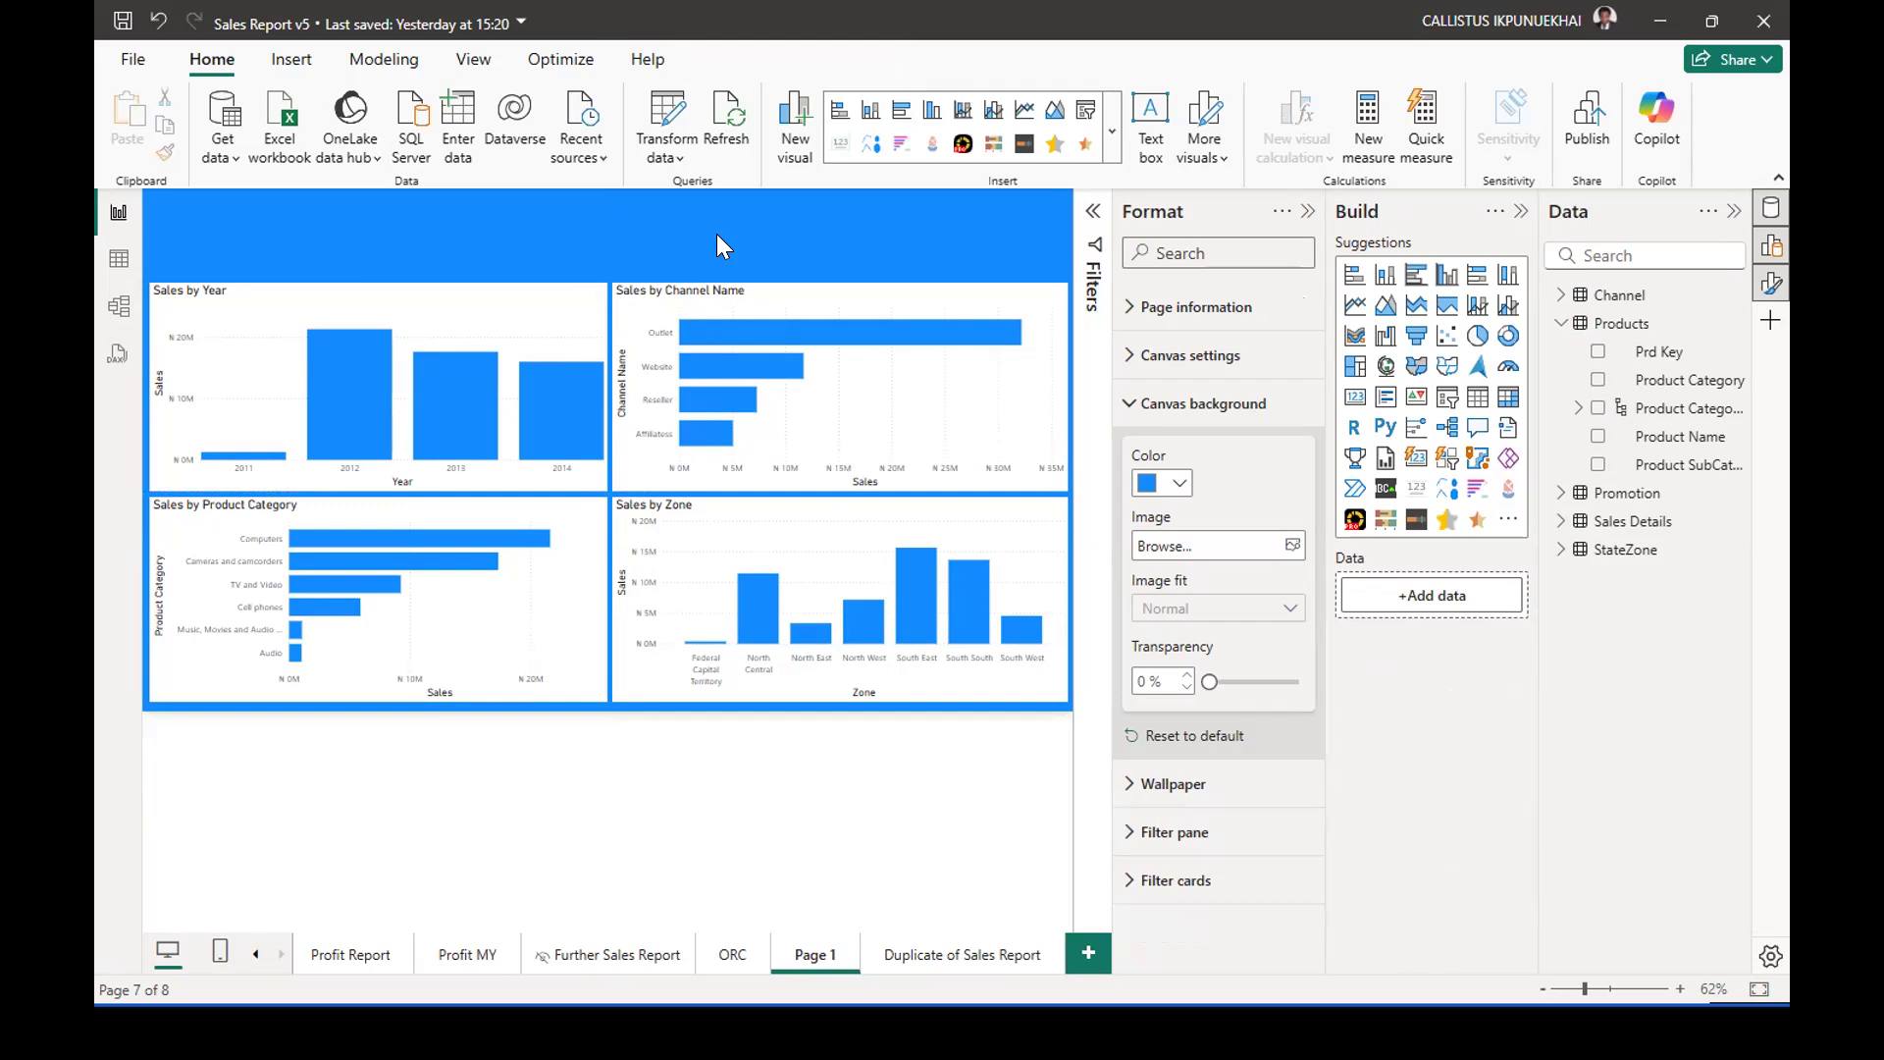
Insert a text box on Page 1 and reduce its height to a short title strip below the header band.
left_click(1560, 325)
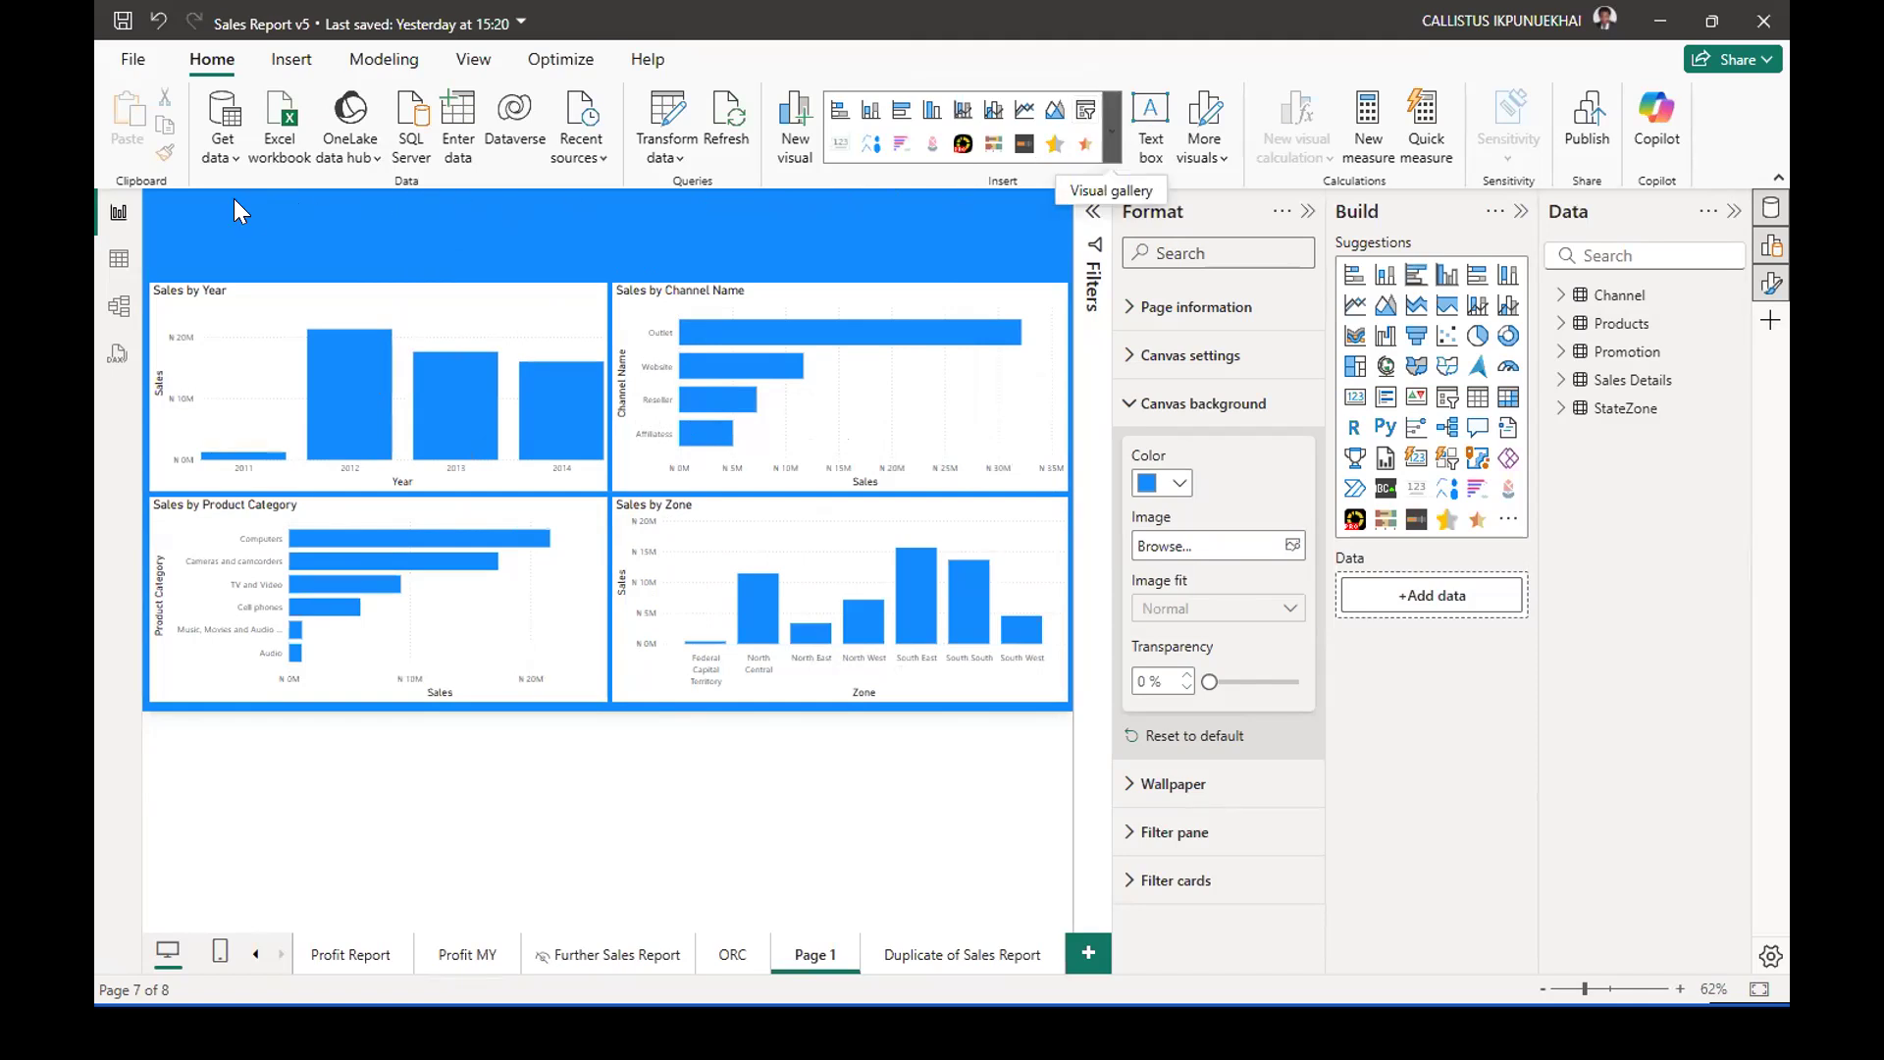
left_click(1150, 128)
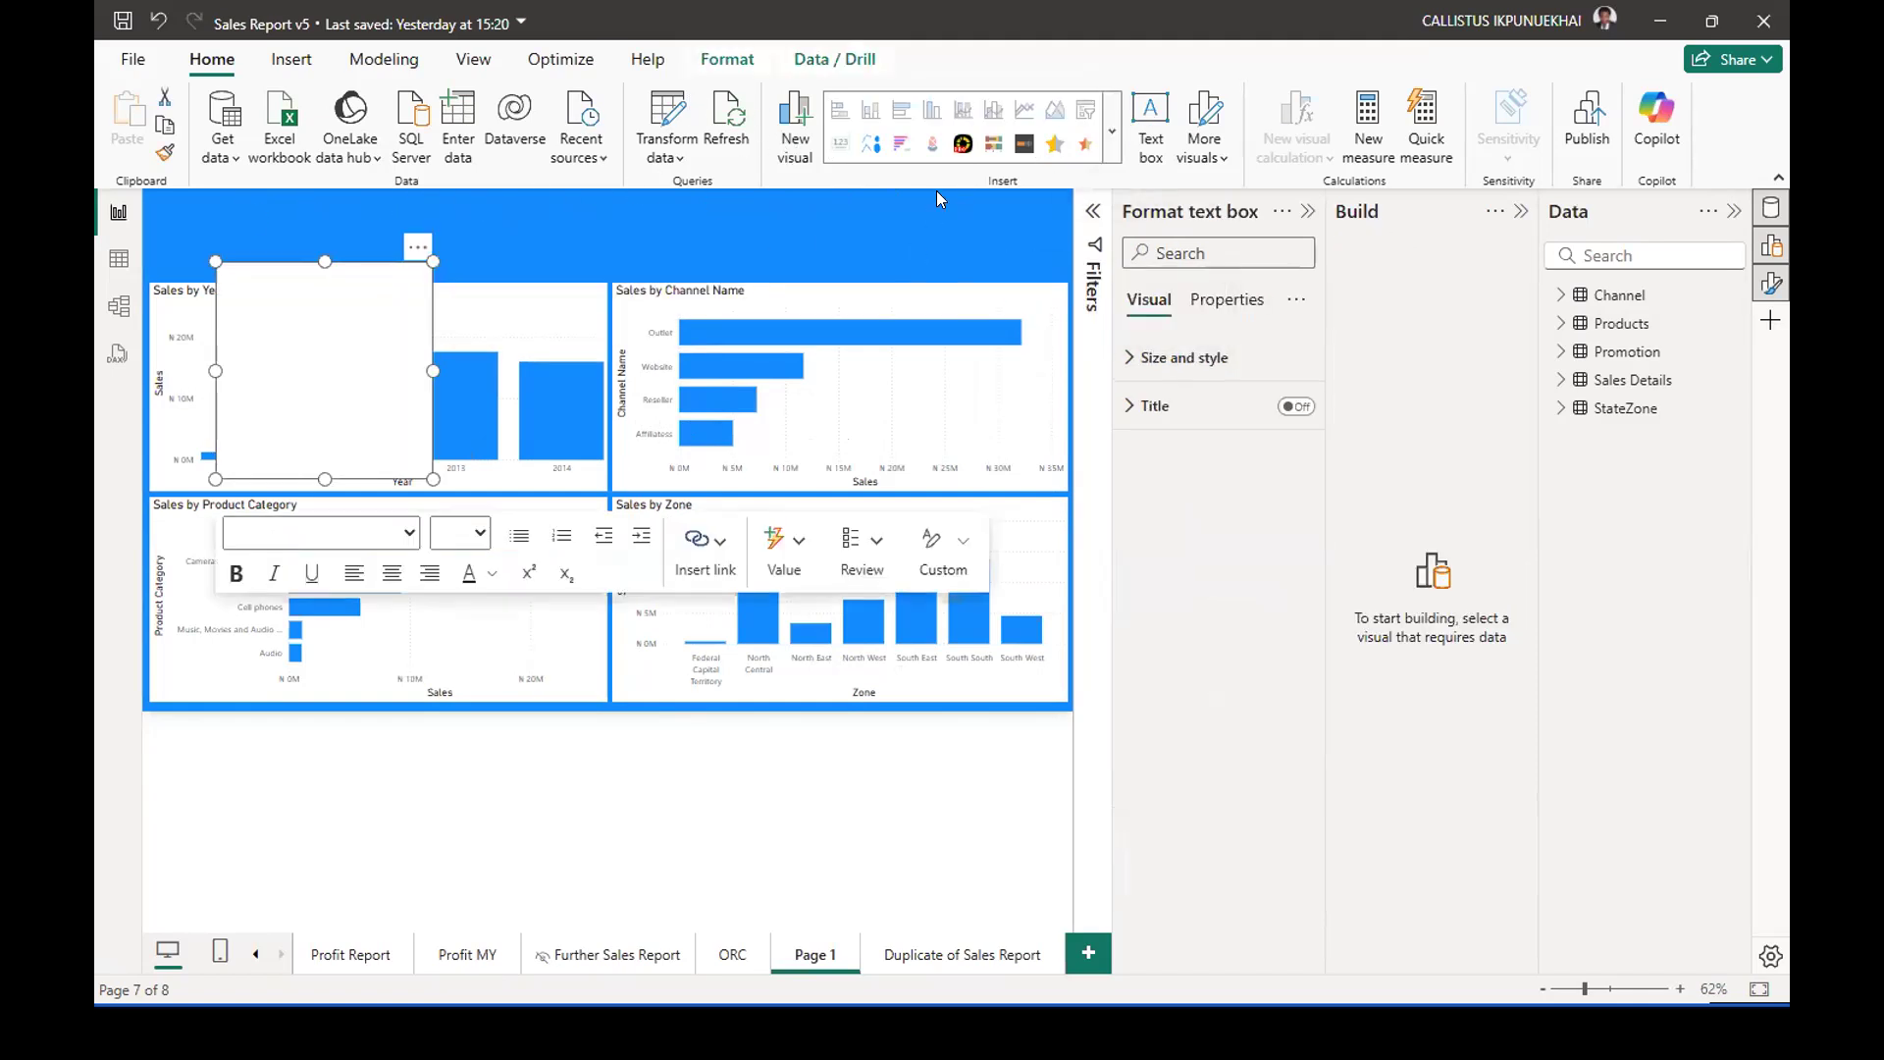
left_click(744, 63)
left_click(211, 62)
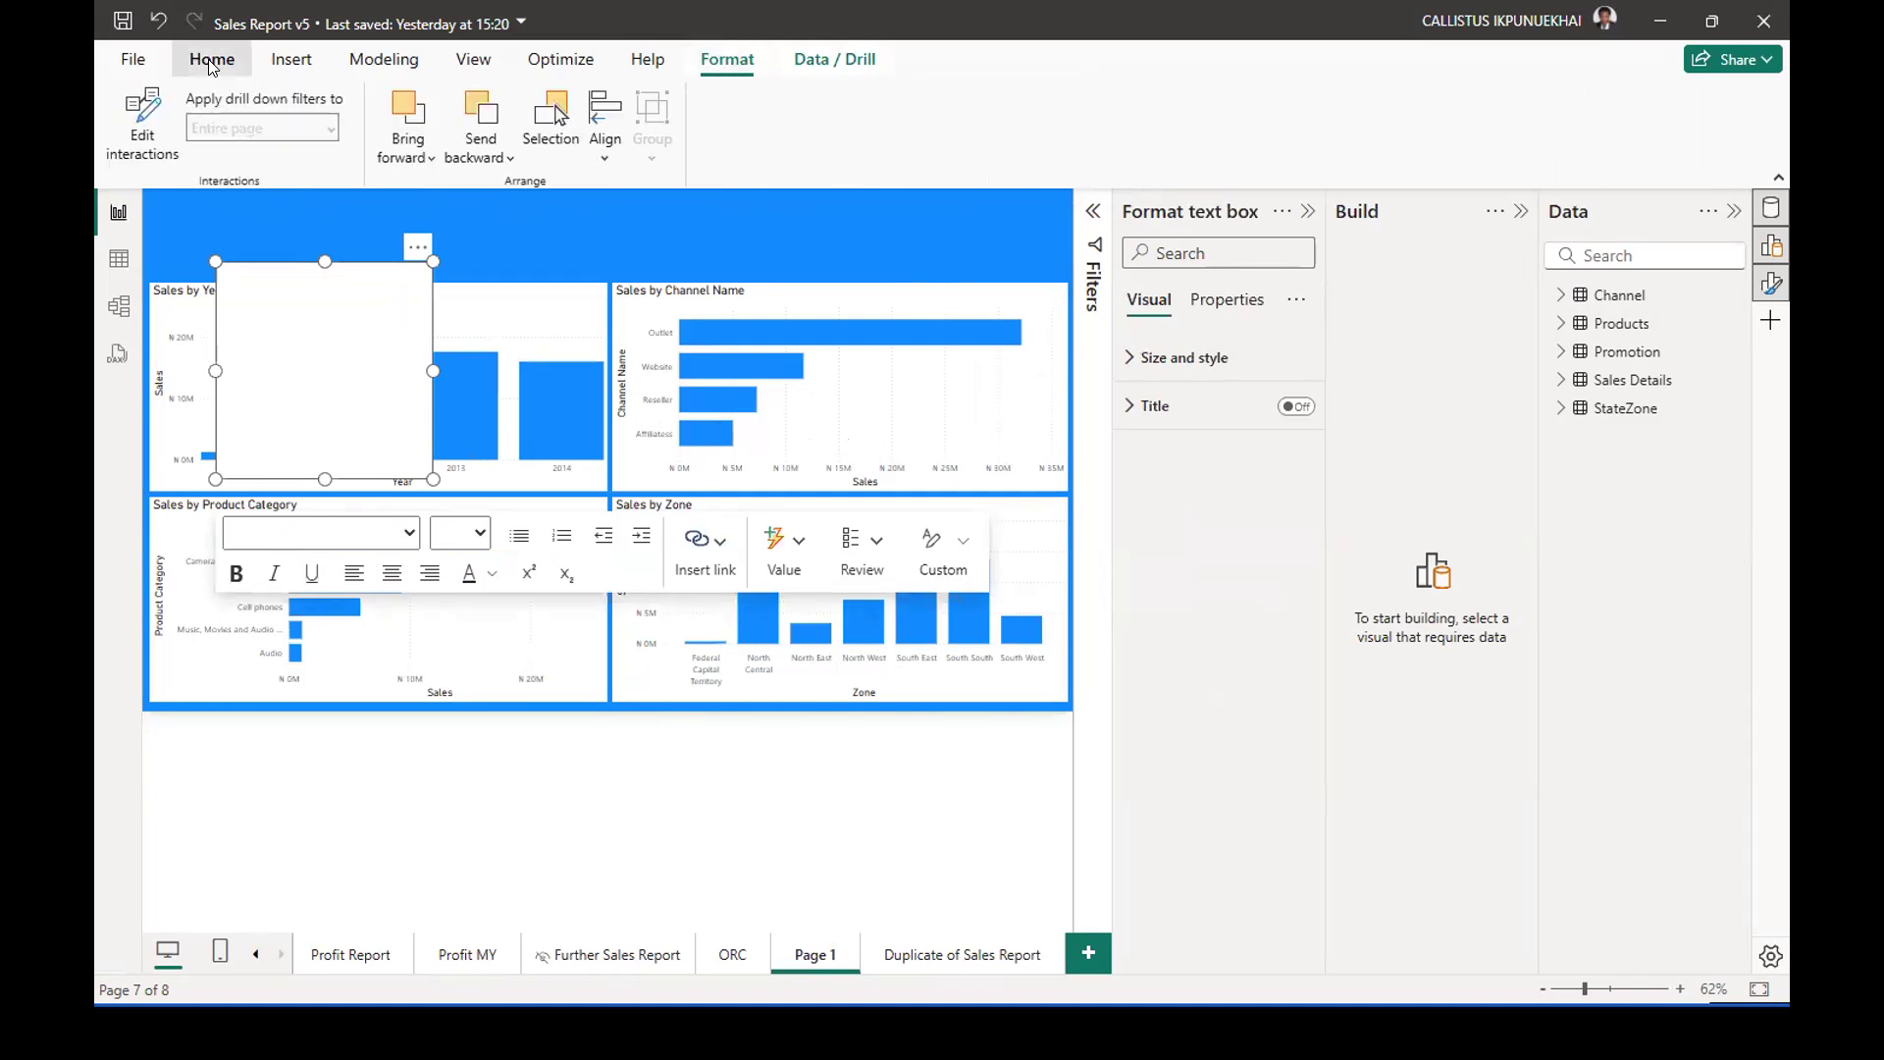
left_click(285, 60)
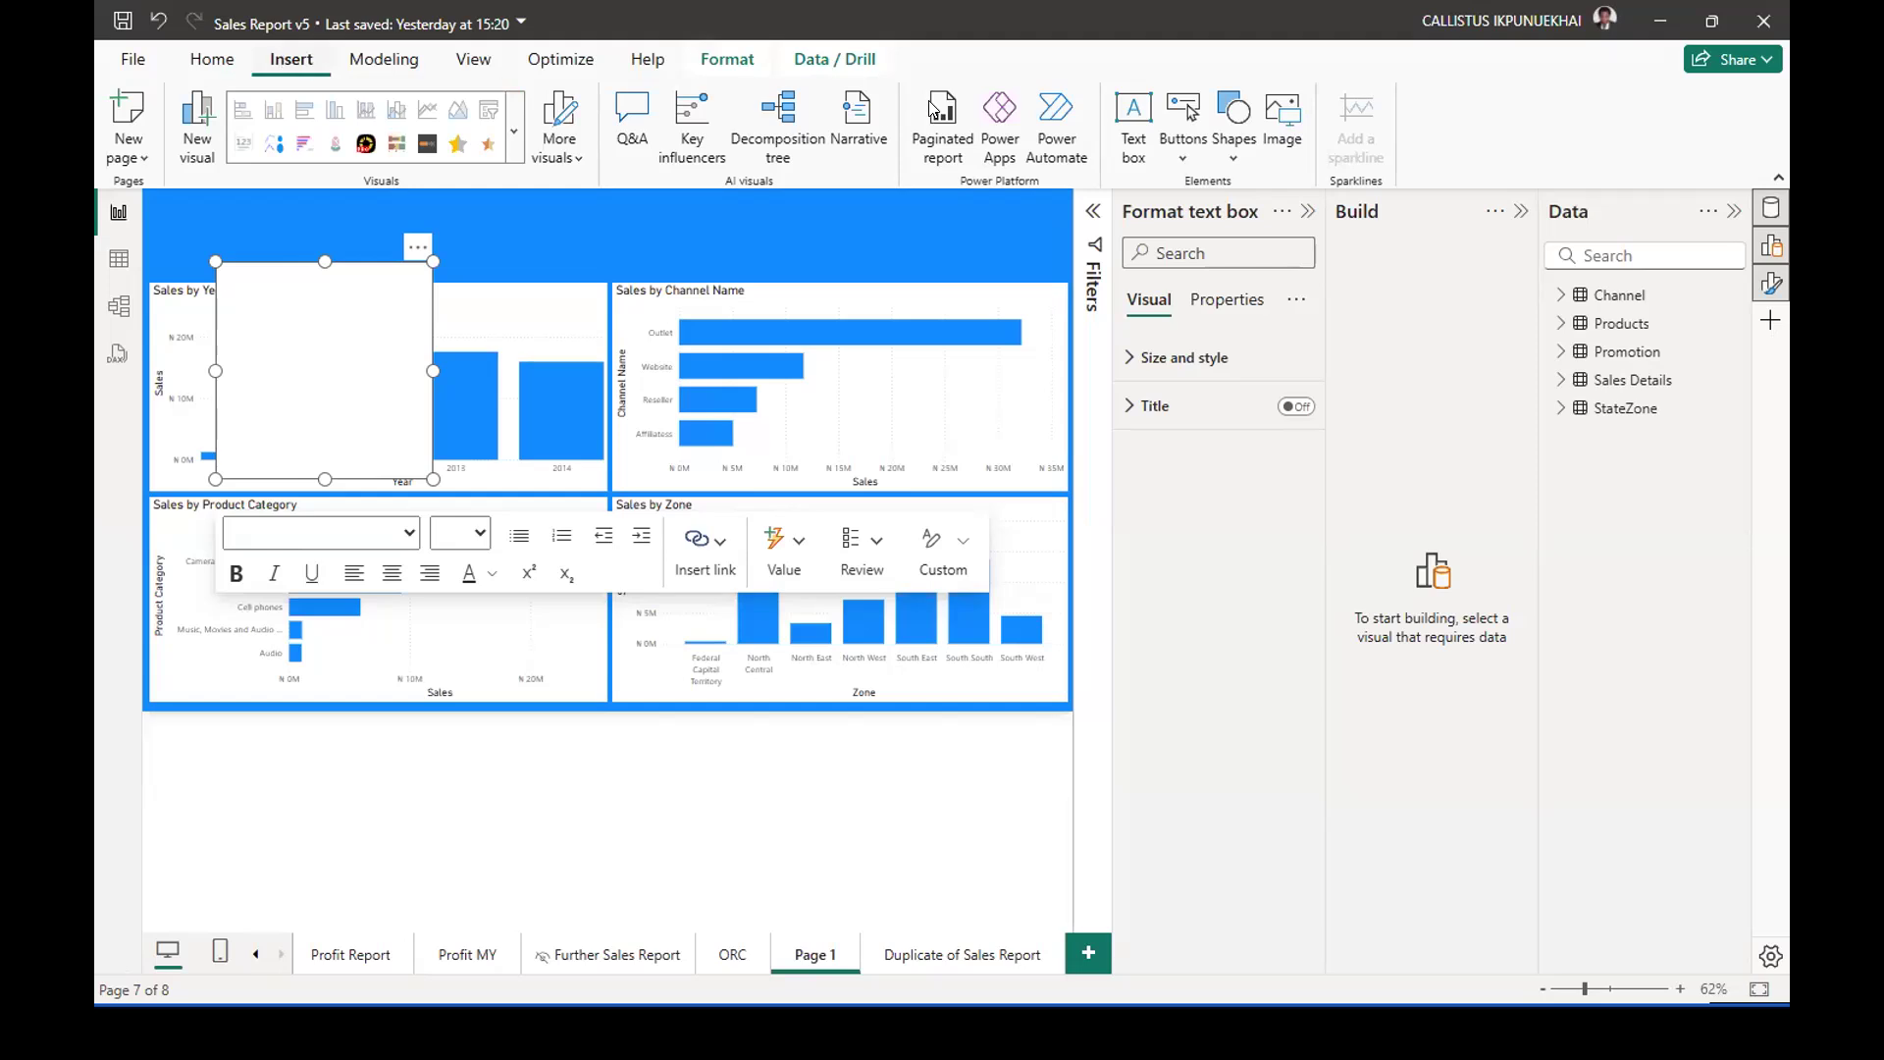
left_click(204, 65)
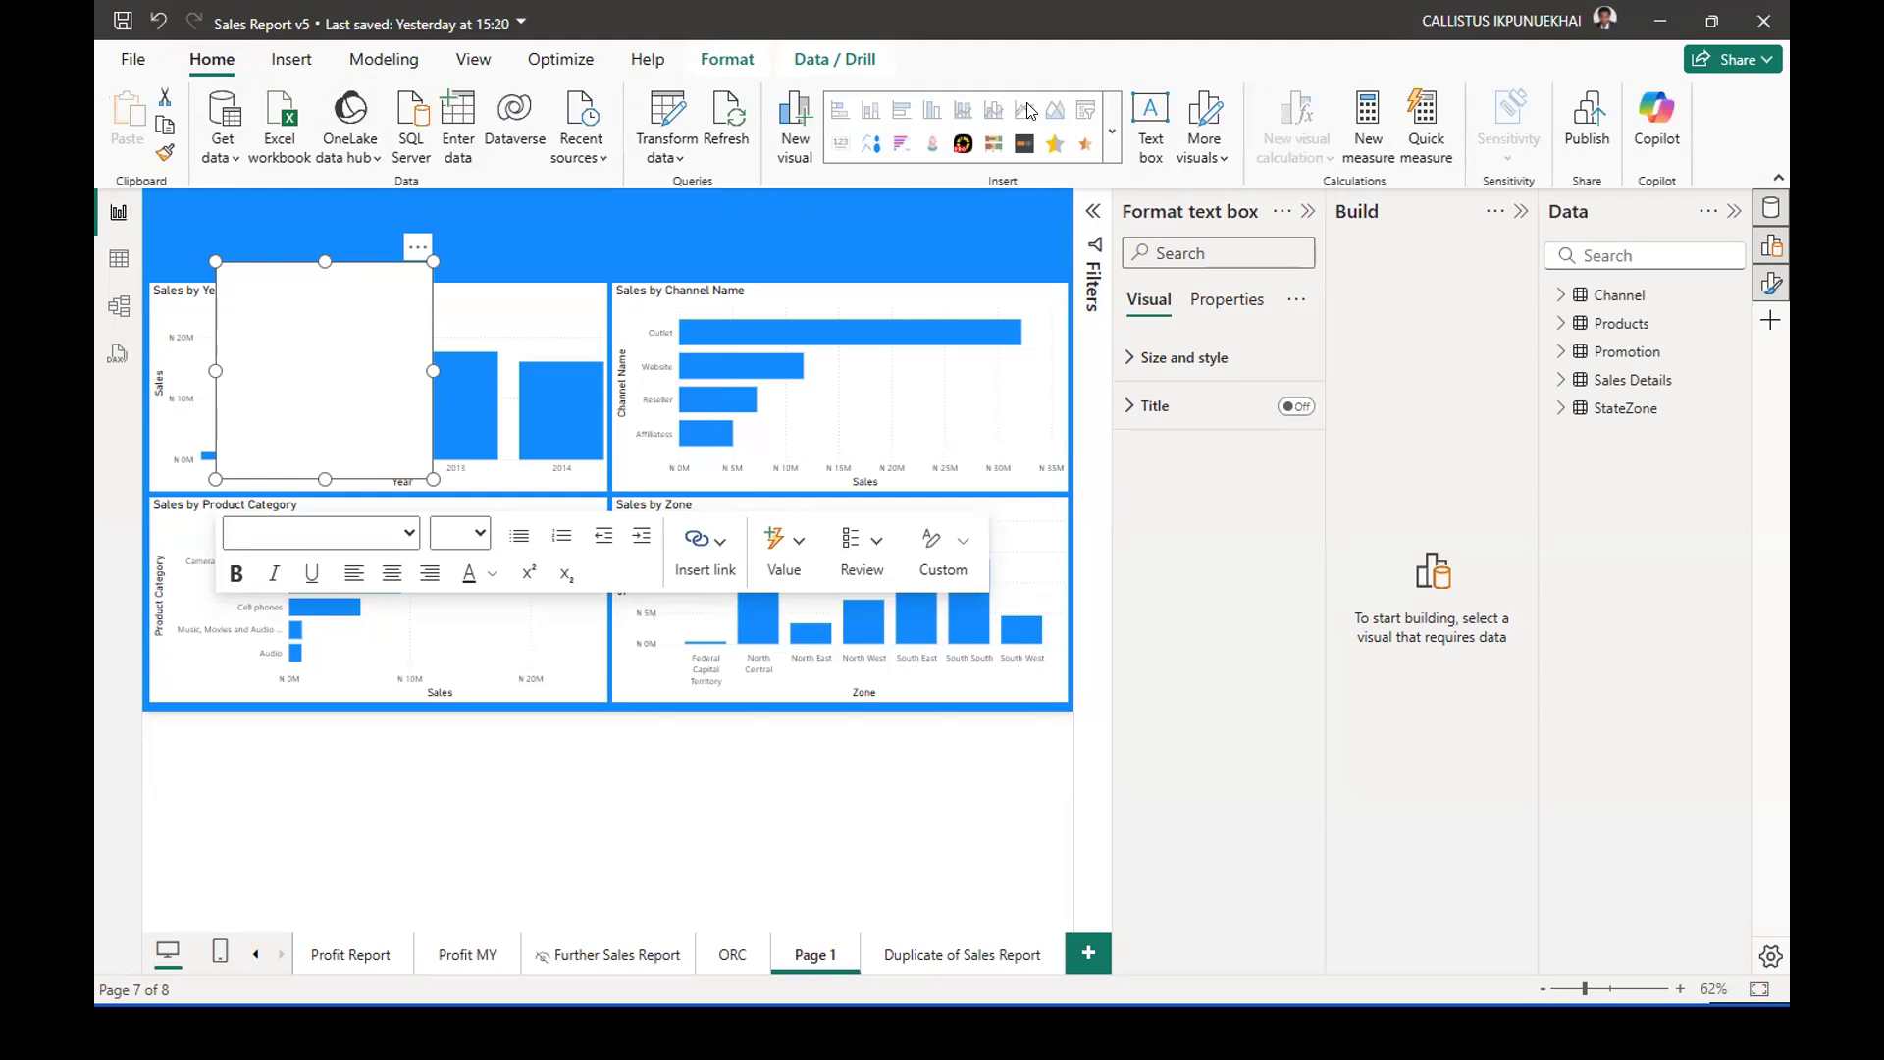
left_click(306, 67)
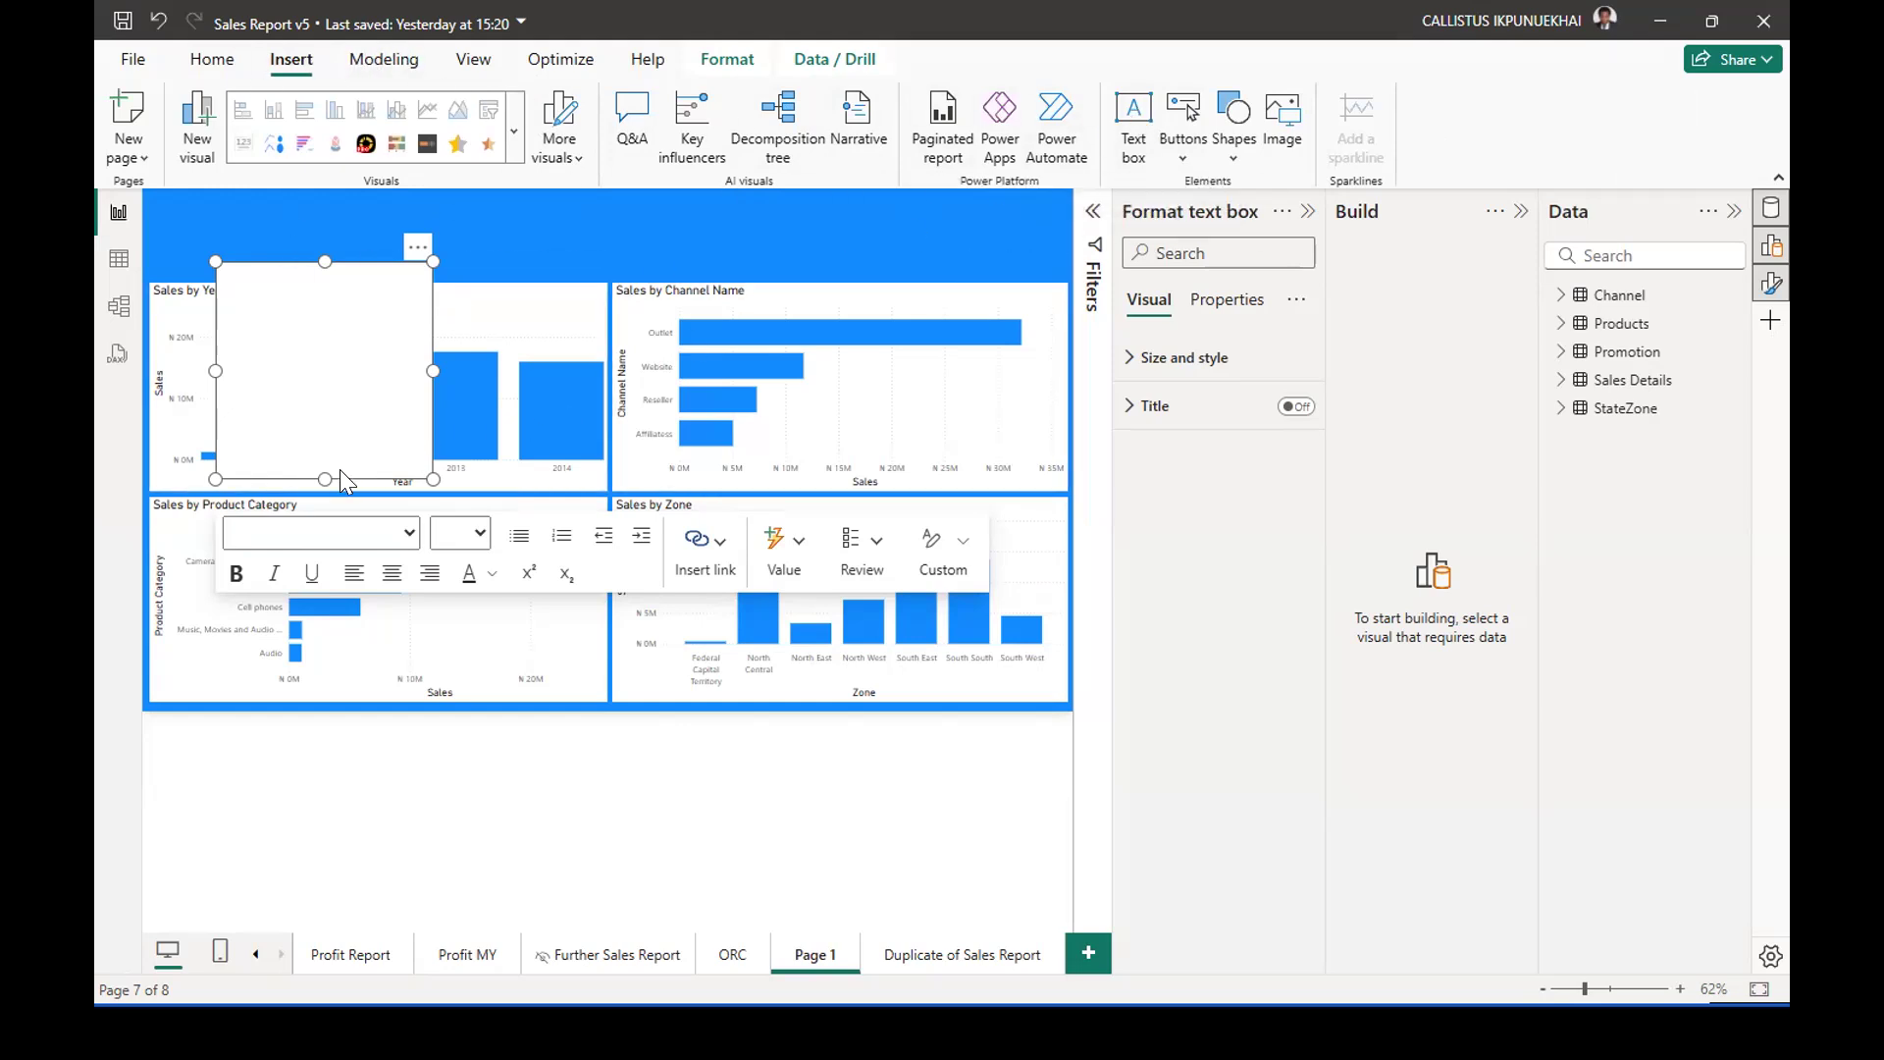
left_click_drag(325, 479, 314, 308)
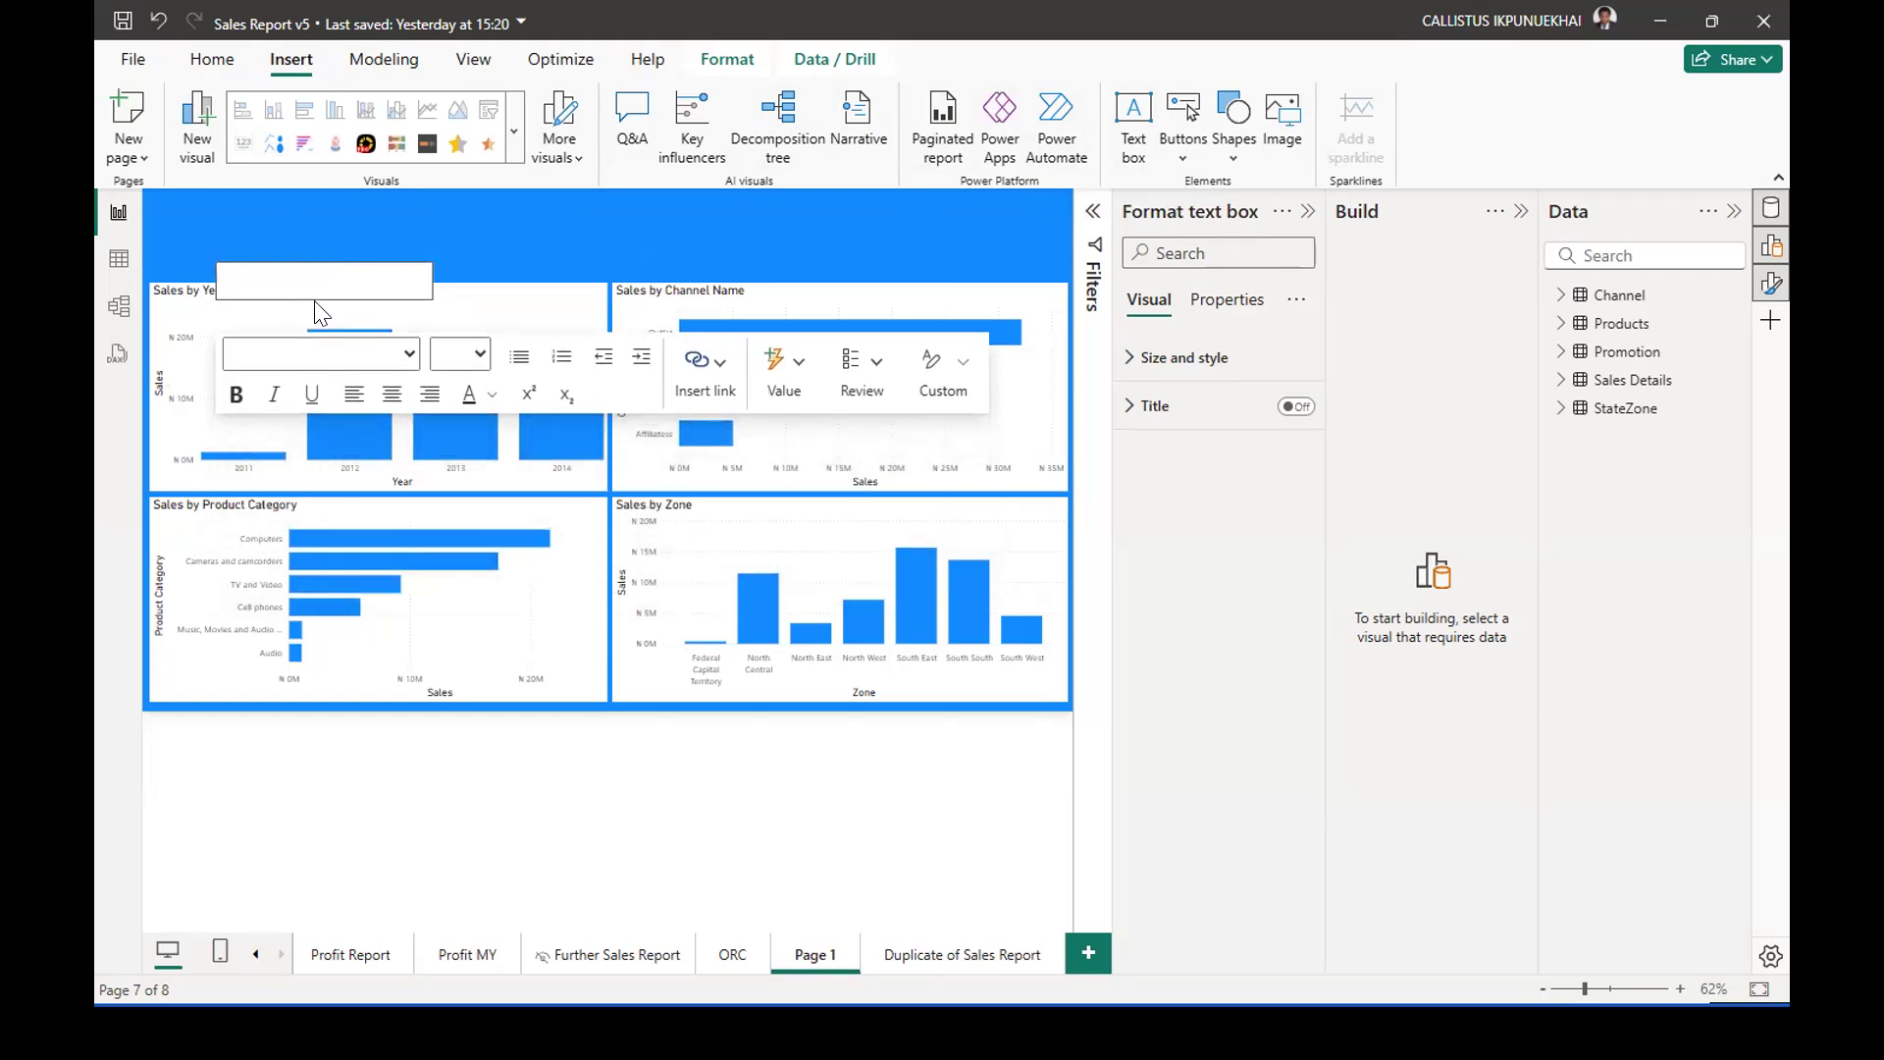
Enter the title SALES REPORT 2011 - 2014 in the empty text box on Page 1.
left_click(332, 286)
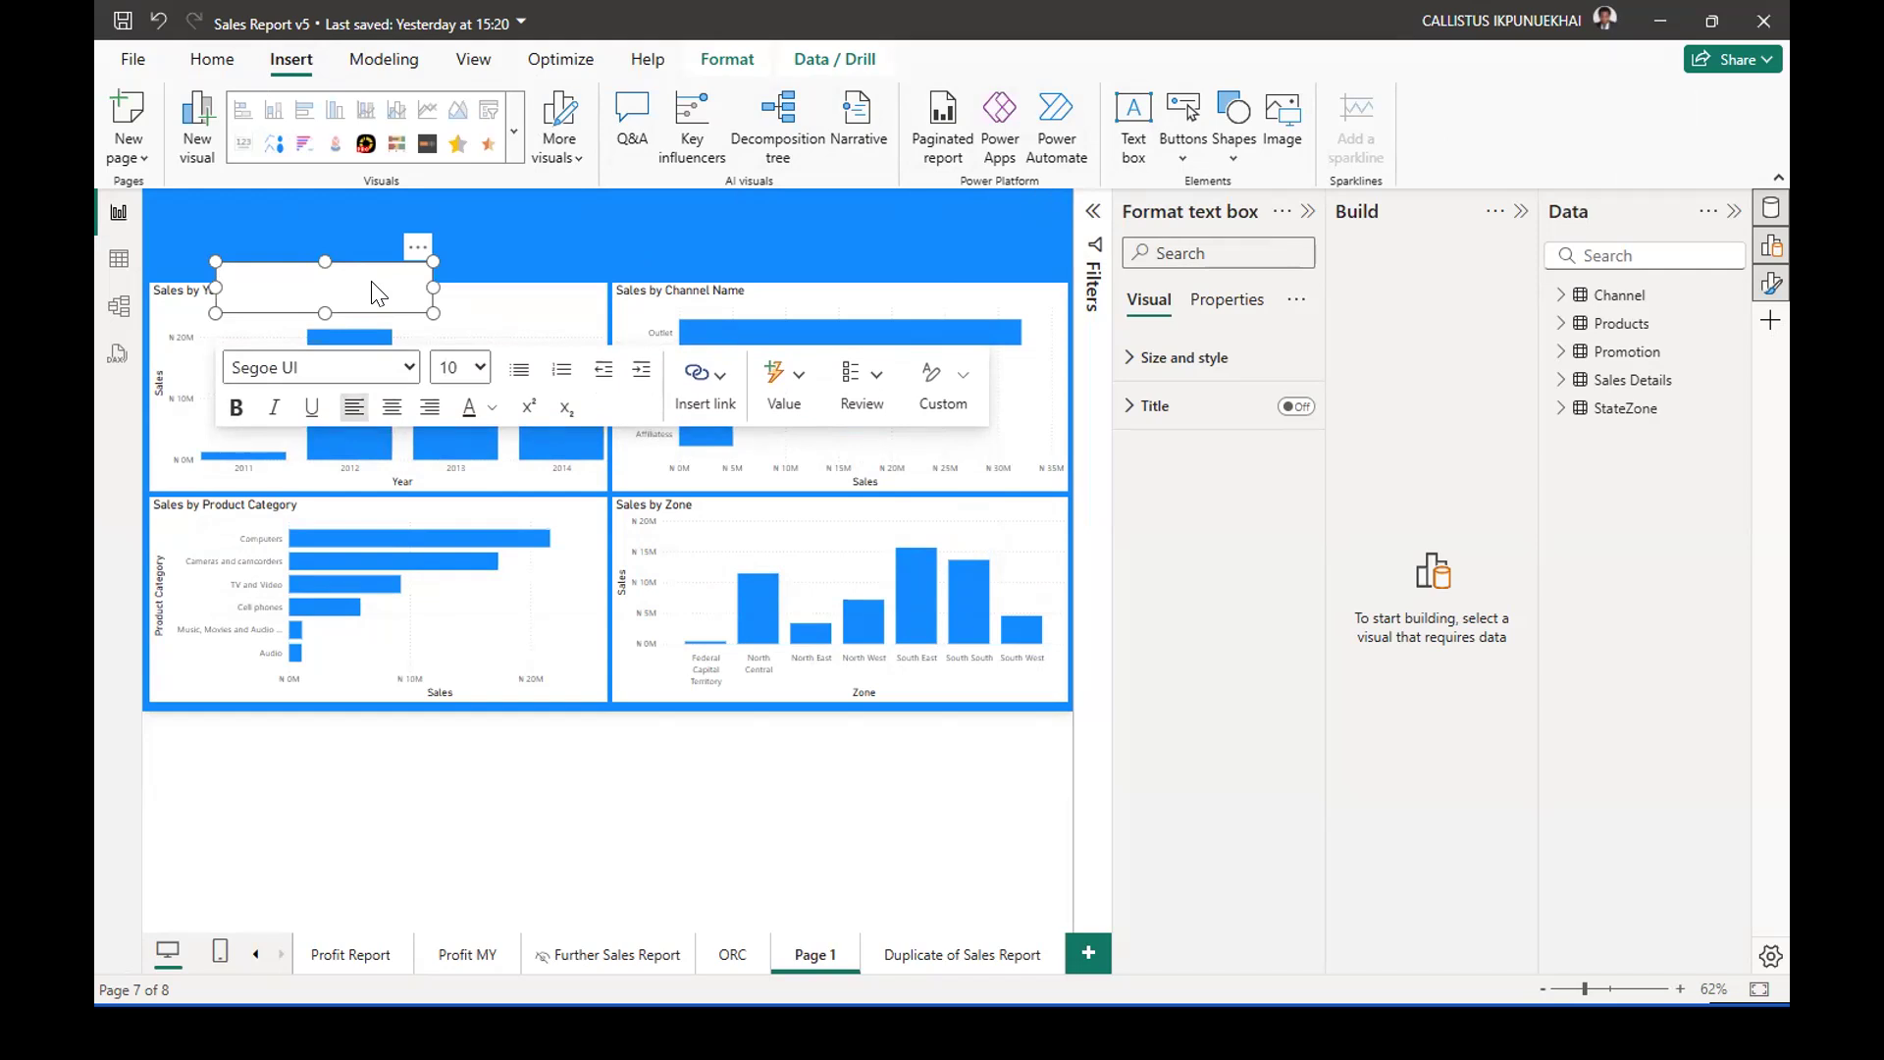
type("SALES REPORT 2011 - 2014")
Format the whole title text as bold with font size 24.
left_click(236, 272, "shift")
left_click(270, 270)
triple_click(270, 268)
left_click(234, 414)
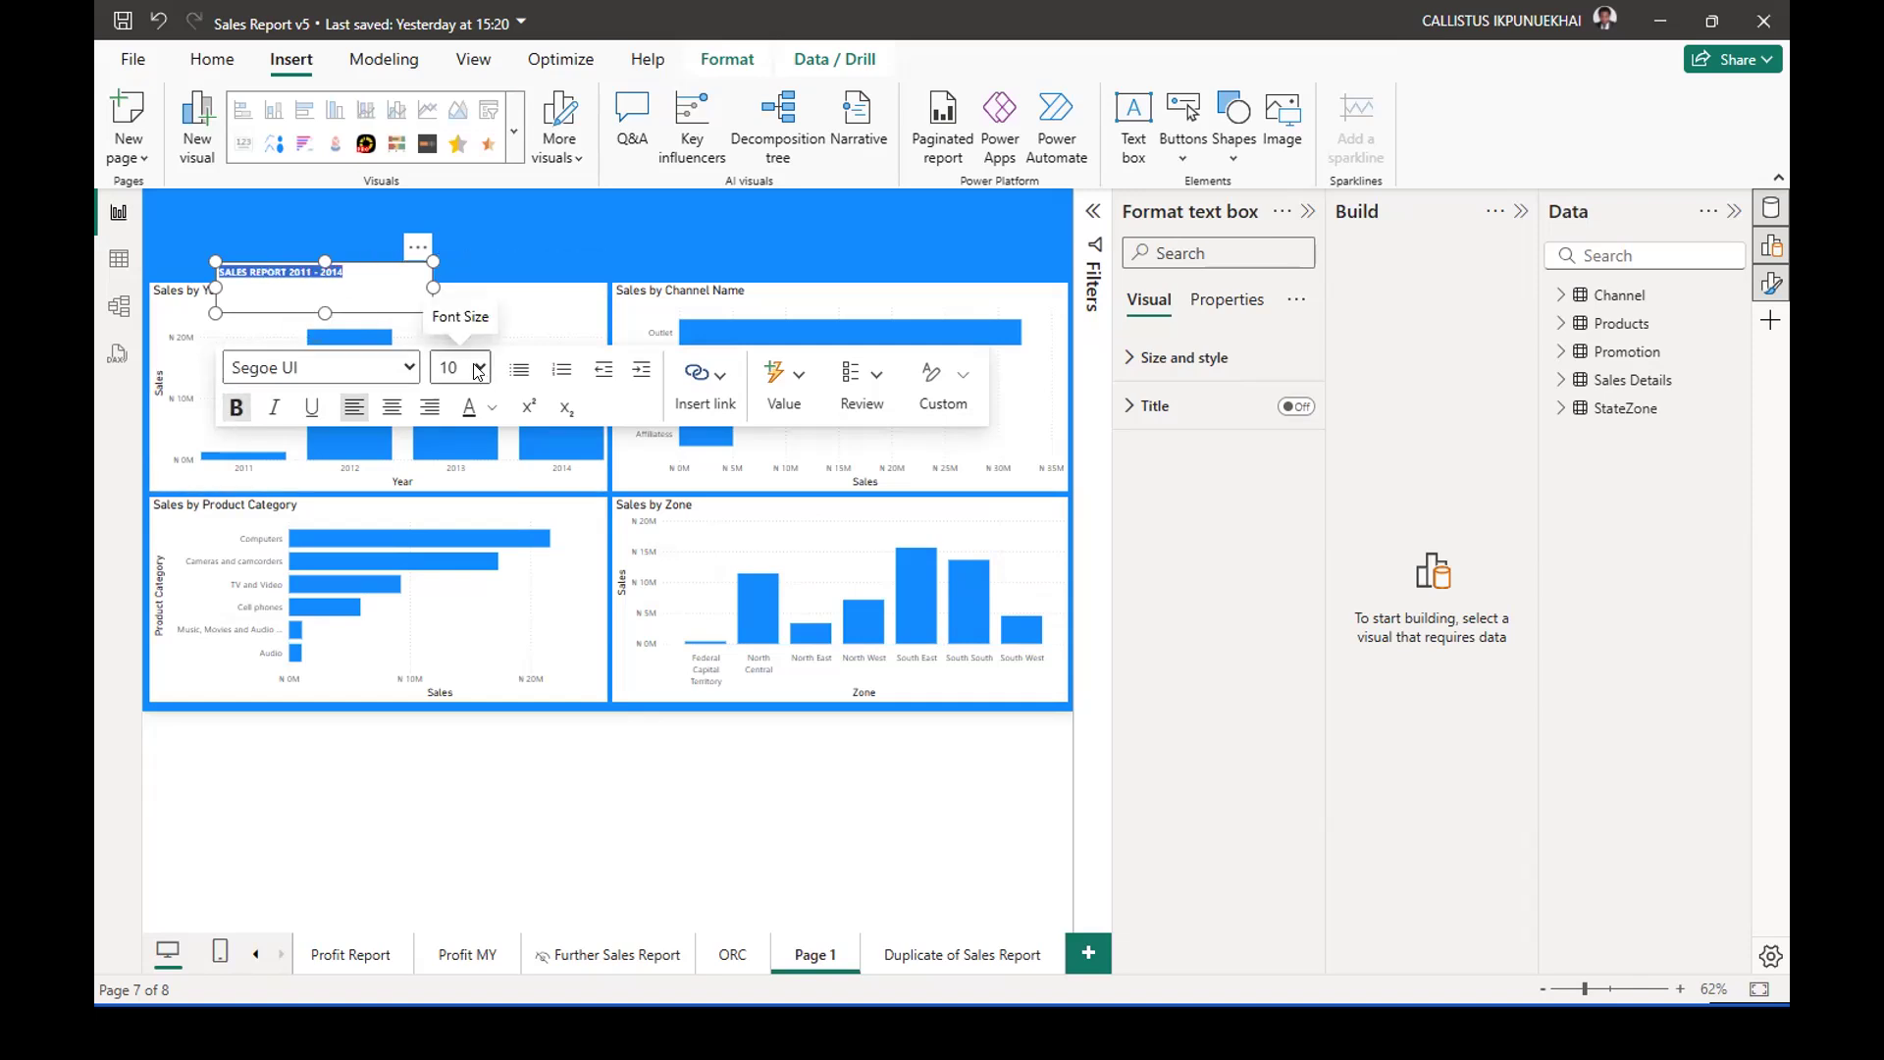
left_click(478, 370)
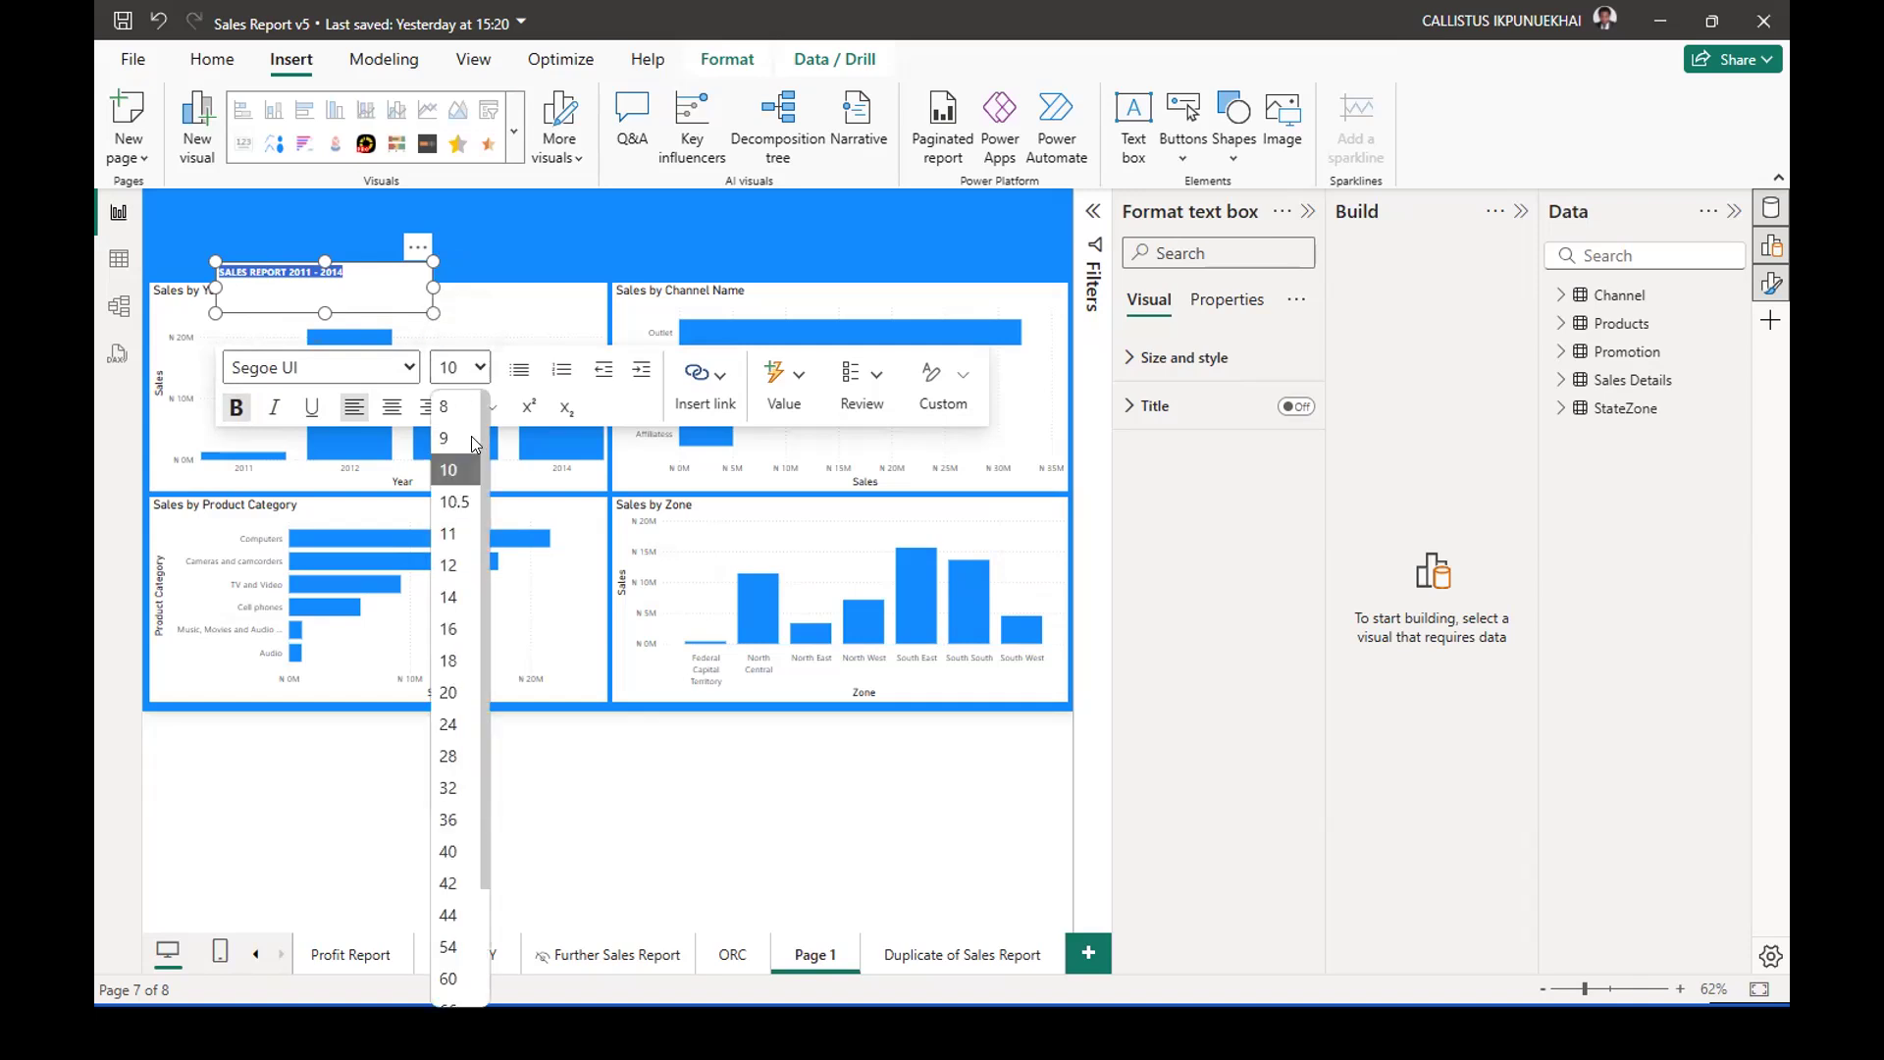
left_click(447, 716)
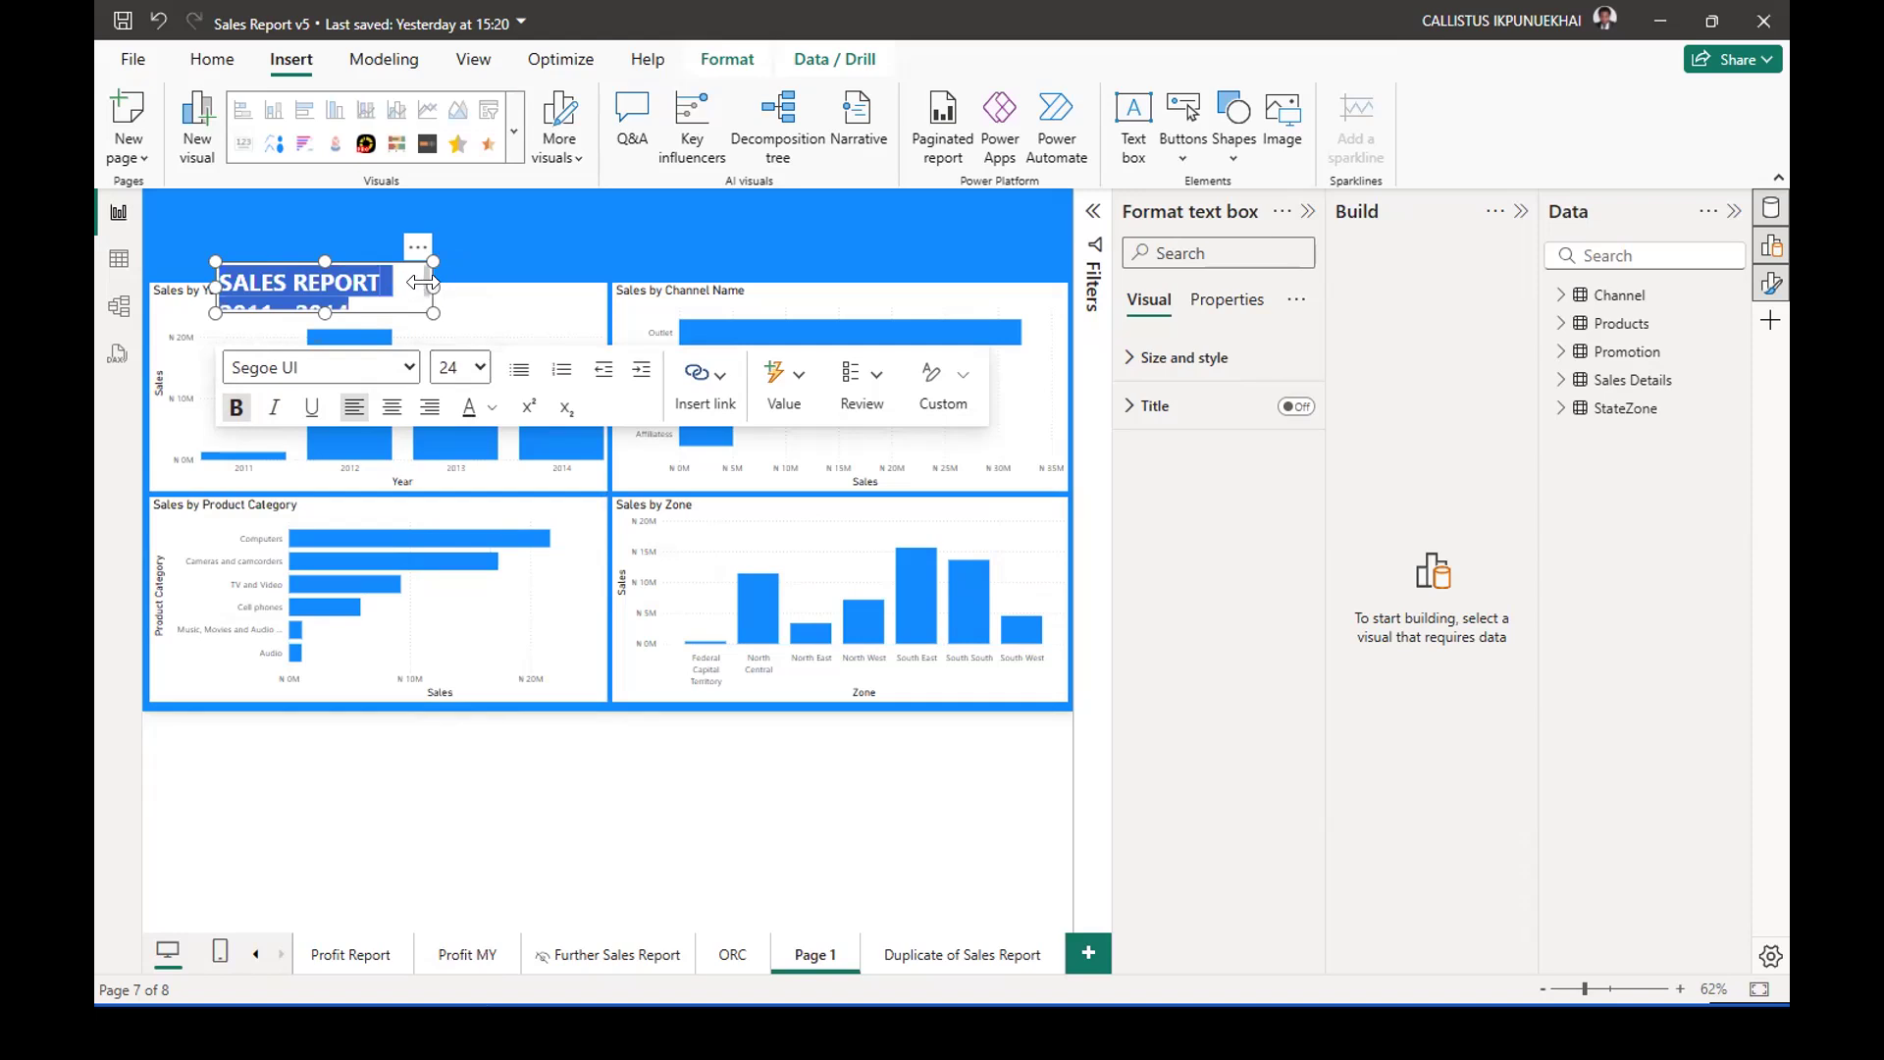
Centre the title and move and stretch its text box to fill the header band above the charts.
left_click_drag(538, 292, 862, 261)
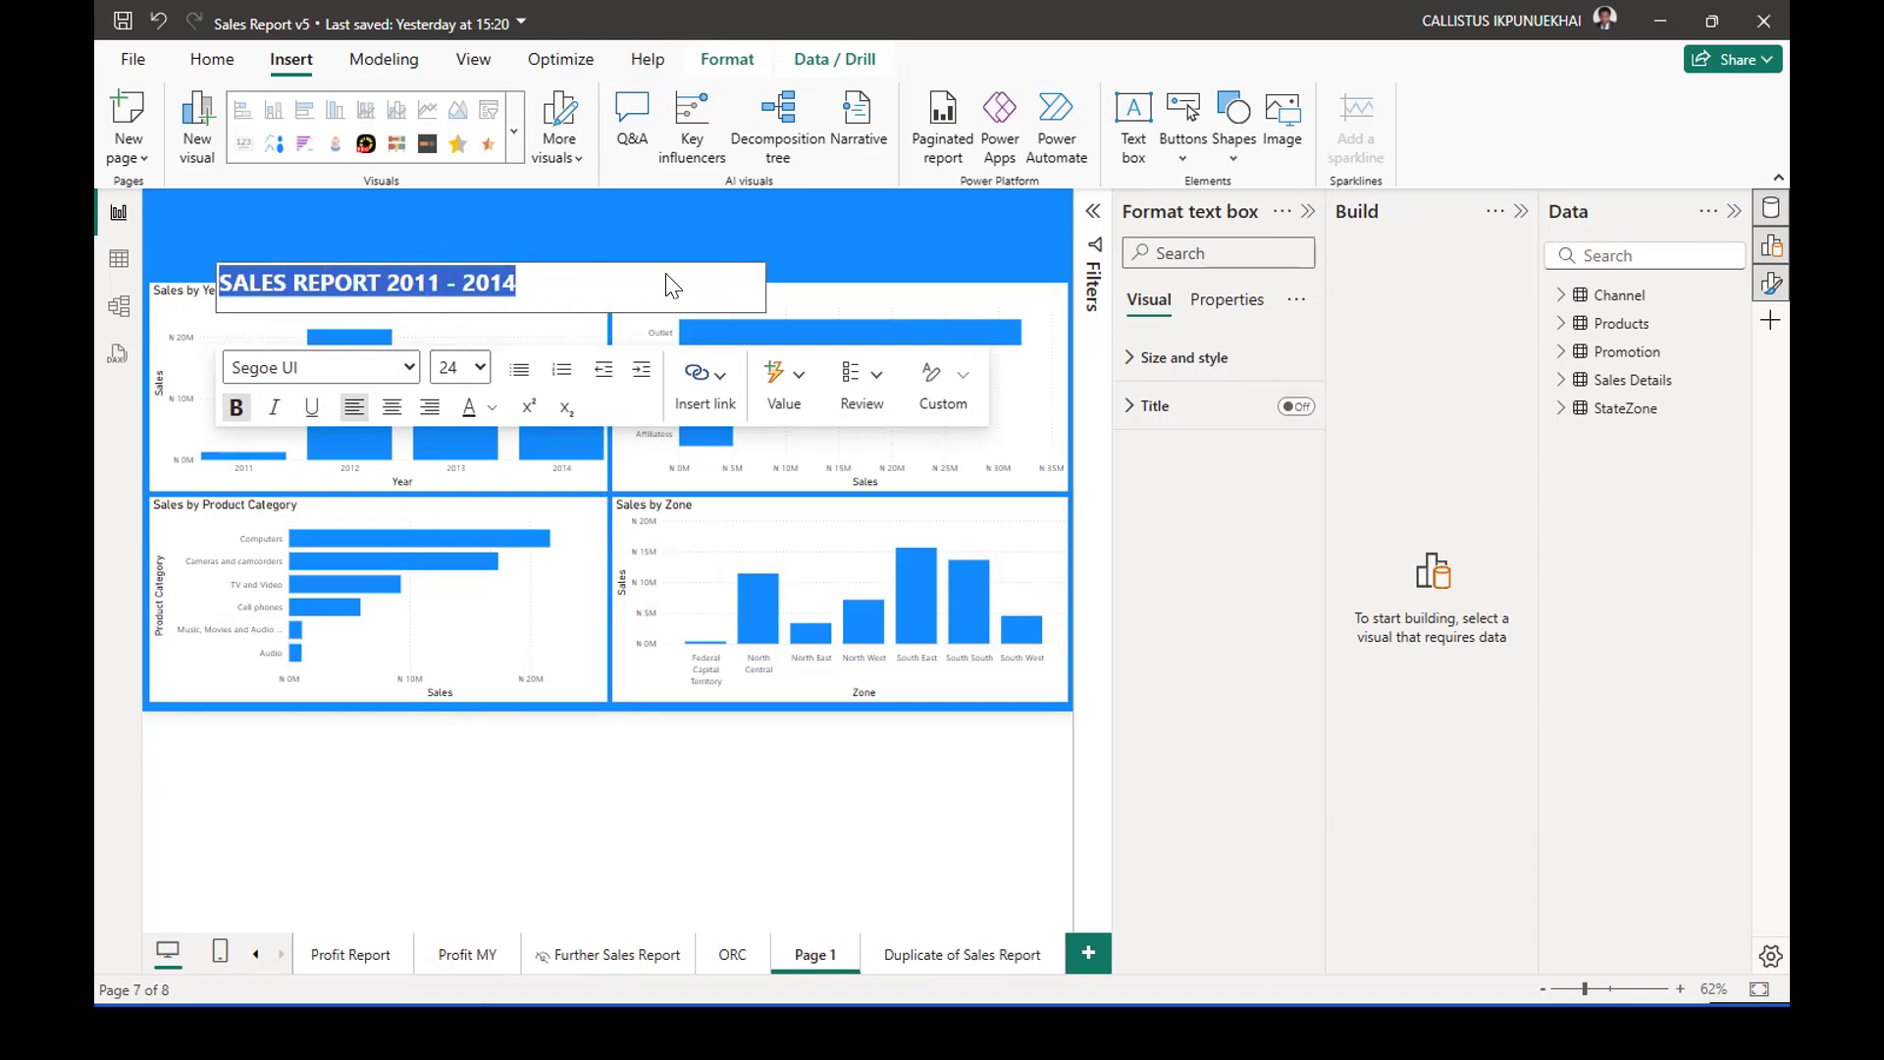
left_click(392, 410)
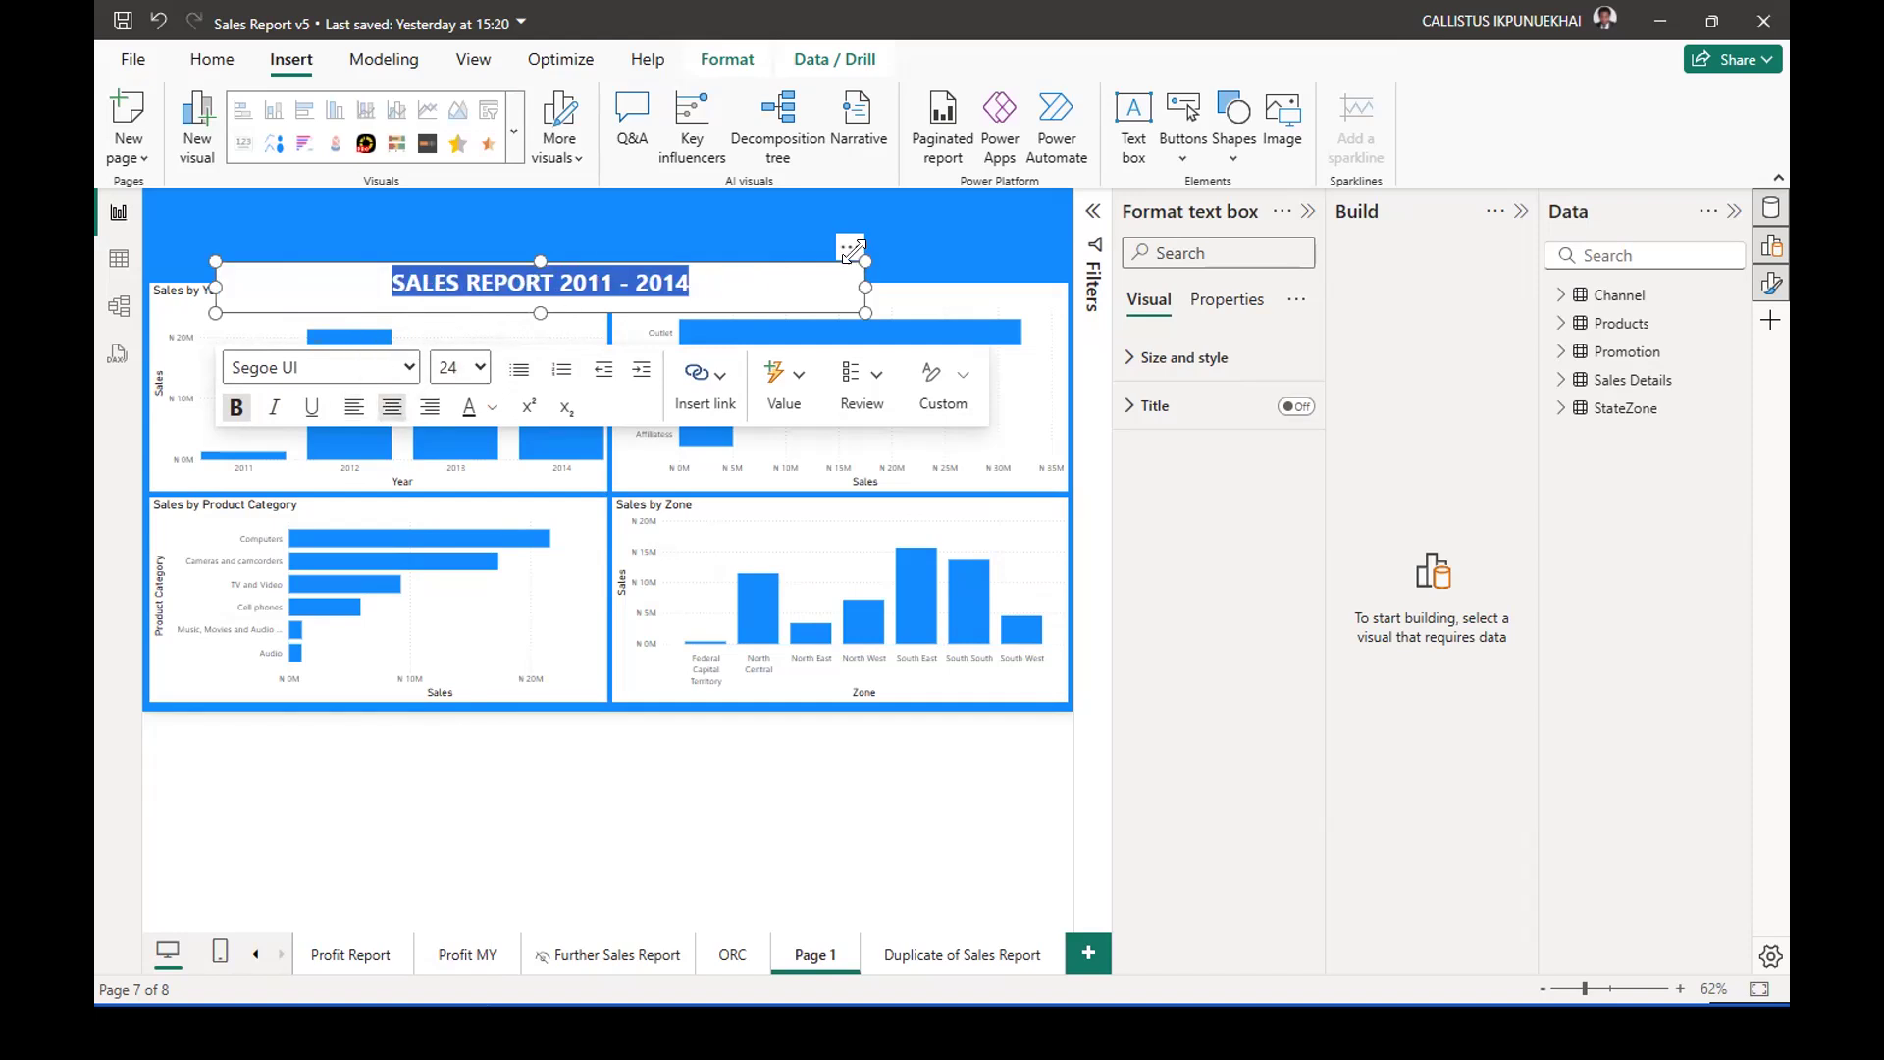
left_click_drag(852, 250, 1060, 243)
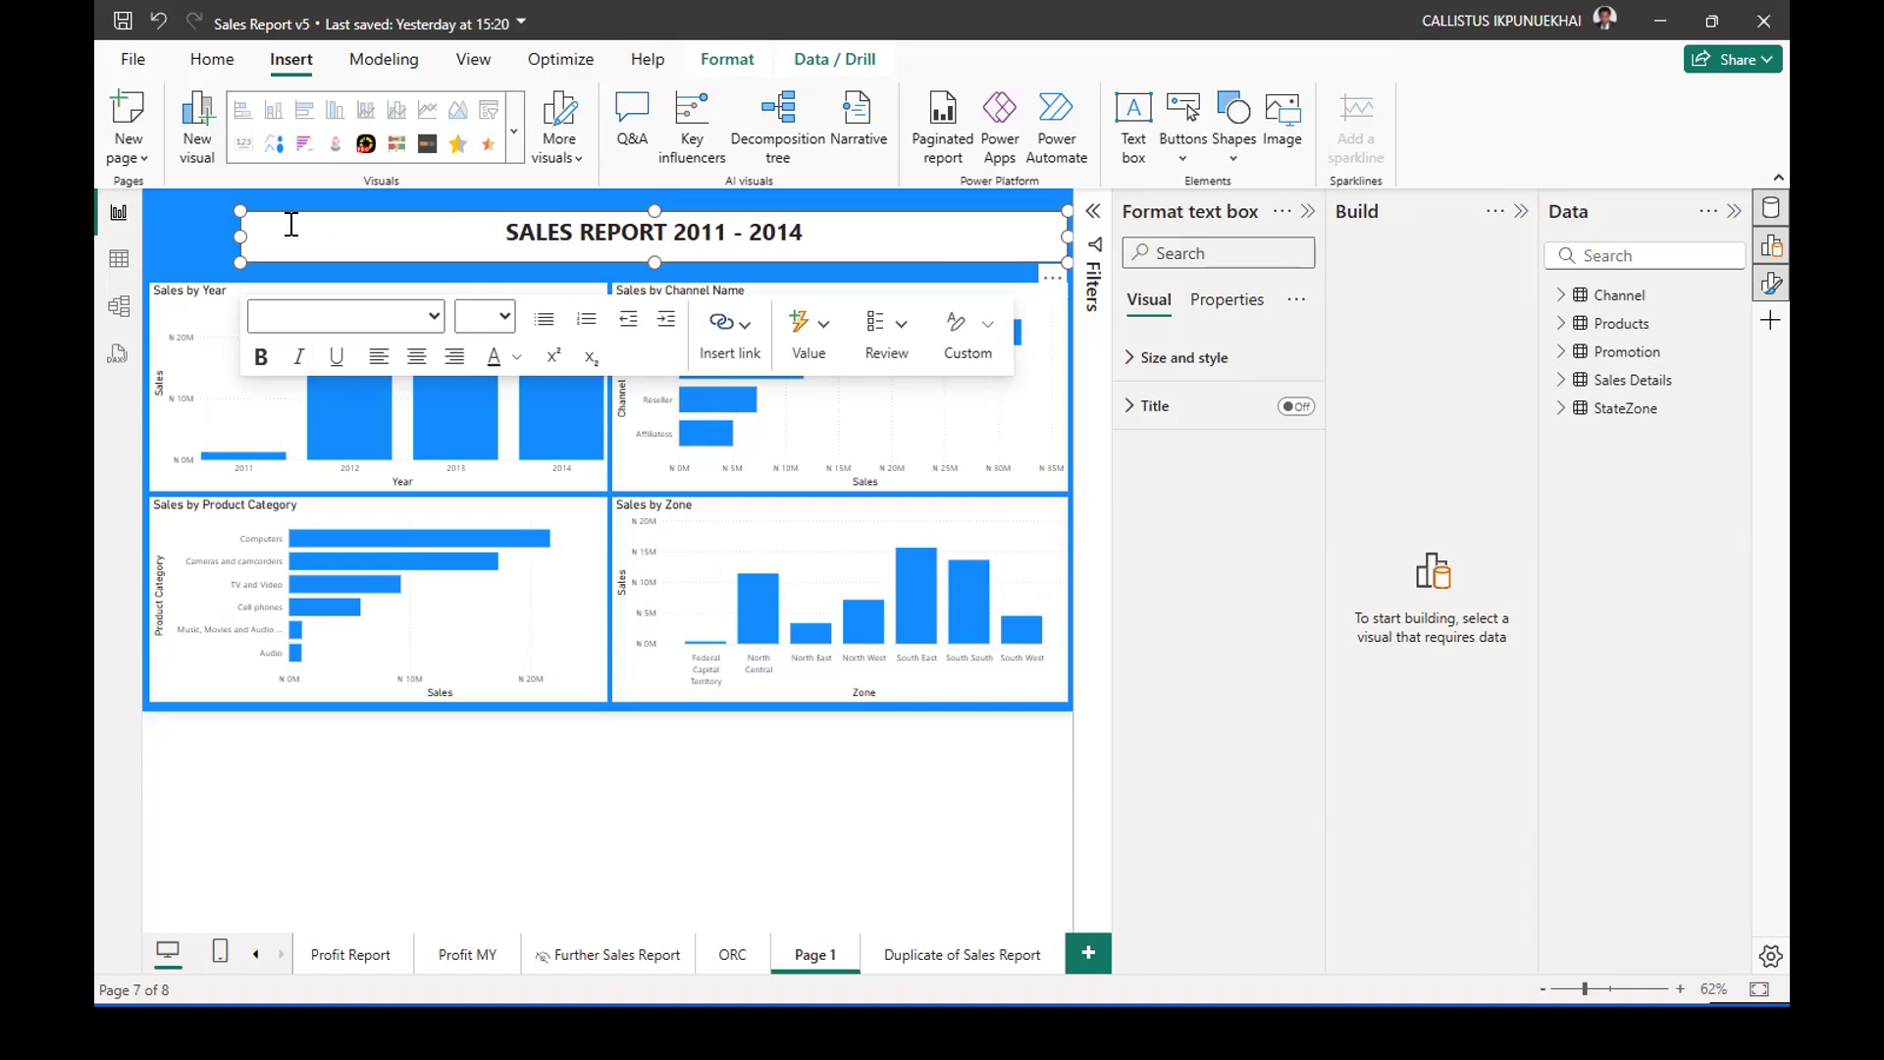
left_click_drag(241, 237, 145, 229)
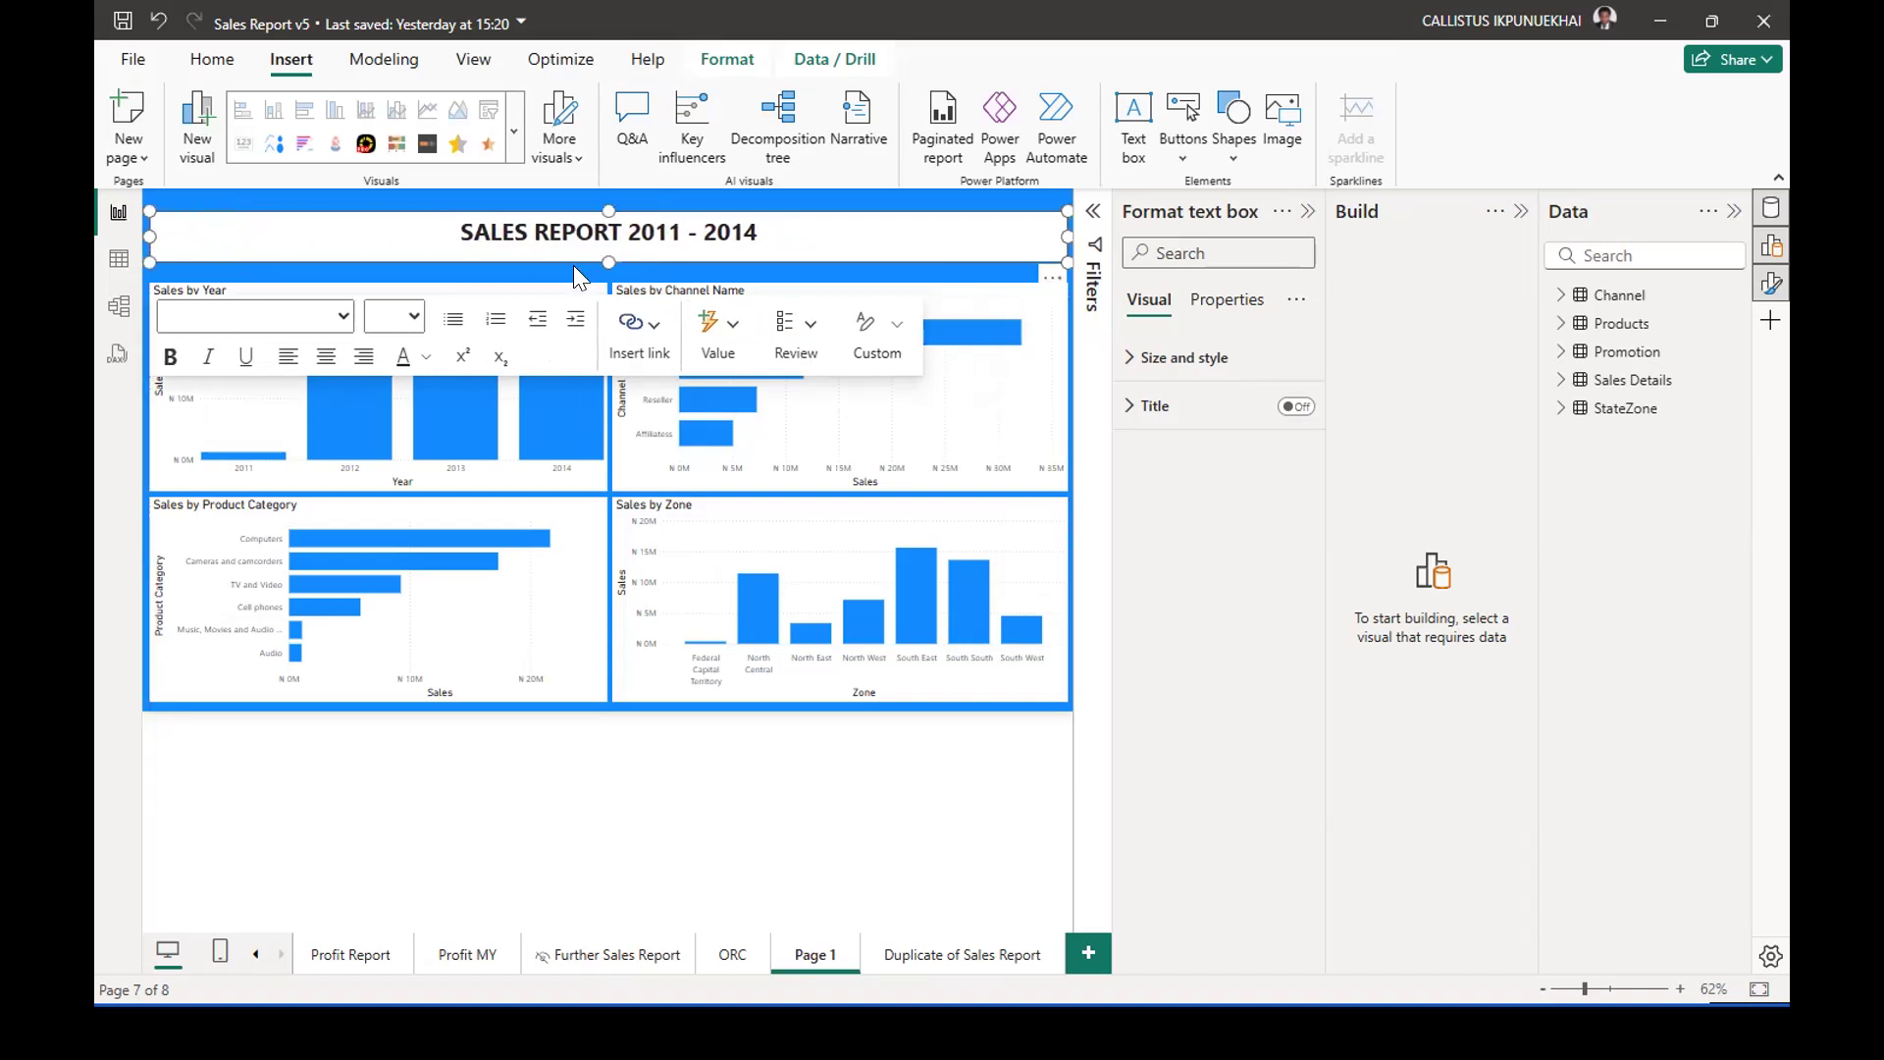
left_click_drag(604, 257, 604, 269)
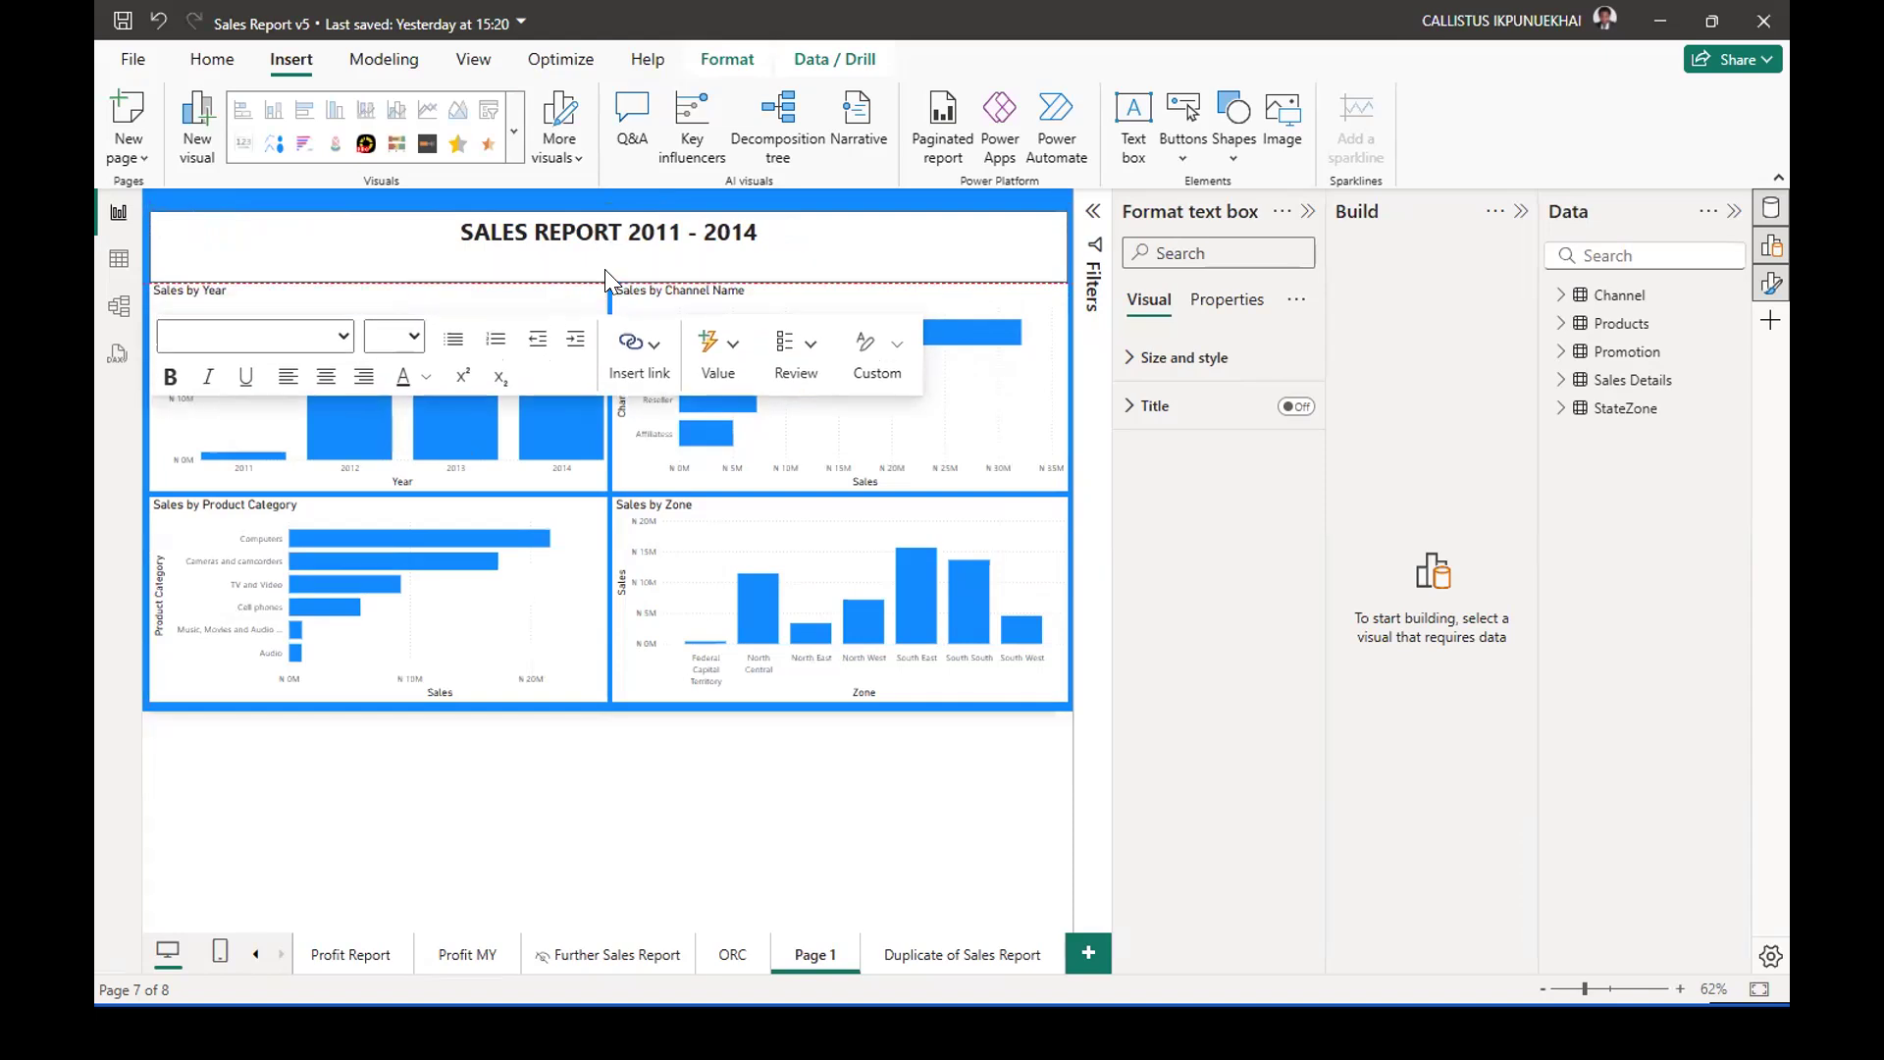
left_click_drag(606, 204, 609, 196)
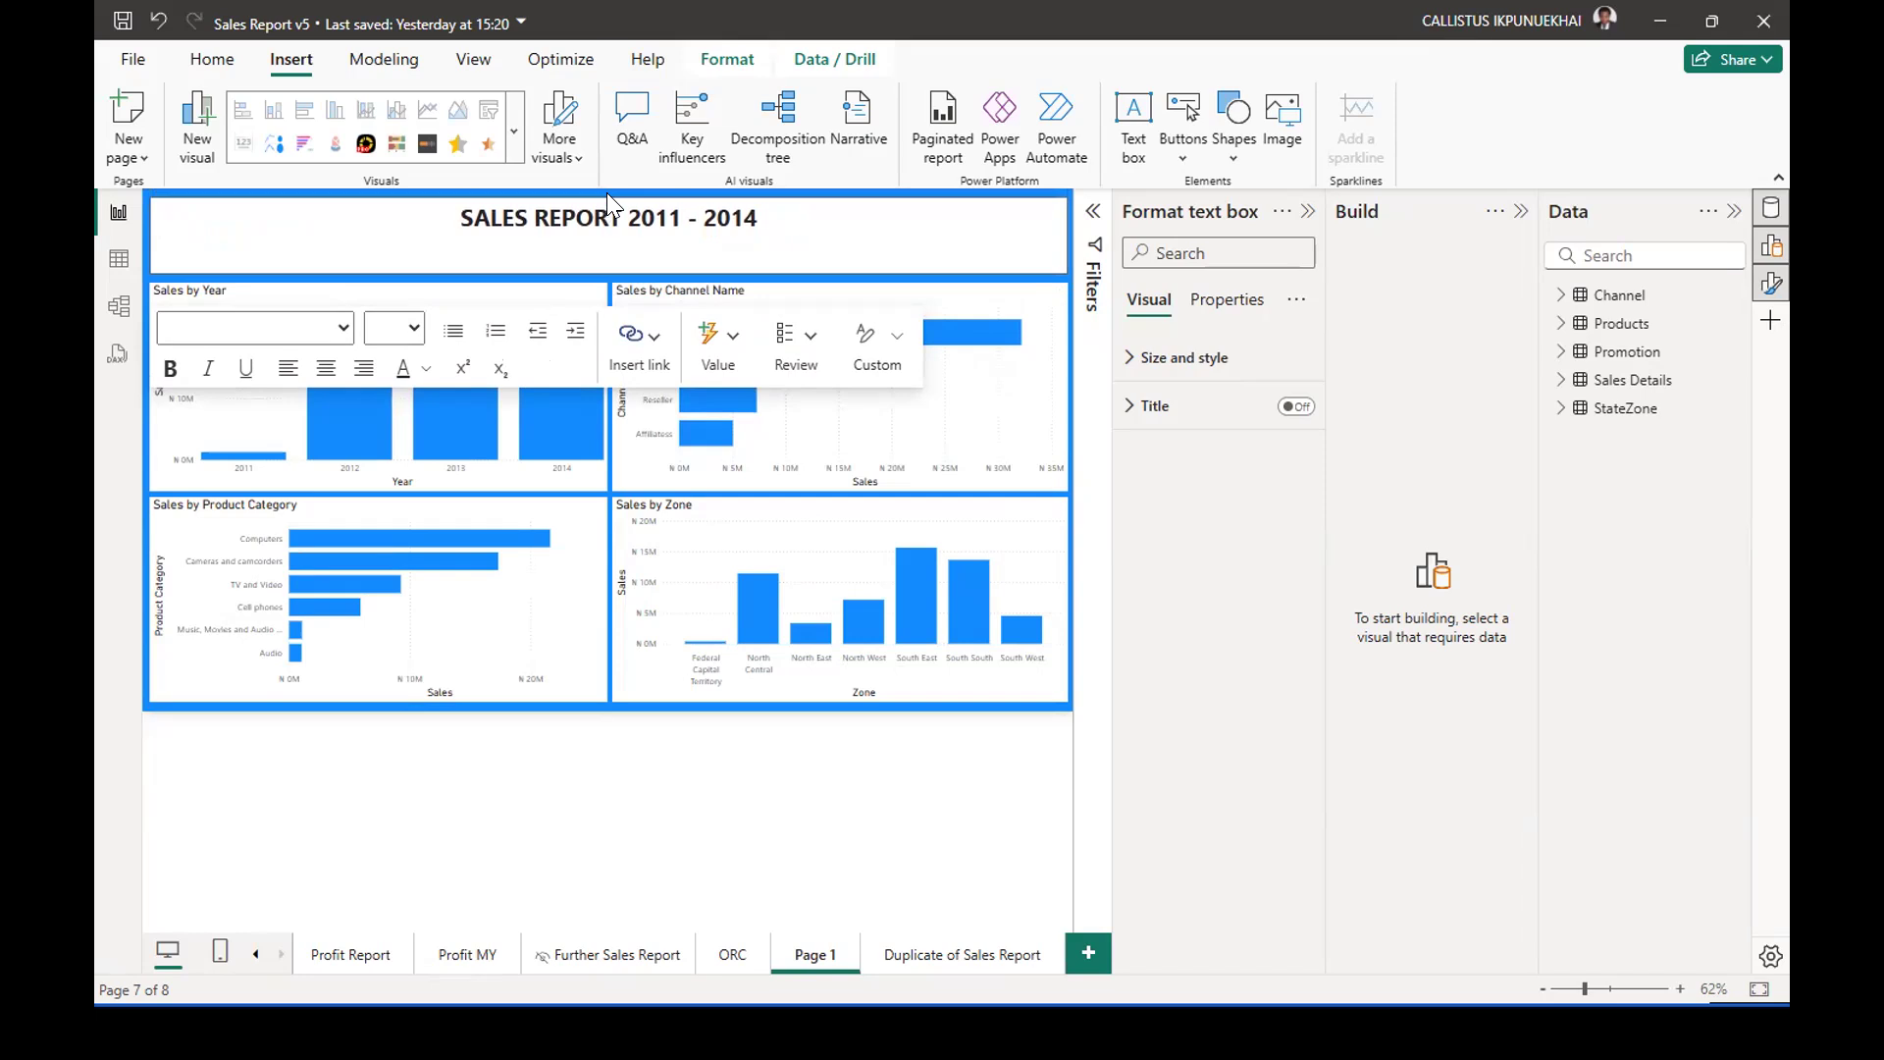
Add a blank line above the title to lower it and set its font size to 32.
left_click(450, 210)
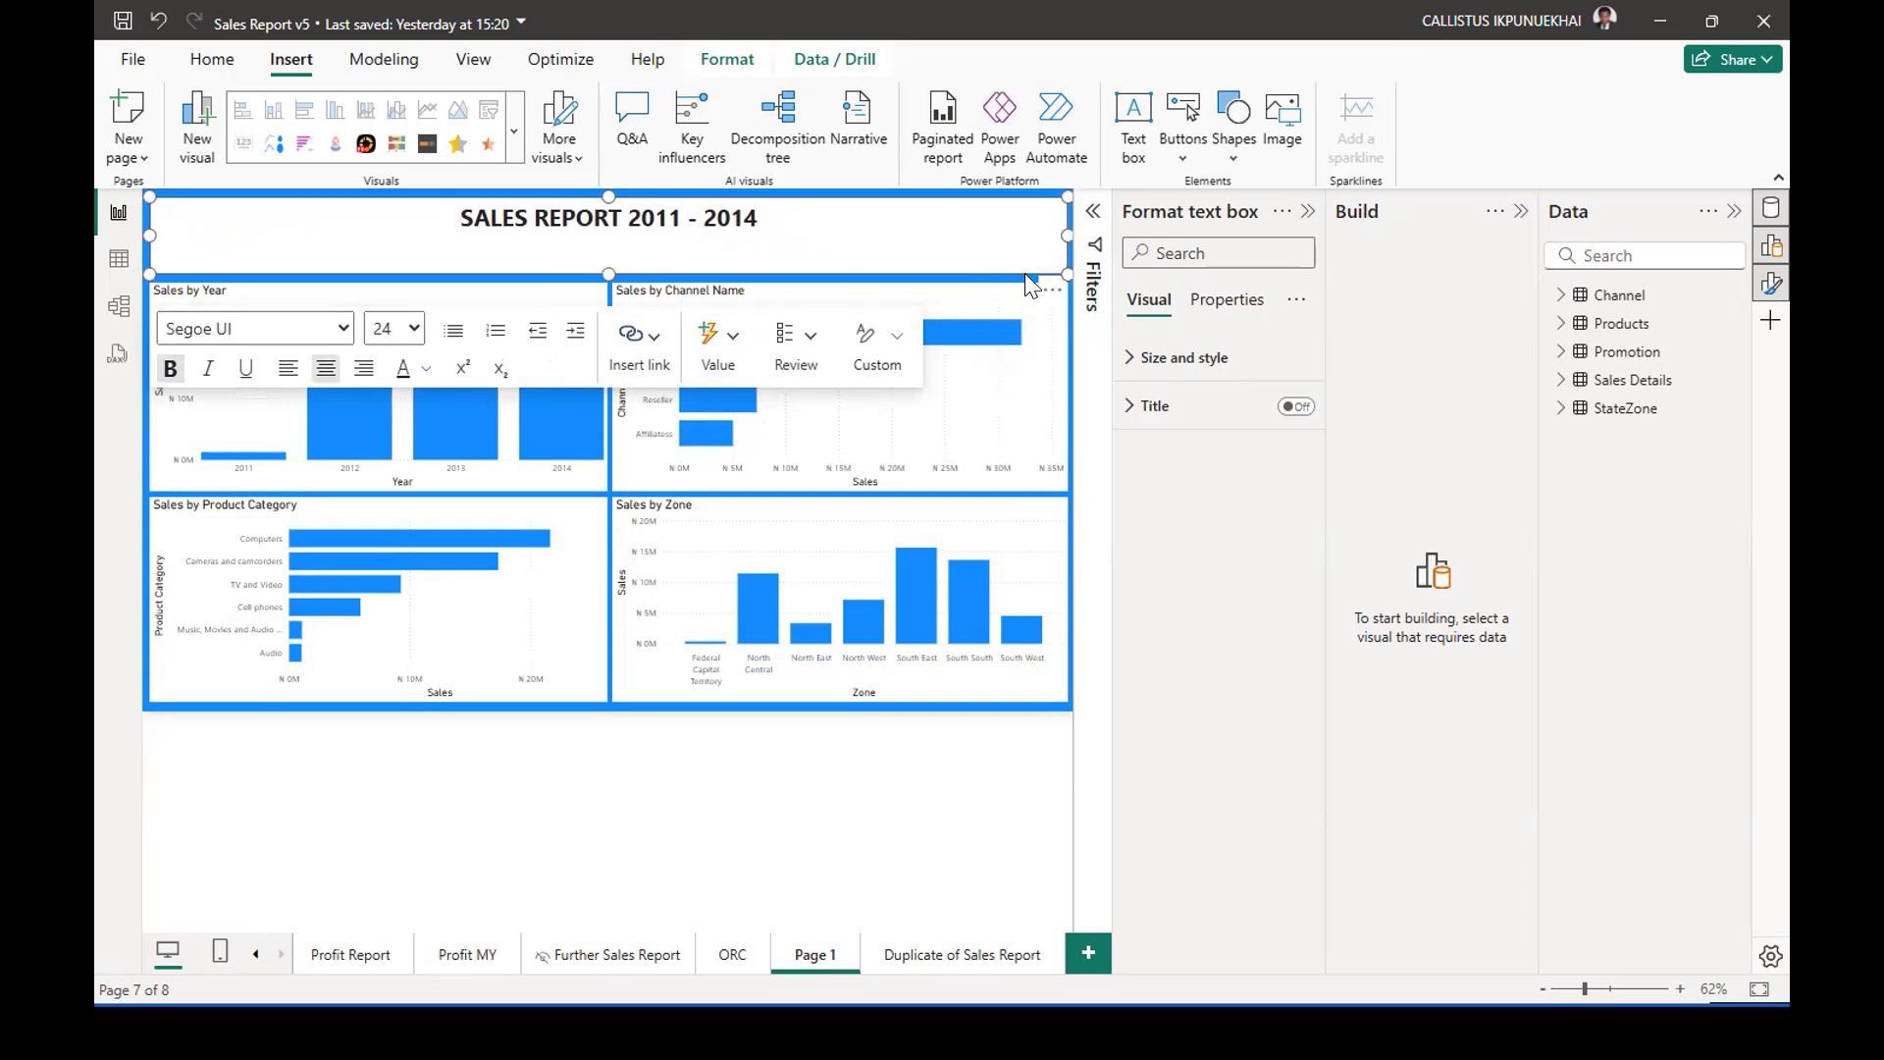
key("Return")
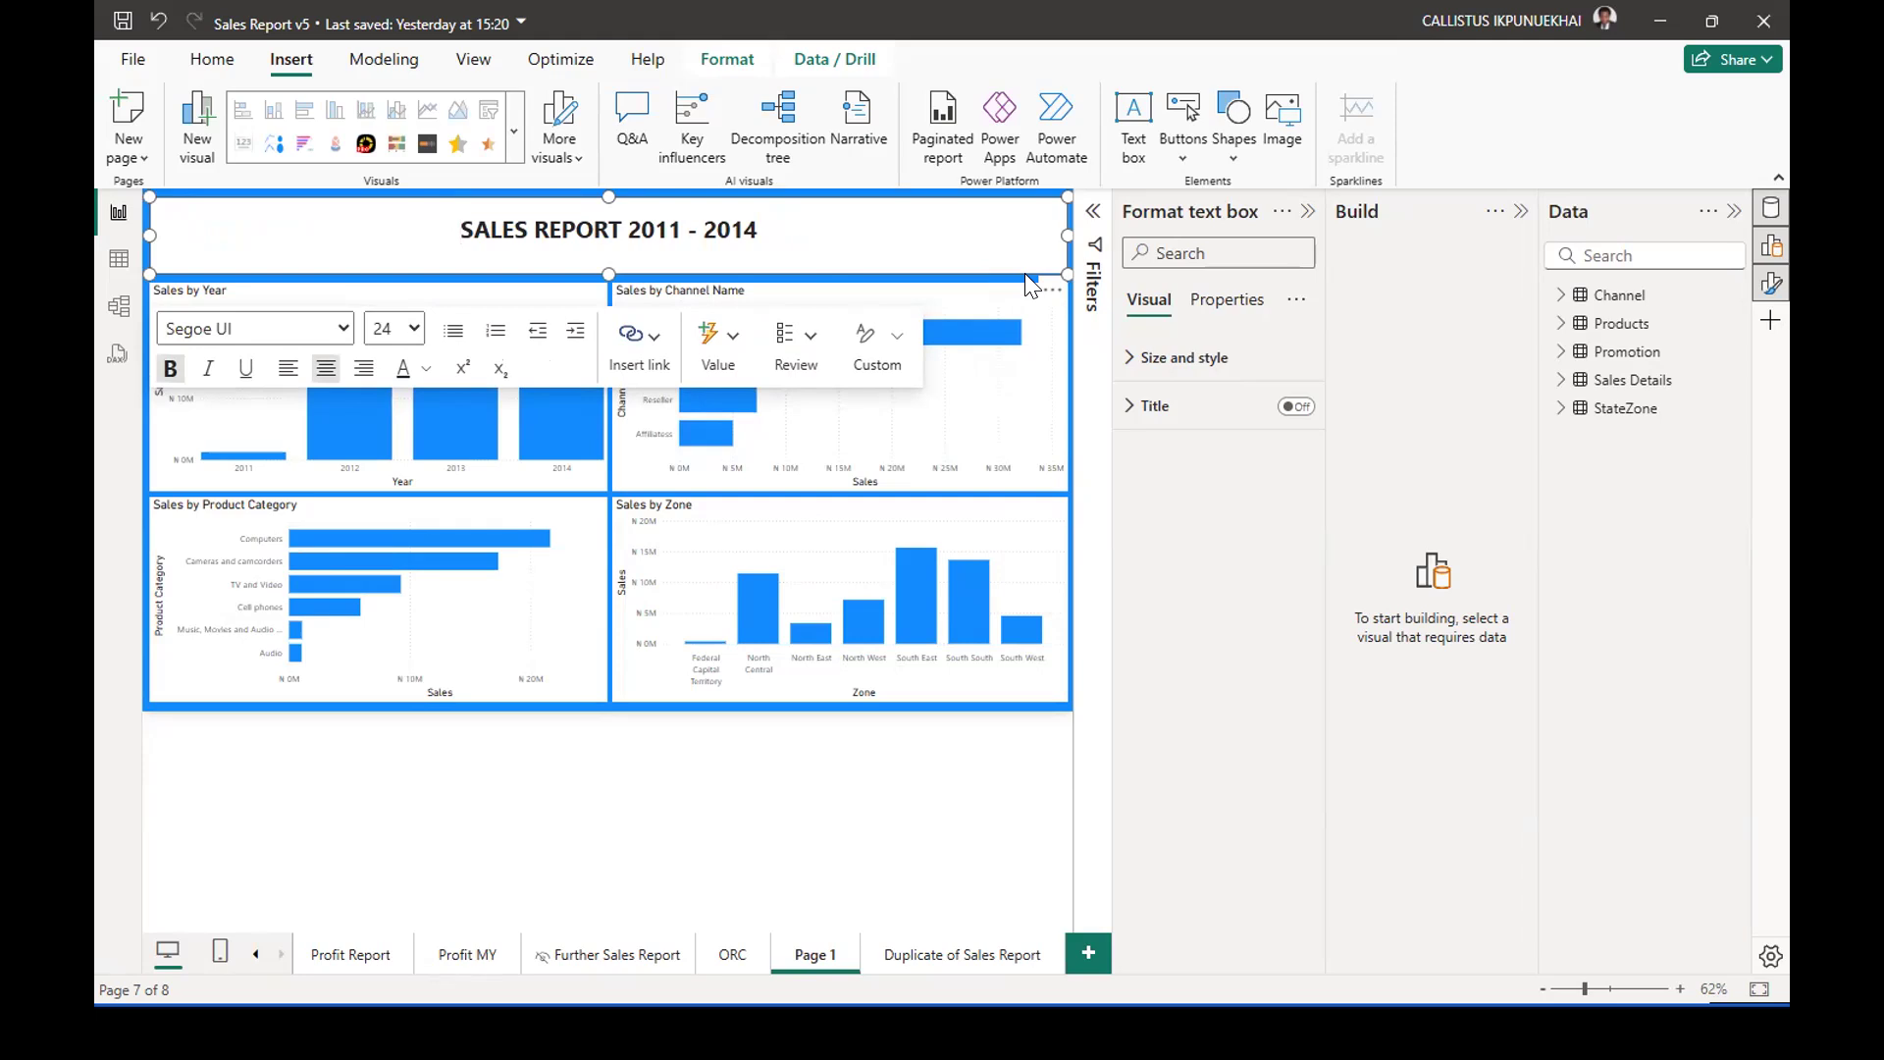
key("ctrl+a")
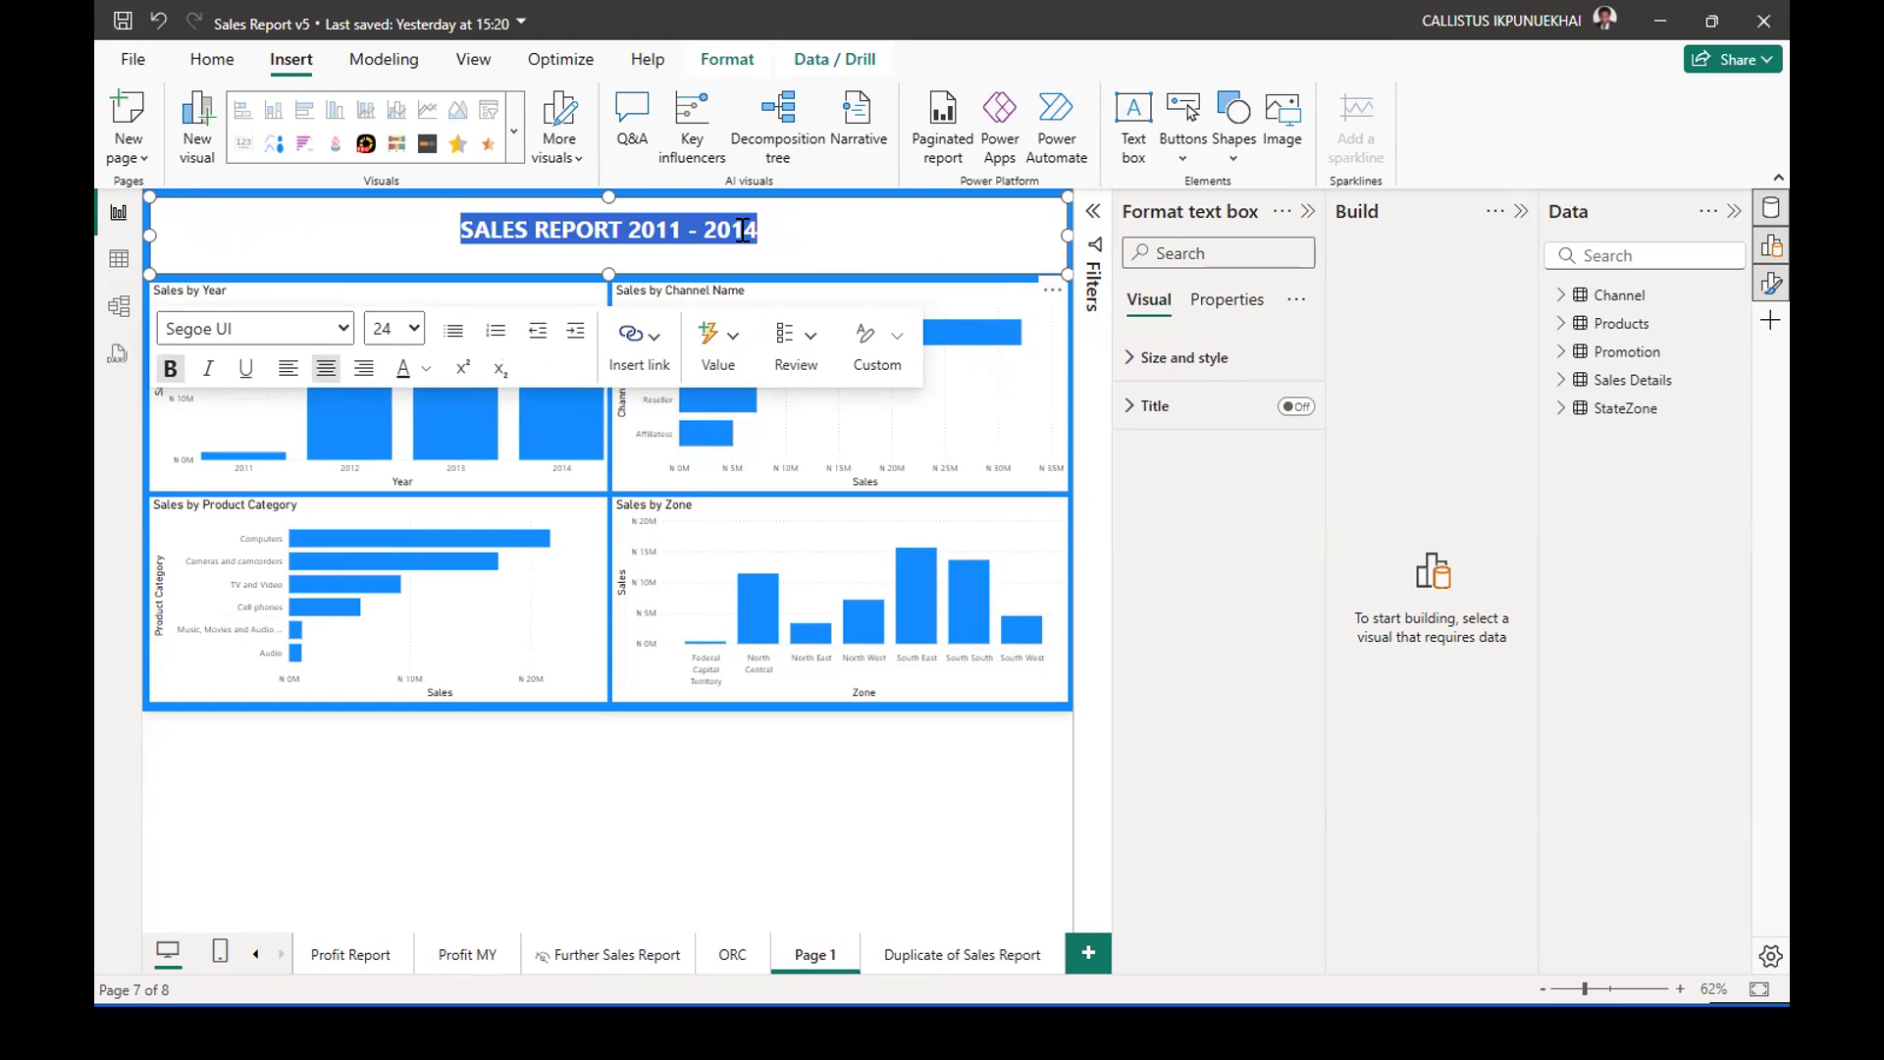
left_click(413, 331)
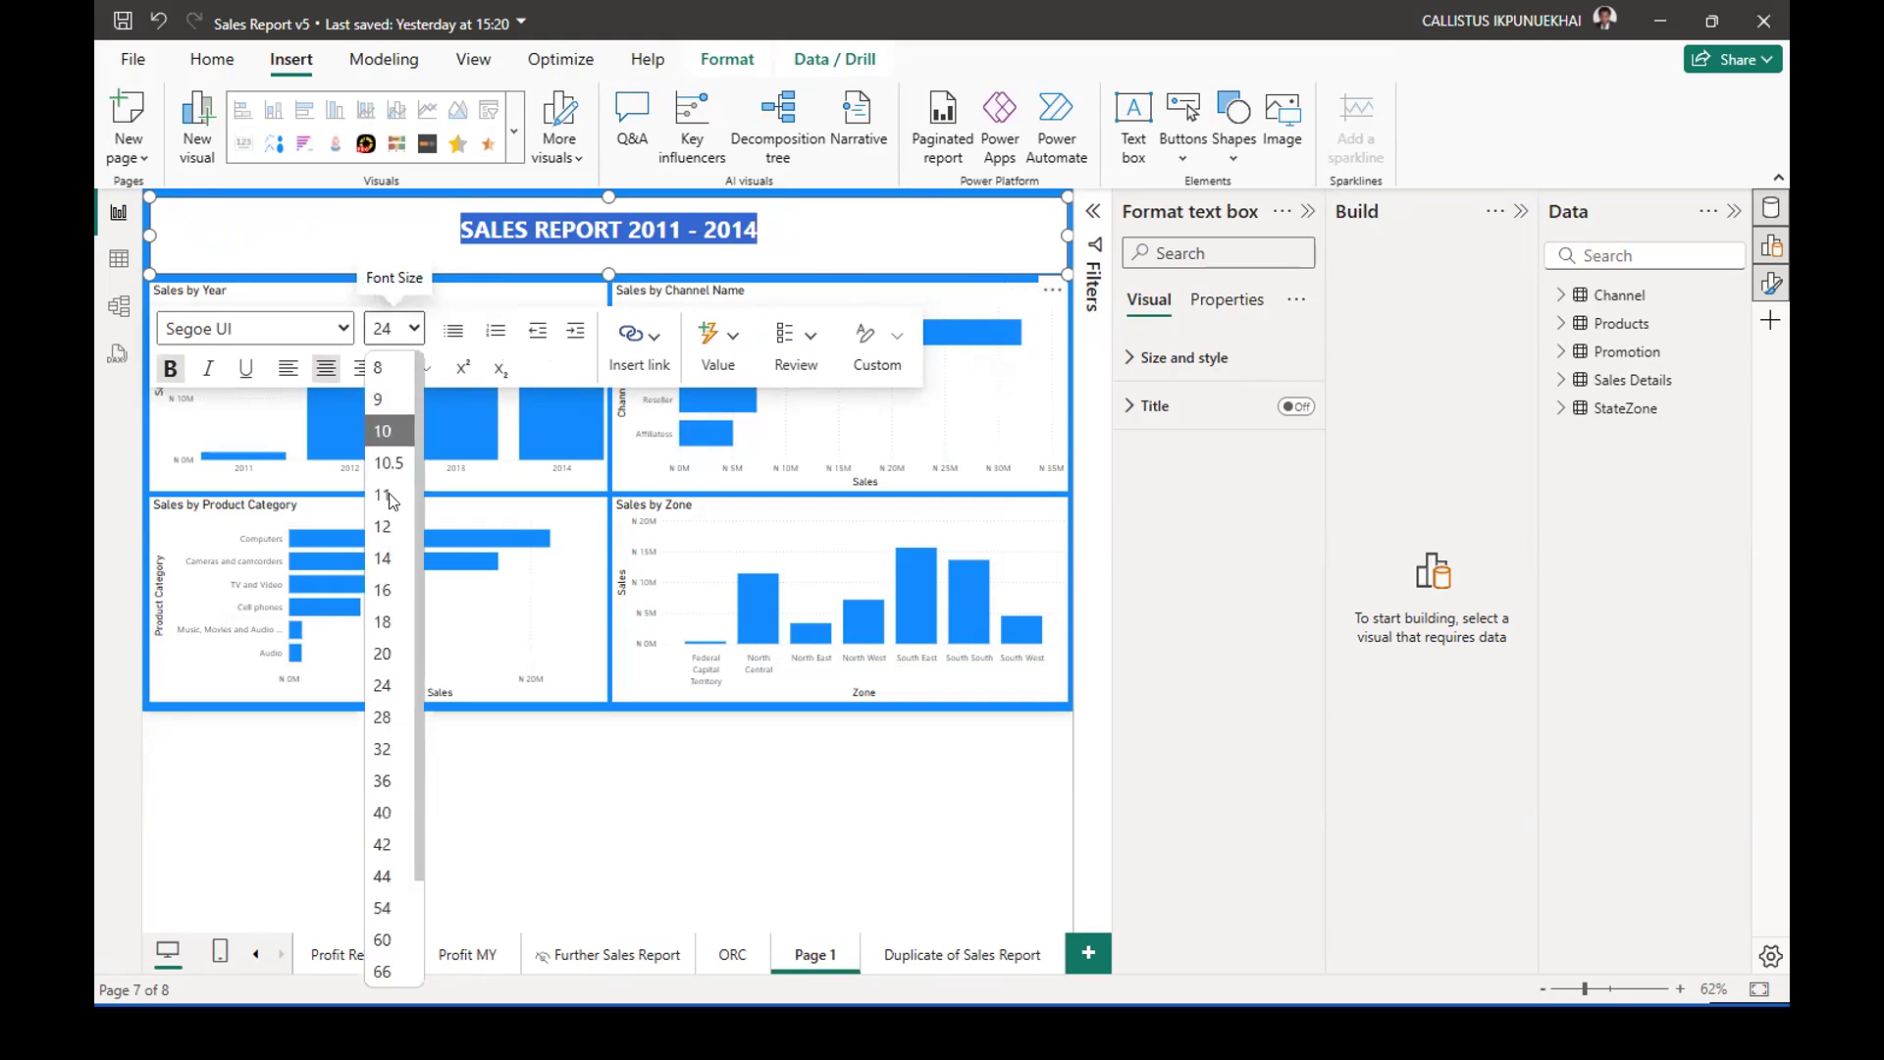
left_click(379, 748)
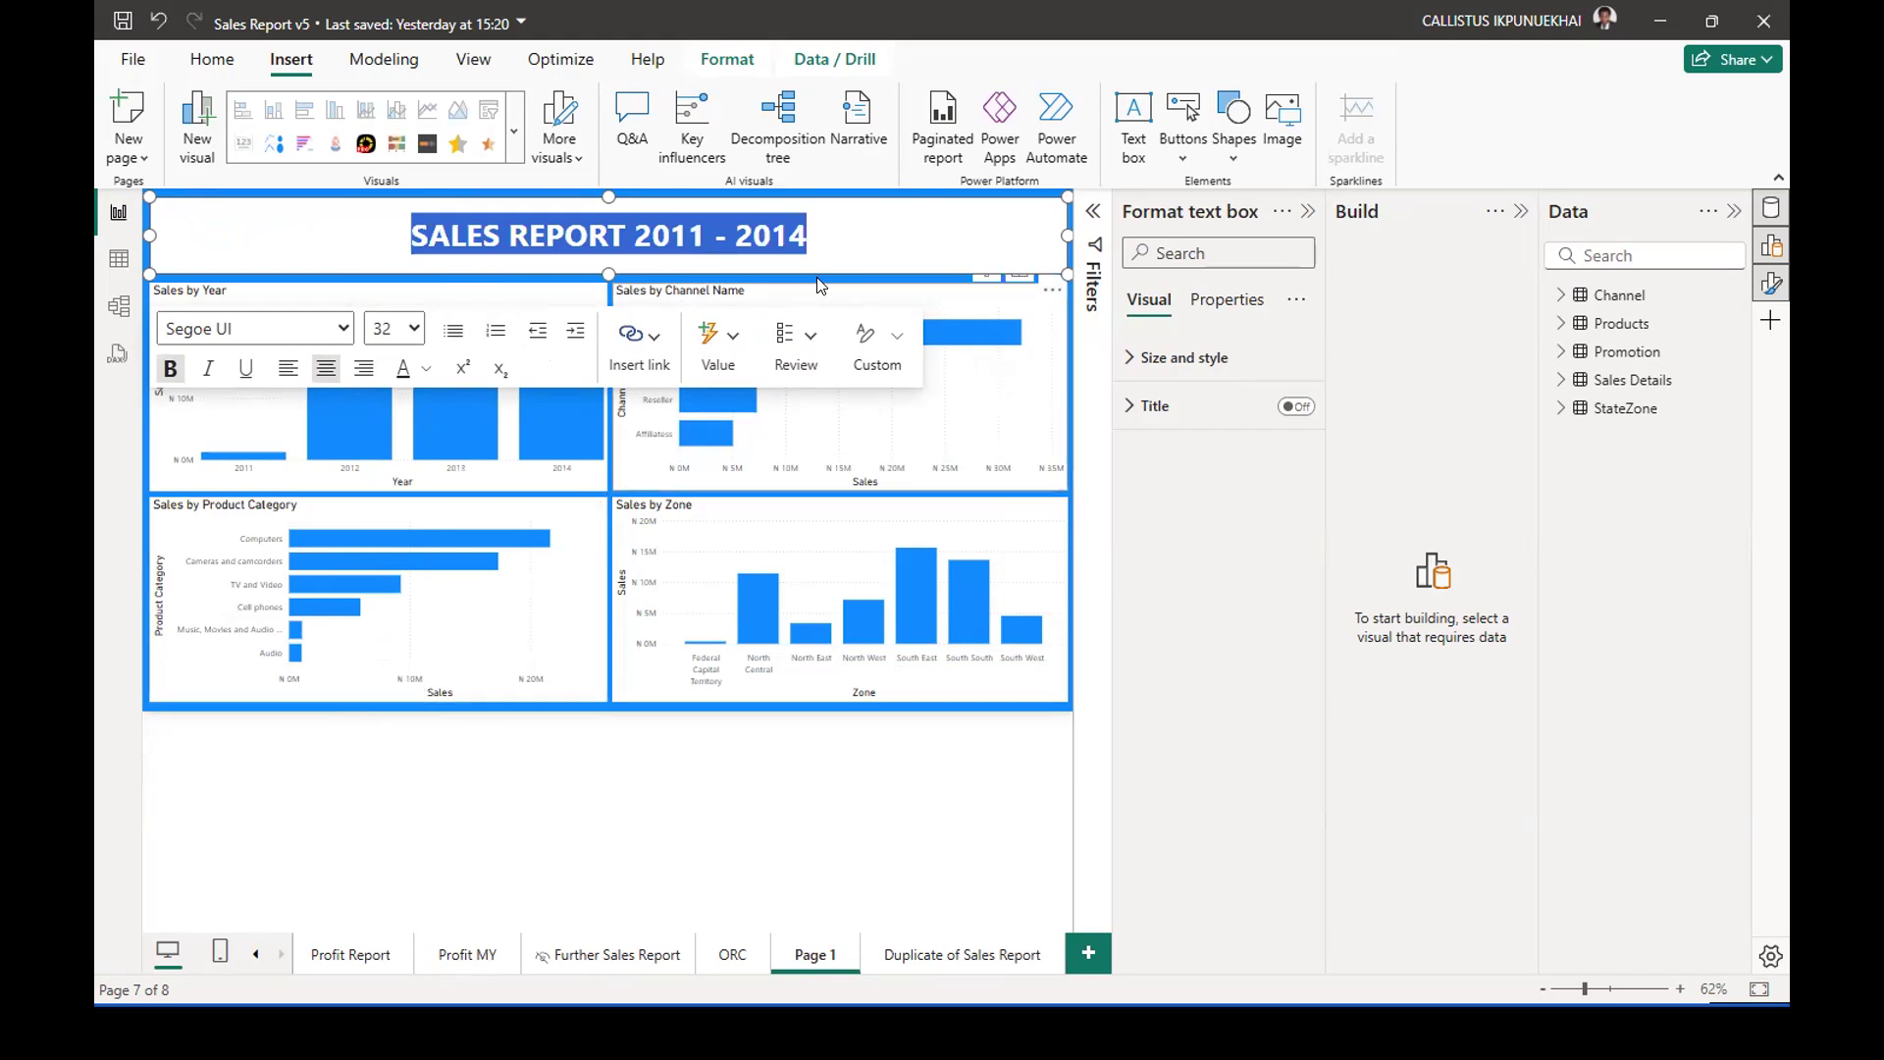
left_click(867, 222)
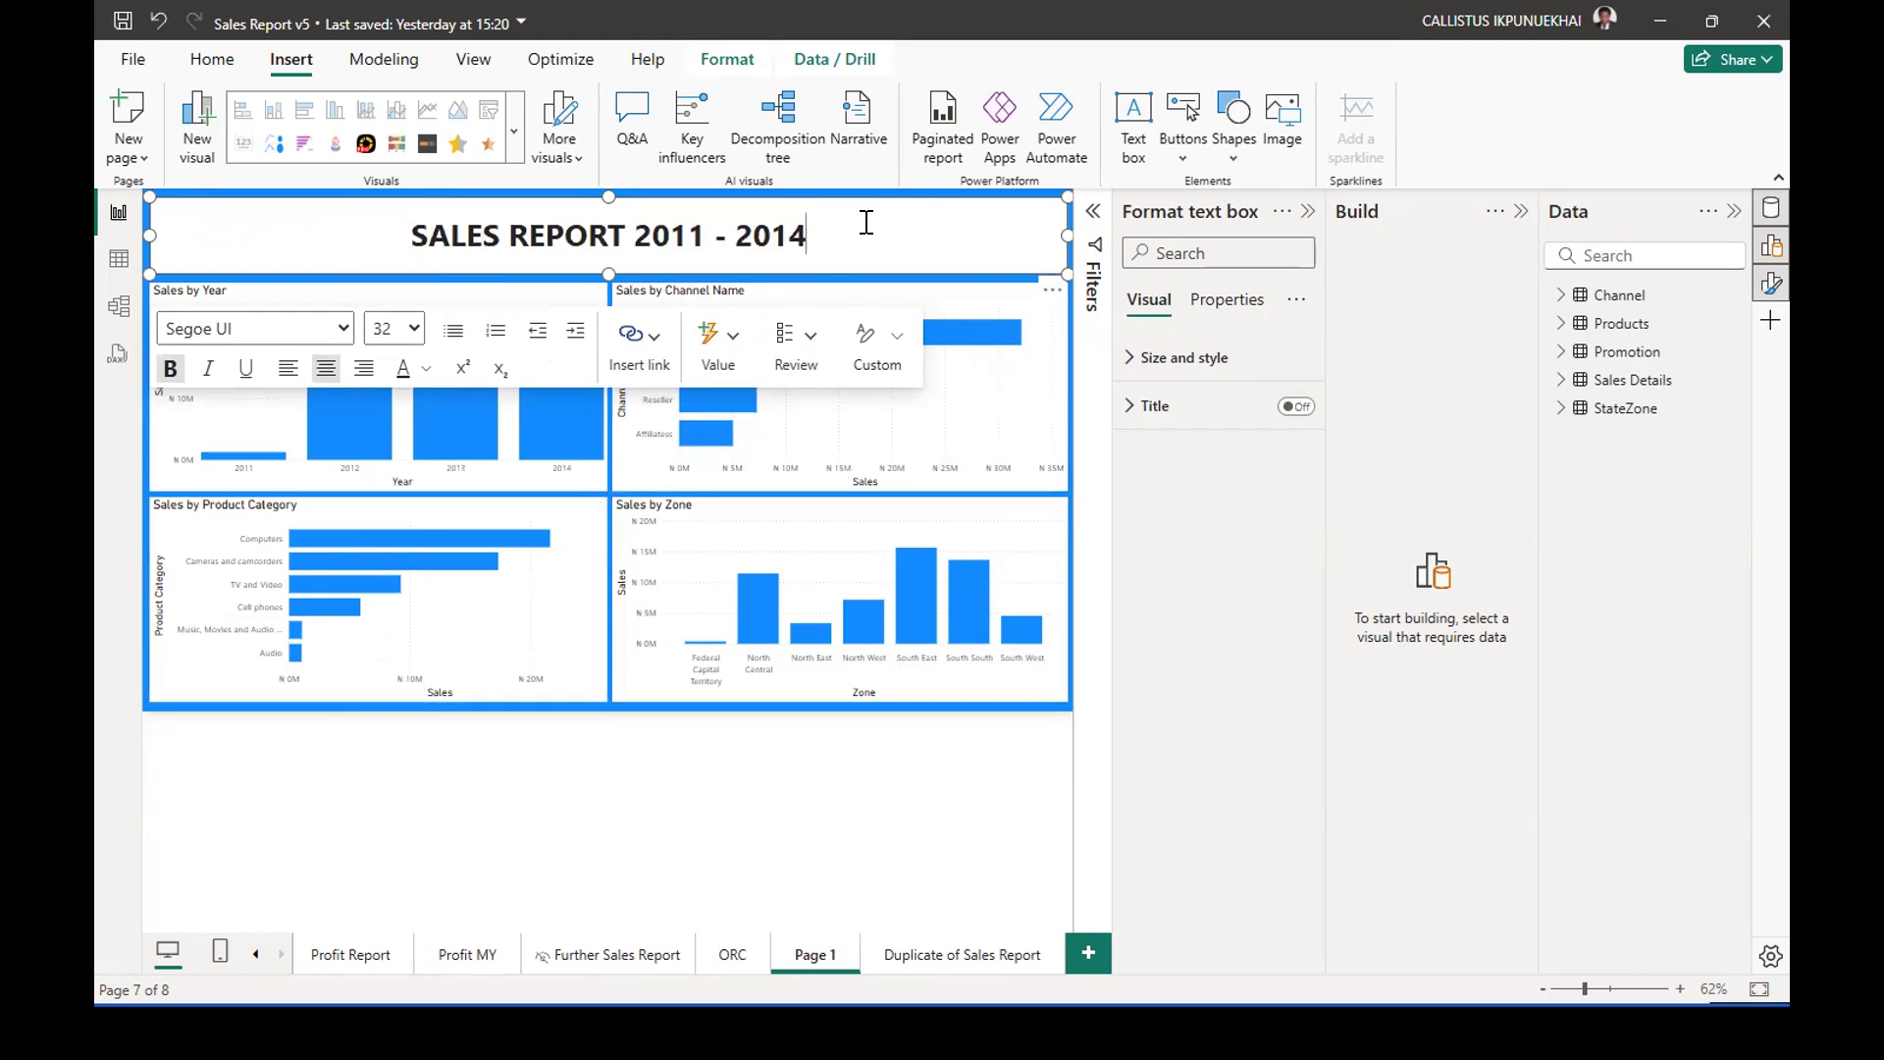
left_click(619, 713)
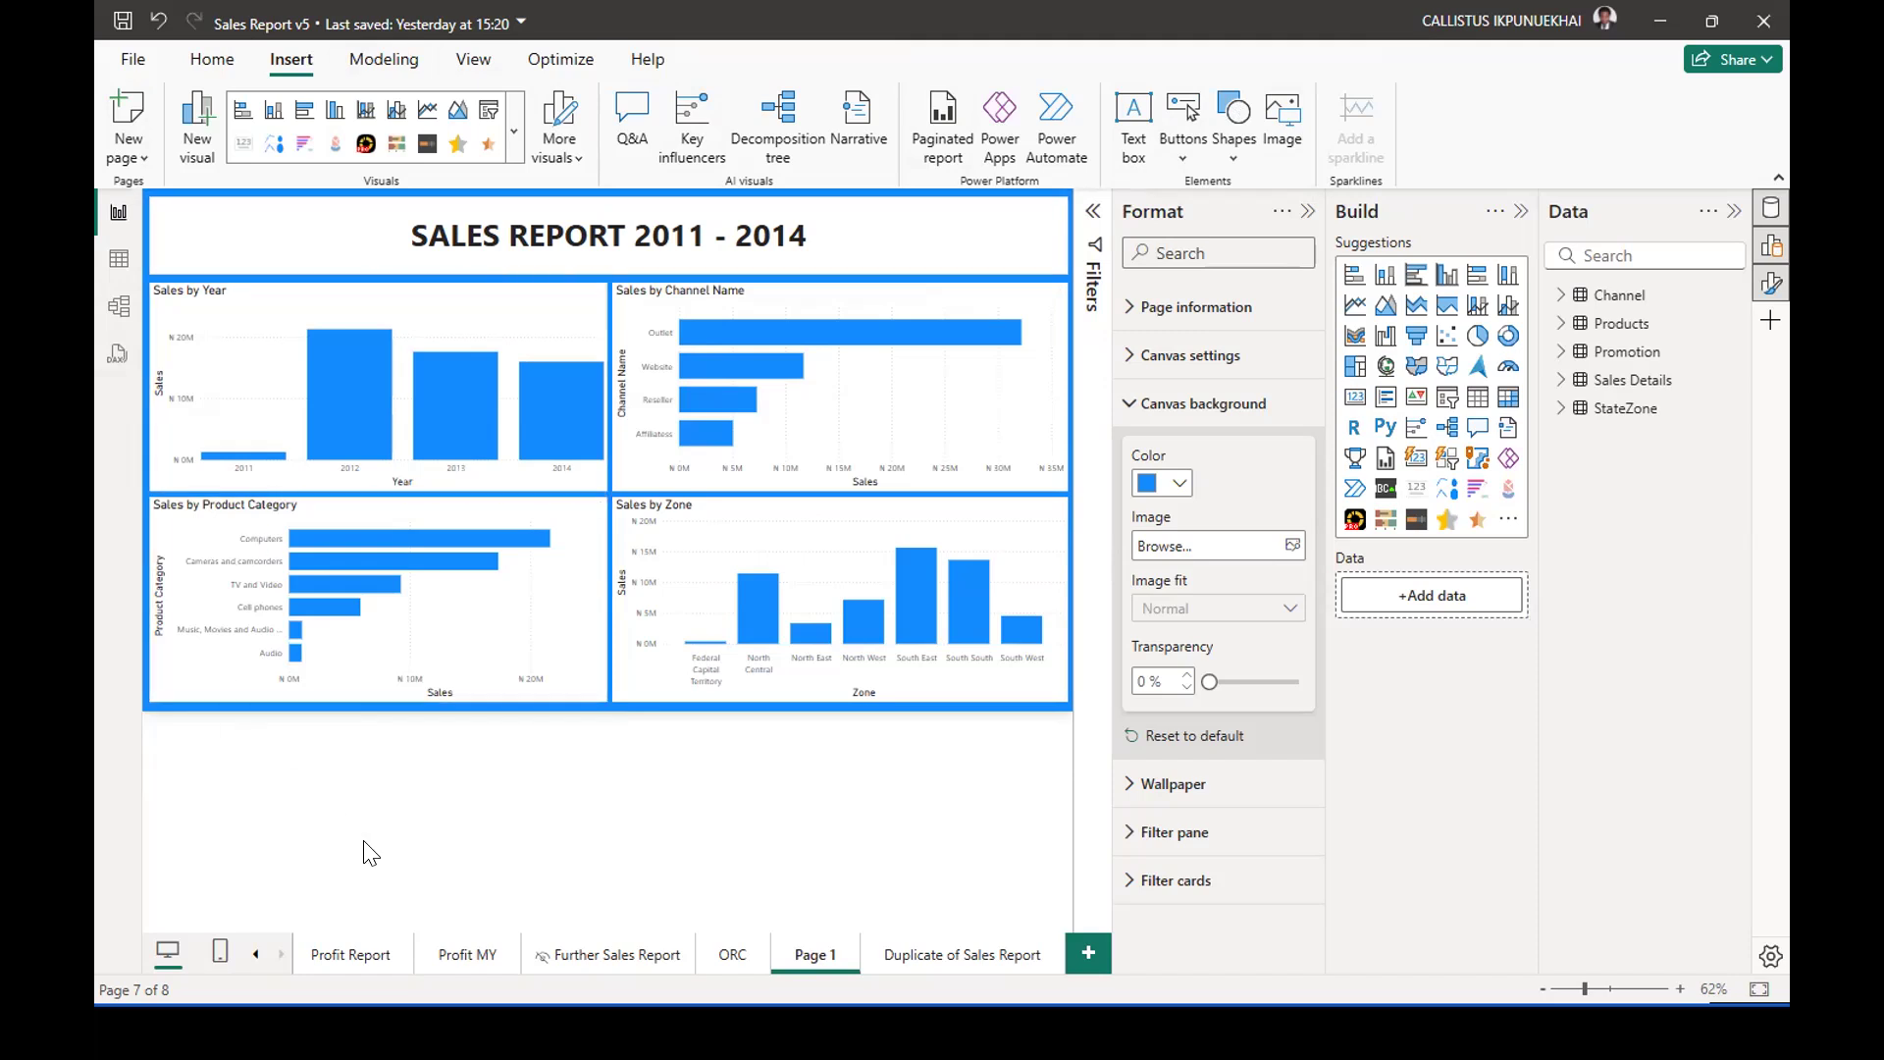
Check the header layout on the Sales Report page and return to Page 1.
left_click(259, 961)
left_click(258, 962)
left_click(466, 957)
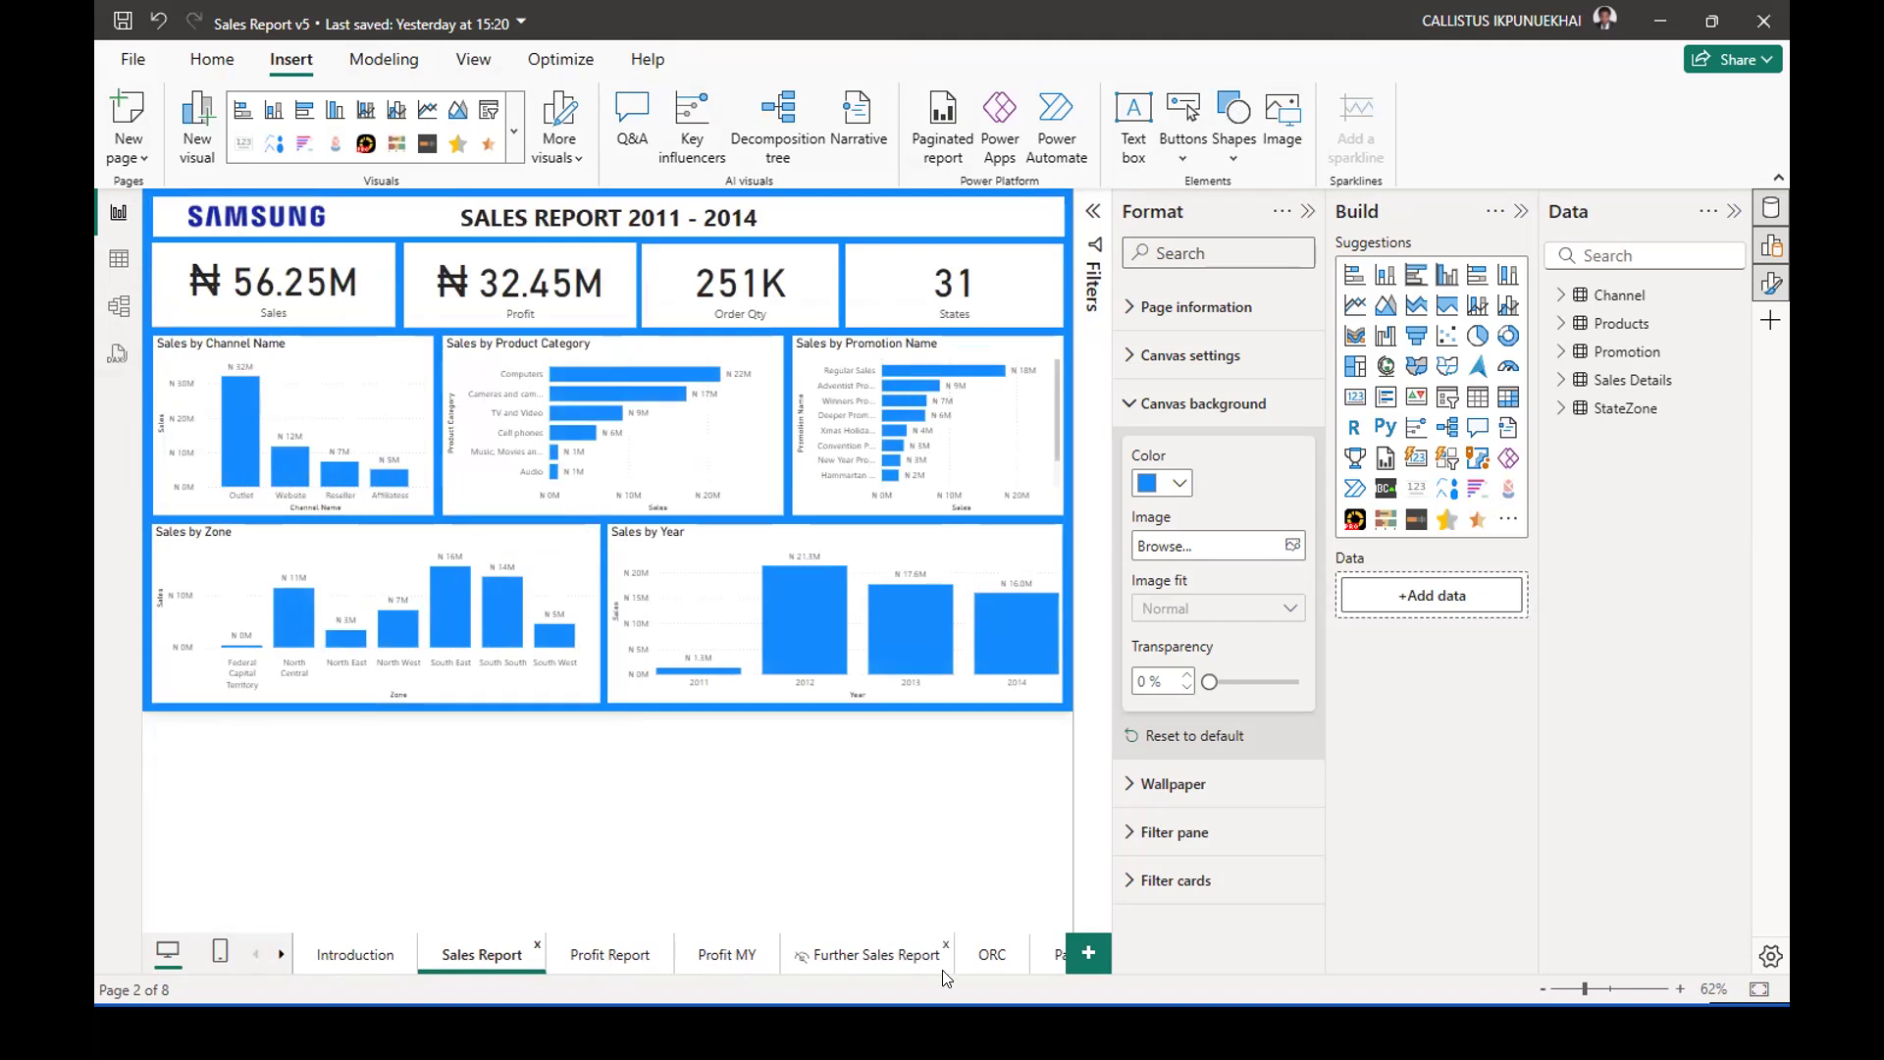
left_click(1046, 970)
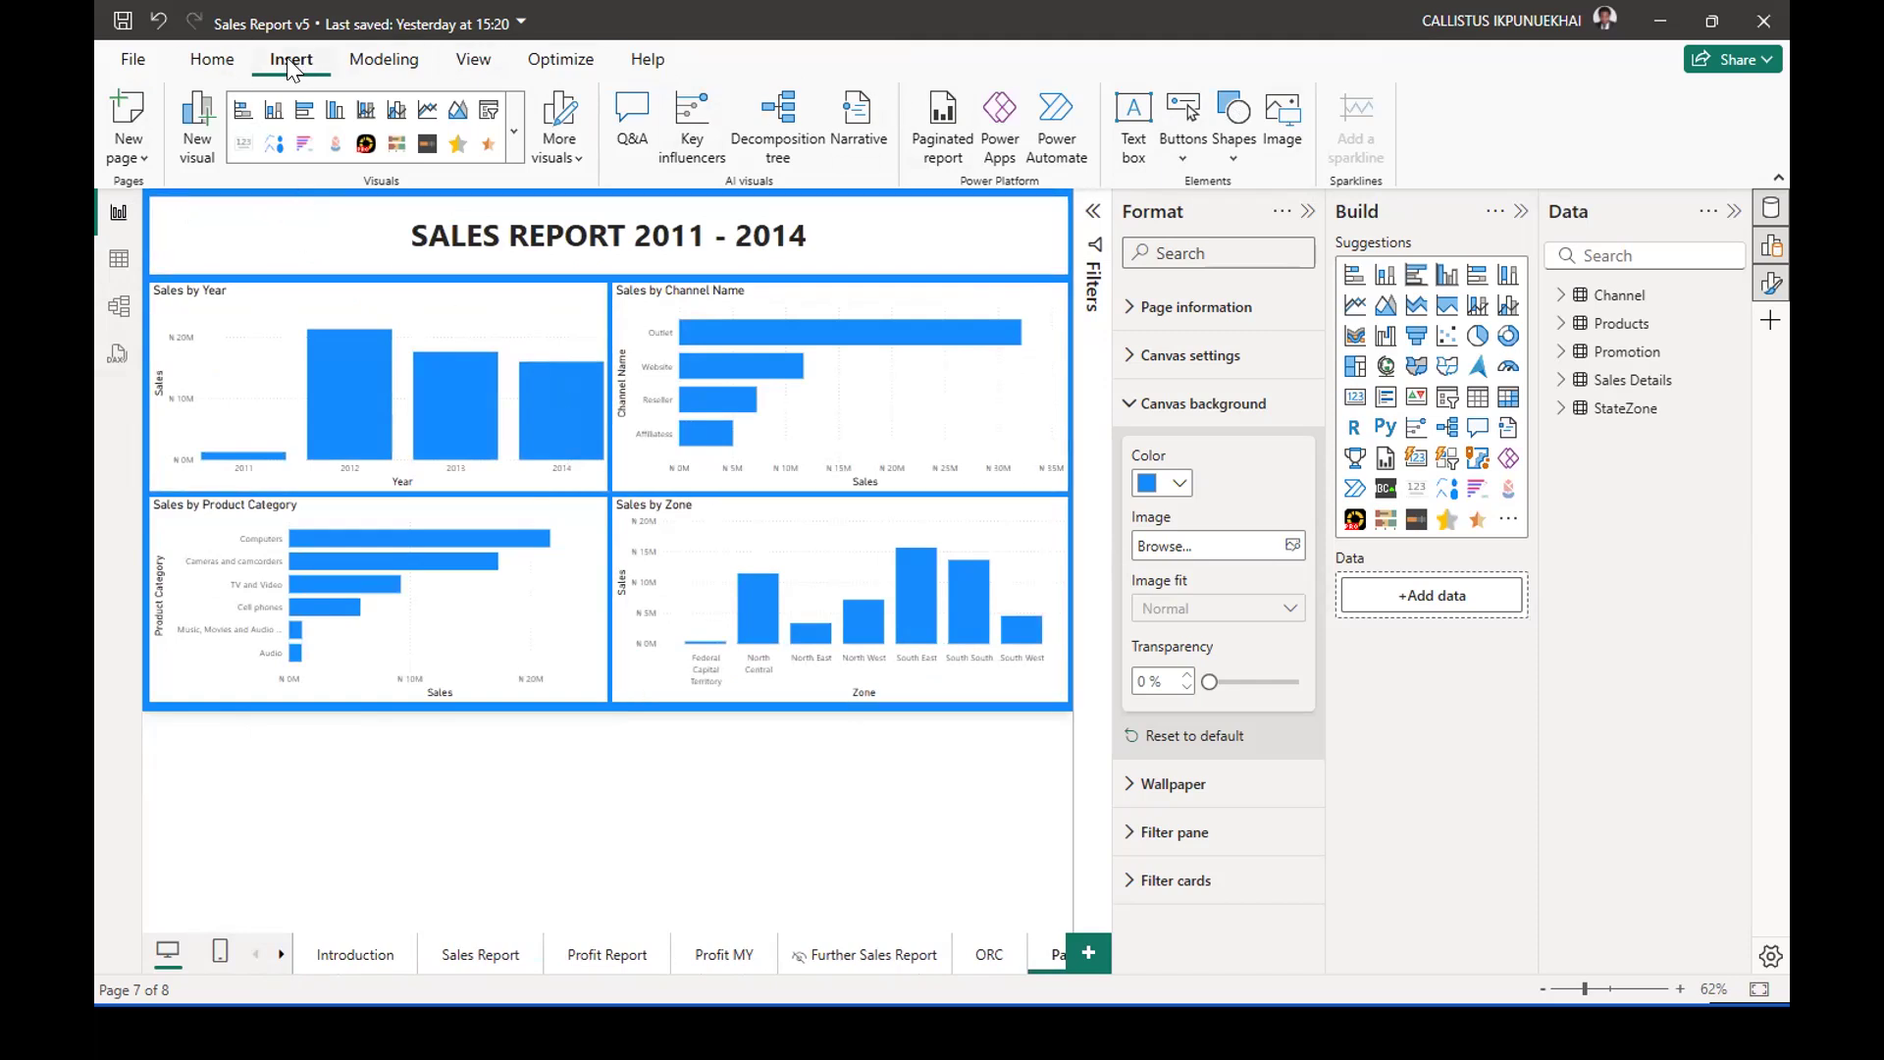
Insert the Samsung logo image named download from the Logo folder and place it in the header before the title.
left_click(1284, 119)
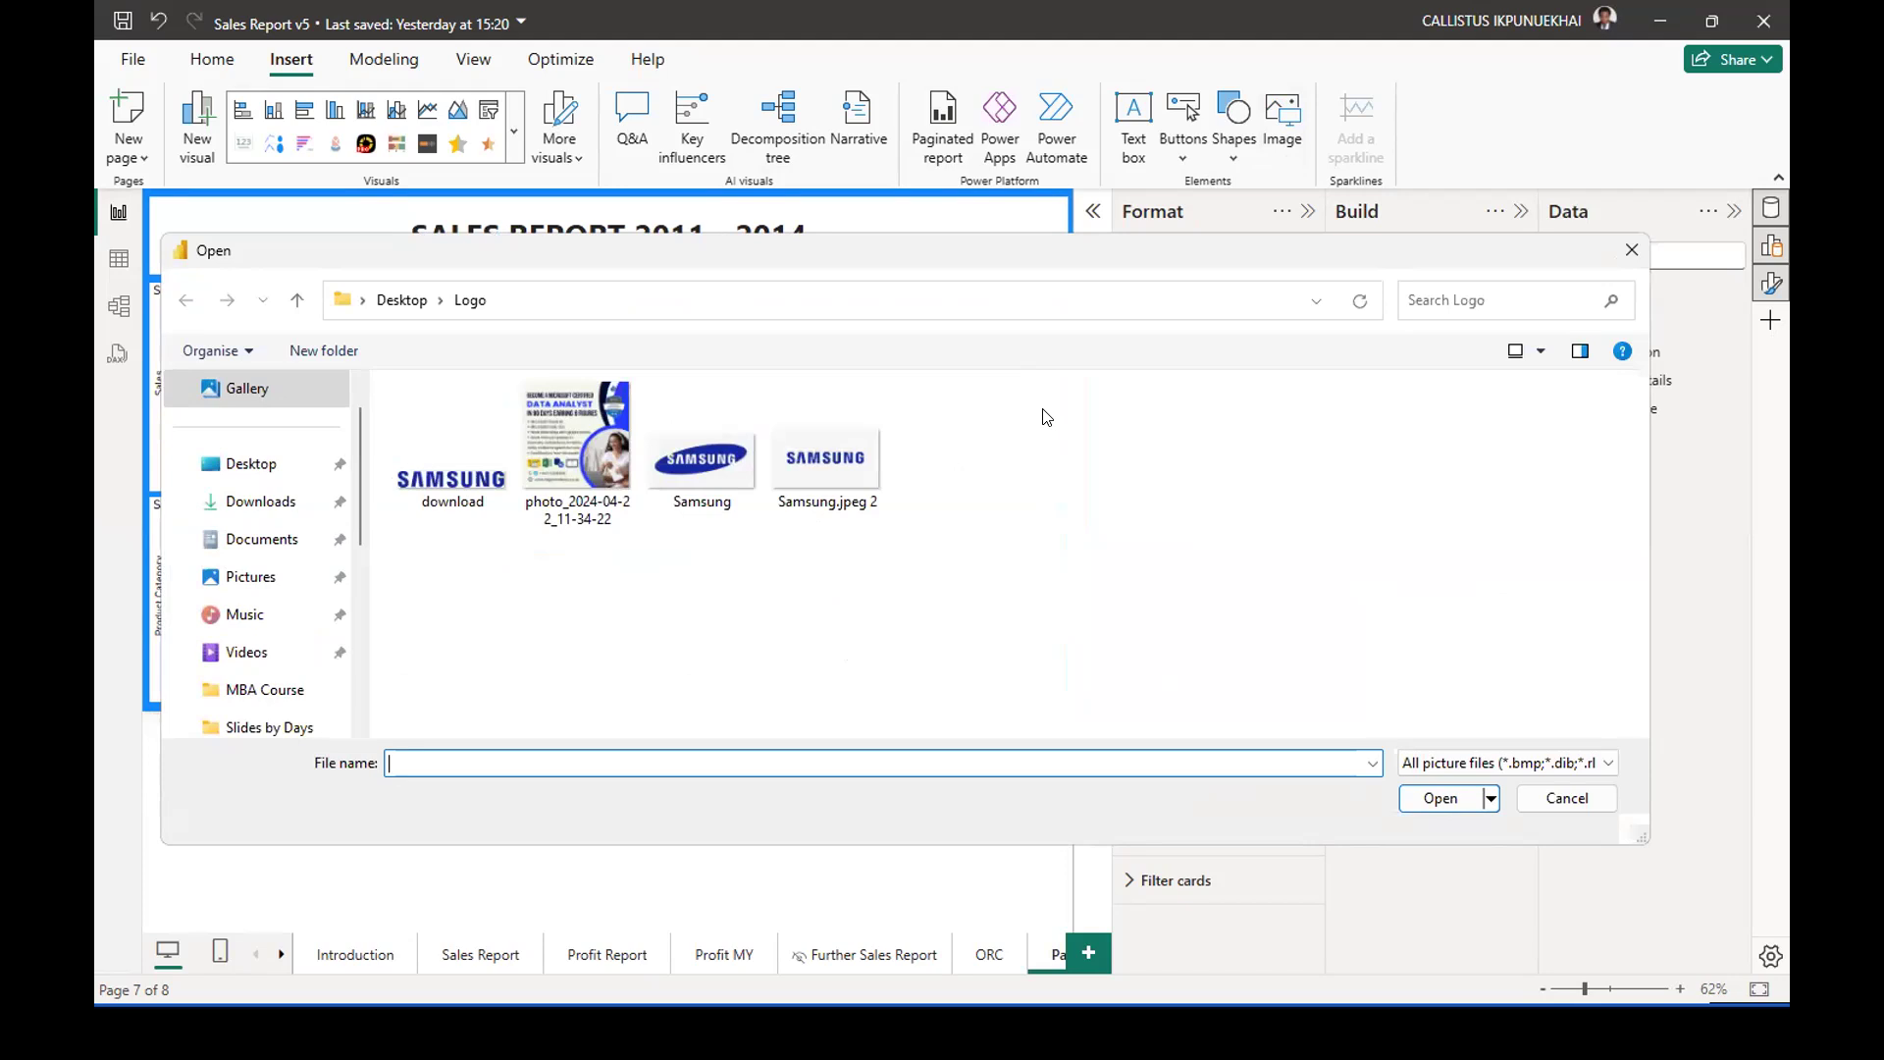
left_click(444, 487)
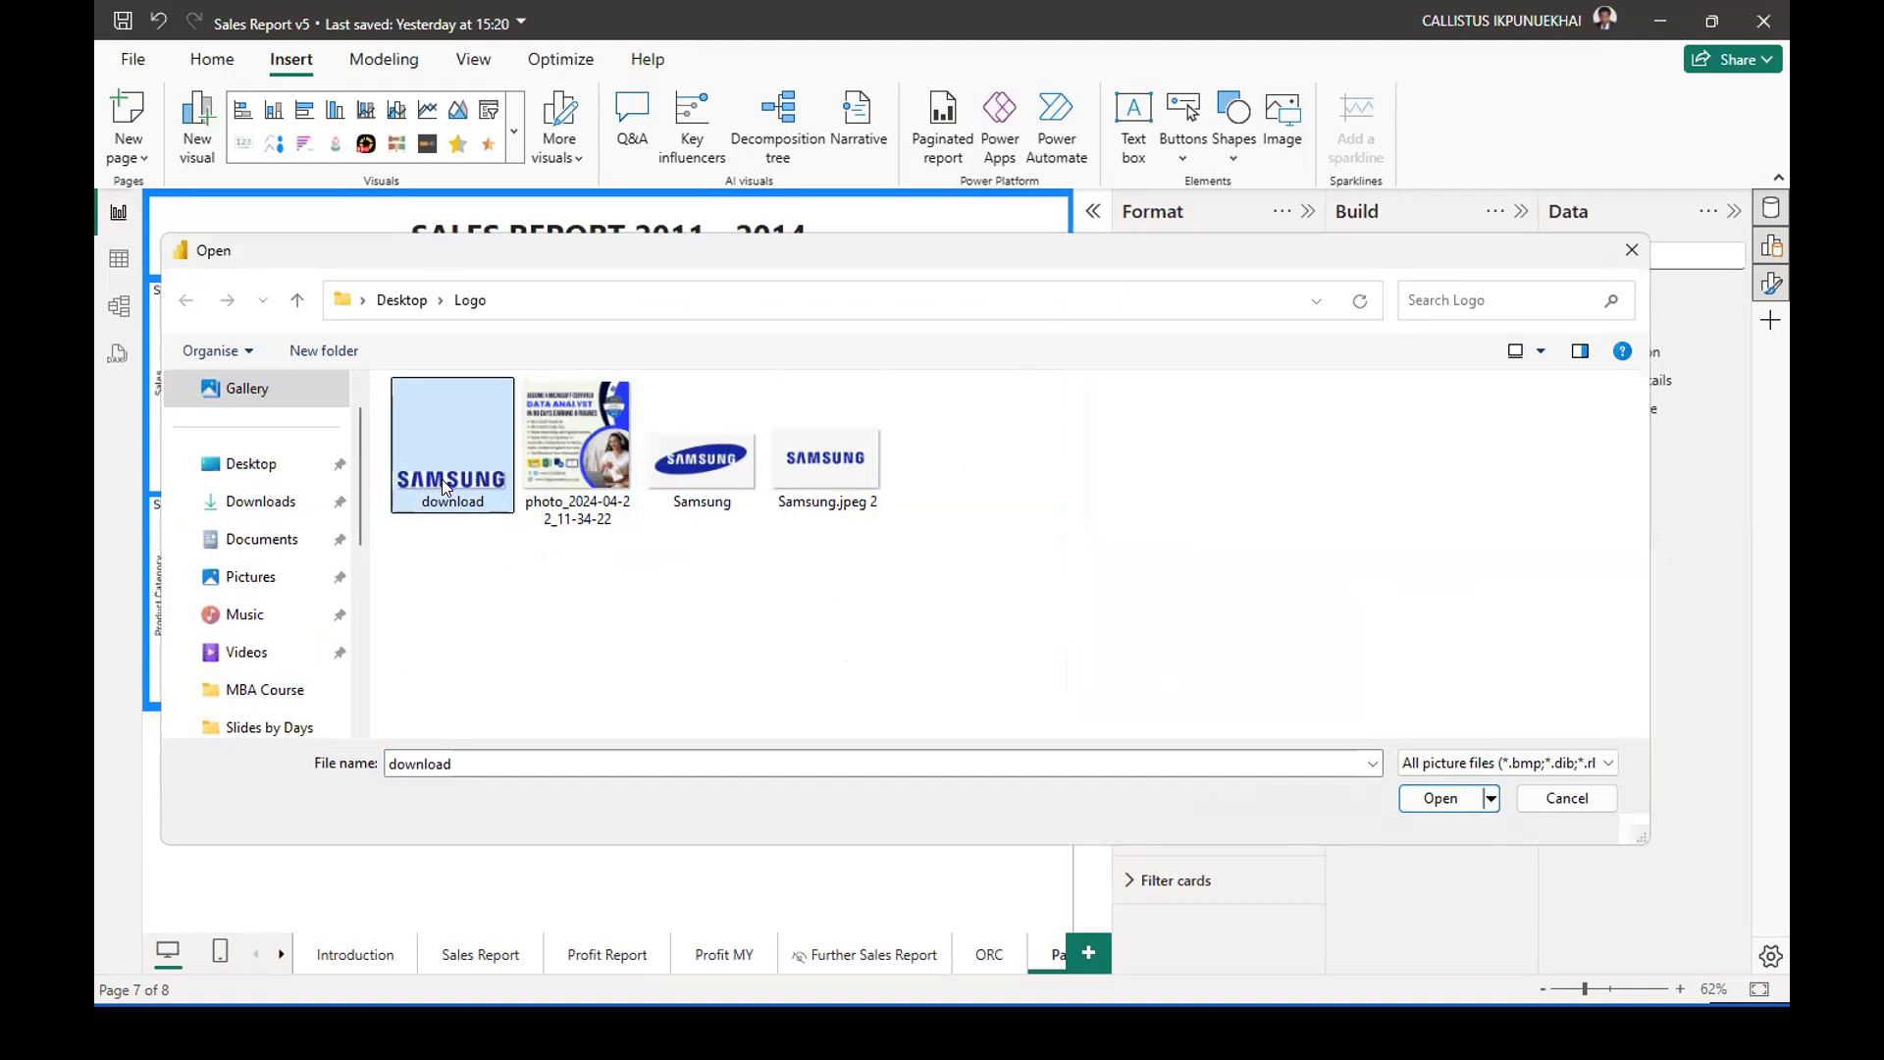
left_click(1432, 798)
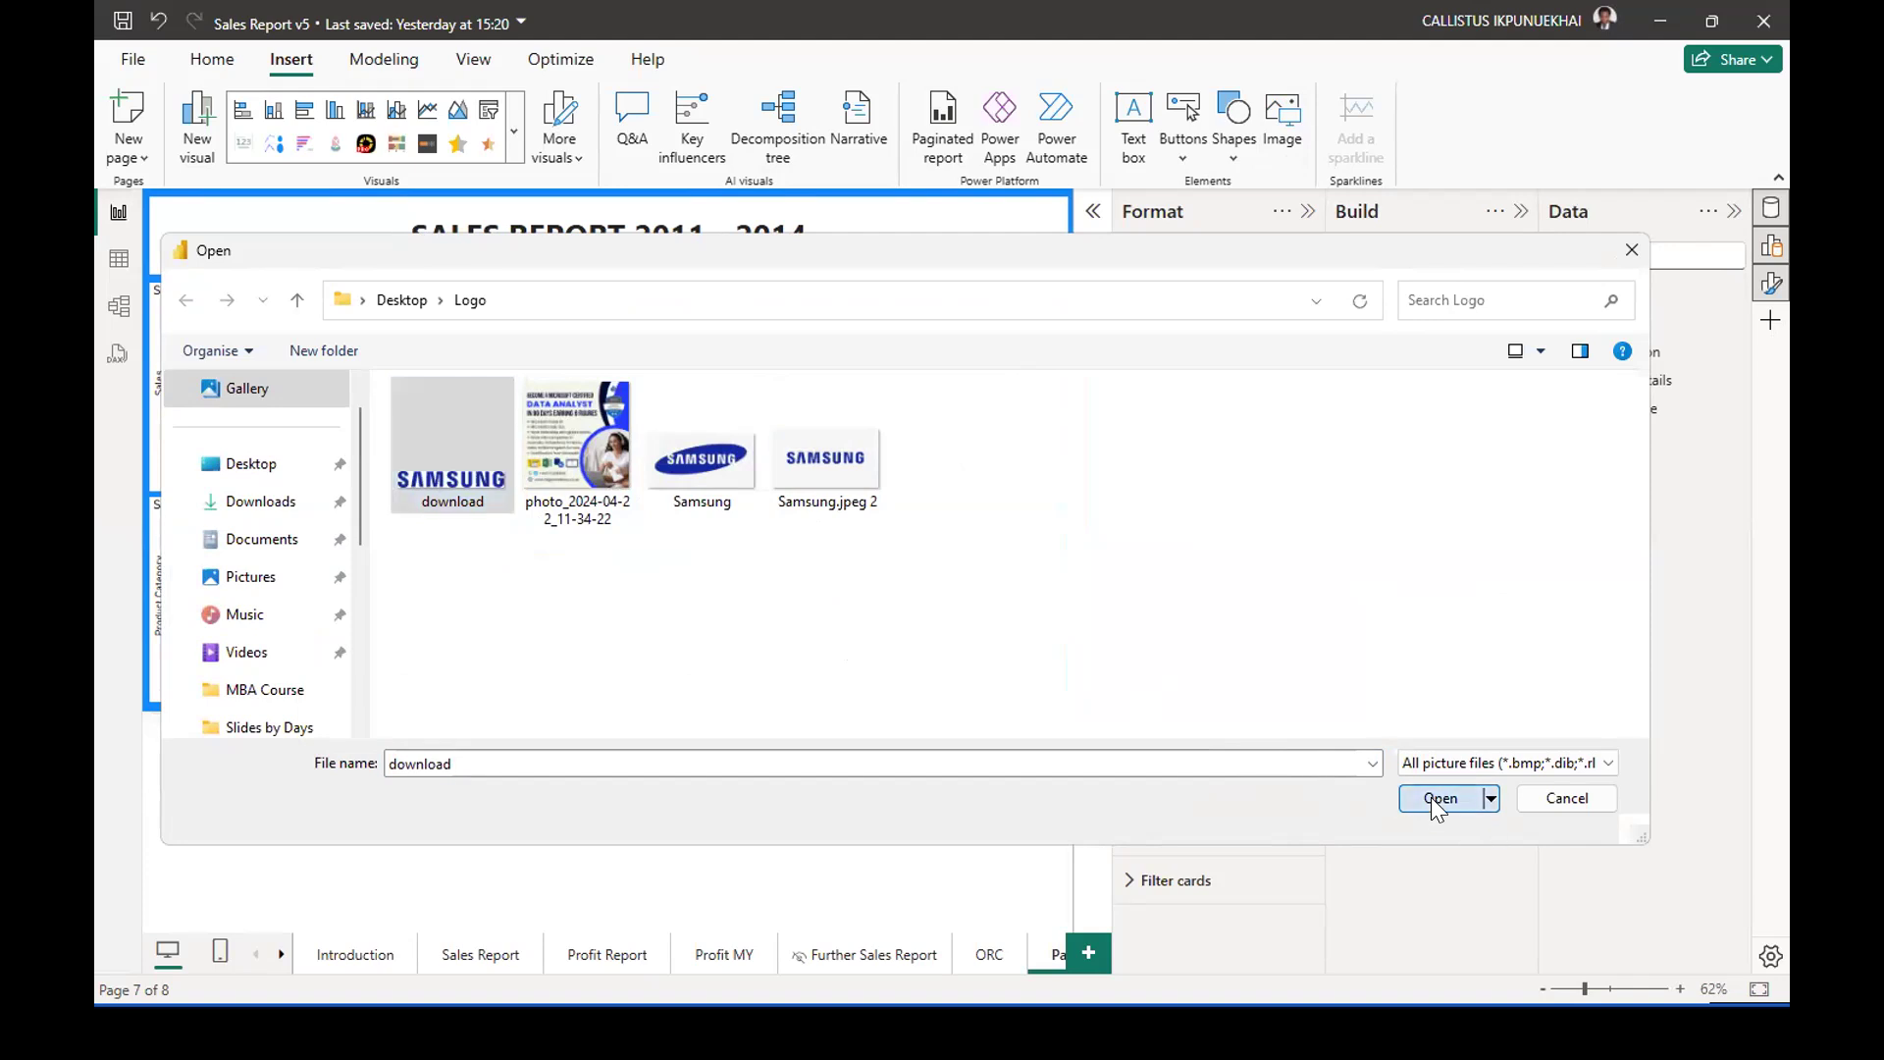
left_click_drag(310, 424, 332, 247)
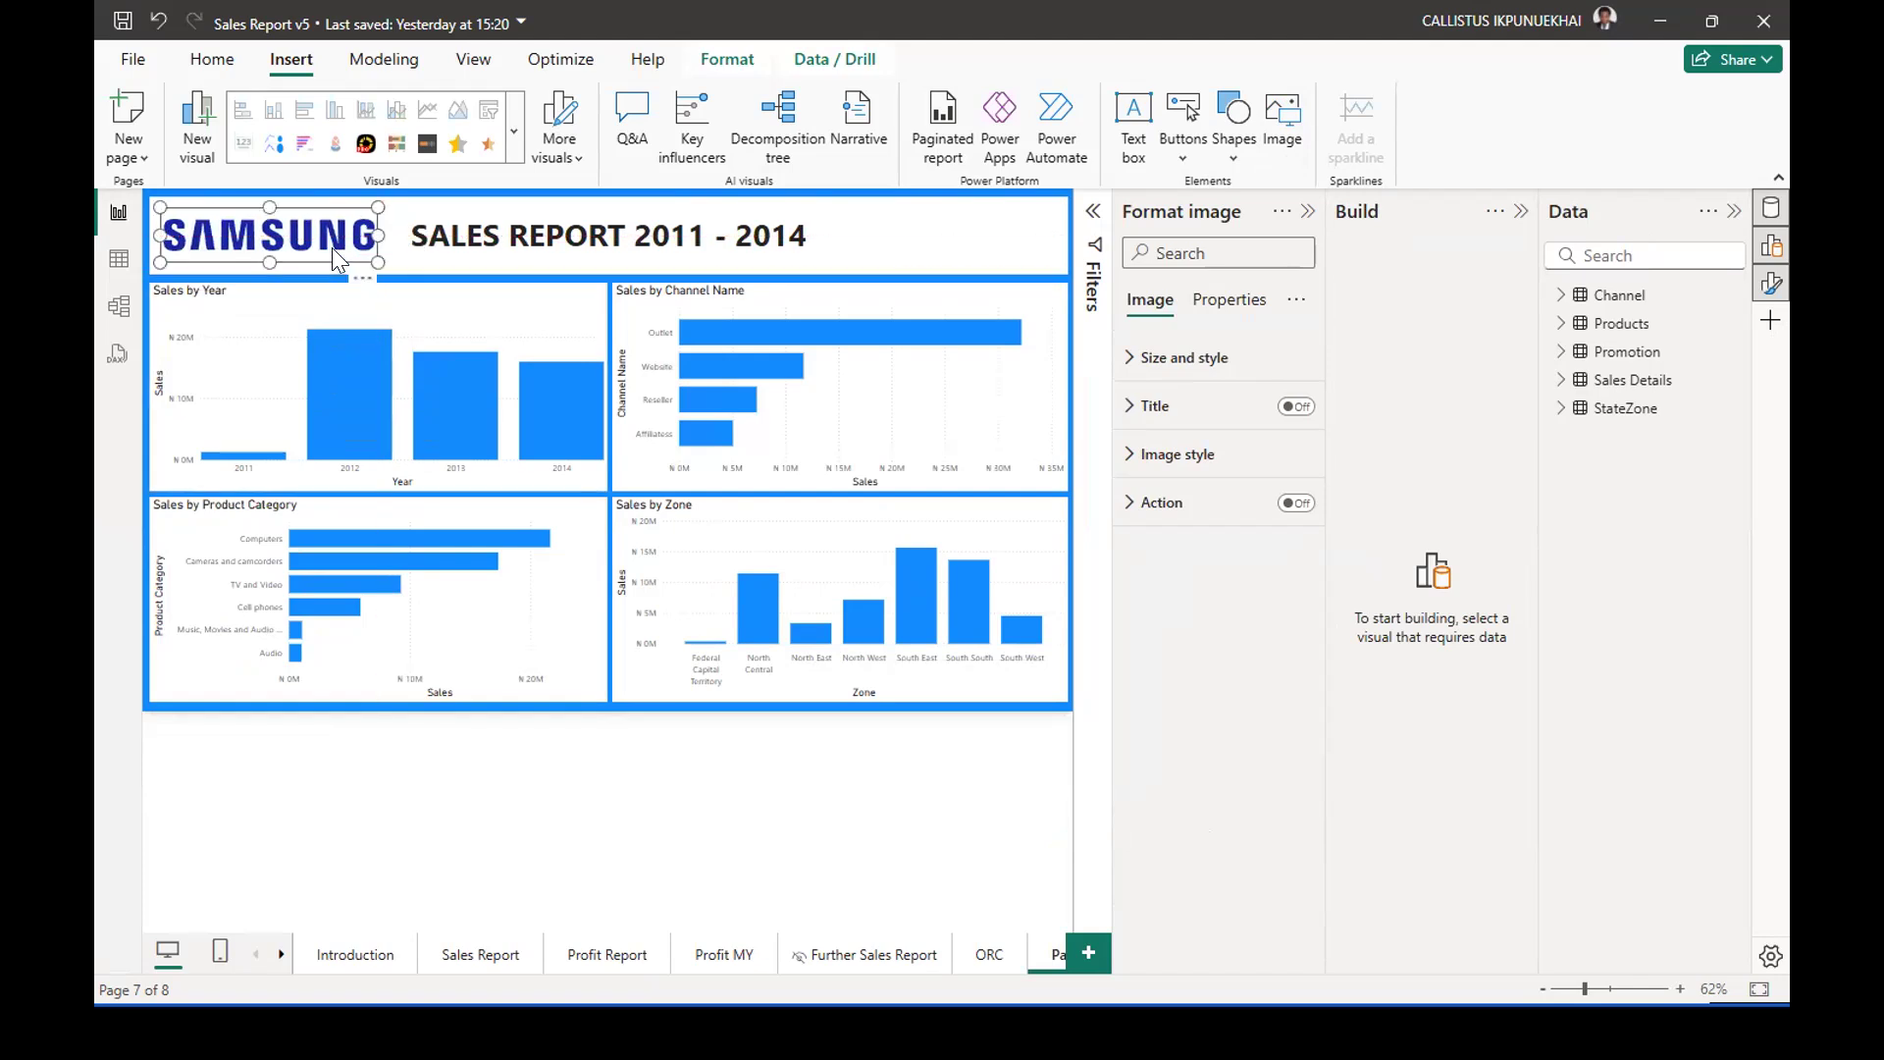
left_click(945, 279)
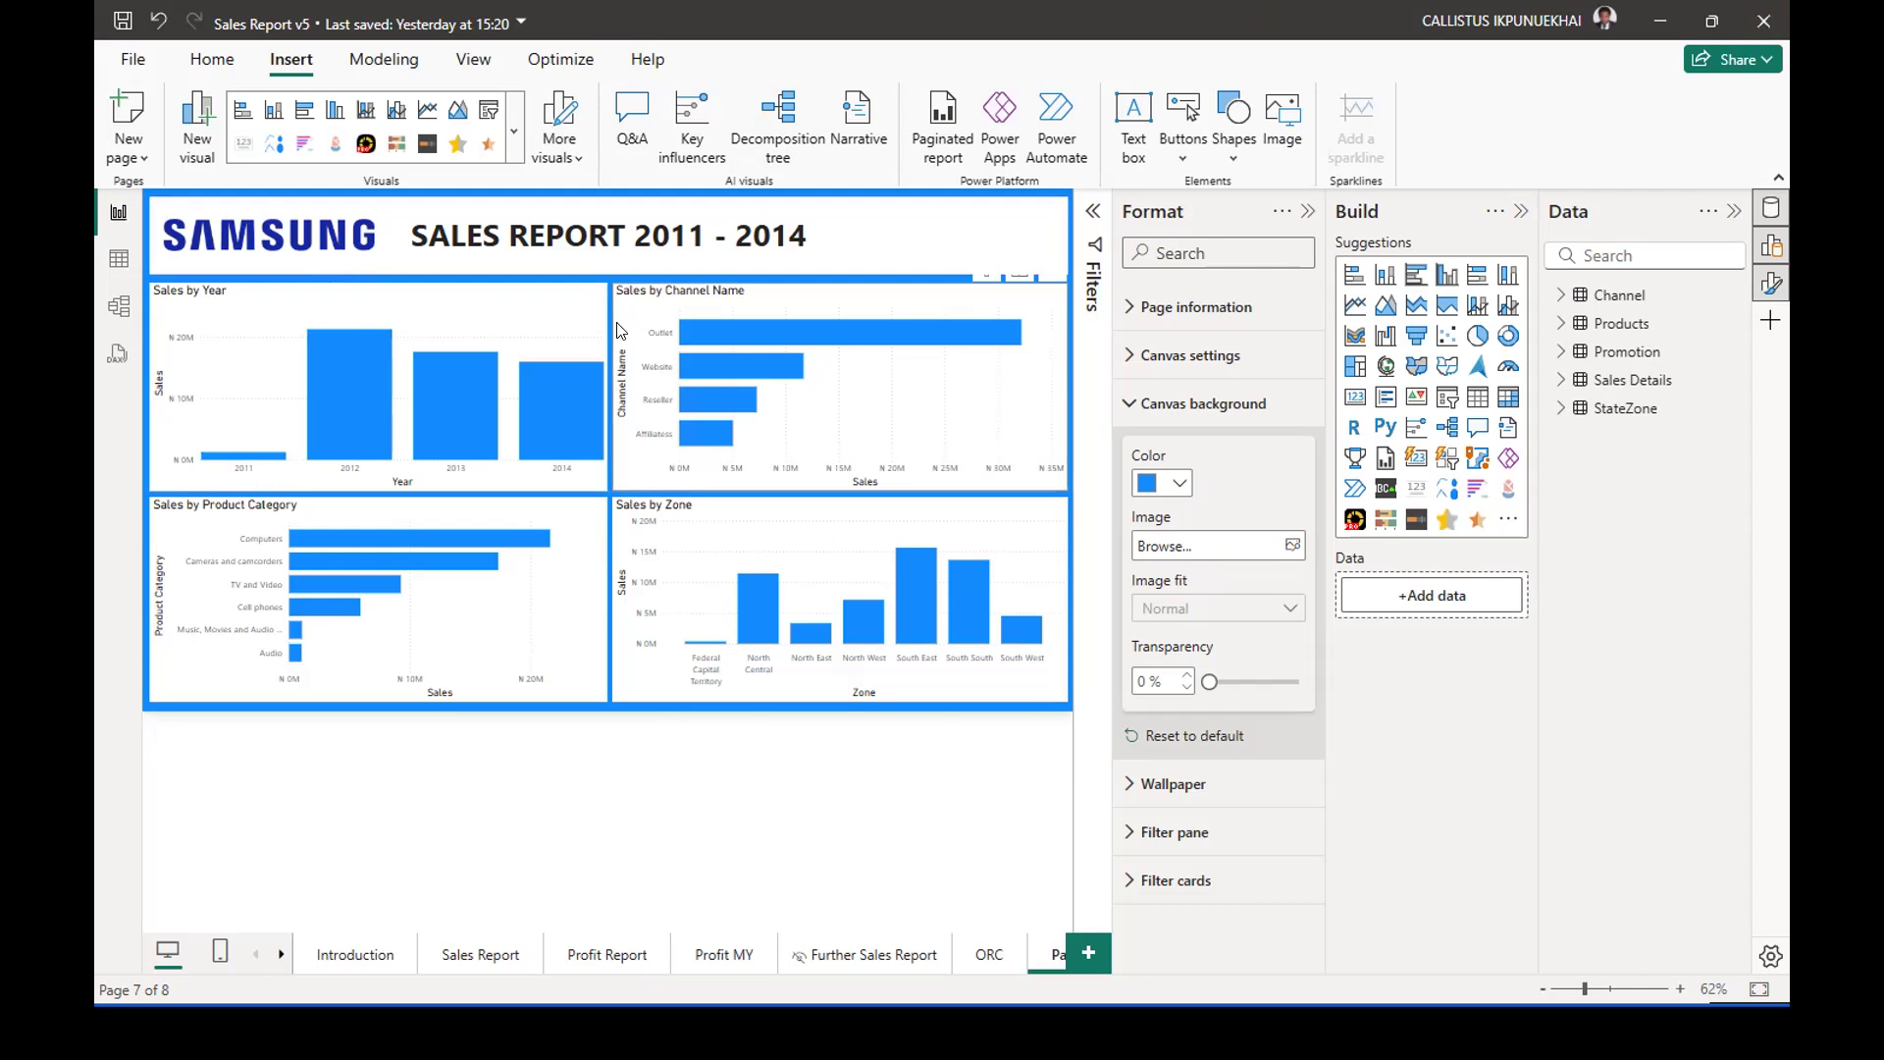
Duplicate Page 1, and duplicate the resulting copy once more.
right_click(1036, 954)
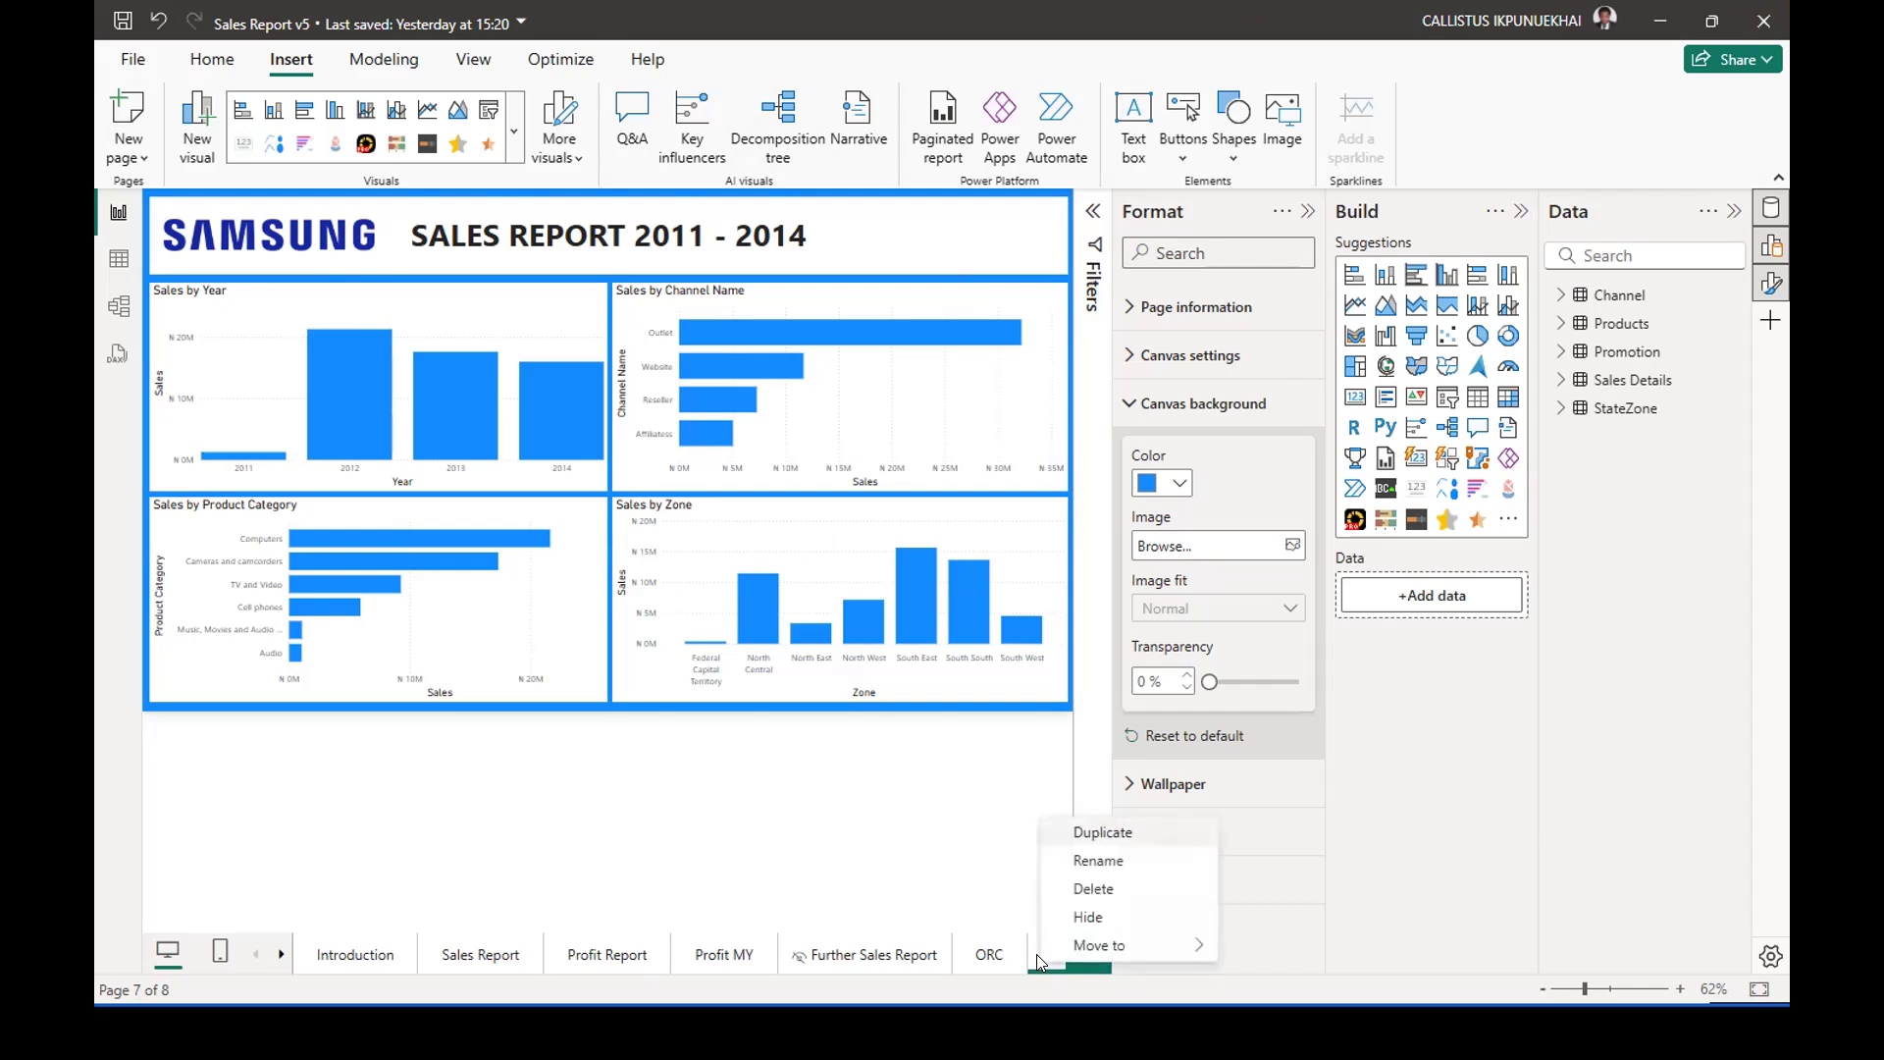
left_click(1103, 834)
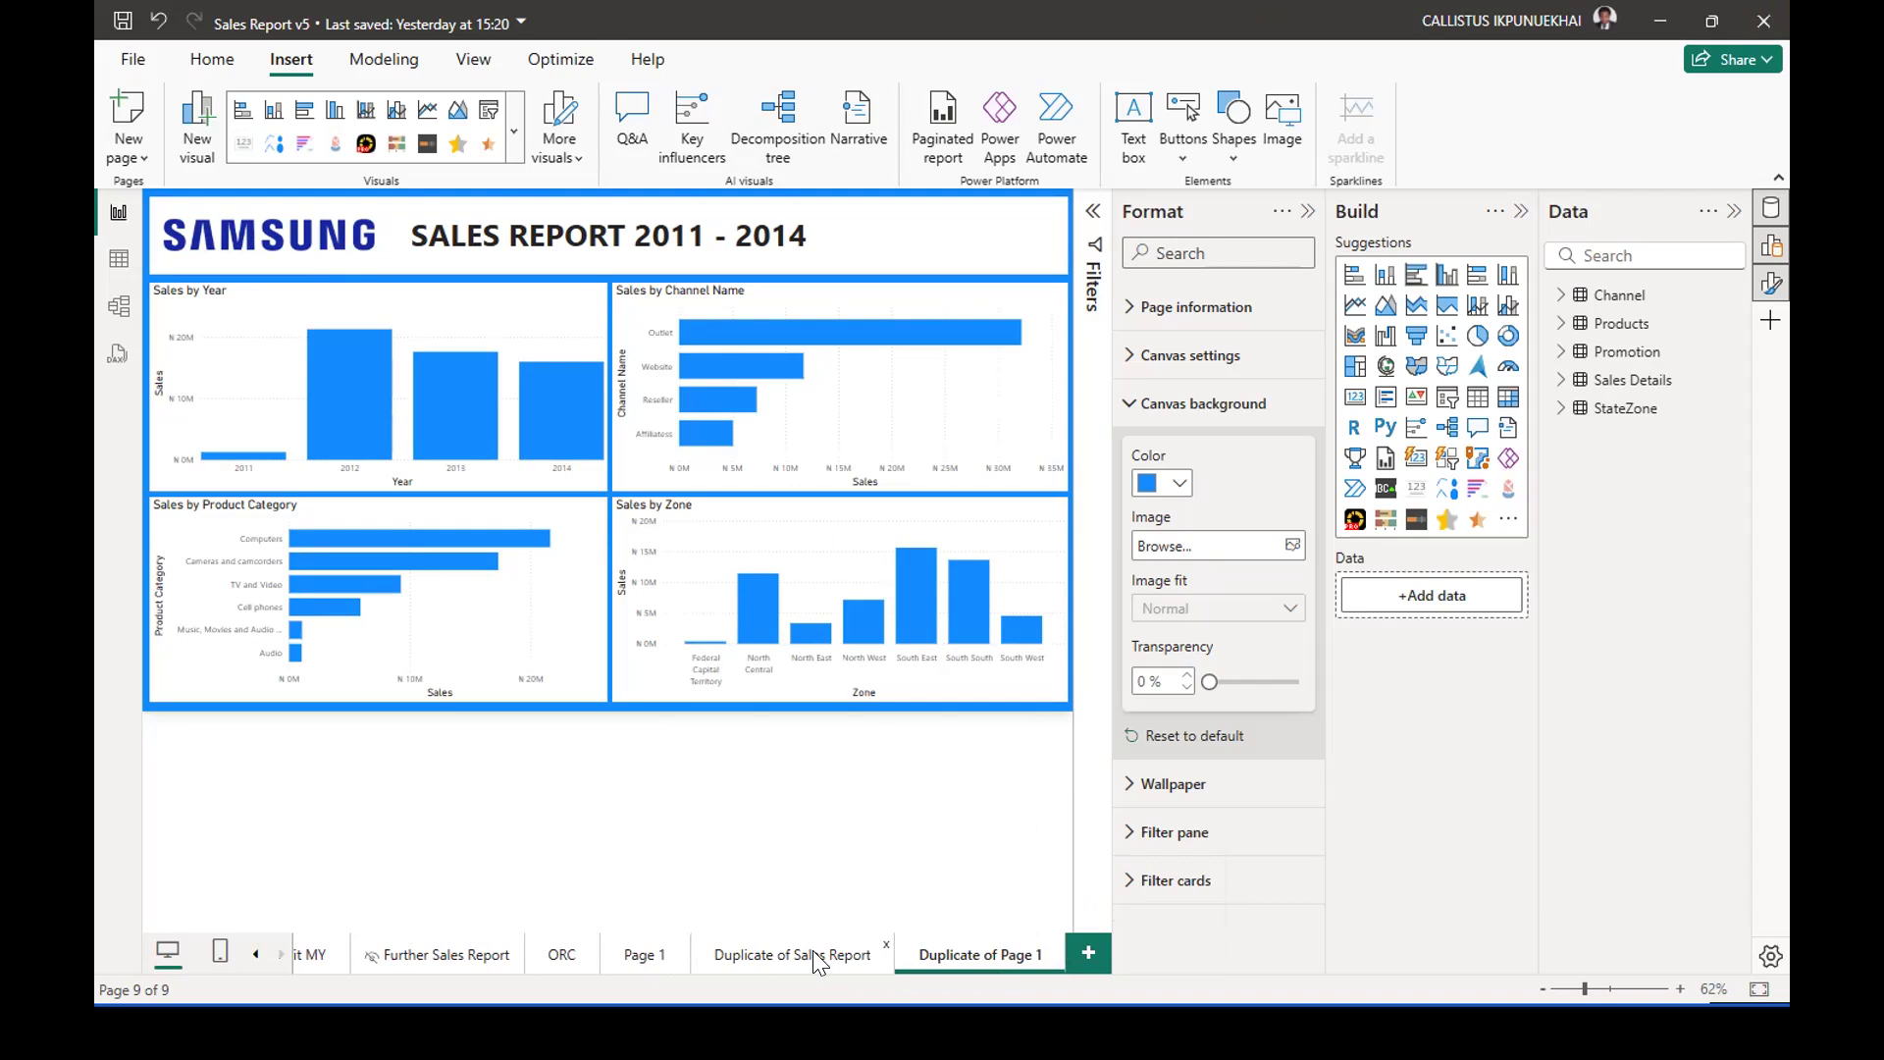
left_click(812, 950)
left_click(952, 951)
right_click(974, 956)
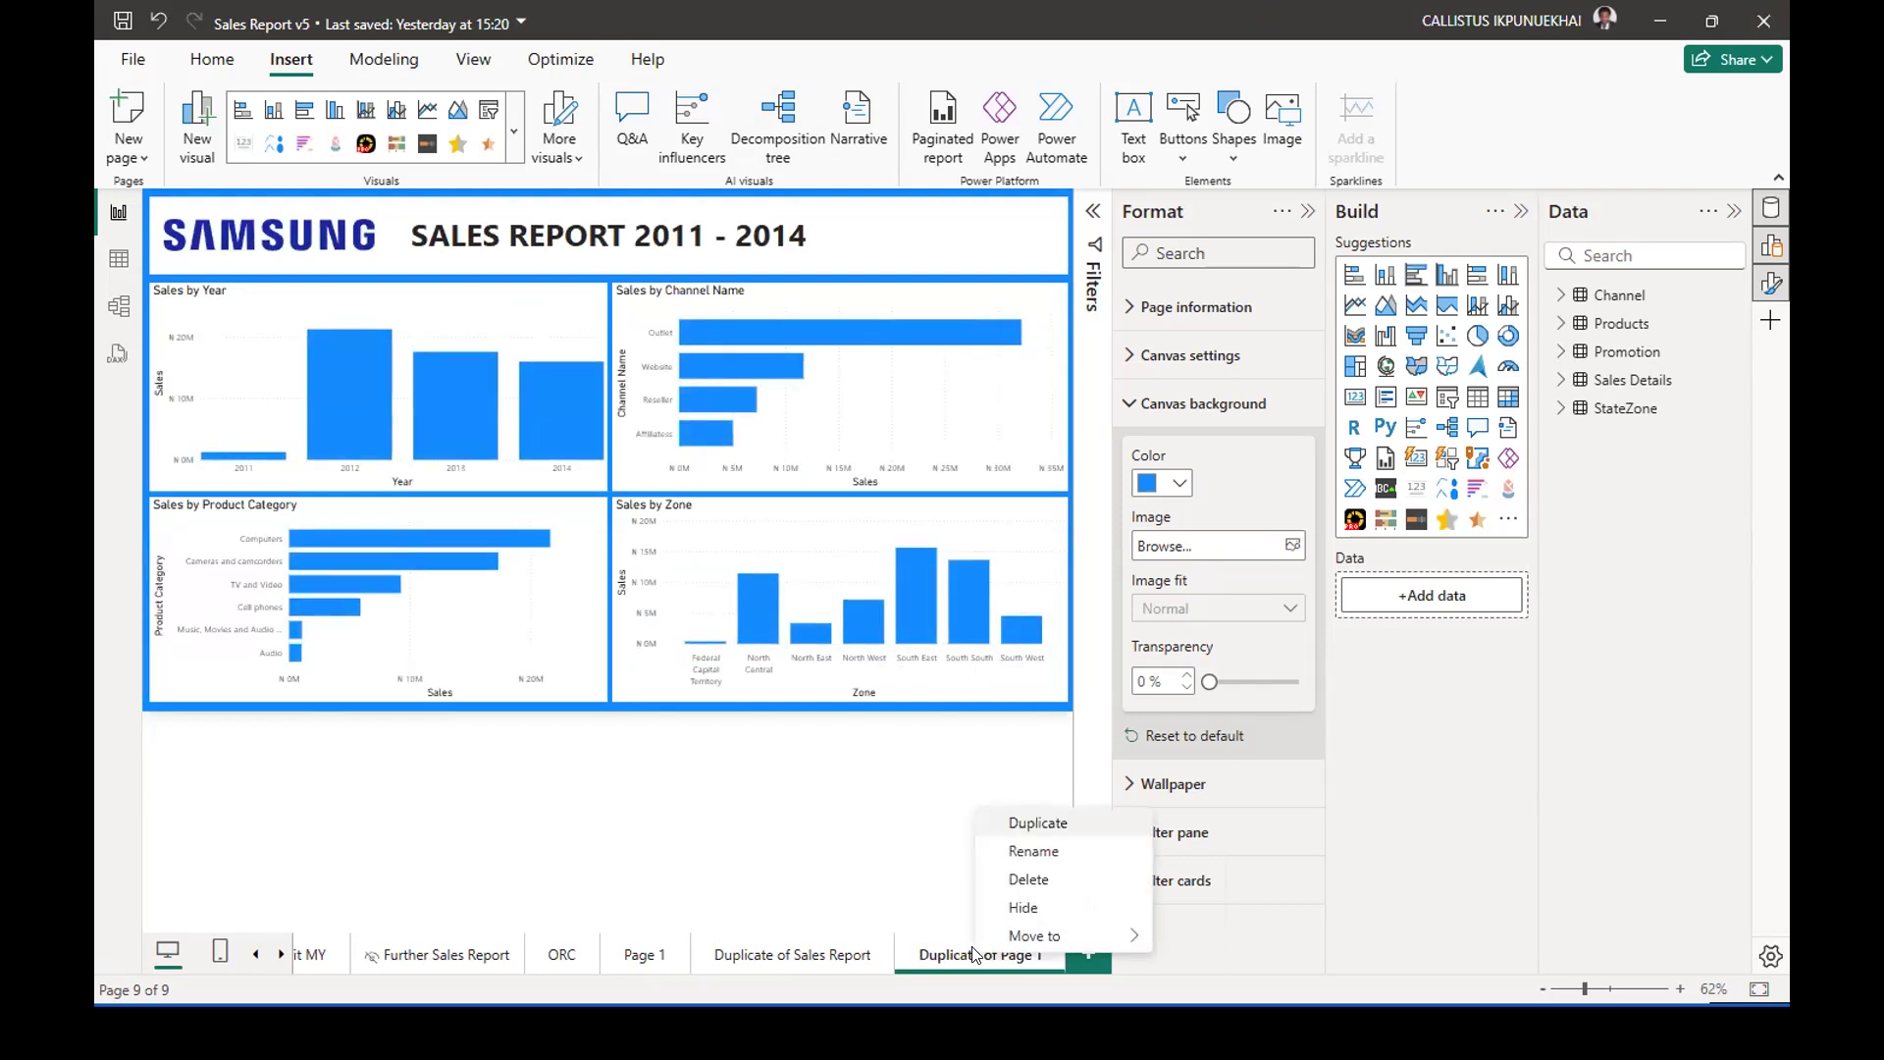
left_click(1033, 825)
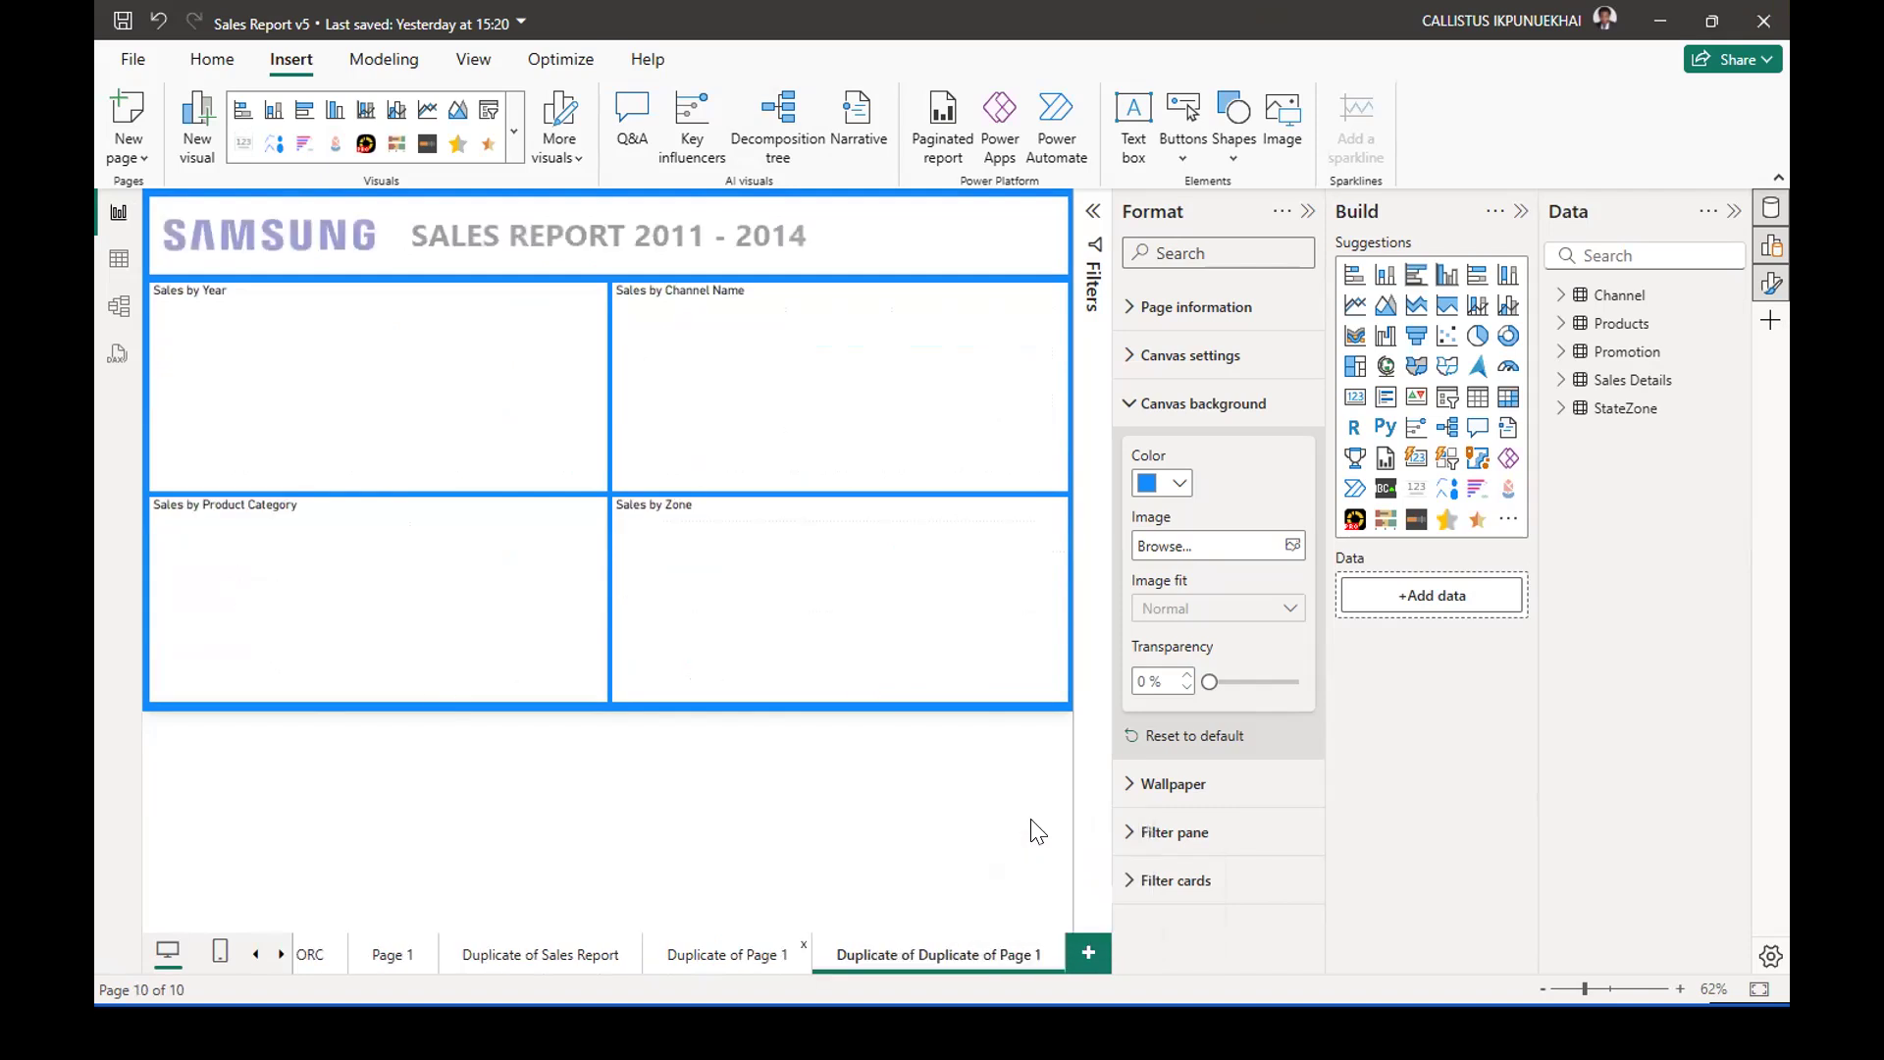
Rename the newest duplicate page as Samsung Report 1.
double_click(934, 948)
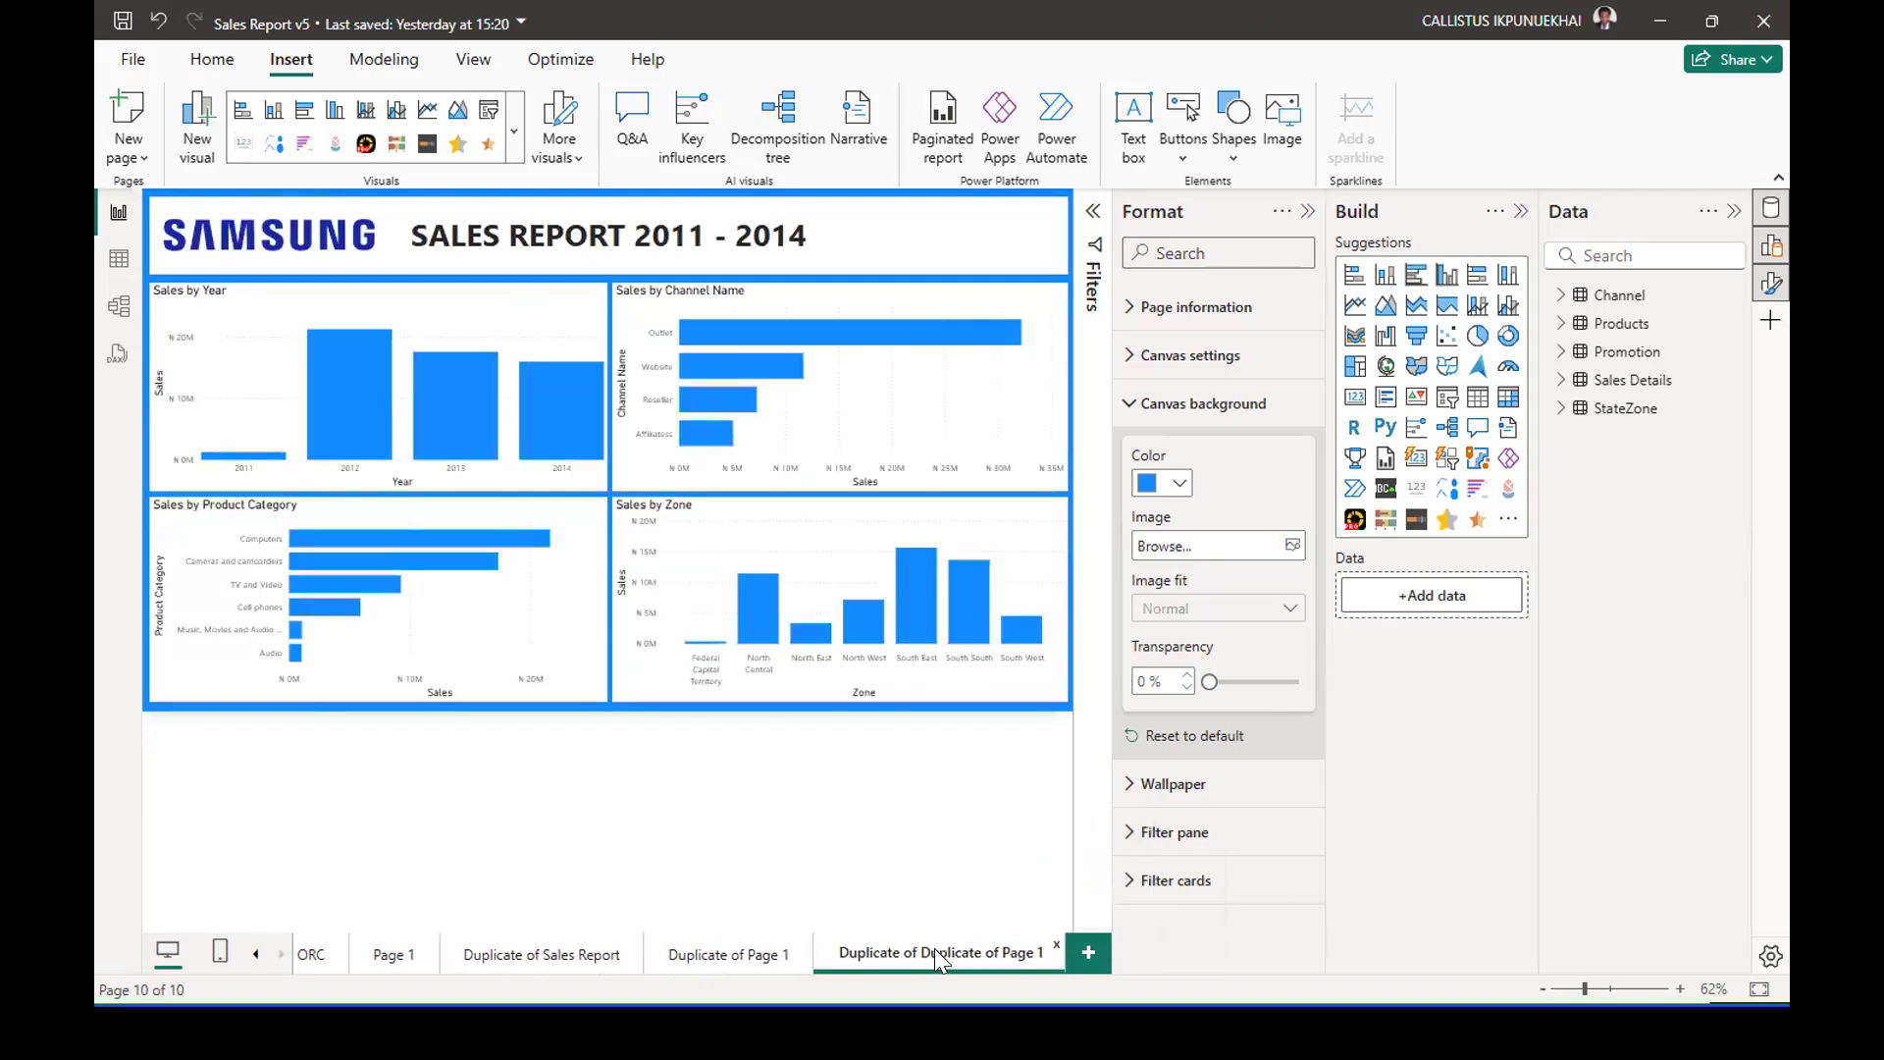
key("BackSpace")
key("BackSpace")
key("BackSpace")
key("BackSpace")
key("BackSpace")
key("BackSpace")
key("BackSpace")
key("BackSpace")
key("BackSpace")
key("BackSpace")
key("BackSpace")
key("BackSpace")
key("BackSpace")
key("BackSpace")
key("BackSpace")
key("BackSpace")
key("BackSpace")
key("BackSpace")
key("BackSpace")
key("BackSpace")
type("SAM")
type("sung Report 1")
key("Return")
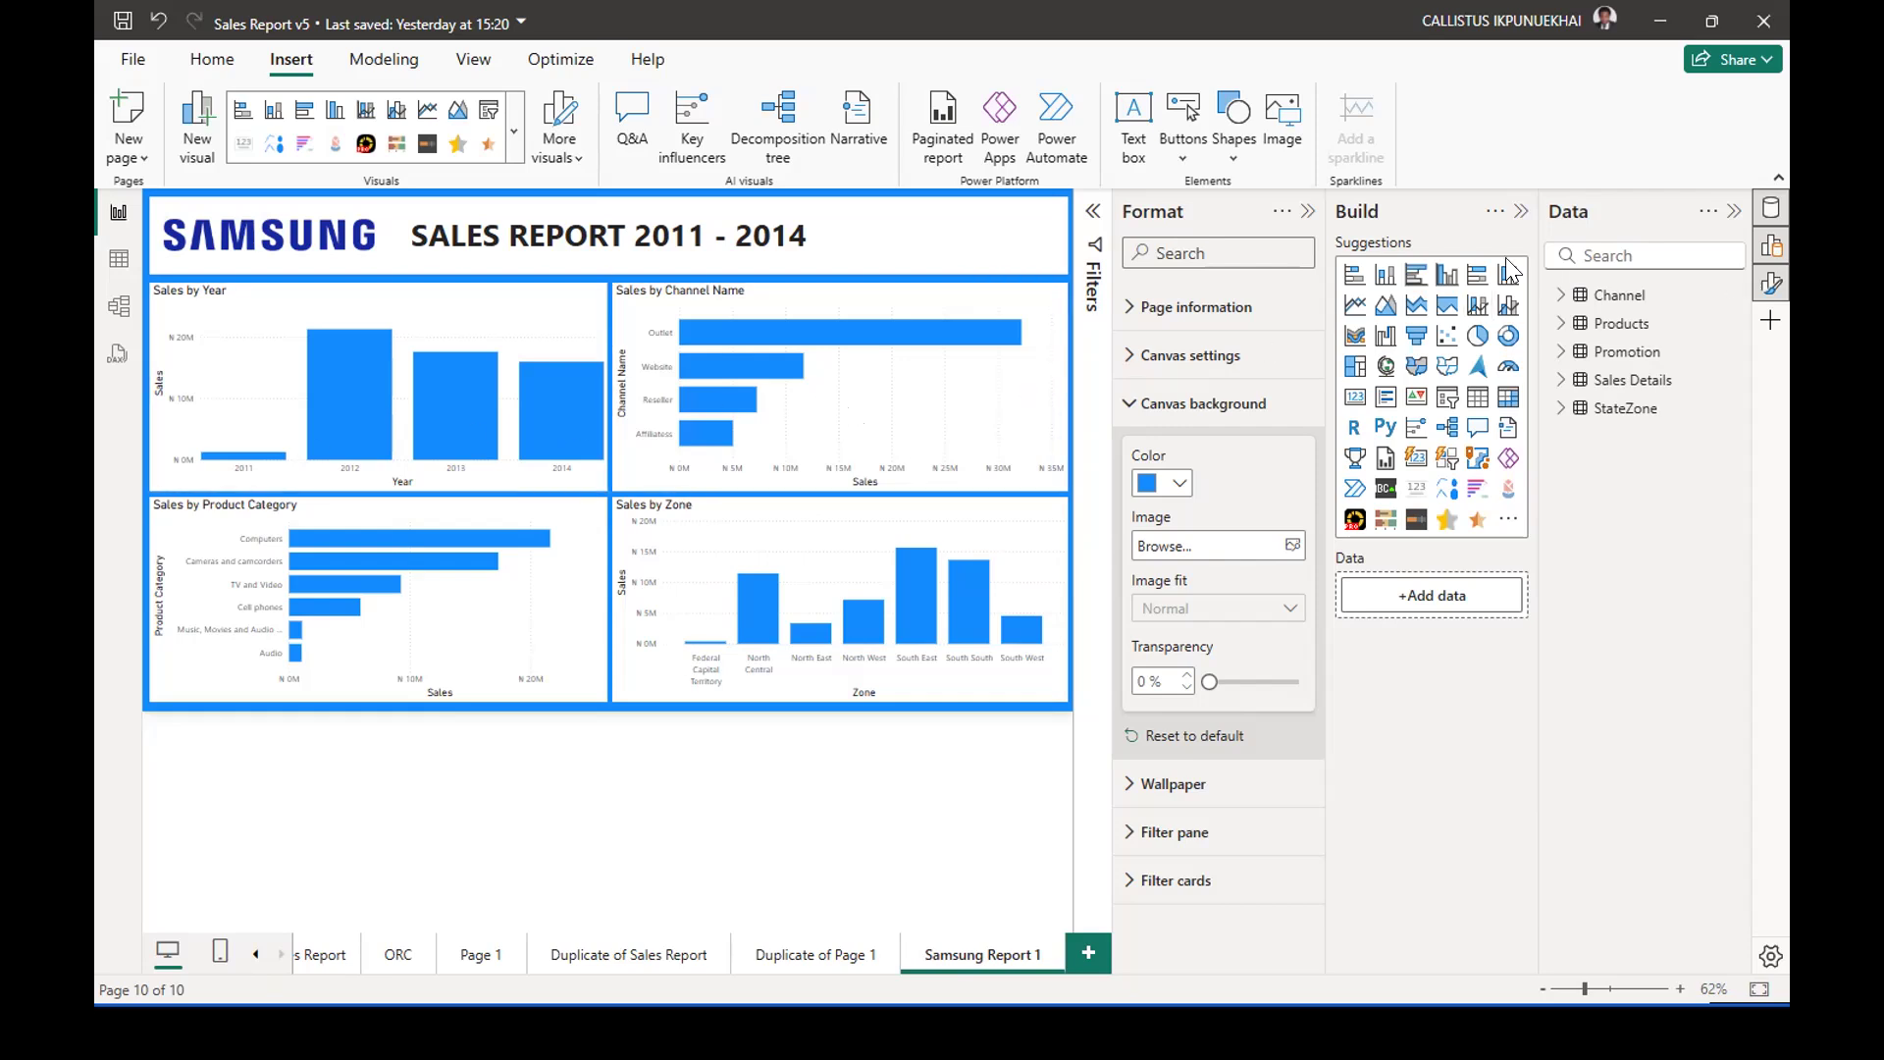
Collapse the Format, Build and Data panes to enlarge the report canvas.
left_click(1308, 212)
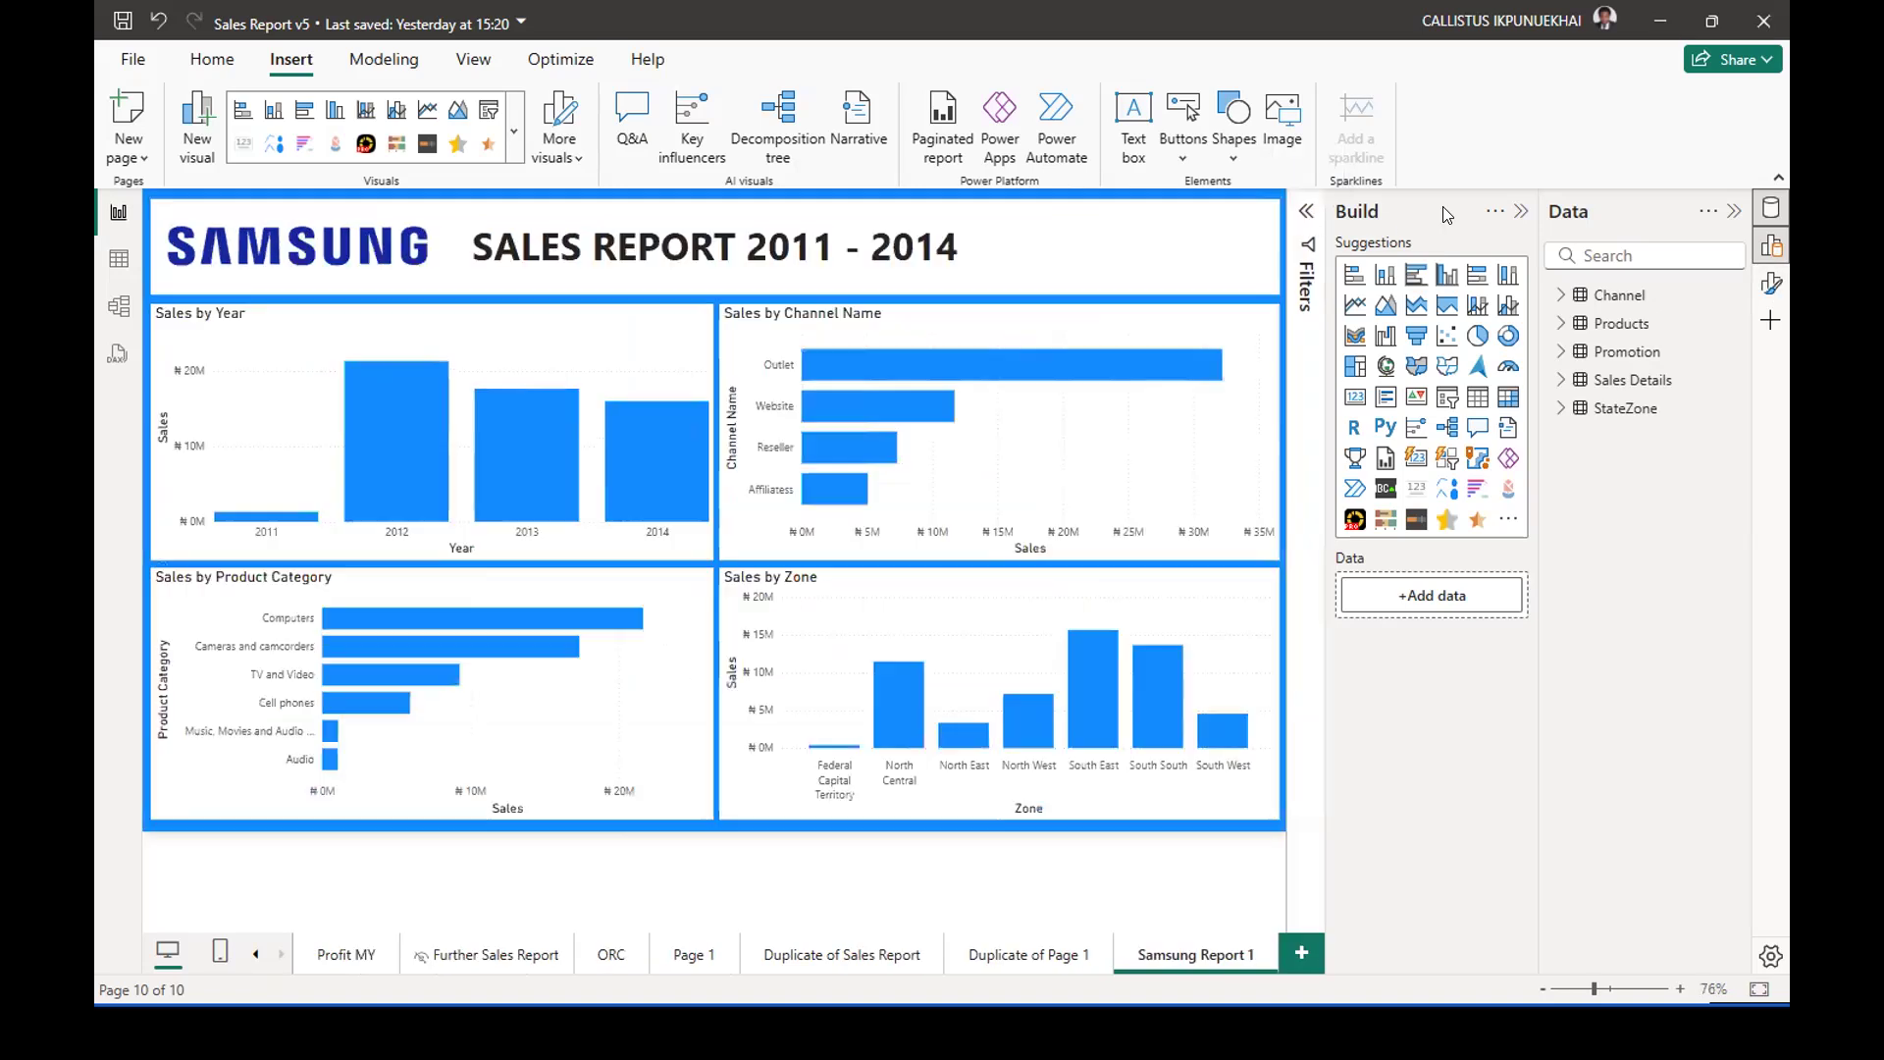
left_click(1522, 212)
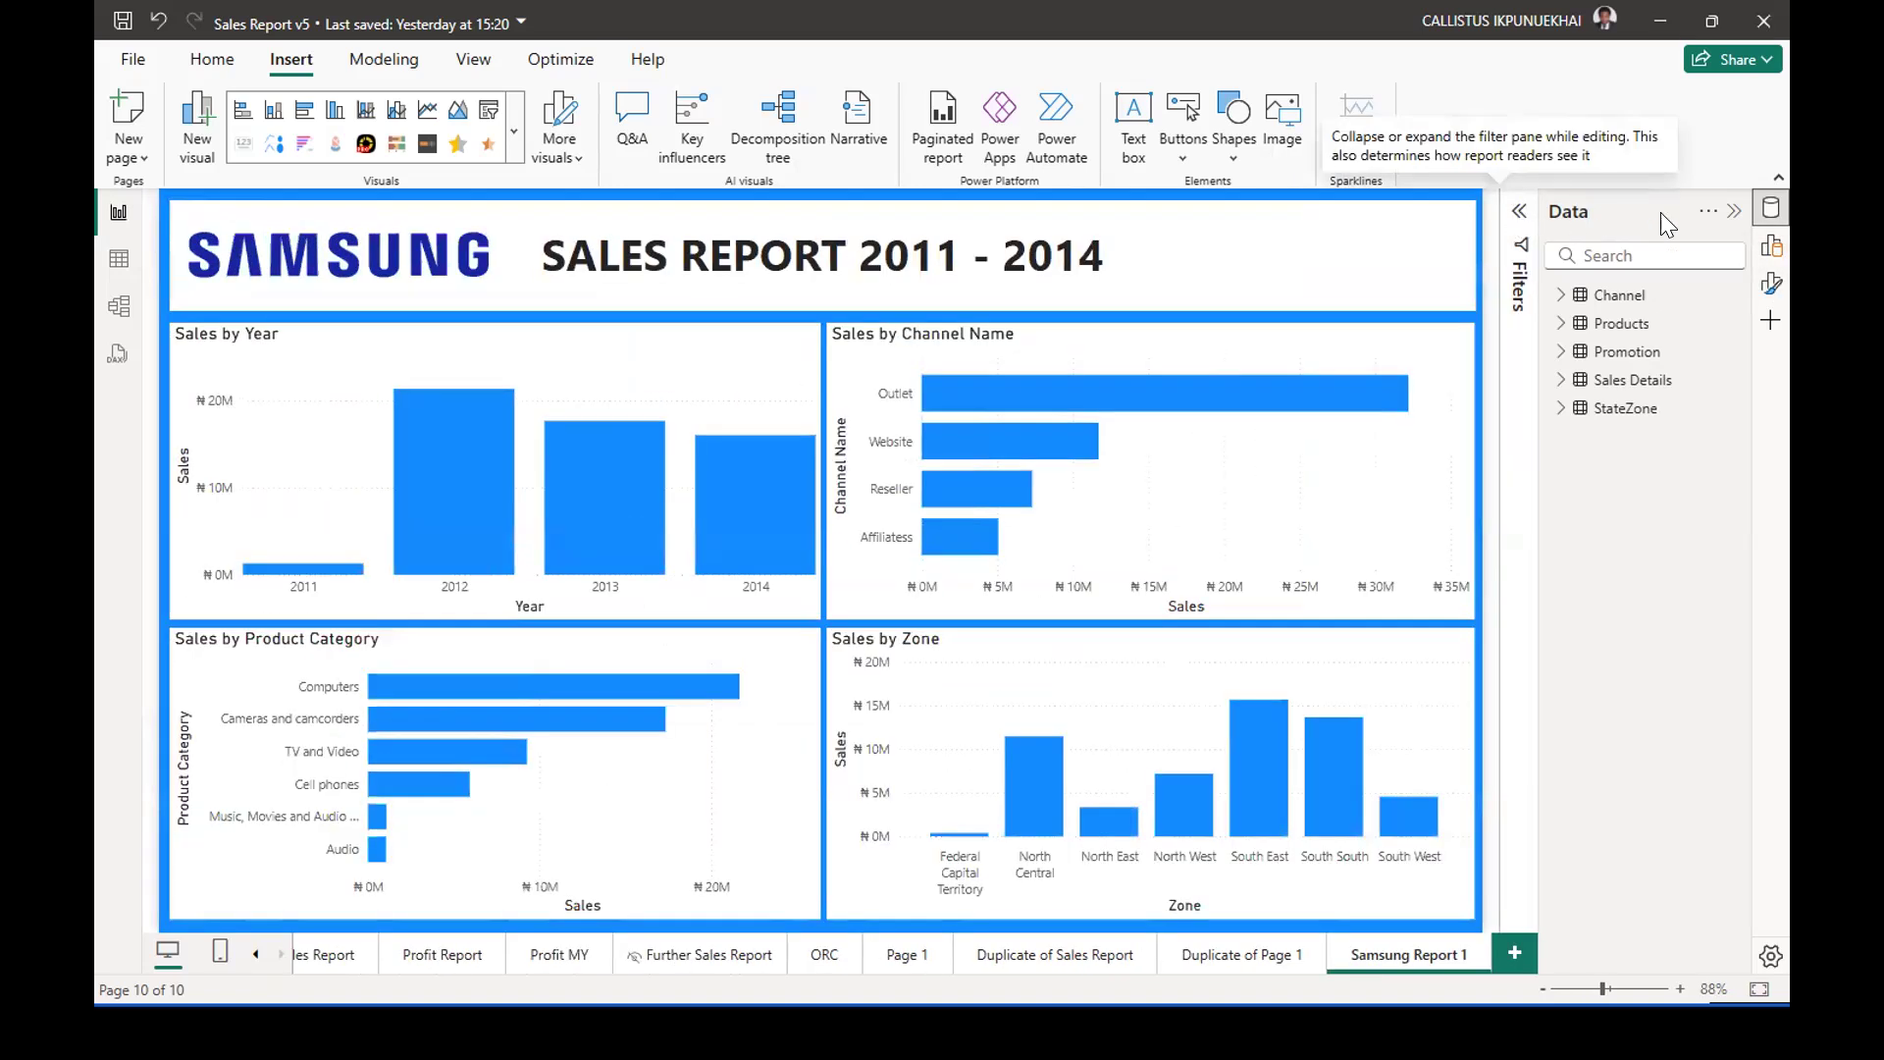
left_click(1733, 214)
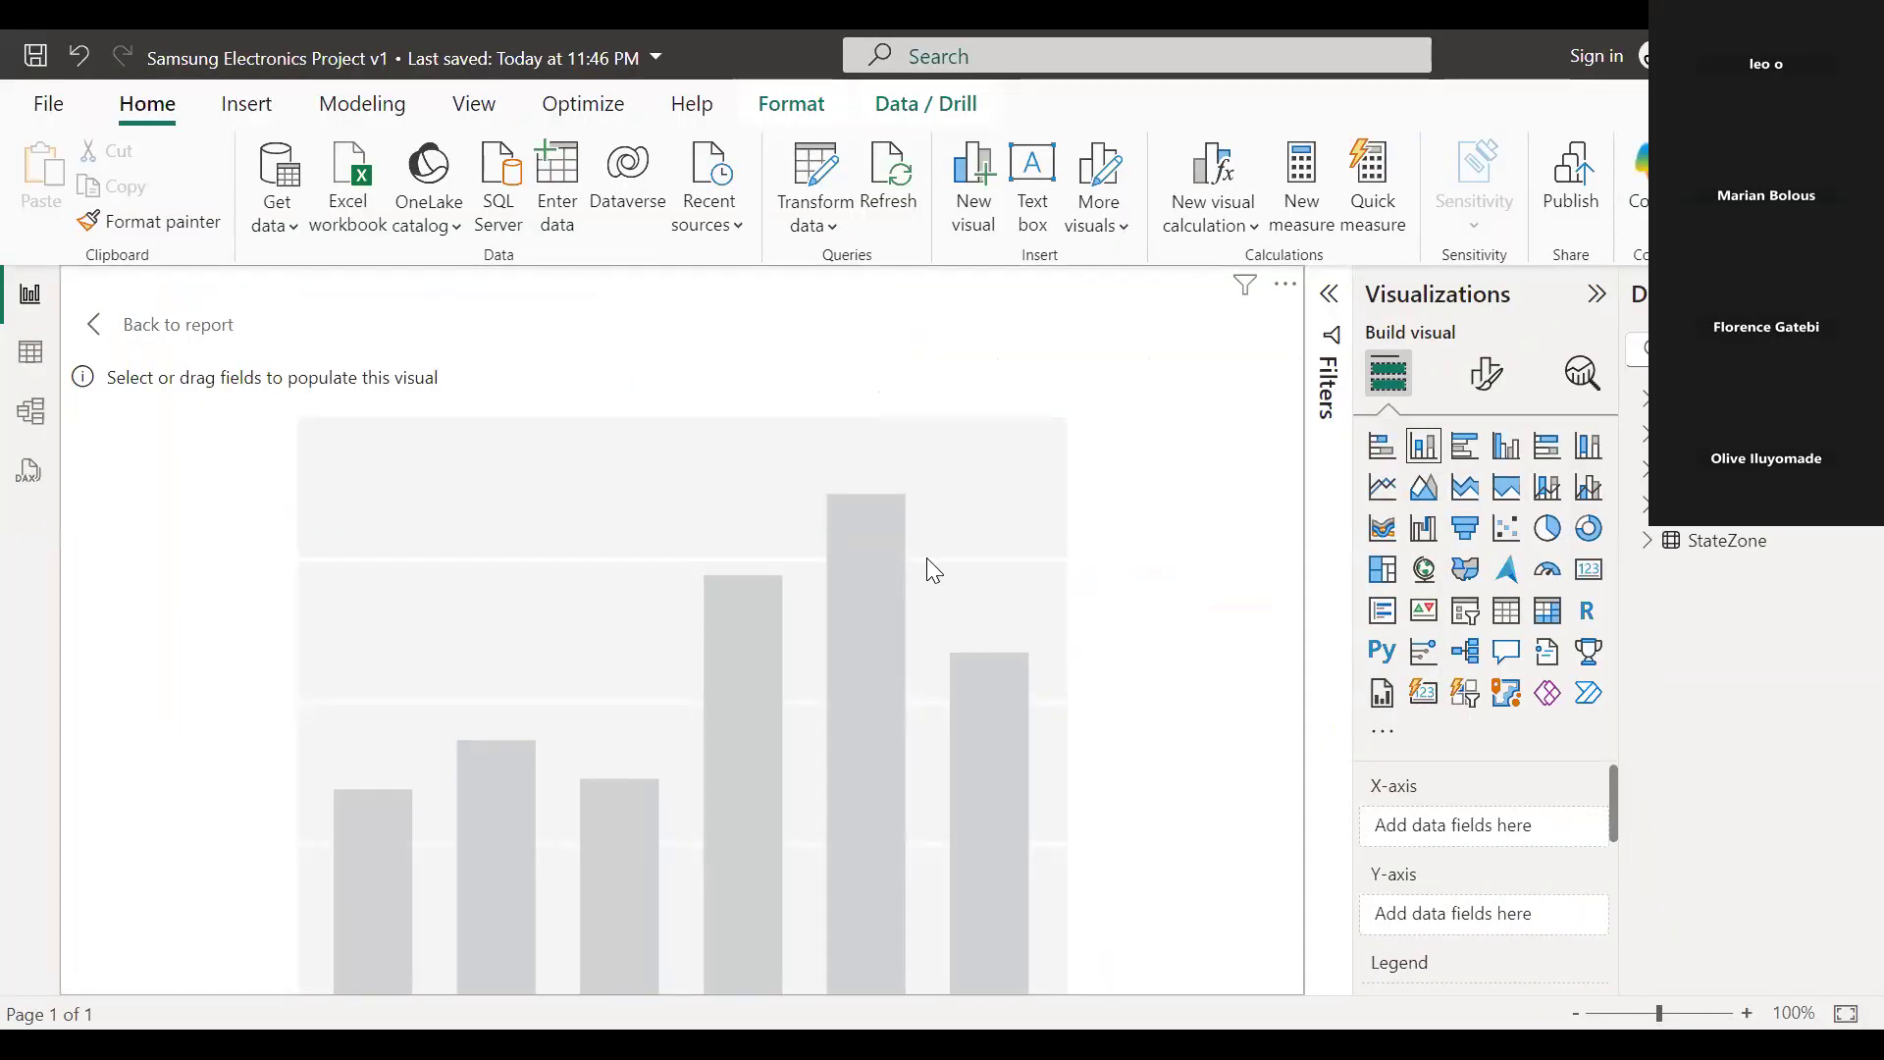
Leave the focus view of the empty column chart in the Samsung Electronics Project v1 report.
left_click(94, 334)
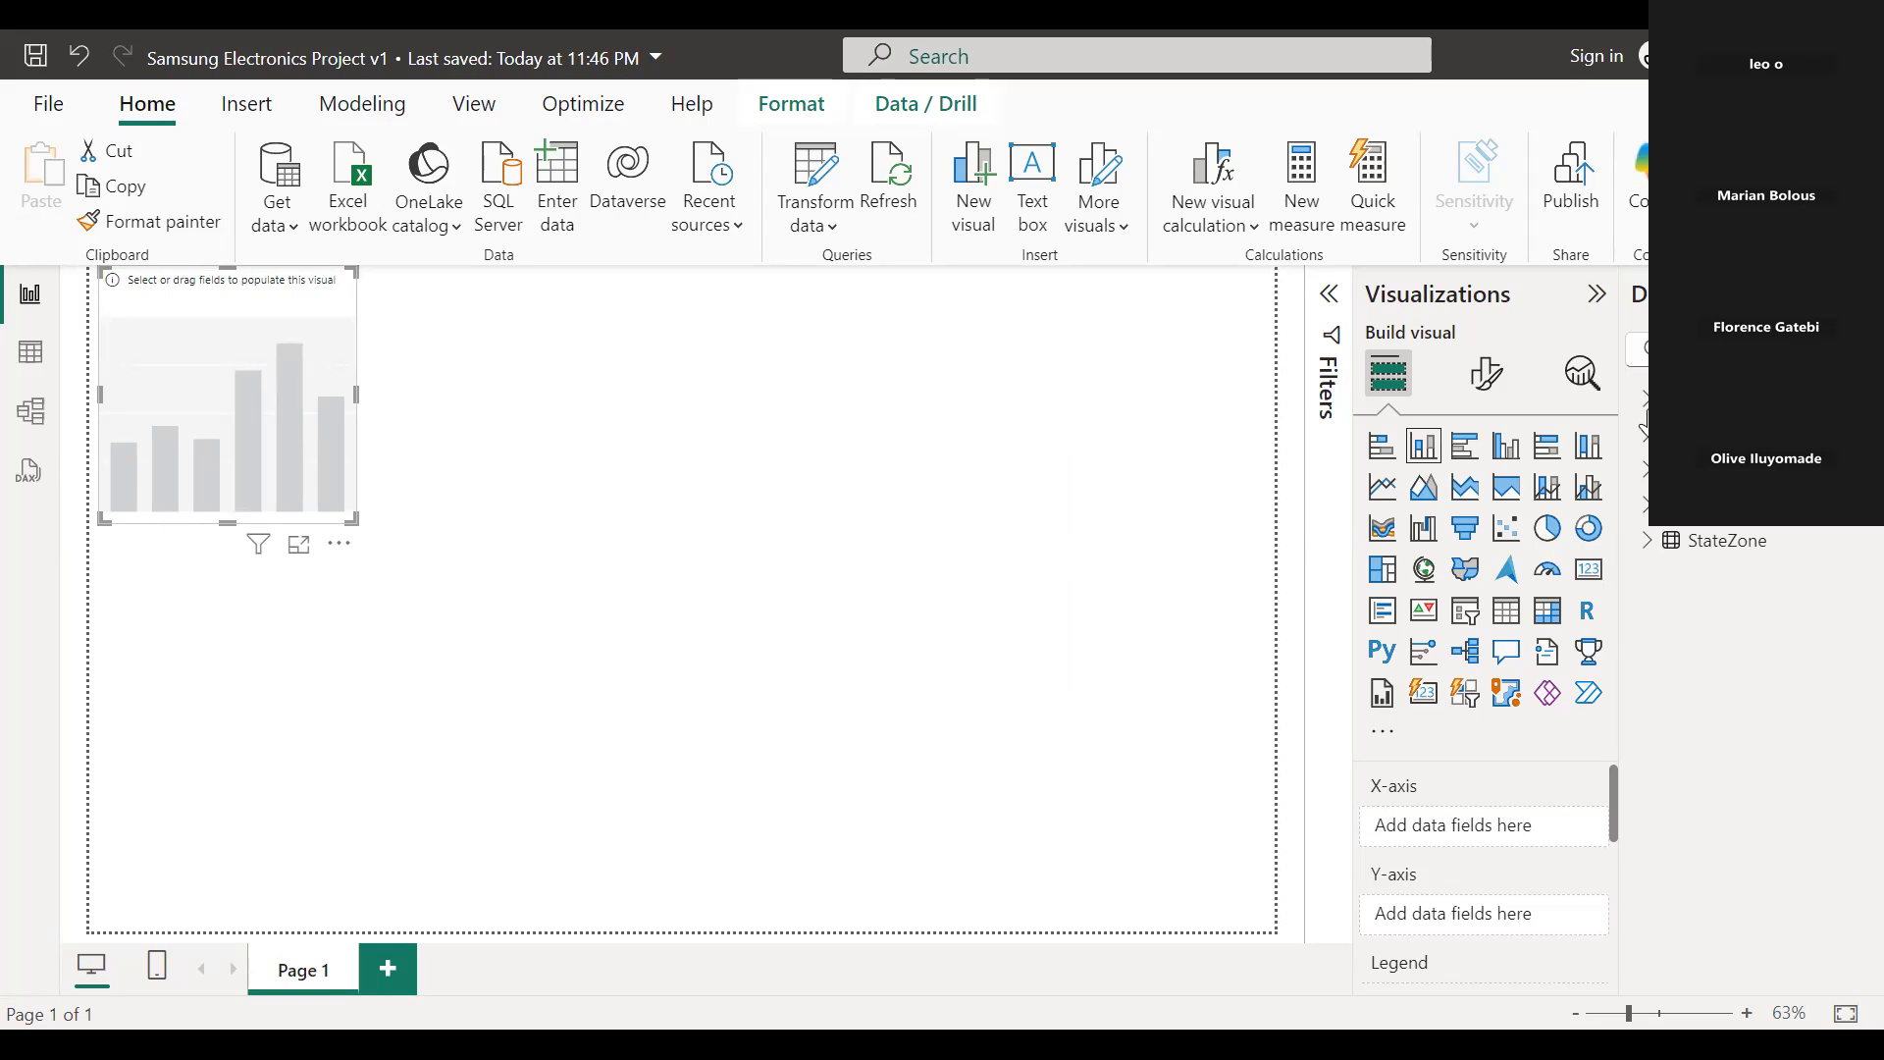
Populate the empty column chart with Sales and Date Key from the SalesDetails table, and widen it to about a third of the page.
left_click(1646, 508)
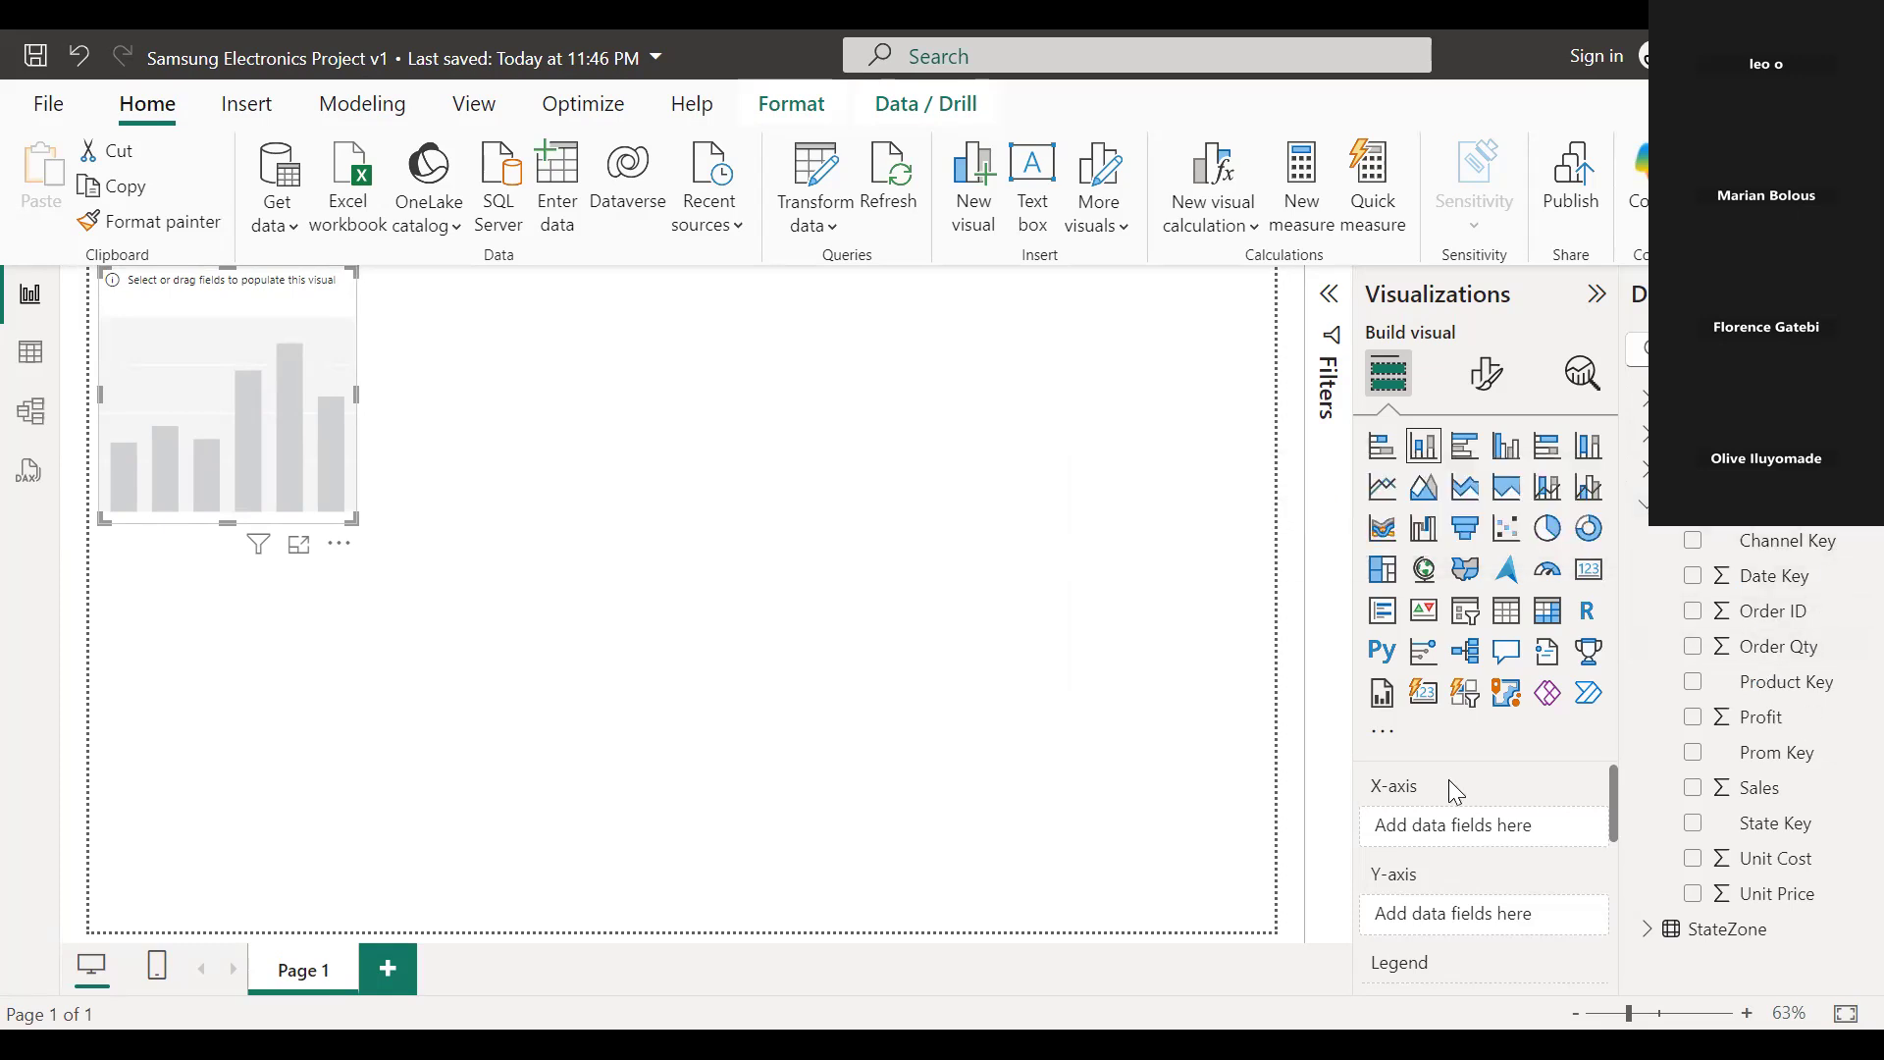
left_click(1693, 791)
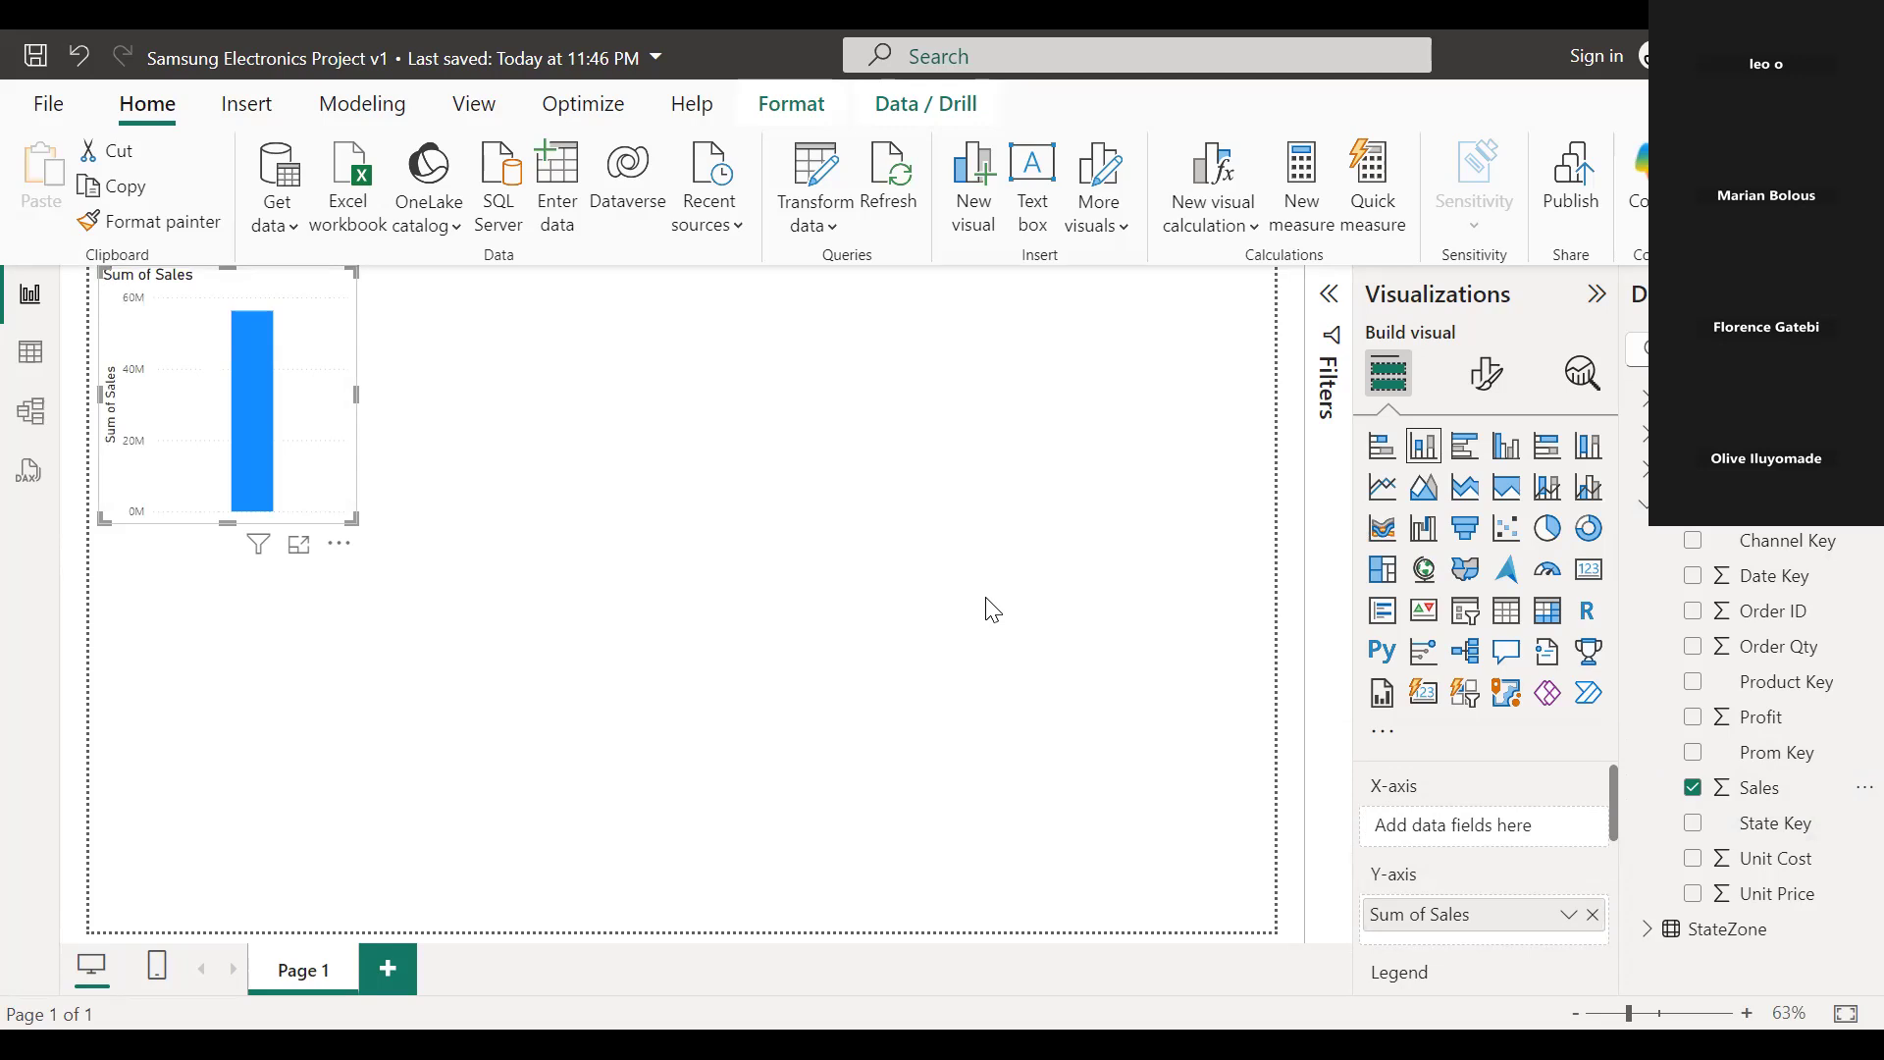
left_click(1695, 589)
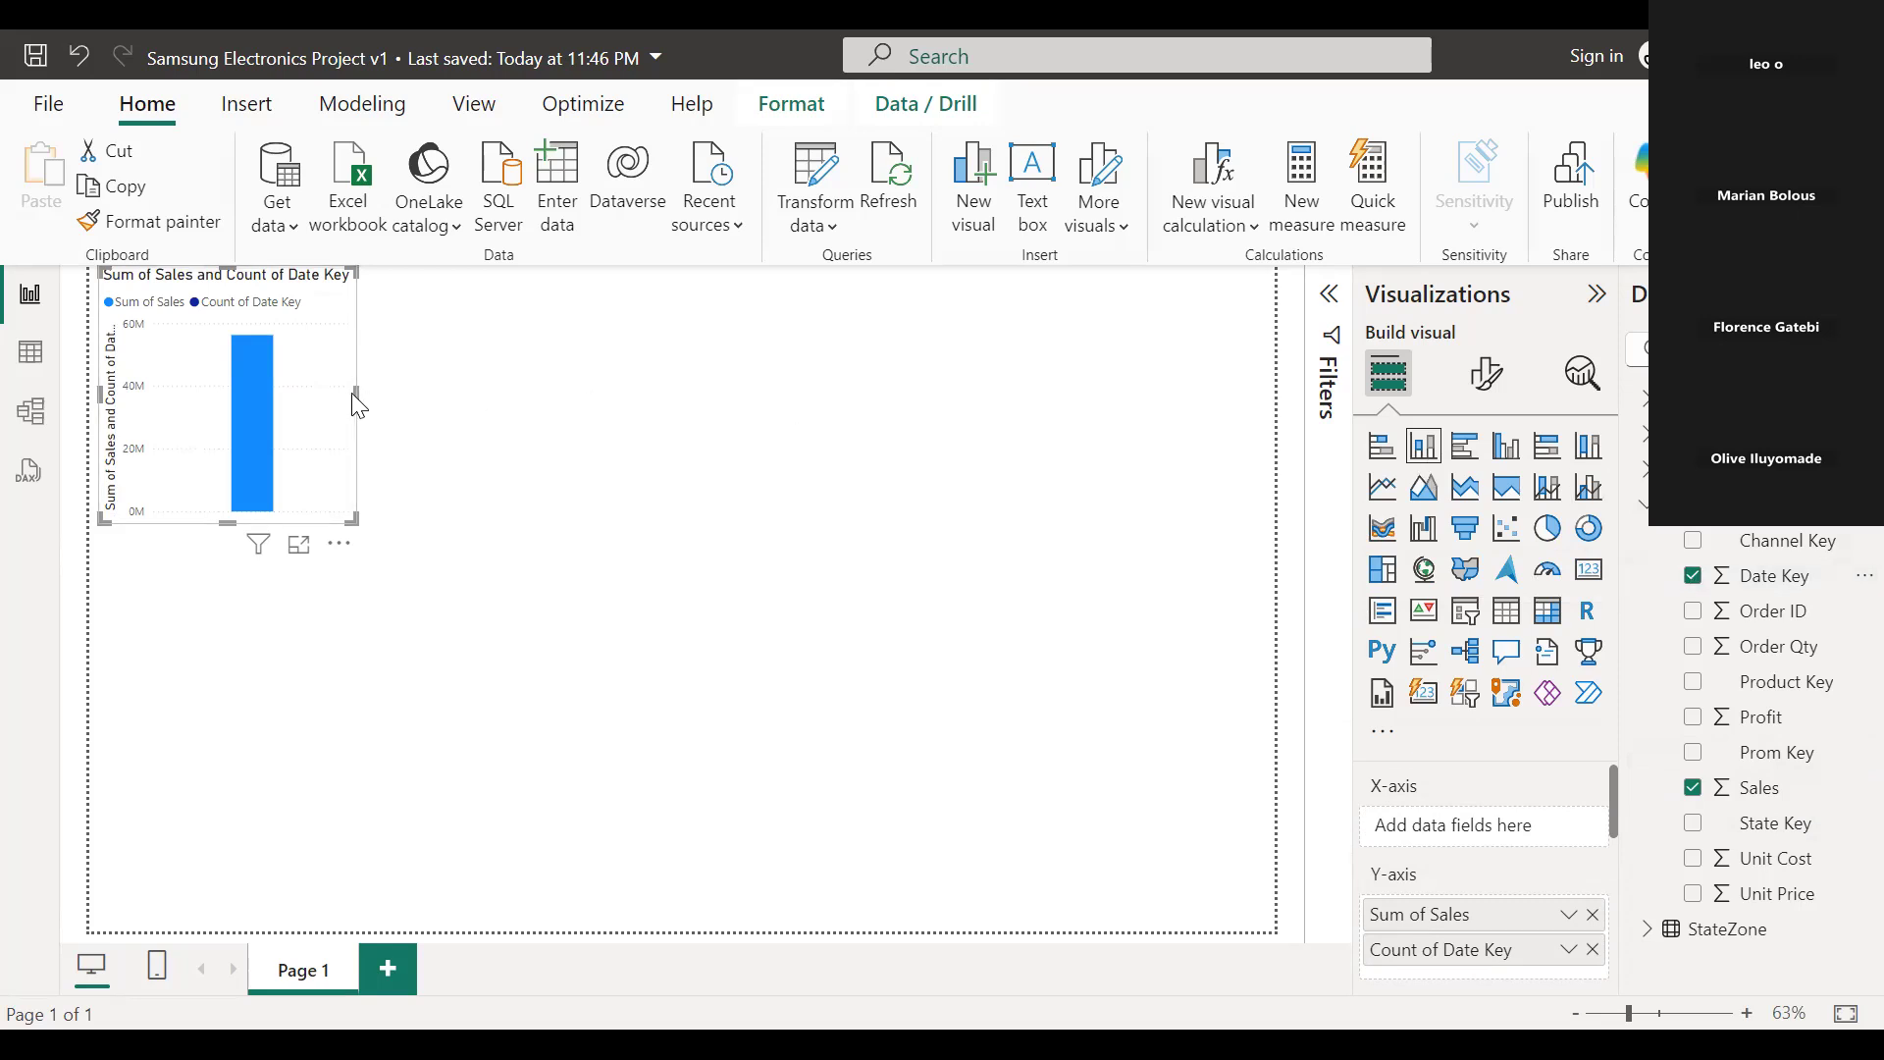
left_click_drag(353, 392, 506, 438)
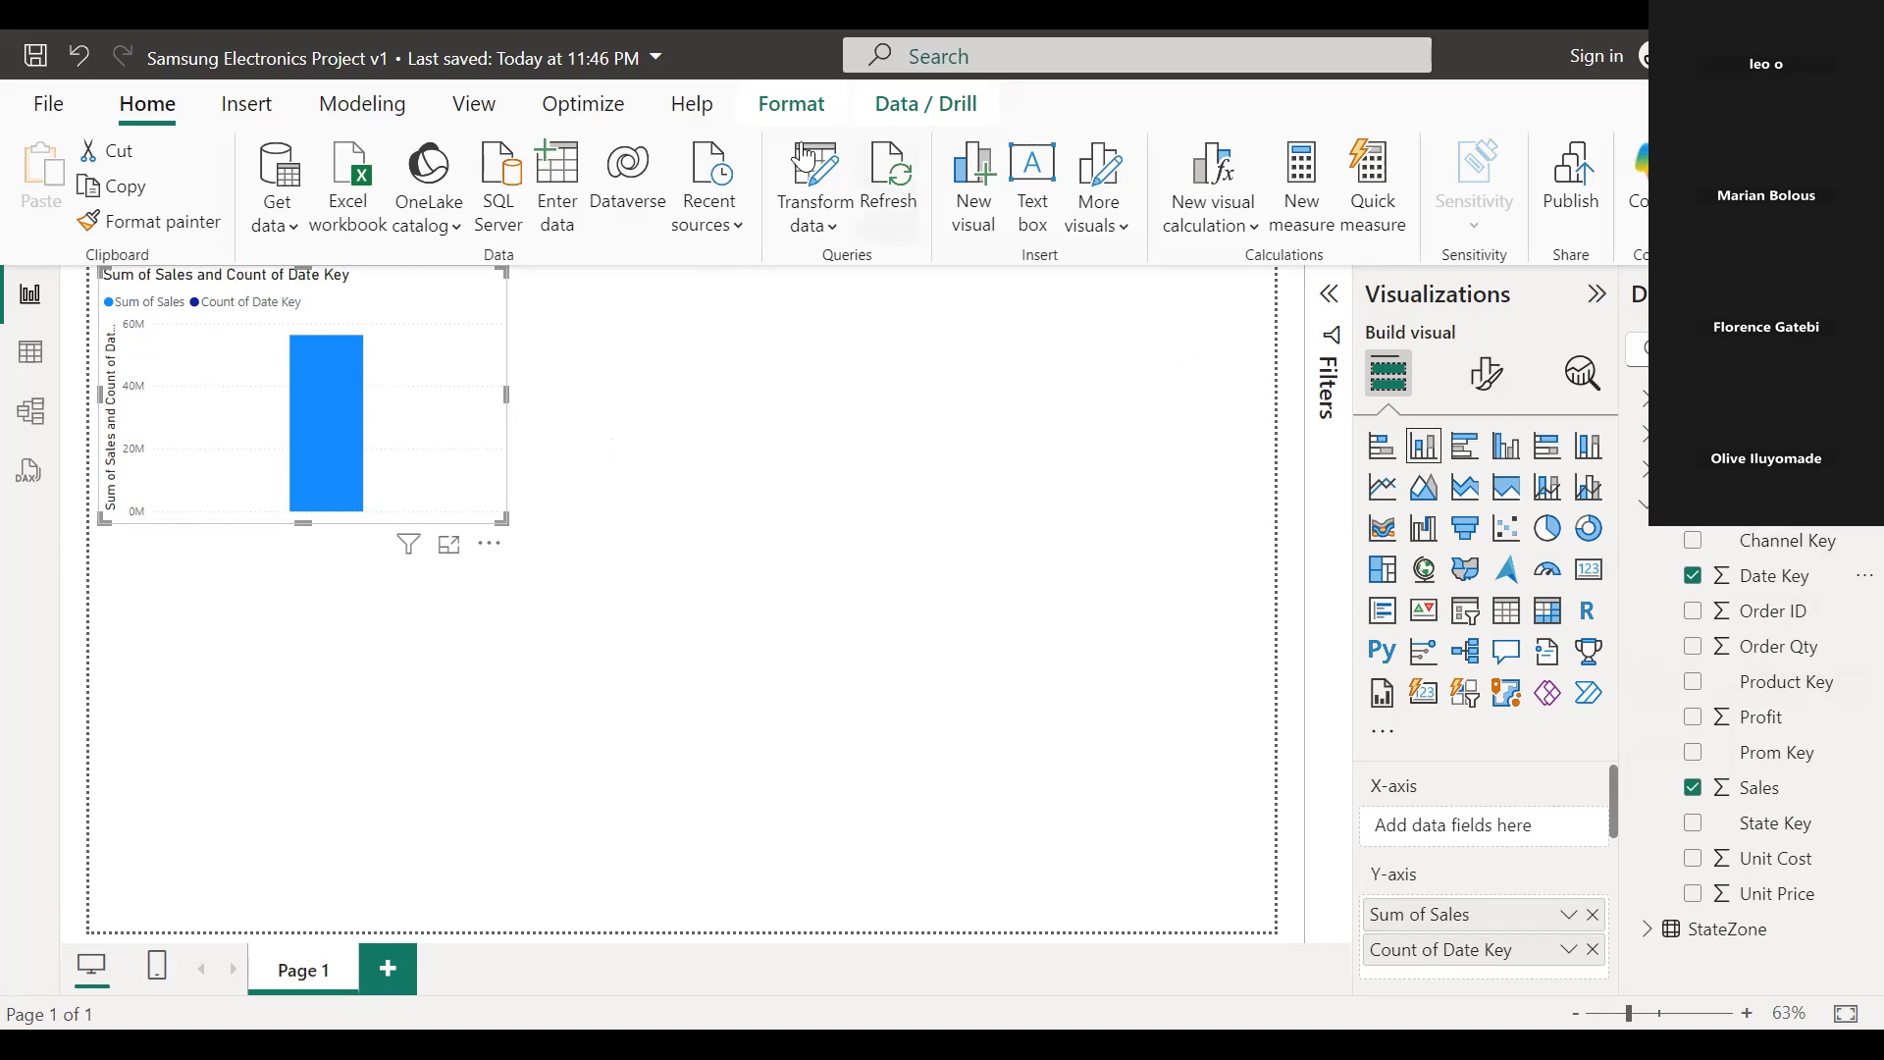
Open the Power Query Editor to examine the report's source data.
left_click(832, 222)
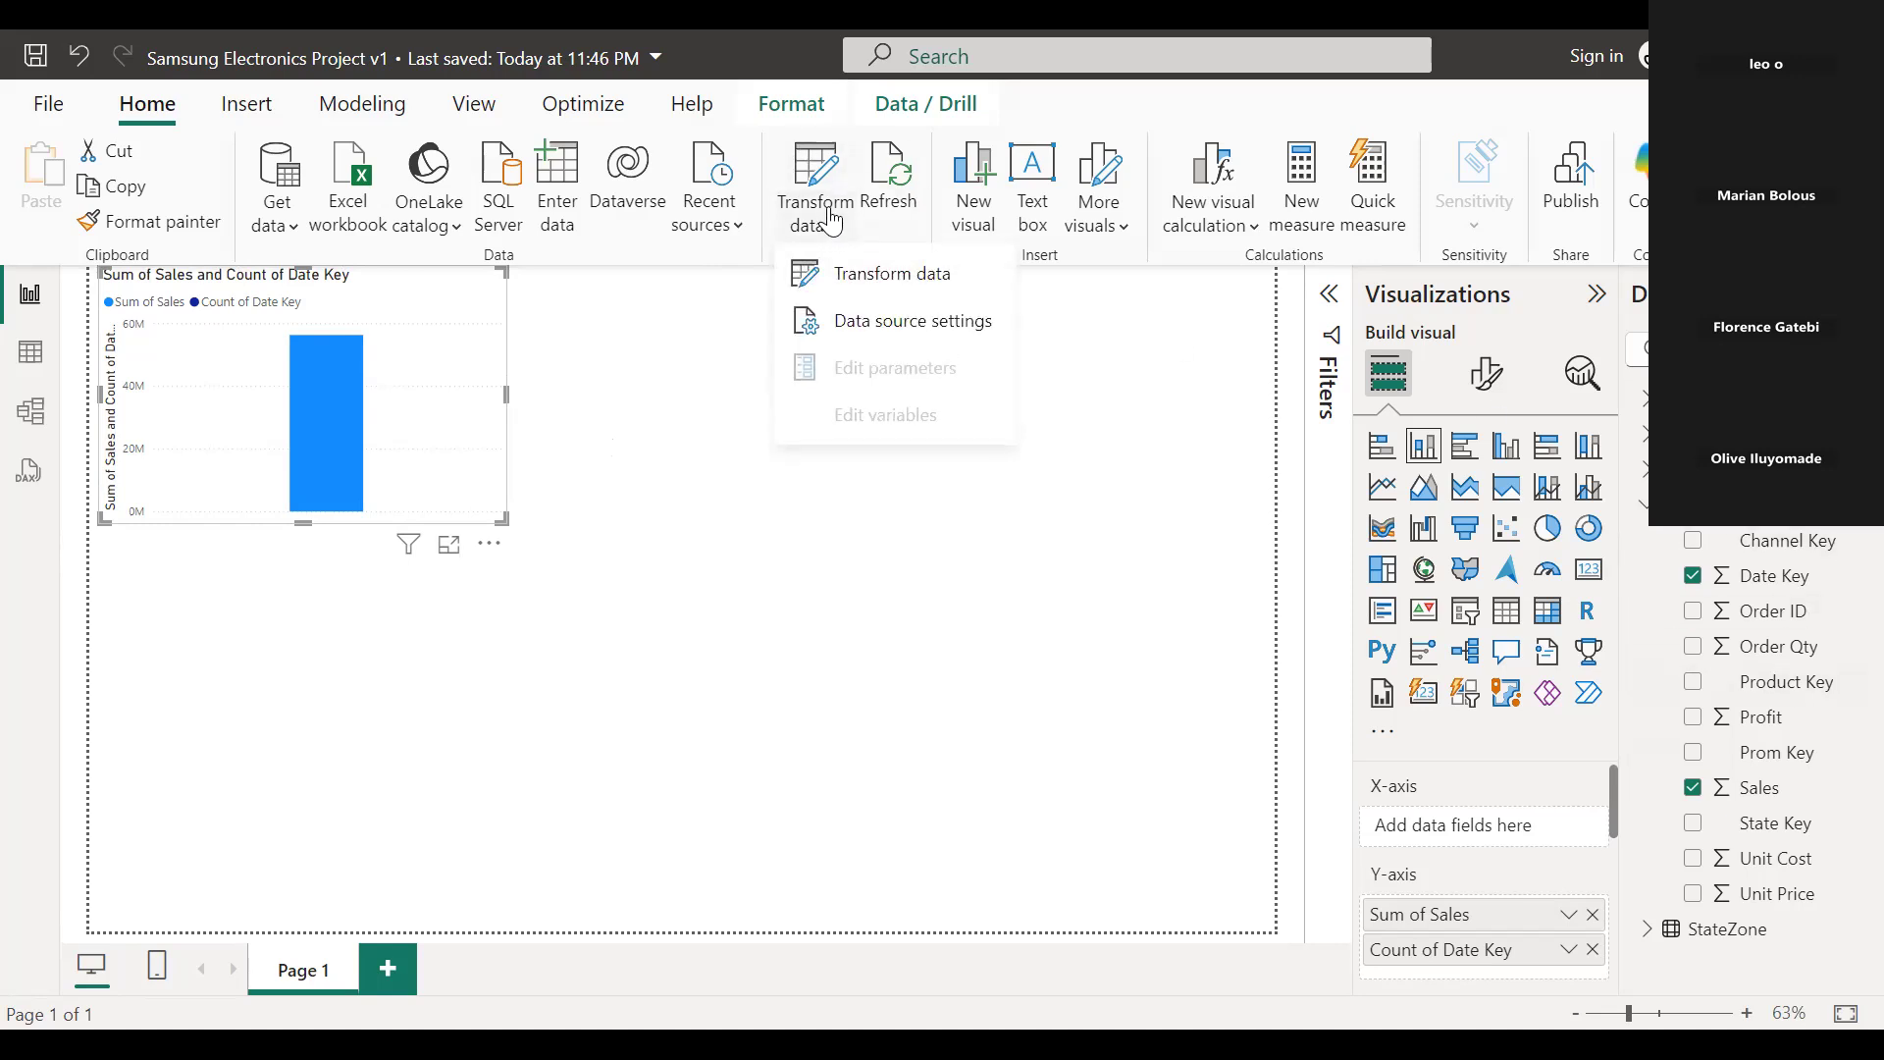
left_click(863, 283)
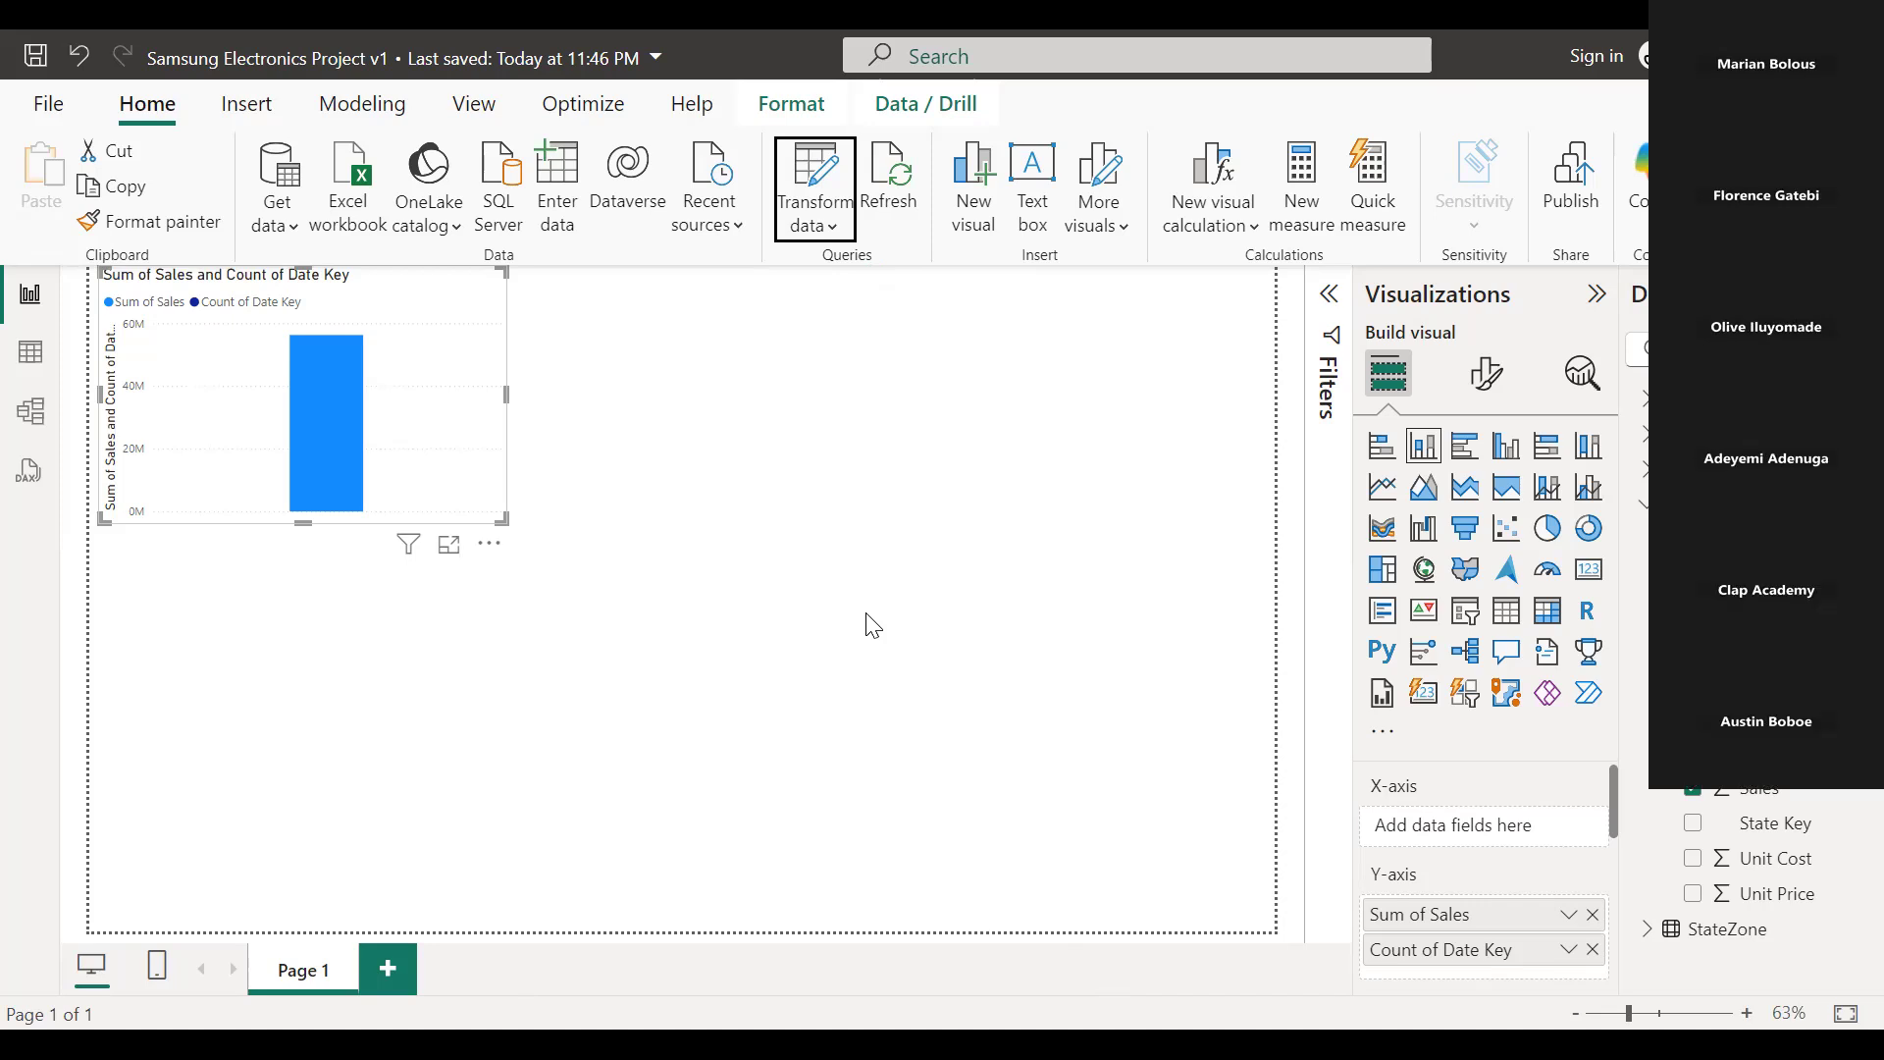
Create a second column chart below the first, with Sales on the Y-axis and Date Key on the X-axis.
left_click(873, 625)
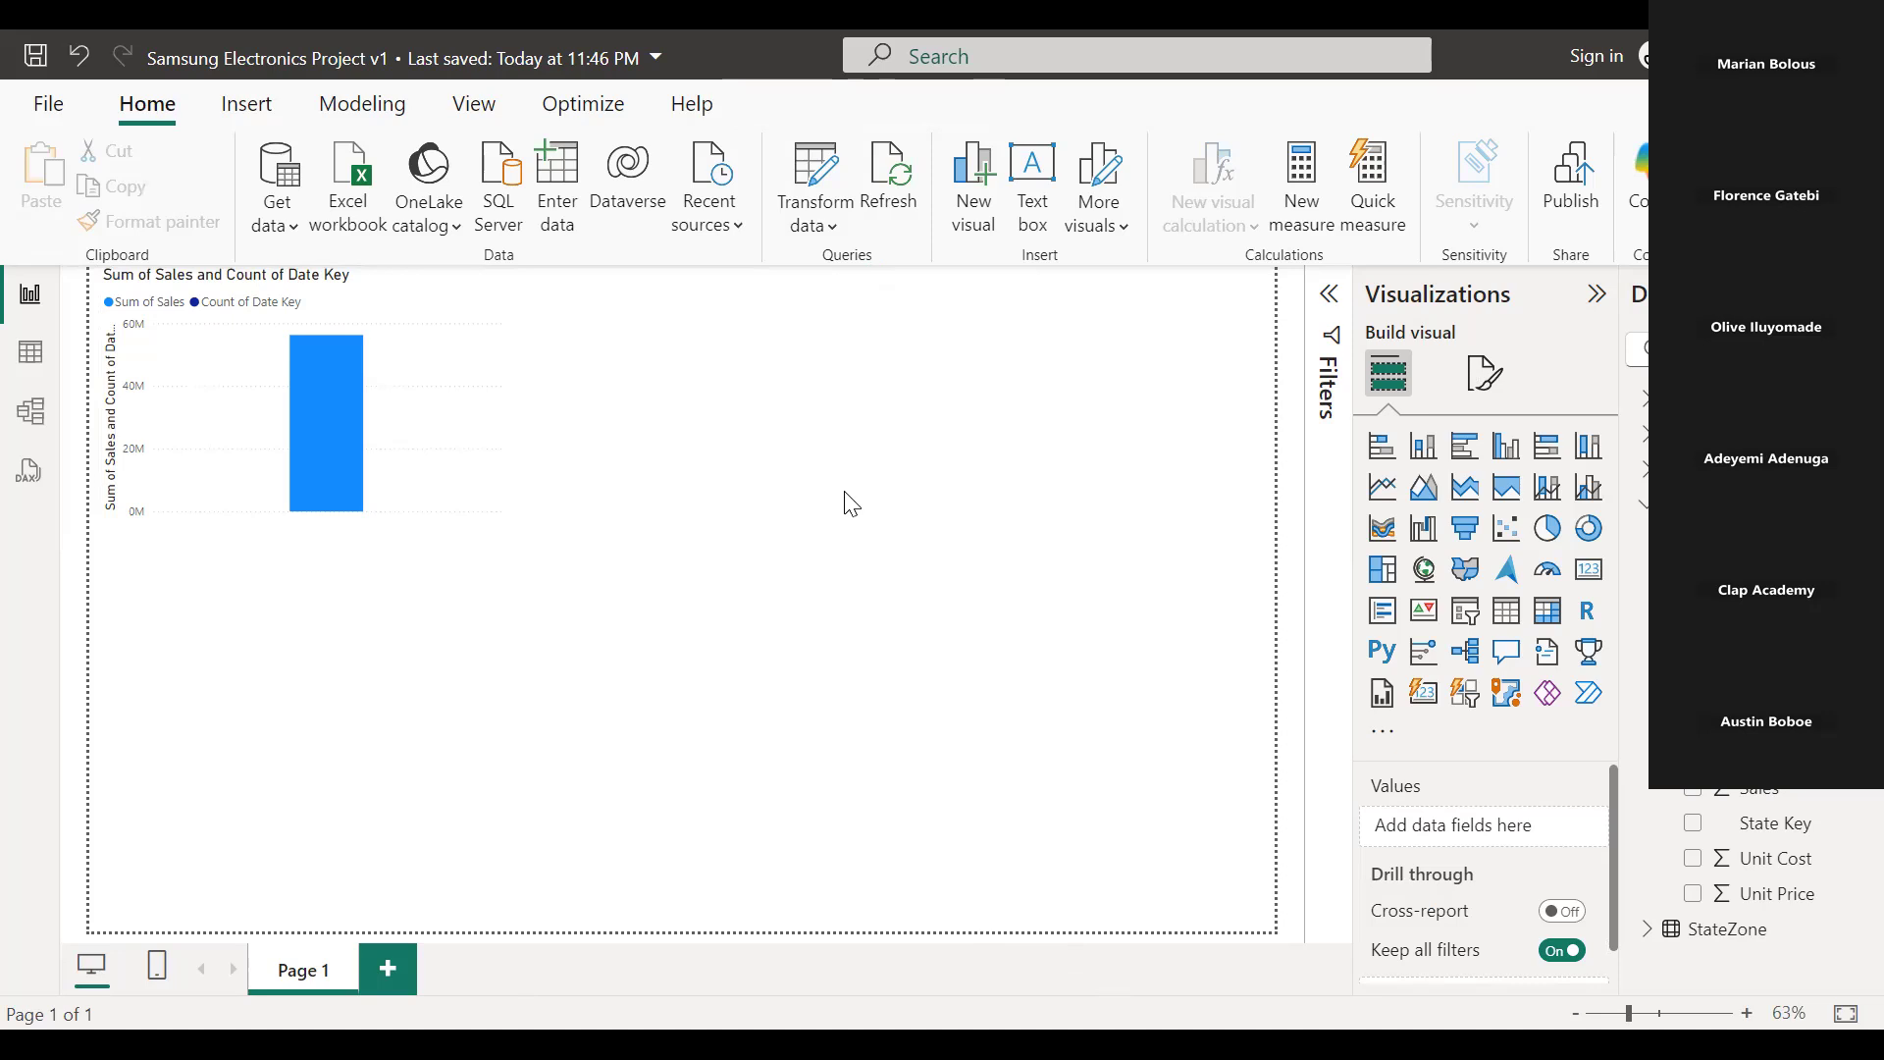
left_click(1693, 575)
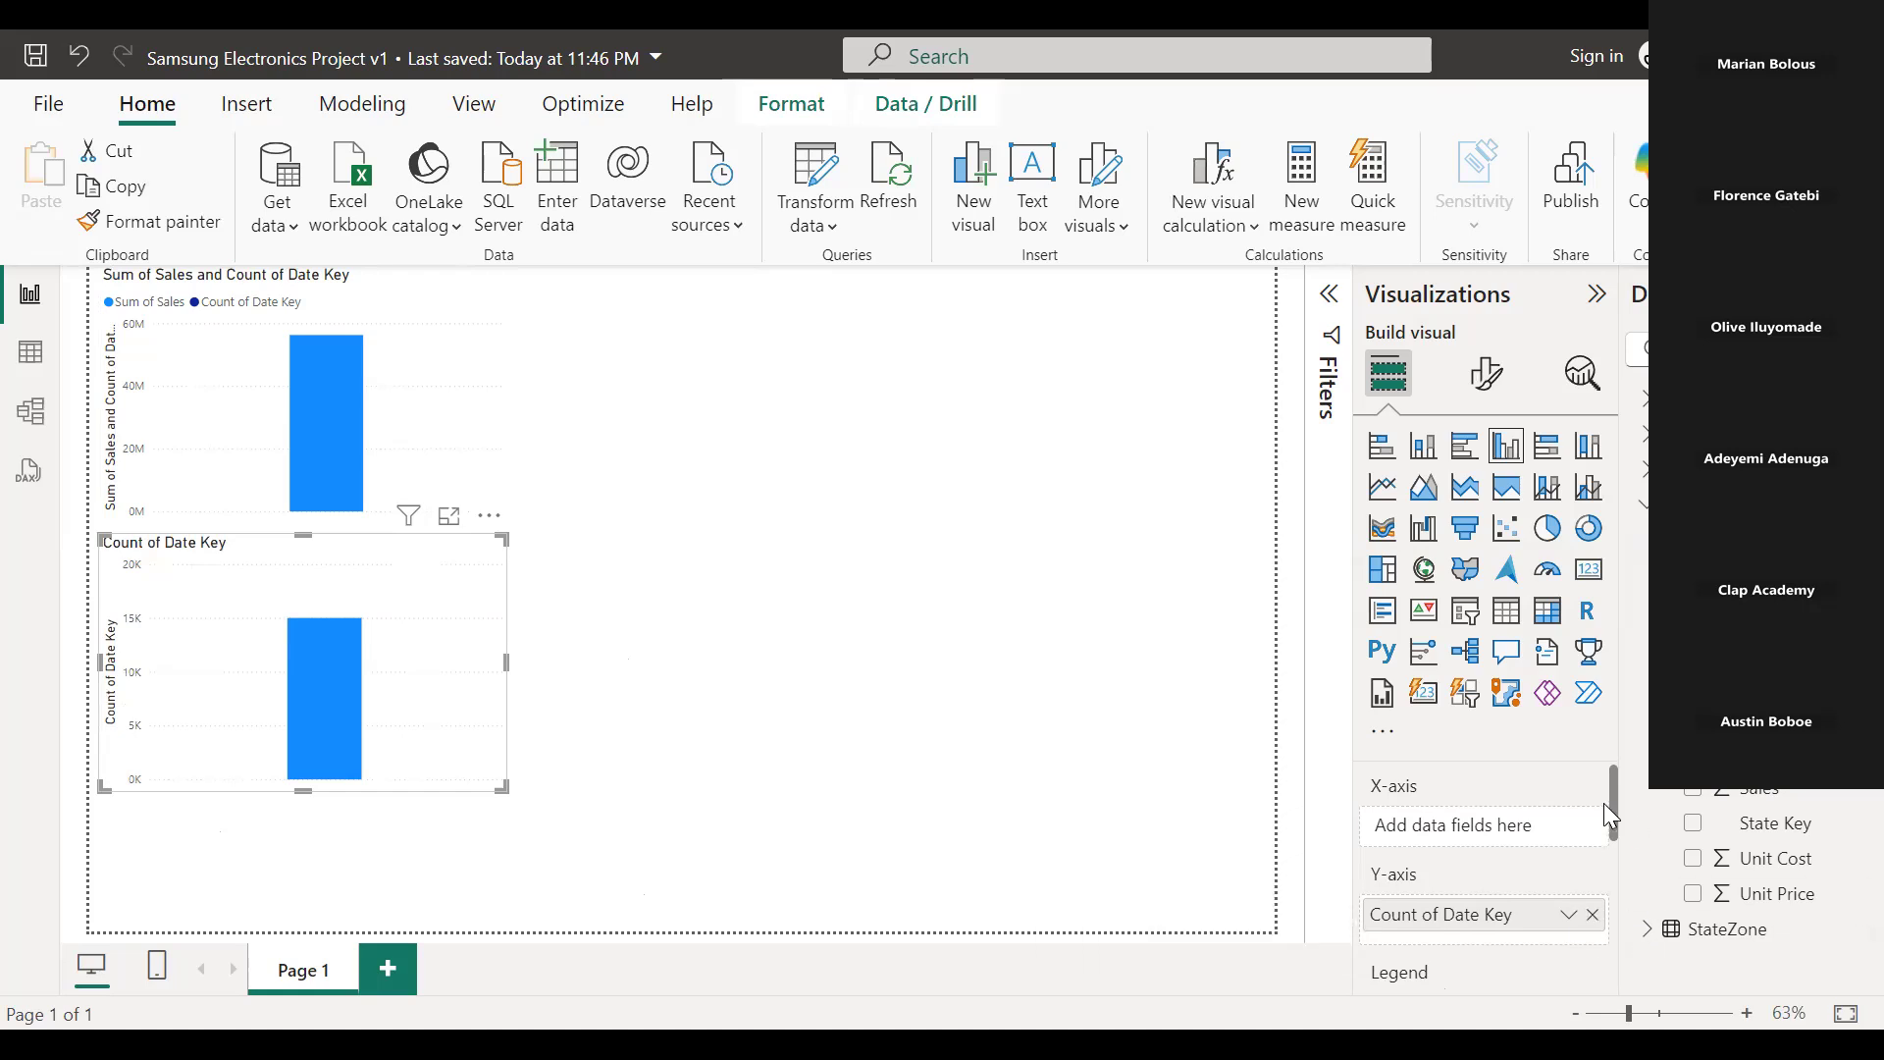
left_click(1593, 915)
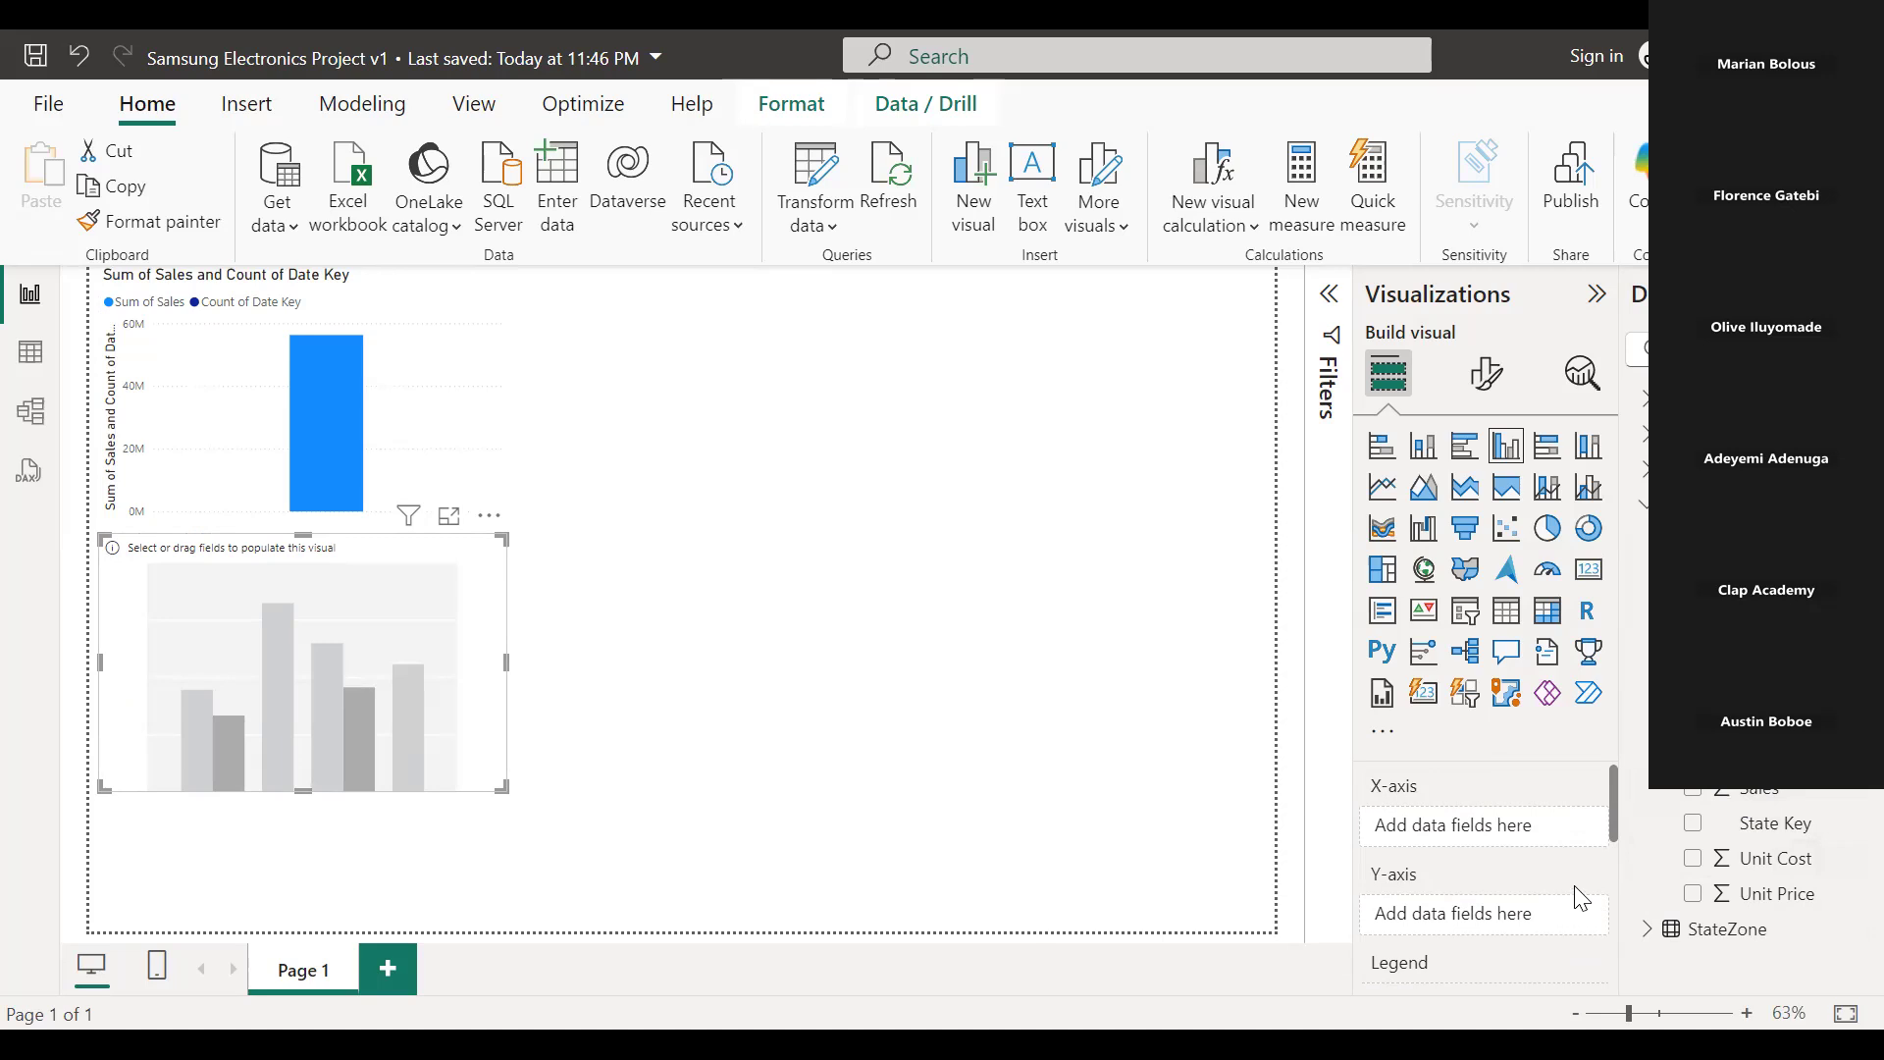
left_click_drag(1703, 829, 1511, 922)
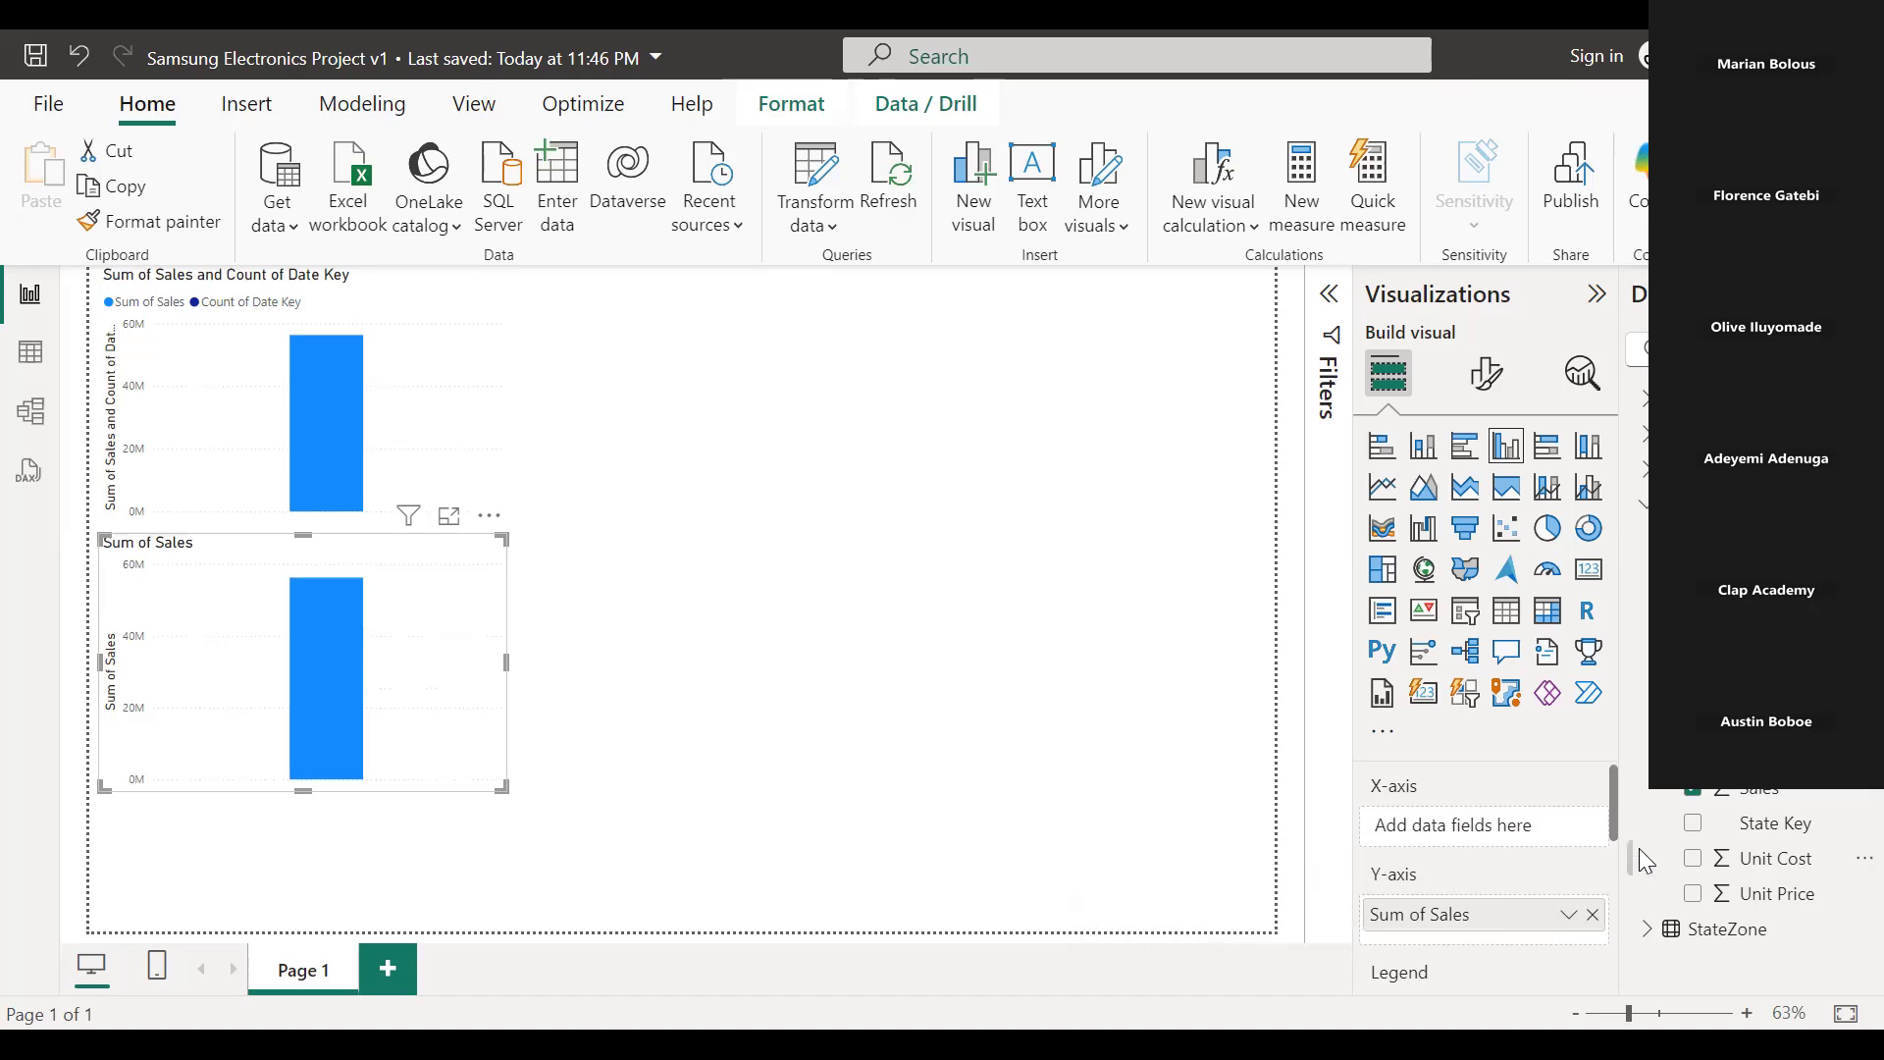
left_click_drag(1766, 648, 1449, 827)
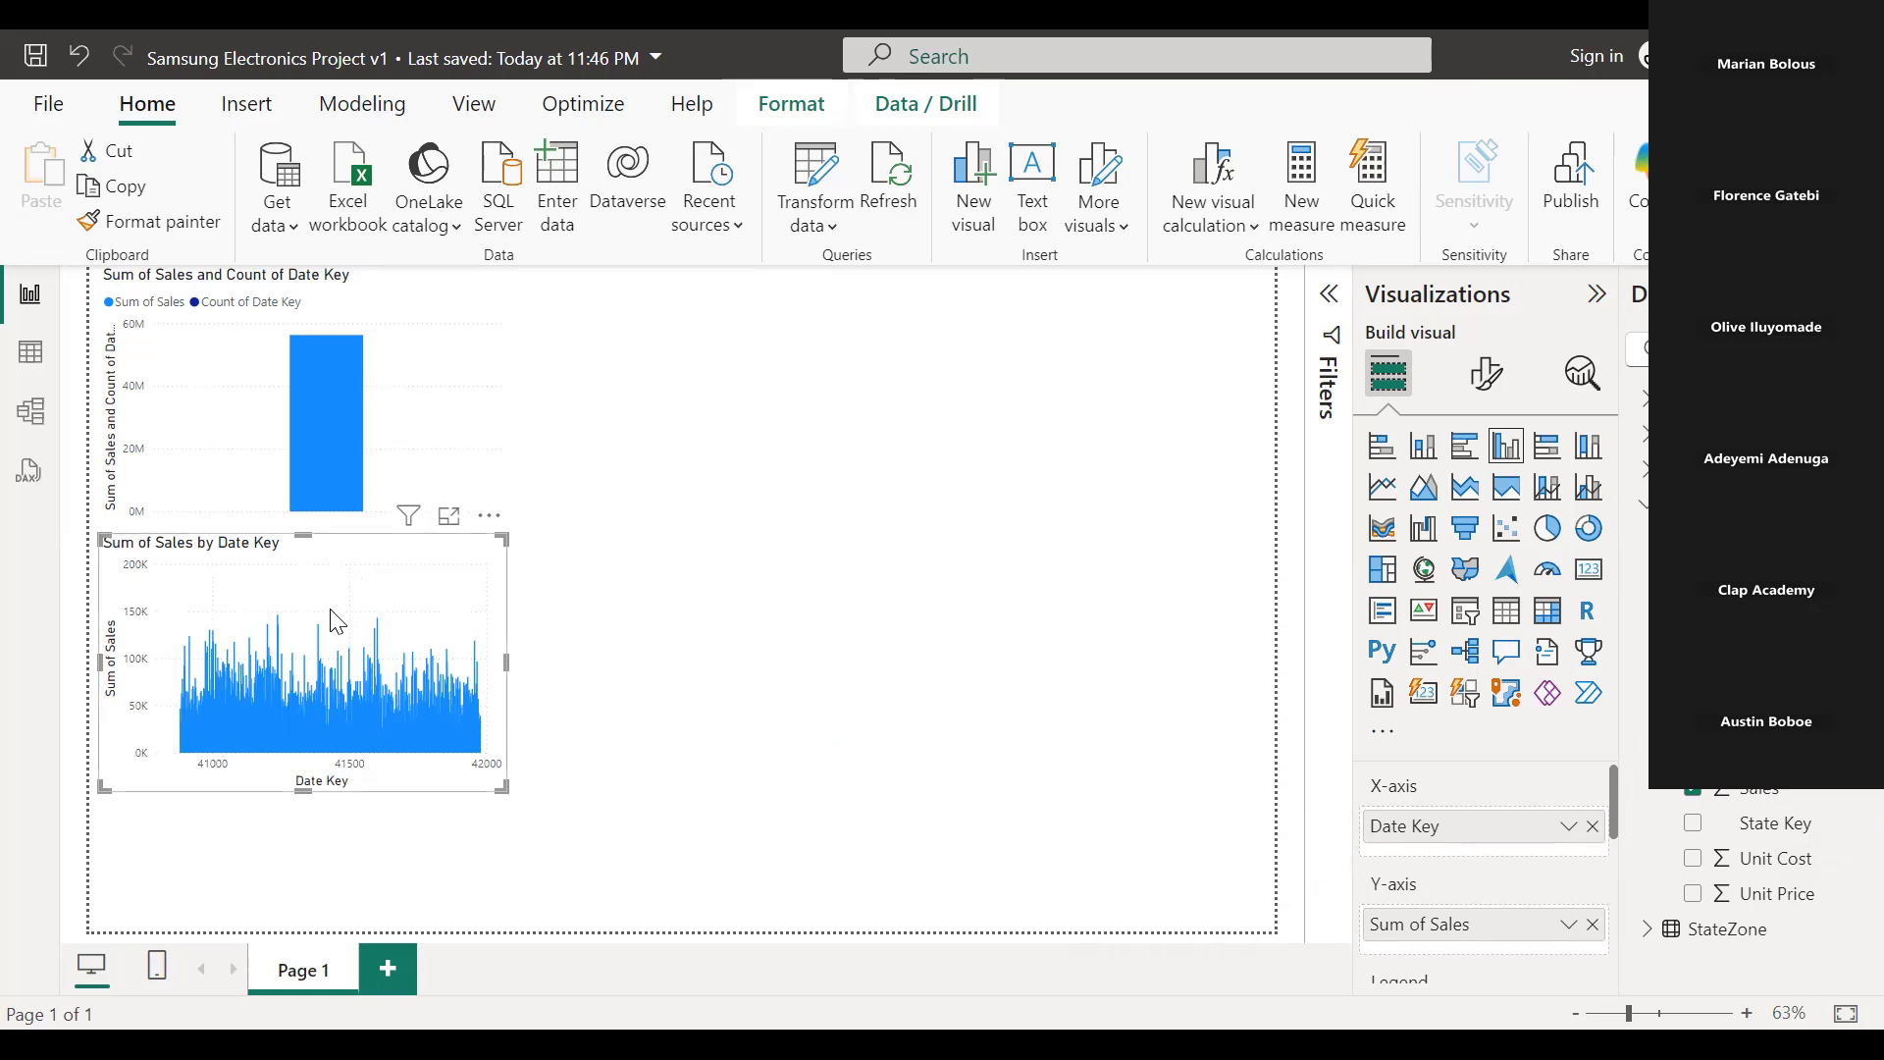
Change the data type of the Date Key column in the SalesDetails table to Date.
left_click(31, 356)
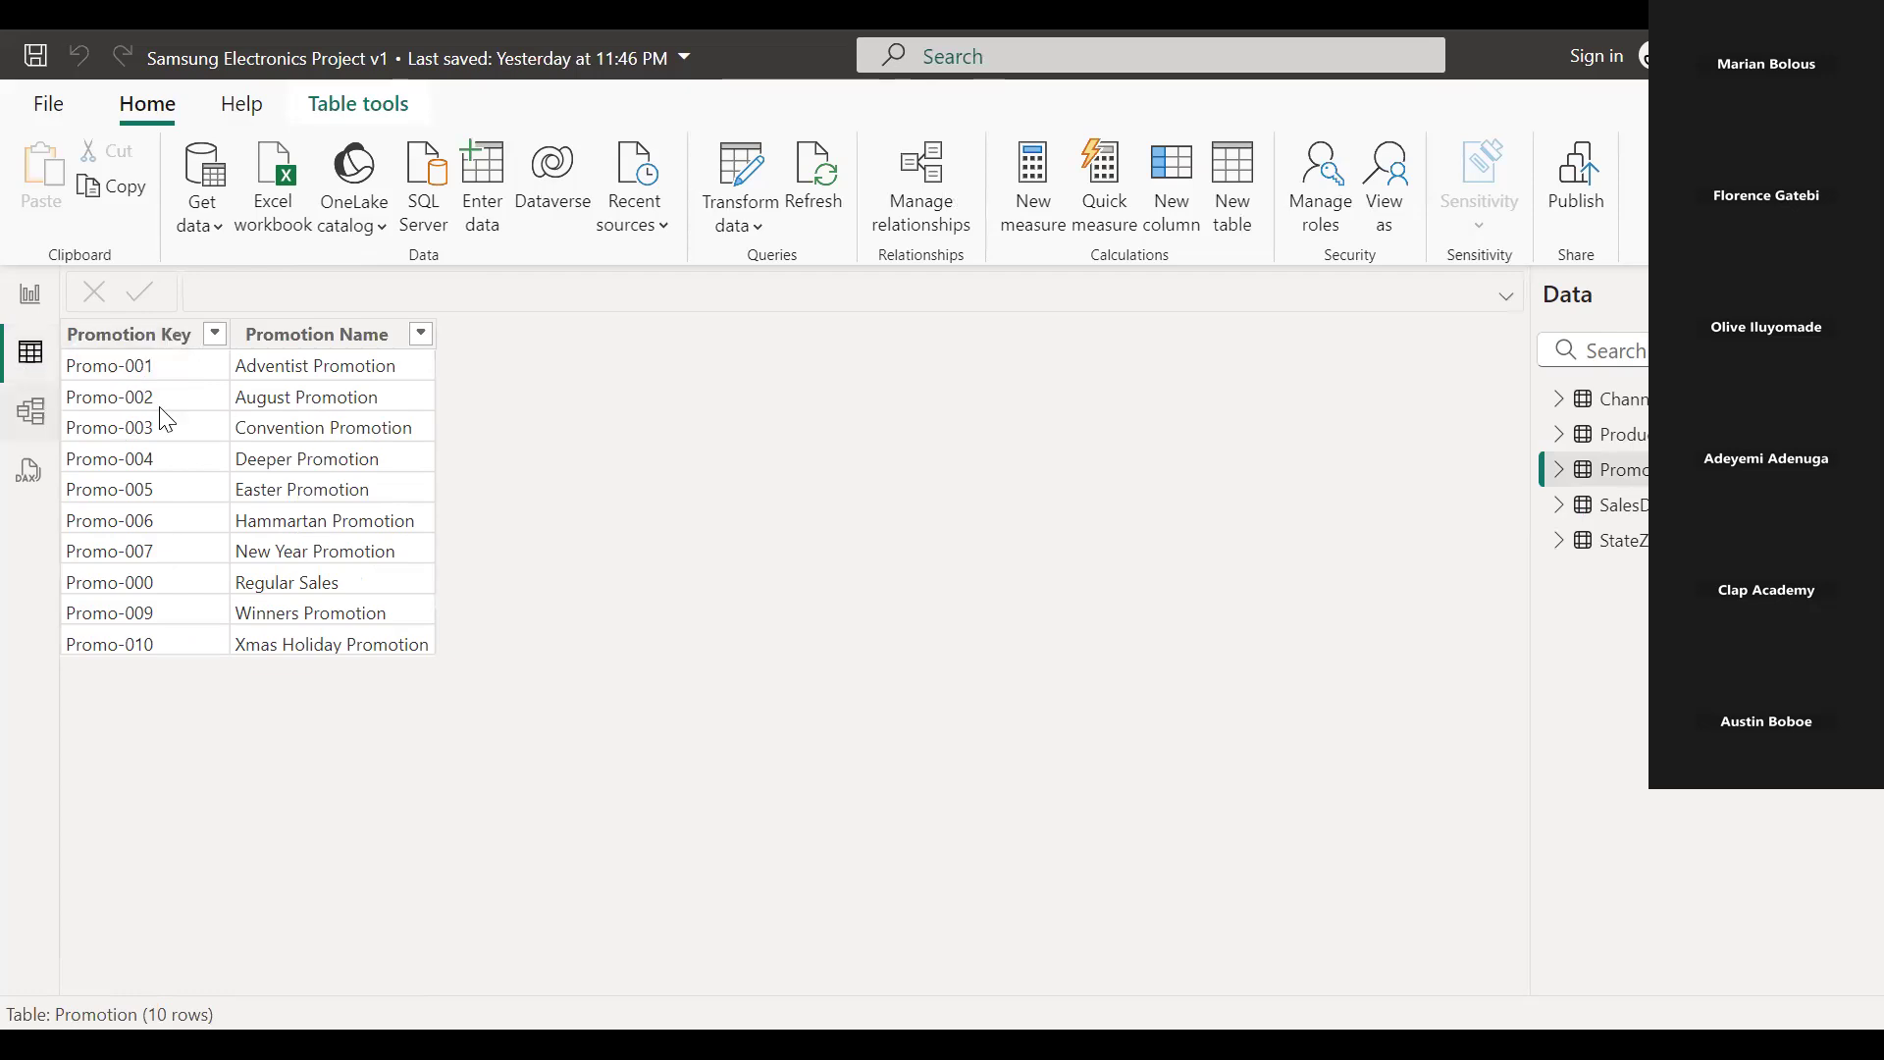
left_click(1624, 506)
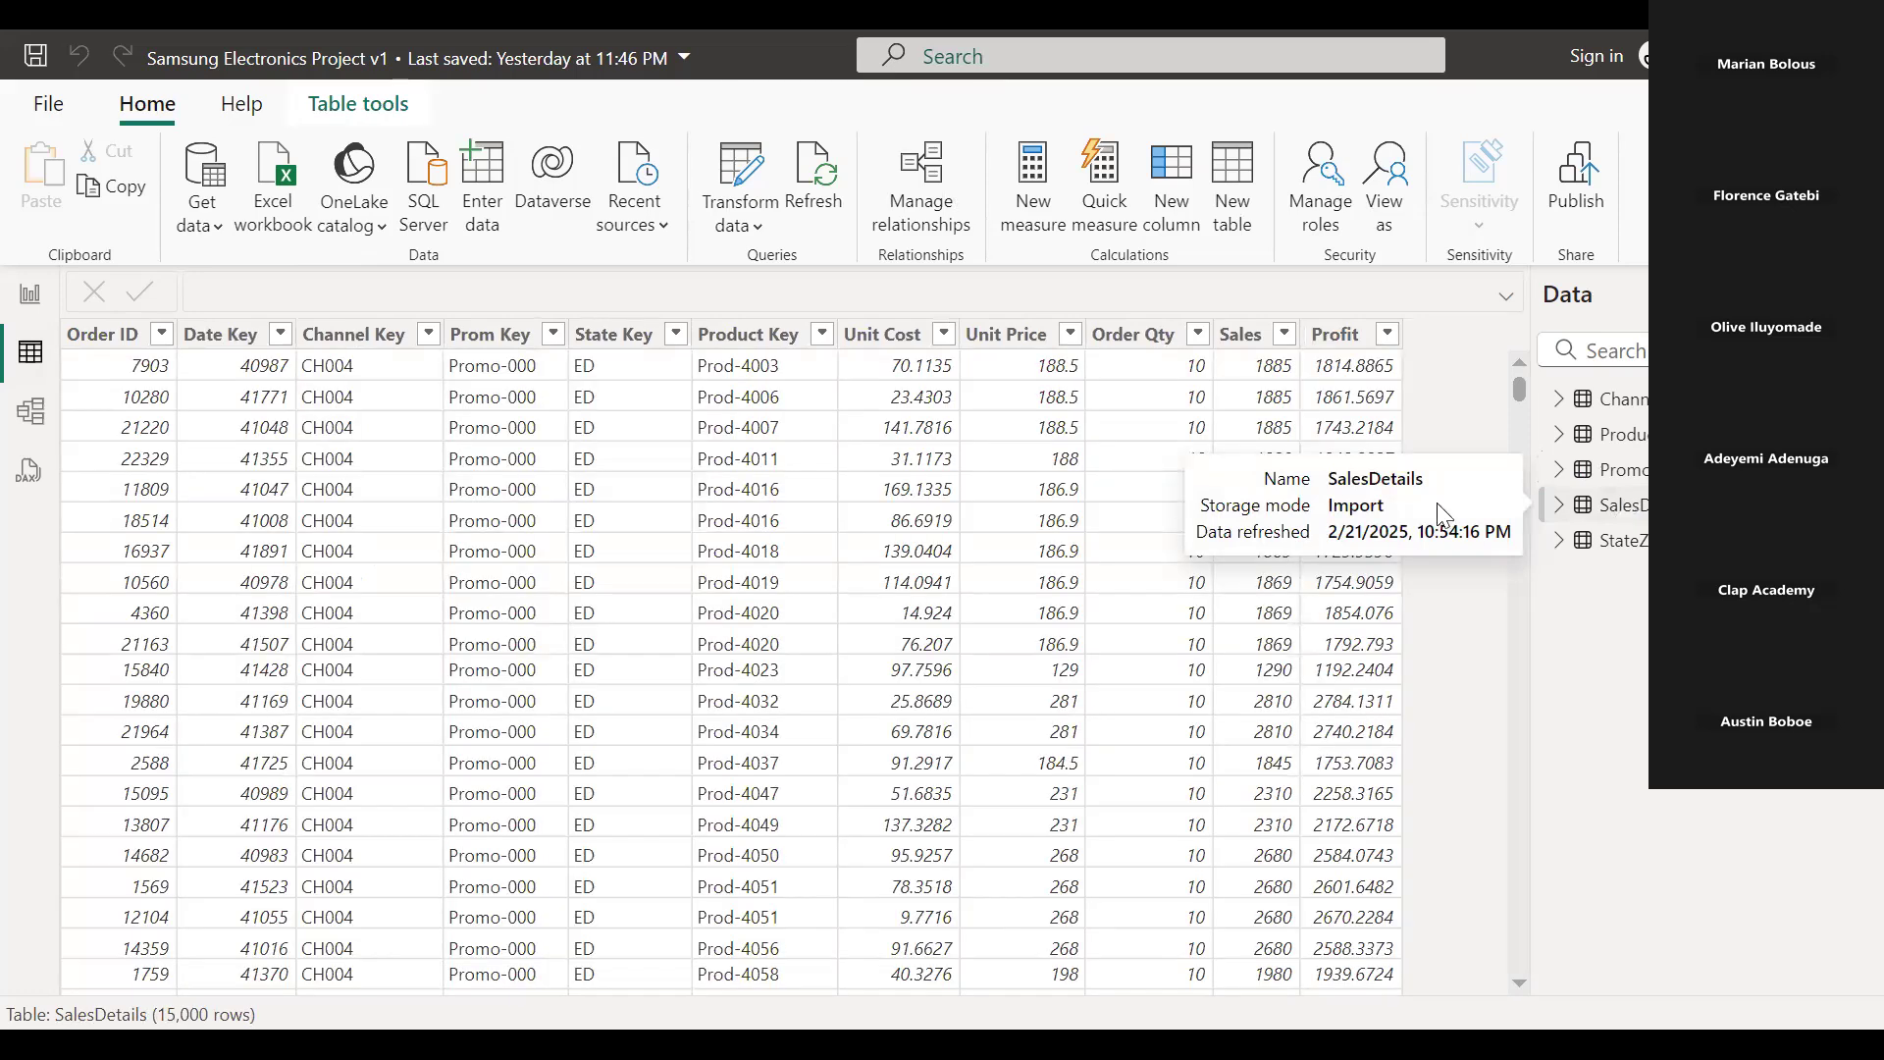
left_click(328, 343)
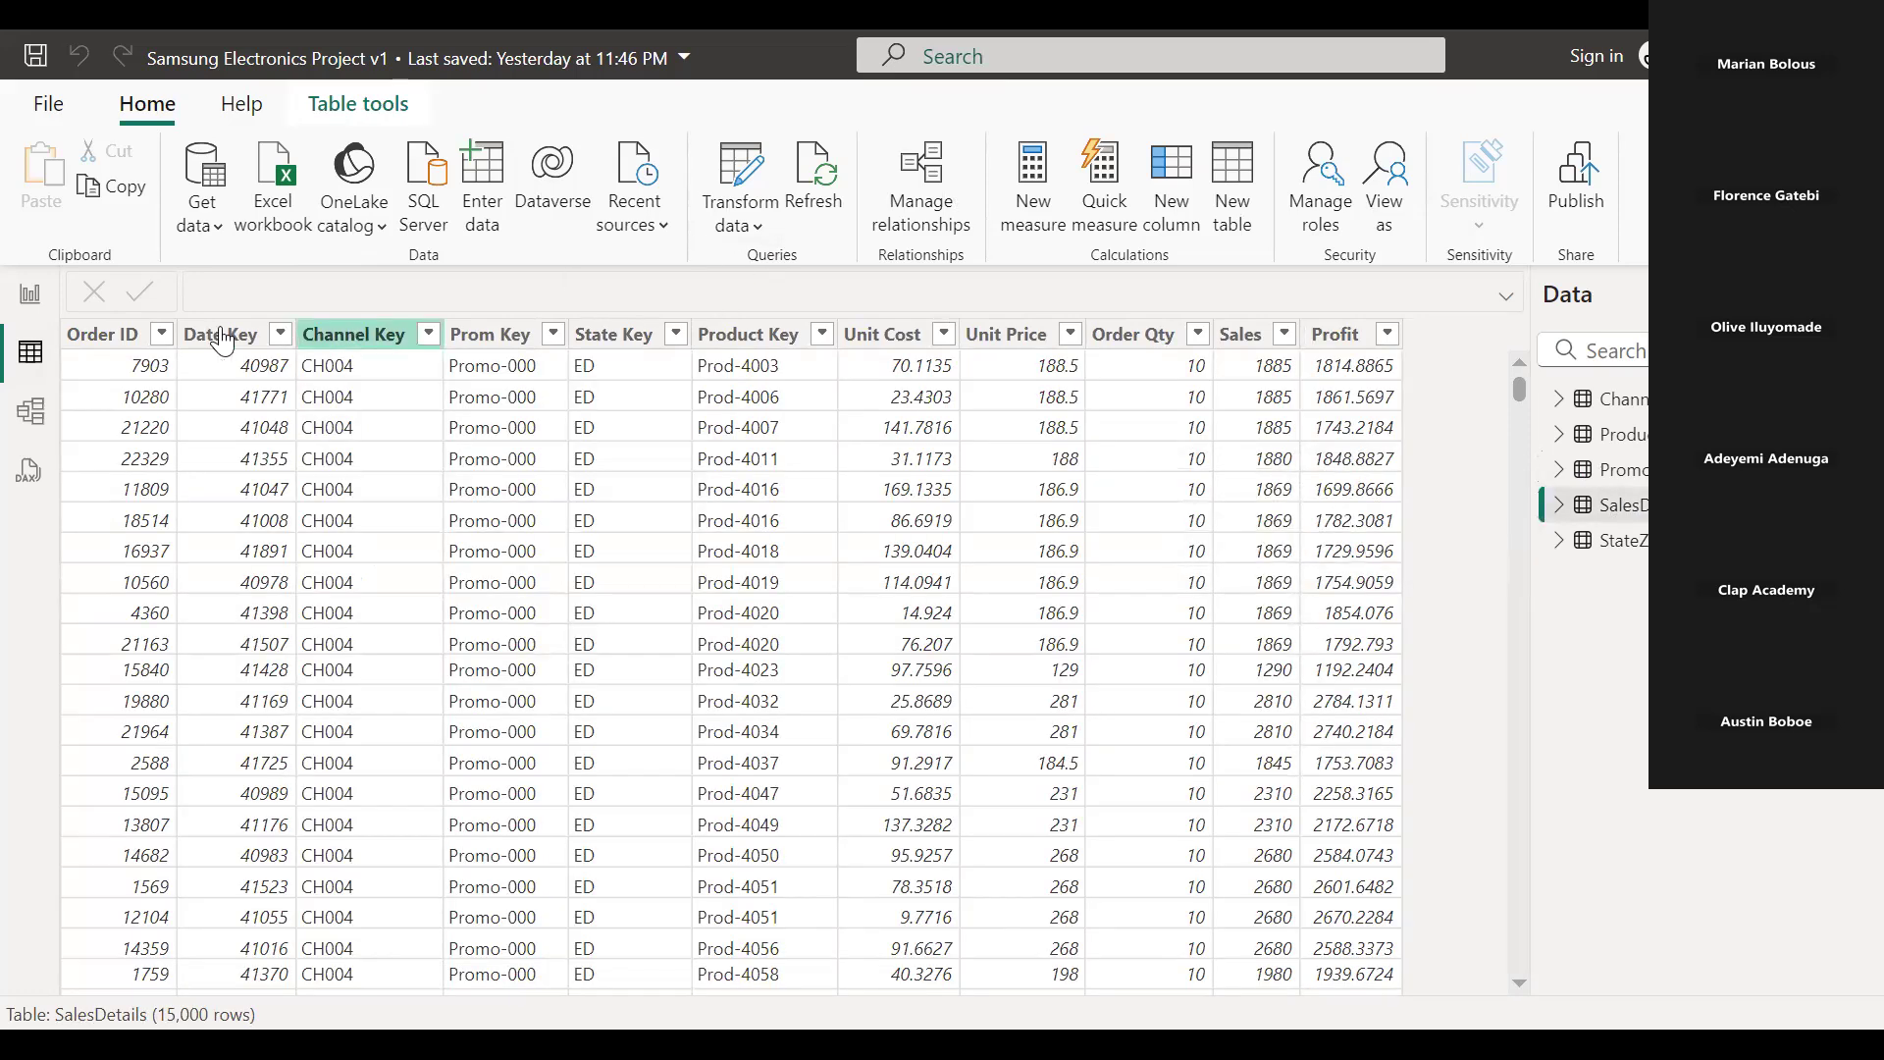
left_click(206, 344)
left_click(206, 344)
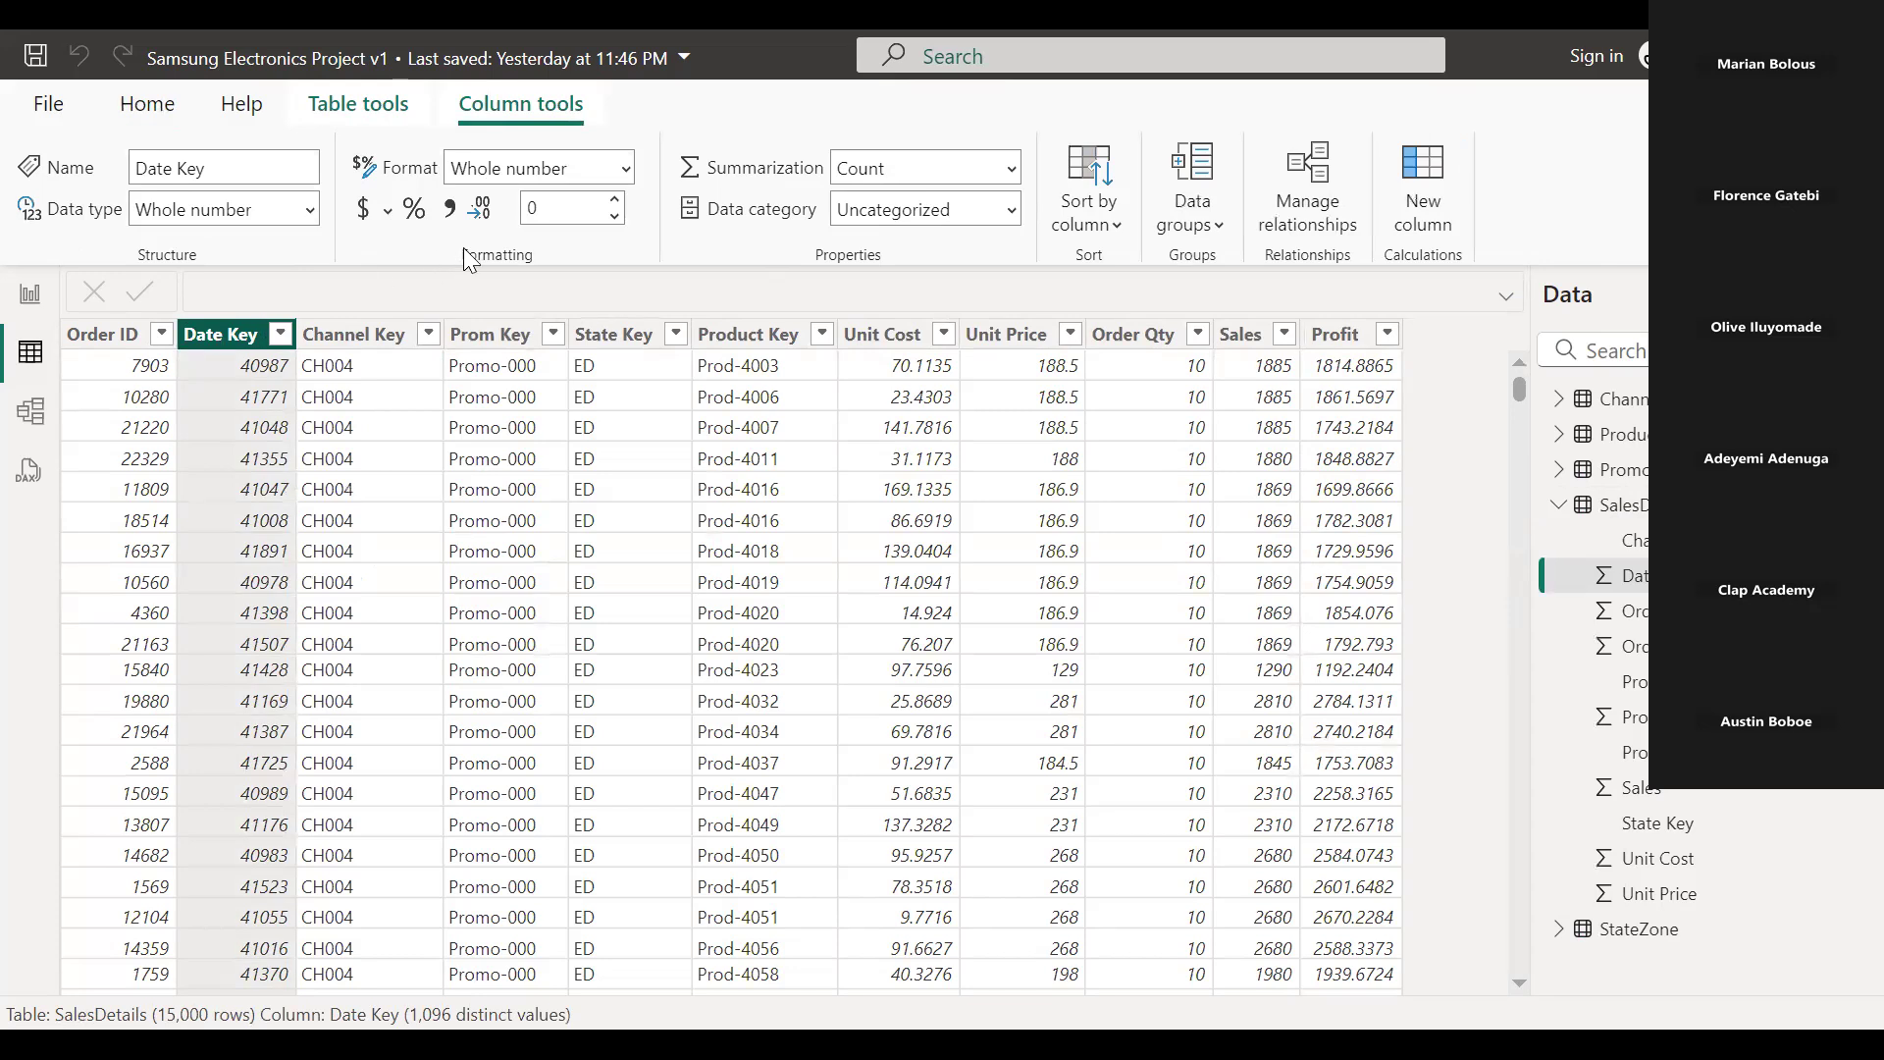
left_click(626, 169)
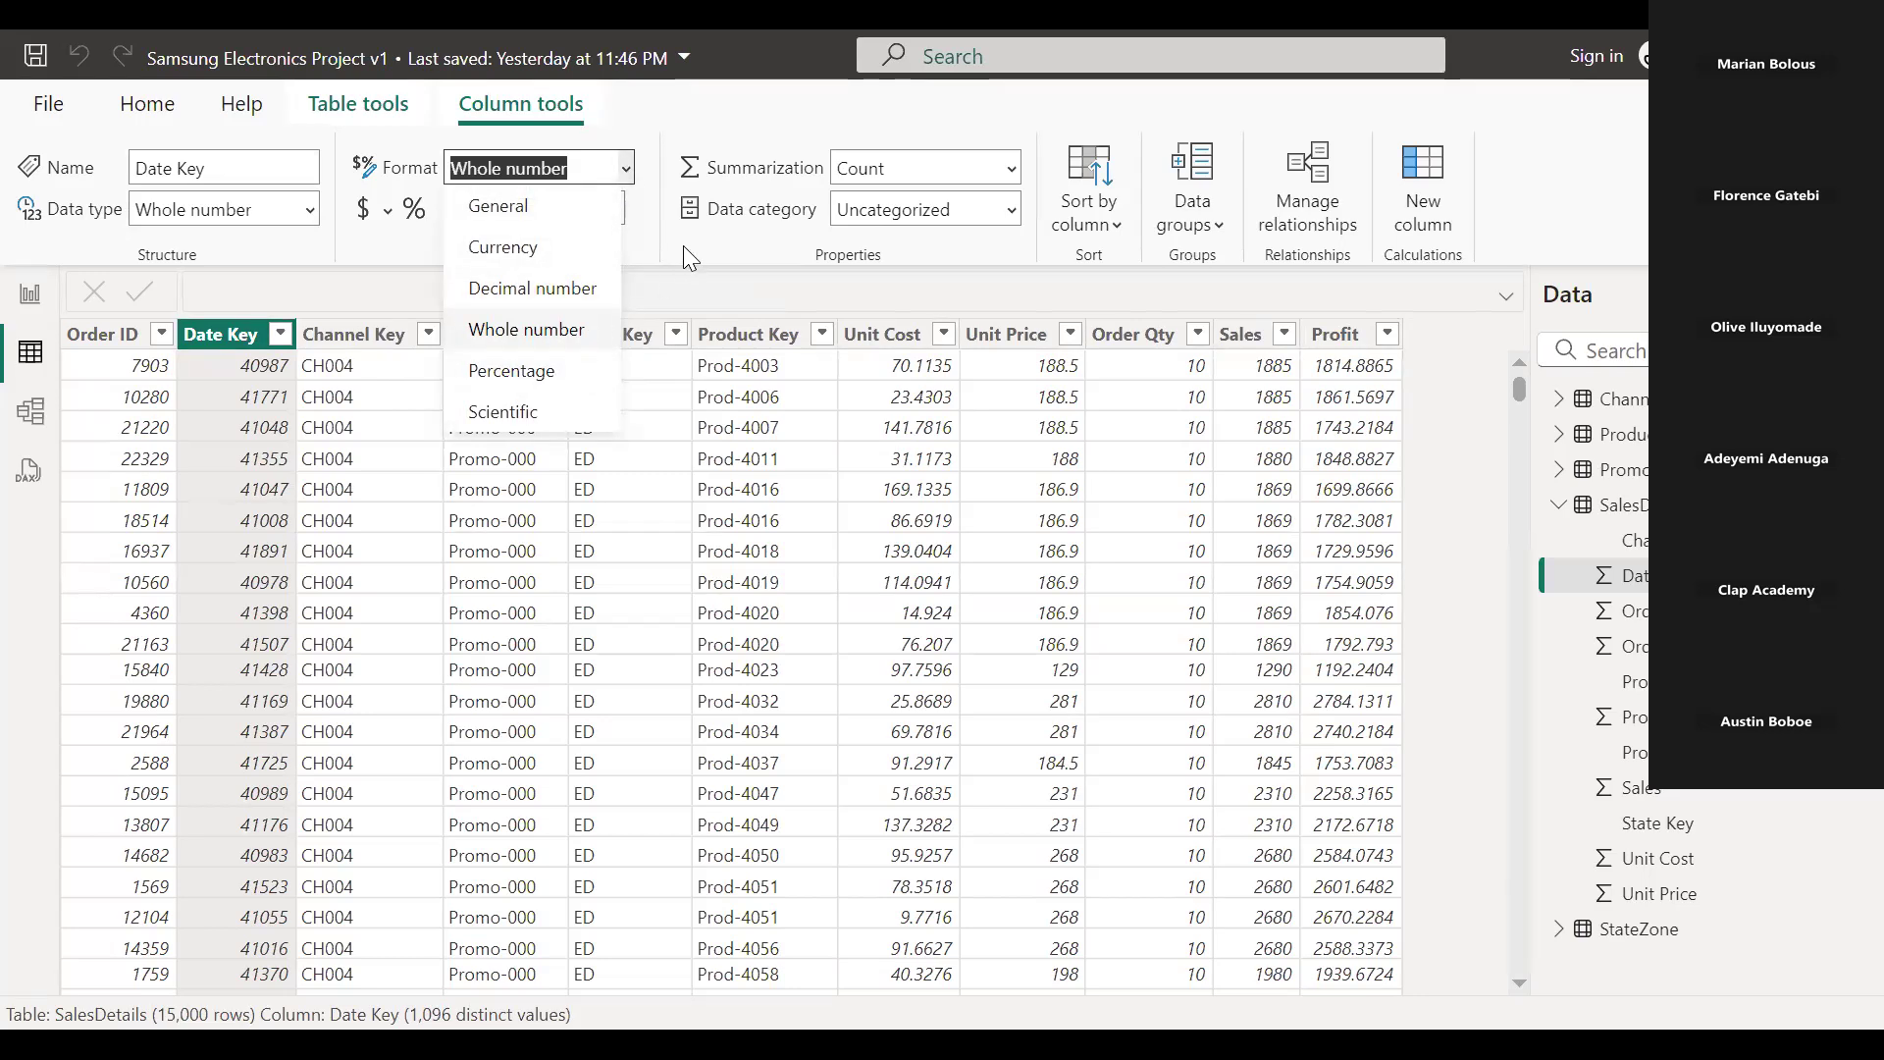
left_click(648, 245)
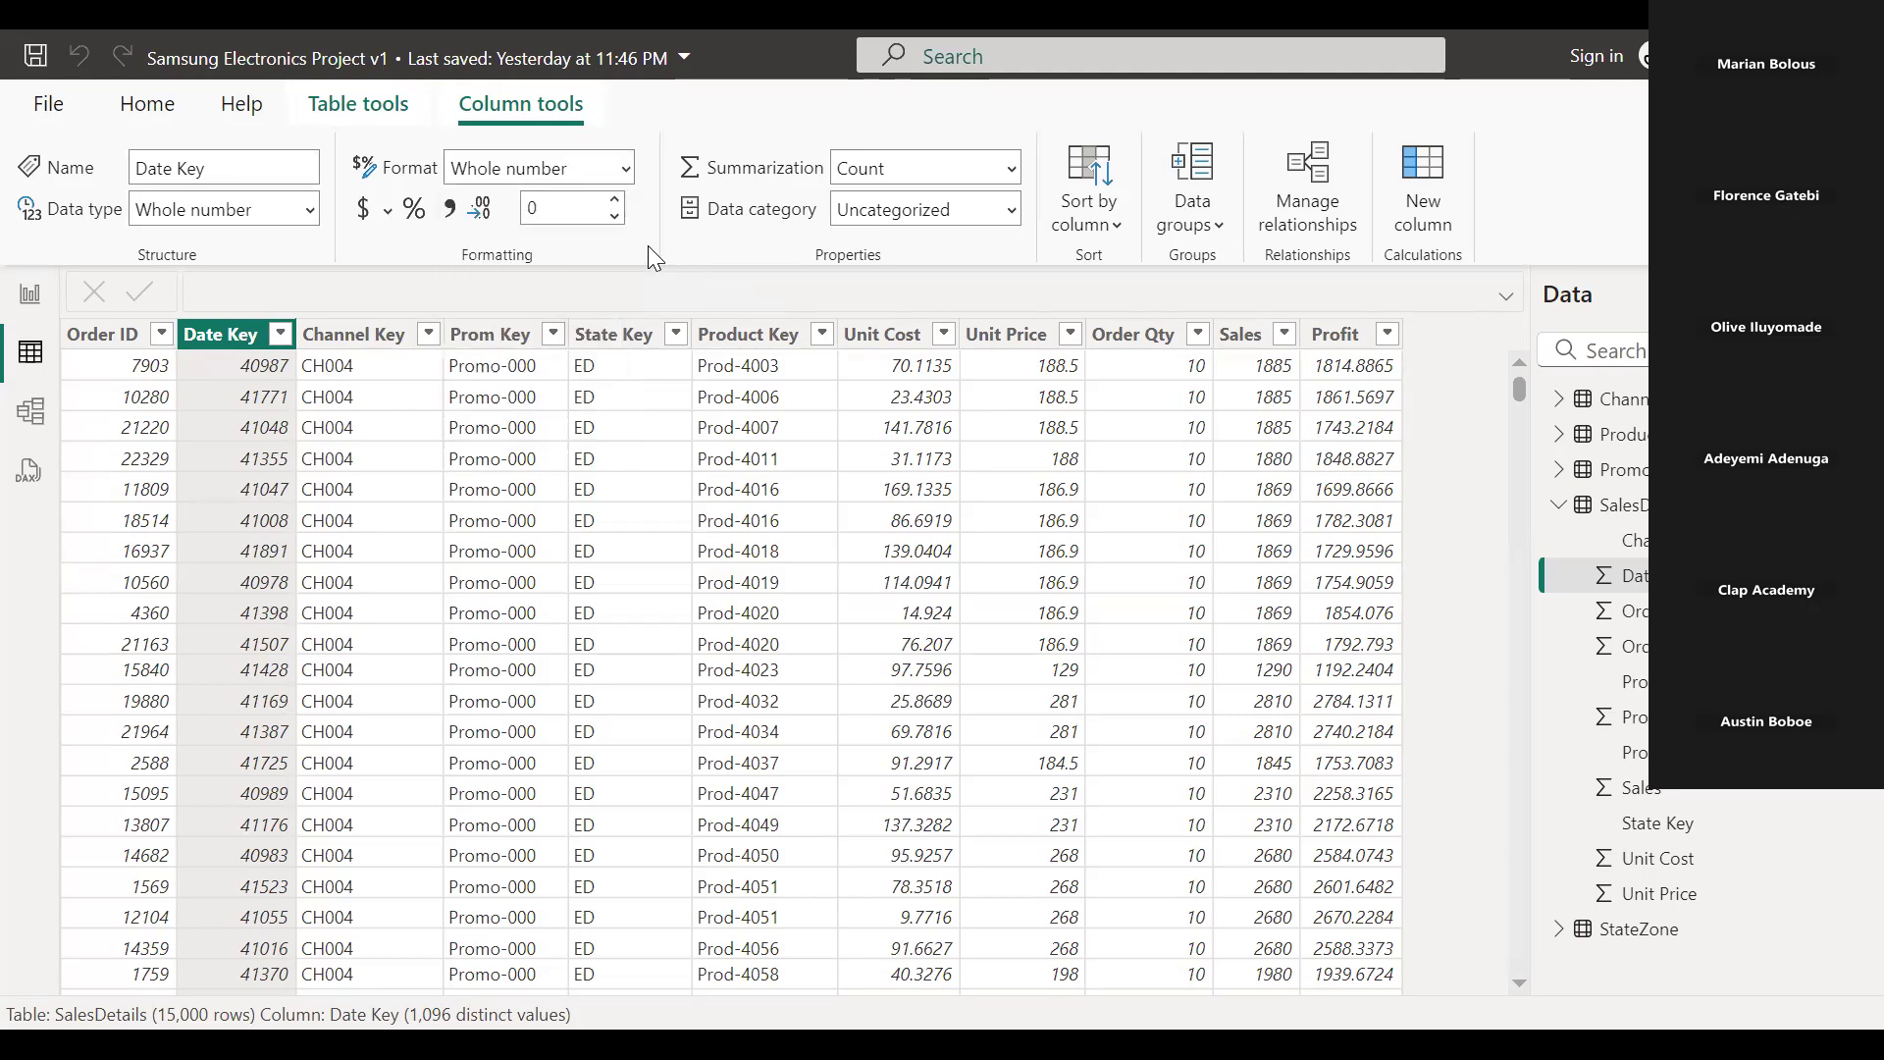
left_click(310, 218)
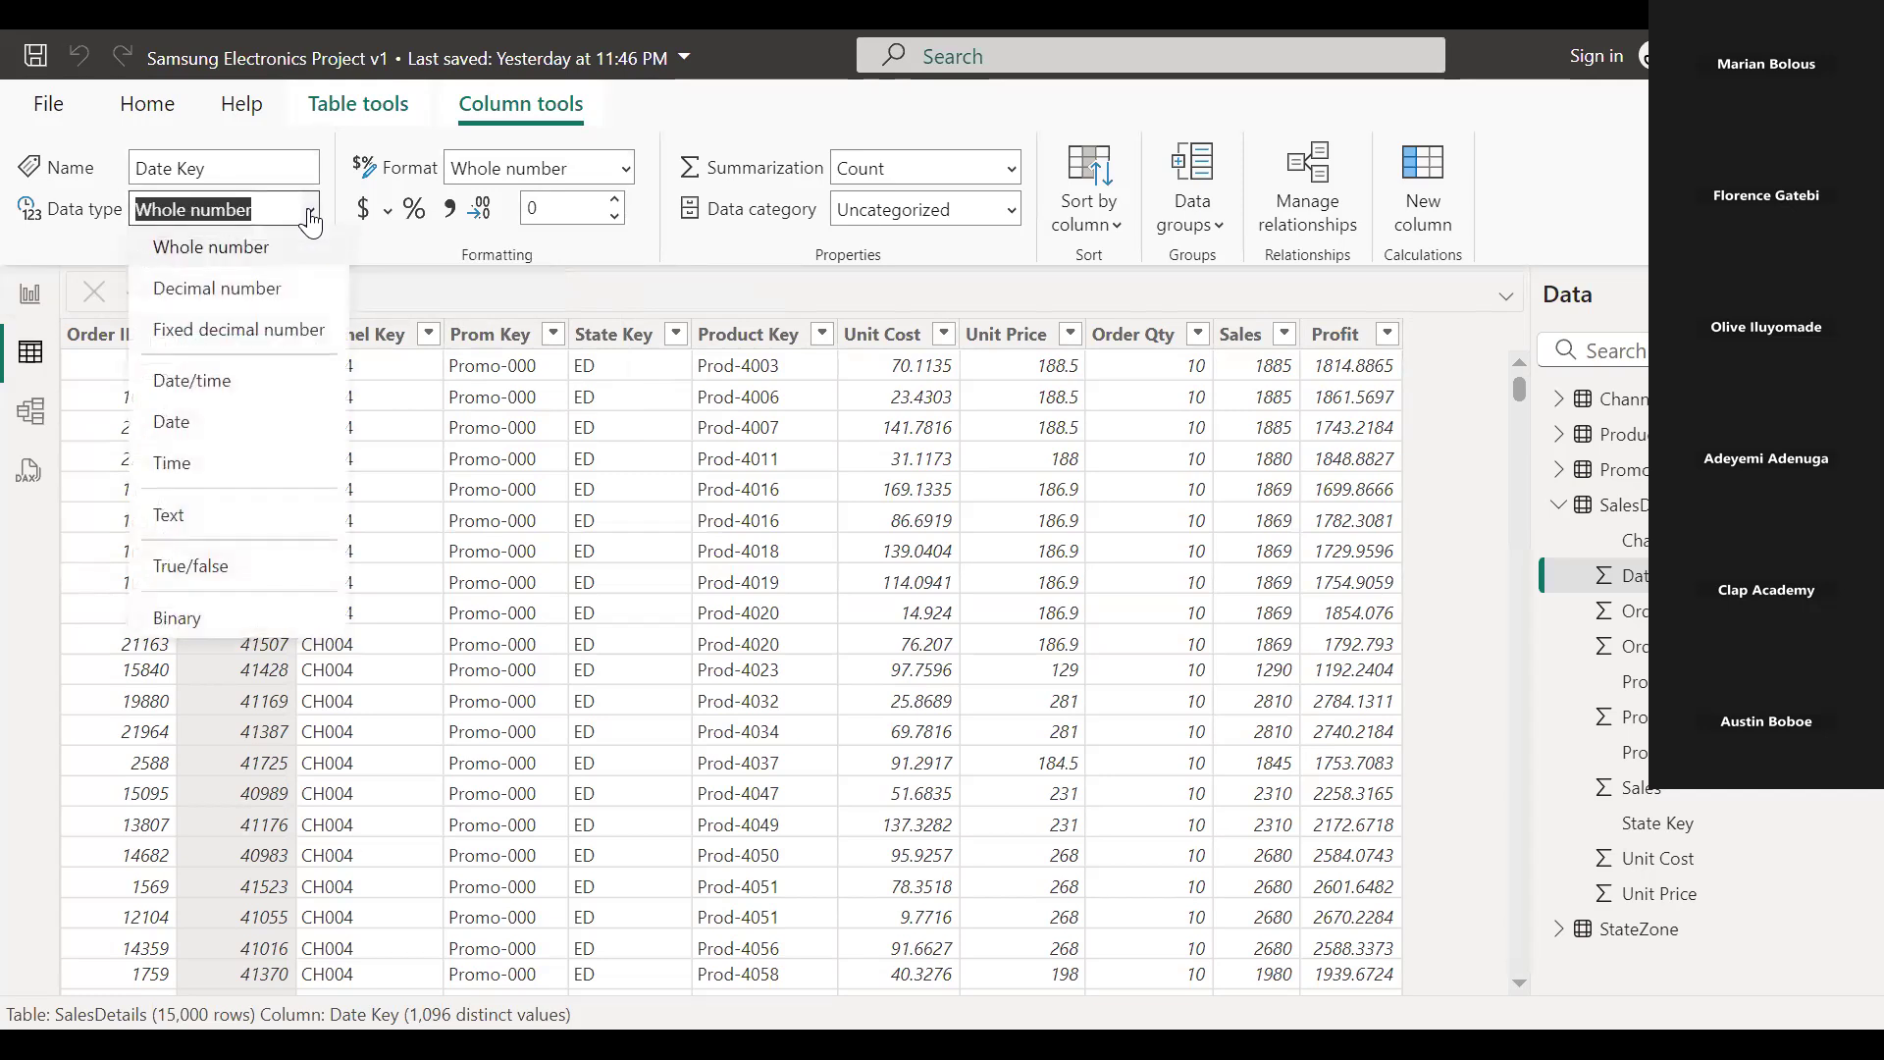
left_click(175, 424)
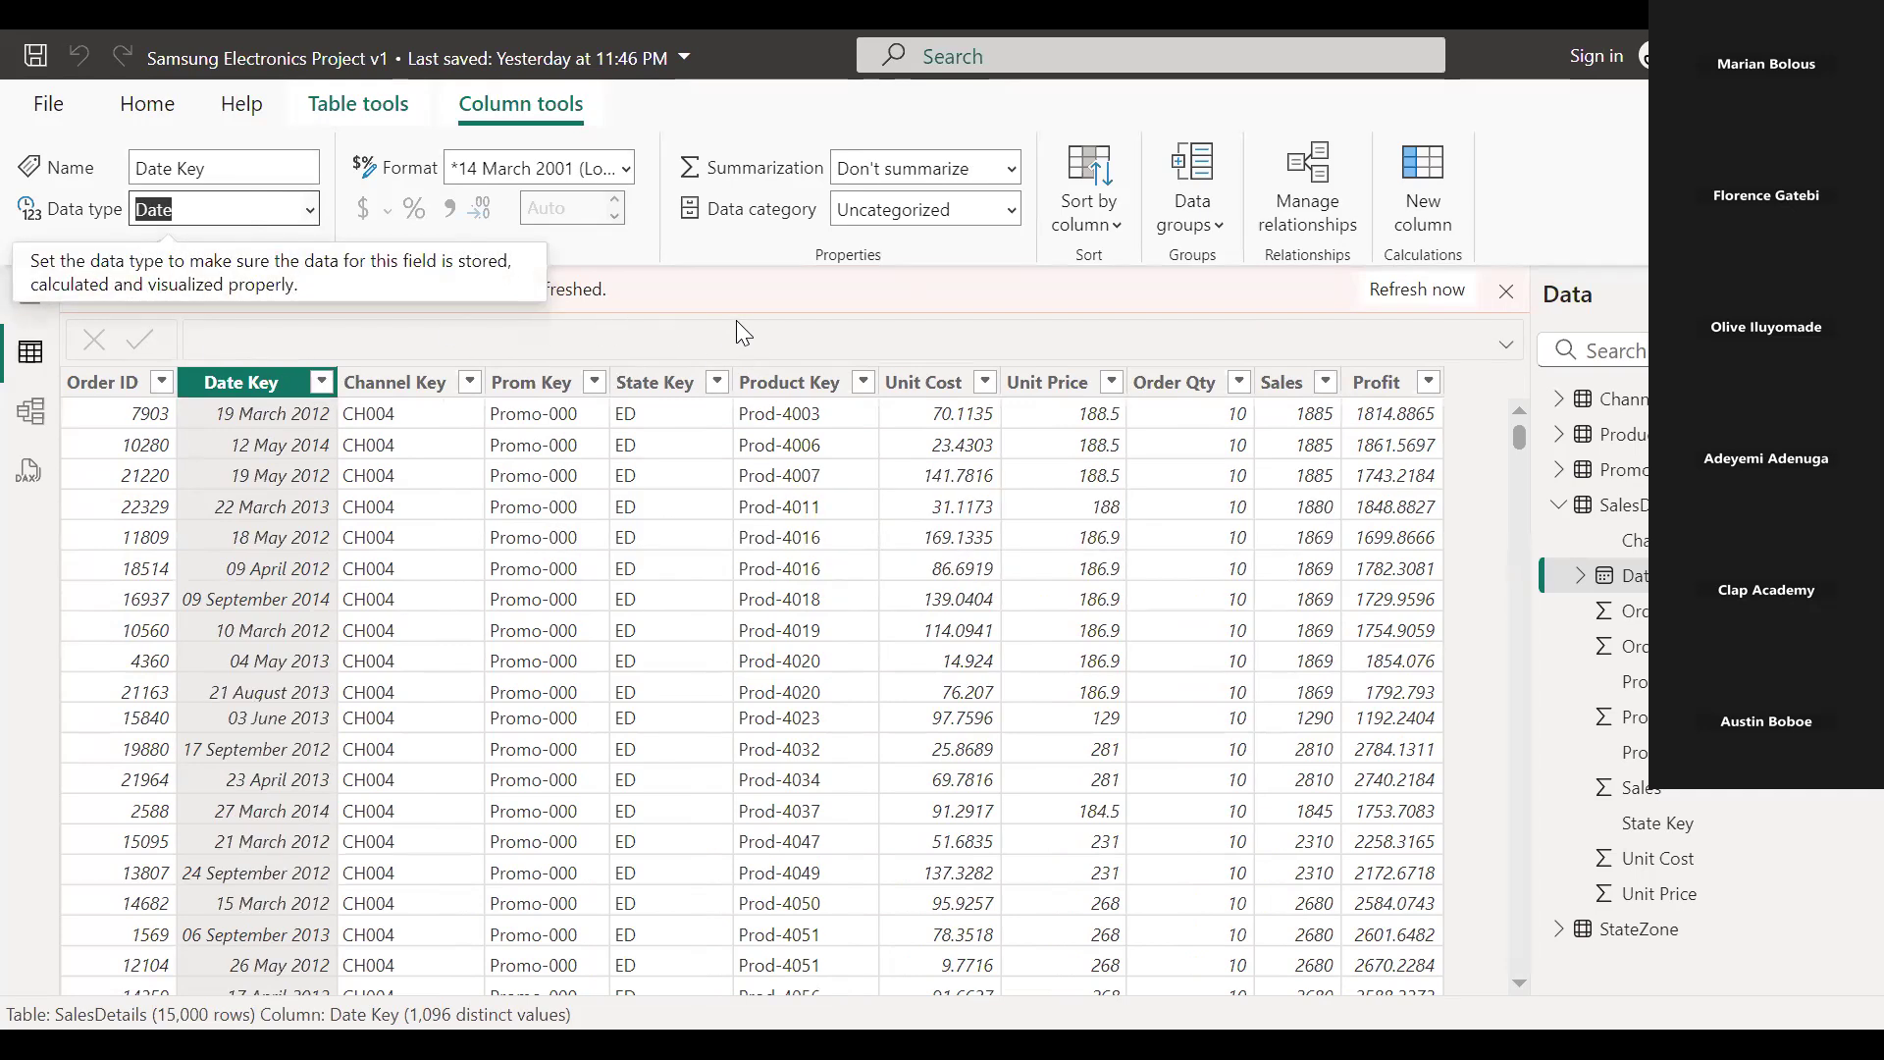
Back in the report, replace the lower chart's X-axis field with the Date Key hierarchy of Year, Quarter, Month and Day.
left_click(35, 359)
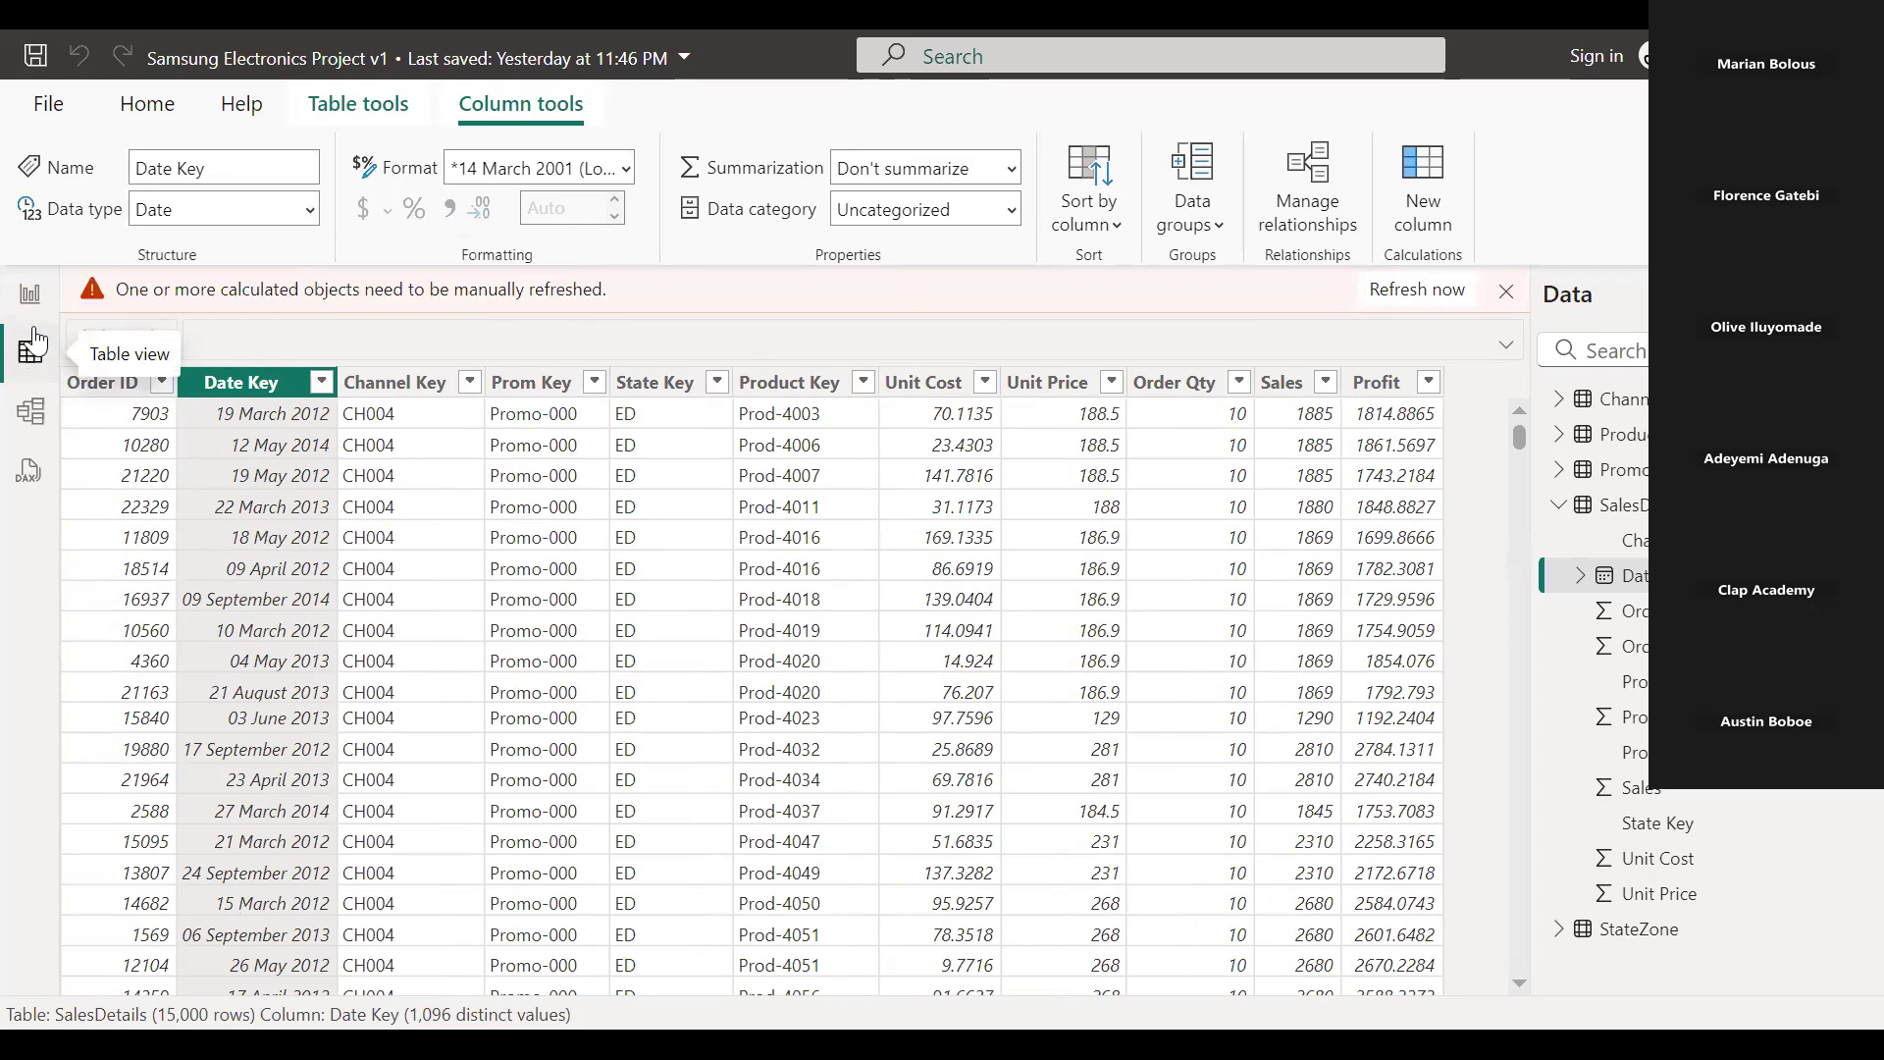
left_click(29, 296)
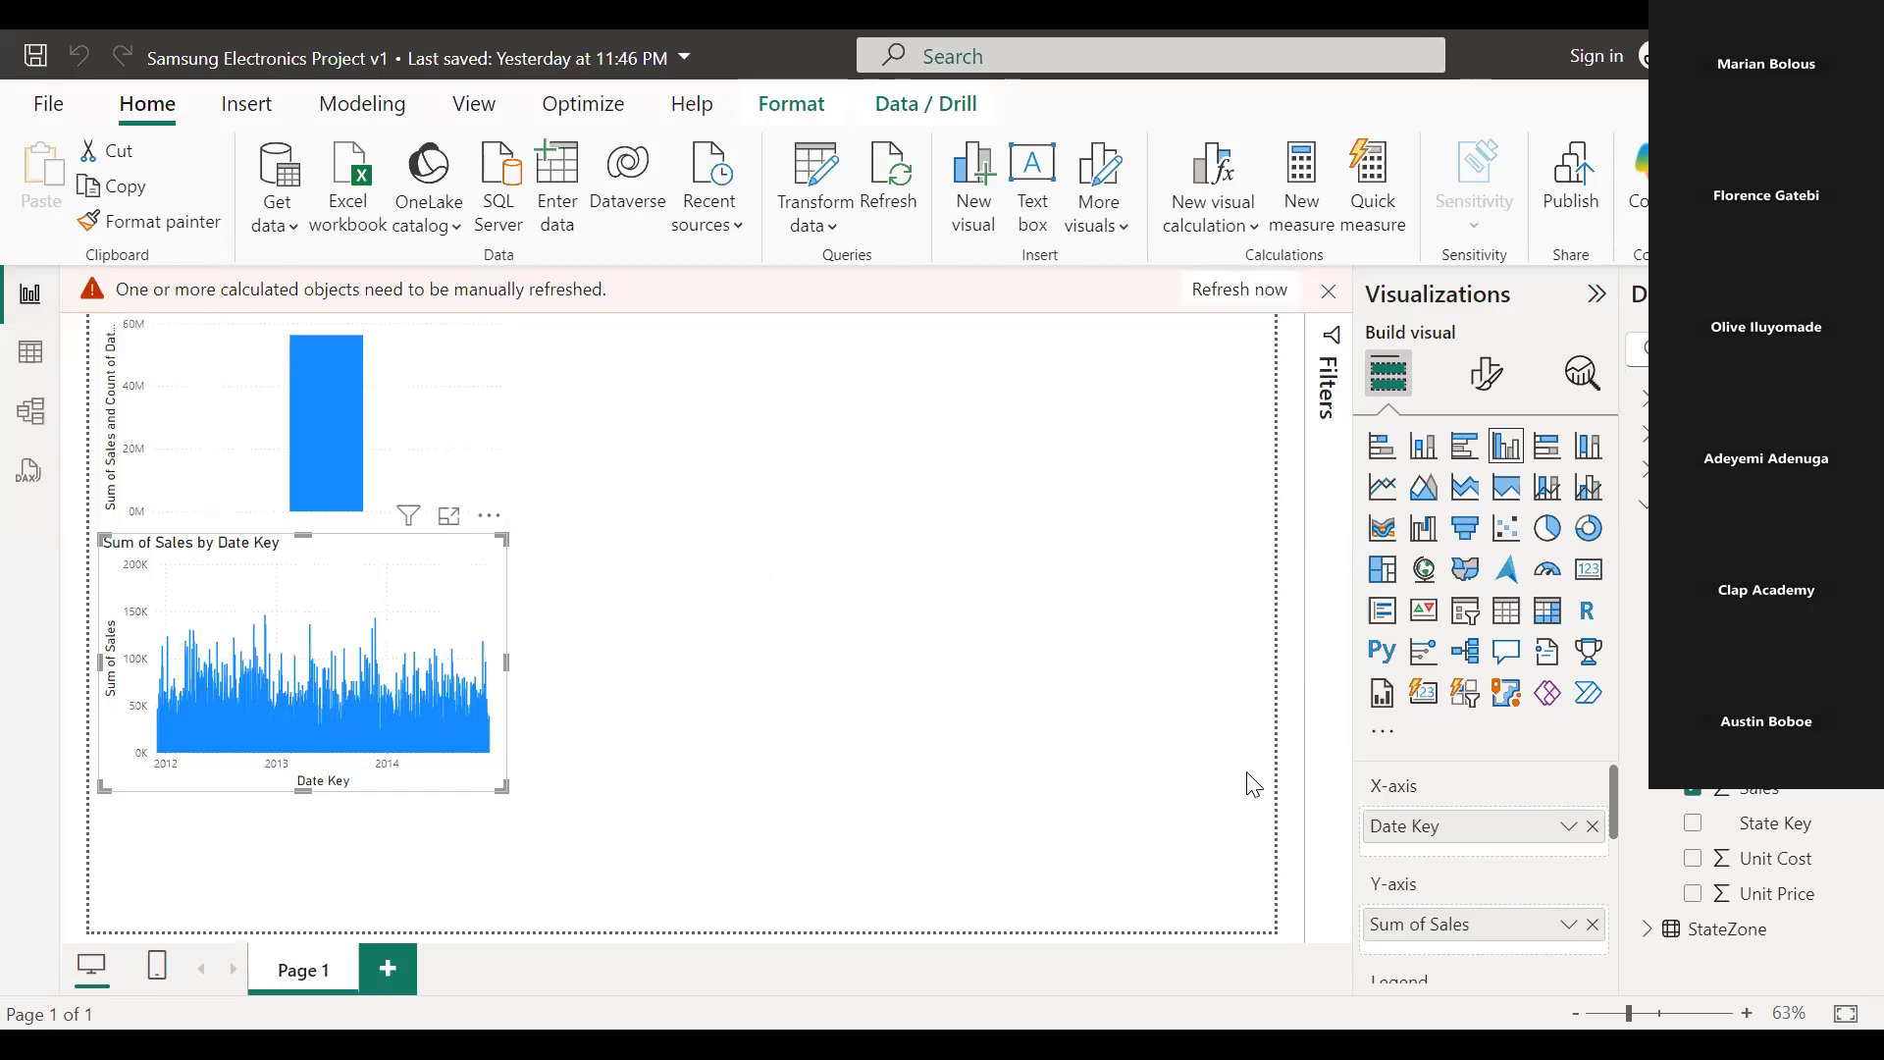
left_click(1594, 826)
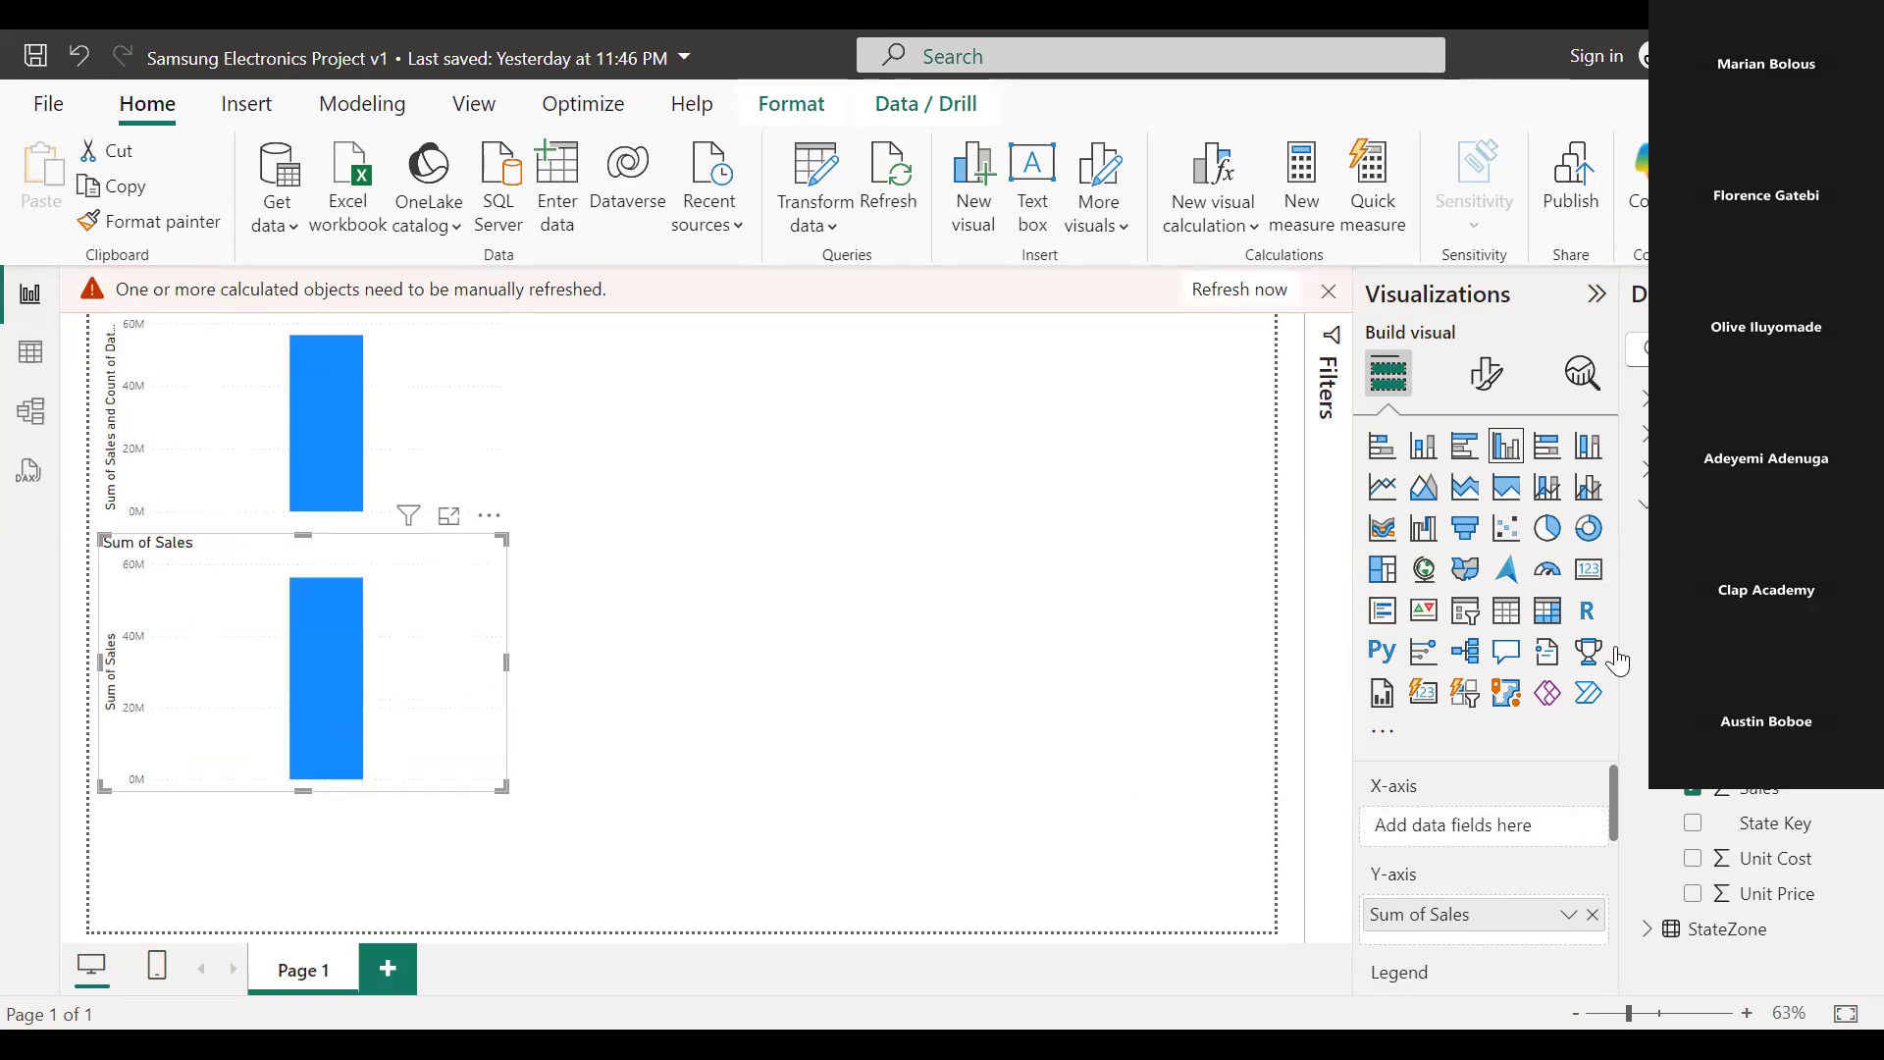
key("ctrl+z")
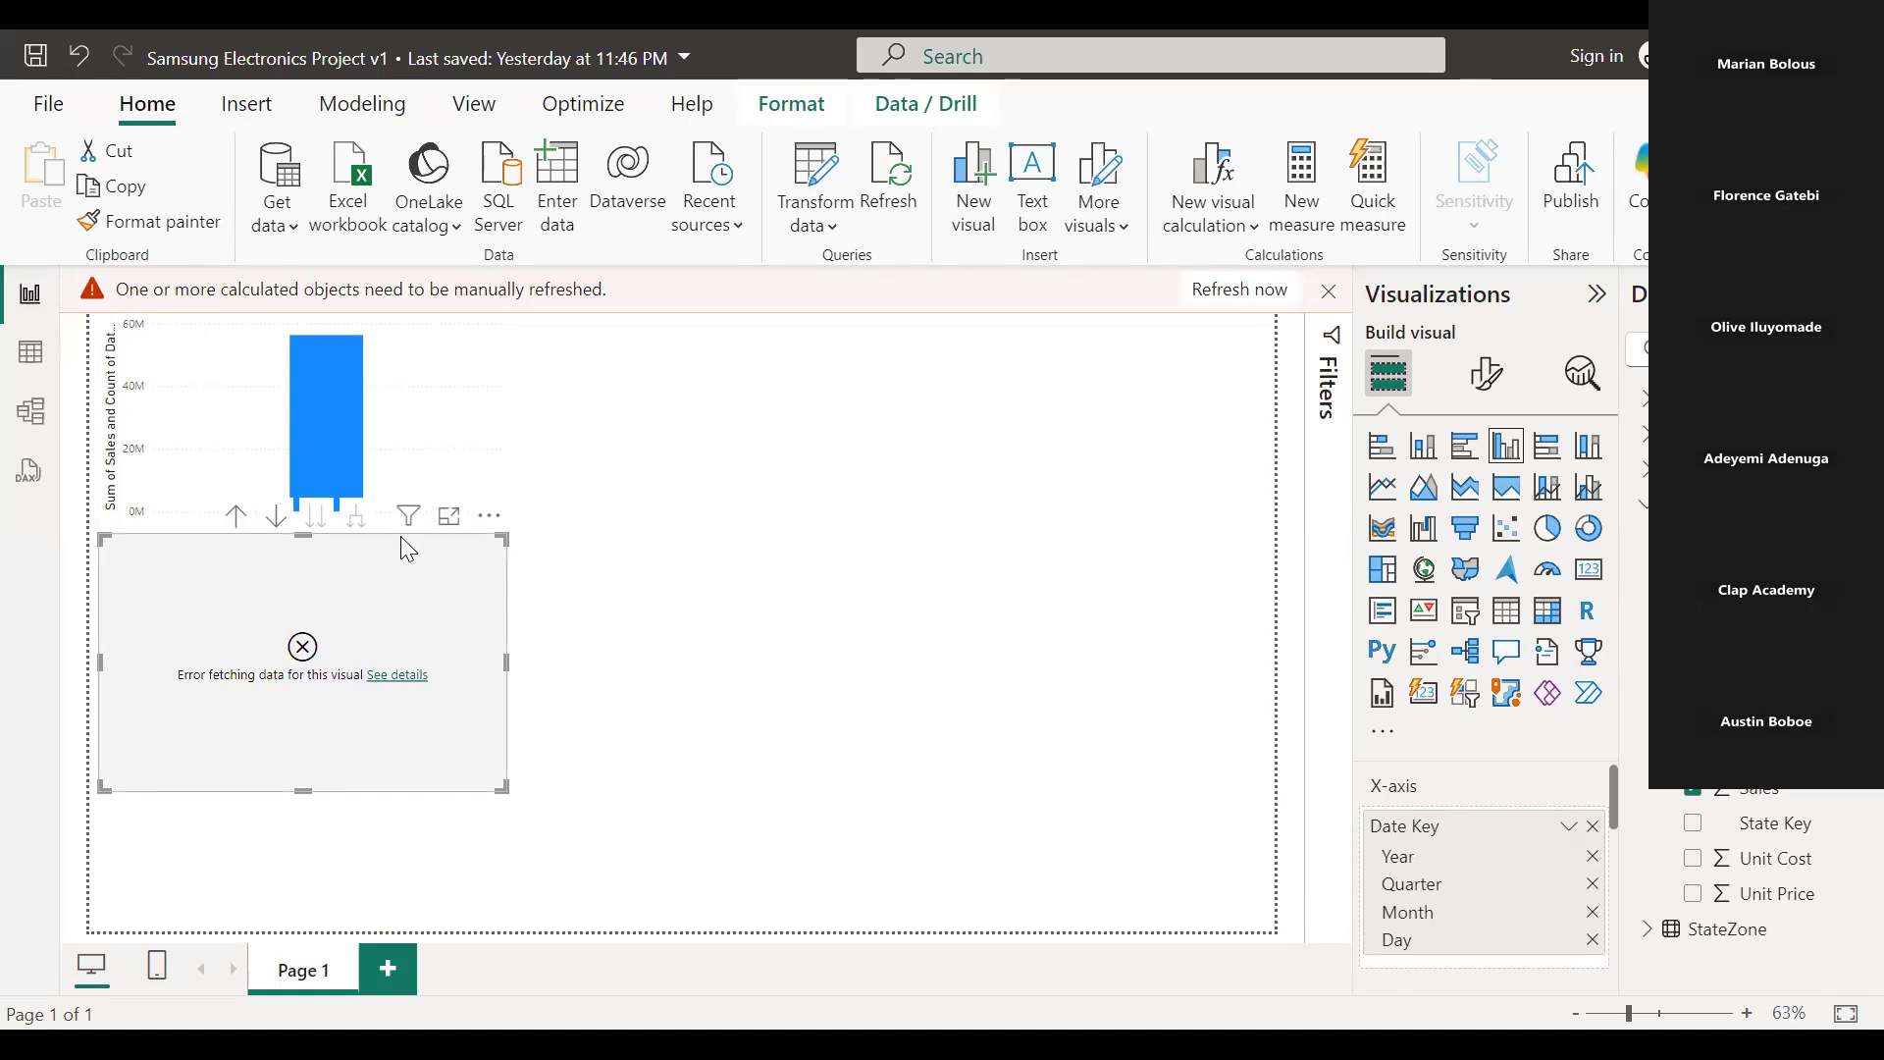
left_click(238, 518)
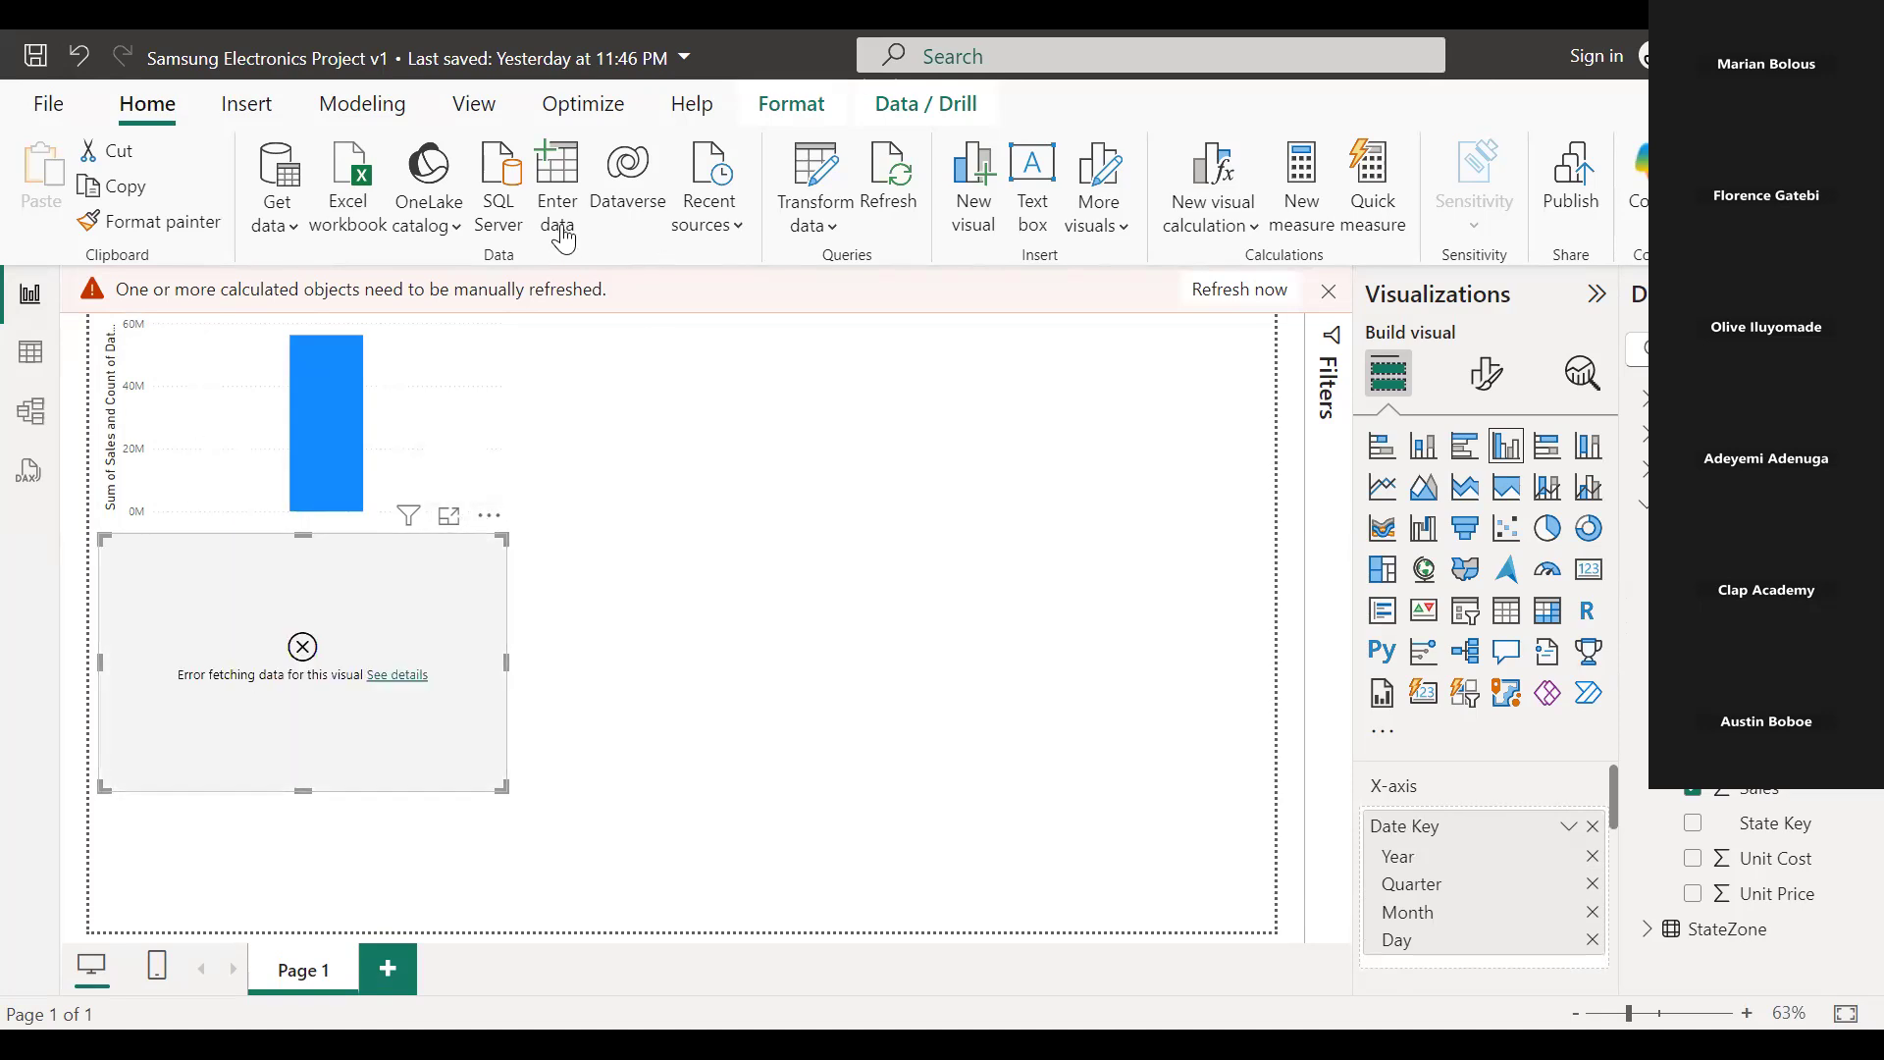
Reopen the Power Query Editor from the report to work on the date data.
left_click(836, 232)
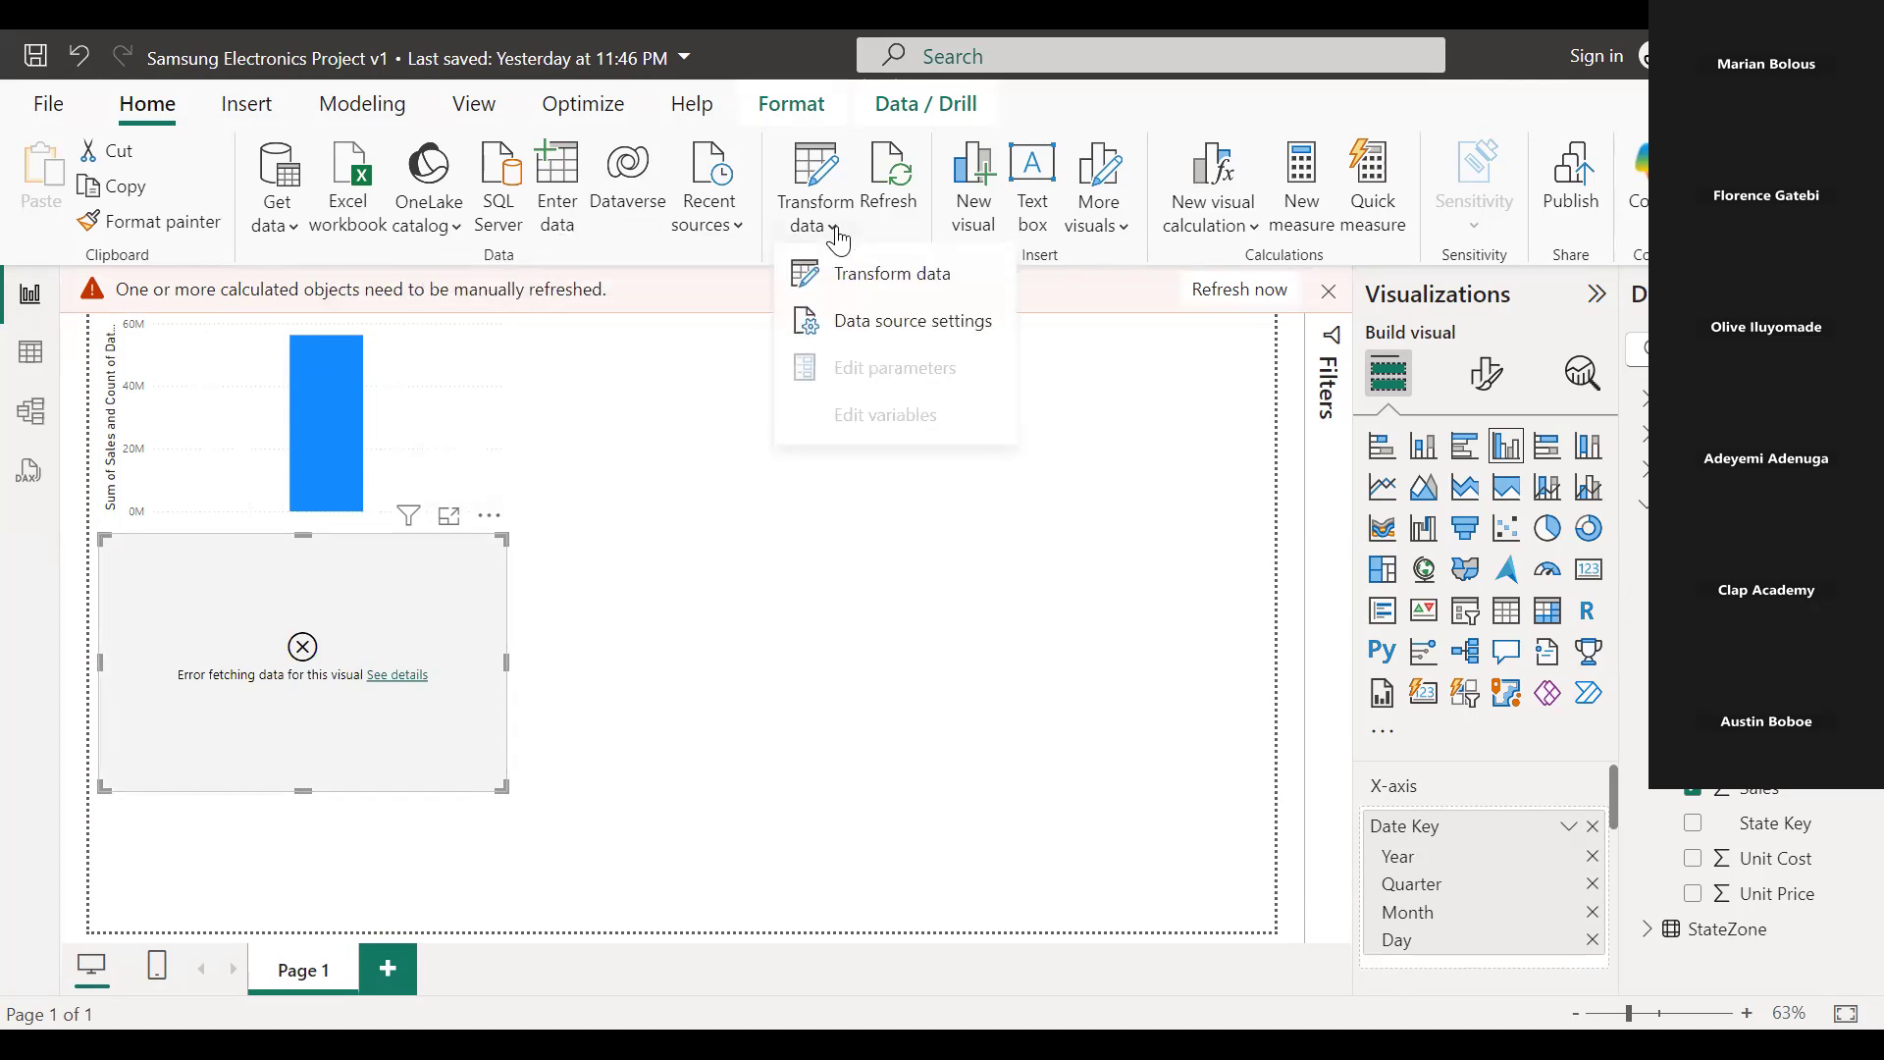
left_click(864, 275)
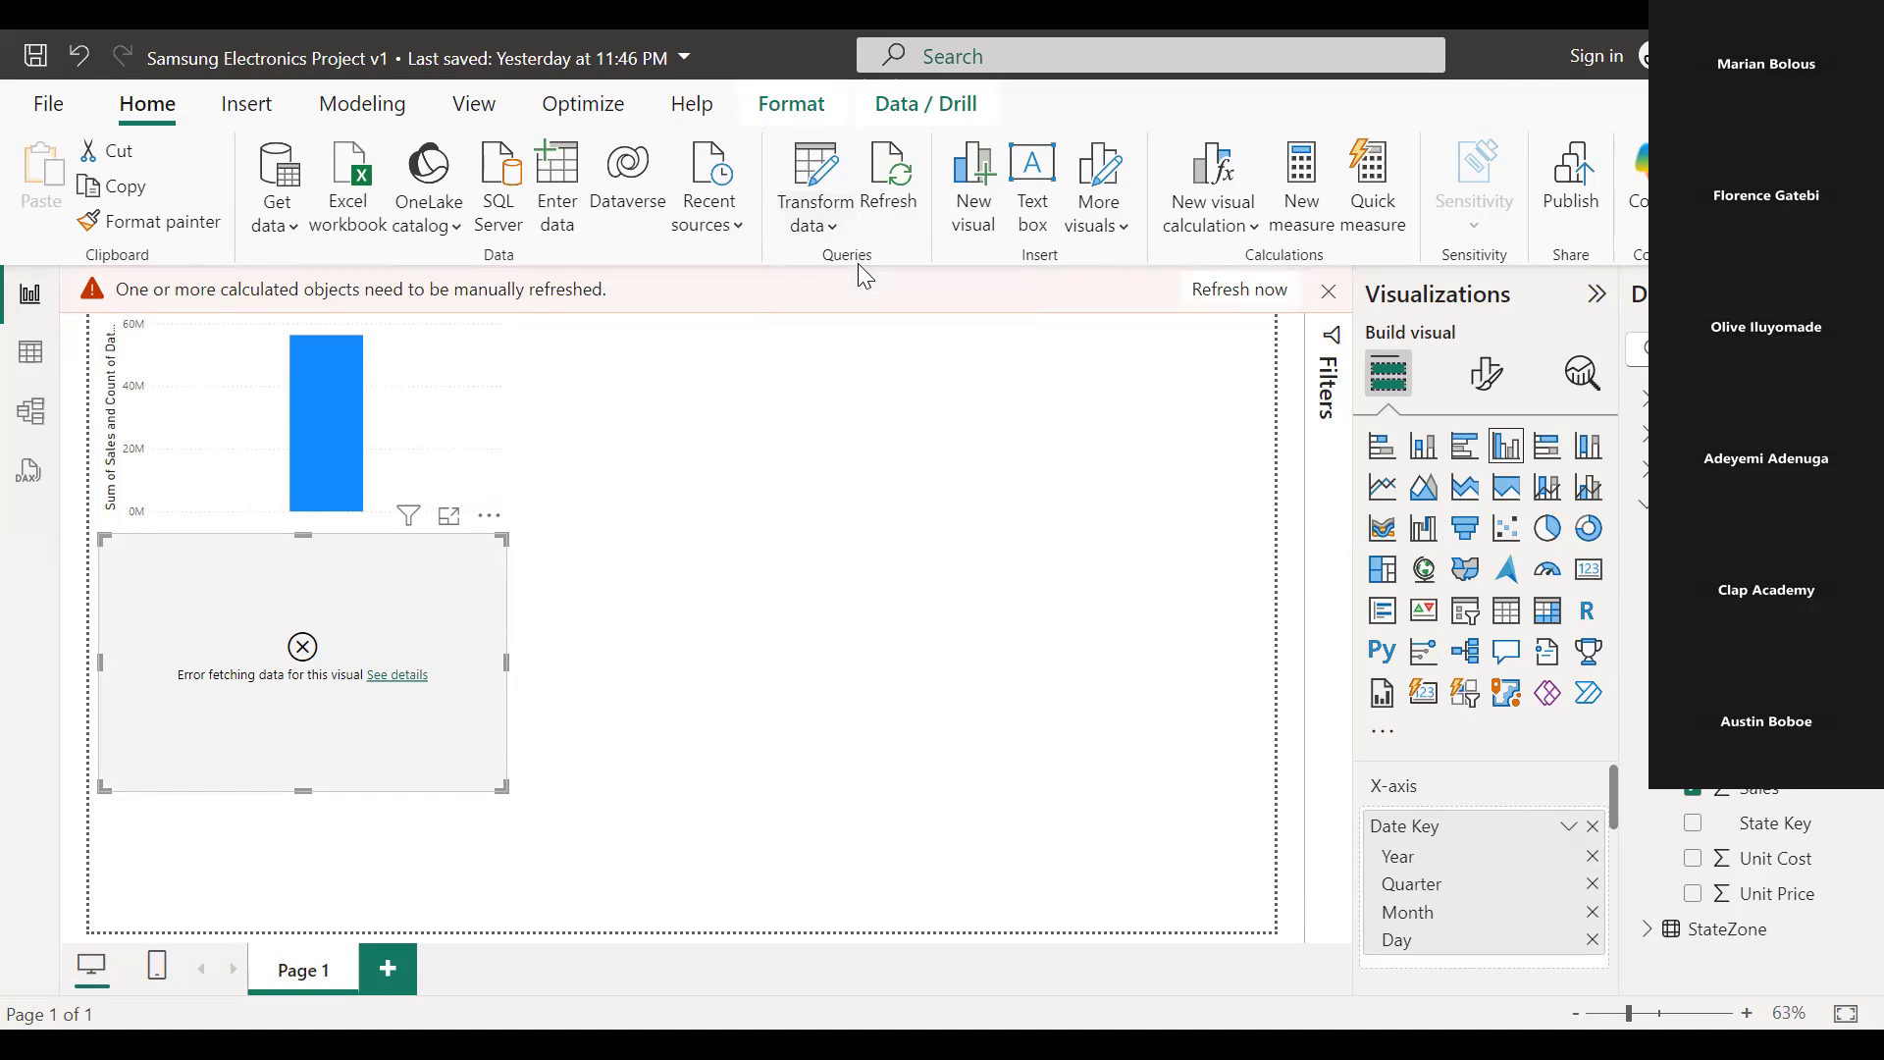
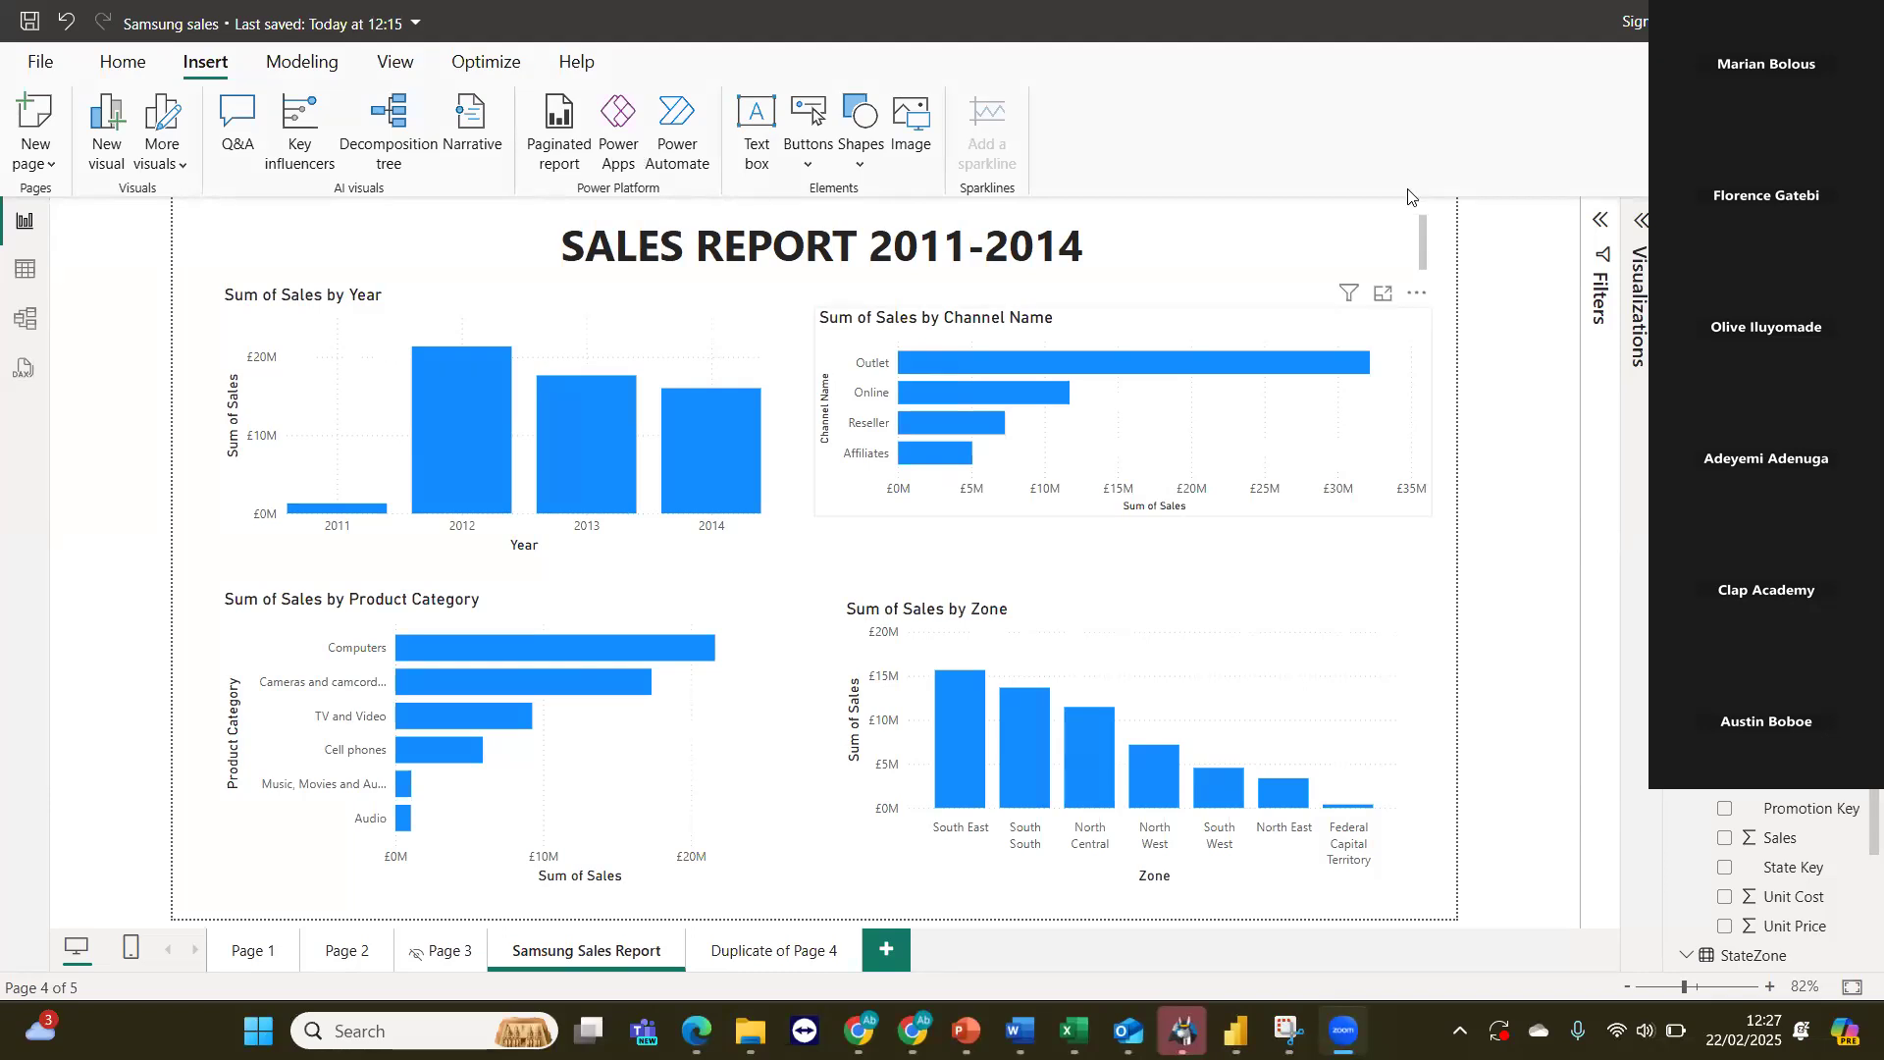
Set the report page's canvas background colour to #41a4ff (Theme color 1, 20% lighter) with 0% transparency.
left_click(1640, 223)
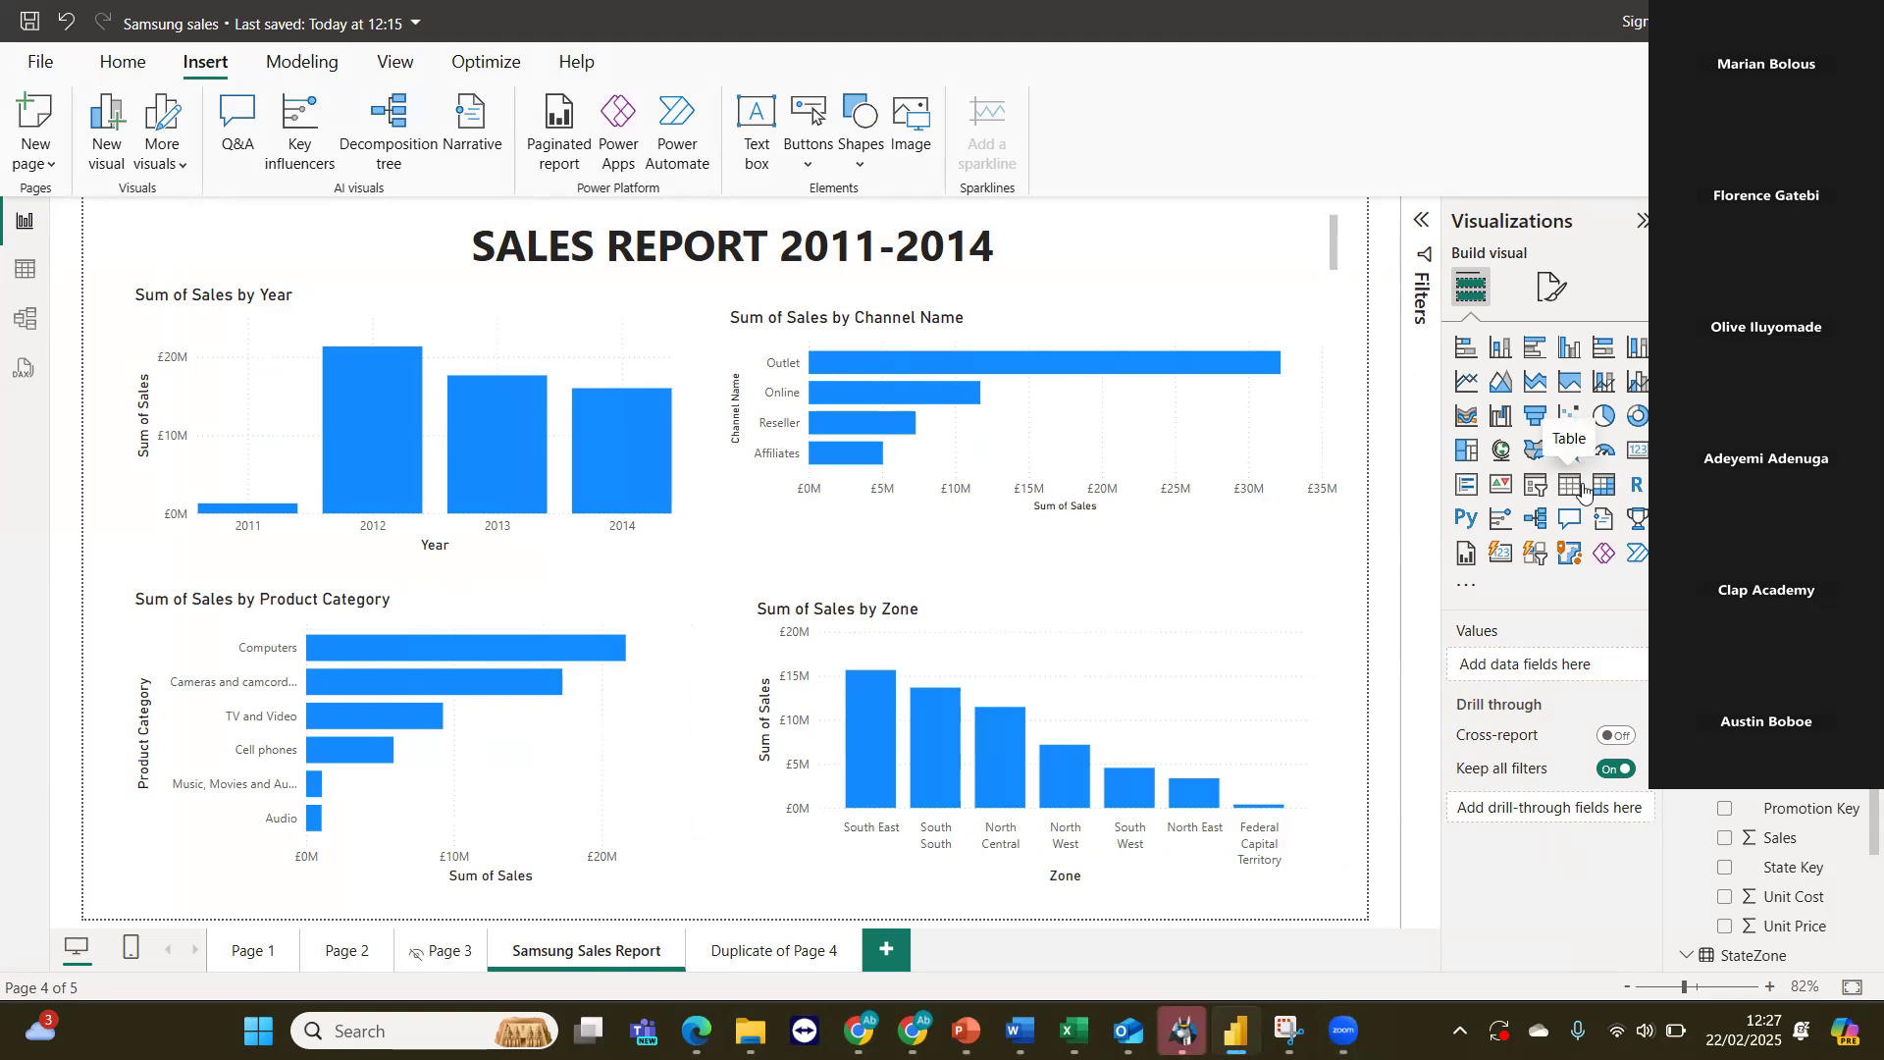
left_click(1550, 288)
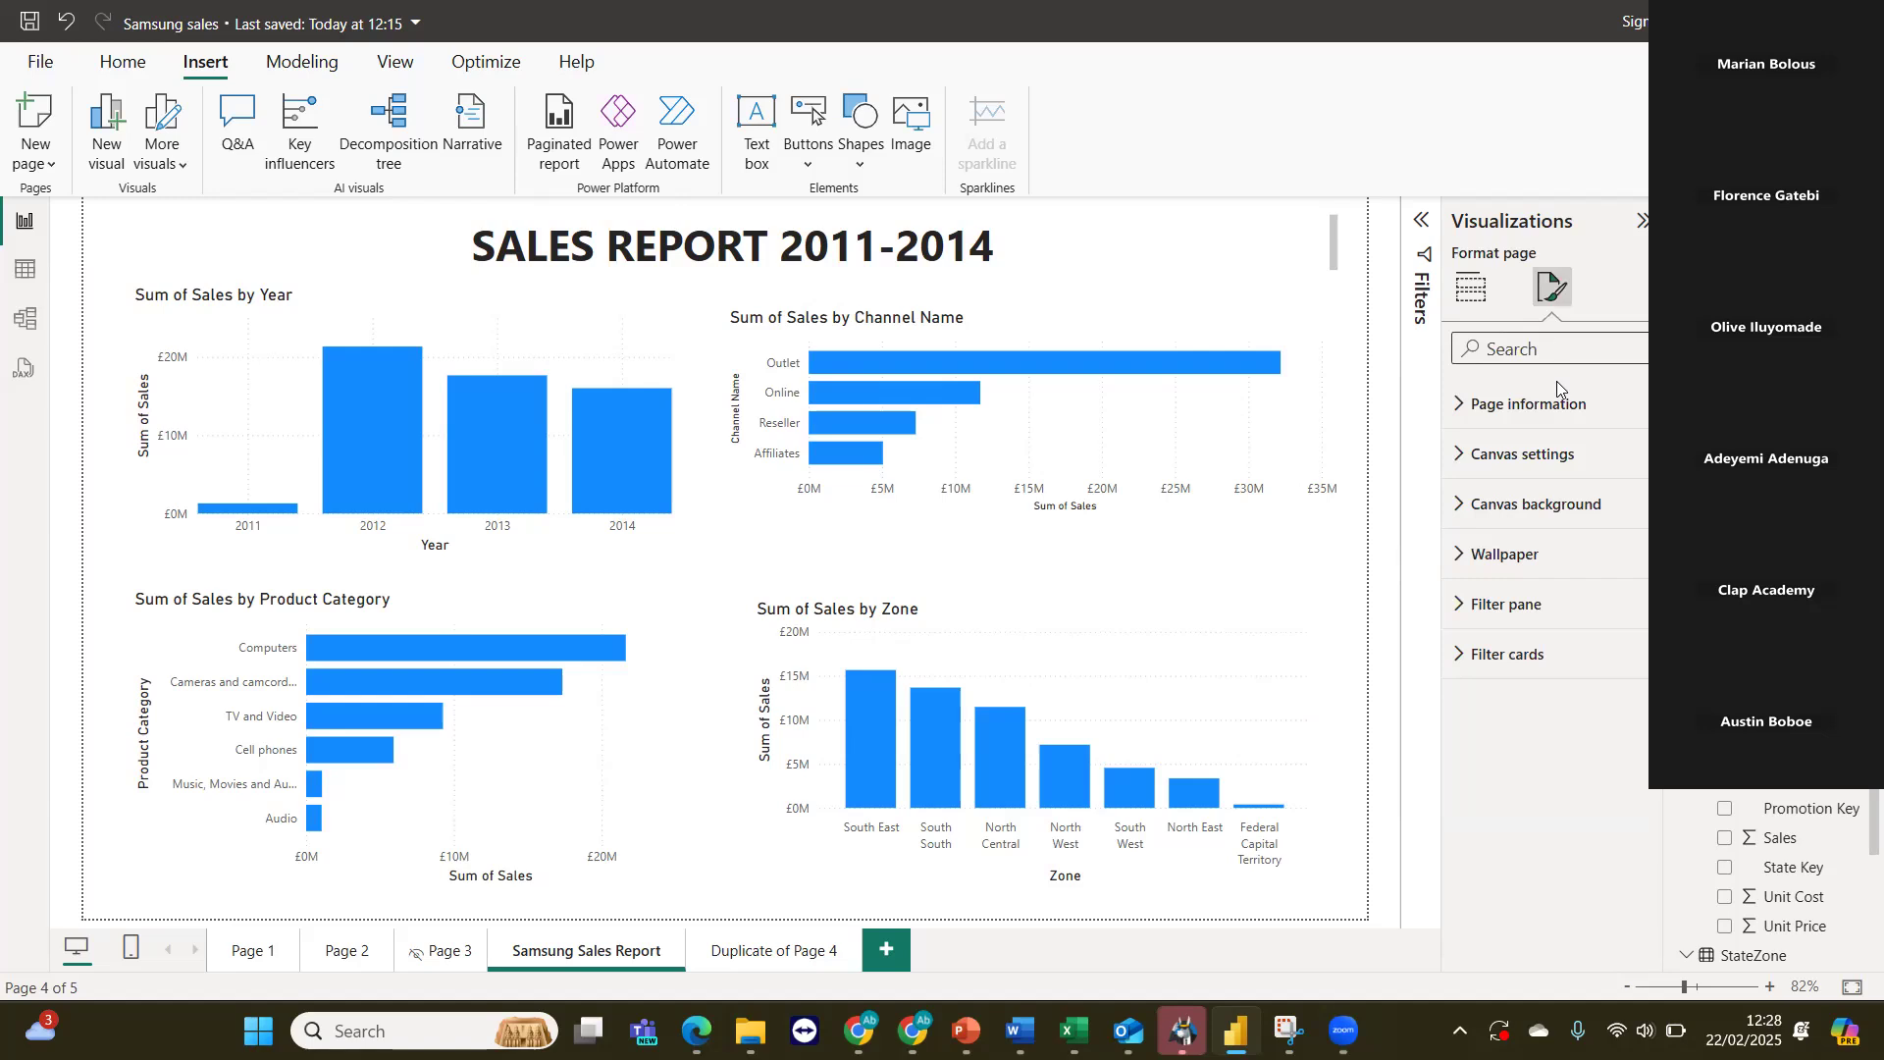
left_click(1462, 524)
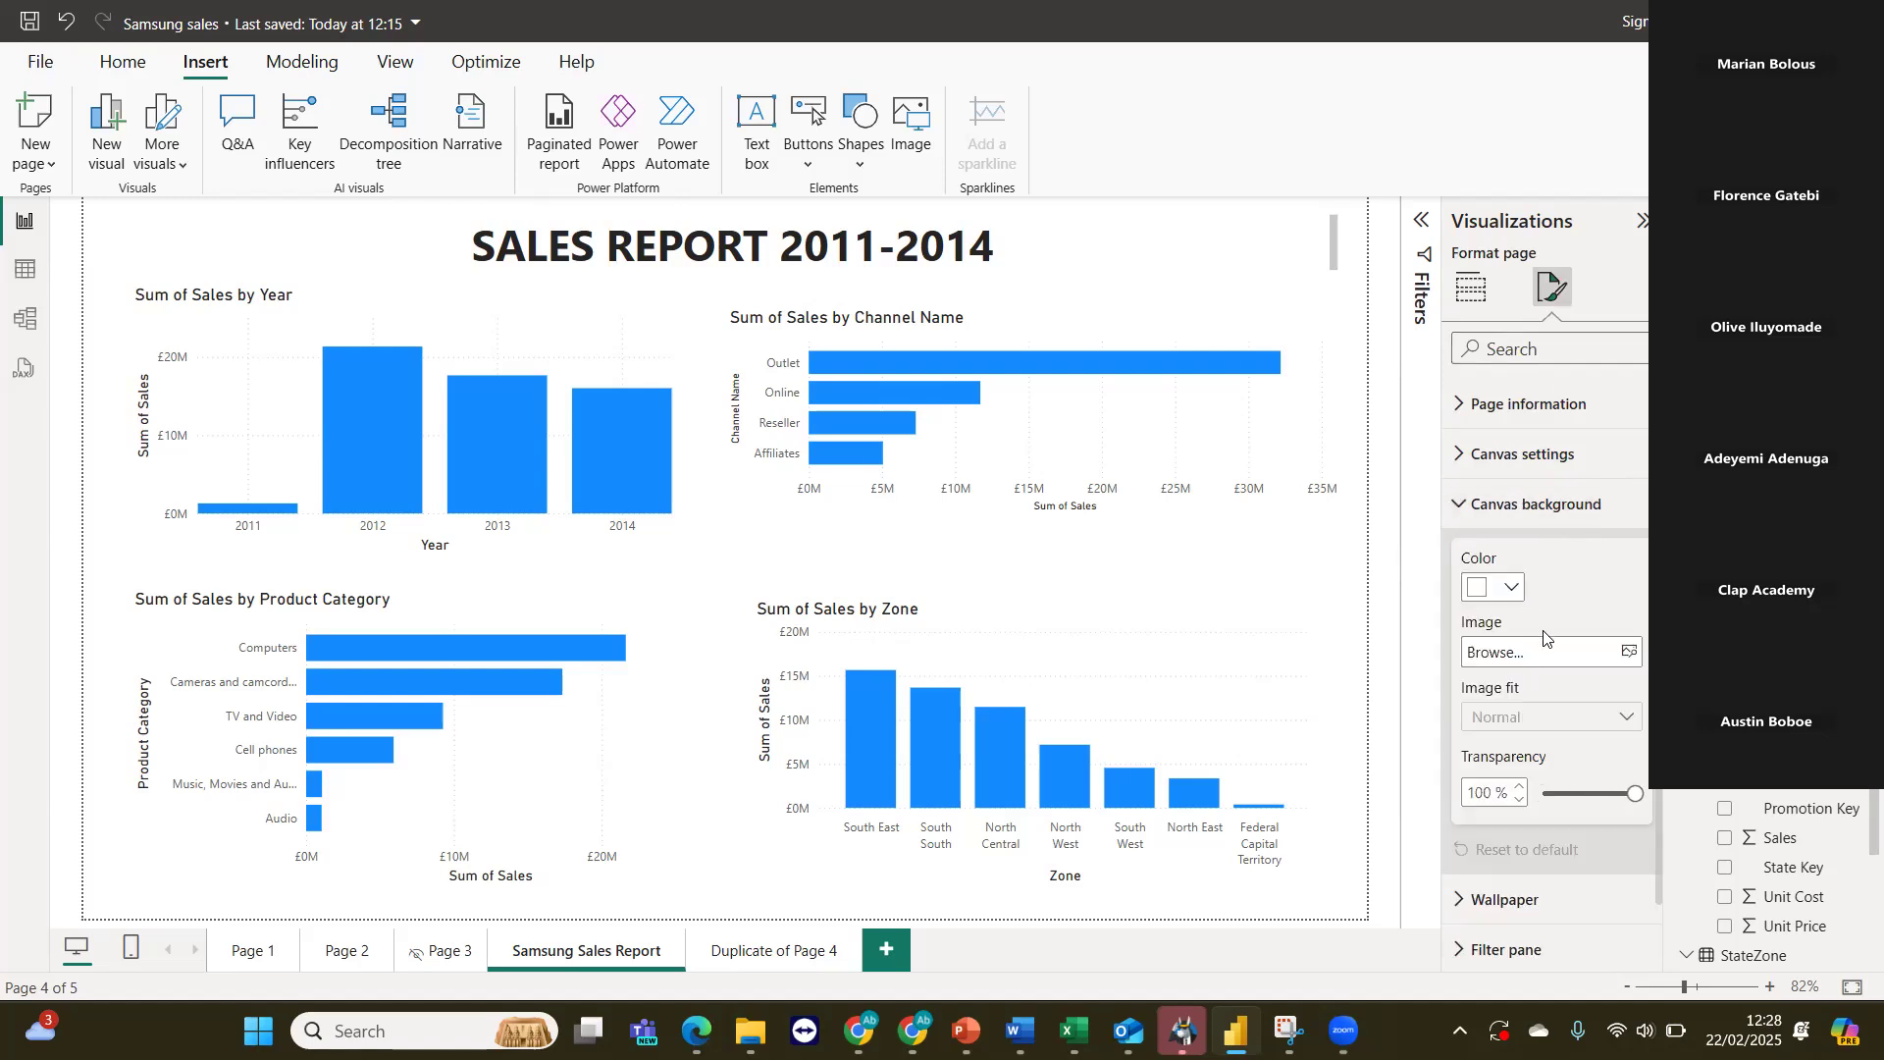
left_click(1511, 590)
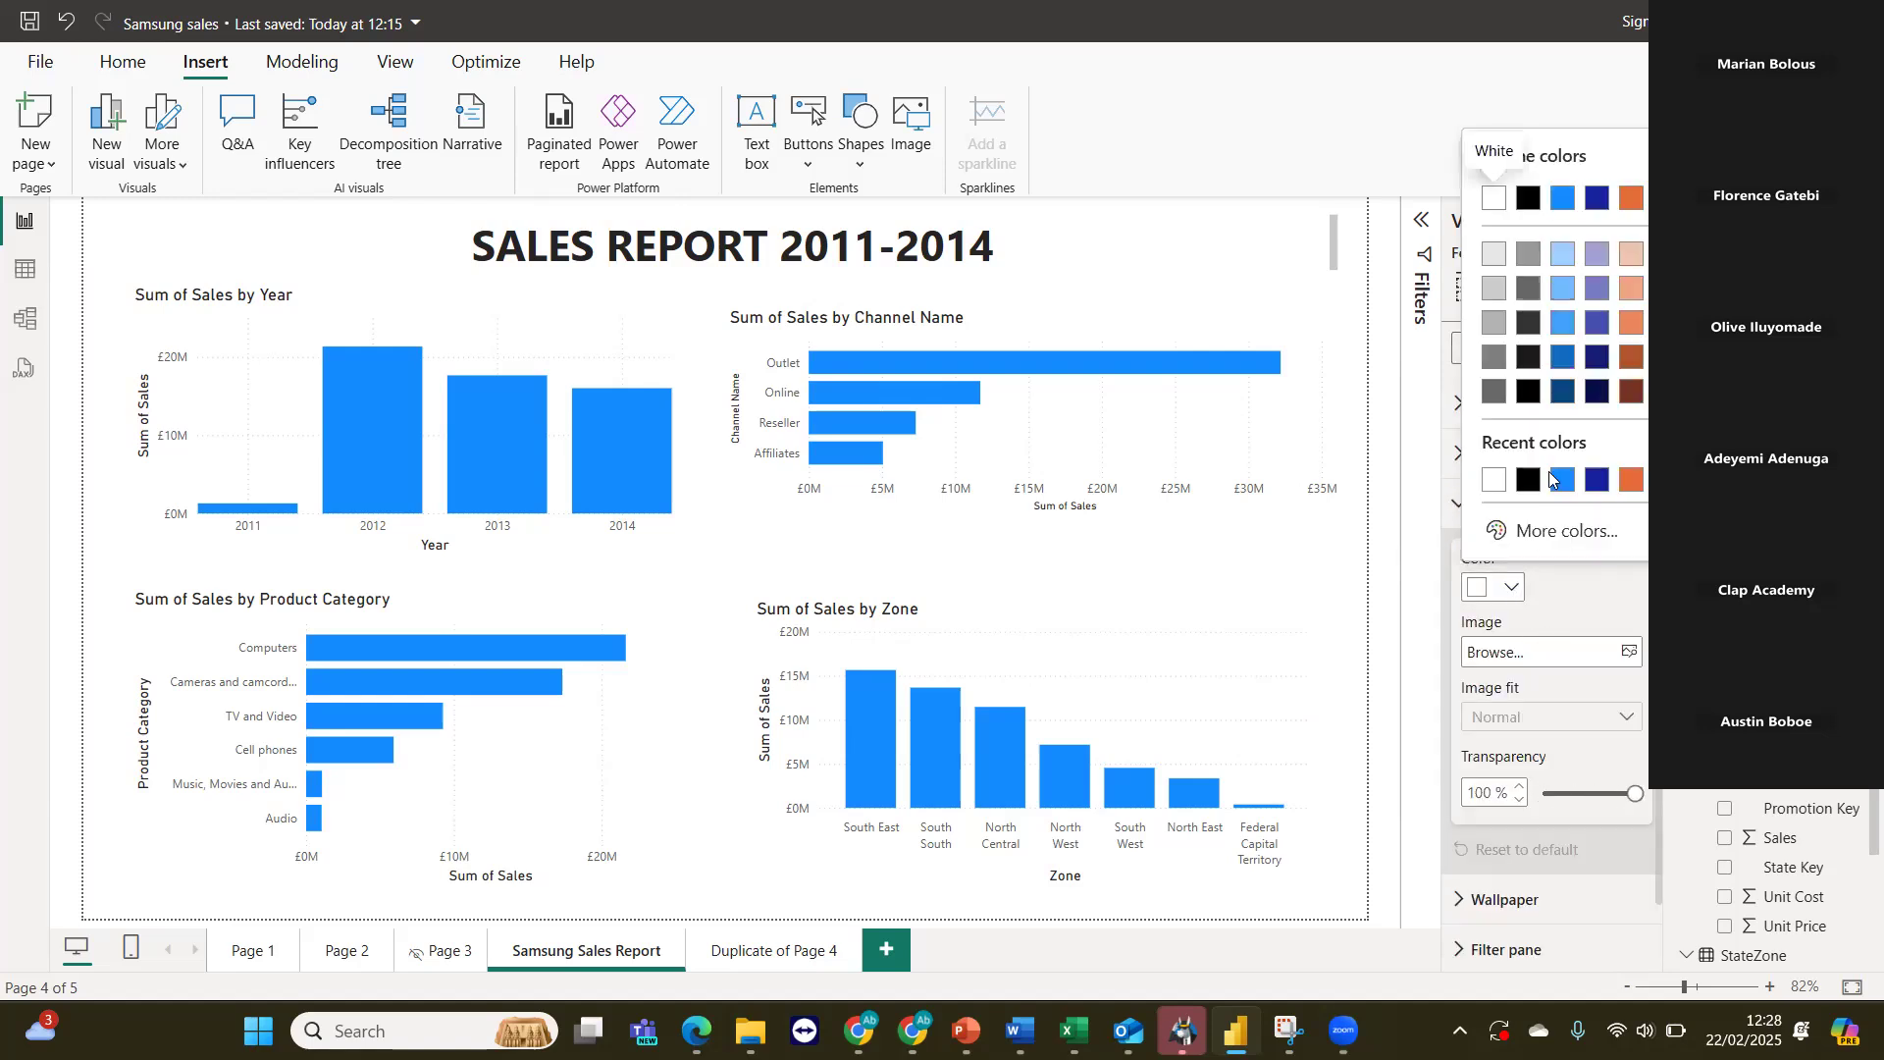
left_click(1564, 328)
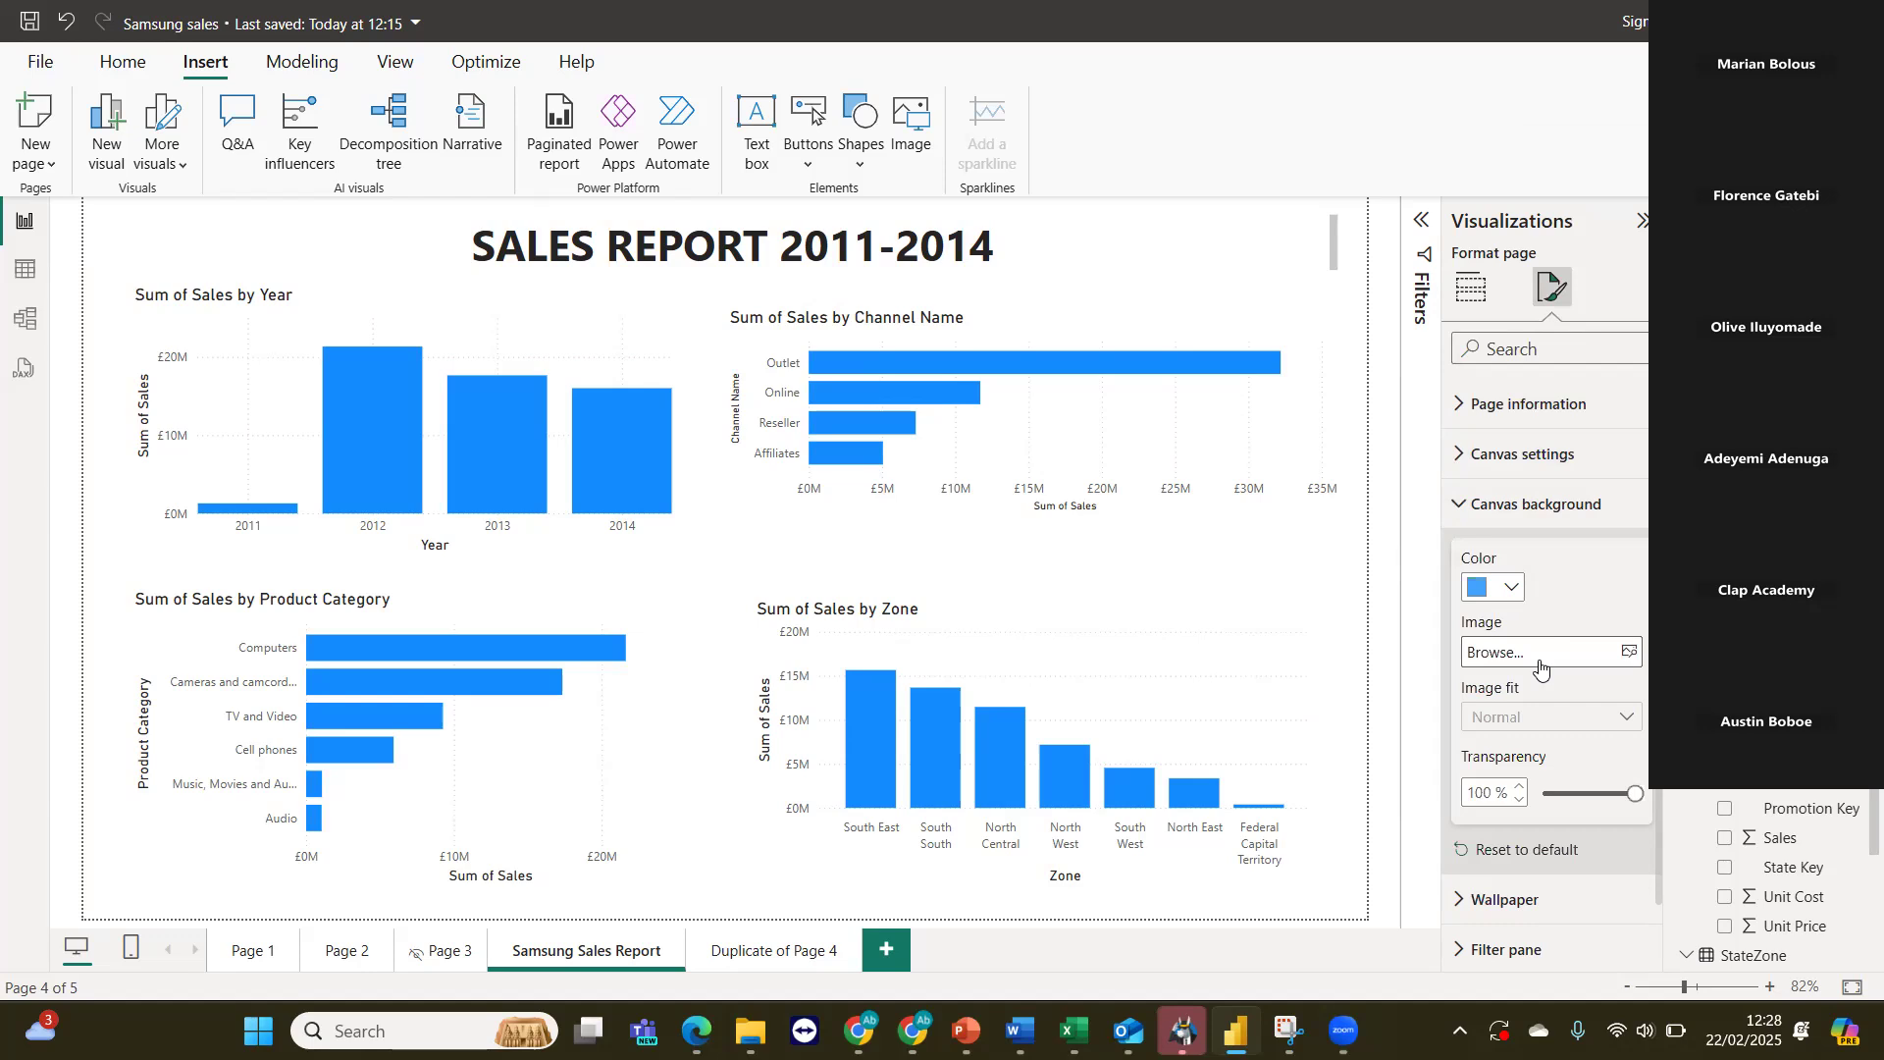
left_click_drag(1634, 793, 1509, 793)
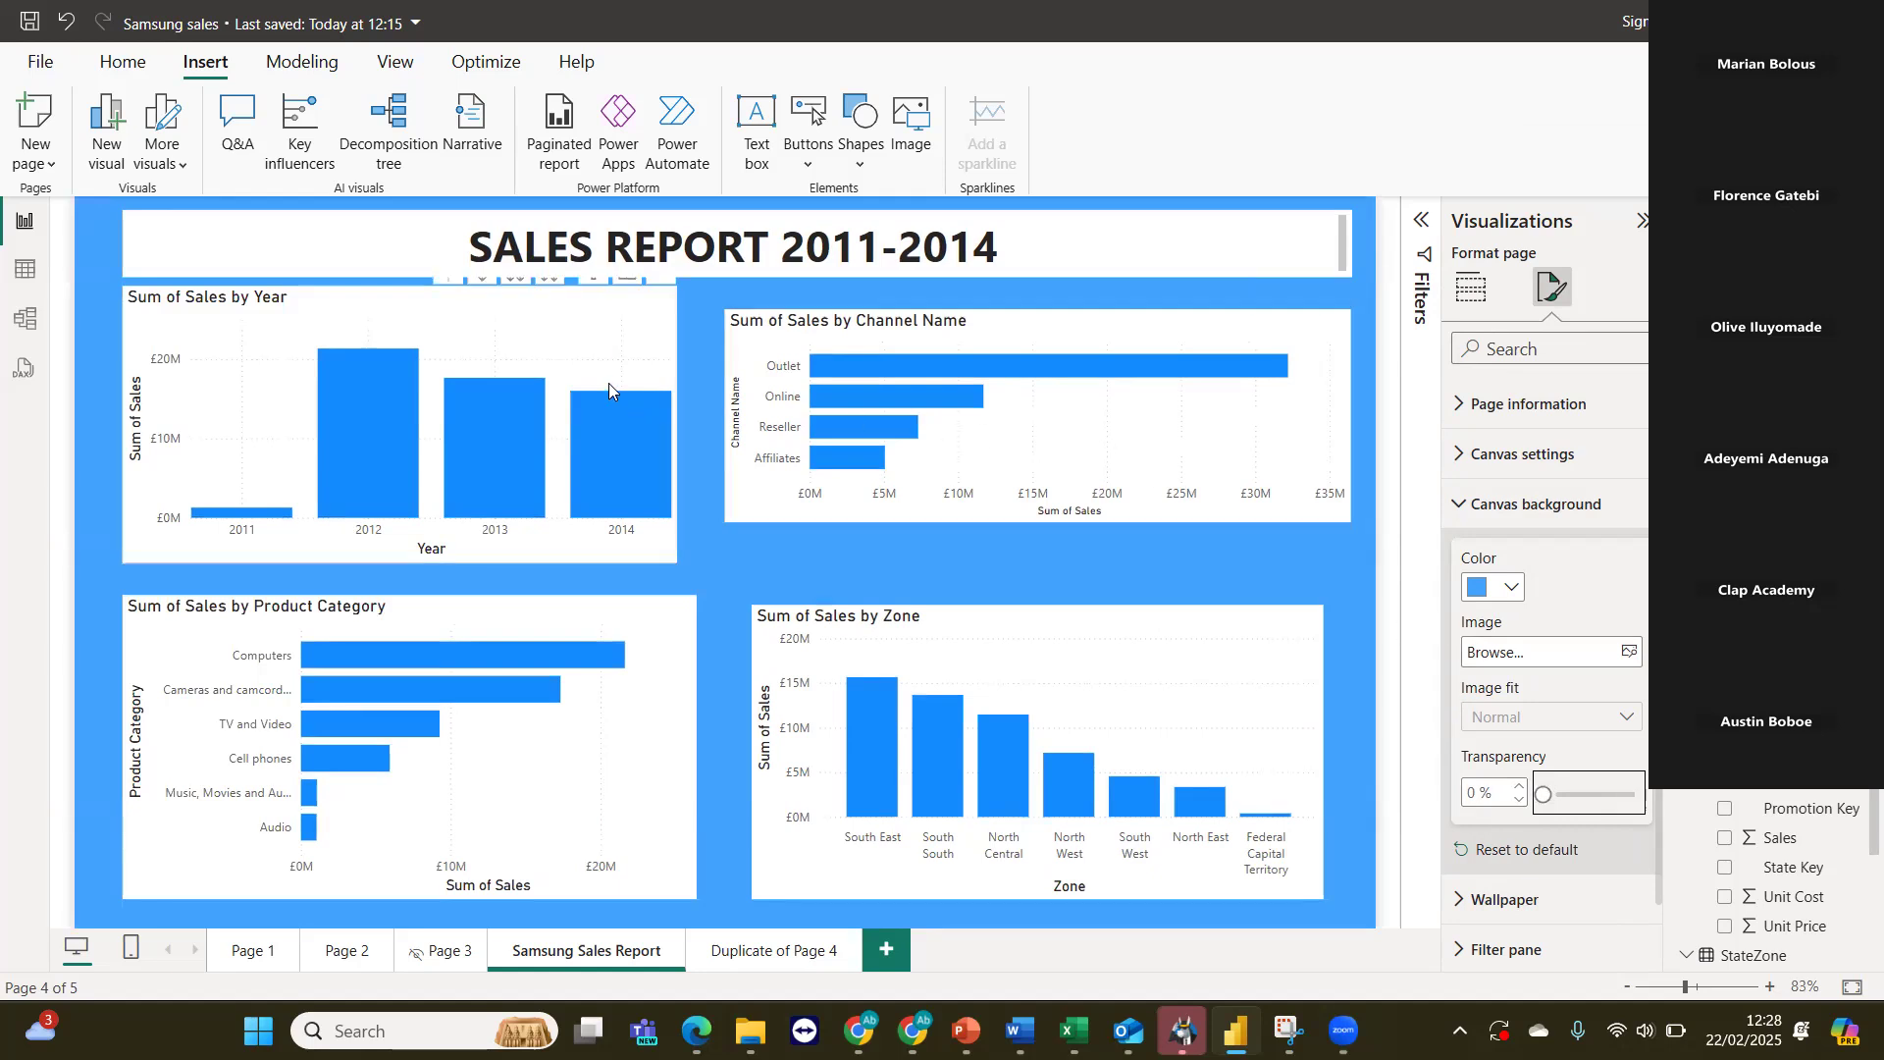
Widen the Sum of Sales by Year chart and stretch the Channel Name chart vertically so the two line up below the title.
left_click(662, 327)
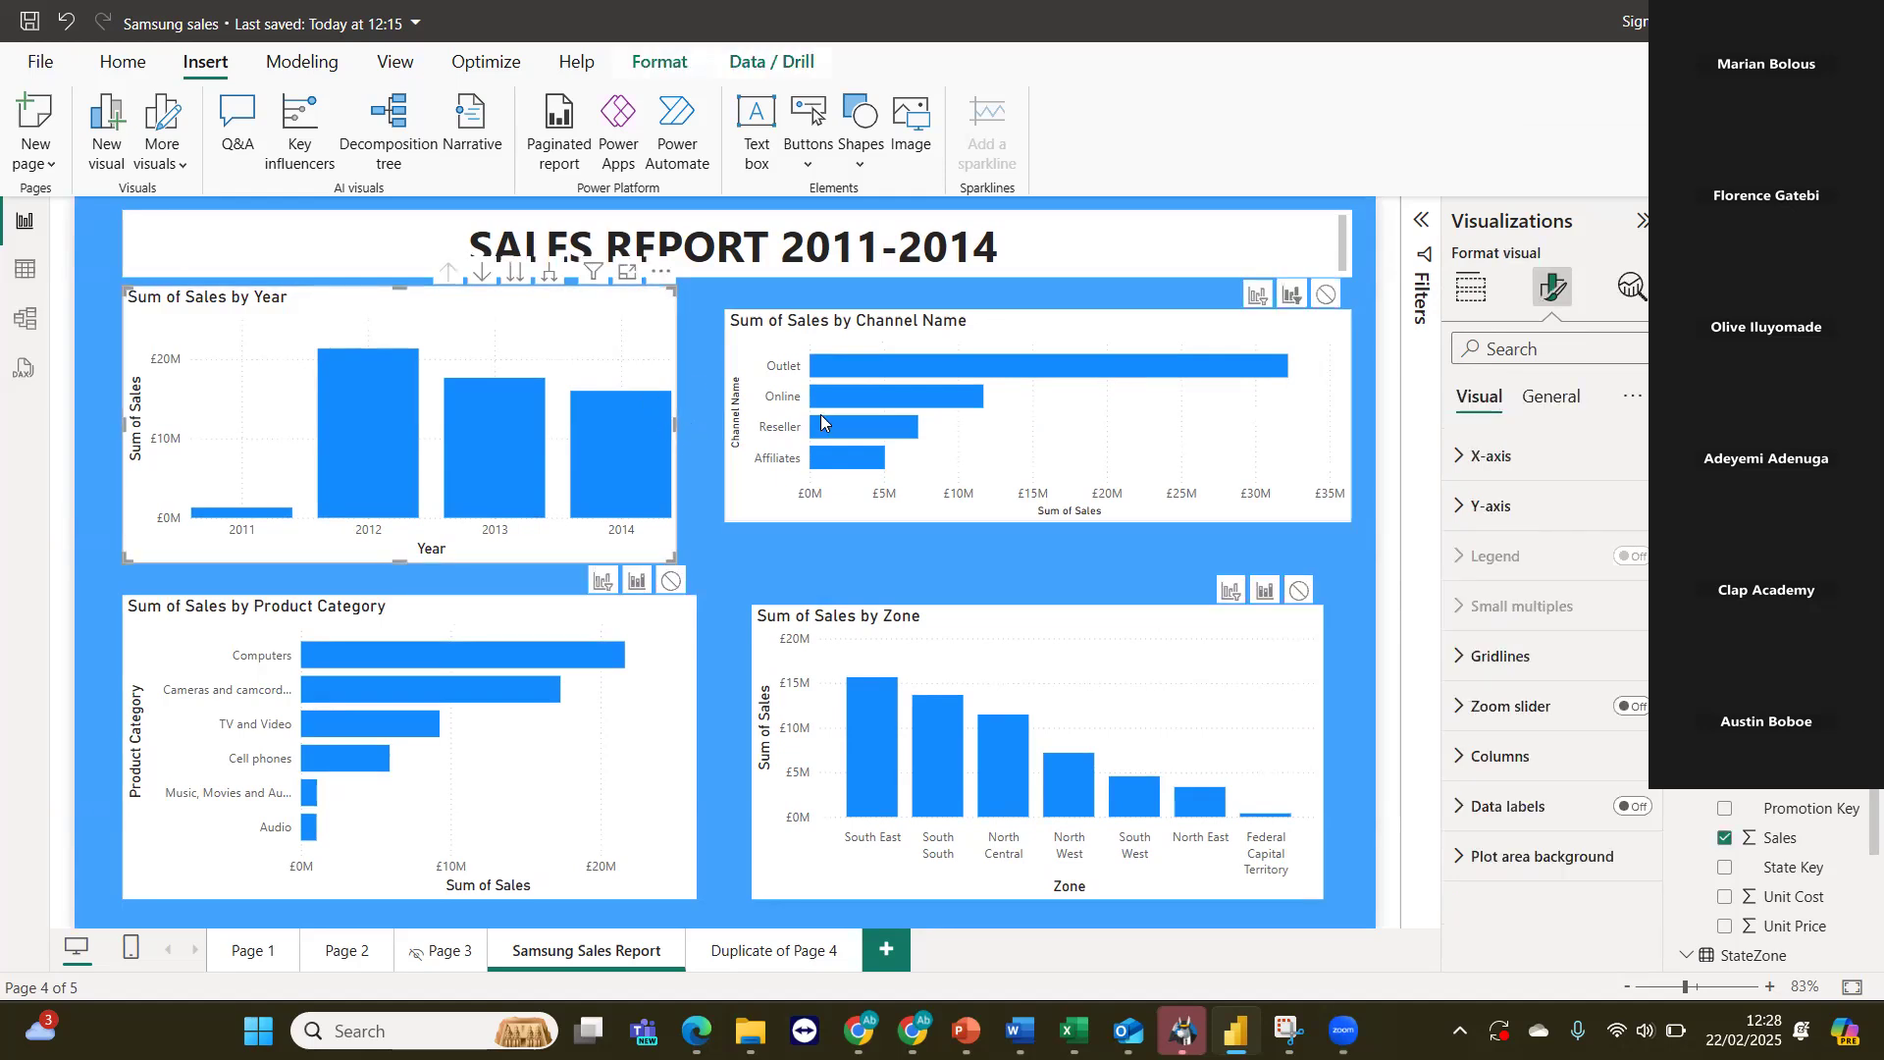
left_click_drag(673, 425, 711, 432)
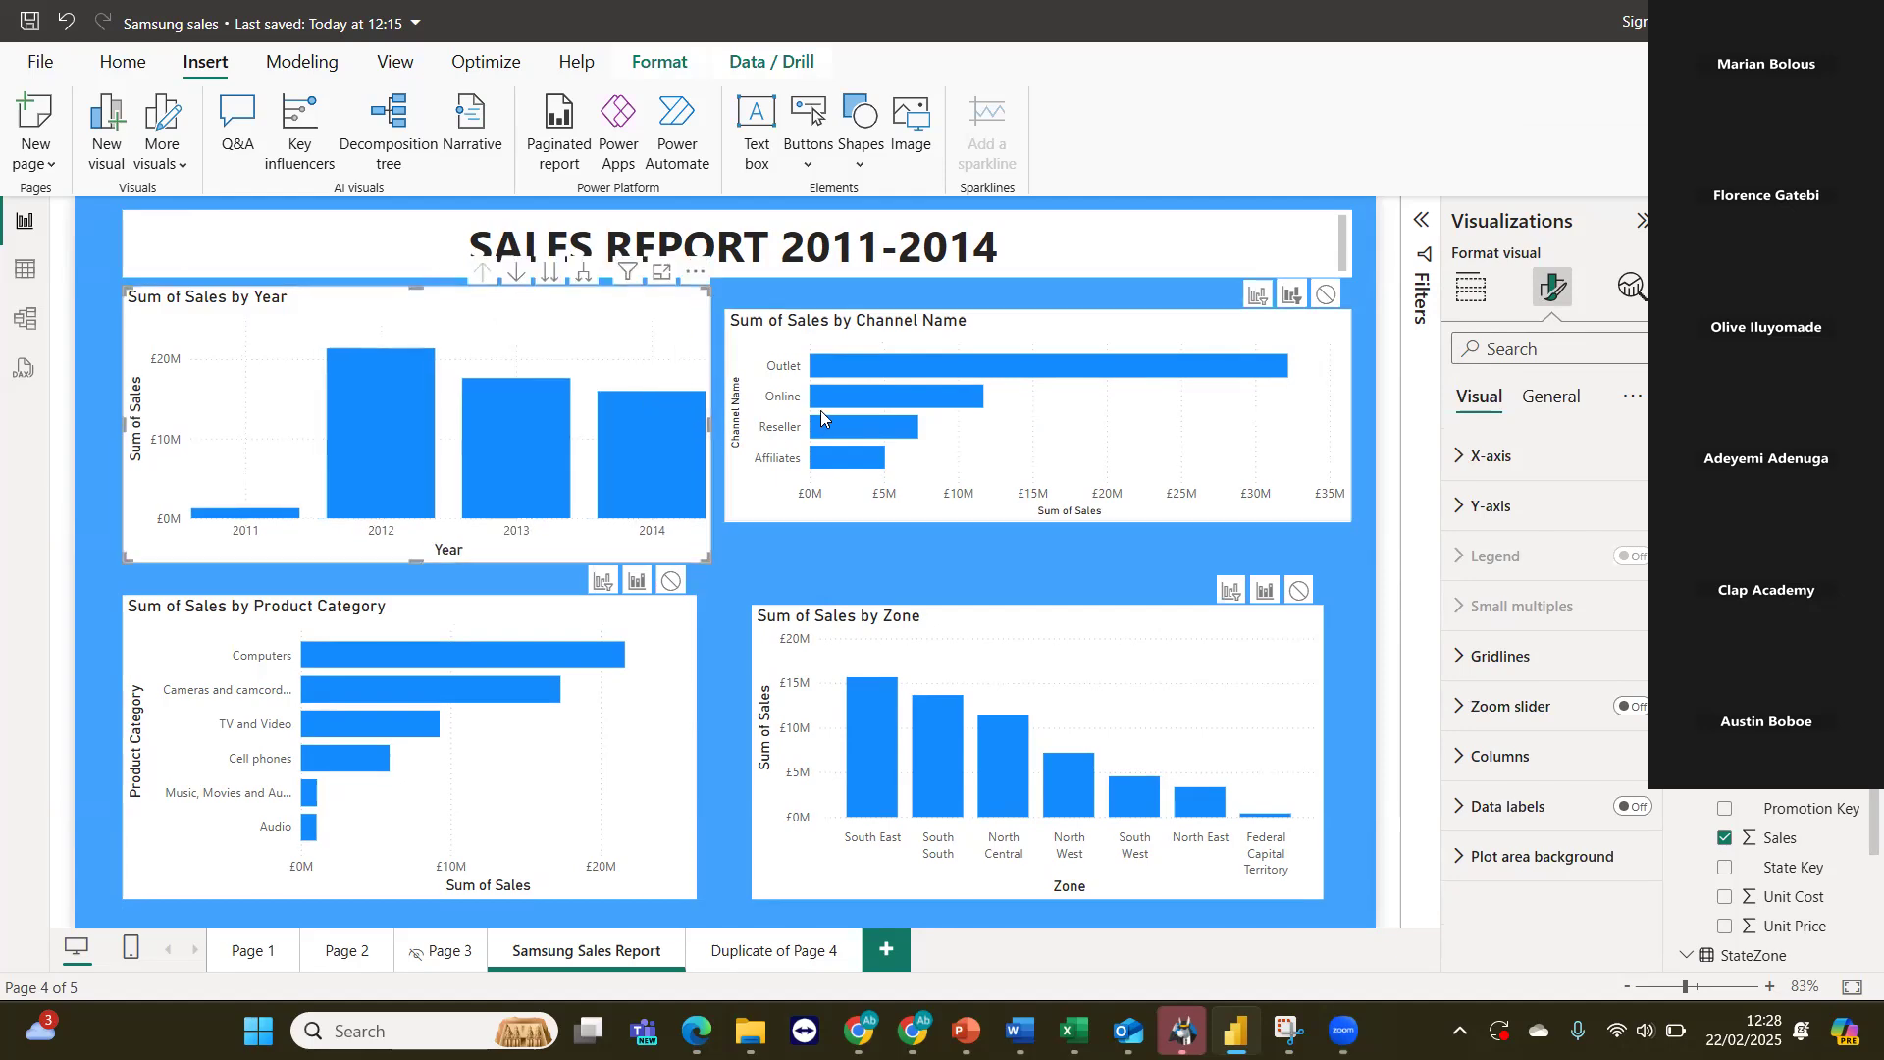
left_click(854, 407)
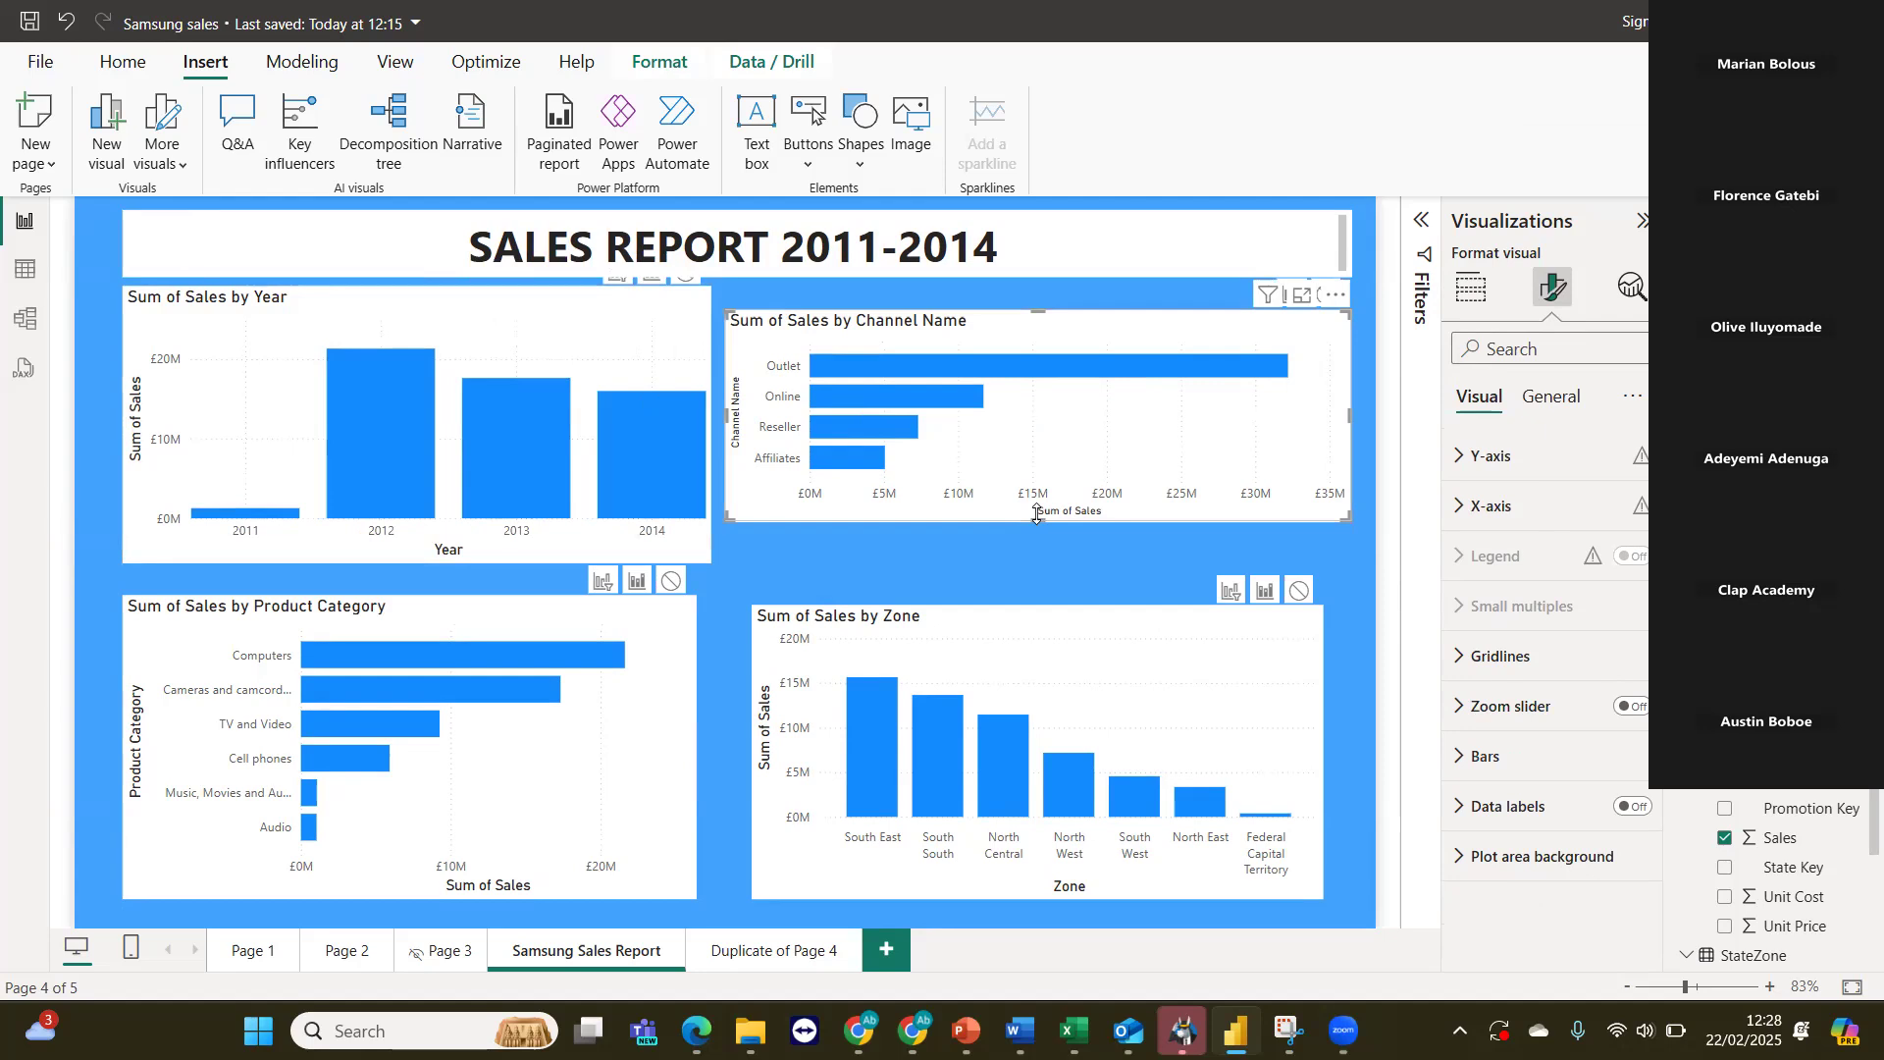
left_click_drag(1034, 543, 1031, 574)
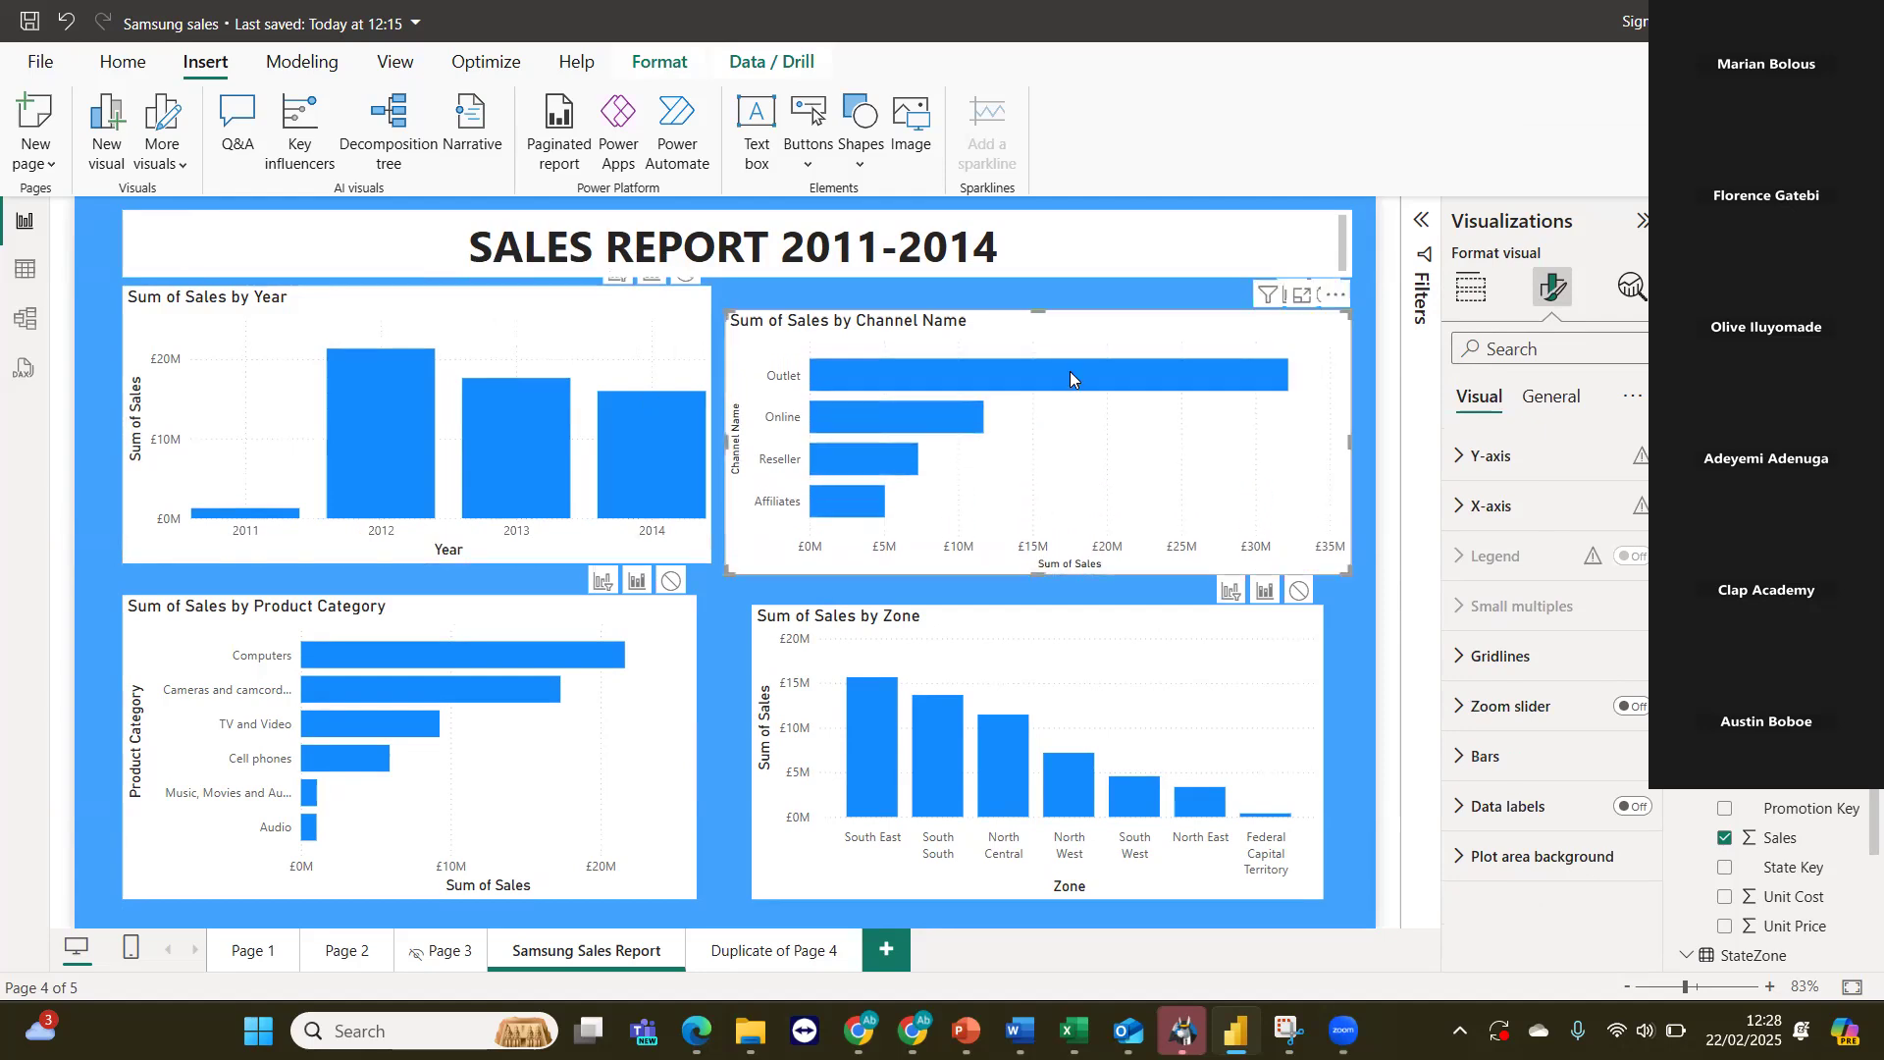
left_click_drag(1042, 313, 1042, 289)
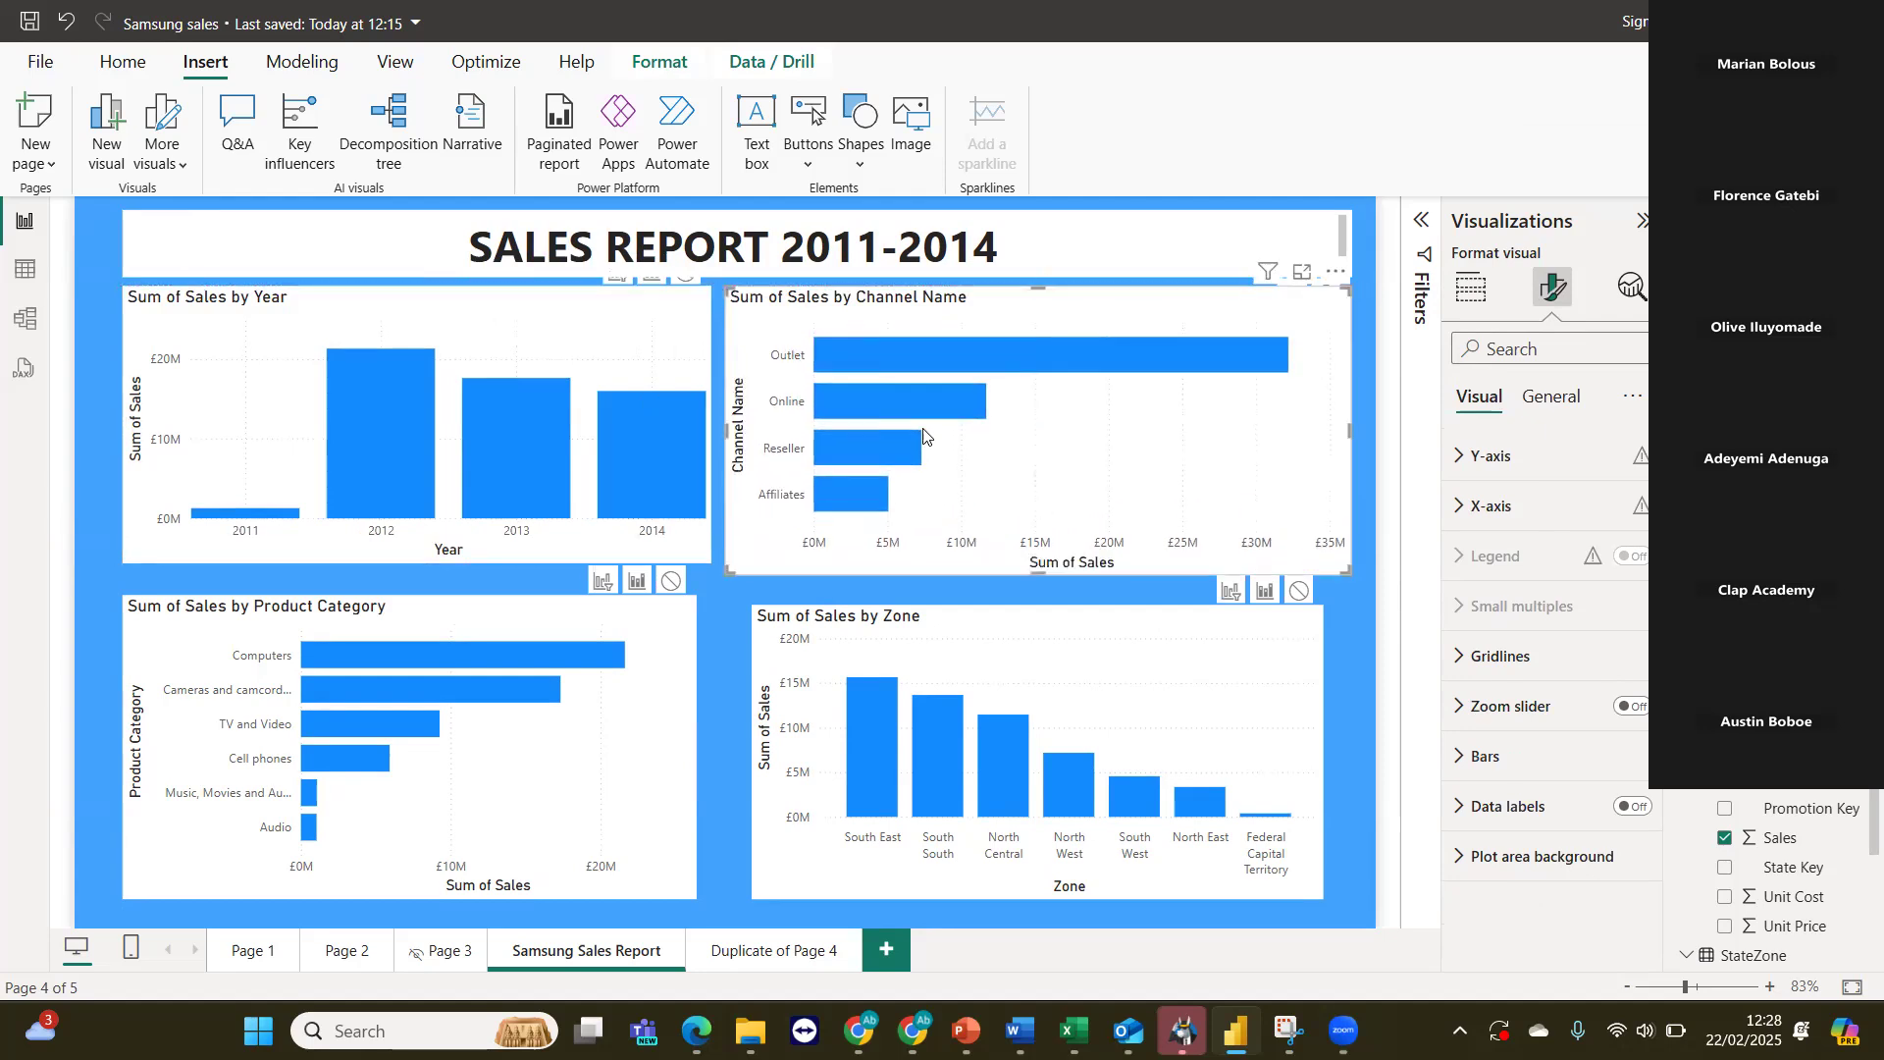
left_click_drag(1050, 565, 1026, 554)
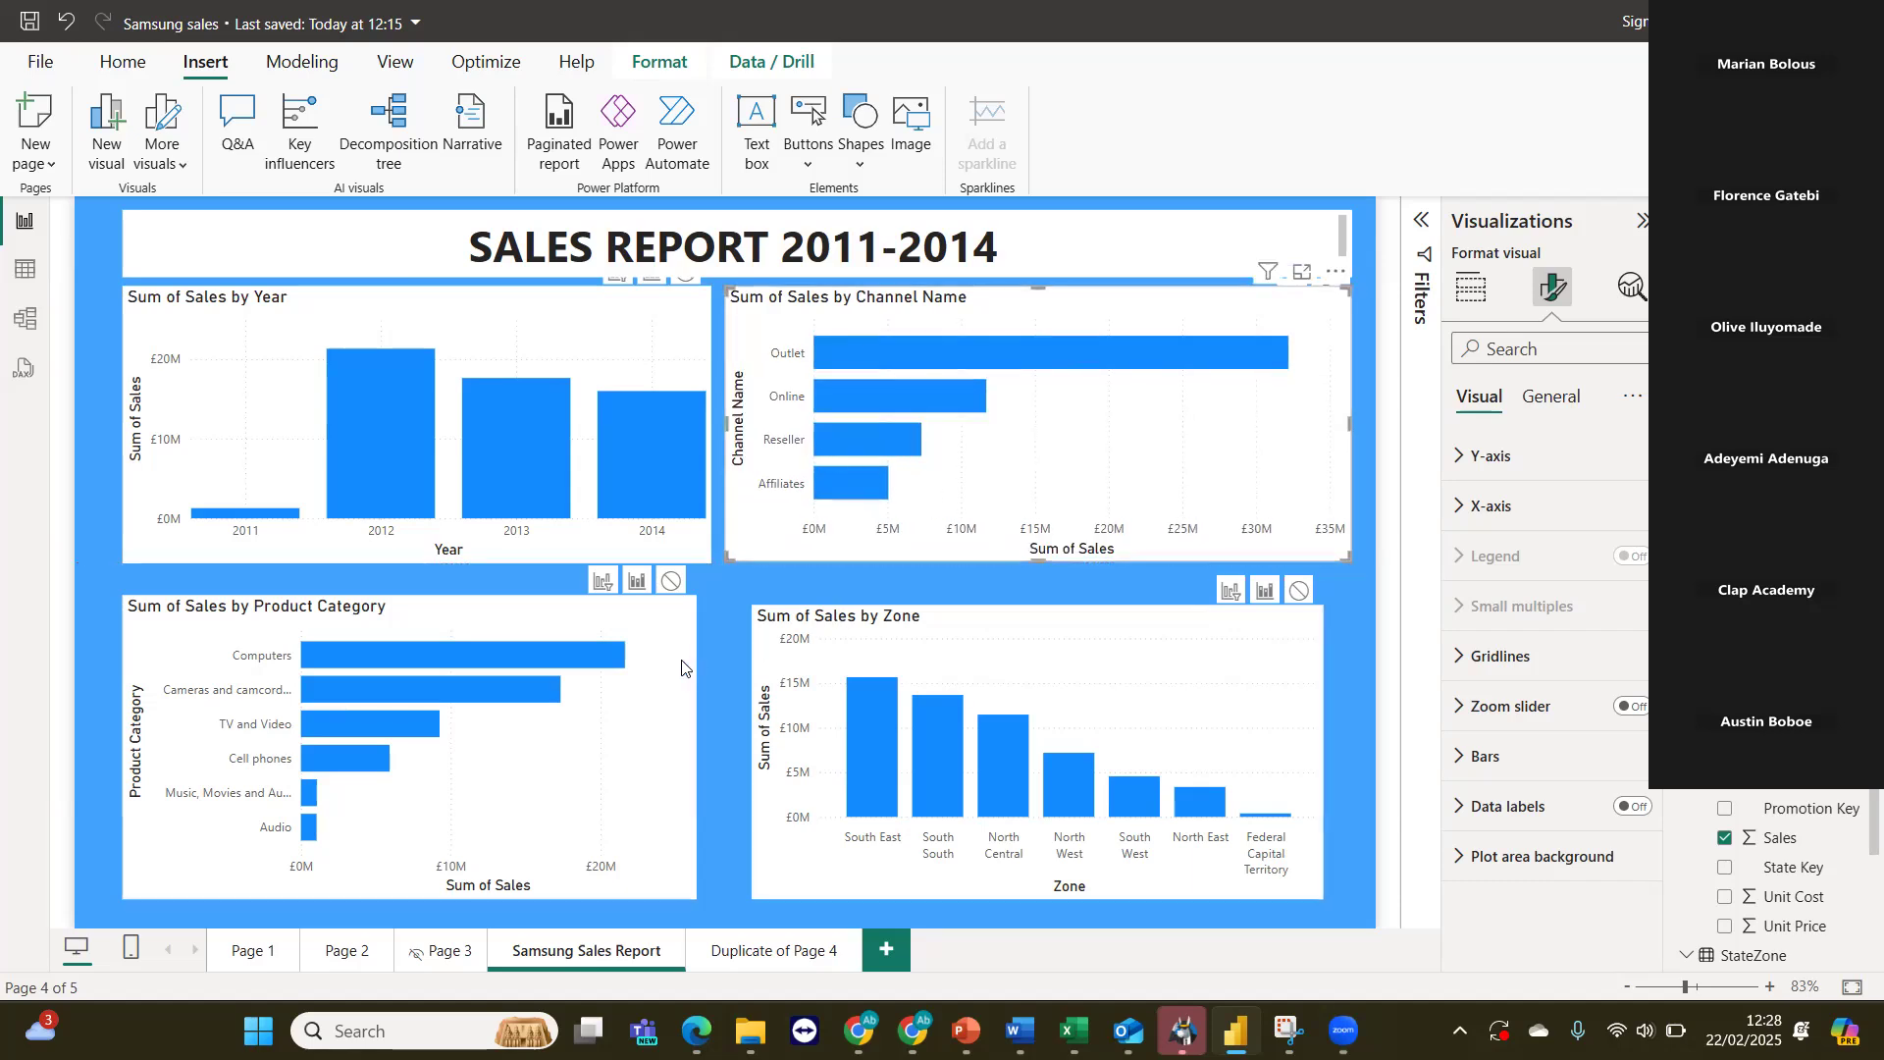
Widen the Sum of Sales by Product Category chart to match the width of the Year chart above it.
left_click_drag(697, 731, 703, 758)
left_click(861, 766)
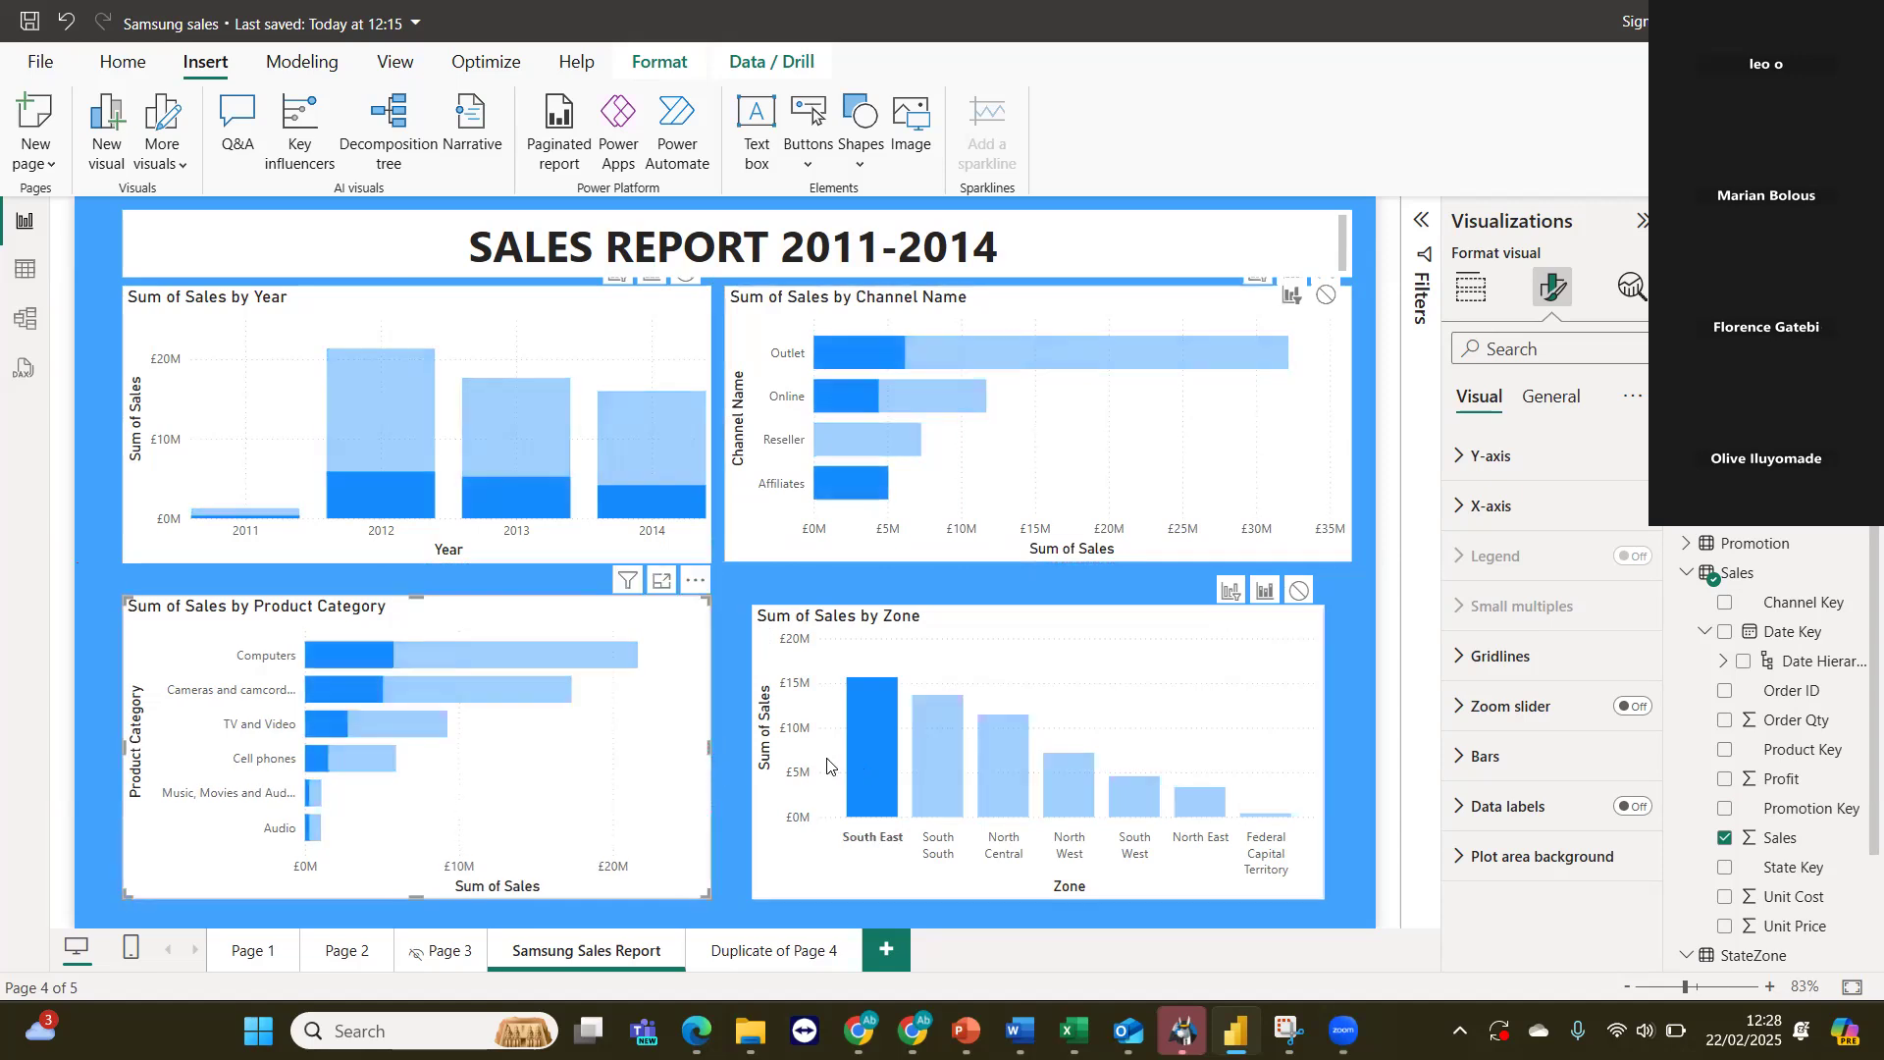
left_click(862, 651)
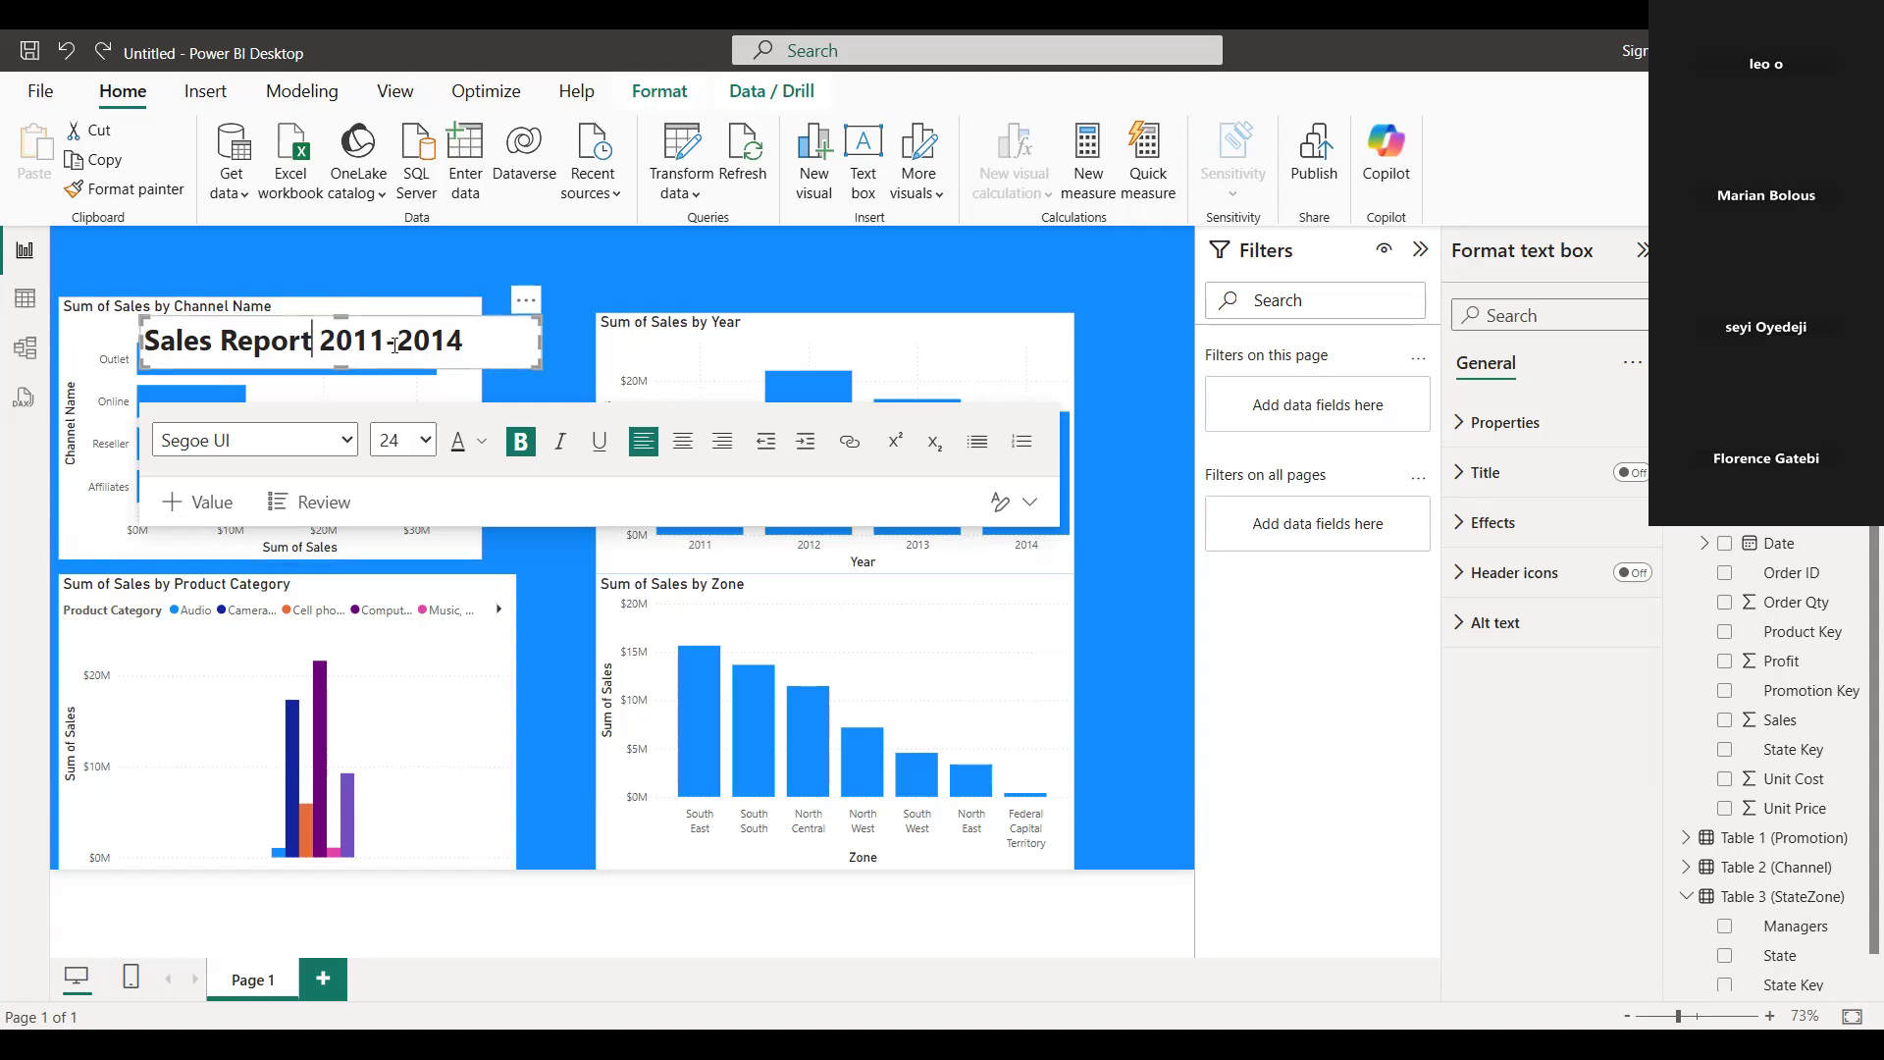
In the untitled report, move the Sales Report 2011-2014 text box above the charts and extend it towards the page's left edge.
left_click(527, 305)
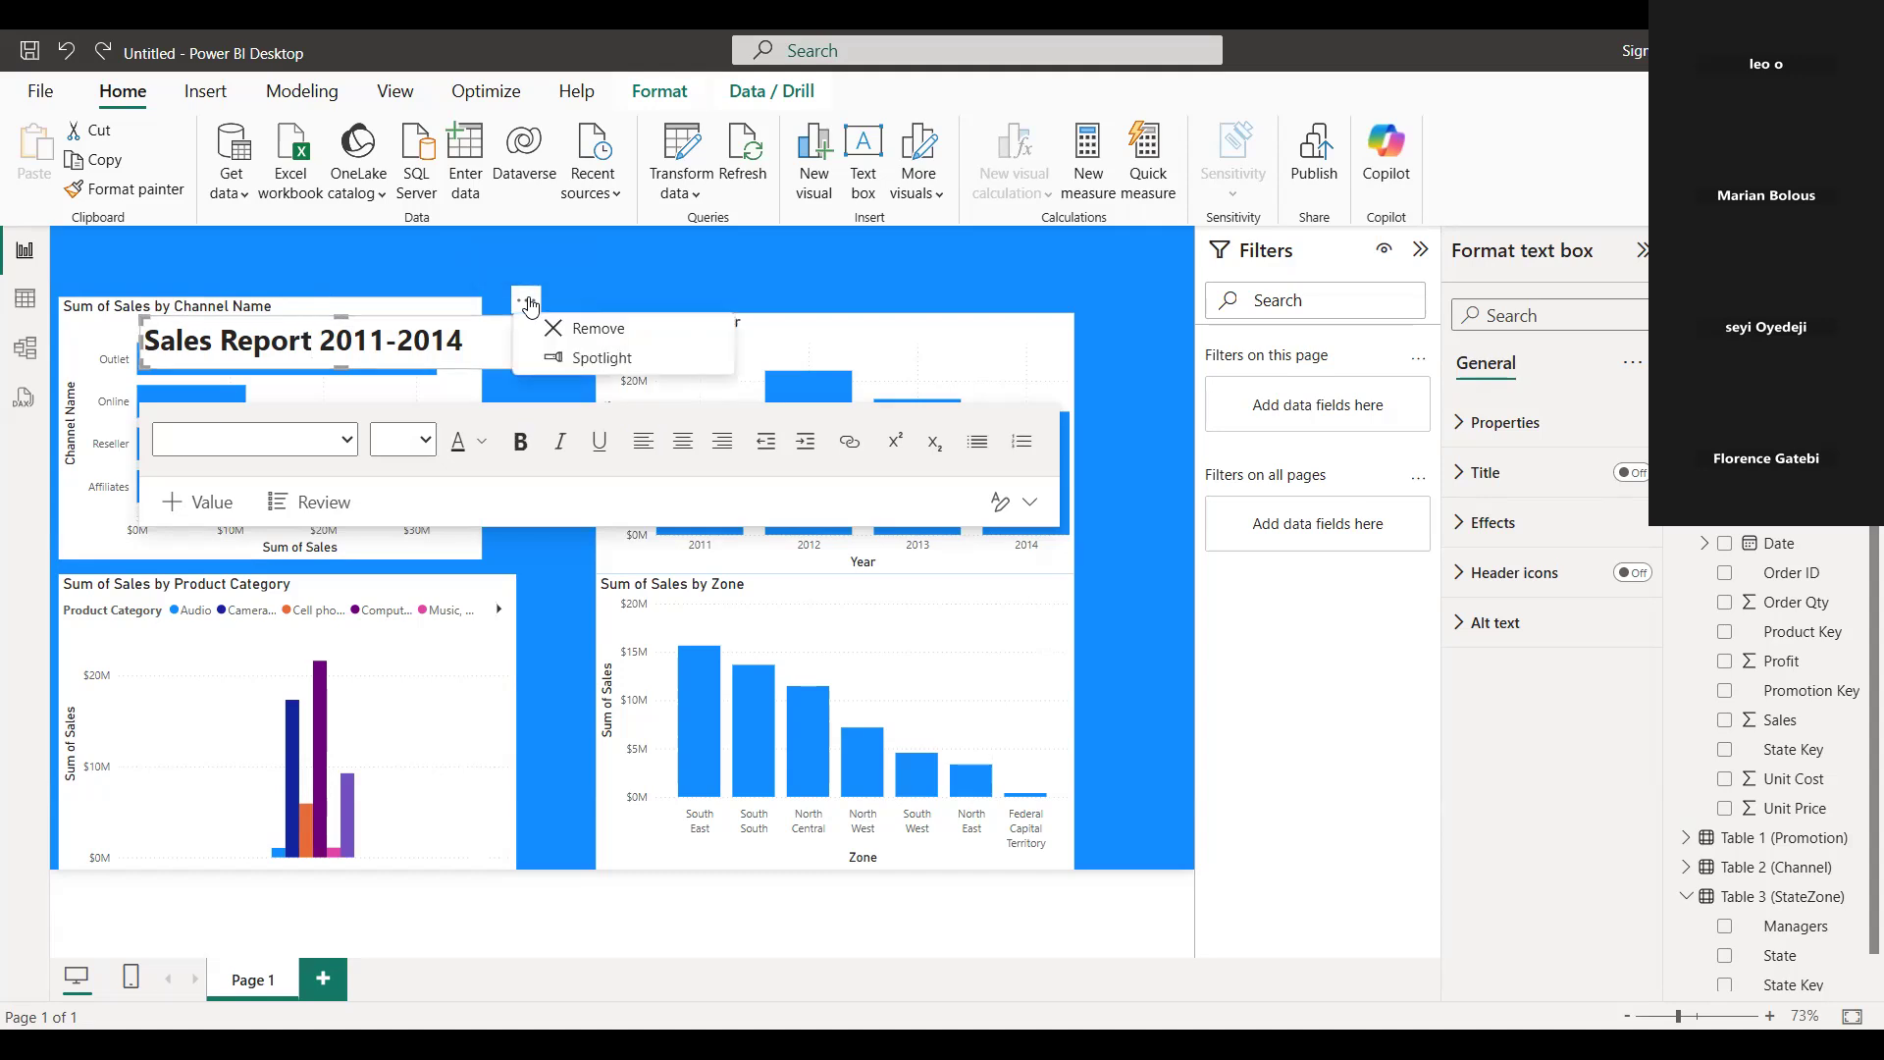
left_click(527, 306)
left_click_drag(527, 306, 731, 261)
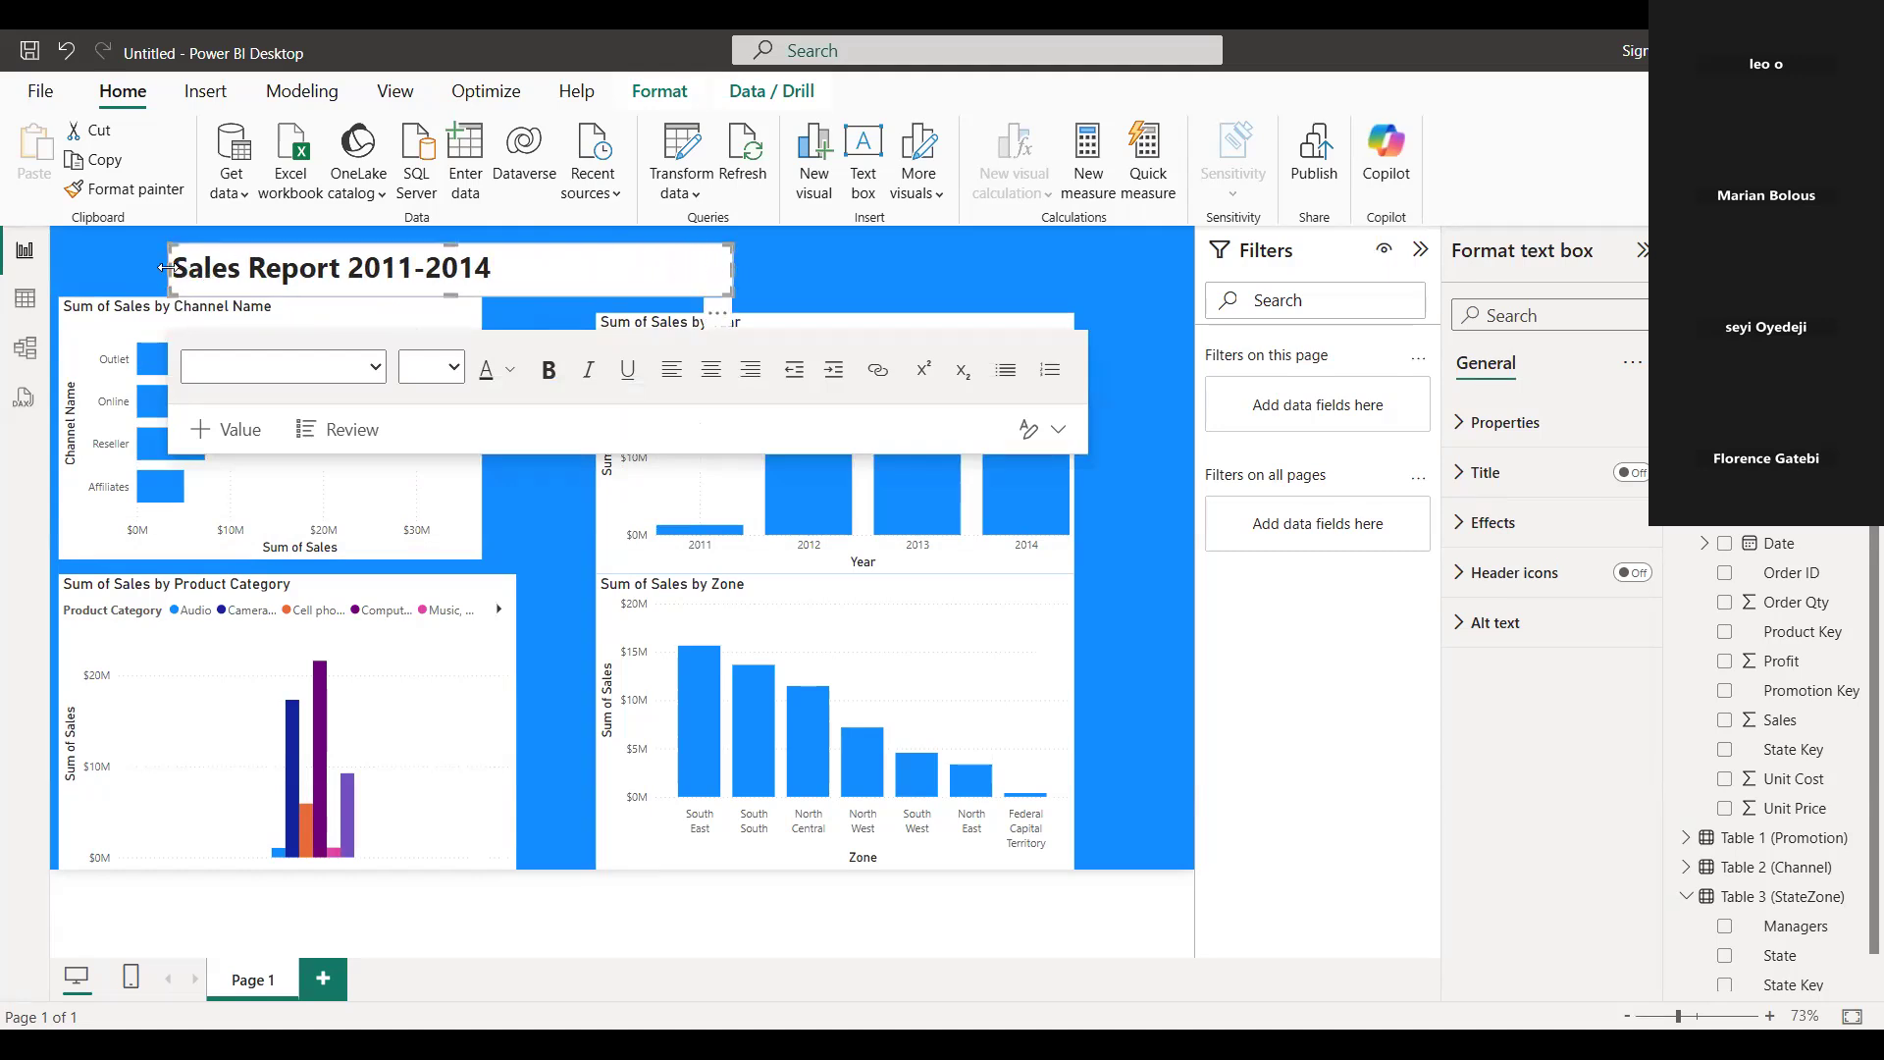
left_click_drag(114, 263, 96, 263)
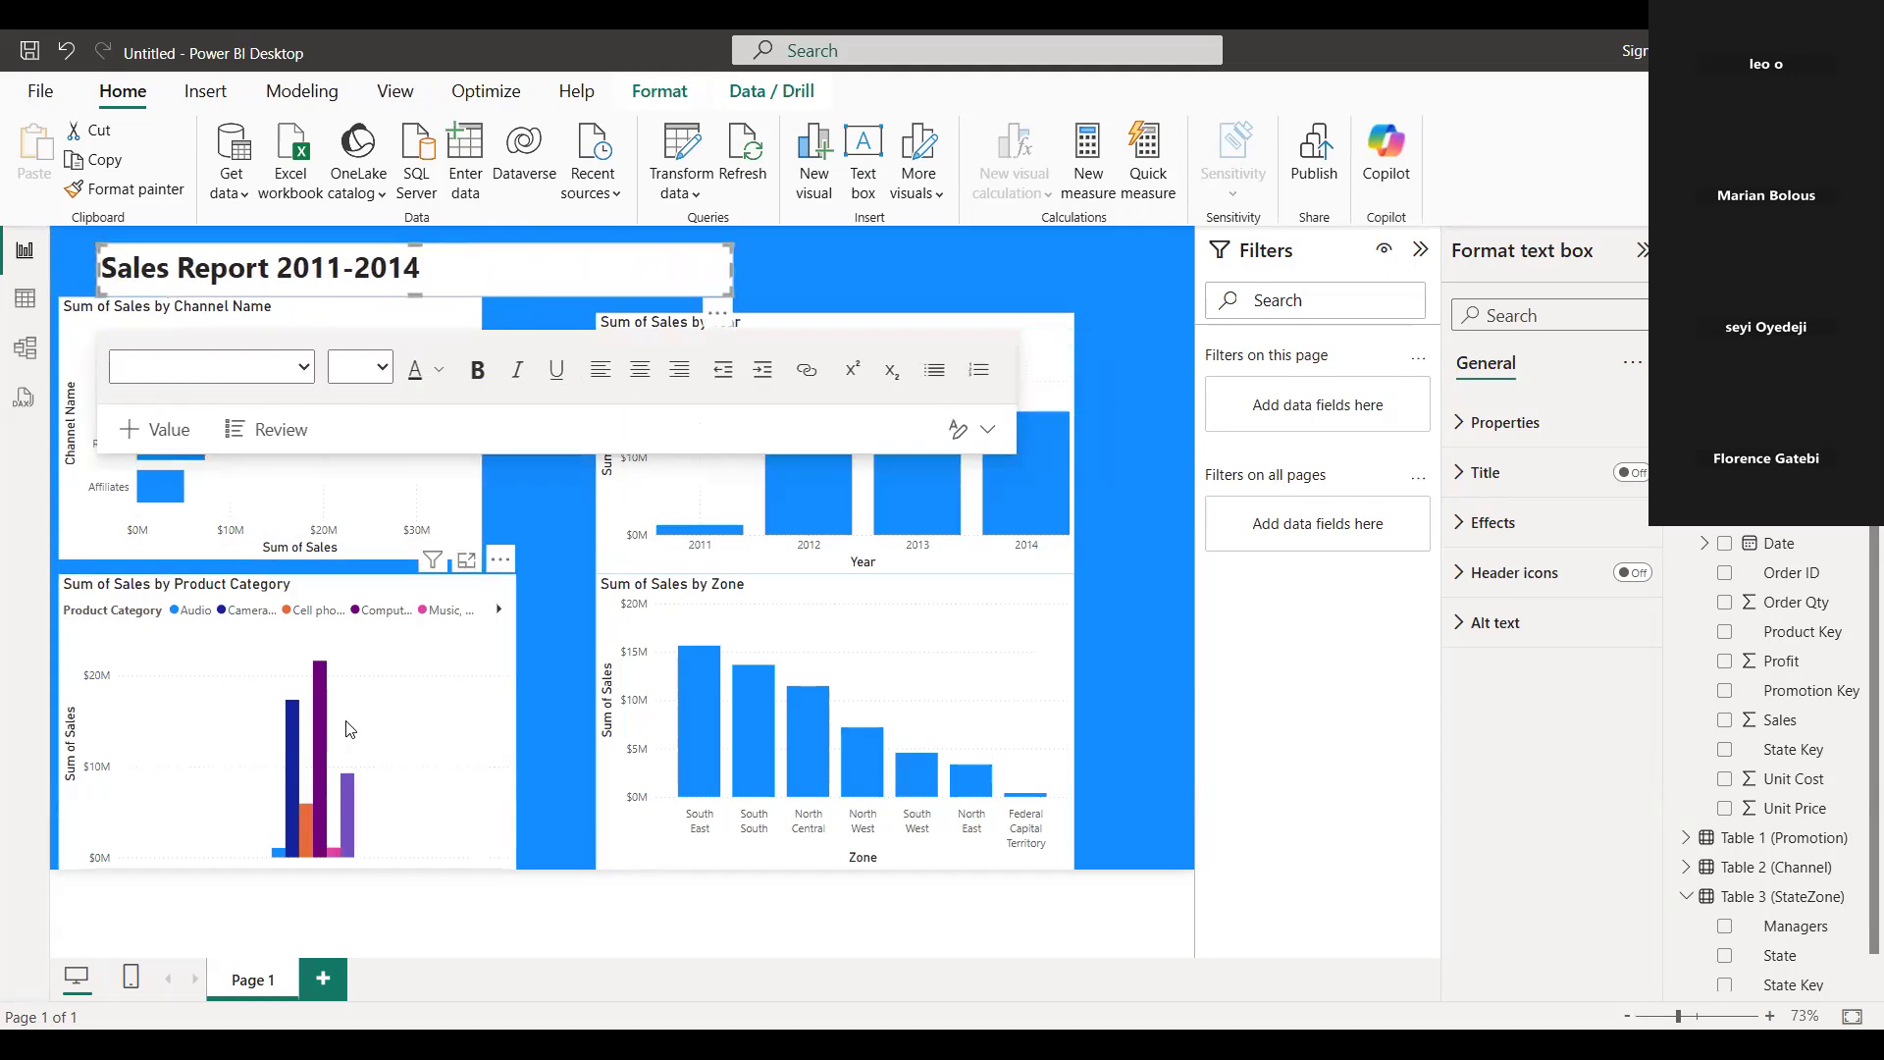
Remove the multicoloured Sum of Sales by Product Category chart and insert an empty clustered column chart in its place.
left_click(381, 731)
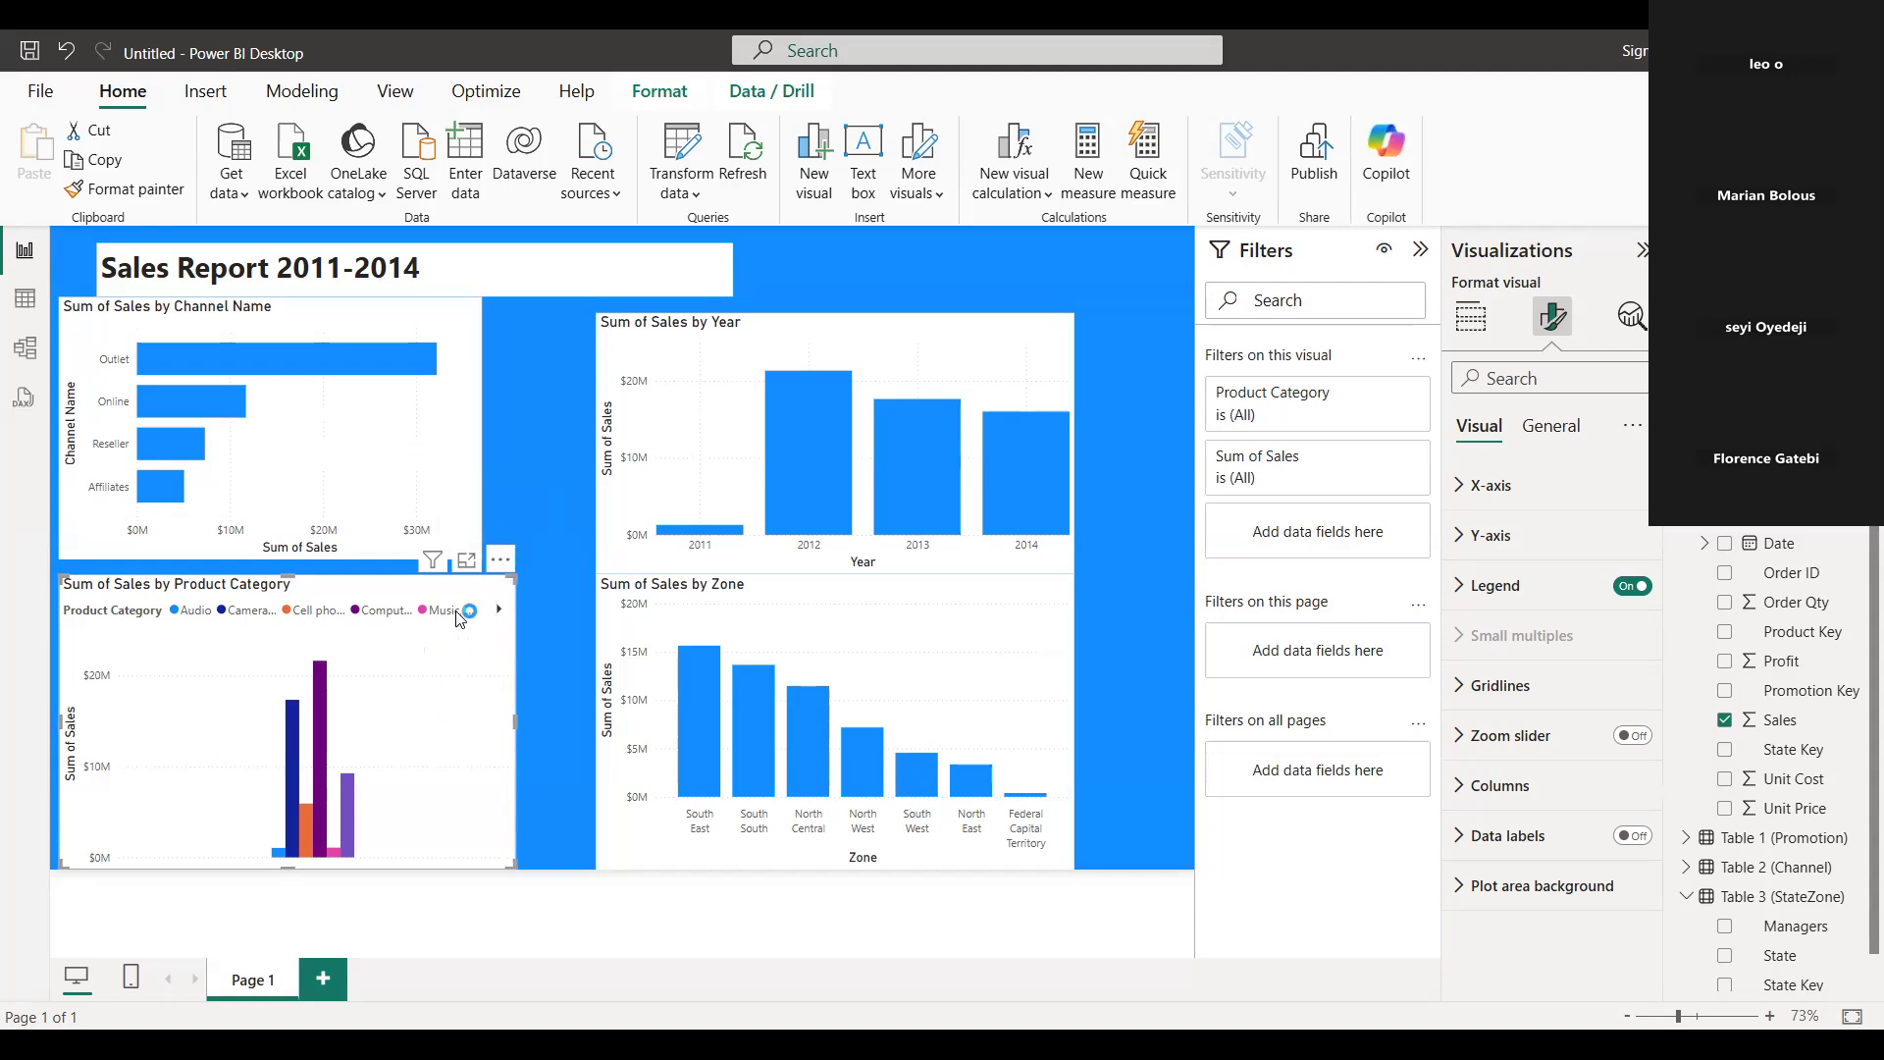
left_click(503, 565)
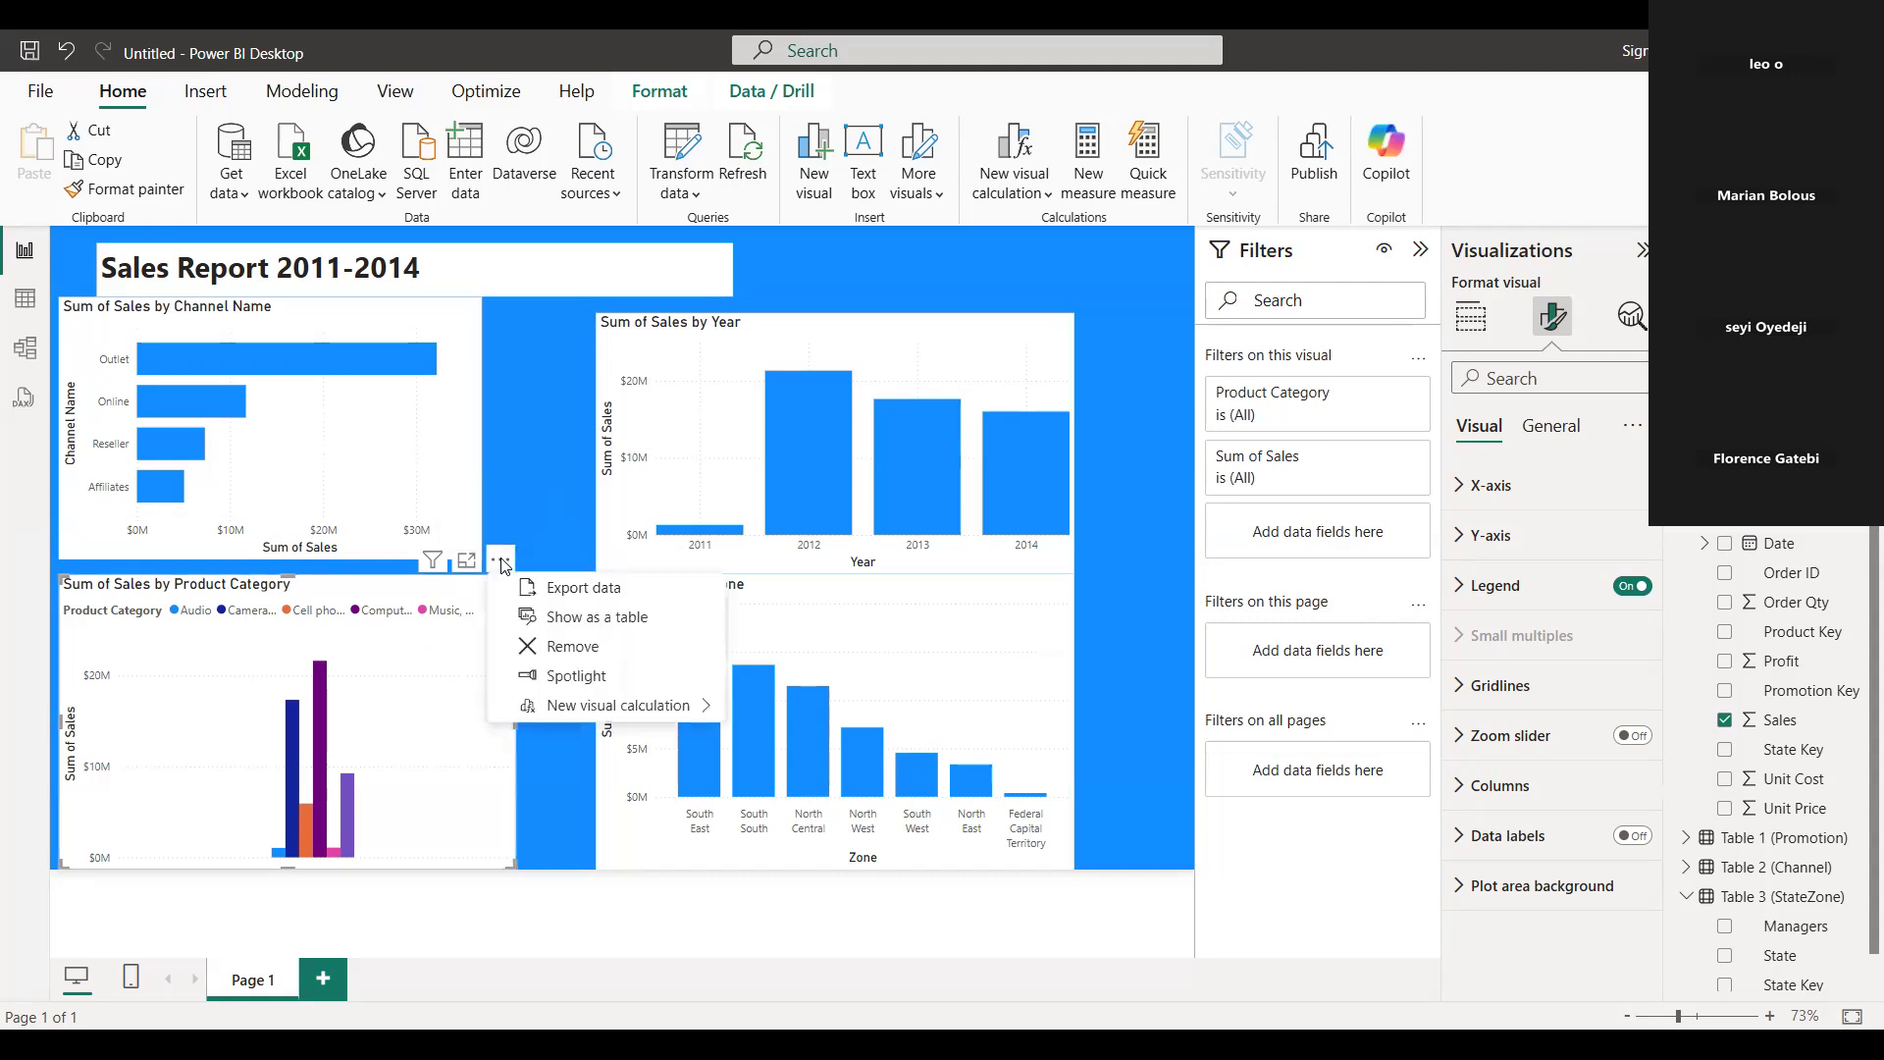
left_click(569, 648)
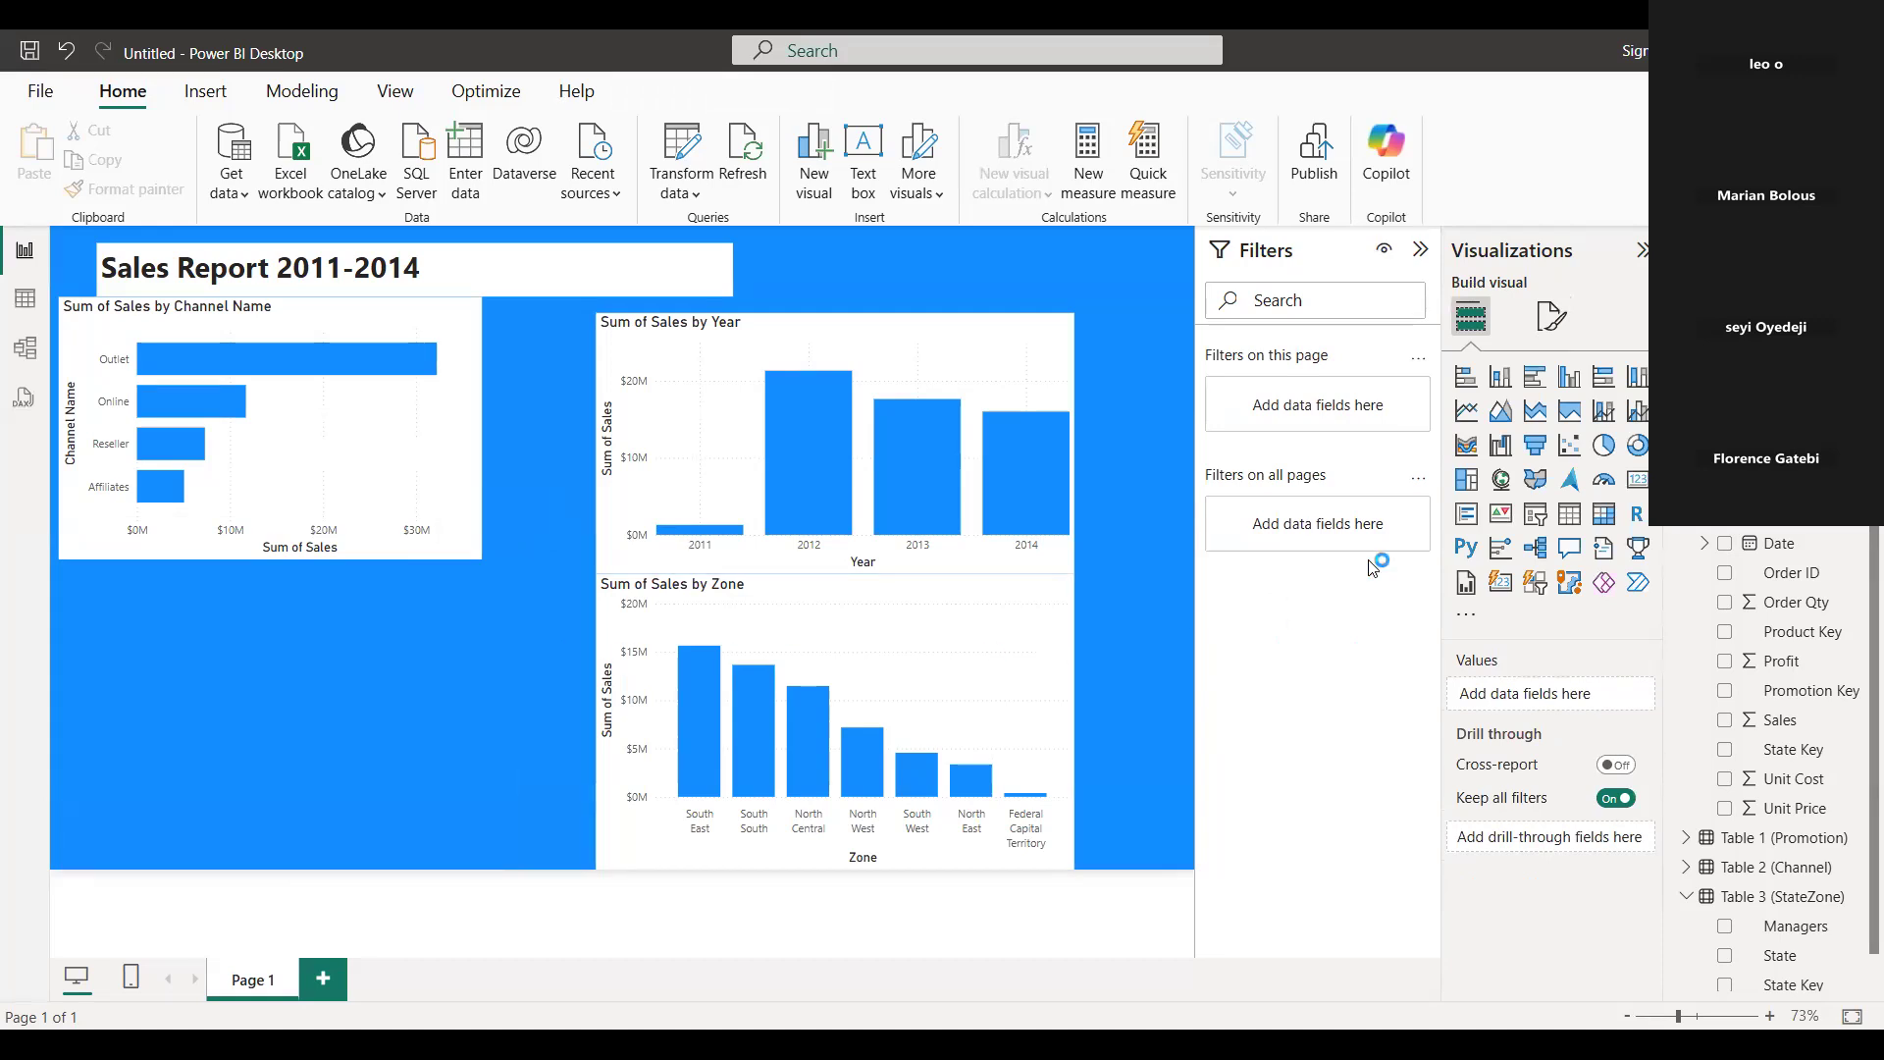
left_click(1568, 384)
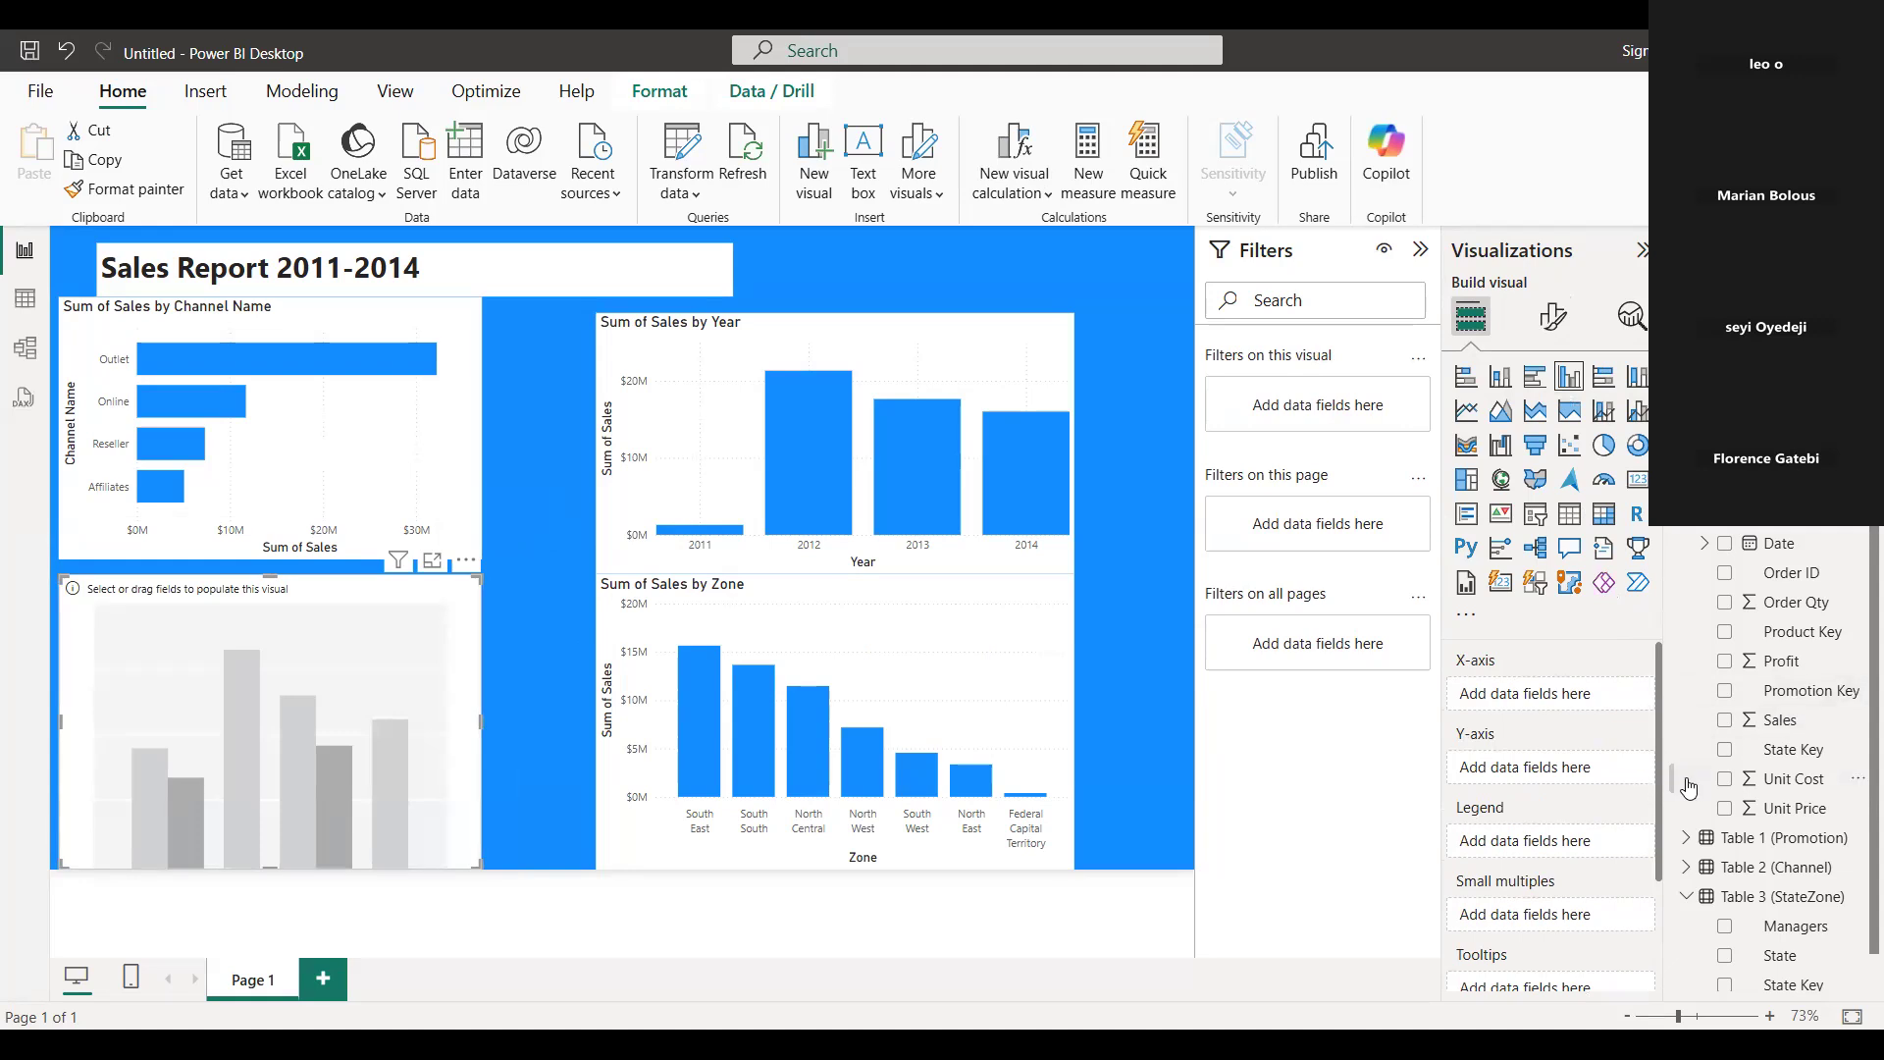
Try building the new column chart with Sales on the X-axis and Product Category on the Y-axis.
left_click(1771, 726)
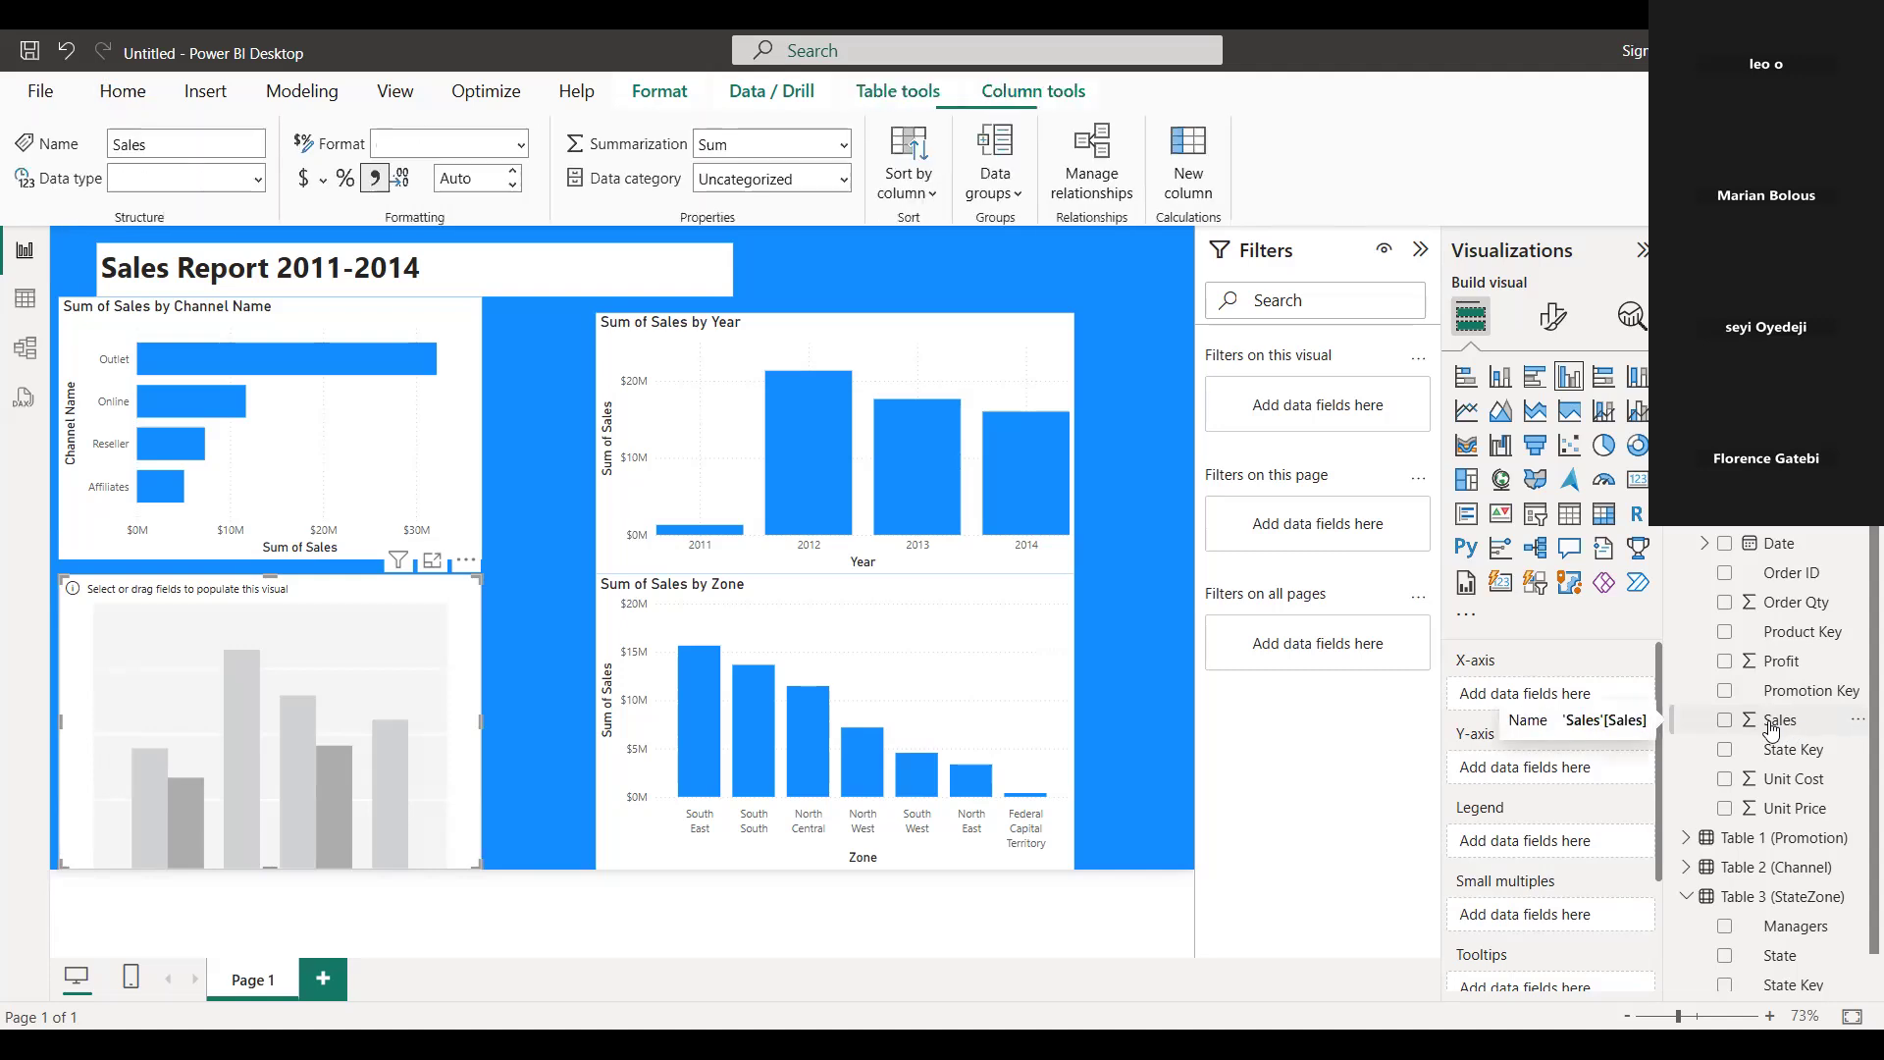
left_click_drag(1770, 723, 316, 723)
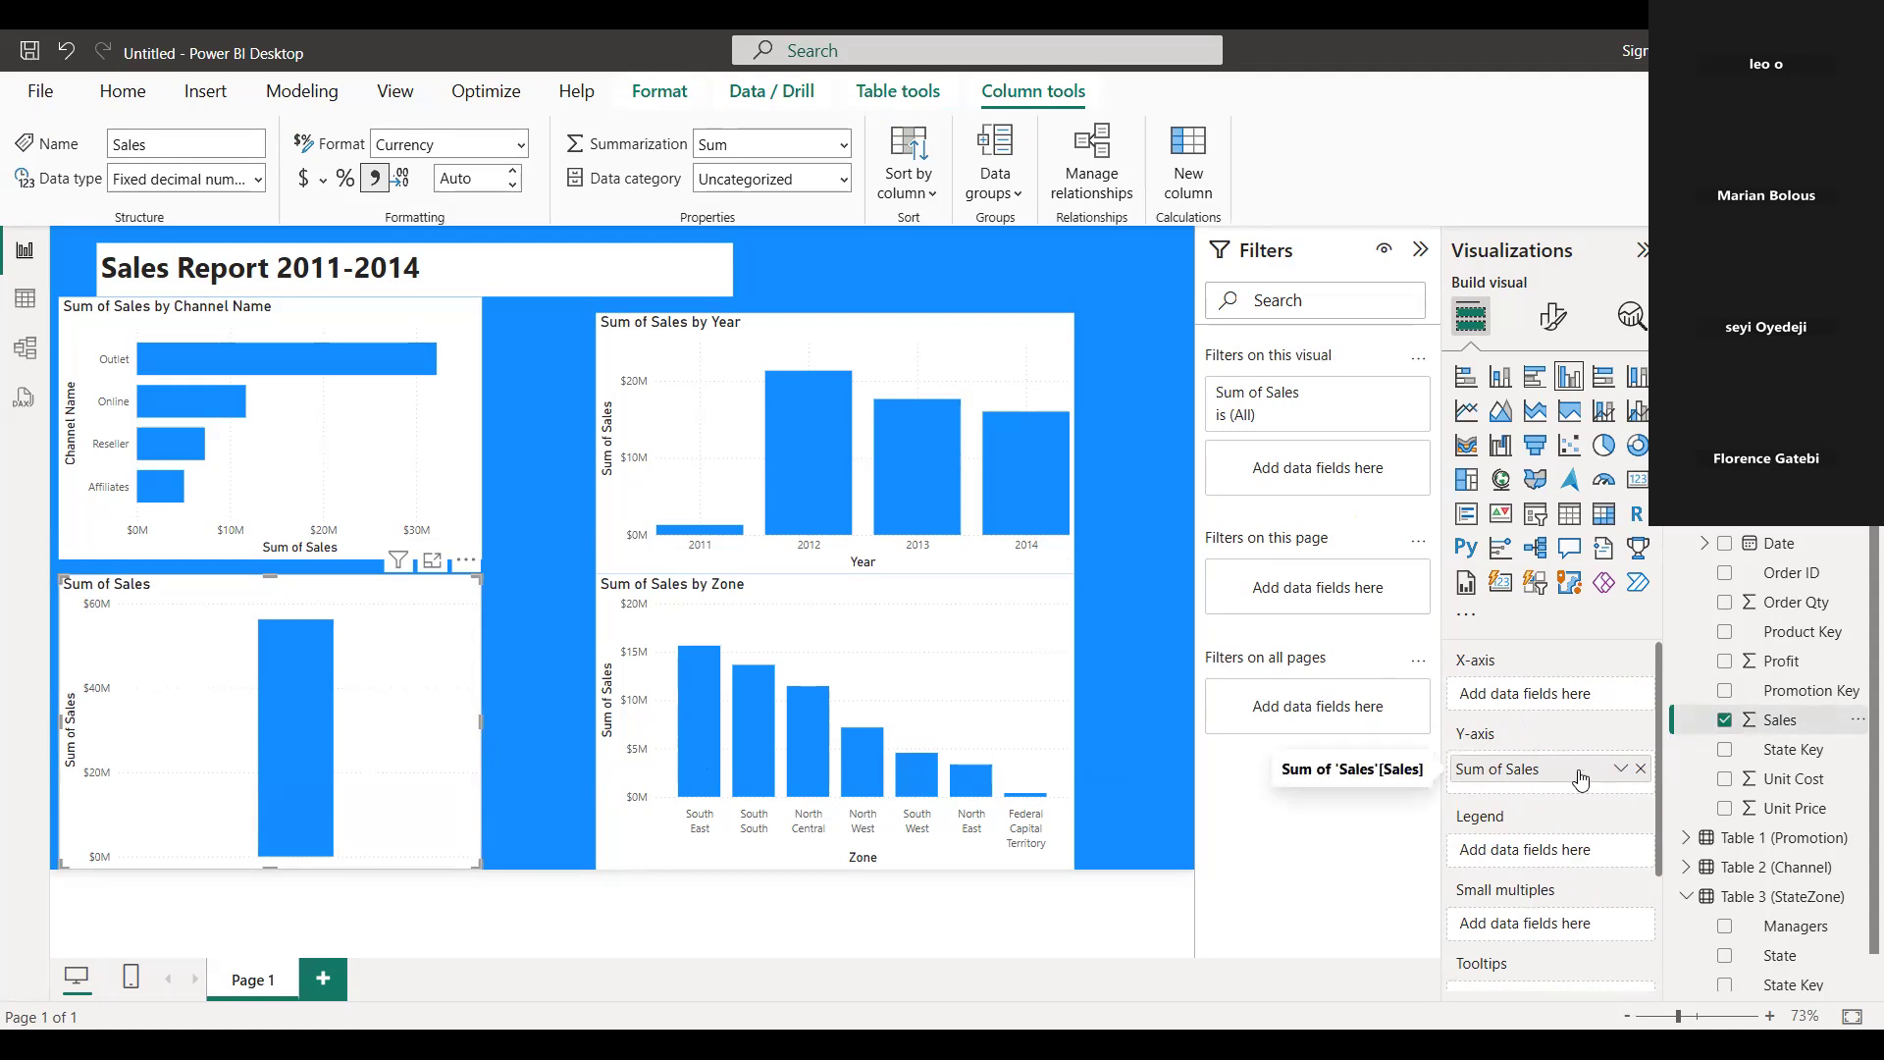
left_click_drag(1563, 770, 1569, 710)
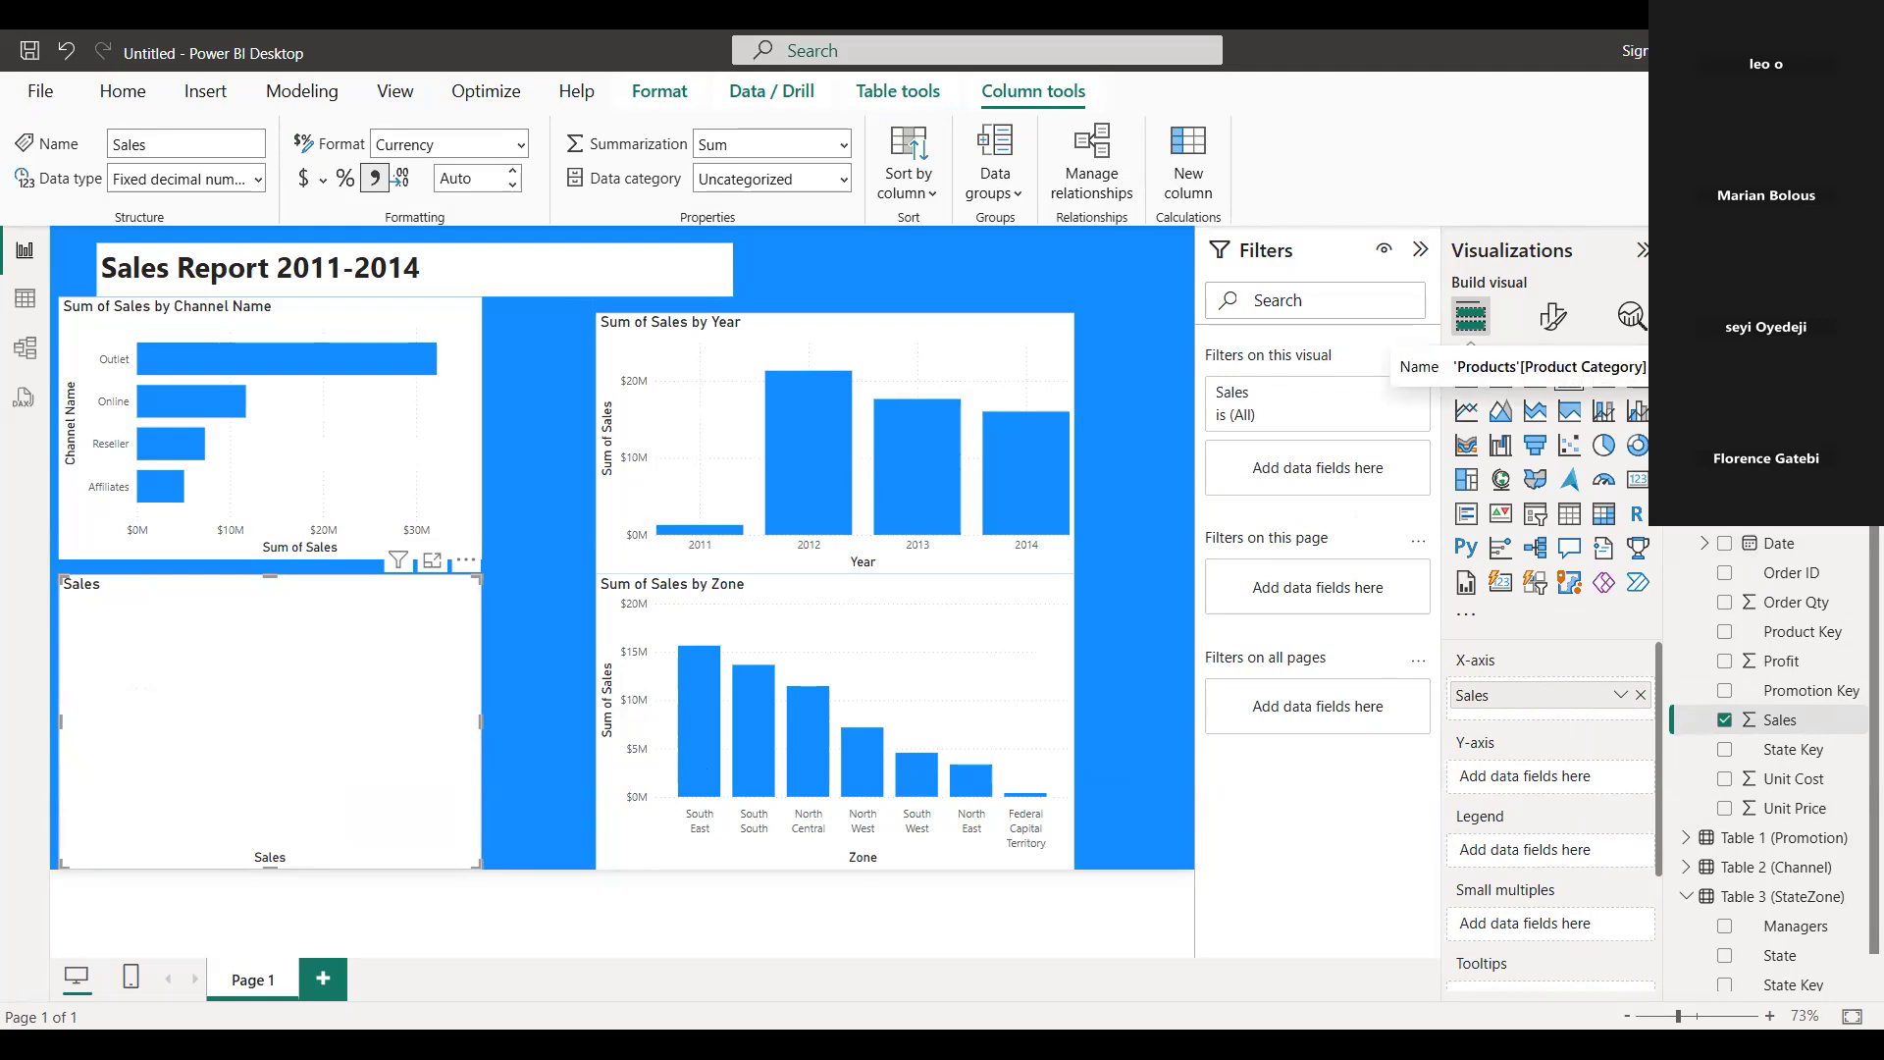
left_click_drag(1568, 780, 1570, 785)
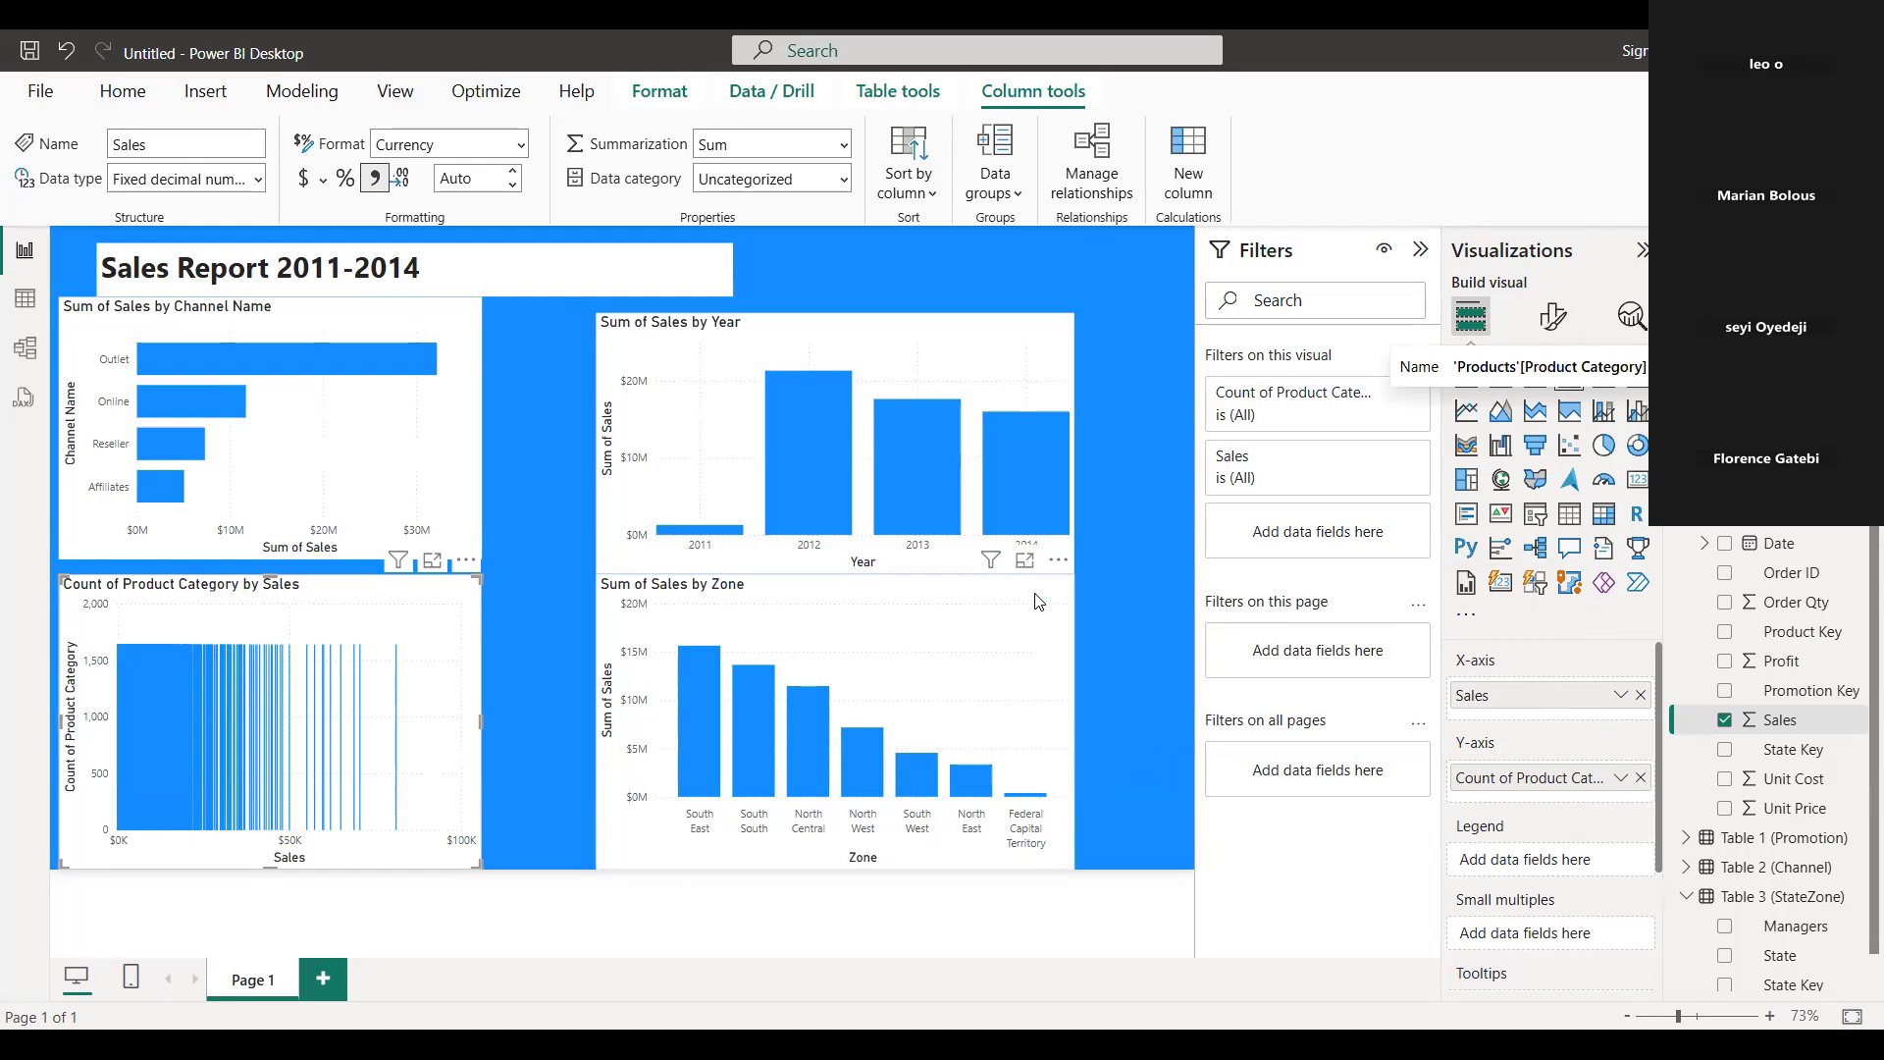
Examine the relationships between the Sales table and the other tables in the data model, including the Products link, and return to the report.
left_click(29, 347)
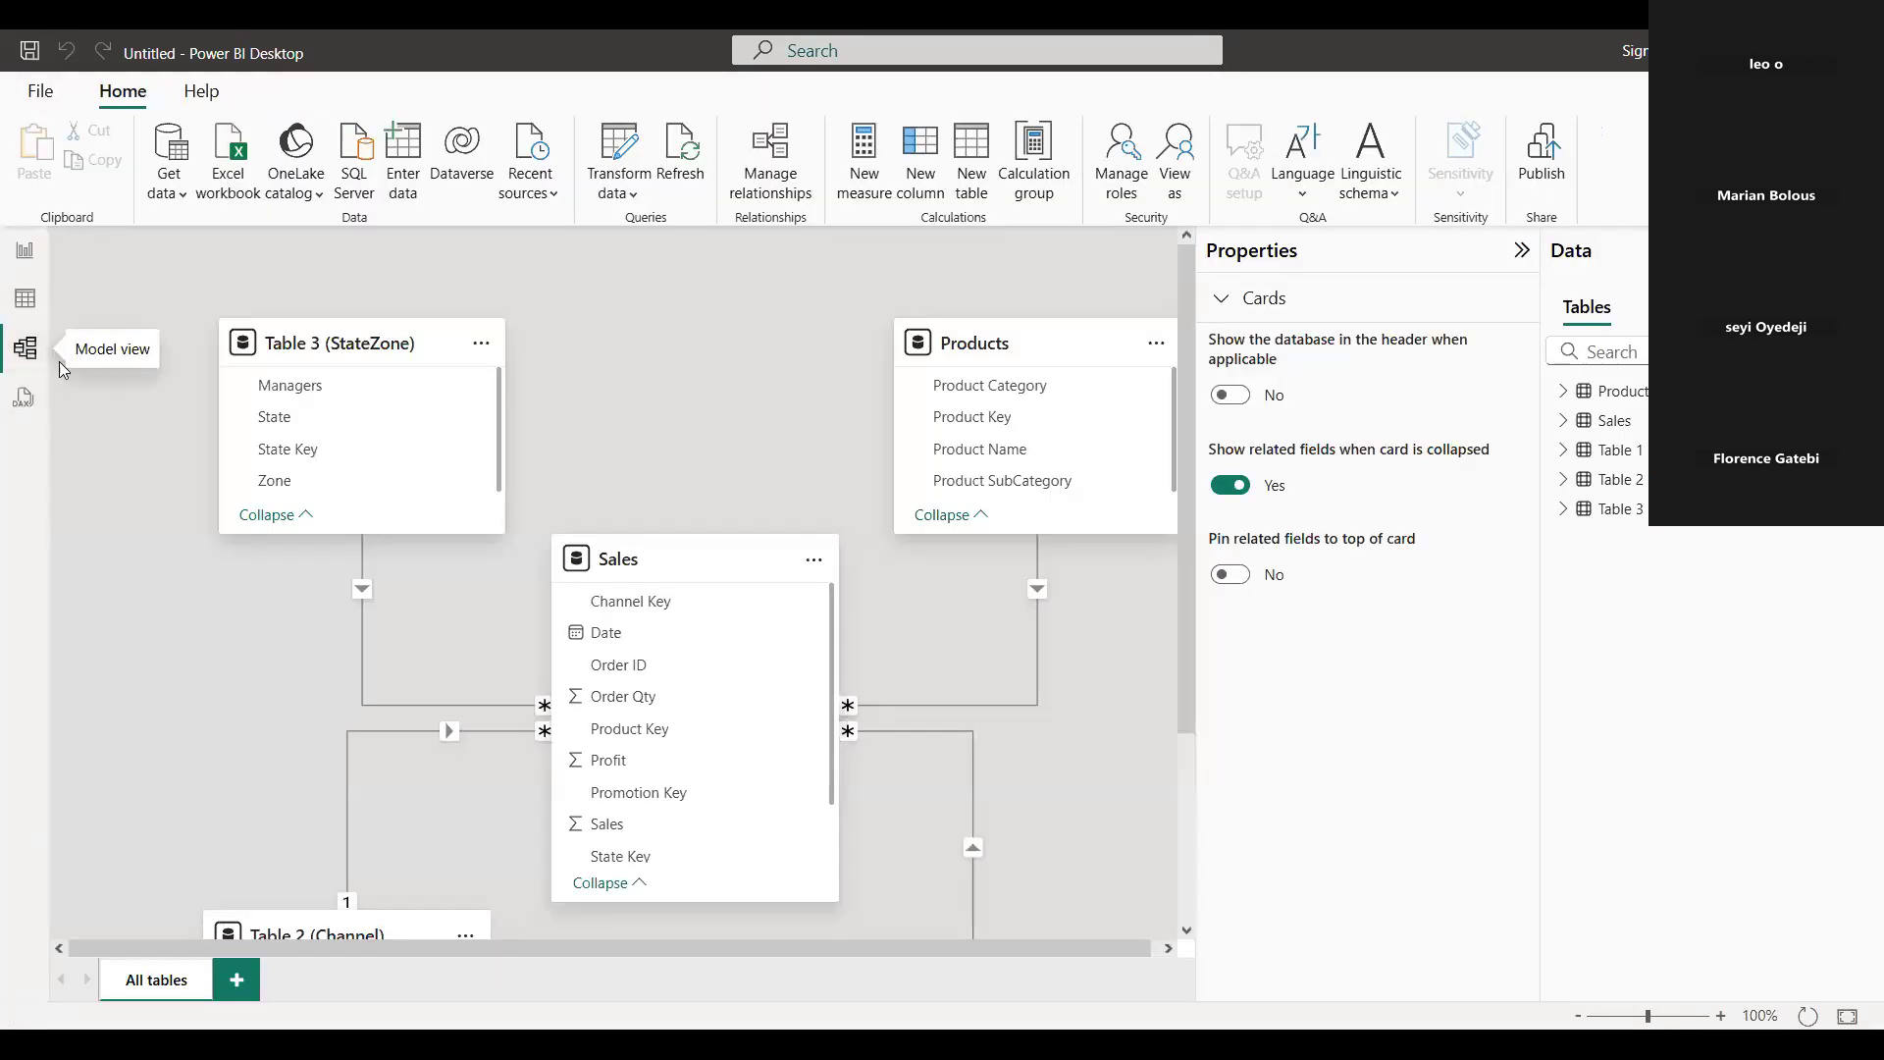
scroll(713, 574, "down", 1)
scroll(732, 575, "down", 1)
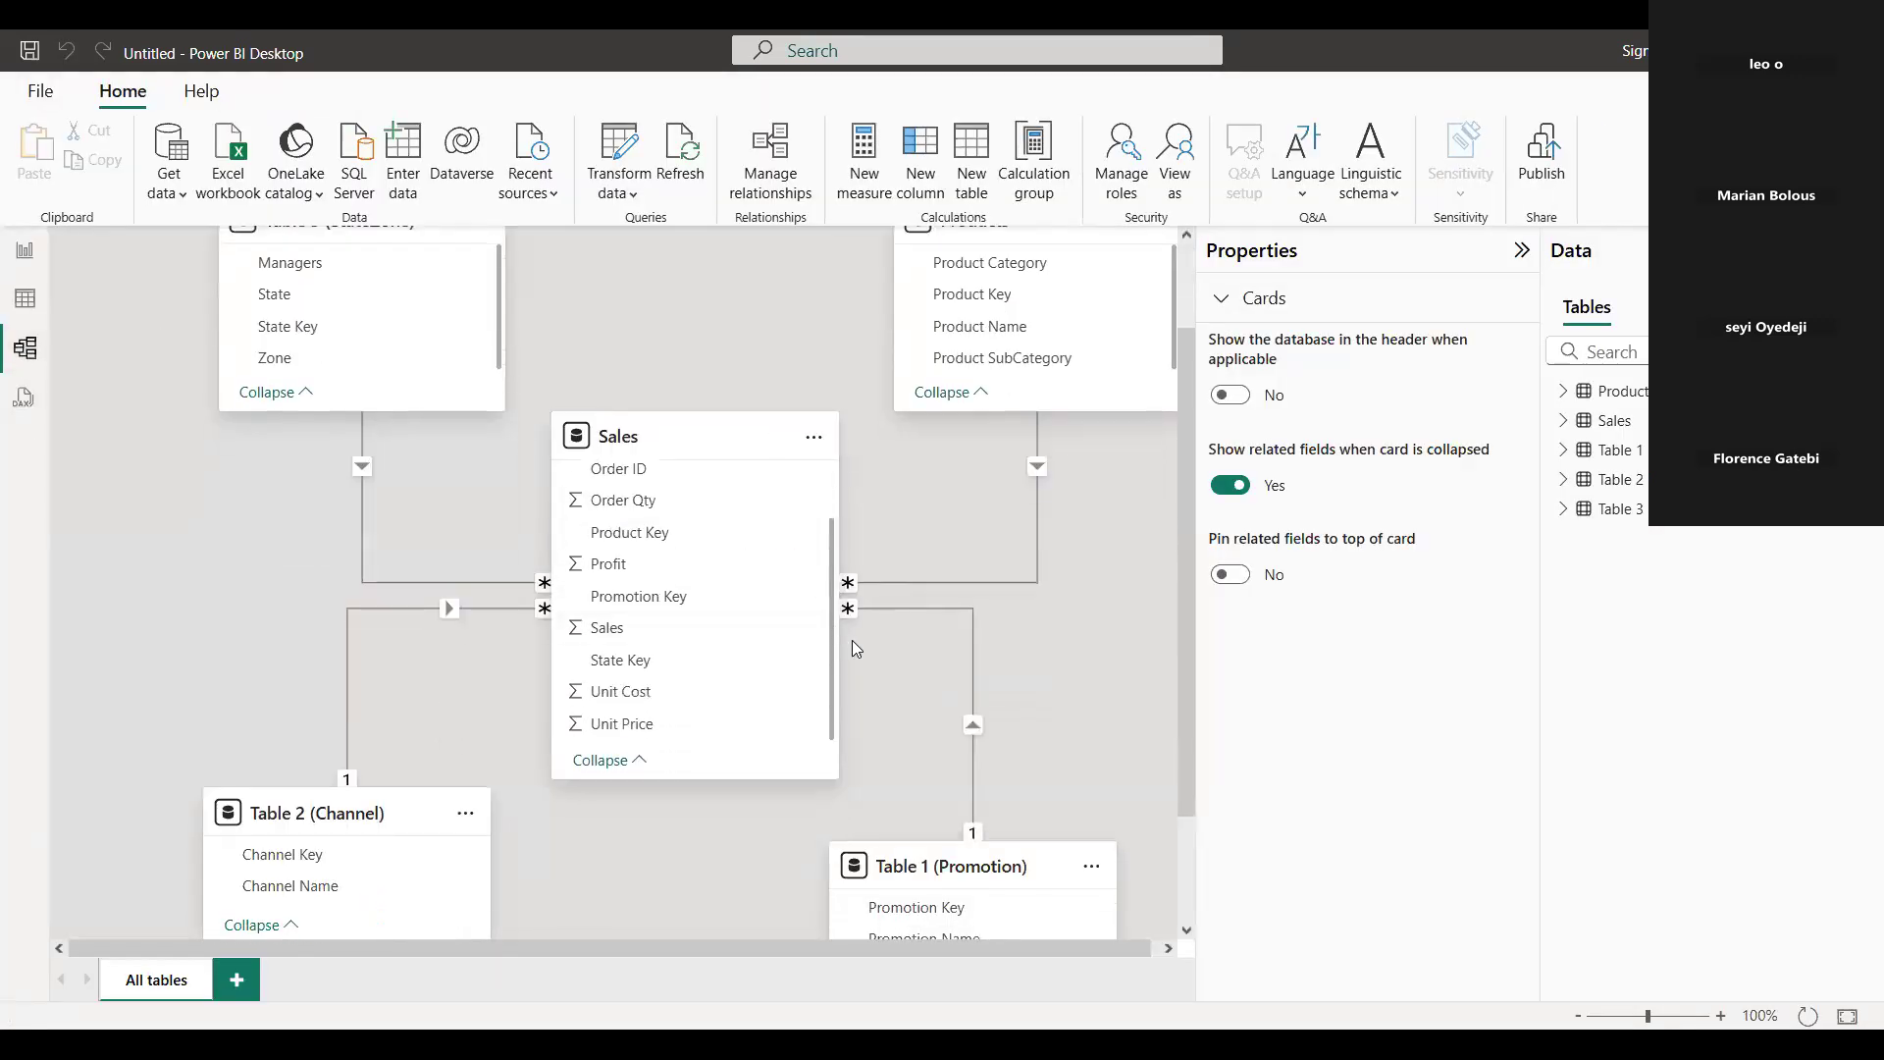
scroll(975, 687, "down", 1)
scroll(948, 650, "up", 2)
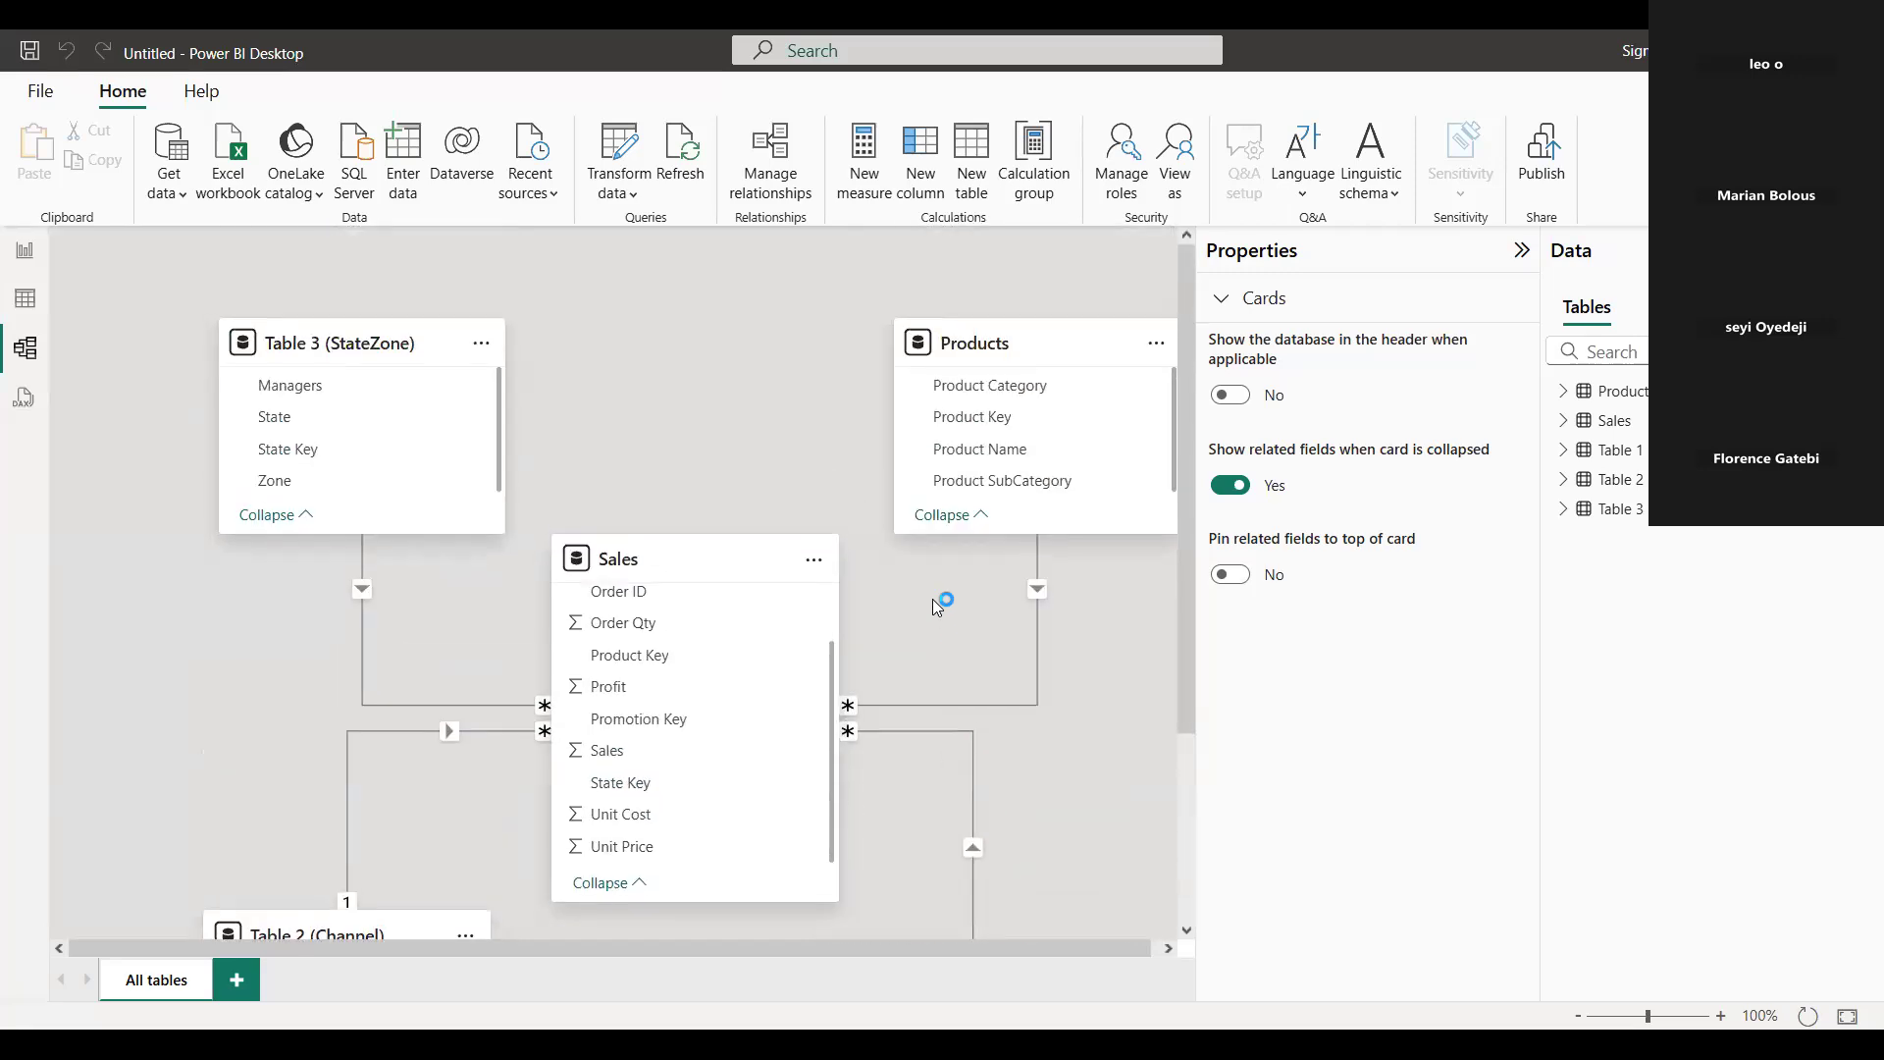
left_click(942, 705)
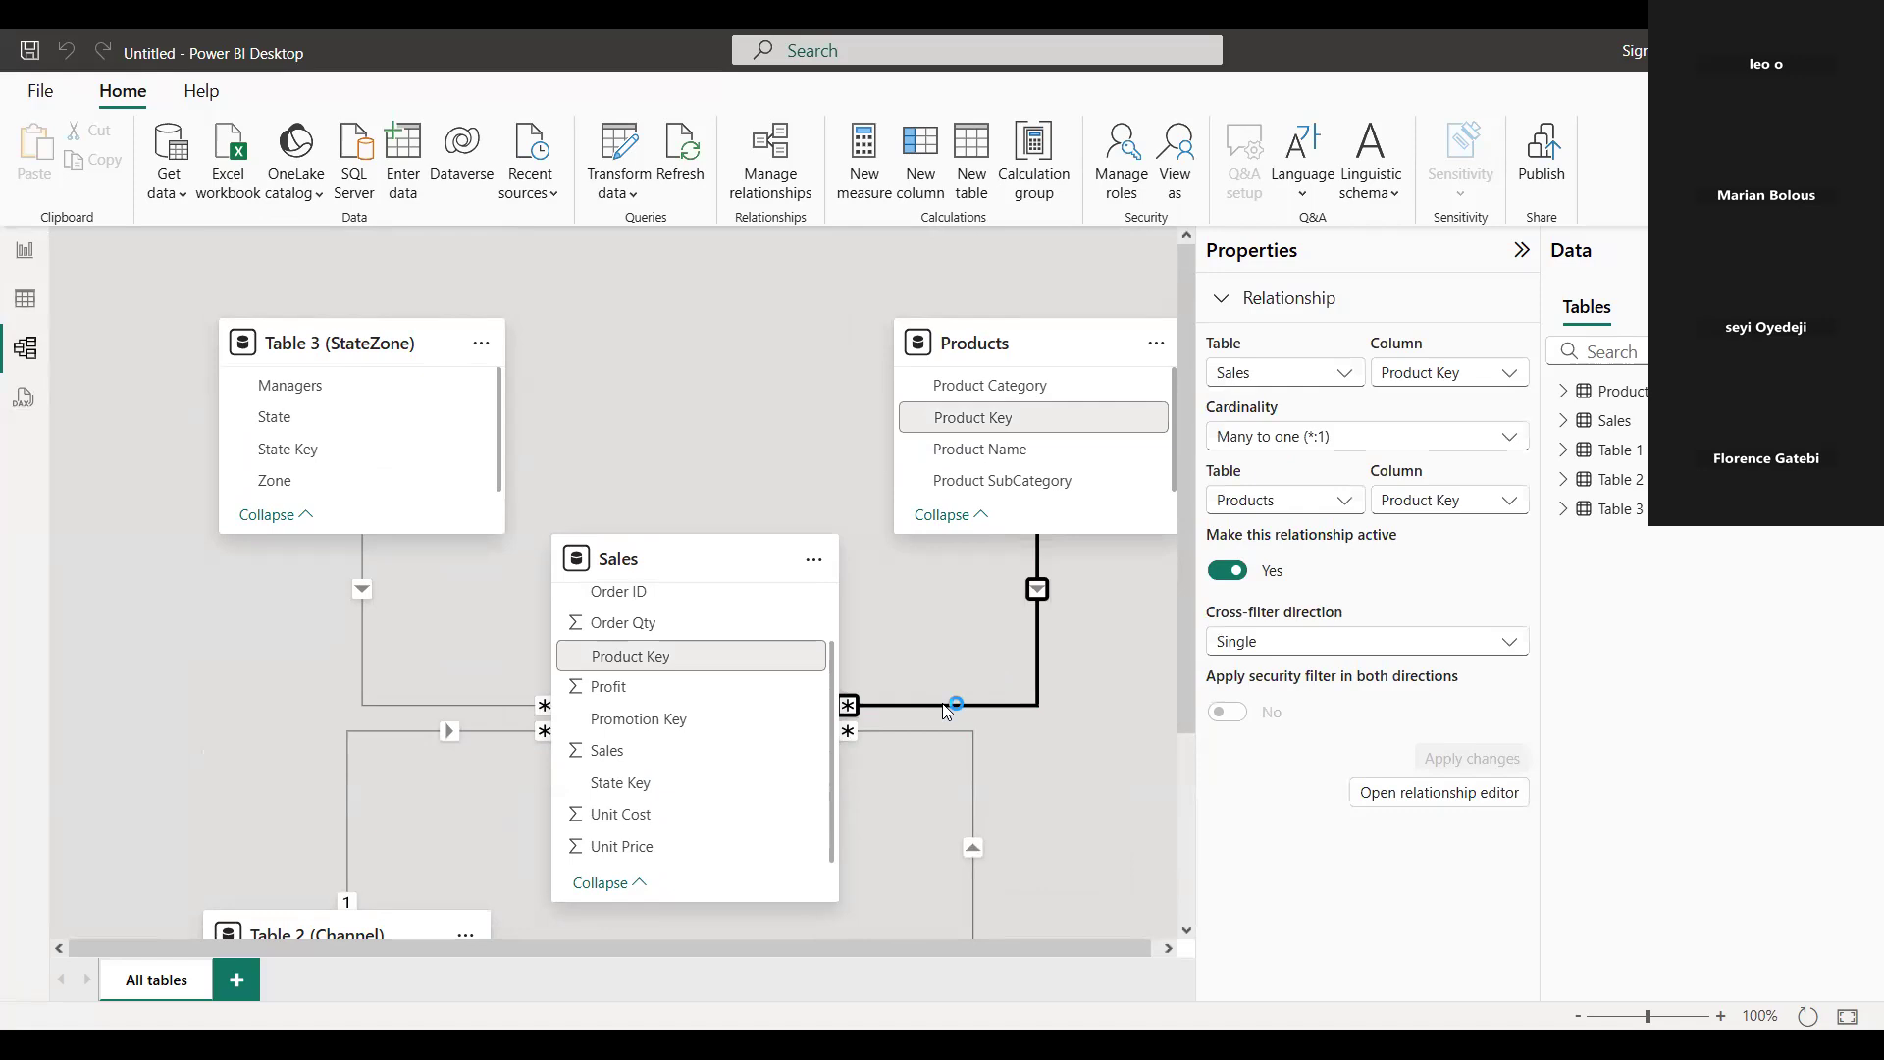
scroll(954, 755, "down", 2)
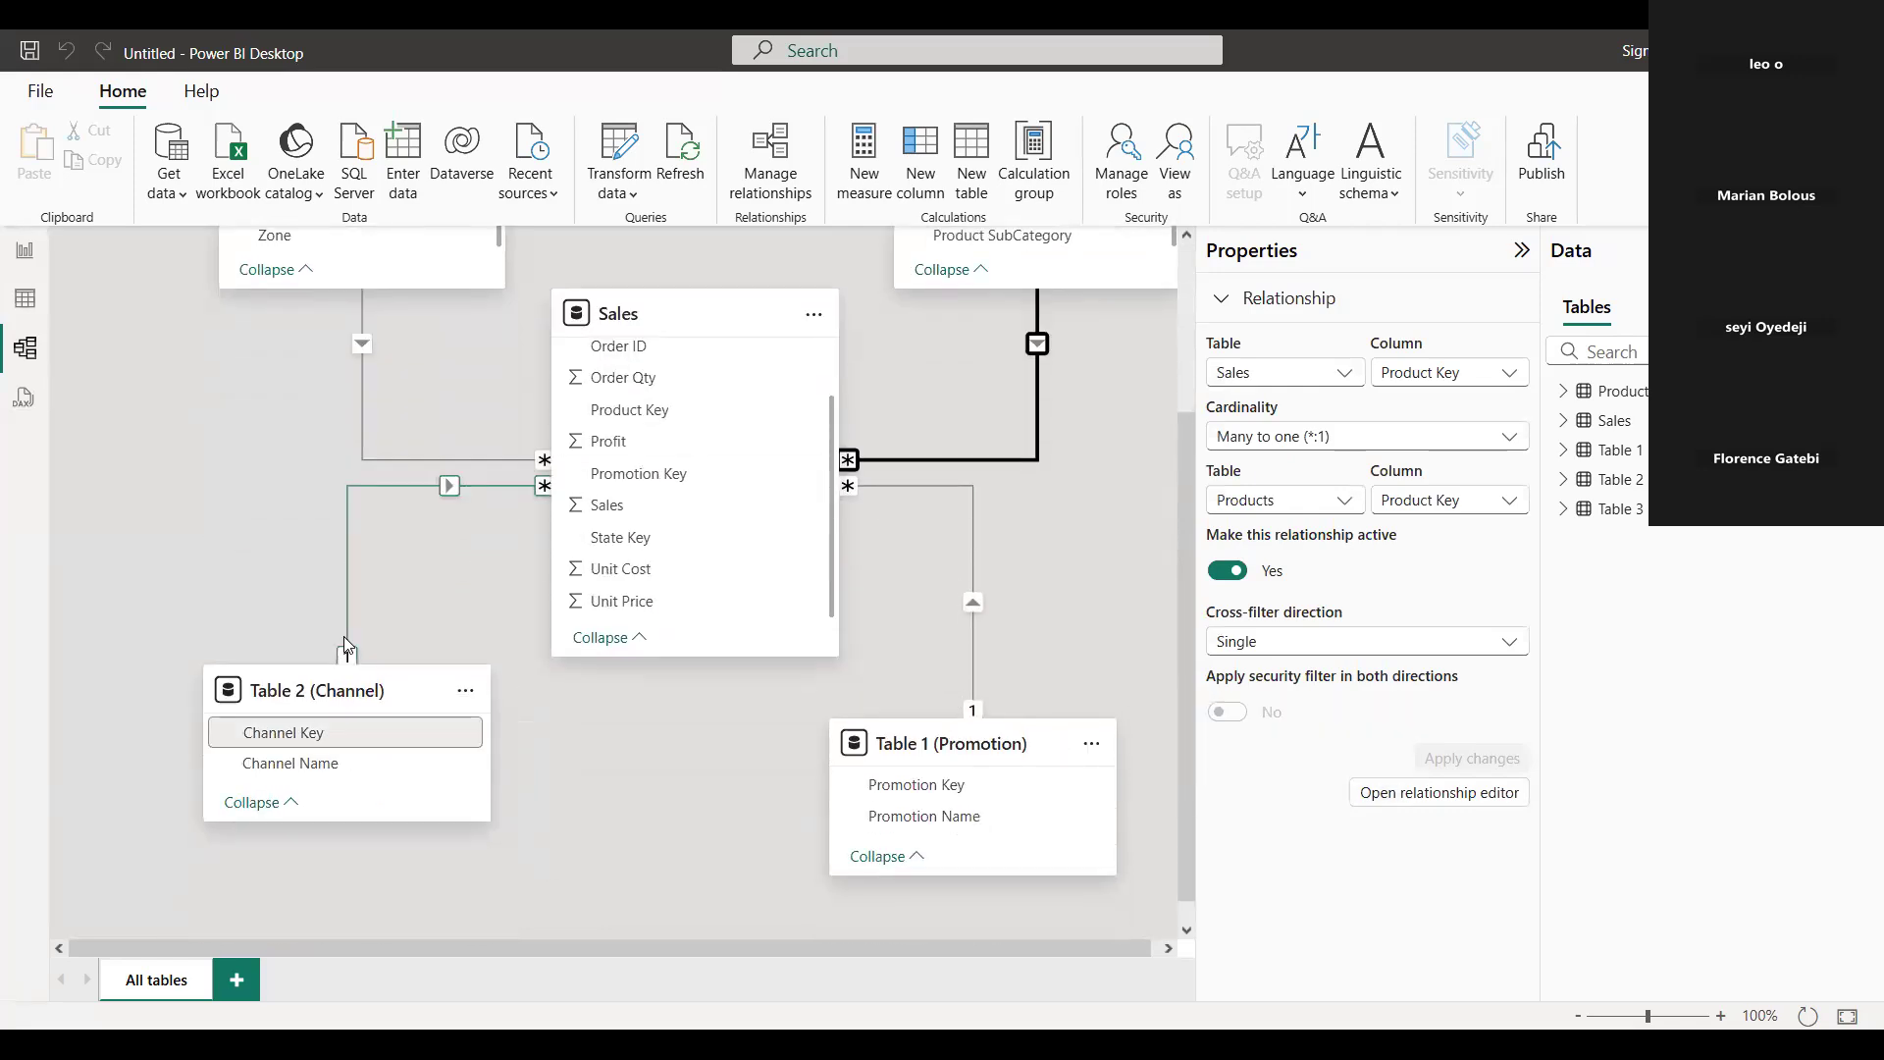
scroll(791, 596, "up", 2)
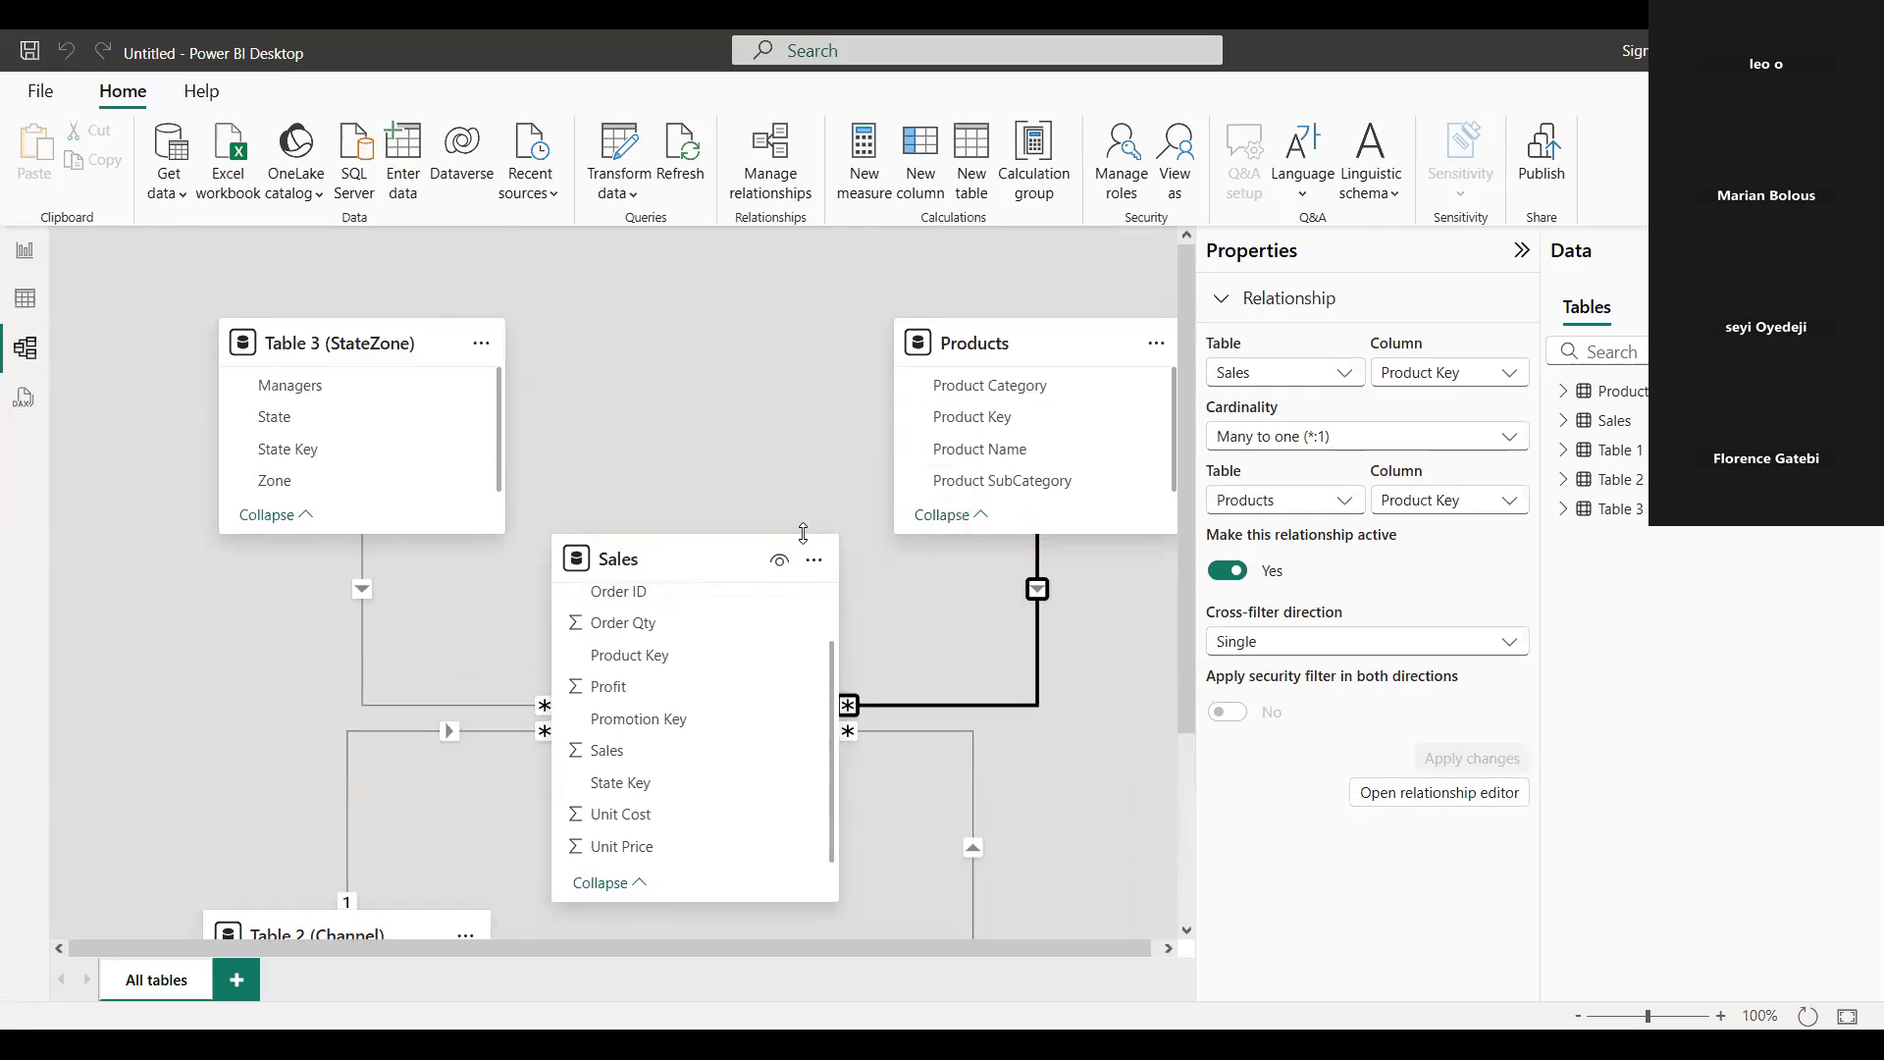
left_click(20, 252)
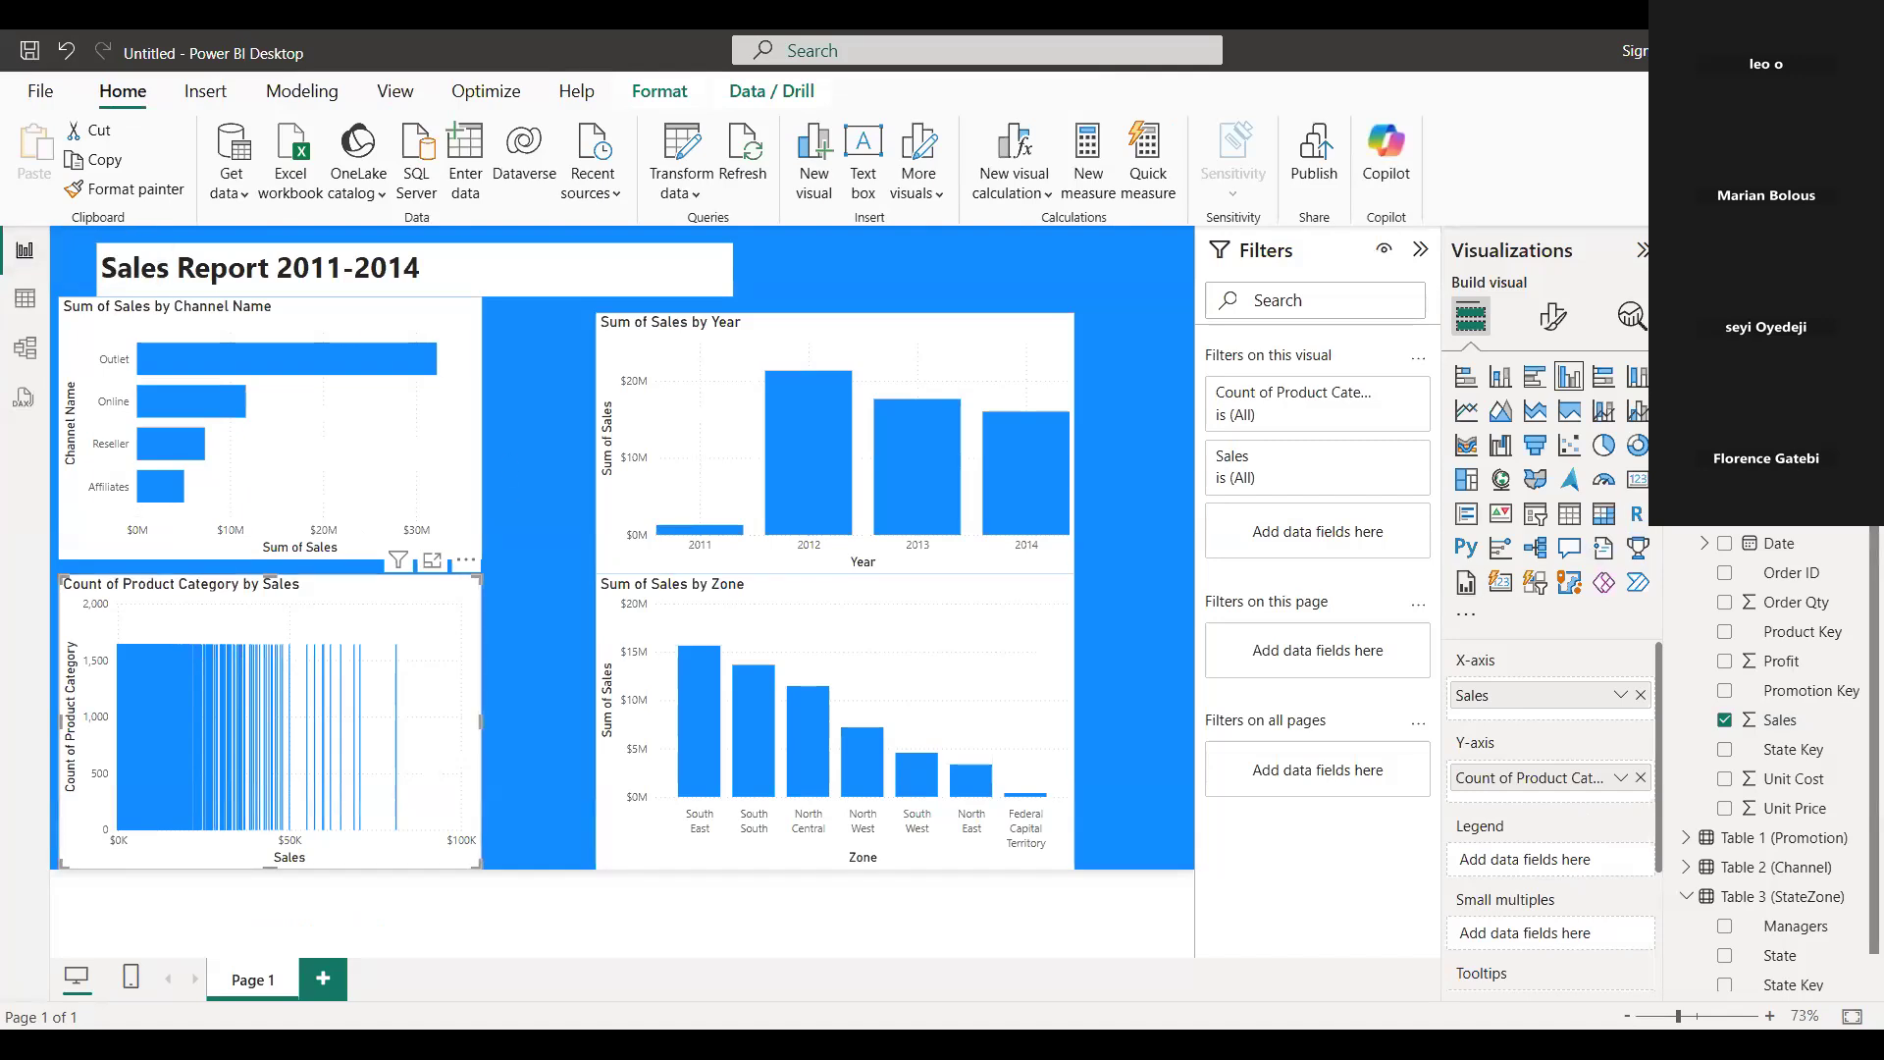
Clear both axis fields of the new column chart, and assign Sales to the Y-axis and Product Category to the X-axis.
left_click(1641, 779)
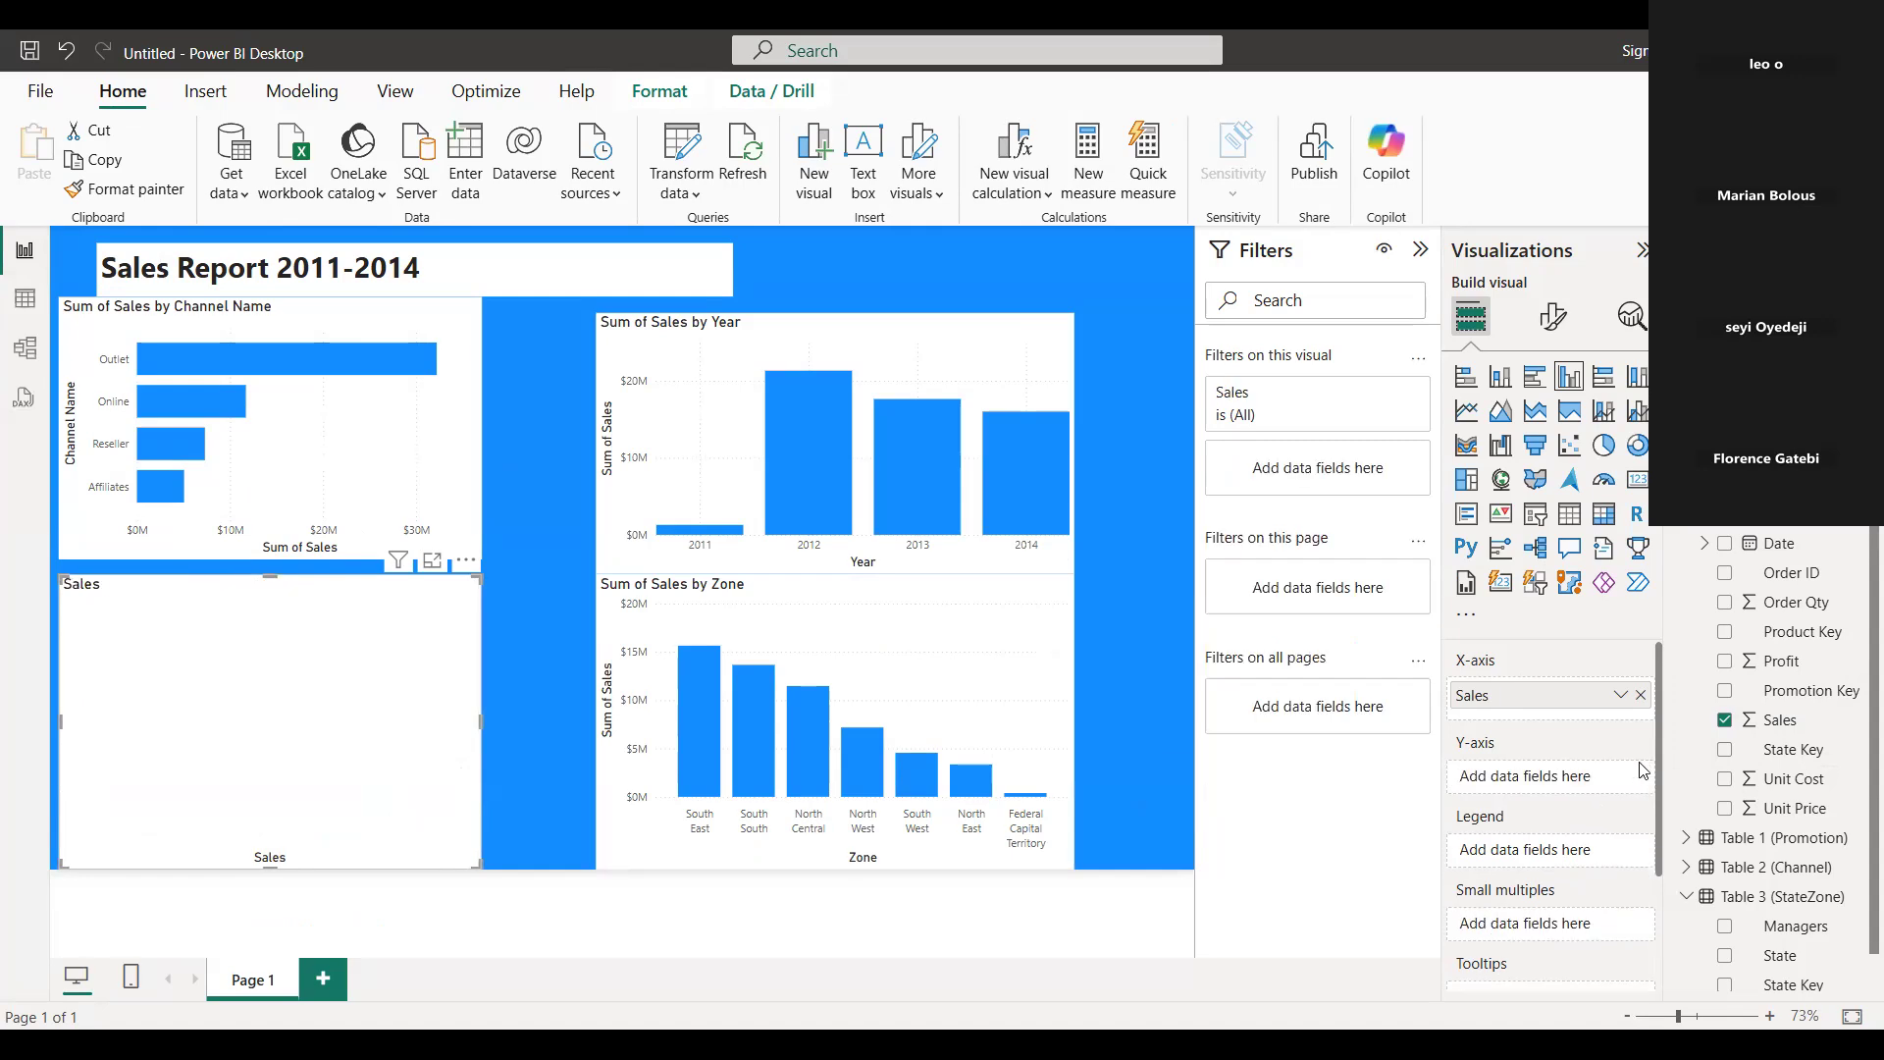
left_click(1641, 695)
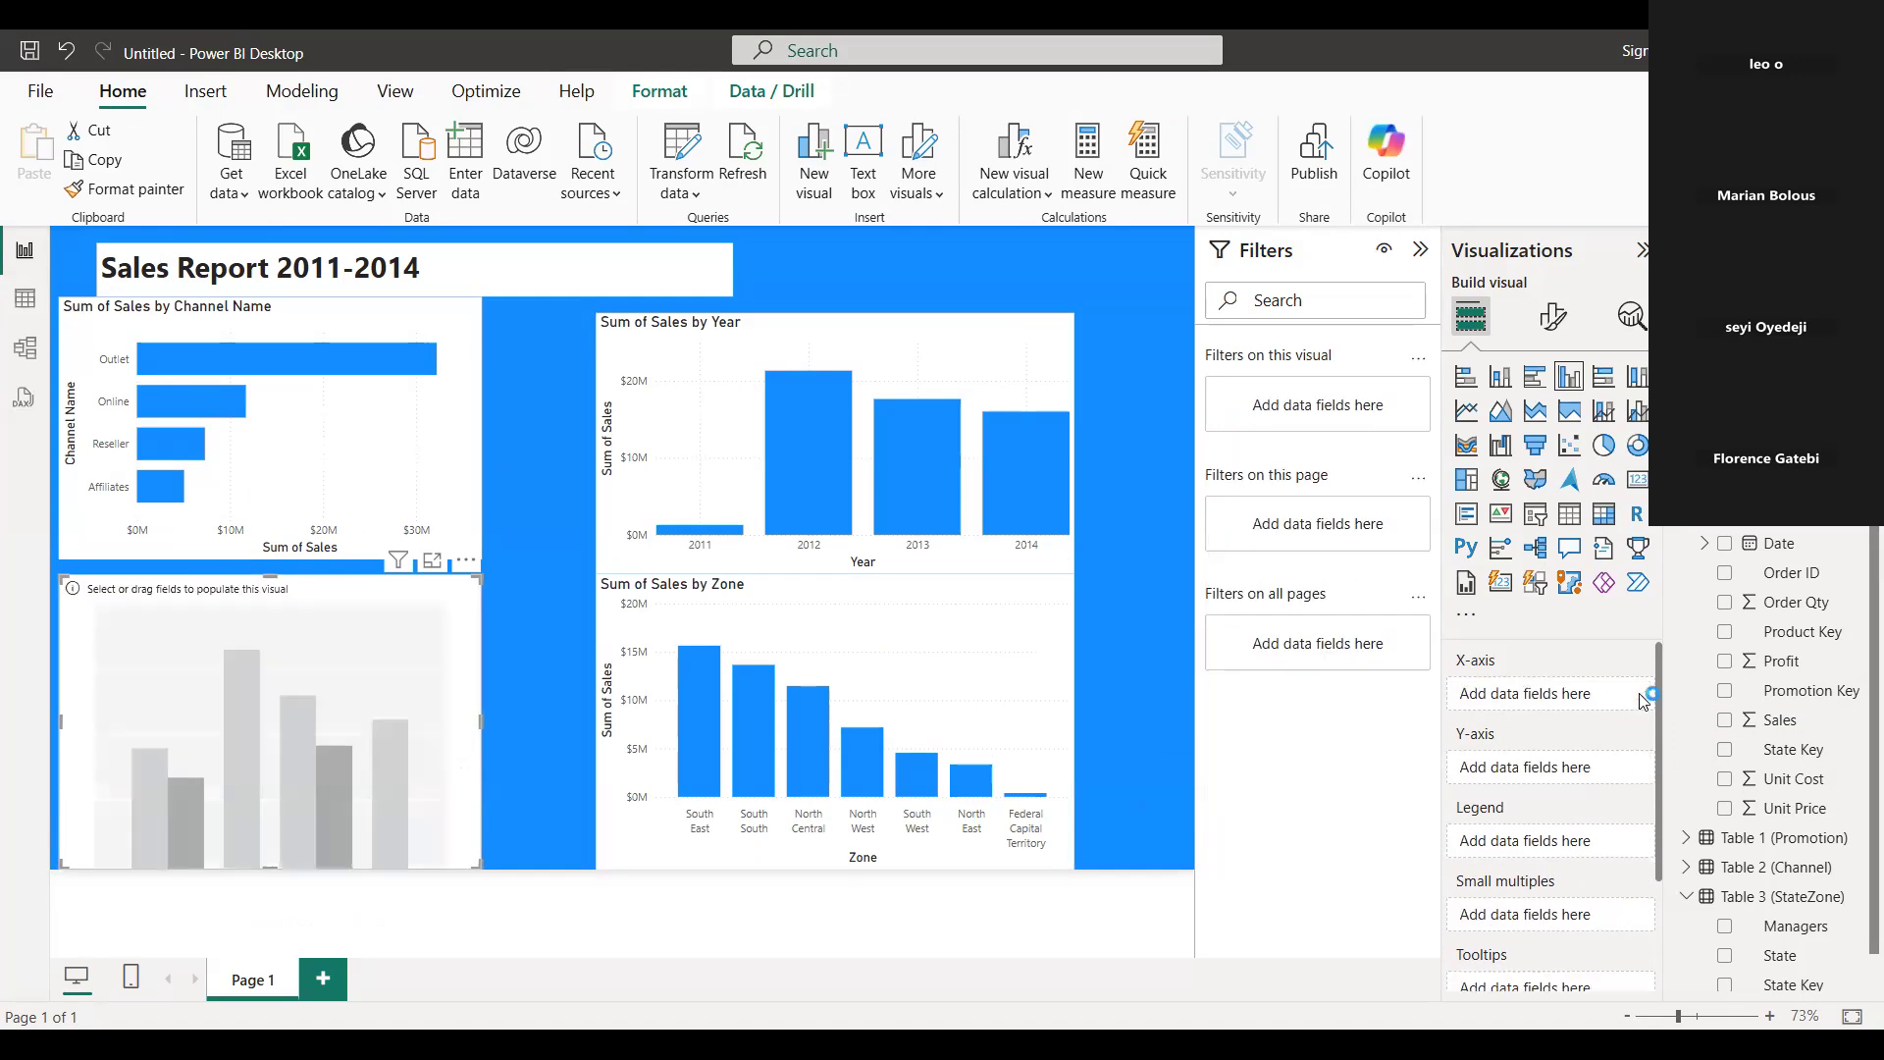
left_click(1780, 722)
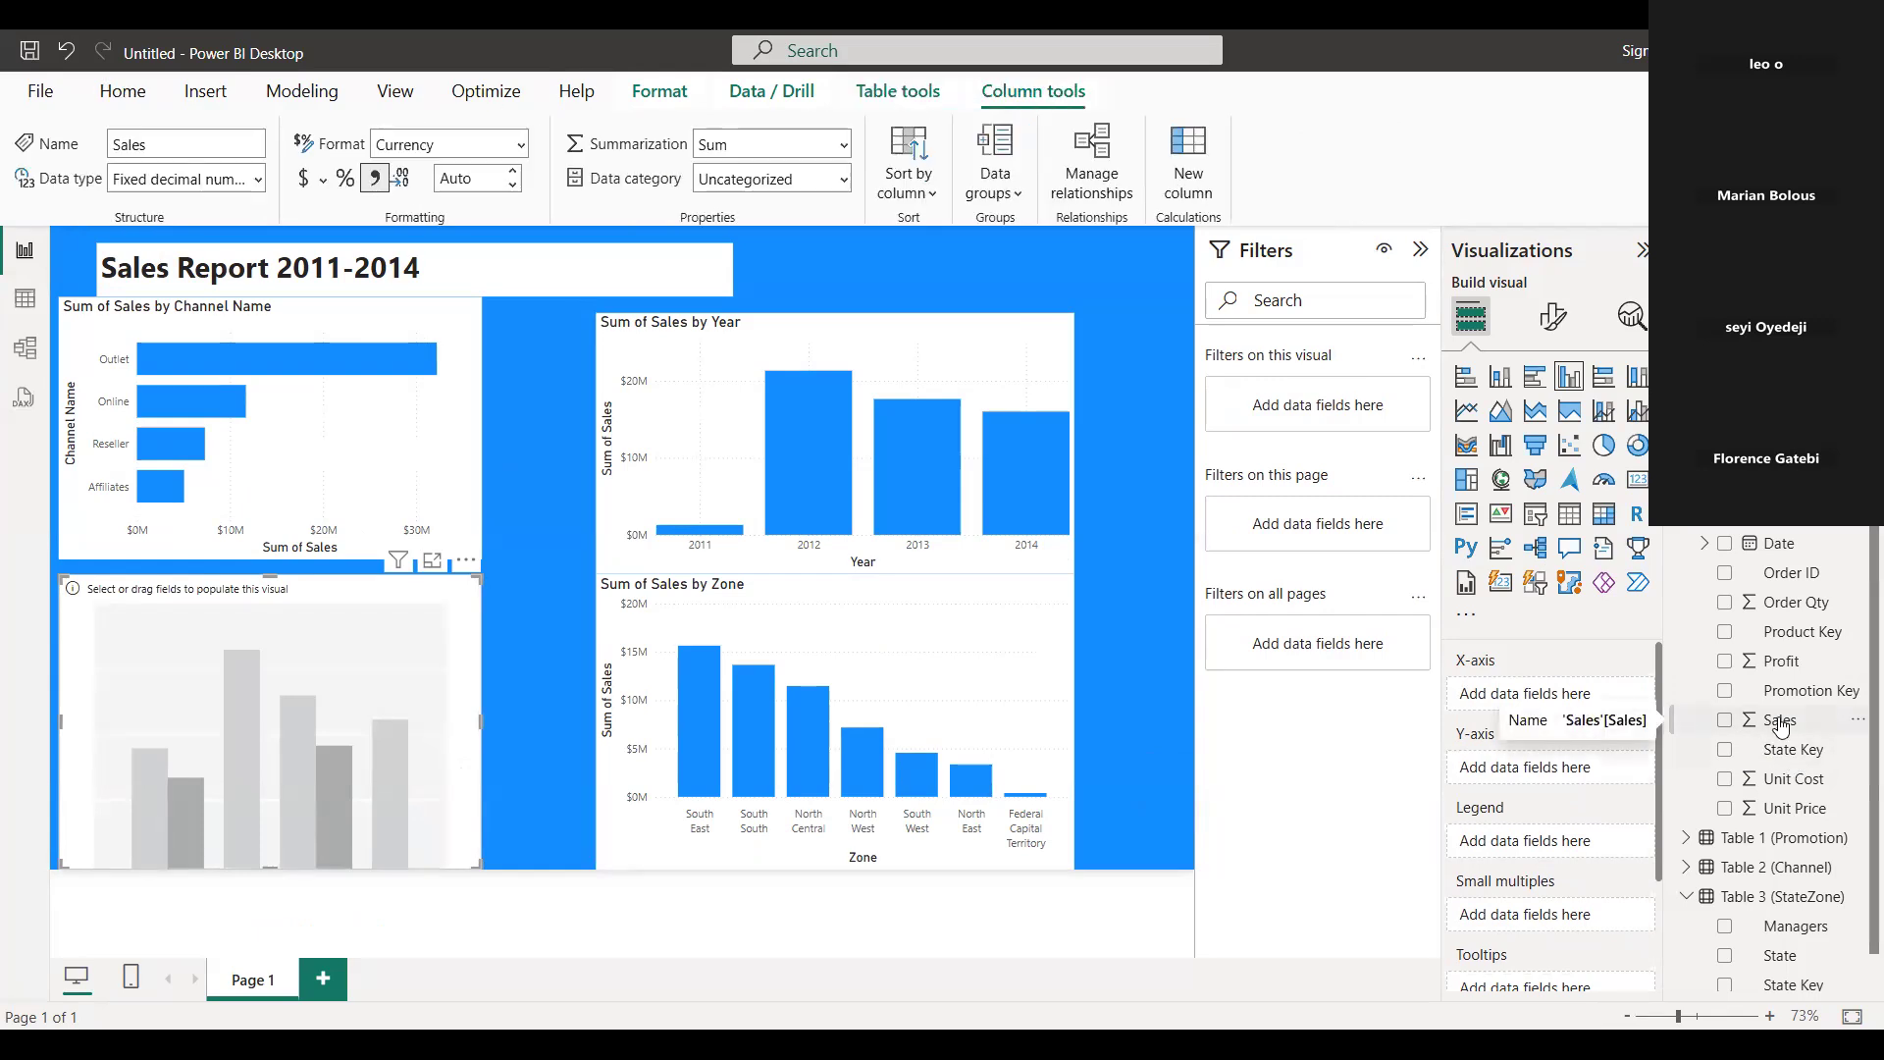
left_click_drag(1598, 723, 365, 750)
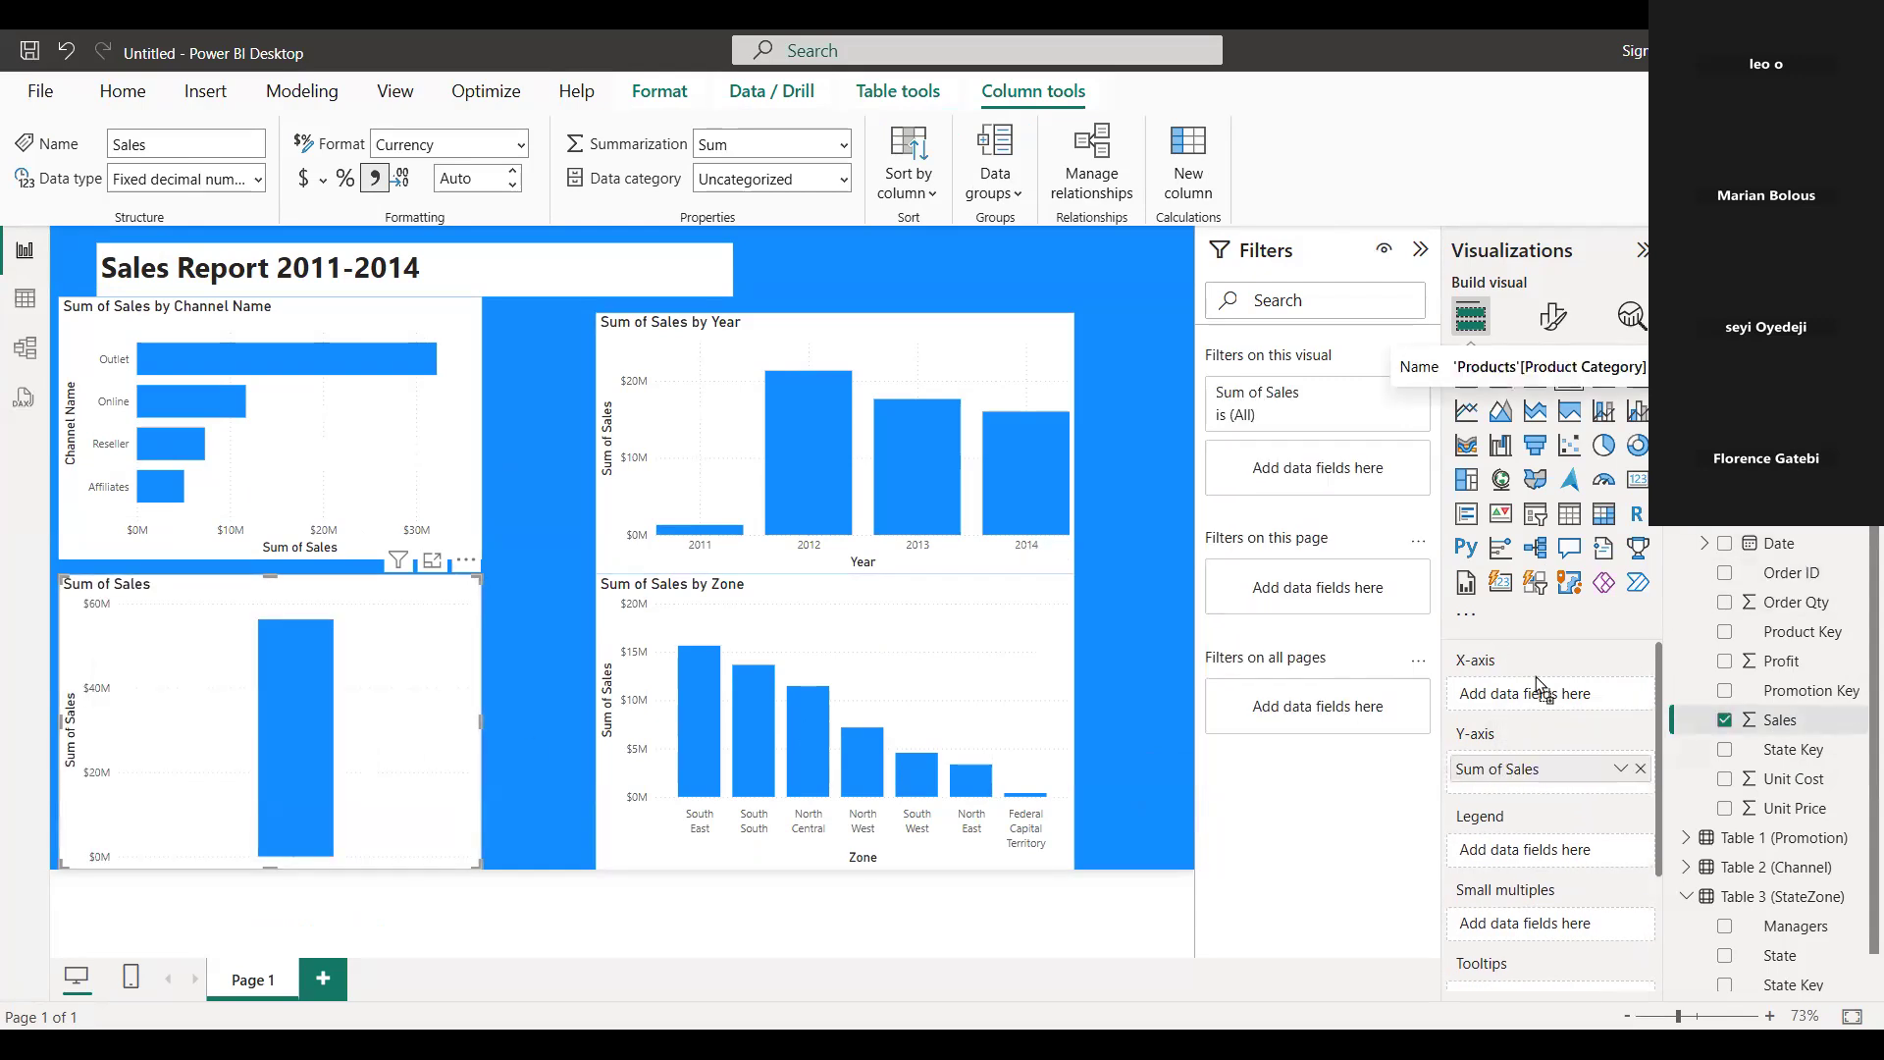
left_click_drag(1537, 684, 1587, 697)
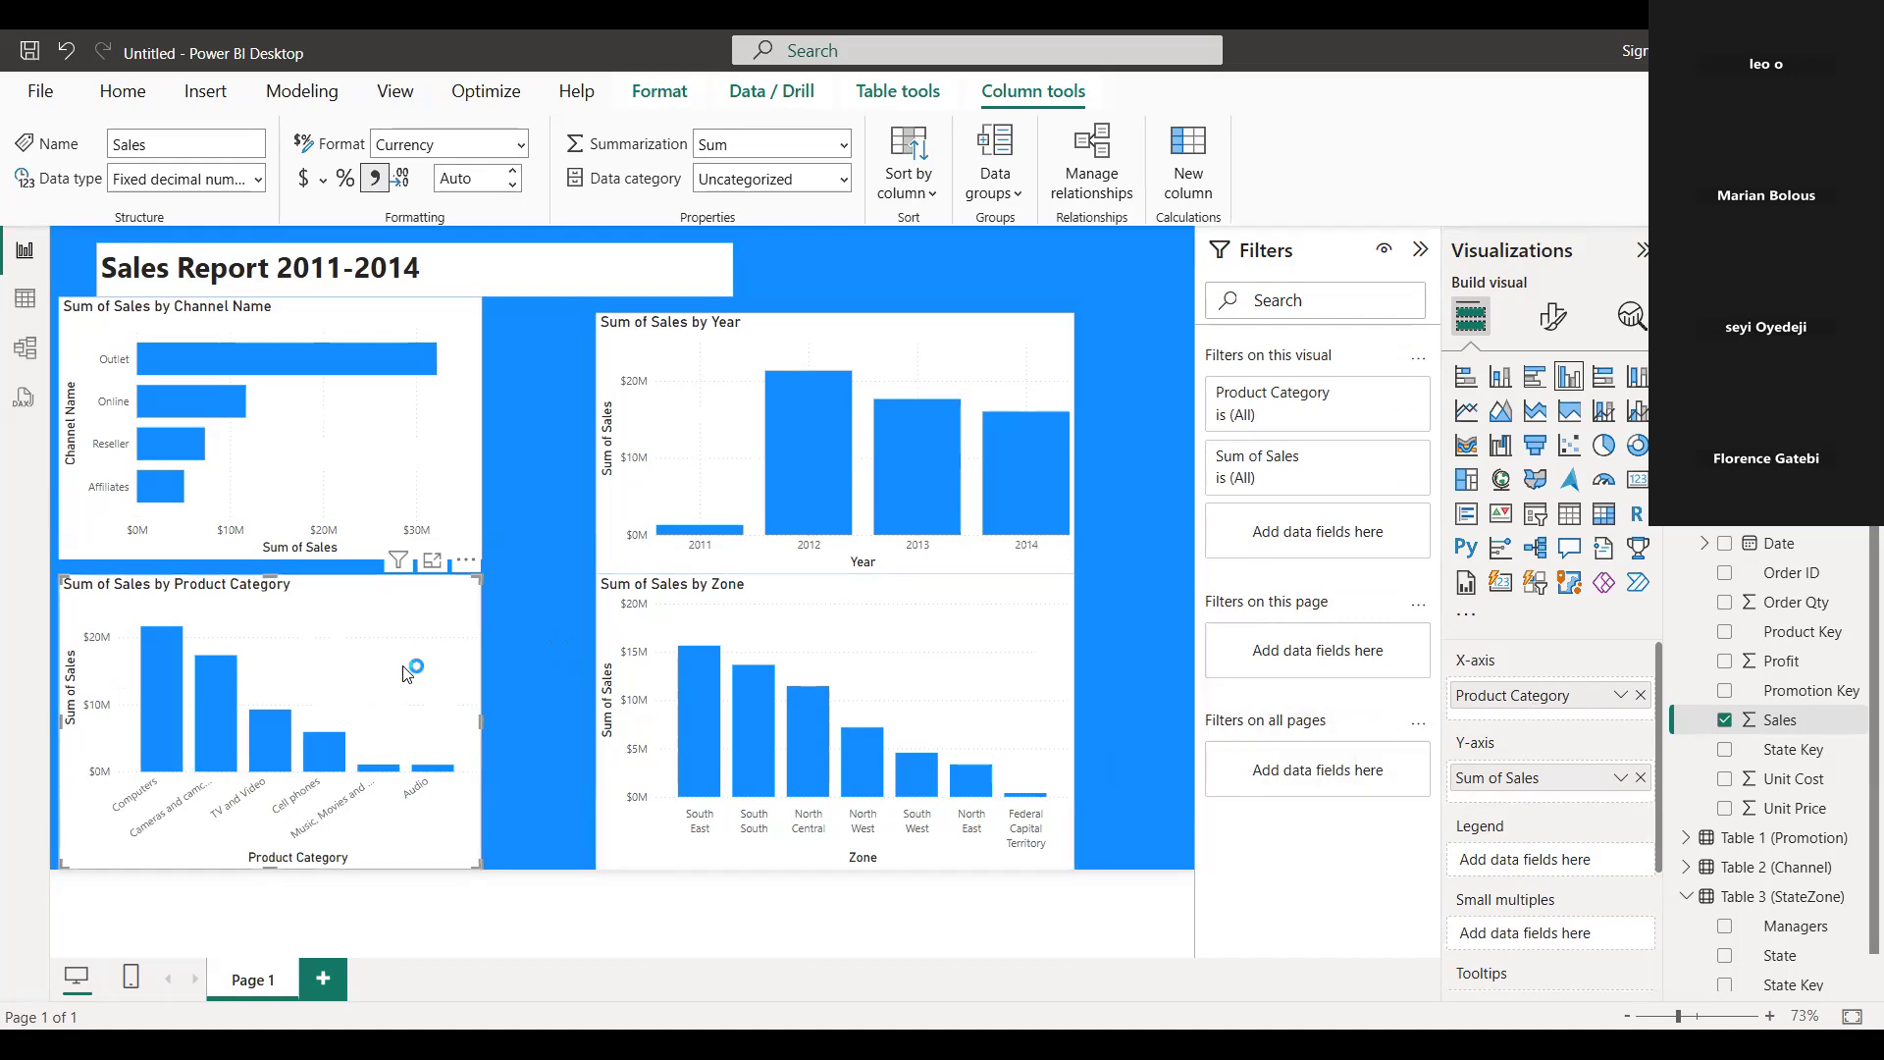
Widen the new Product Category column chart almost to the edge of the Zone chart and leave all visuals deselected.
left_click_drag(483, 726, 555, 720)
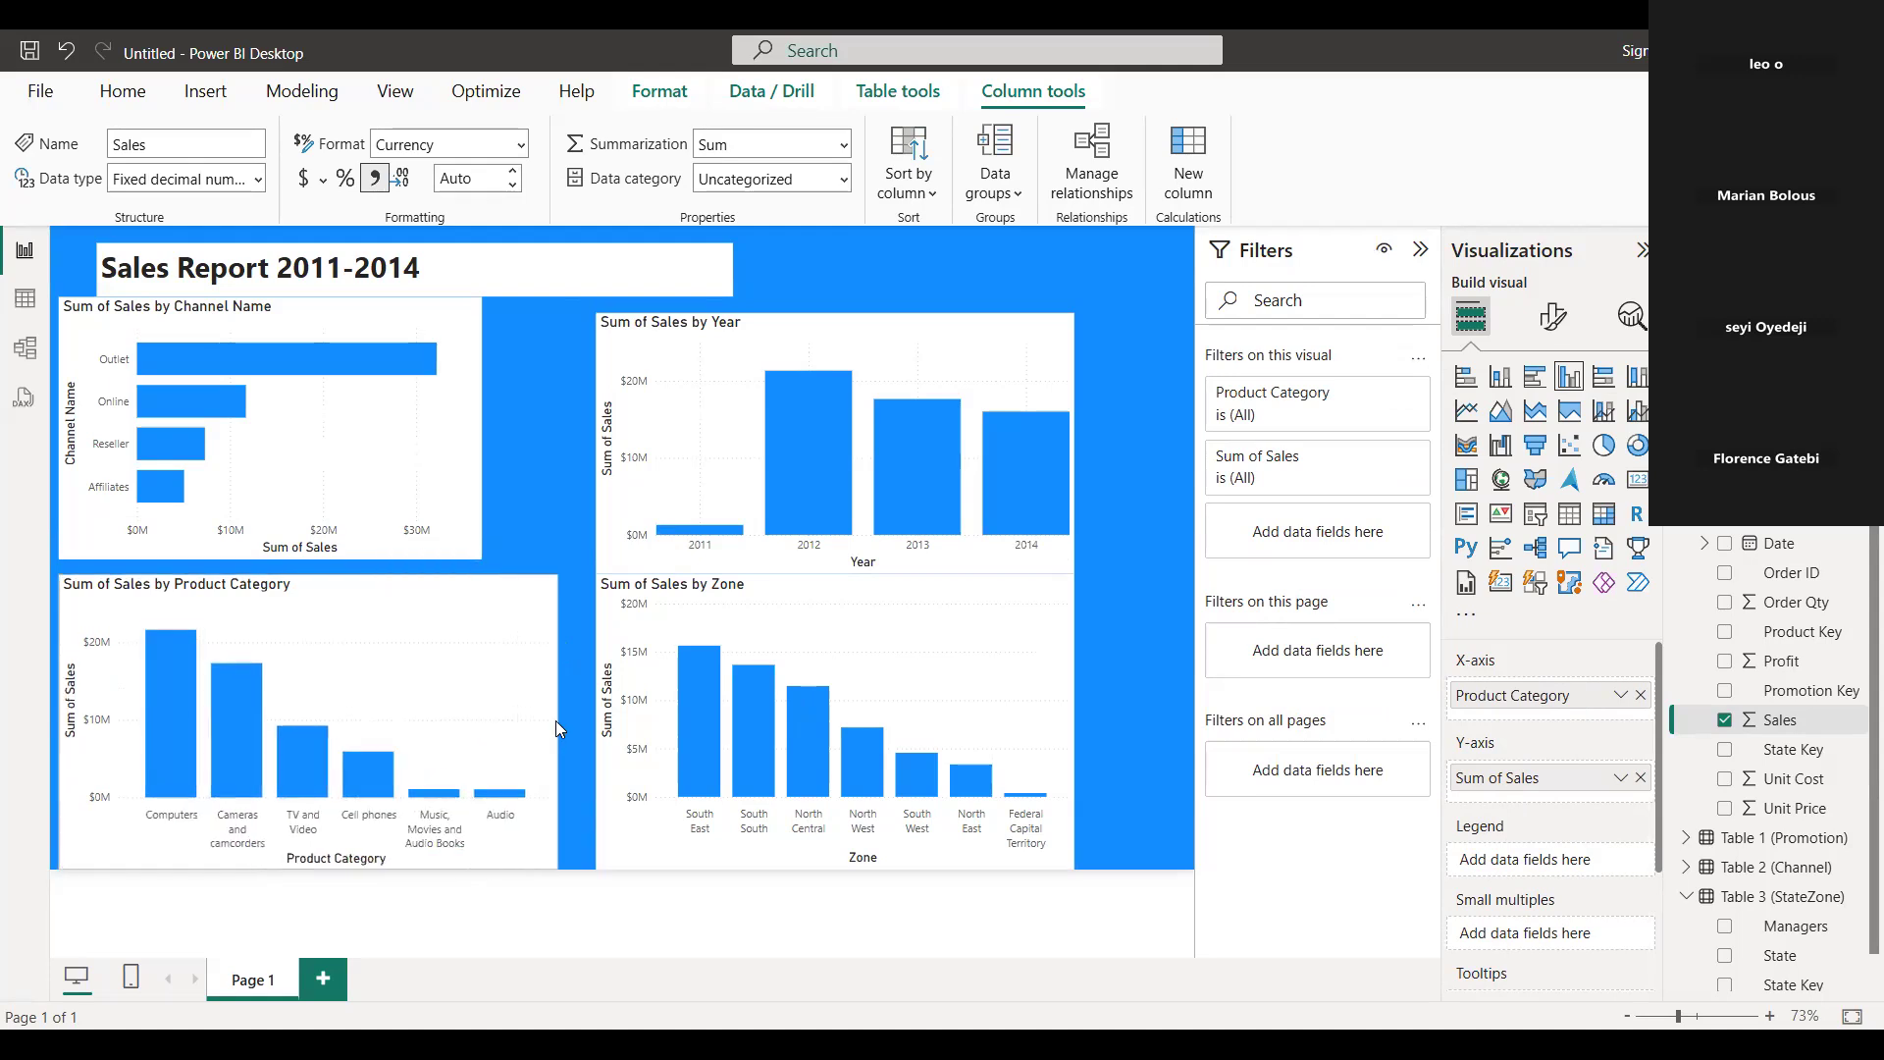
left_click(1070, 716)
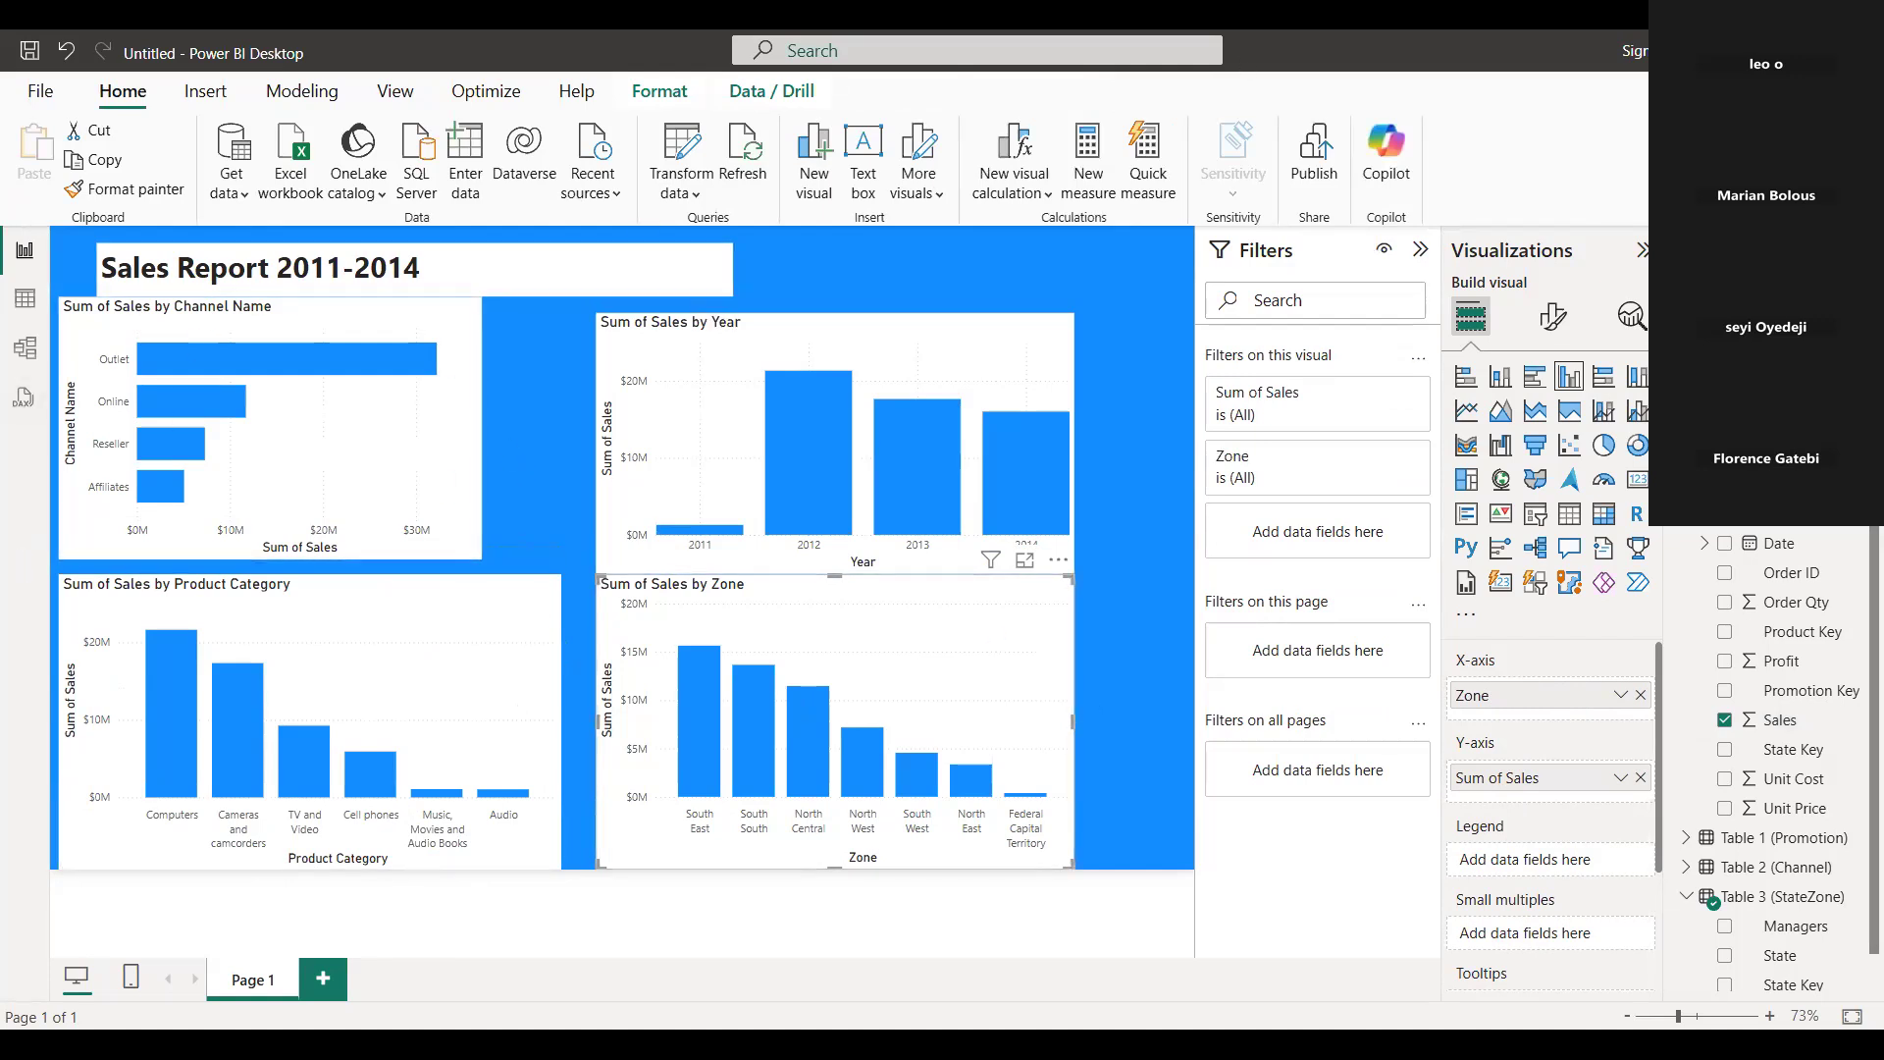
left_click(1134, 260)
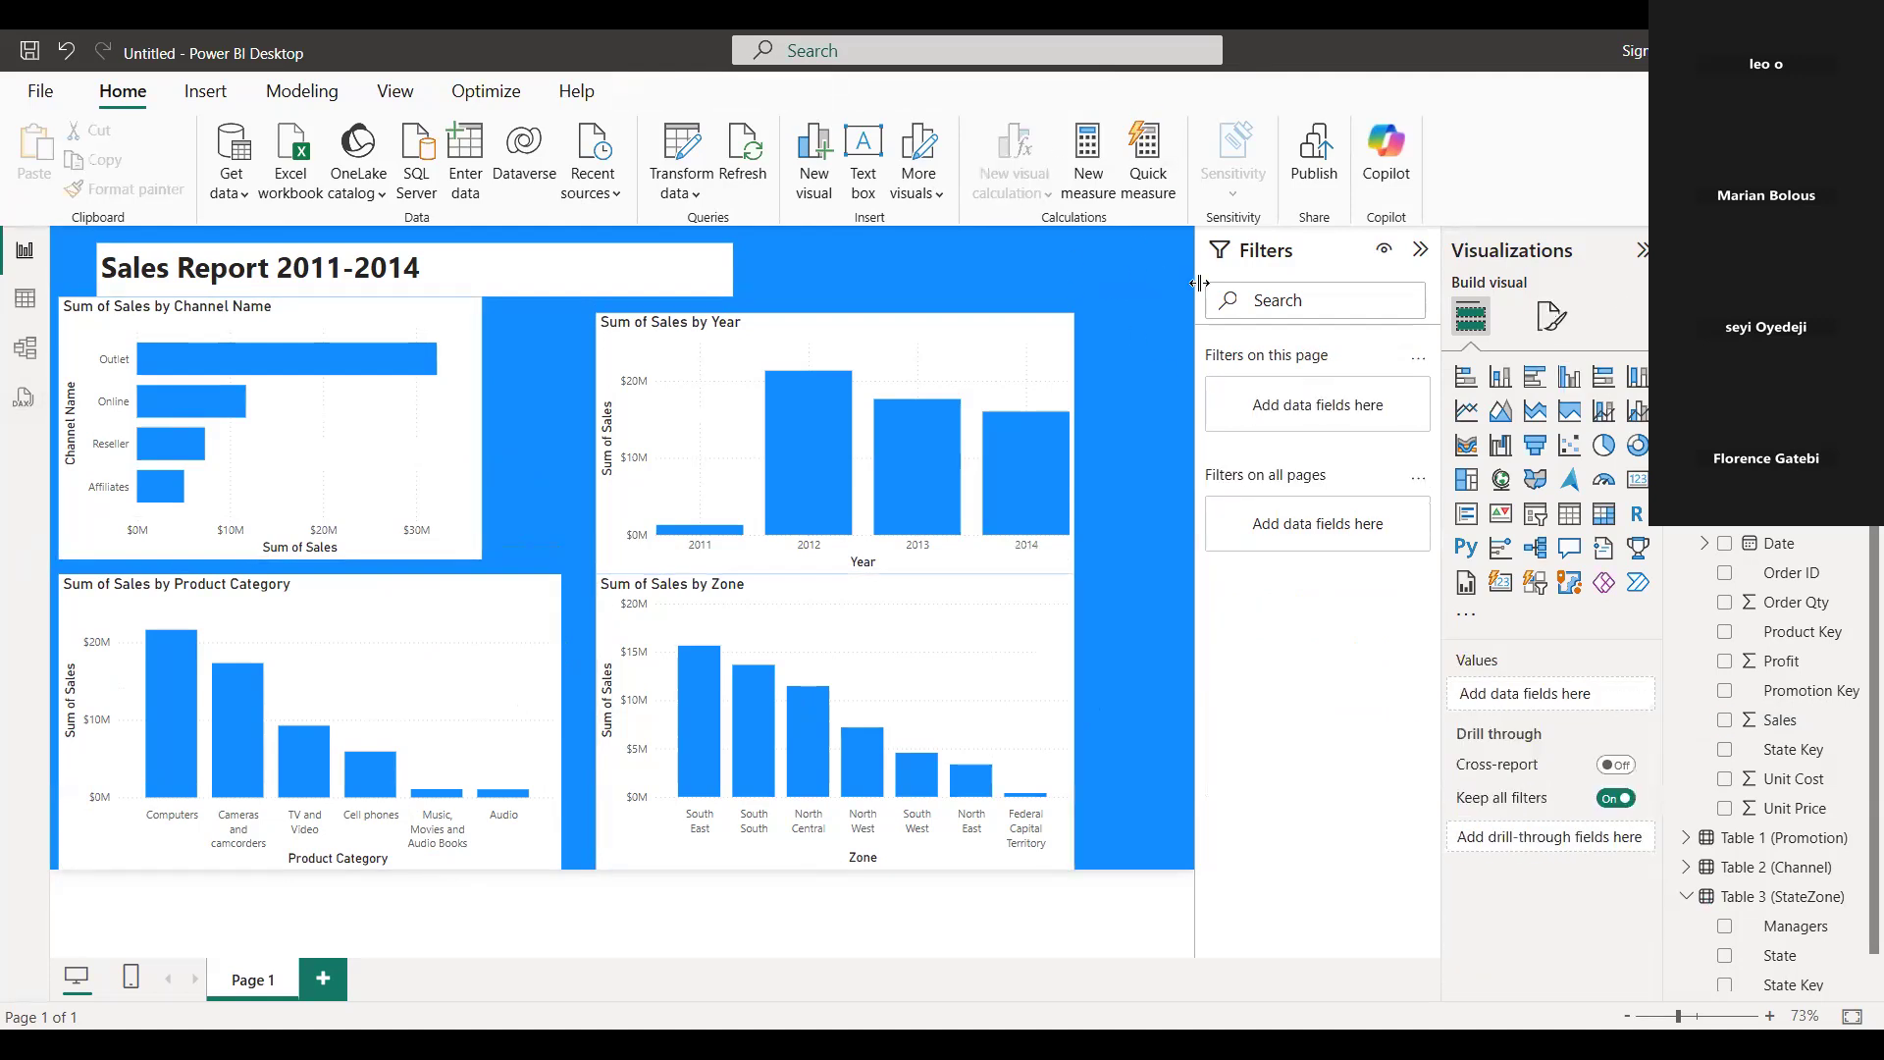
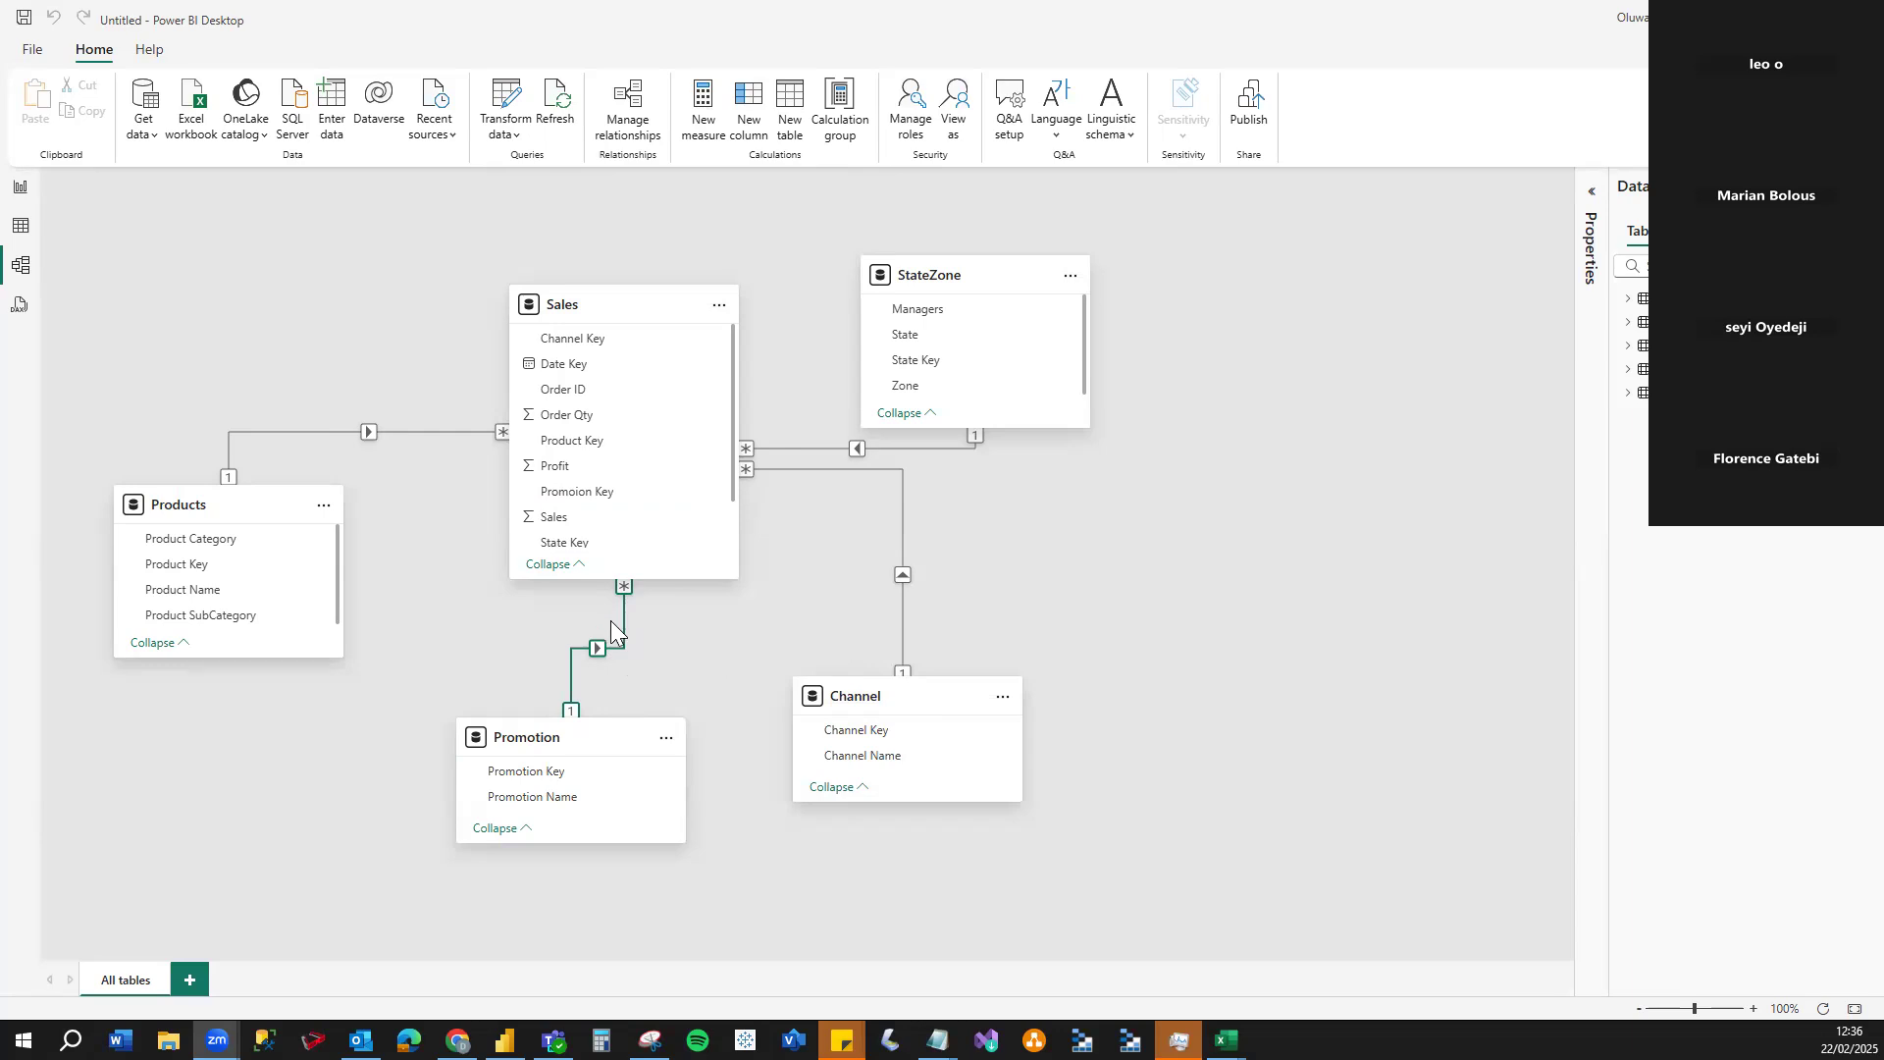
Examine the relationship between the Sales and Promotion tables in the data model and expand its properties.
left_click(630, 628)
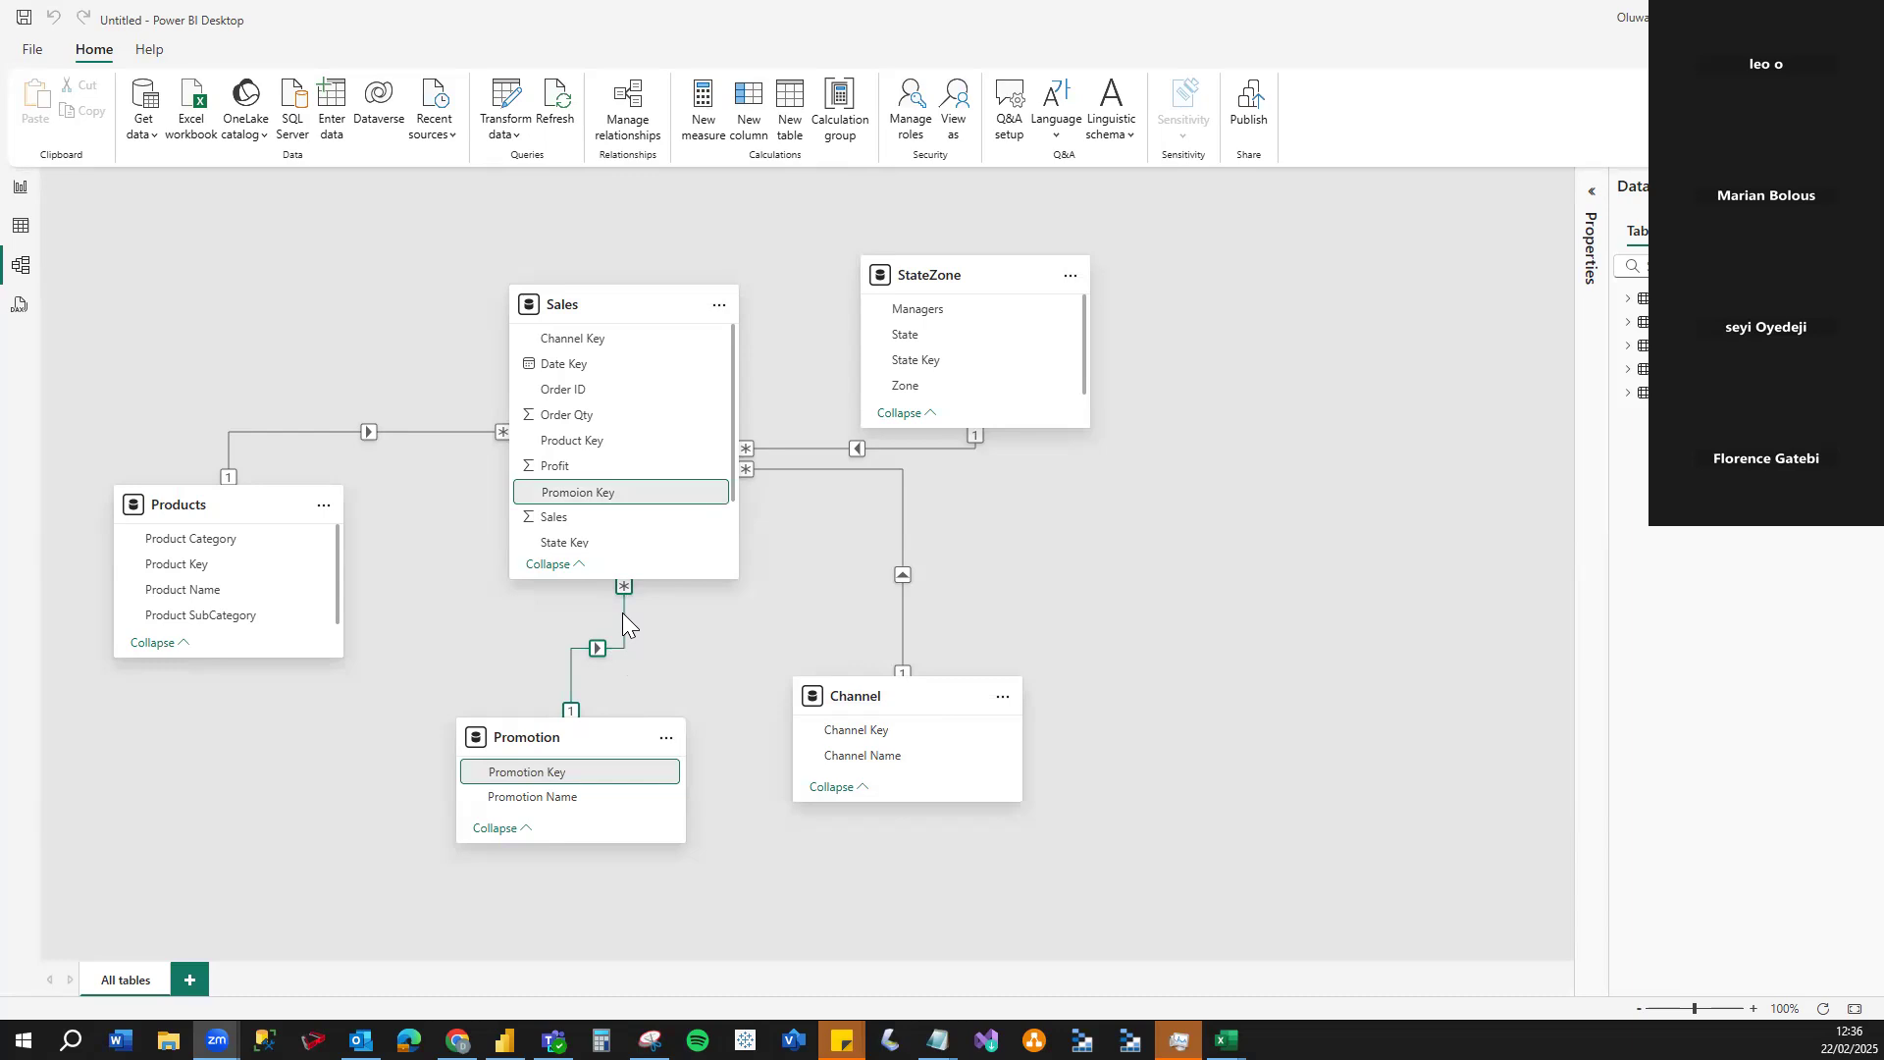
left_click(623, 614)
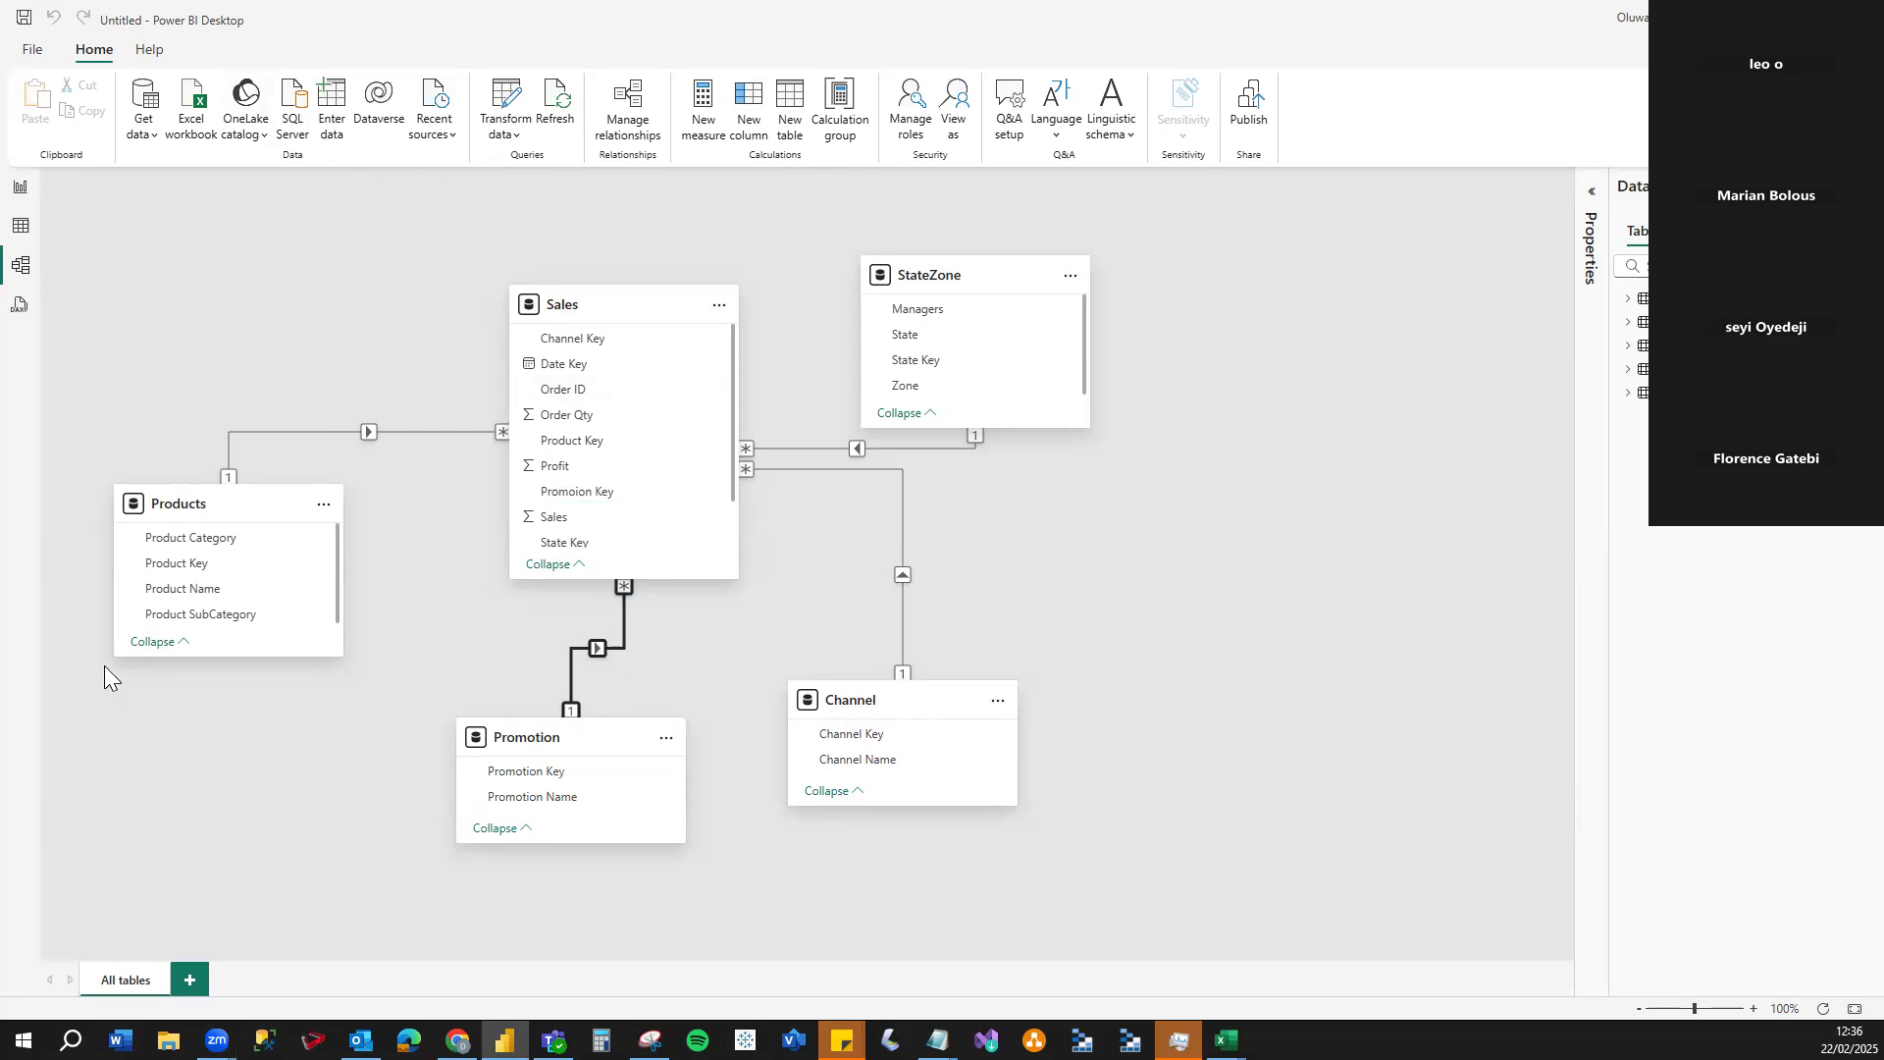
left_click(1594, 200)
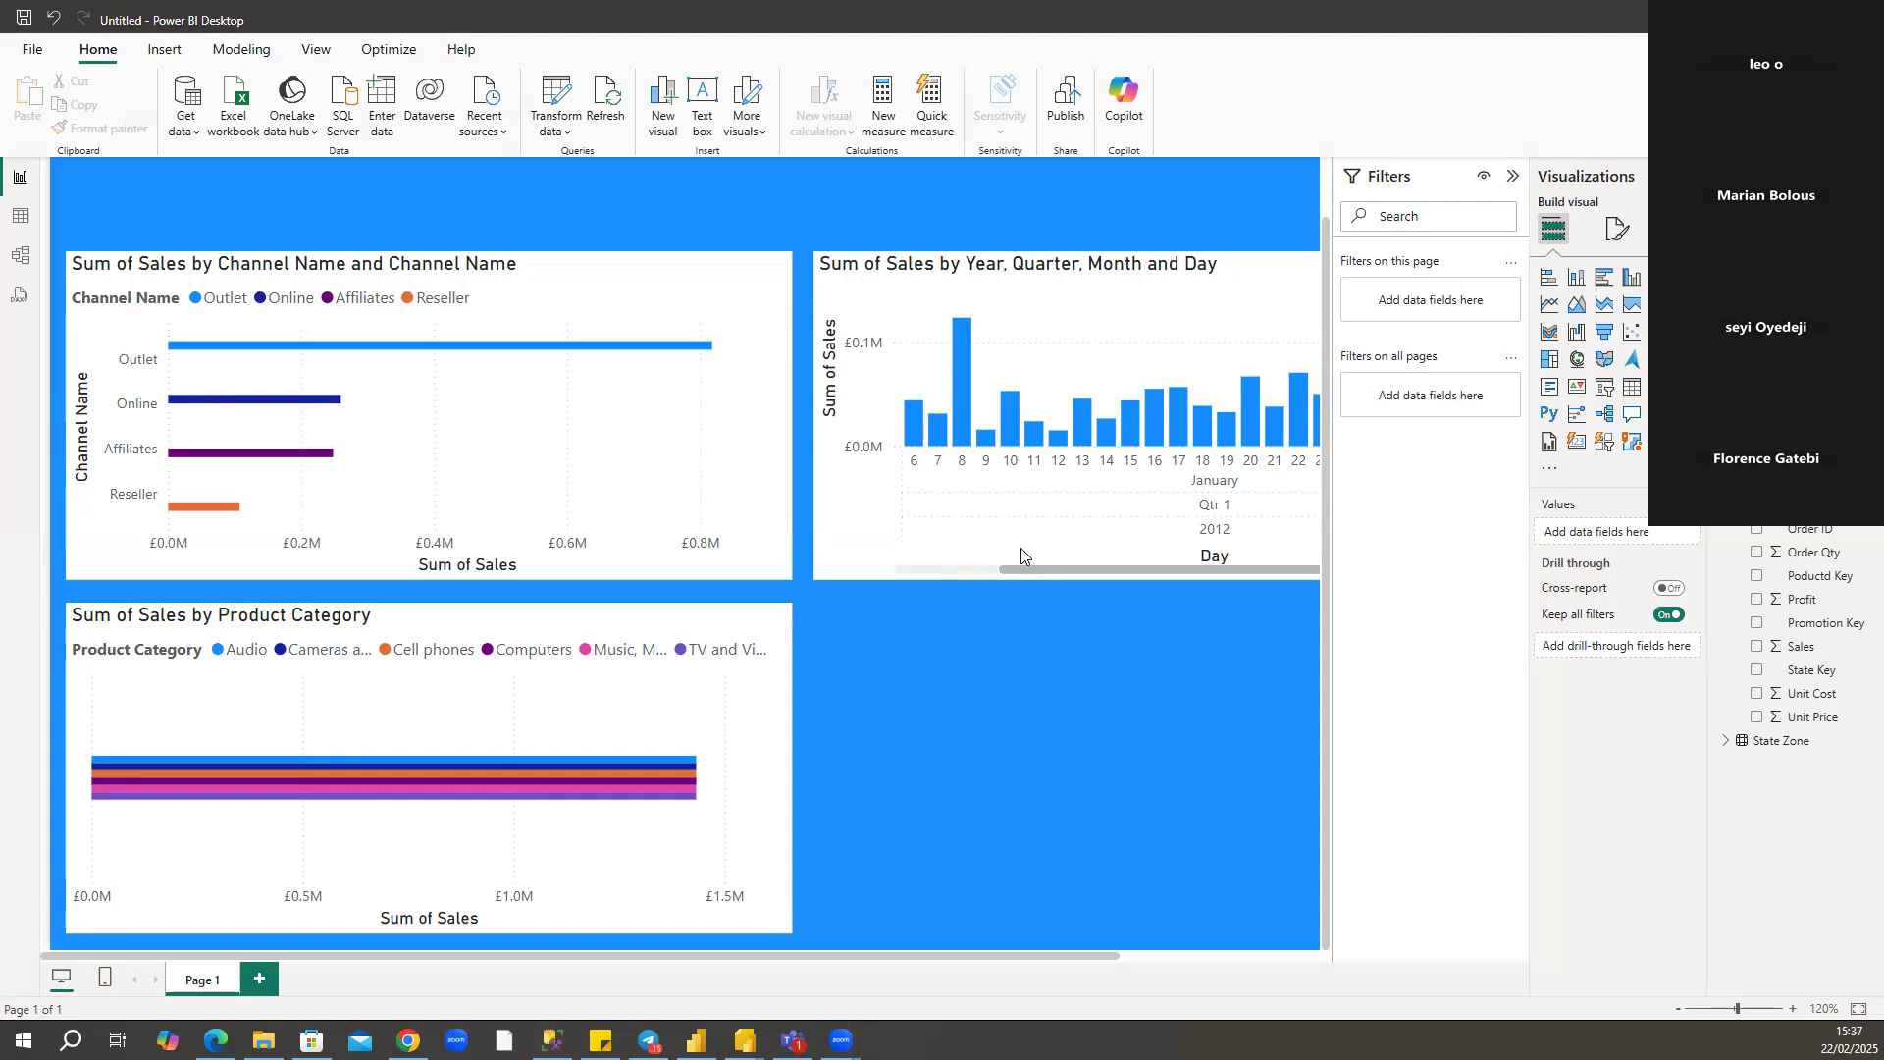
In the other report's data model, move the Products table beside Sales and relate Product Key to Poductd Key as an active one-to-many relationship.
left_click(22, 259)
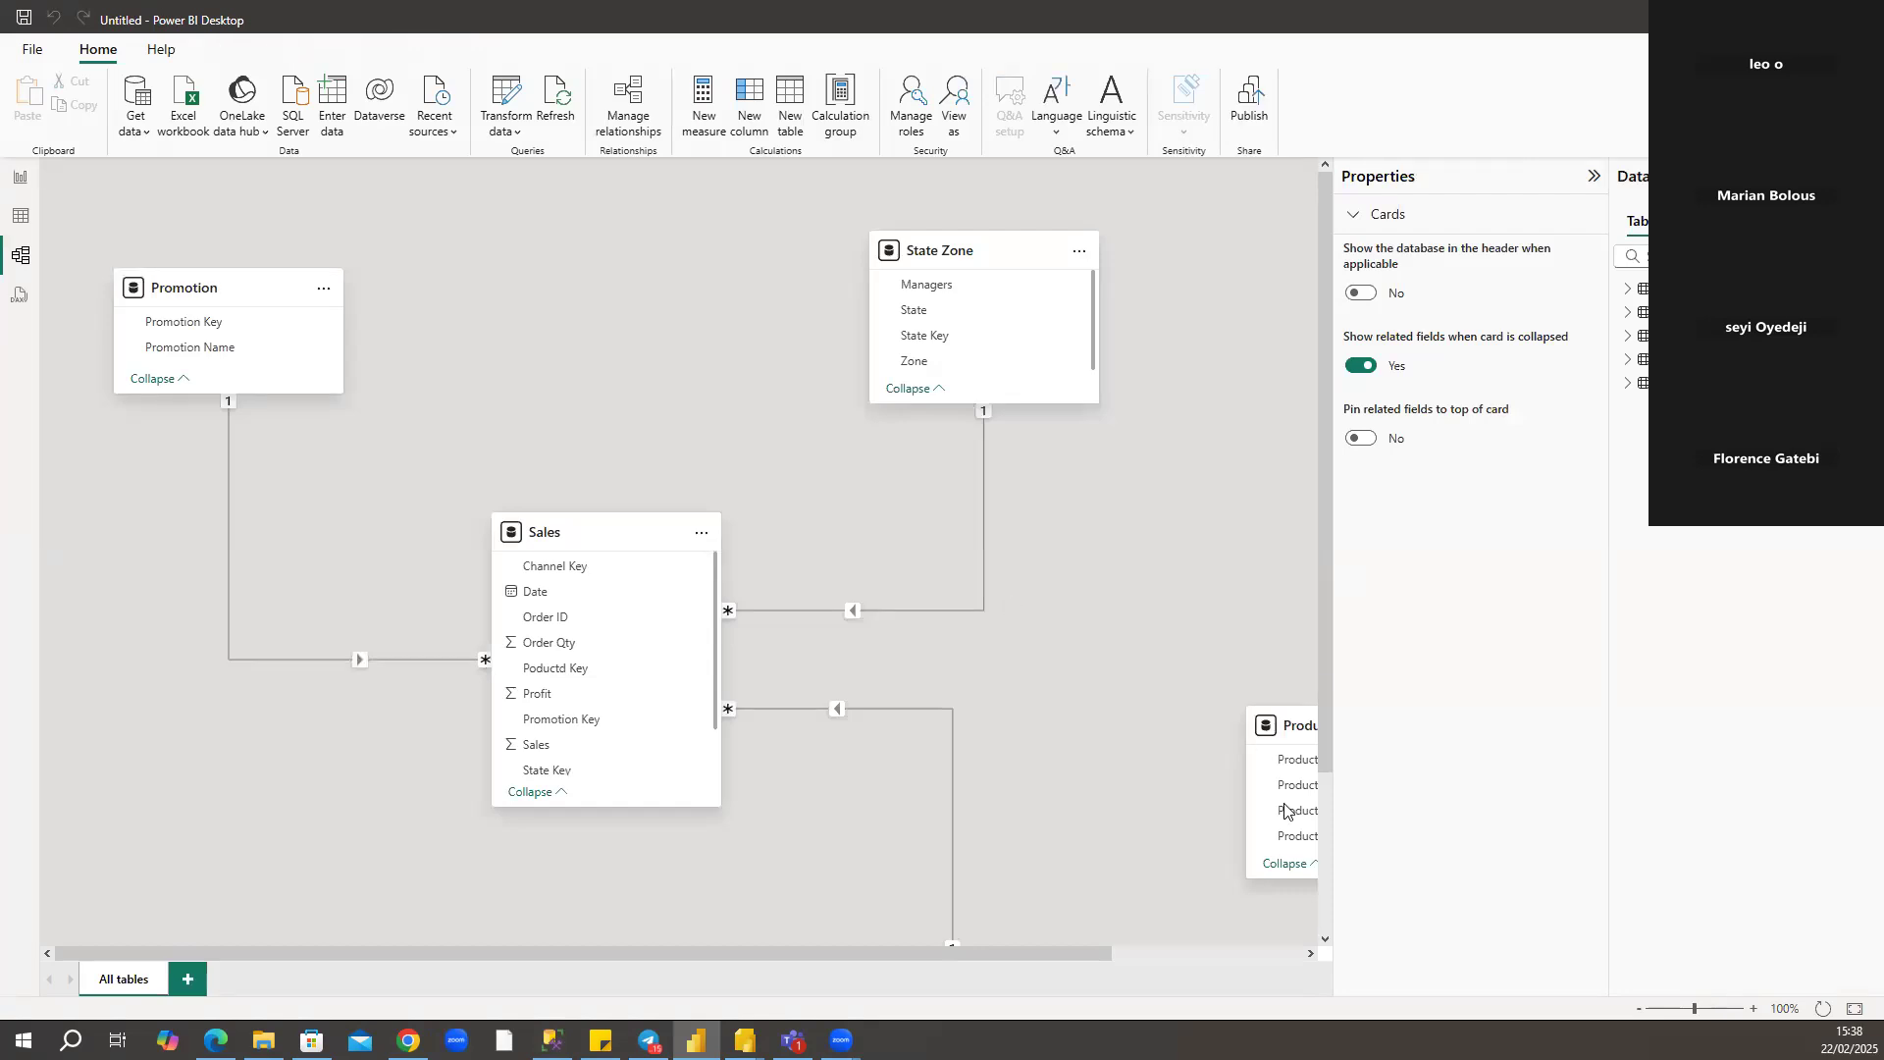
left_click_drag(1295, 731, 215, 764)
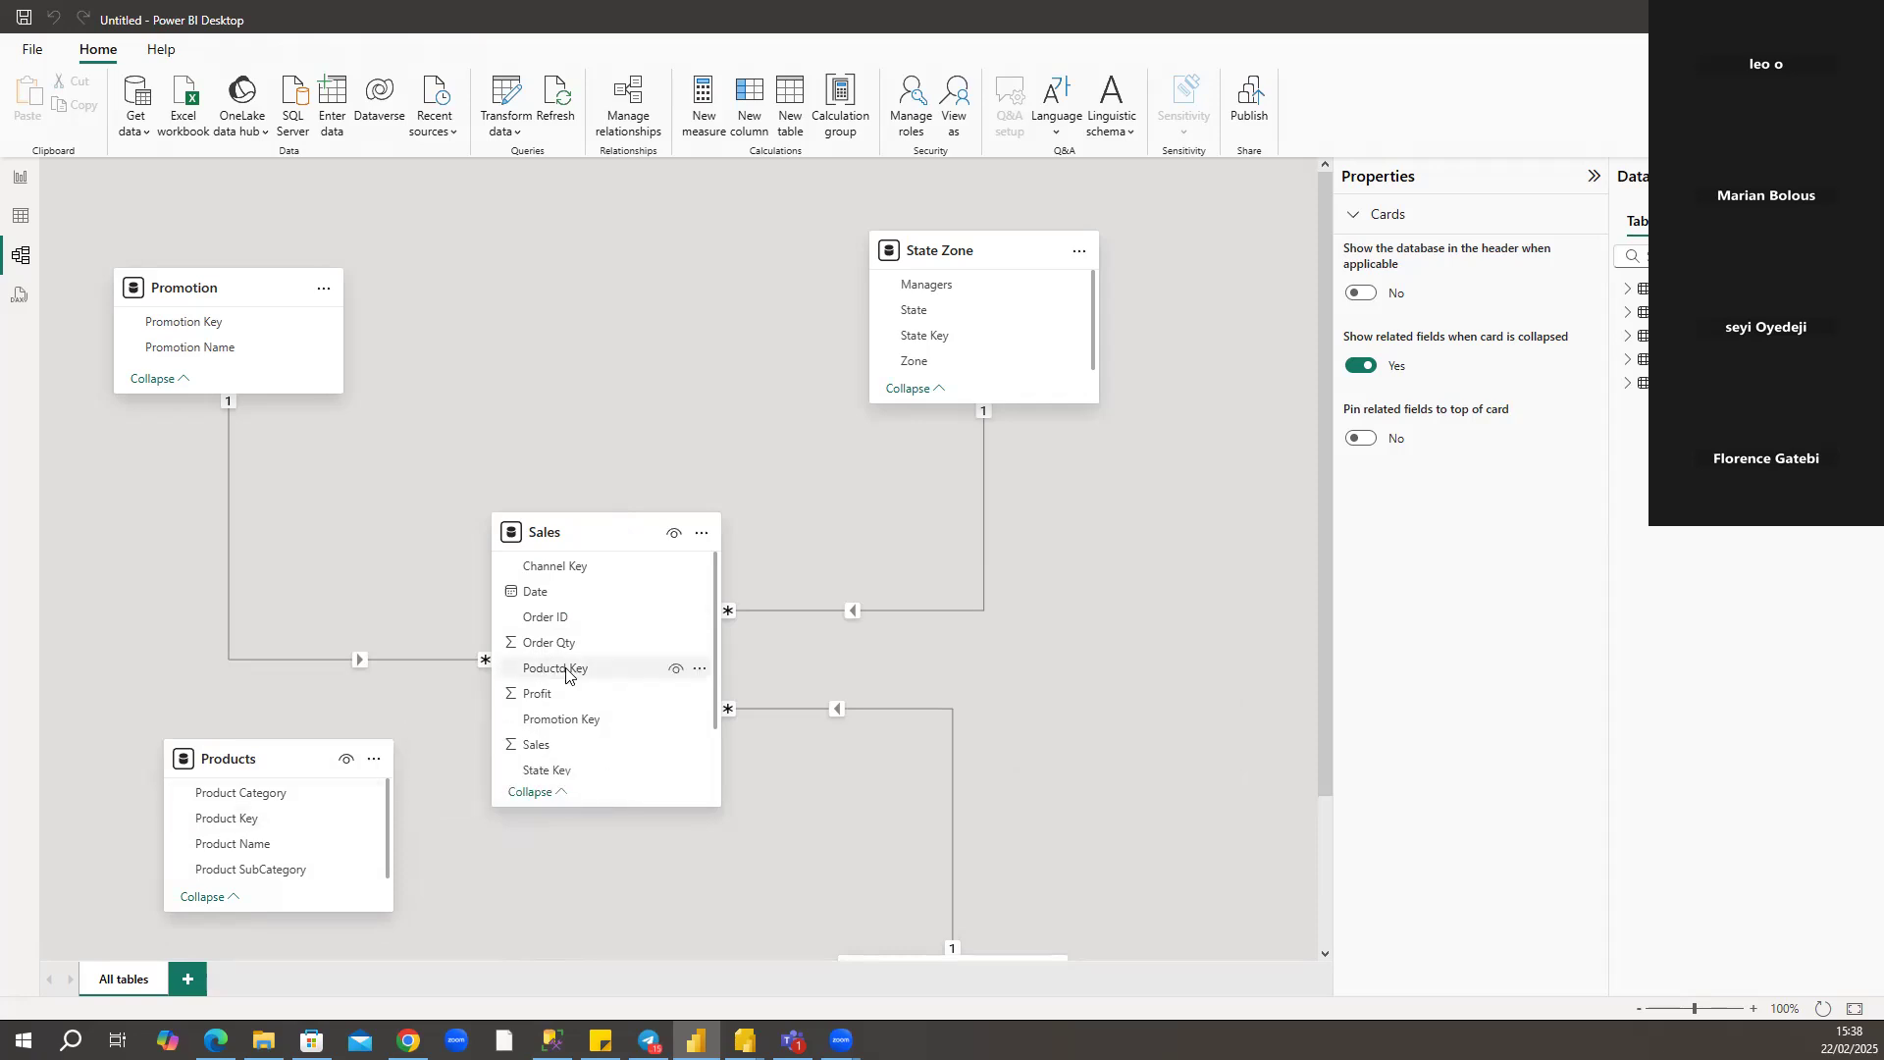
left_click_drag(567, 670, 299, 827)
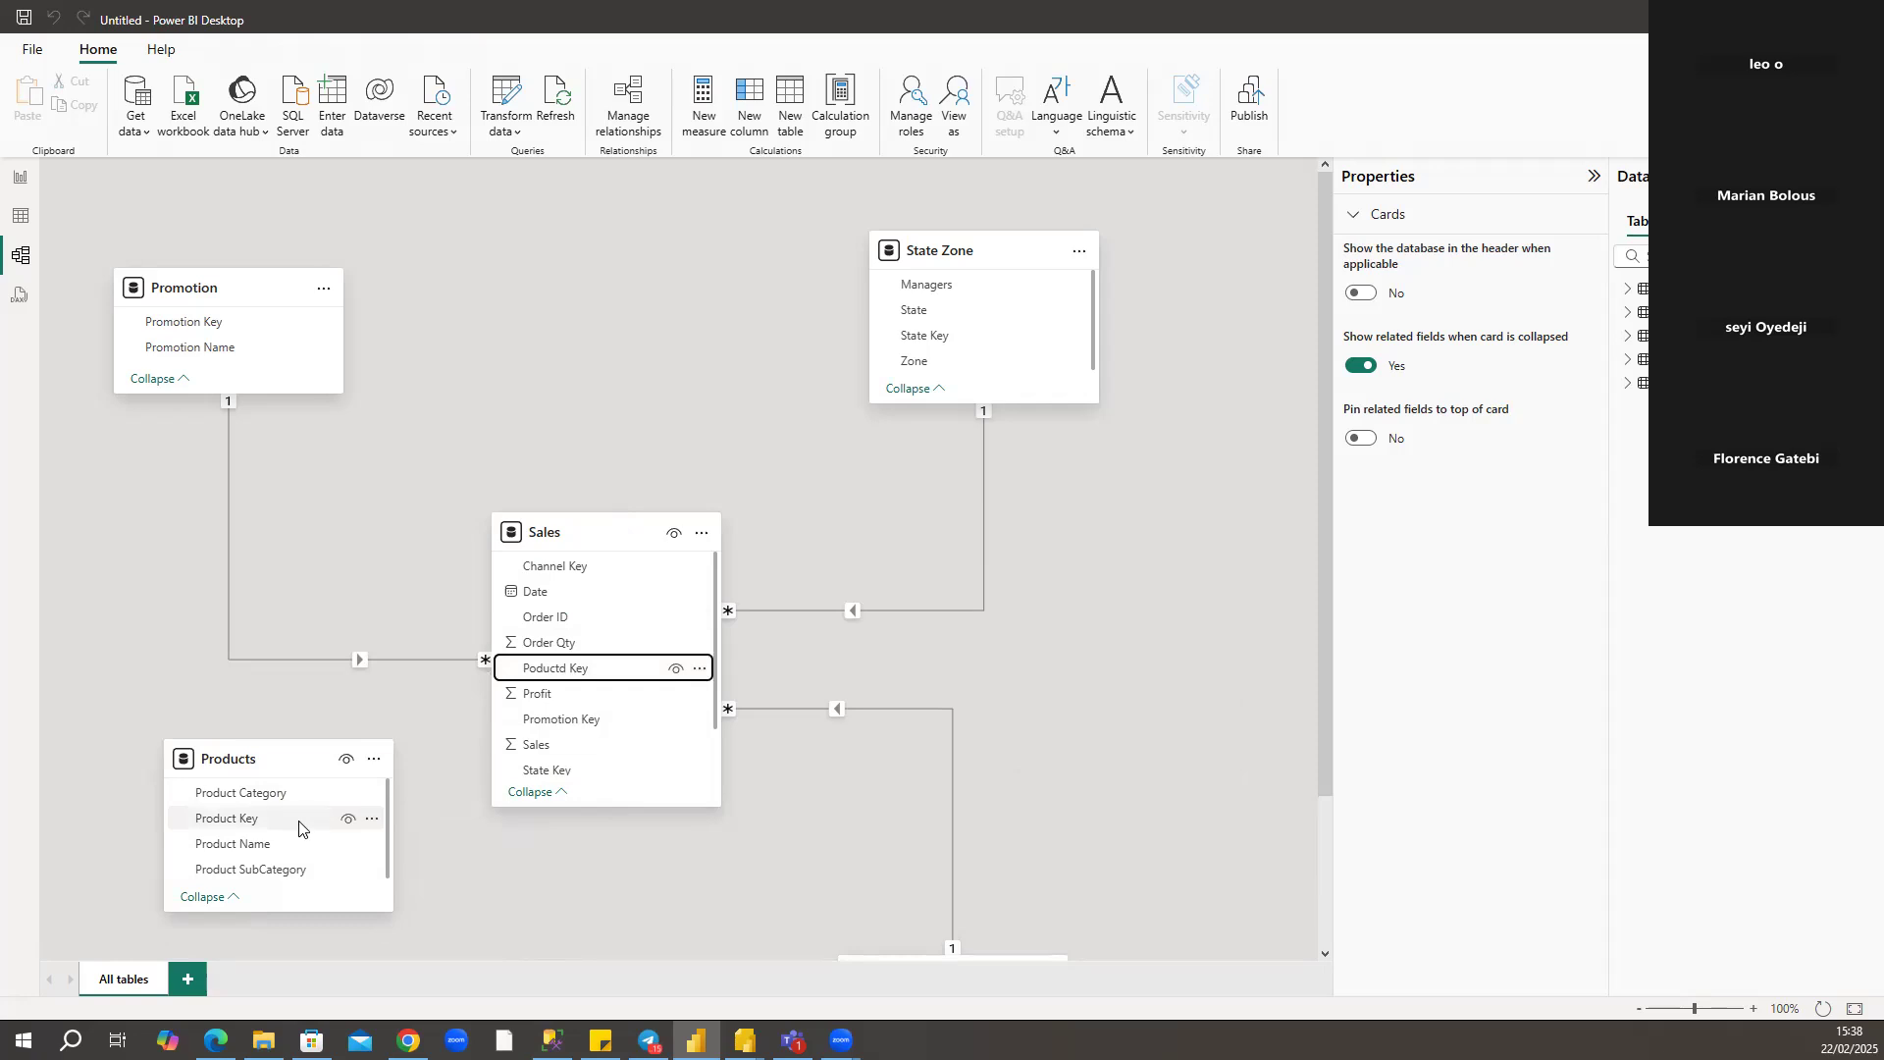
mouse_move(300, 827)
left_mouse_down()
mouse_move(307, 852)
mouse_move(302, 810)
left_mouse_up()
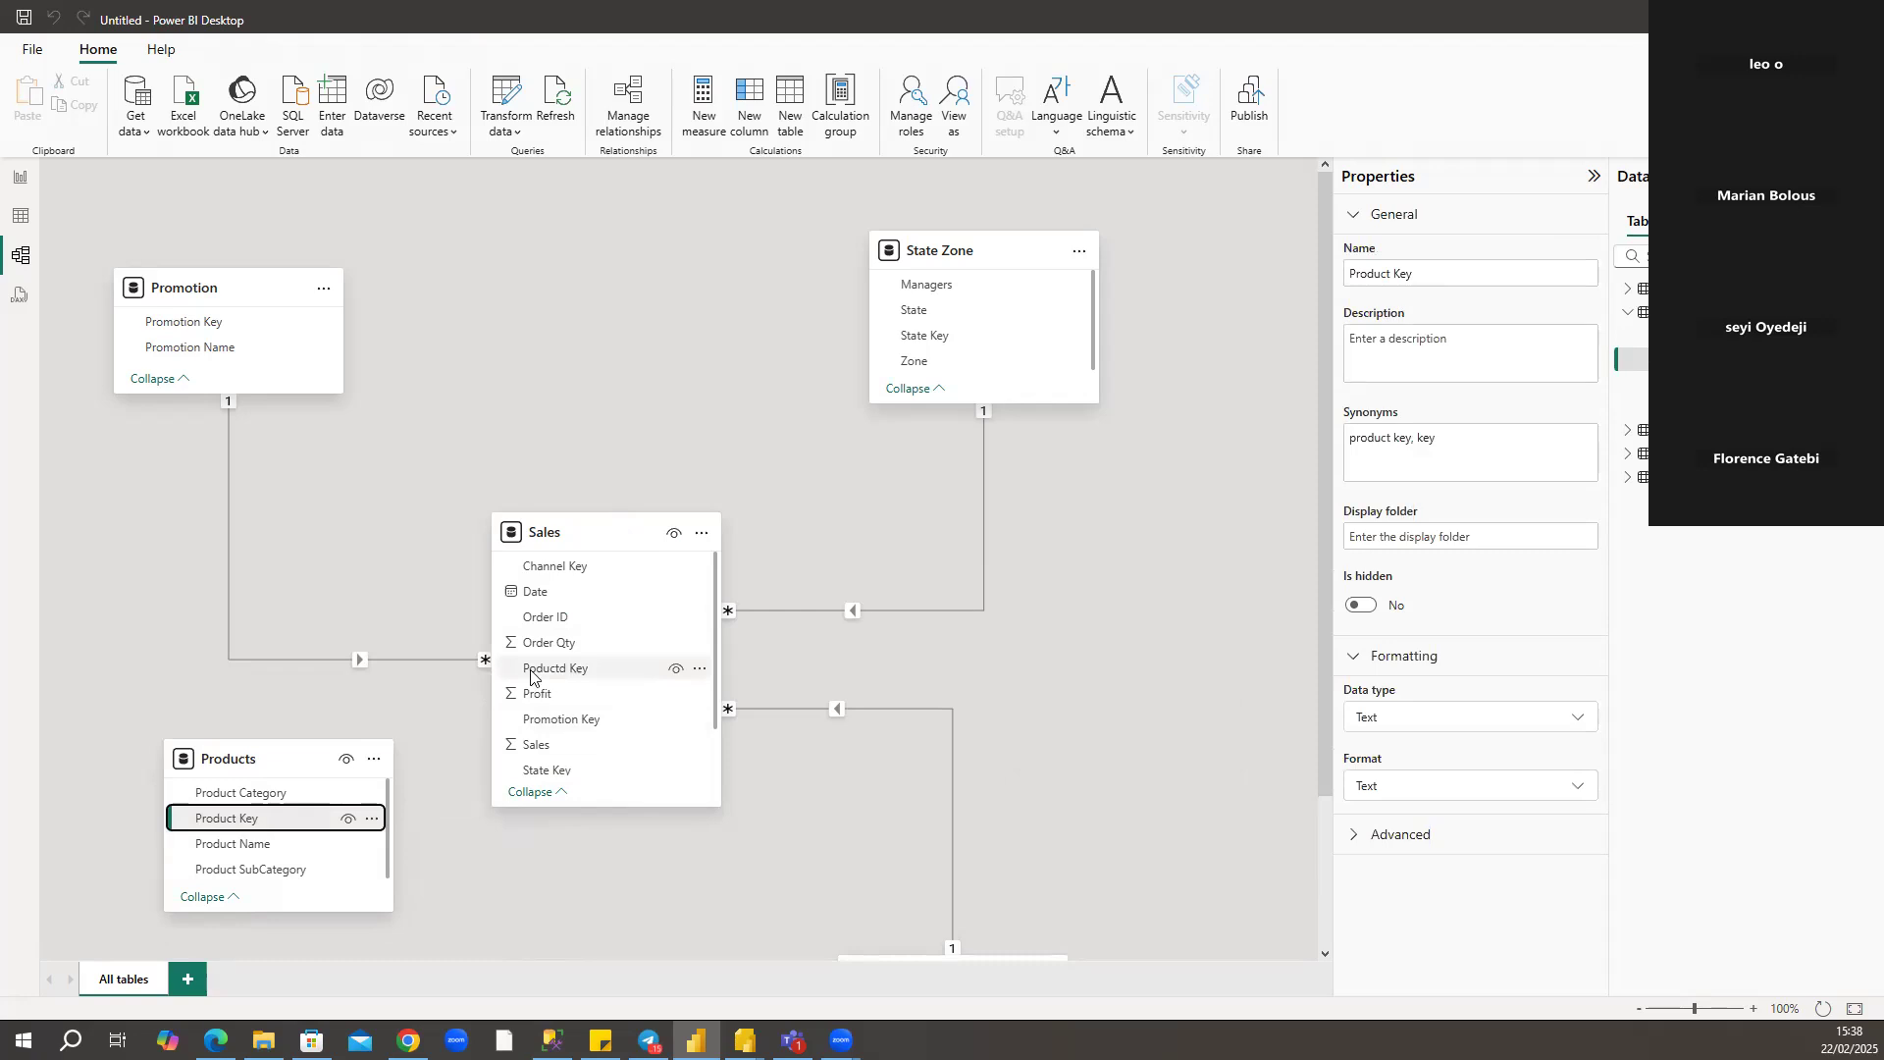
left_click_drag(338, 810, 340, 812)
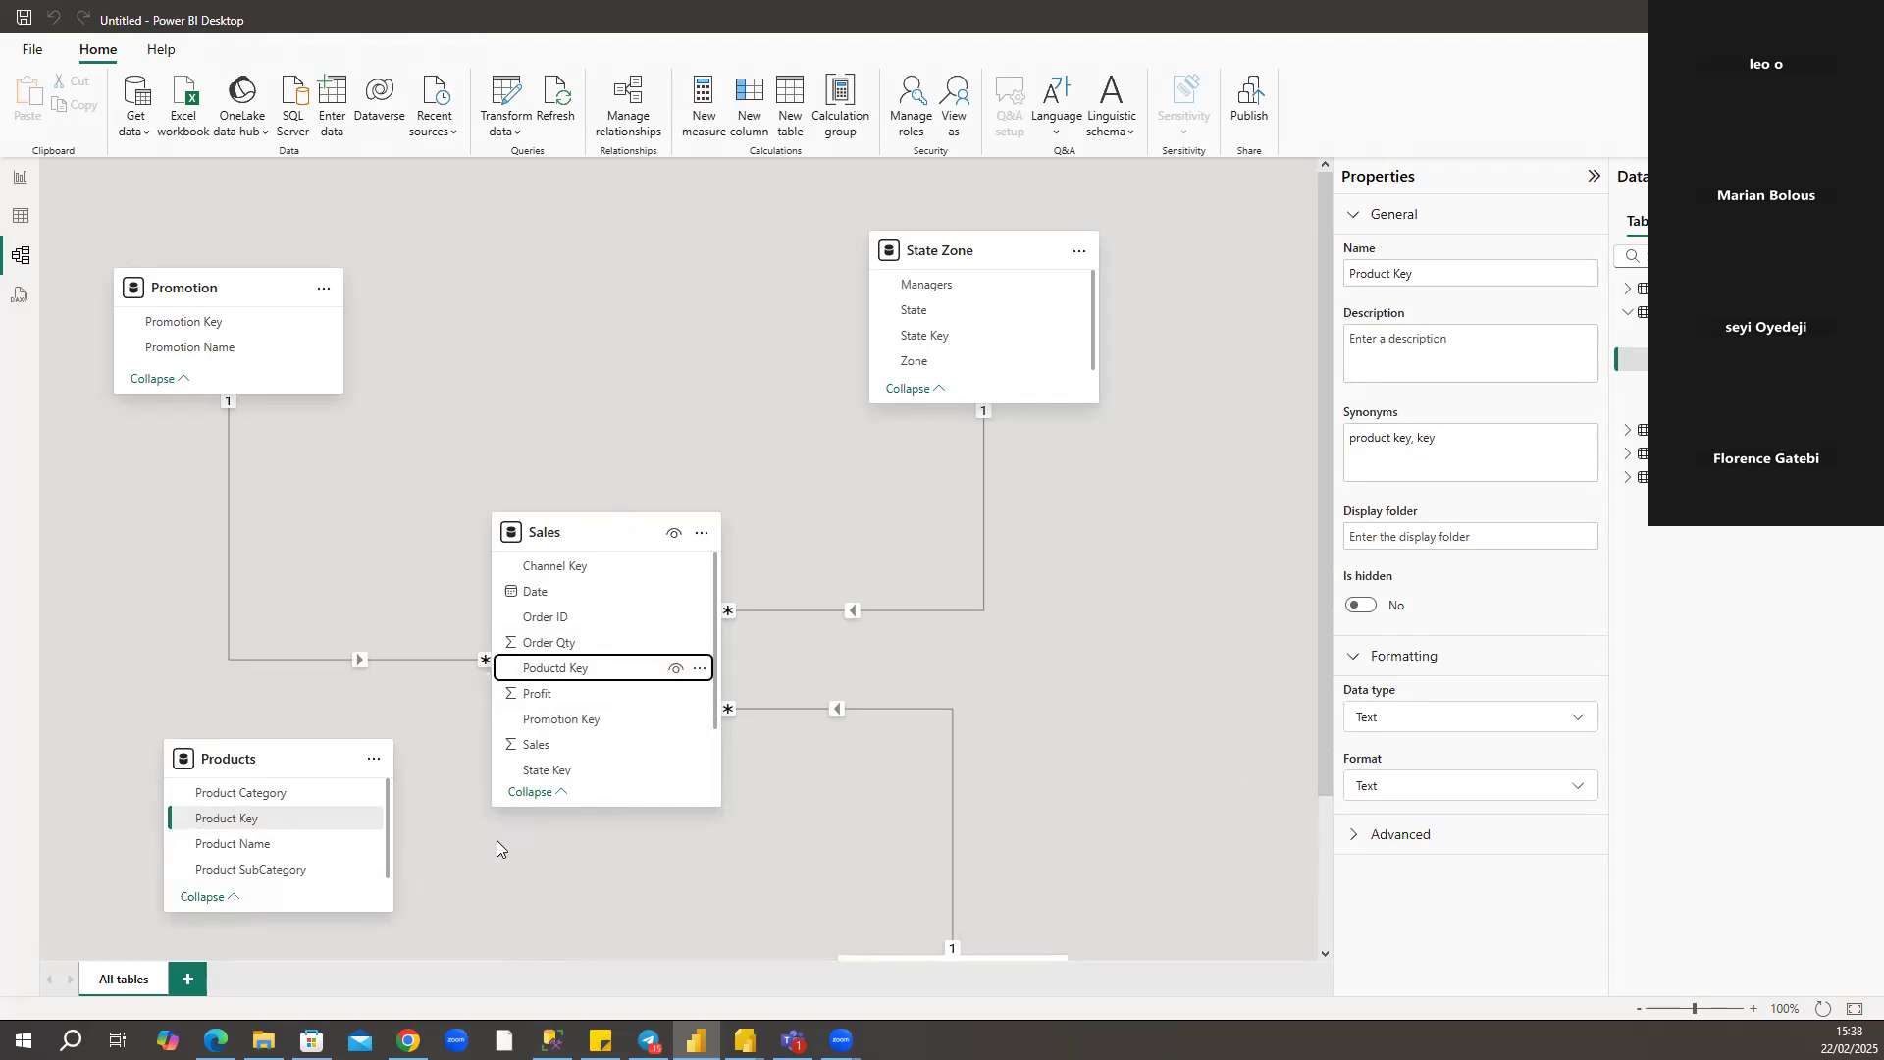
left_click_drag(243, 816, 553, 667)
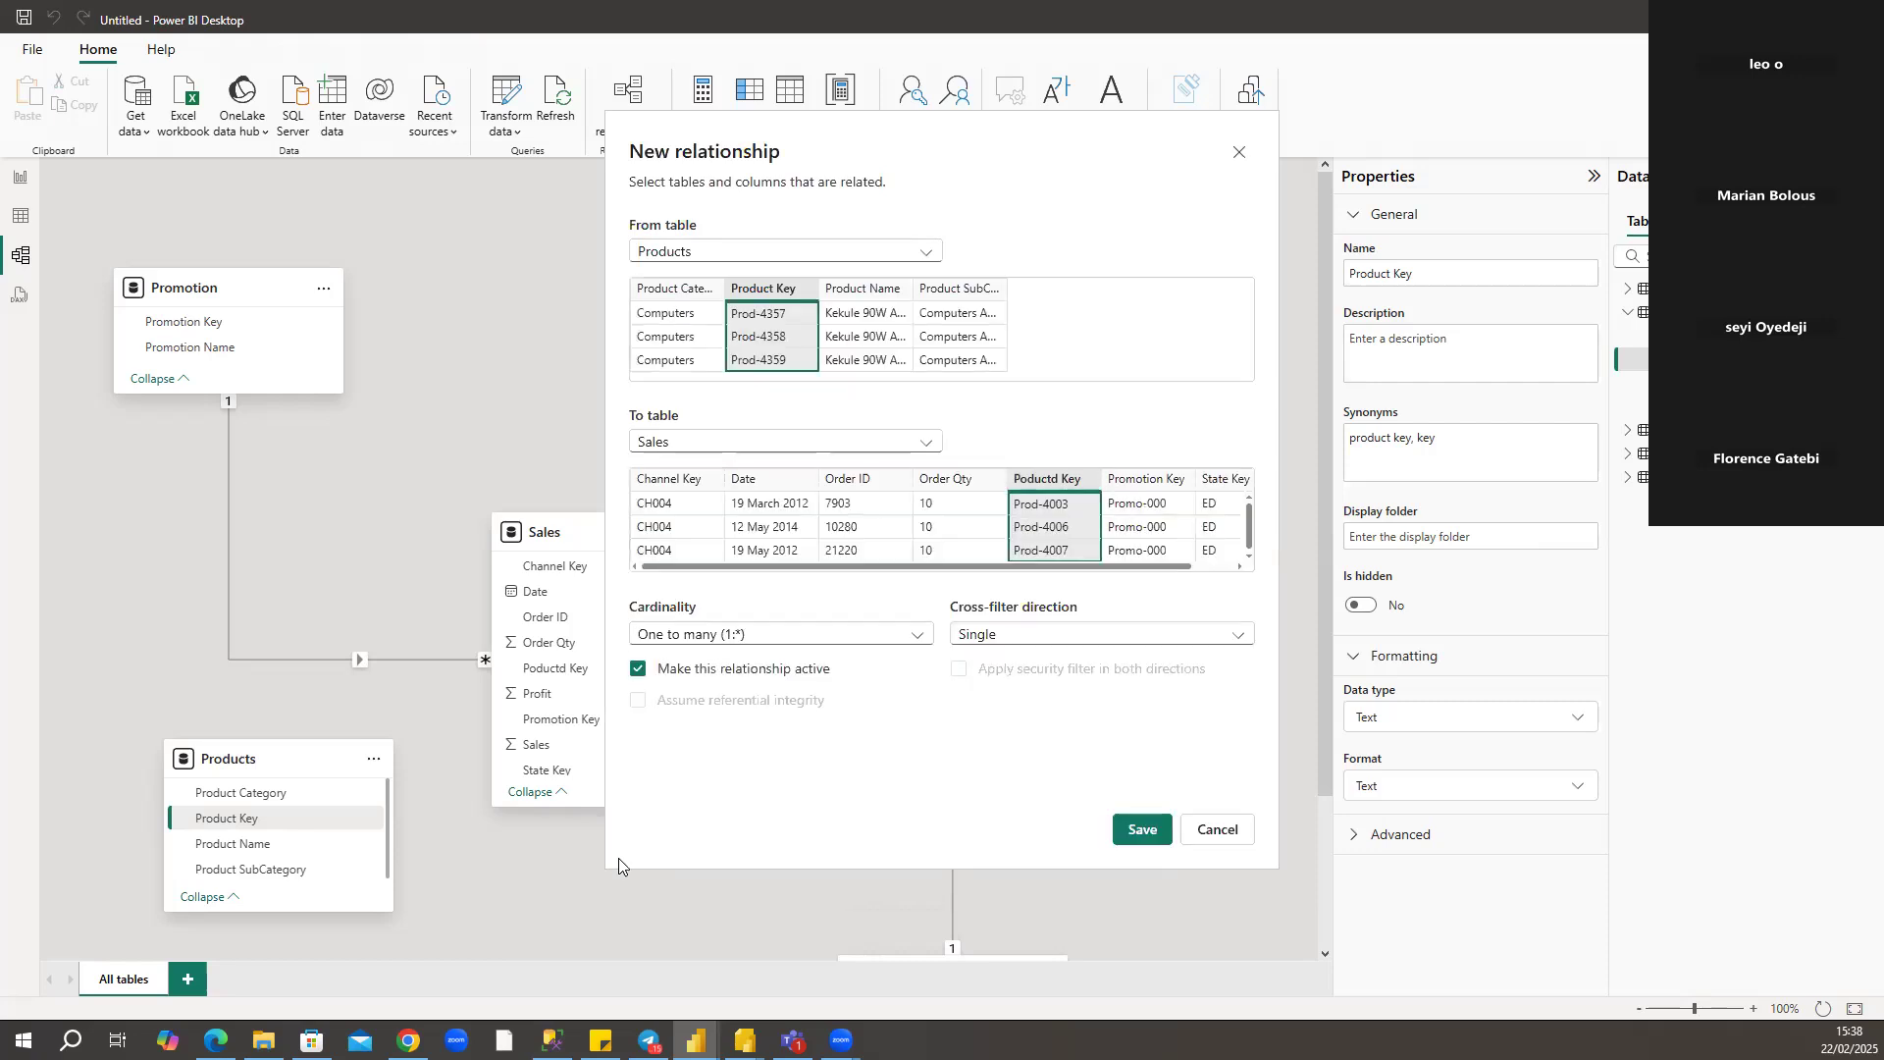
left_click(1138, 834)
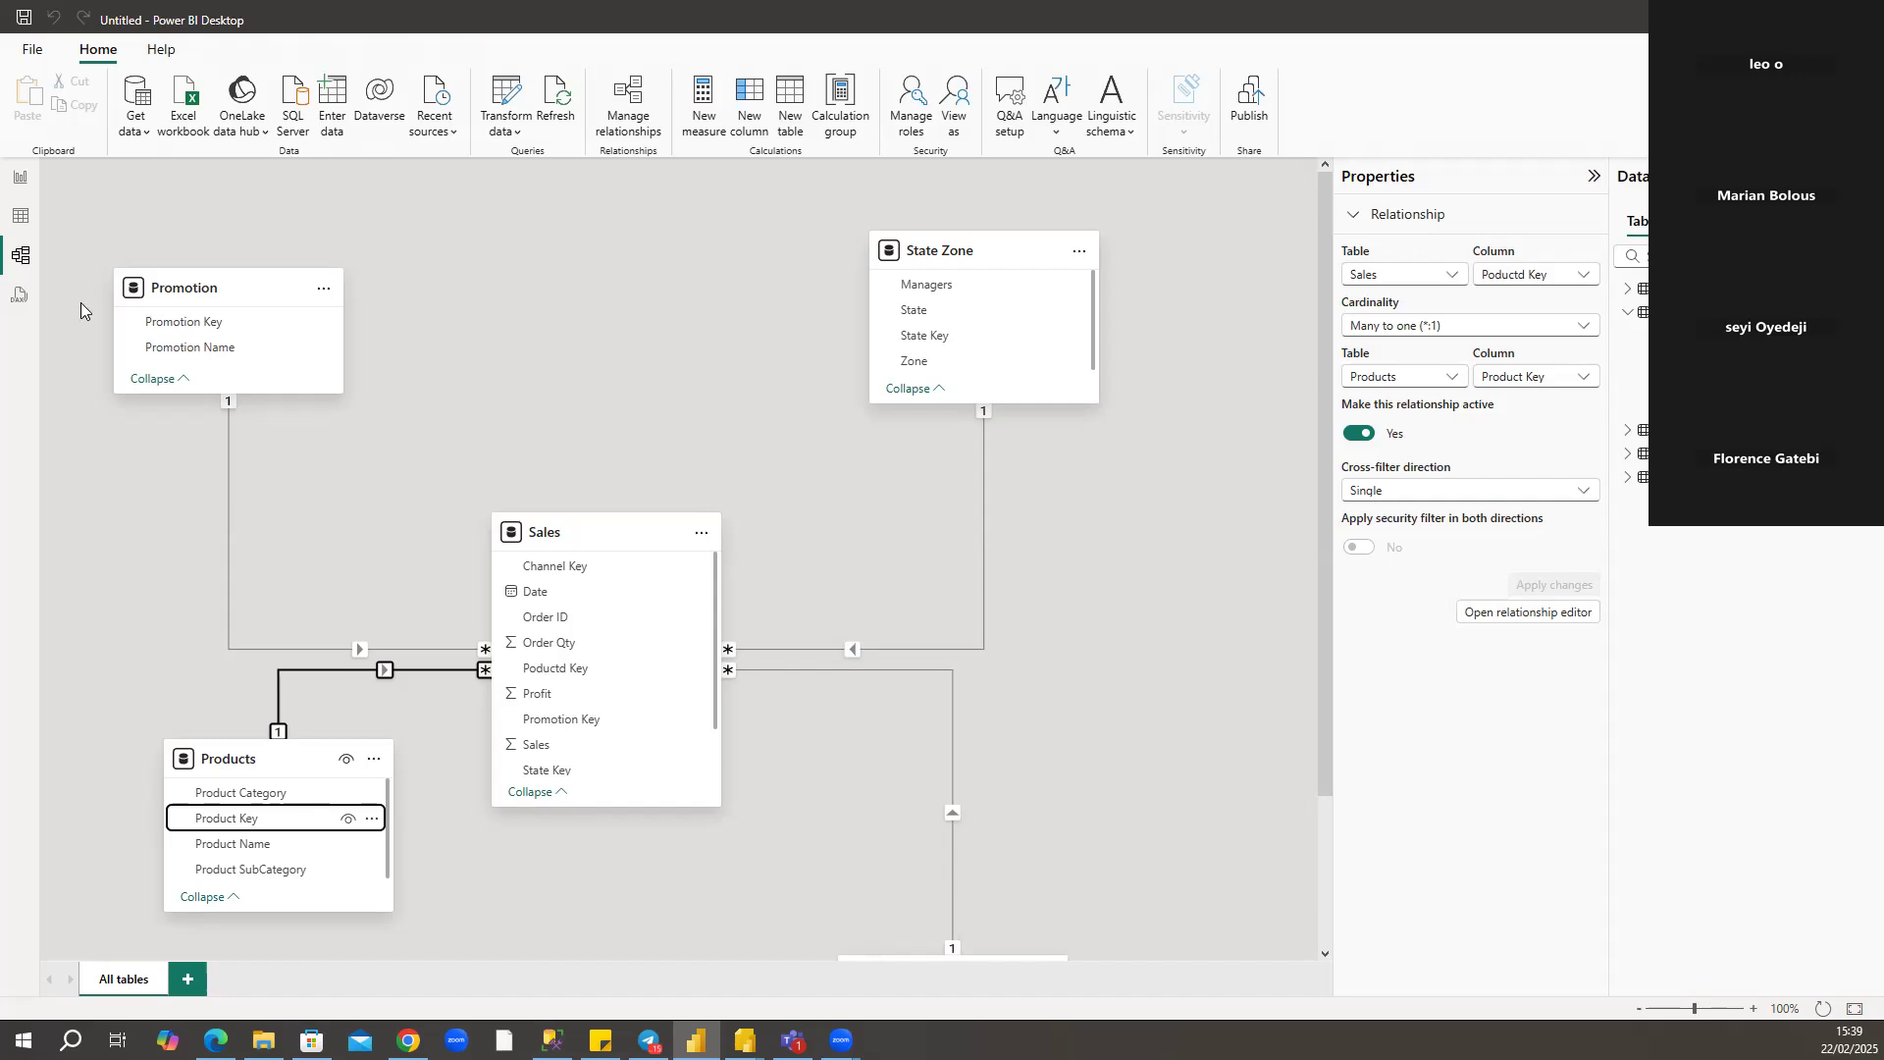
Return to the report and delete the Sum of Sales by Product Category bar chart.
left_click(21, 185)
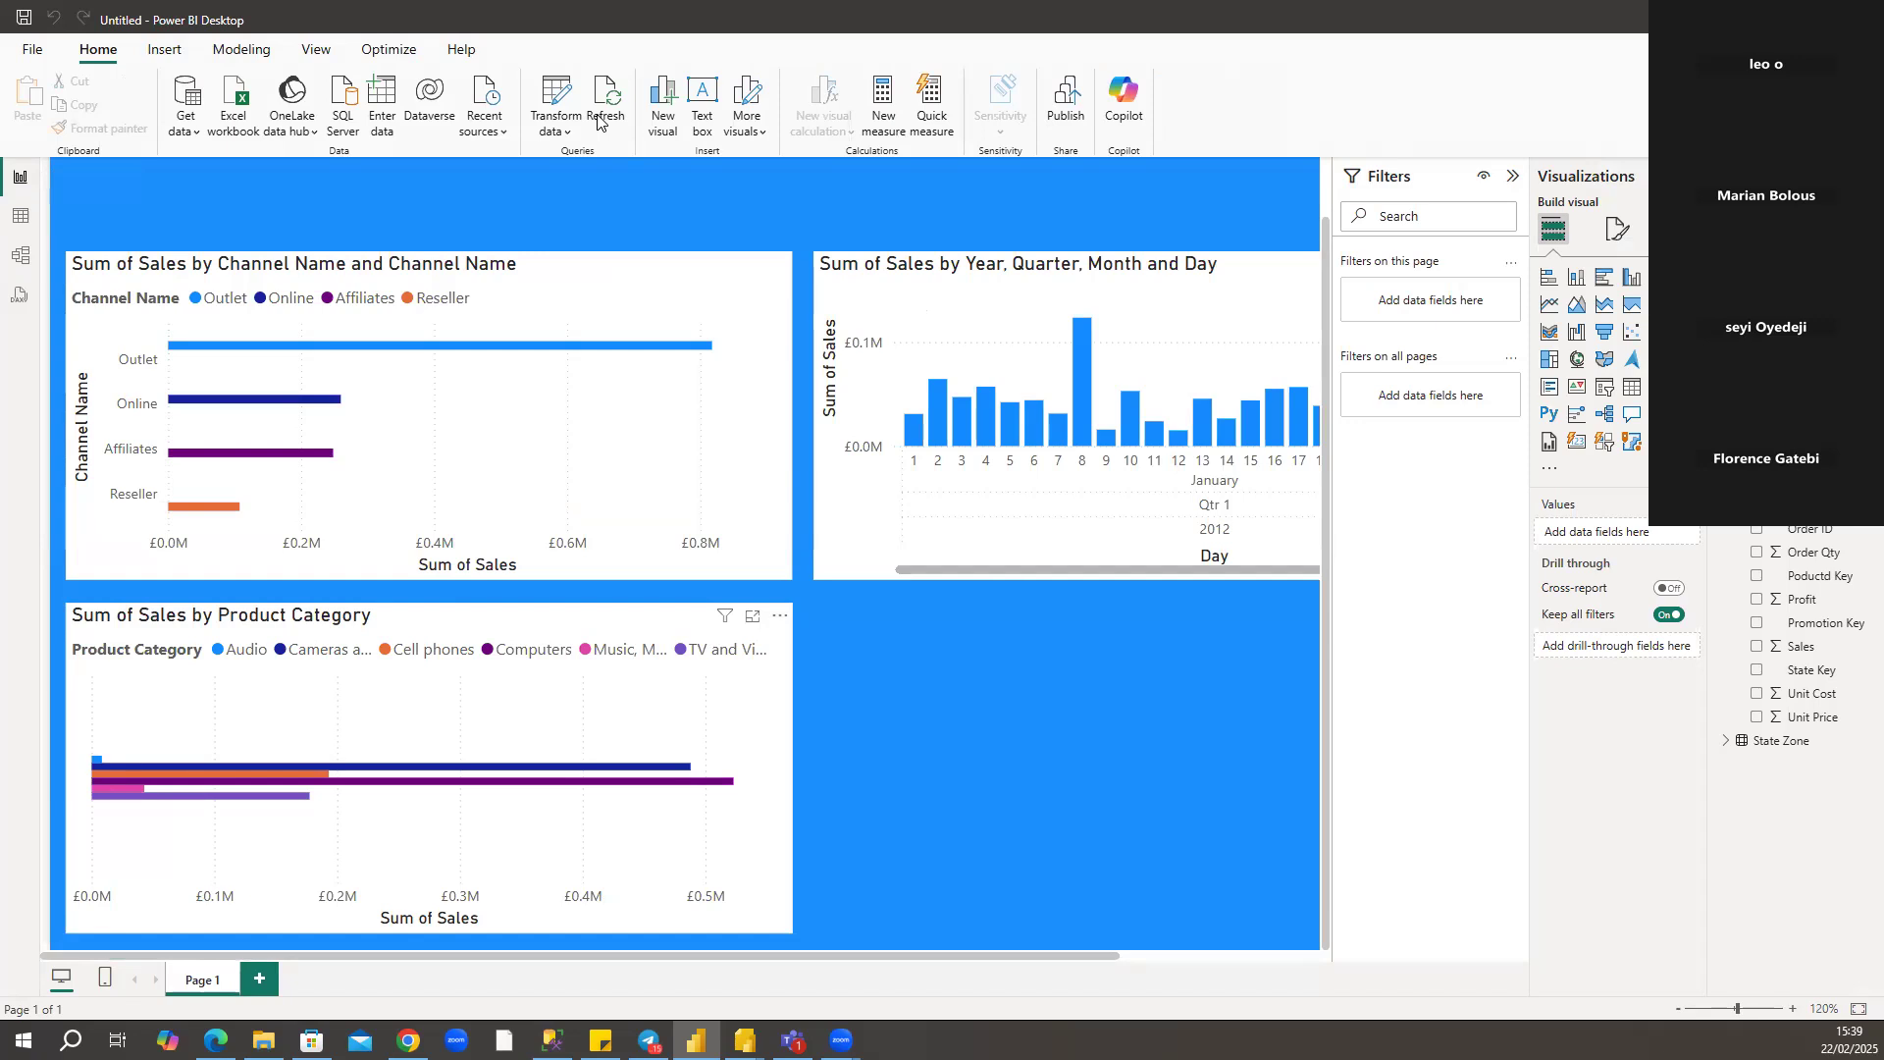
left_click(675, 719)
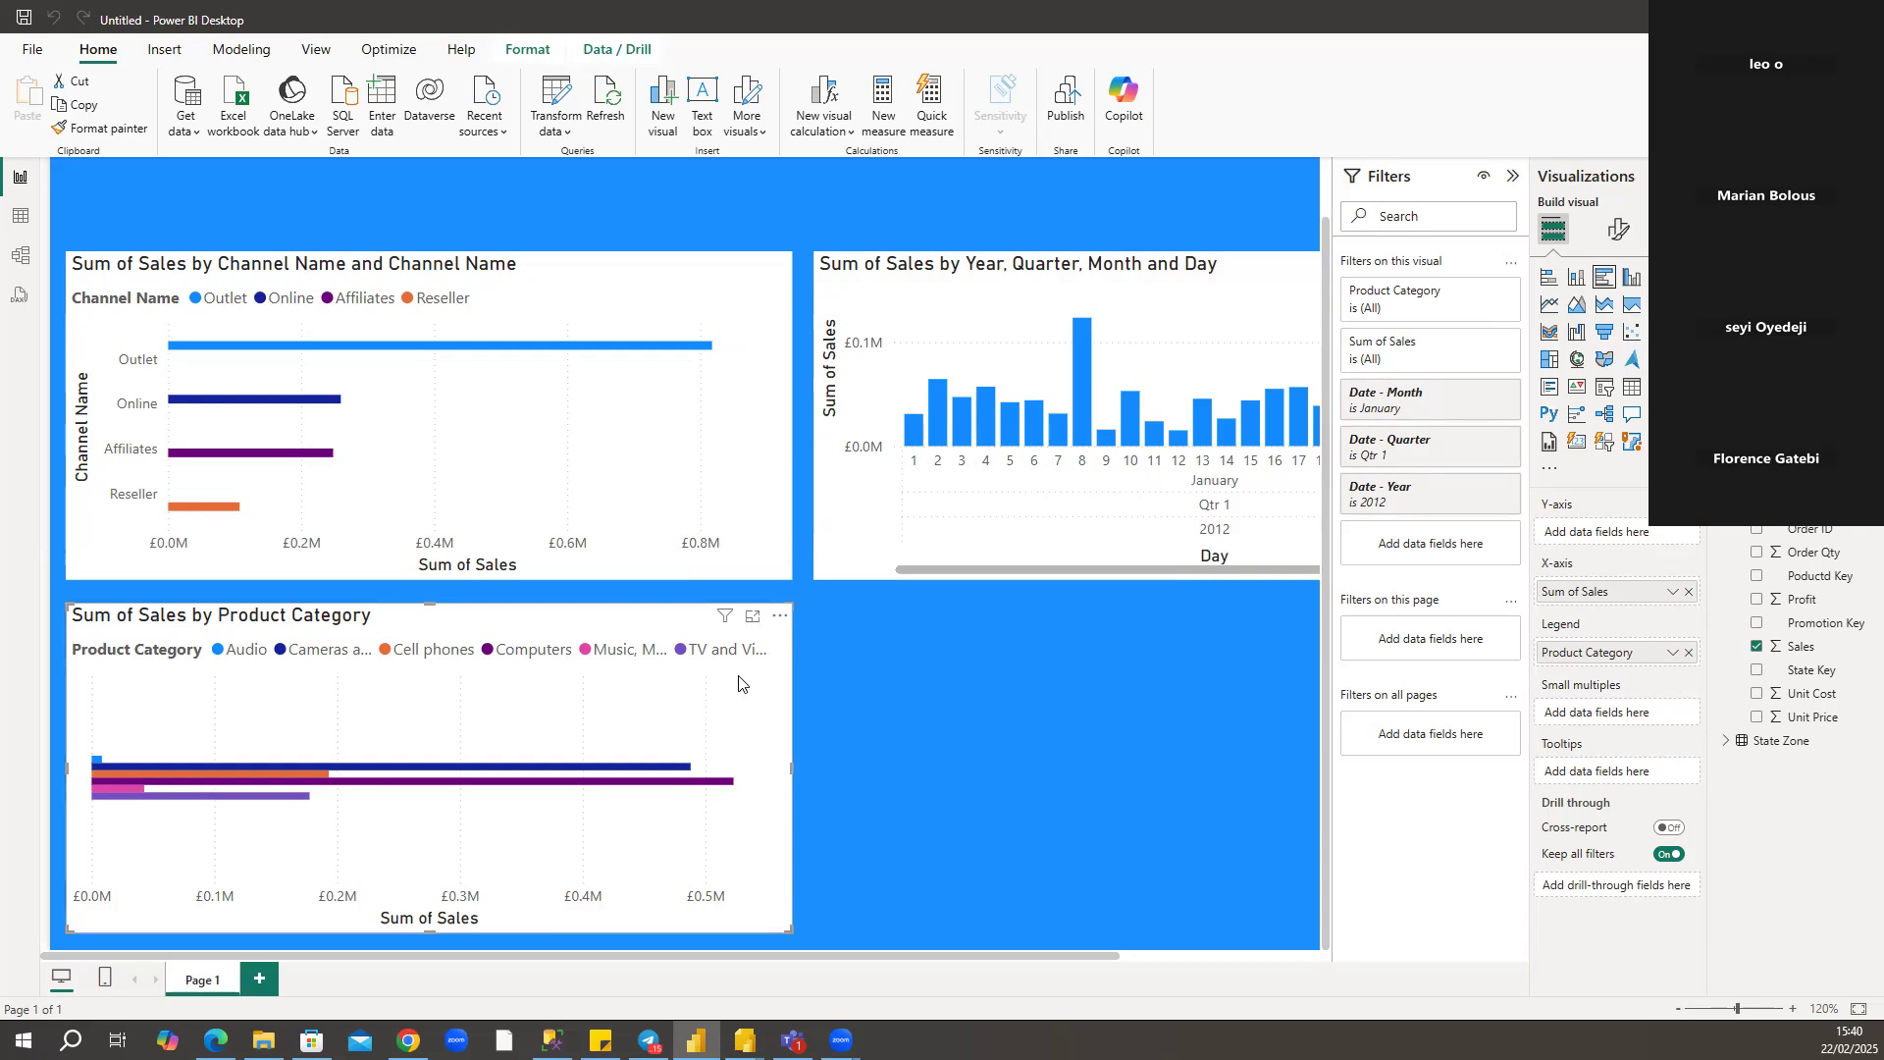
left_click(619, 639)
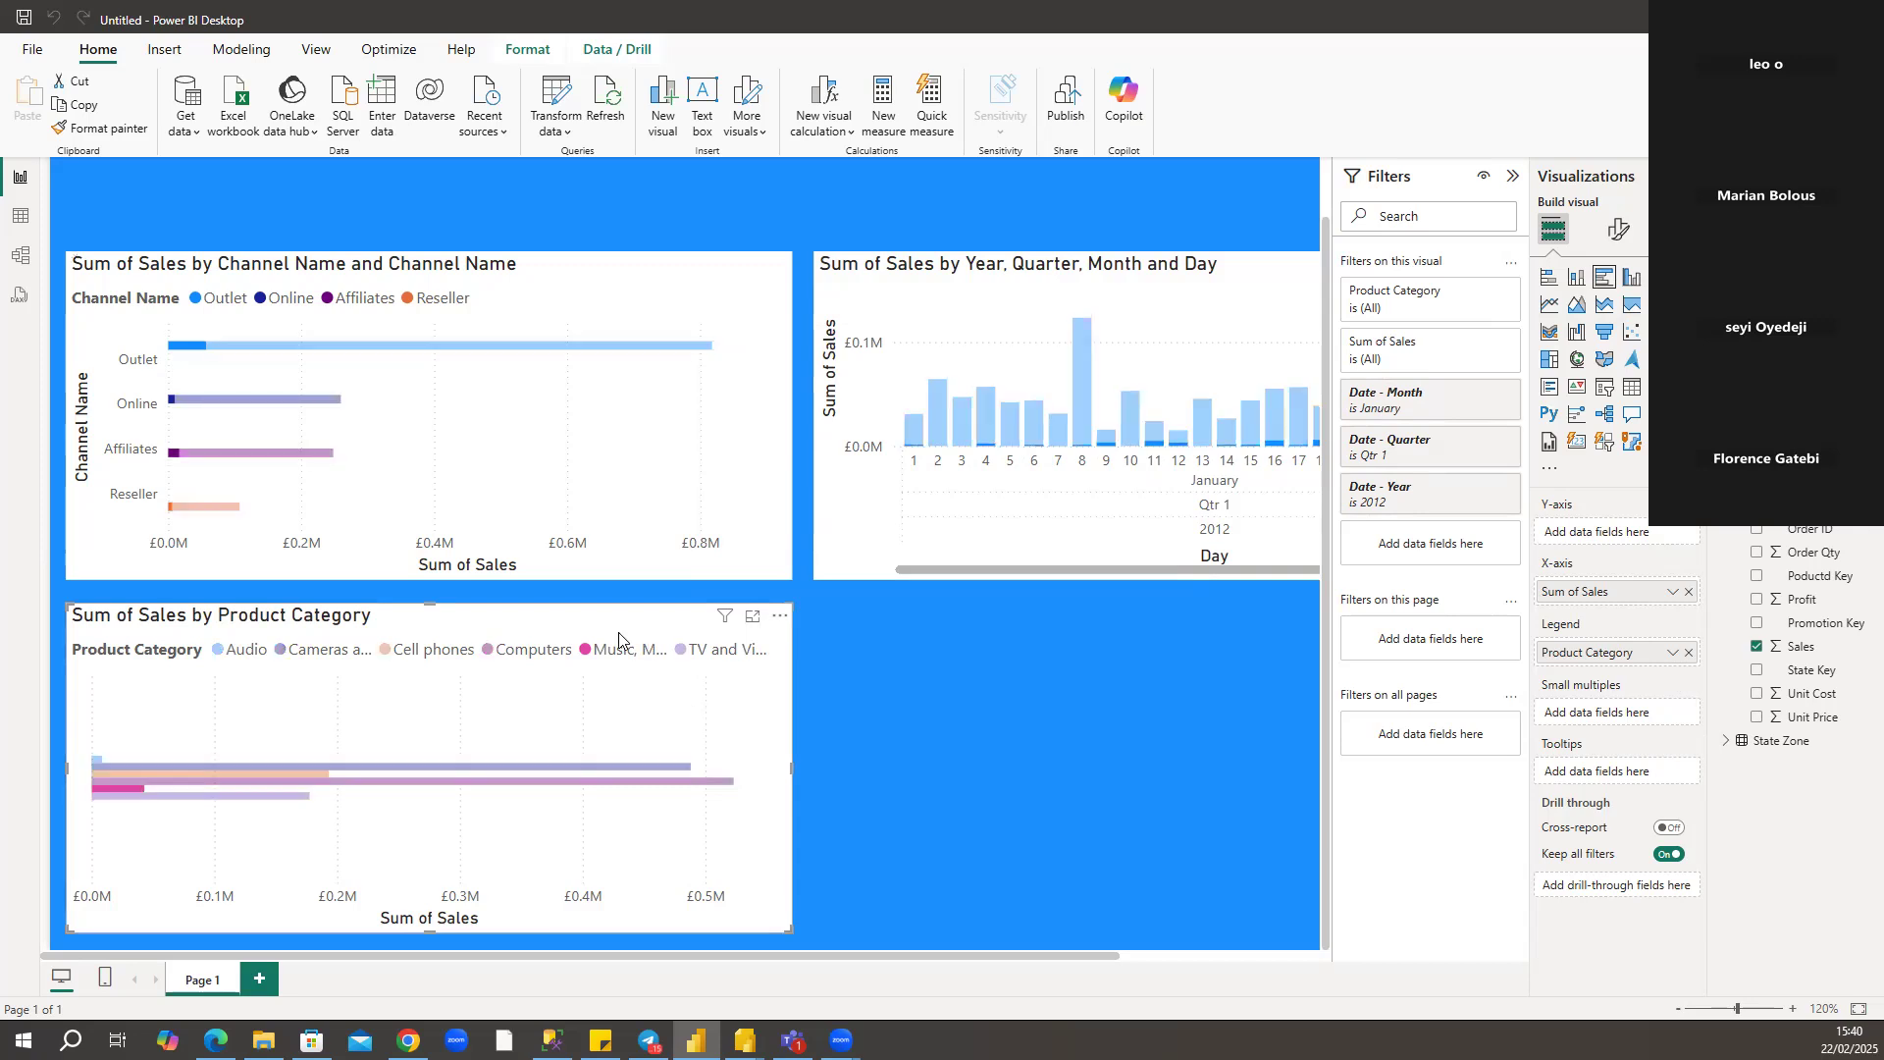
key("Delete")
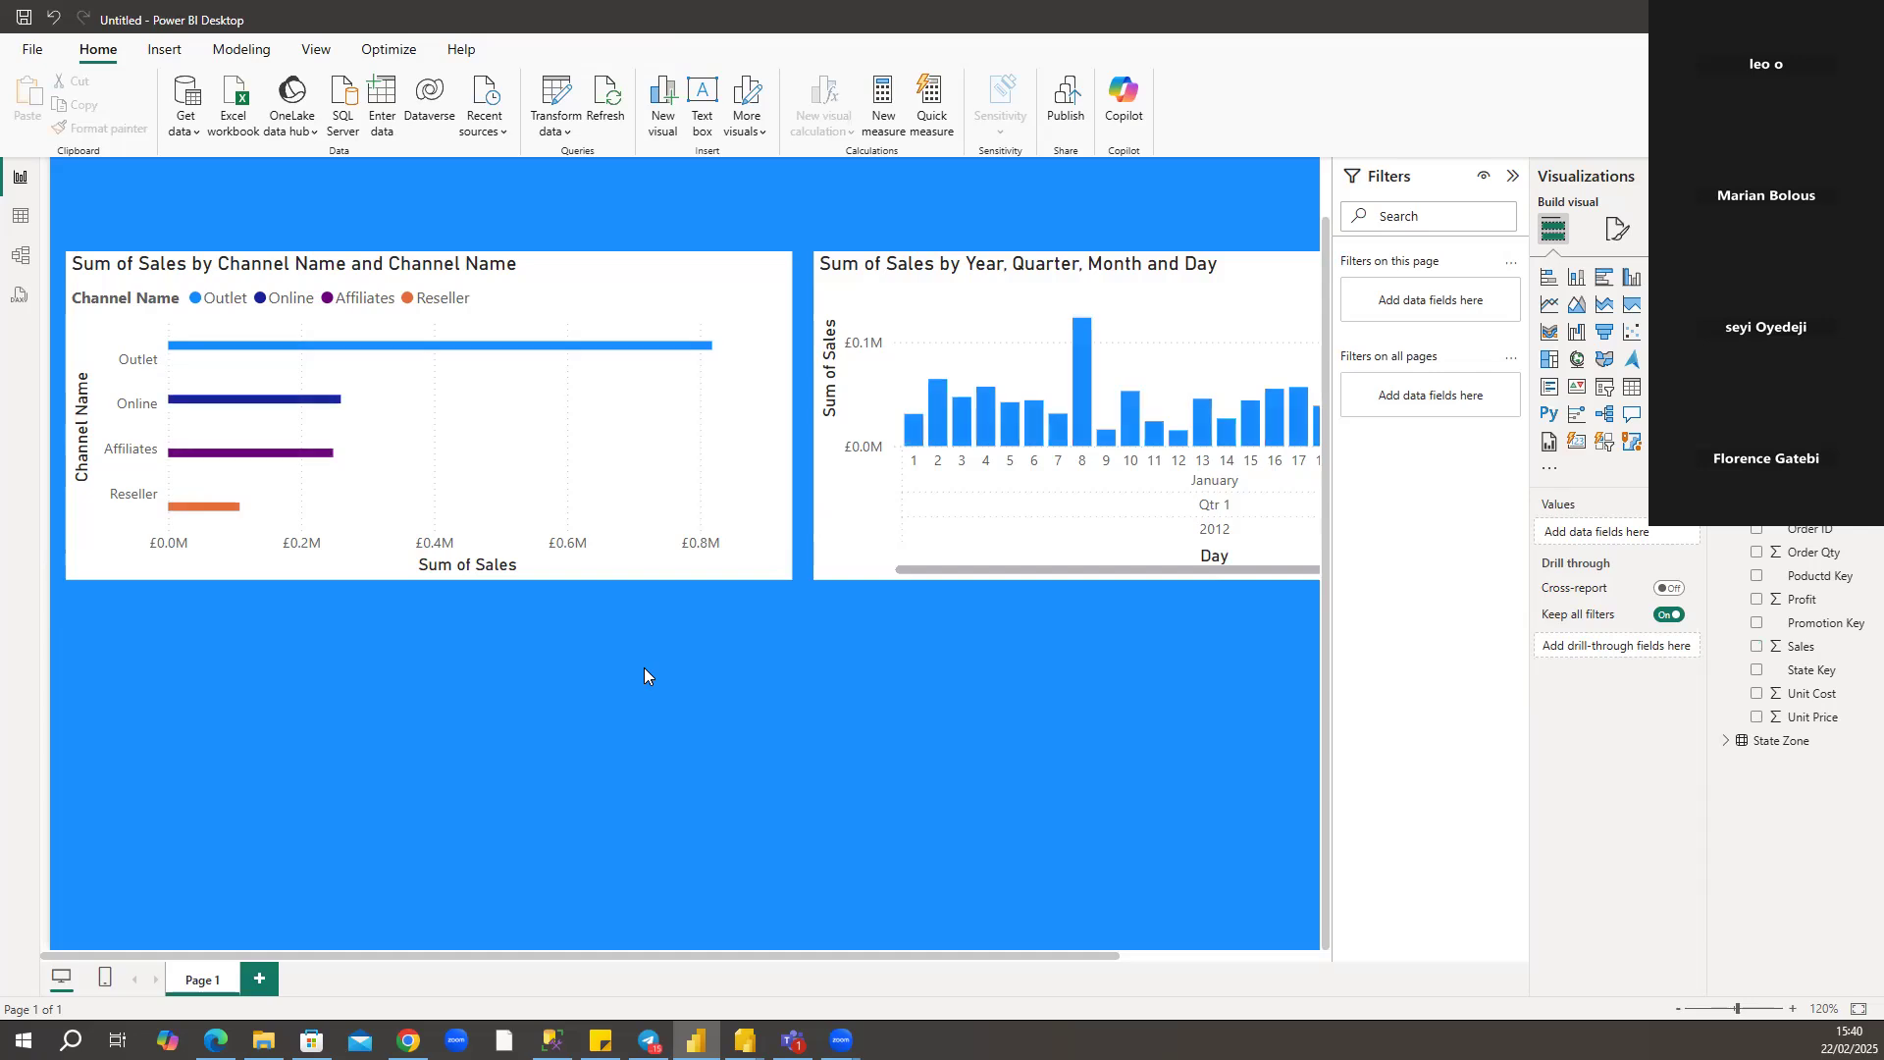
Examine how the Channel, State Zone and Promotion tables are related to Sales in the data model, and return to the report.
left_click(682, 491)
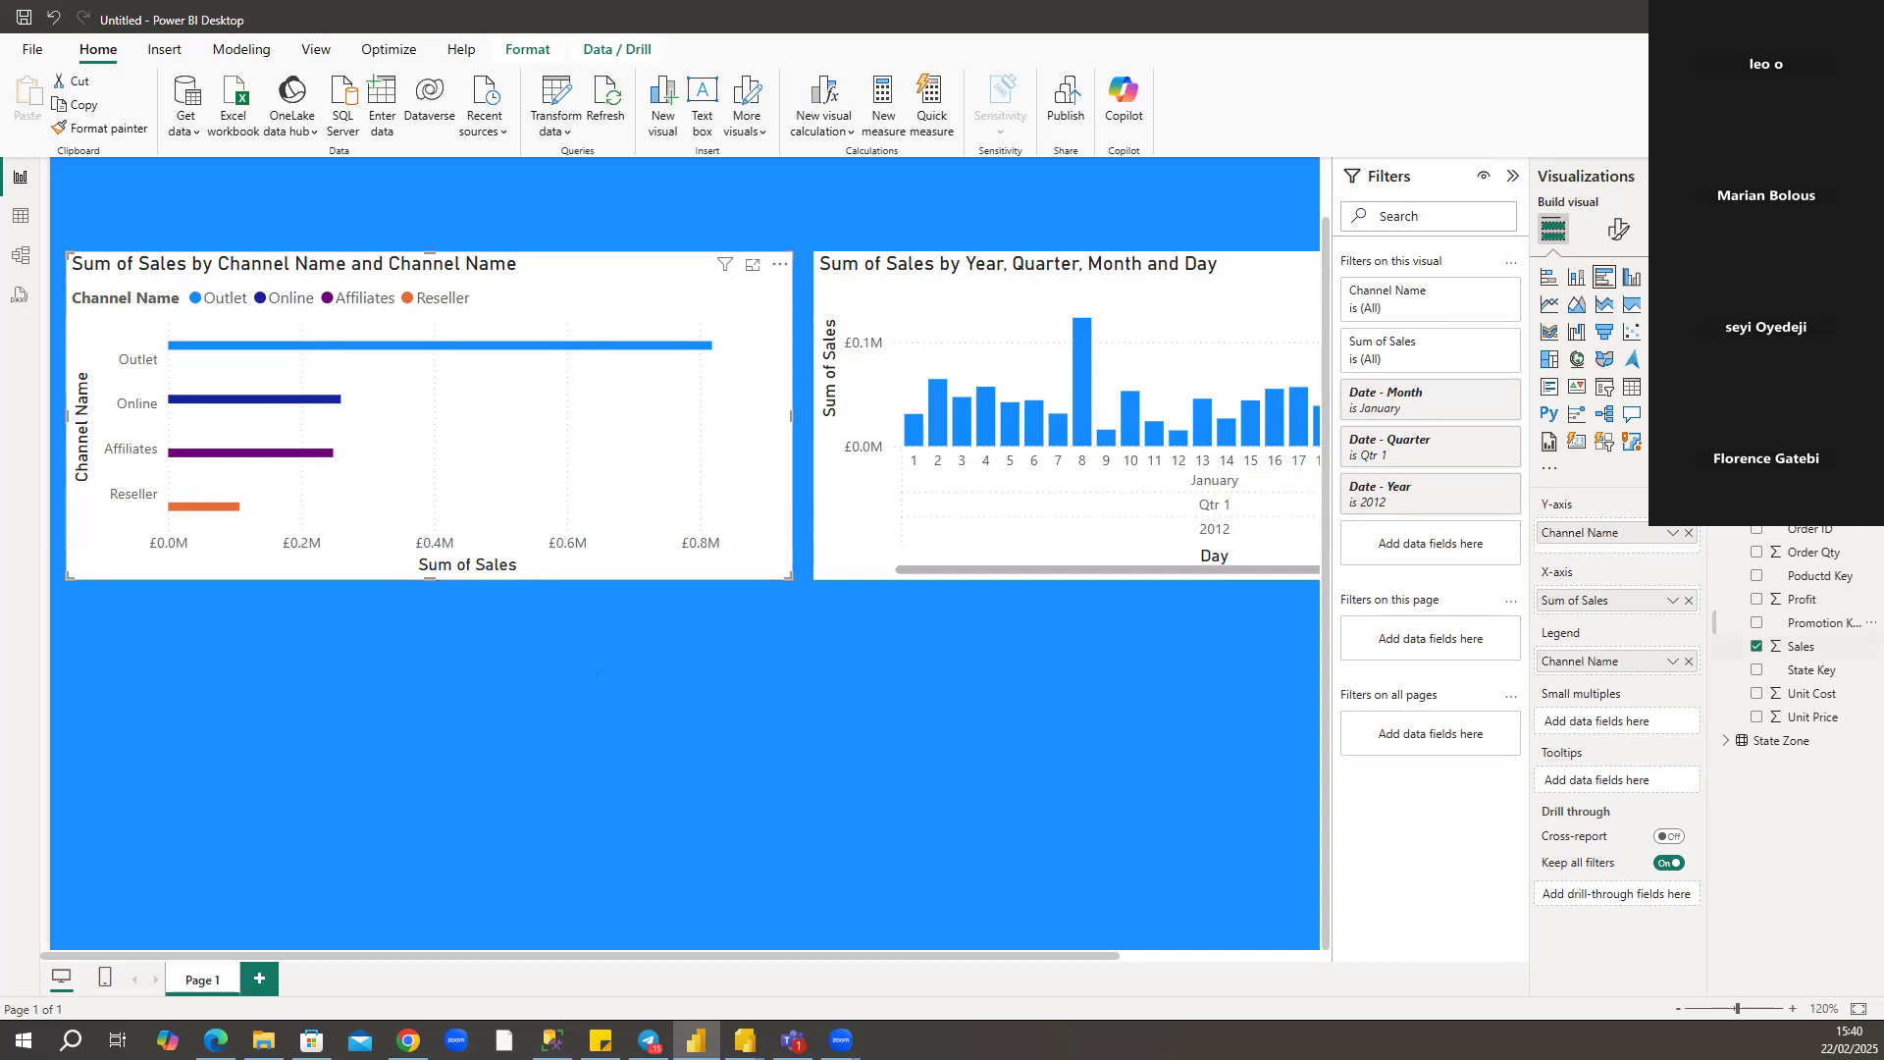
left_click(19, 265)
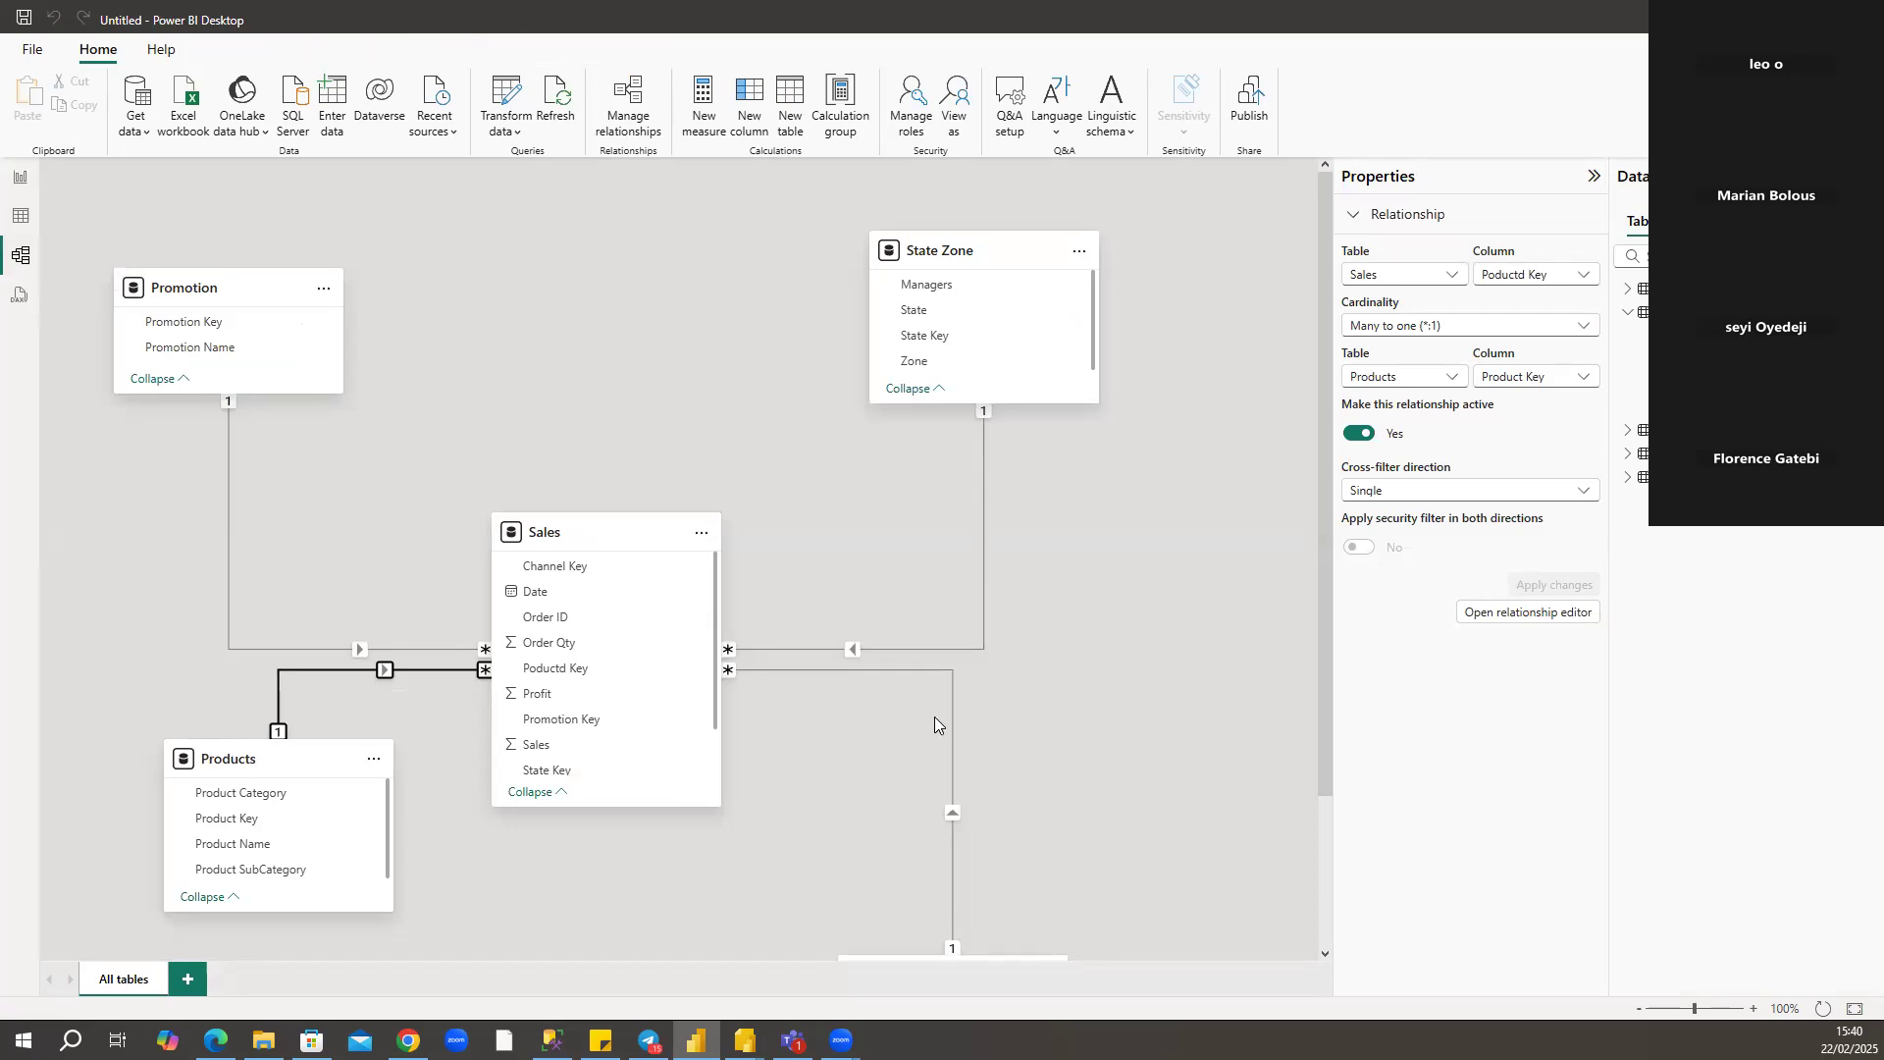
left_click(954, 745)
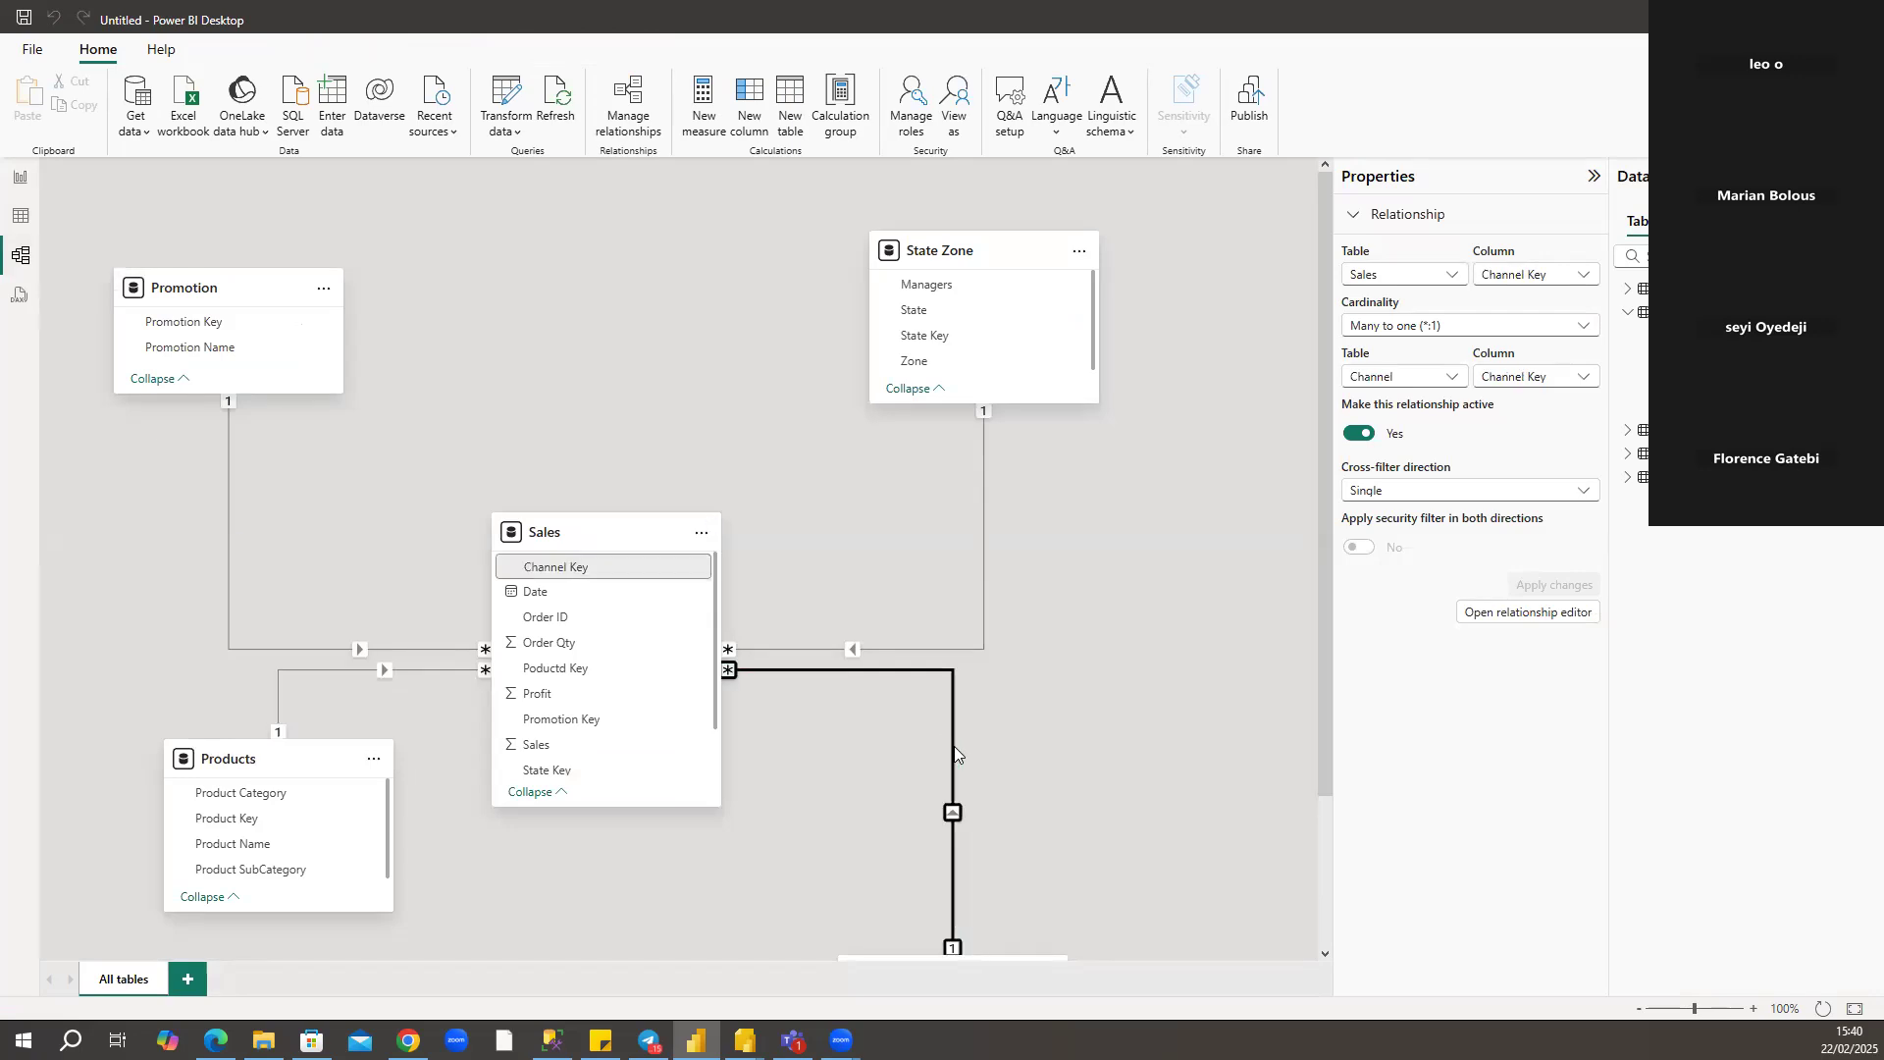
scroll(1068, 738, "down", 1)
scroll(1044, 703, "down", 1)
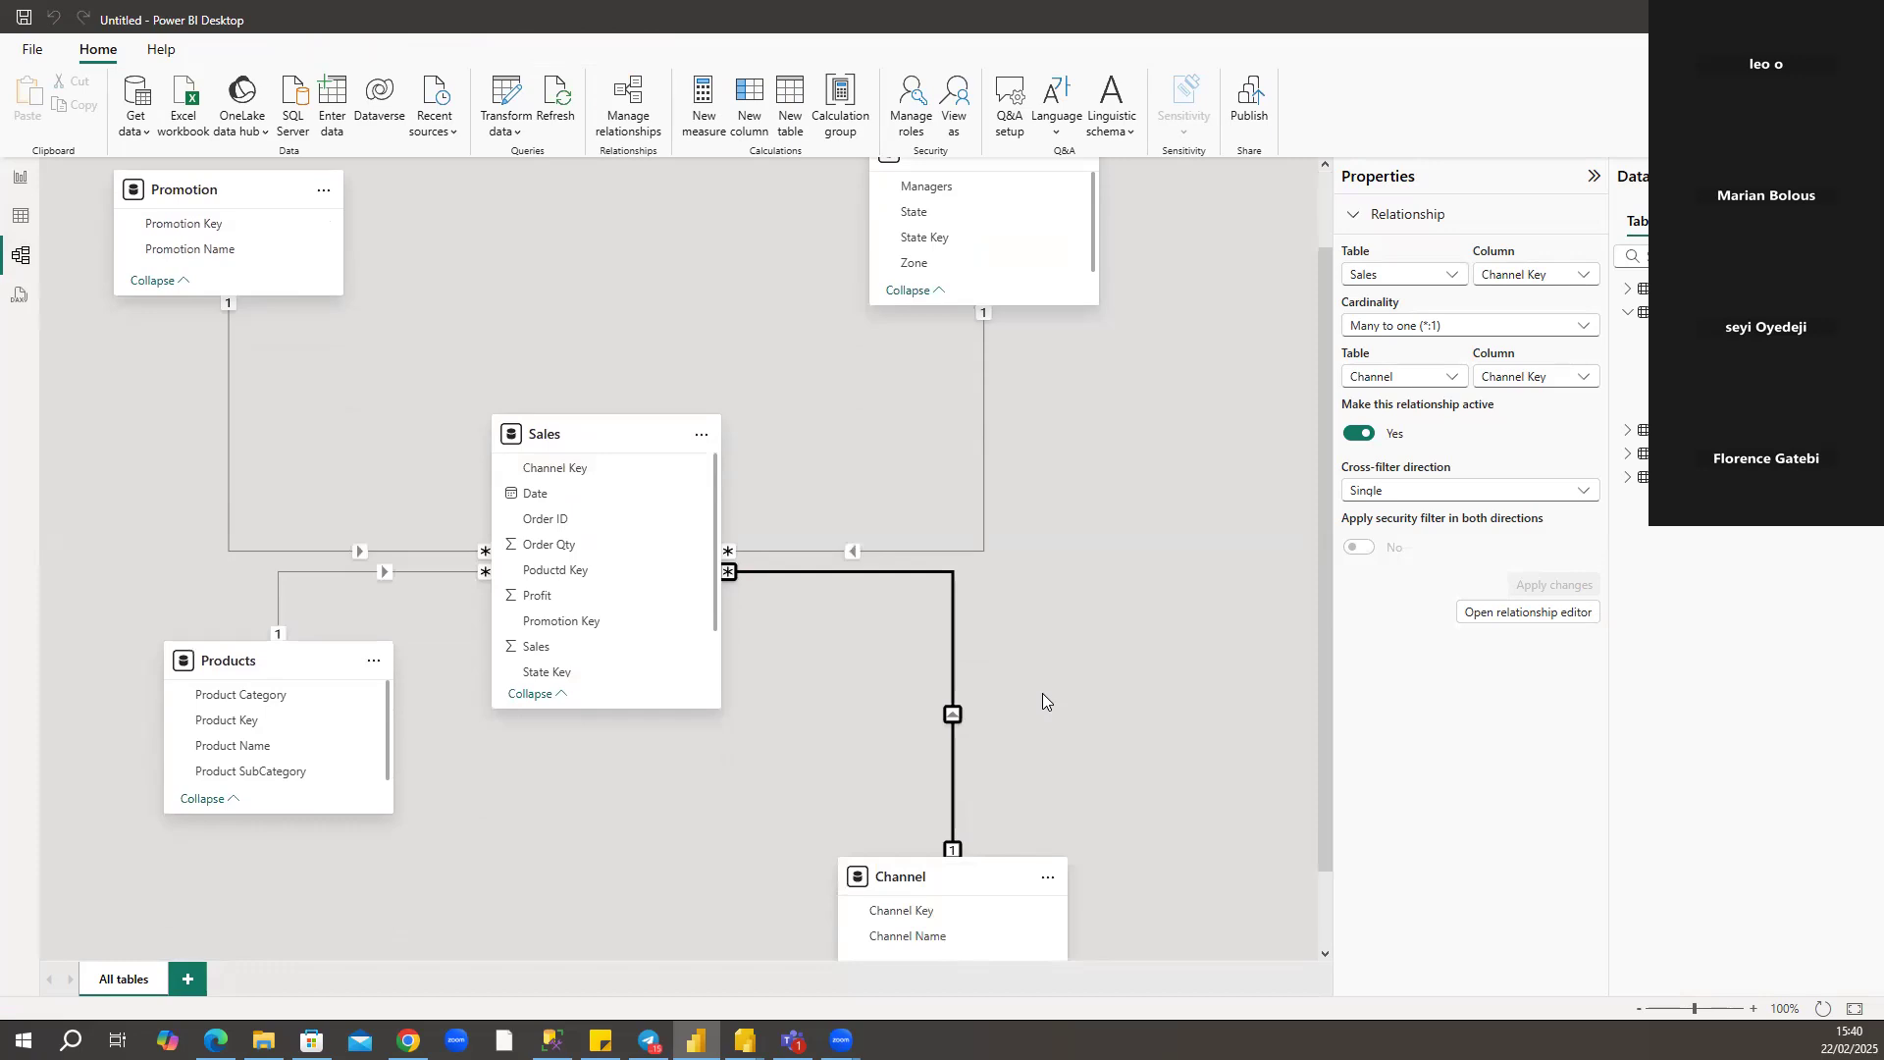
scroll(1019, 661, "down", 2)
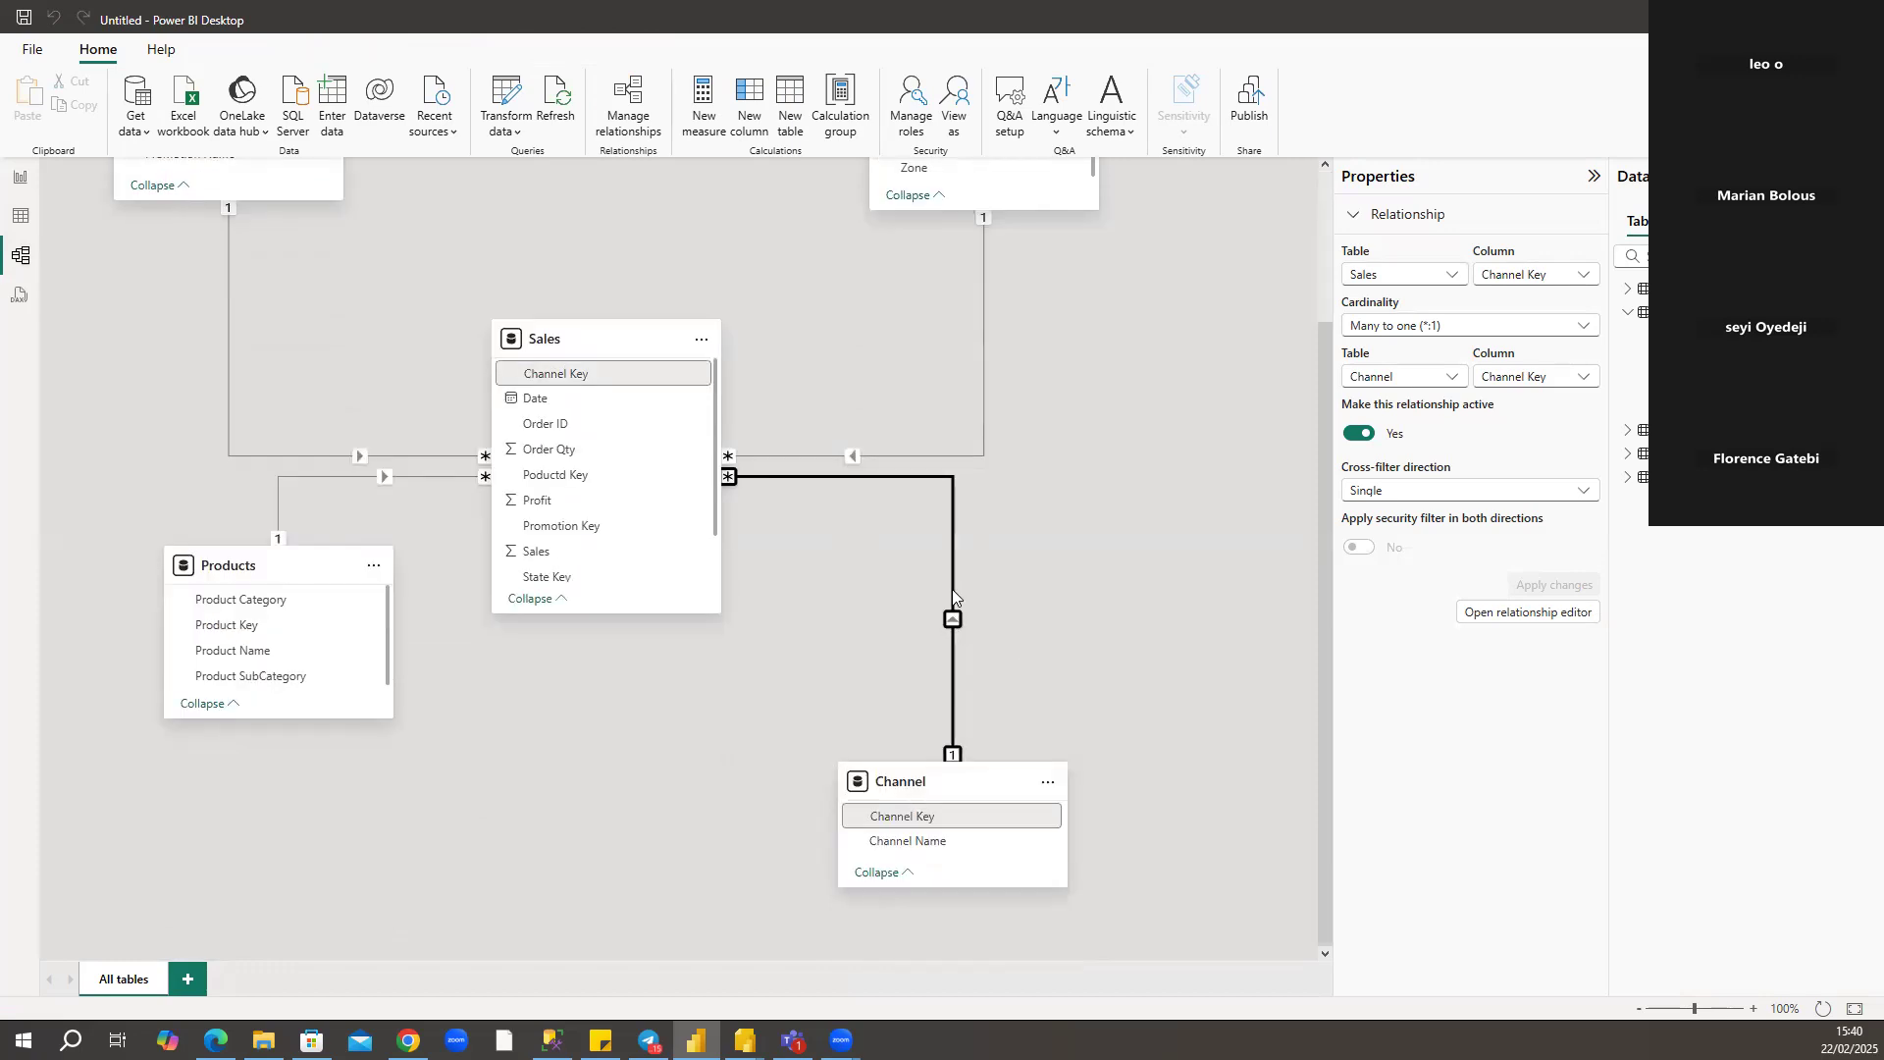
left_click(975, 312)
scroll(991, 336, "up", 2)
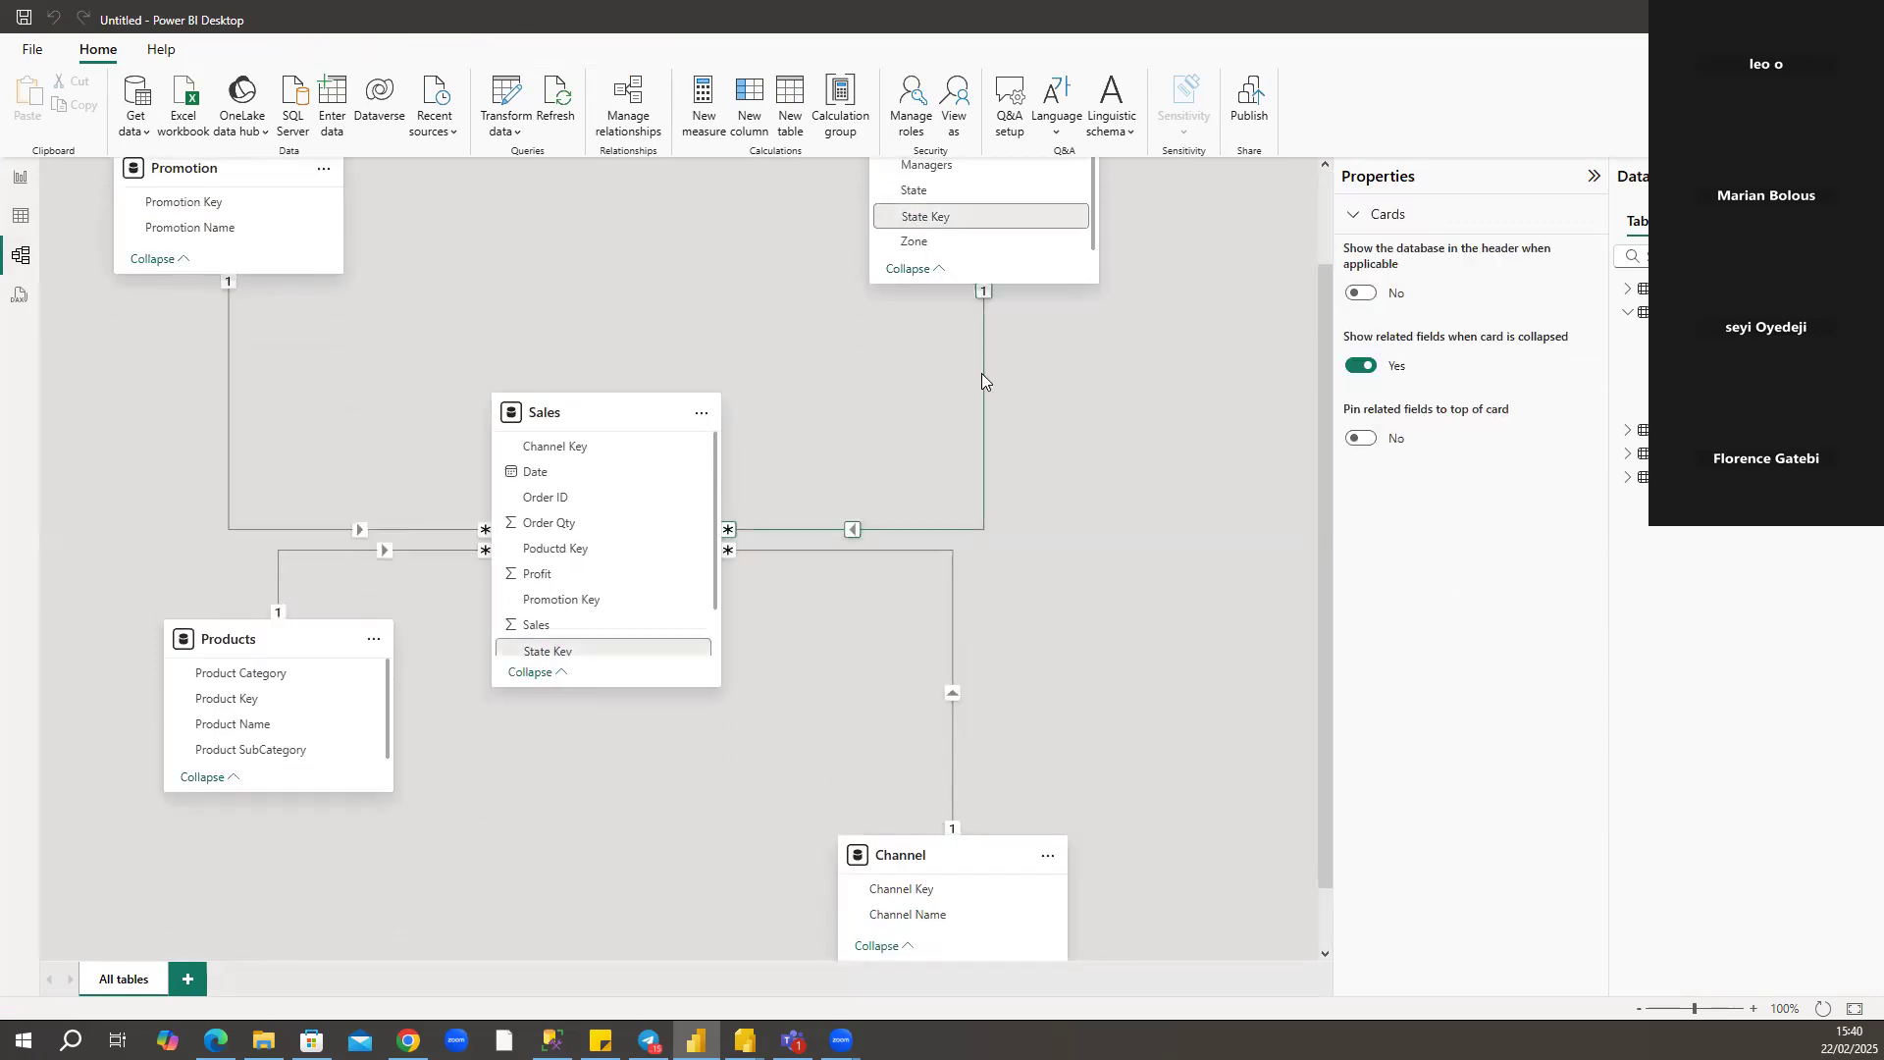
scroll(226, 469, "up", 2)
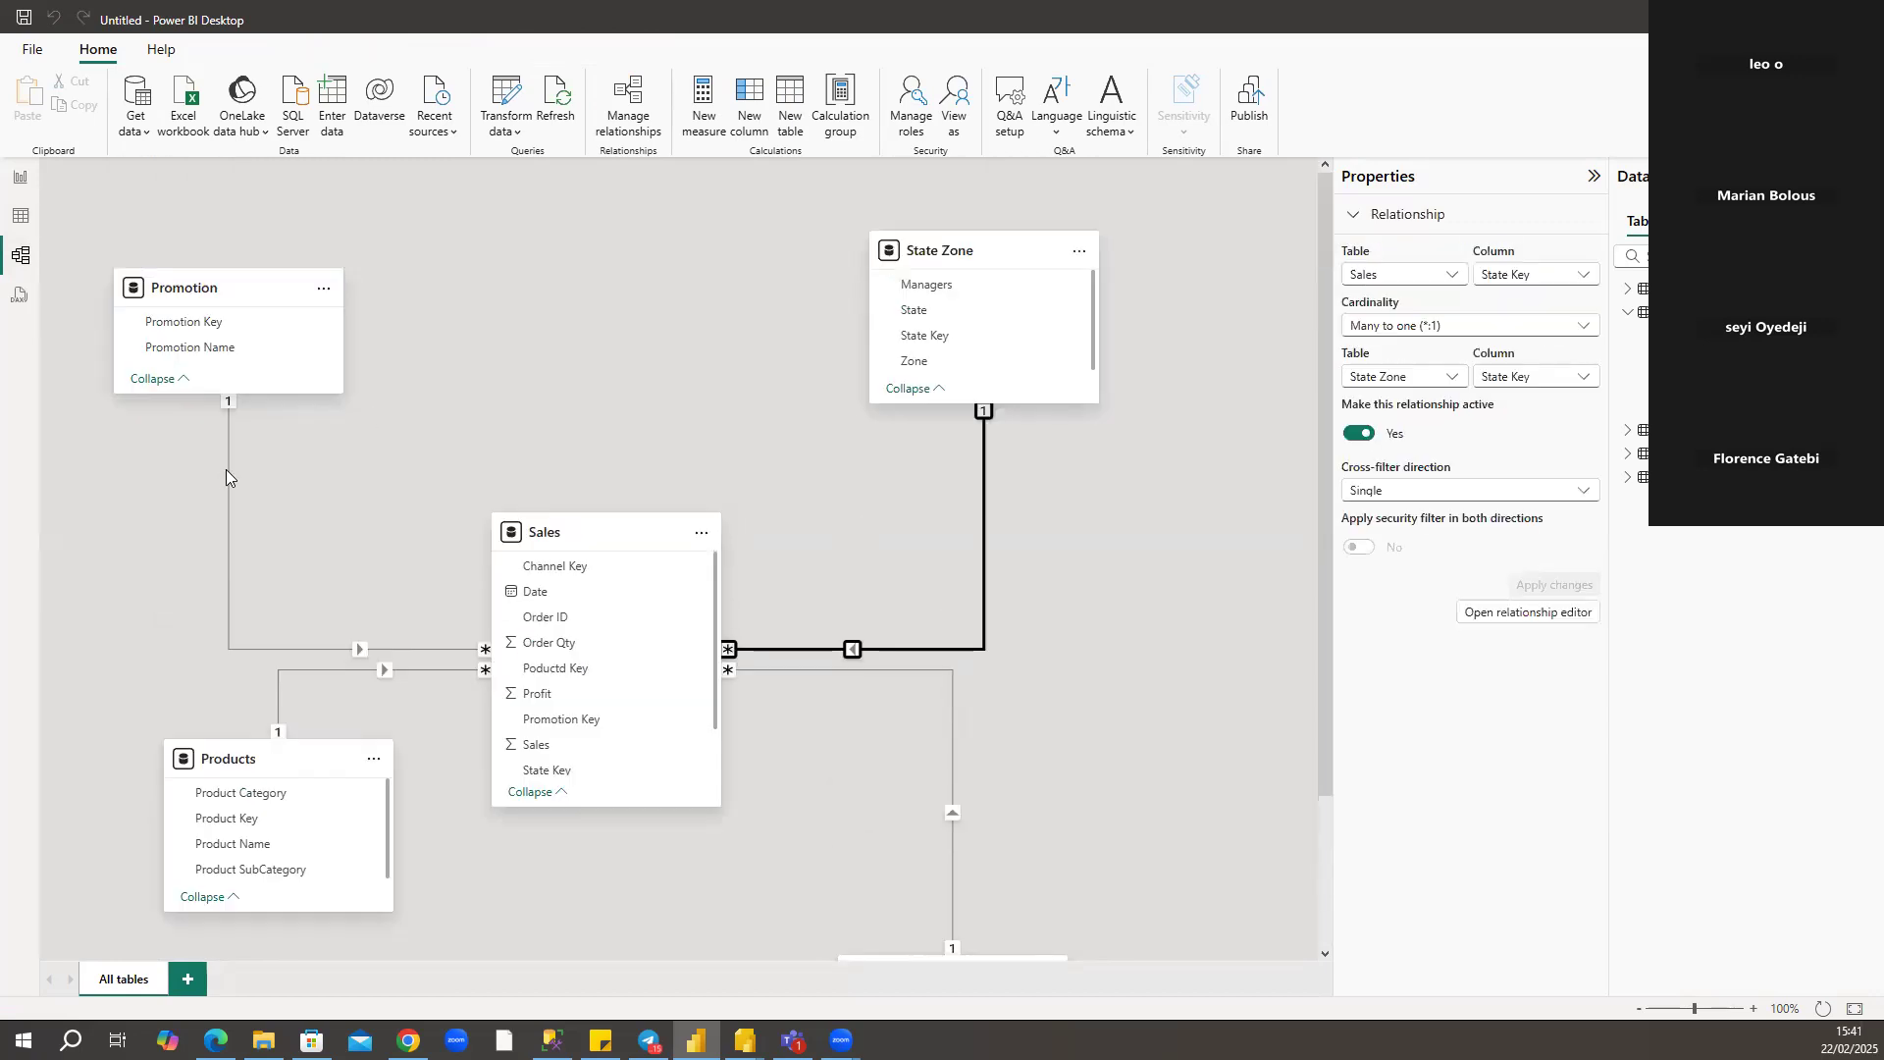
left_click(226, 469)
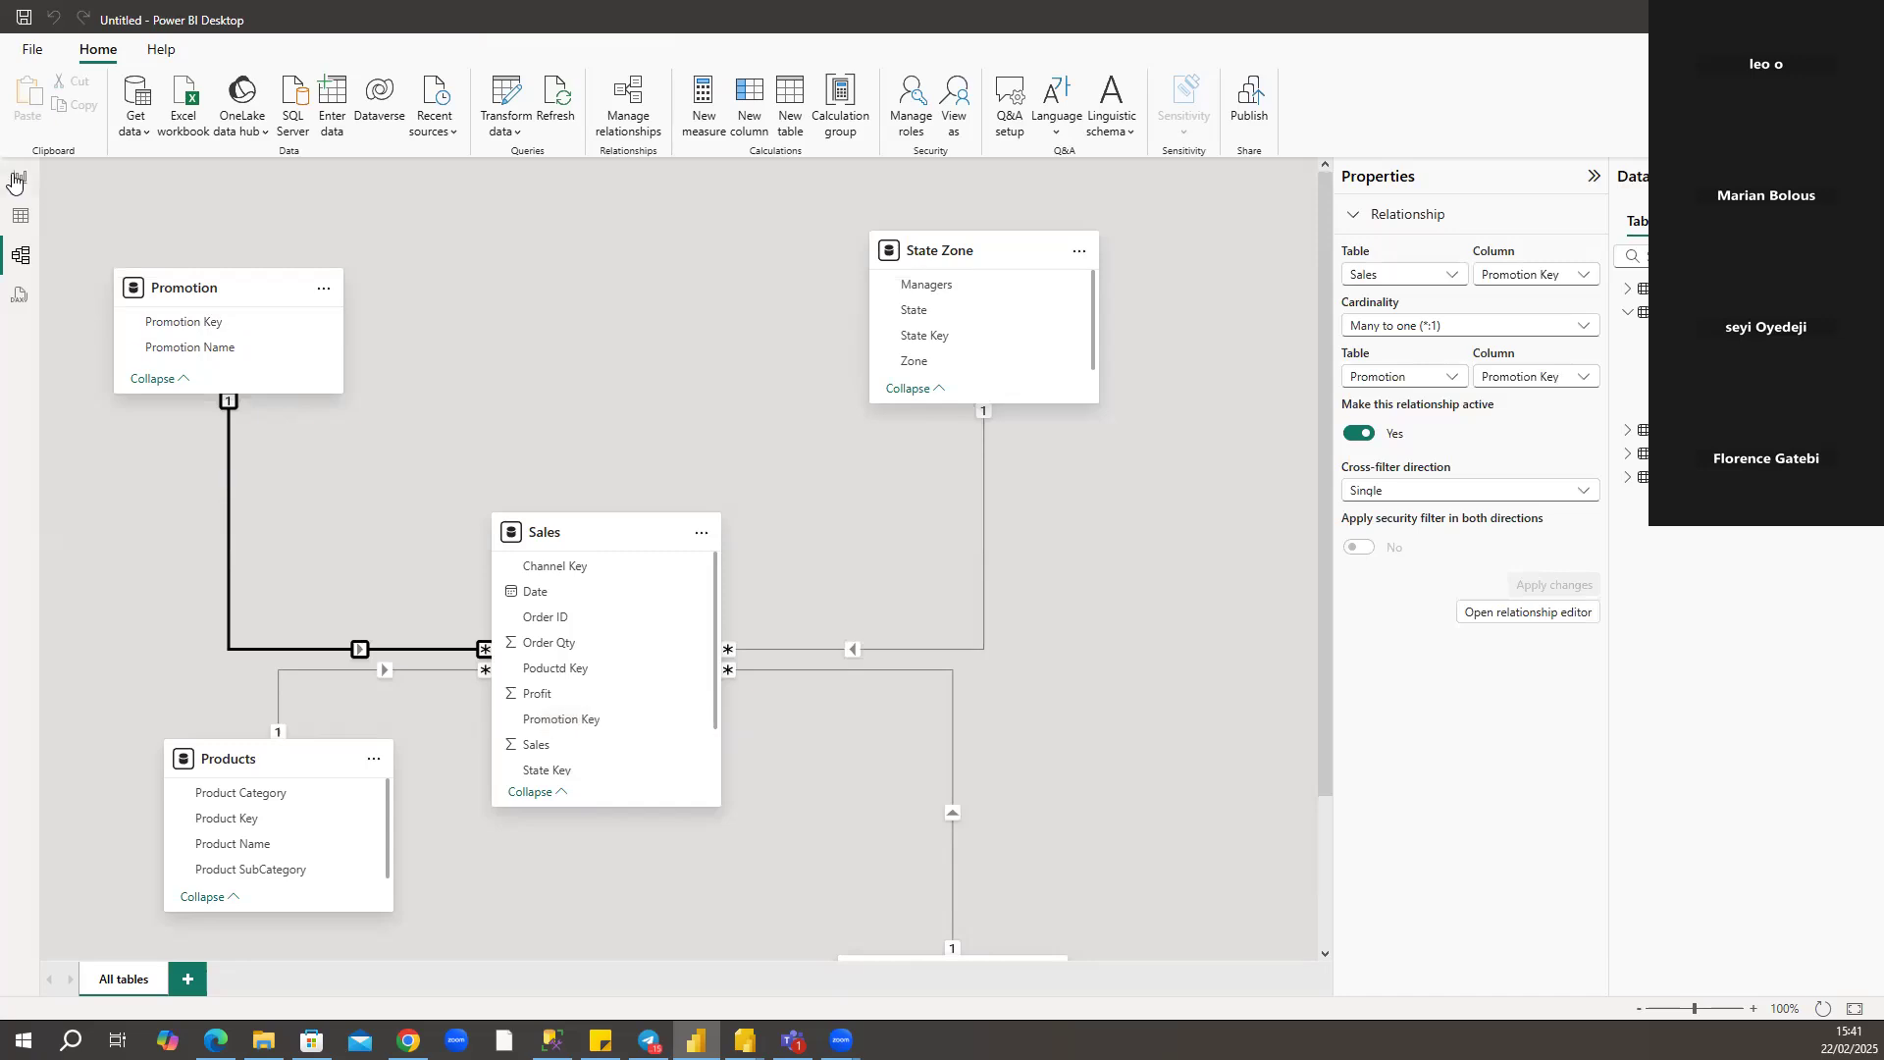
left_click(15, 181)
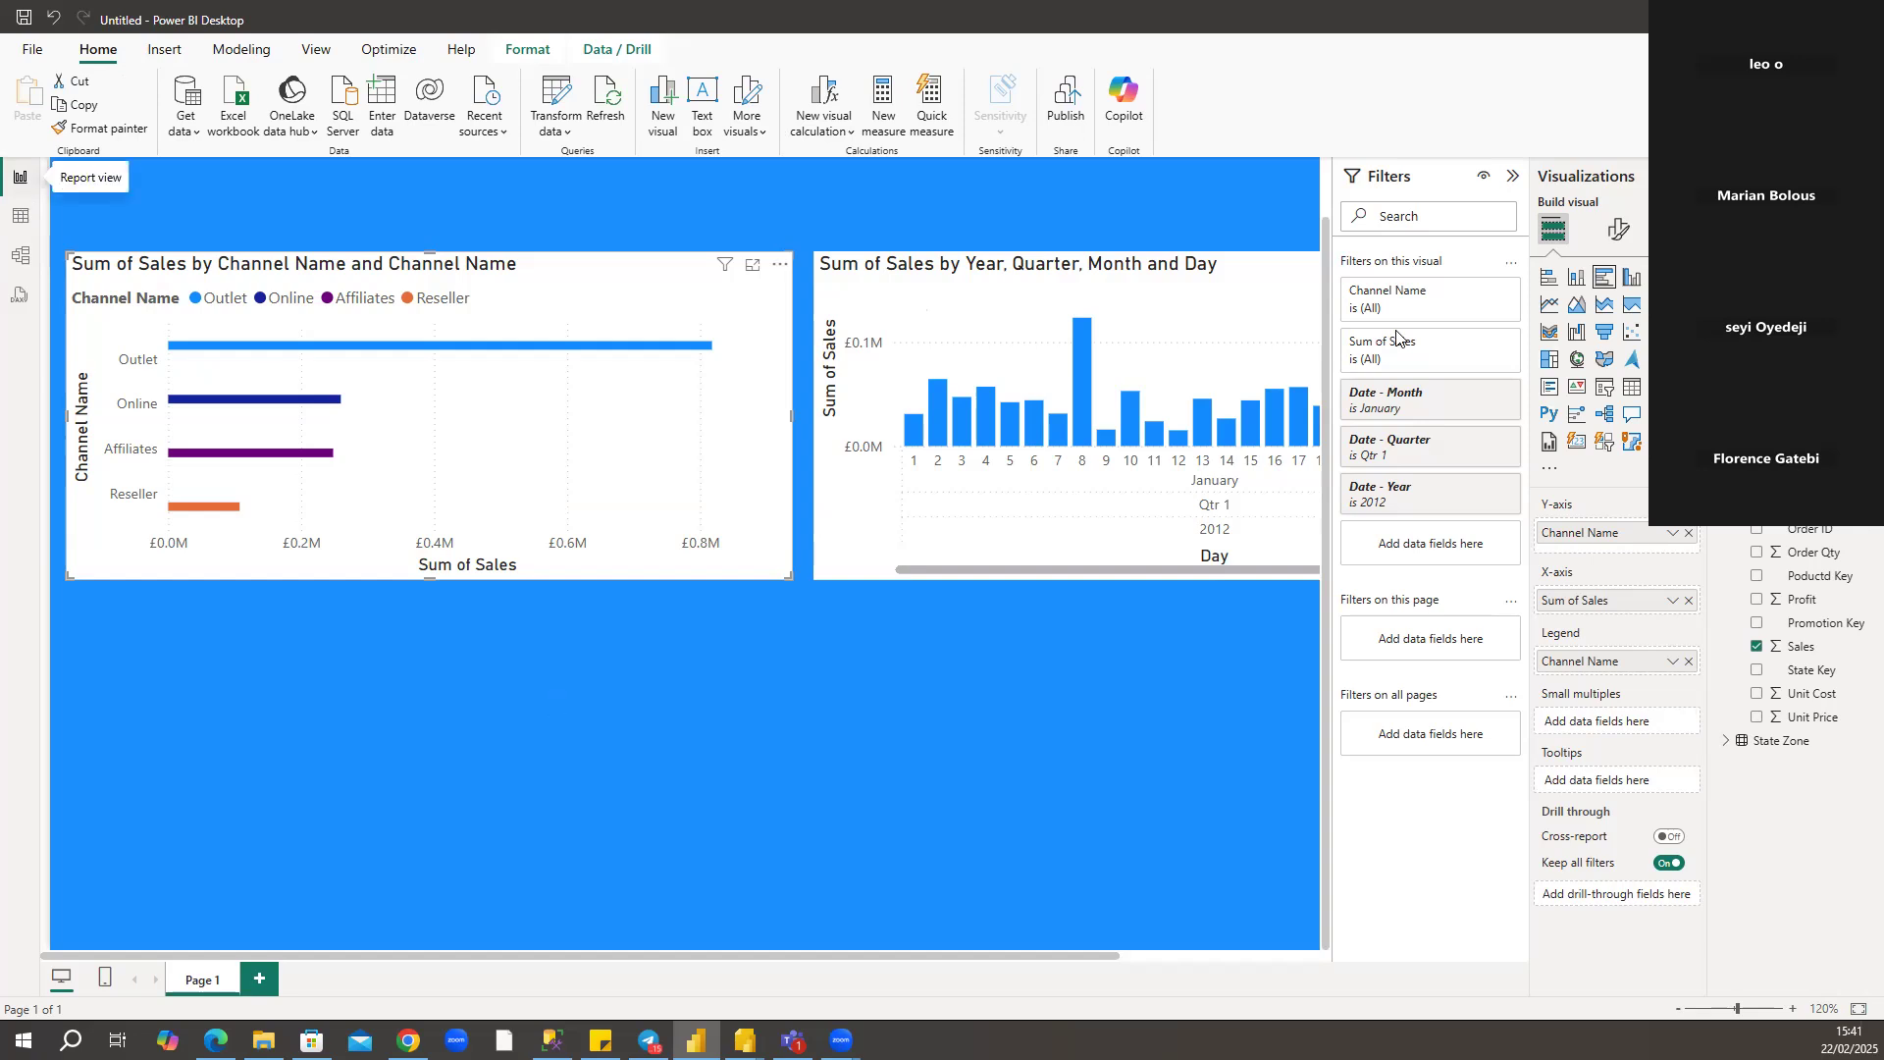
Add a clustered bar chart below the Channel Name chart with Sales on the X-axis and Promotion Name on the Y-axis.
left_click(1608, 280)
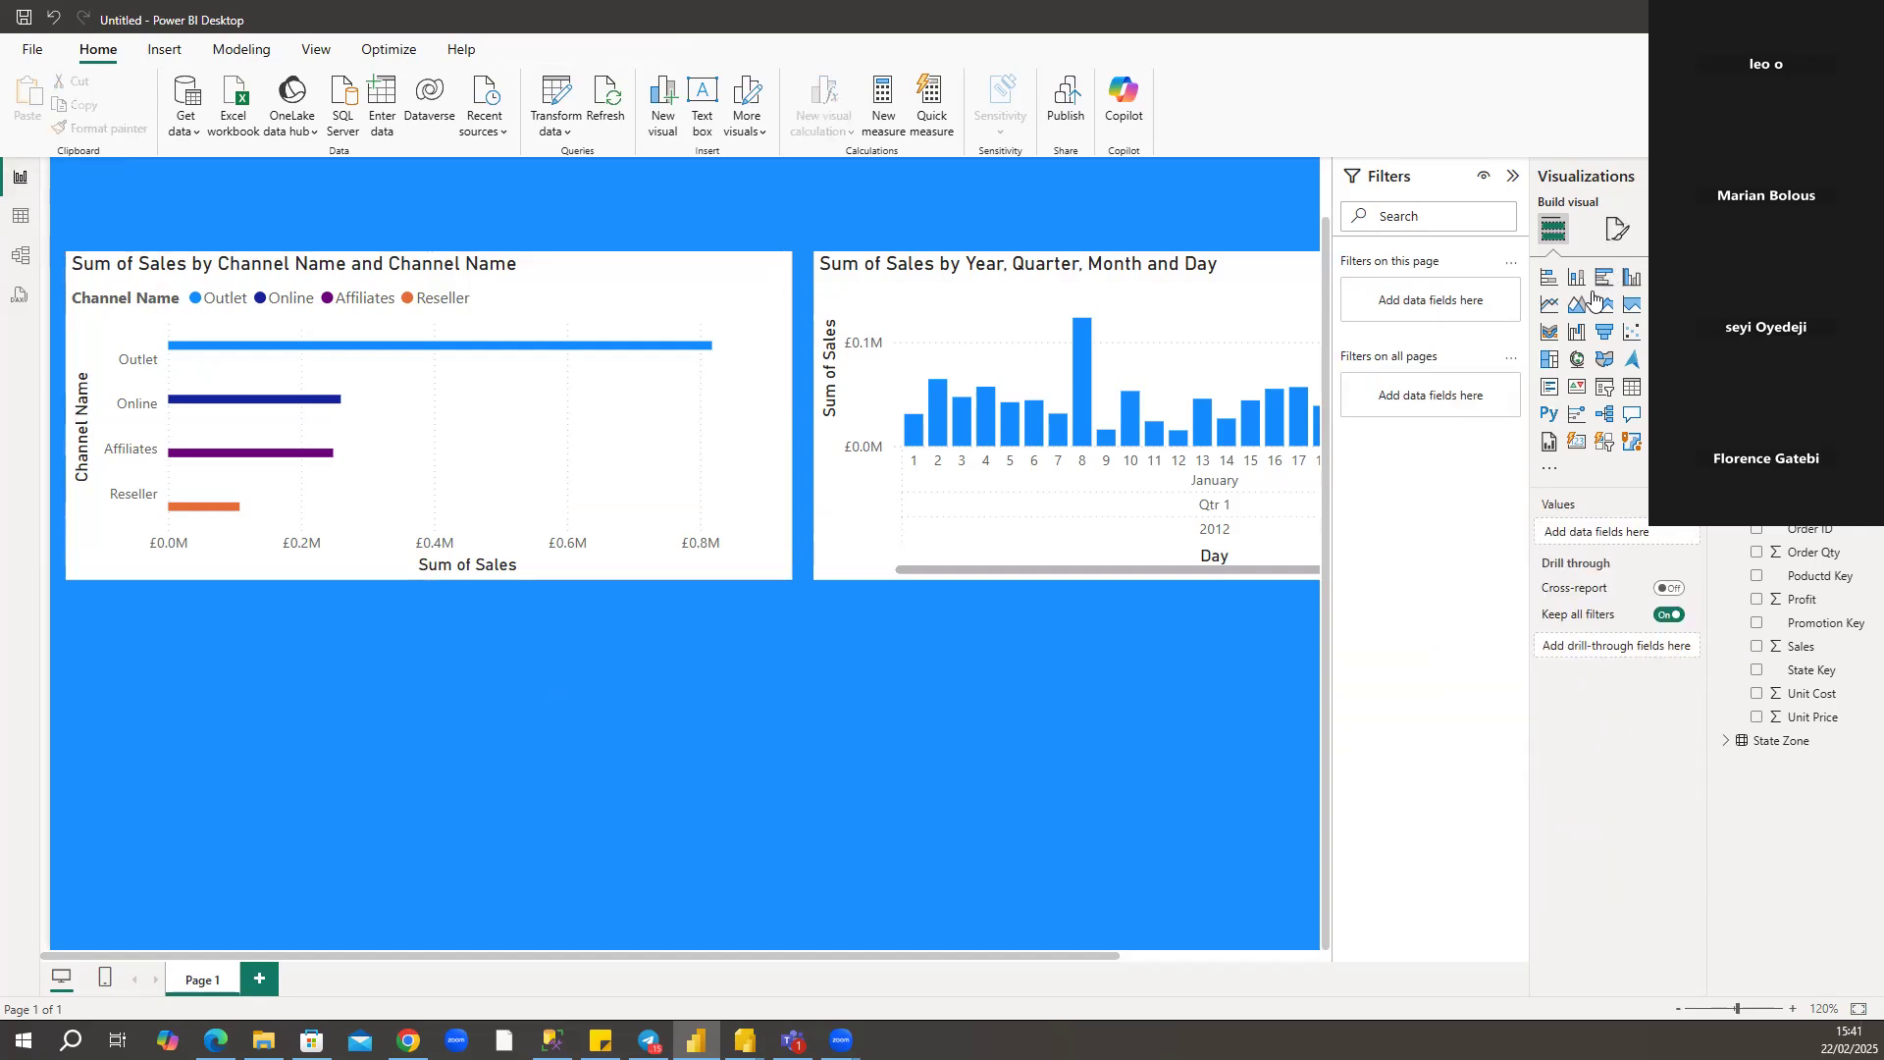
left_click(1603, 283)
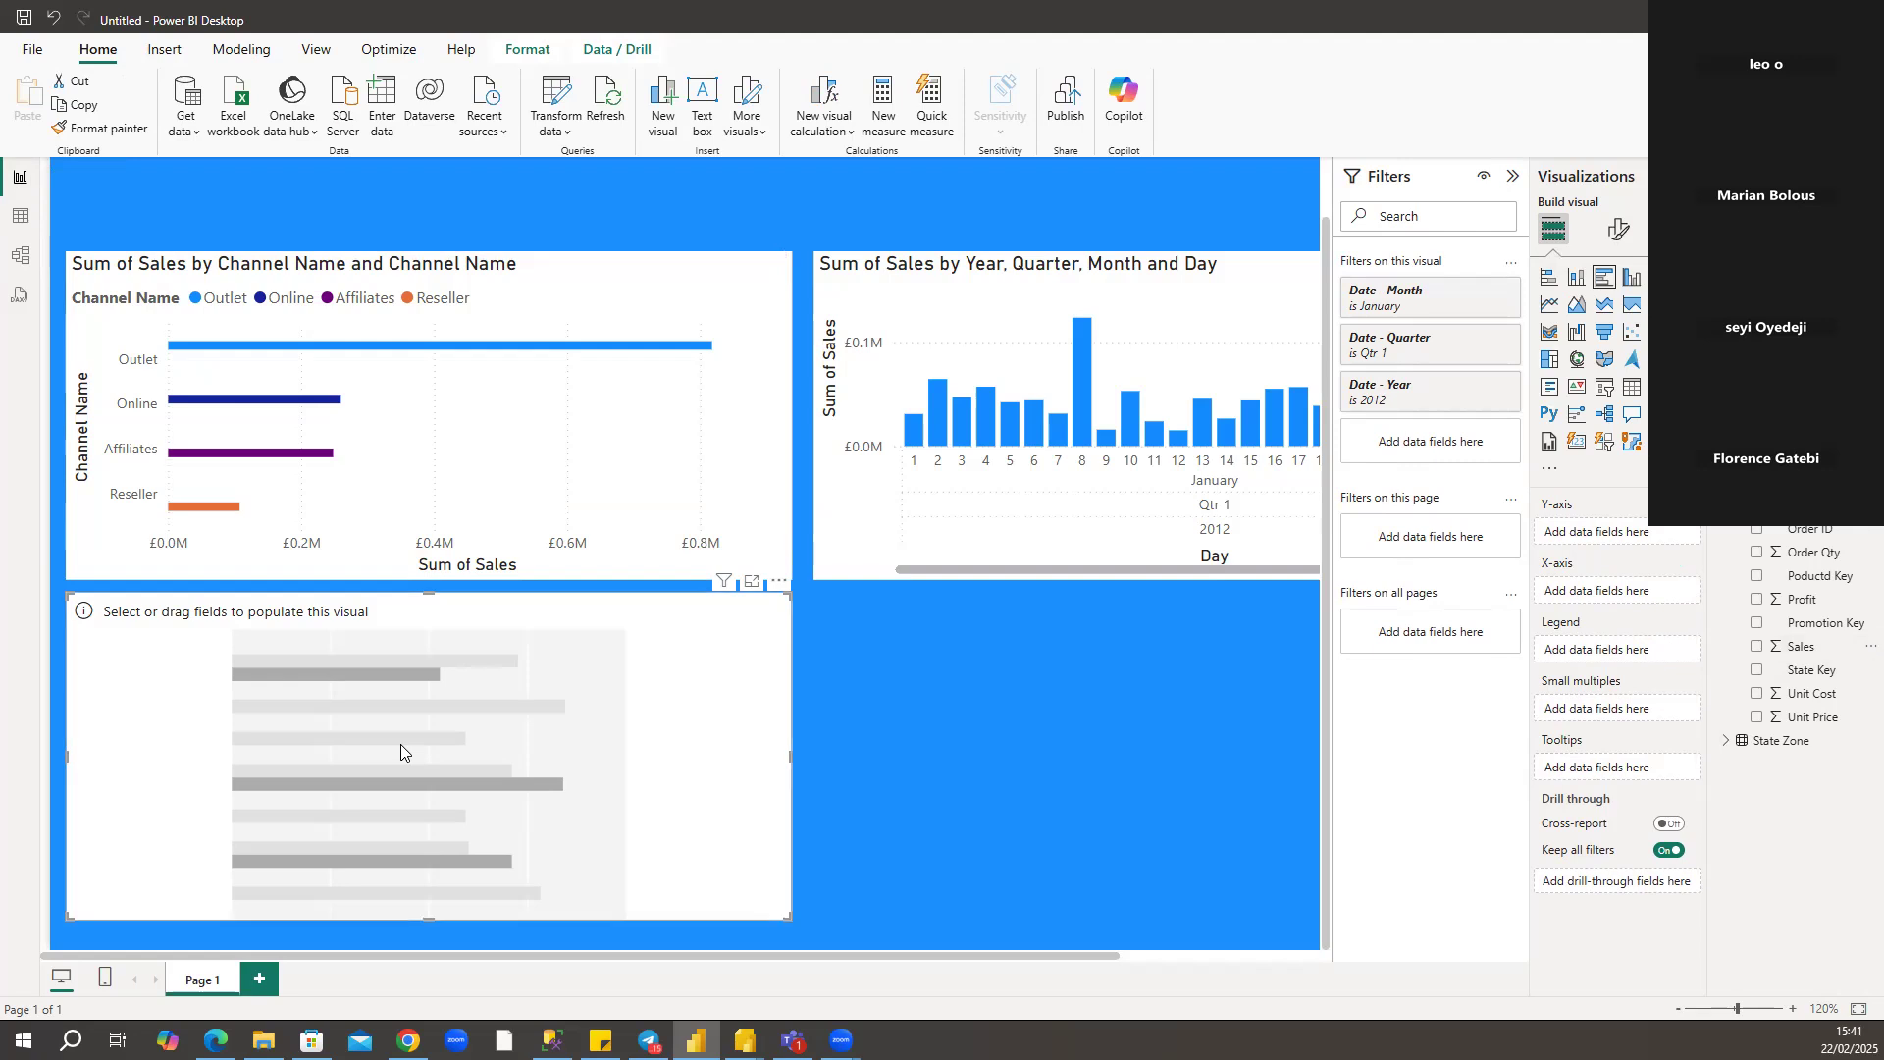
left_click_drag(1774, 653, 527, 725)
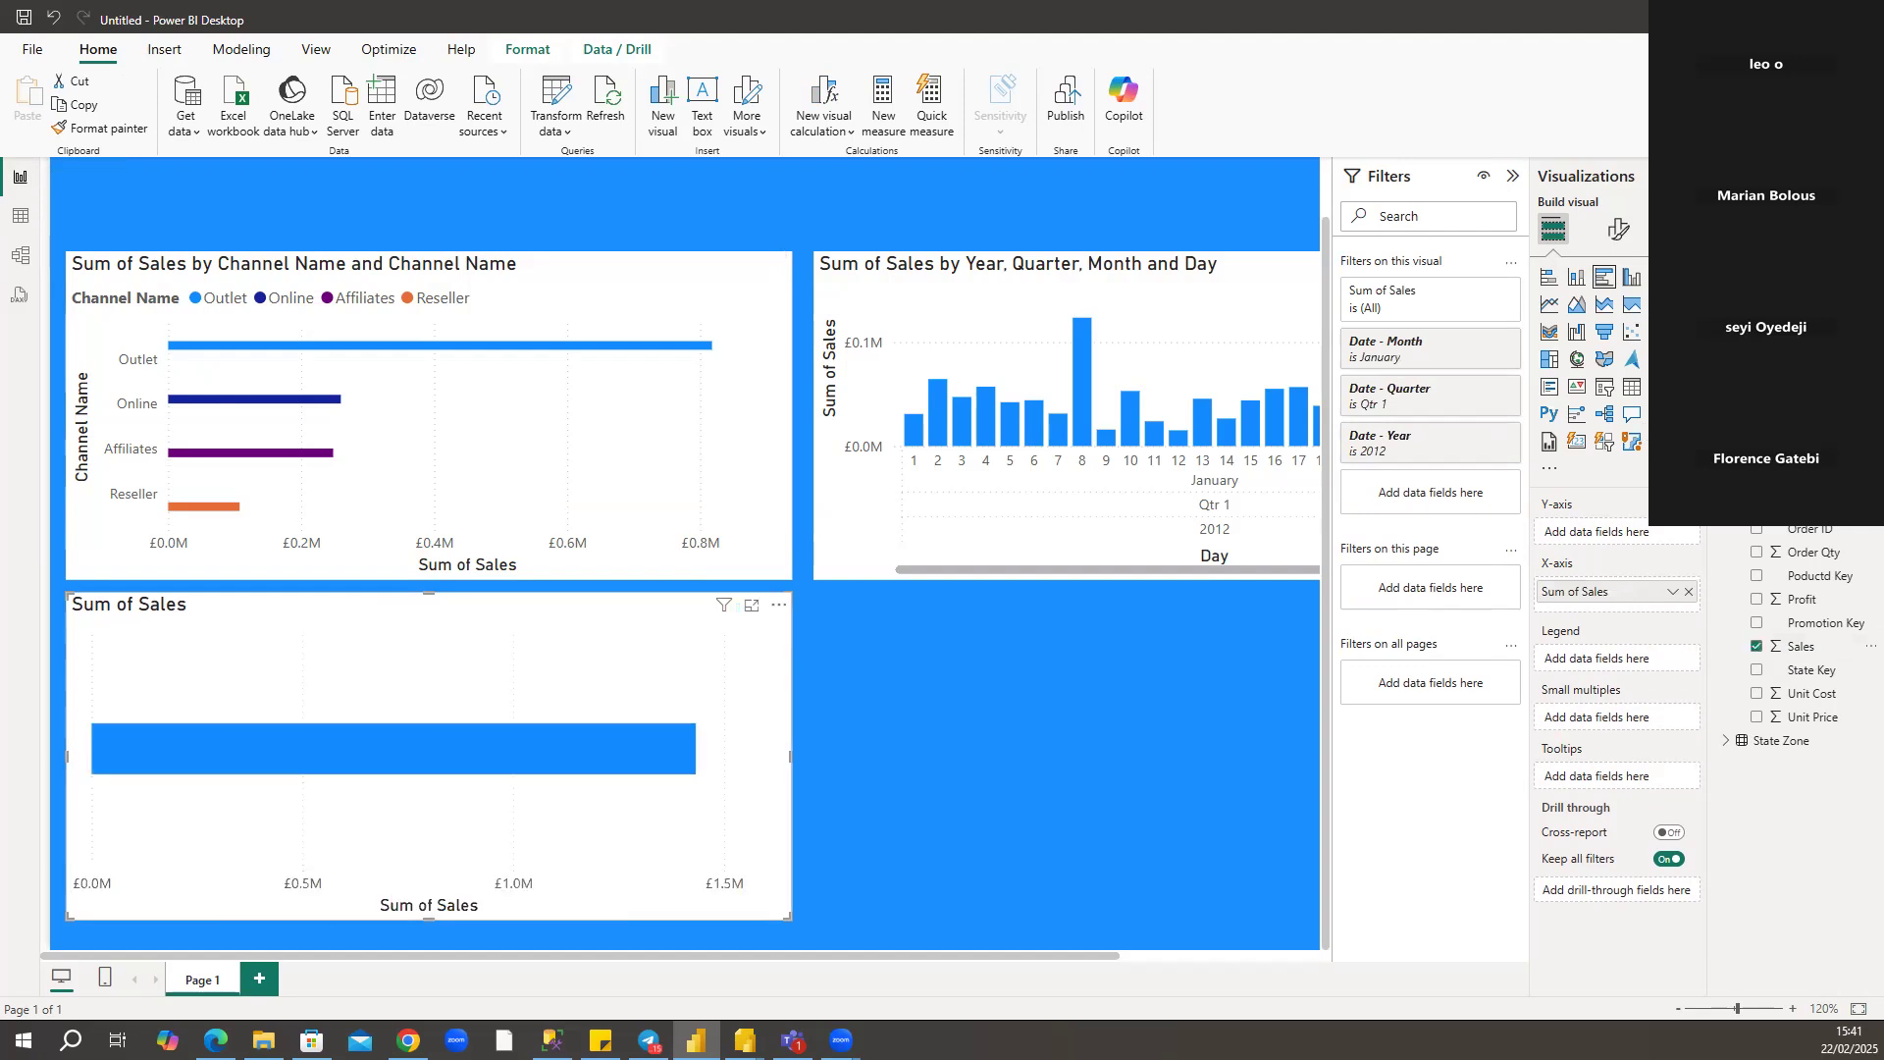
left_click(1726, 410)
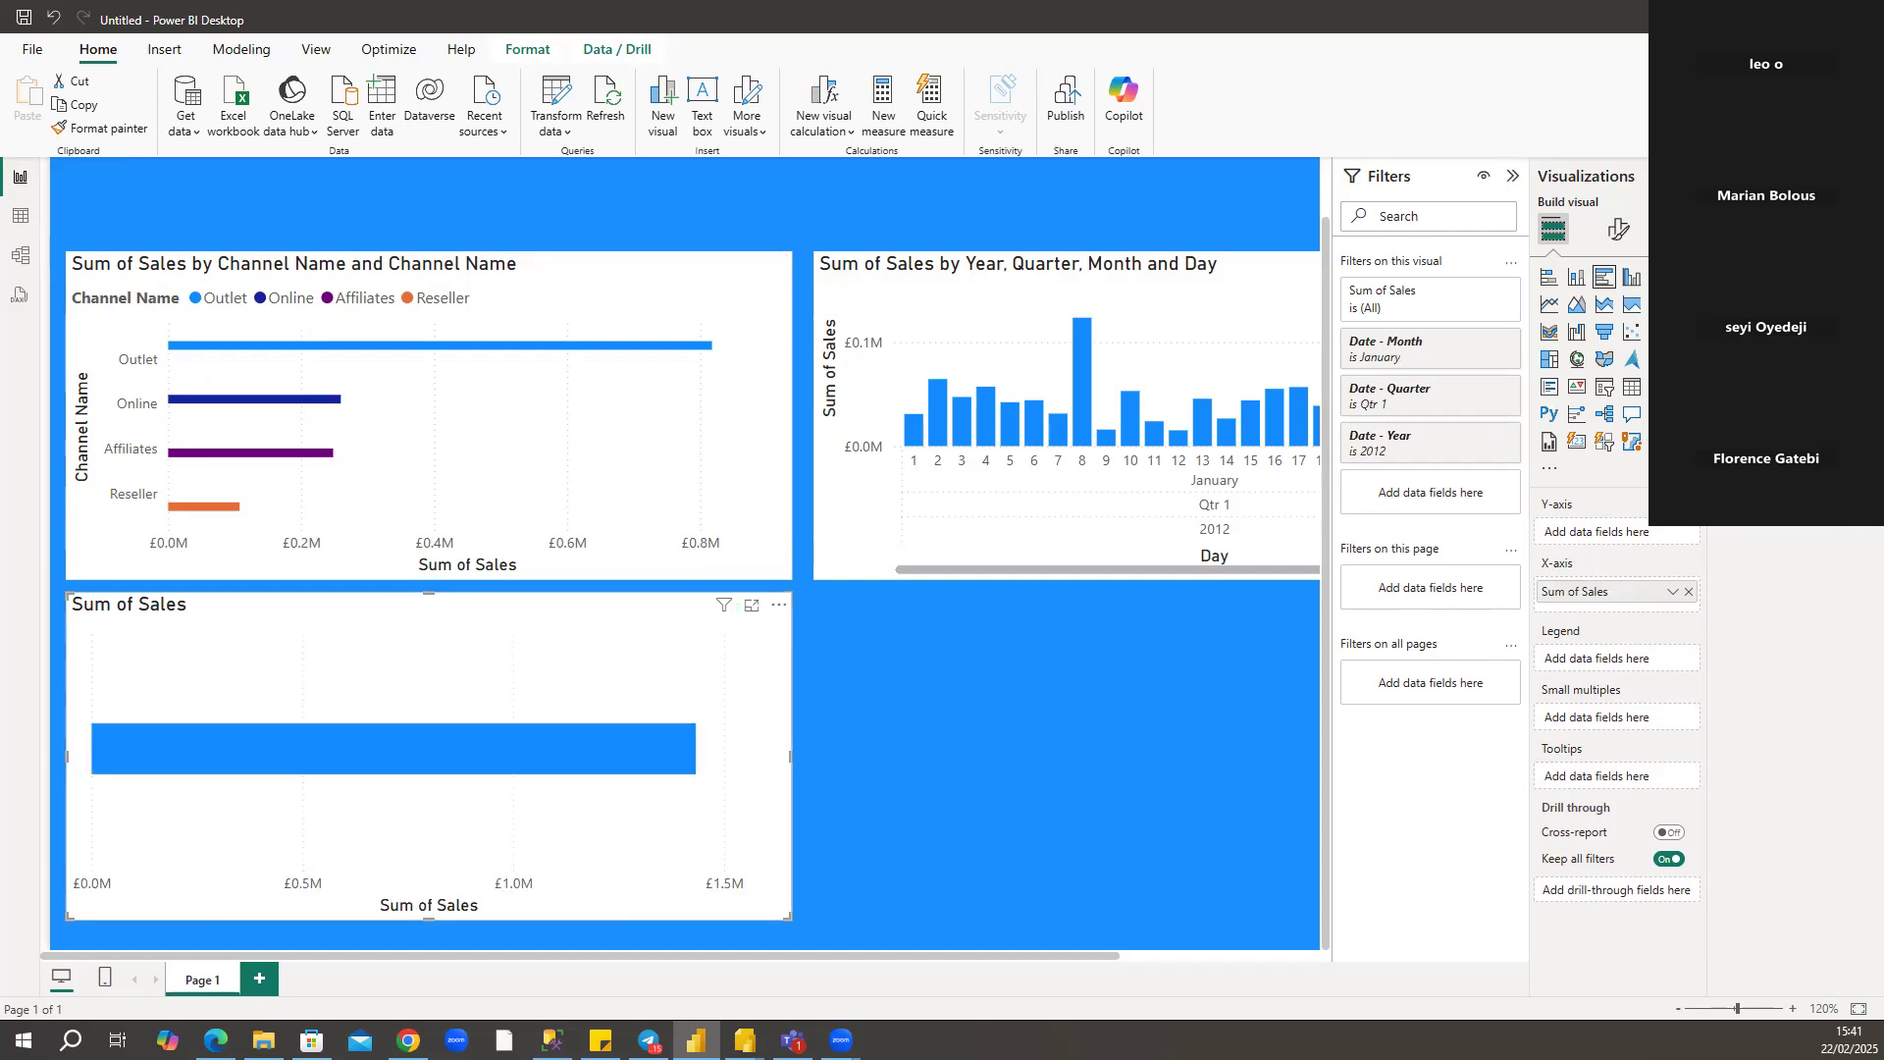
left_click(1726, 434)
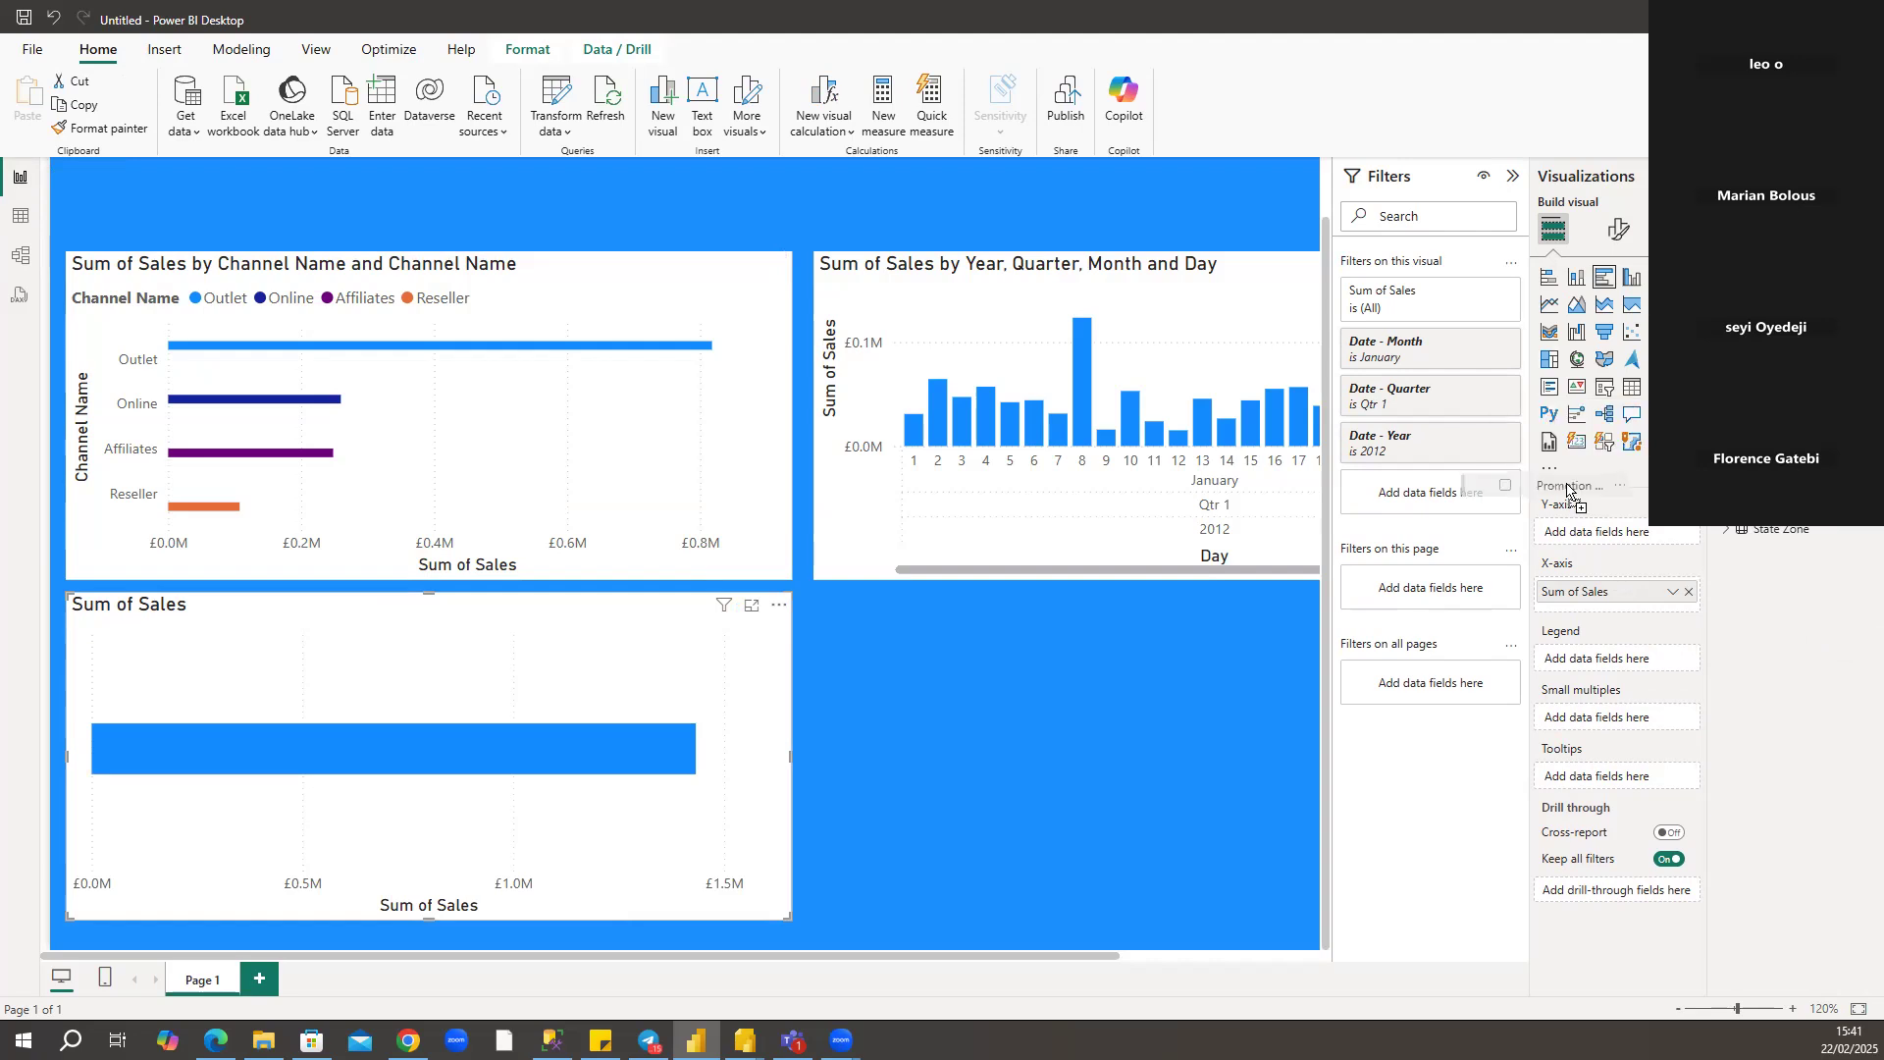
left_click_drag(433, 670, 434, 670)
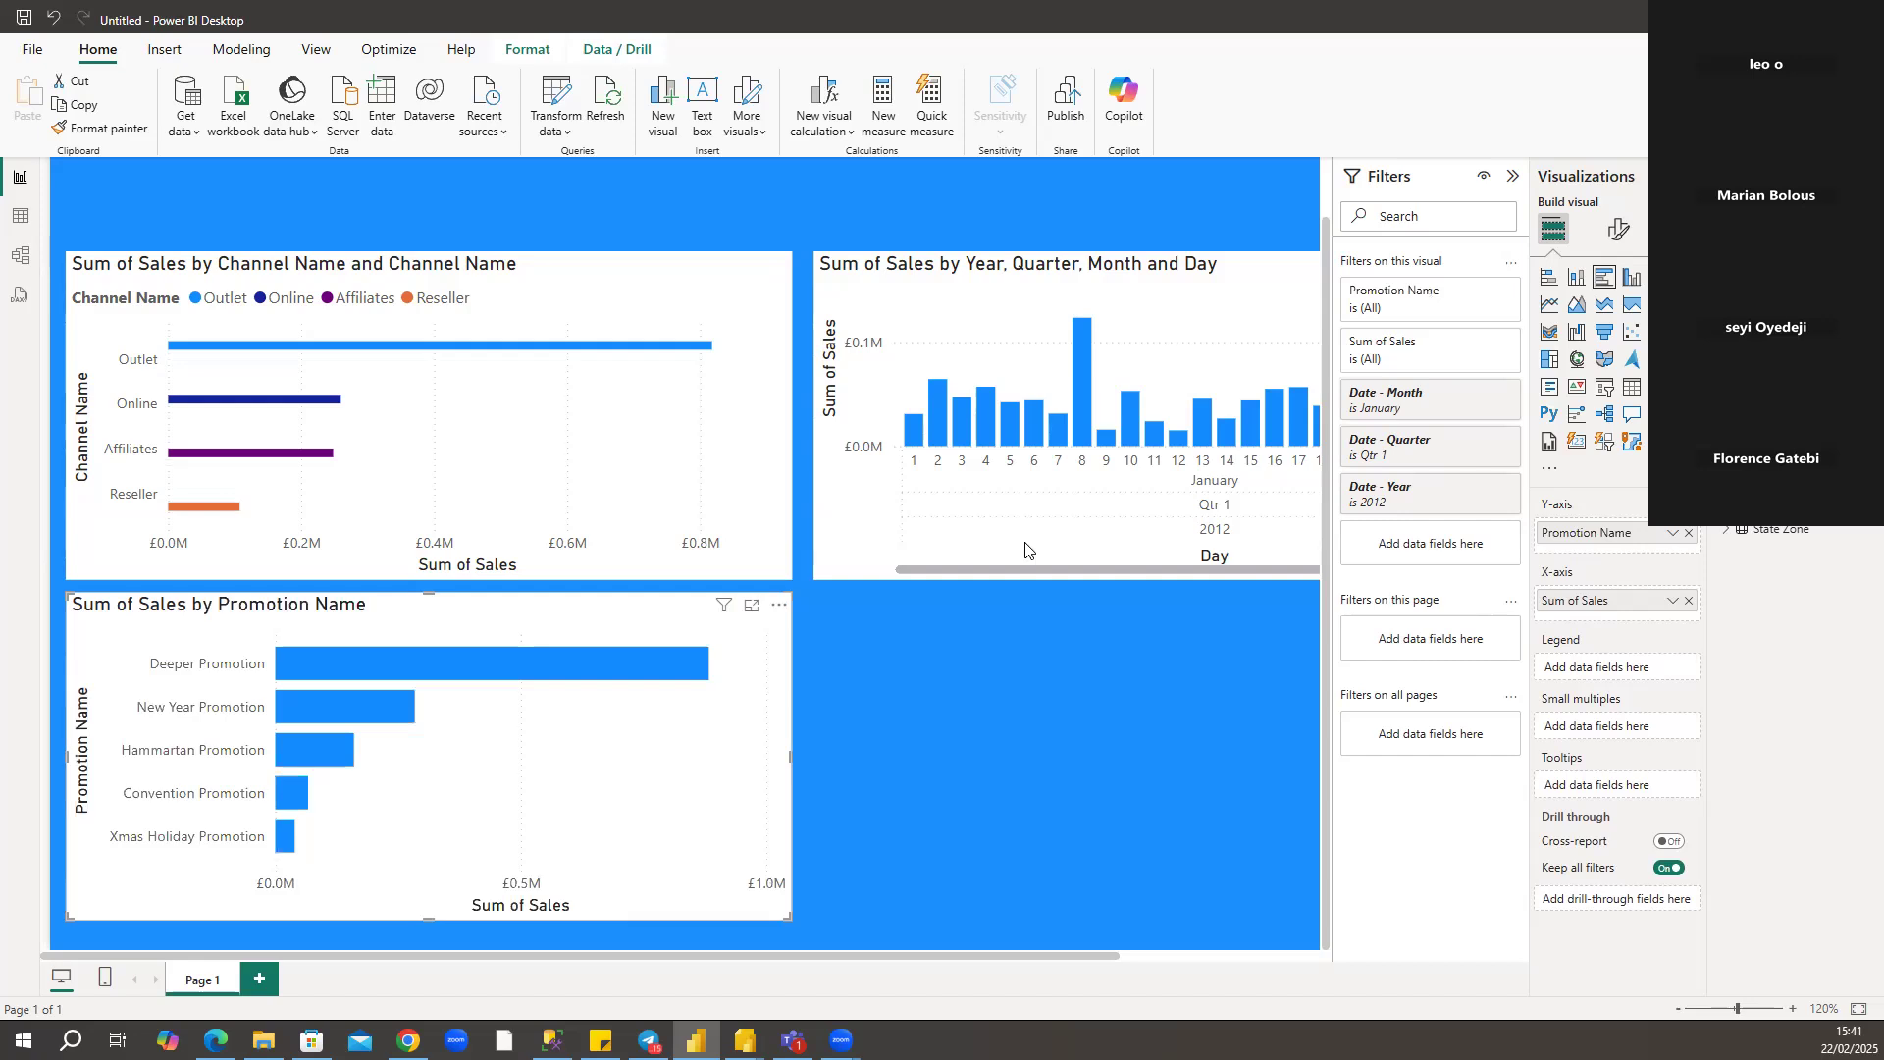
Remove Day, Month and Quarter from the date chart's X-axis, keeping only Year, and collapse the filters to widen the canvas.
left_click(1206, 342)
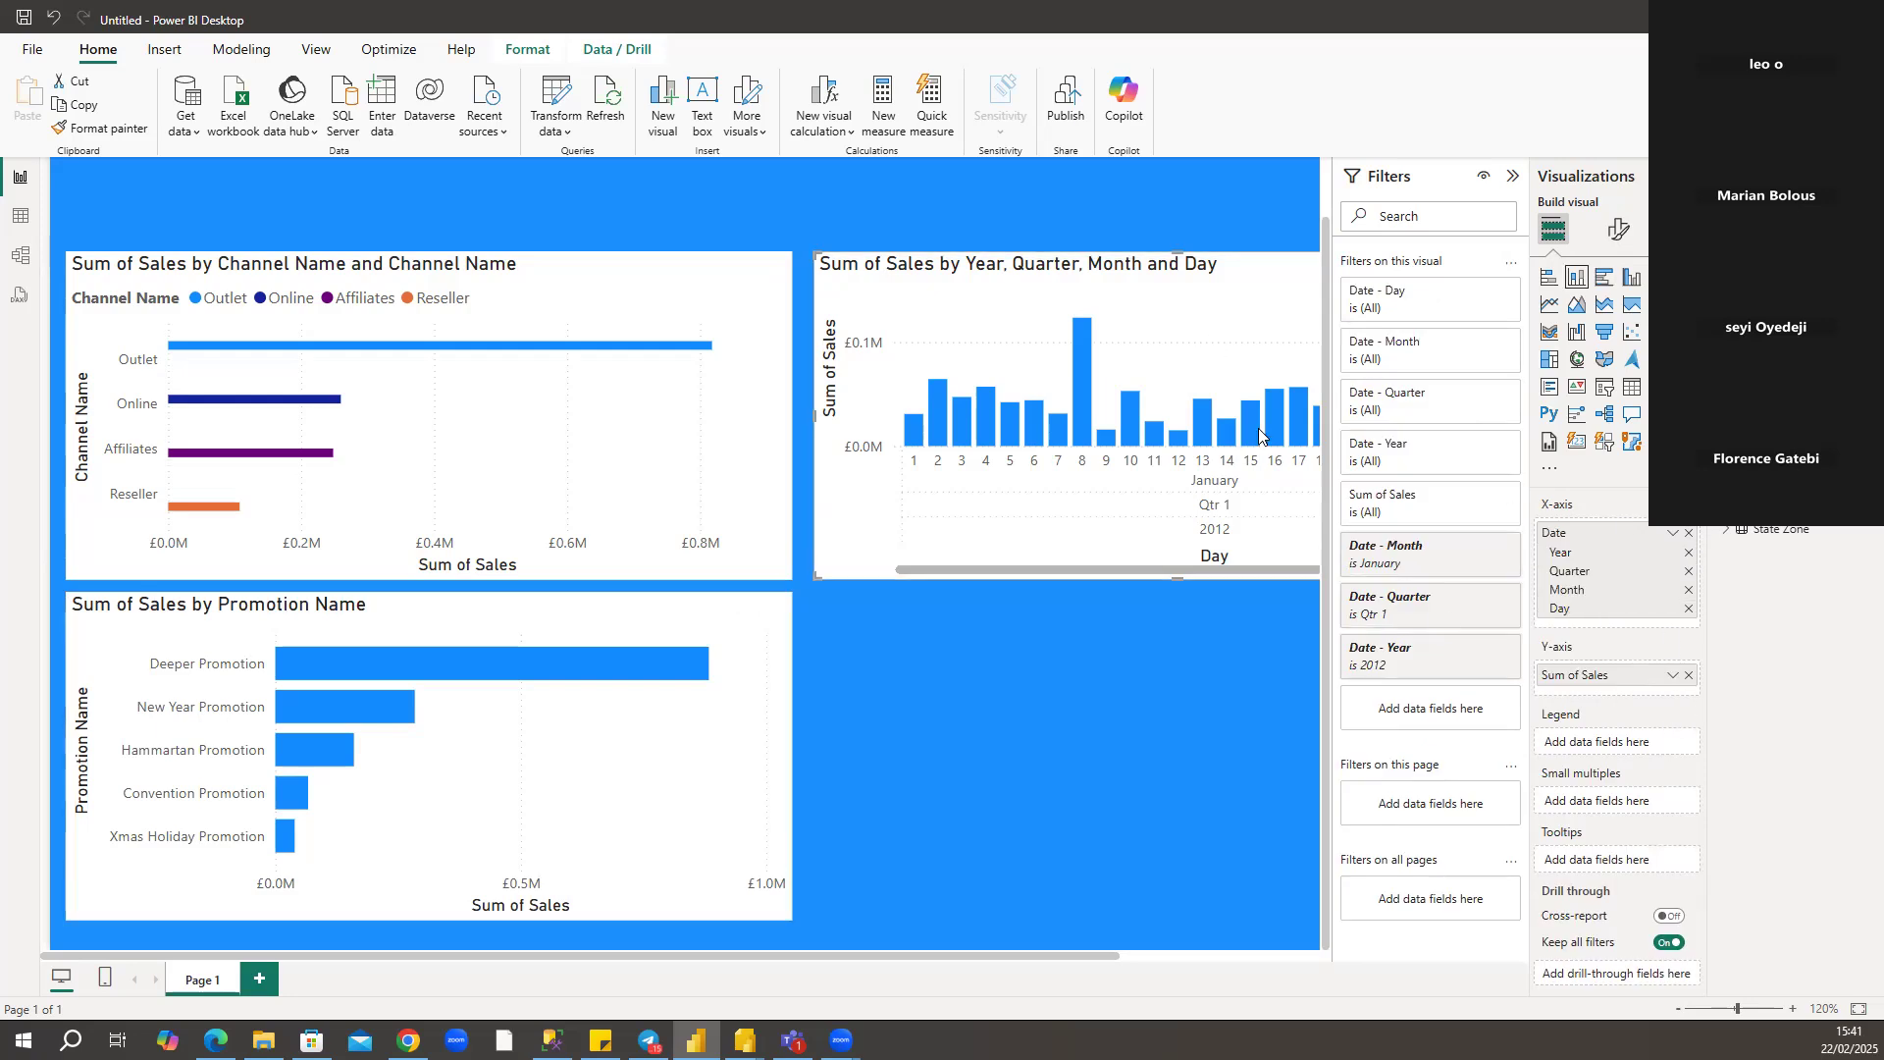
left_click(1688, 605)
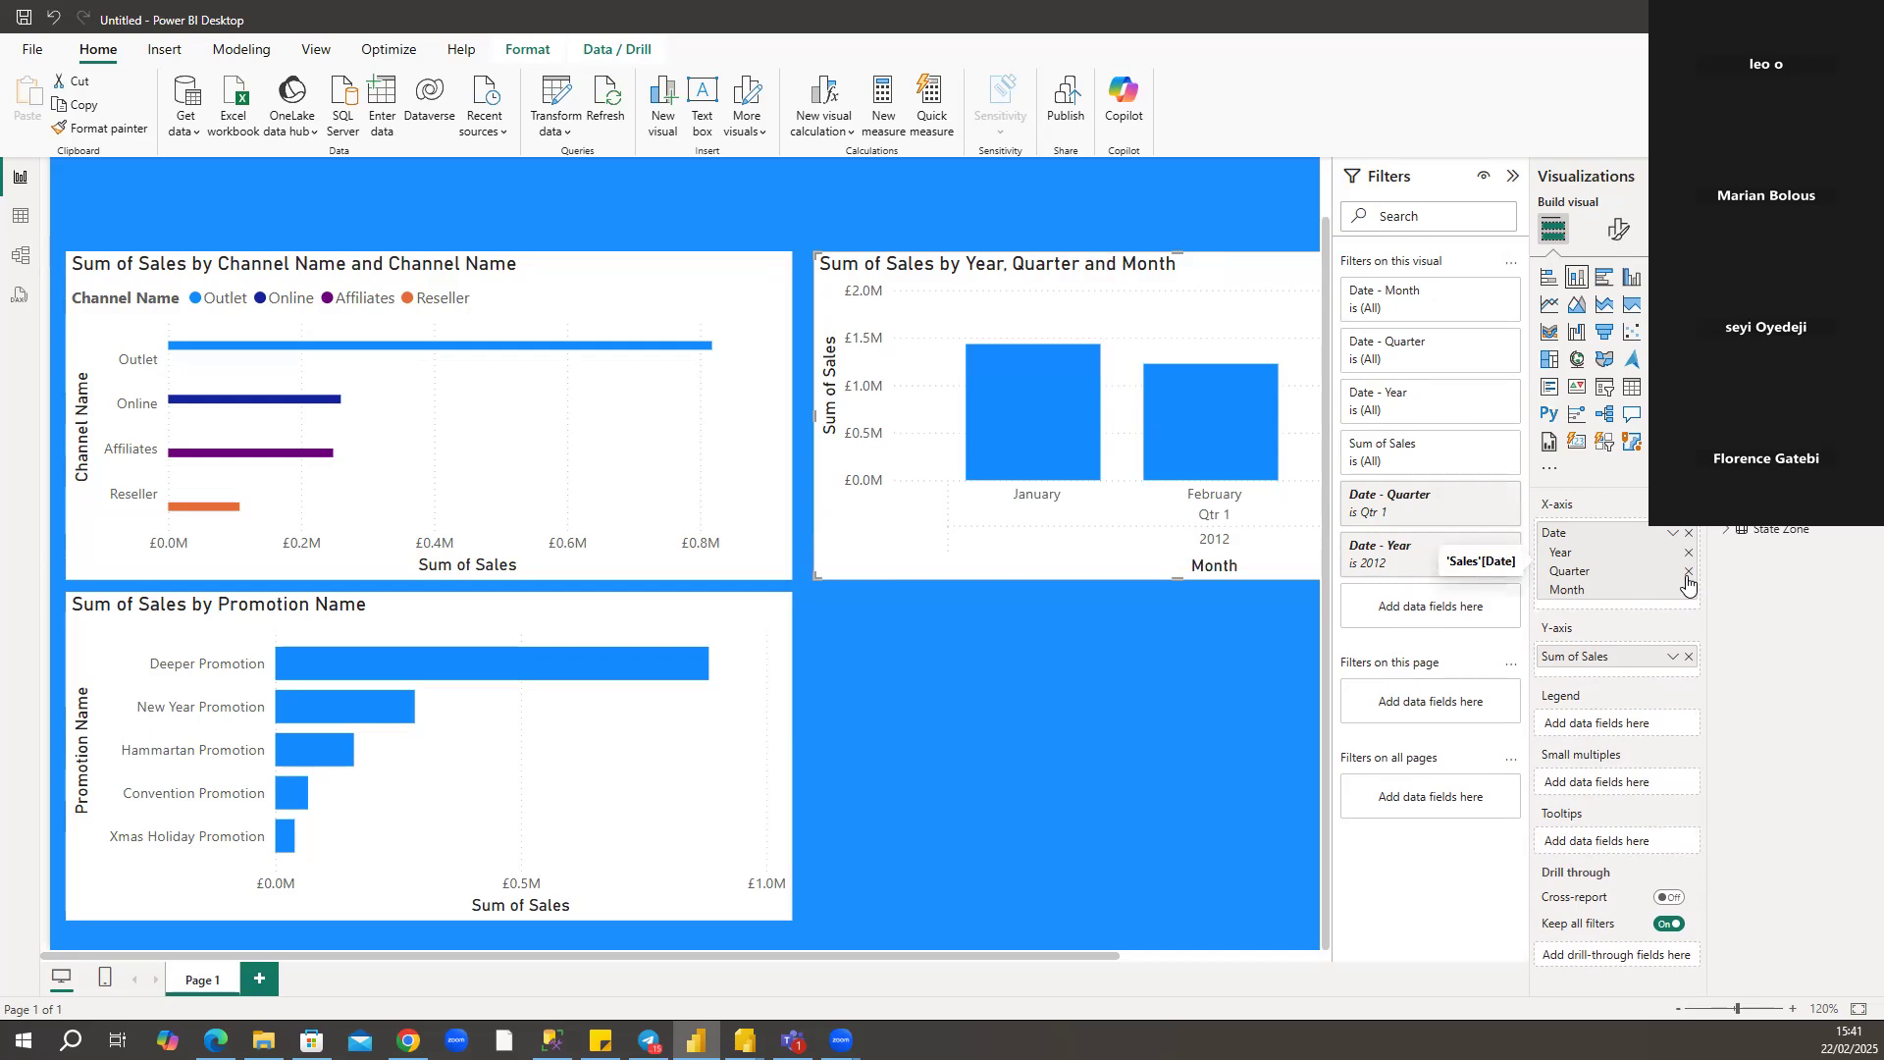
left_click(1687, 579)
left_click(1688, 573)
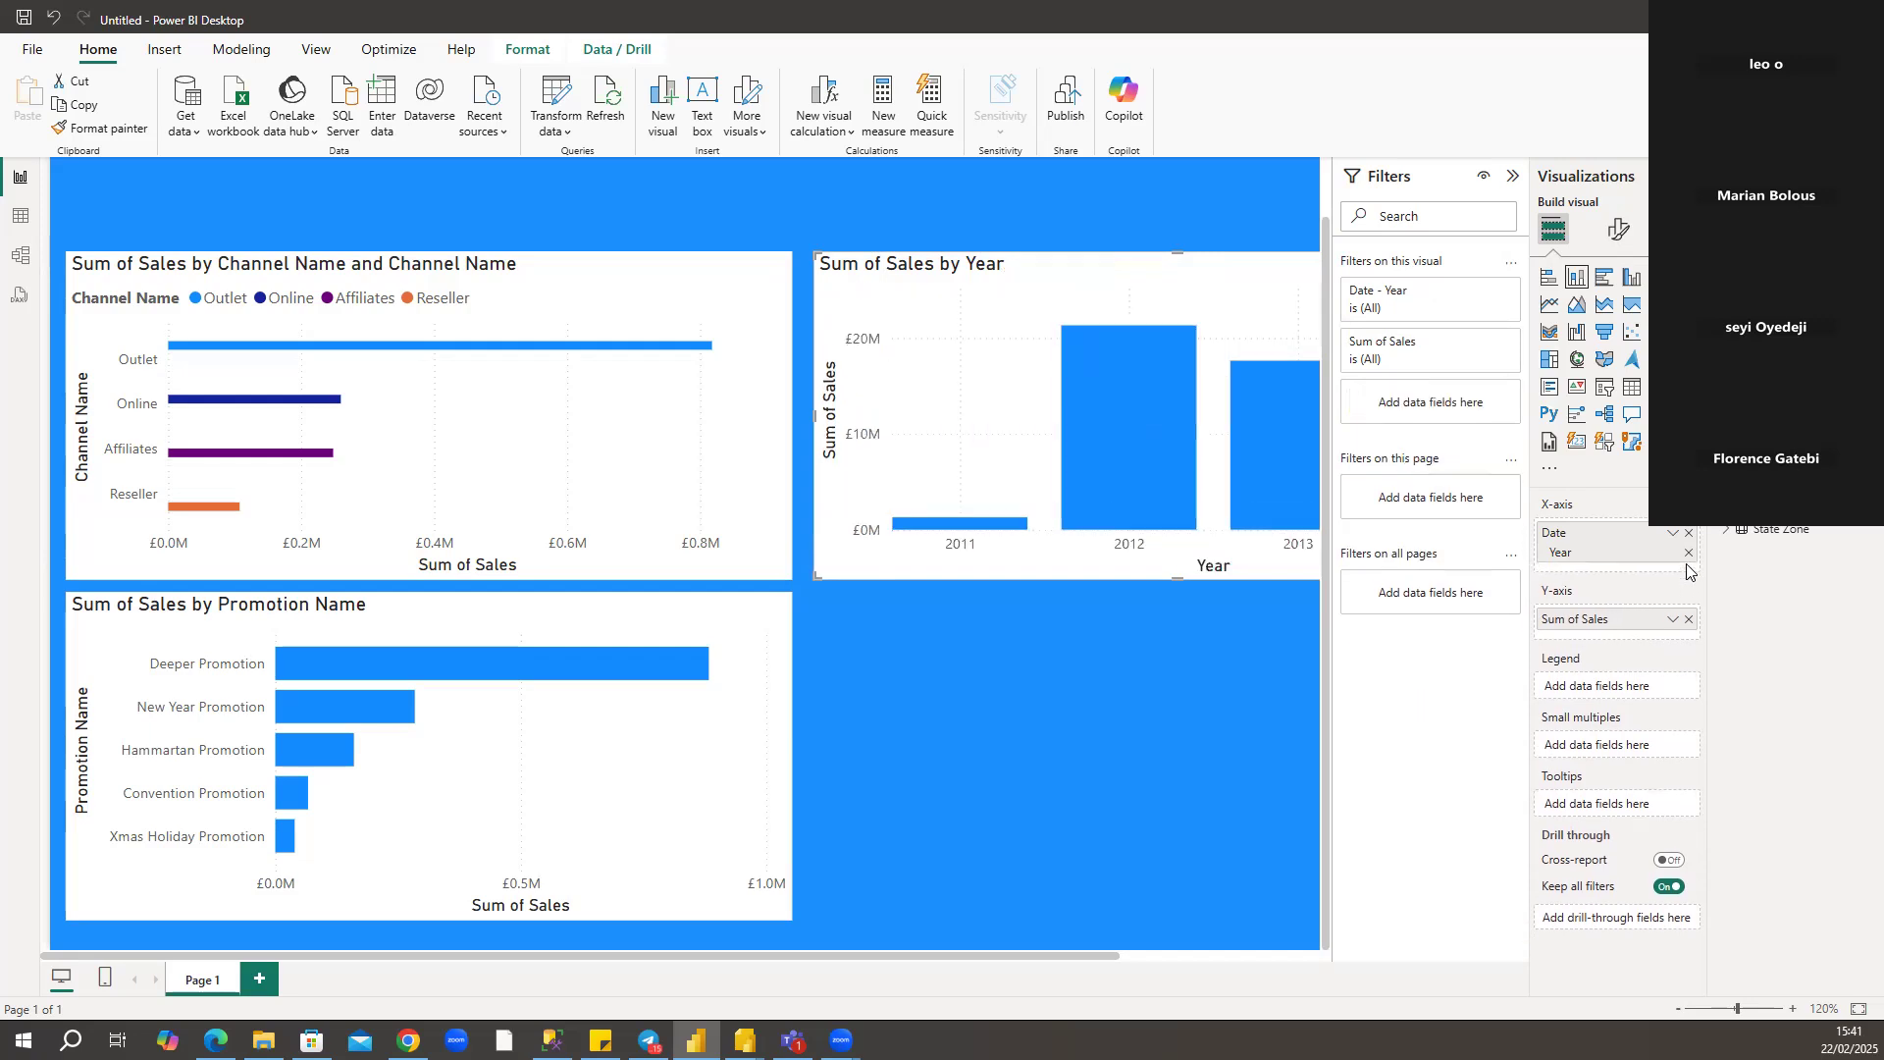
left_click(1509, 177)
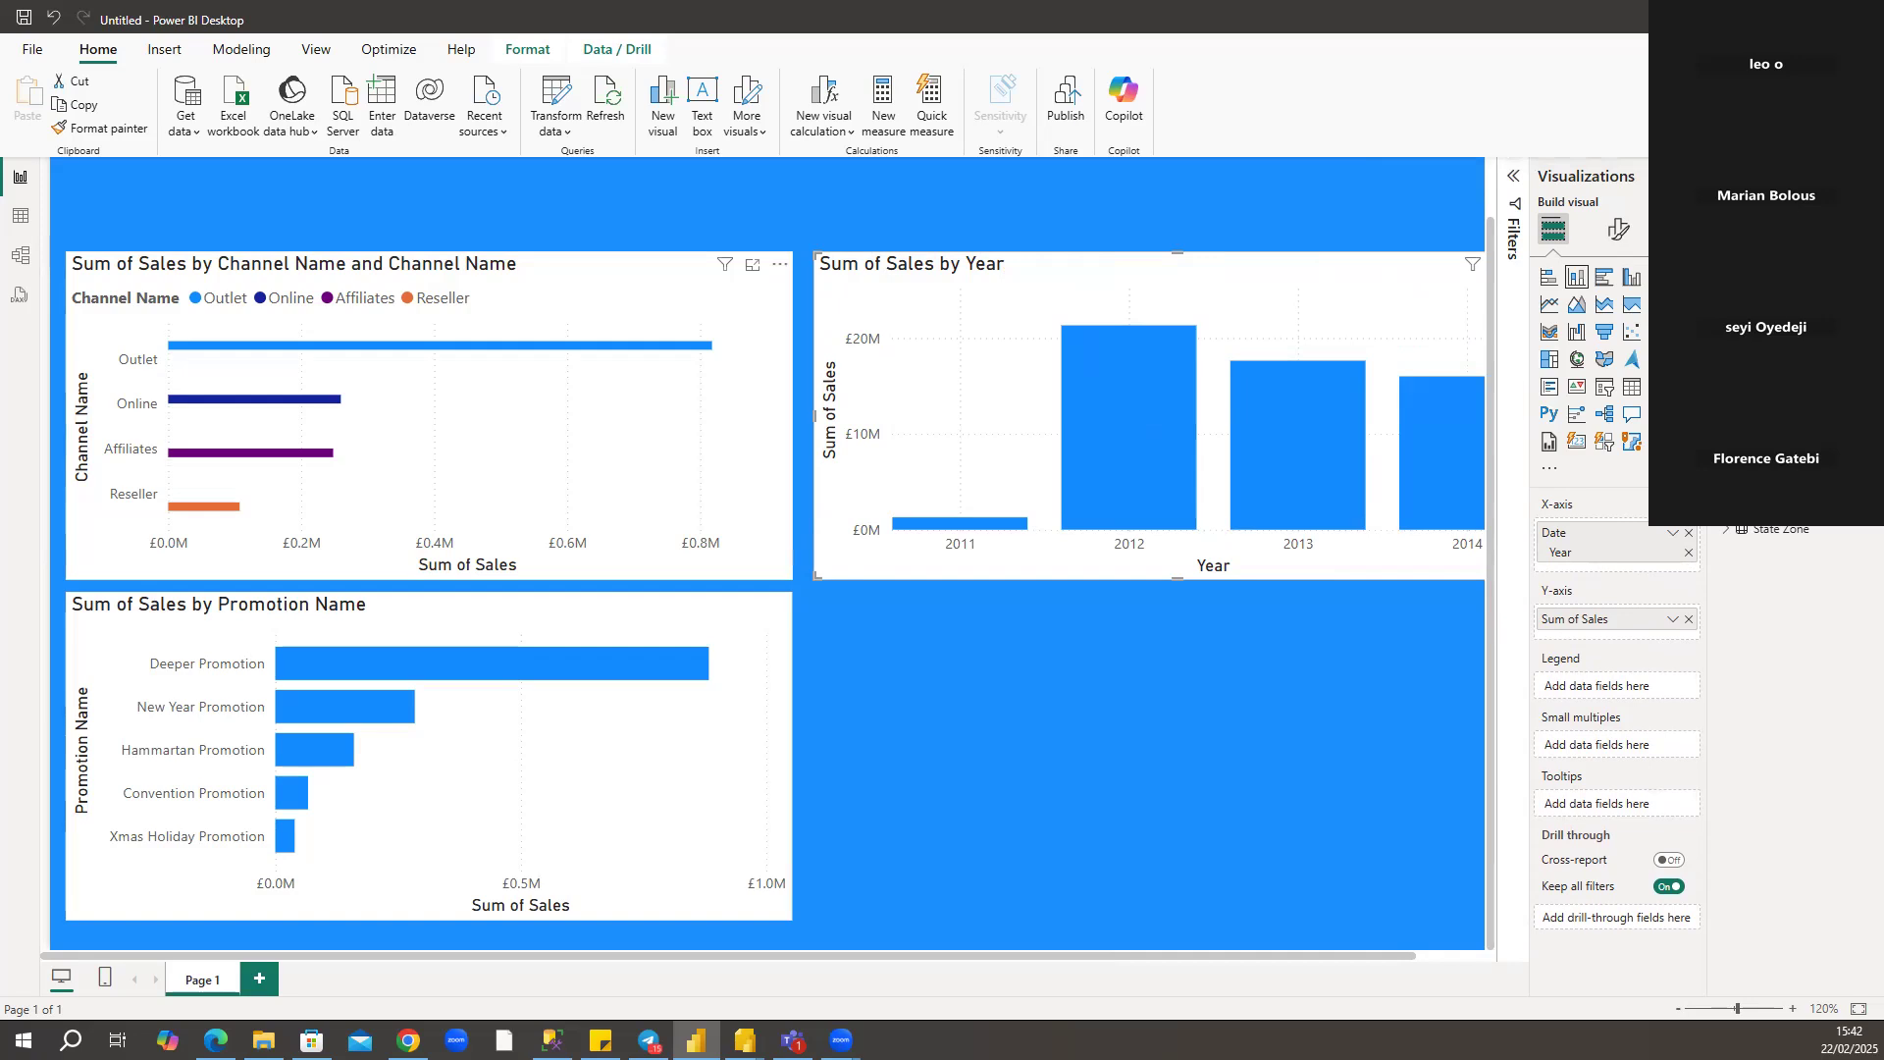
Clear the Channel Name bar chart's fields and rebuild it with Sales on the X-axis and Channel Name on the Y-axis, without a legend.
left_click(755, 420)
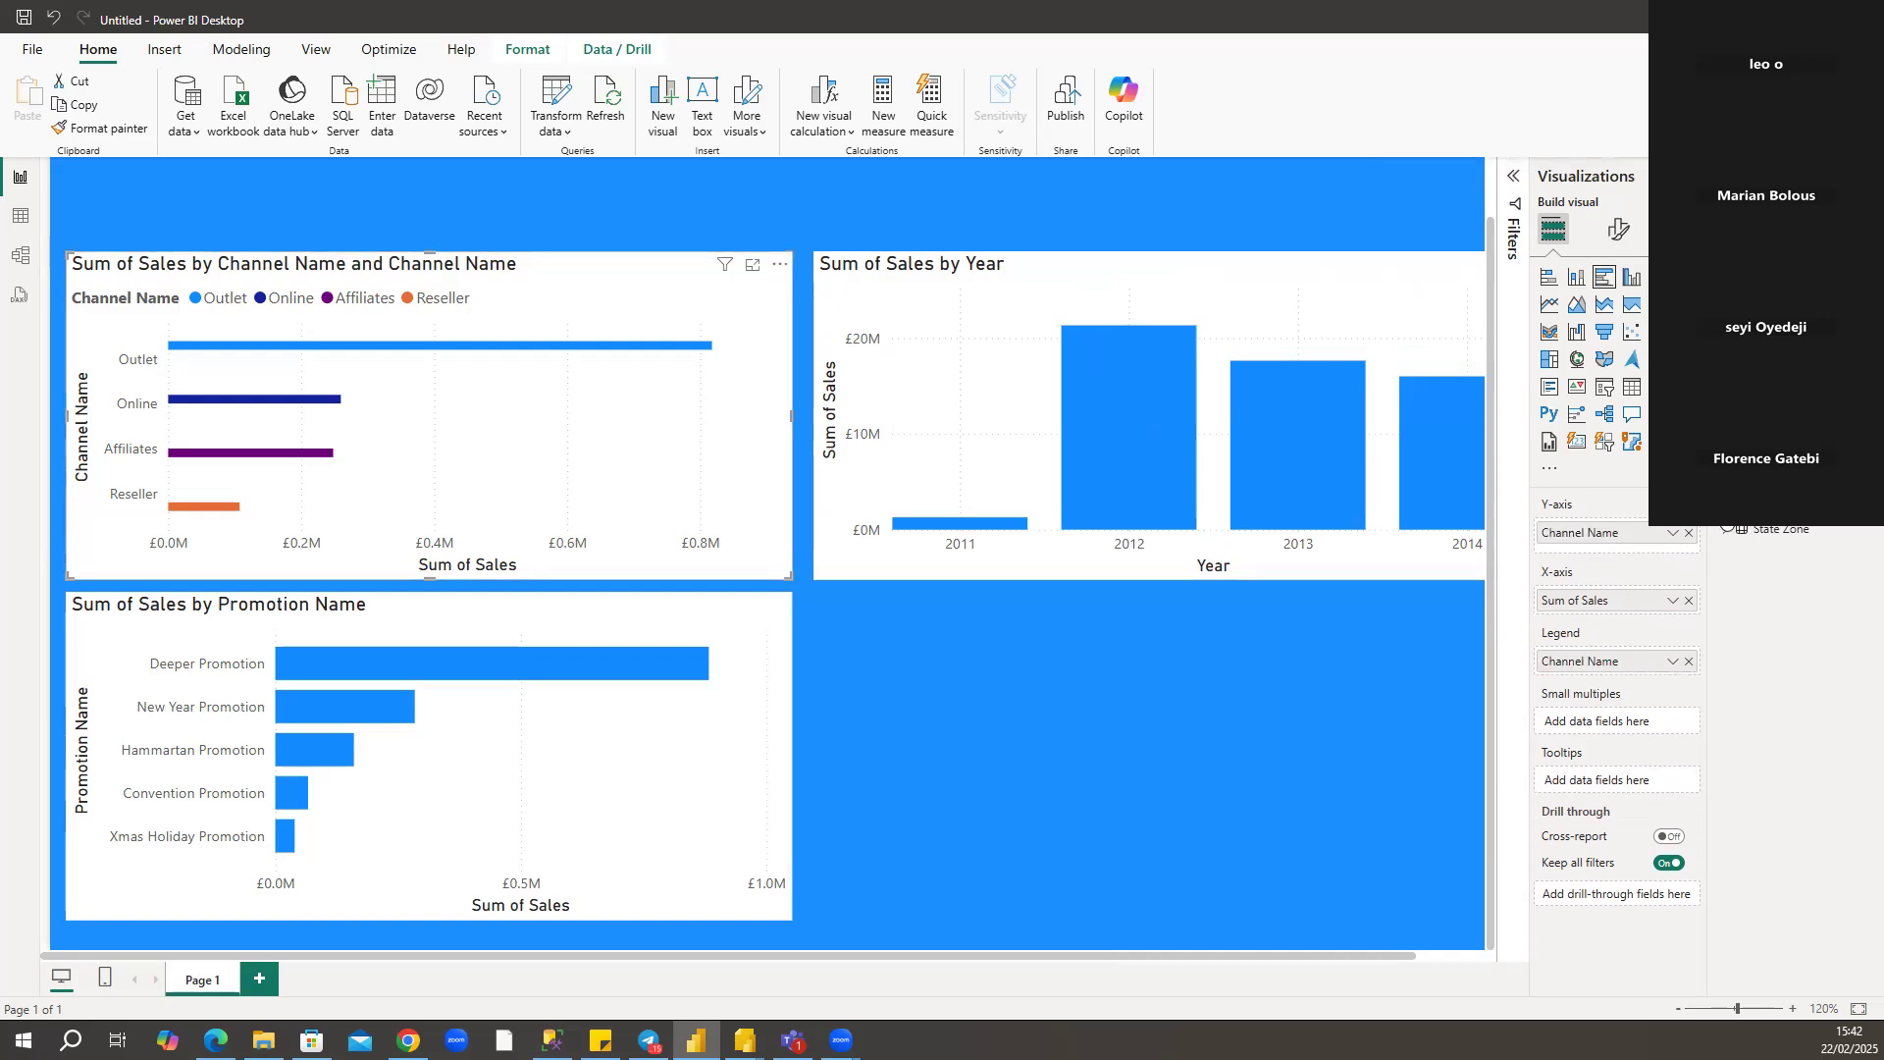
left_click(1726, 507)
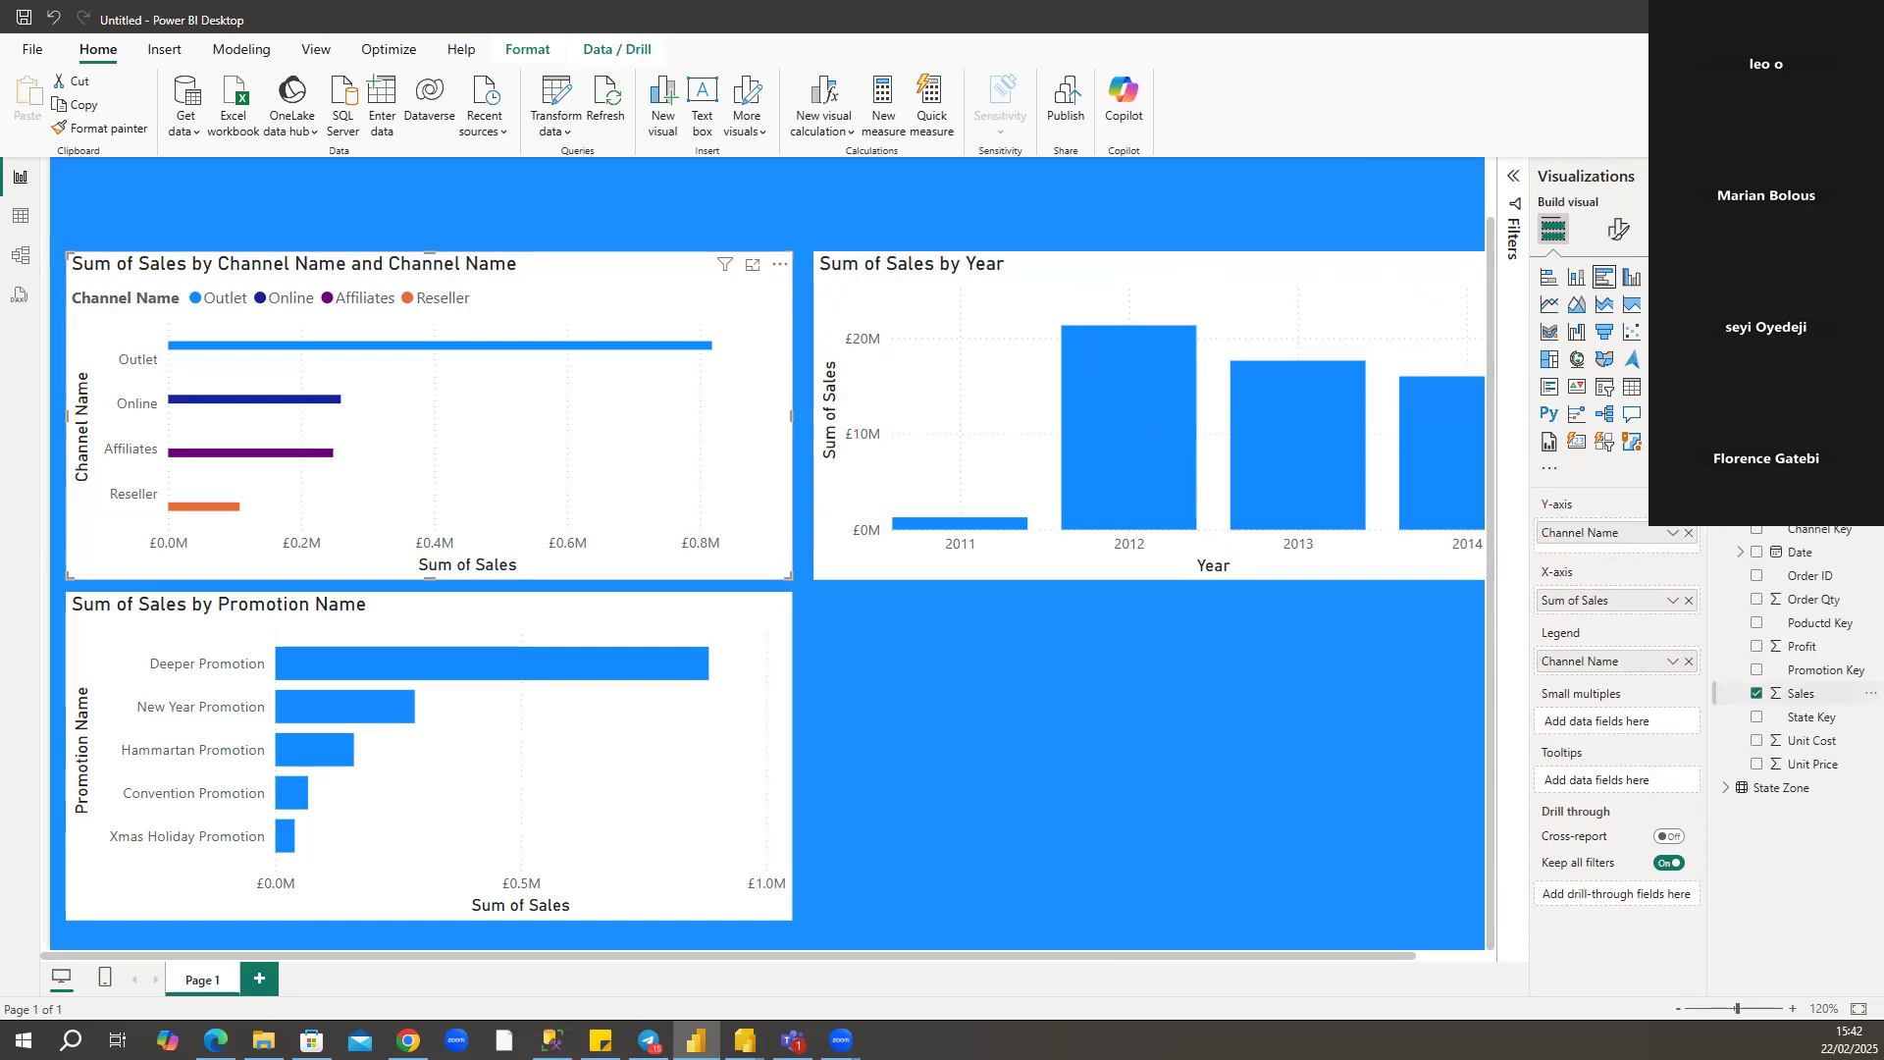
left_click(1756, 693)
left_click(1756, 363)
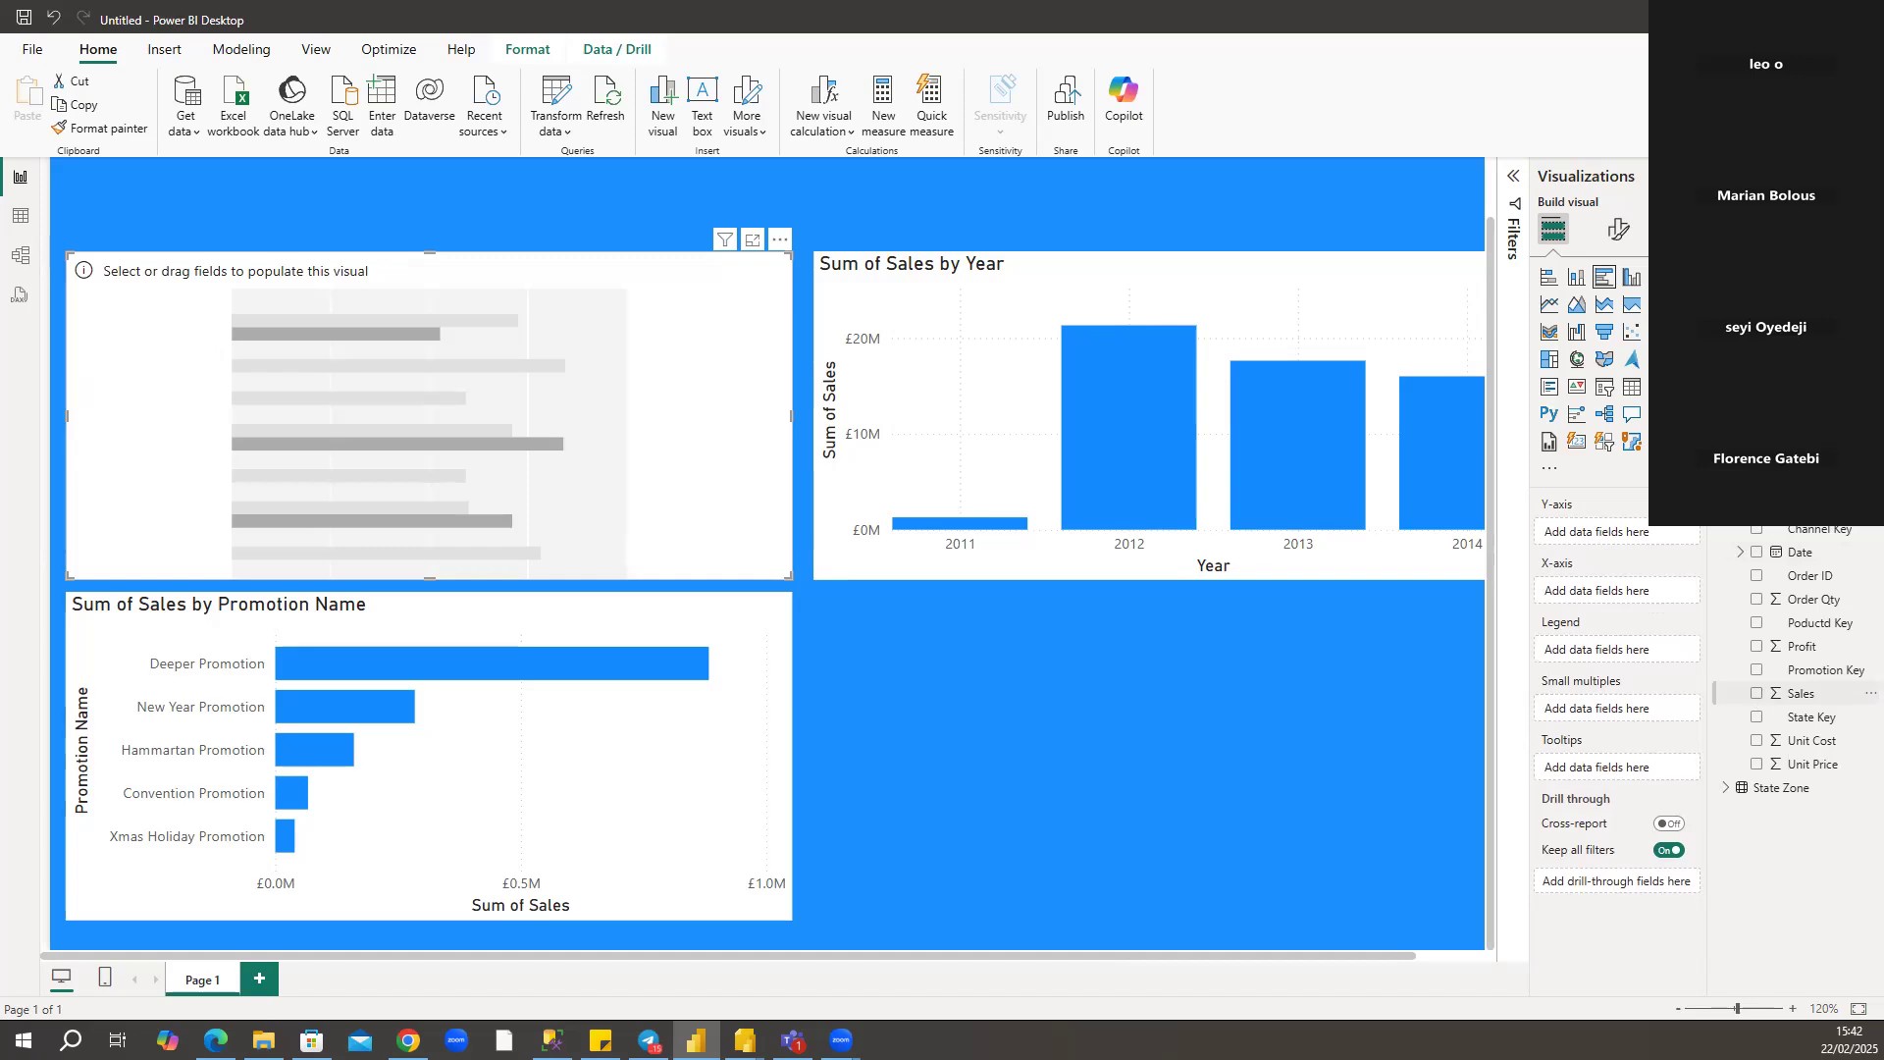
left_click(1756, 693)
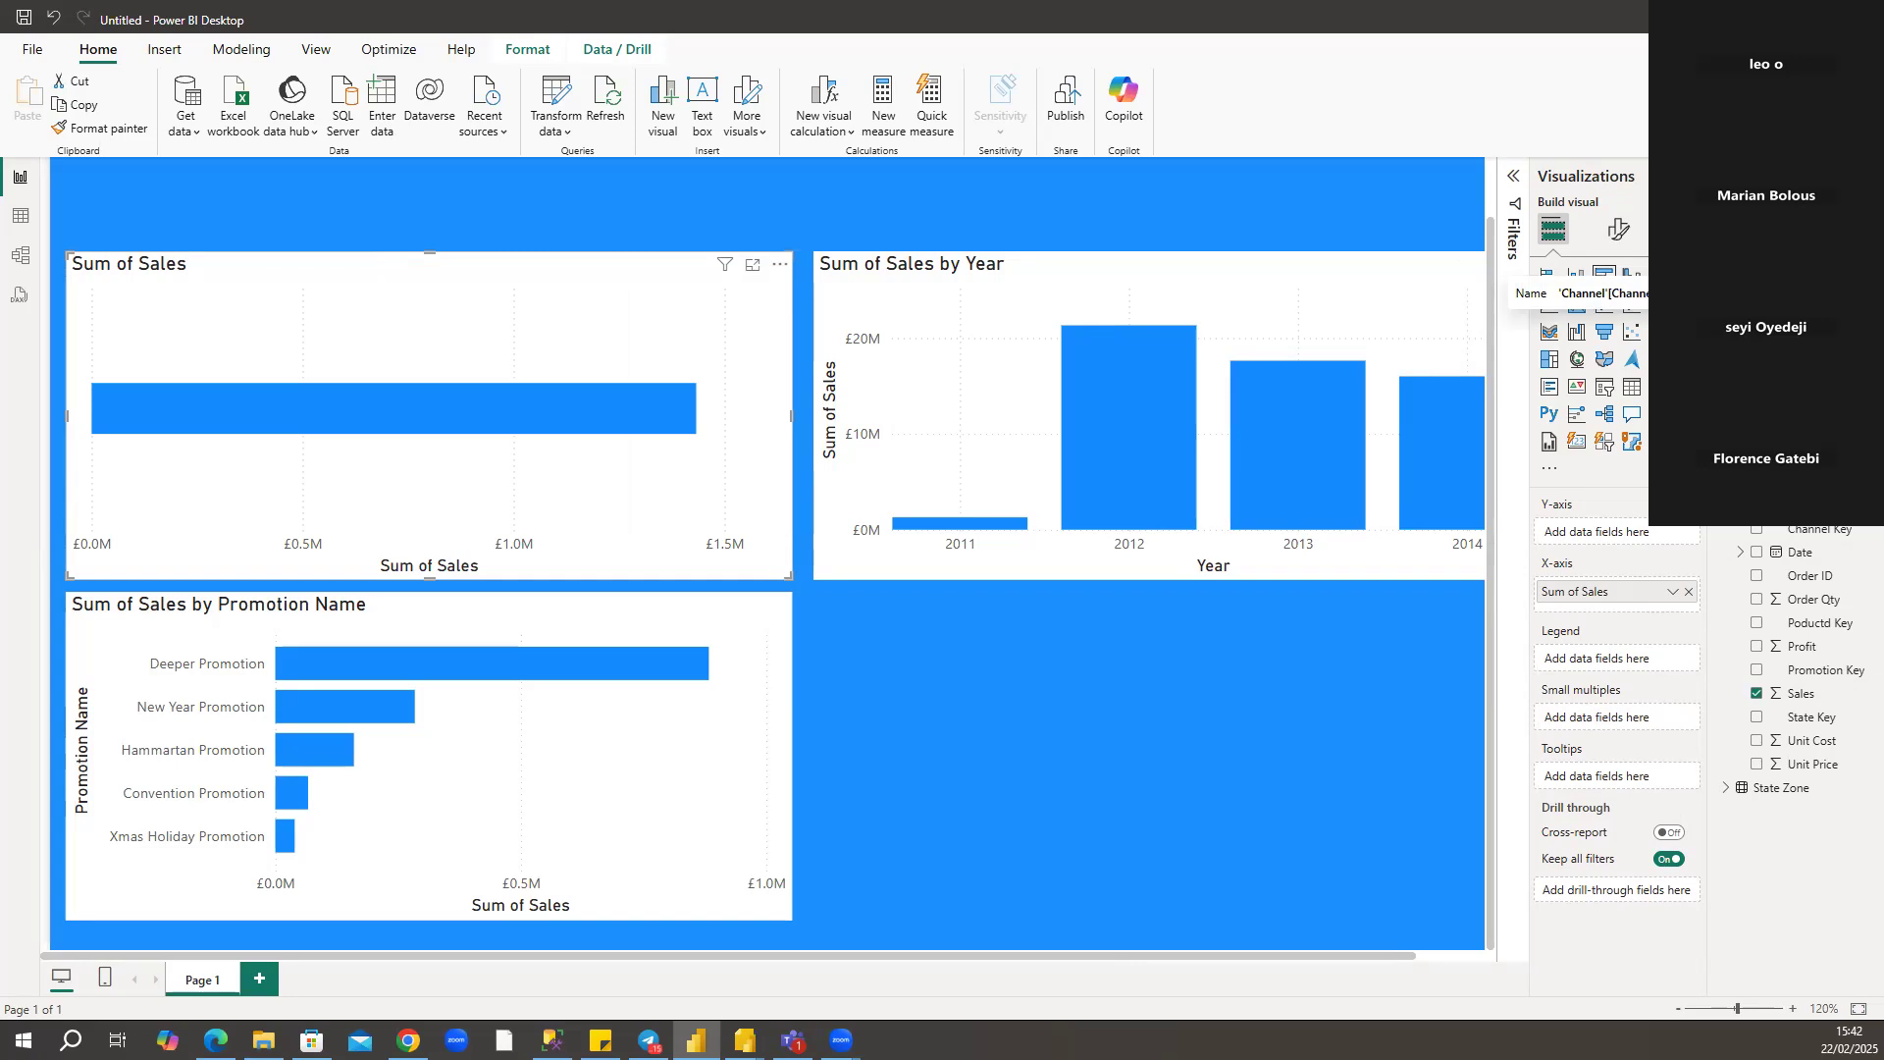
left_click(1757, 293)
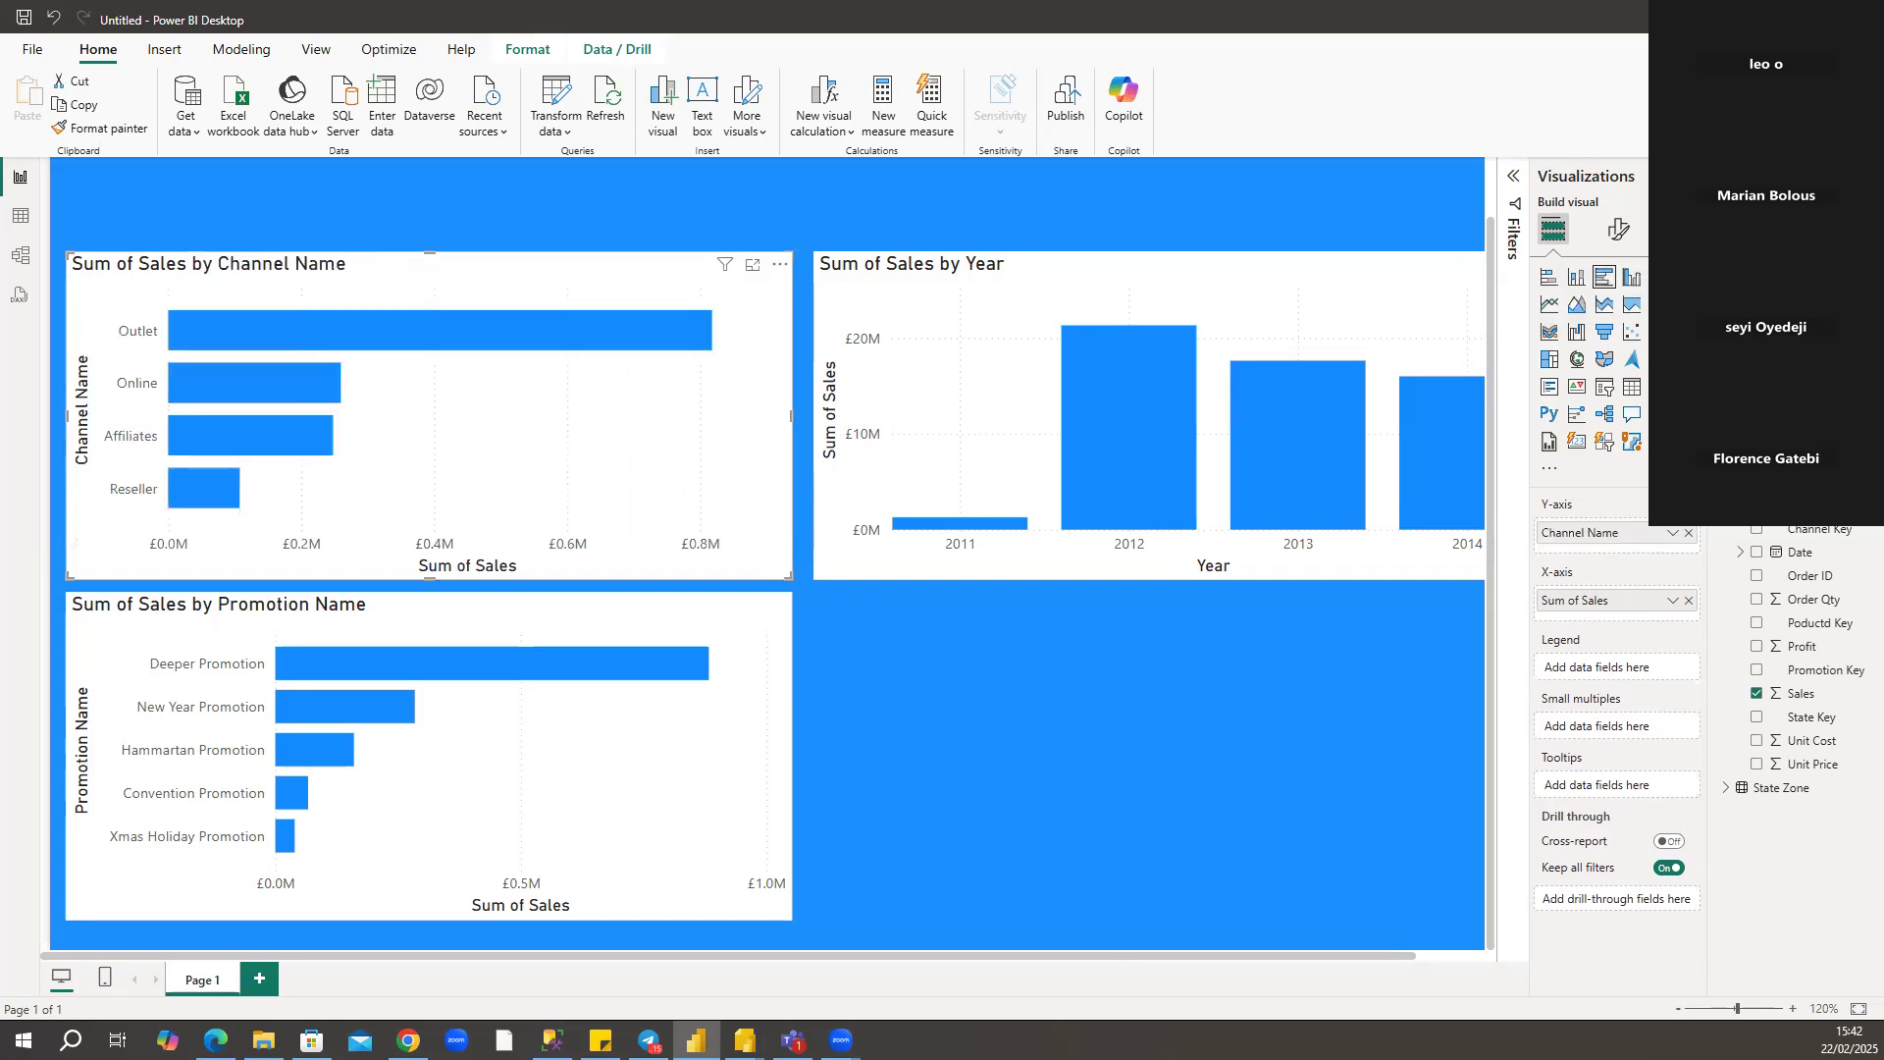
left_click(962, 761)
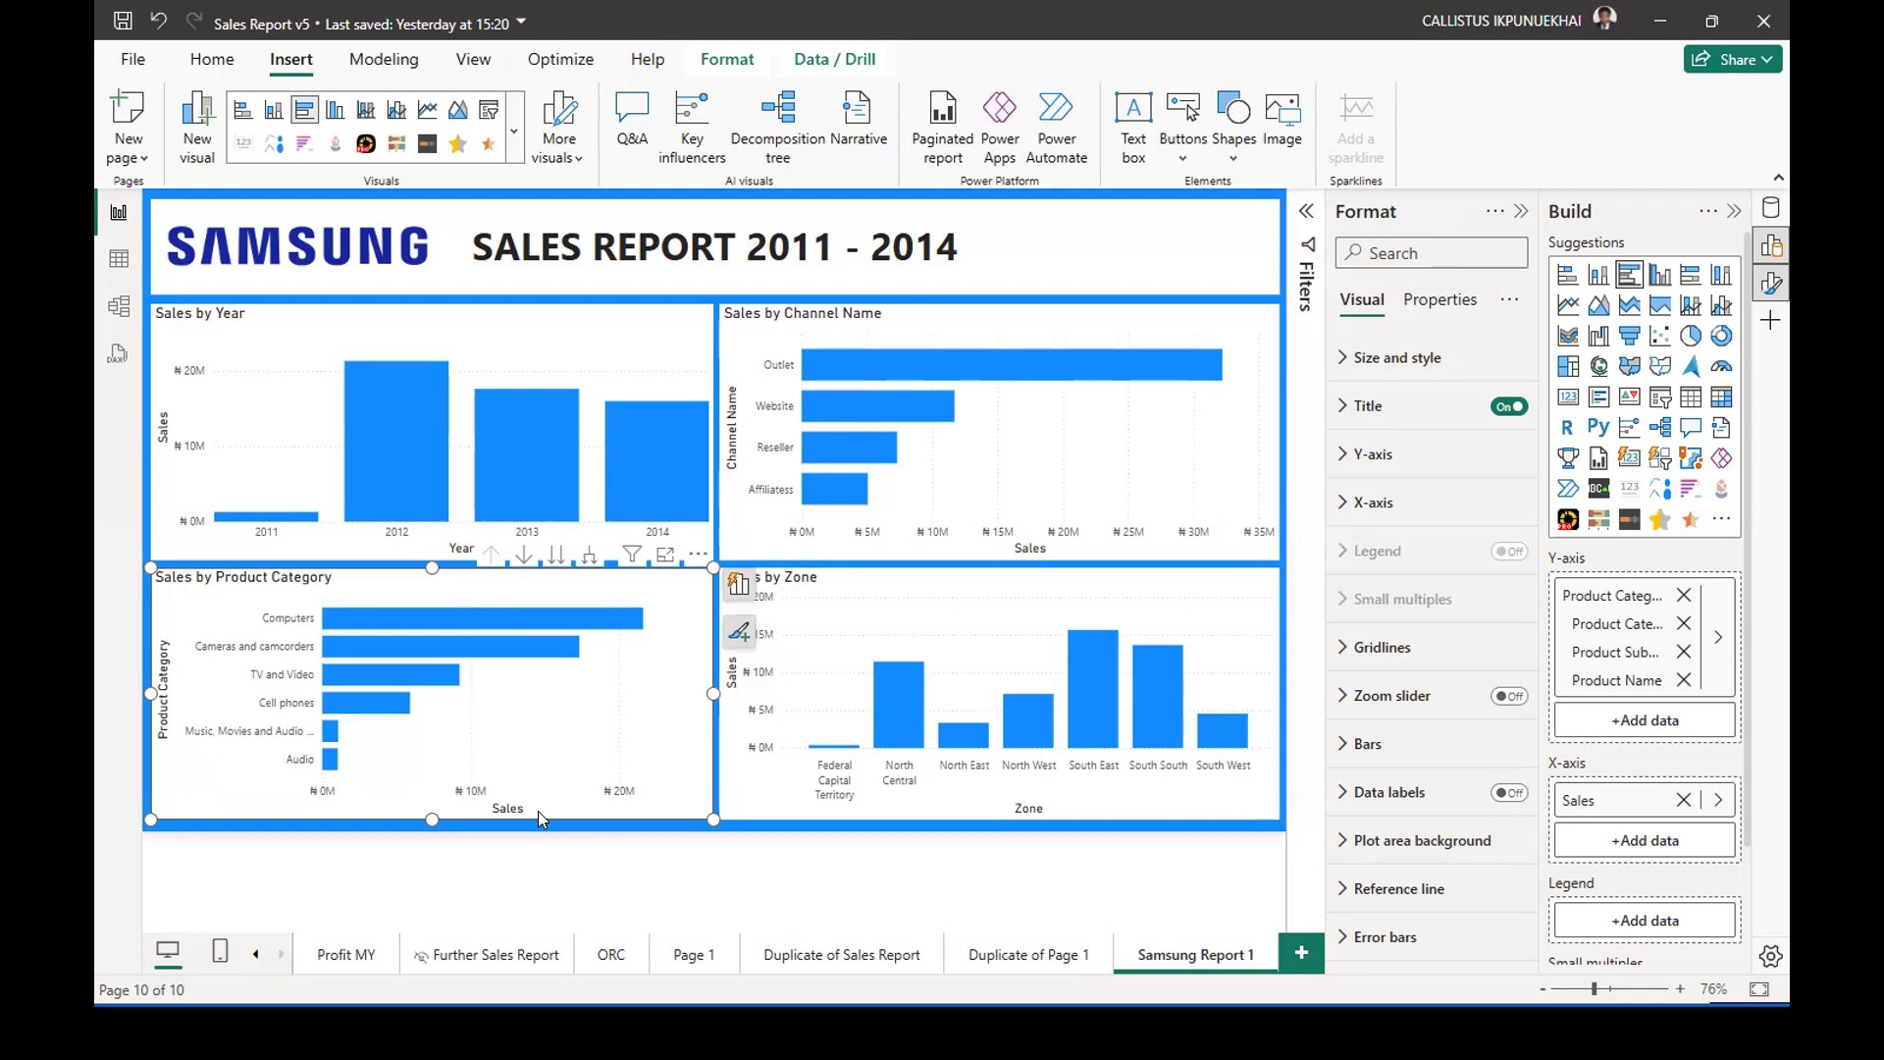
In the Sales Report v5 file, compare the Duplicate of Page 1 page with Samsung Report 1, and return to Samsung Report 1.
left_click(859, 879)
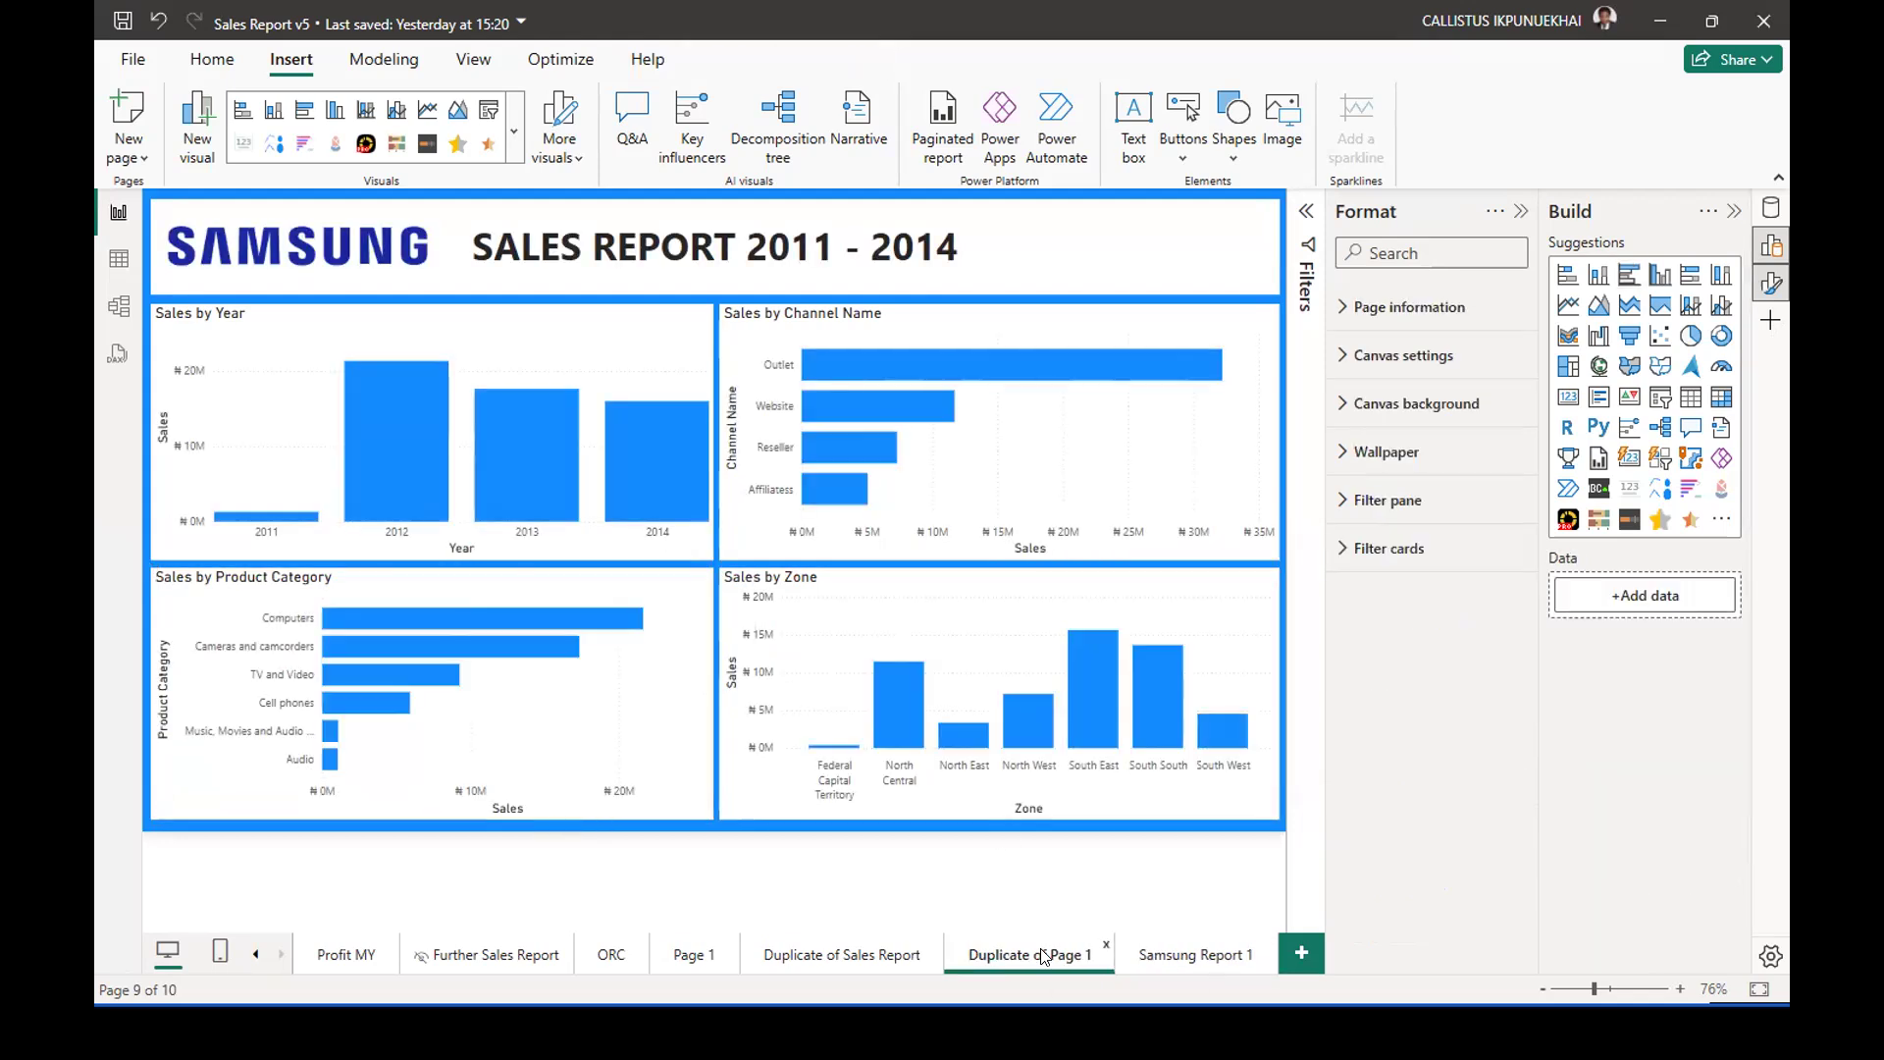
left_click(1191, 957)
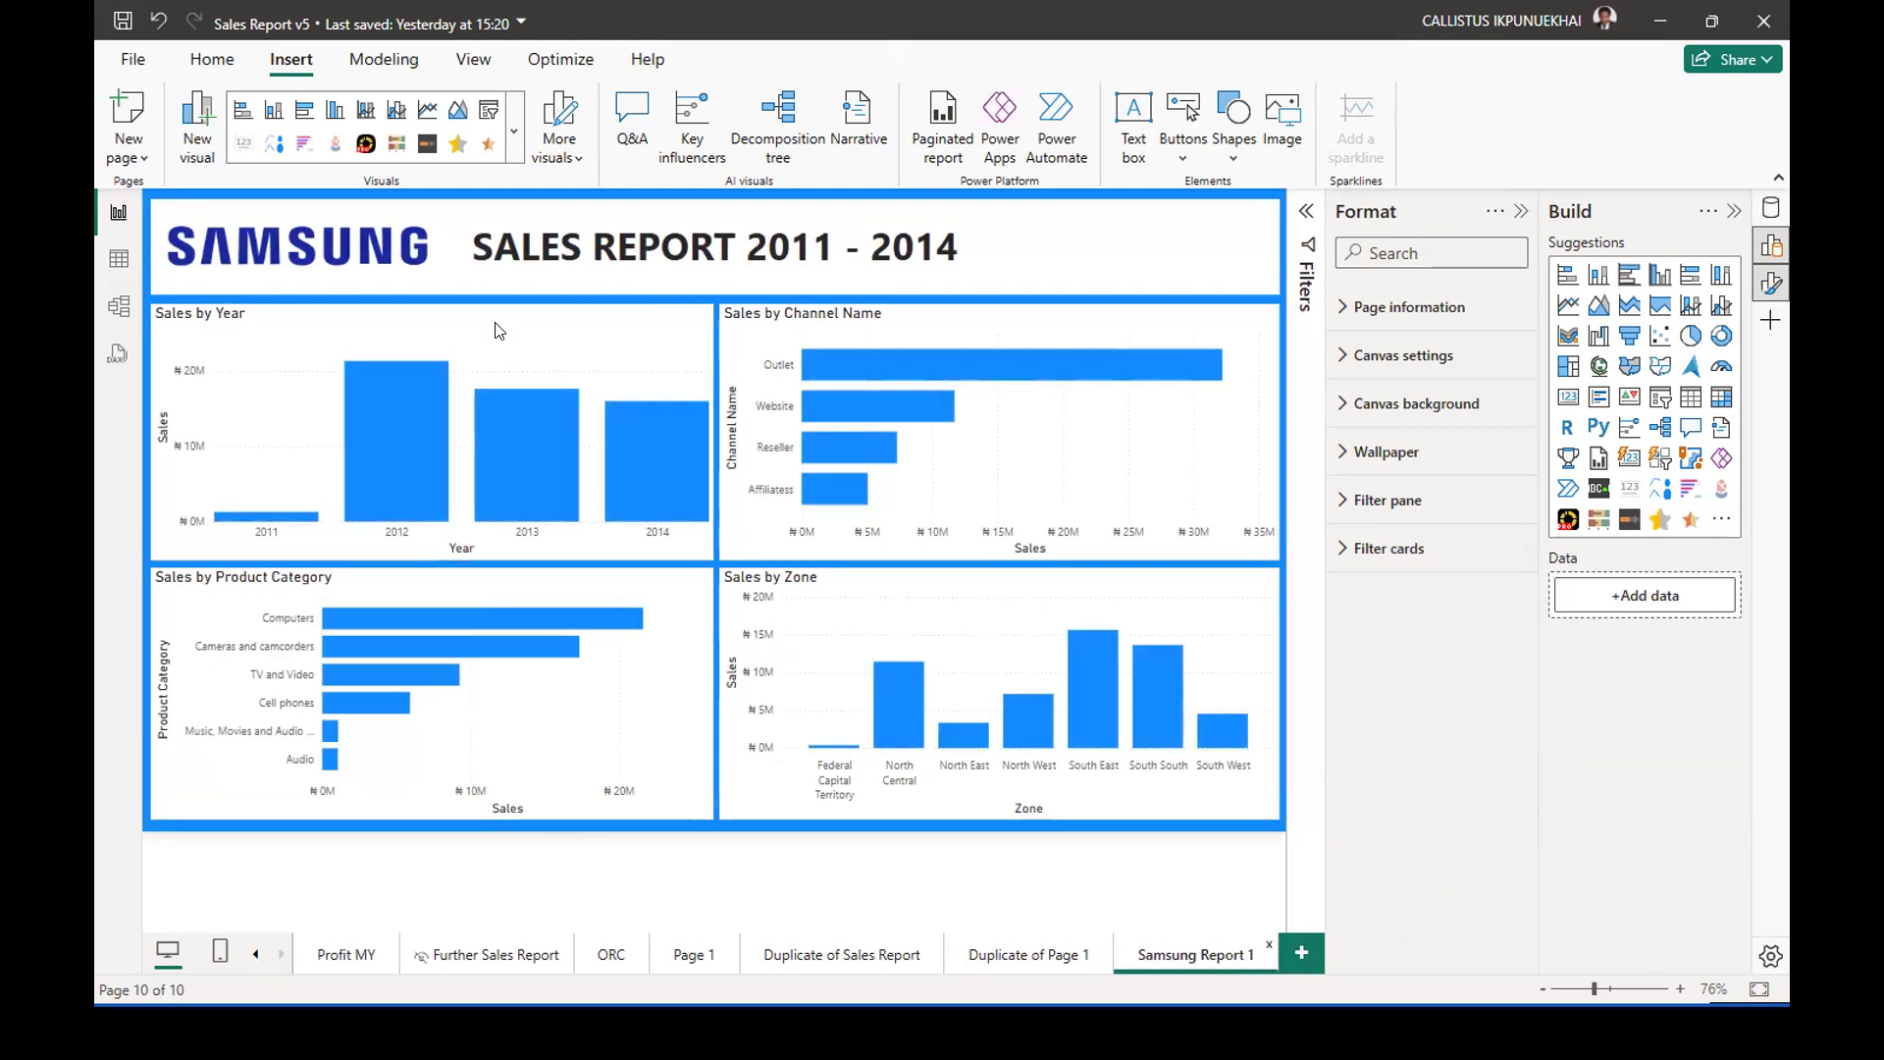
left_click(655, 340)
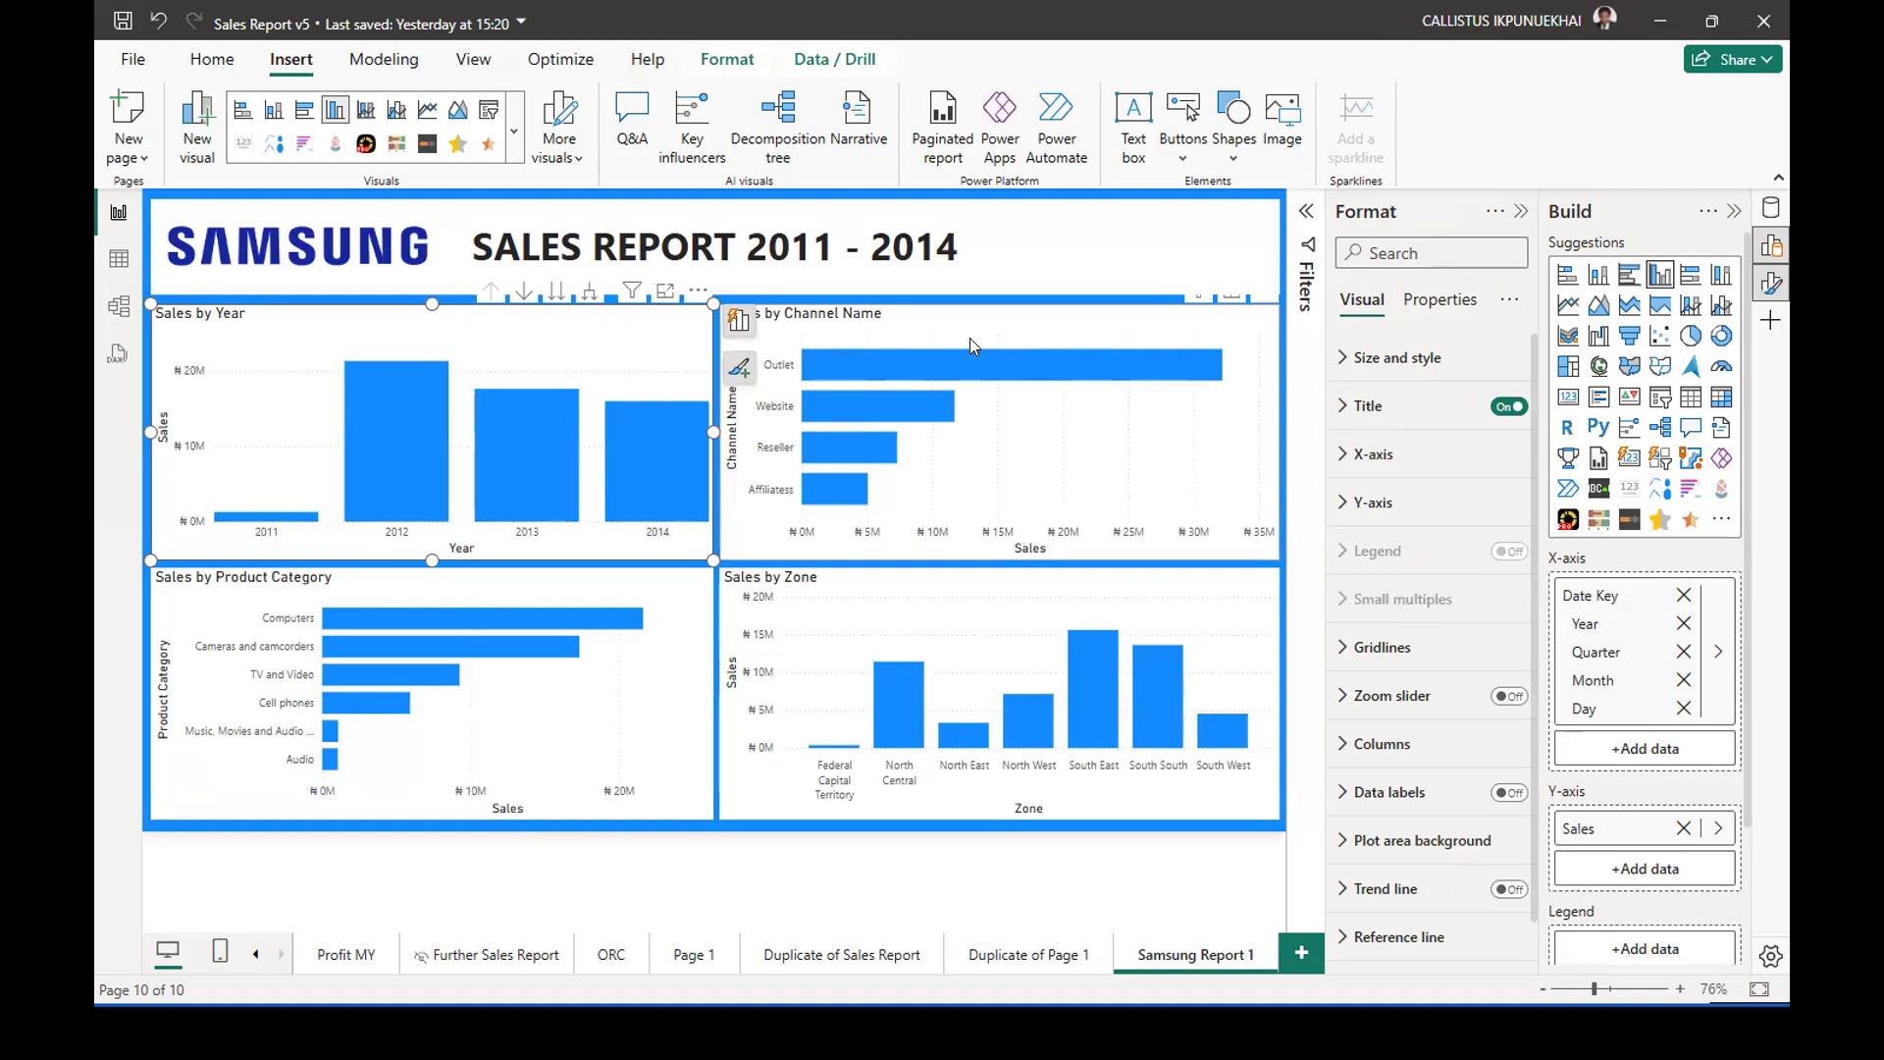
left_click(1028, 957)
right_click(1022, 956)
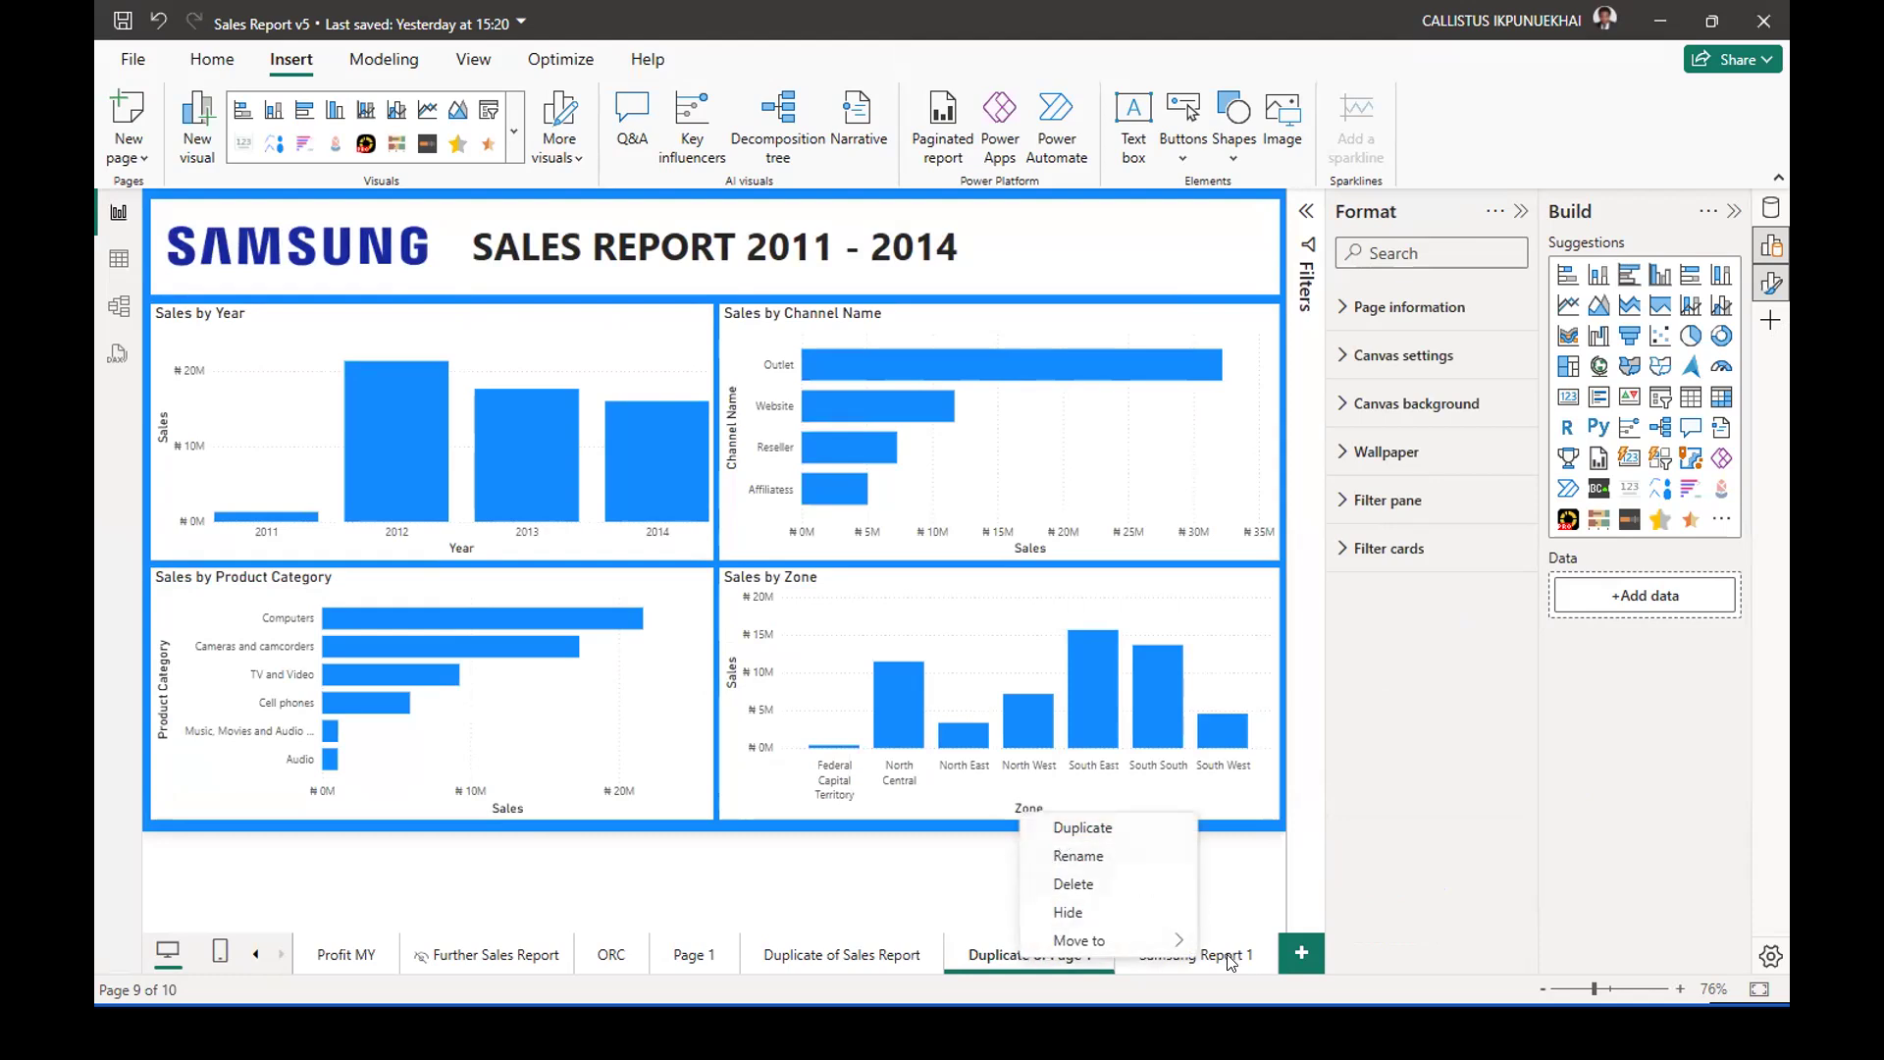
left_click(1197, 957)
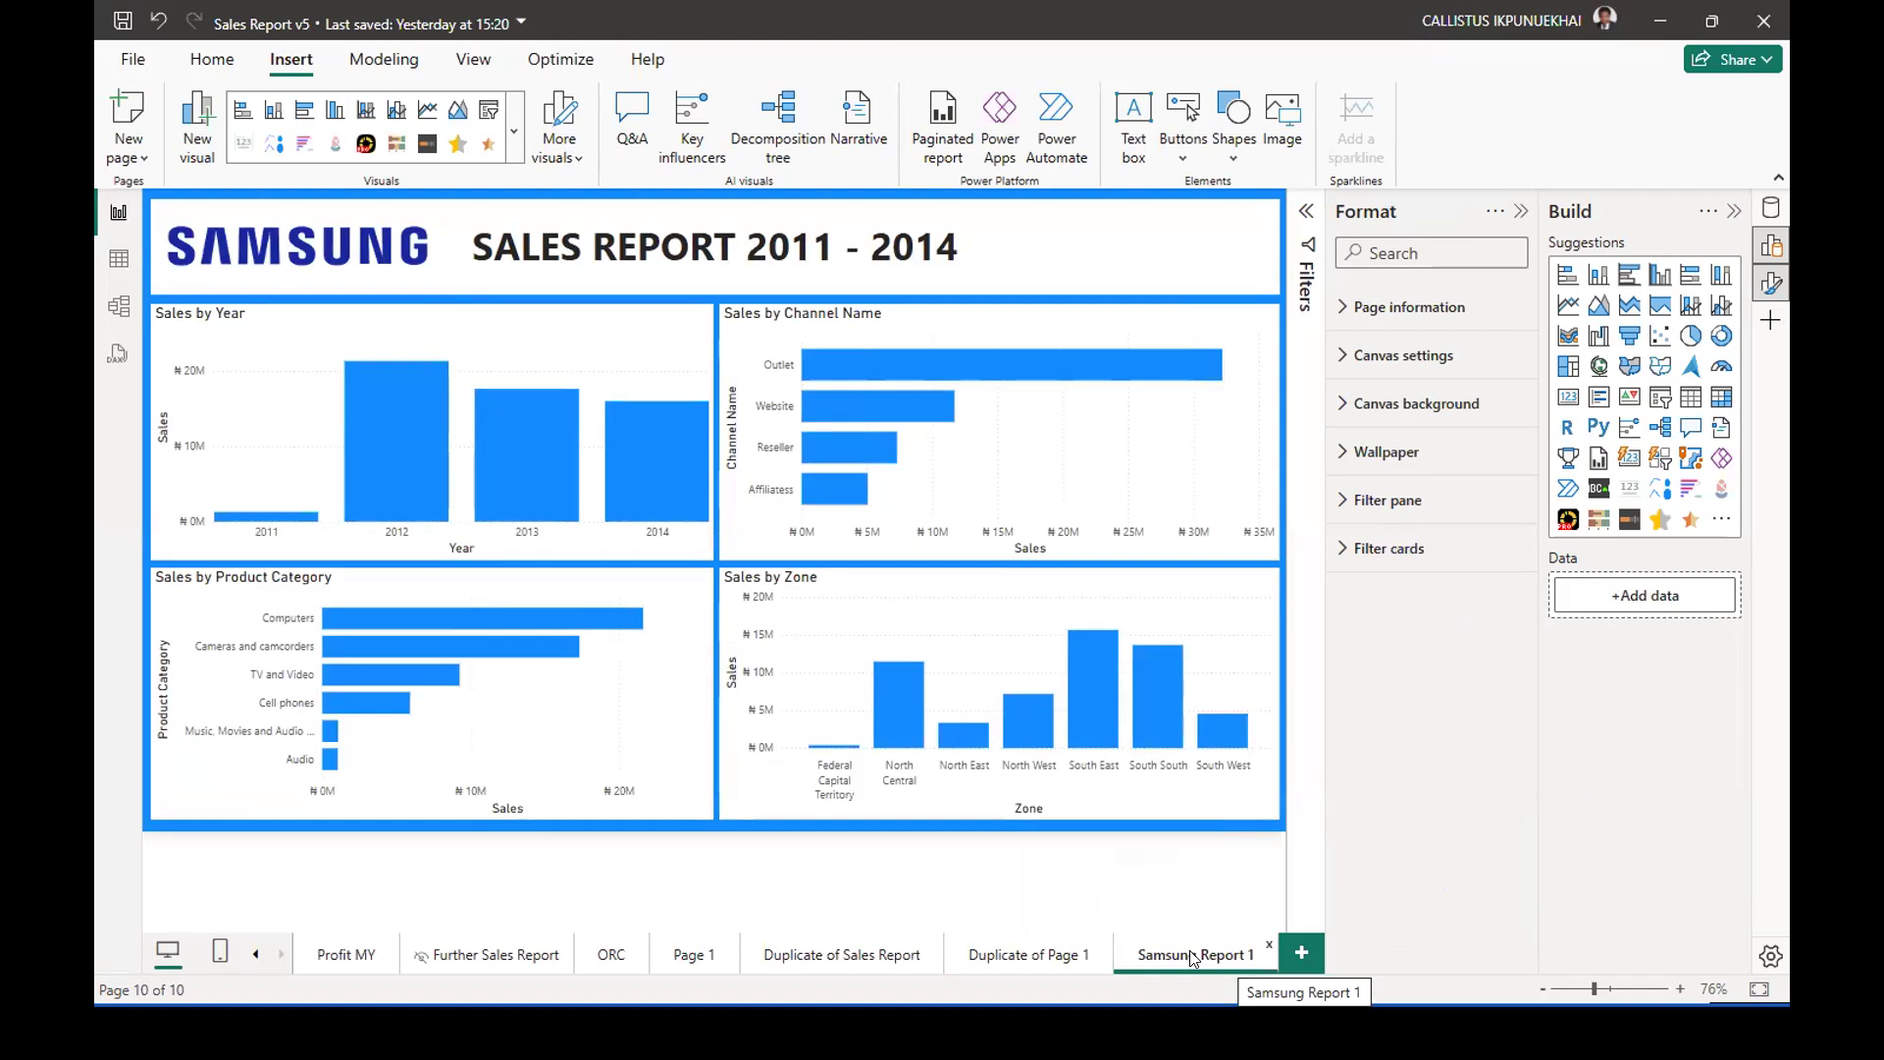
Delete the Sales by Channel Name, Sales by Zone and Sales by Product Category charts from the Samsung Report 1 page.
left_click(975, 329)
key("Delete")
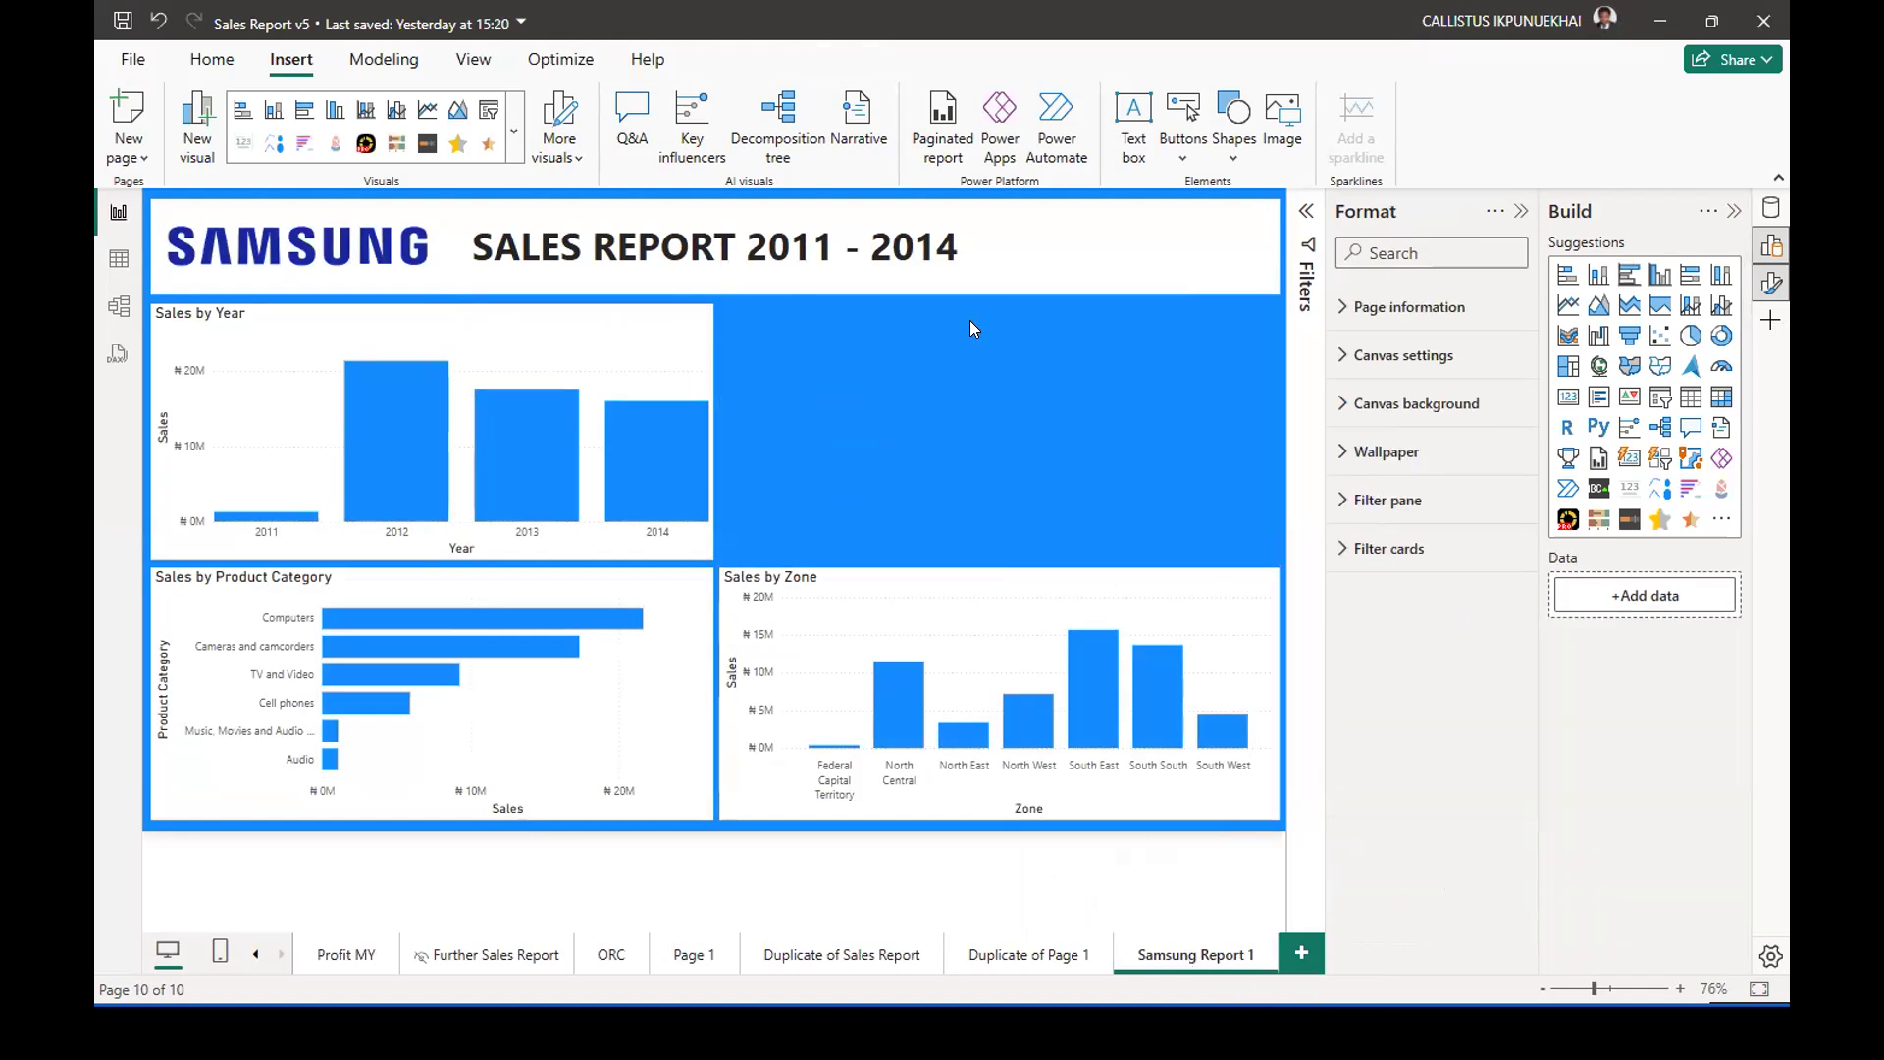
left_click(927, 598)
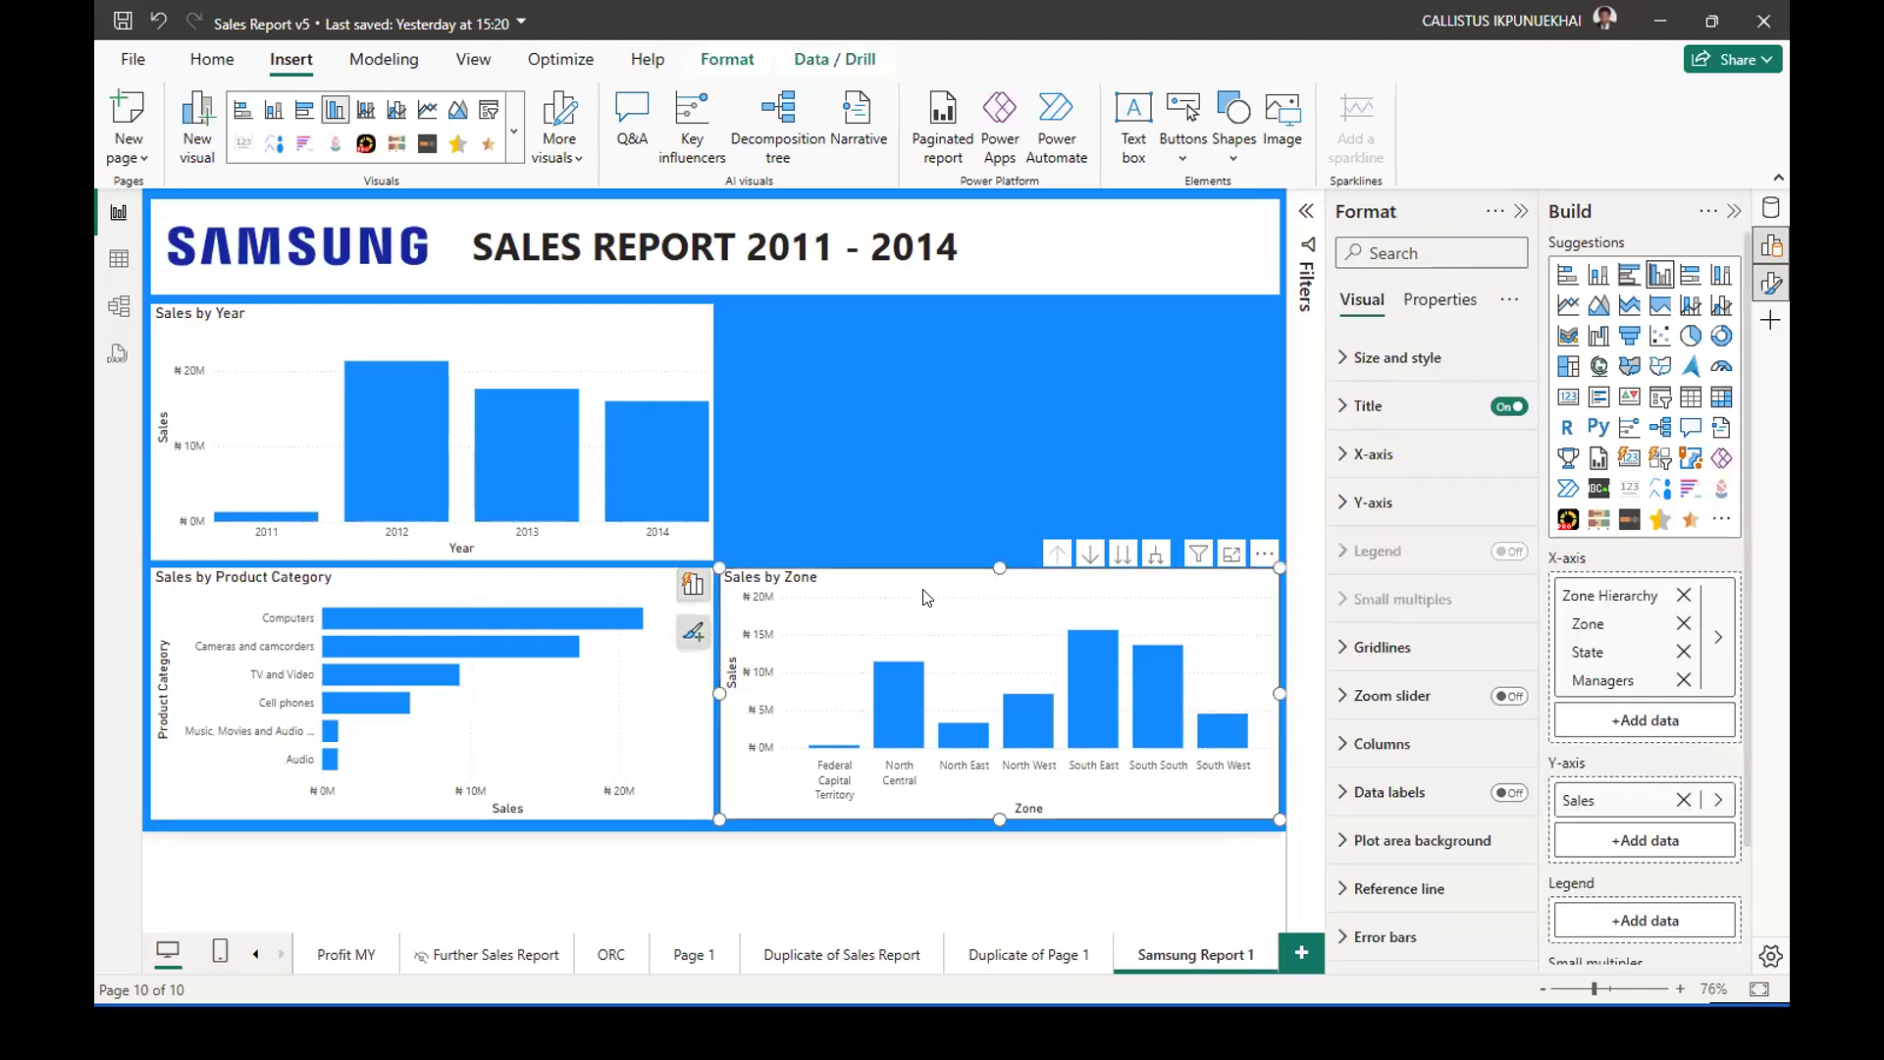
key("Delete")
left_click(667, 609)
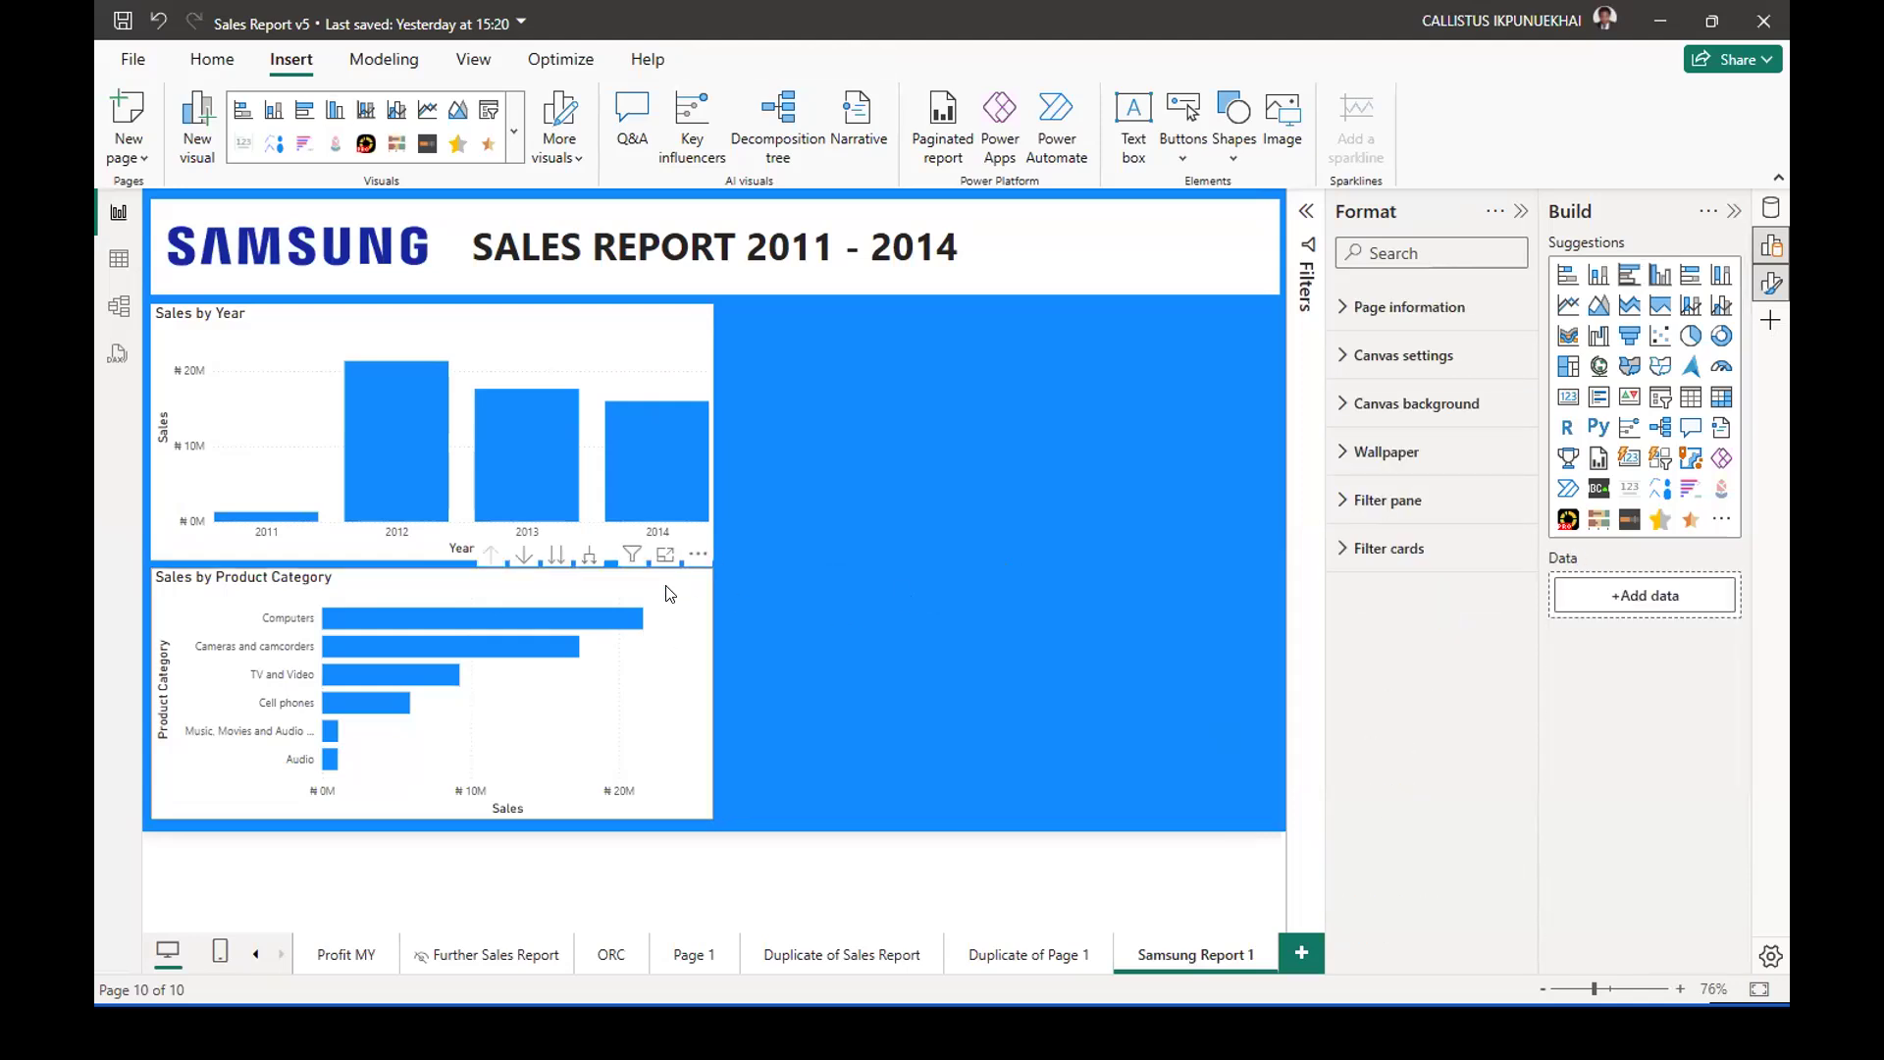
key("Delete")
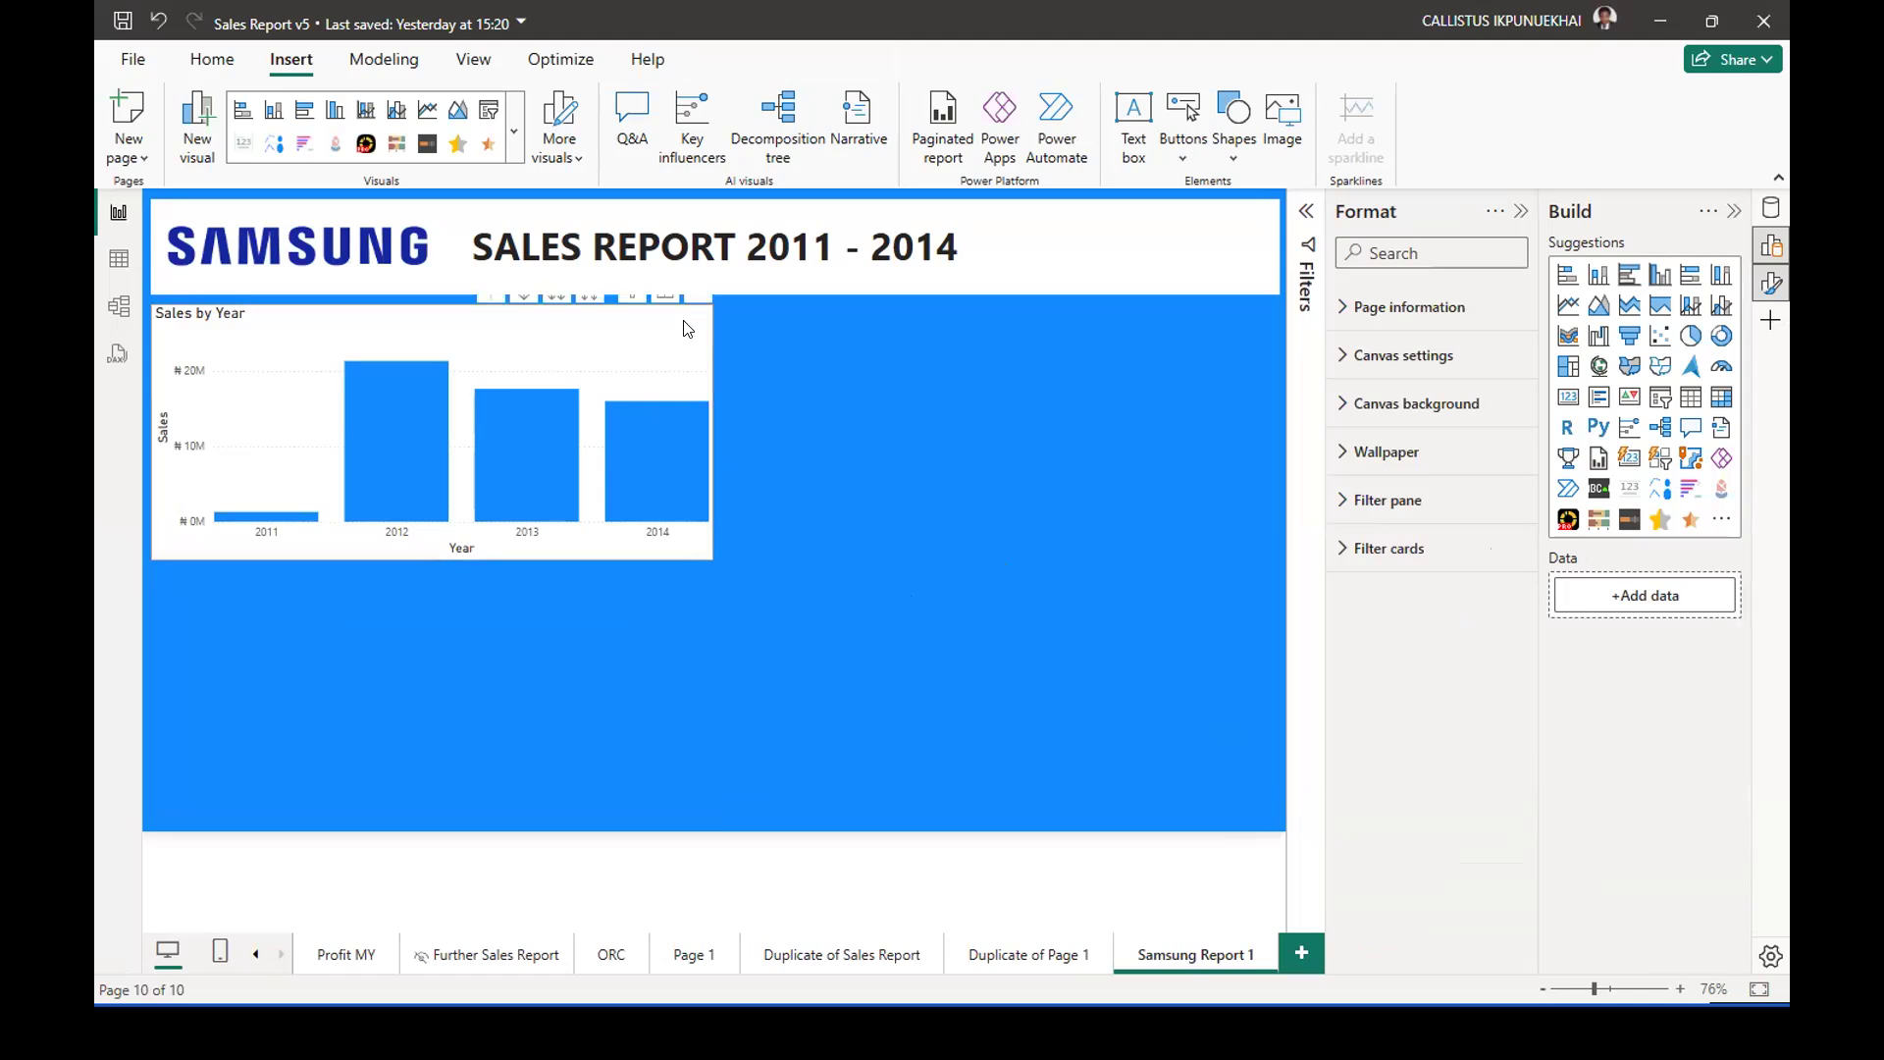
Narrow the Sales by Year chart to about a third of the page width.
left_click(709, 394)
left_click_drag(714, 431, 549, 435)
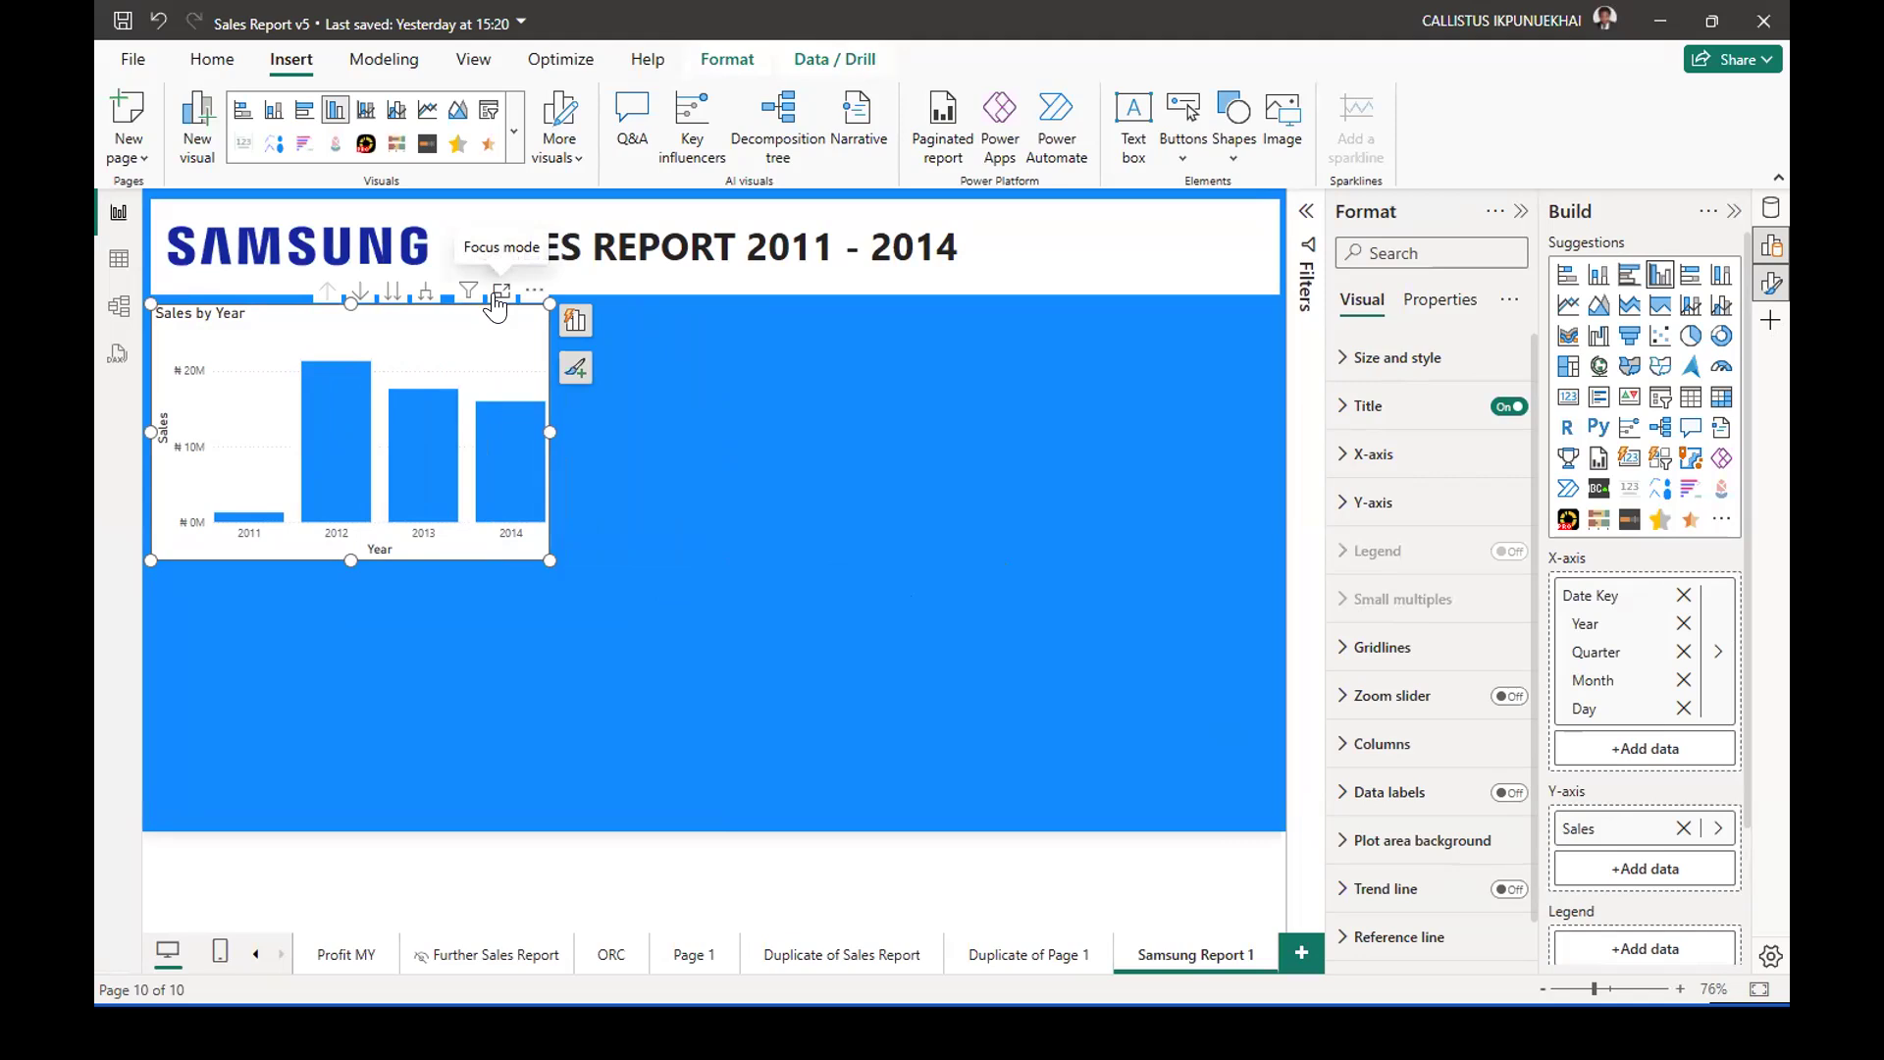
left_click(612, 493)
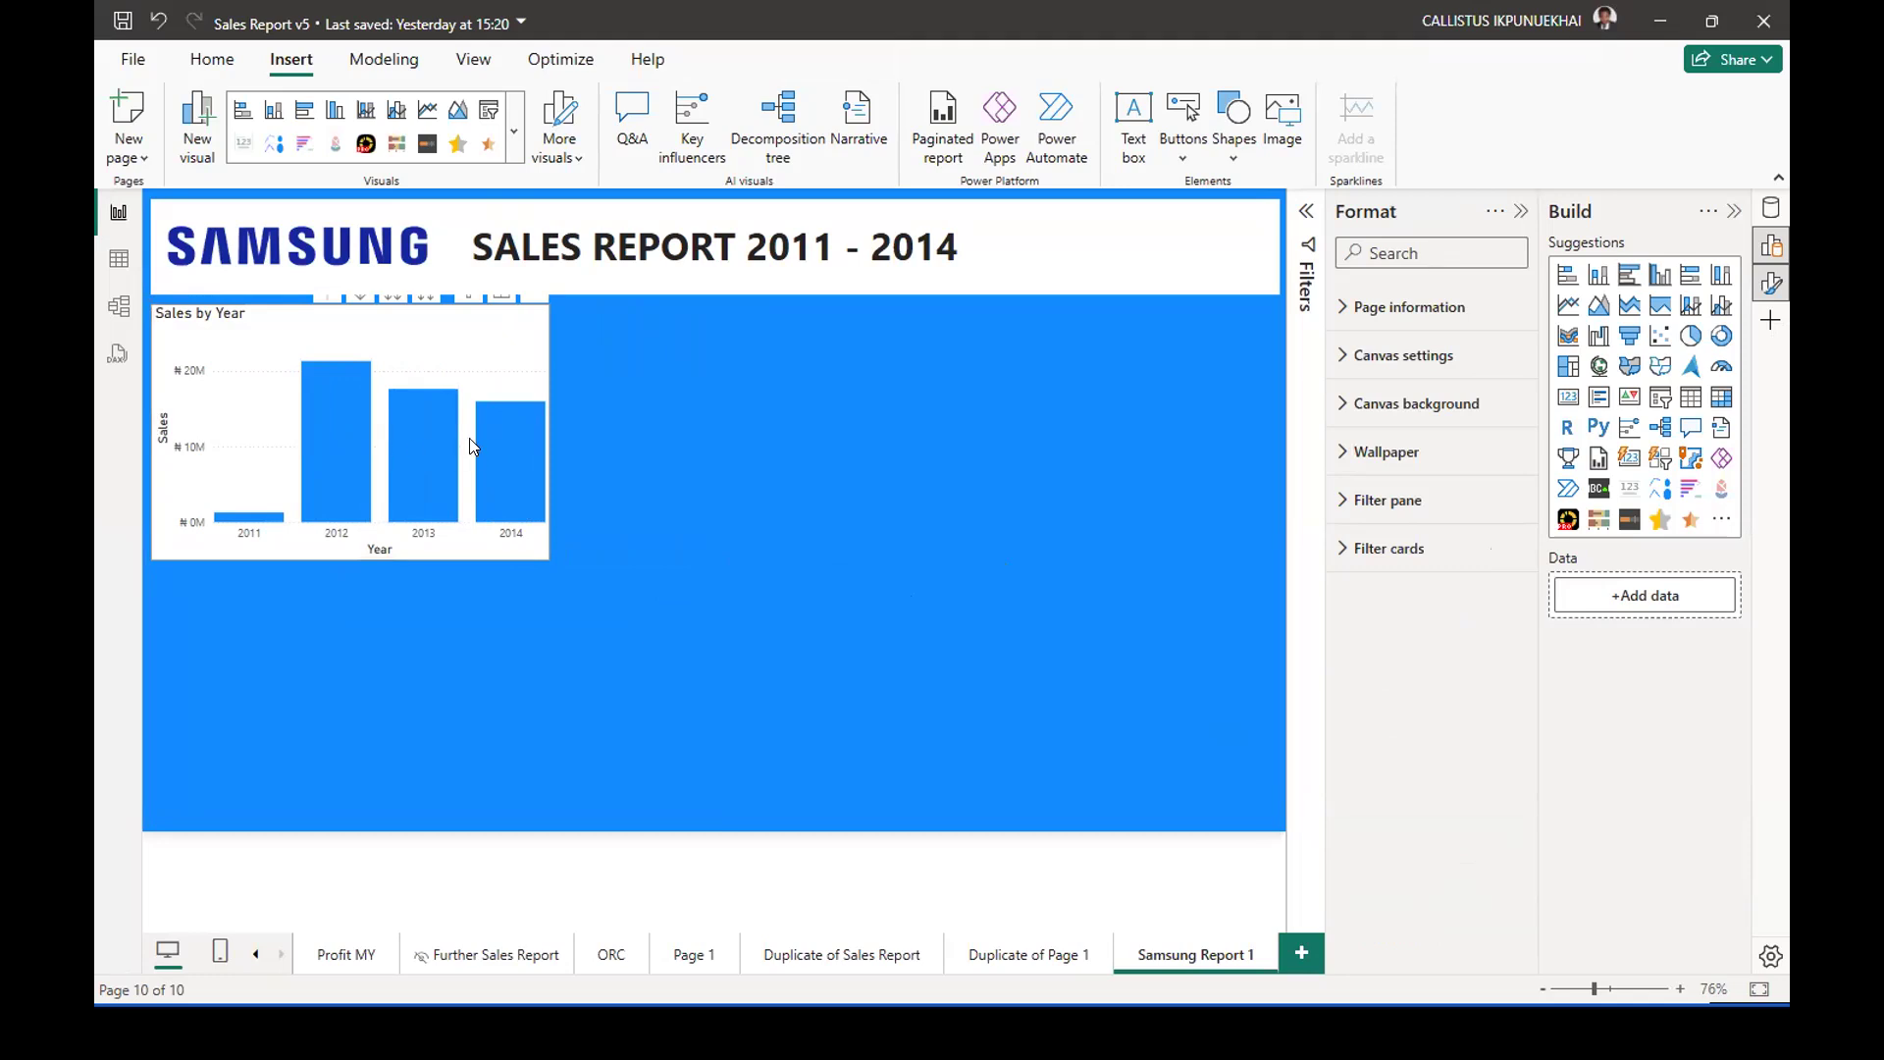
Try drilling down into the 2014 column of the Sales by Year chart, and drill back up to the year level.
mouse_move(498, 432)
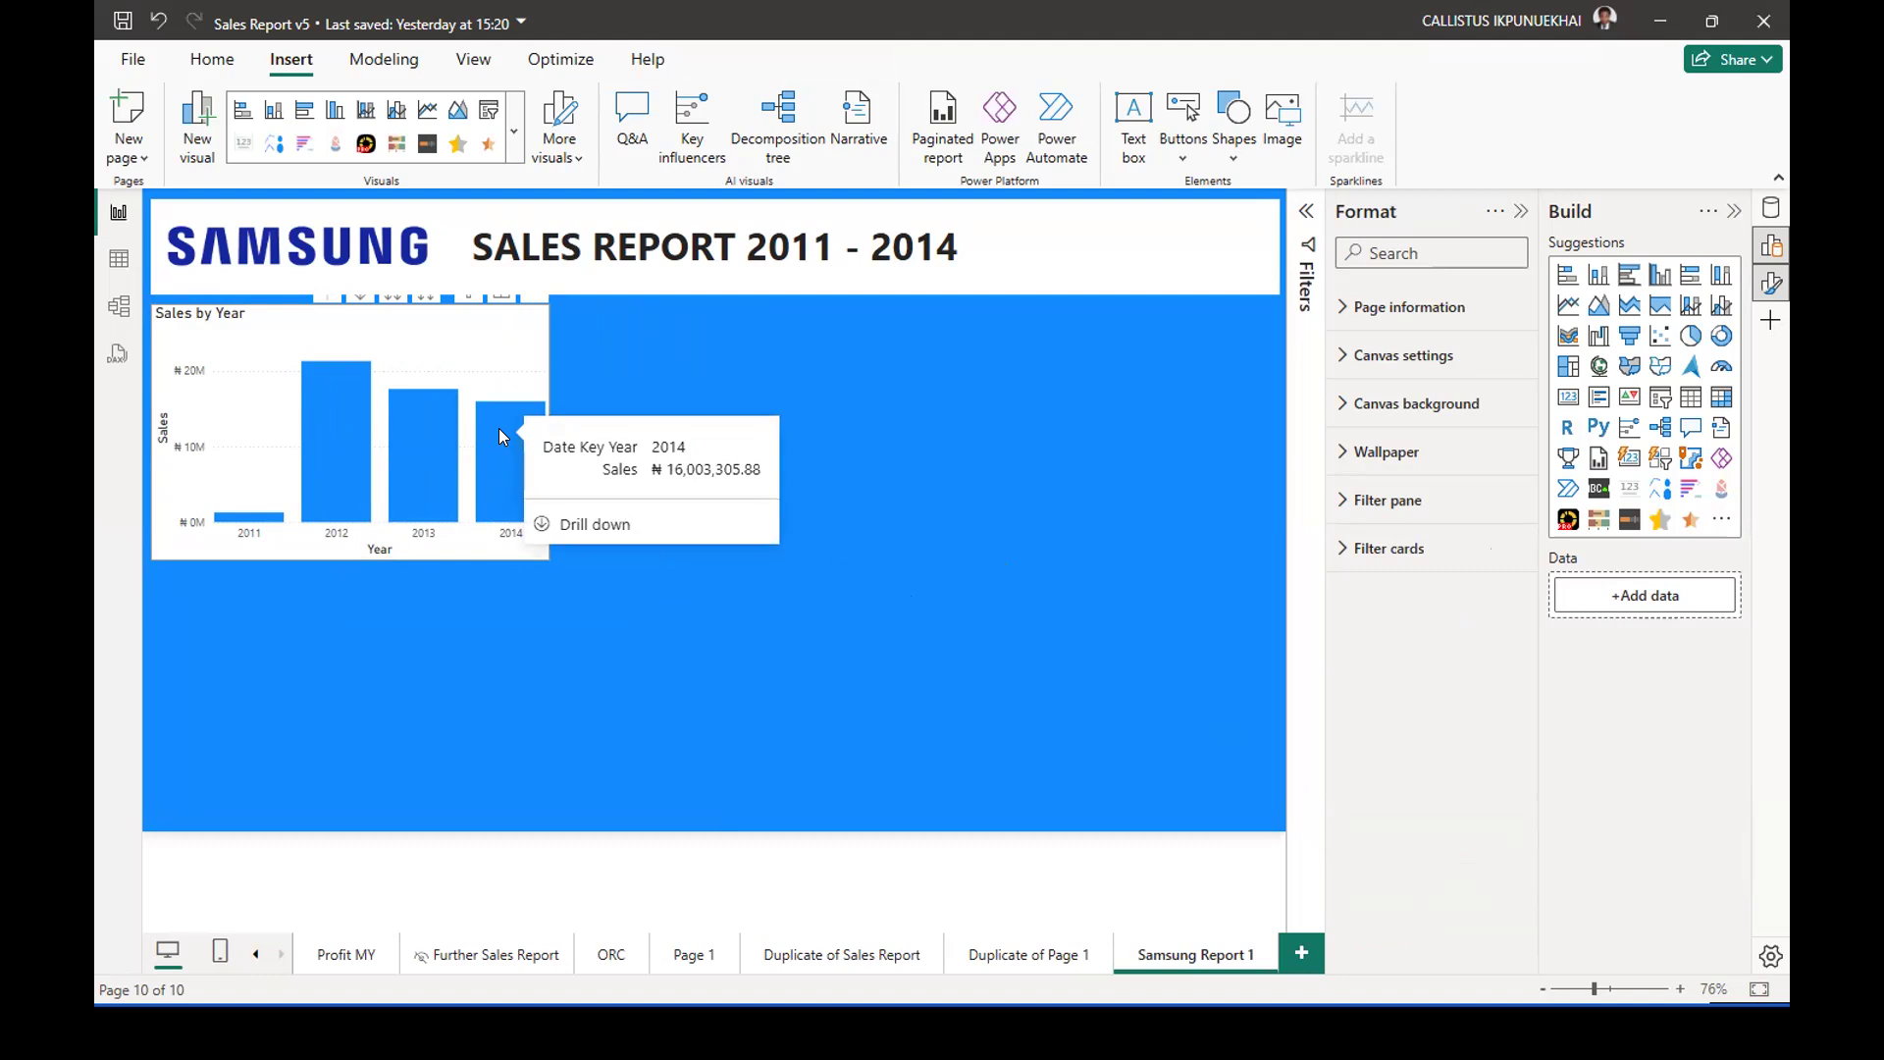
right_click(499, 428)
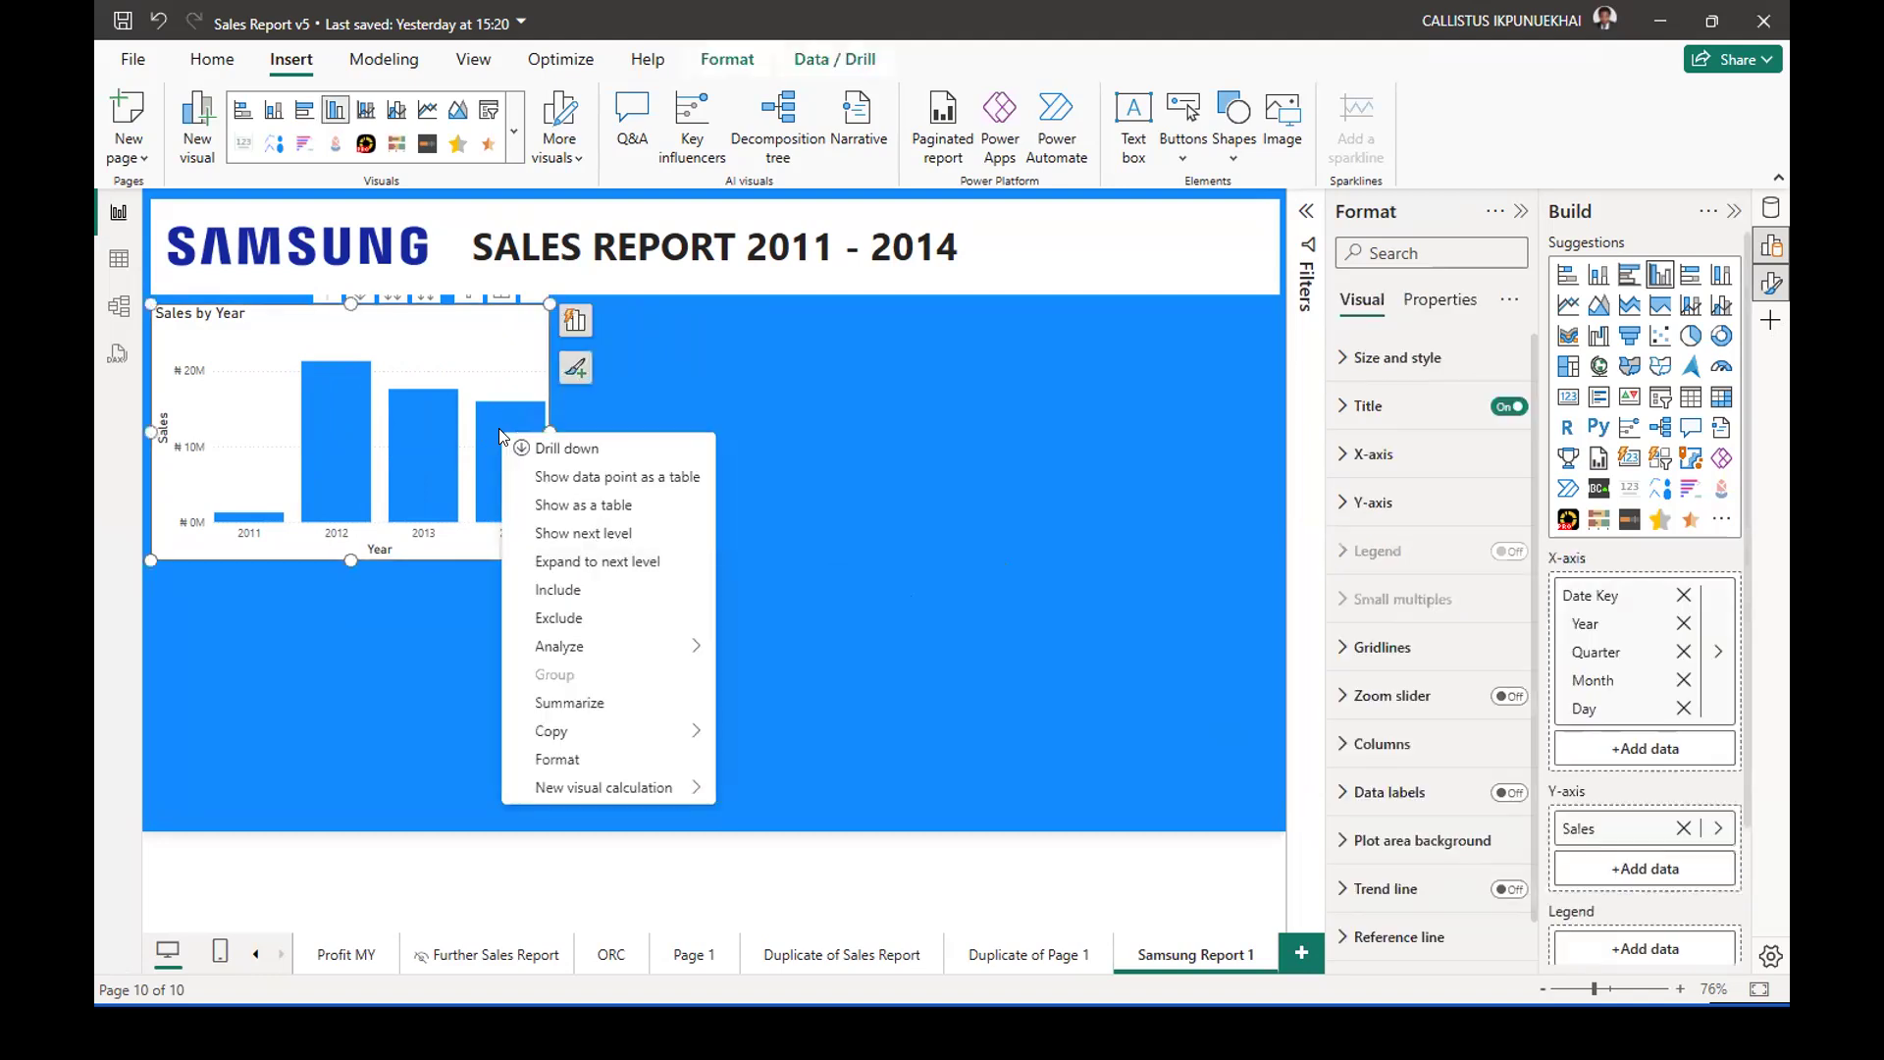
left_click(569, 450)
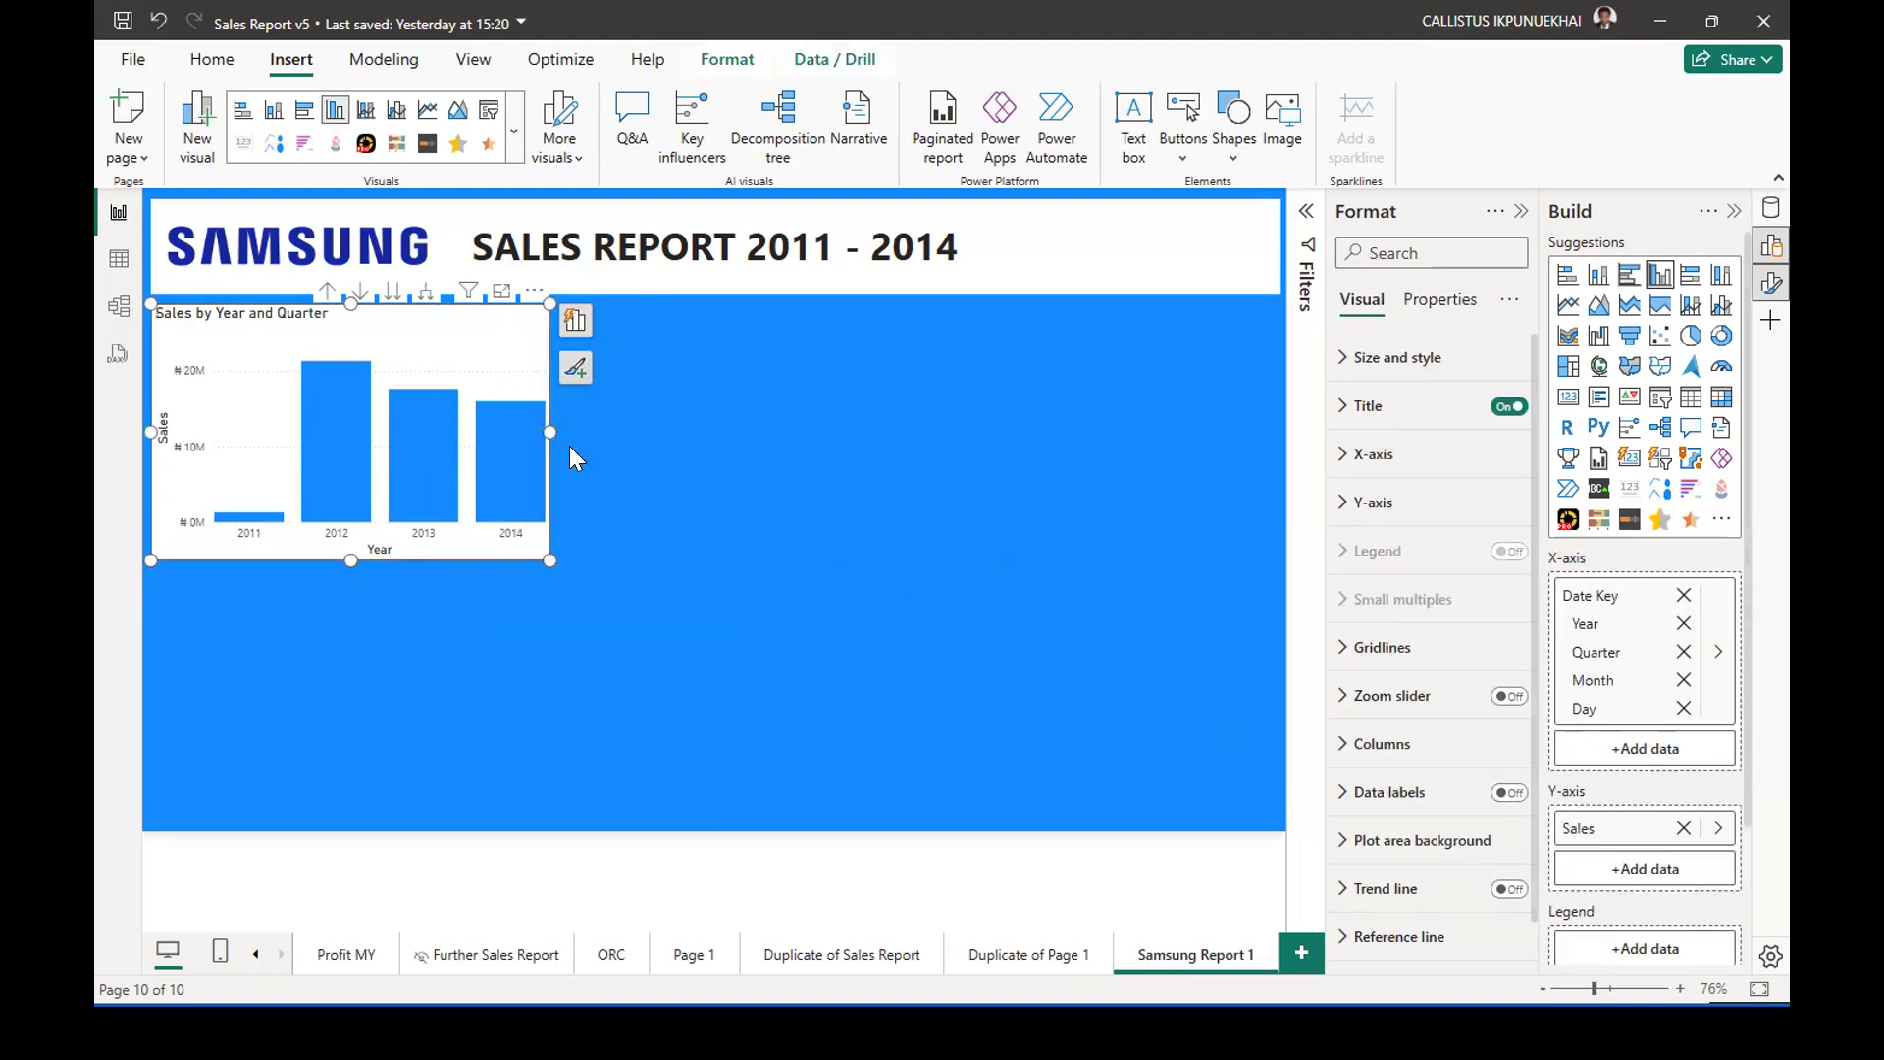
left_click(326, 294)
Examine the analysis options for the 2014 column of the Sales by Year chart, both on the page and in focus mode.
right_click(512, 428)
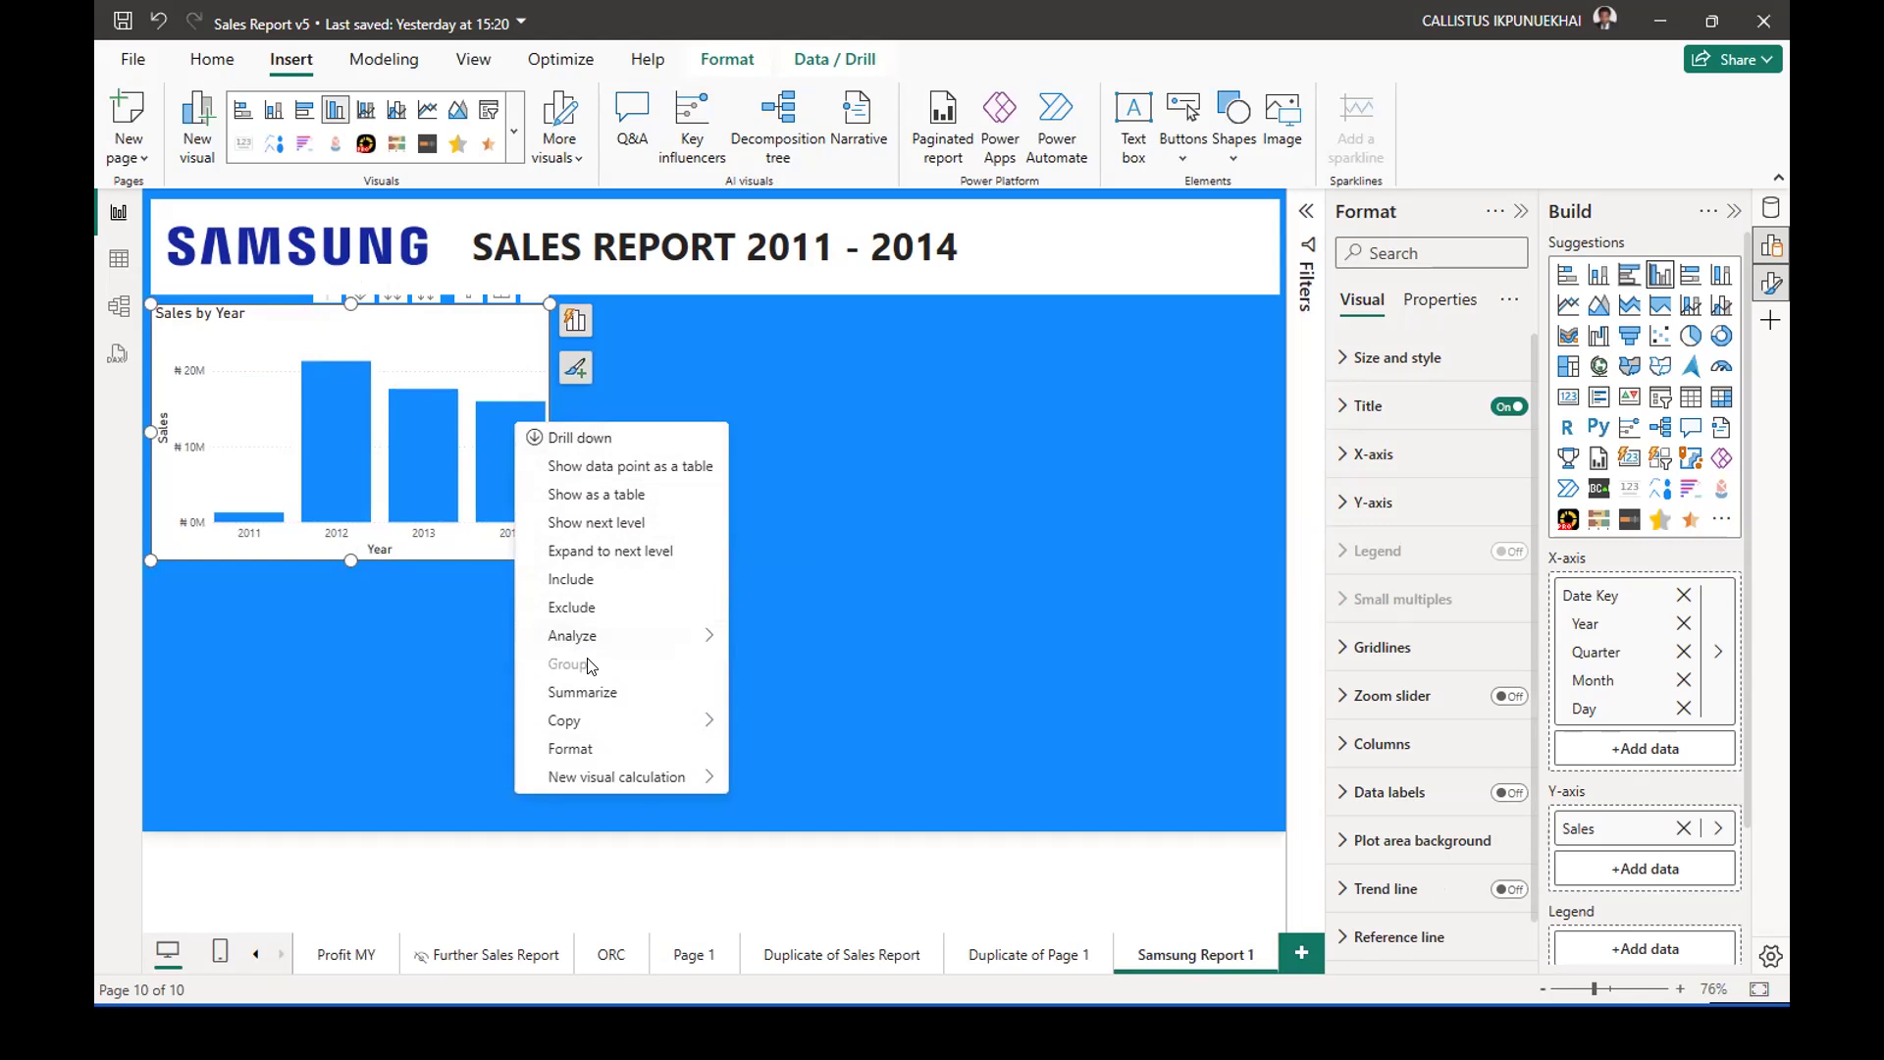
mouse_move(598, 649)
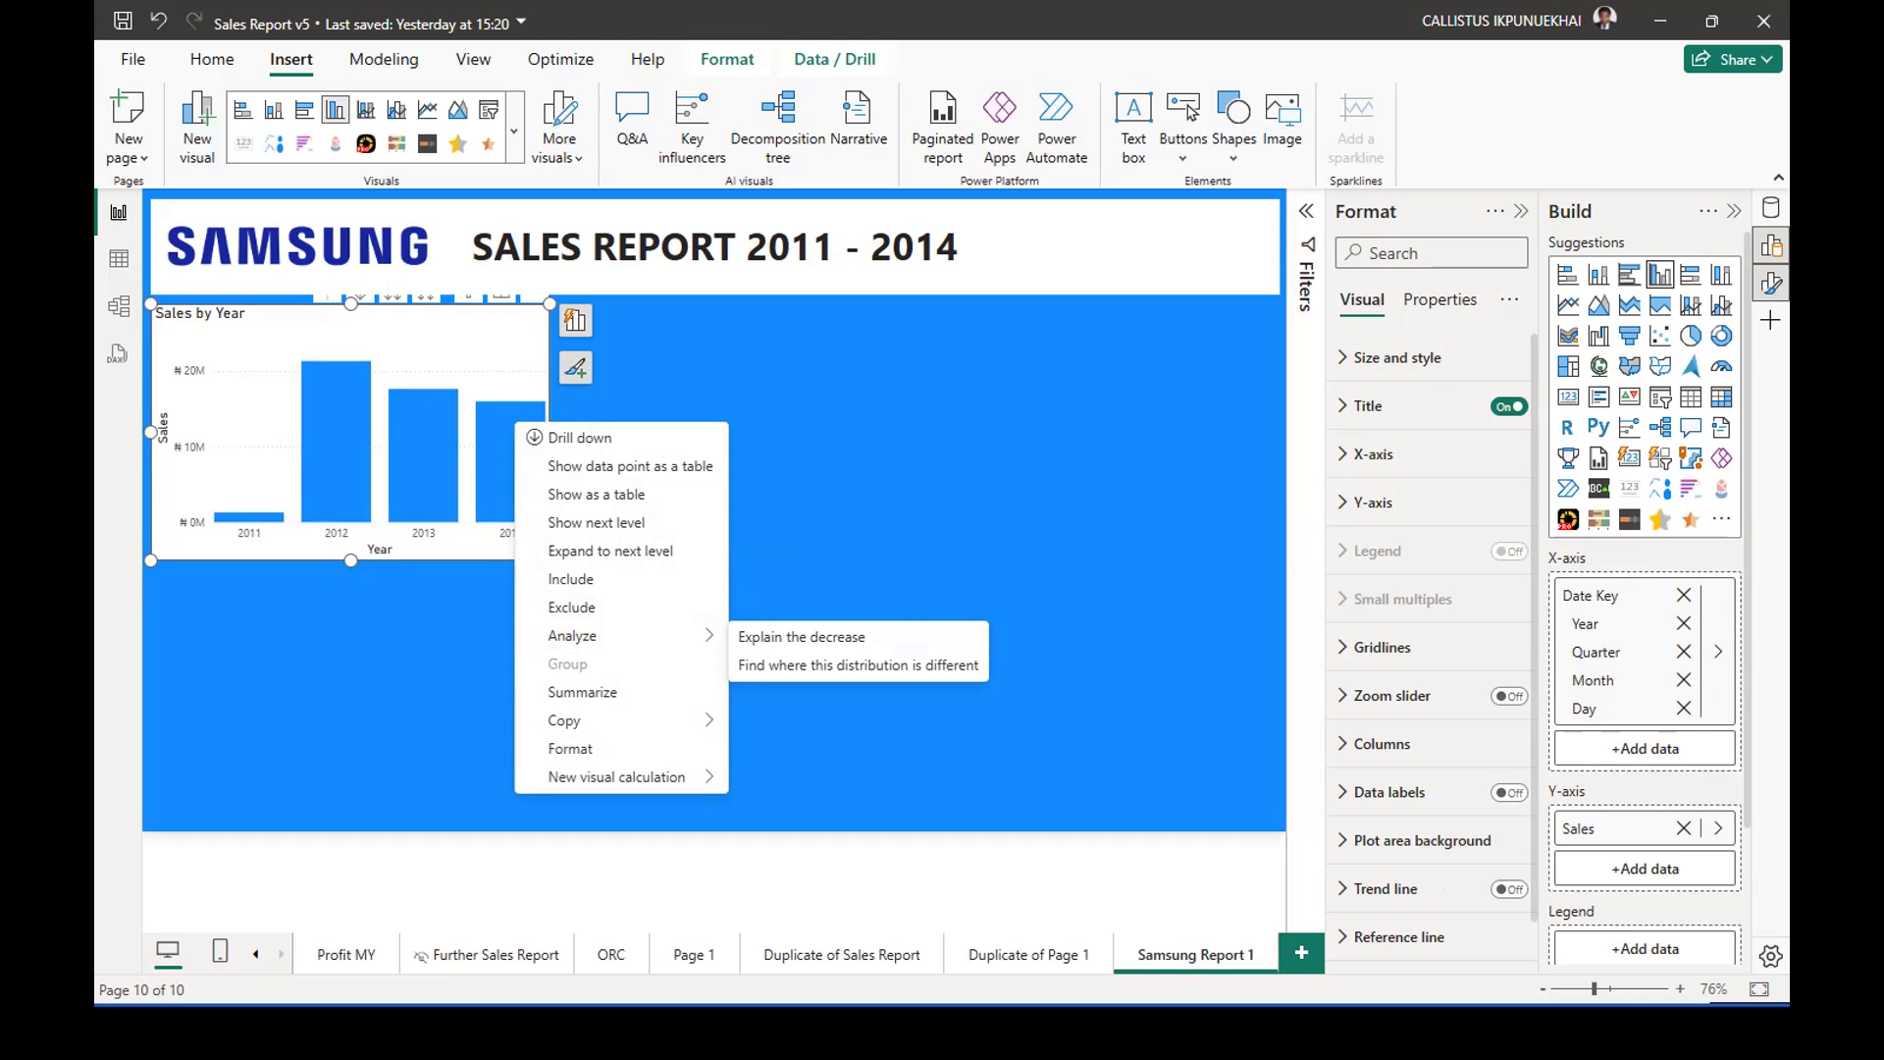
left_click(790, 371)
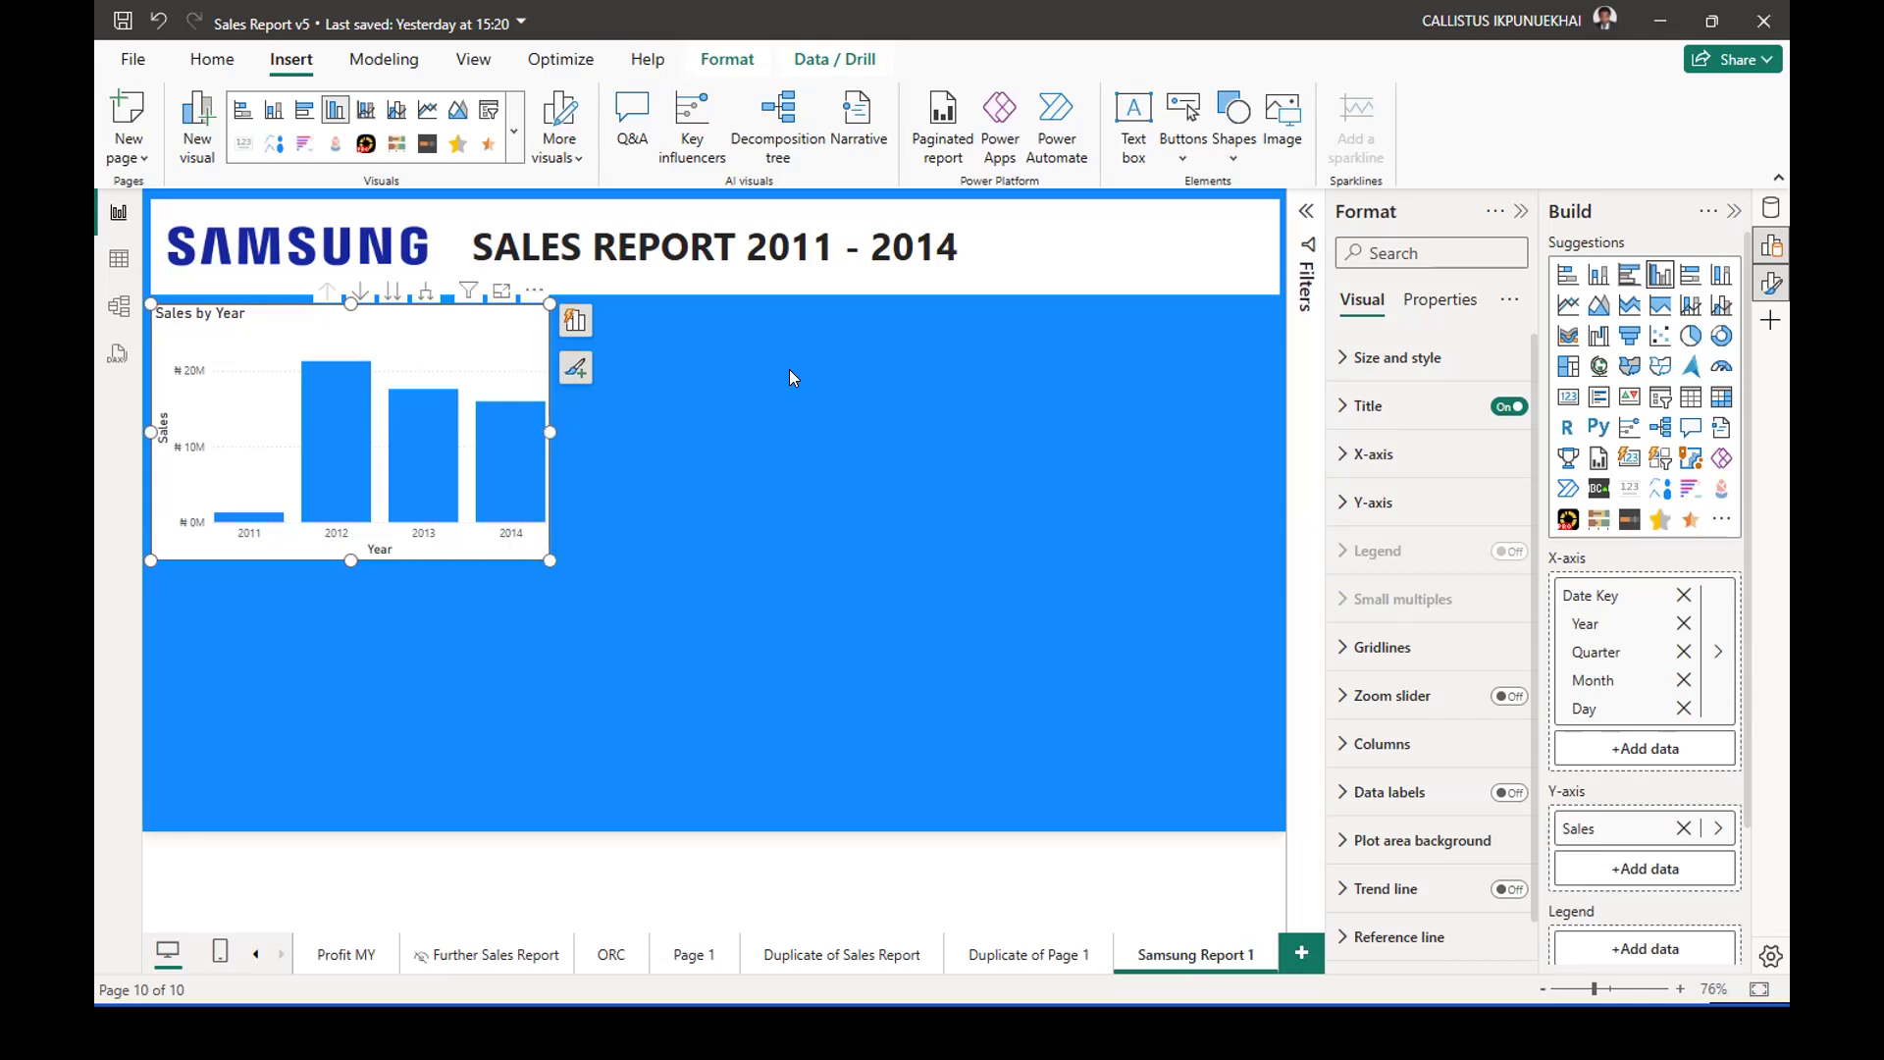
right_click(493, 434)
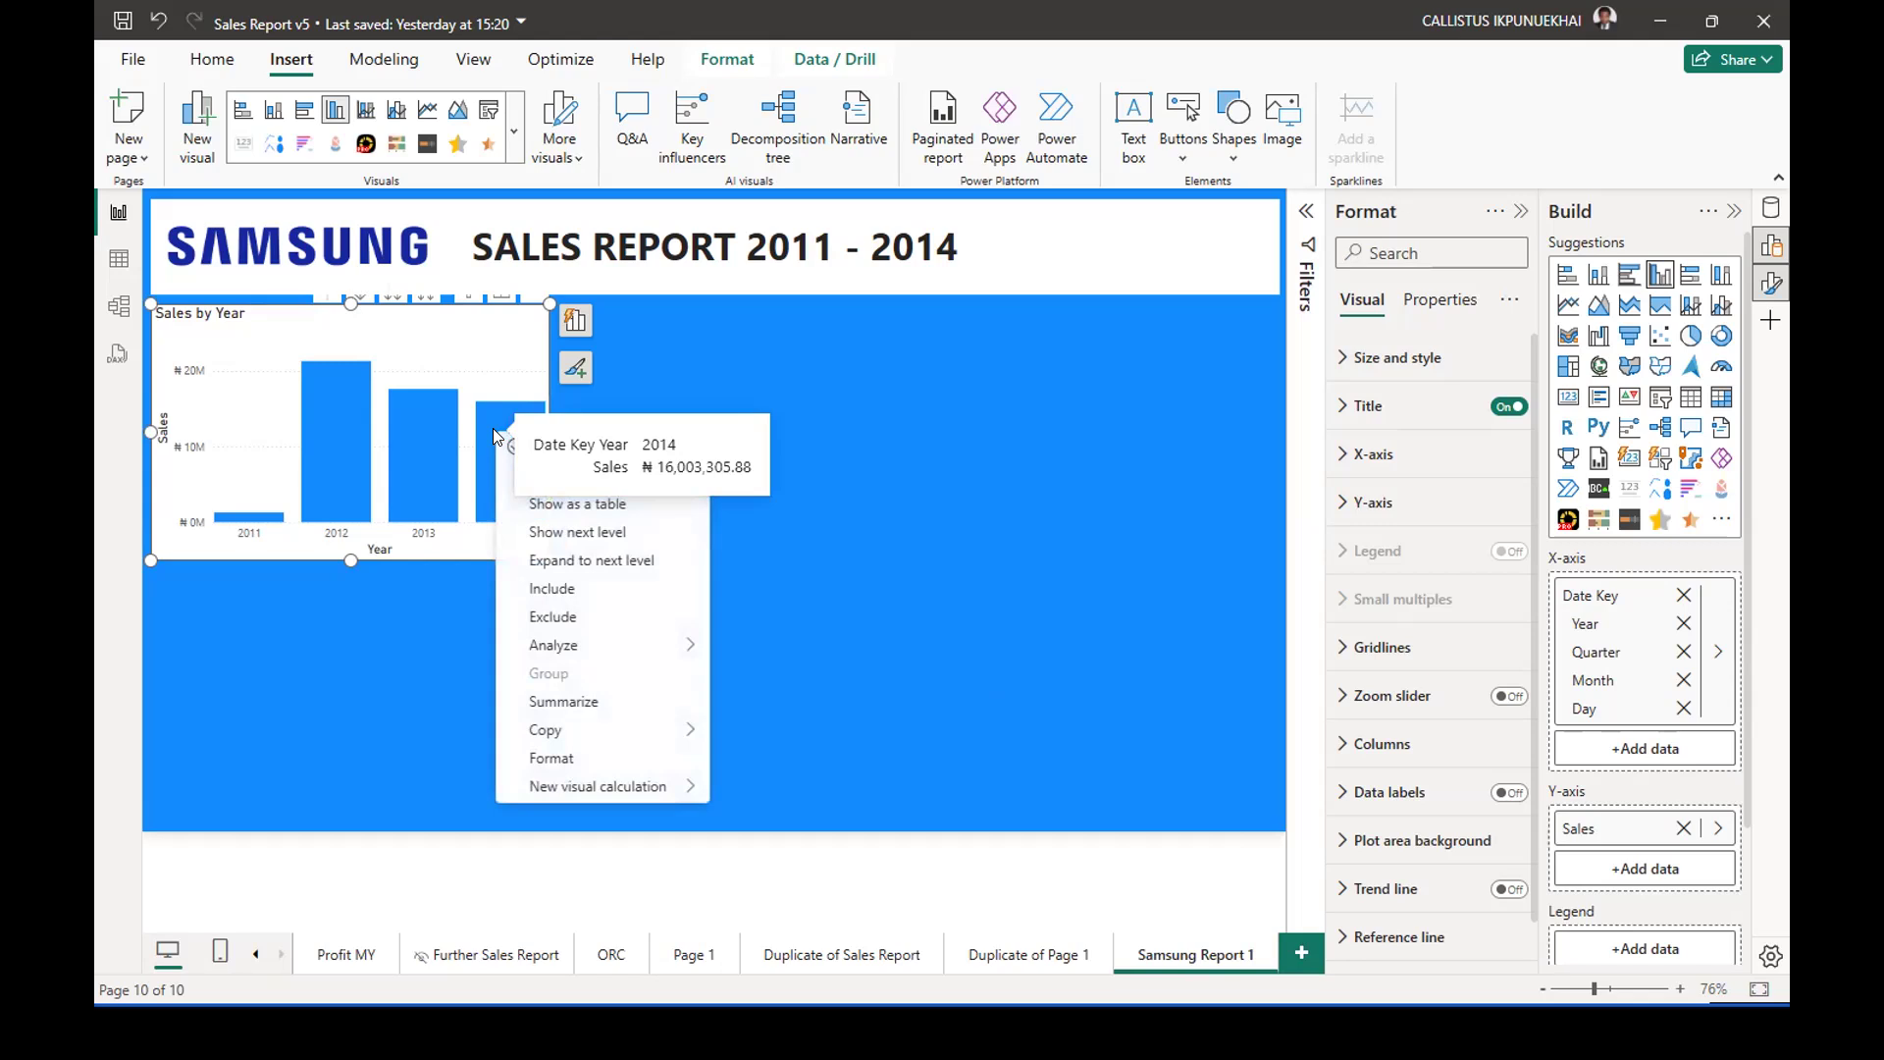
left_click(641, 379)
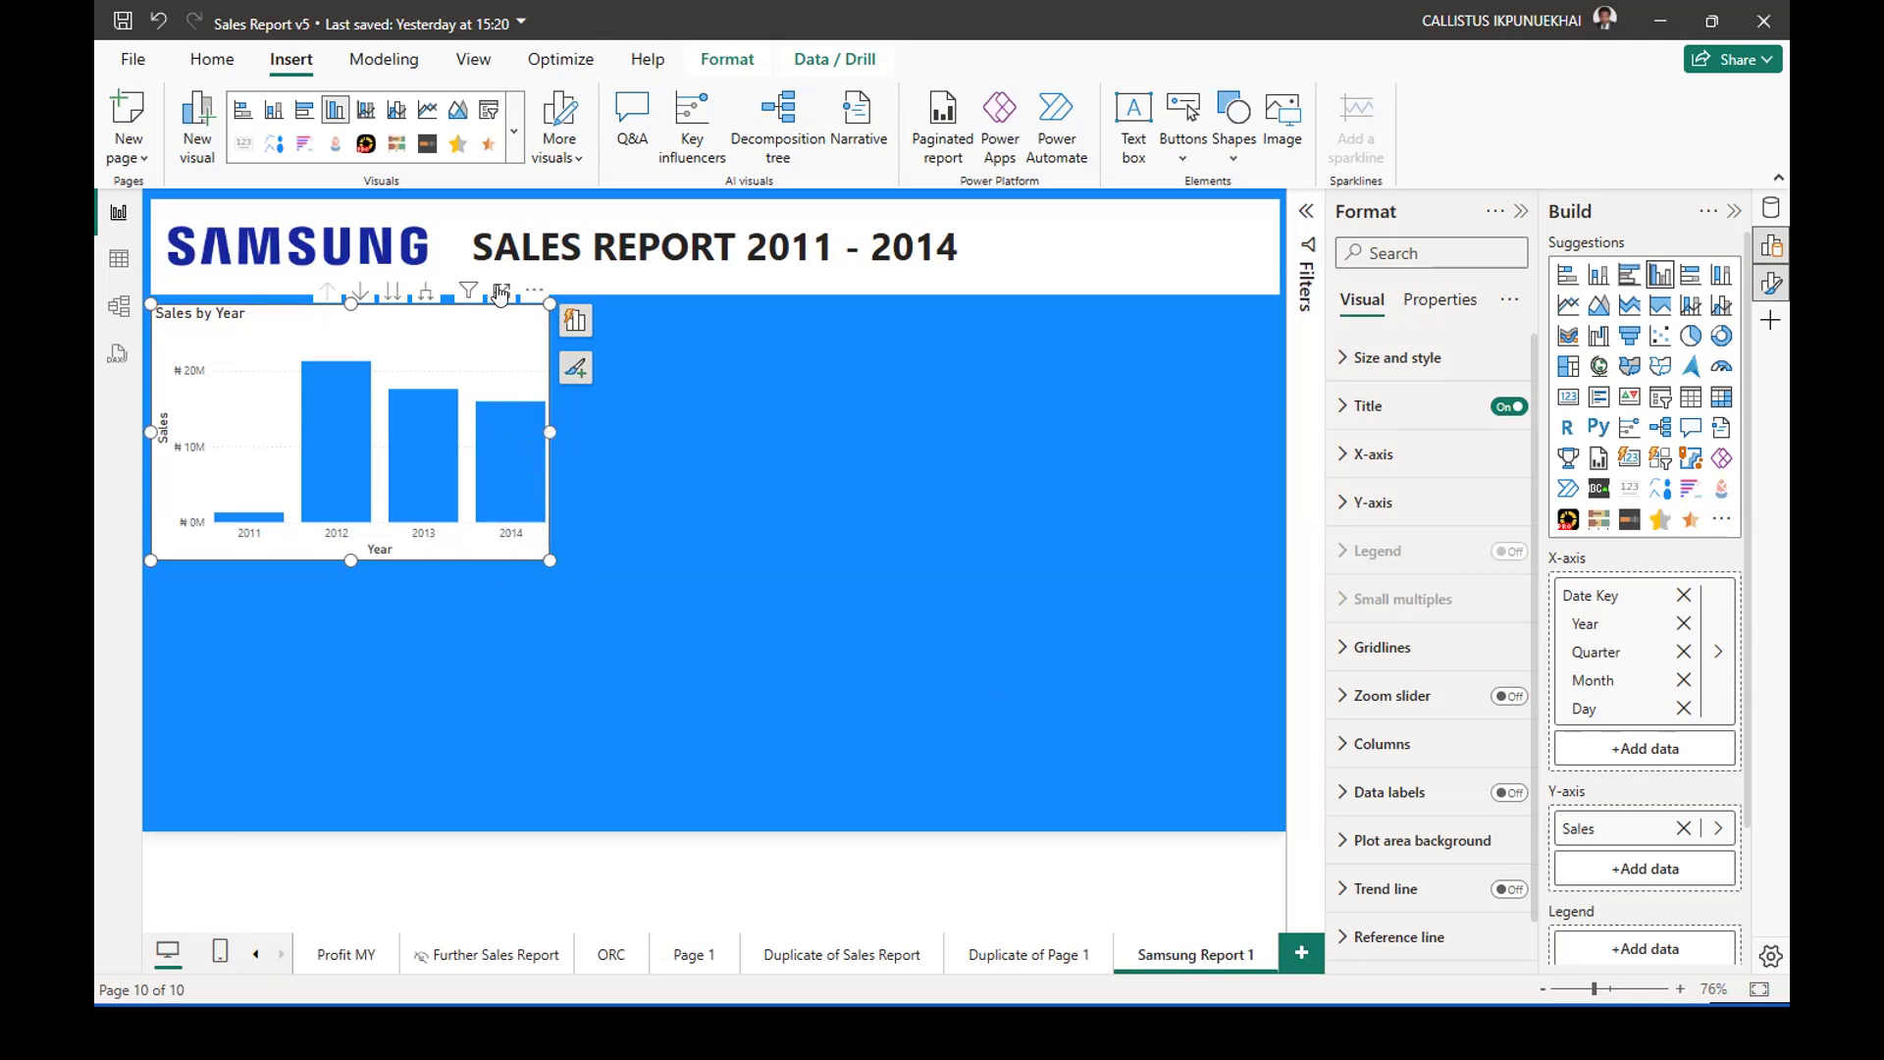
left_click(501, 295)
right_click(1144, 490)
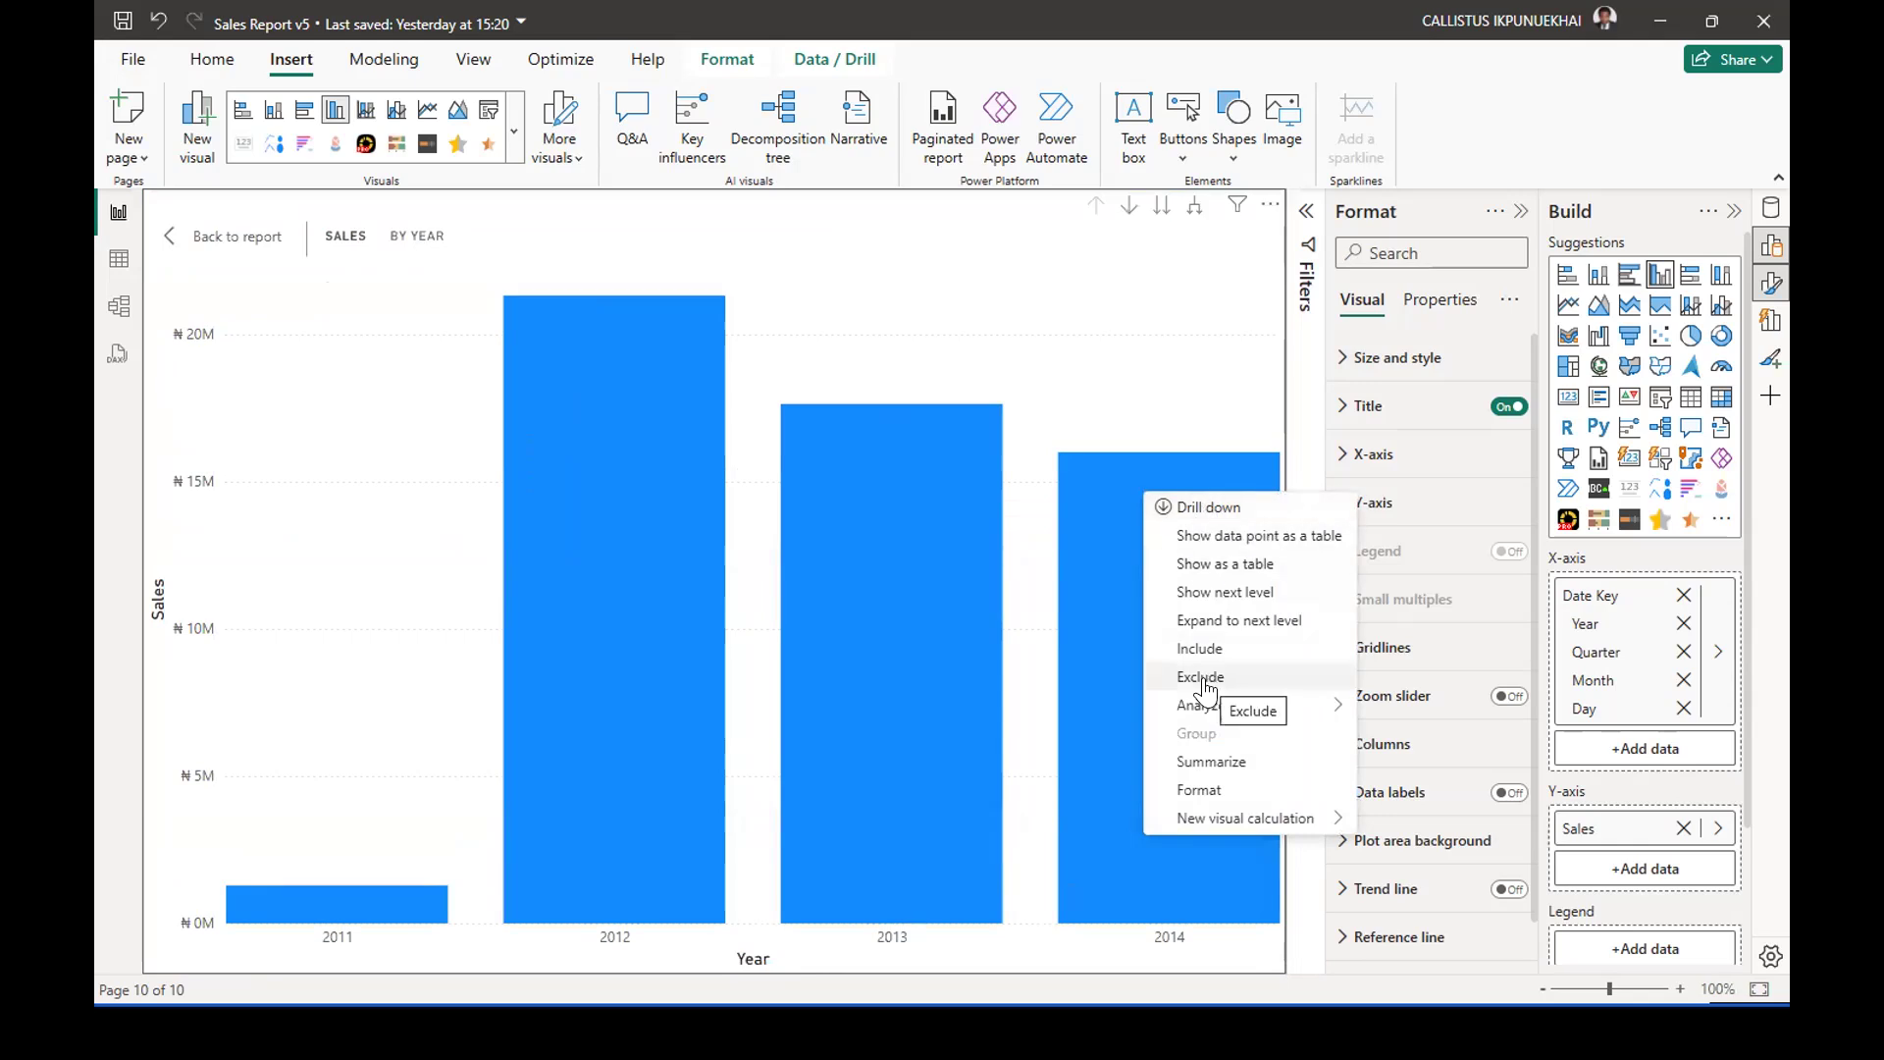
mouse_move(1209, 711)
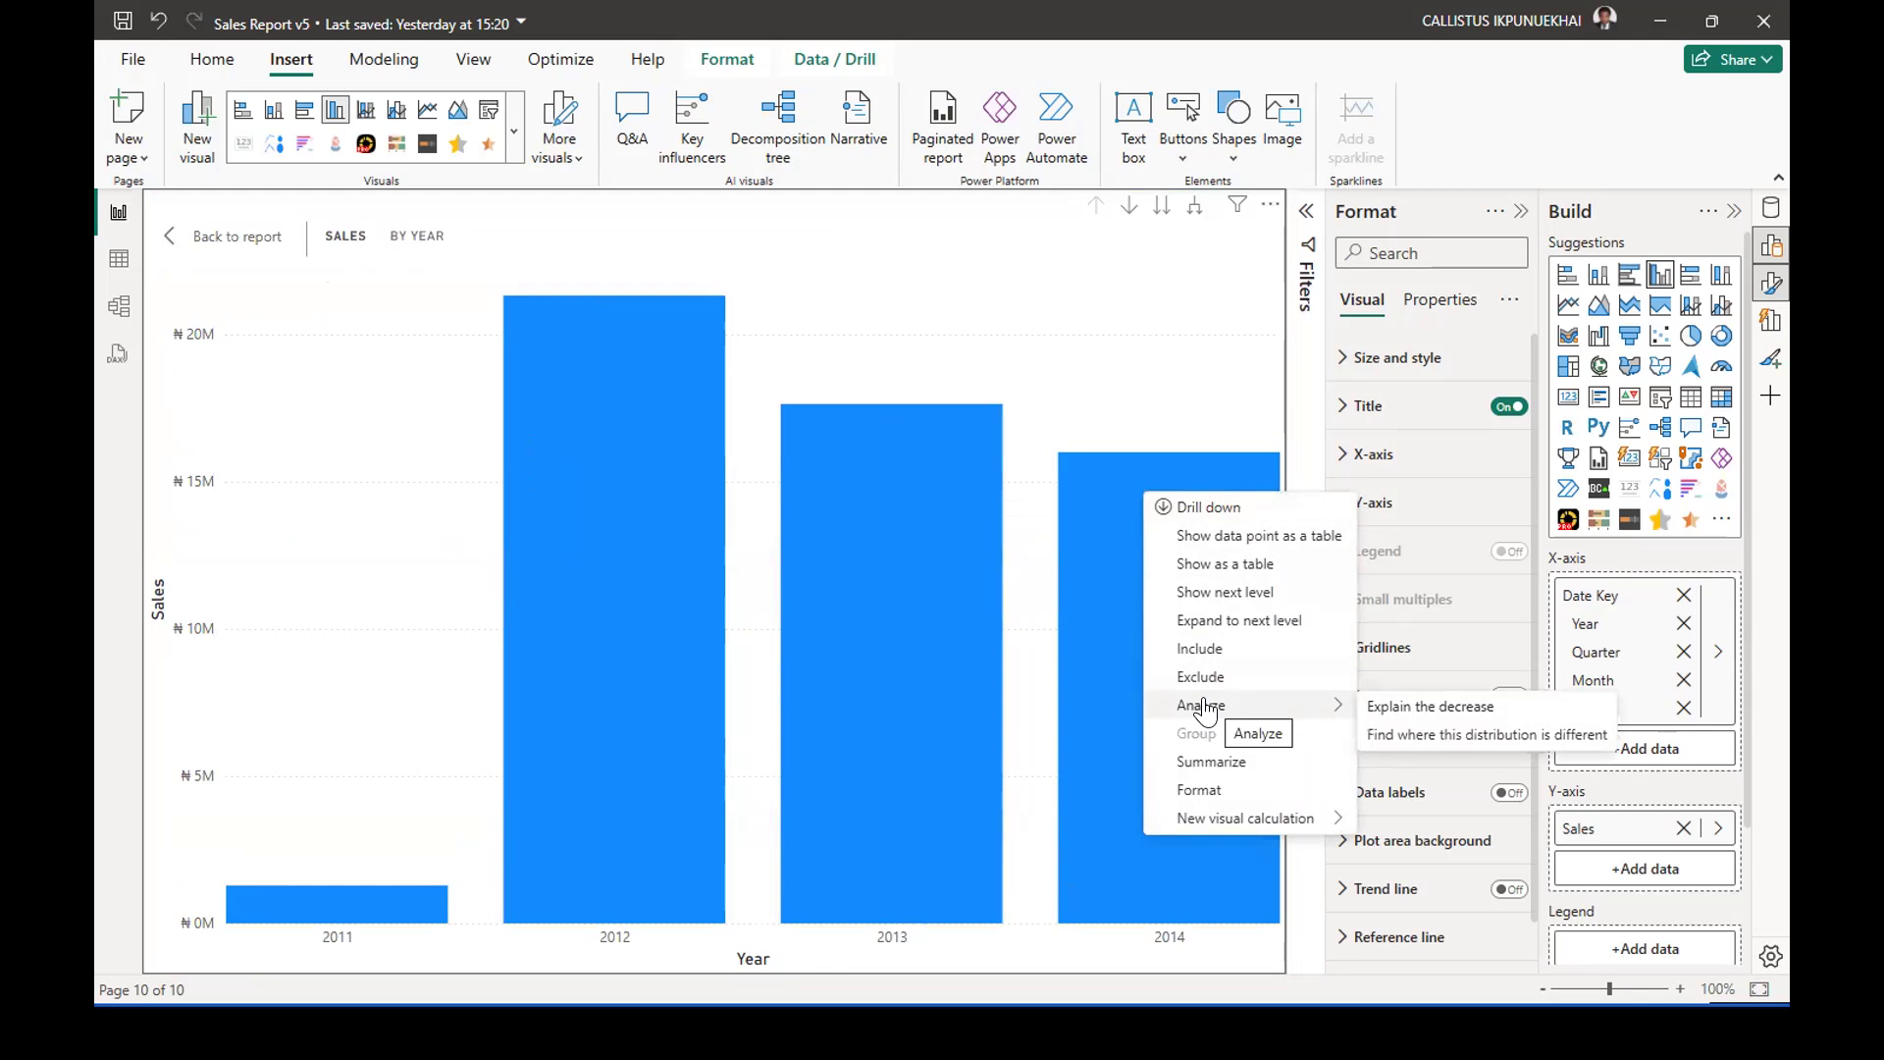
left_click(175, 238)
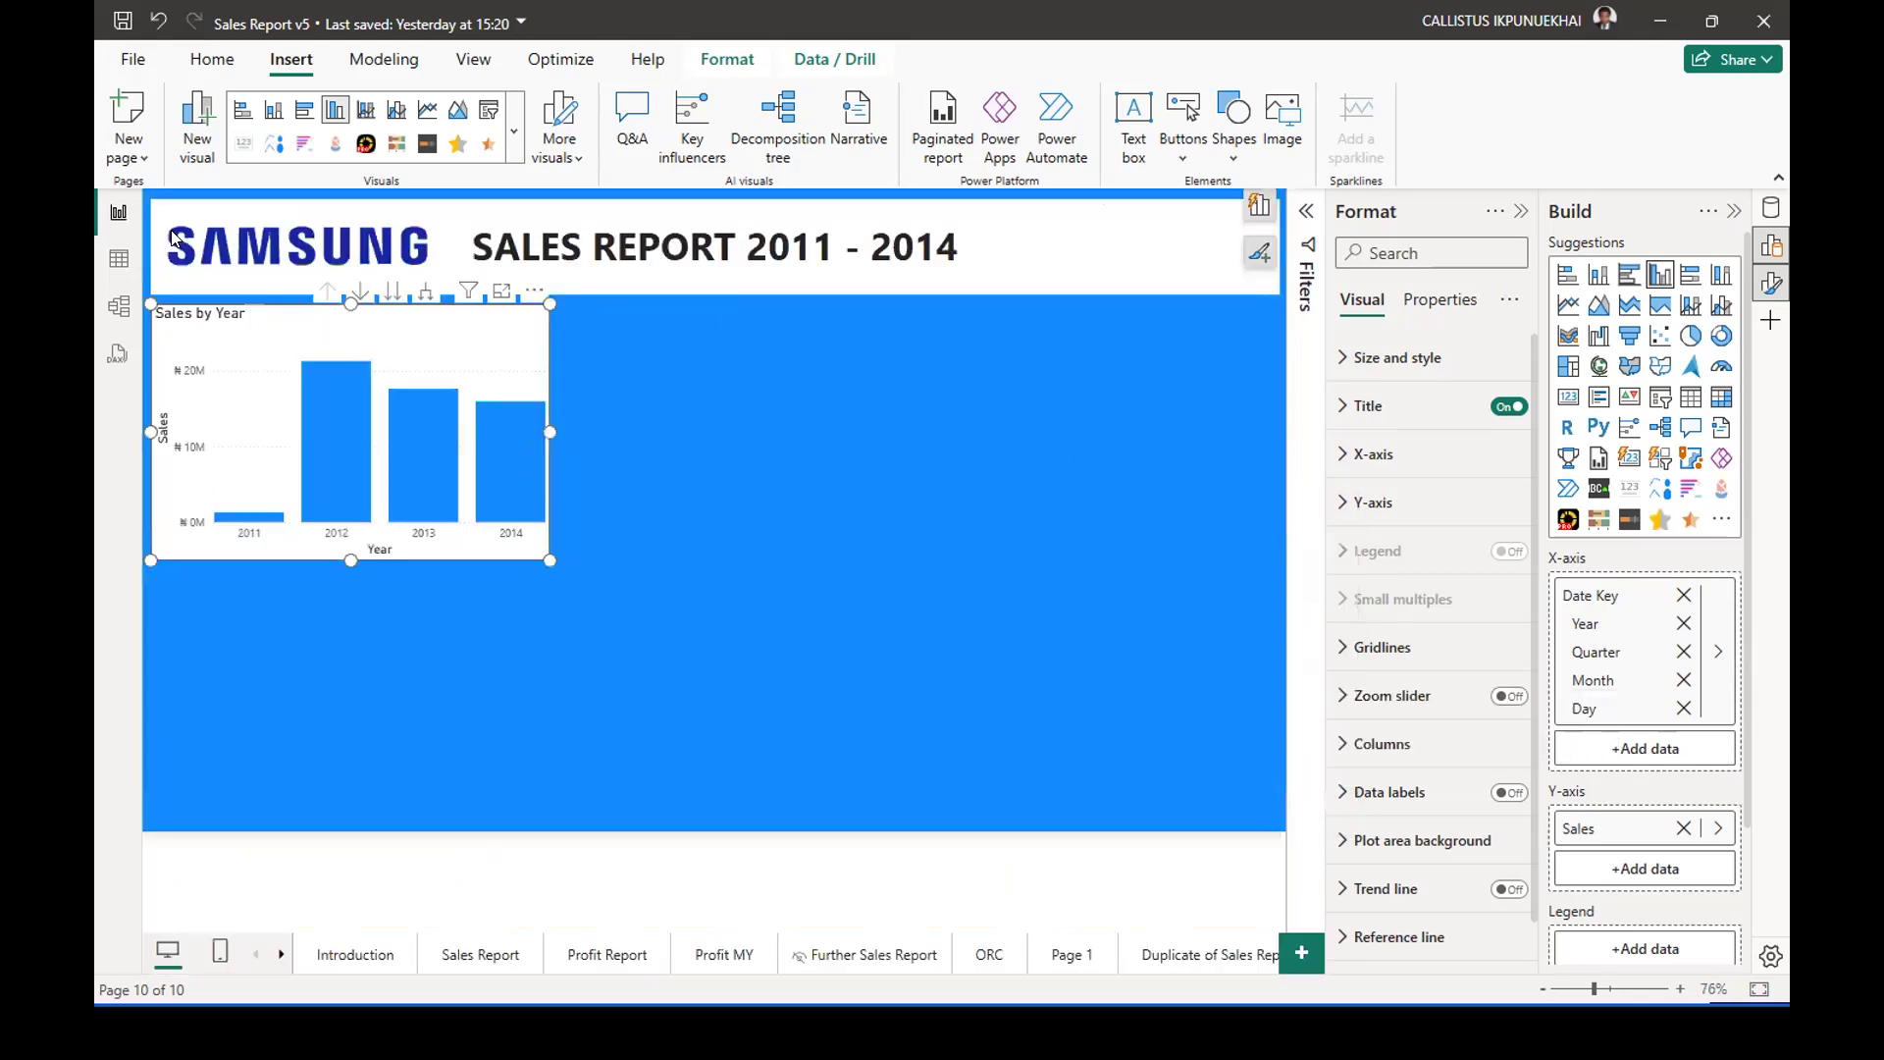
left_click(707, 534)
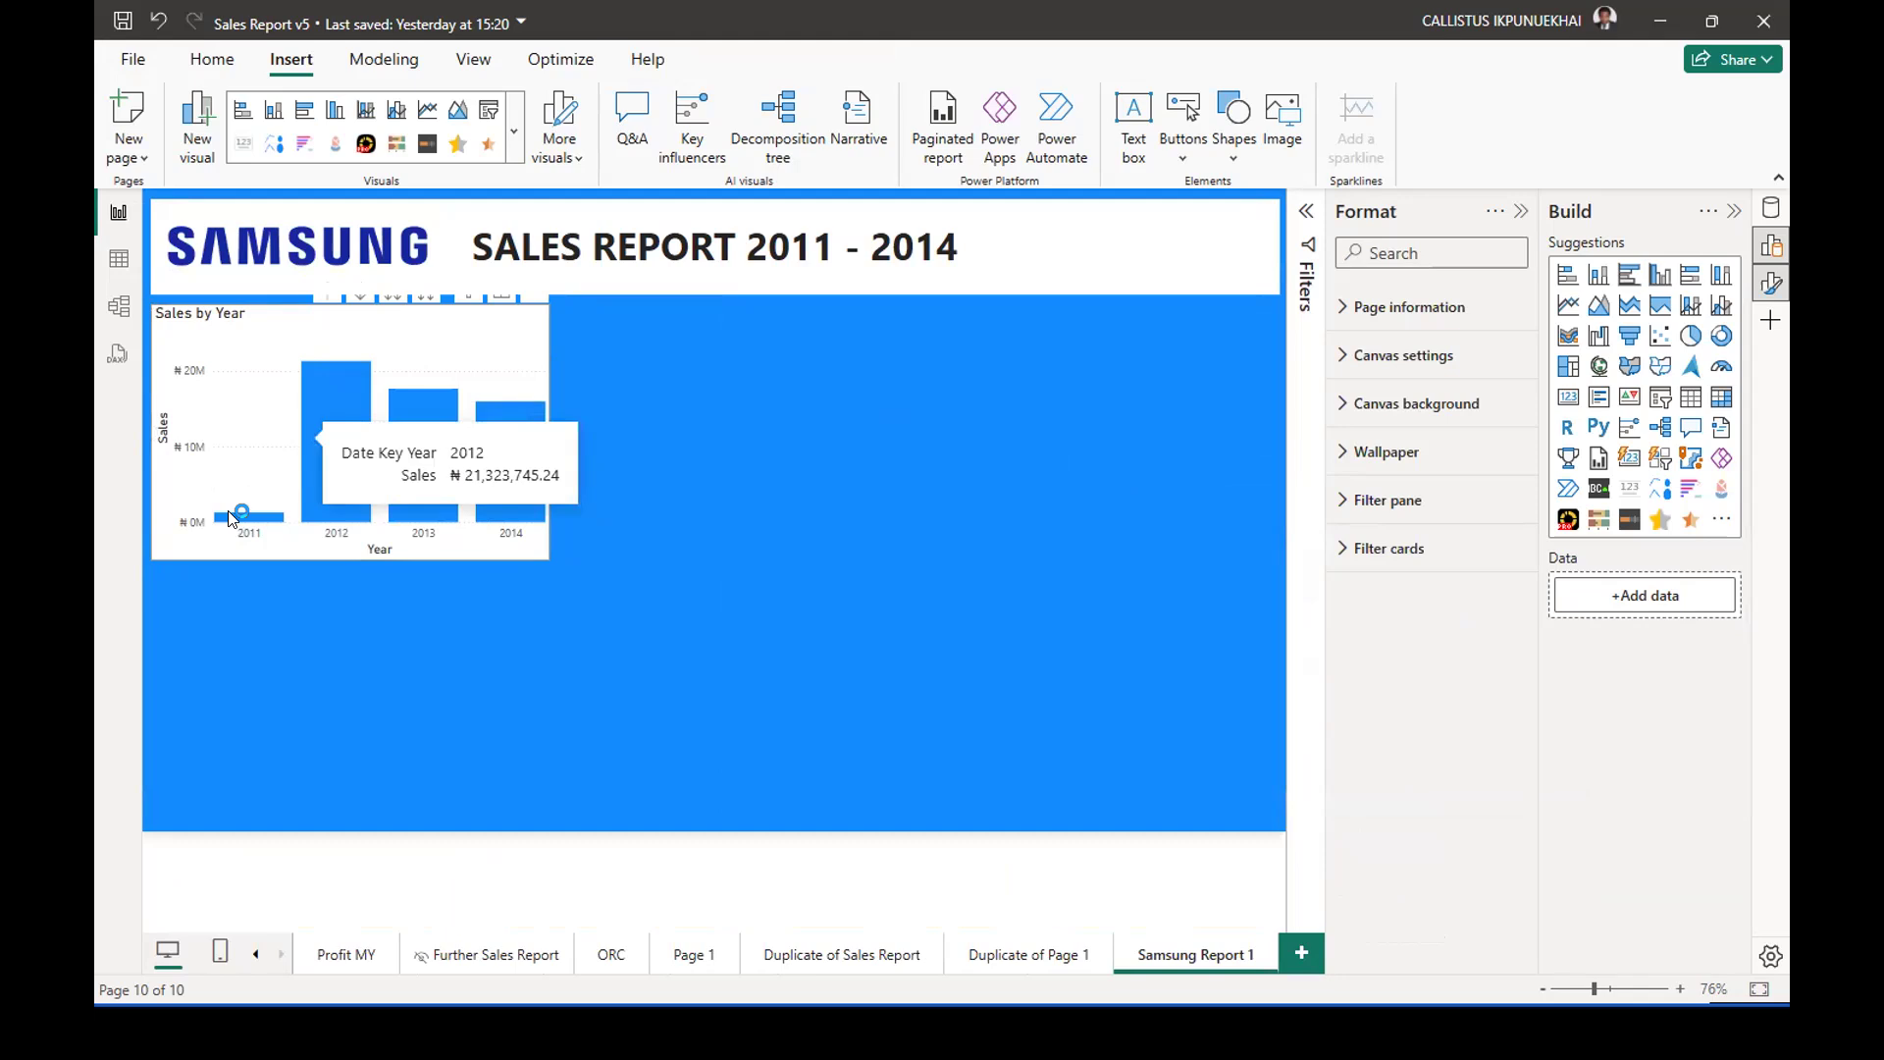
Examine the analysis options for the 2012 column of the Sales by Year chart.
right_click(325, 407)
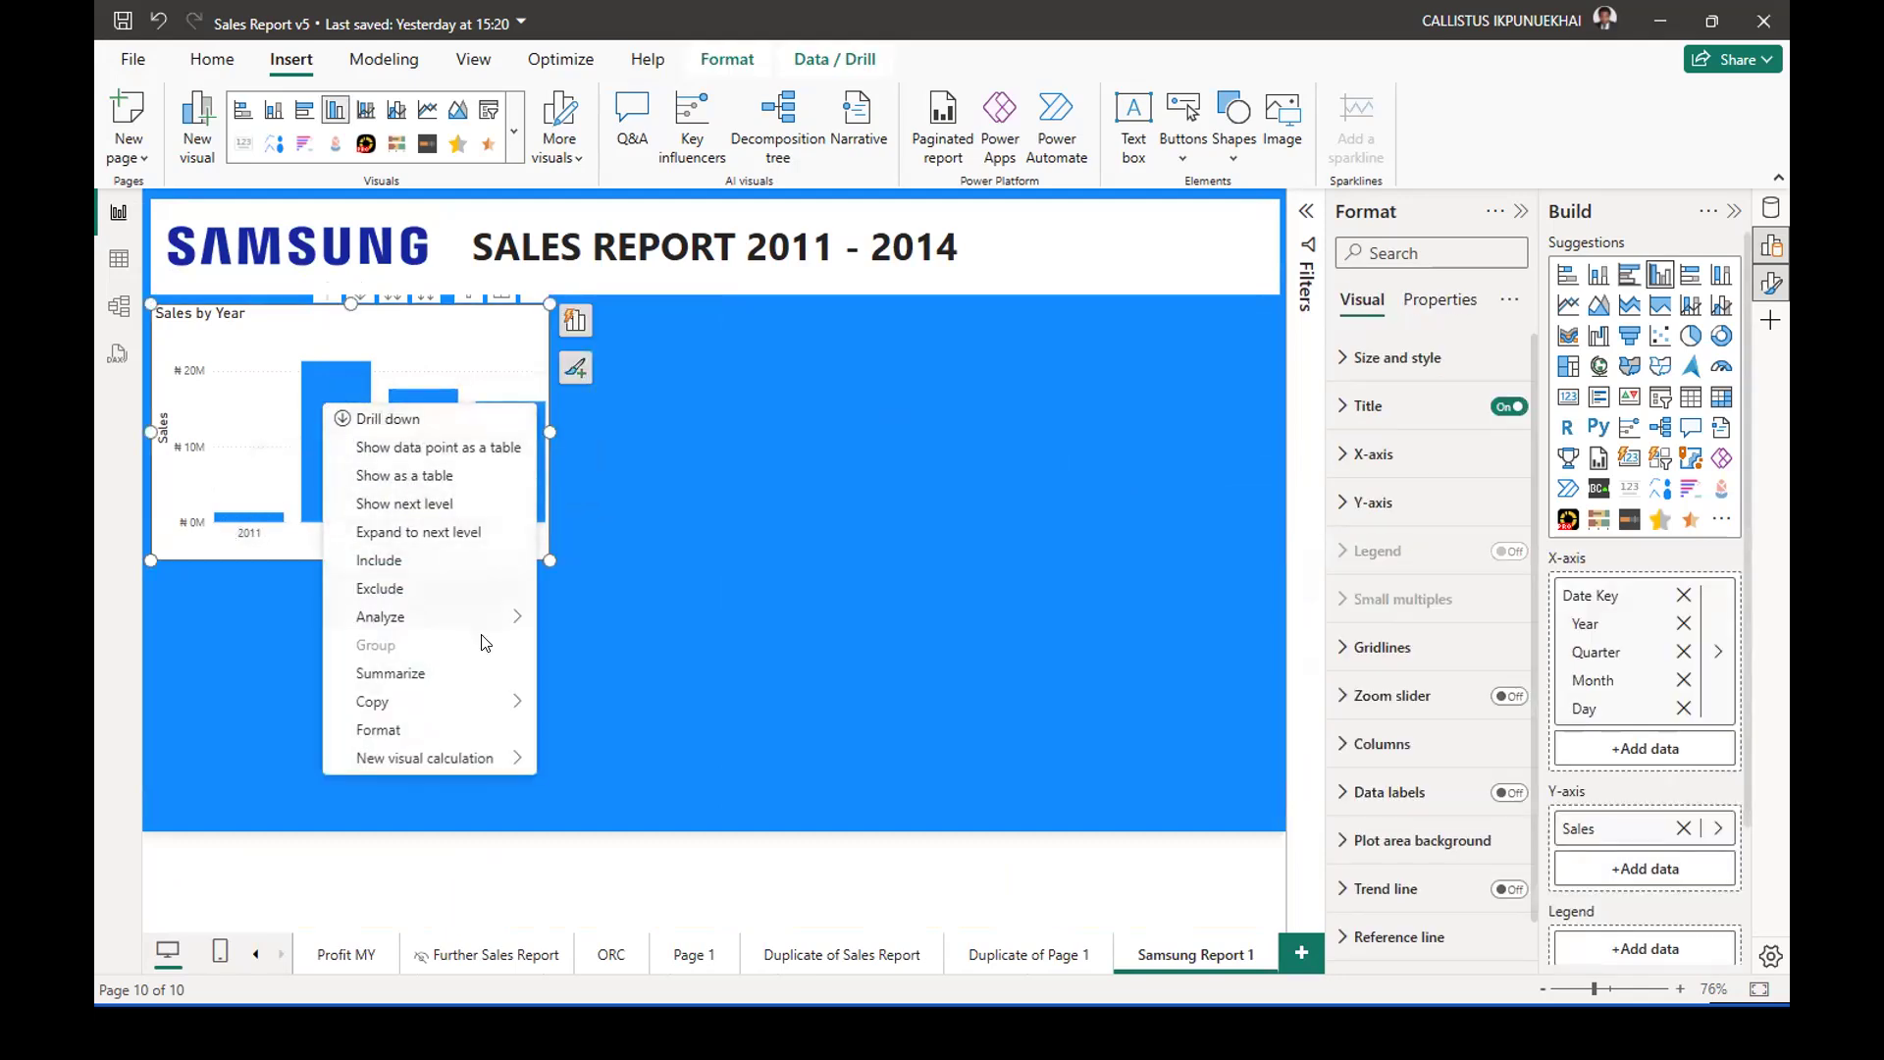
mouse_move(480, 628)
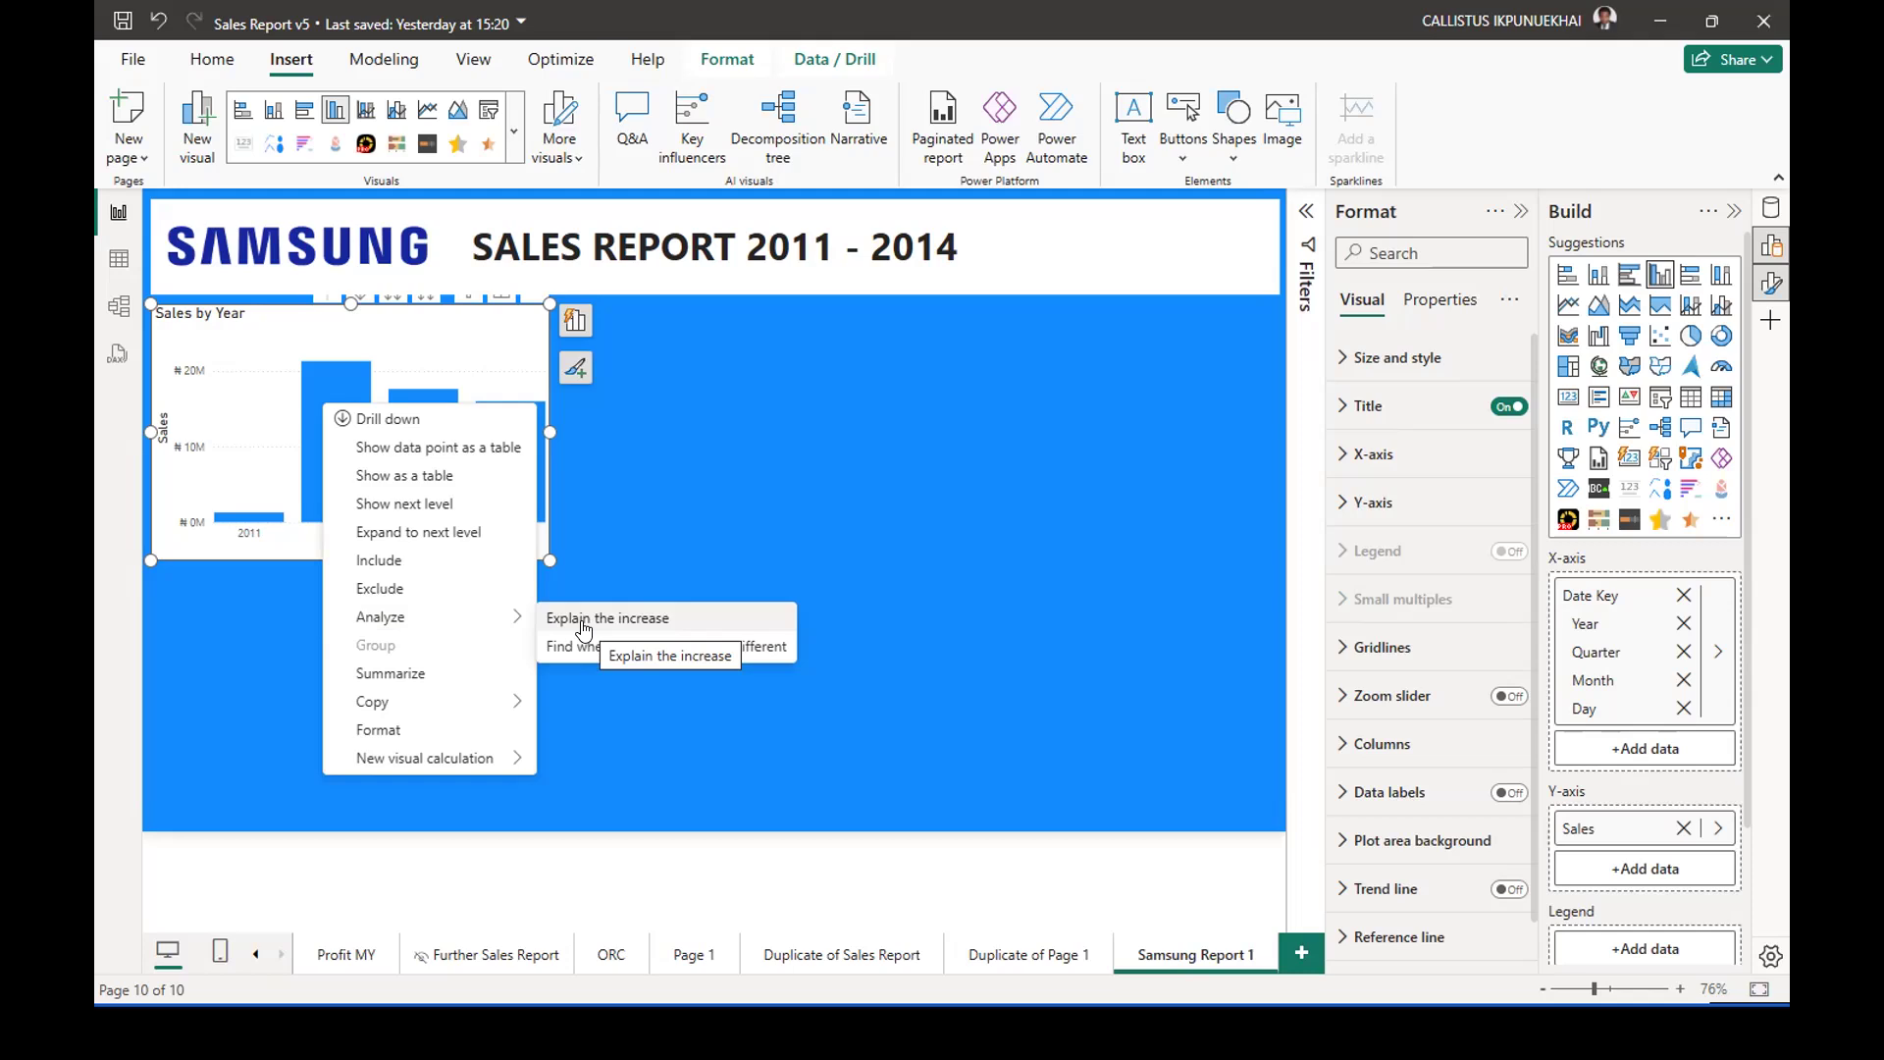
left_click(677, 491)
Generate the explanation of the 2014 sales decrease from the Sales by Year chart and read through its waterfall breakdowns.
right_click(498, 428)
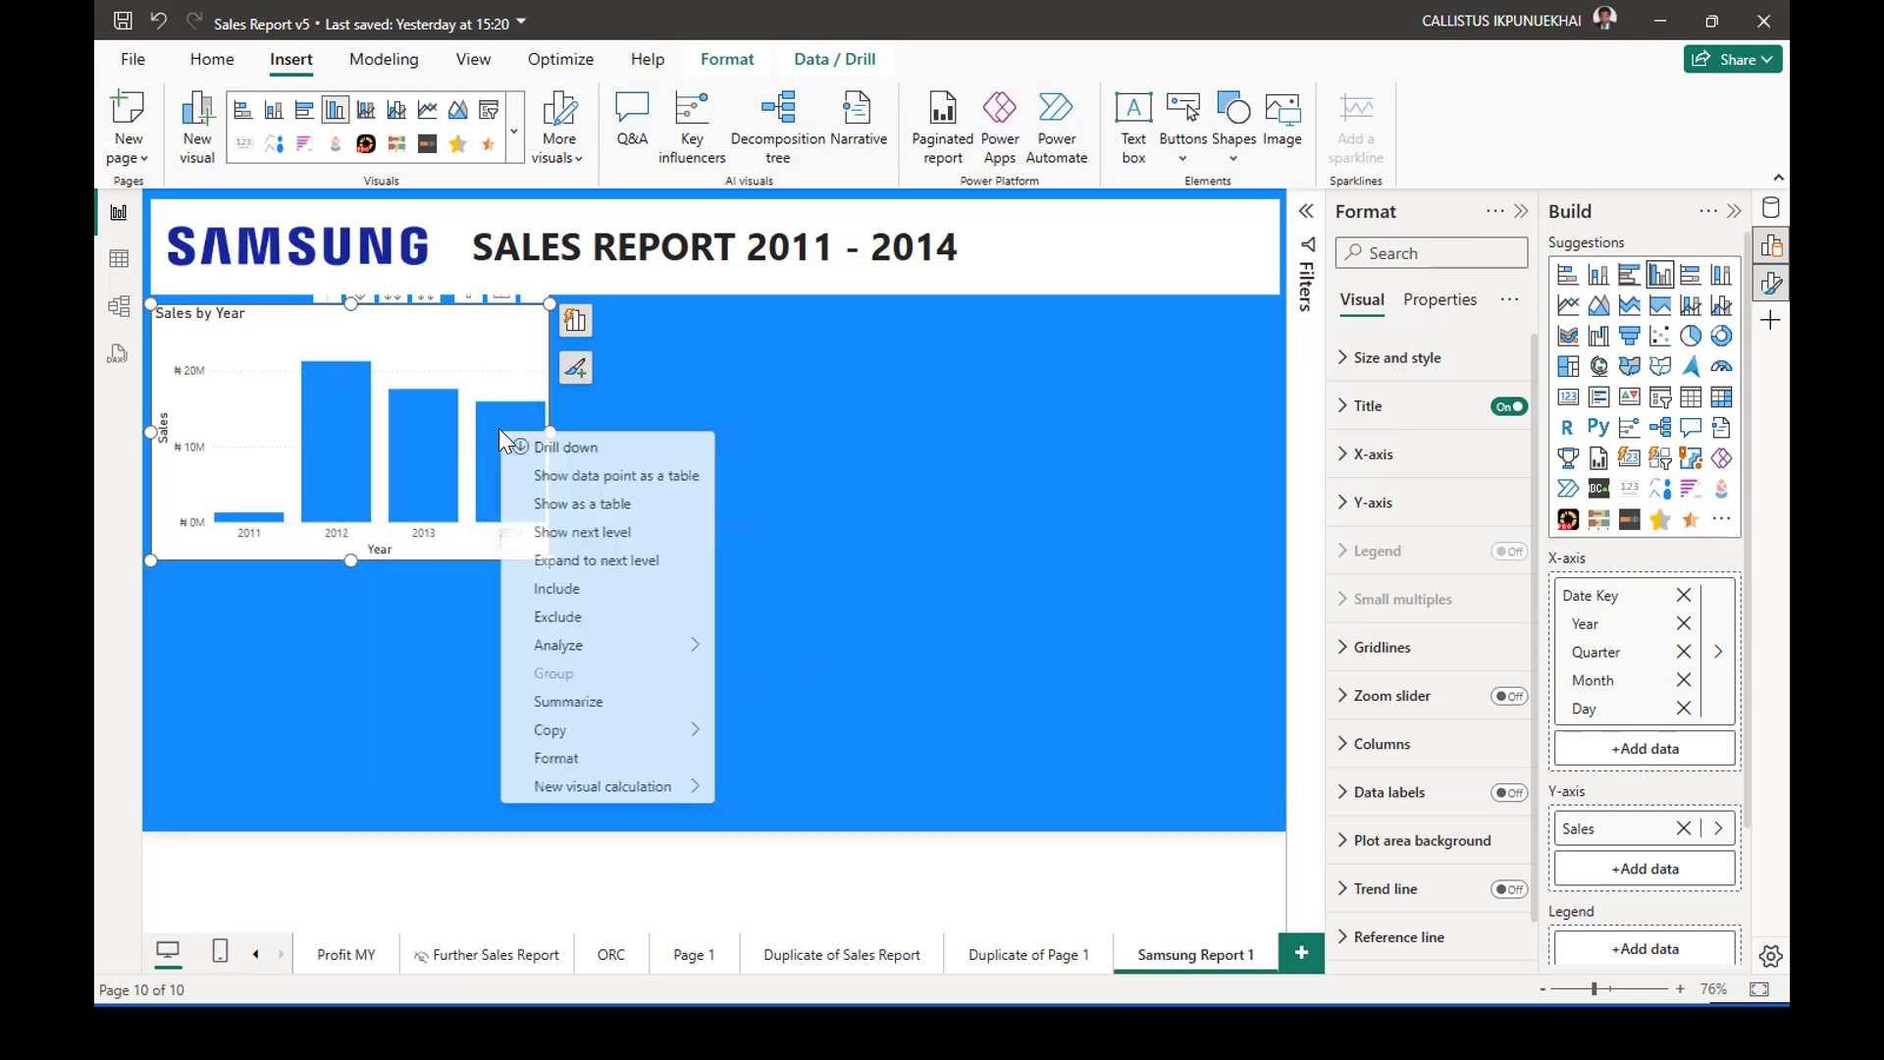
mouse_move(600, 648)
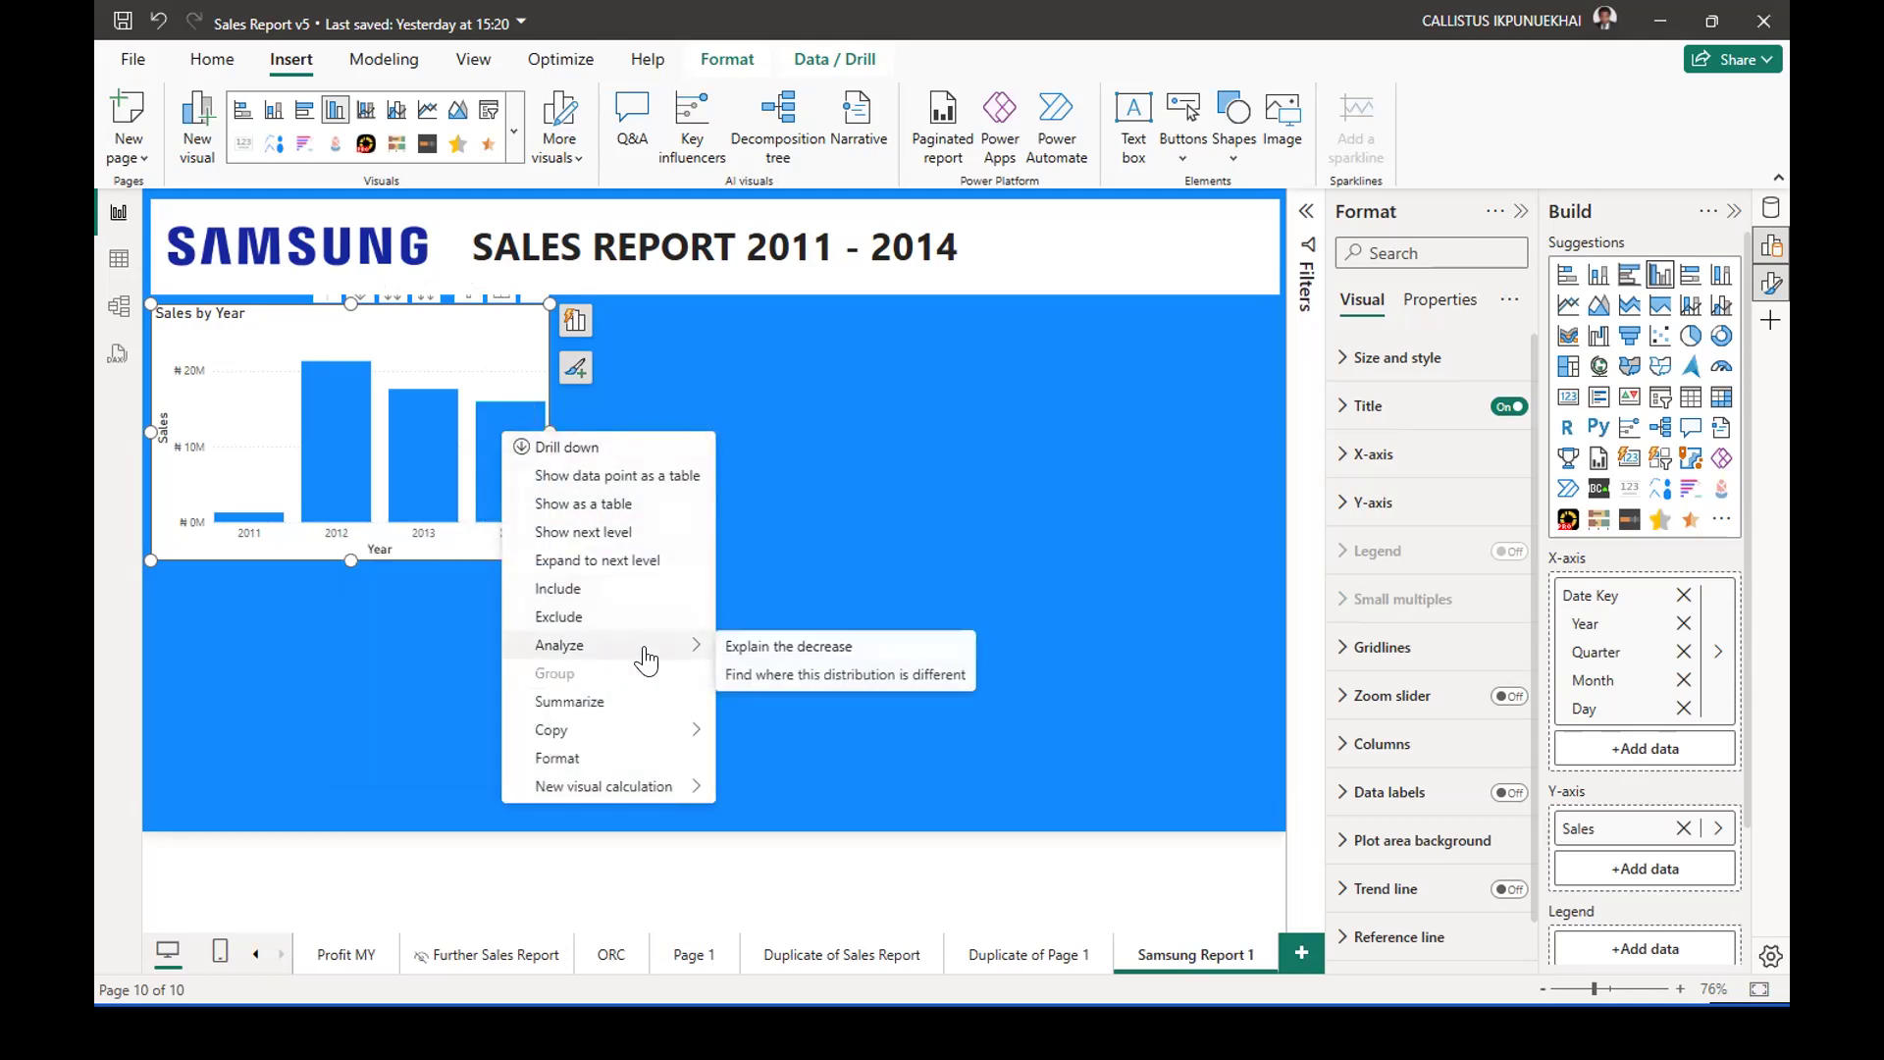
left_click(769, 647)
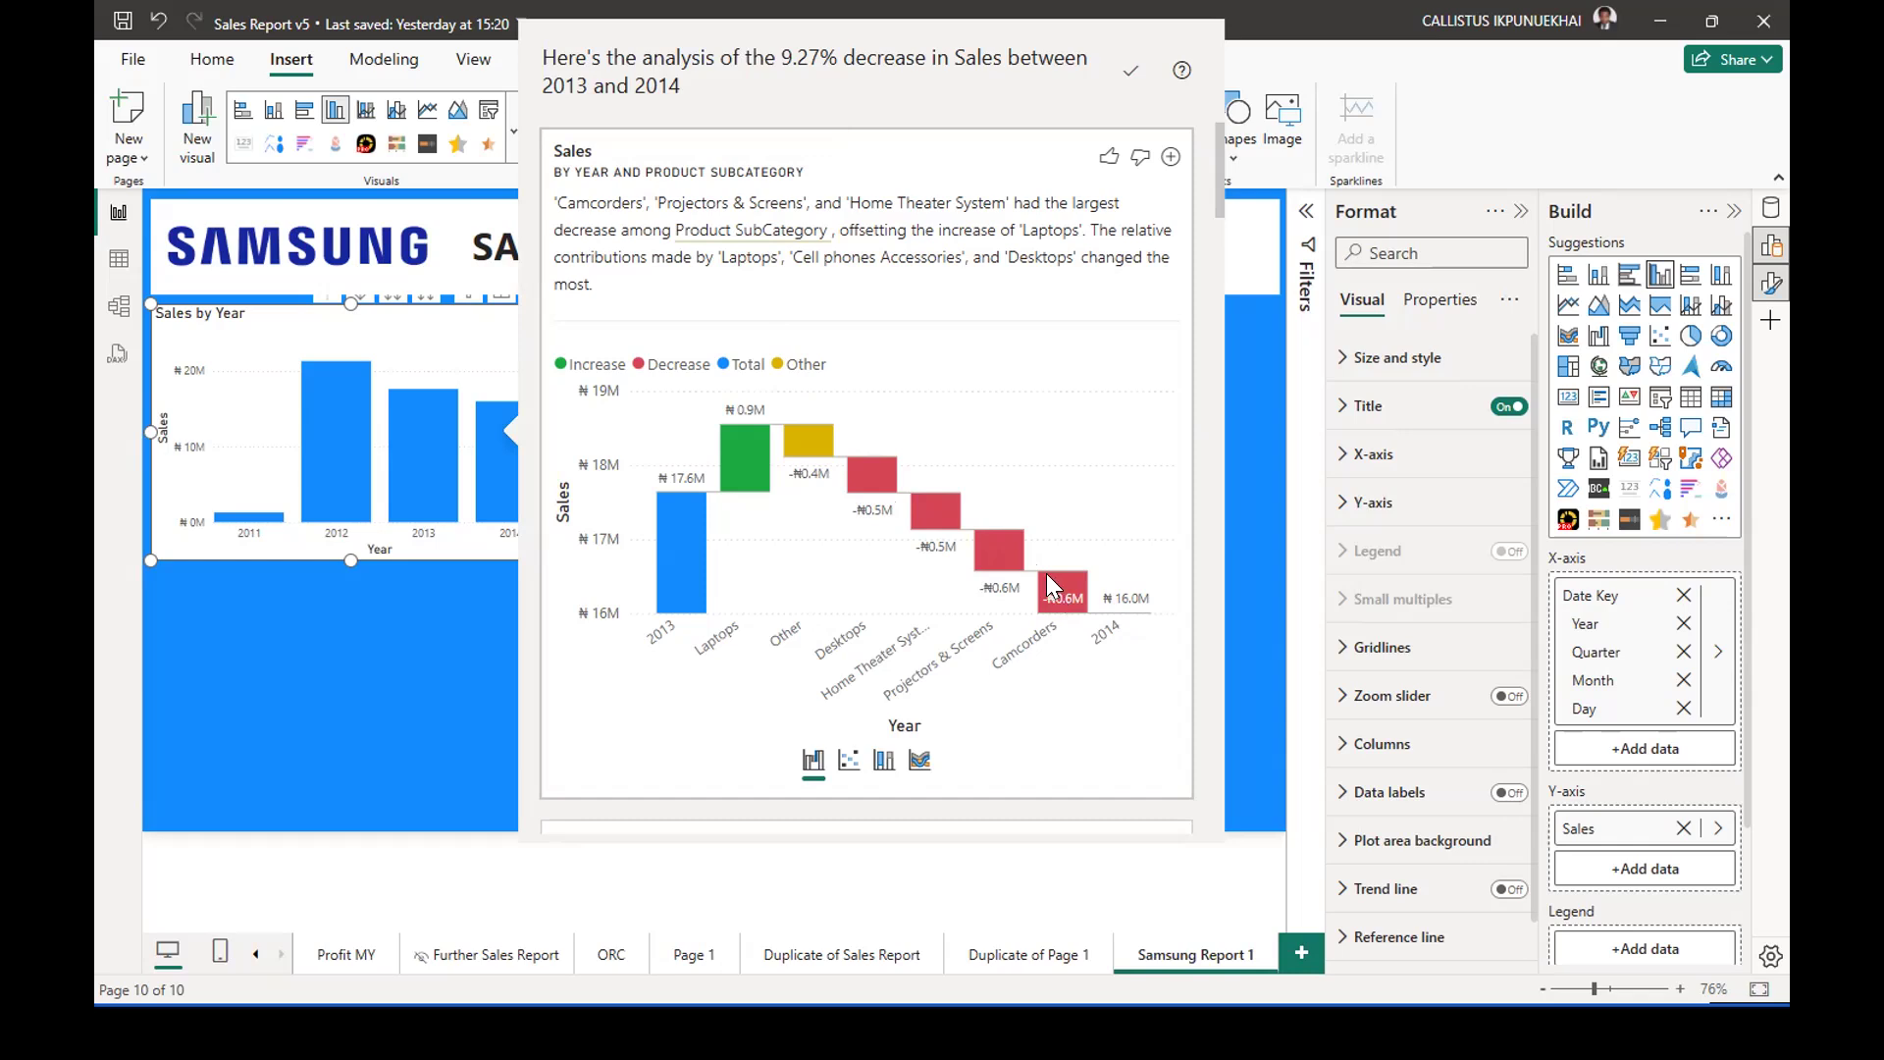
scroll(999, 525, "down", 5)
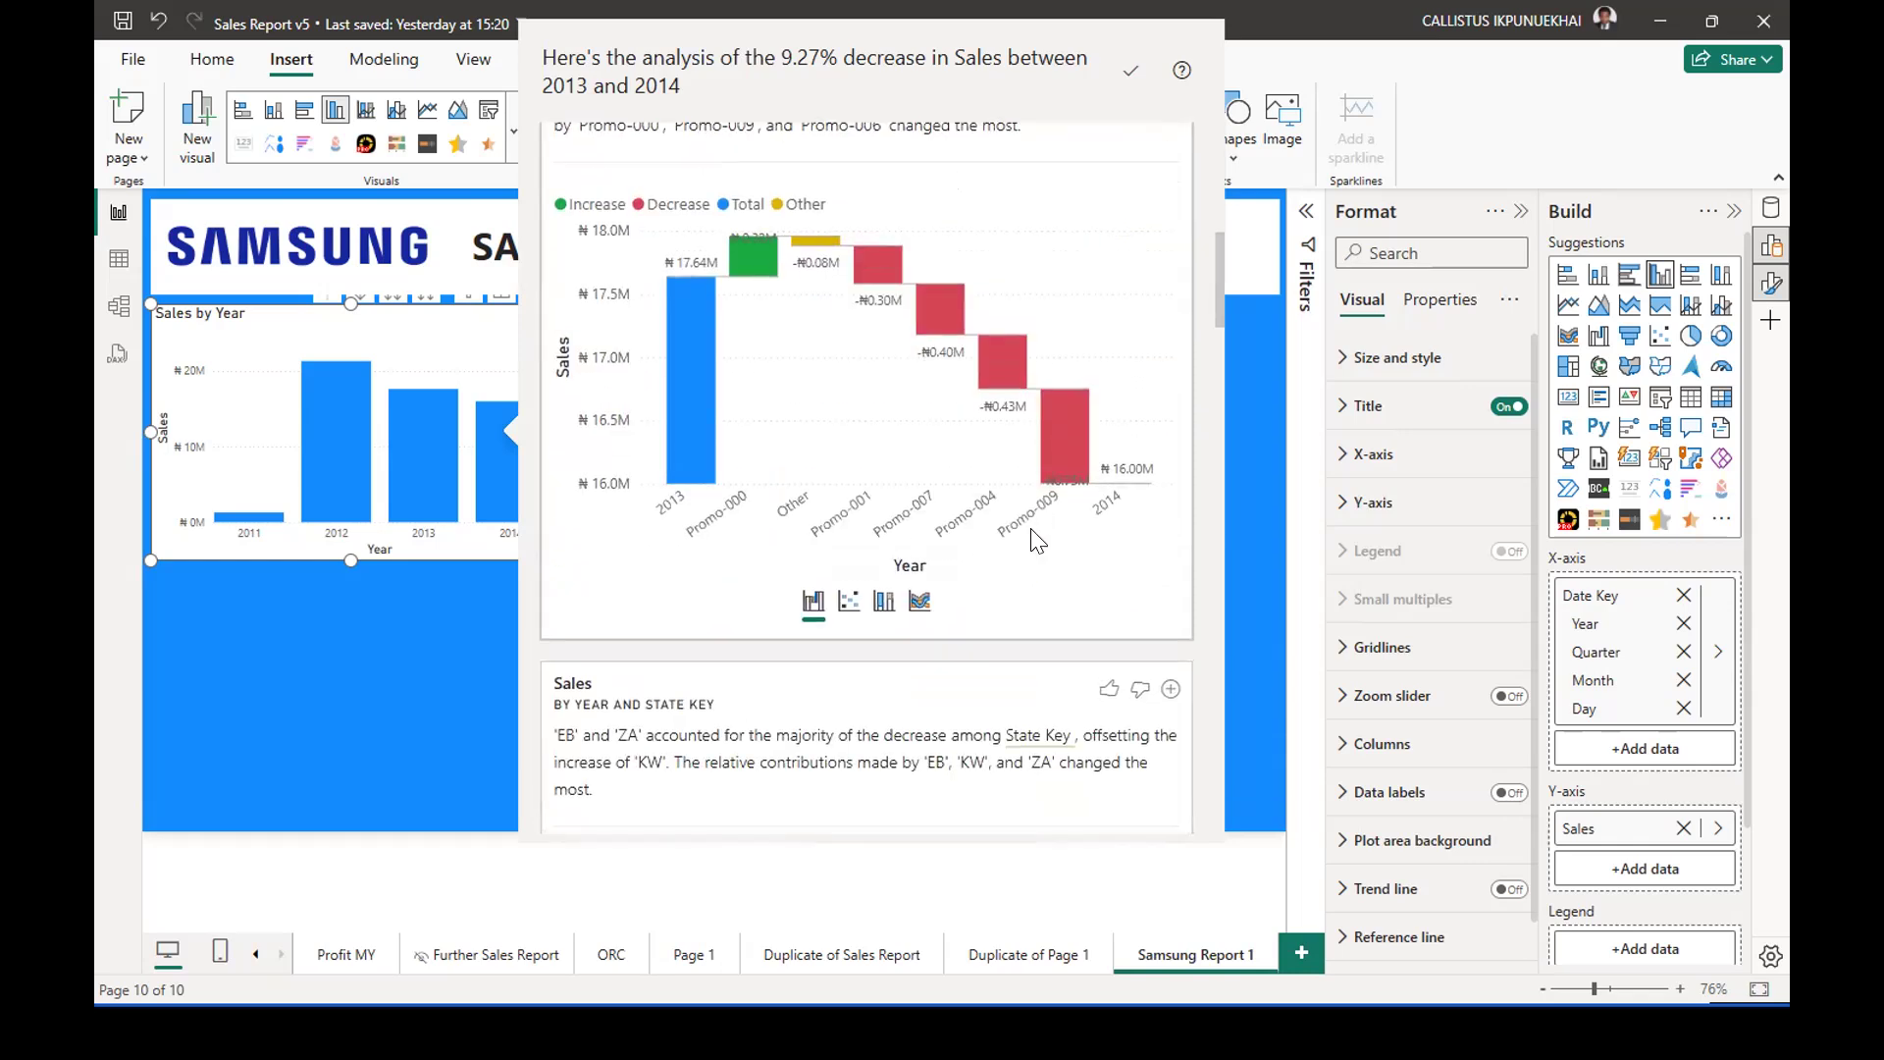
Review the promotion, state and zone breakdowns of the 2014 sales decrease and add the Zone waterfall chart to the report page.
scroll(876, 445, "up", 1)
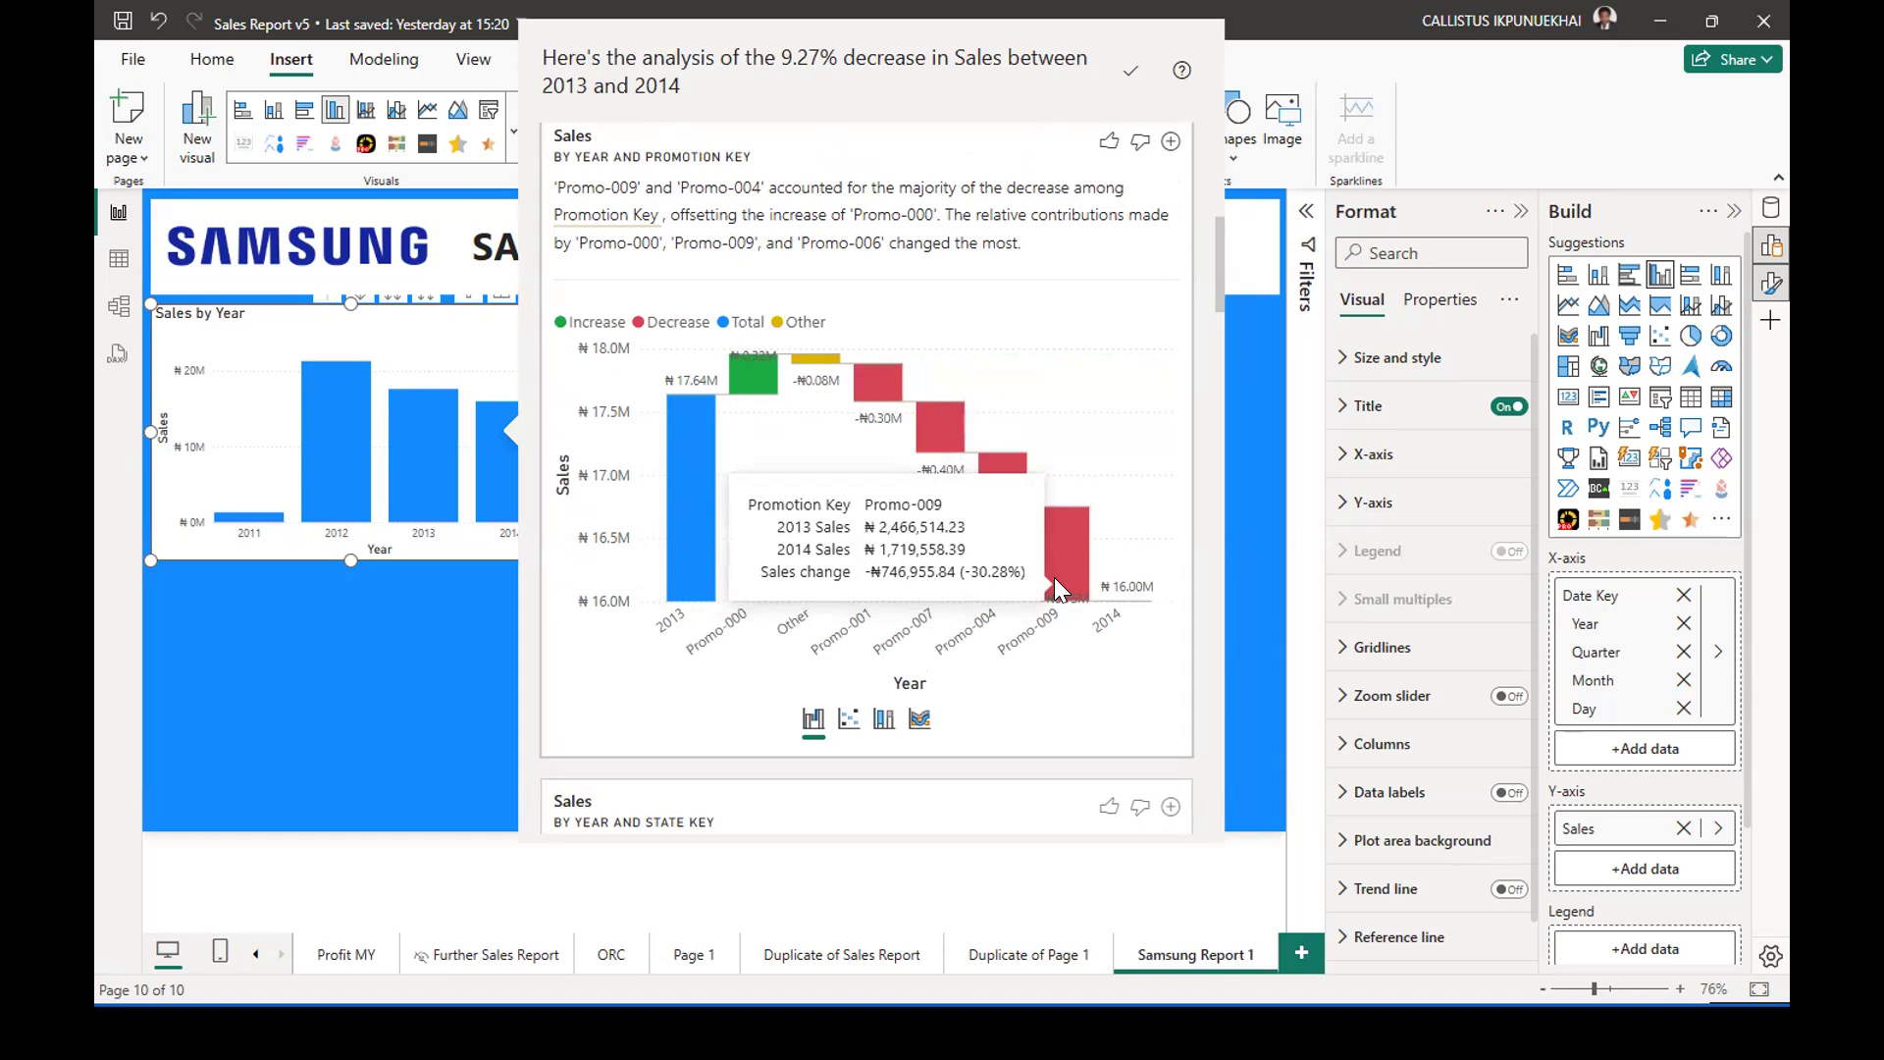
scroll(1053, 577, "down", 3)
scroll(1054, 583, "down", 3)
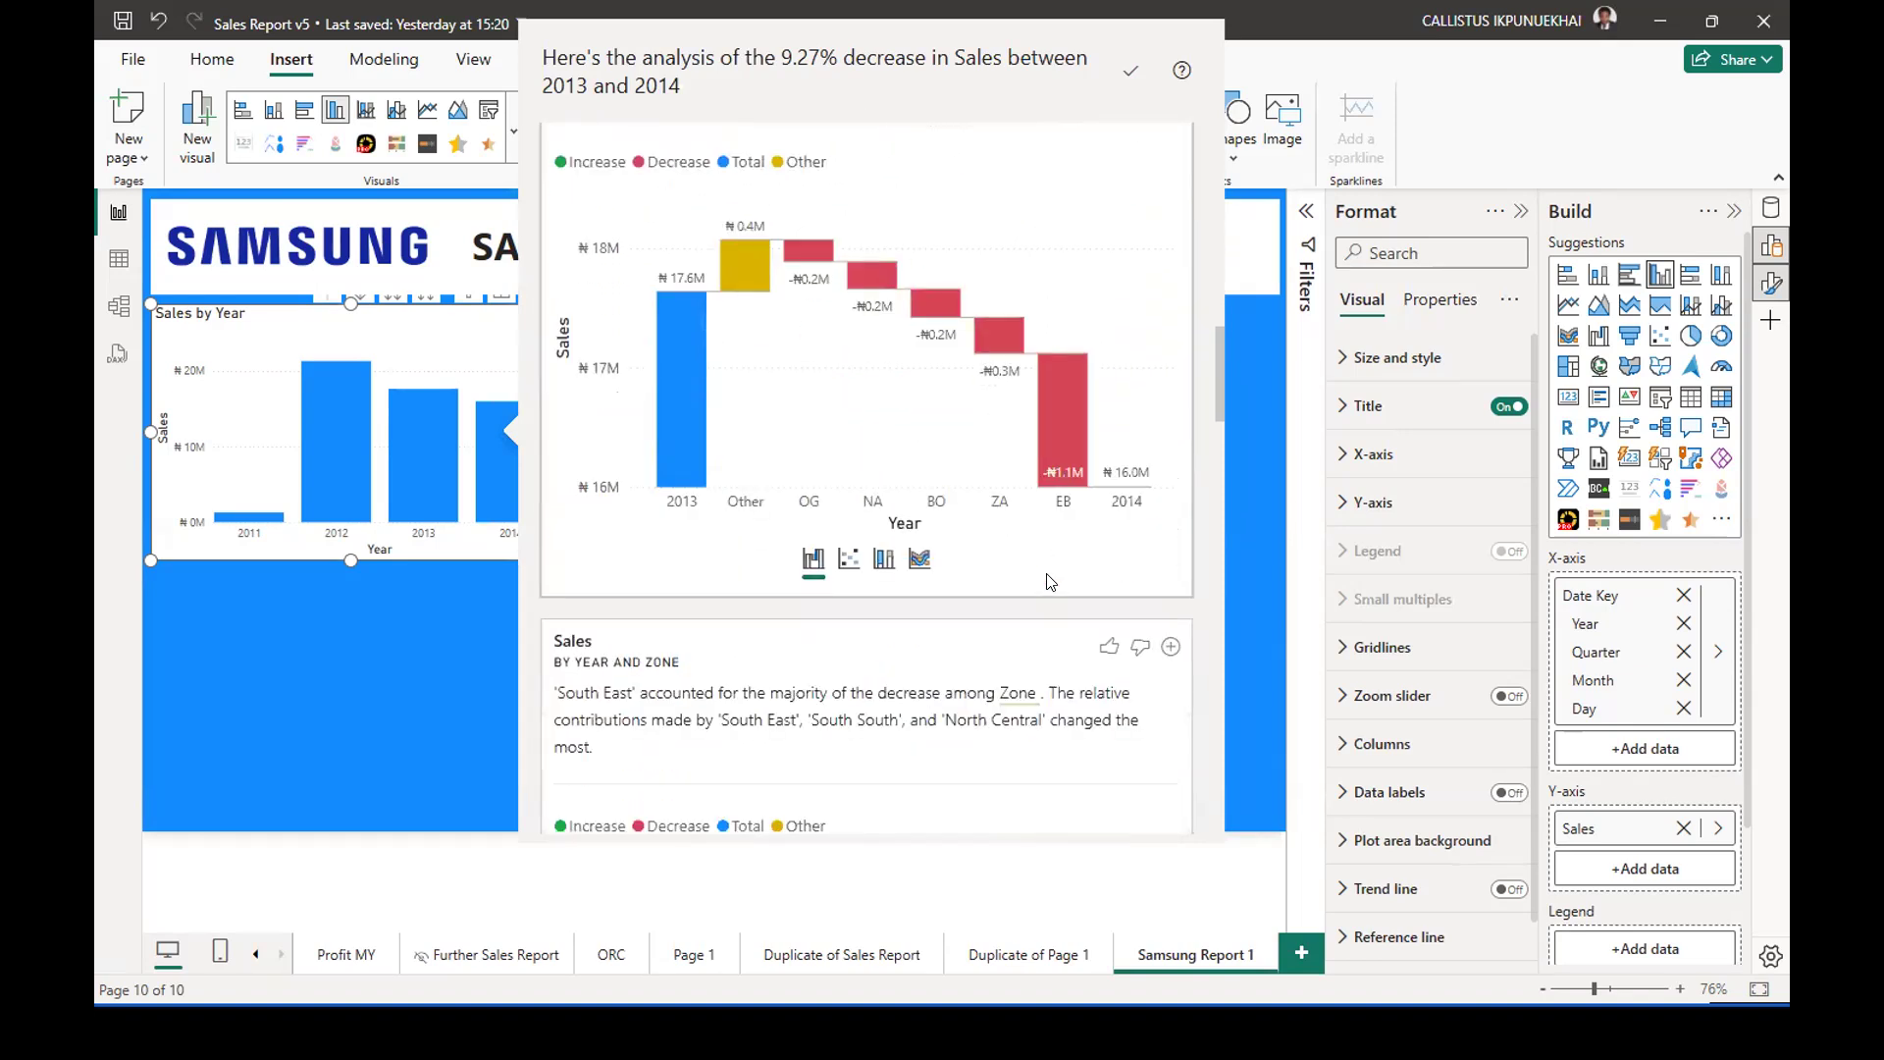
scroll(981, 540, "down", 1)
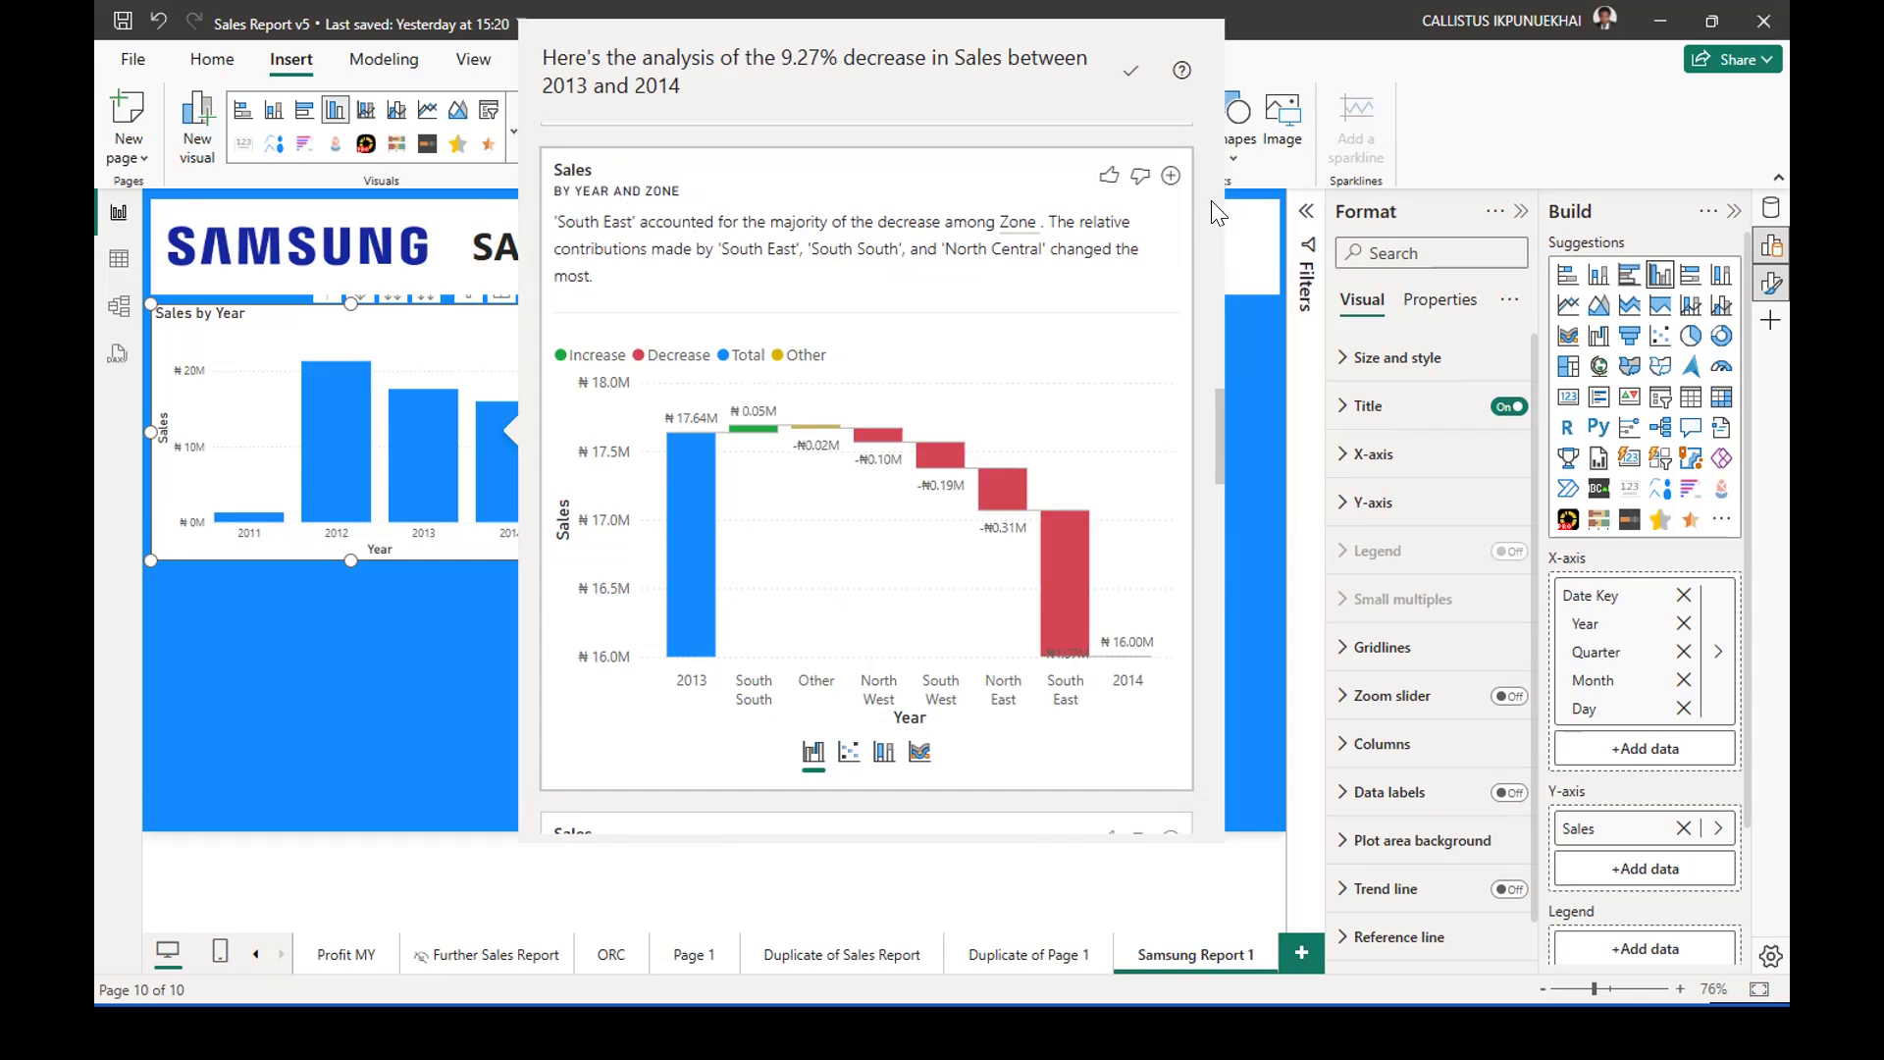
left_click(1169, 176)
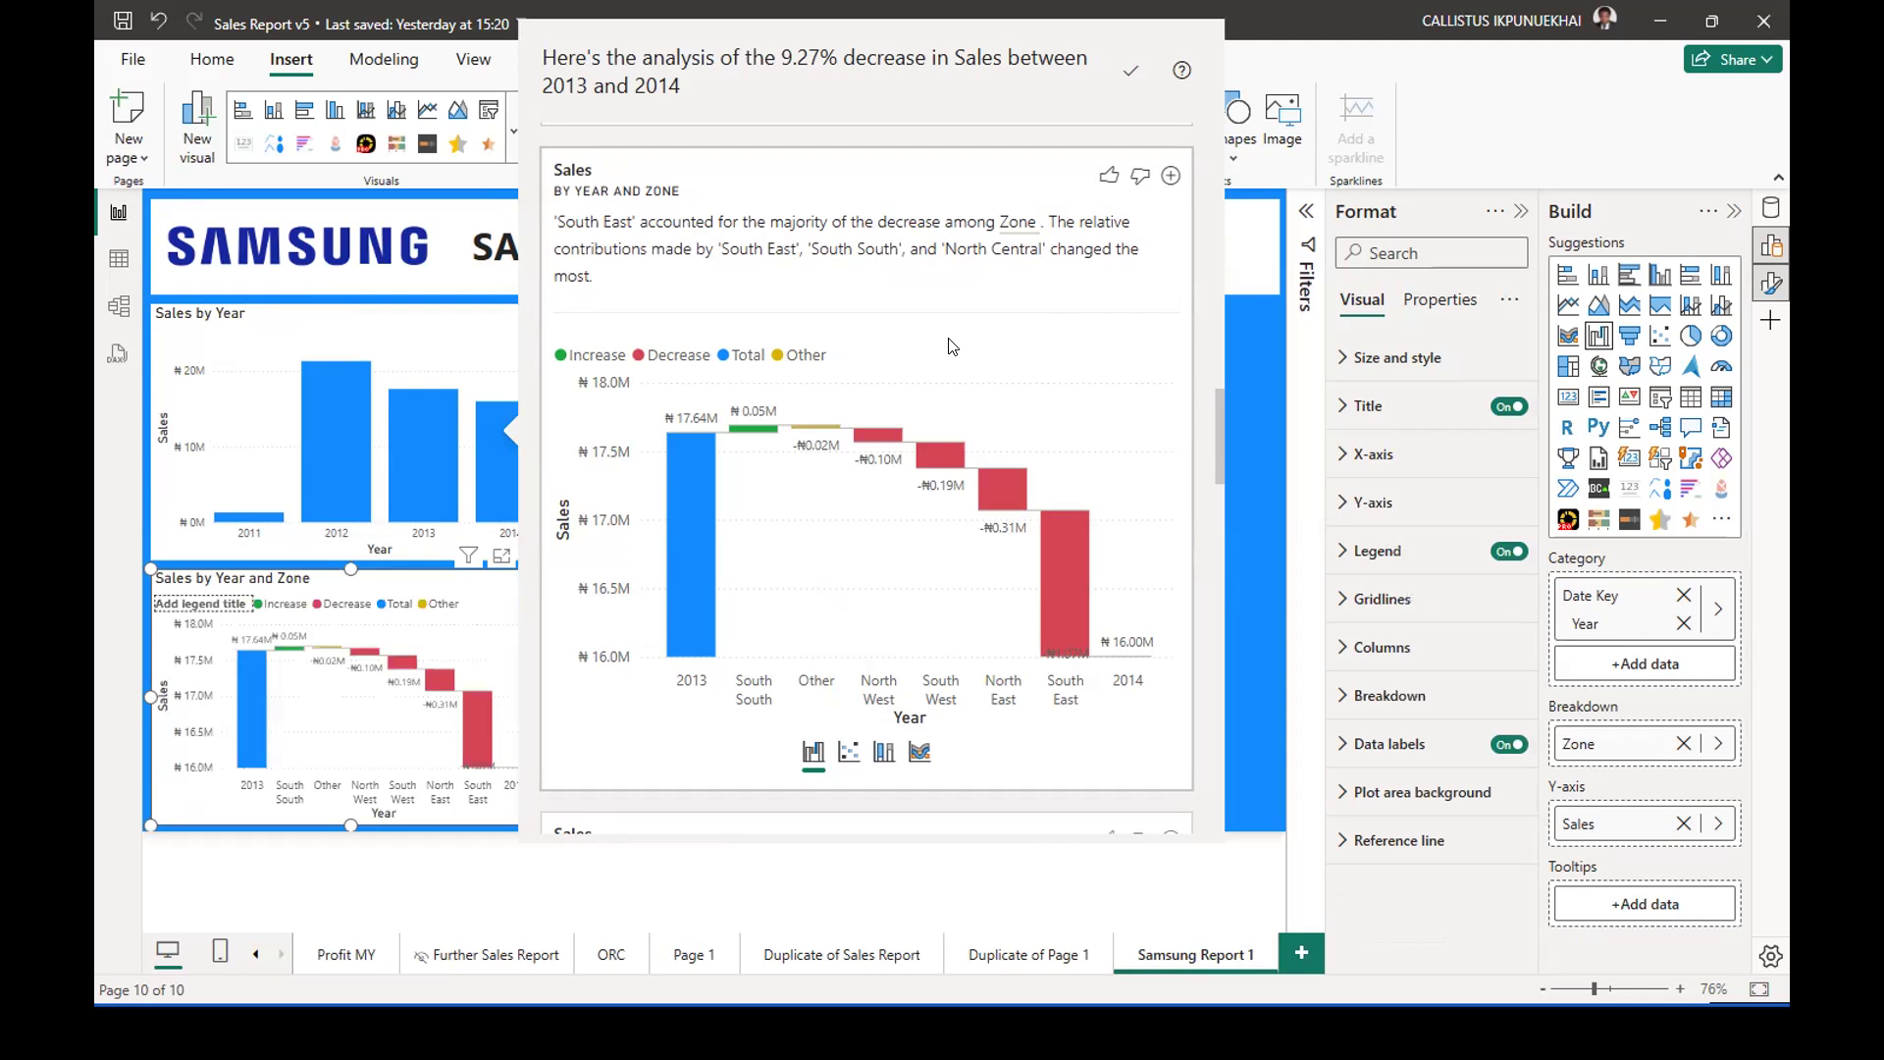
Add the Product Category and Channel Key waterfall charts from the sales decrease analysis to the report page.
scroll(957, 355, "down", 5)
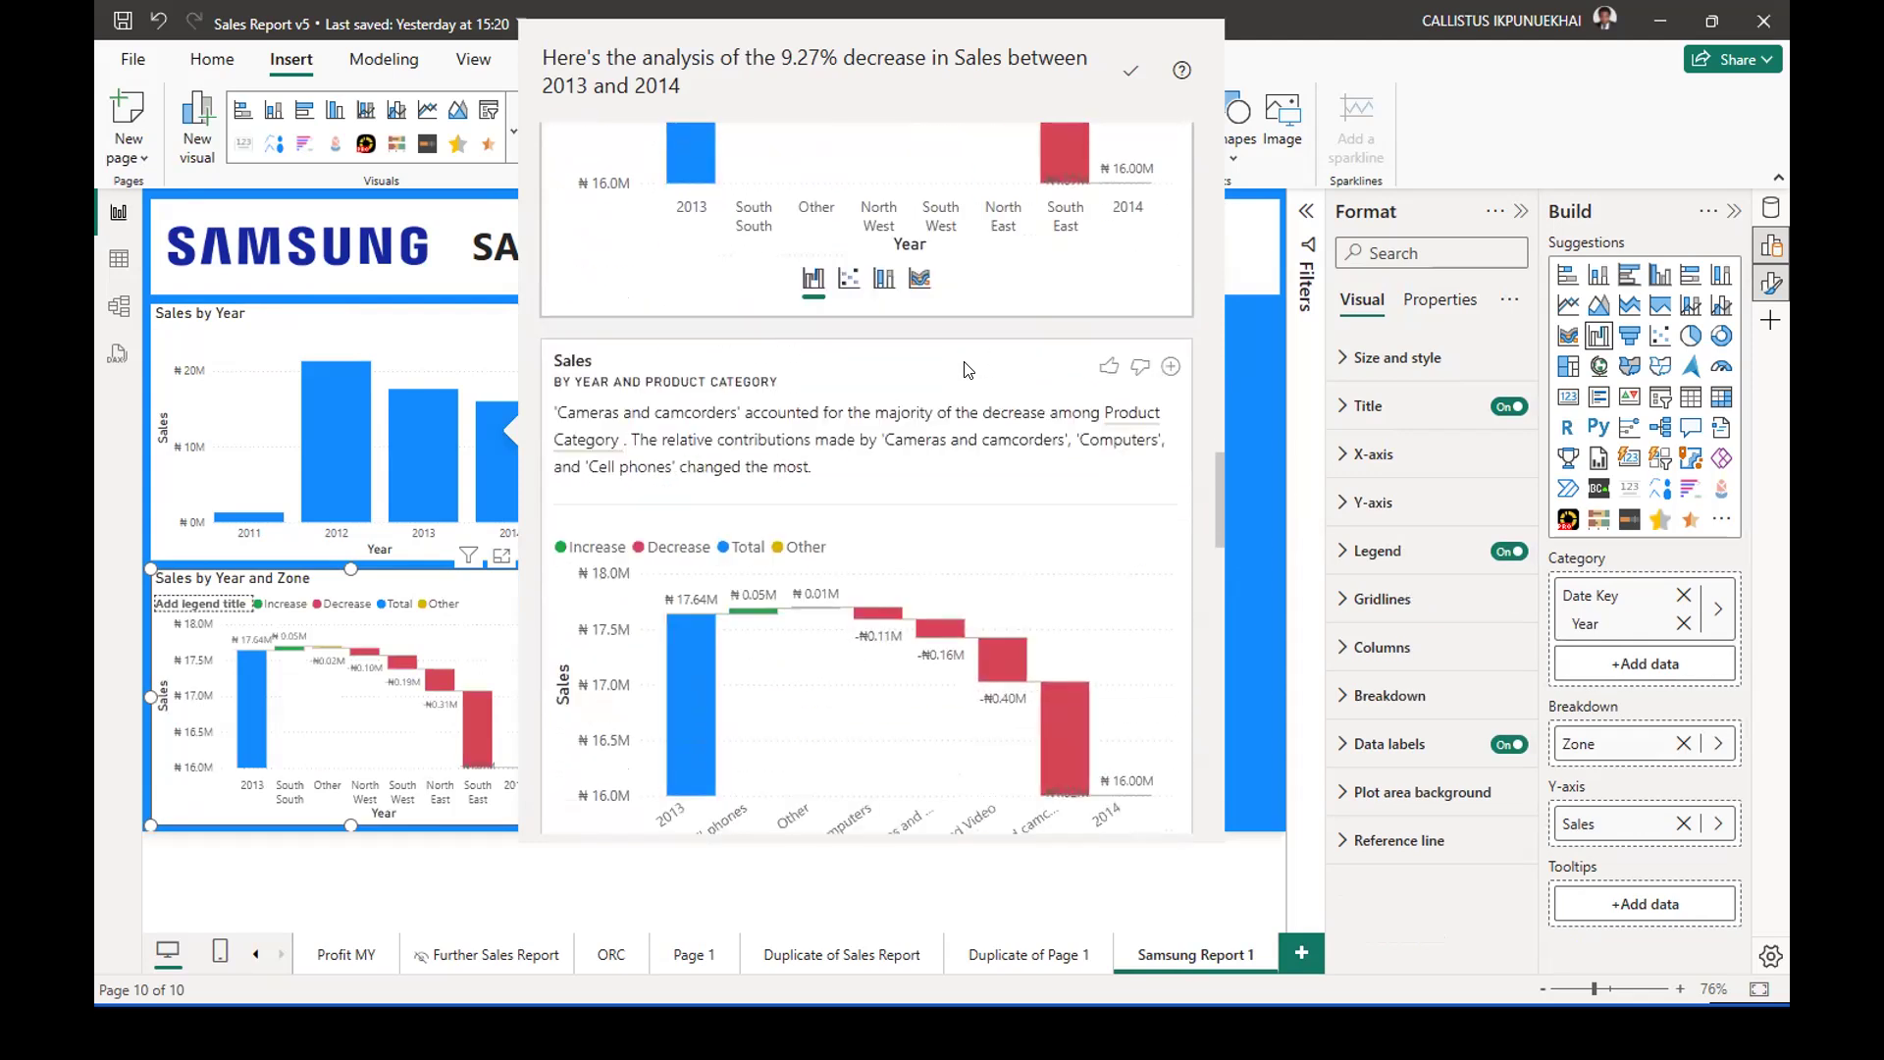
scroll(967, 369, "down", 1)
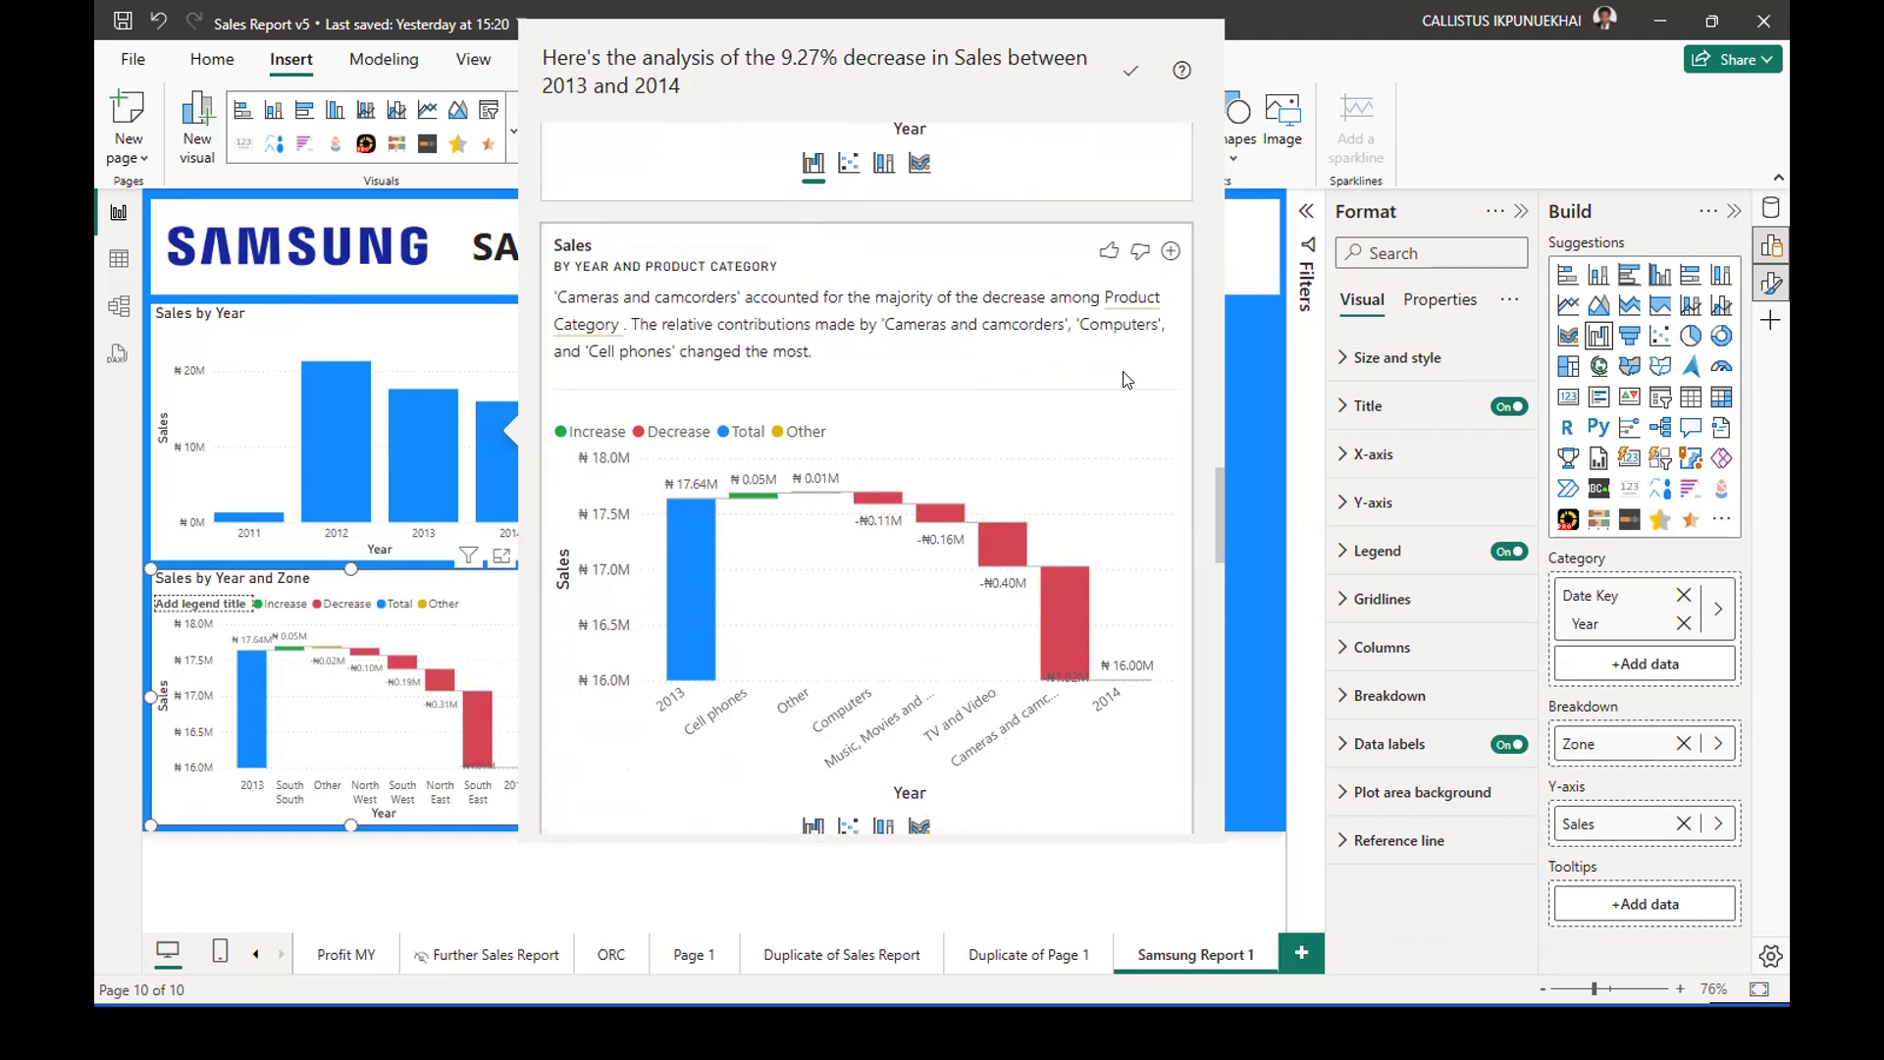
left_click(1170, 253)
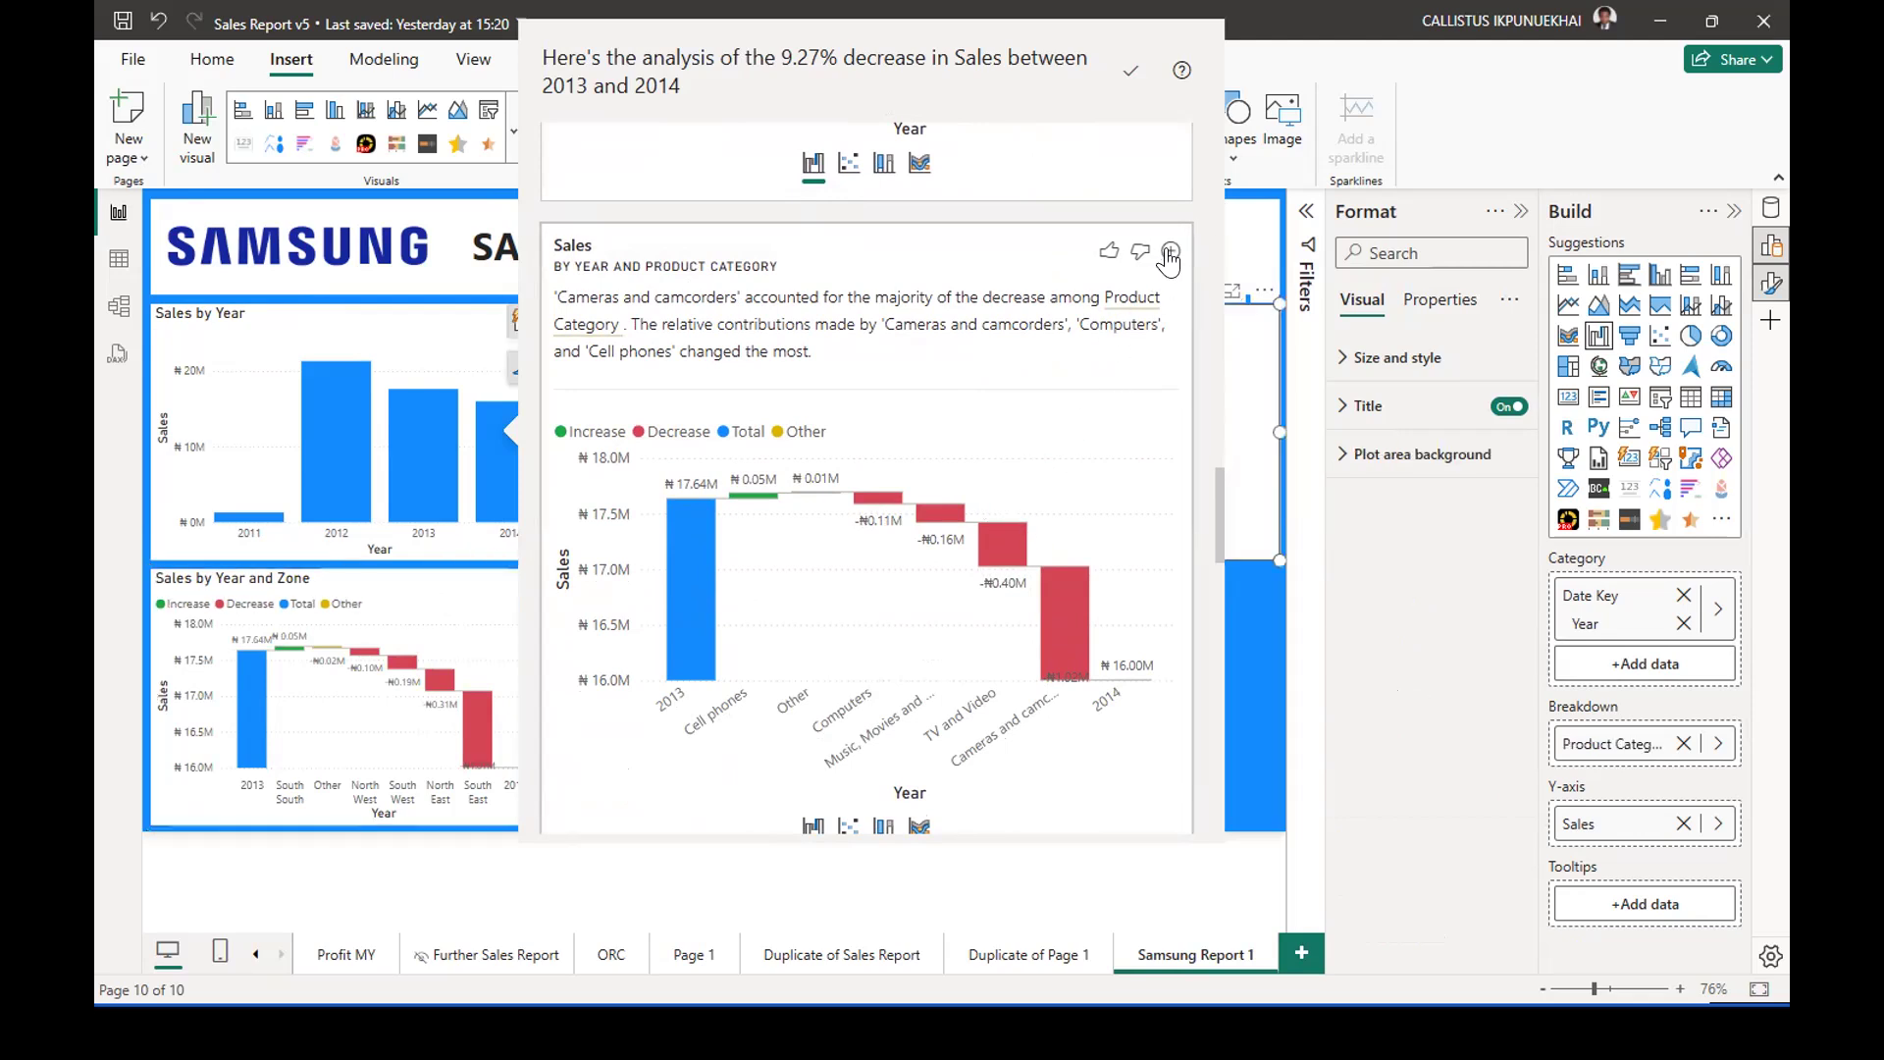
scroll(910, 468, "down", 5)
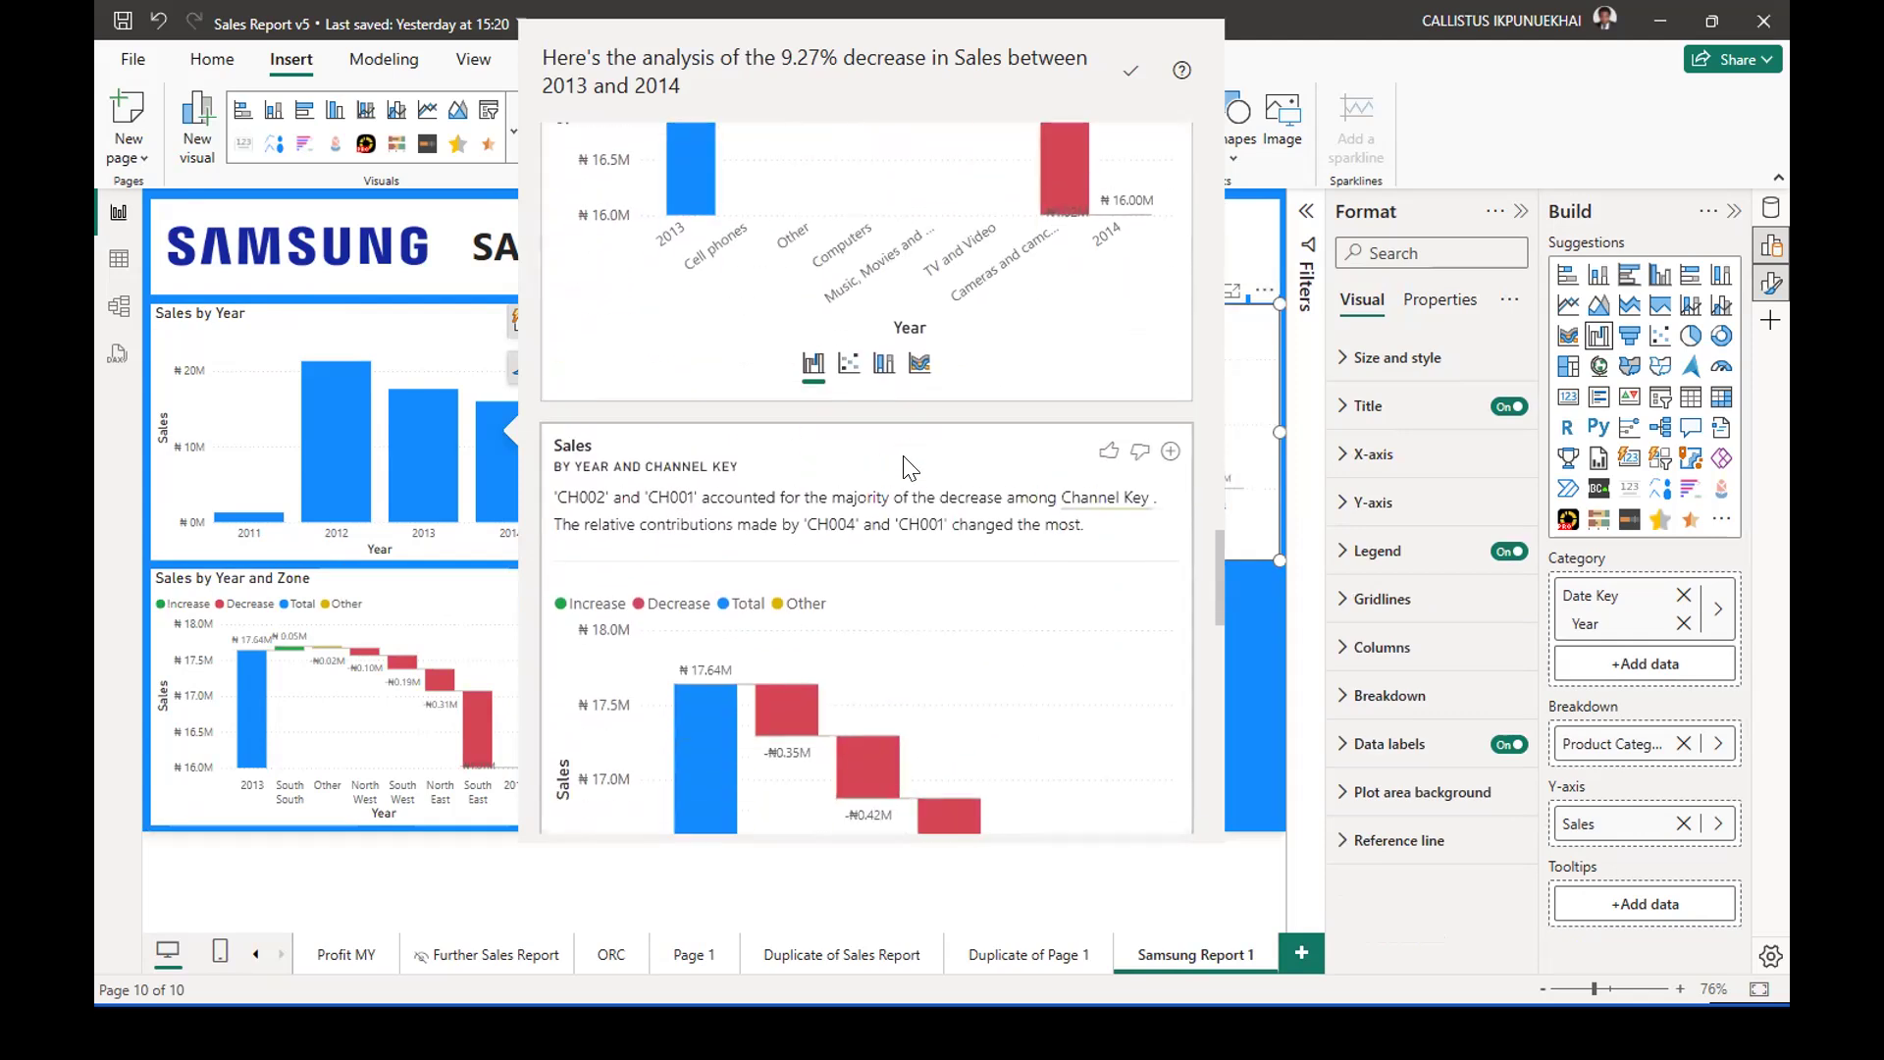
scroll(911, 468, "down", 3)
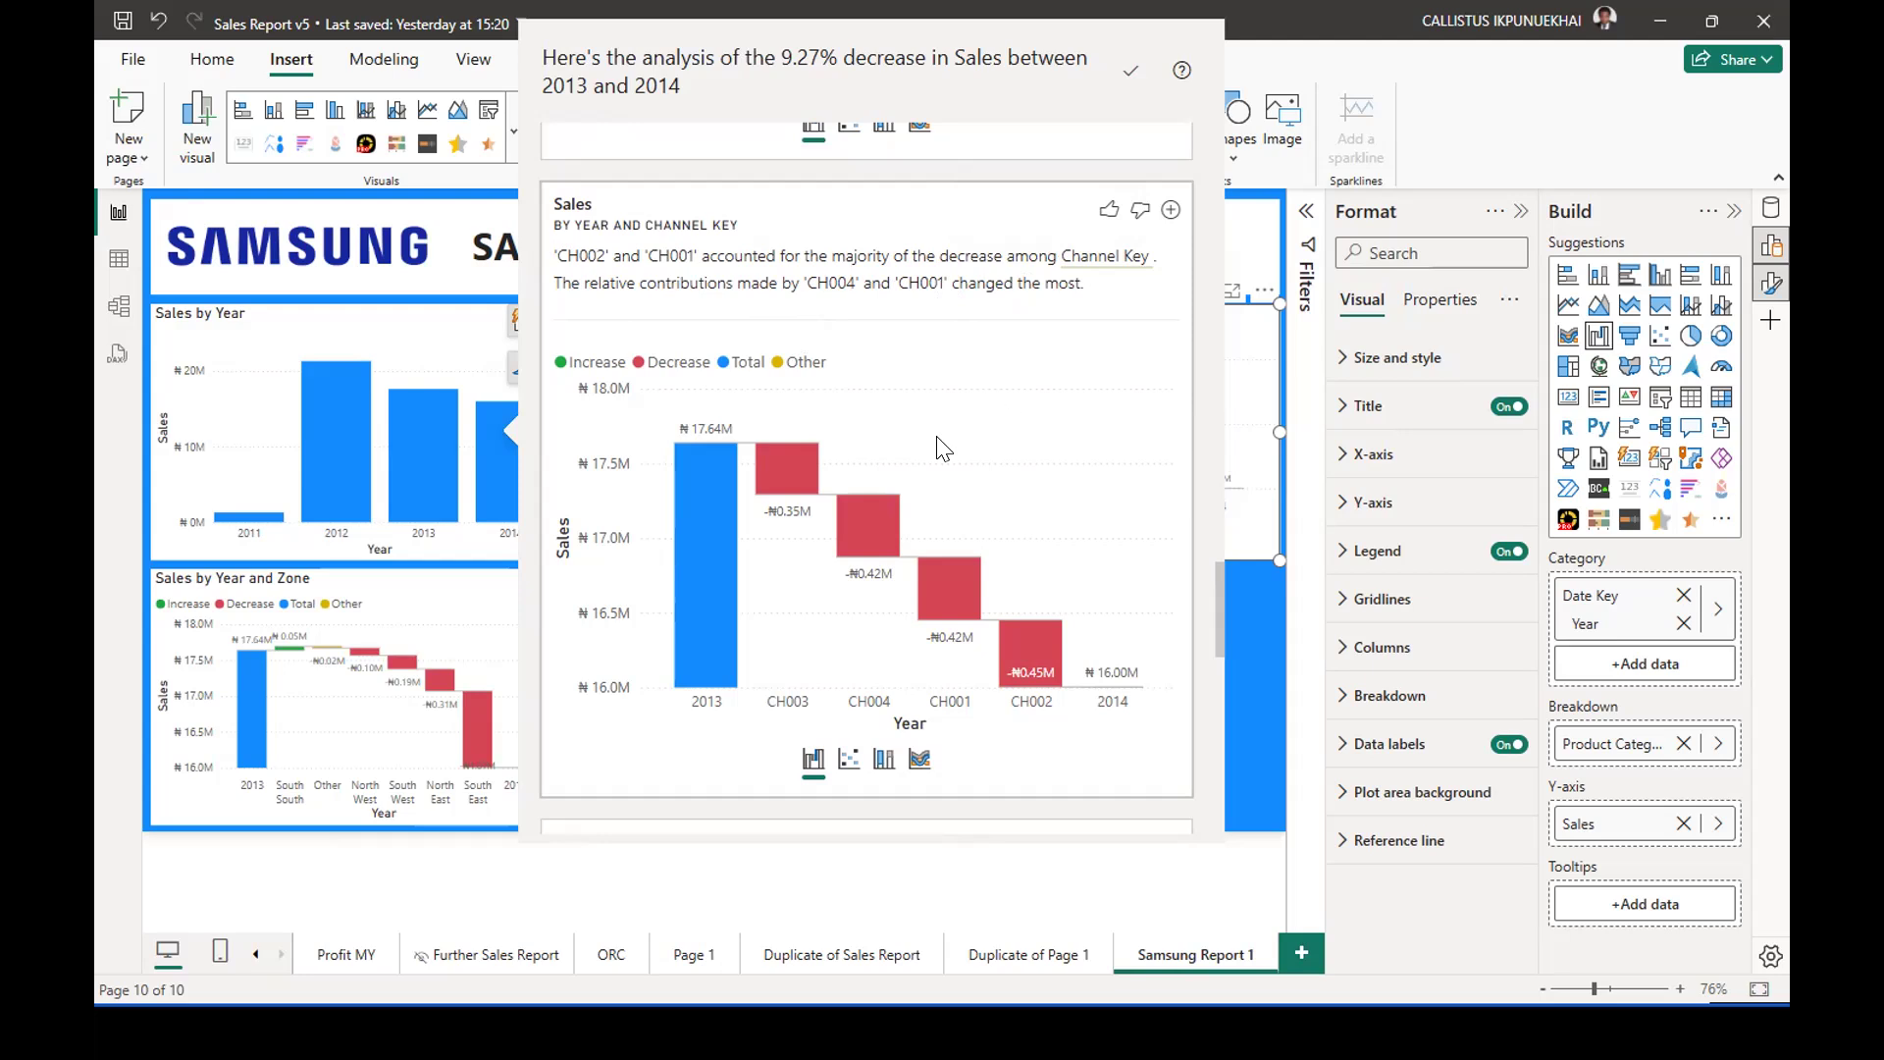
left_click(1171, 210)
Review the remaining breakdowns, add the Product Name waterfall chart to the report page and close the analysis.
scroll(883, 333, "down", 8)
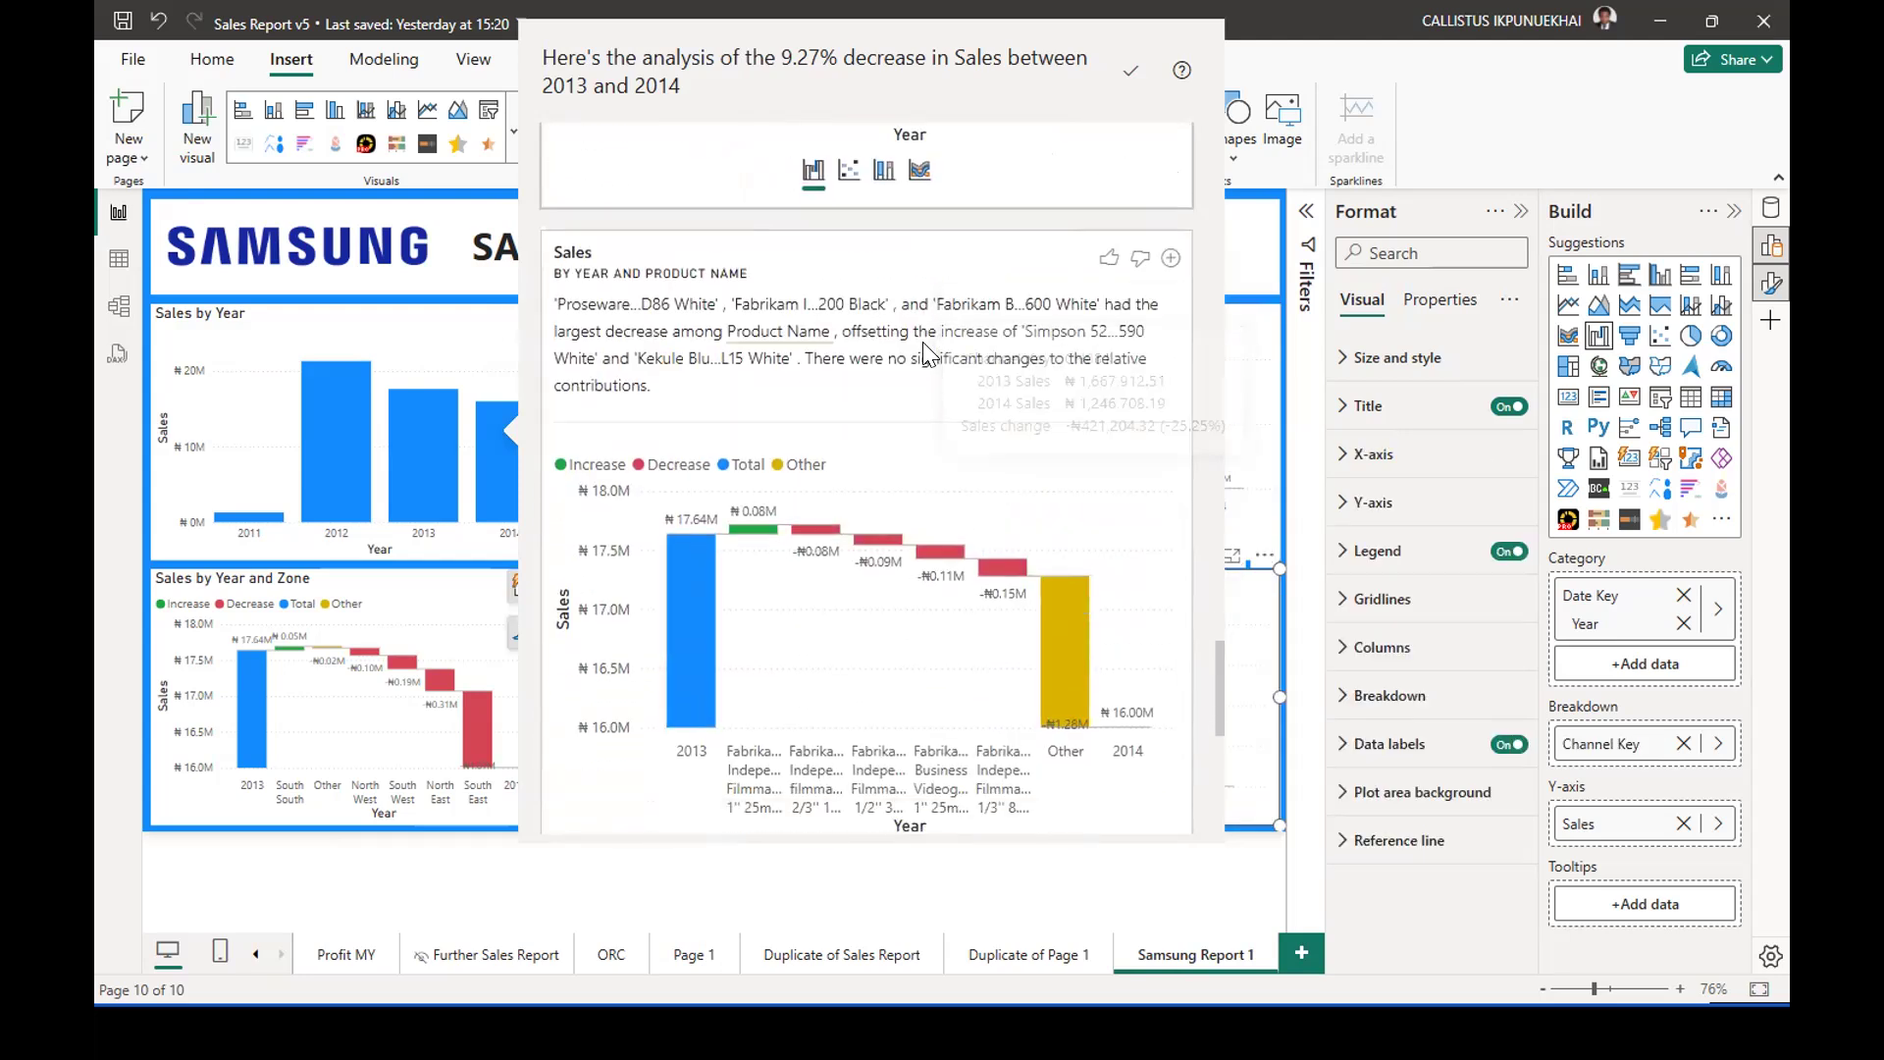
scroll(811, 336, "down", 3)
scroll(810, 336, "up", 5)
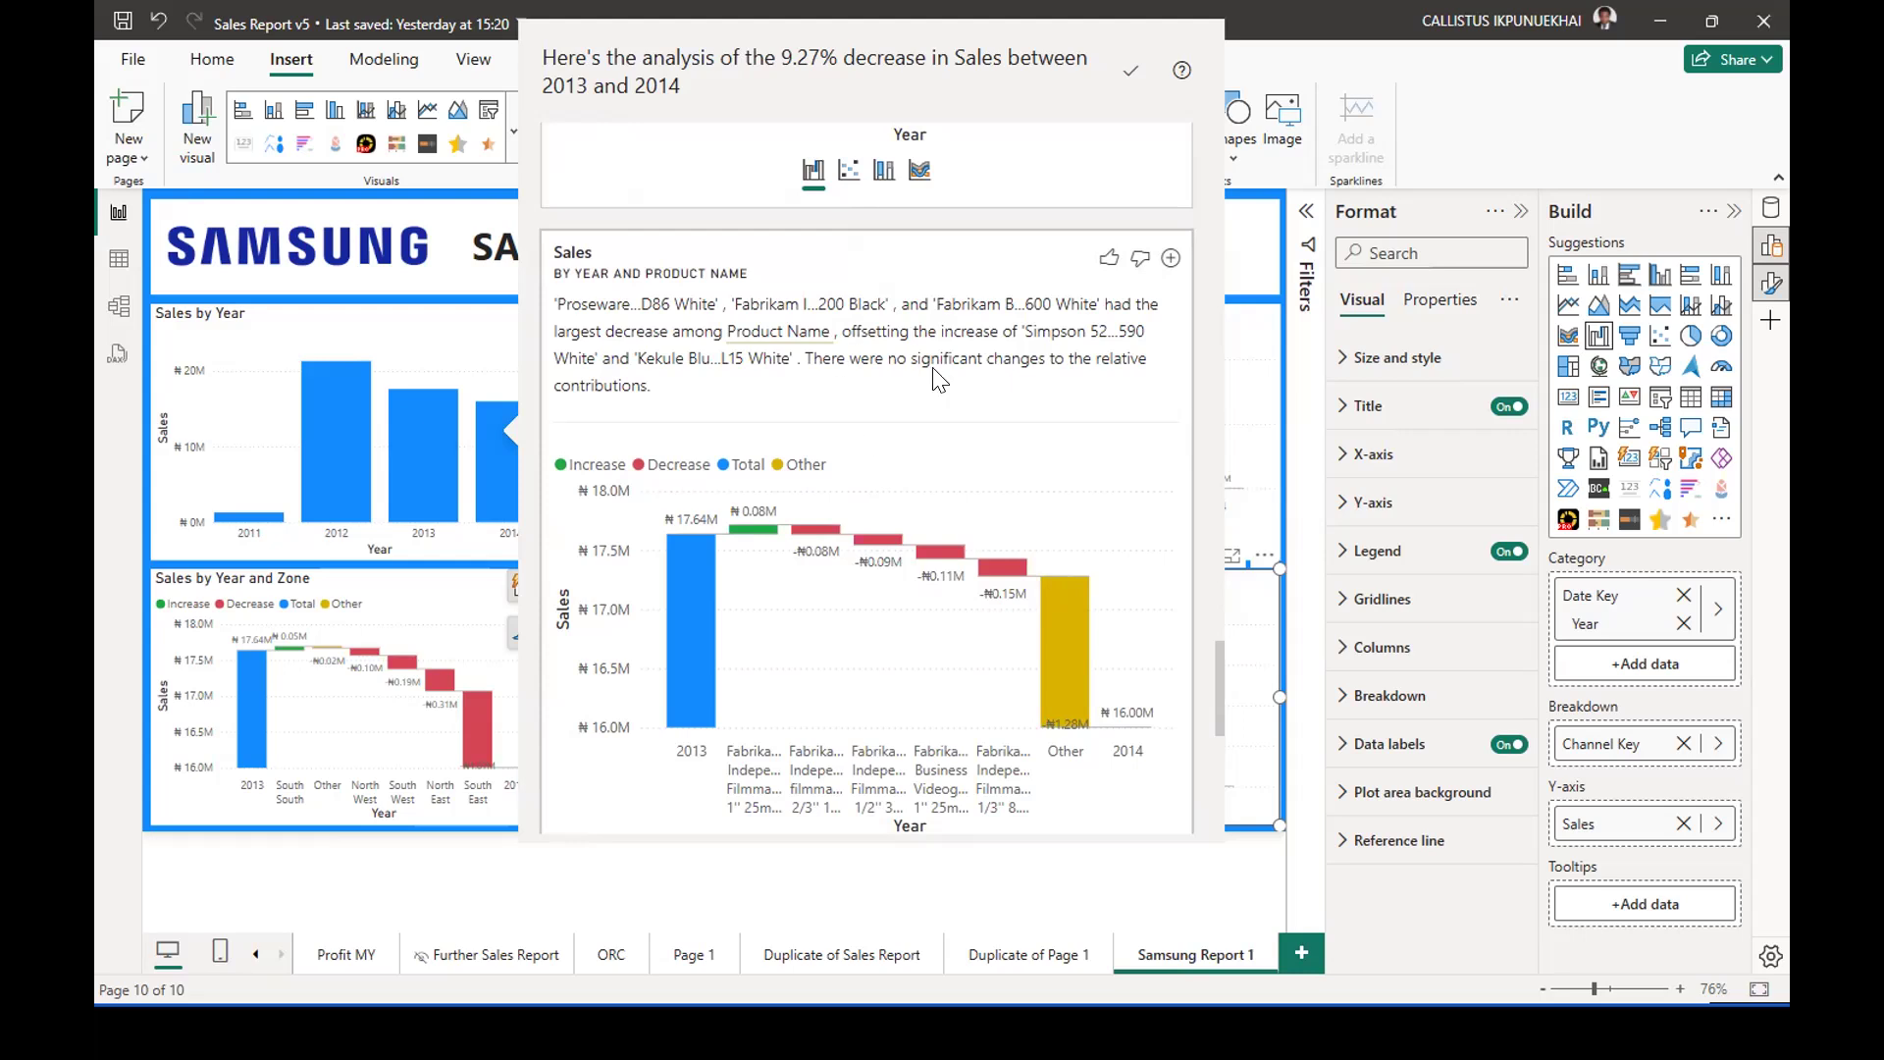
scroll(939, 415, "down", 3)
scroll(939, 415, "down", 3)
scroll(939, 430, "up", 6)
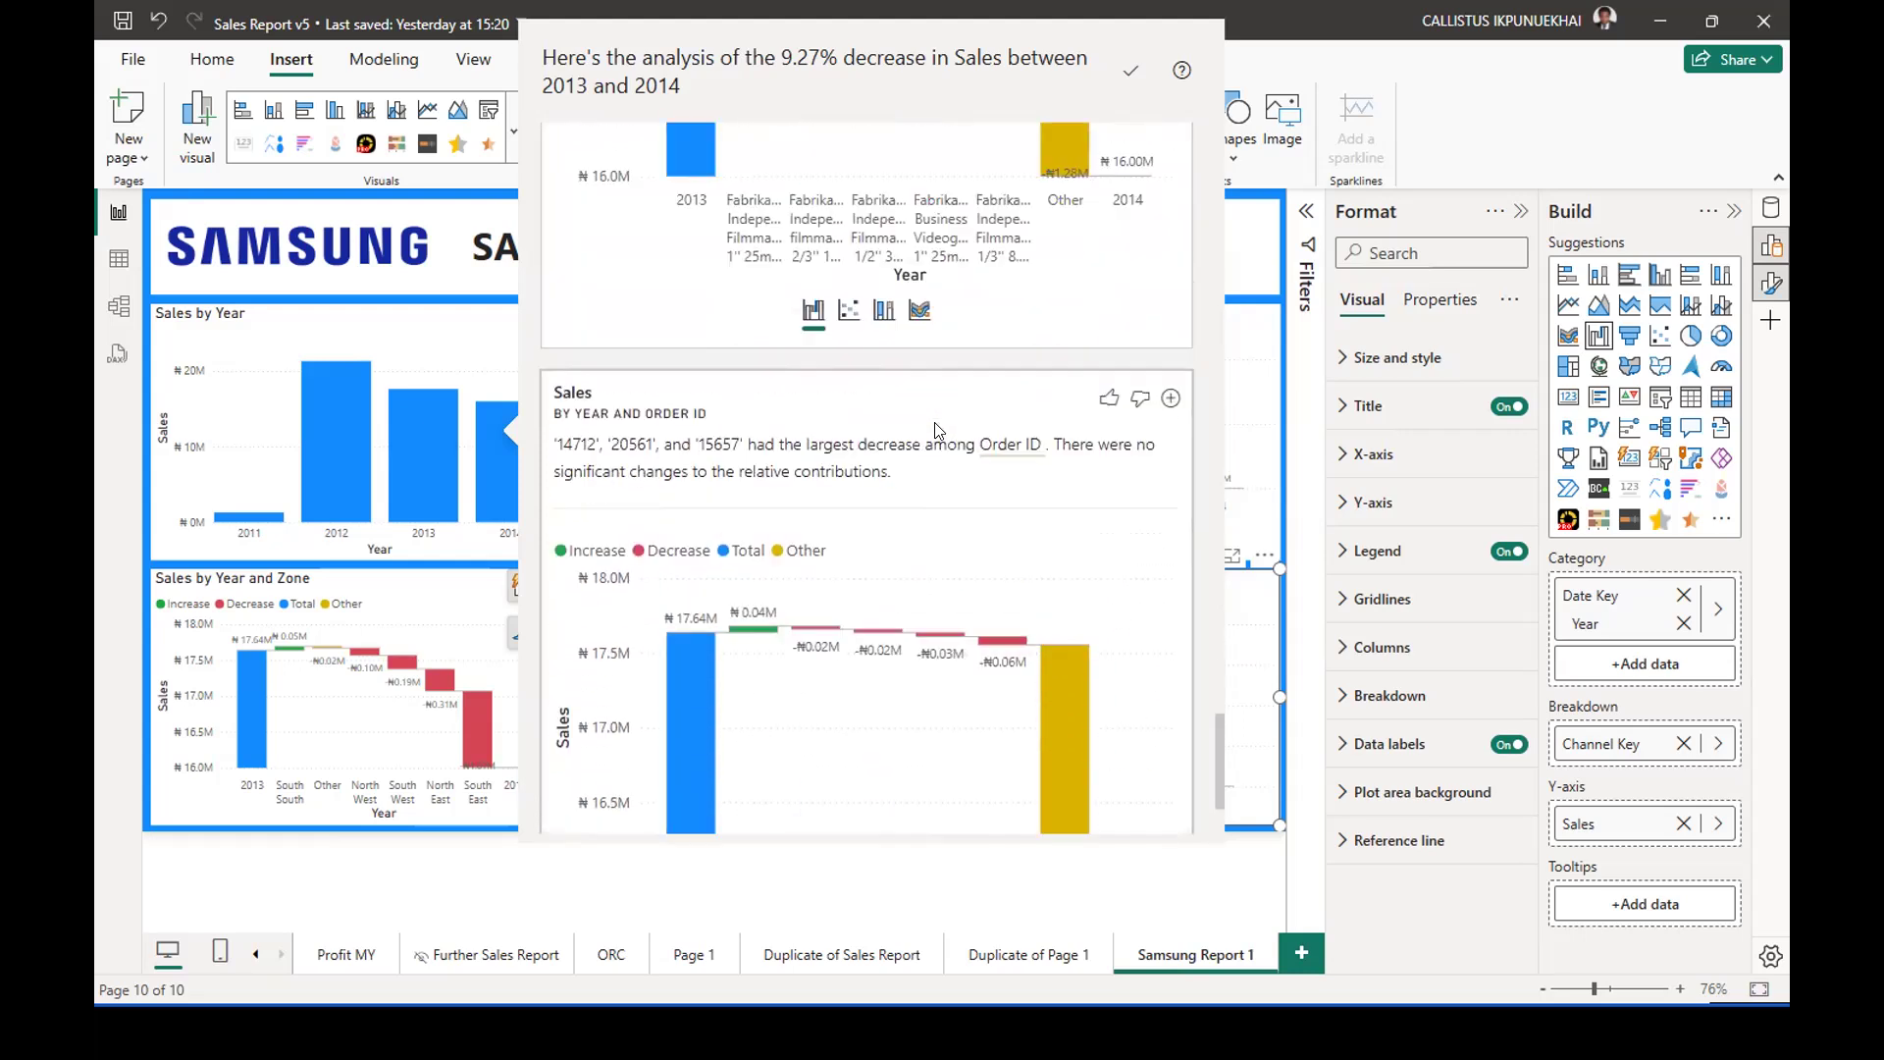
scroll(1170, 238, "up", 1)
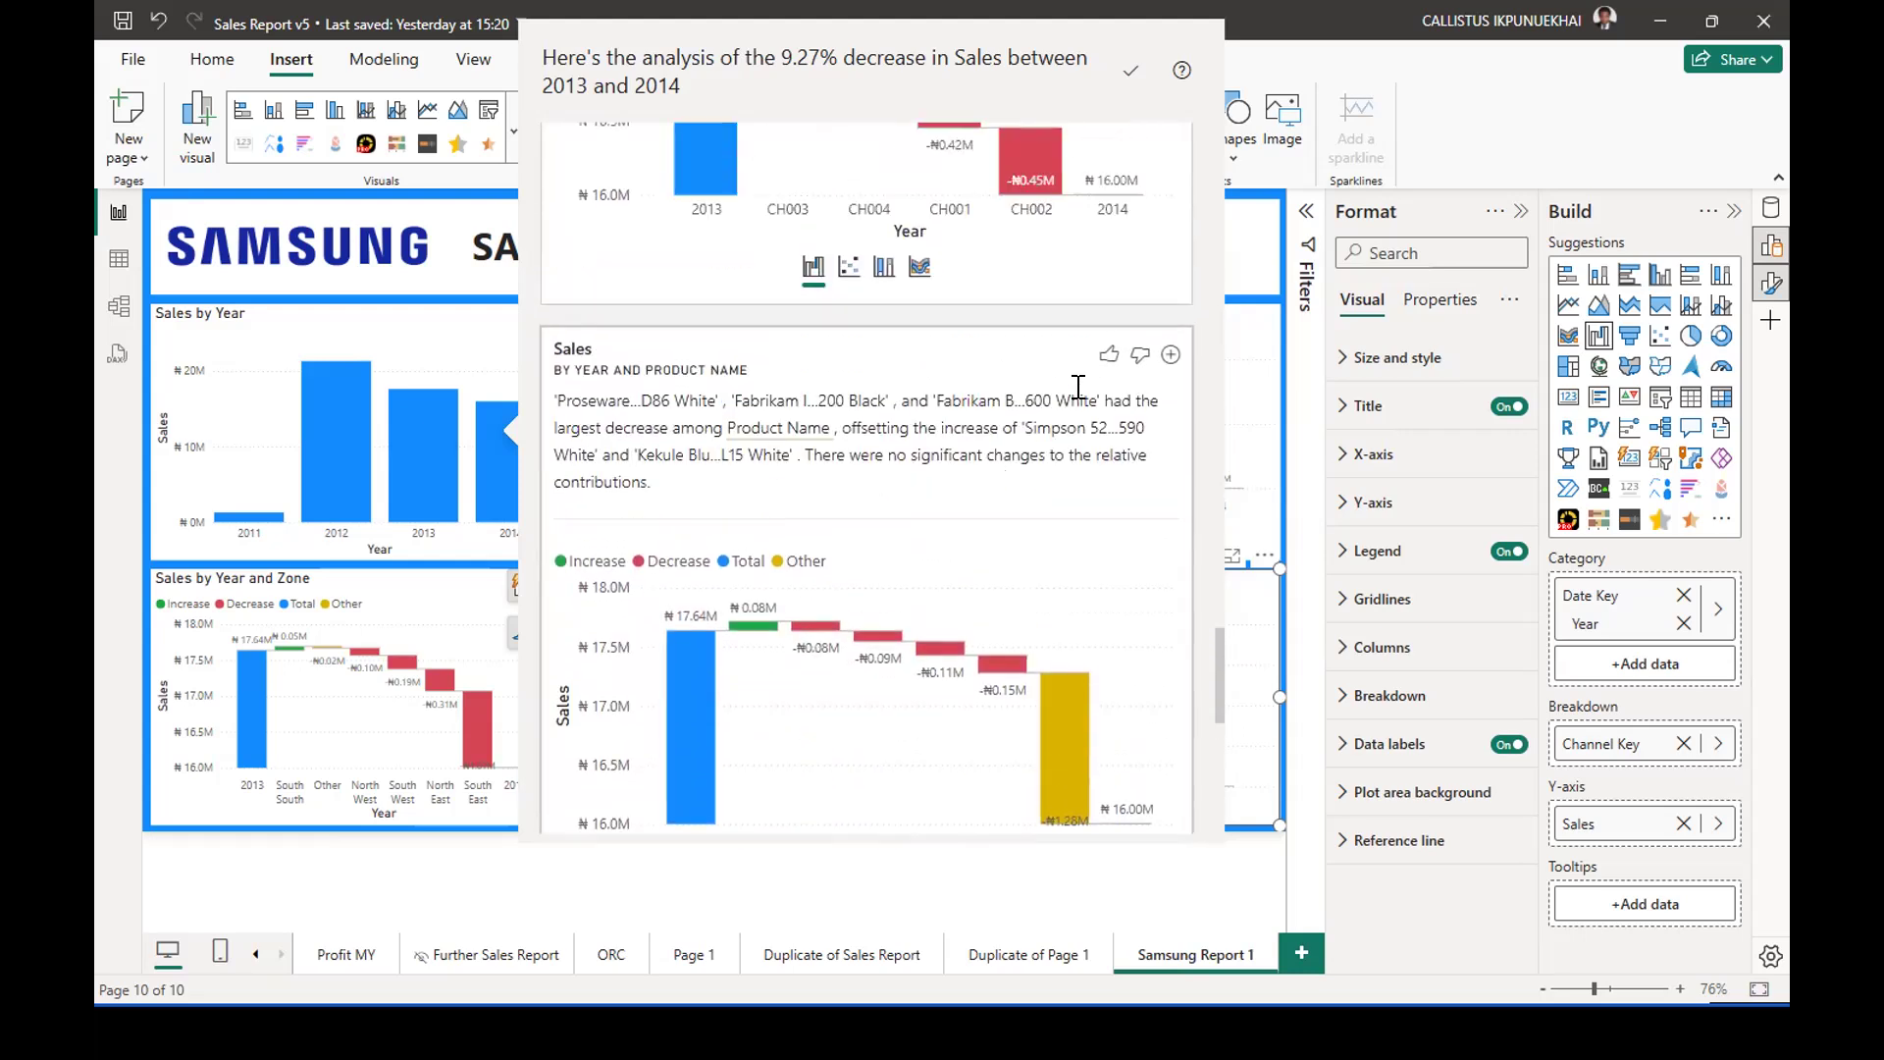
left_click(1170, 355)
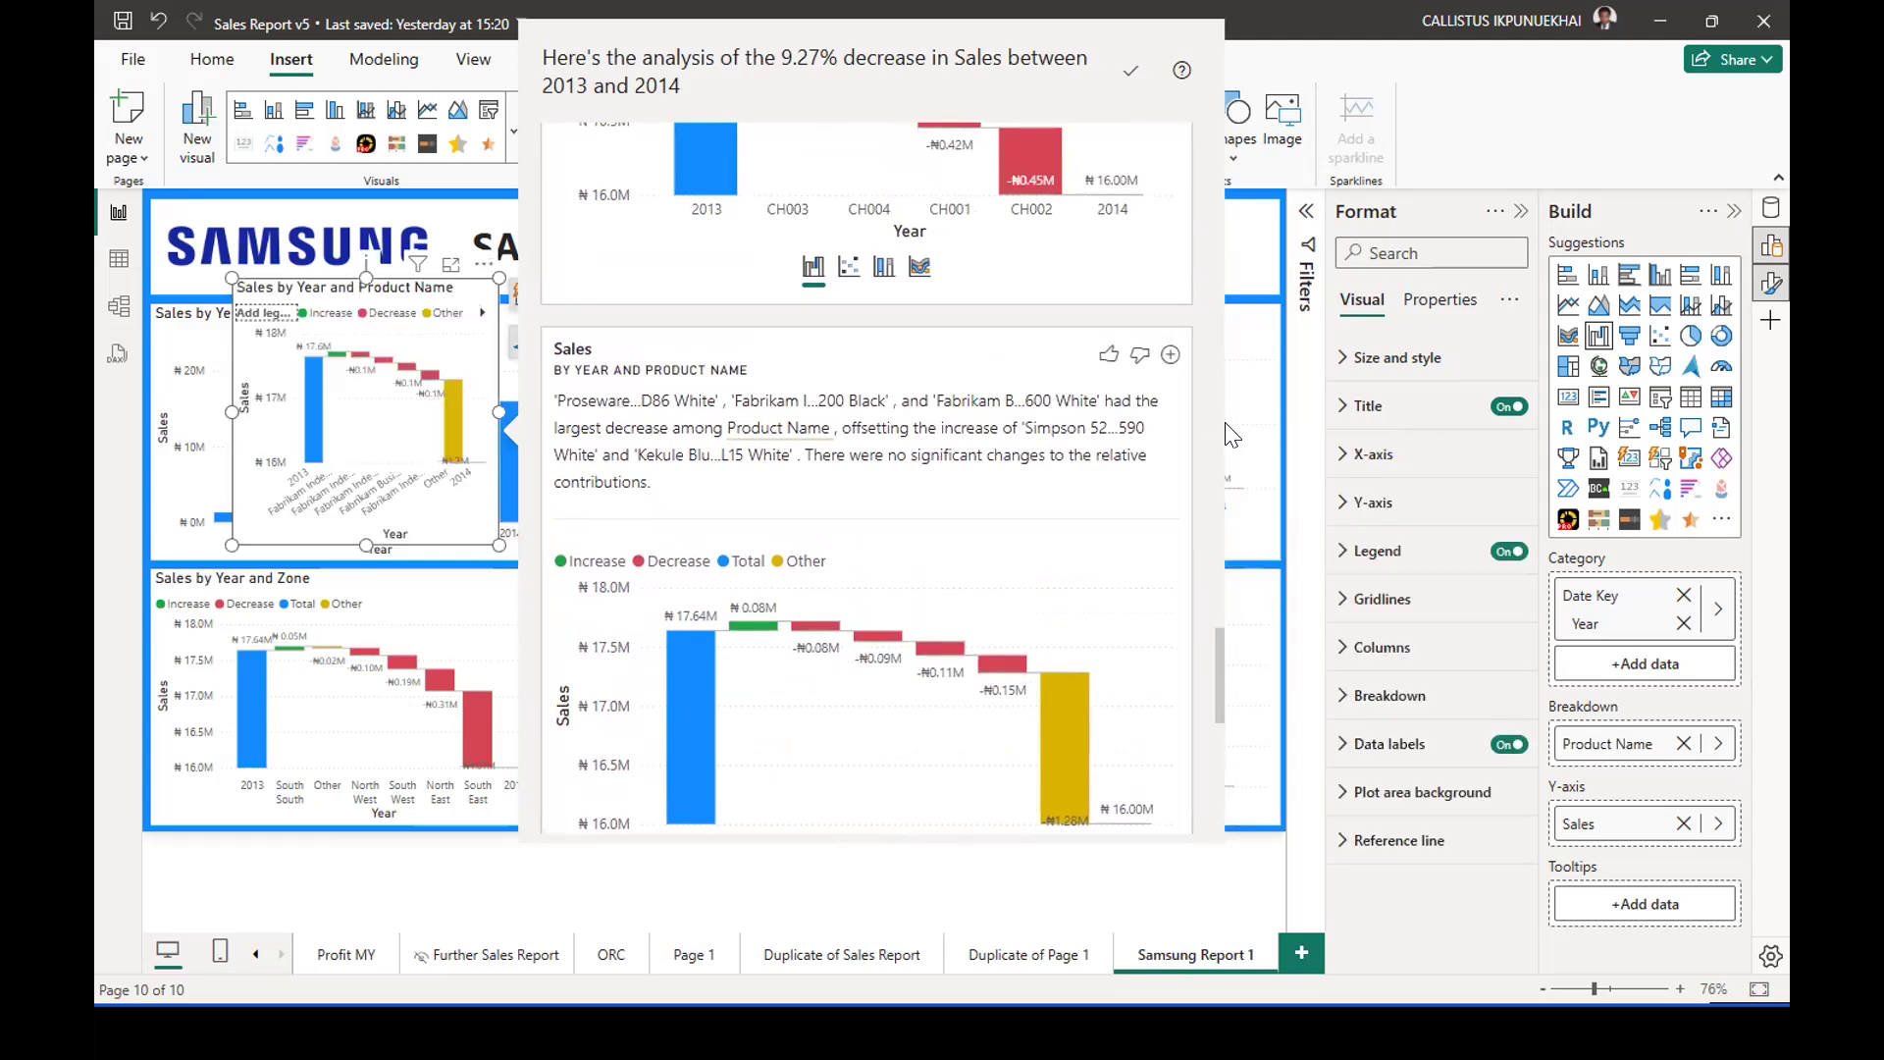
left_click(1280, 565)
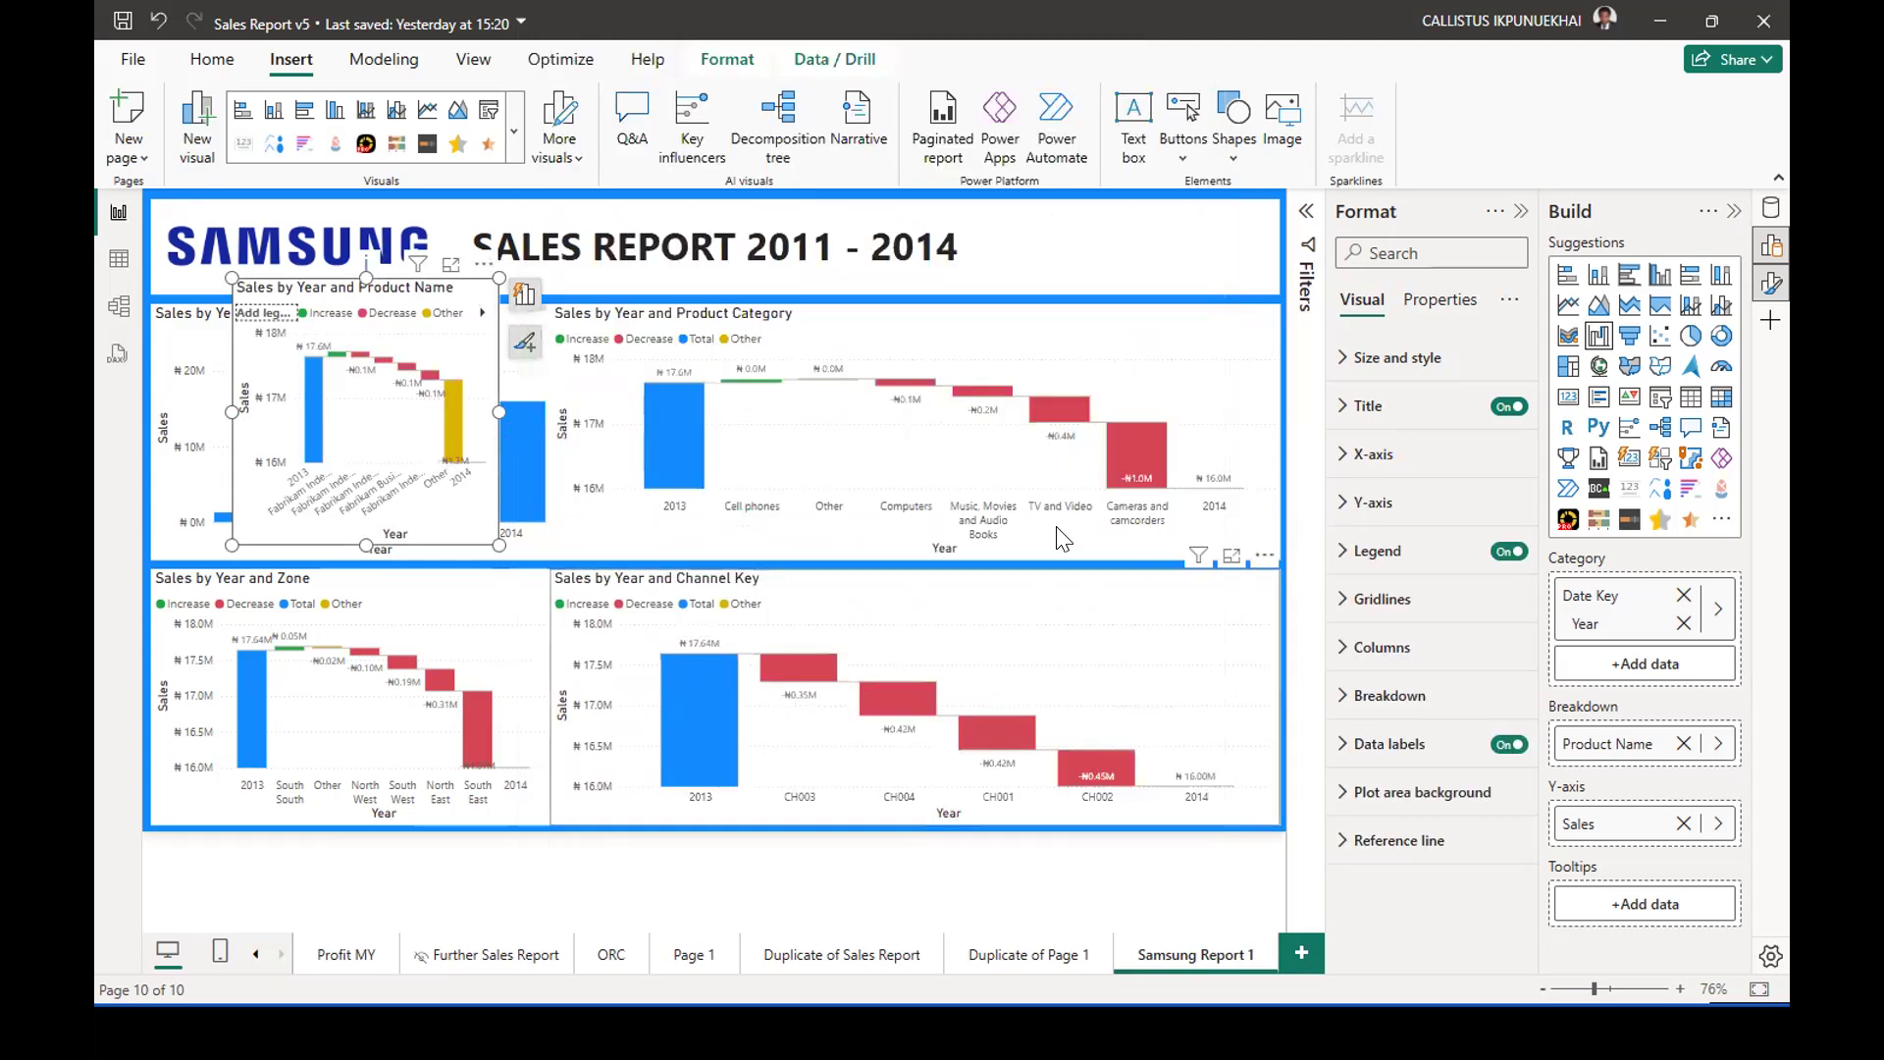
Examine the category changes between 2013 and 2014 in the Product Category waterfall chart in focus mode, and return to the report.
left_click(766, 438)
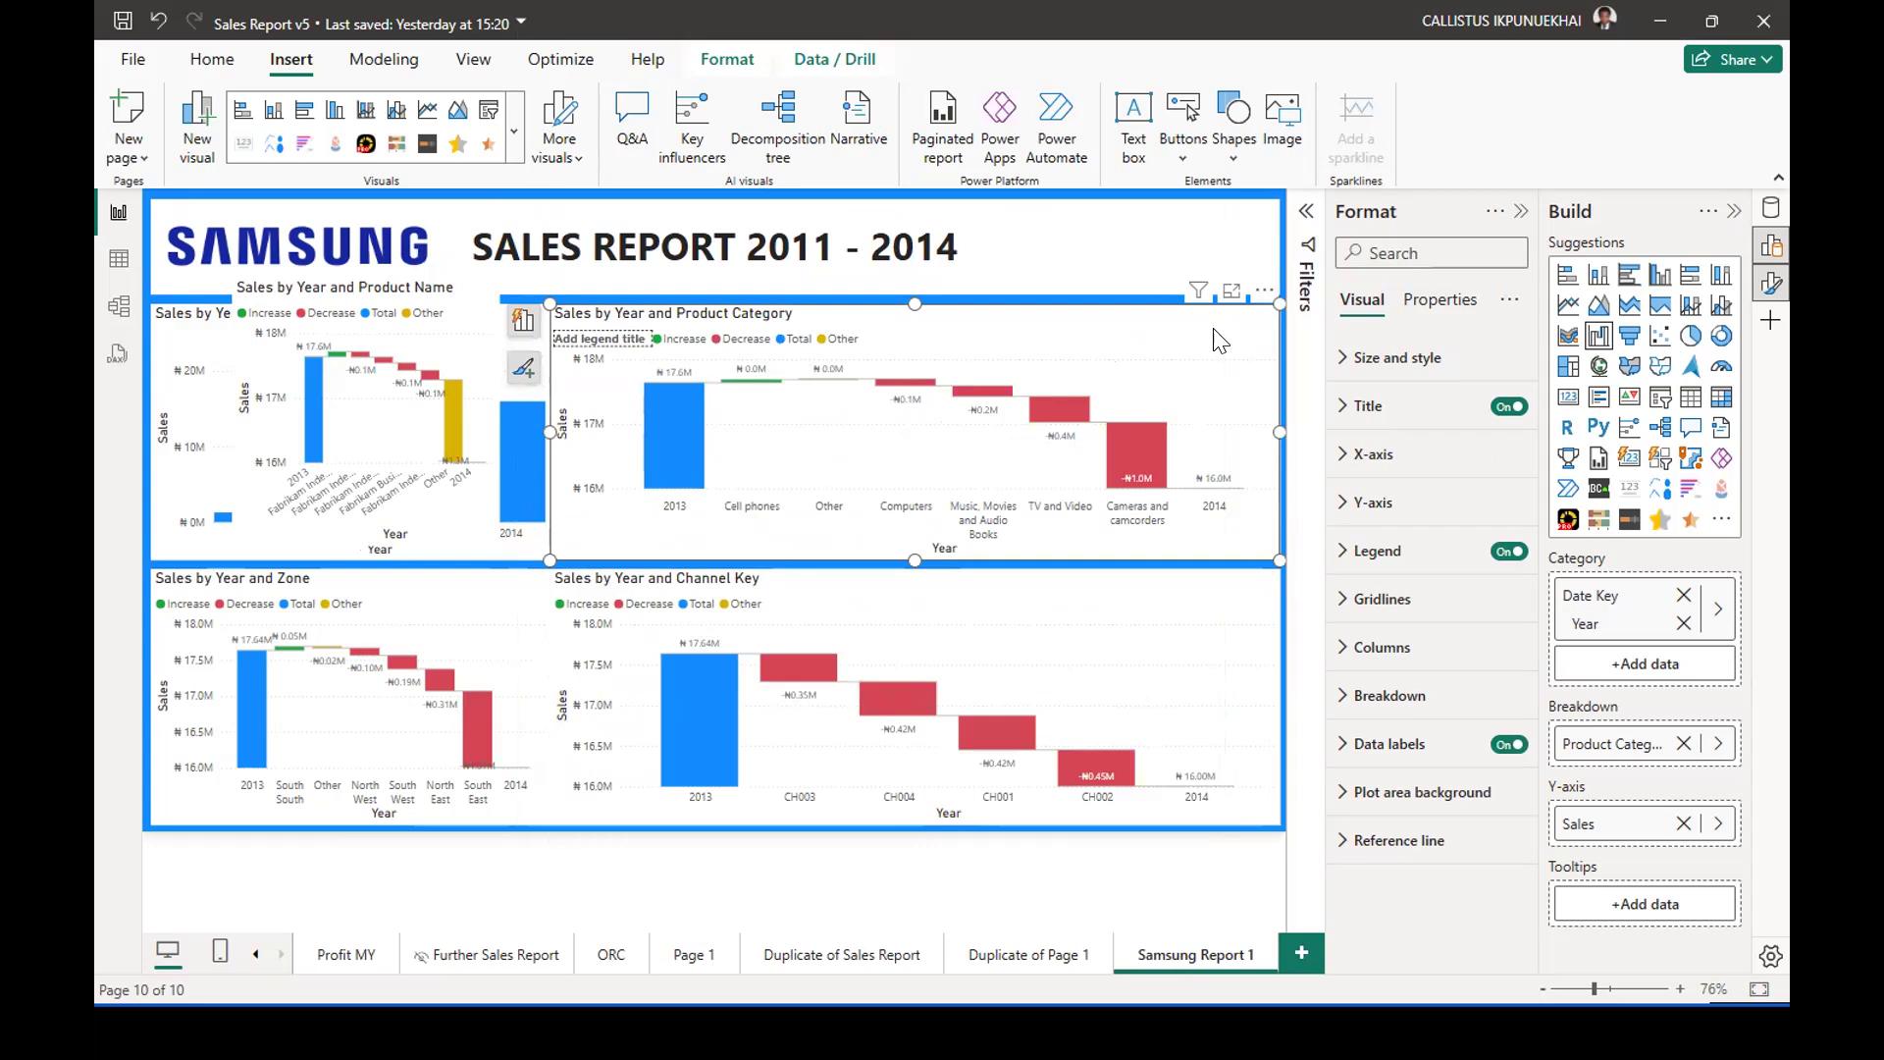
left_click(1230, 307)
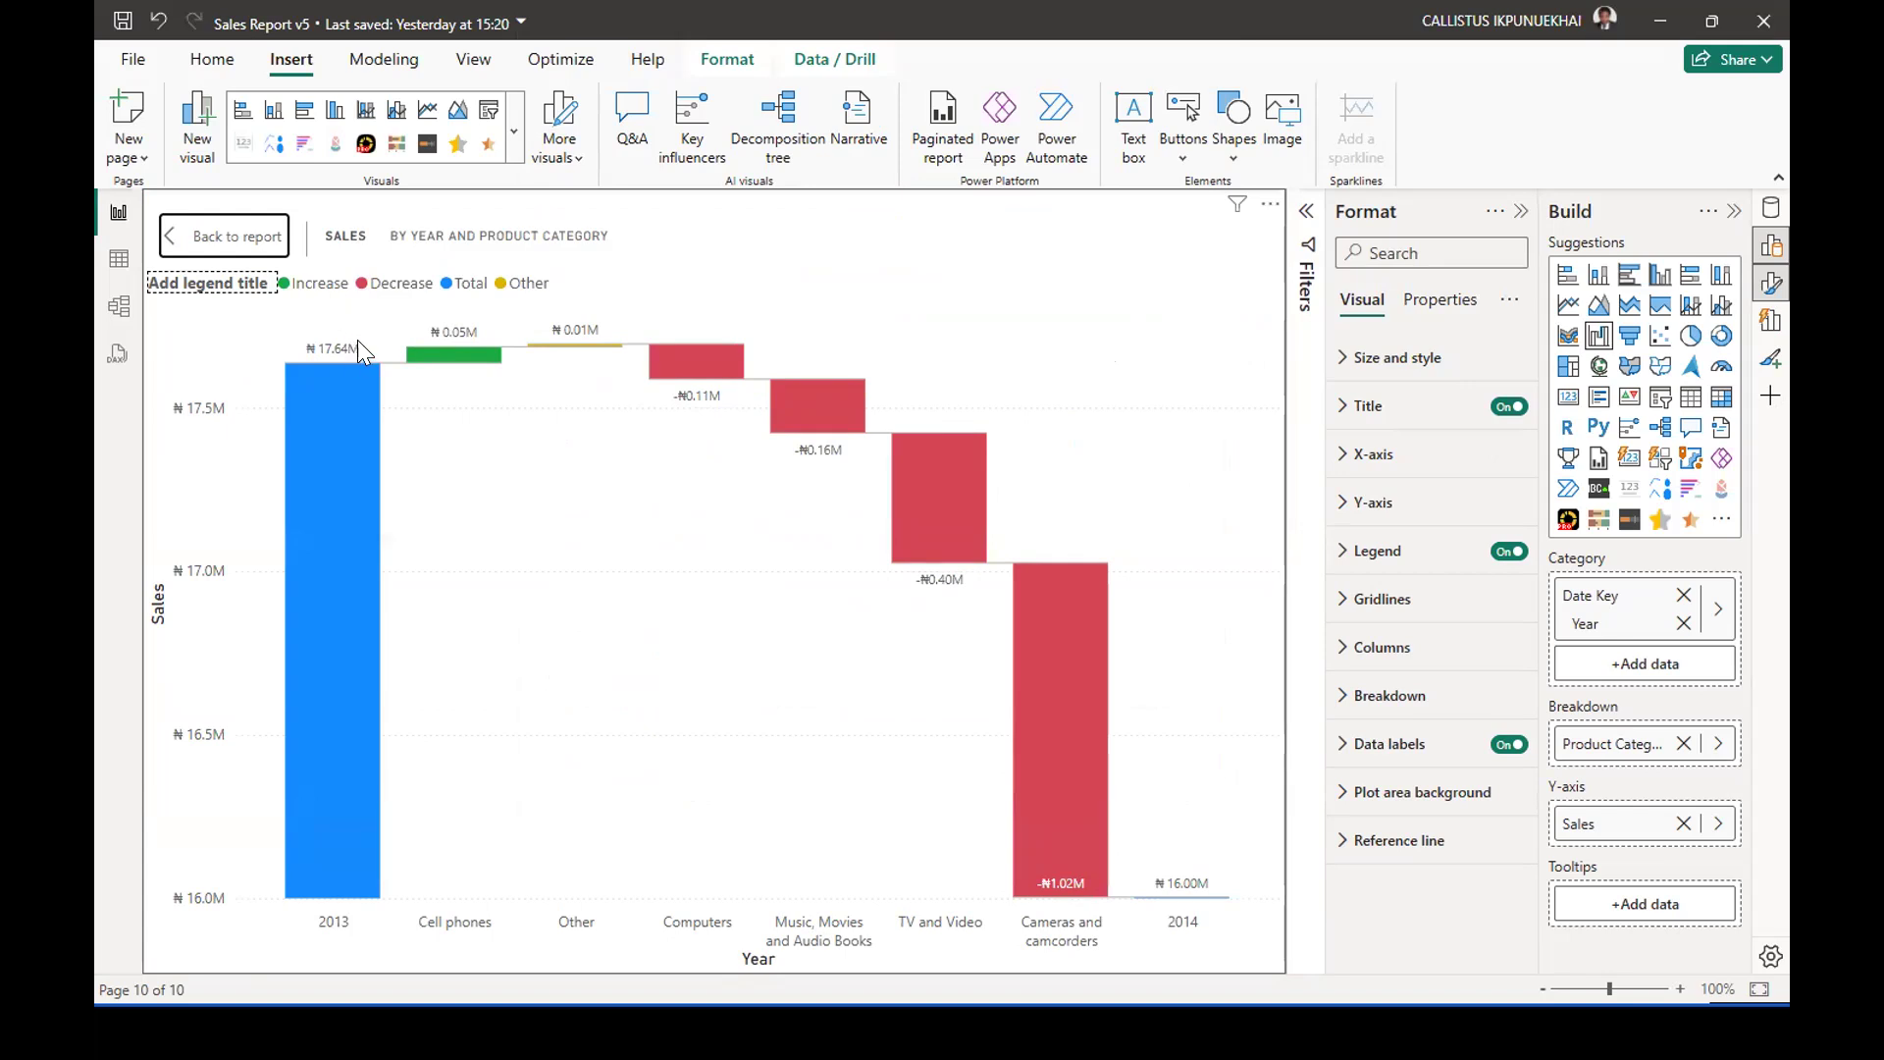
mouse_move(479, 351)
mouse_move(947, 455)
mouse_move(819, 418)
mouse_move(715, 363)
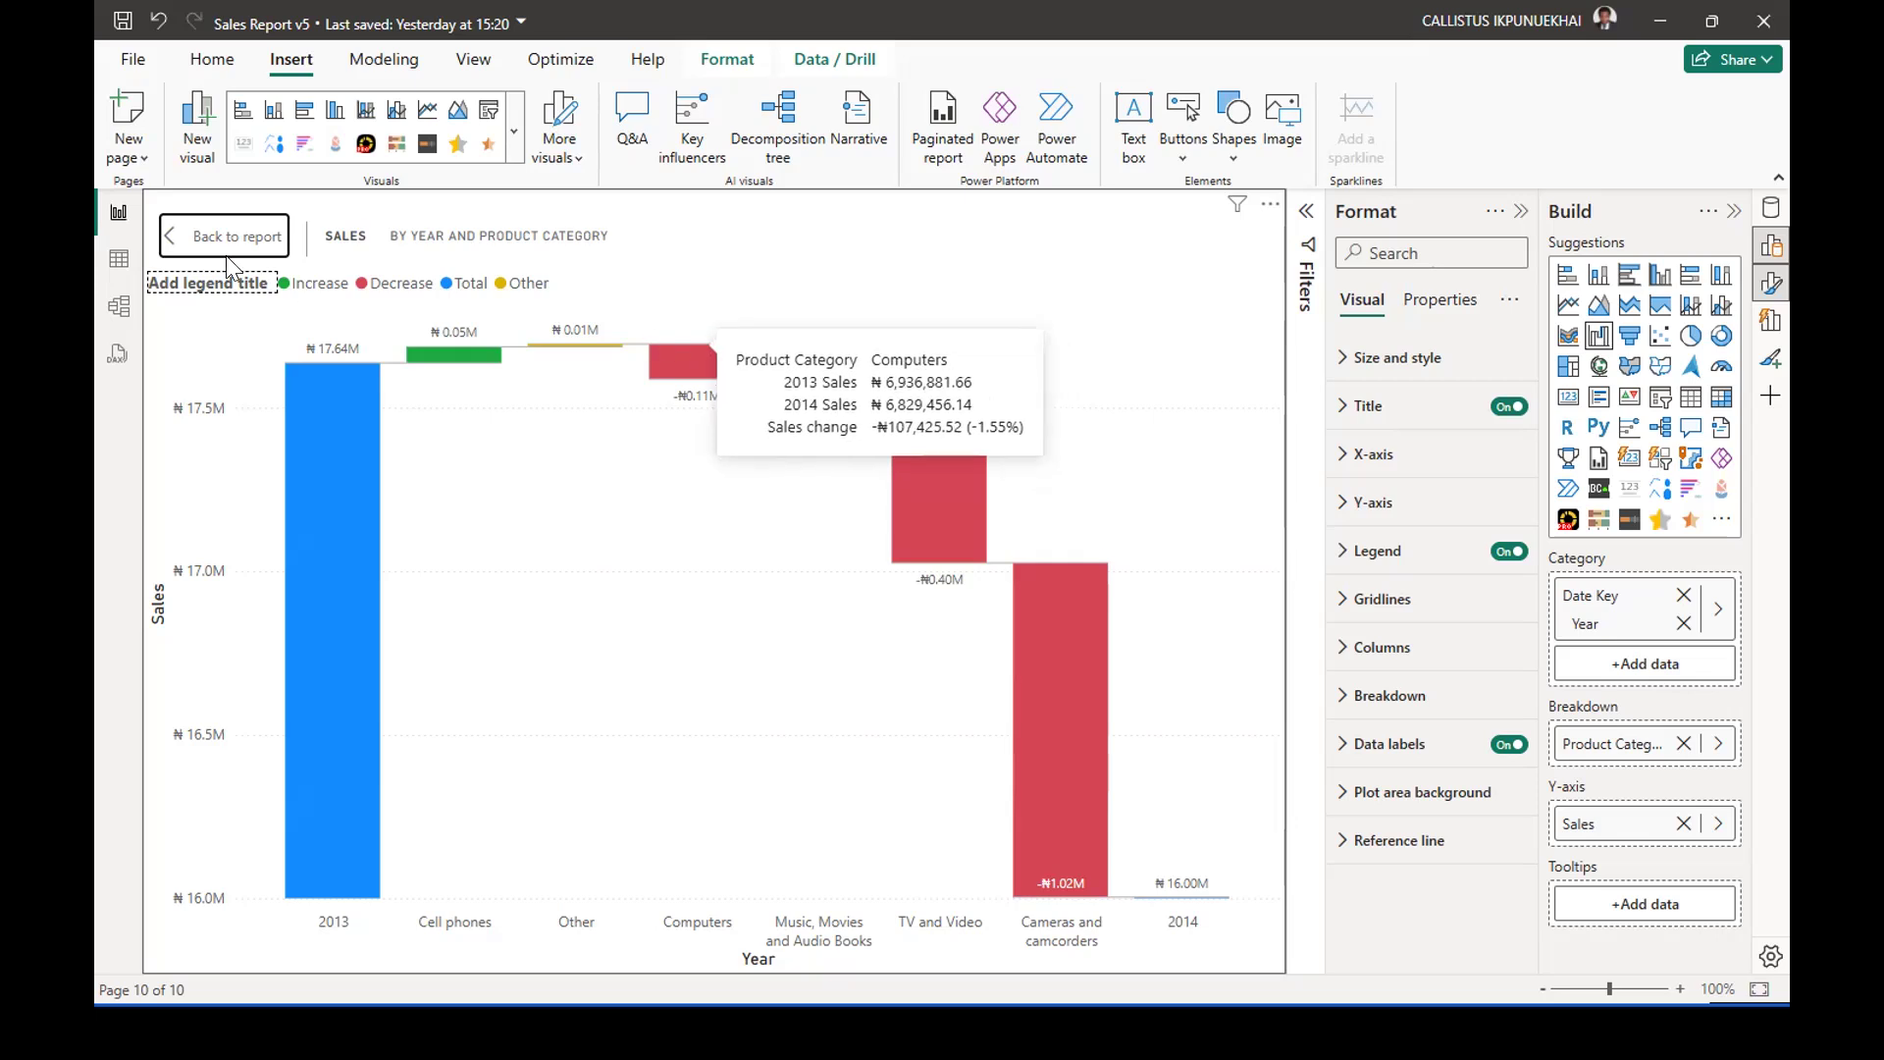
left_click(192, 240)
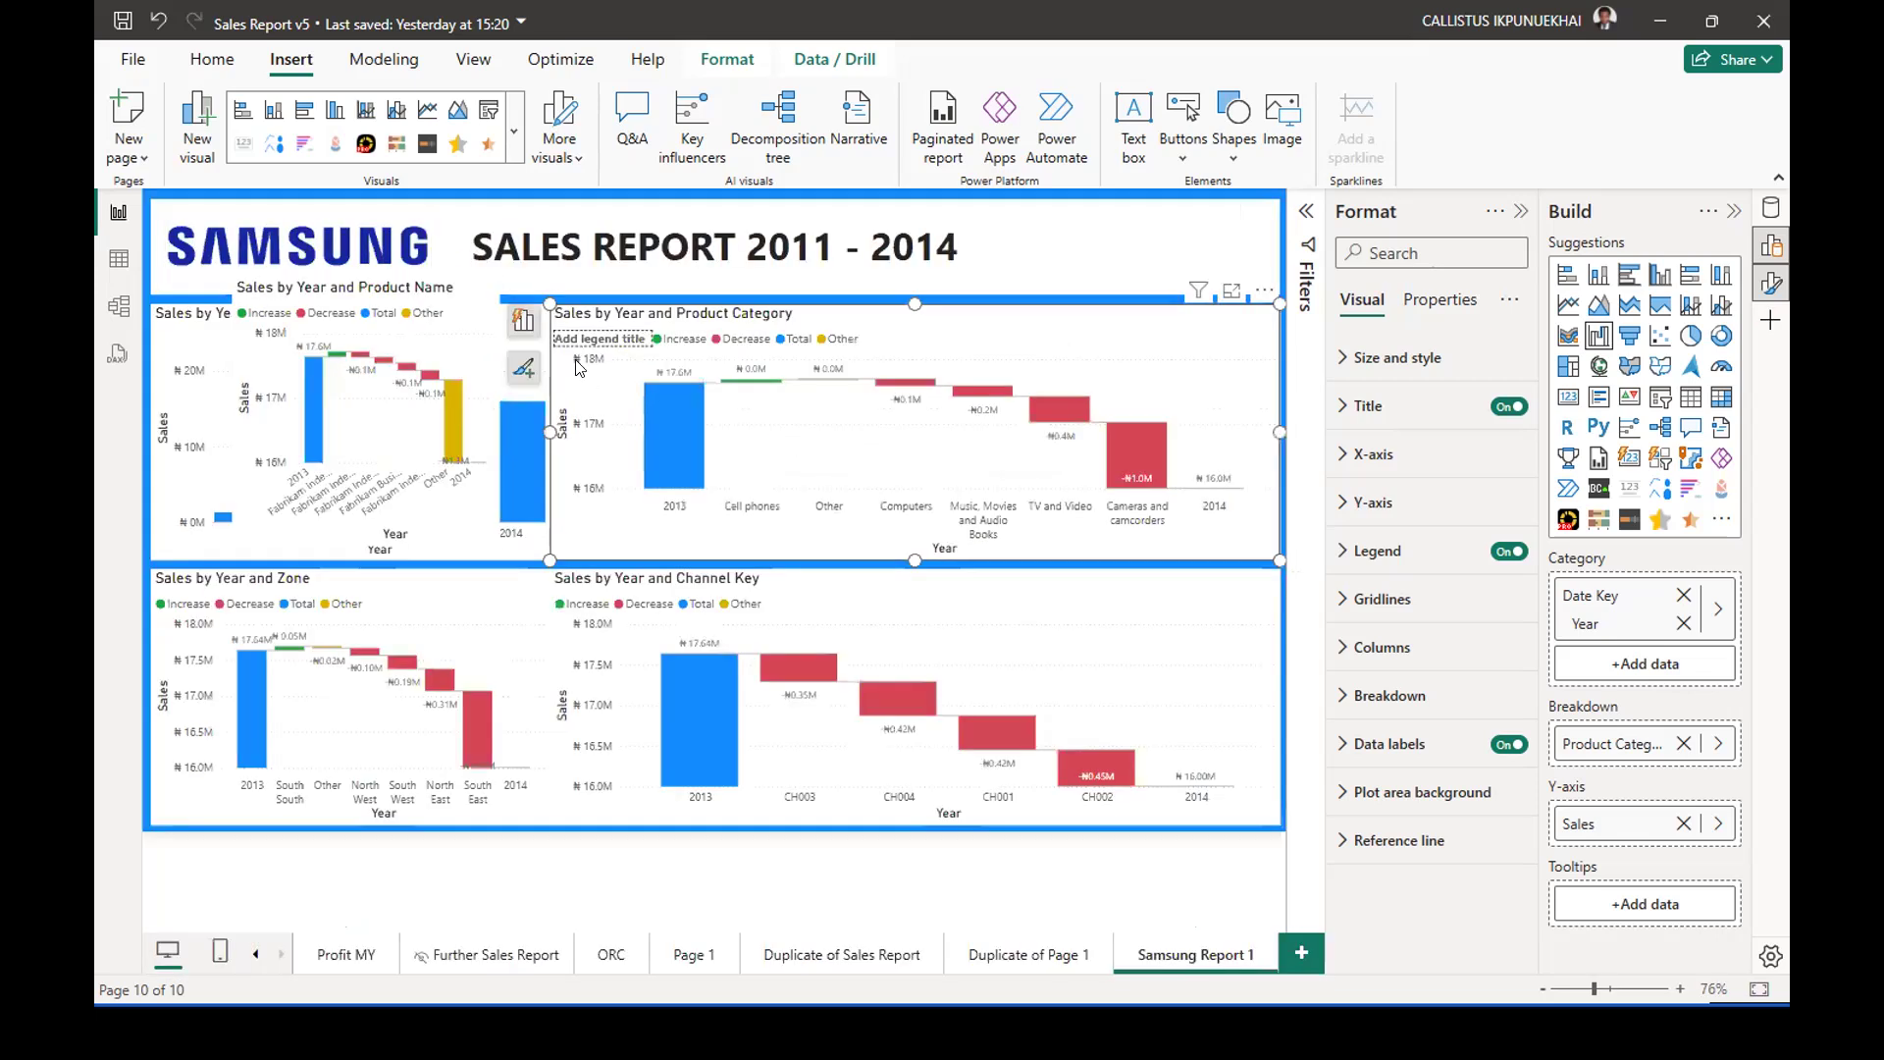
Narrow the Product Category waterfall, and place the Product Name waterfall over the Sales by Year chart, resized to fill the space beside it.
left_click_drag(547, 429, 771, 426)
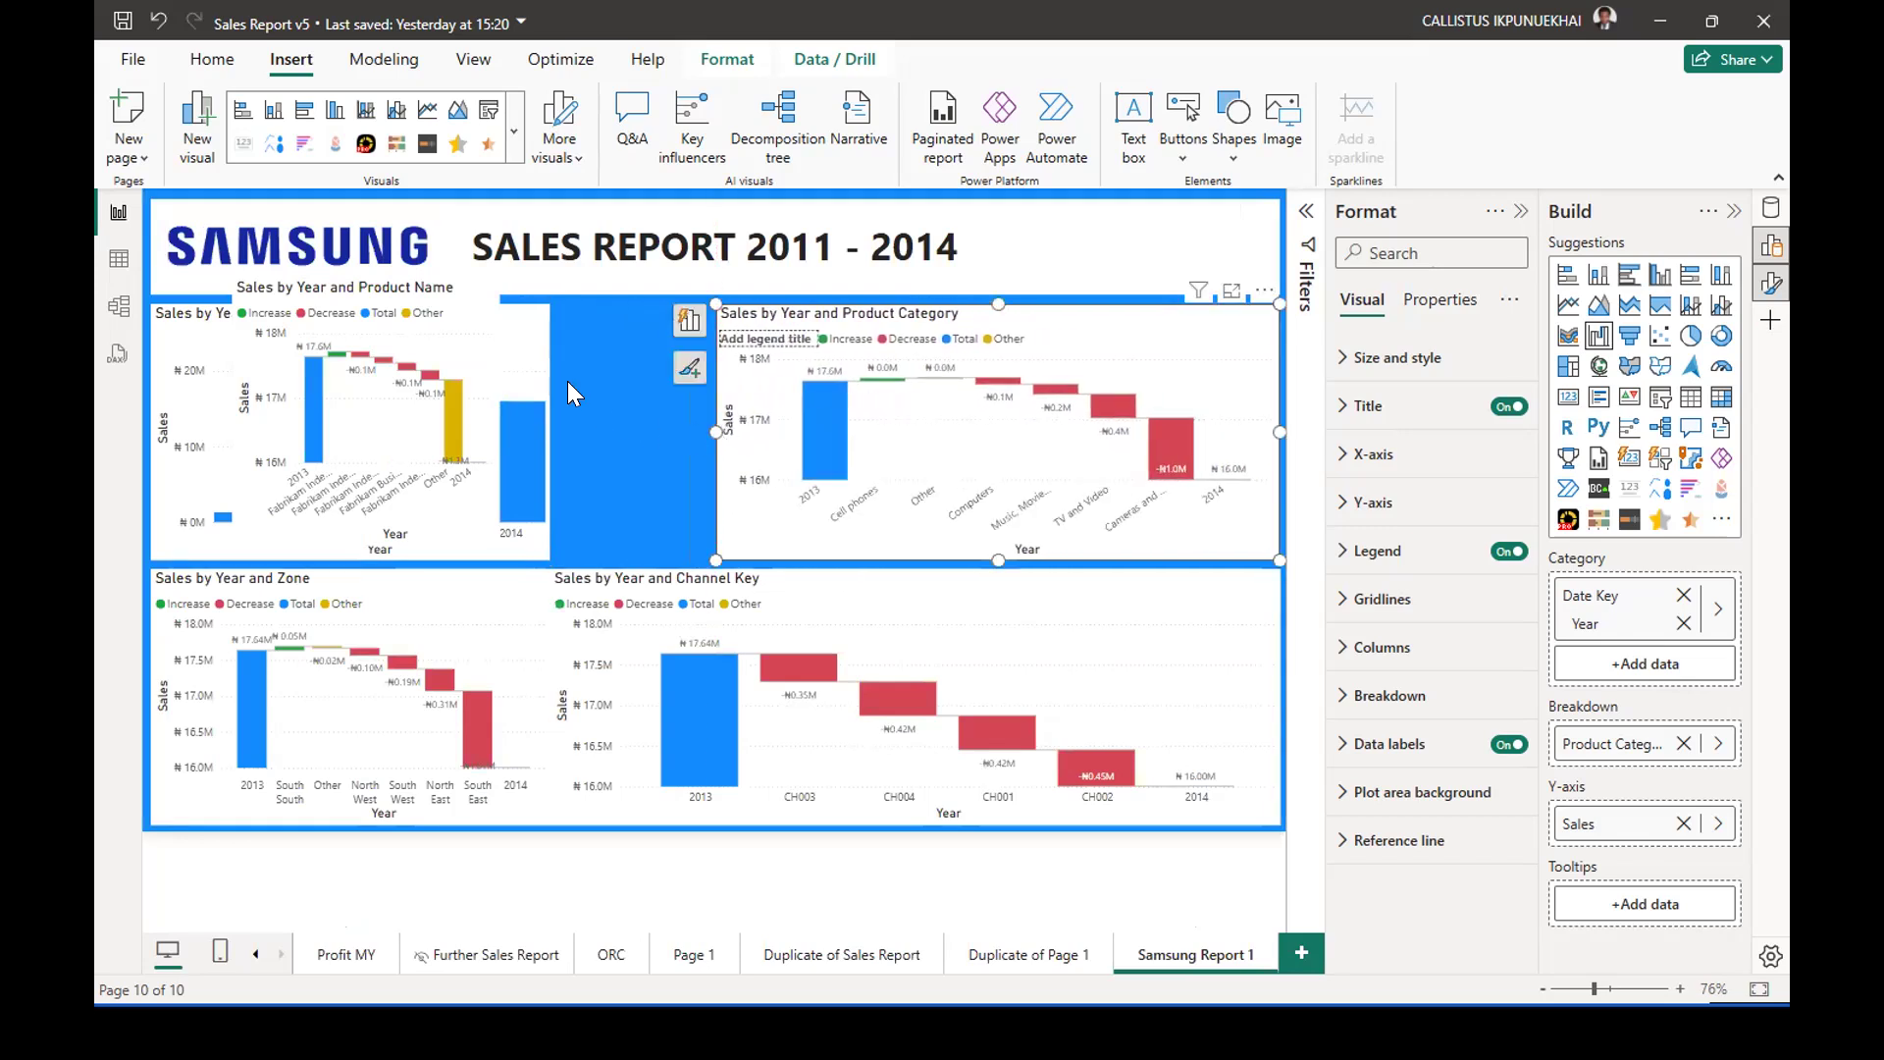
left_click_drag(606, 371, 508, 355)
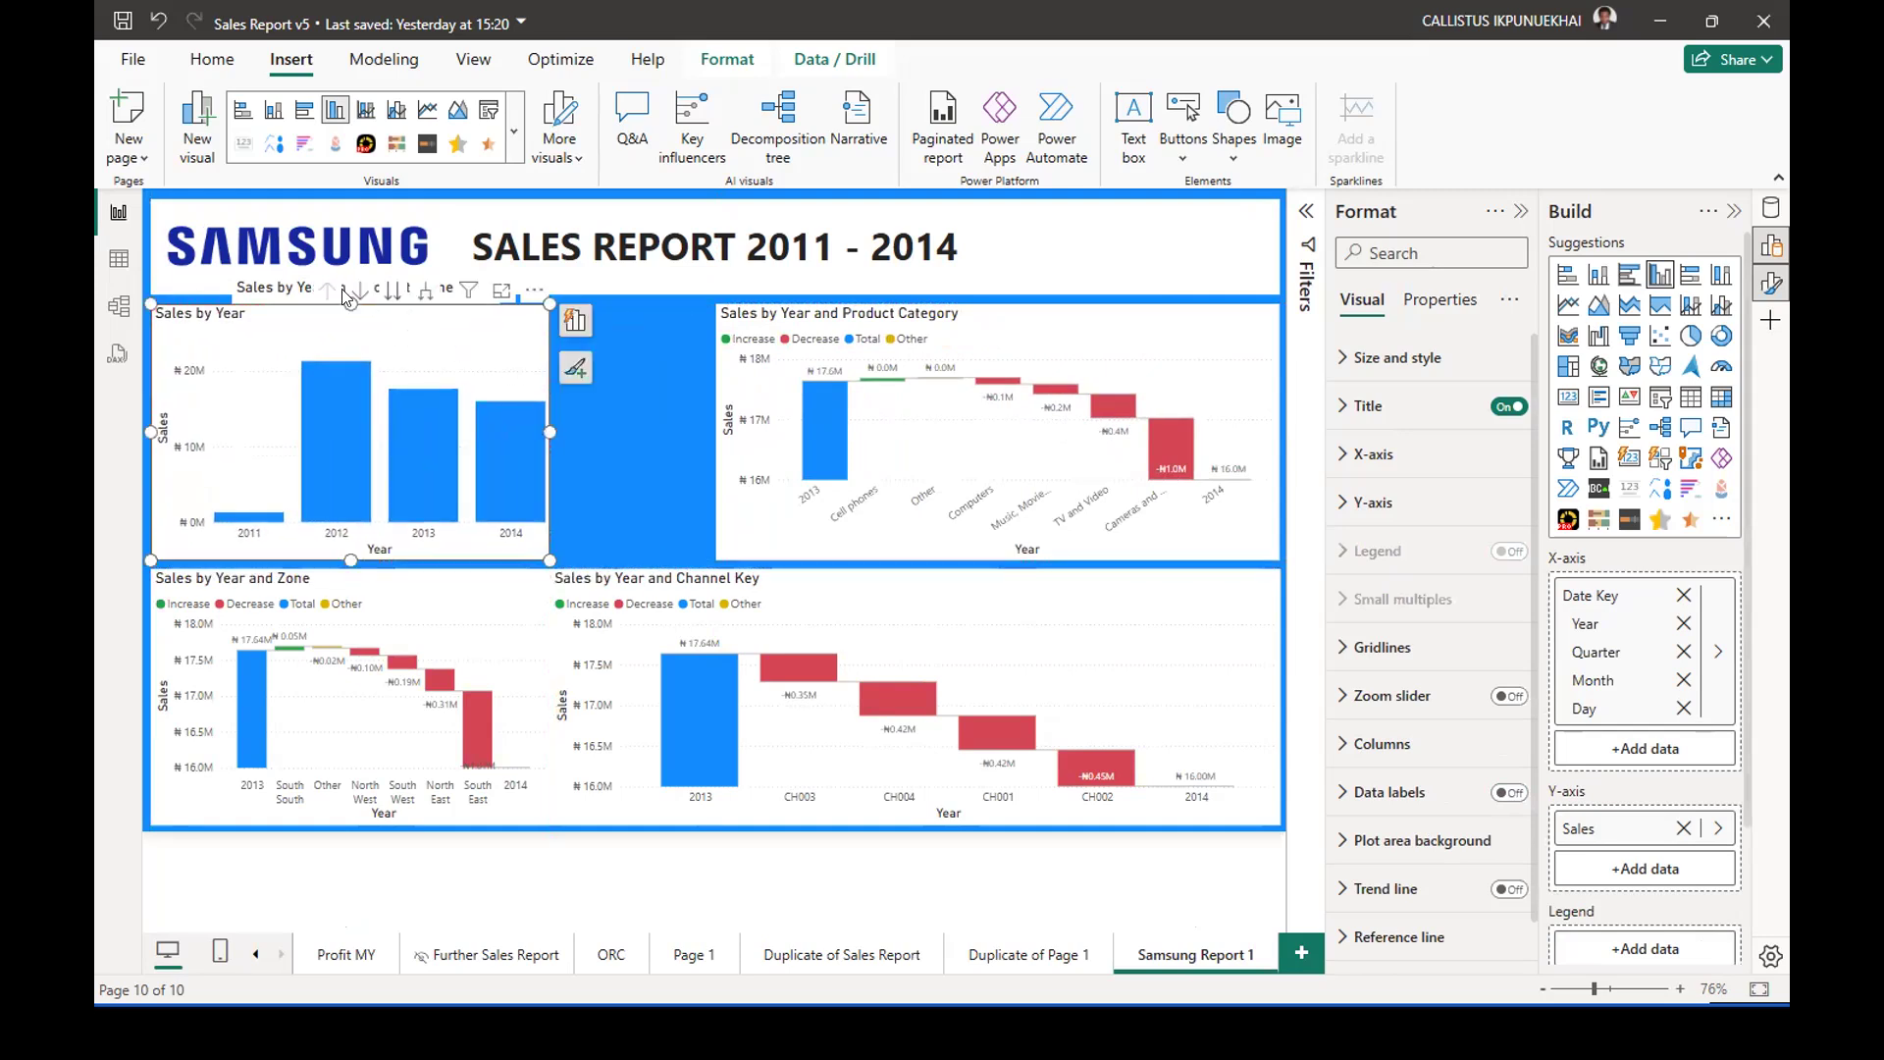
left_click_drag(283, 286, 490, 311)
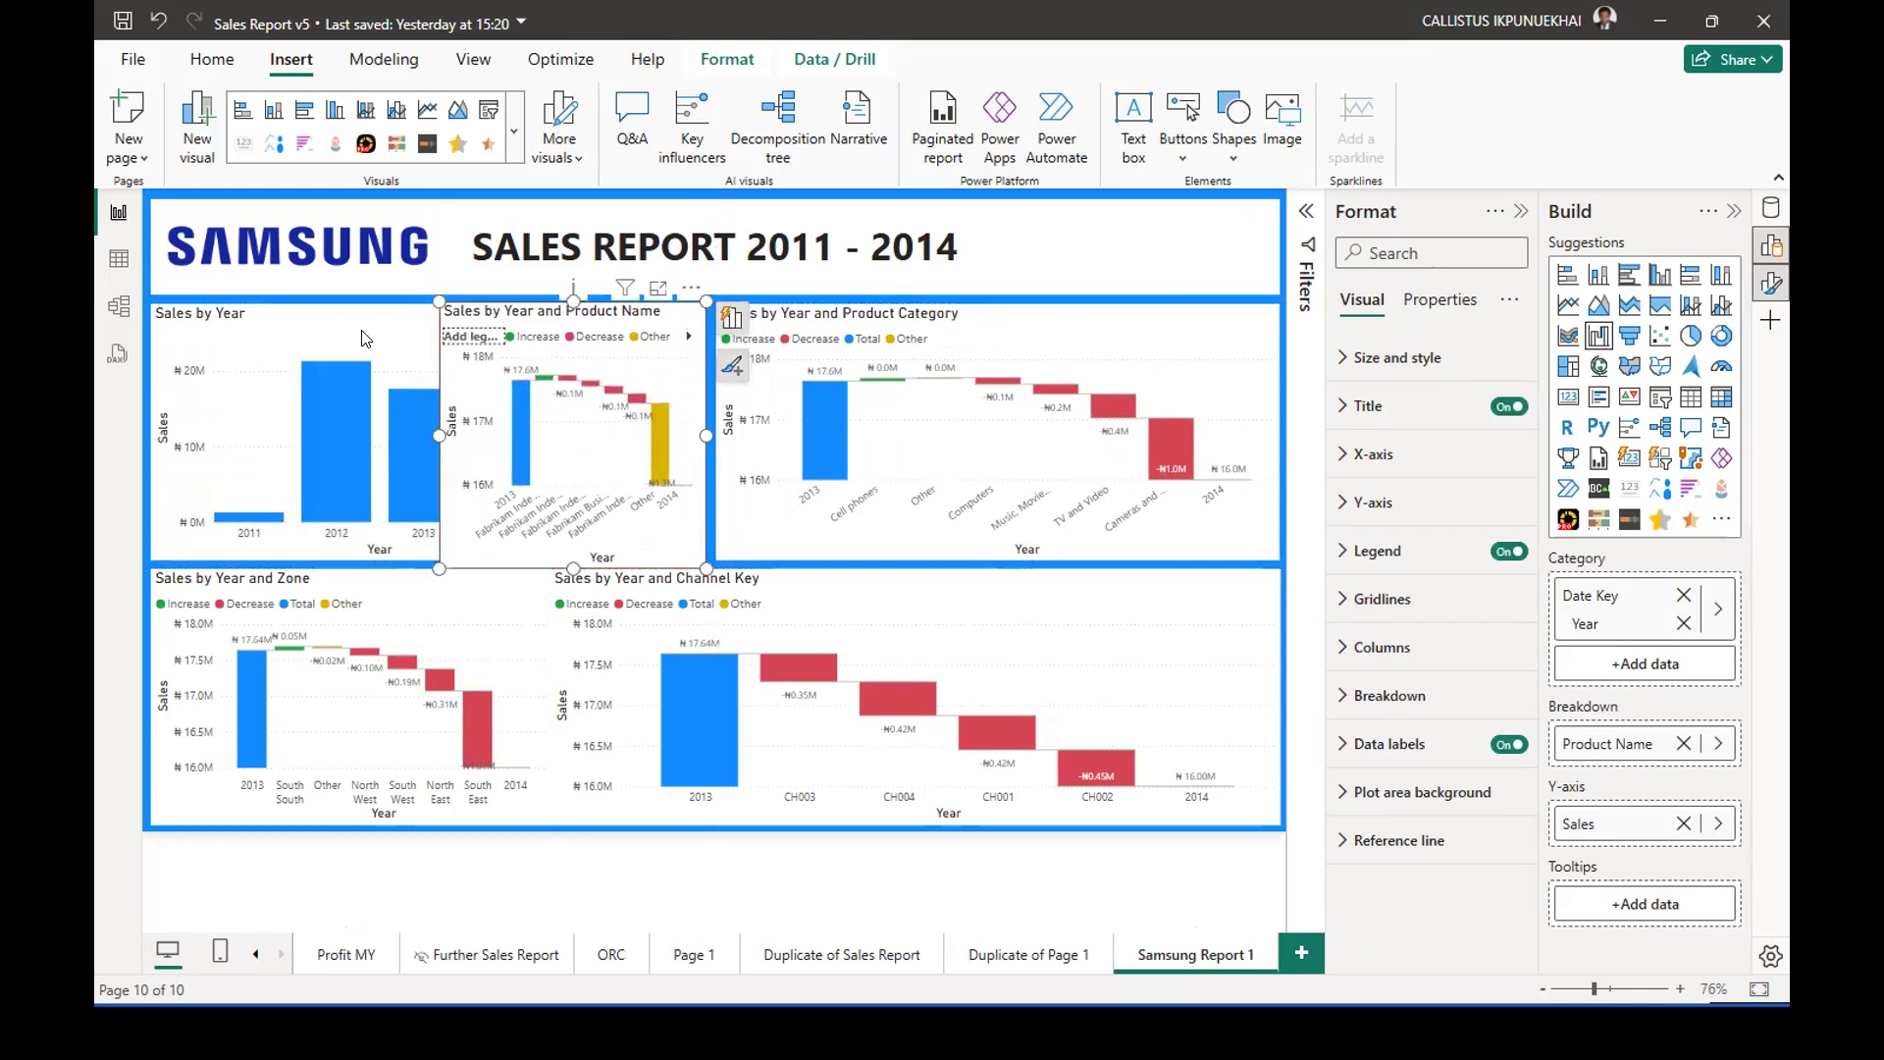
left_click_drag(432, 428, 151, 382)
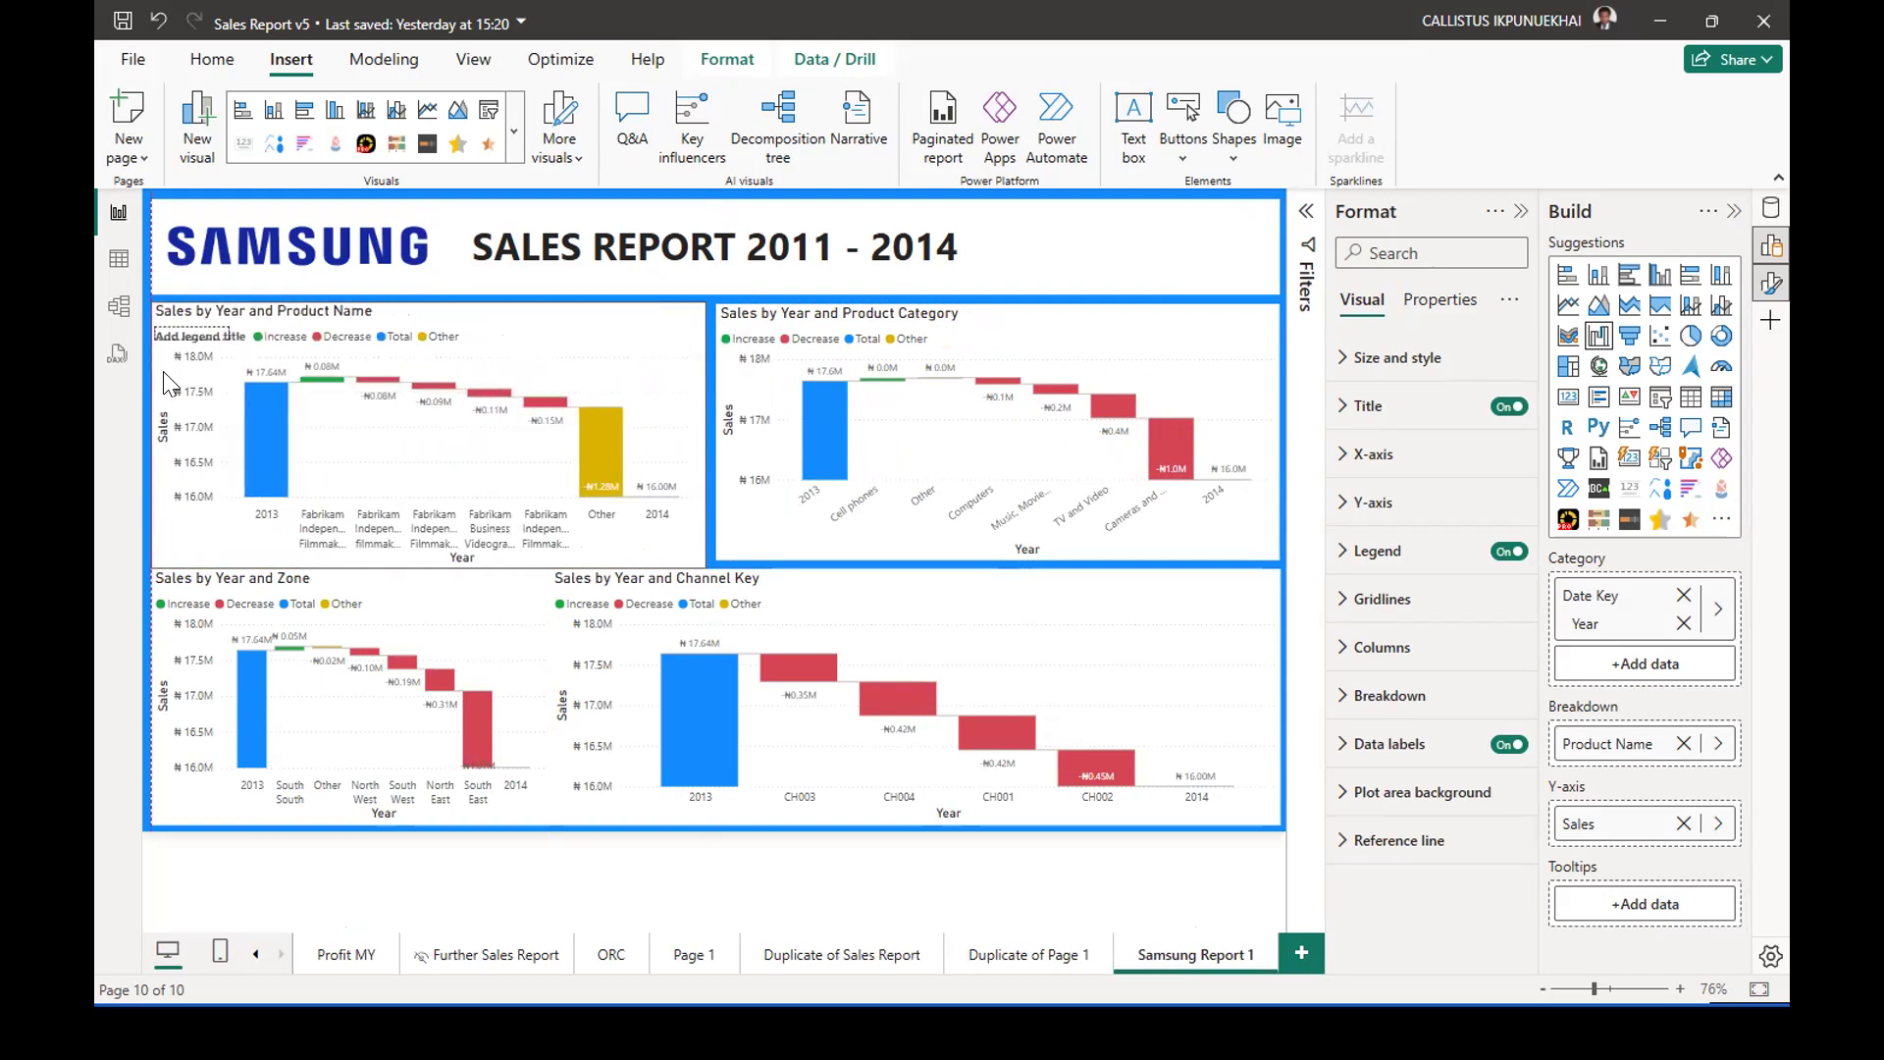
left_click_drag(422, 567, 418, 558)
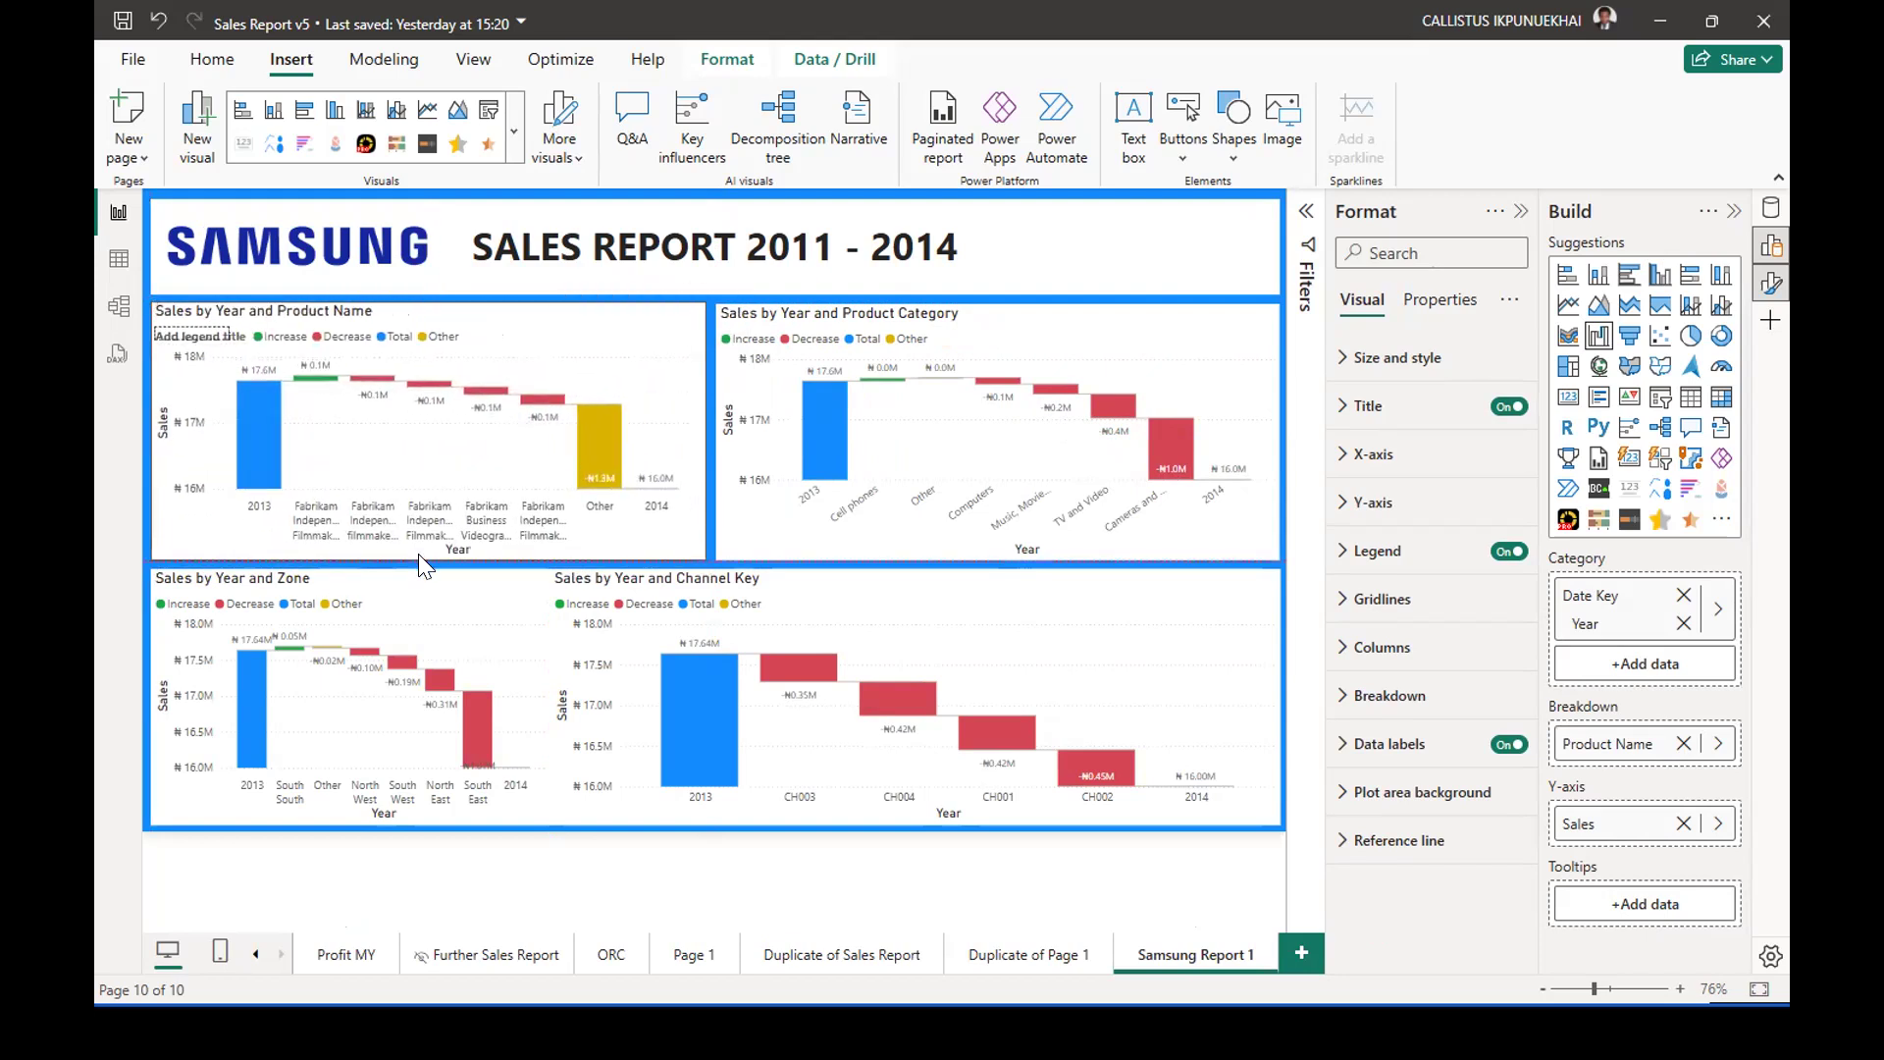
Narrow the Channel Key waterfall to align with the Product Category chart above, and widen the Zone waterfall to fill the gap.
left_click(636, 663)
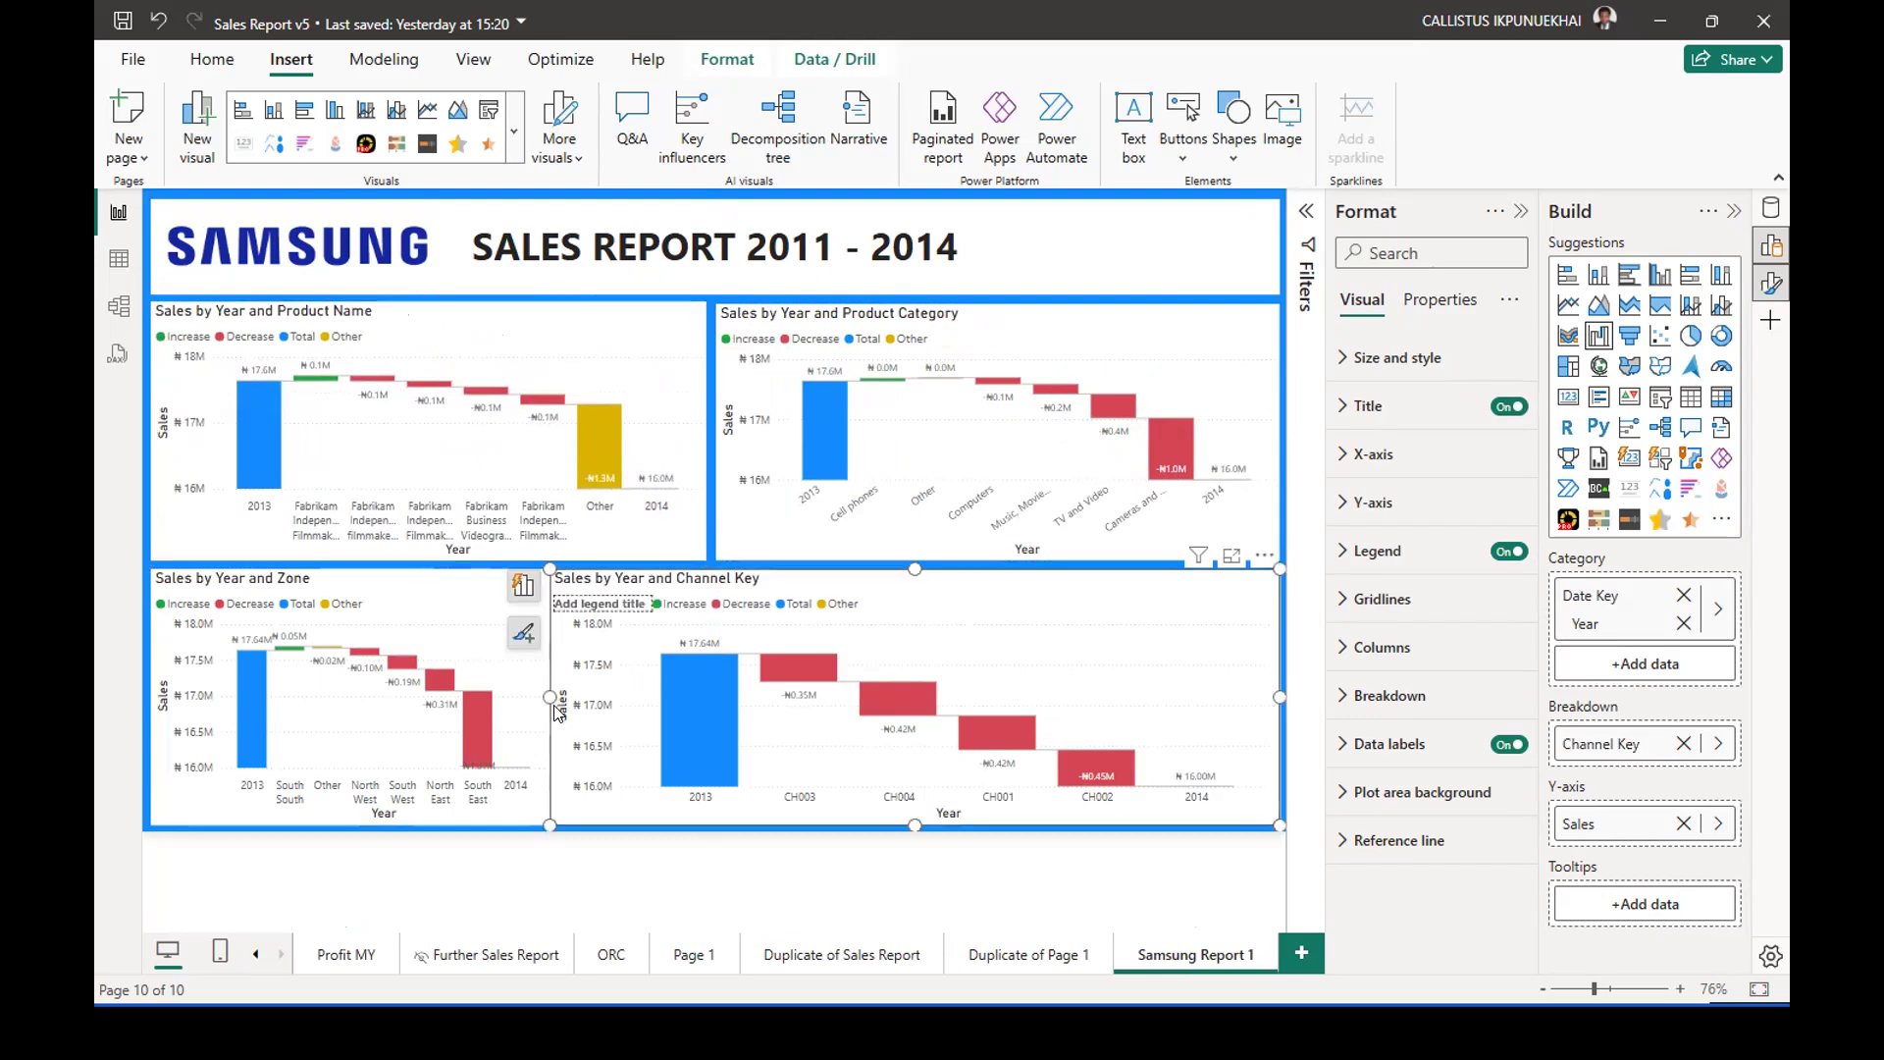
left_click_drag(552, 695, 714, 671)
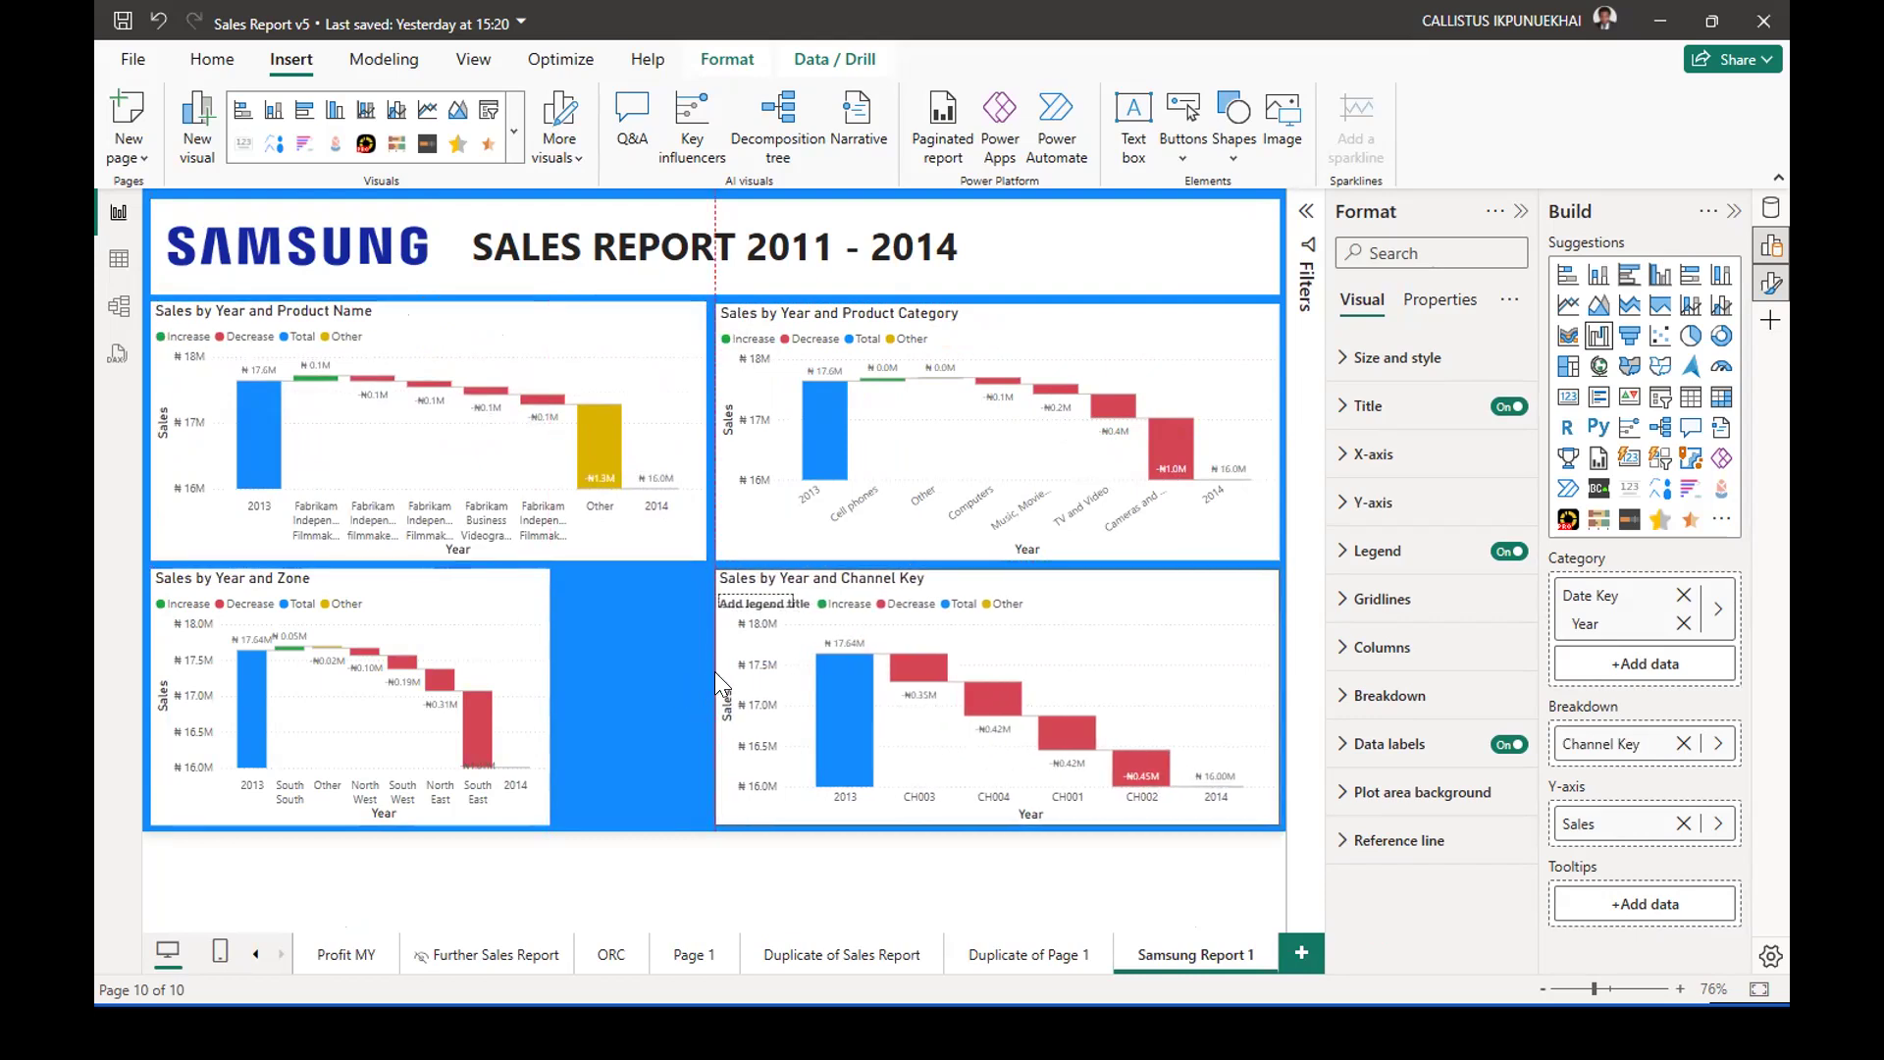
left_click(542, 676)
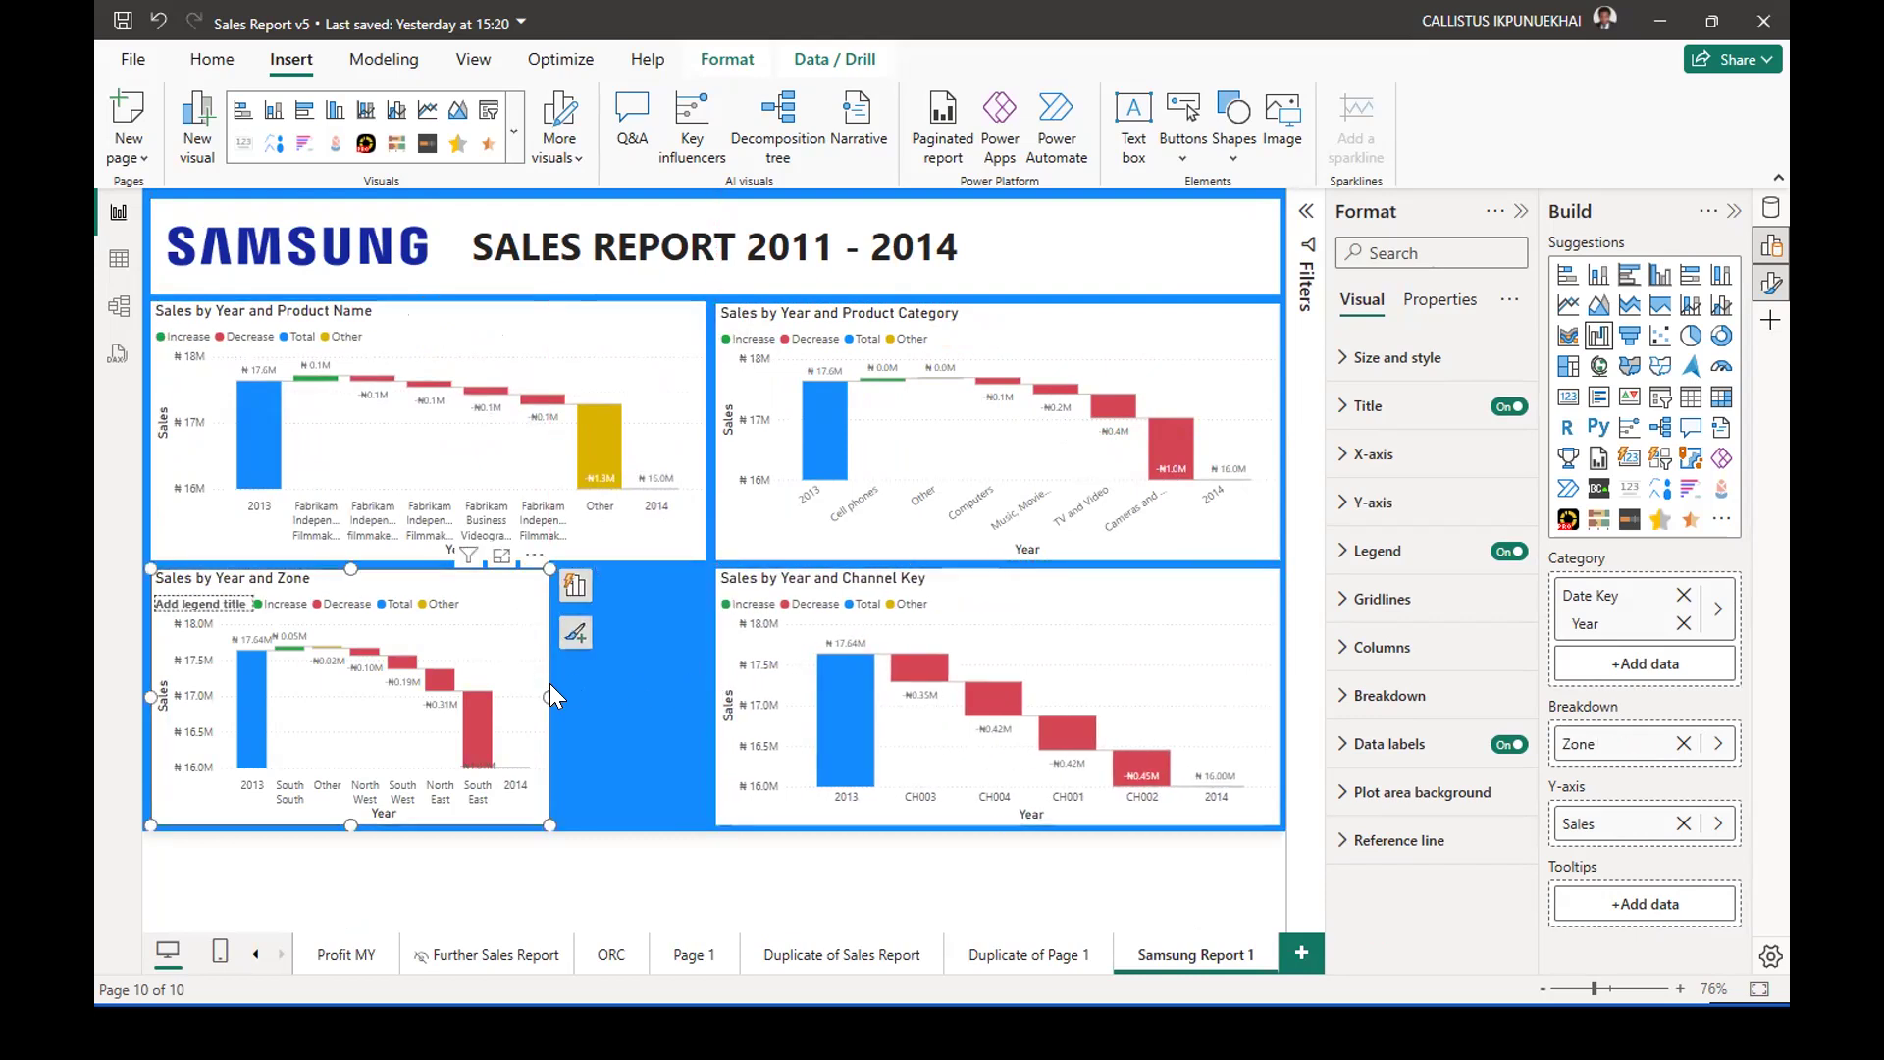
left_click_drag(551, 693, 698, 687)
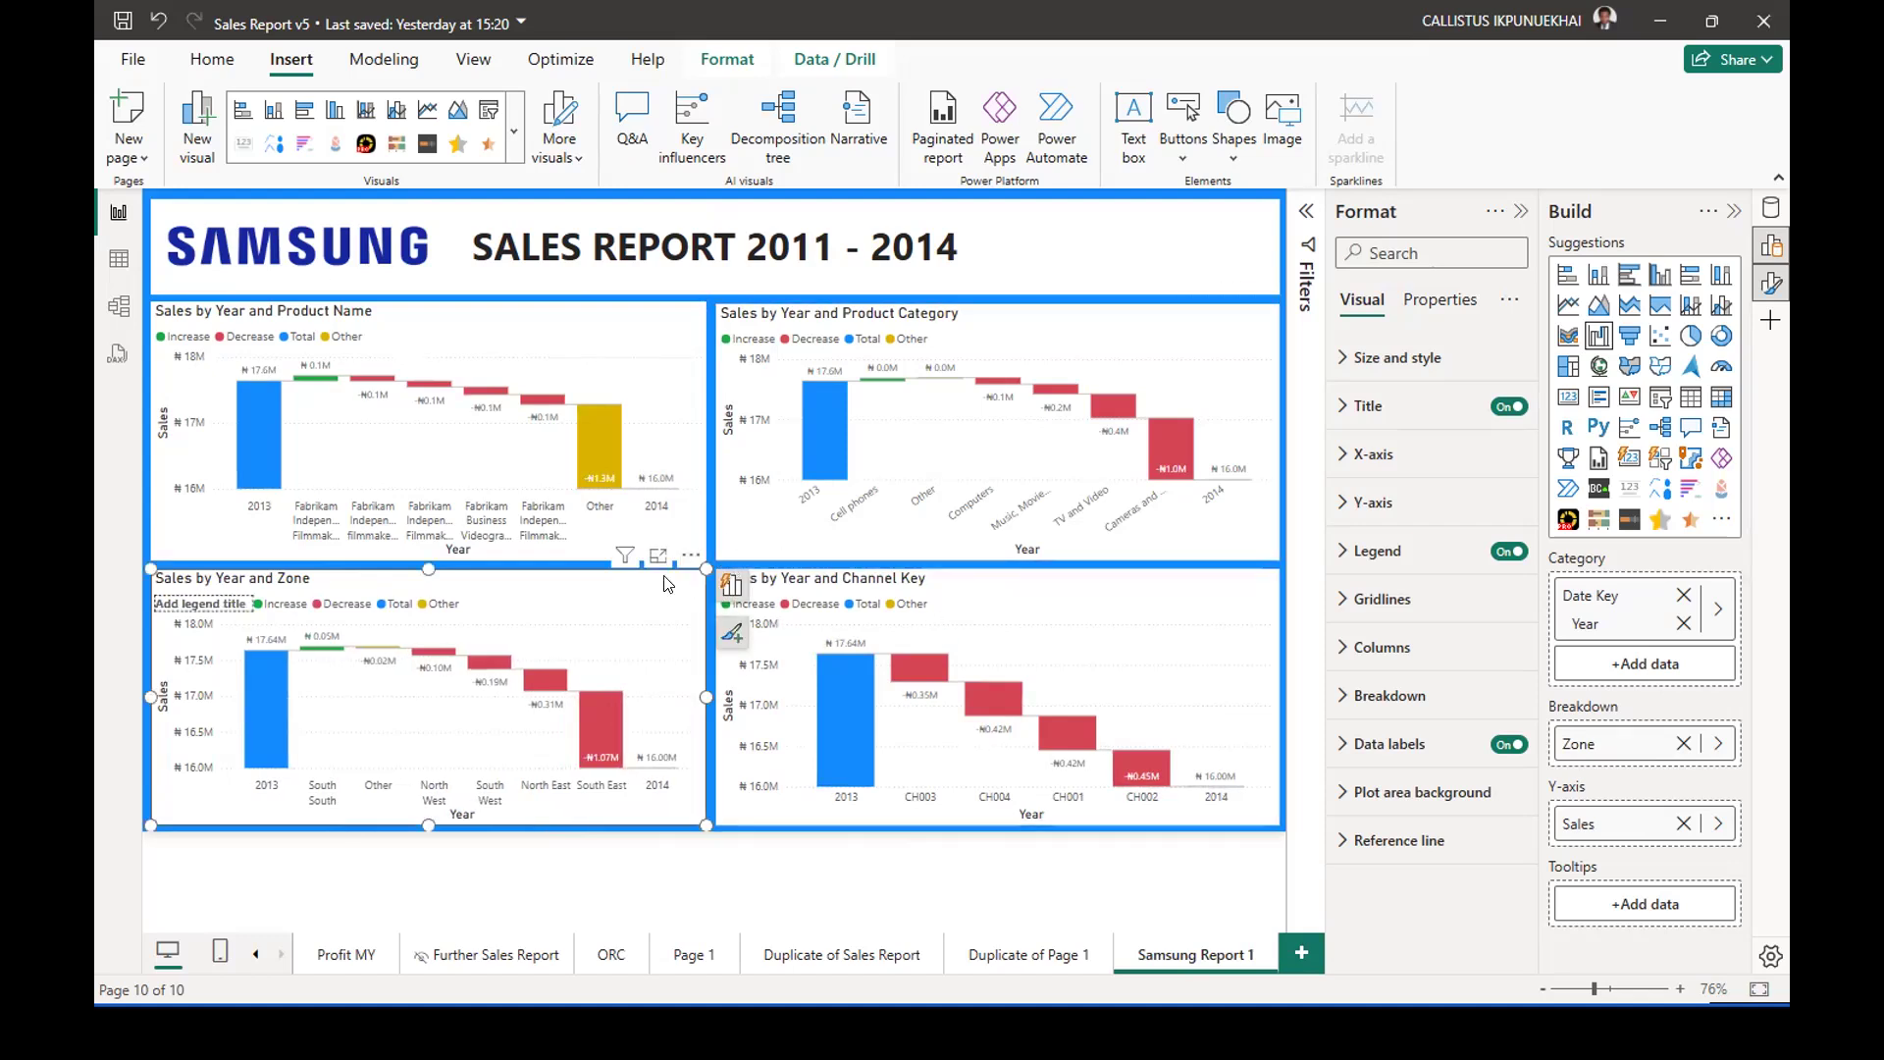
left_click(743, 829)
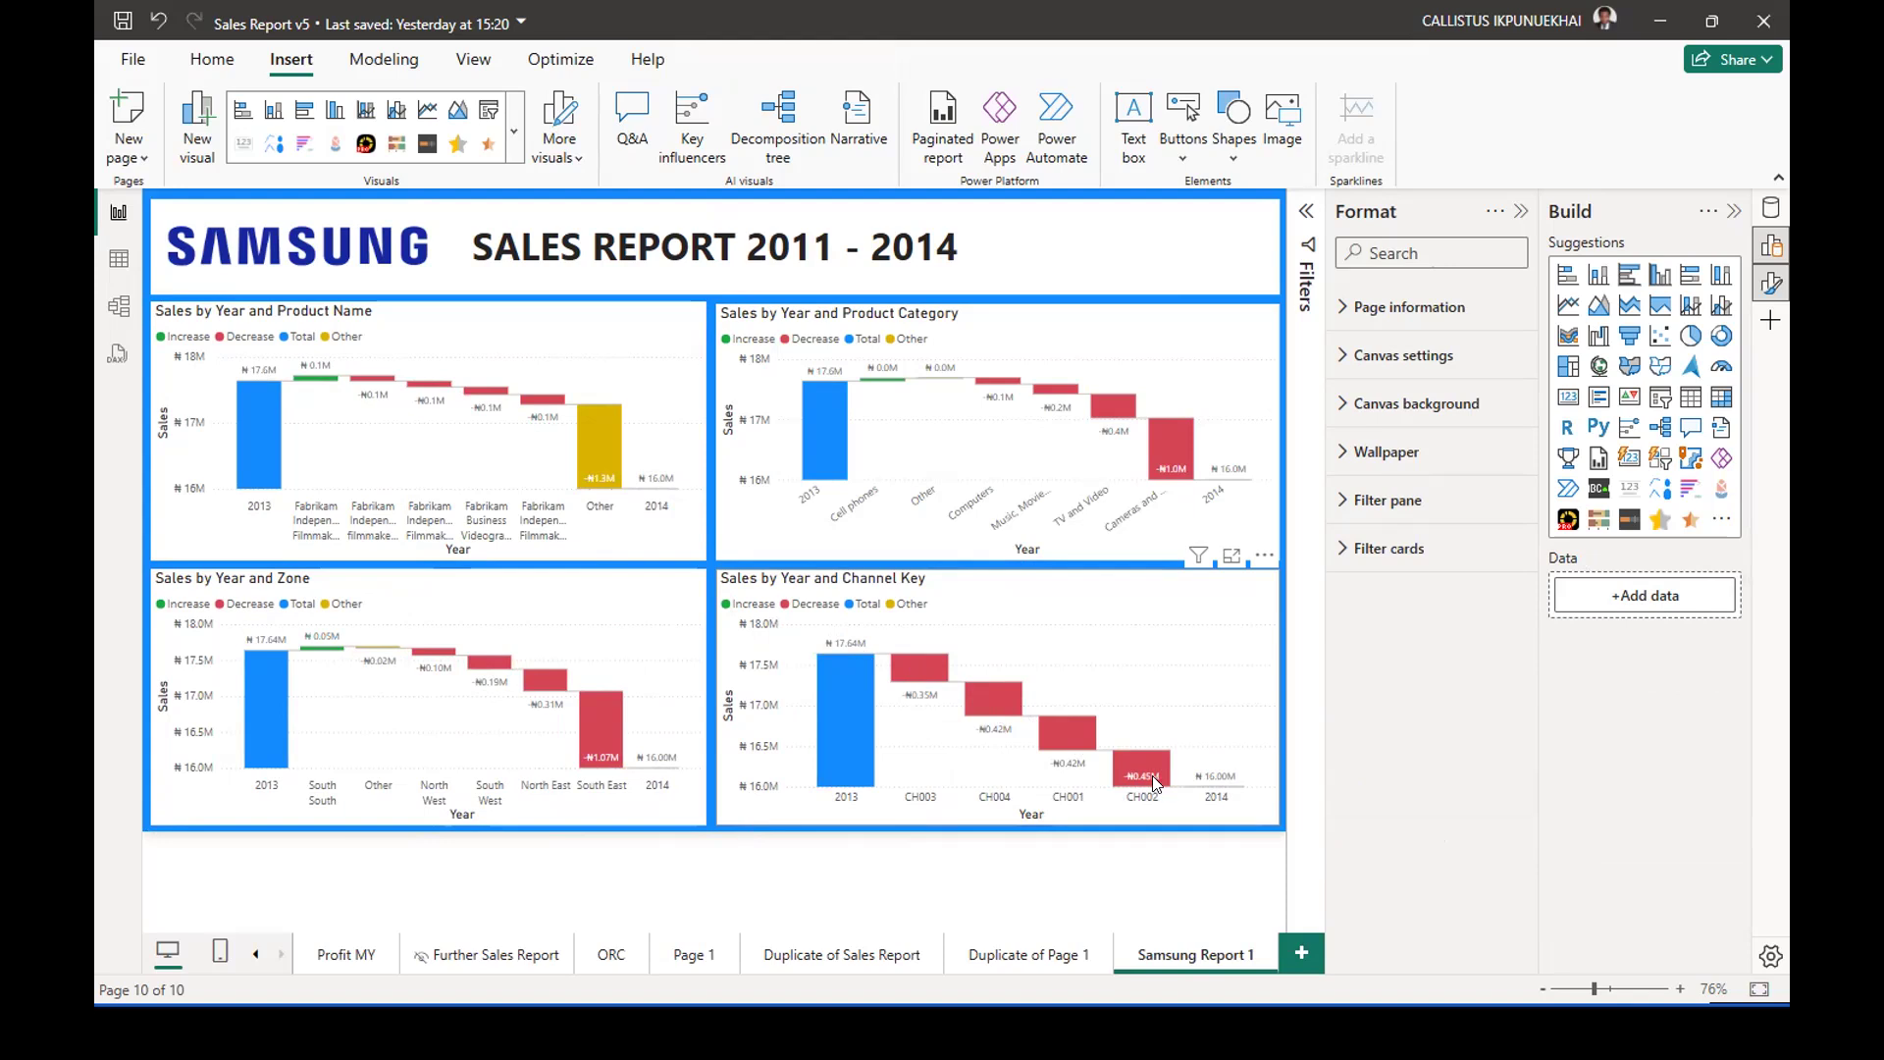
Inspect the details of the decrease bars in the Channel Key and Zone waterfall charts.
mouse_move(1161, 782)
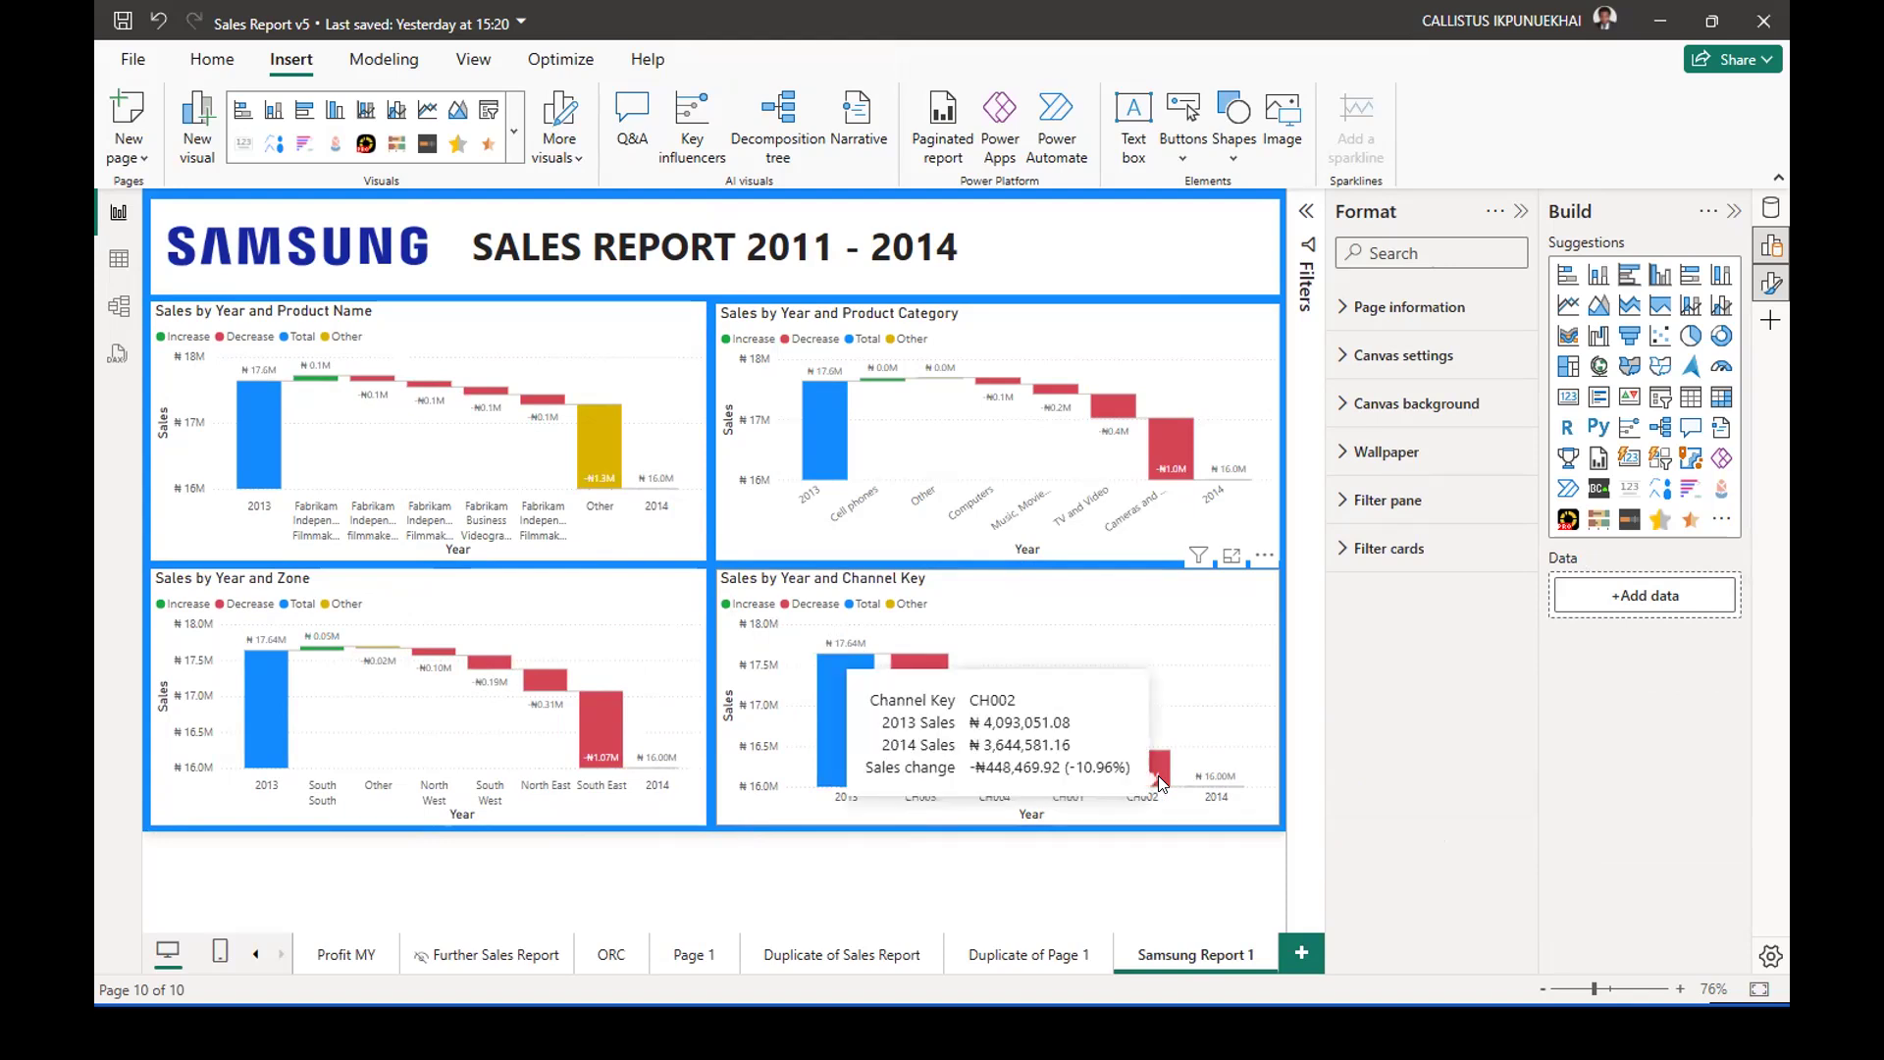
mouse_move(1034, 726)
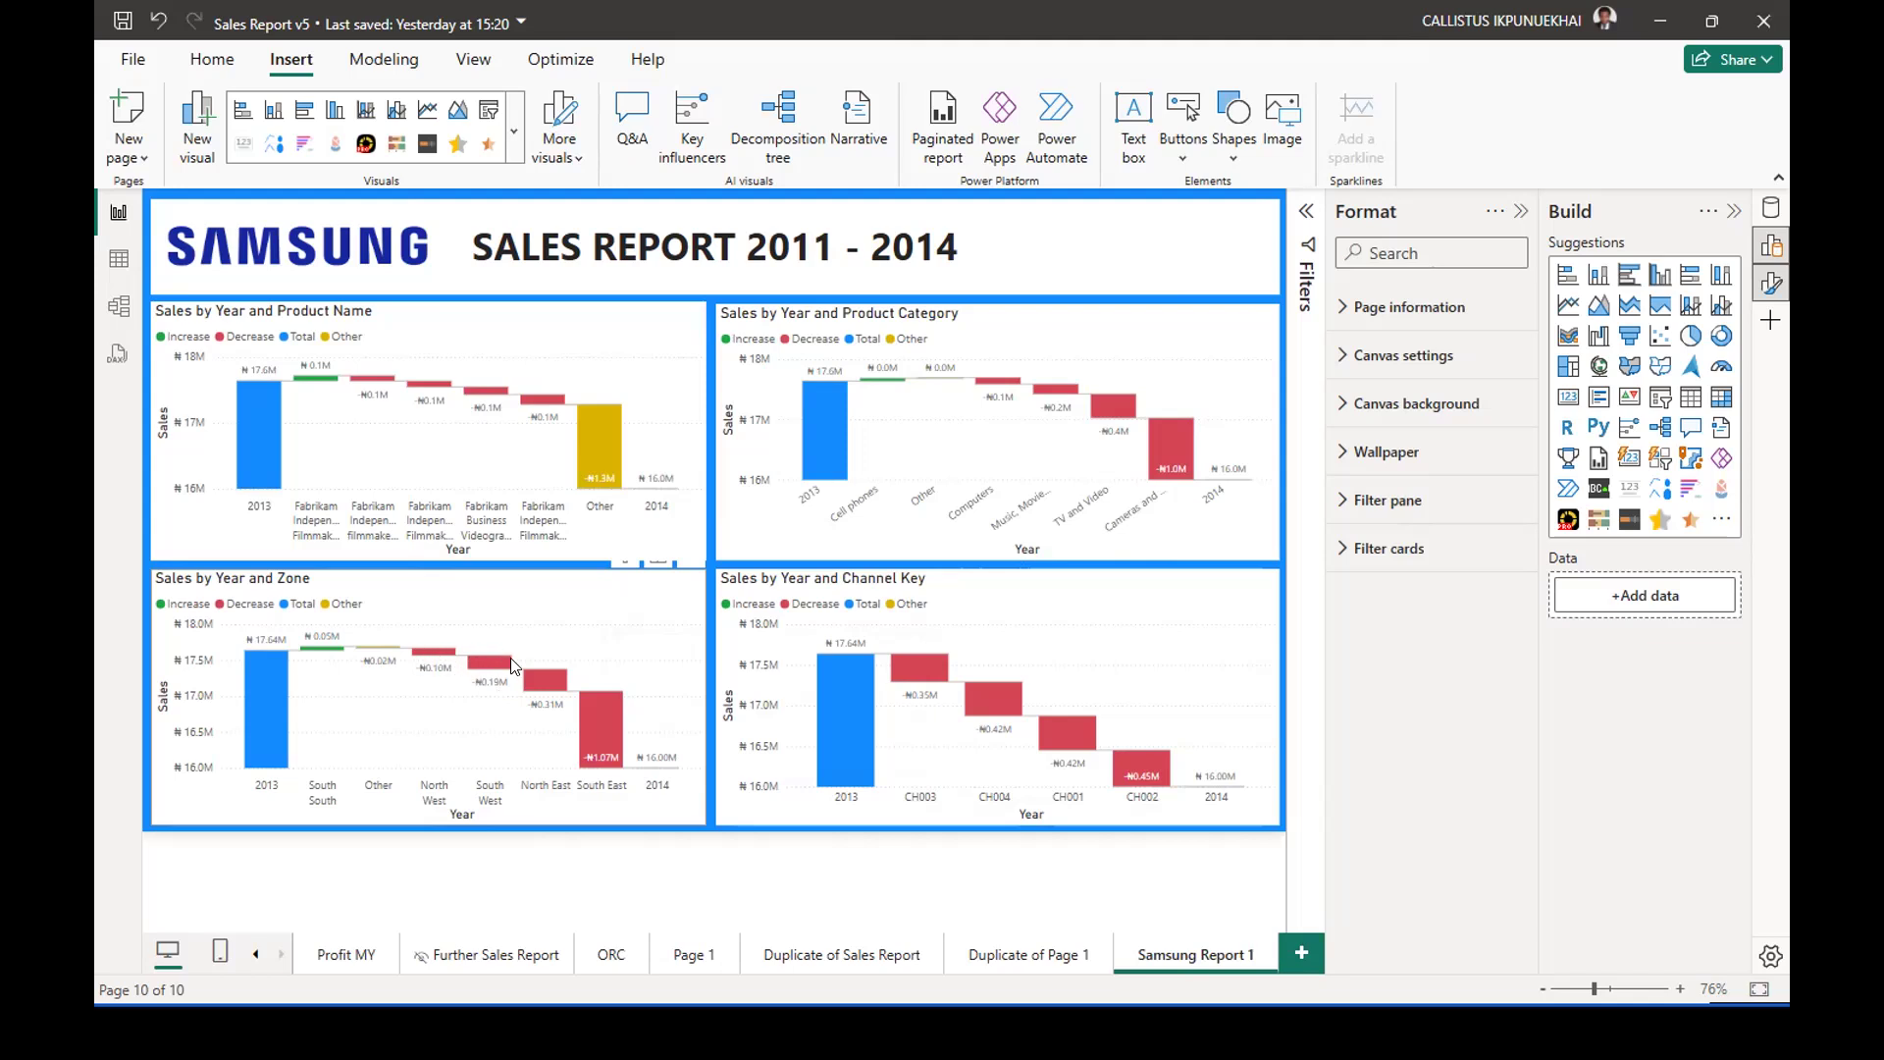
mouse_move(522, 667)
Clear the chart selection and capture a screenshot of the area with the four waterfall charts, below the report header.
left_click(556, 345)
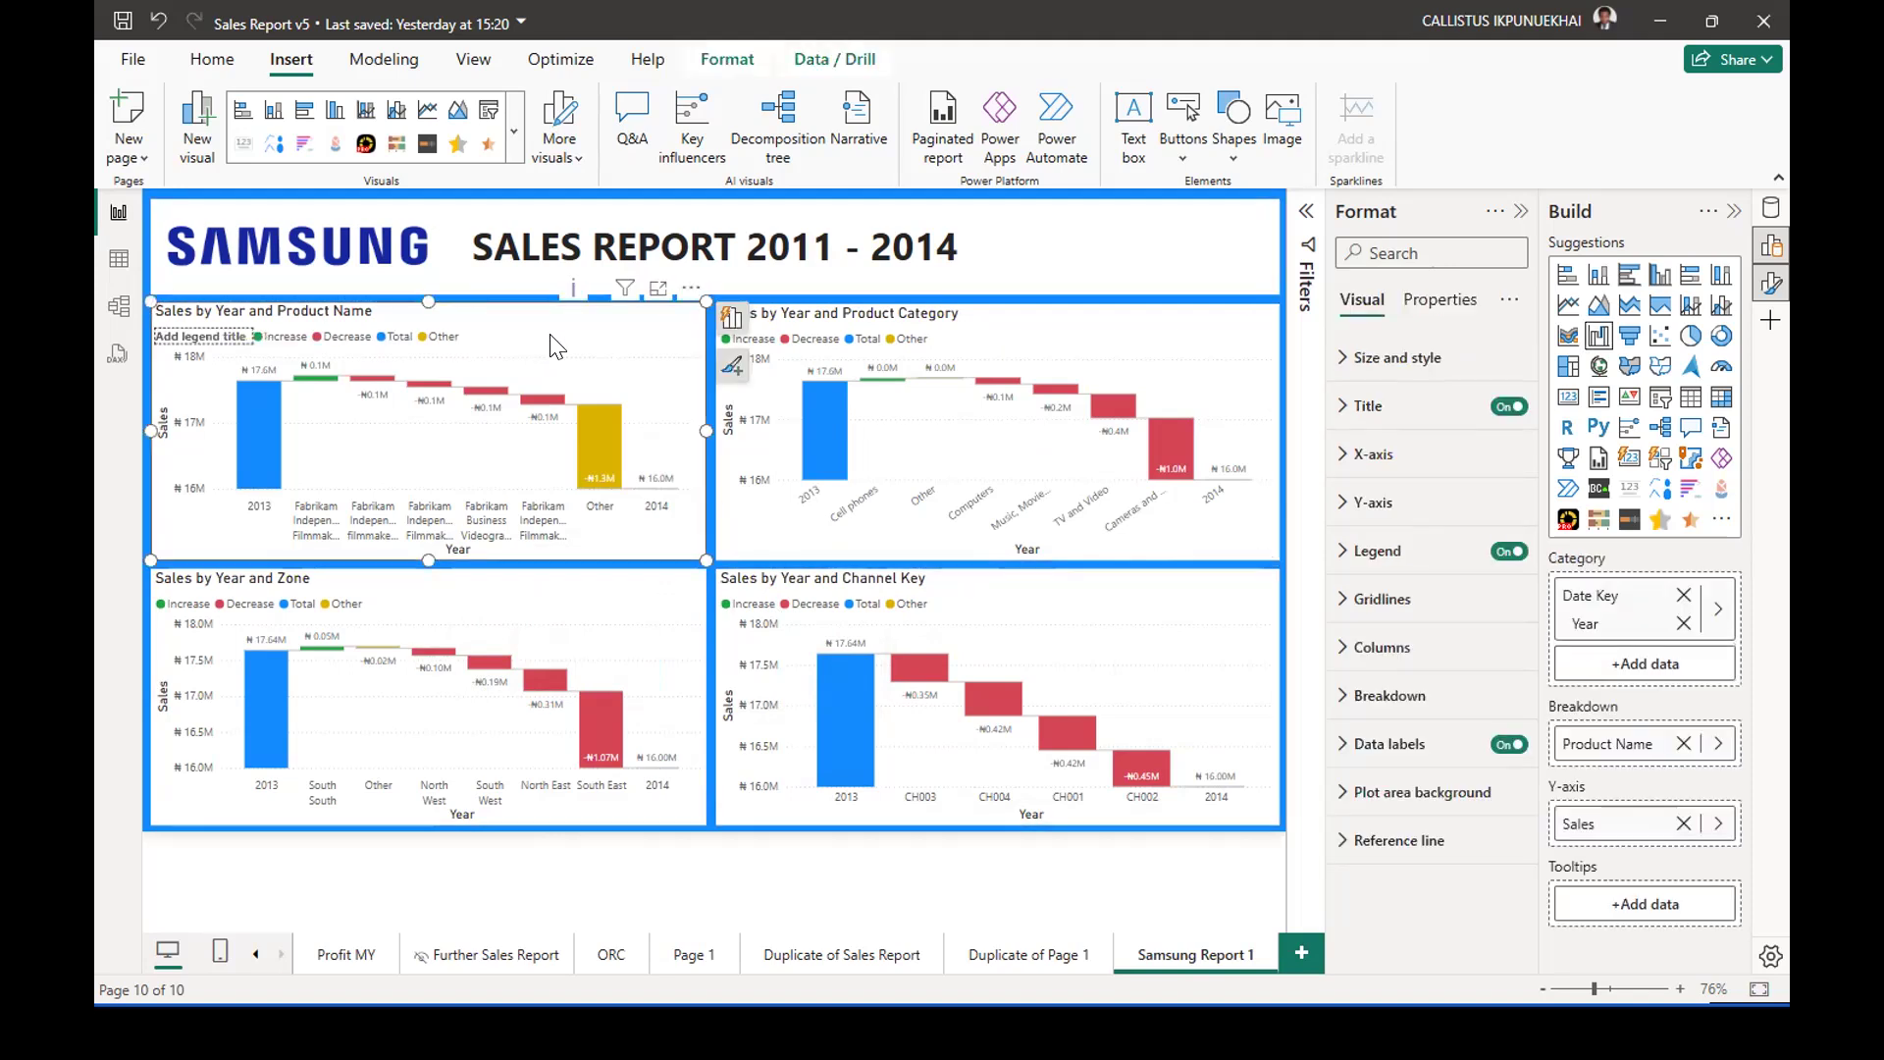
left_click(1281, 349)
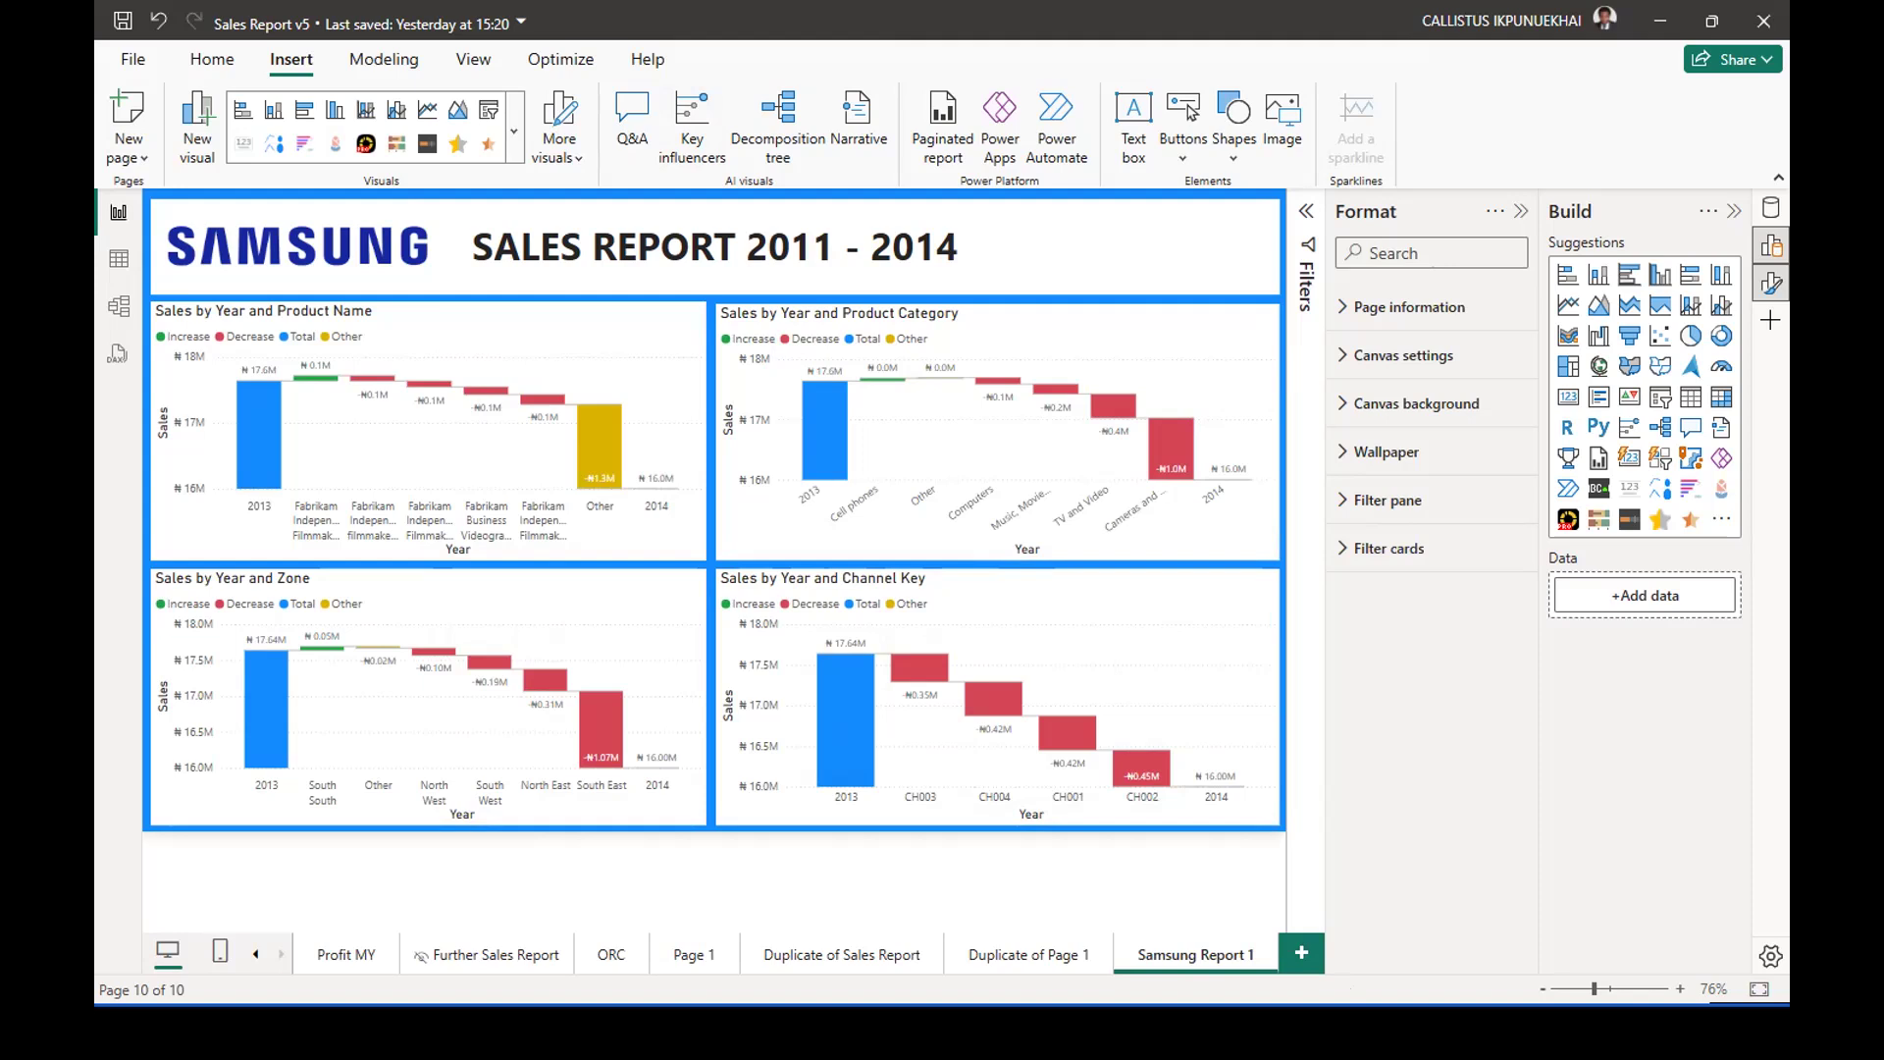
key("super+shift+s")
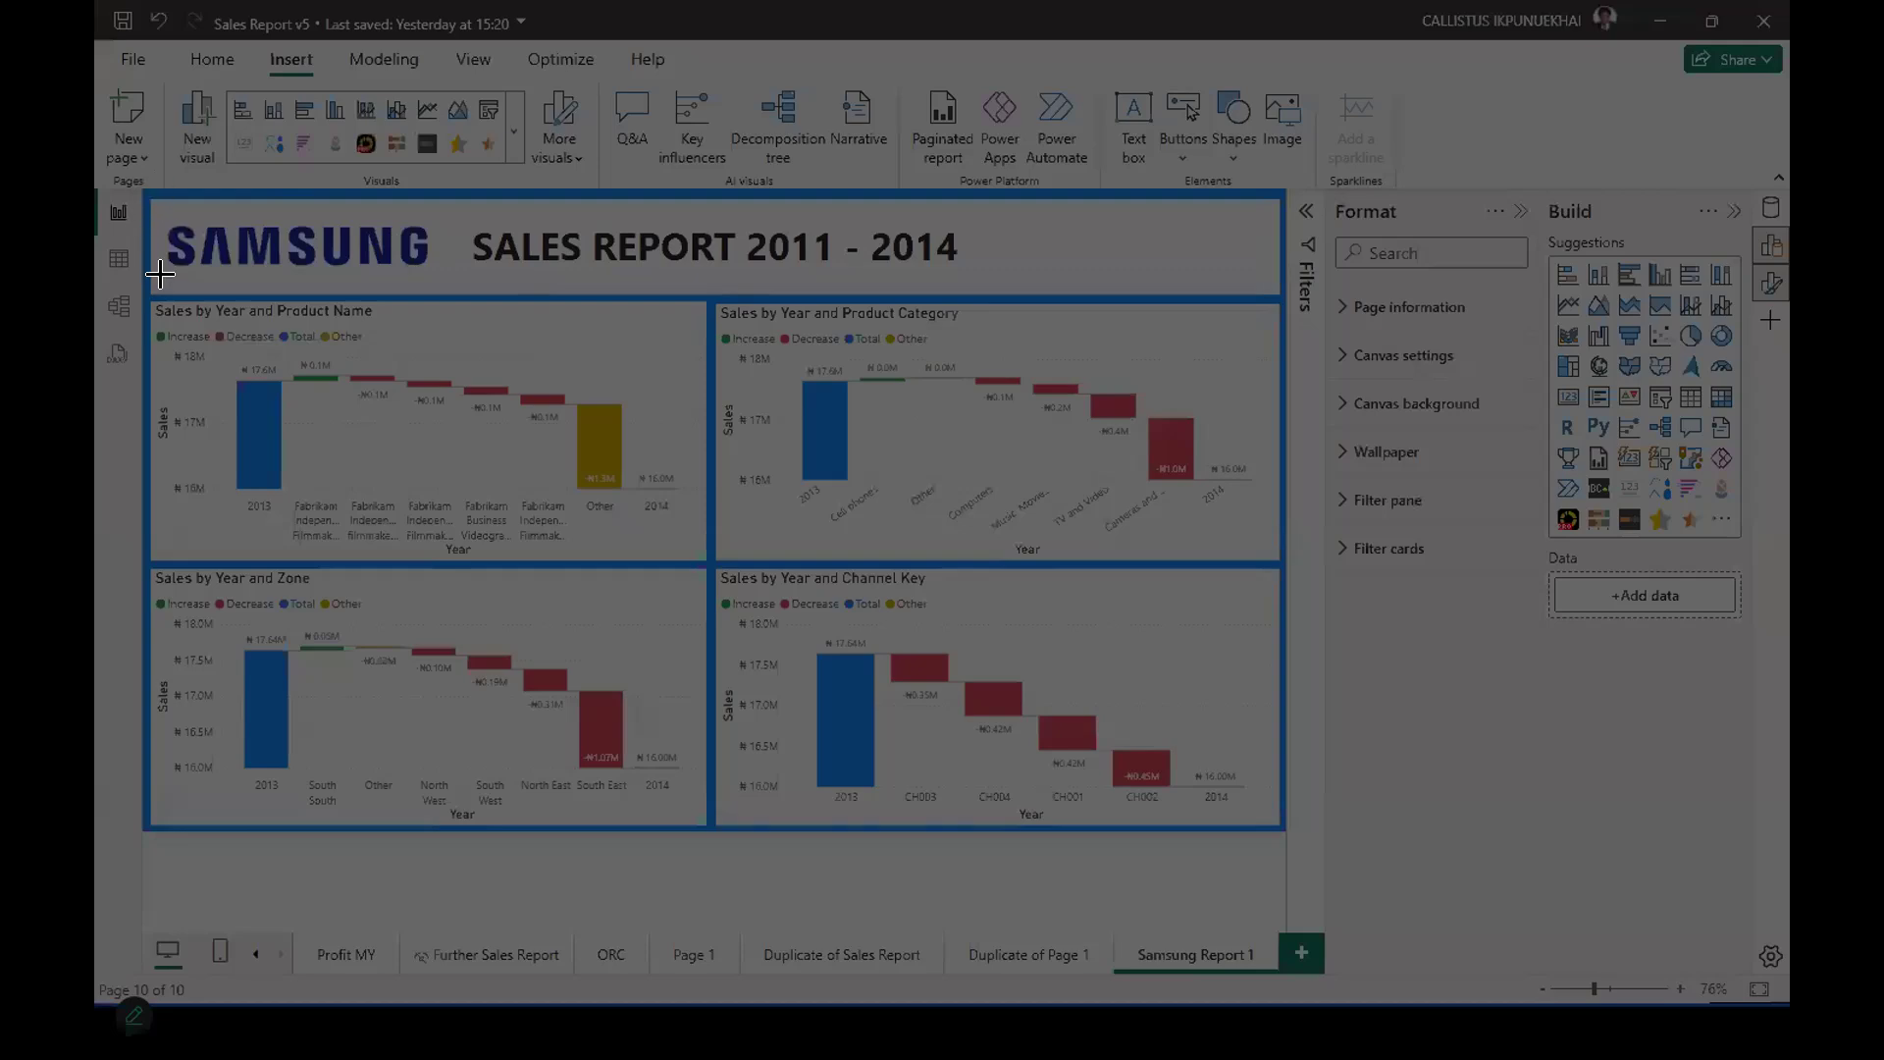
left_click_drag(143, 292, 1283, 828)
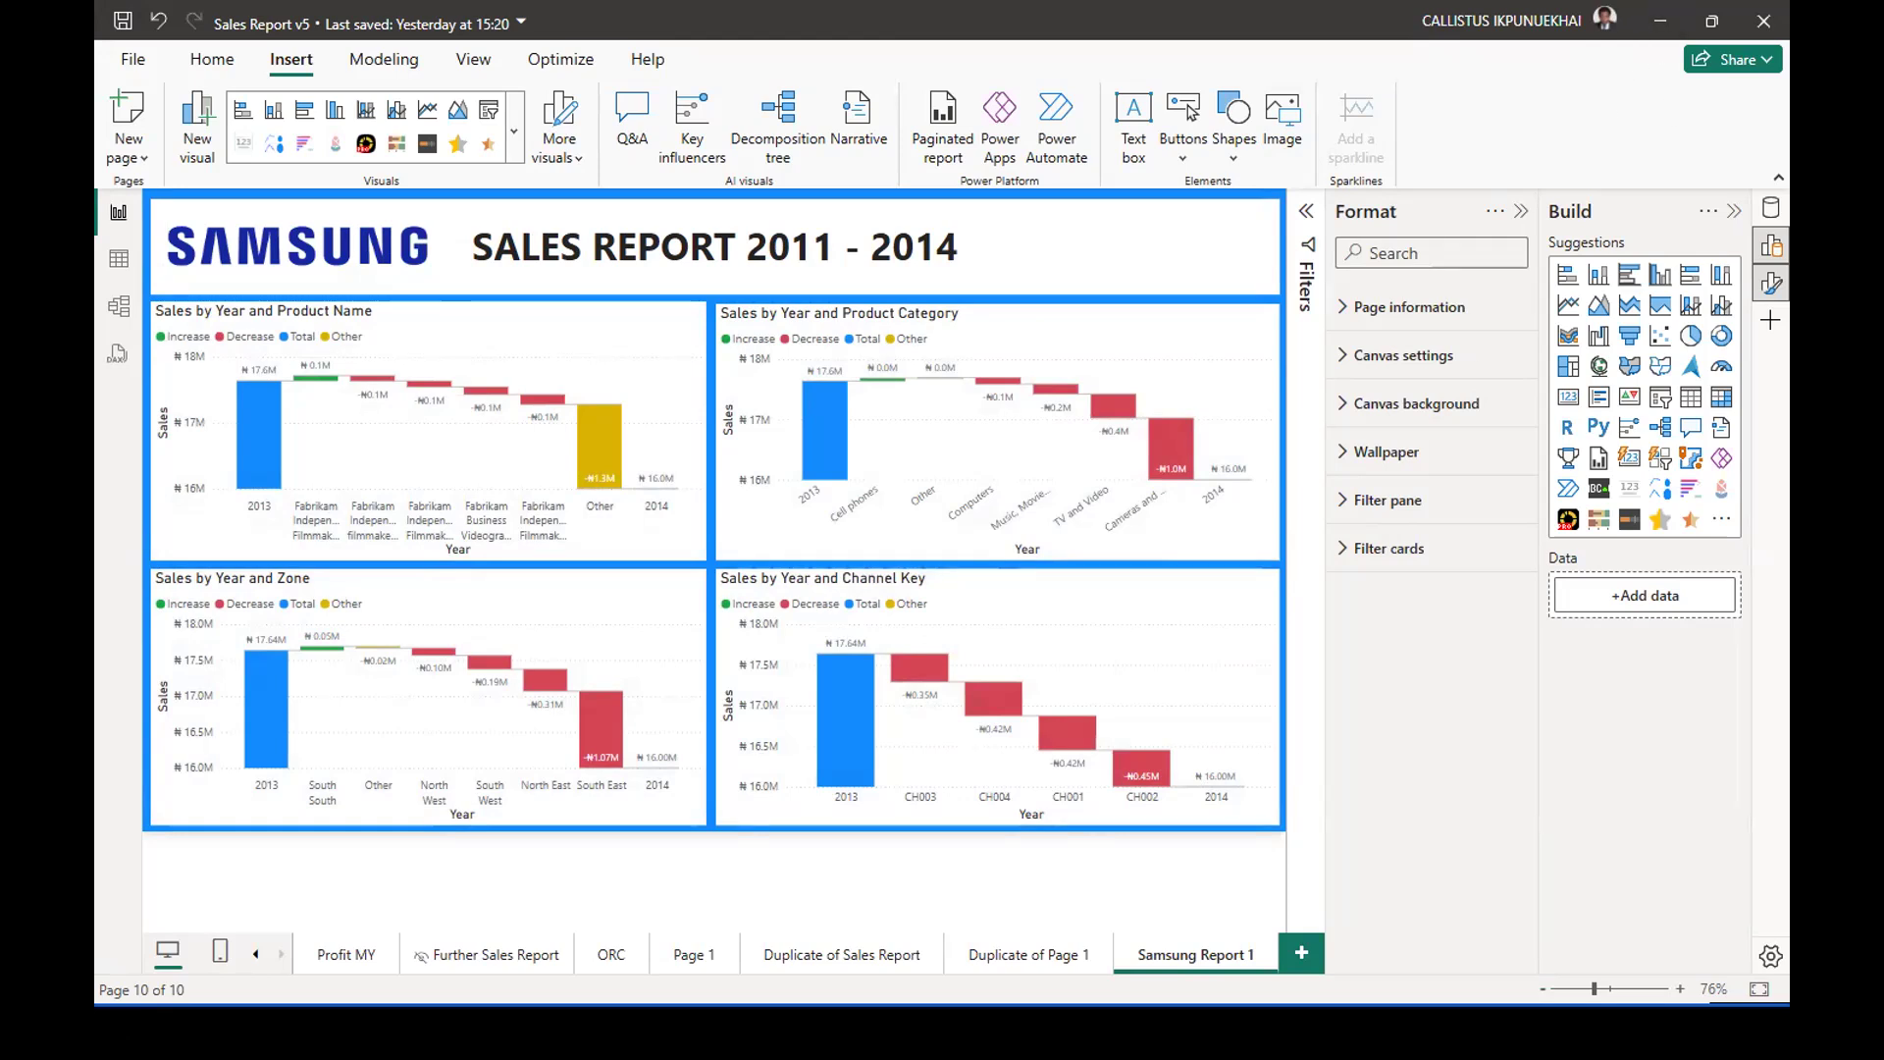
Switch to the ChatGPT conversation in the browser and paste the screenshot of the four waterfall charts into the message box.
key("alt+Tab")
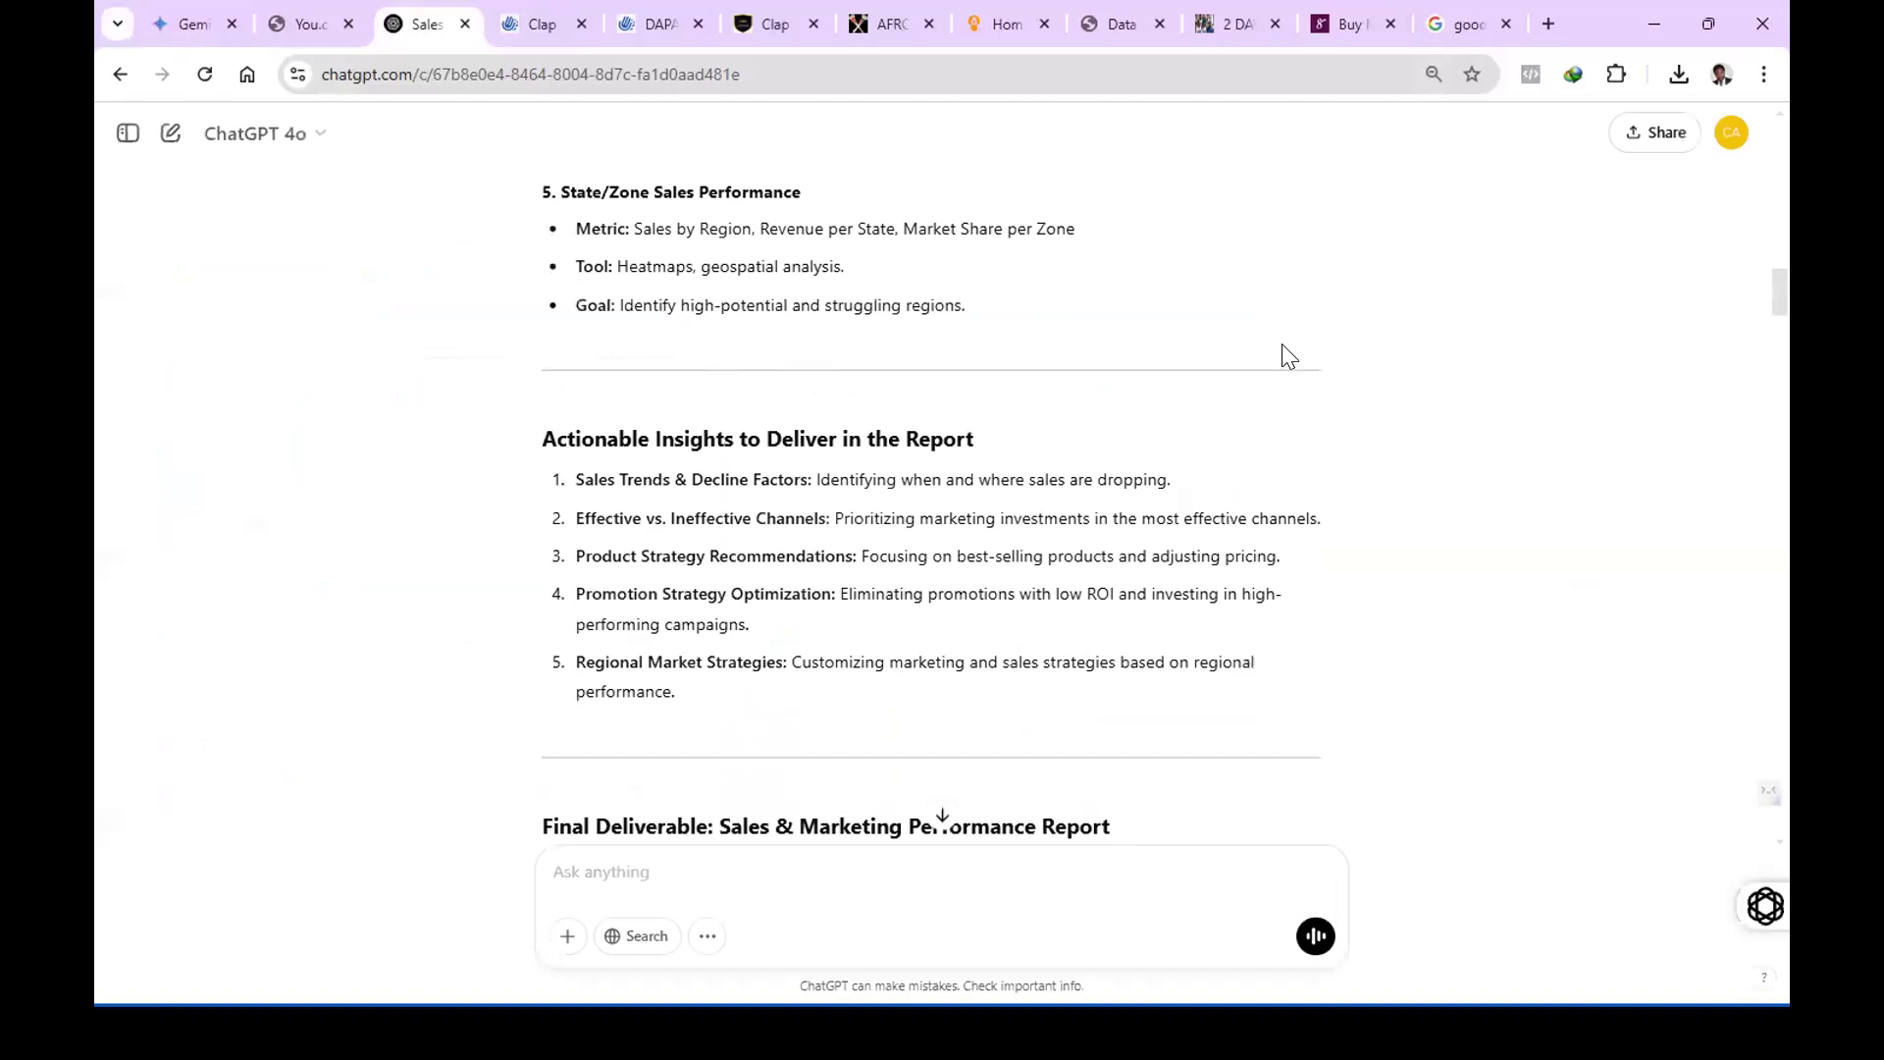
left_click_drag(1771, 359, 1763, 883)
left_click(804, 868)
key("ctrl+v")
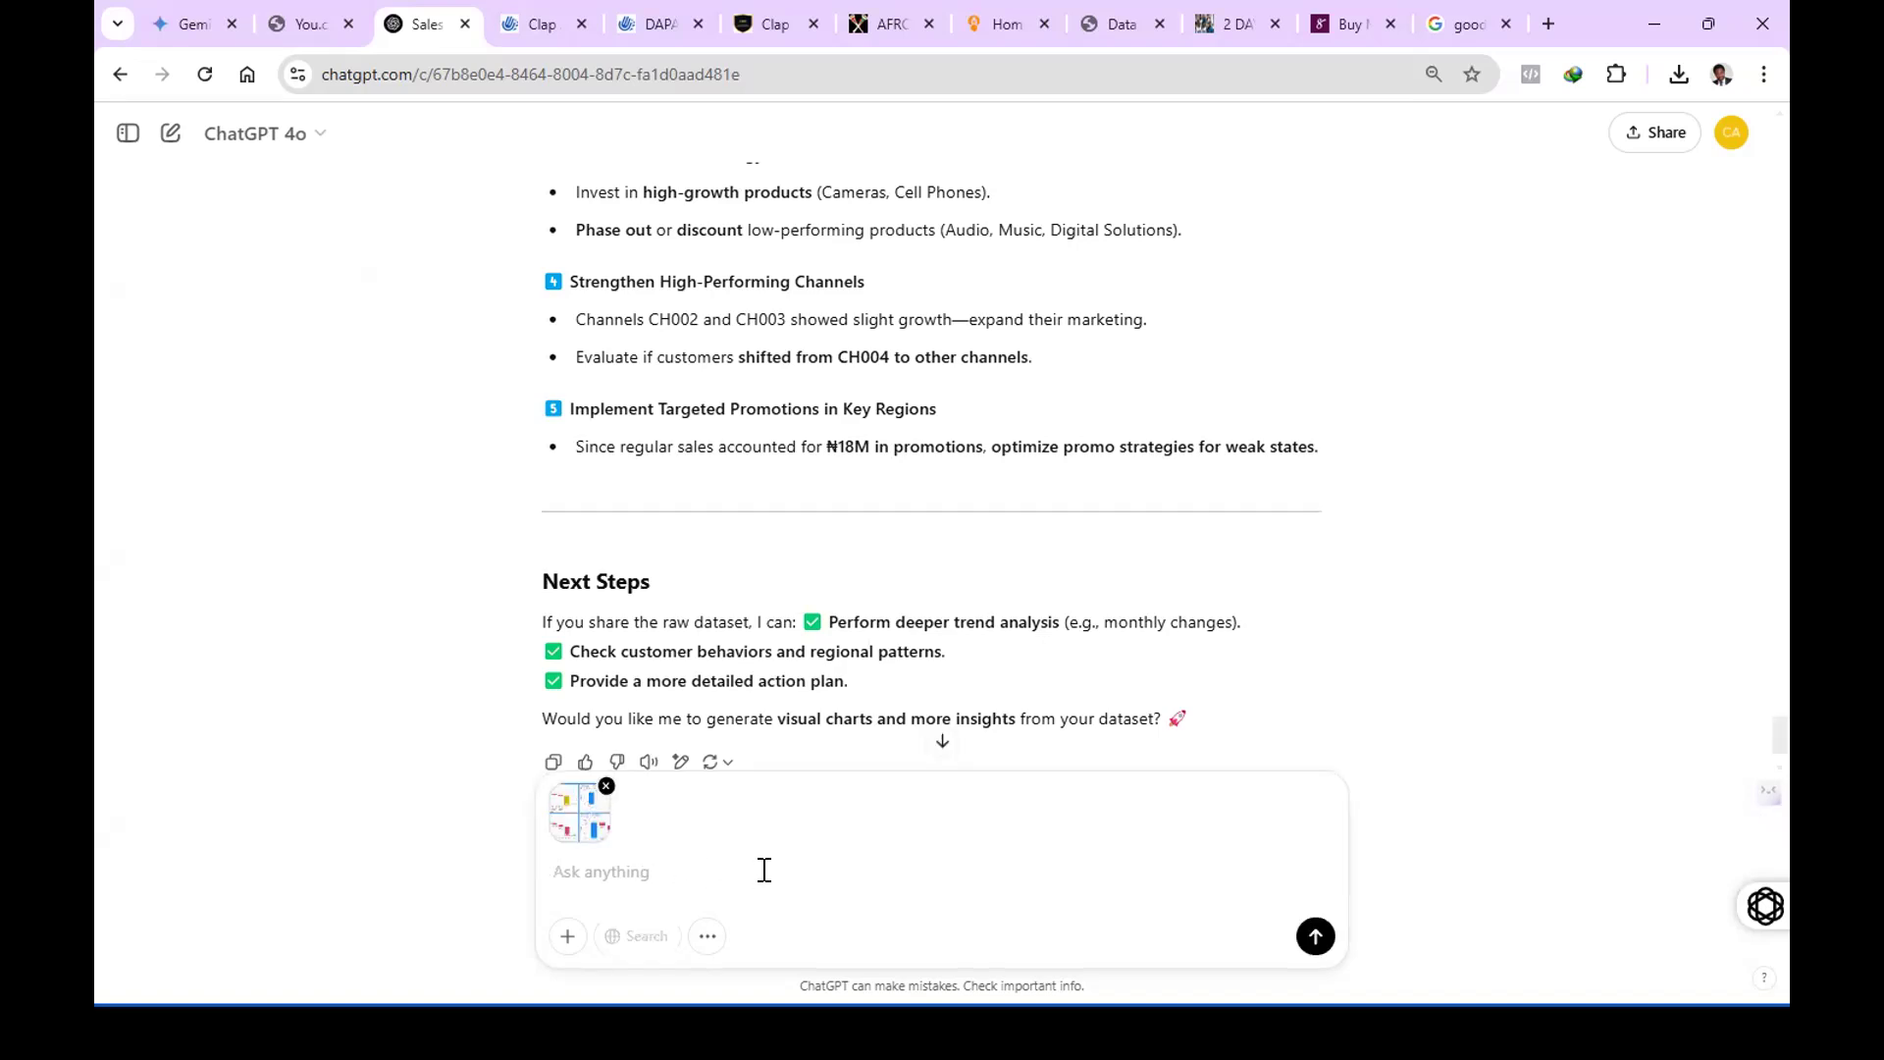
Begin the message with "I have here a diagnostic analysis of the sales decline in the".
type("I have here a diagnostic analysis of the sales decline ")
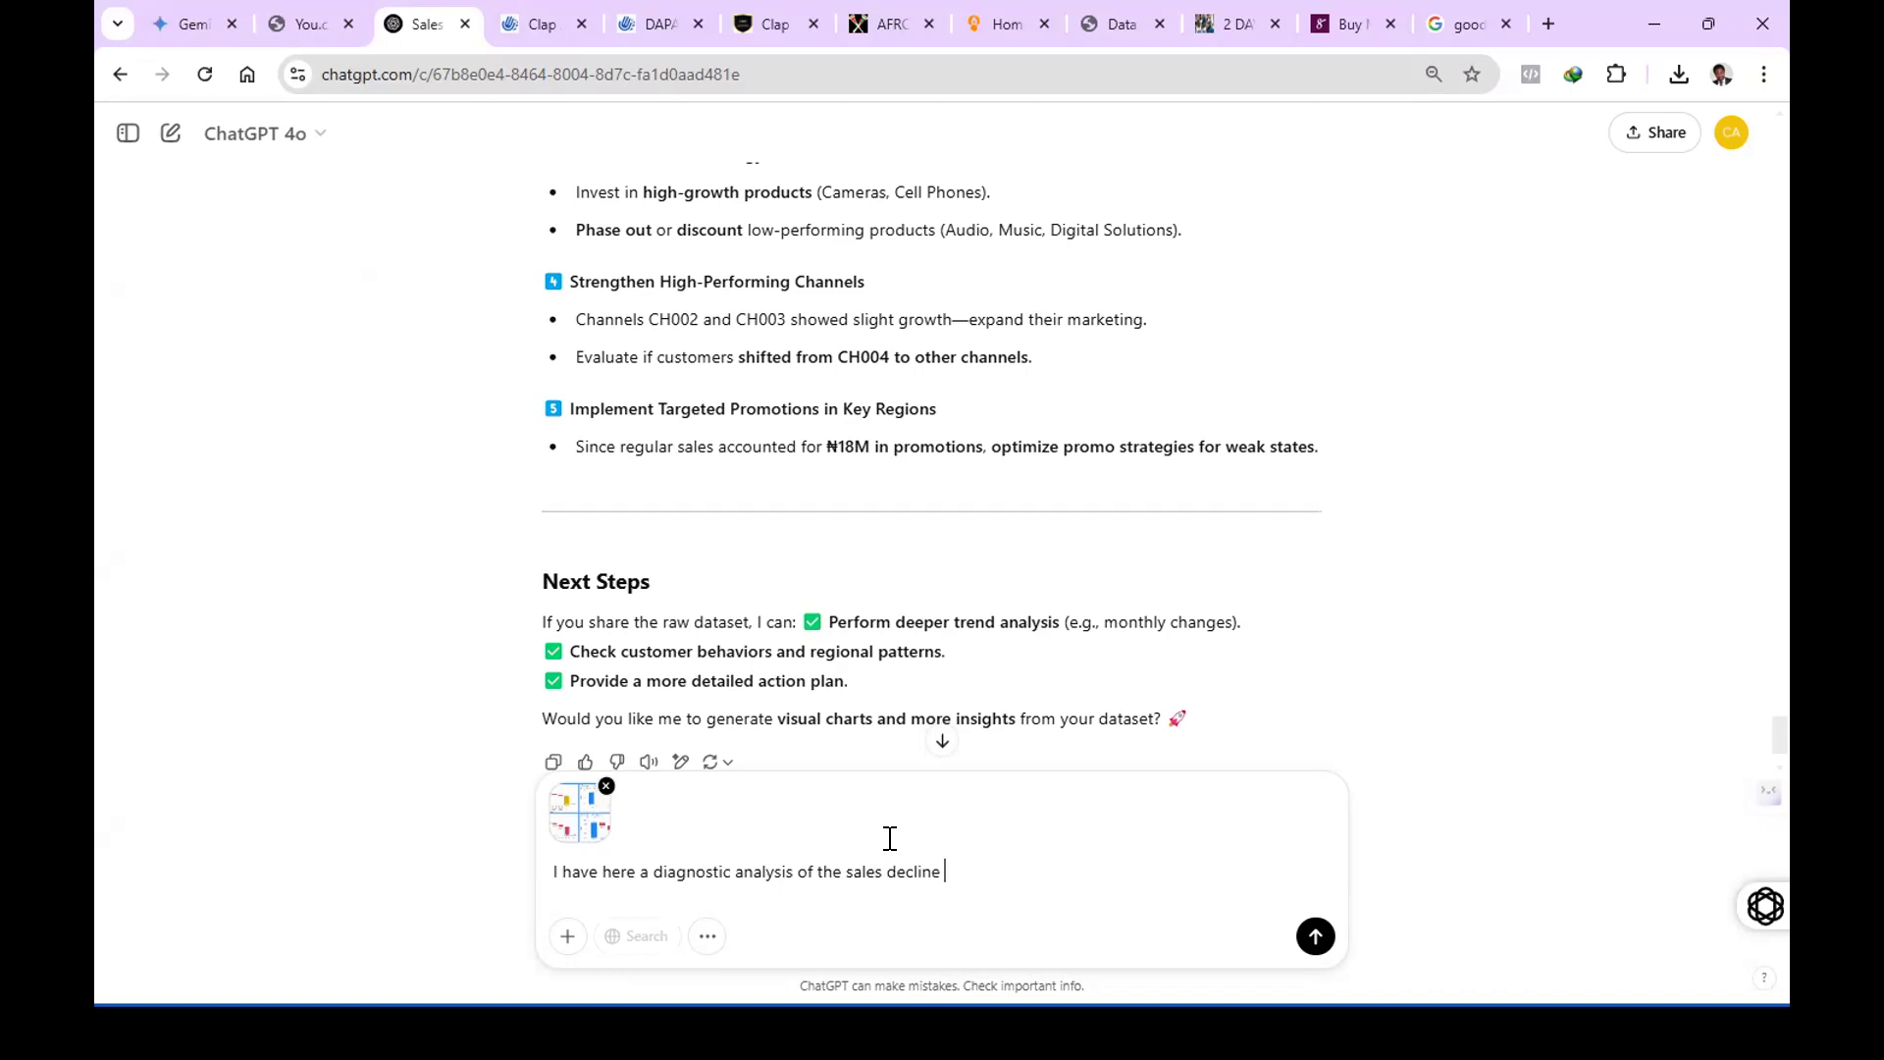
type("in the")
Switch back to the Power BI report, delete the Product Name waterfall, and widen the Sales by Year chart to fill the freed space.
key("alt+Tab")
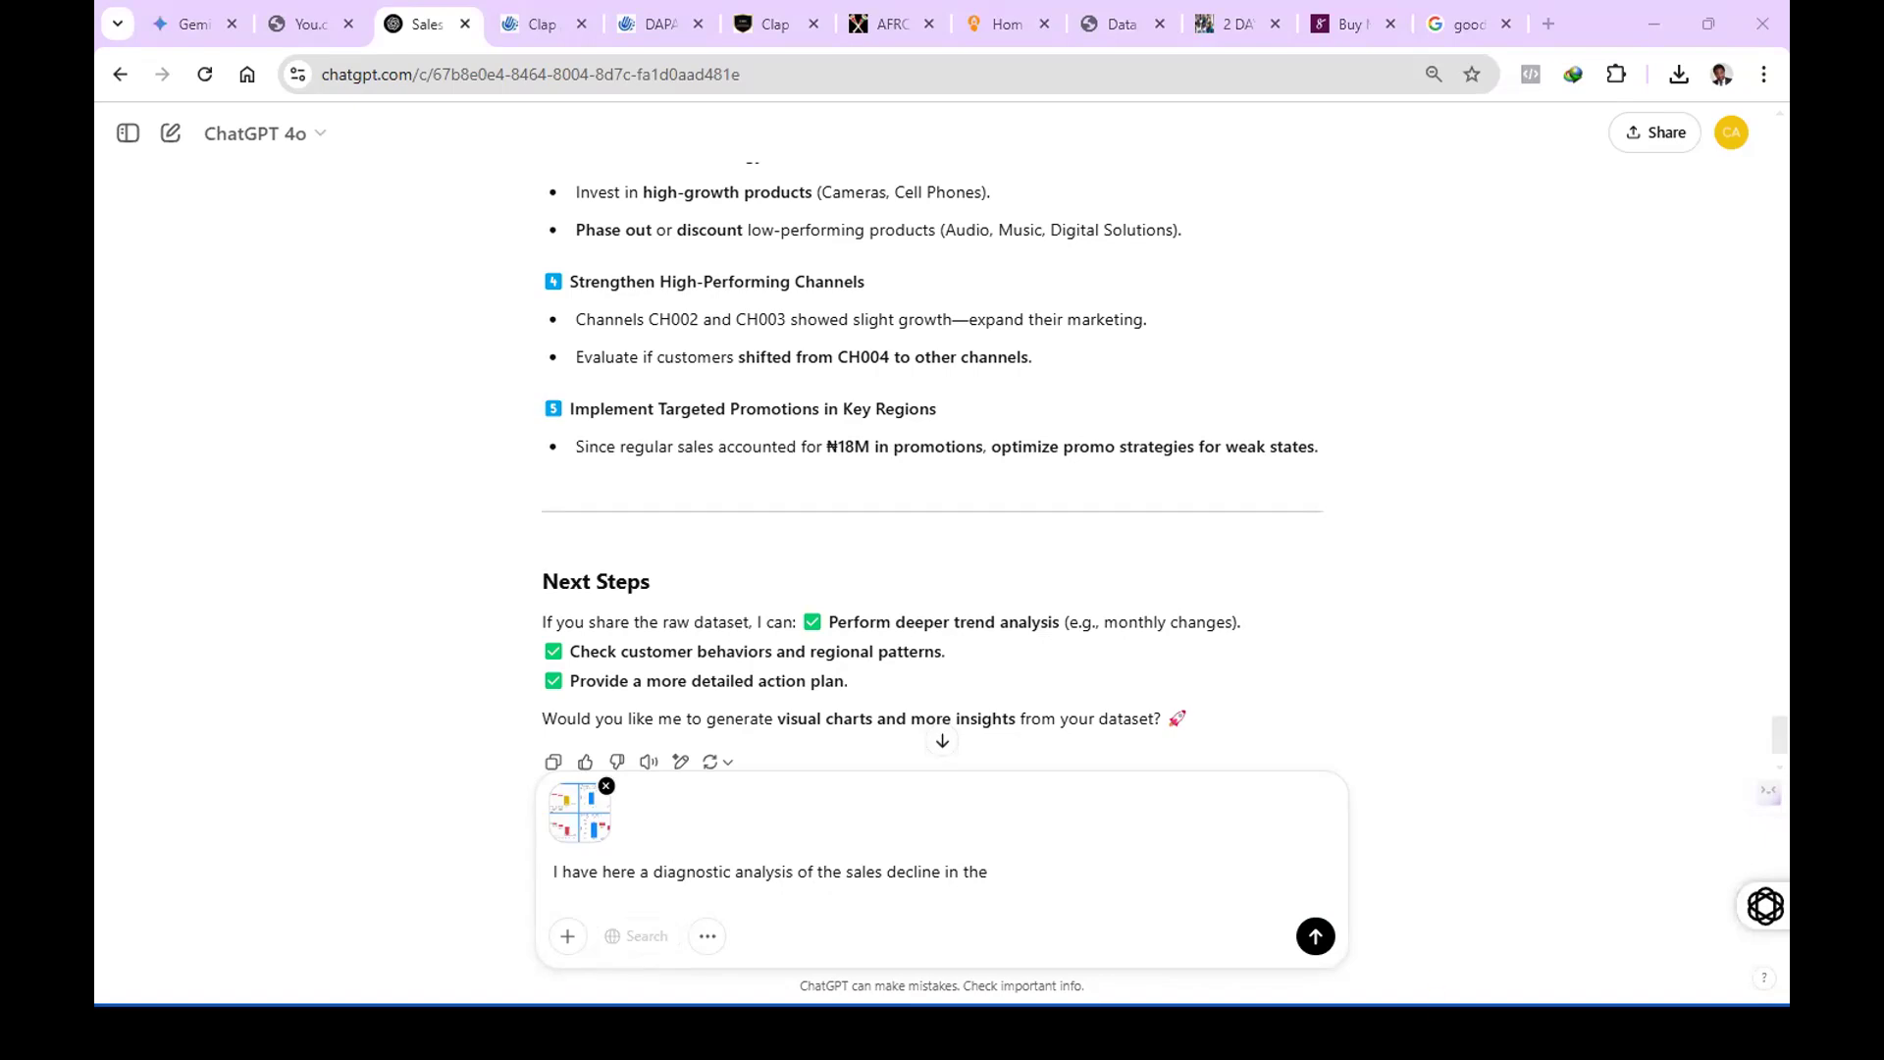
key("alt+Tab")
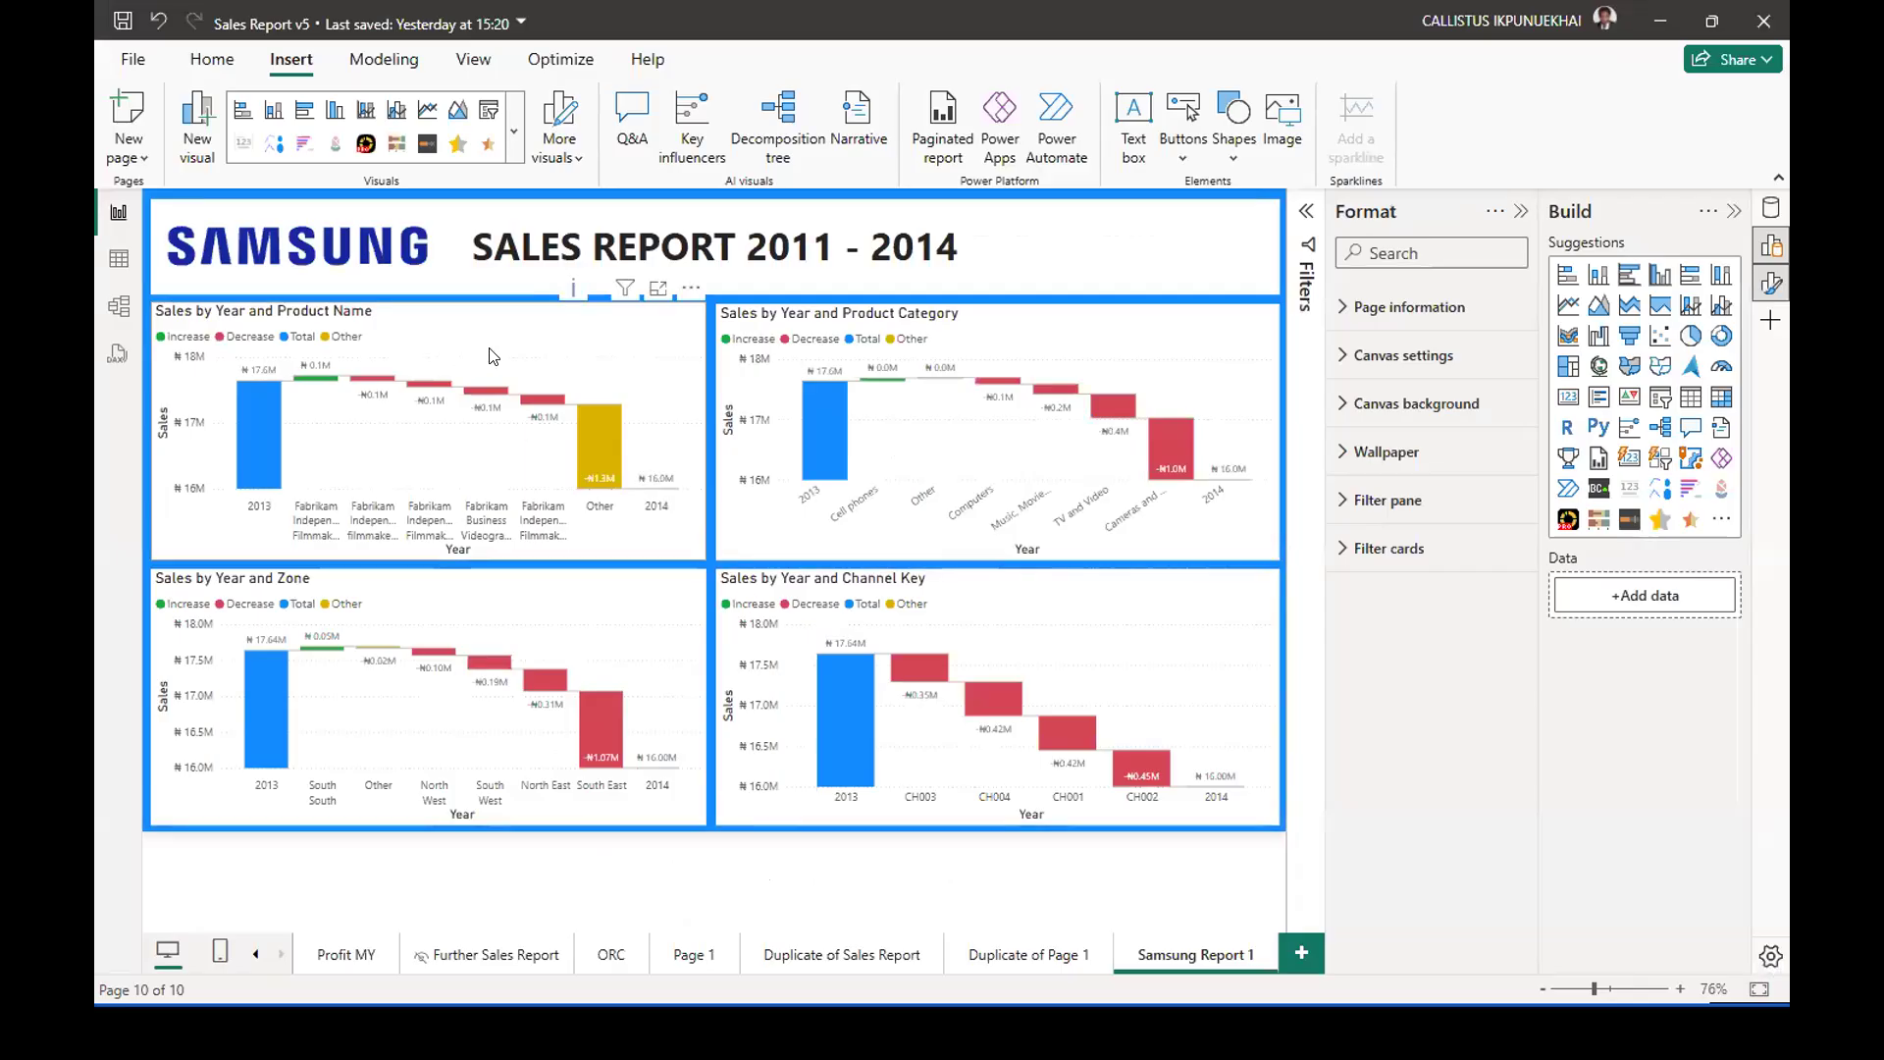
left_click(618, 360)
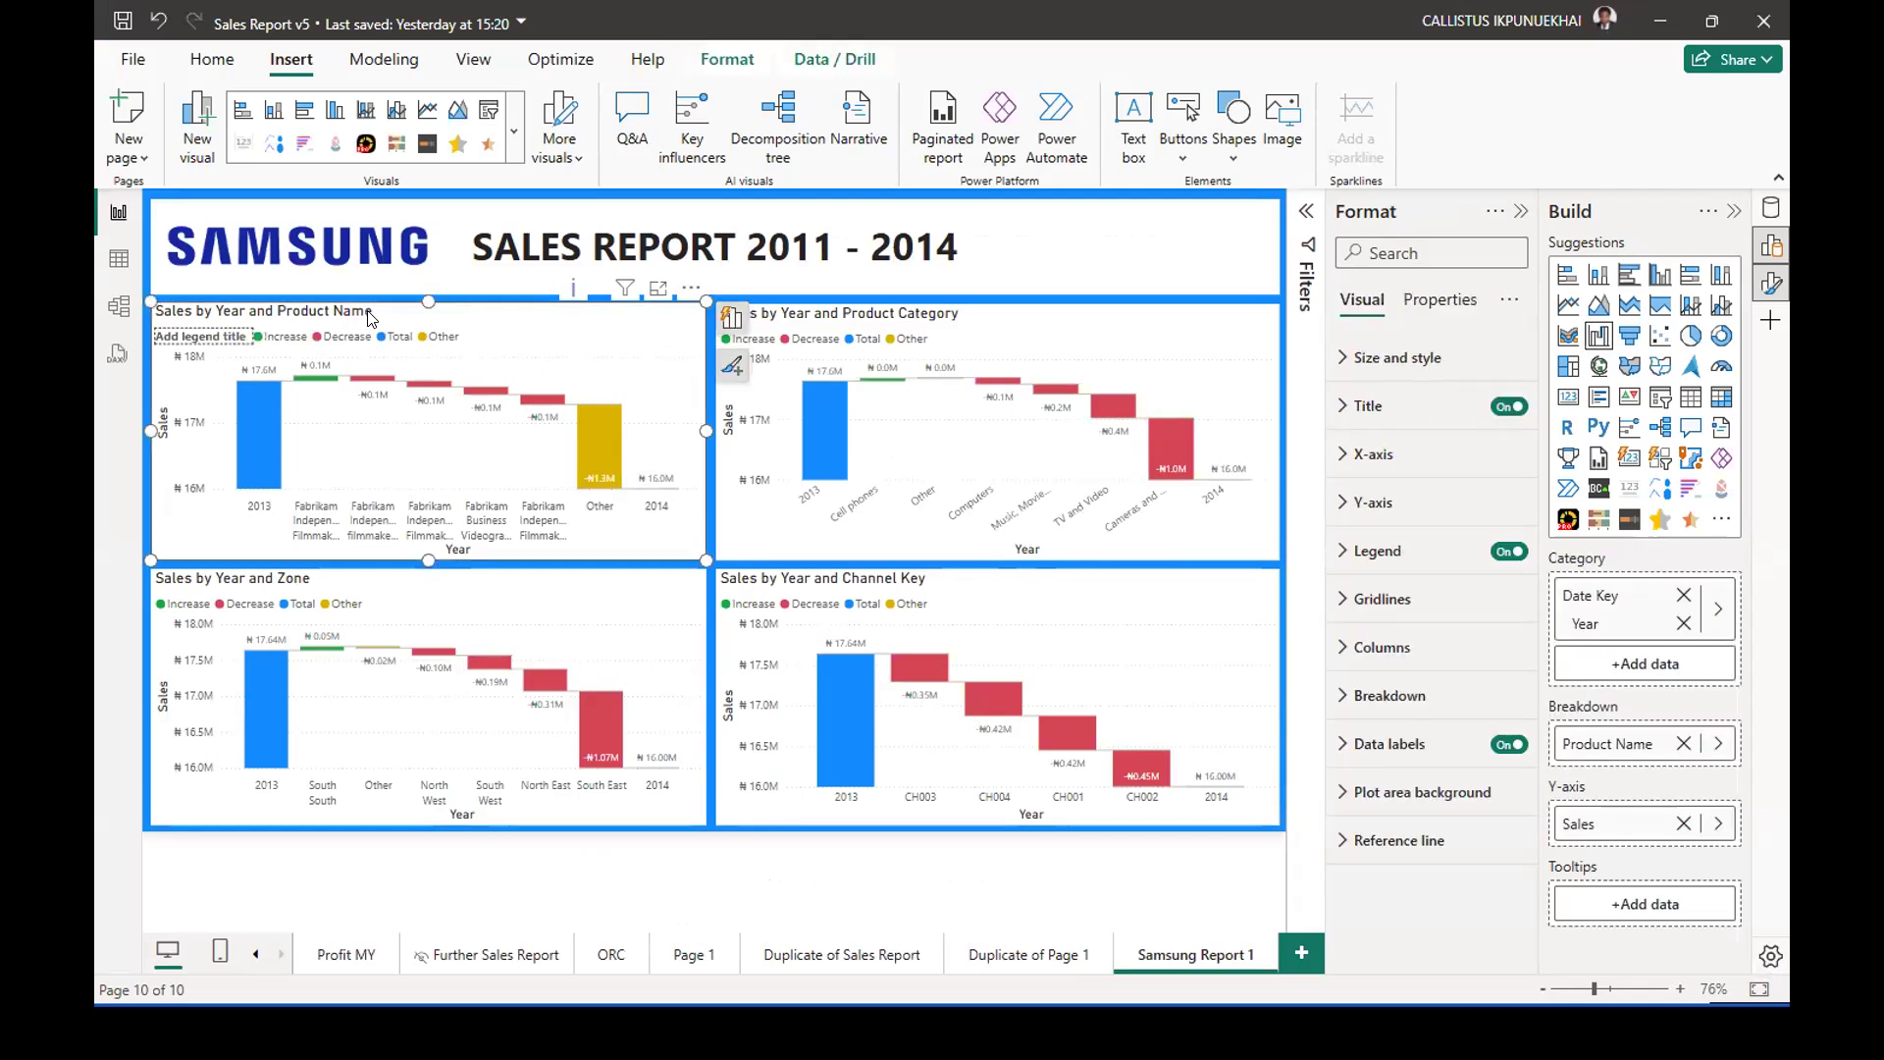
left_click(999, 326)
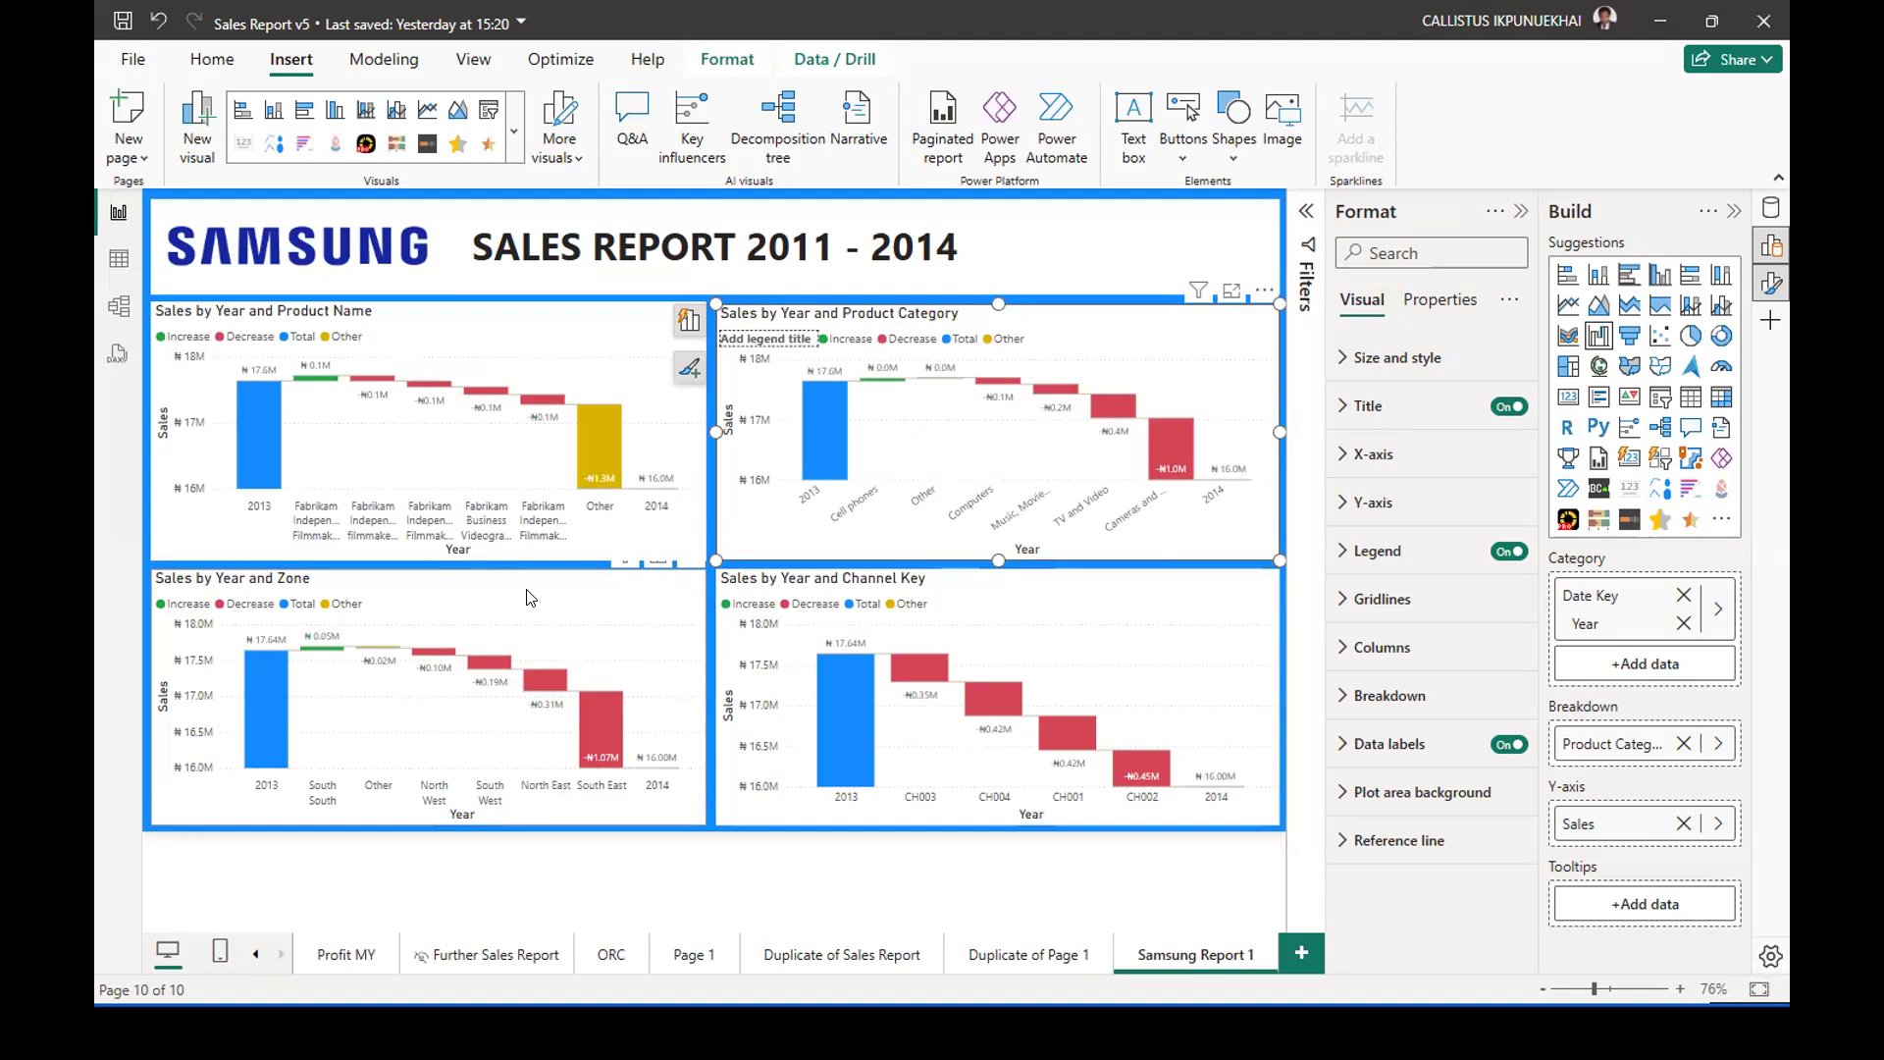
left_click(562, 332)
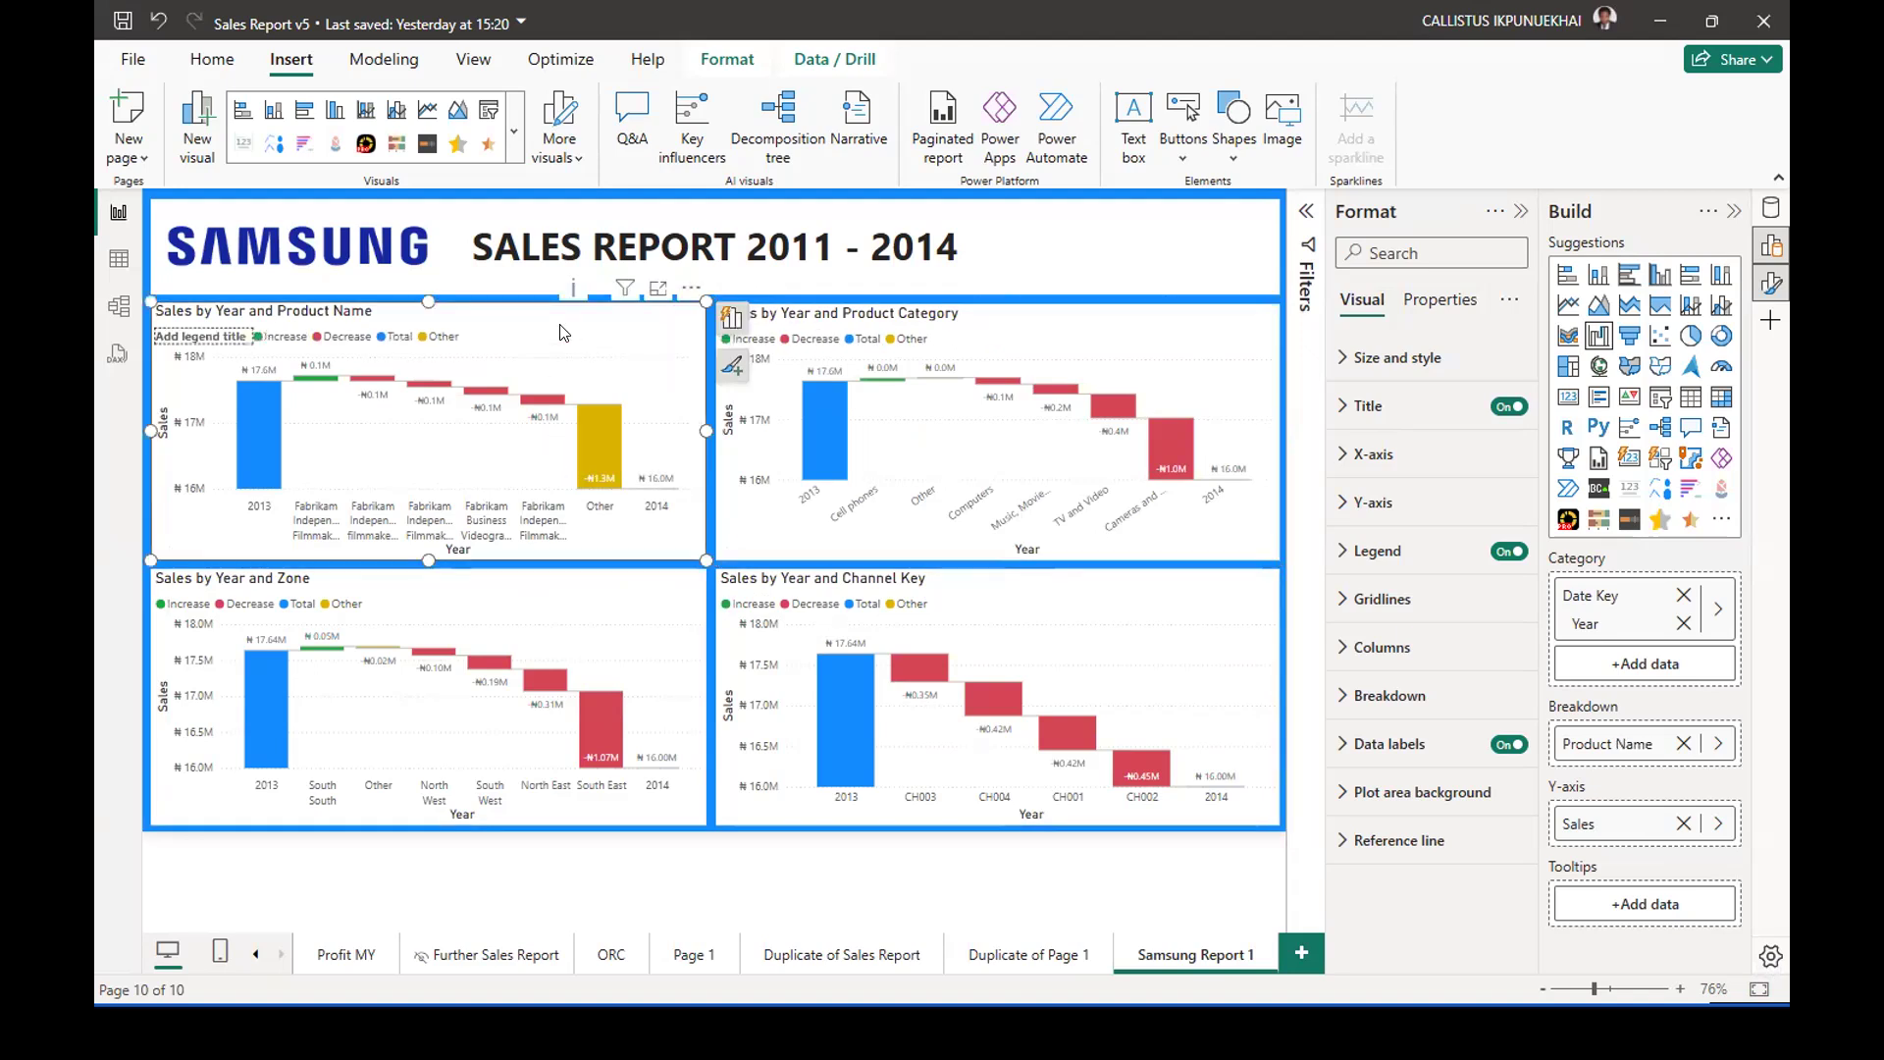
key("Delete")
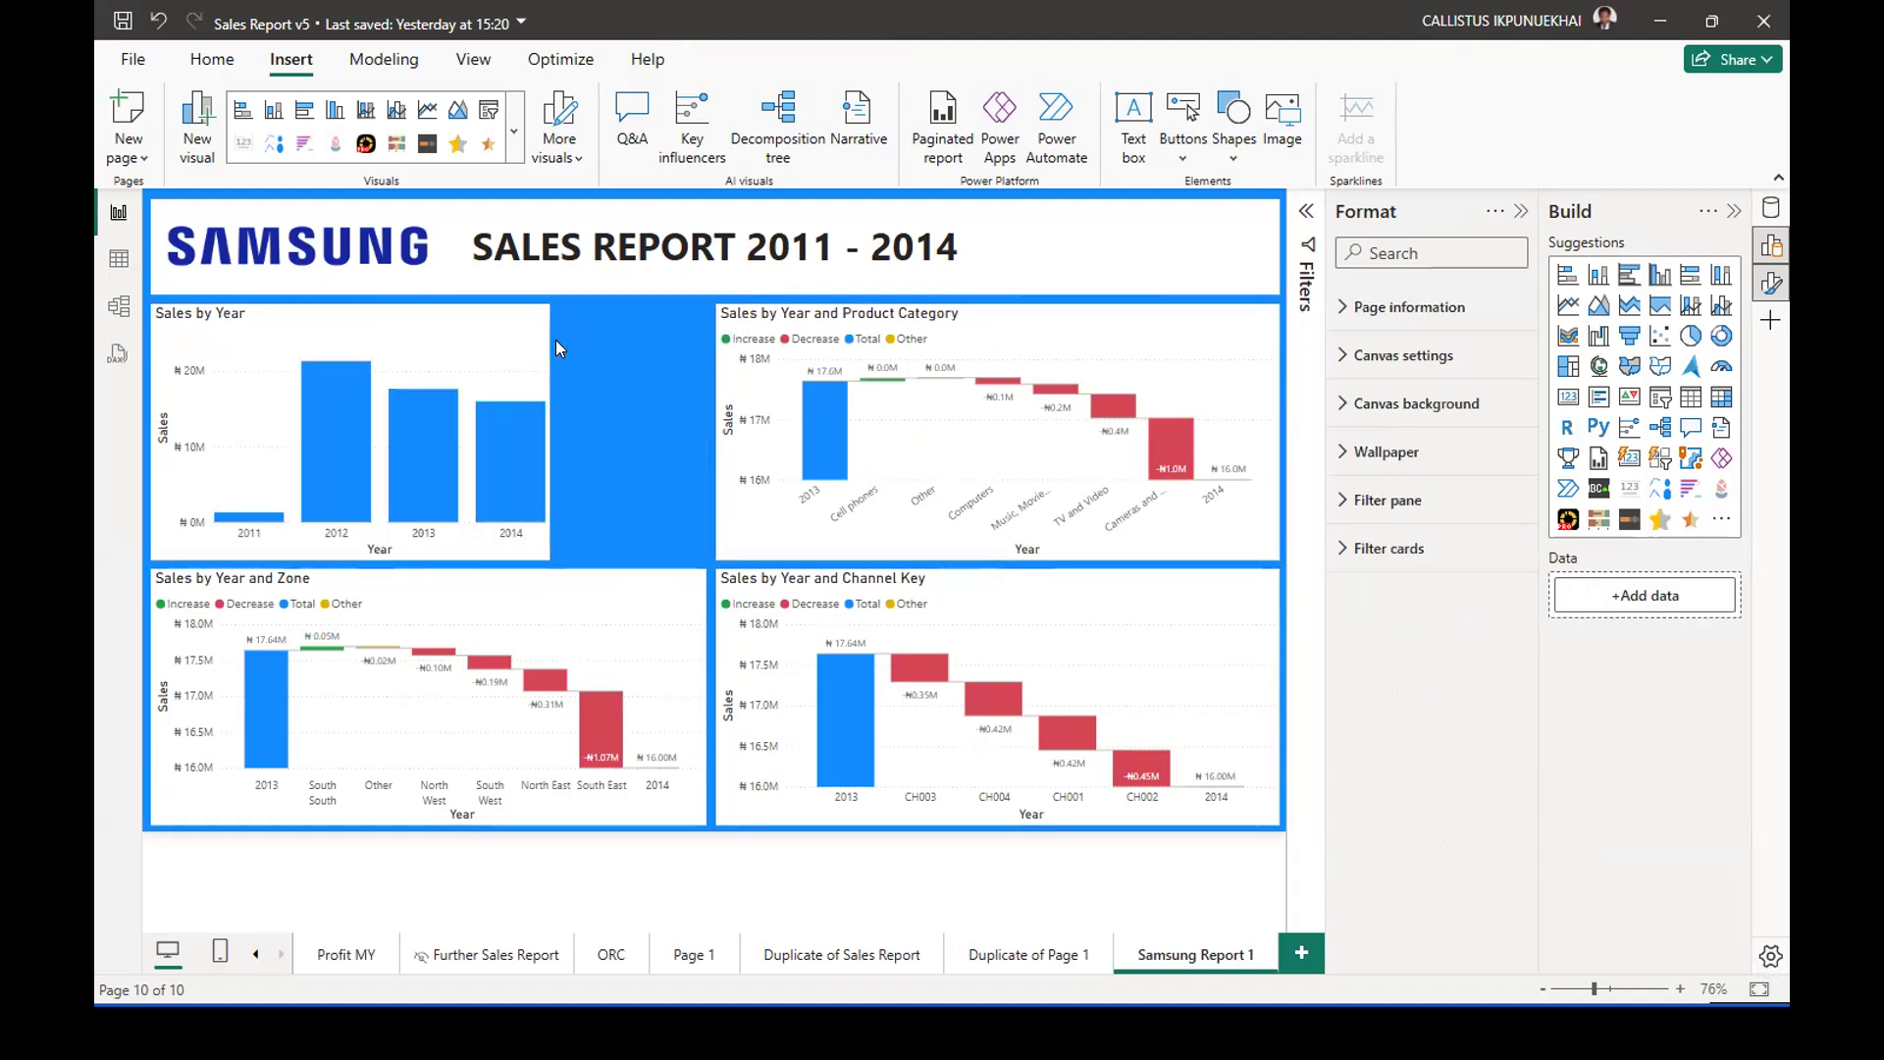
left_click(539, 355)
left_click_drag(550, 432, 703, 428)
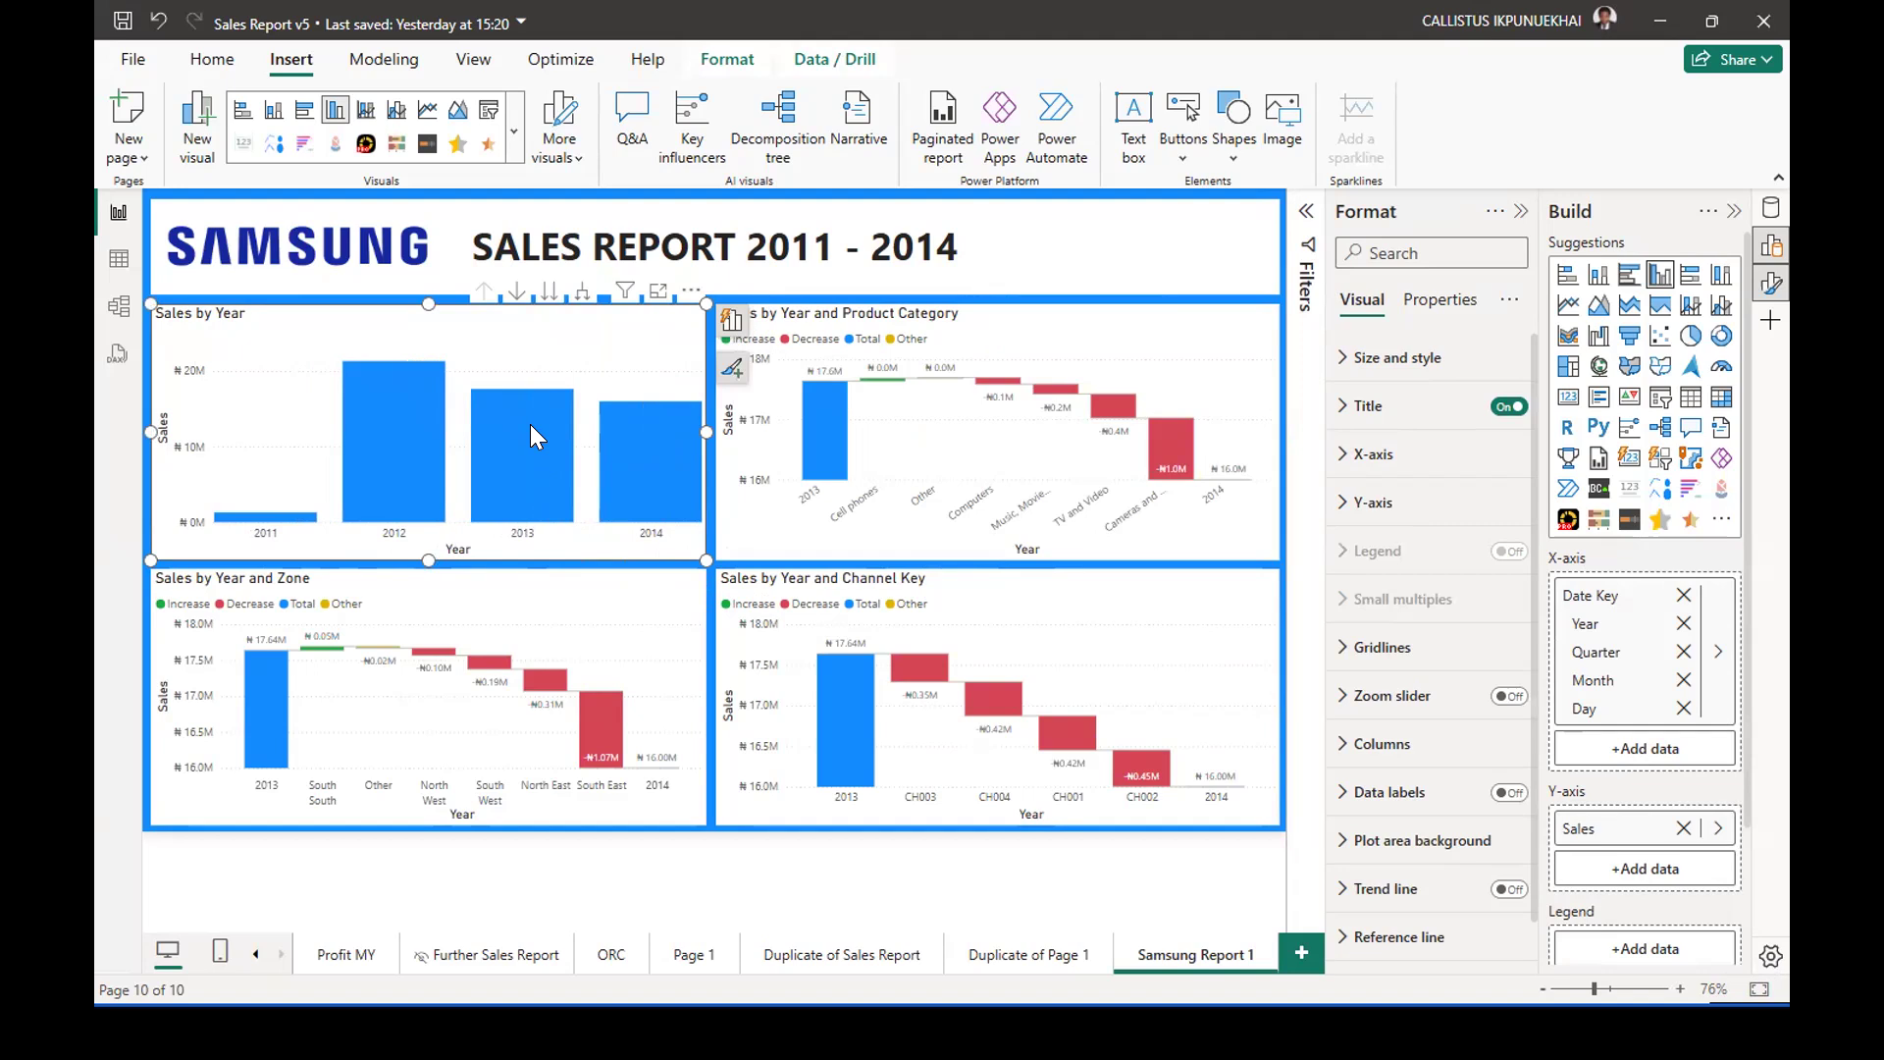
Deselect the Sales by Year chart and capture a screenshot of it together with the Product Category, Zone and Channel Key waterfalls.
mouse_move(659, 451)
key("super+shift+s")
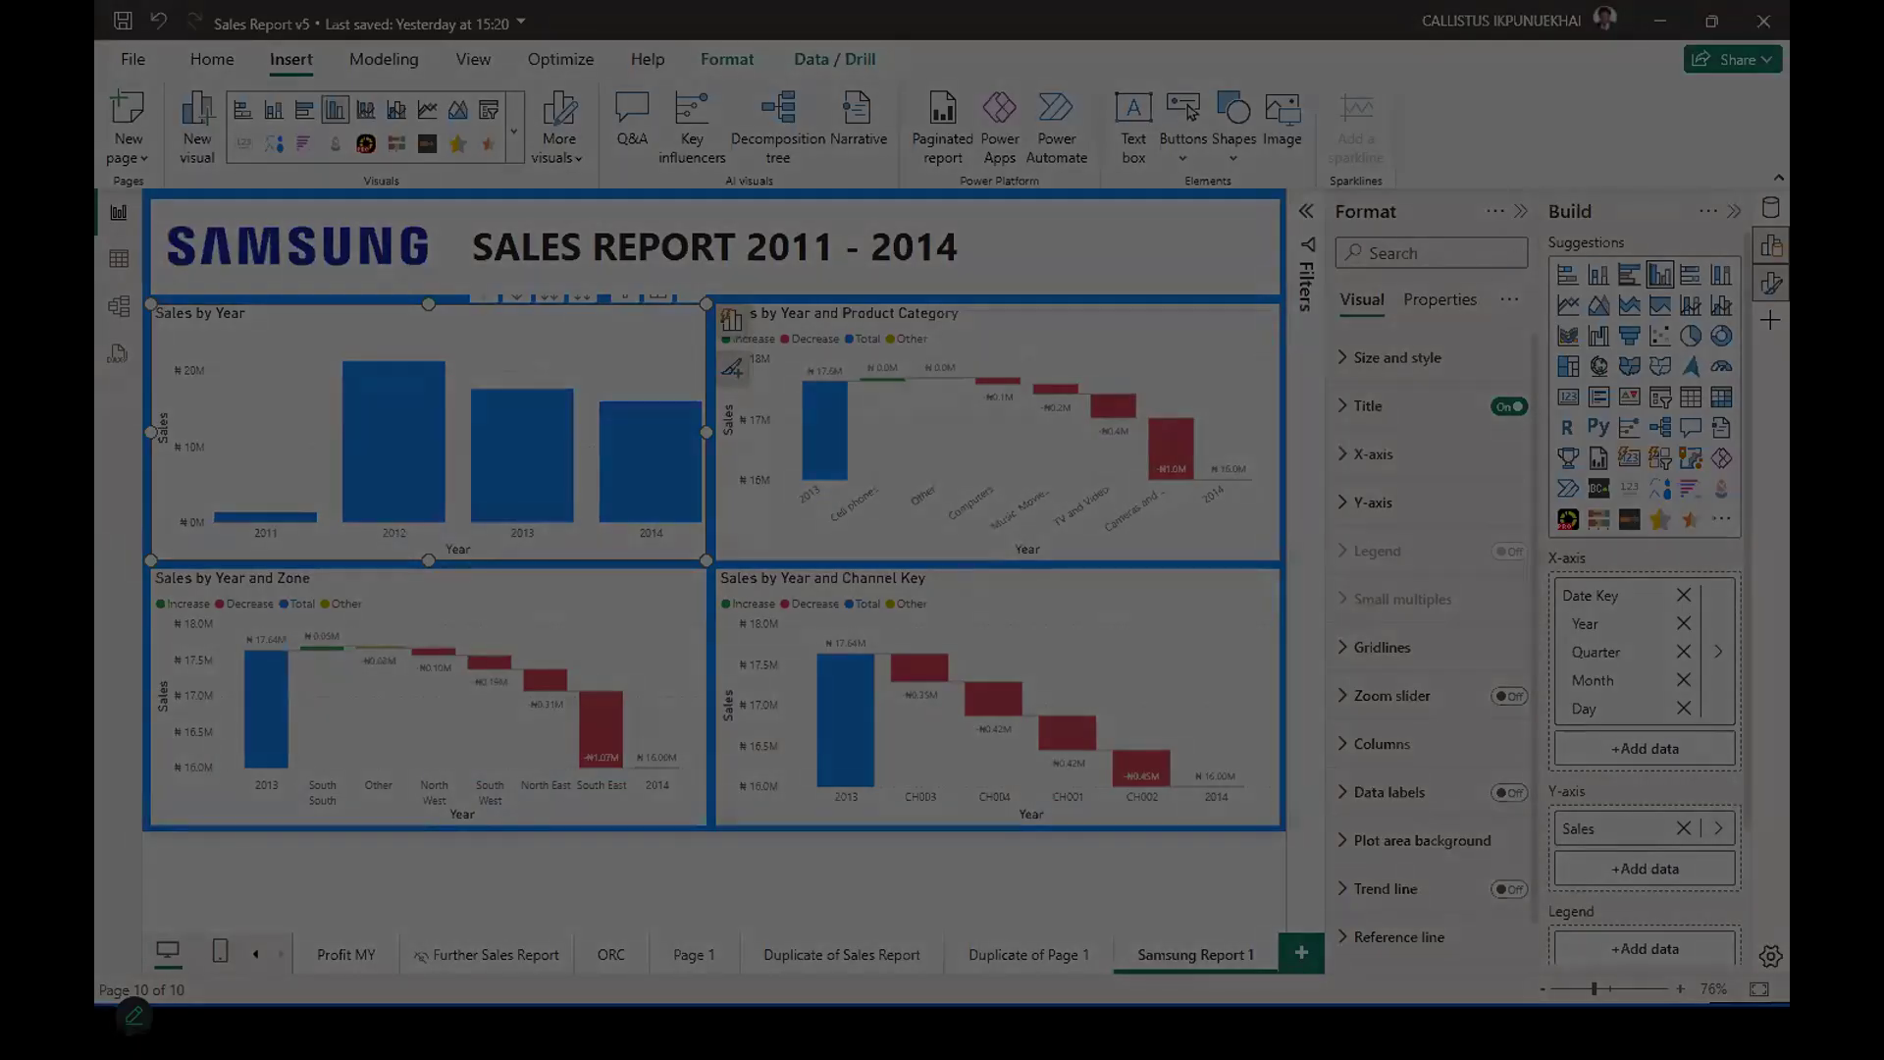
key("Escape")
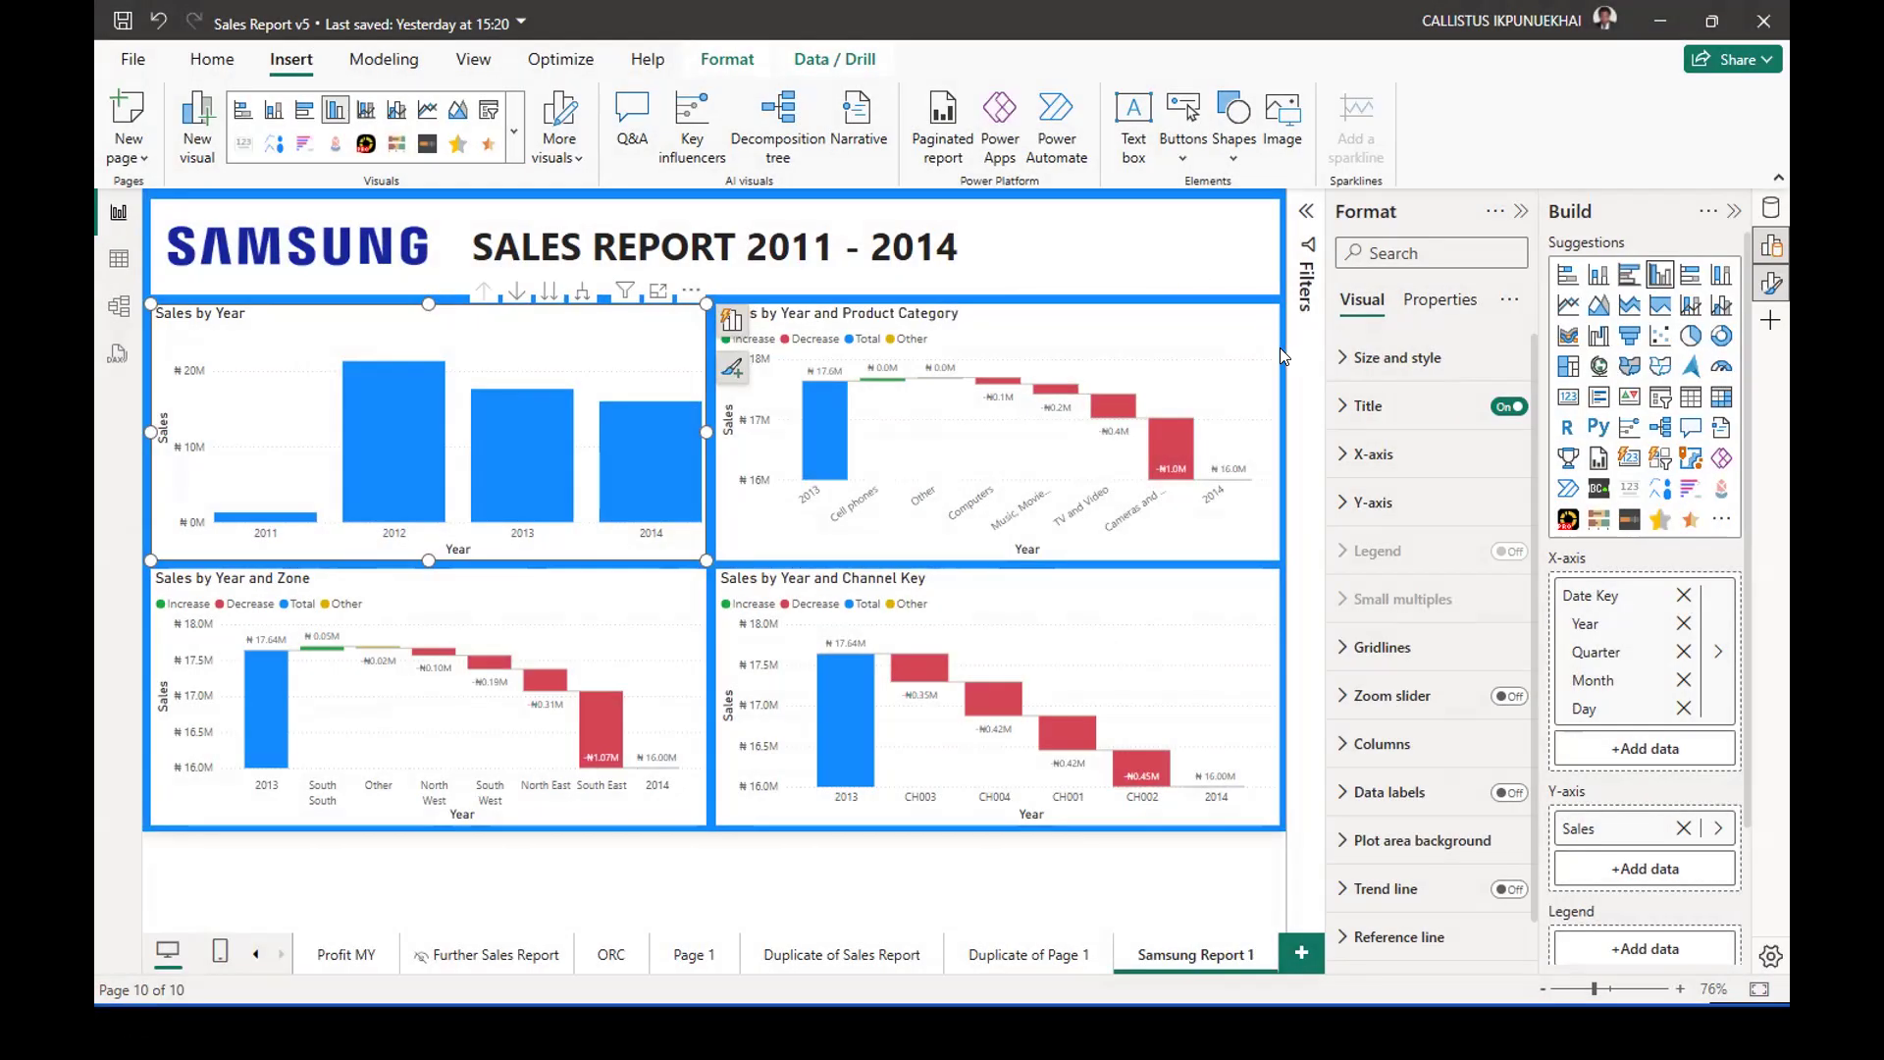
left_click(1279, 347)
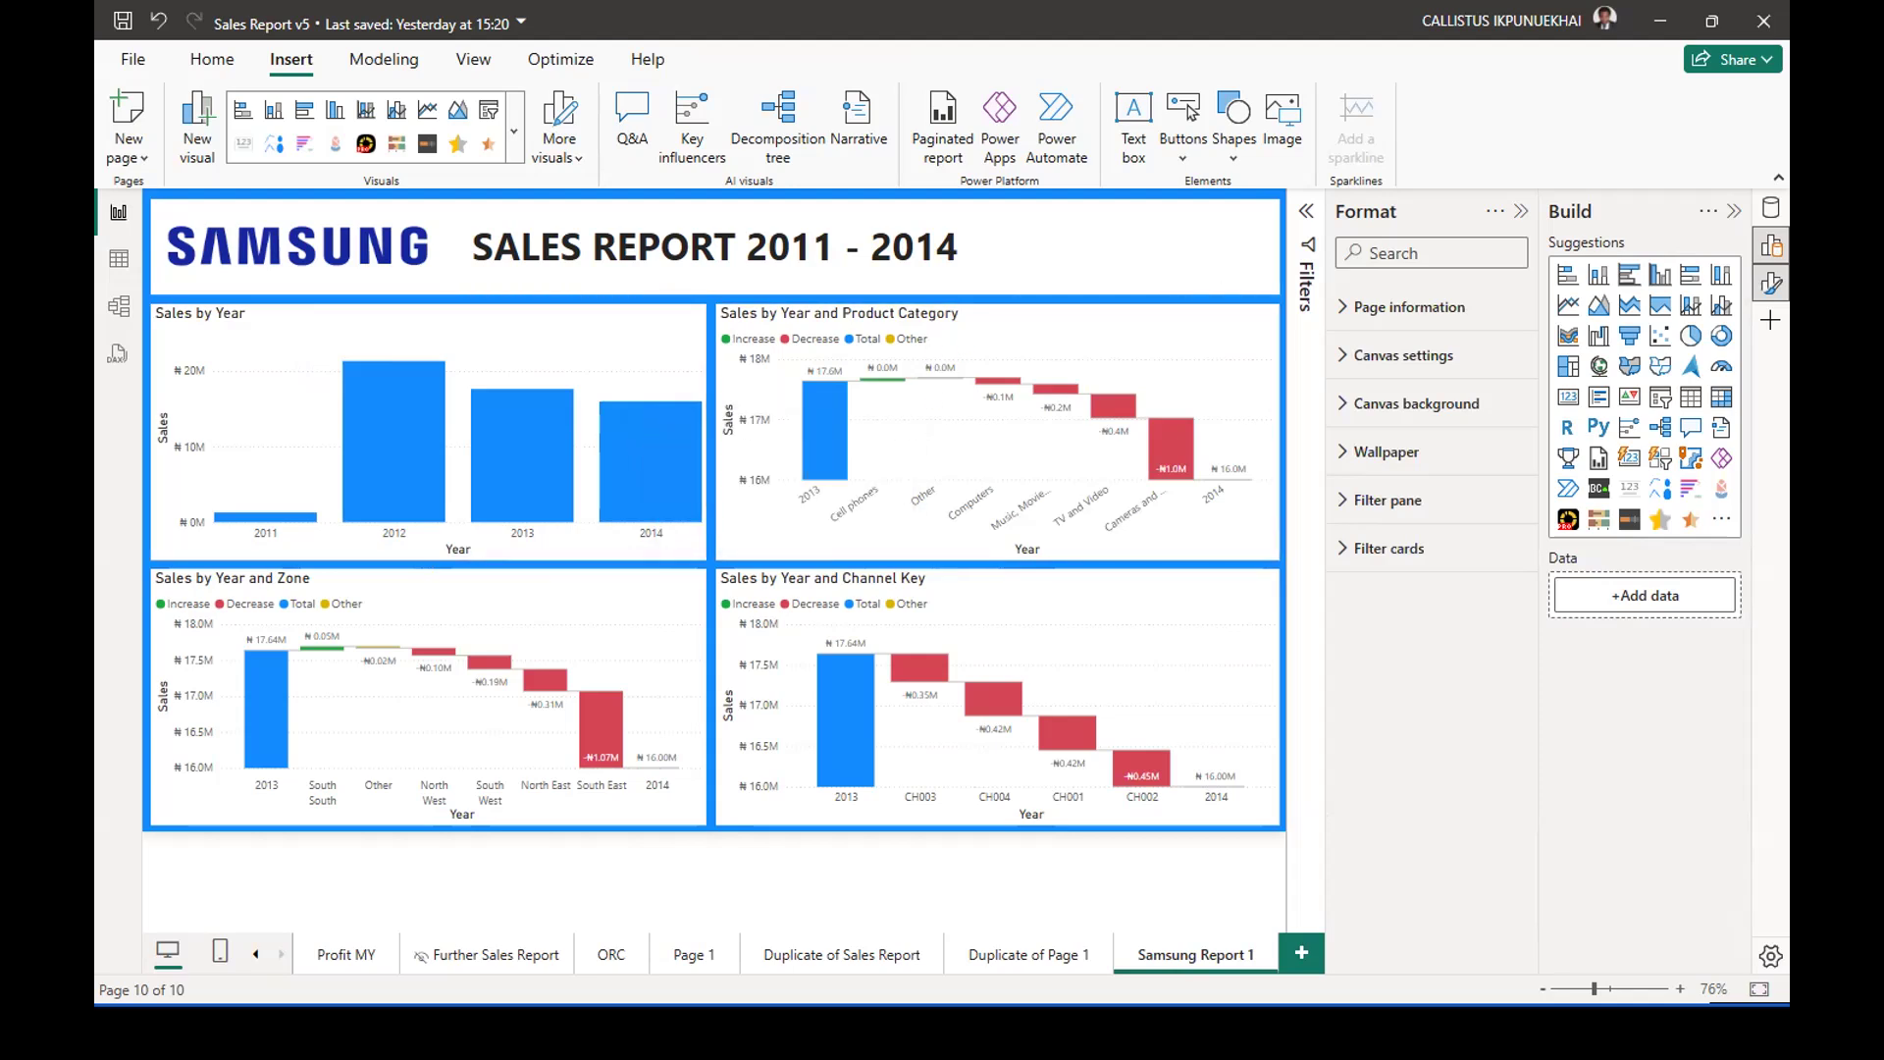
key("super+shift+s")
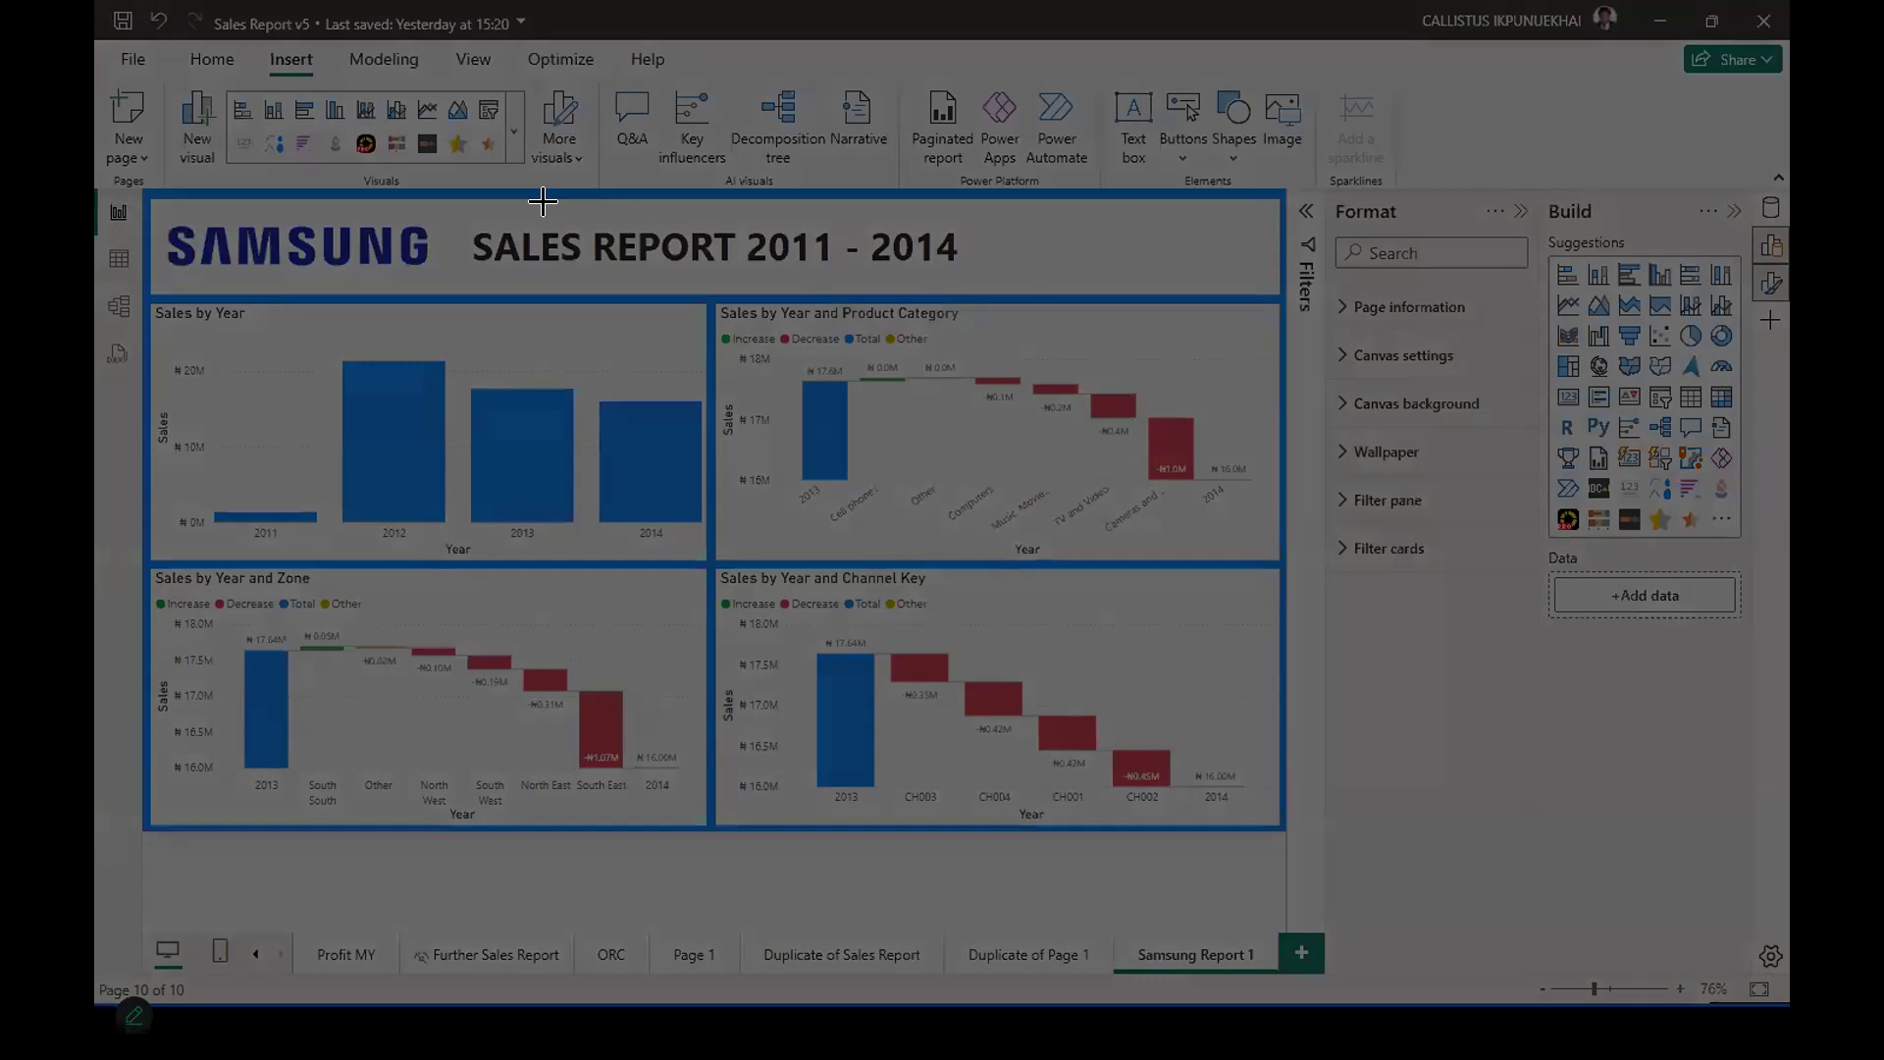
left_click_drag(228, 416, 1284, 834)
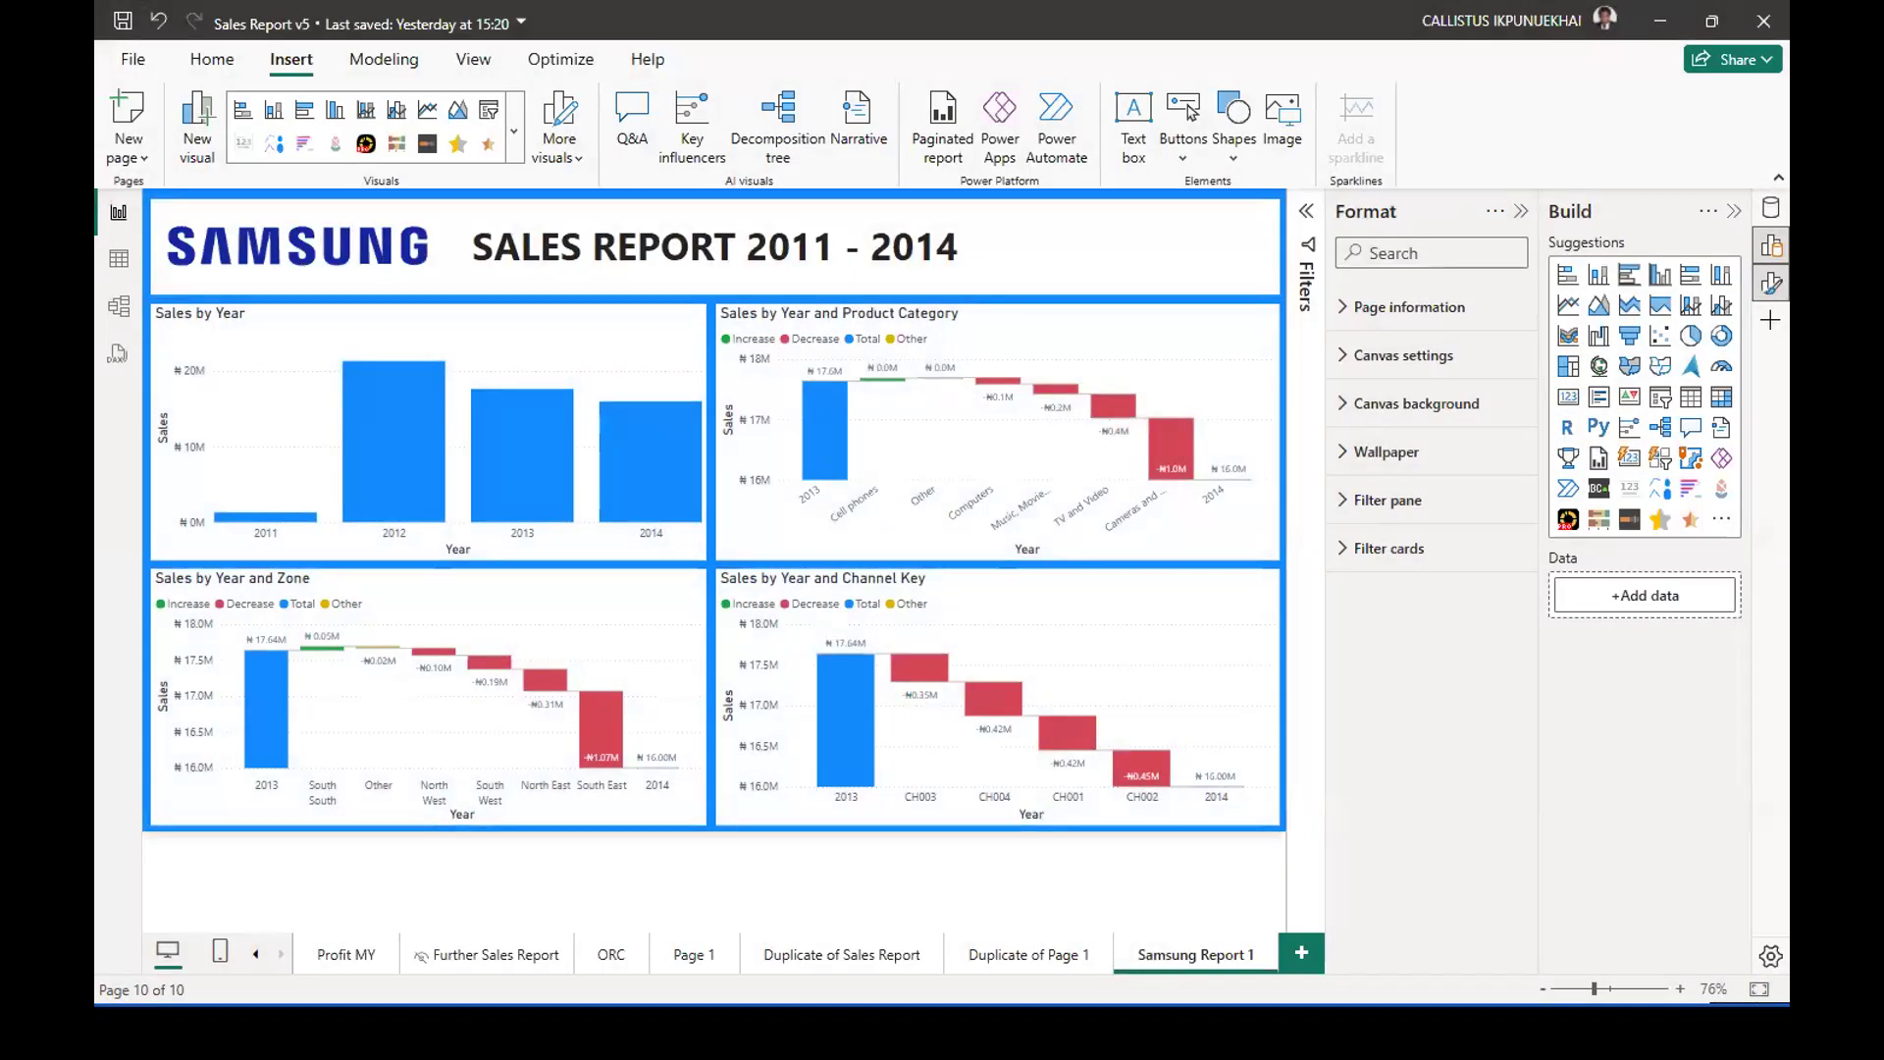
Switch to the ChatGPT draft message and replace its attached image with the new screenshot.
key("alt+Tab")
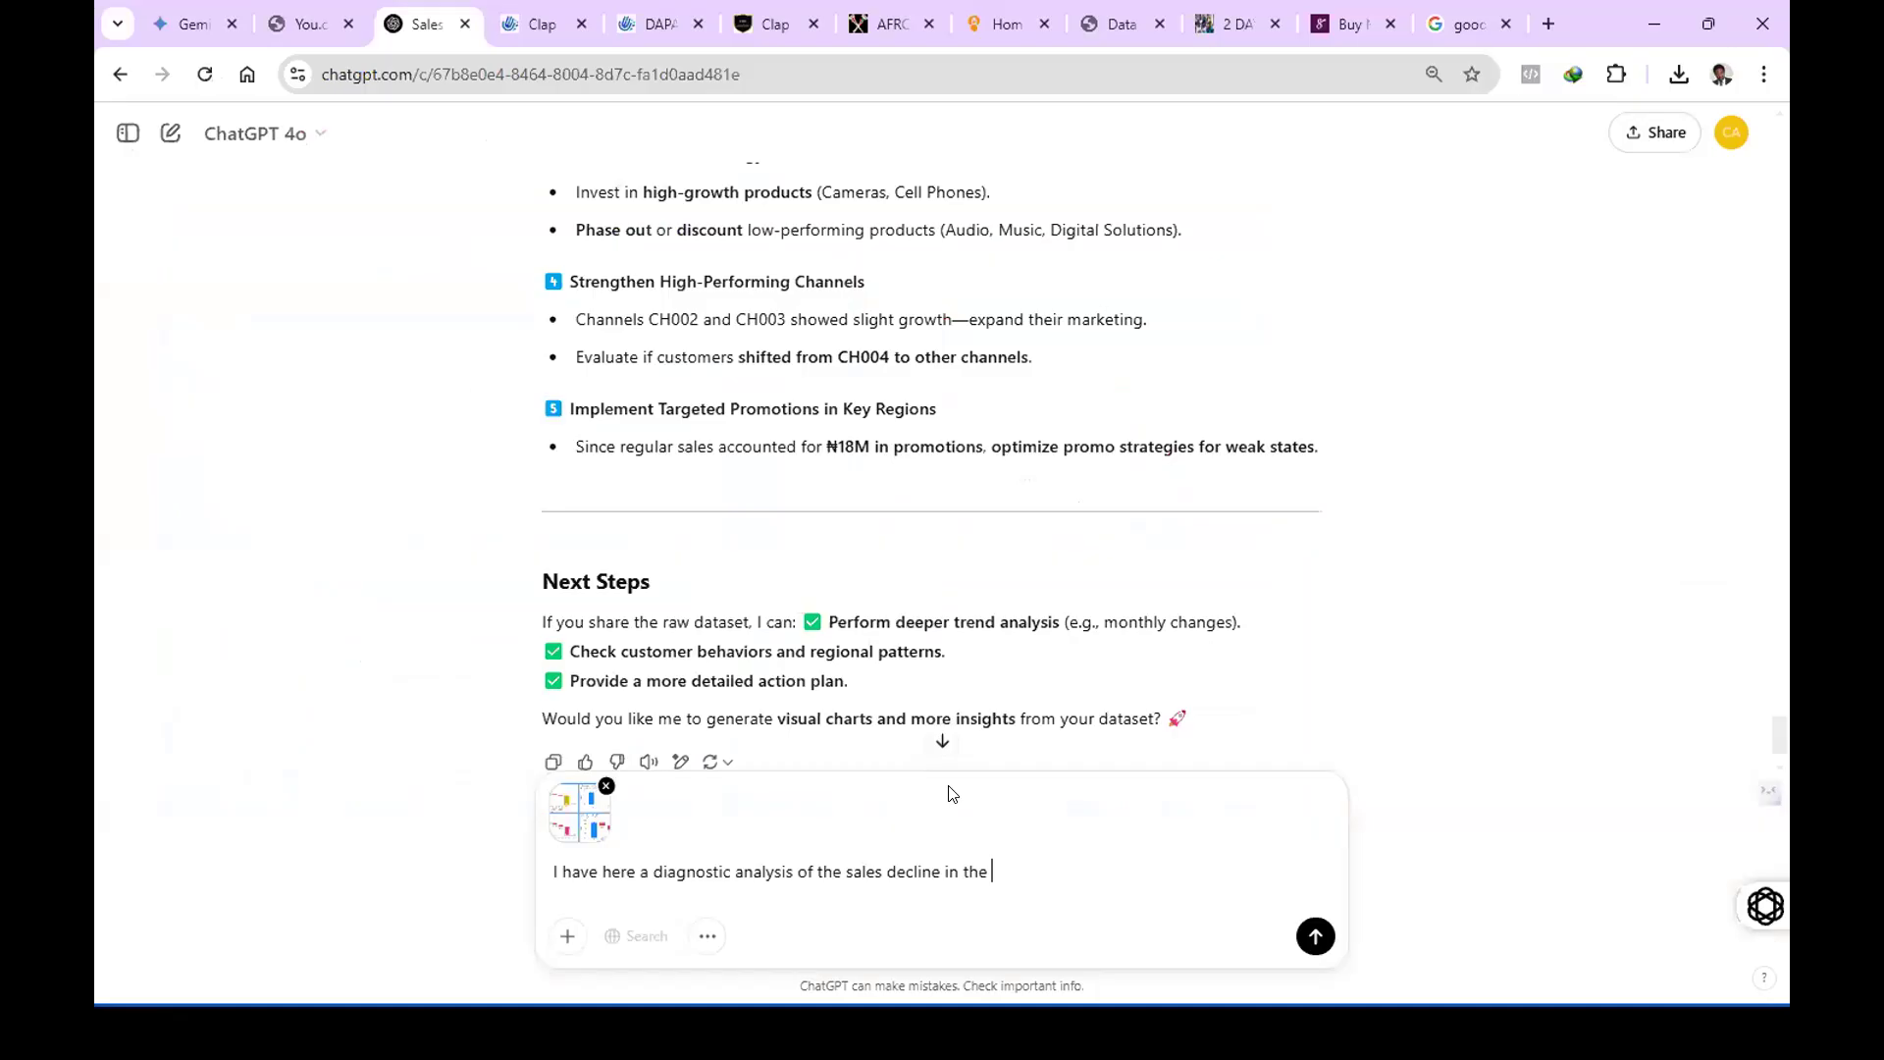
left_click(605, 787)
left_click(1018, 875)
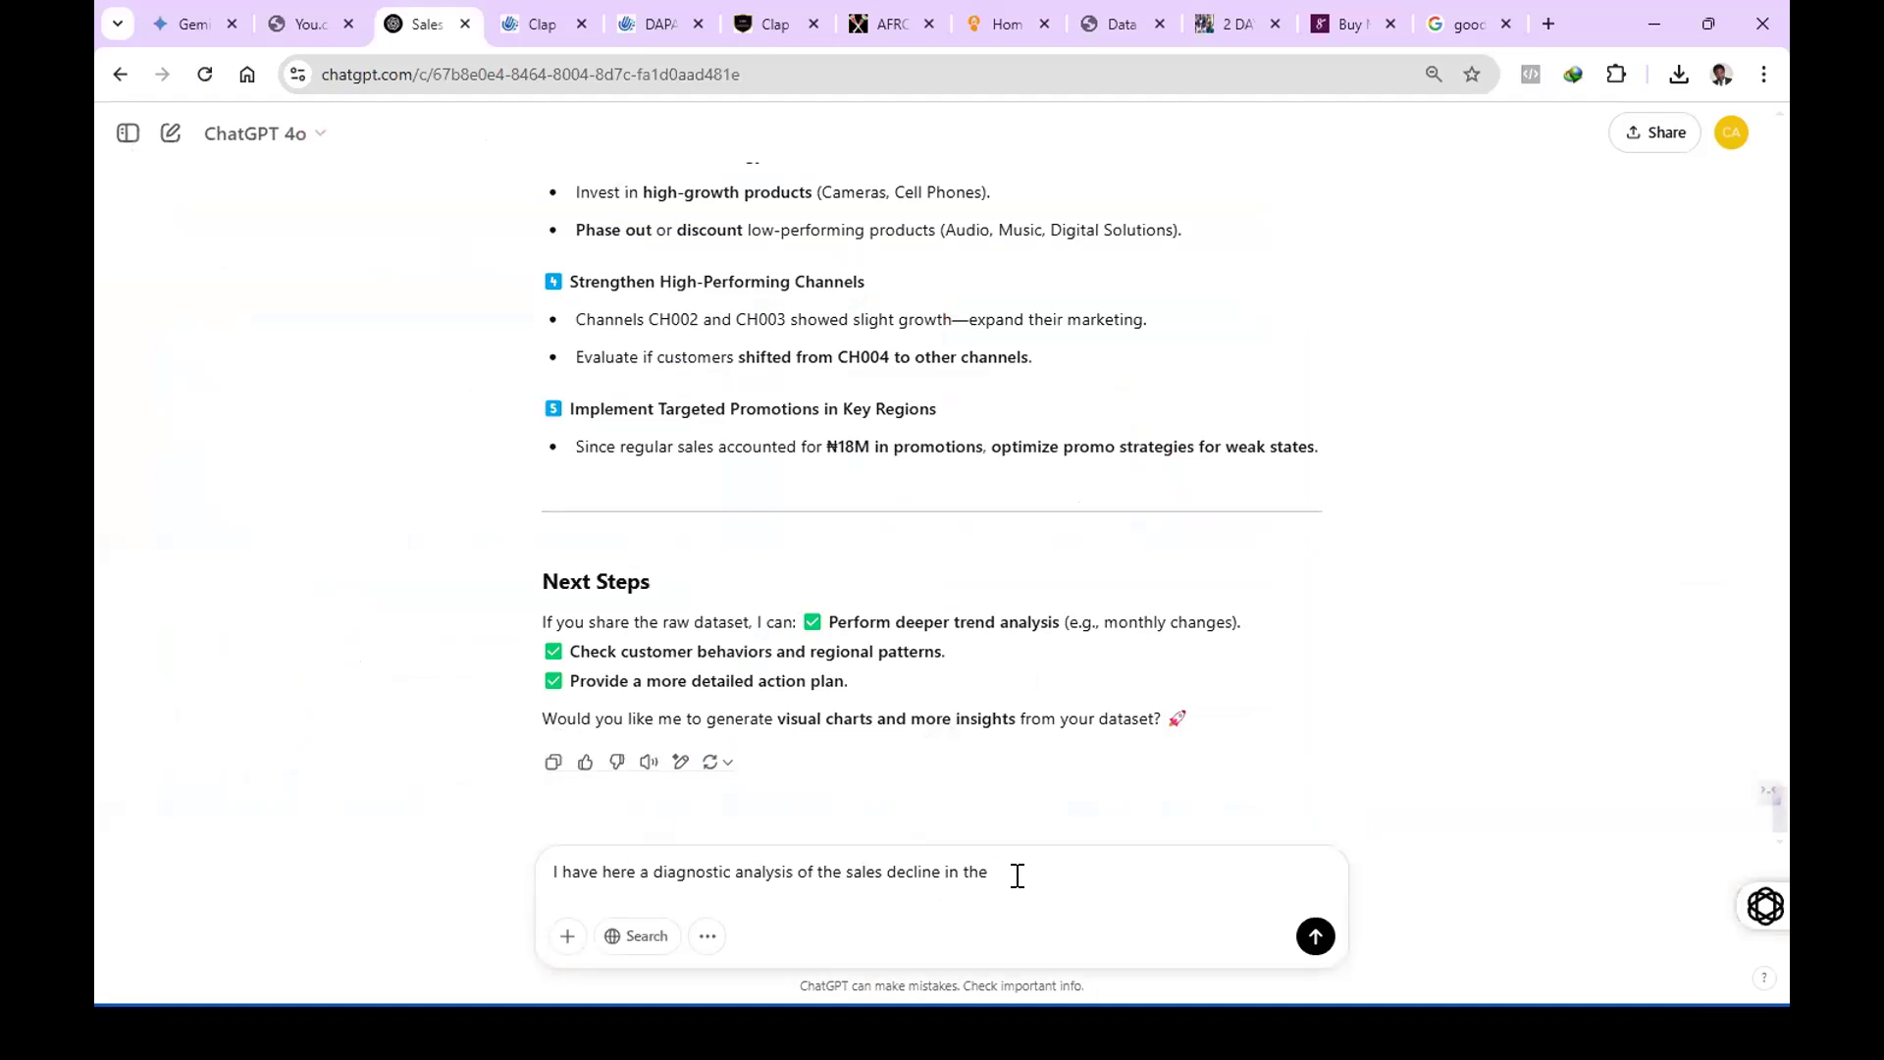
key("ctrl+v")
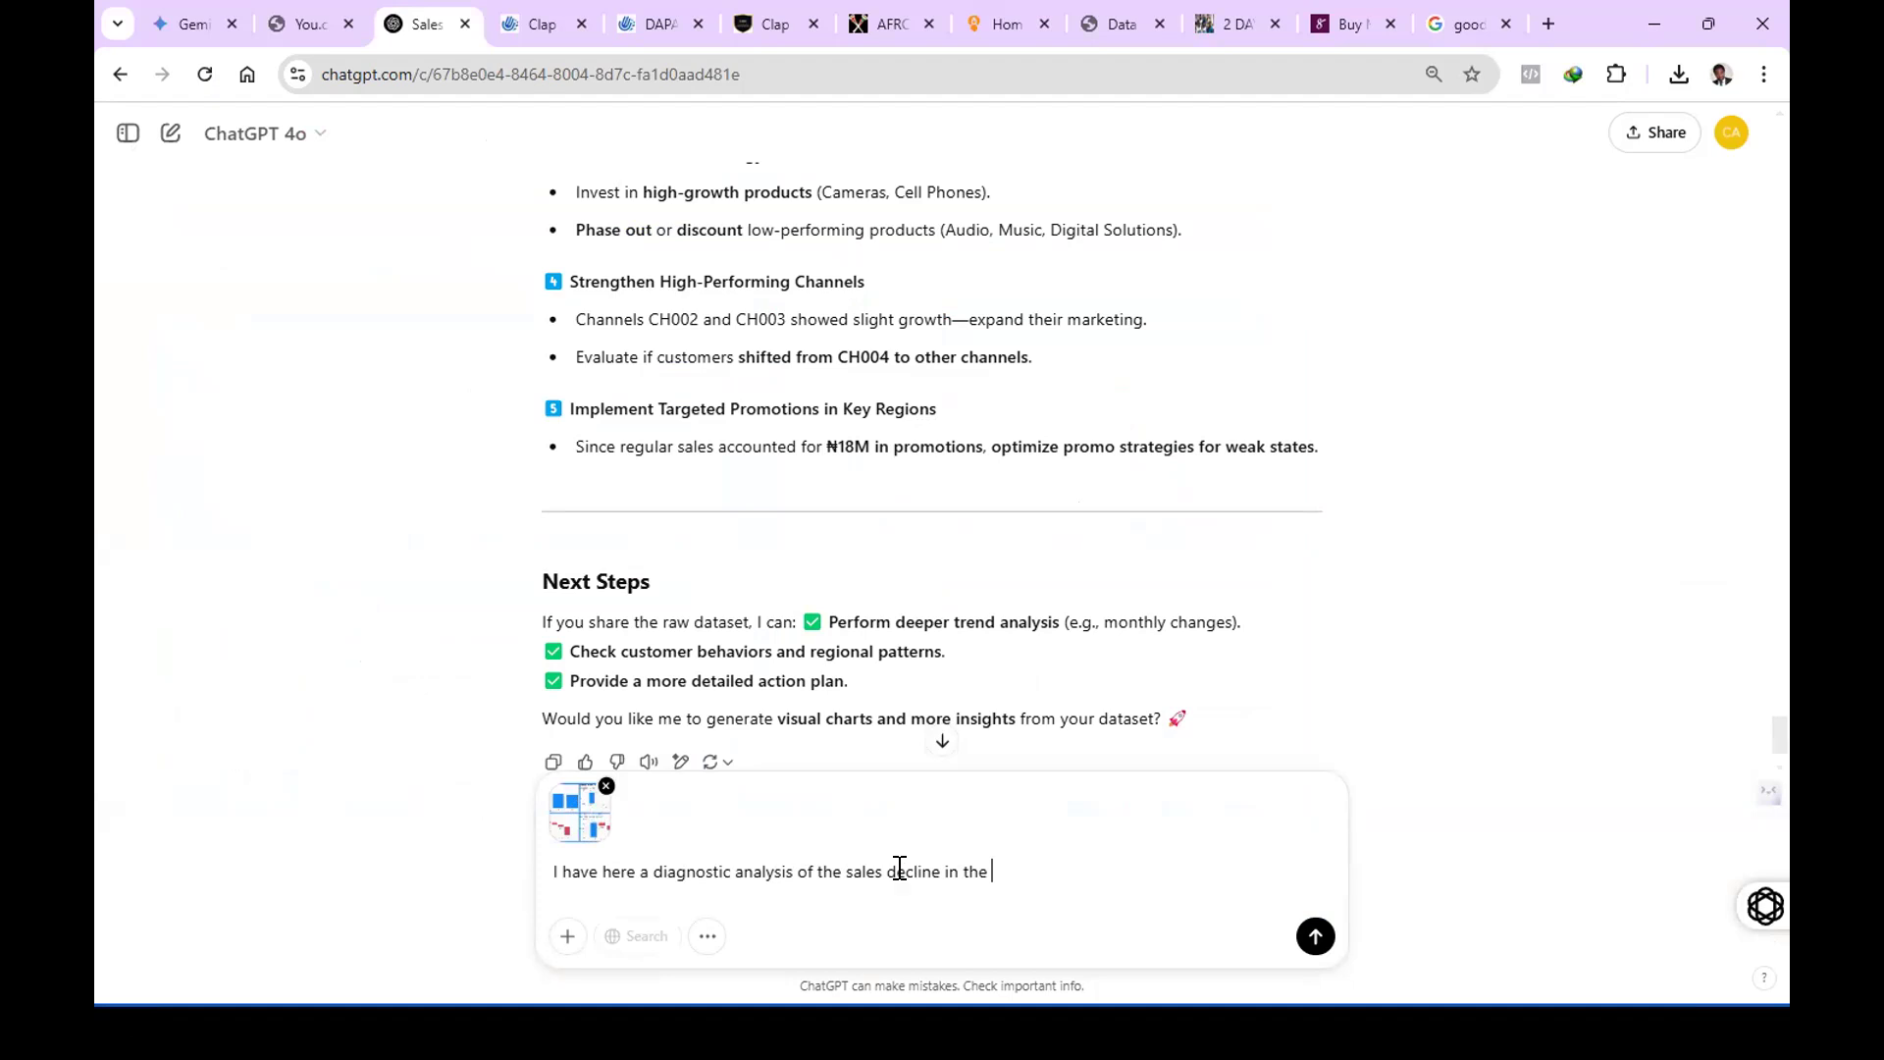
Continue the message with "year 2013 to 2014. I need you to give me a detailed analysis of the areas outline in this visualization".
type("year 2013 to 2014. I need you to give me a")
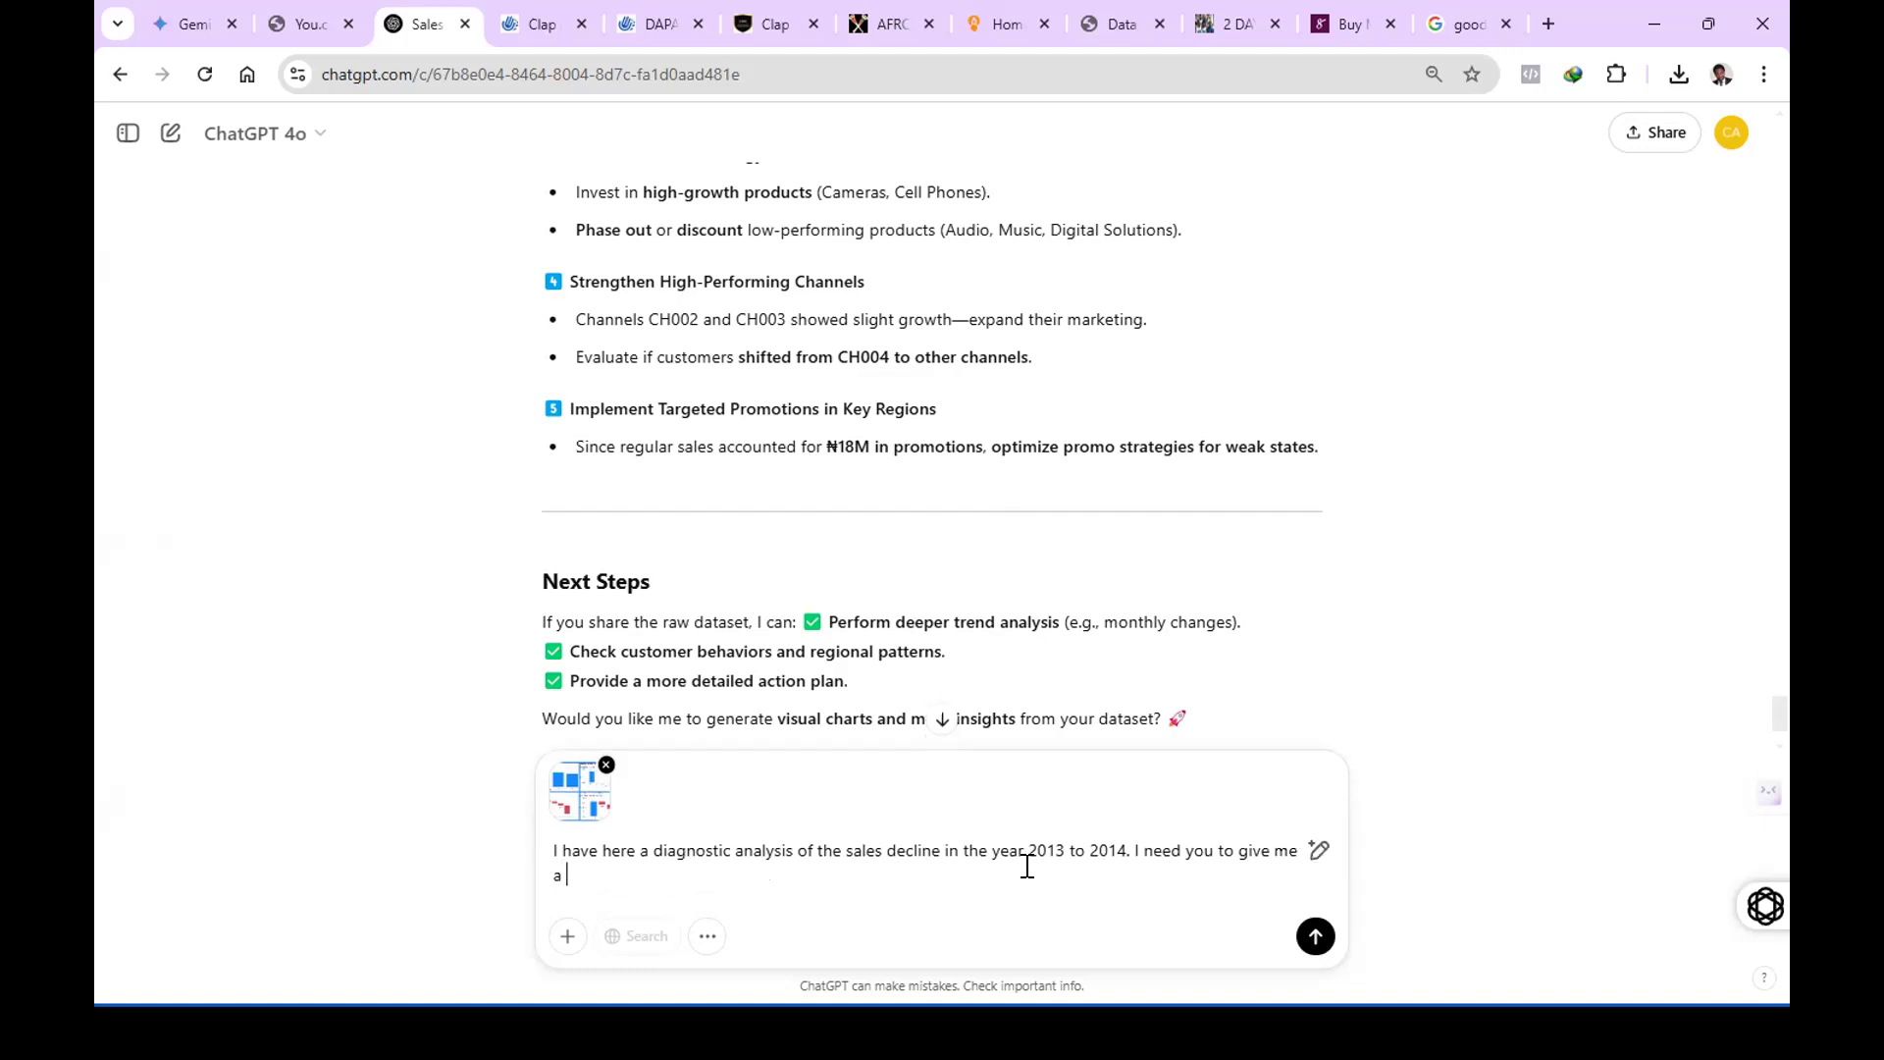
type(" detailed anal")
type("us")
type("sis of the s")
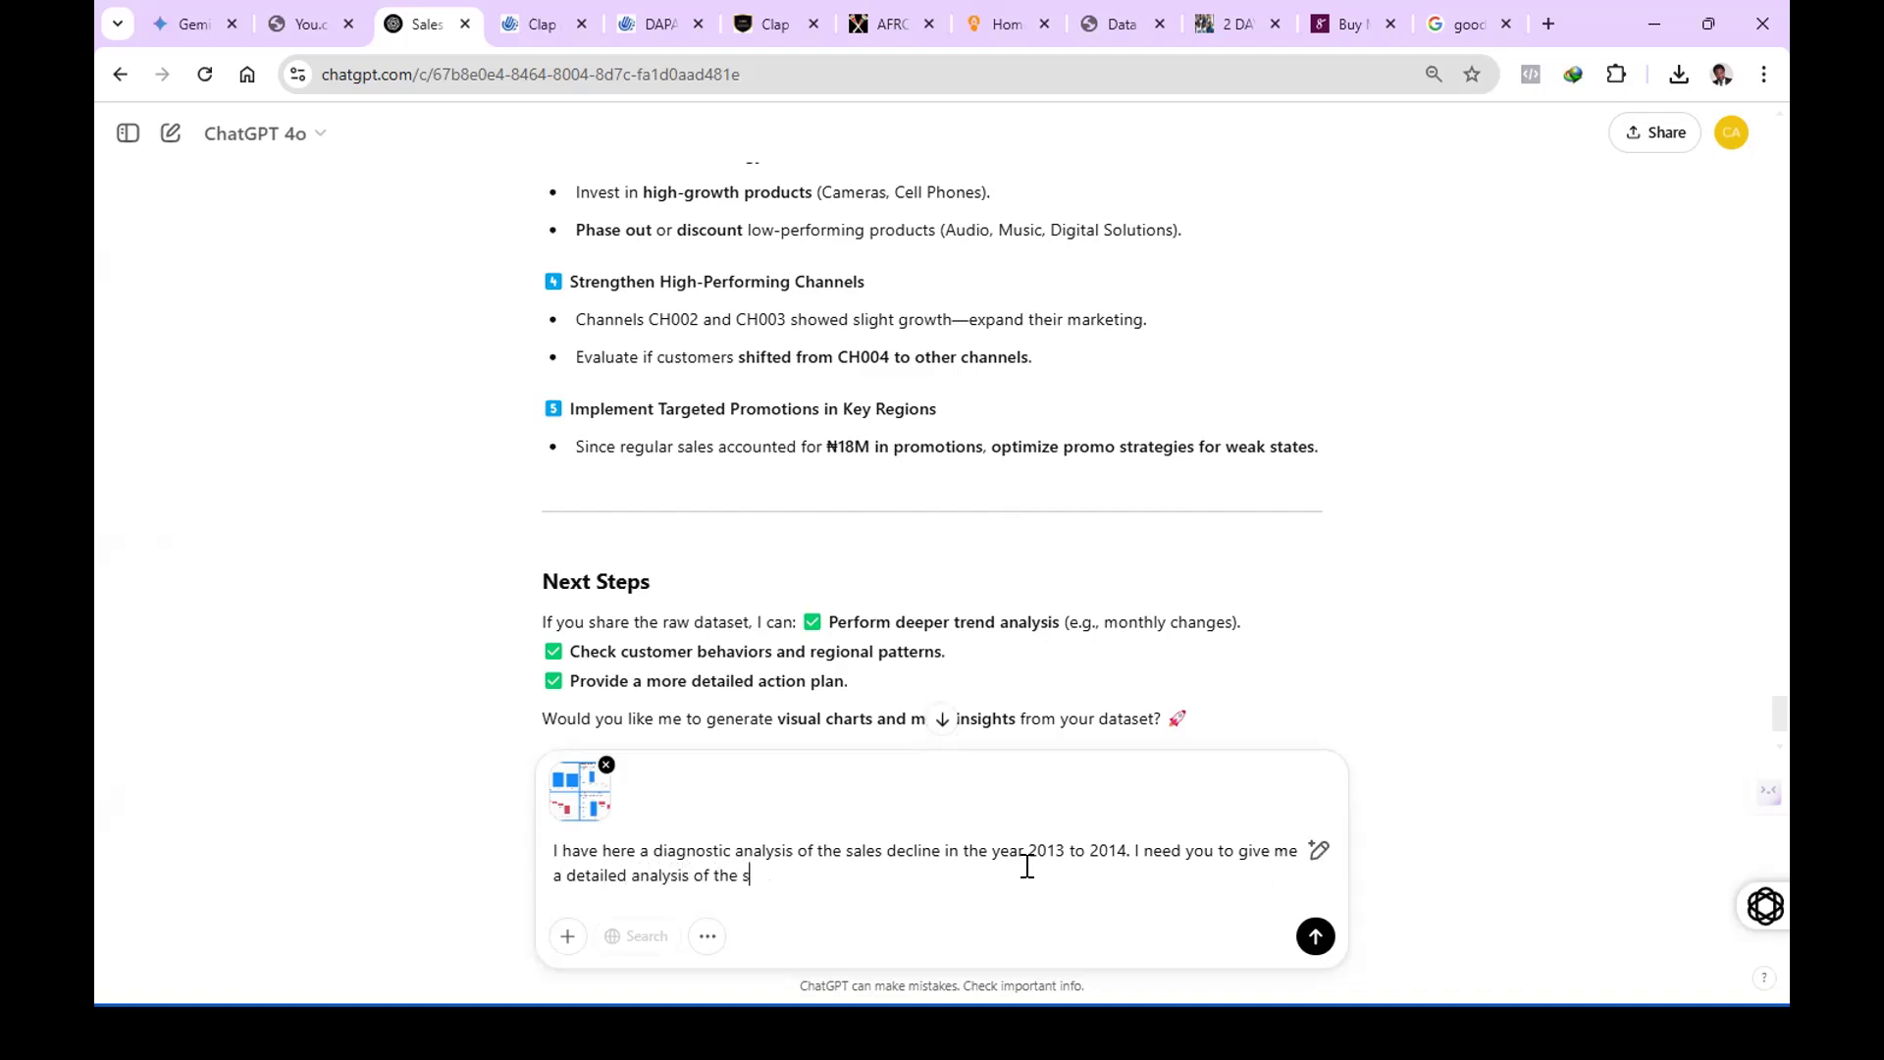
key("BackSpace")
type("areas outline in this visualizatio")
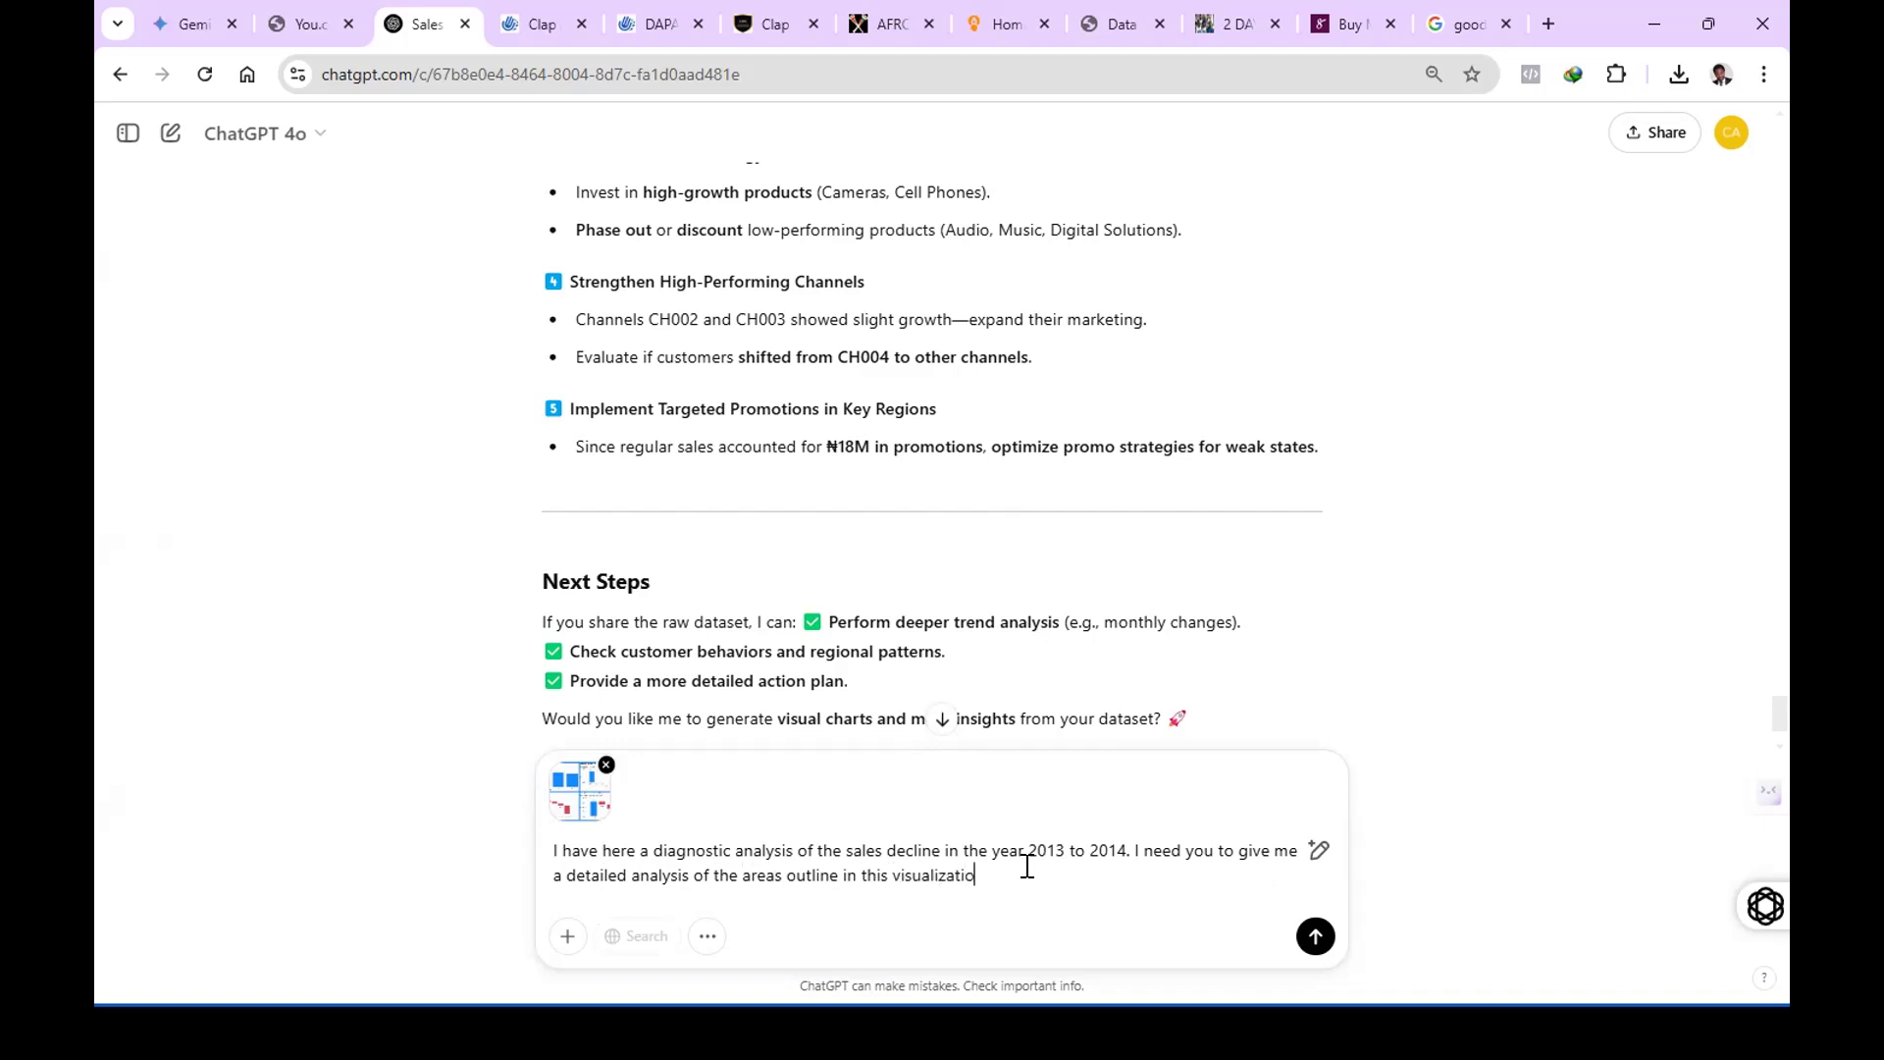
type("n with possible remcom")
Finish the message with "with possible recommendations that can aid data driven decision making." and send it.
key("BackSpace")
key("BackSpace")
type("ommendations that")
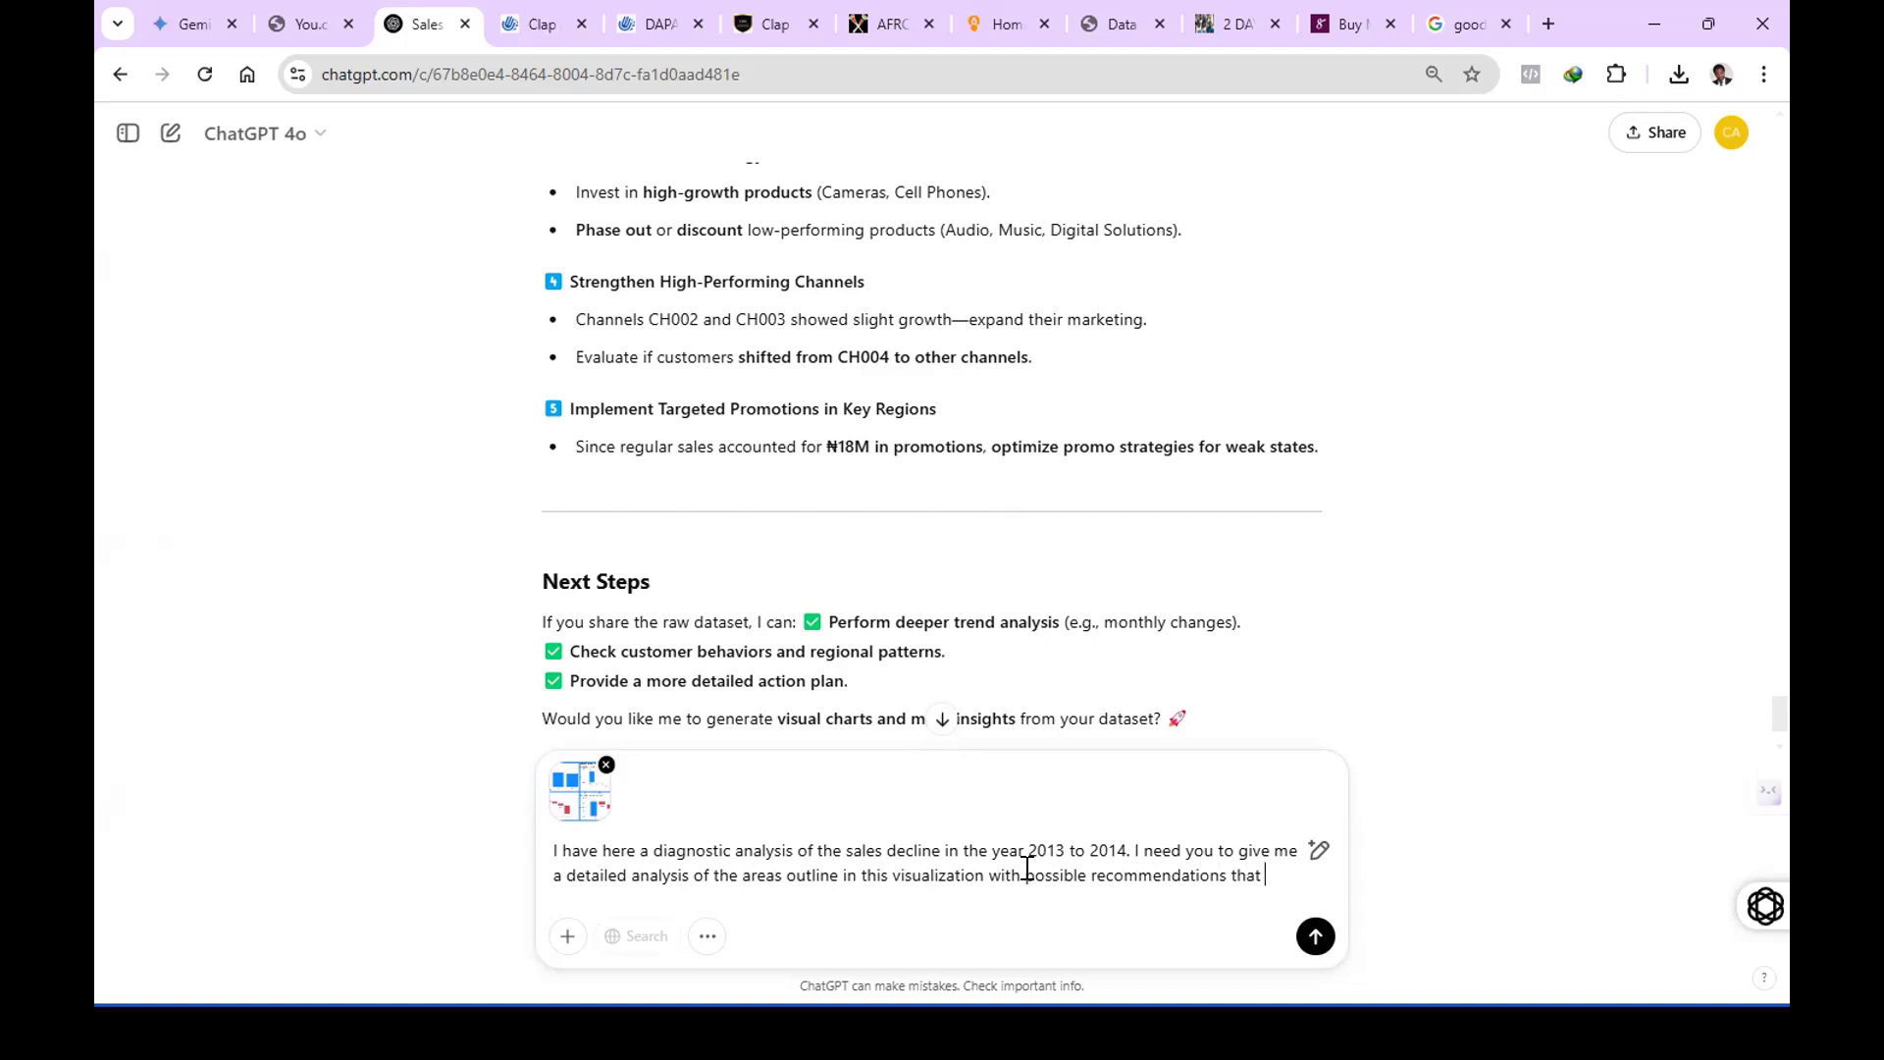
type(" can aid")
type(" data ")
type("dri")
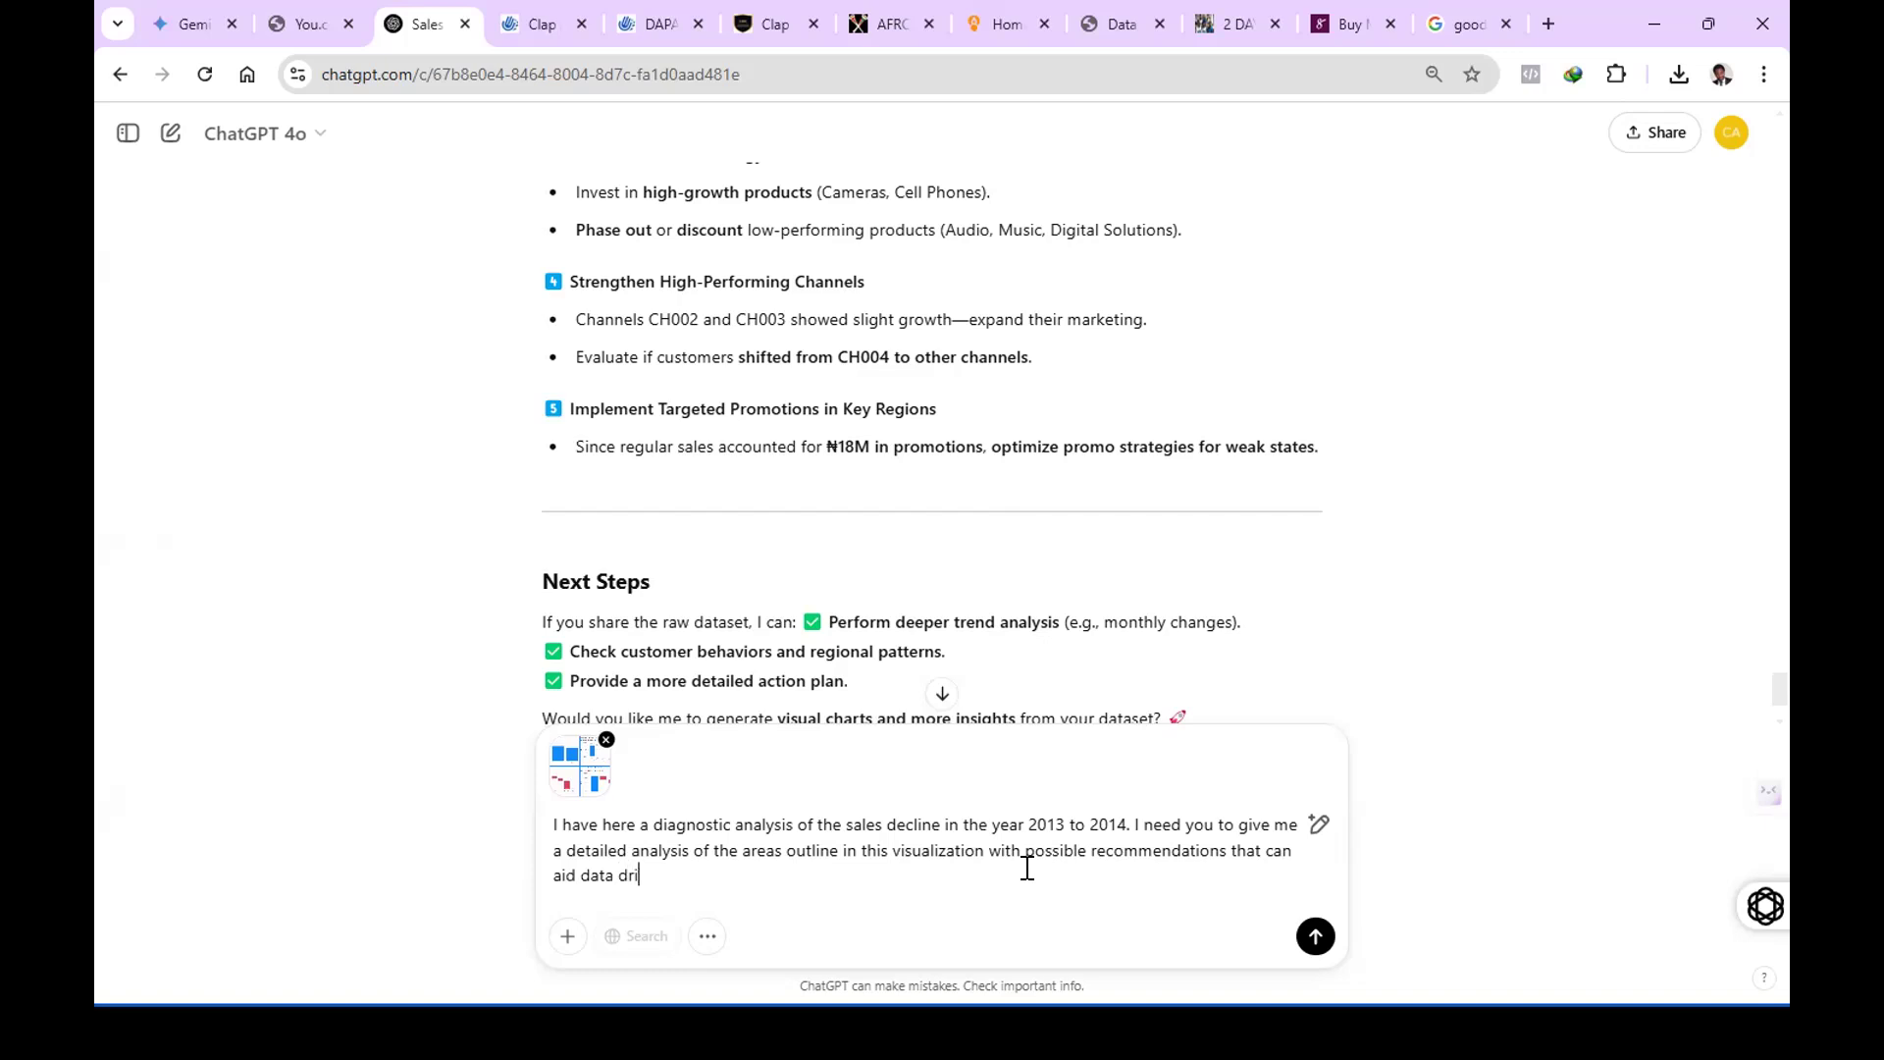
type("ven decision making")
left_click(1312, 940)
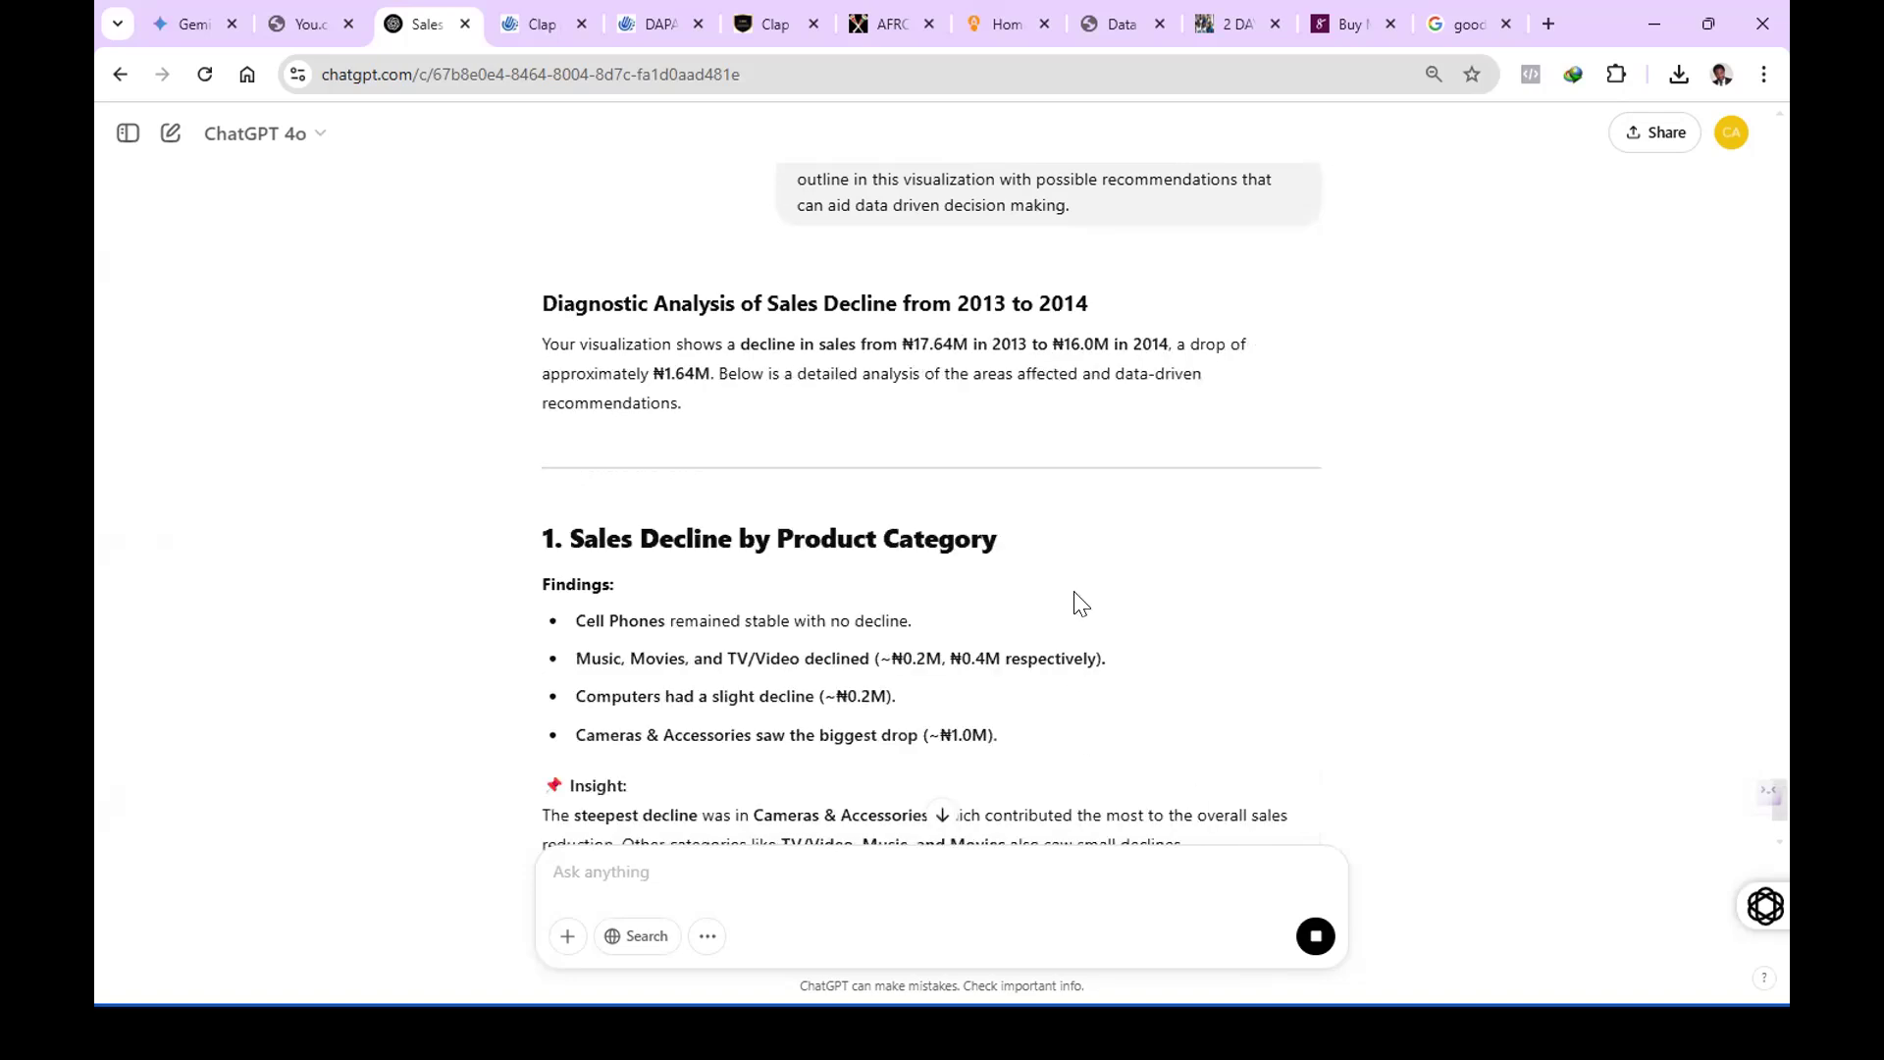
Read through the generated analysis and its strategic actions, and examine an enlarged view of the attached charts screenshot.
scroll(1081, 602, "down", 4)
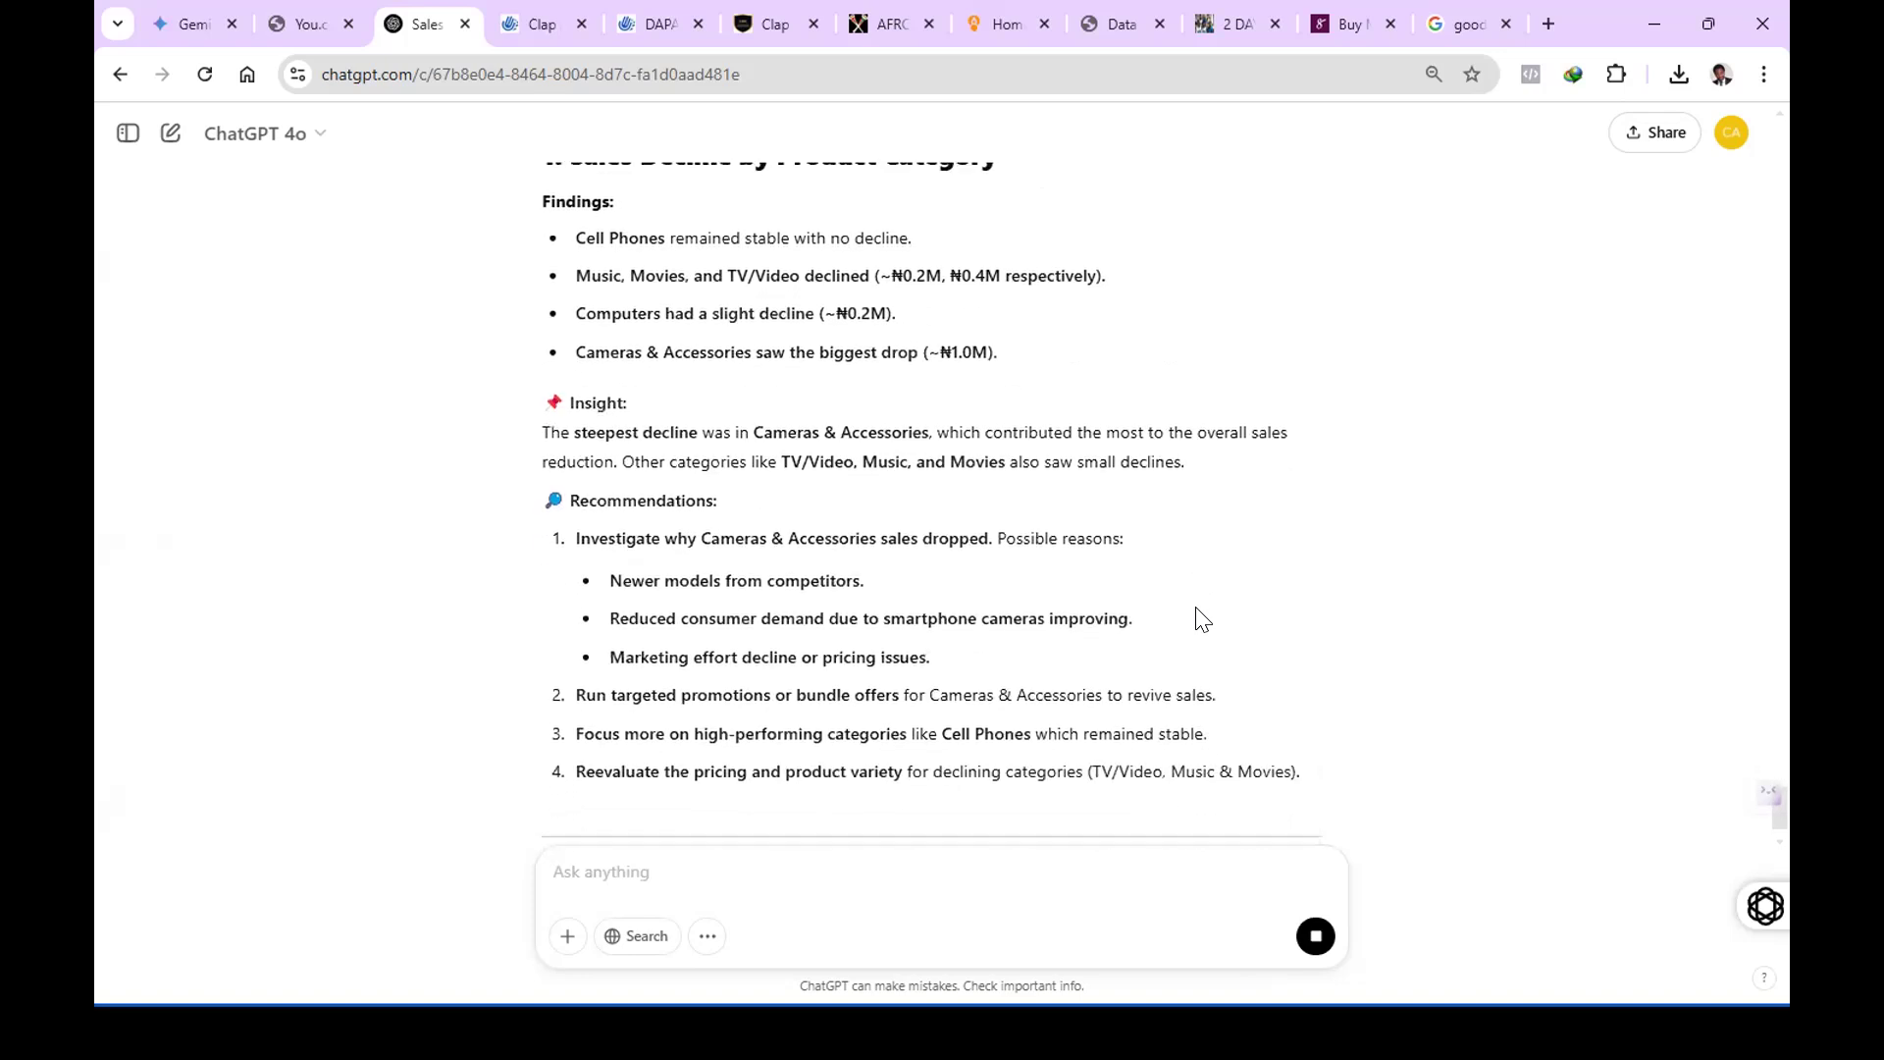
scroll(1201, 618, "down", 3)
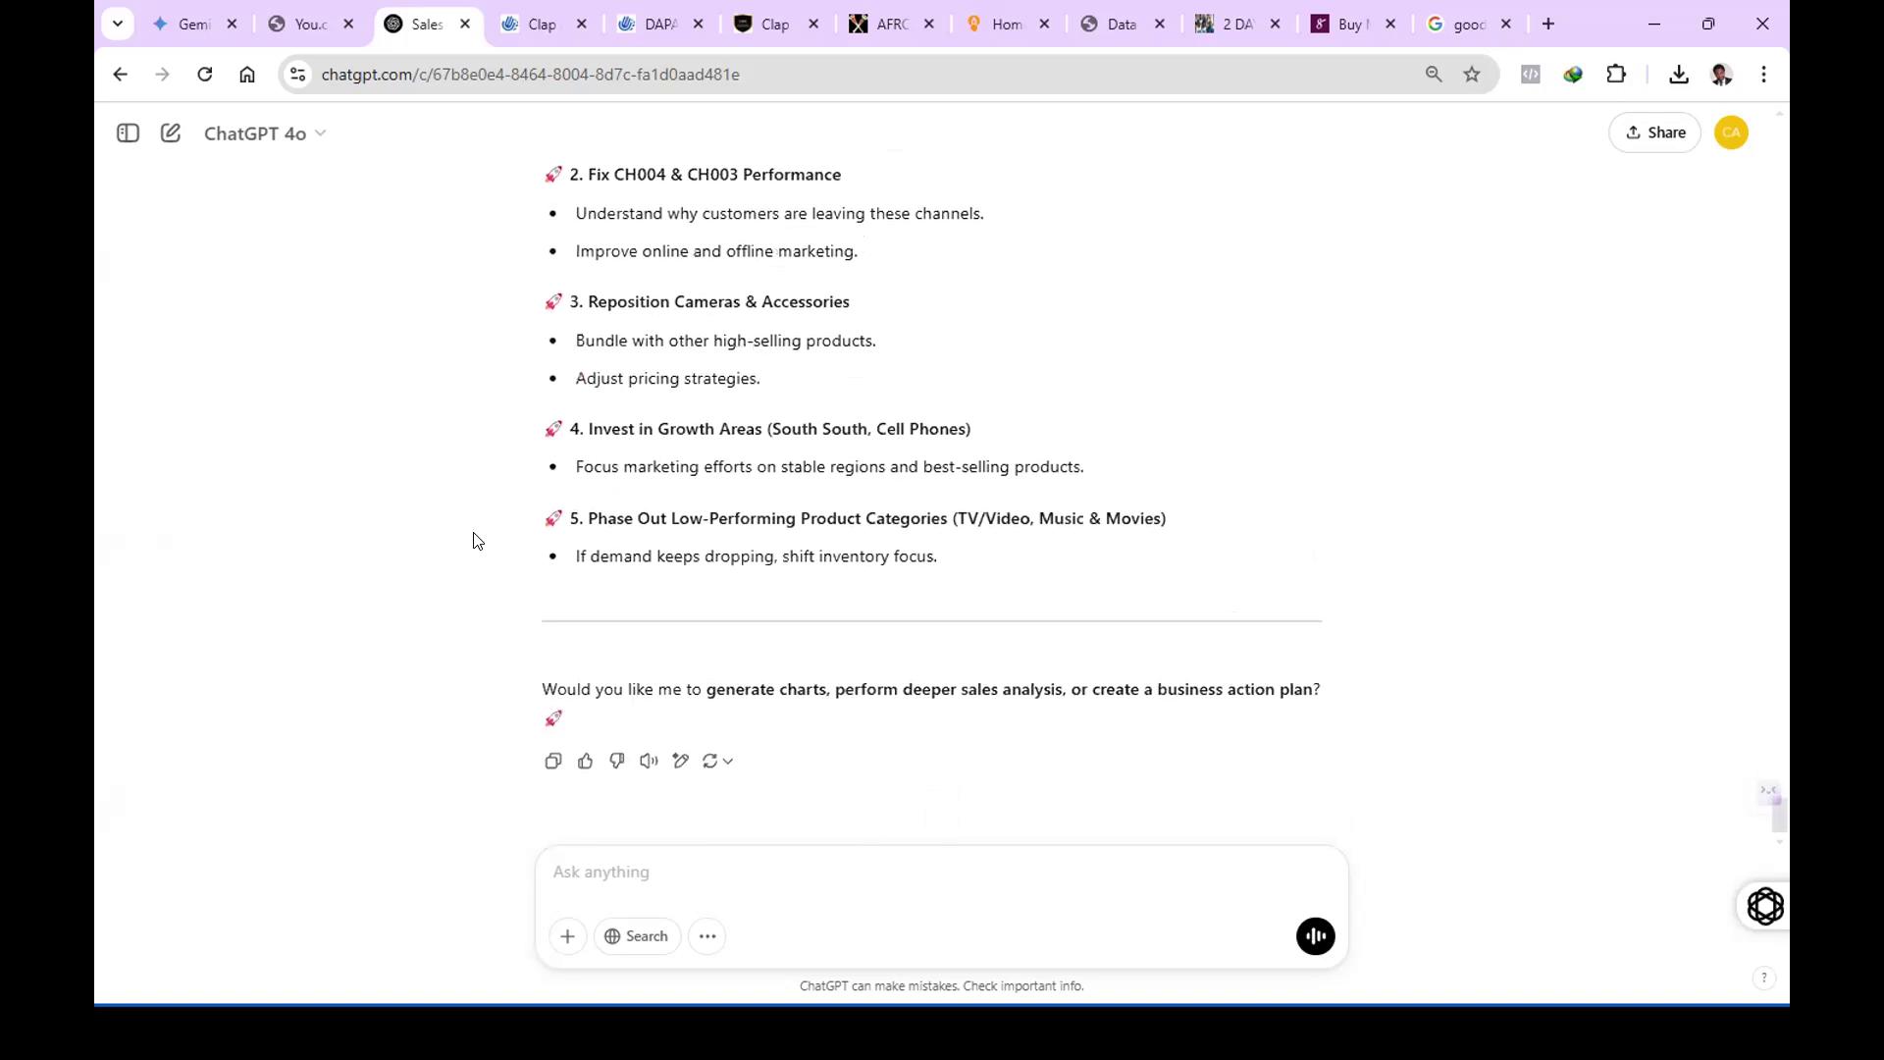
scroll(473, 540, "up", 15)
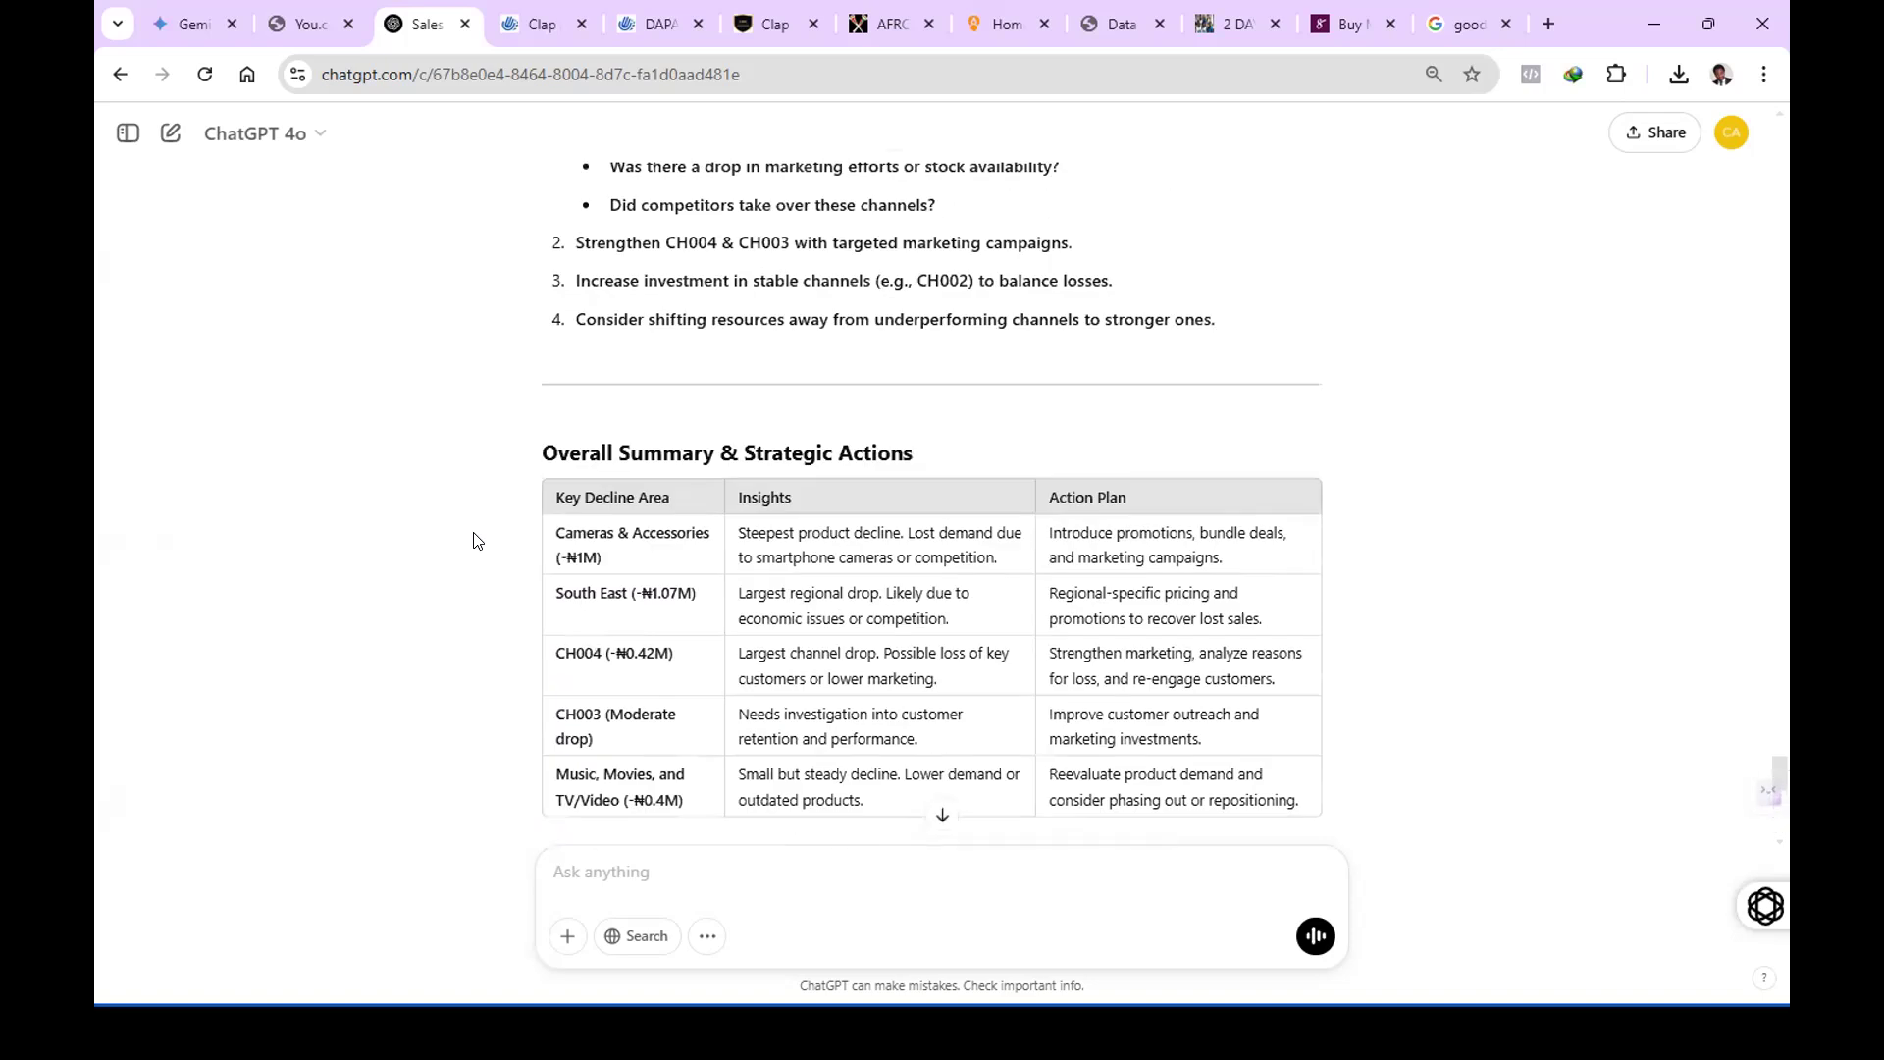
scroll(475, 540, "up", 15)
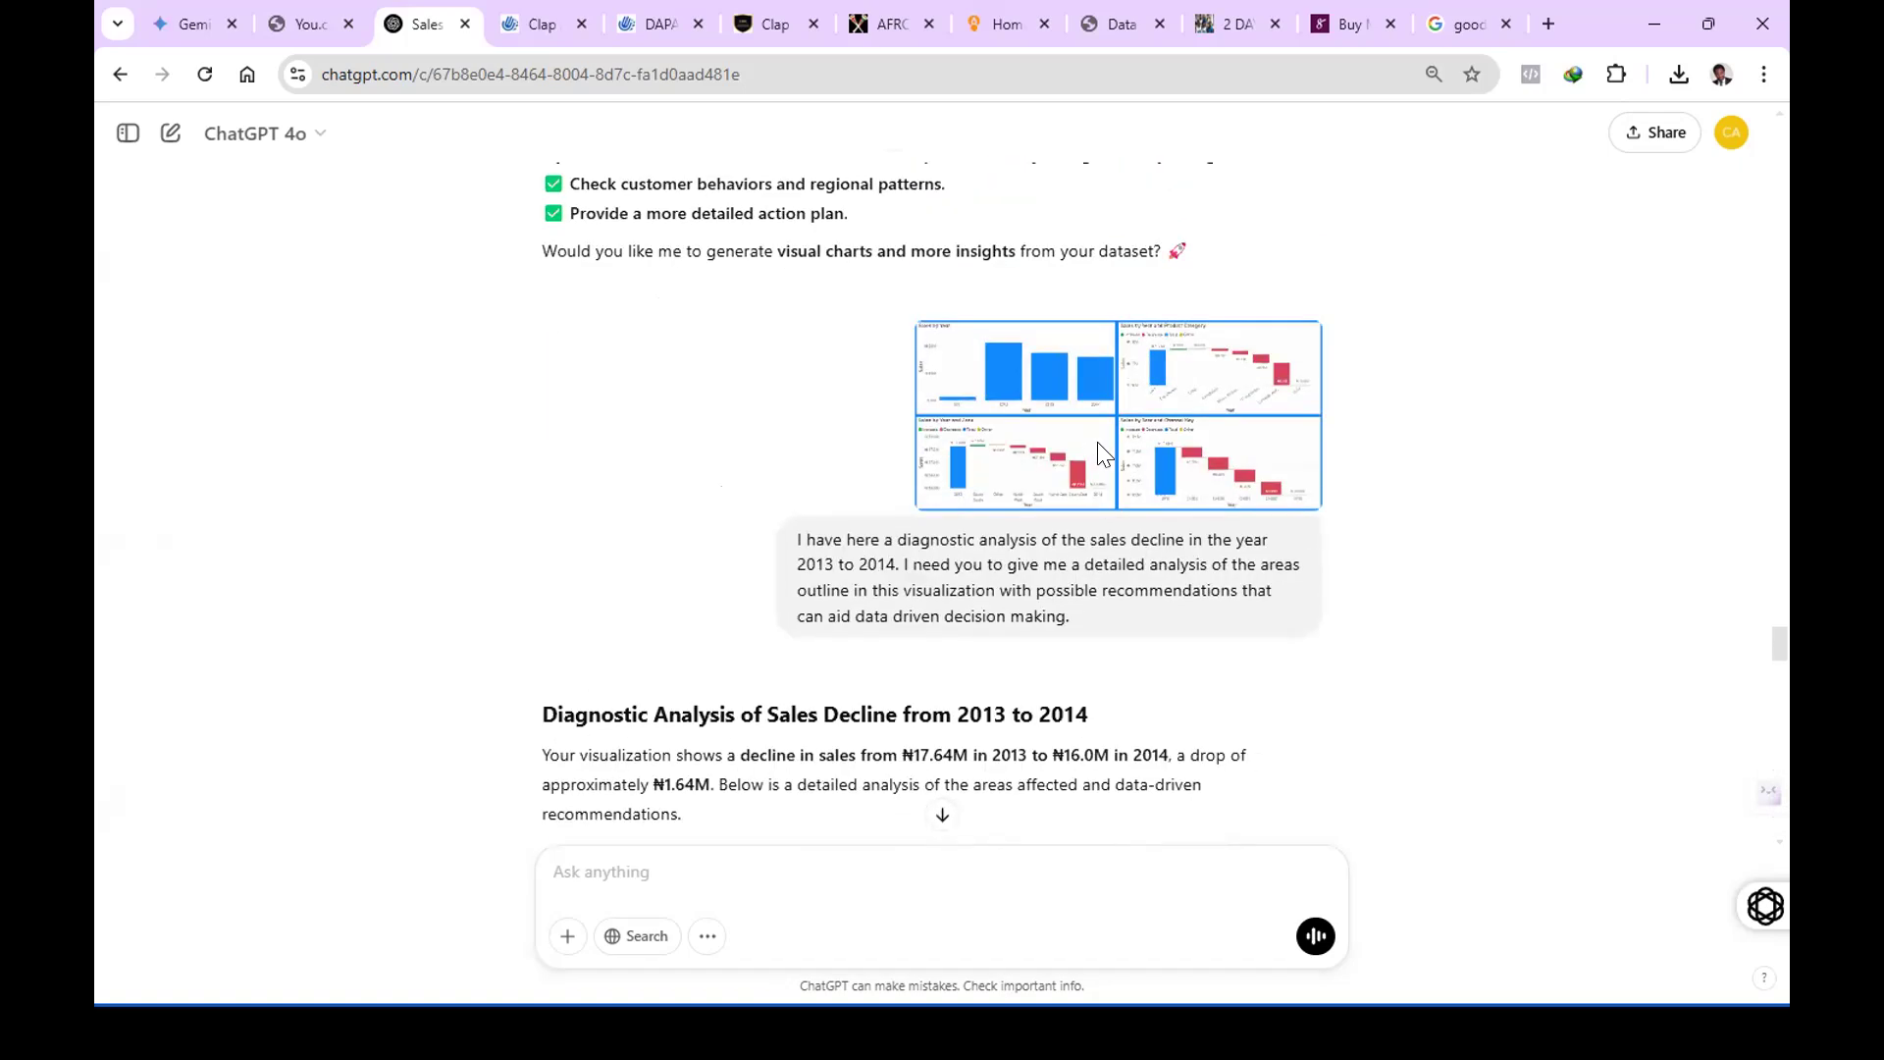
left_click(1094, 446)
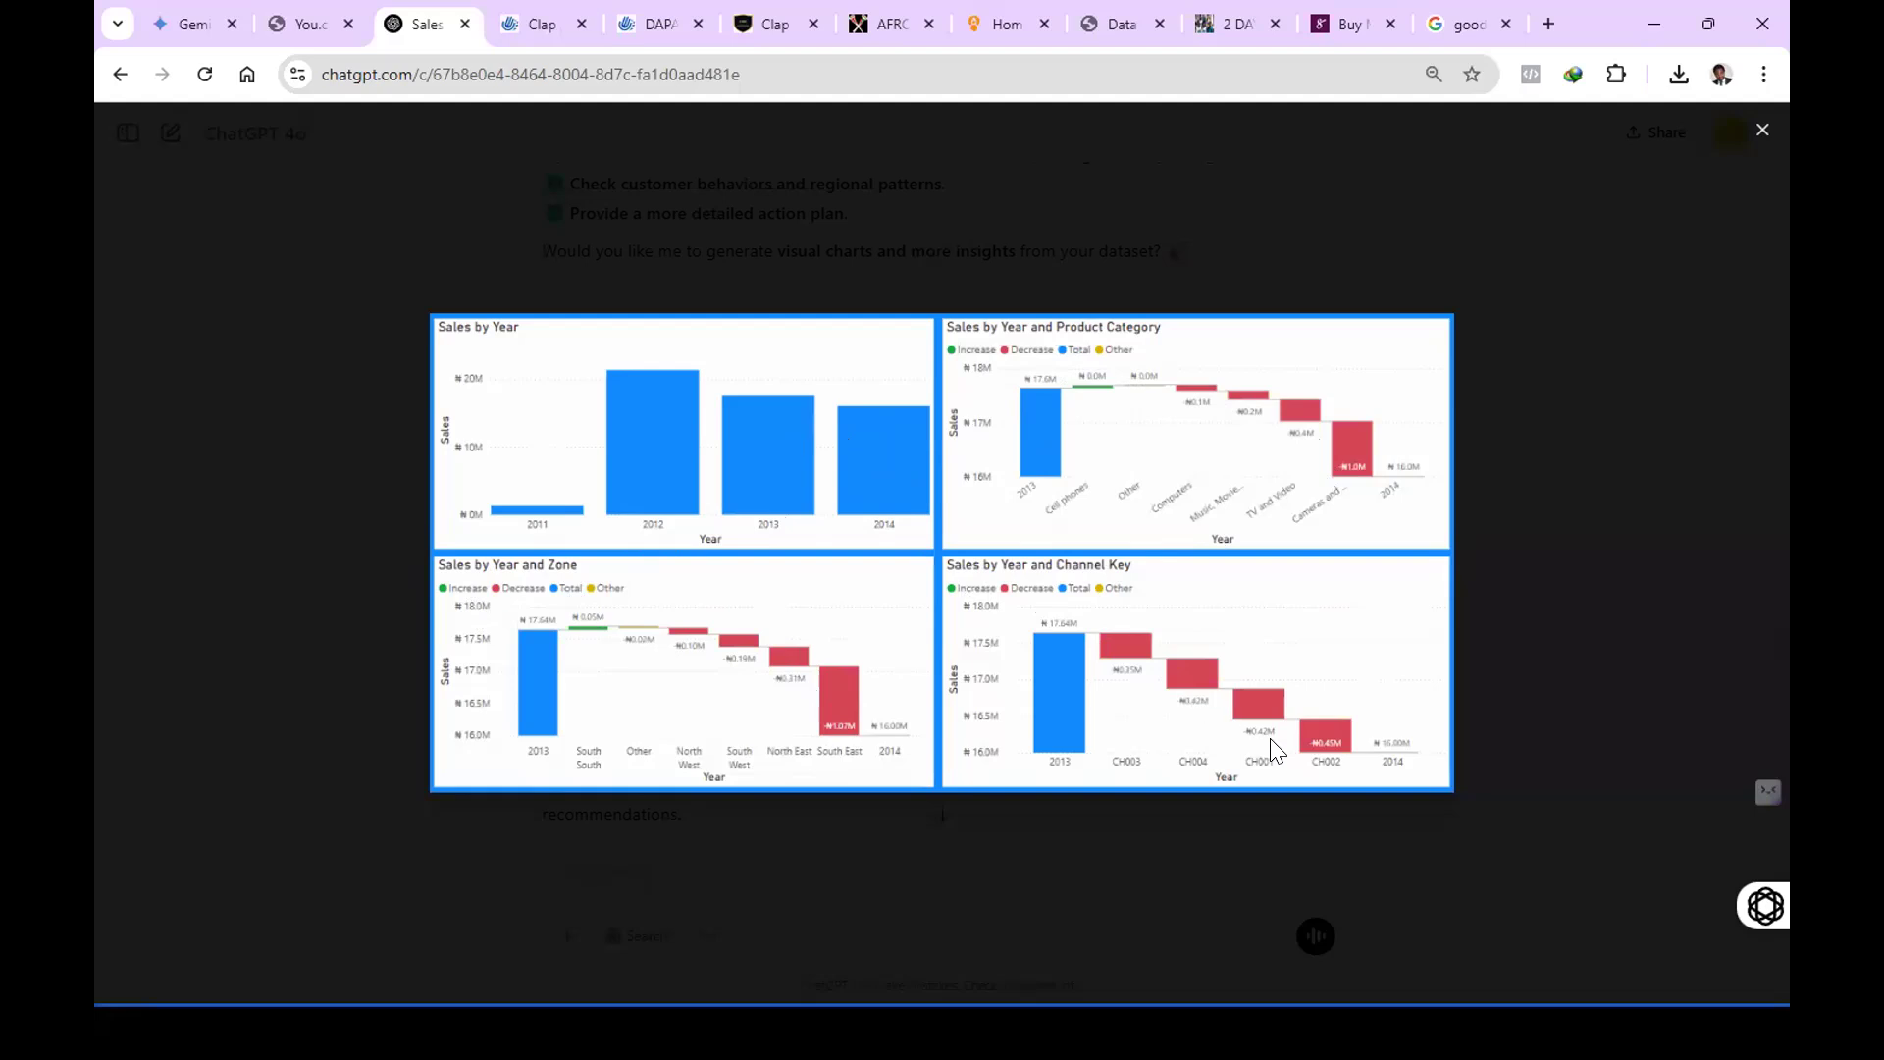
left_click(1754, 139)
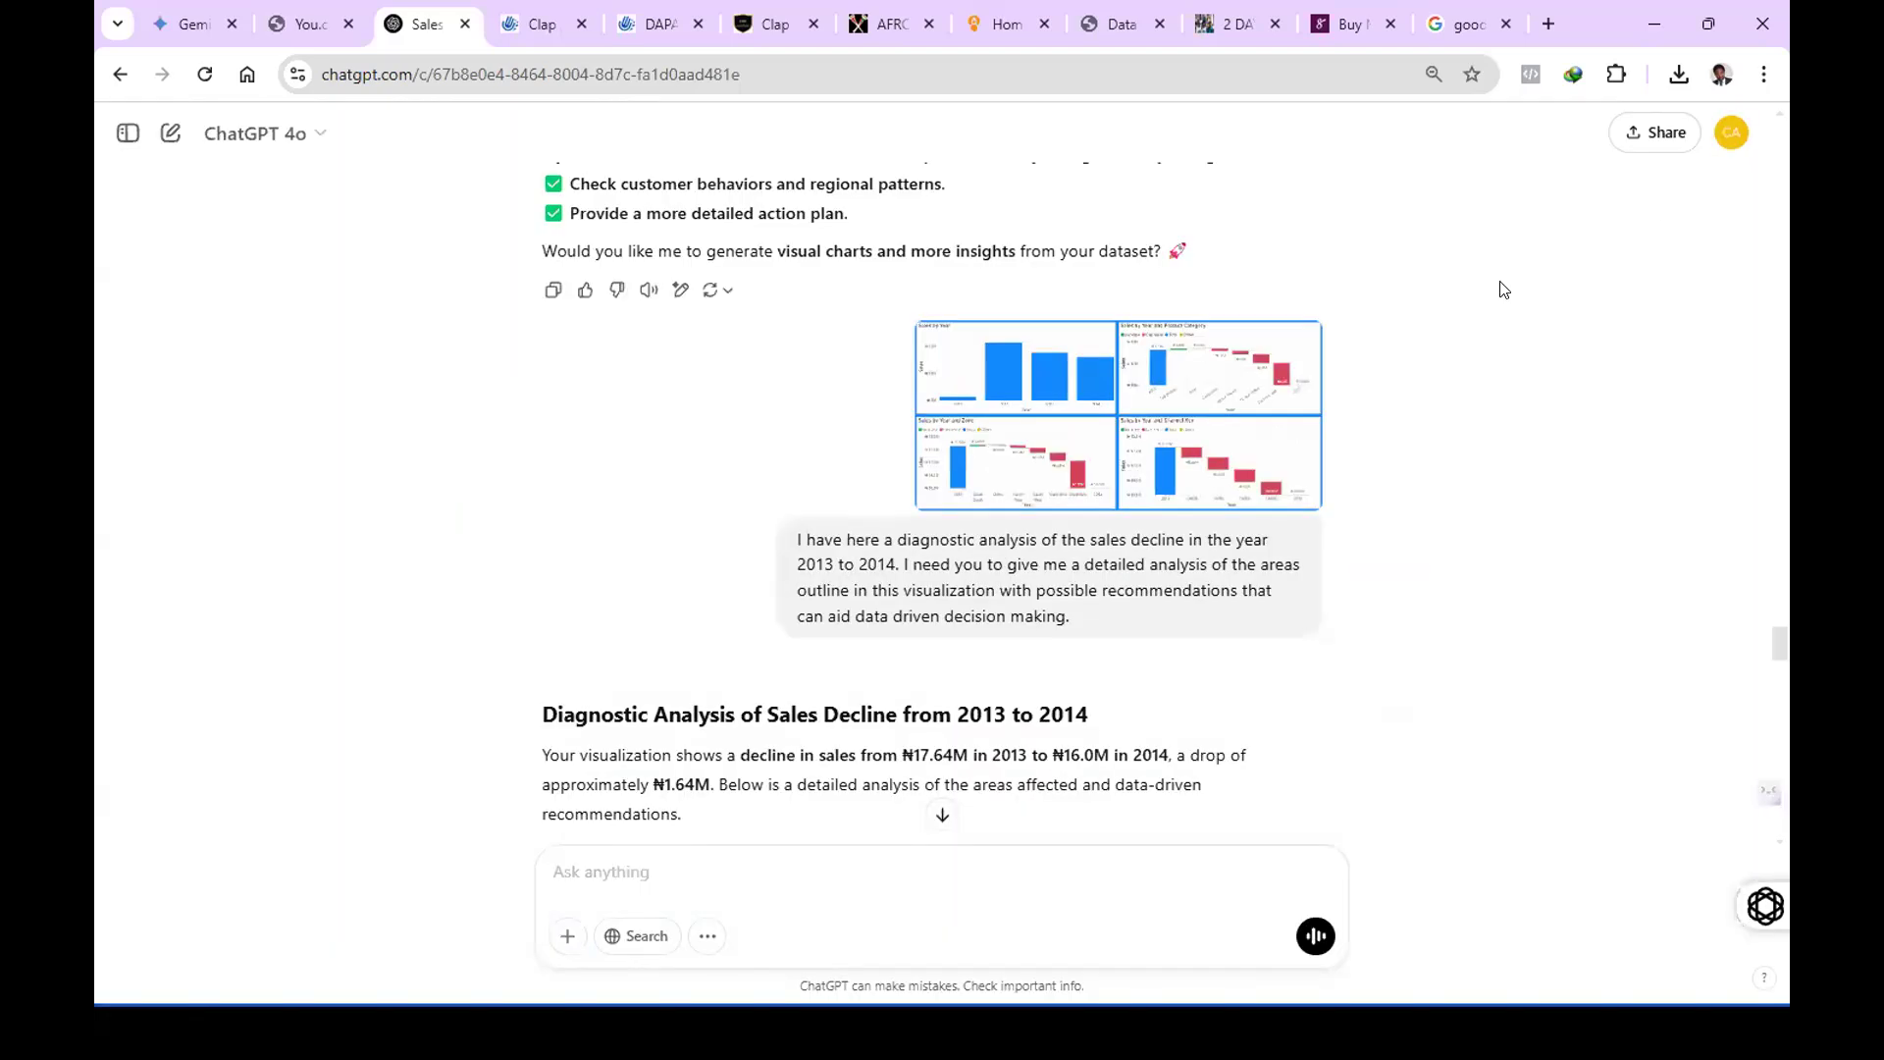
Read the Product Category findings in the answer and compare them with the enlarged charts screenshot.
scroll(758, 474, "down", 4)
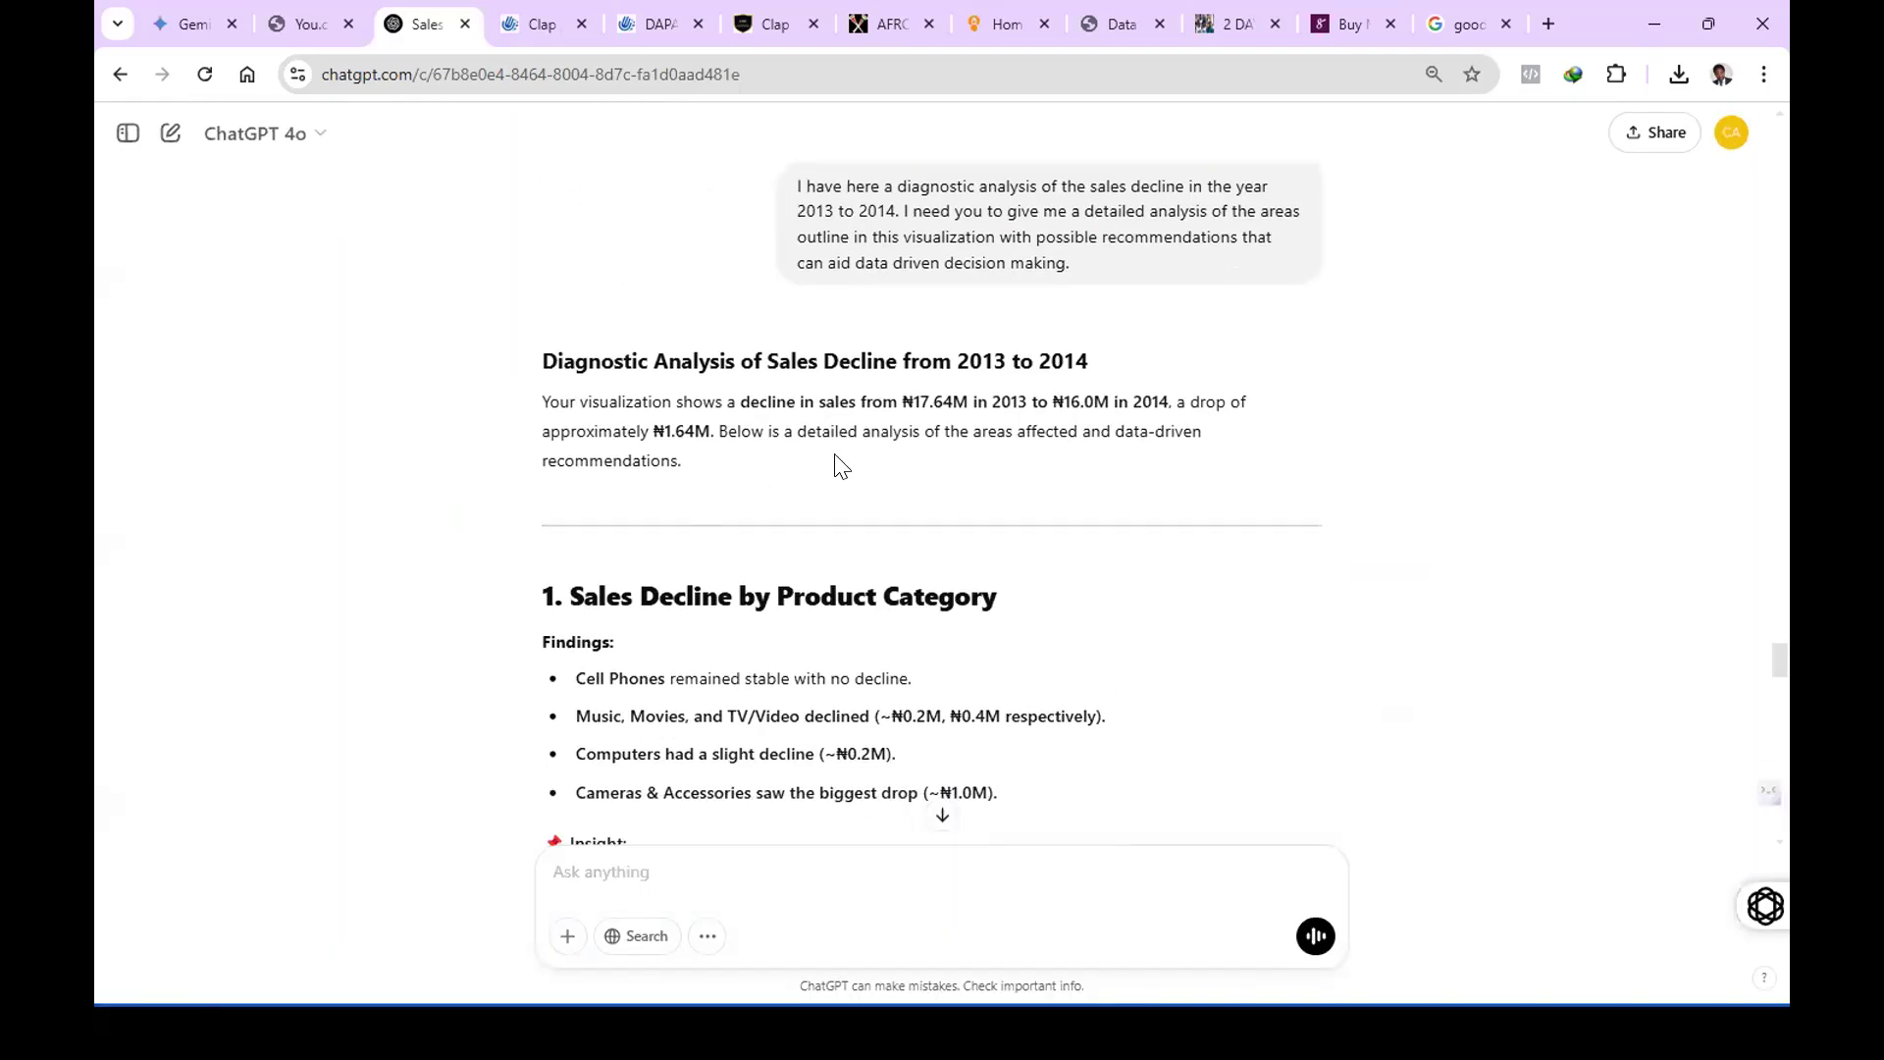
scroll(837, 462, "down", 1)
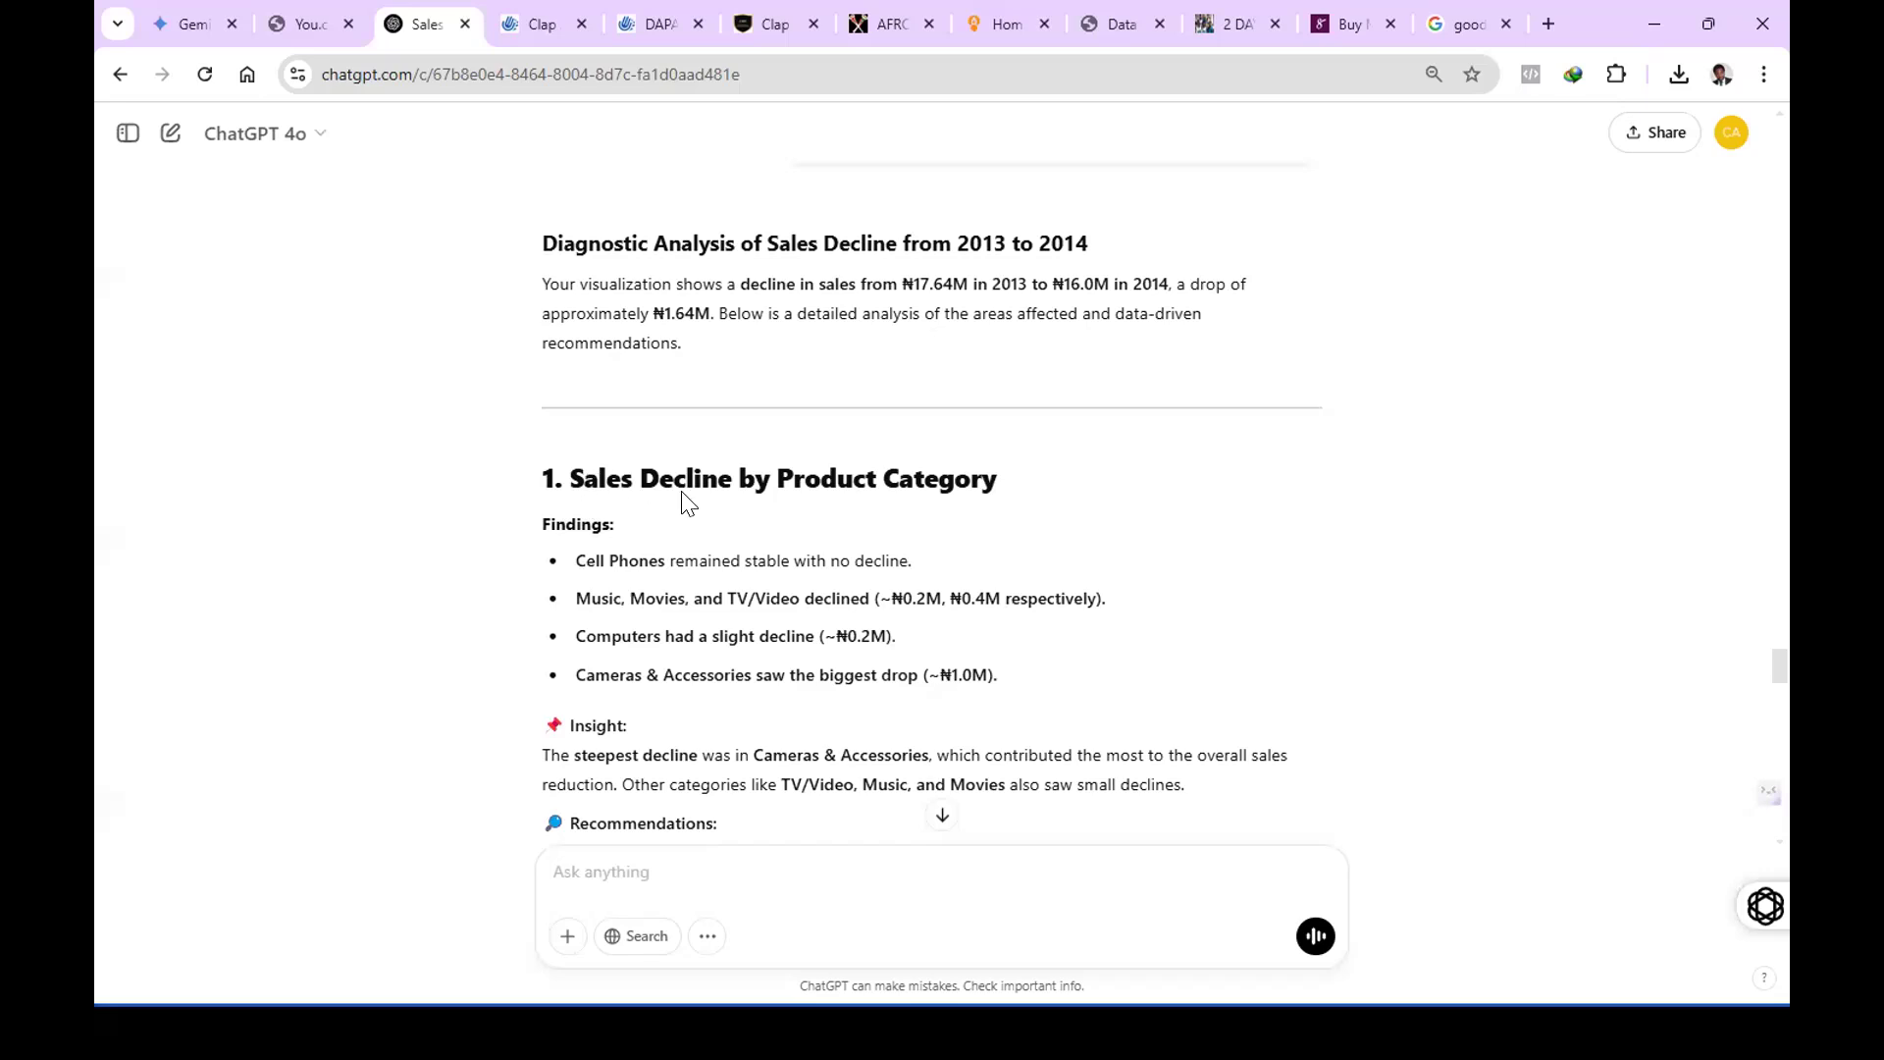
scroll(935, 502, "down", 1)
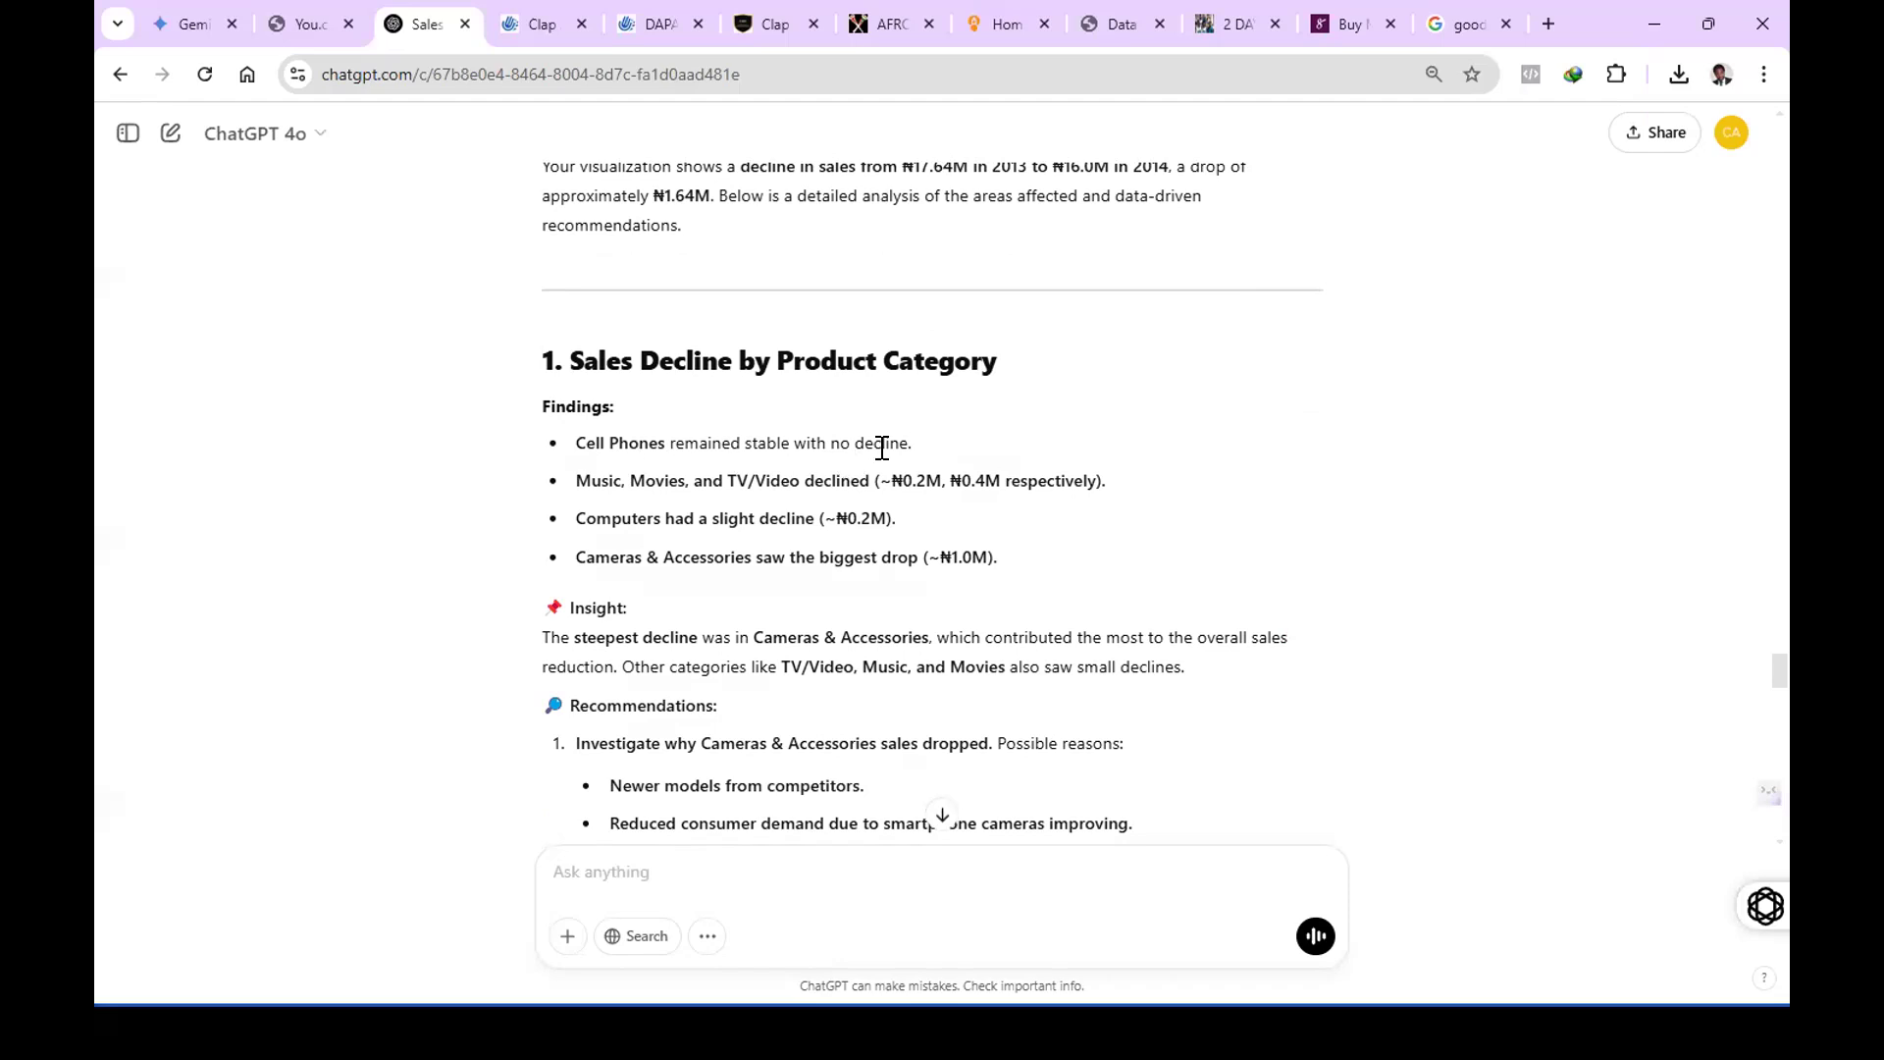
scroll(1034, 454, "up", 6)
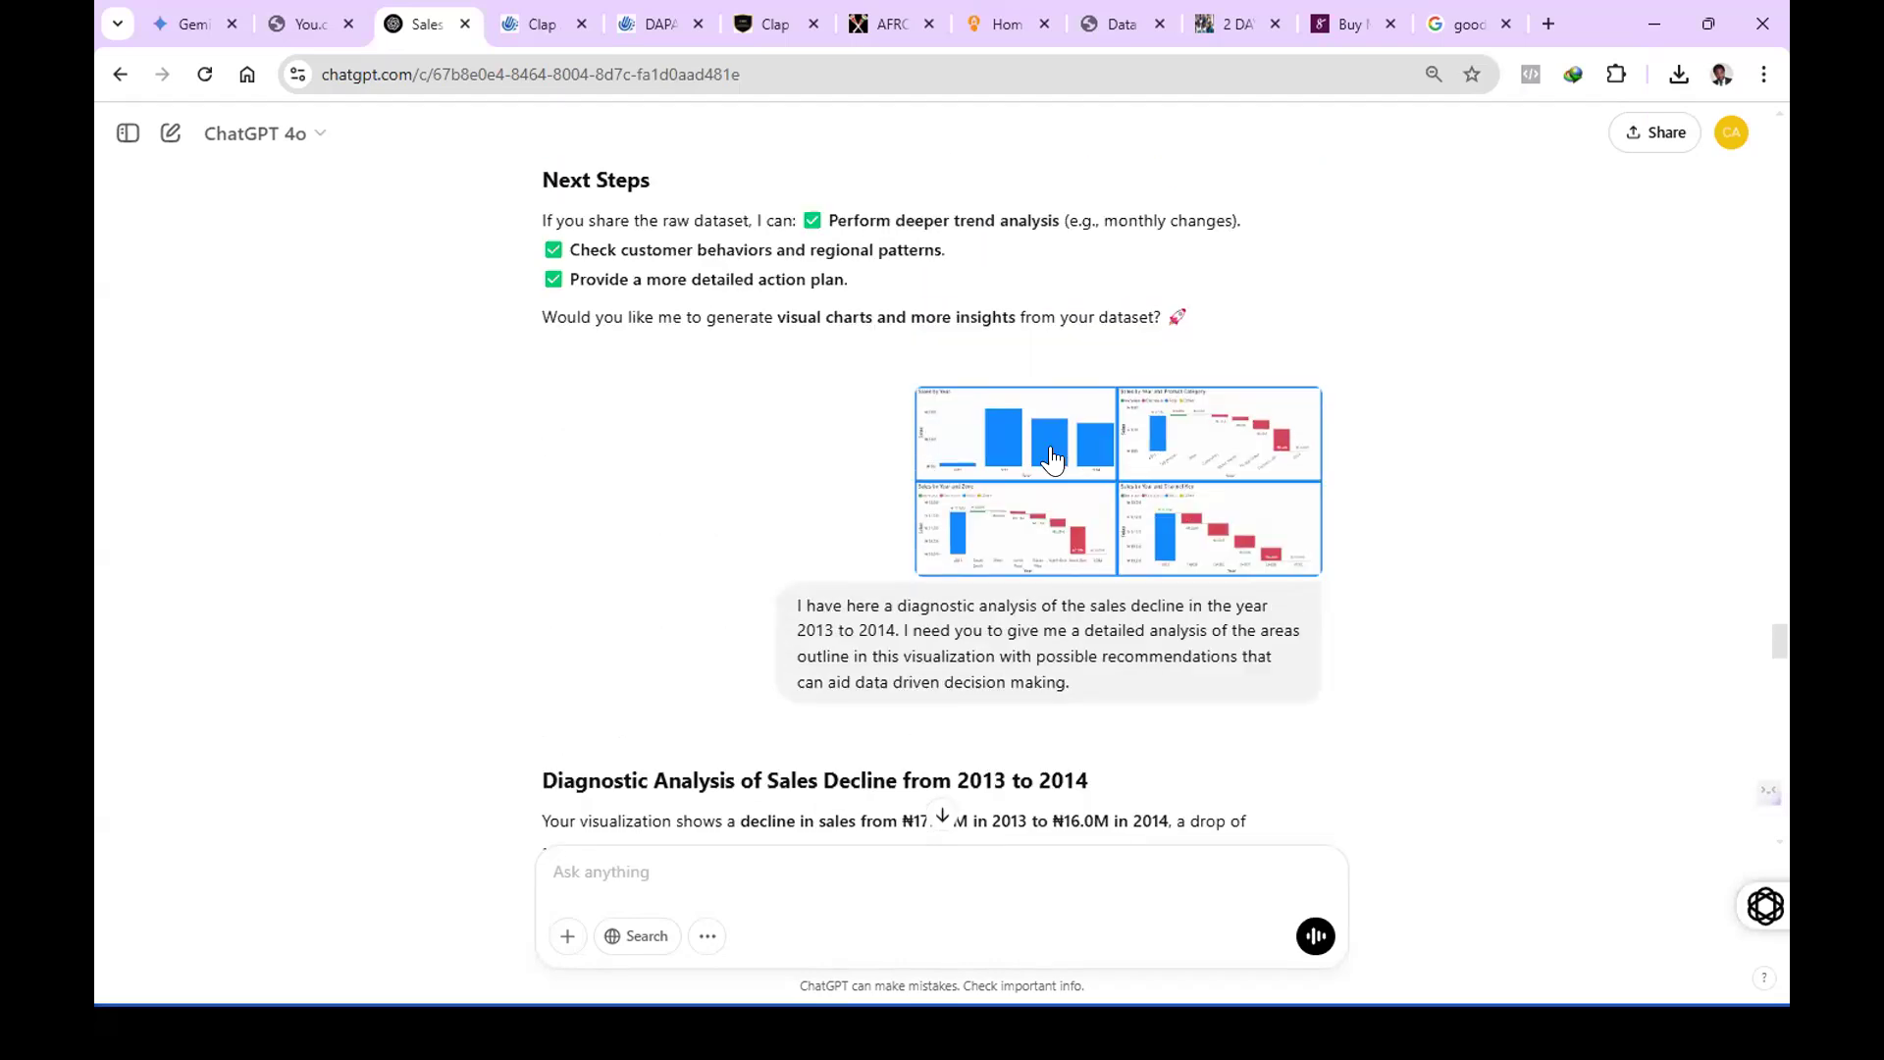
left_click(1234, 550)
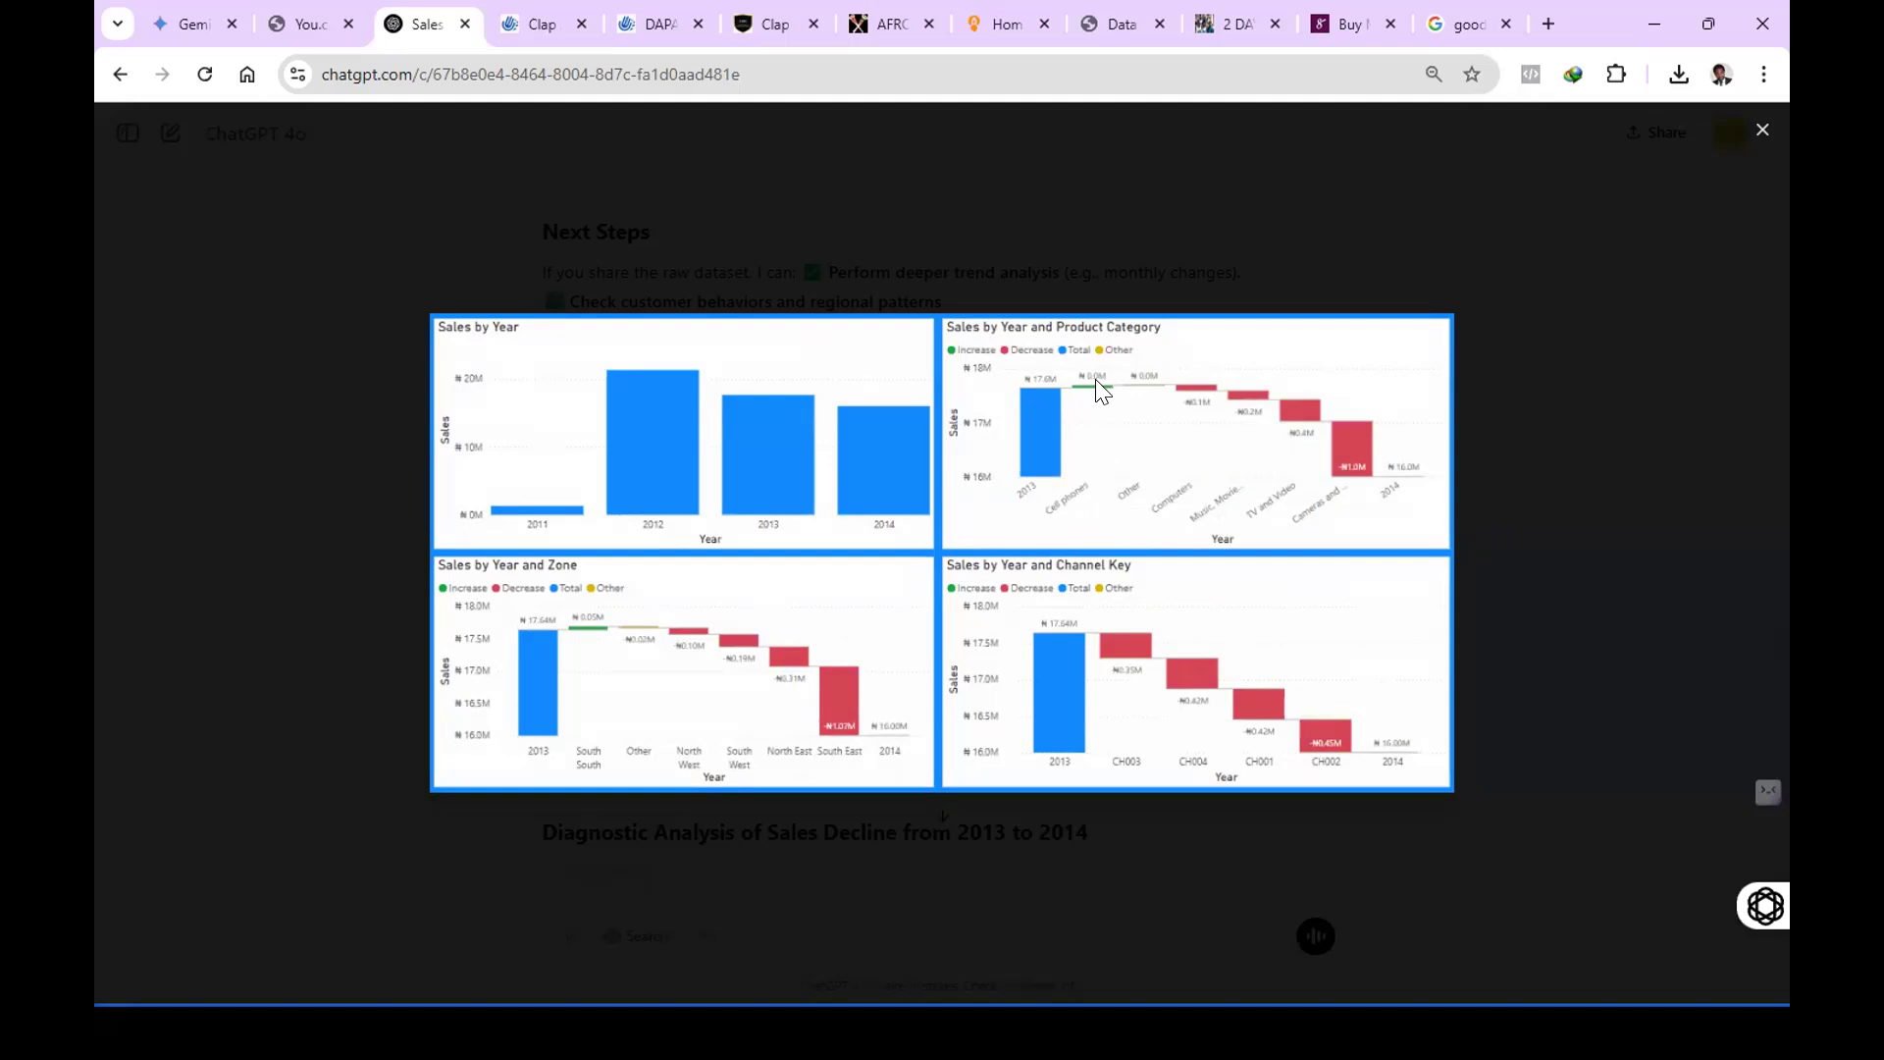
Close the enlarged charts screenshot and read the Product Category findings, insight and recommendations in the answer.
left_click(1585, 326)
scroll(1119, 560, "down", 6)
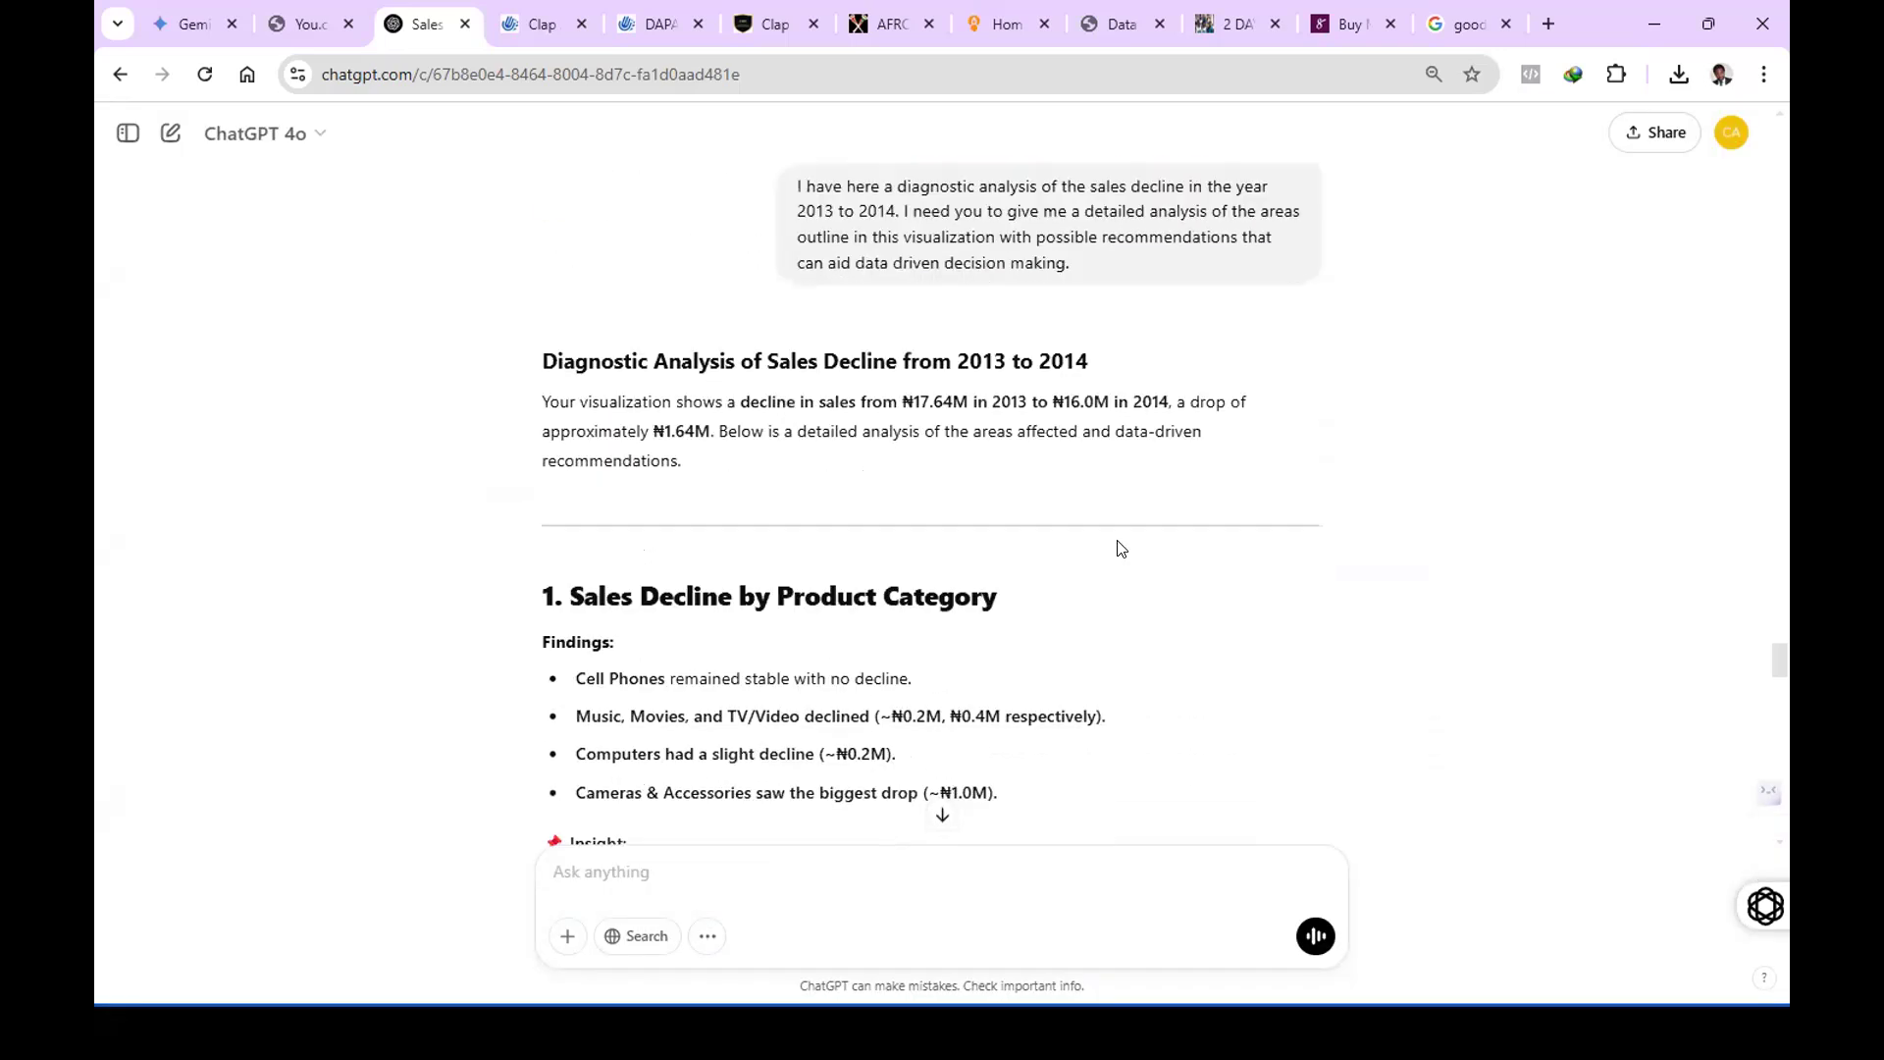
scroll(1123, 550, "down", 1)
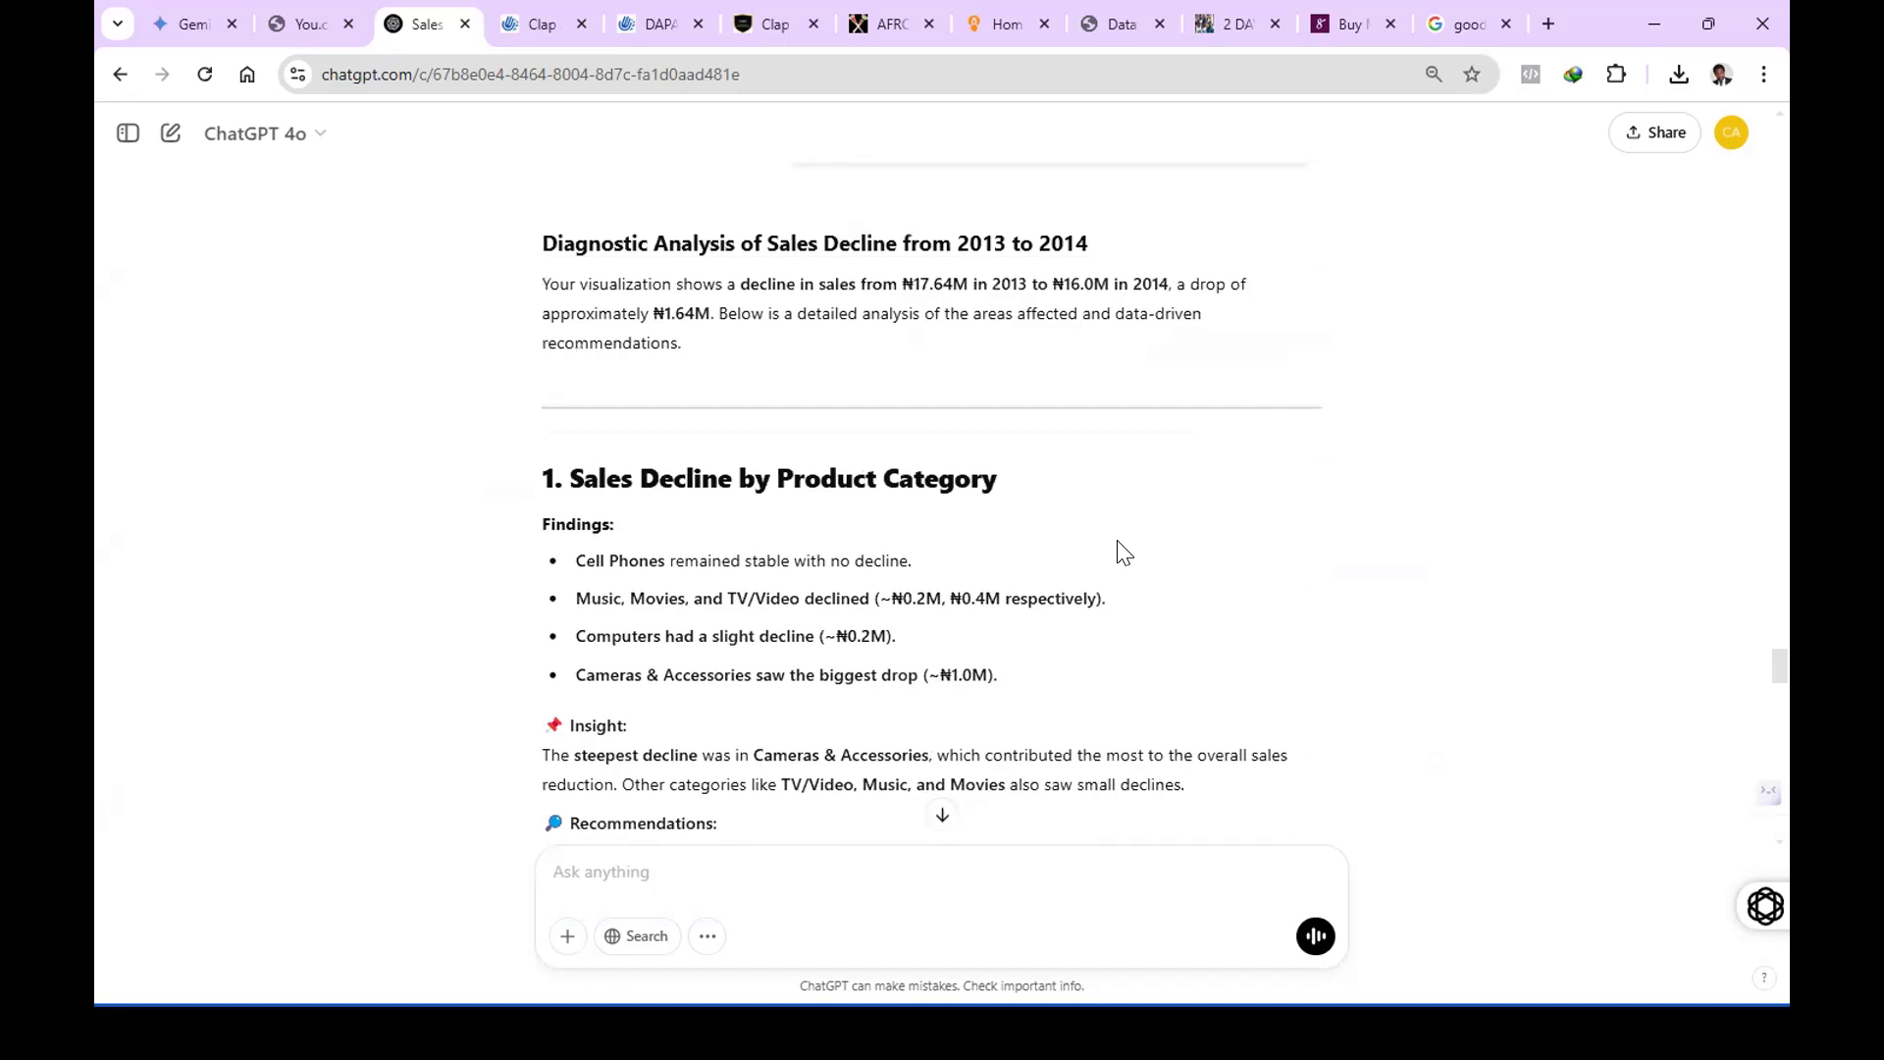
scroll(1123, 548, "down", 2)
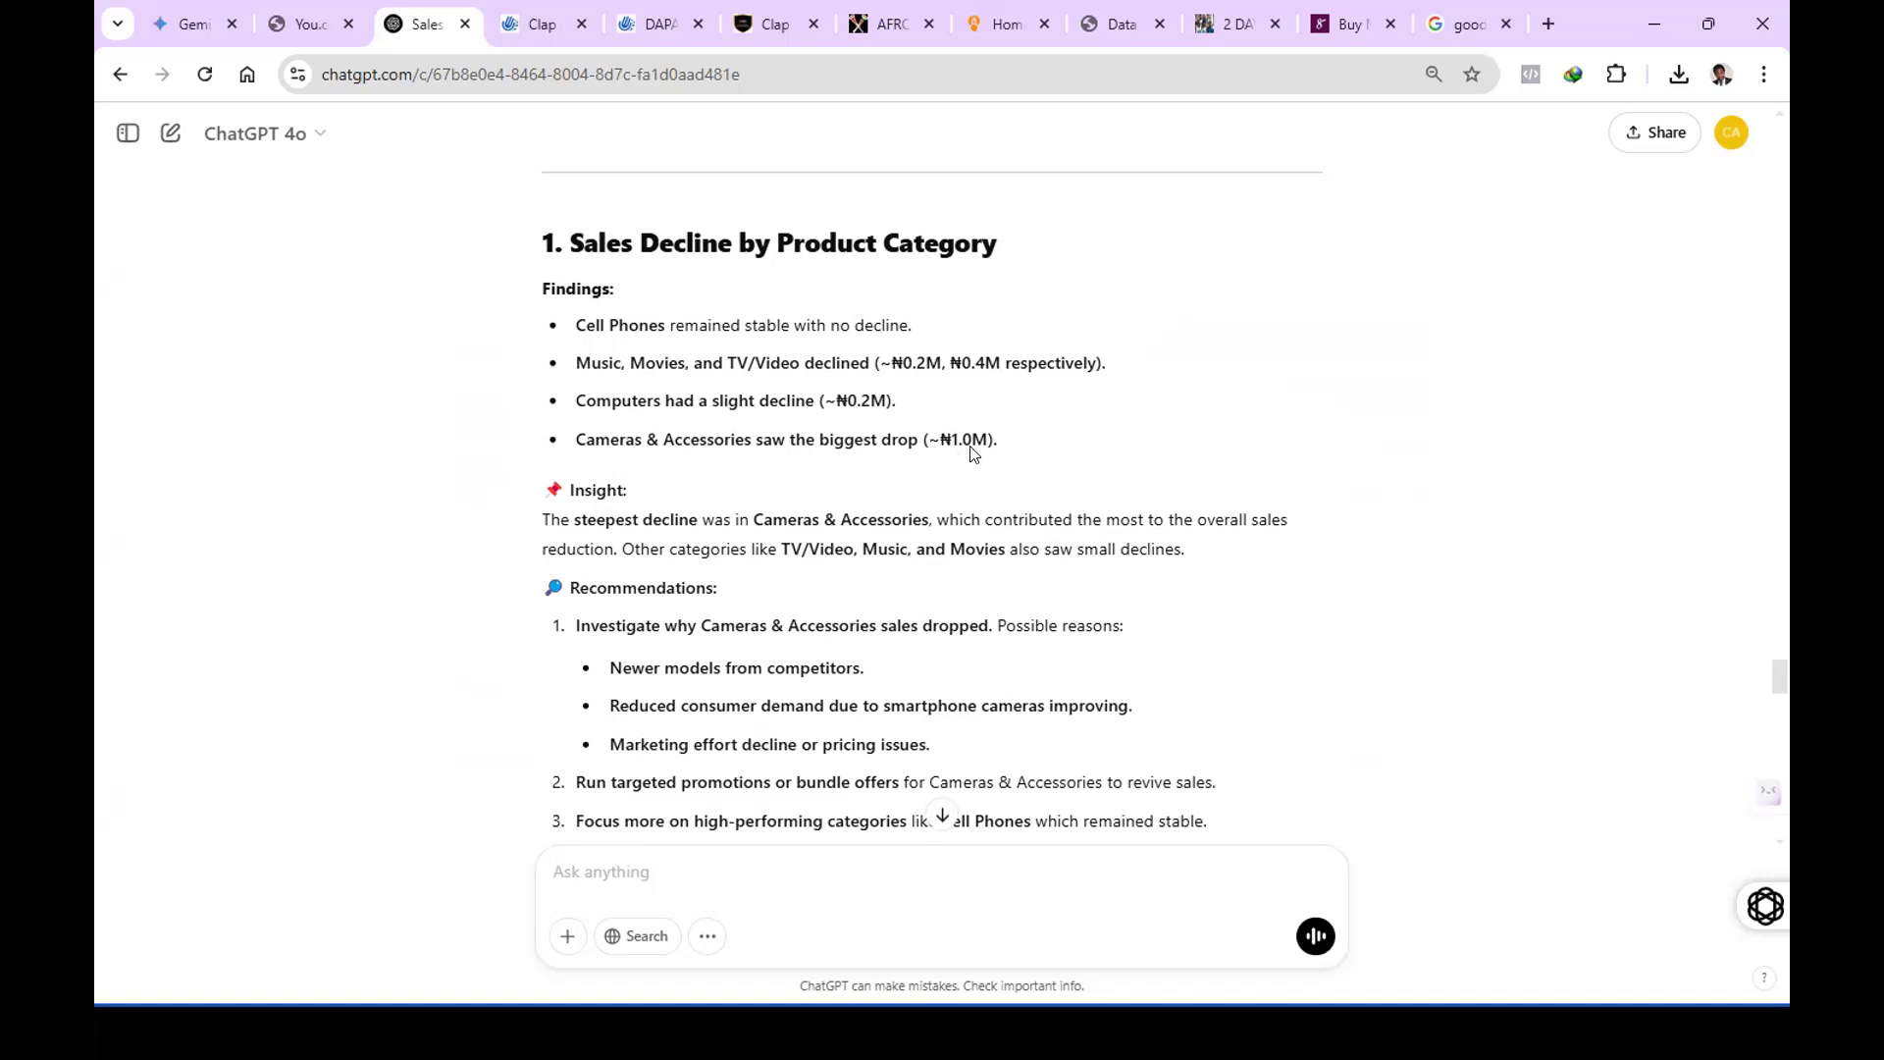
scroll(971, 451, "down", 1)
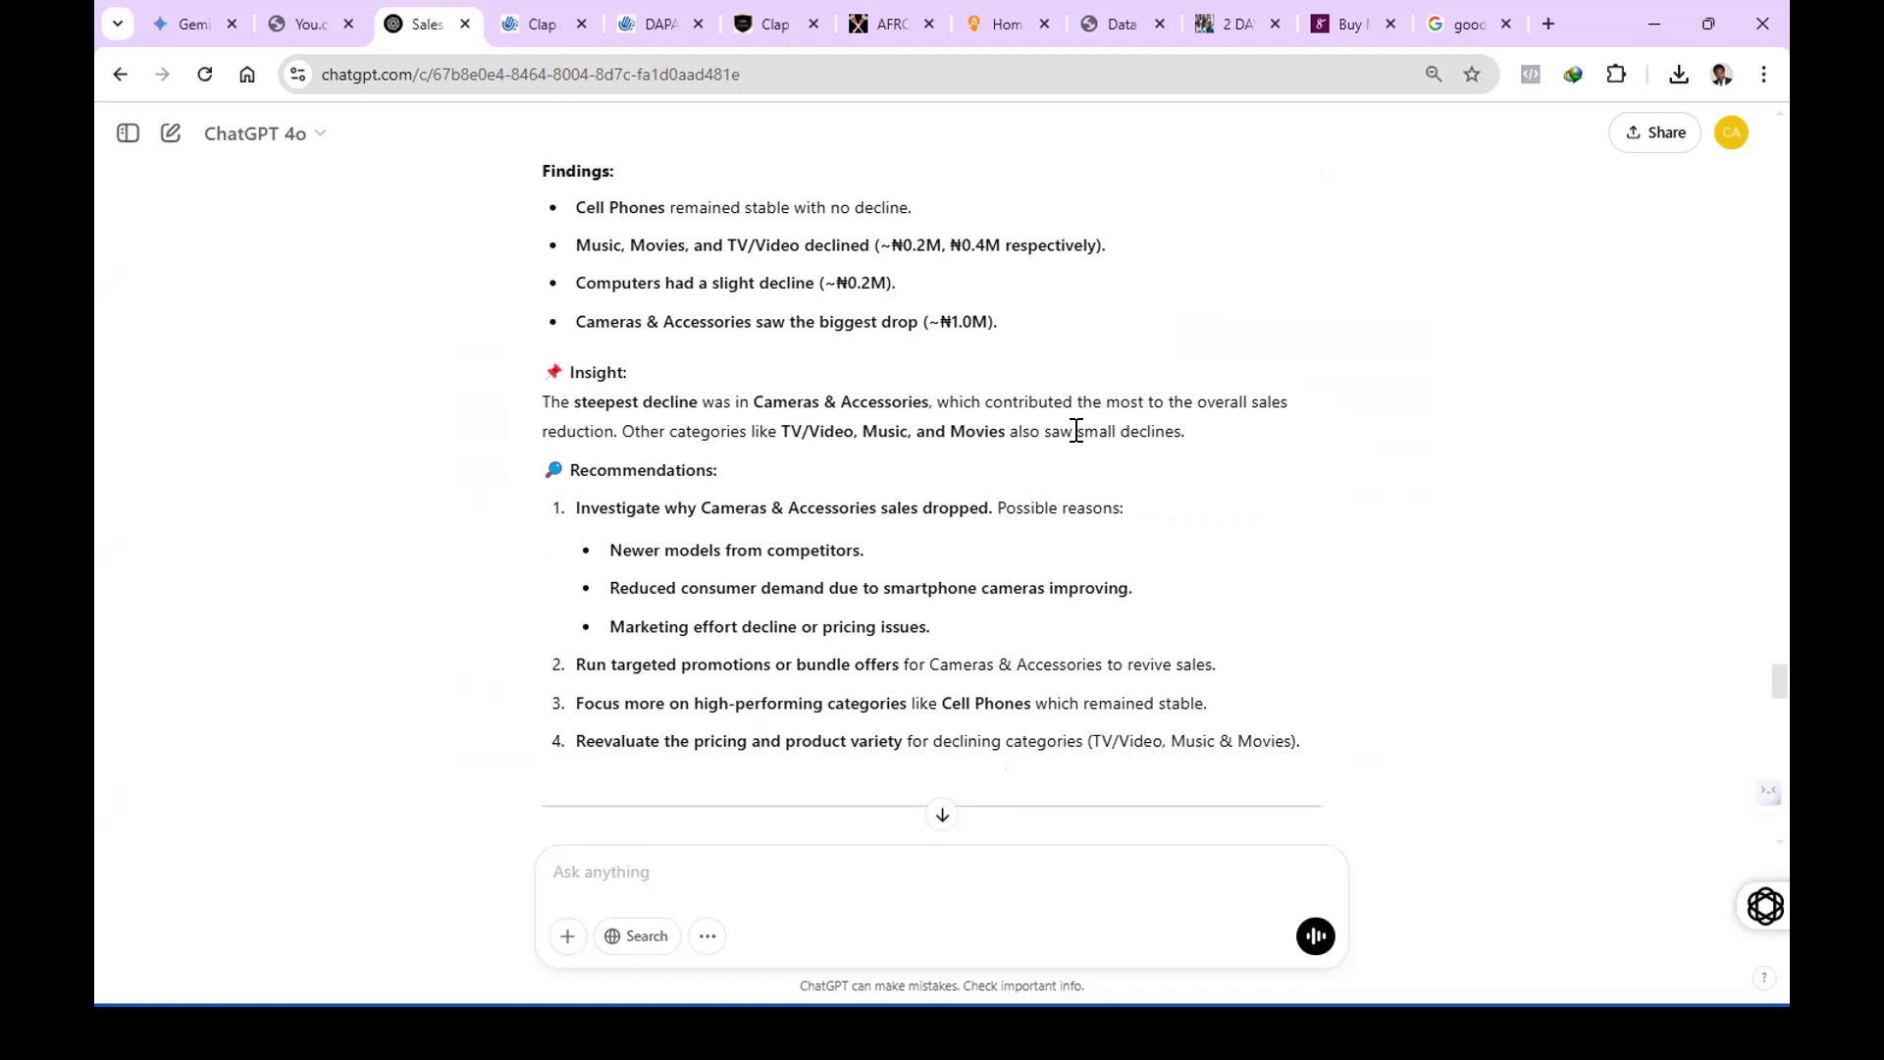
scroll(1231, 473, "down", 1)
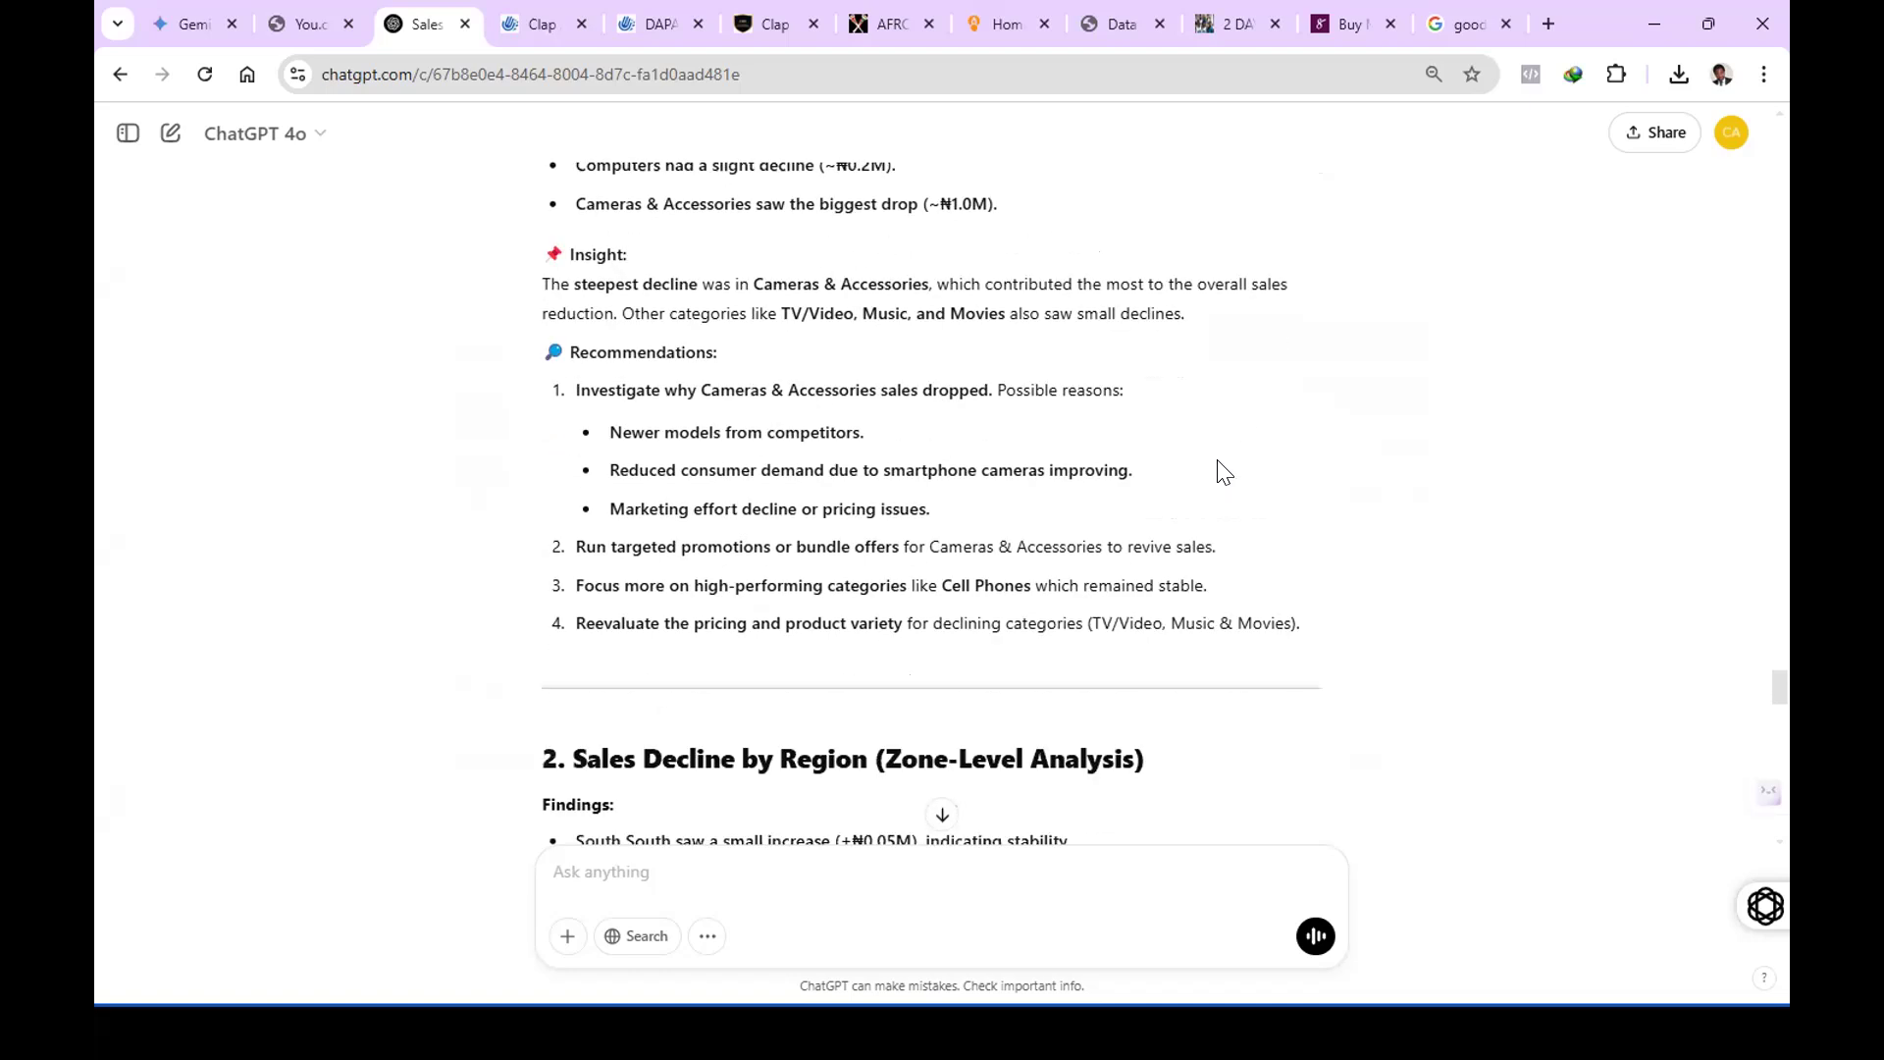
scroll(1093, 463, "up", 3)
scroll(912, 362, "down", 3)
scroll(898, 534, "down", 1)
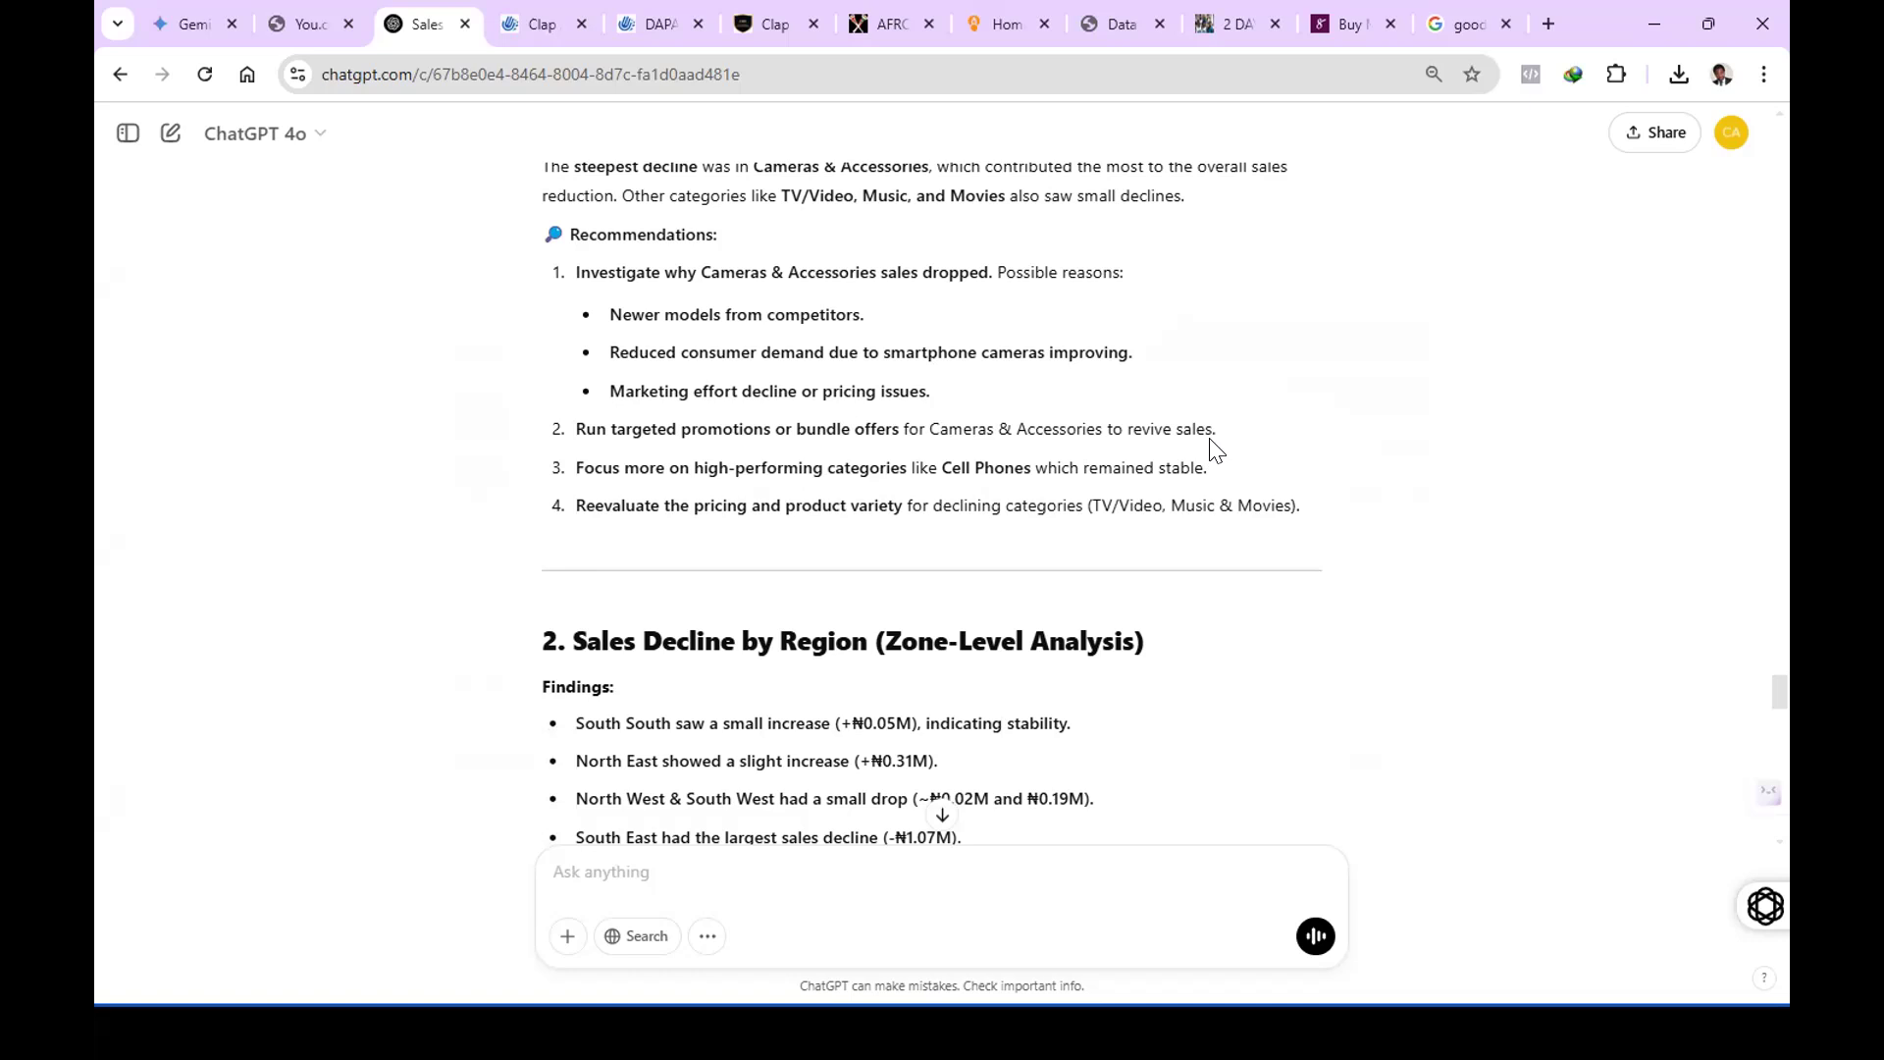
scroll(1128, 452, "up", 2)
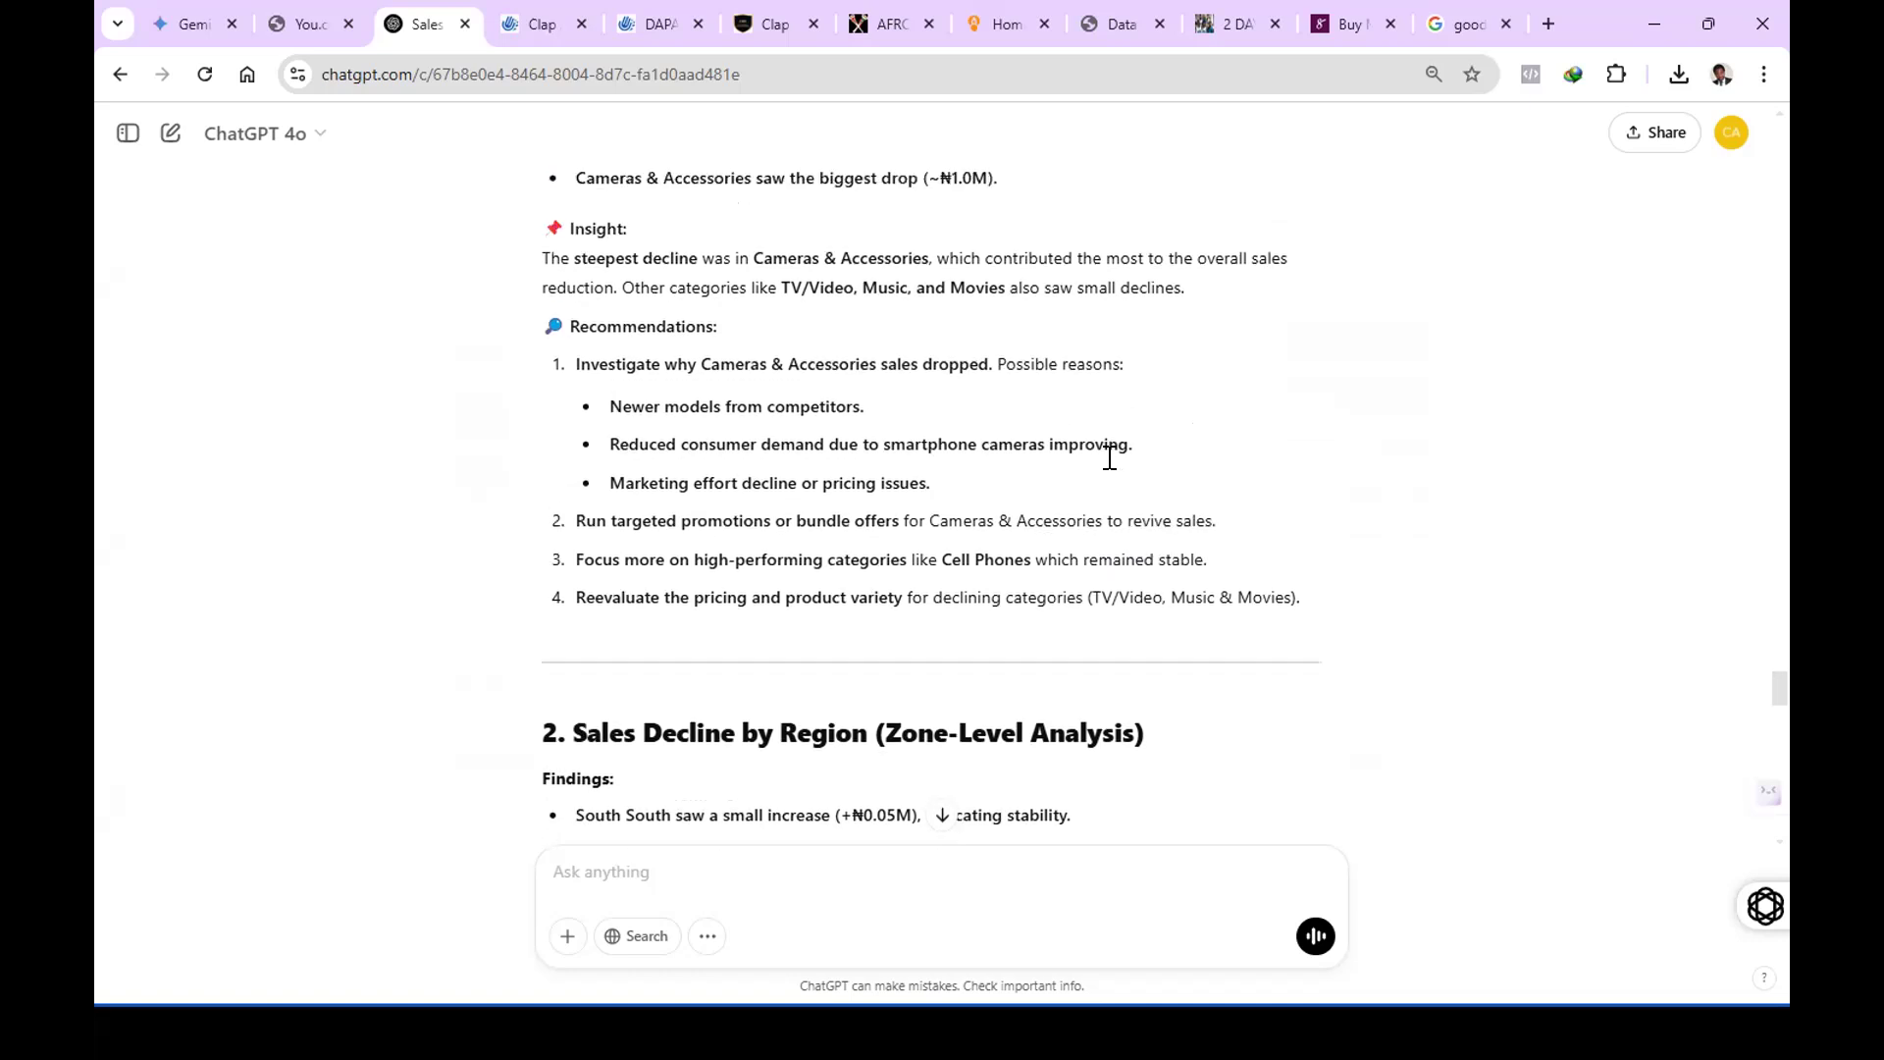
scroll(1098, 500, "down", 2)
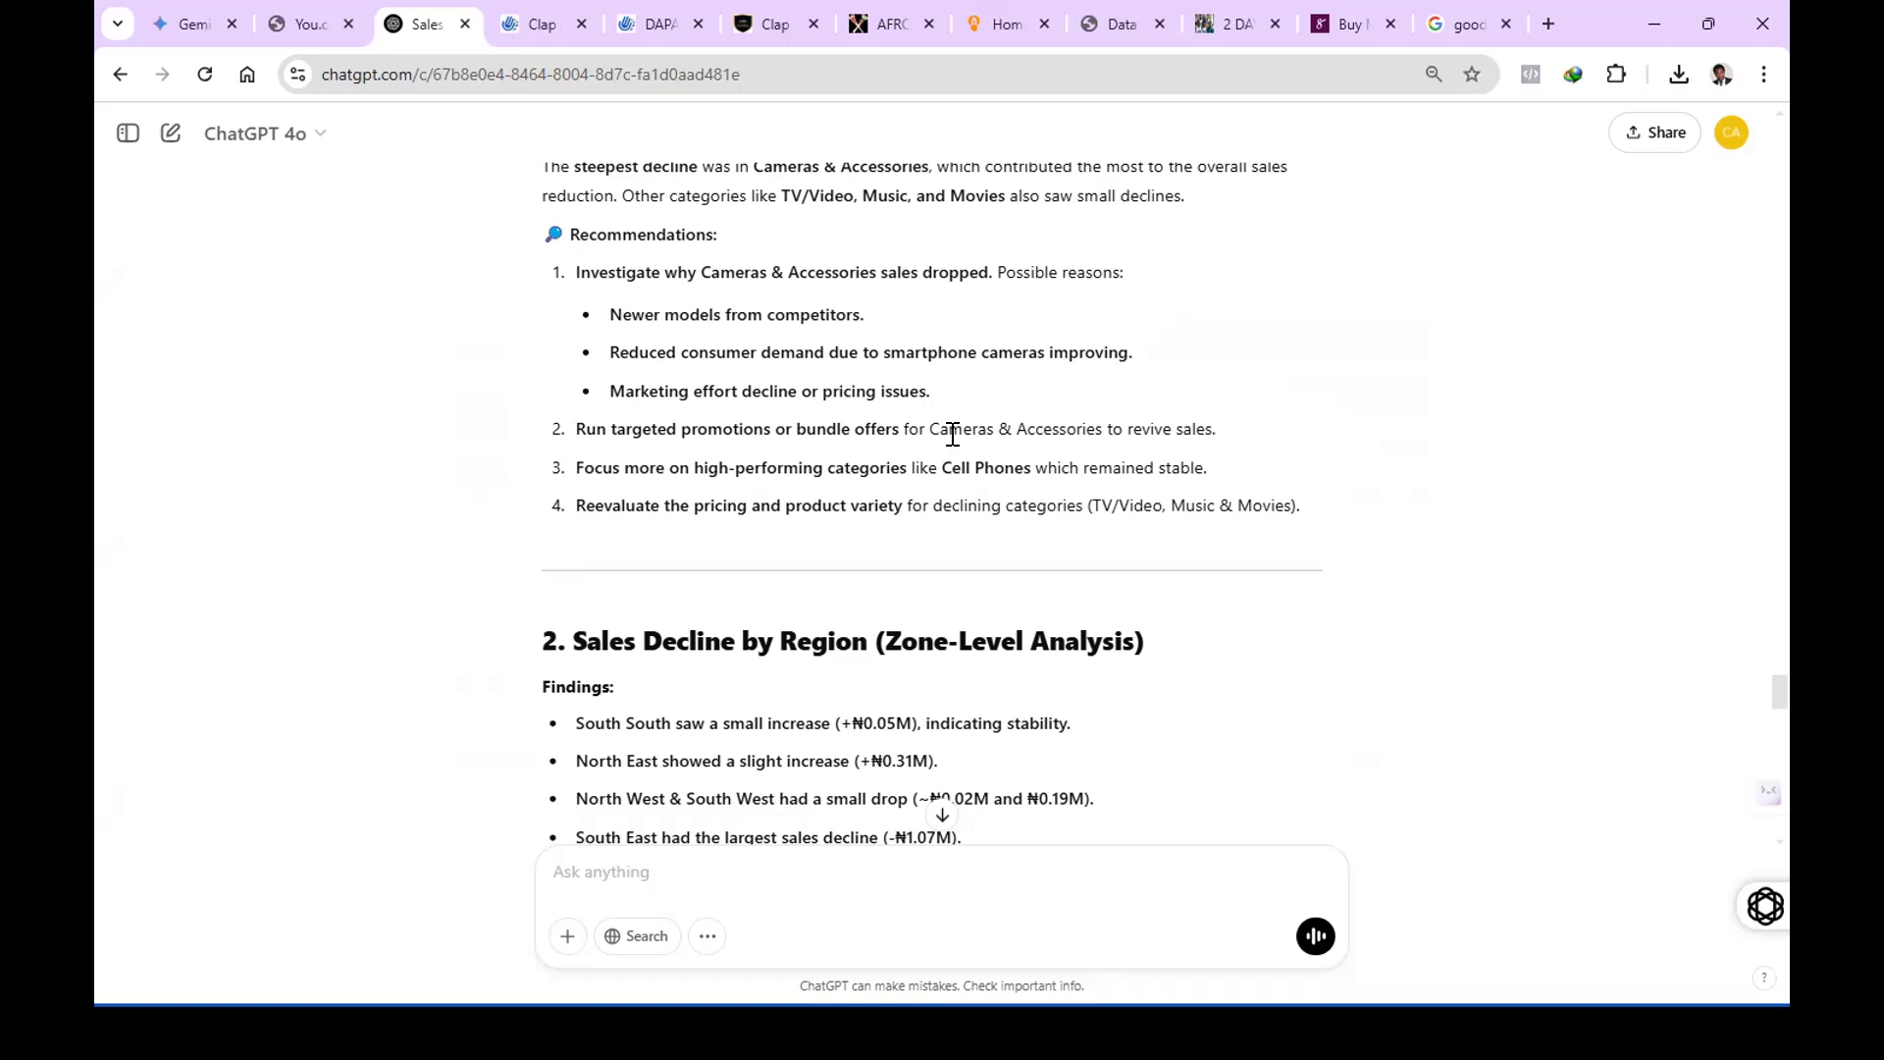
Read the "Sales Decline by Region (Zone-Level Analysis)" section, including its findings, insights and recommendations.
scroll(913, 432, "down", 1)
scroll(647, 363, "down", 2)
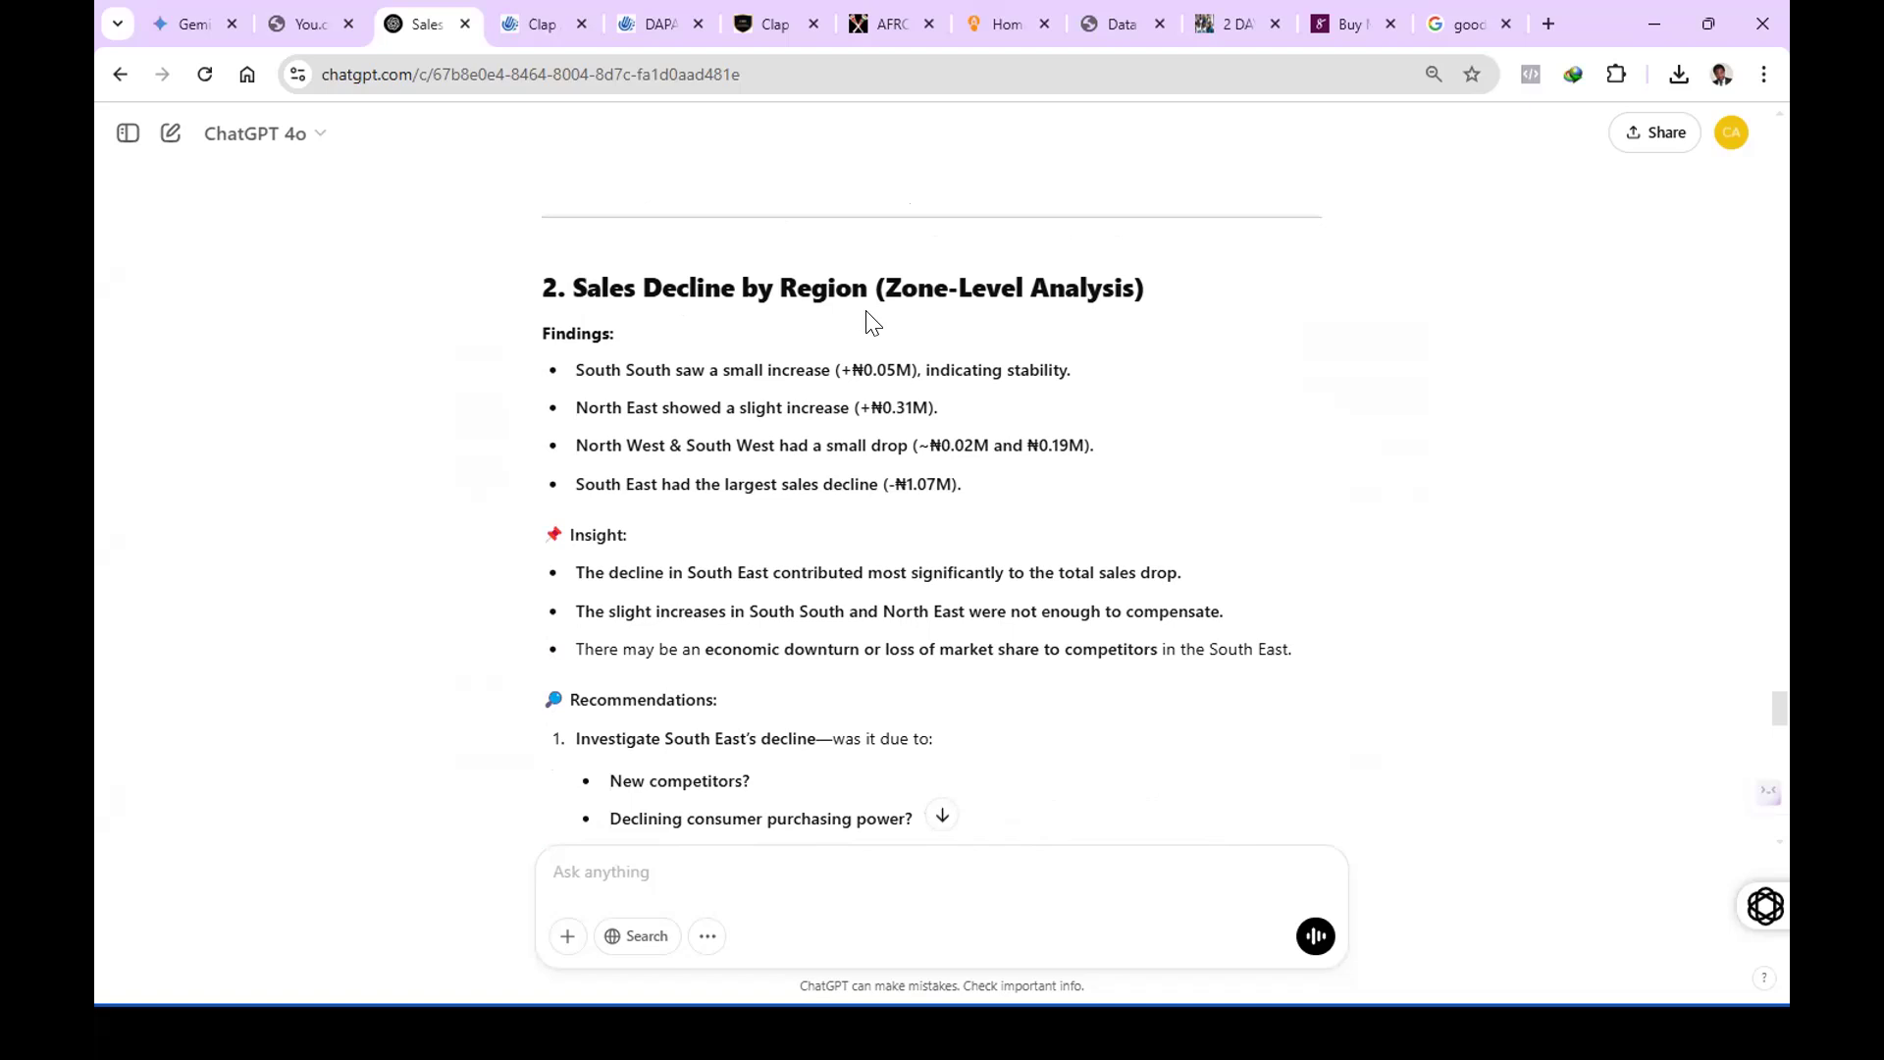
scroll(805, 309, "down", 1)
scroll(735, 265, "down", 2)
scroll(731, 275, "up", 2)
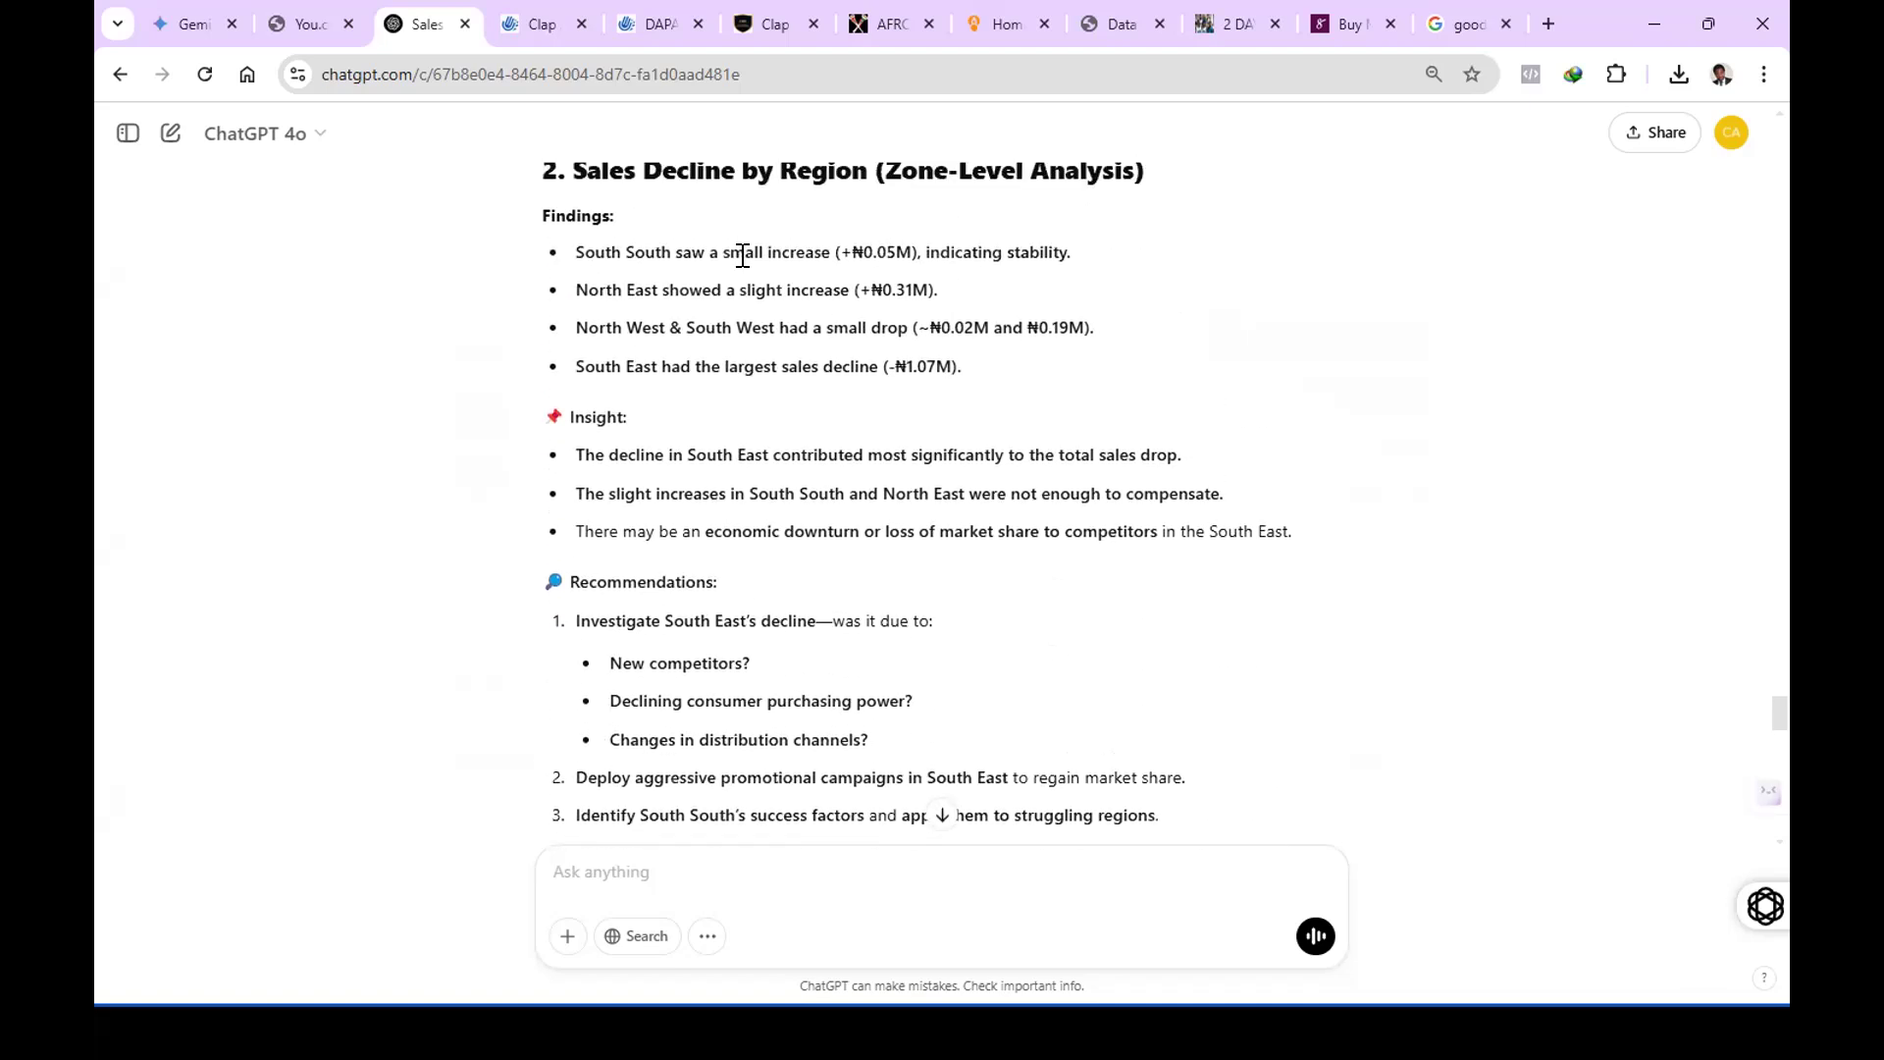
scroll(738, 278, "down", 1)
scroll(656, 252, "down", 1)
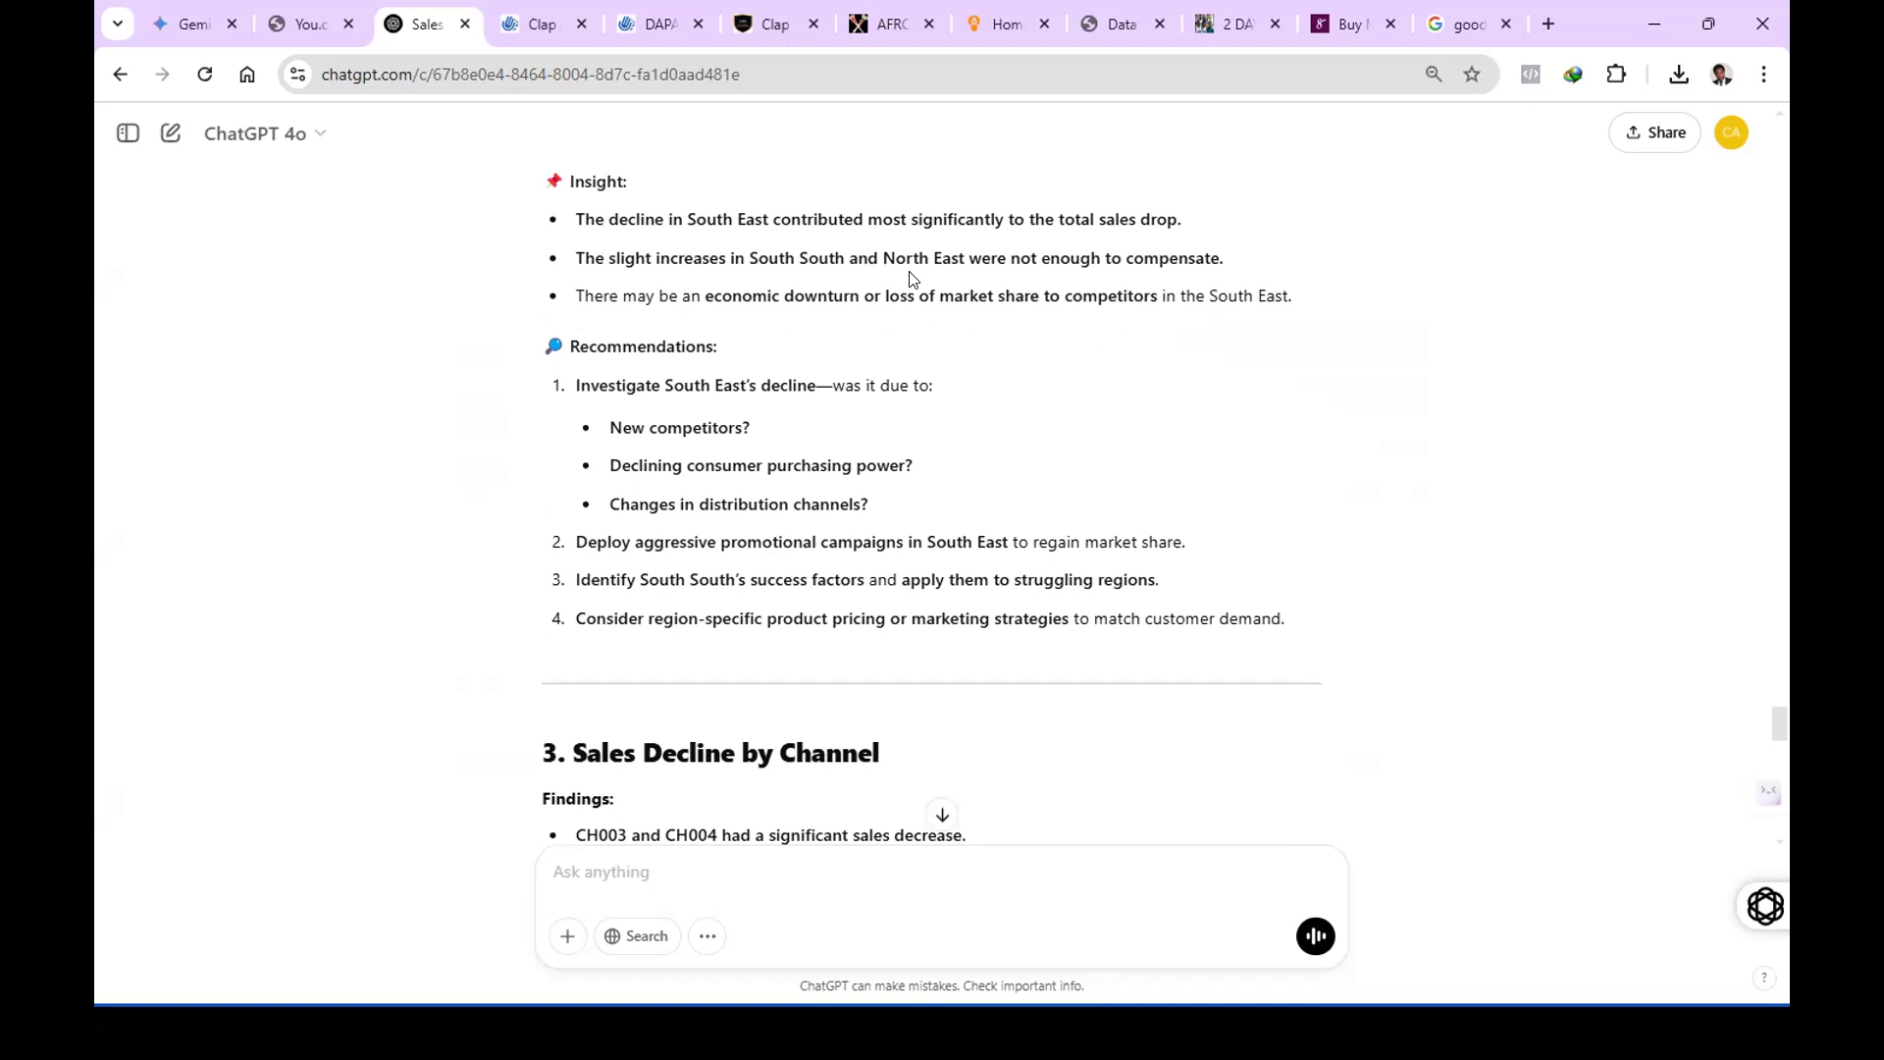
scroll(883, 282, "down", 2)
scroll(671, 231, "up", 1)
scroll(679, 284, "down", 3)
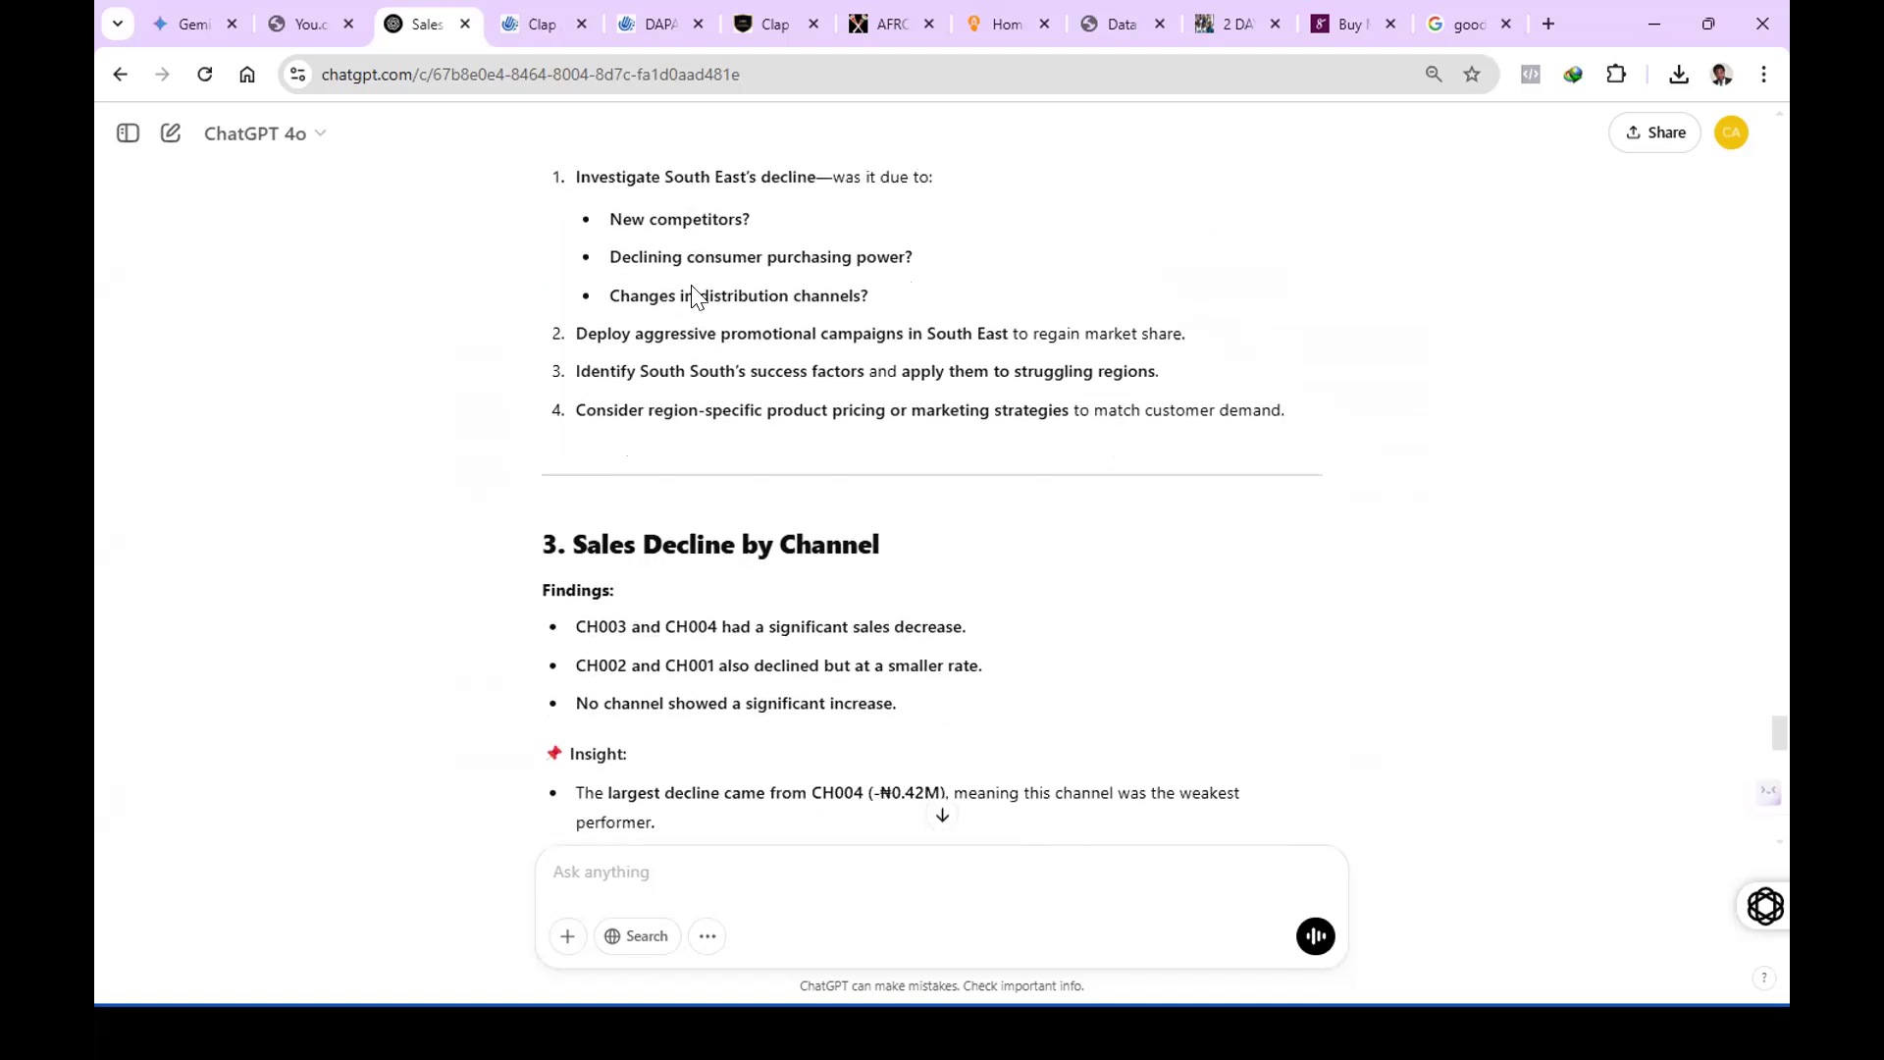
Read the "Sales Decline by Channel" section with its findings, insights and recommendations.
scroll(675, 310, "down", 4)
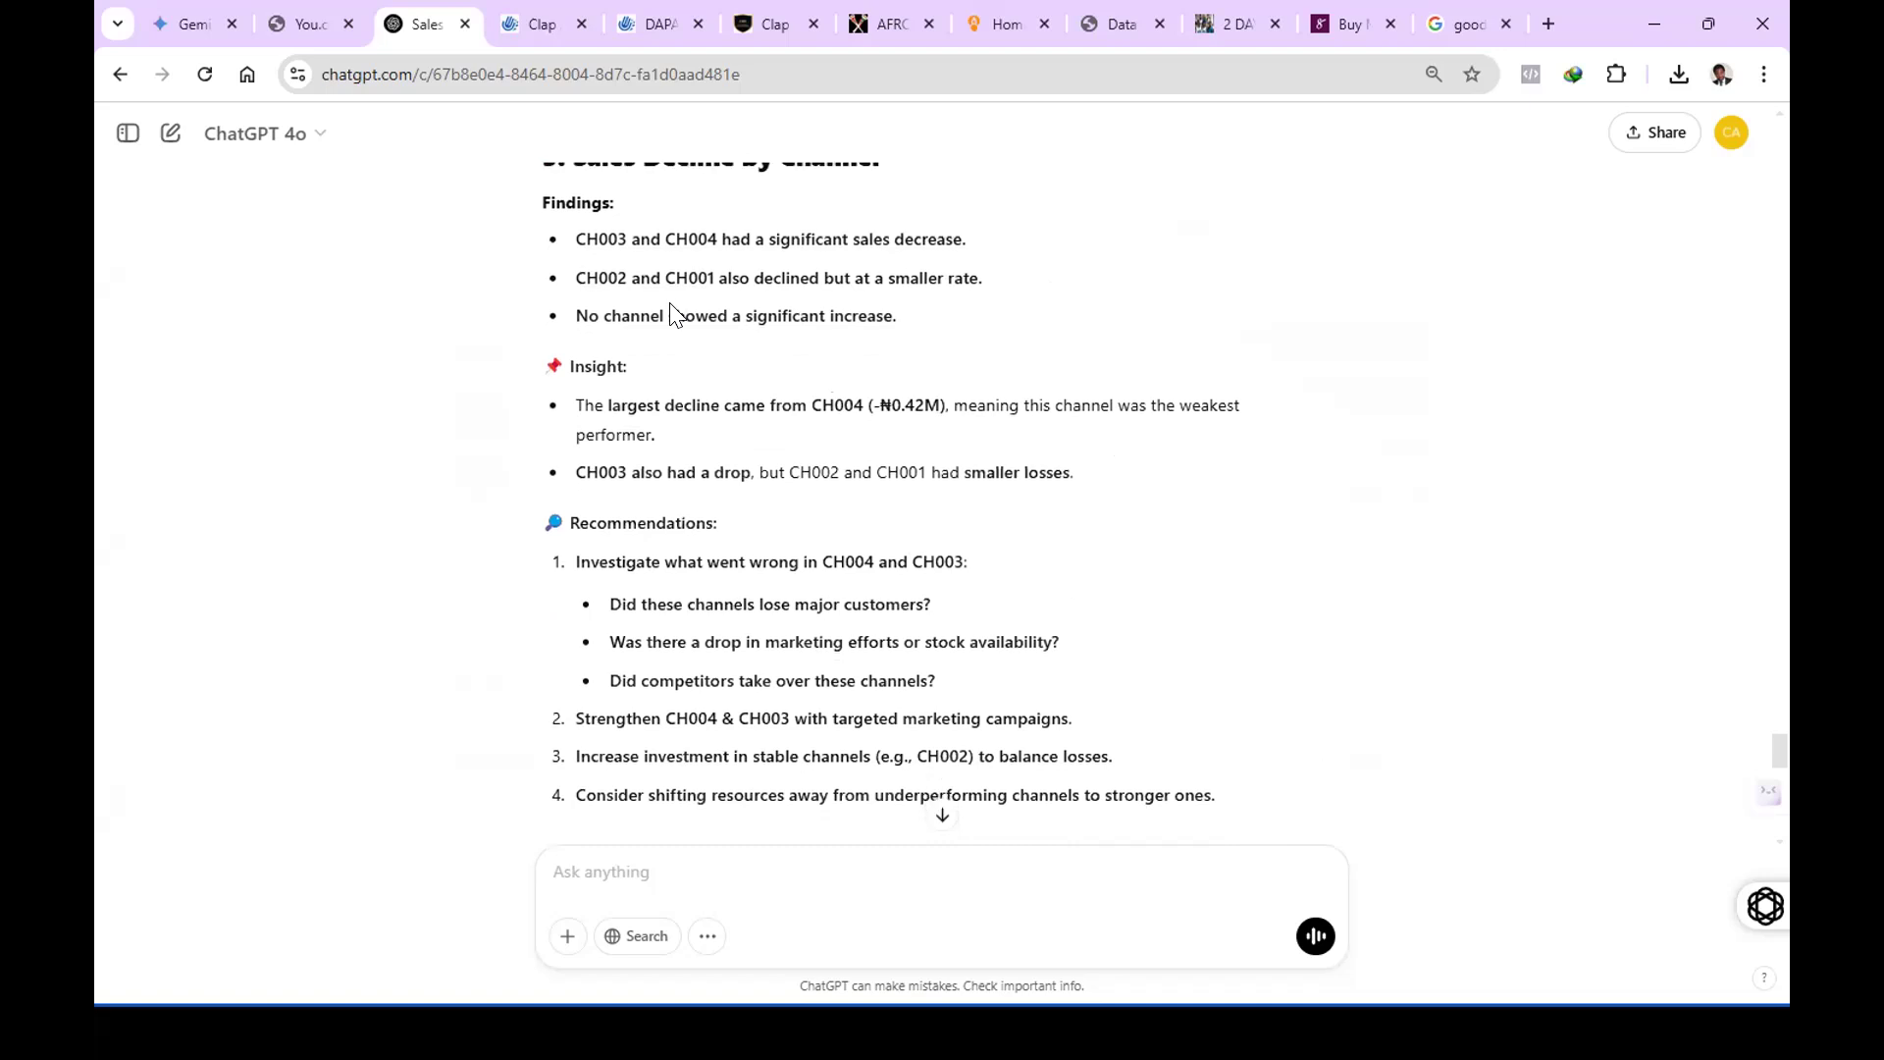
scroll(669, 303, "down", 2)
scroll(669, 306, "up", 2)
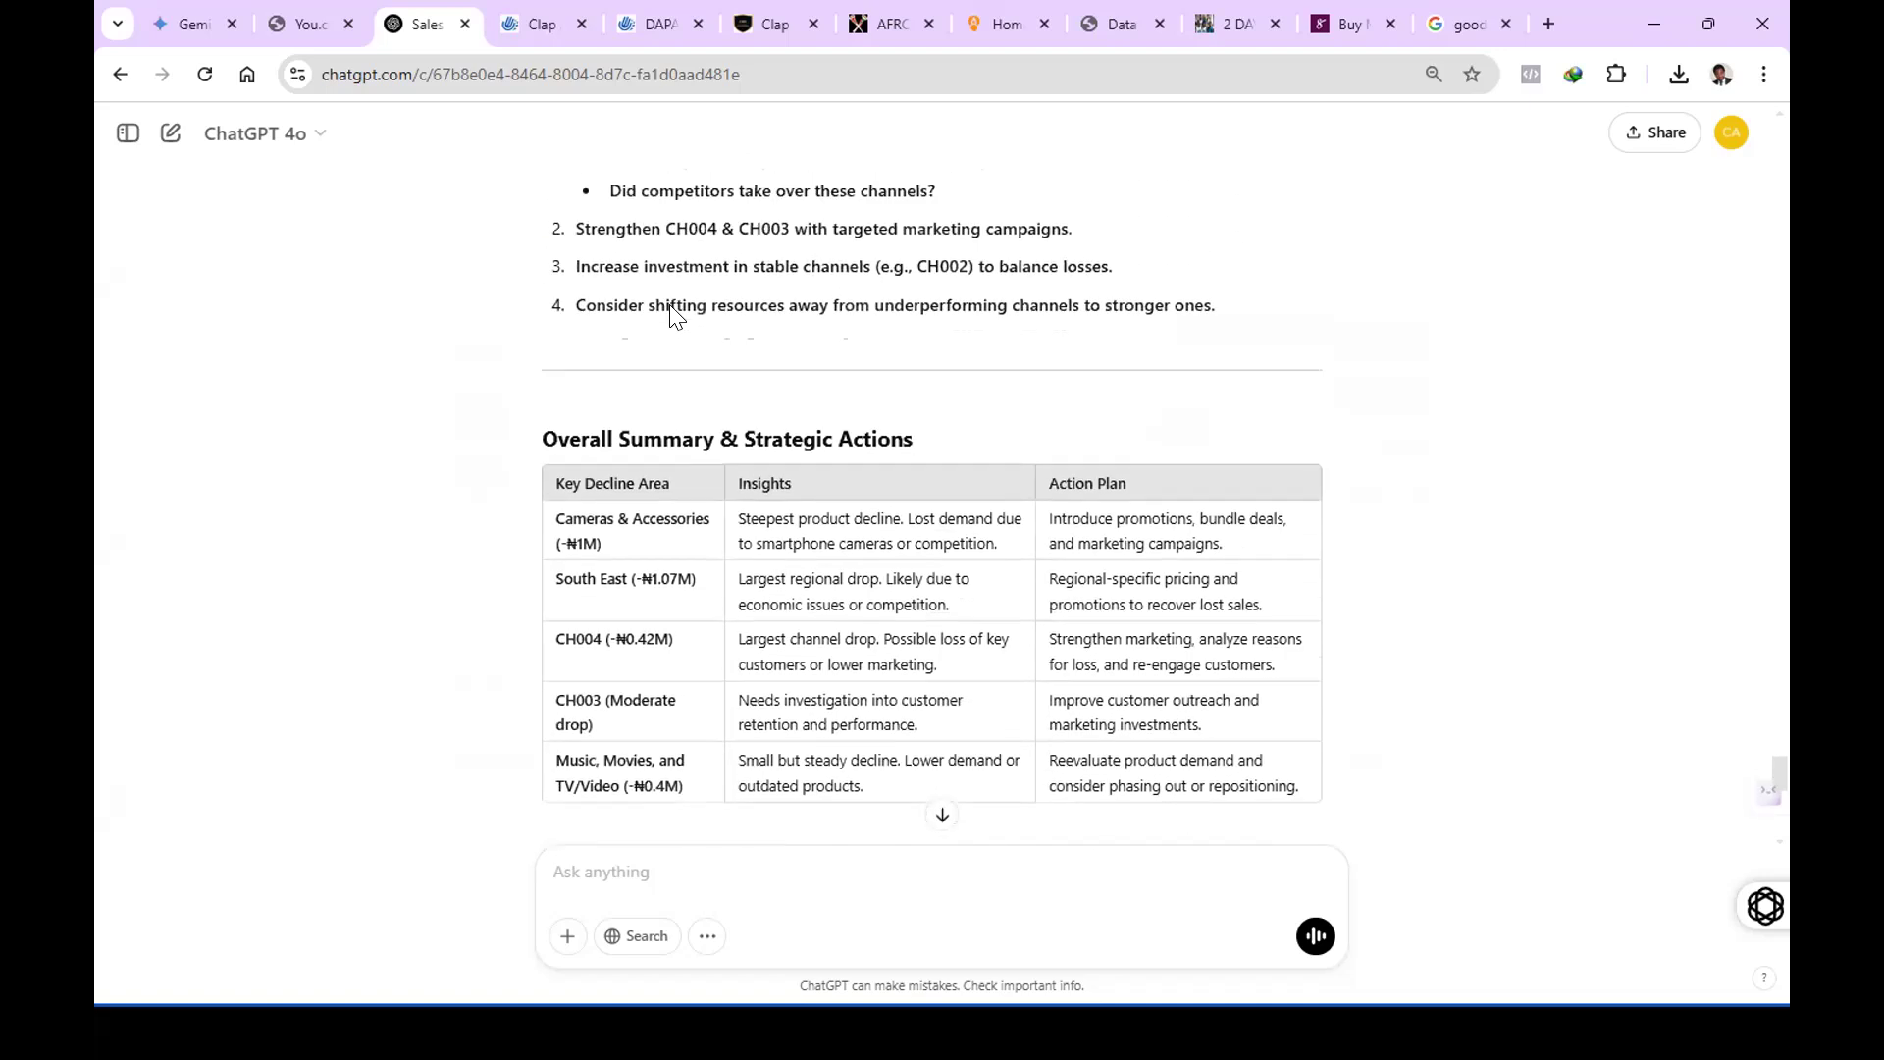
scroll(669, 306, "up", 1)
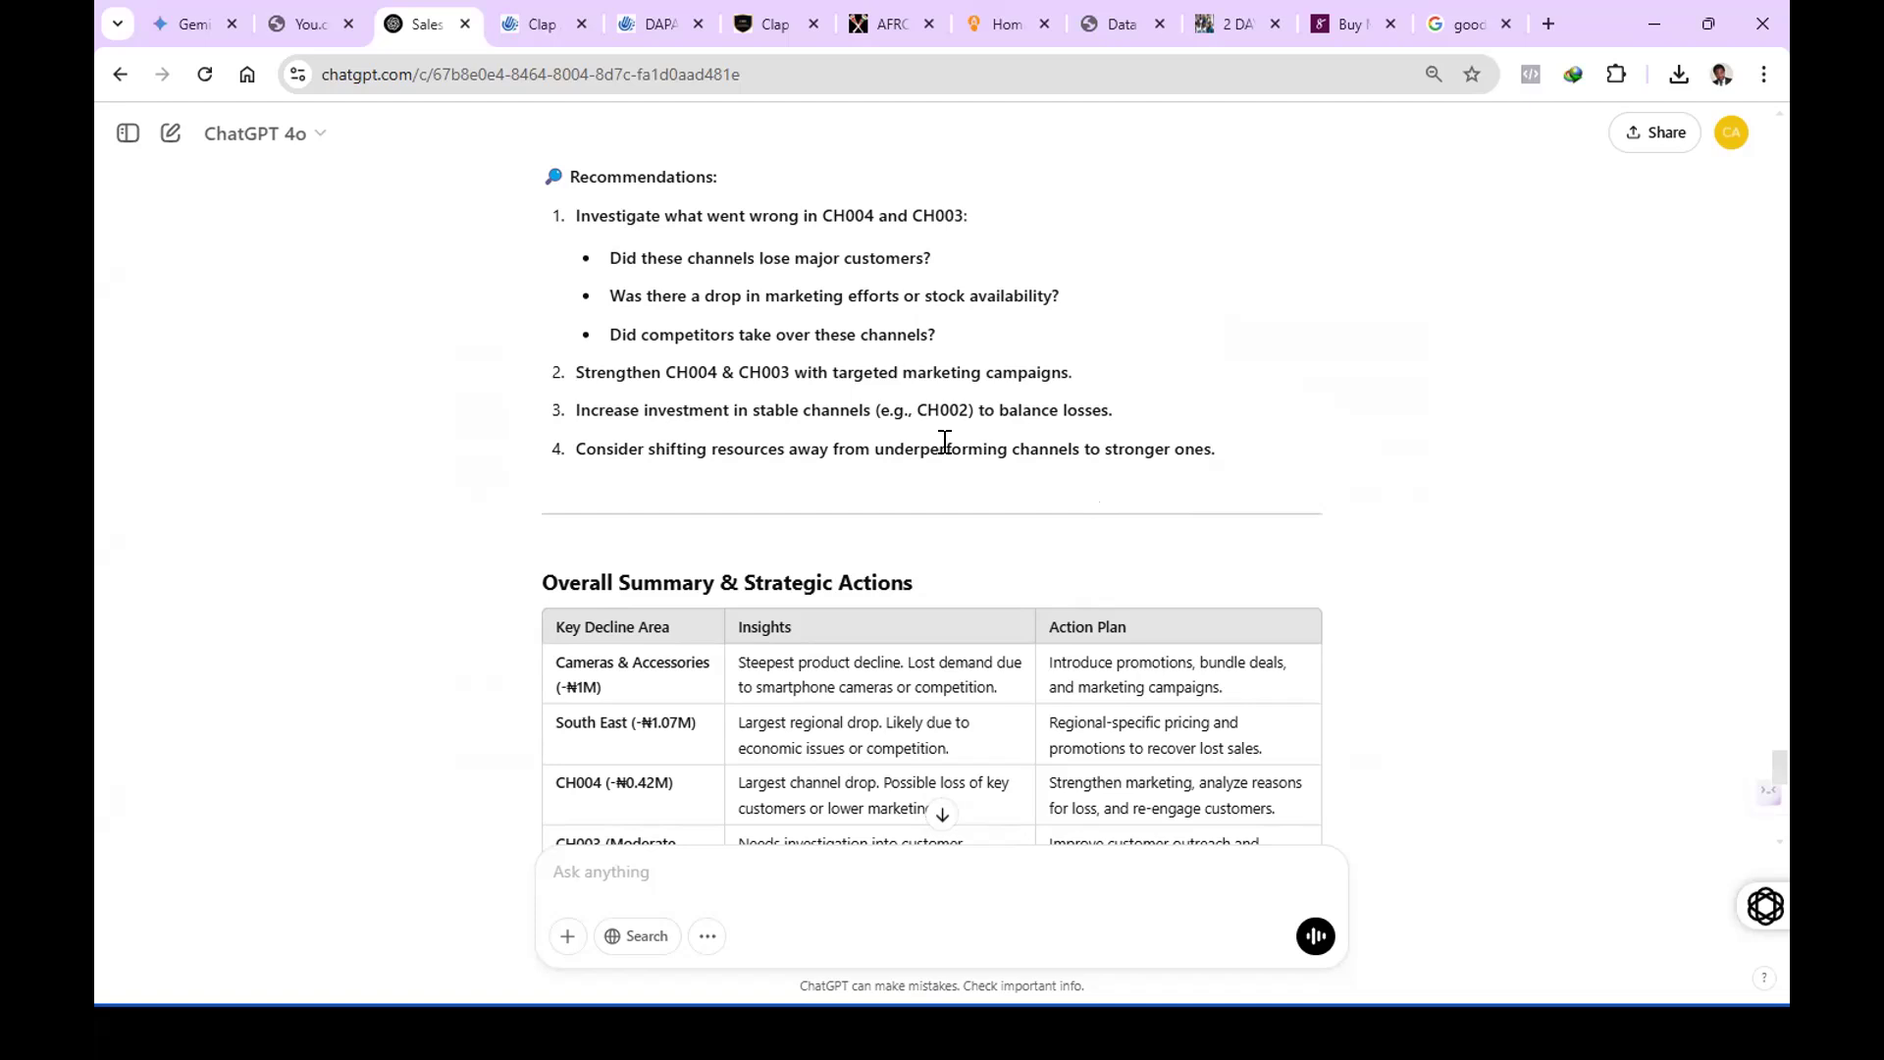
Review the "Overall Summary & Strategic Actions" table and the Final Recommendations through the end of the answer.
scroll(956, 475, "down", 3)
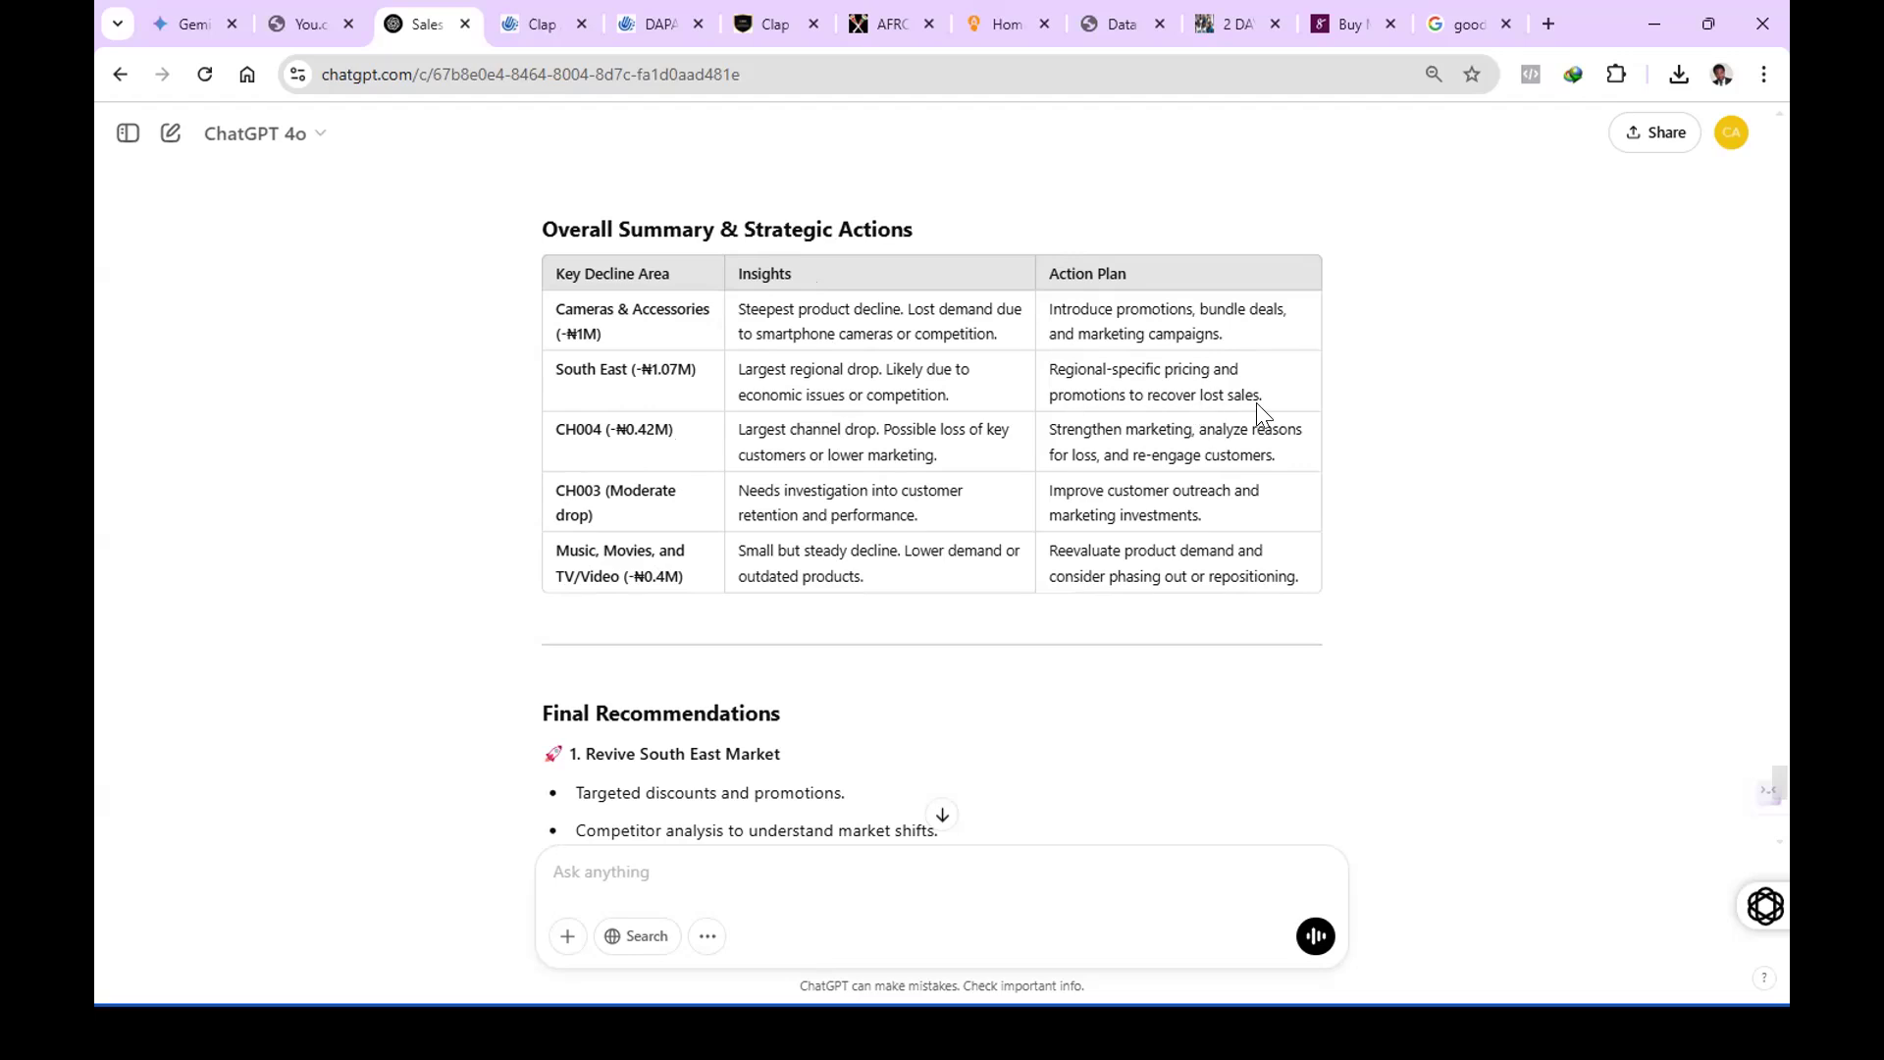
scroll(1167, 408, "down", 5)
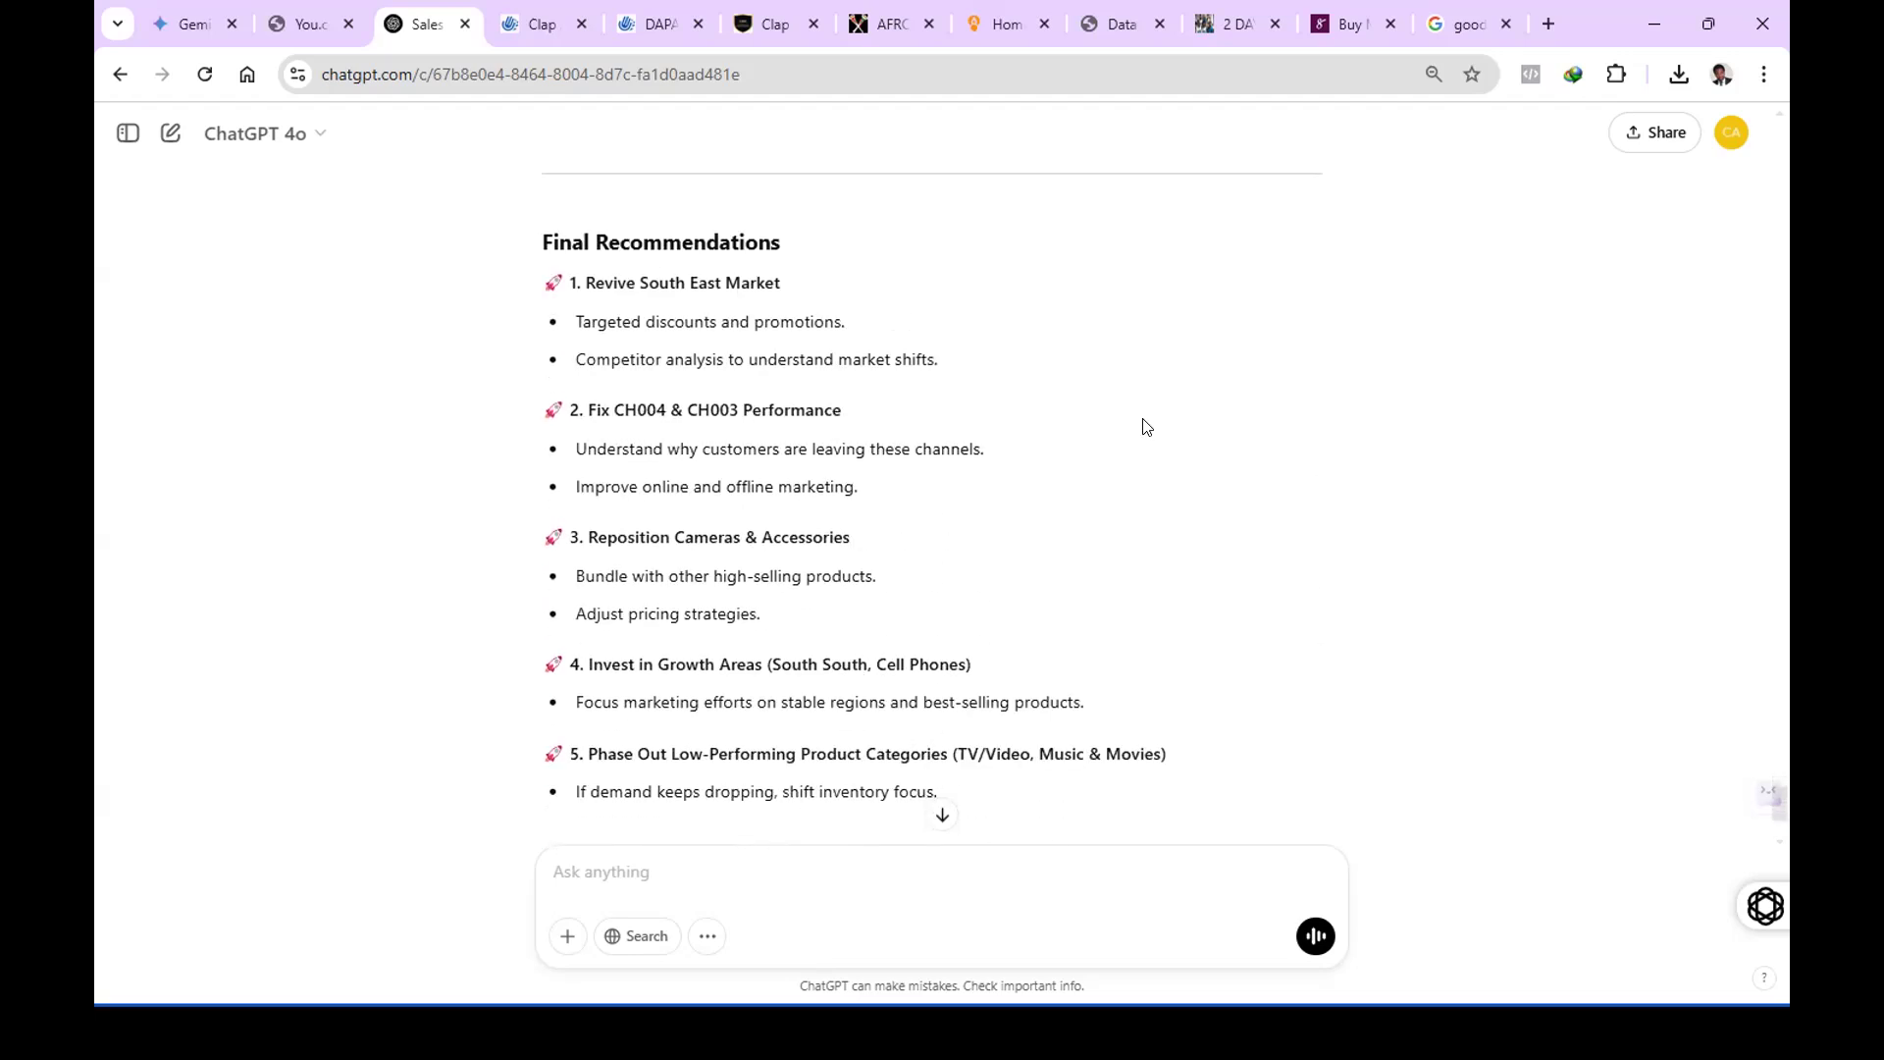
scroll(1148, 425, "down", 3)
scroll(1144, 425, "up", 3)
scroll(1055, 391, "down", 2)
scroll(1033, 363, "up", 2)
scroll(790, 328, "down", 2)
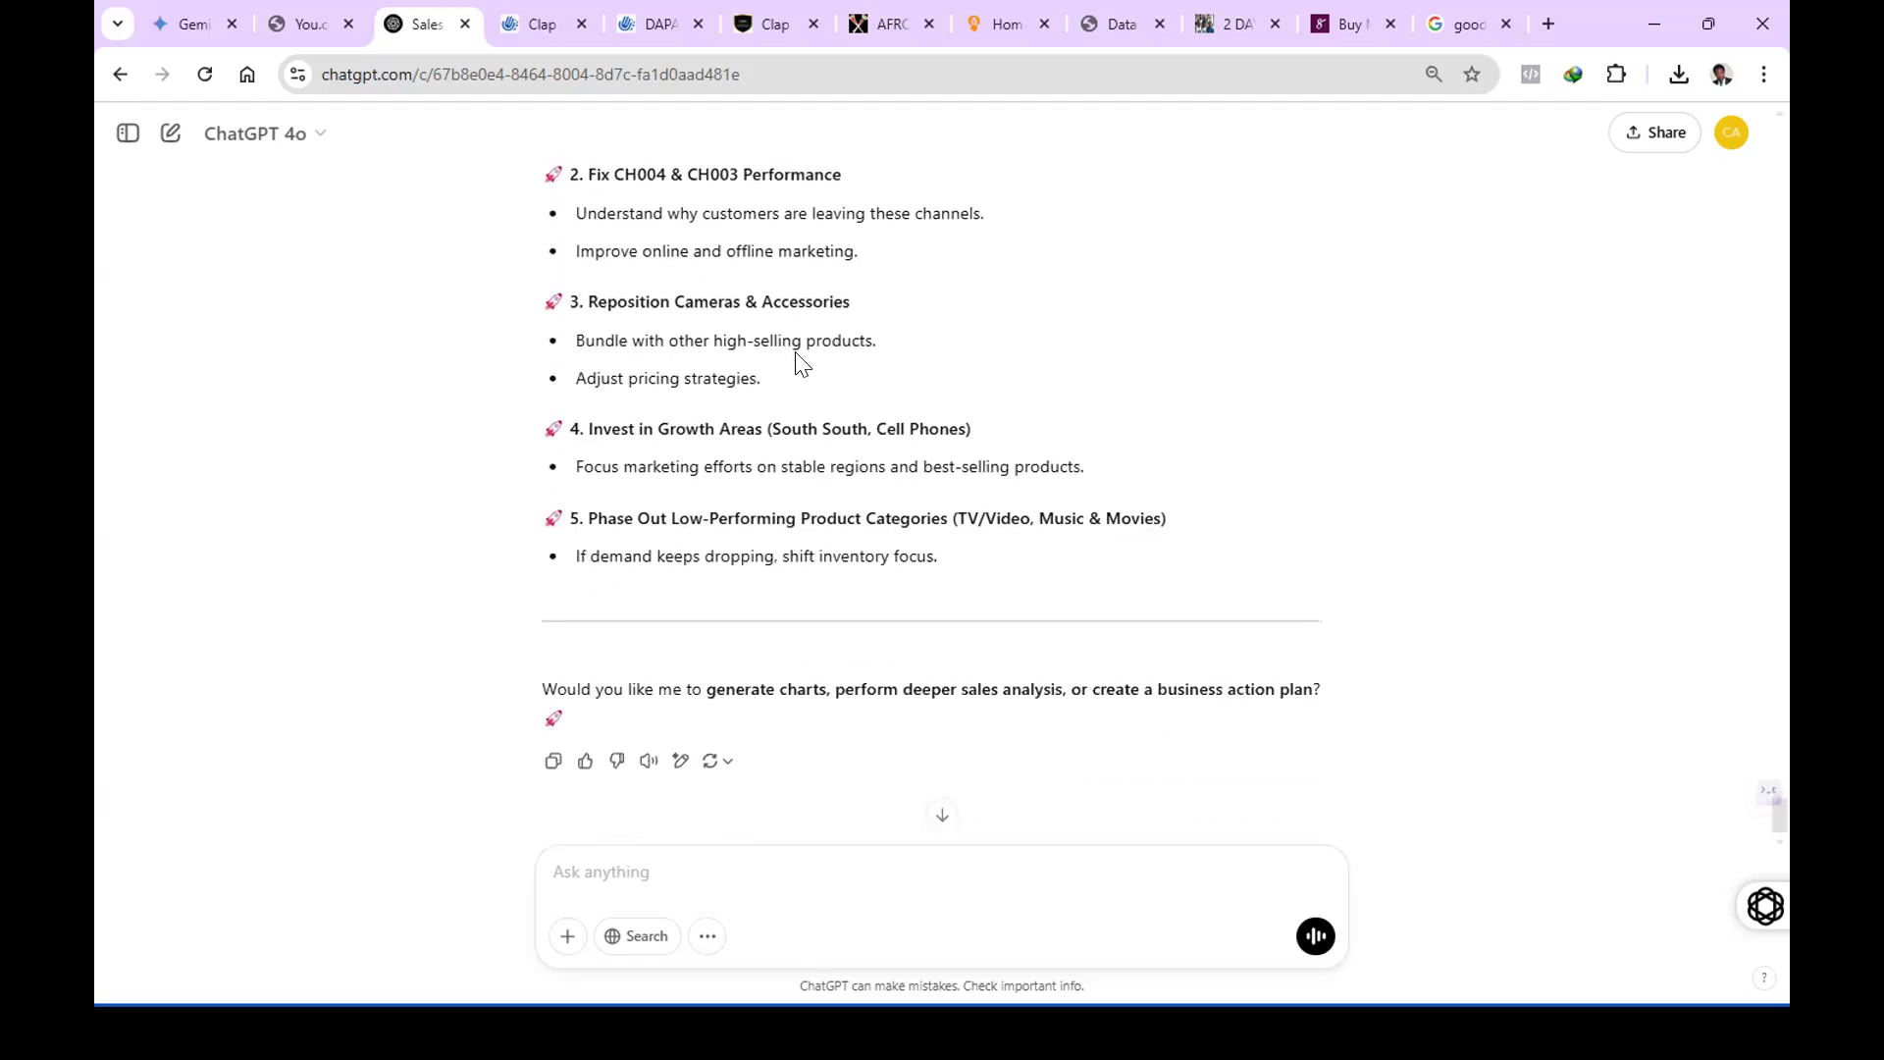
scroll(819, 383, "up", 2)
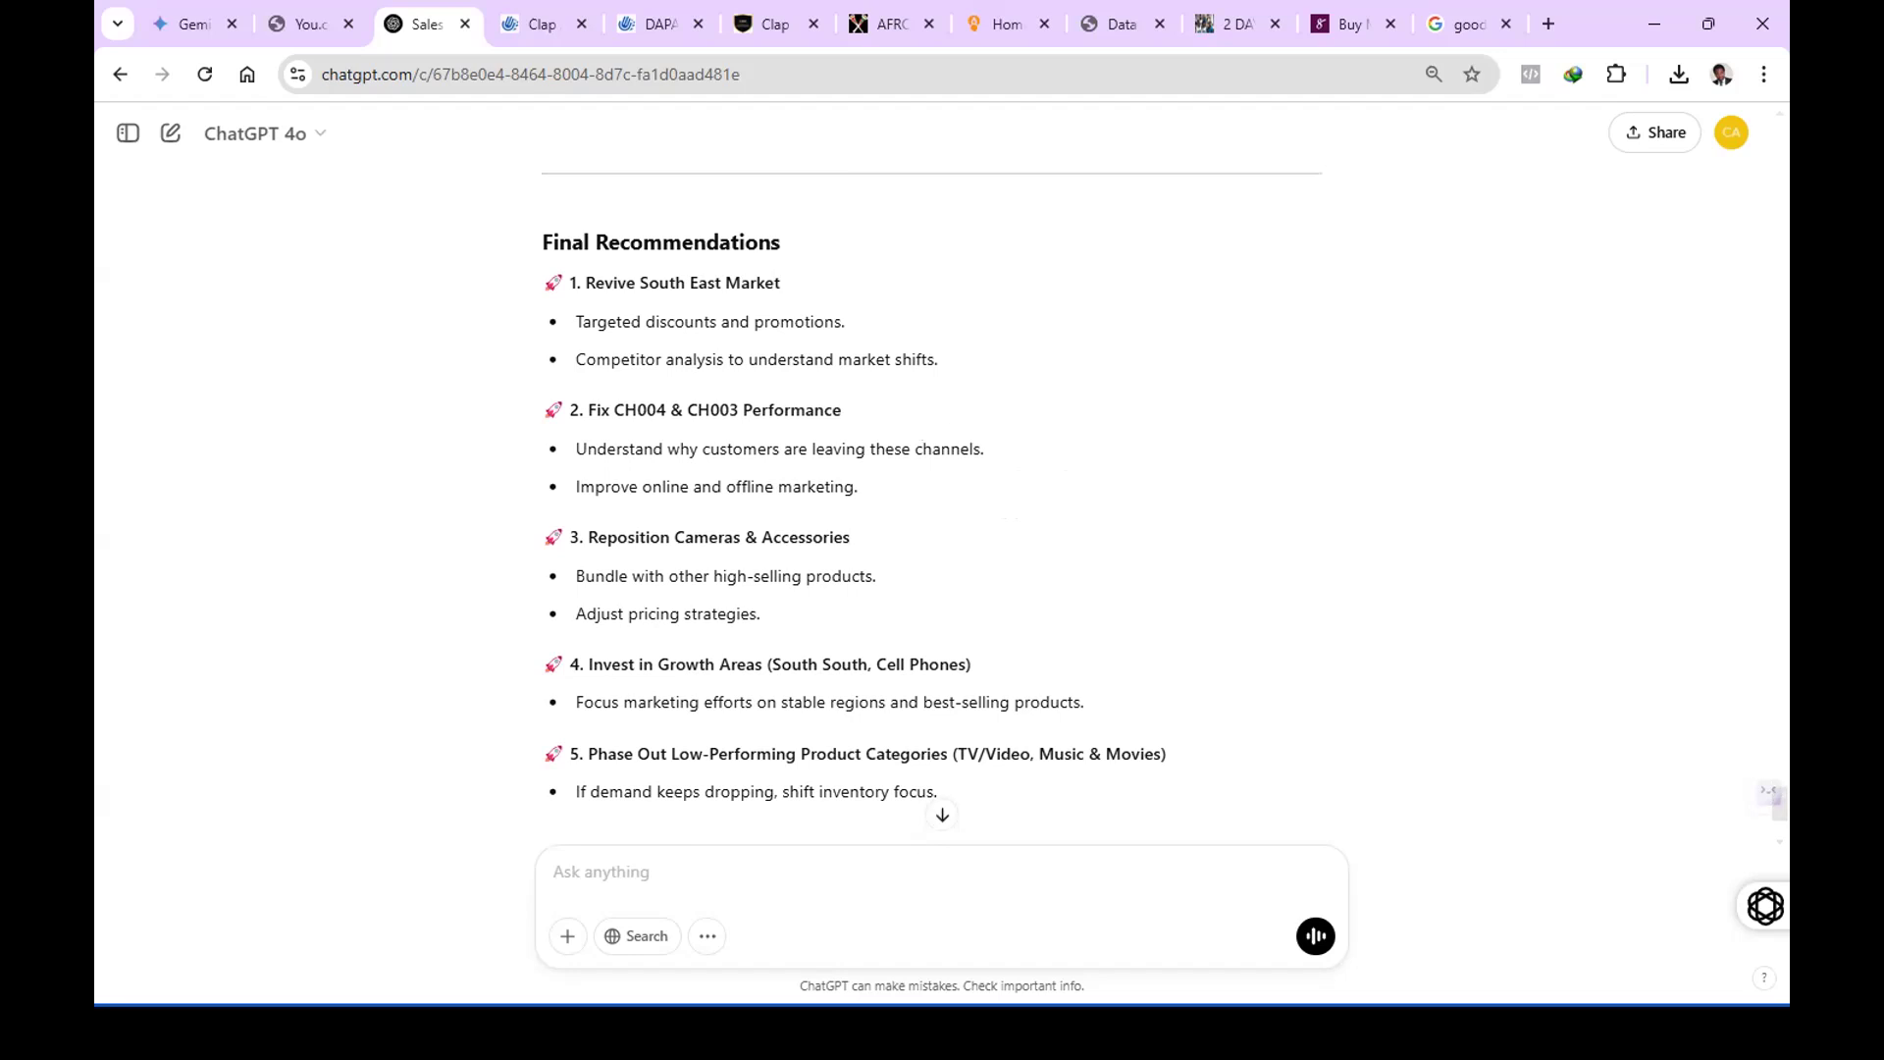
Switch to the presentation slide show and bring up the "WHAT WE DO AND WHERE WE THRIVE THE MOST" slide.
key("alt+Tab")
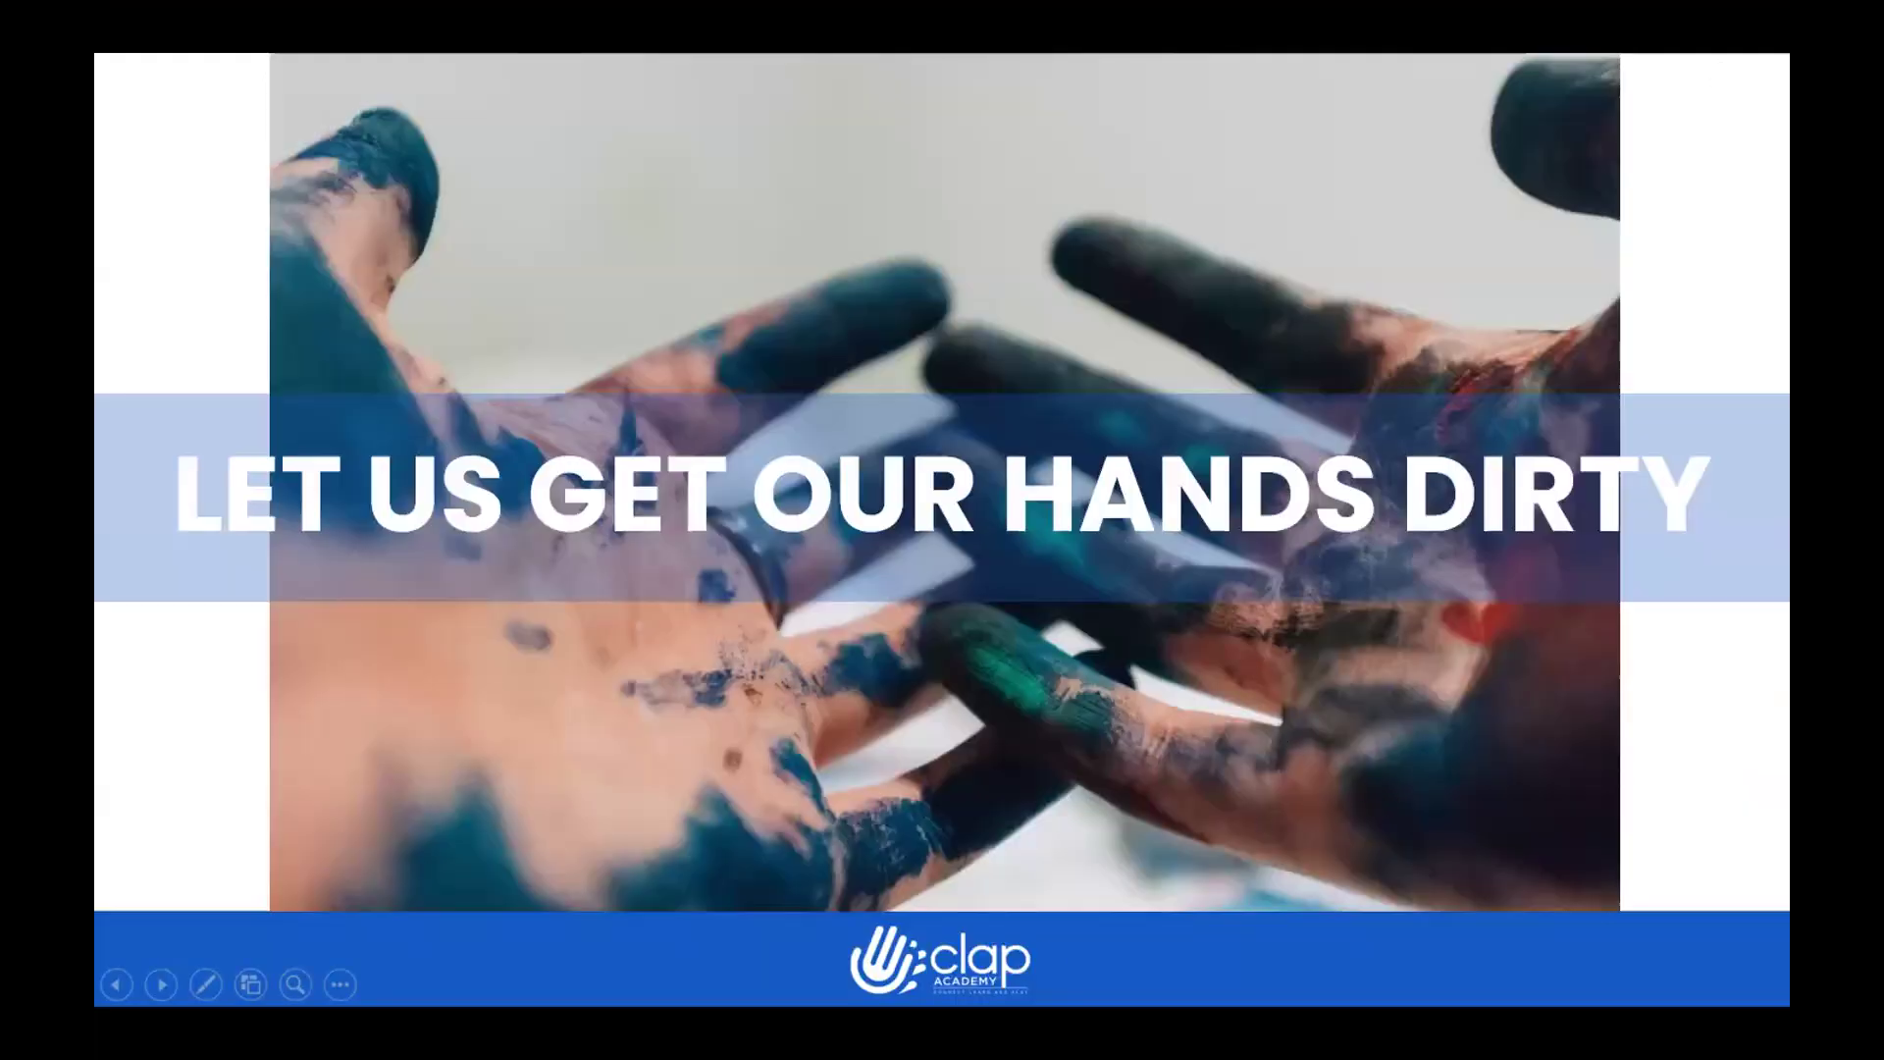
key("alt+Tab")
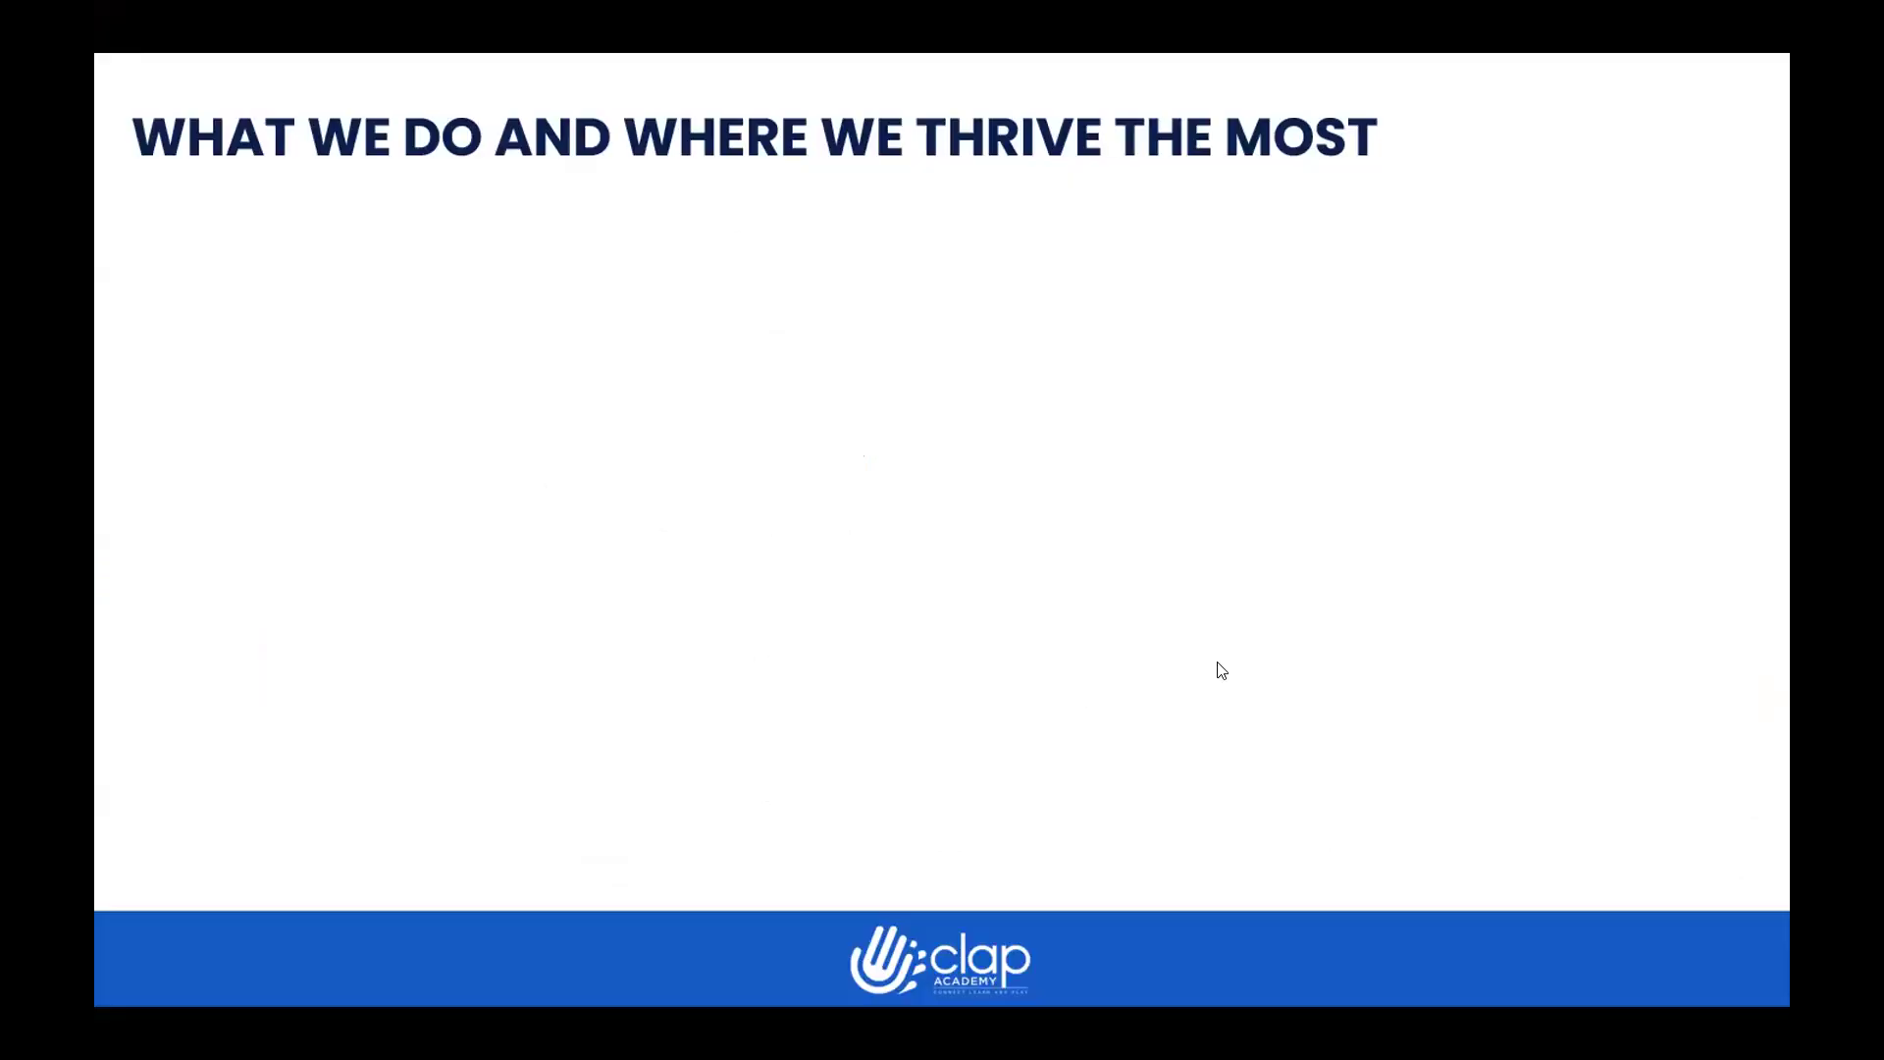
left_click(1071, 635)
key("Left")
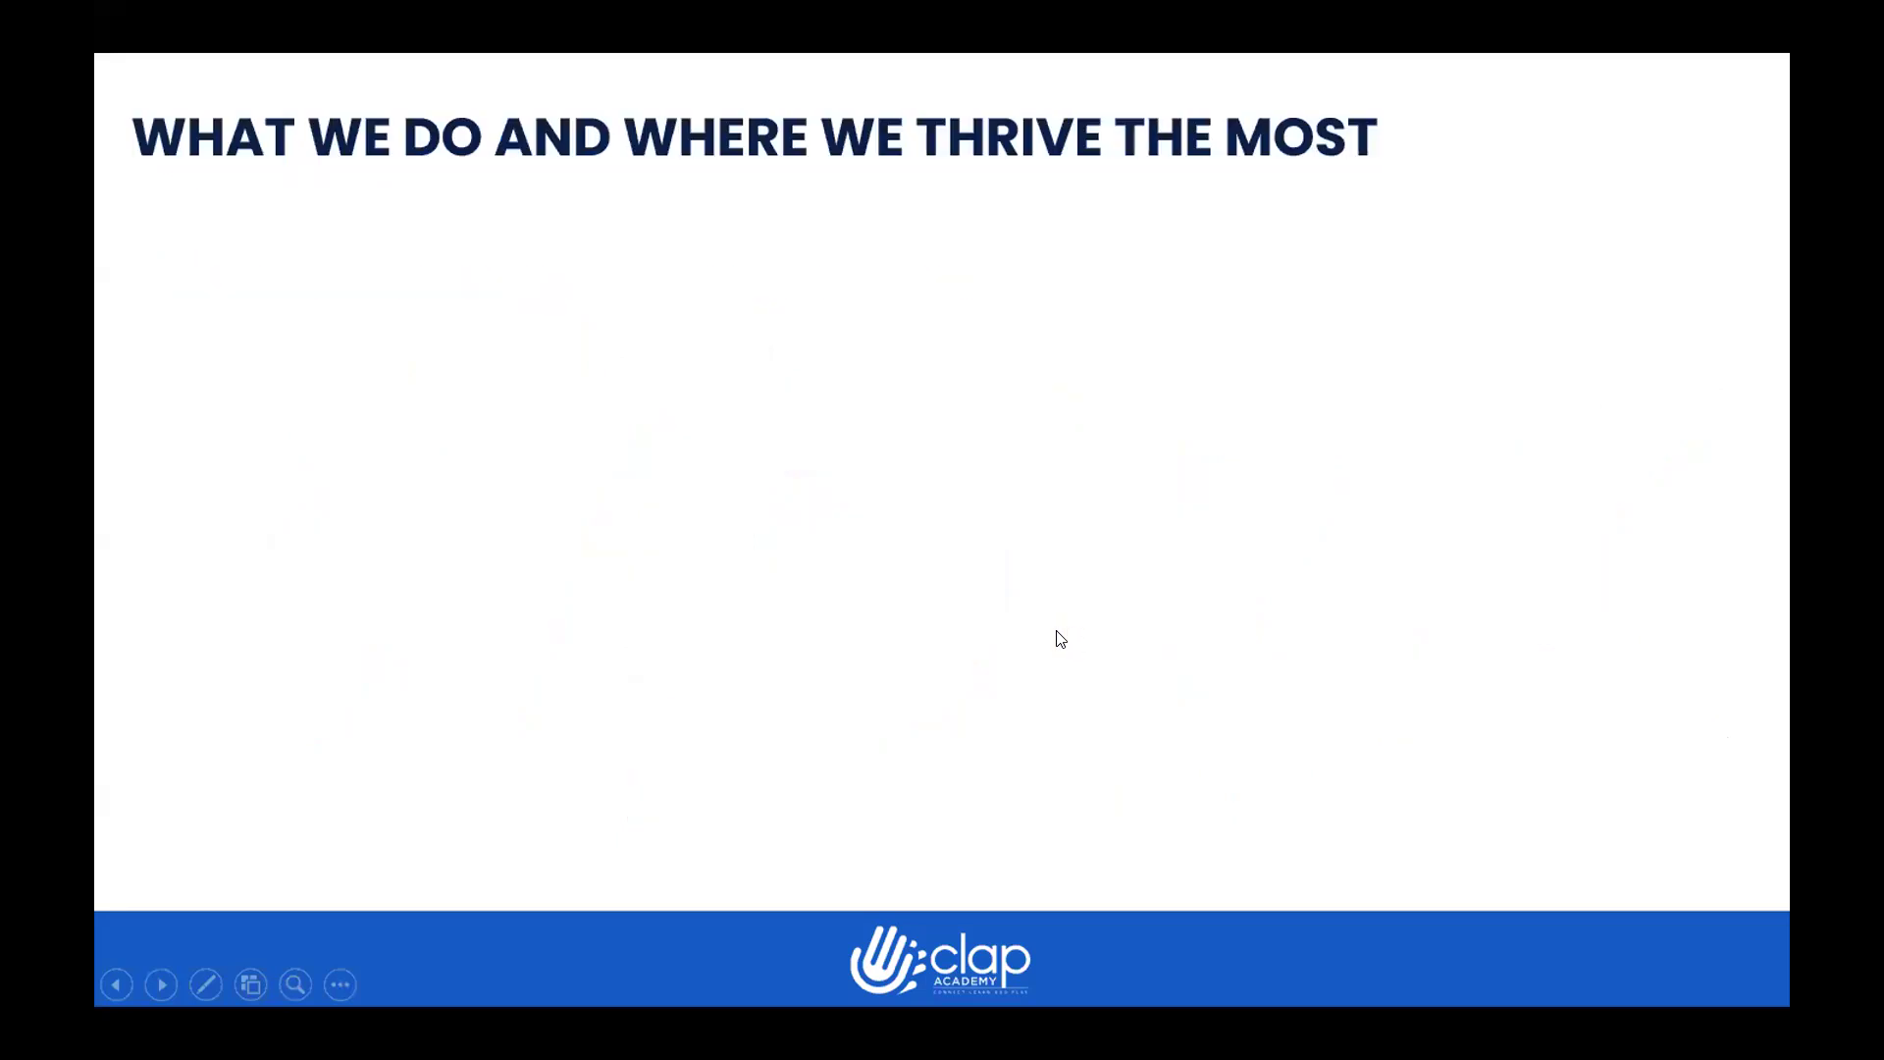